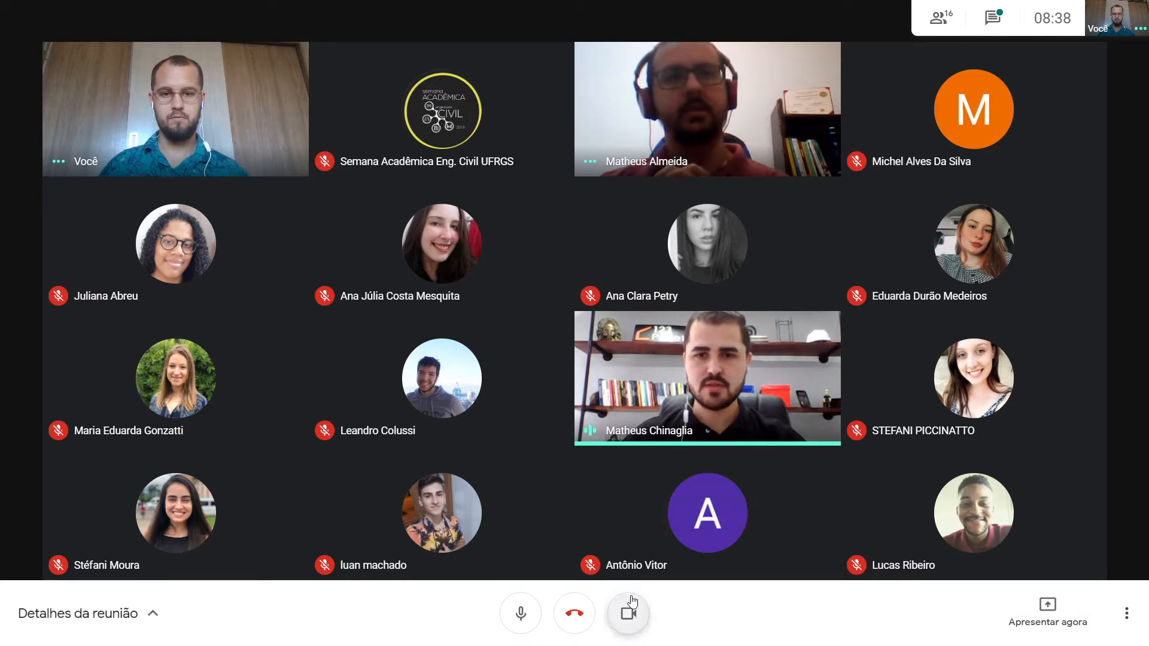
Mute the microphone and turn off the camera in the video meeting
left_click(627, 615)
left_click(519, 615)
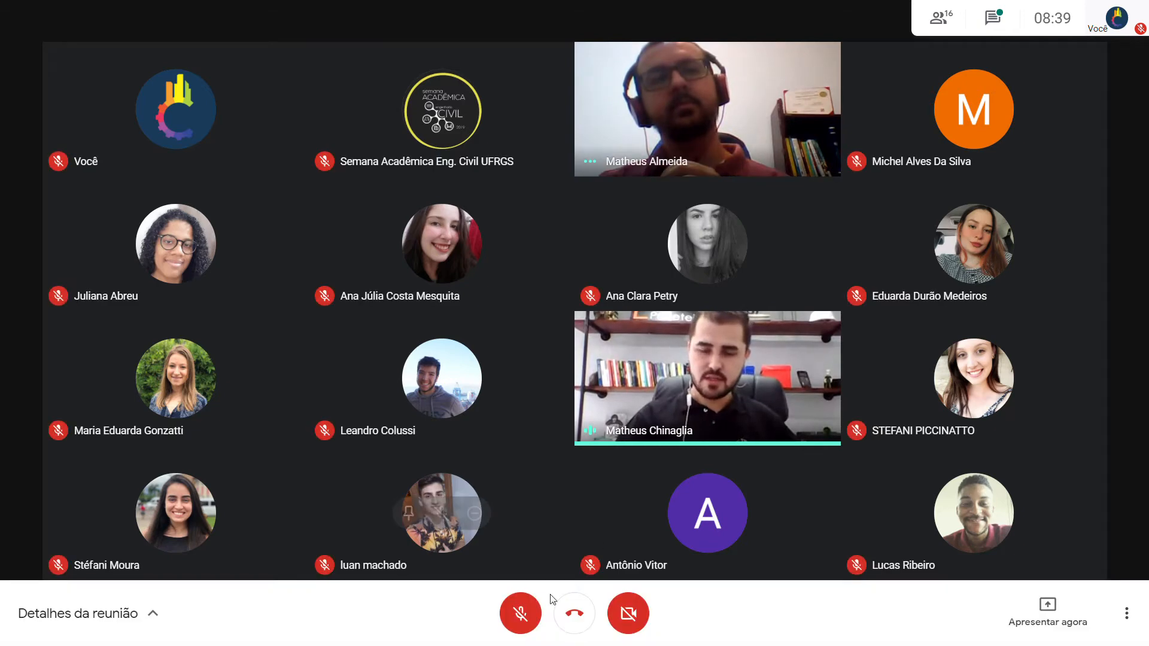
left_click(632, 613)
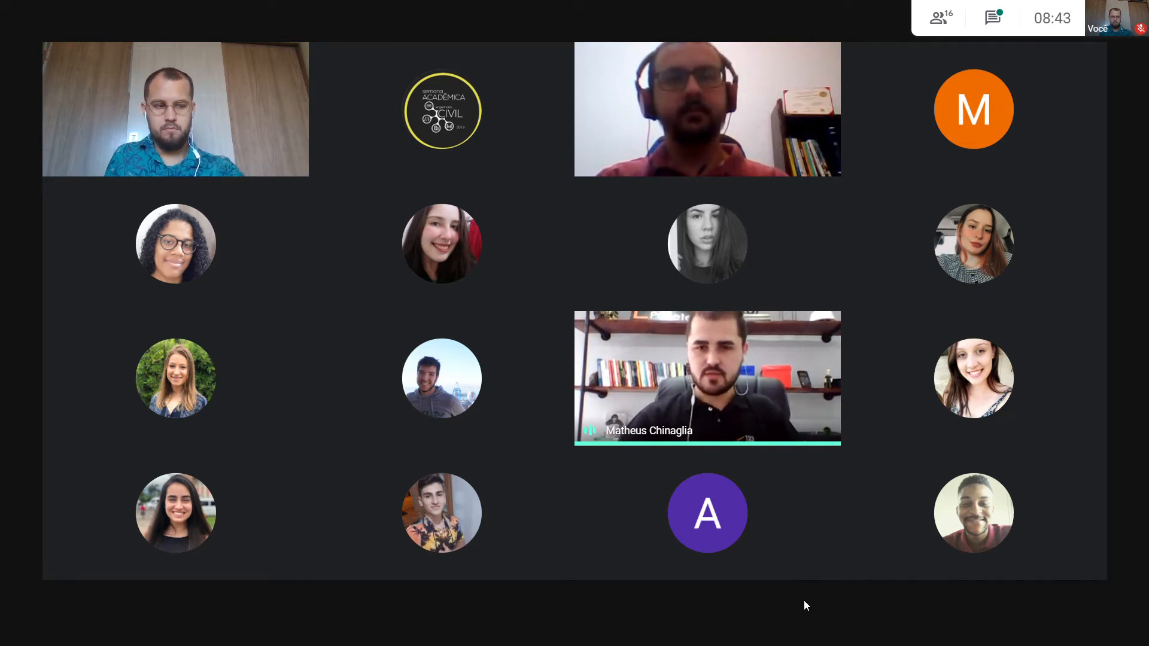
mouse_move(806, 601)
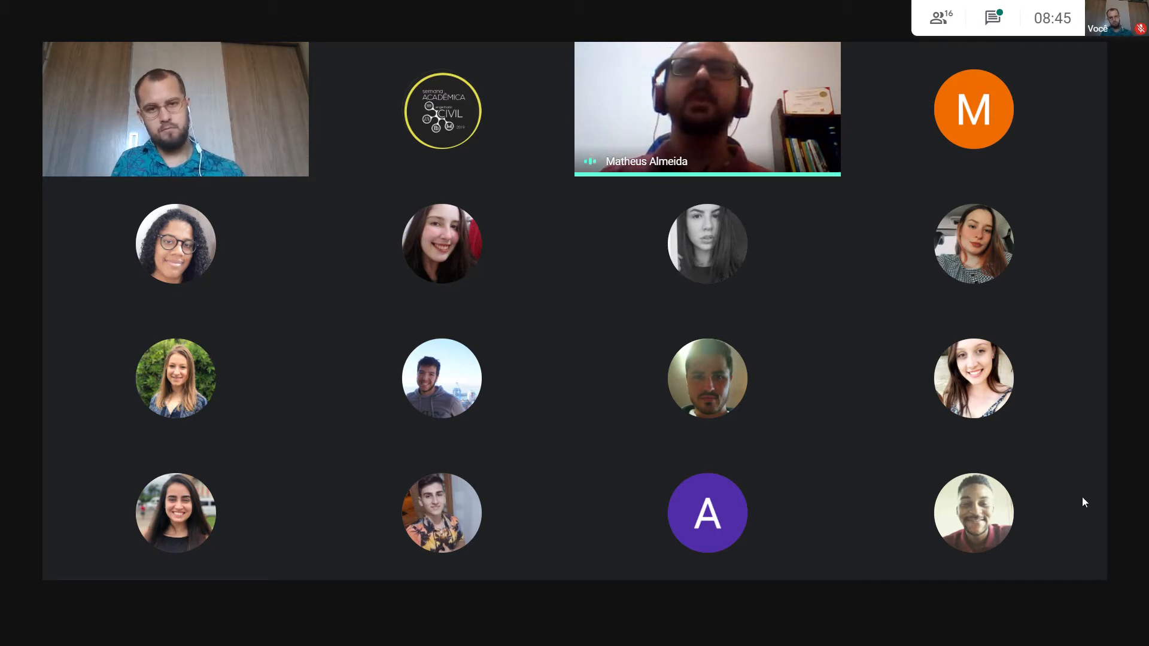
left_click(626, 611)
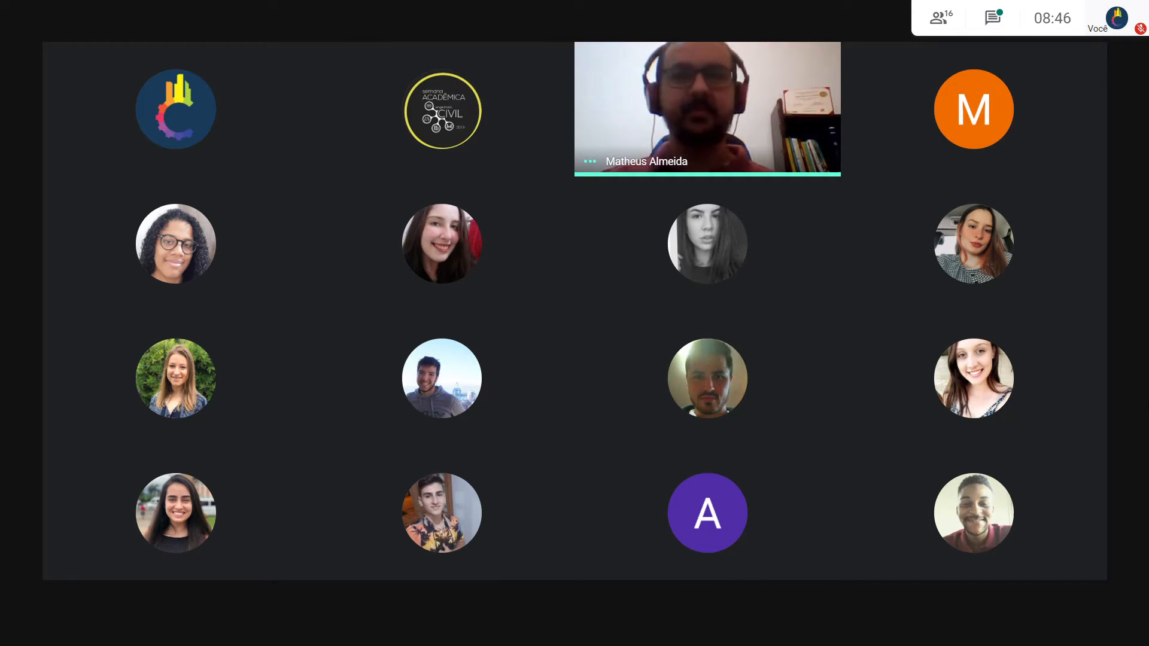
key("ctrl+d")
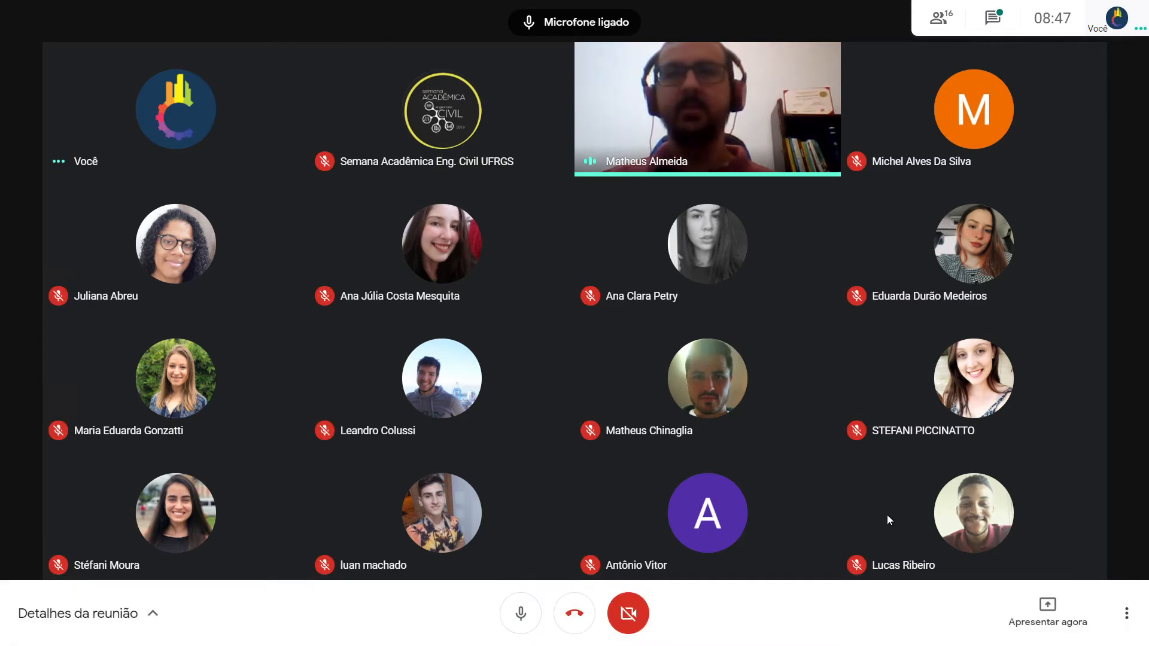
left_click(629, 614)
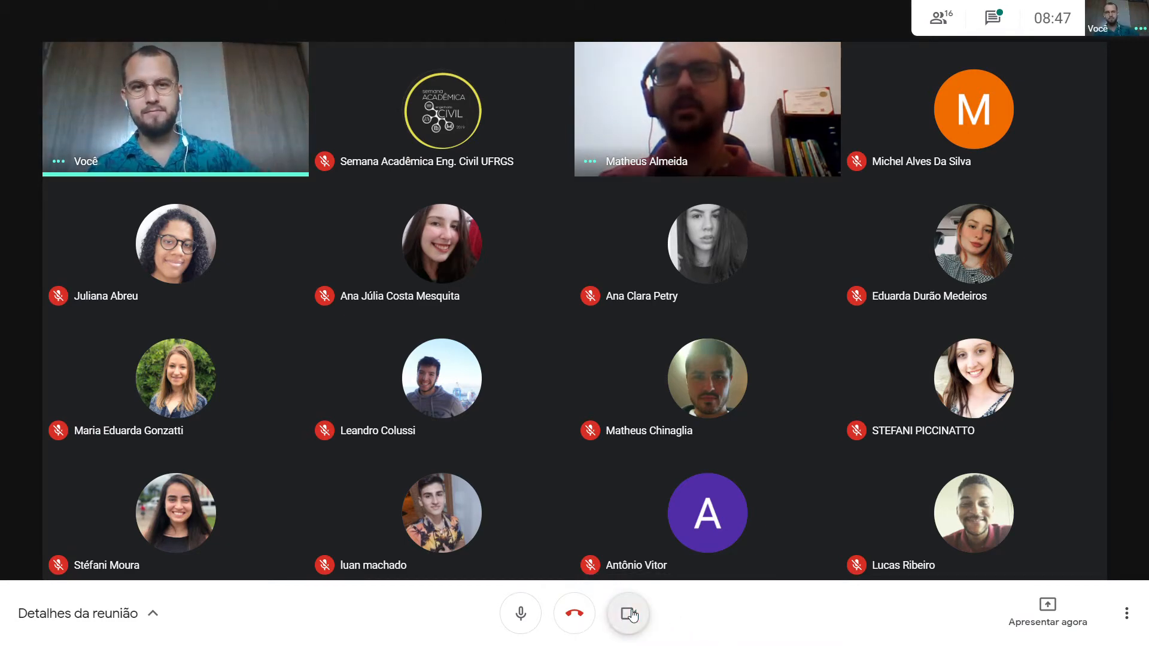
left_click(629, 613)
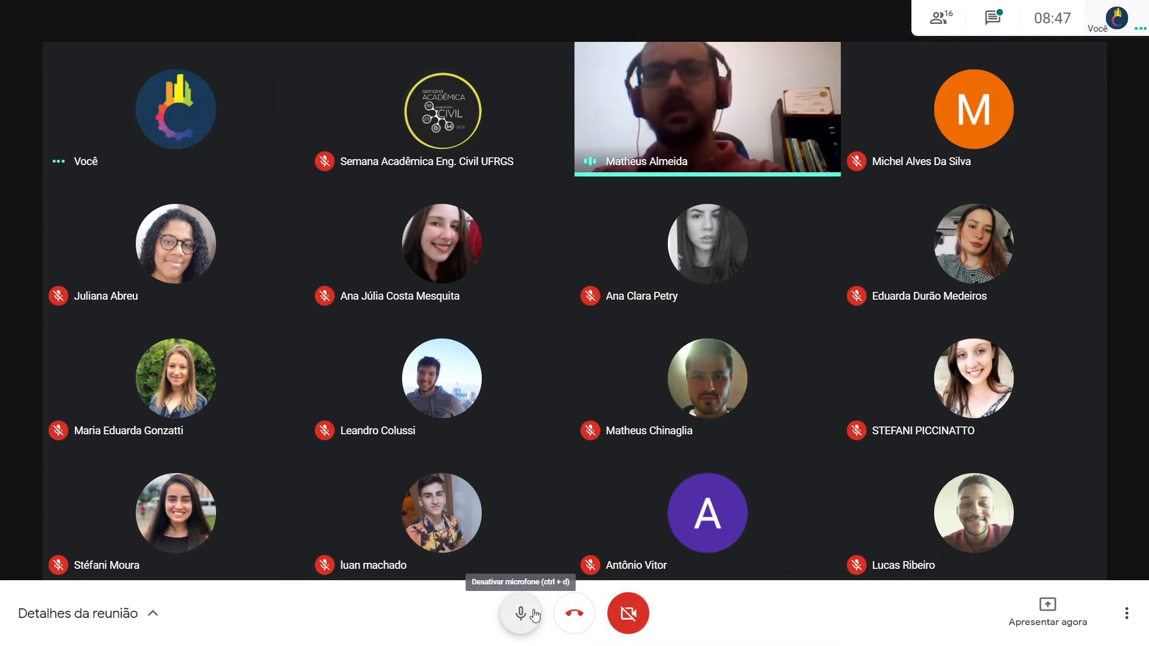
left_click(520, 614)
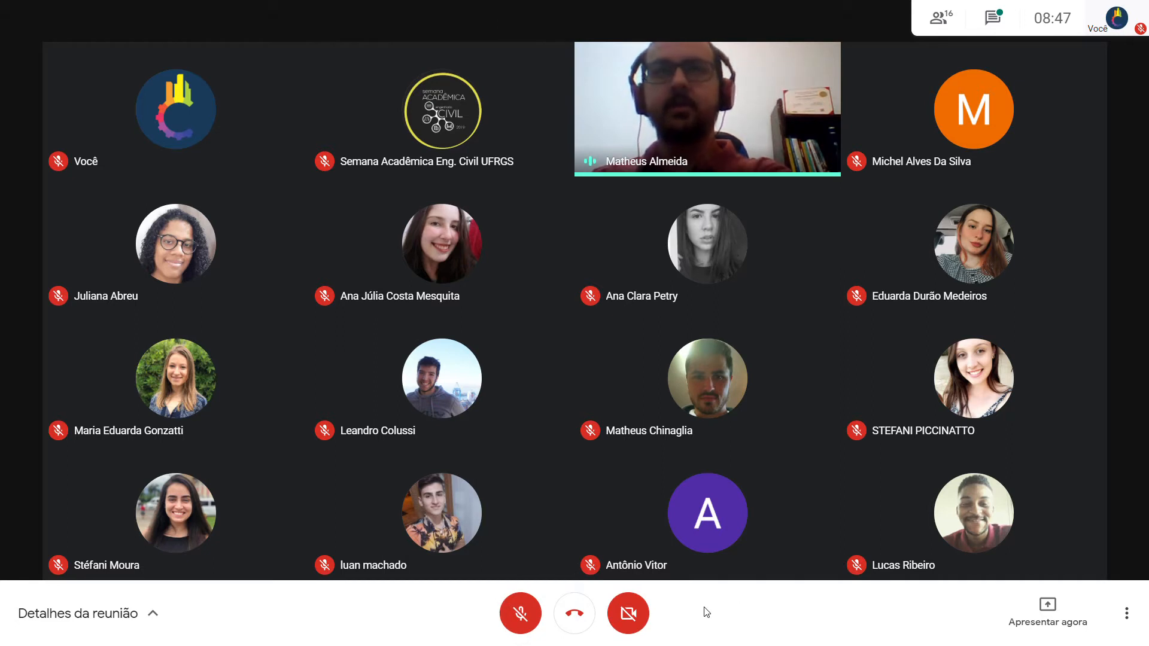
Turn the camera and microphone on during the shared presentation, and switch both off again
left_click(645, 621)
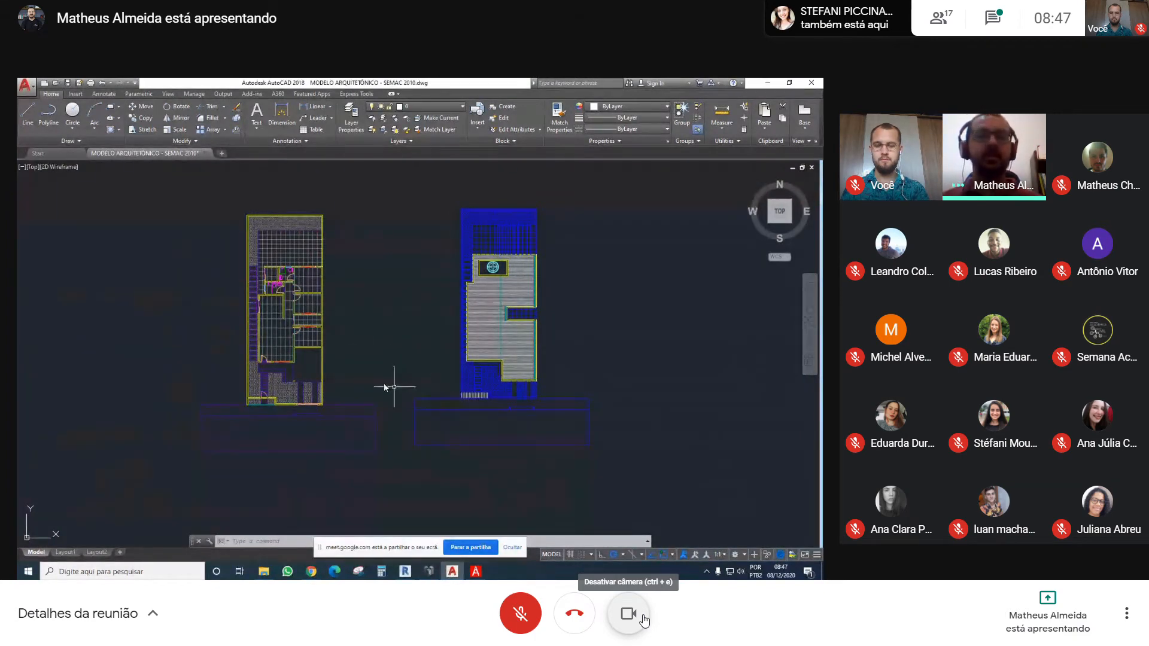
key("ctrl+d")
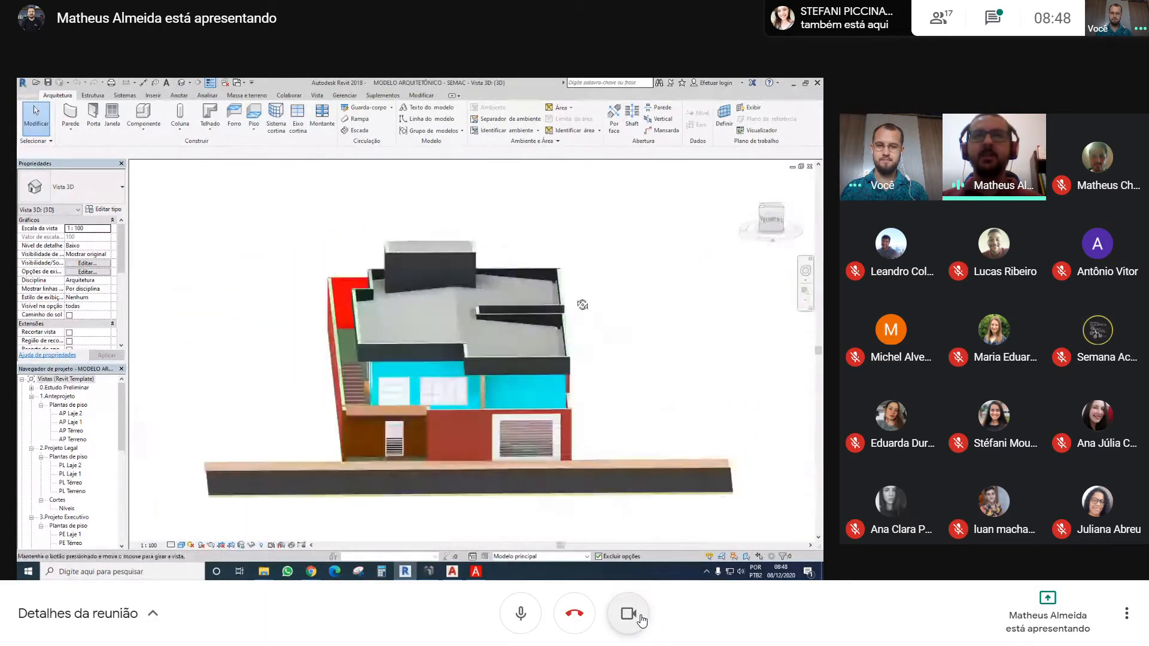
left_click(642, 616)
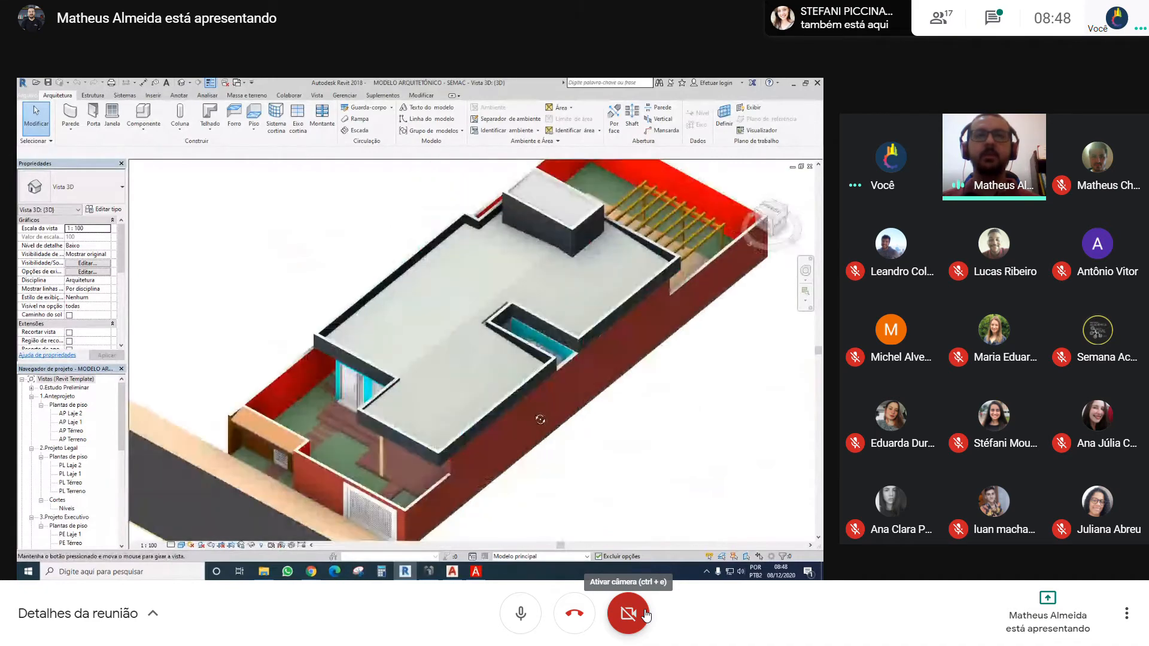
left_click(522, 616)
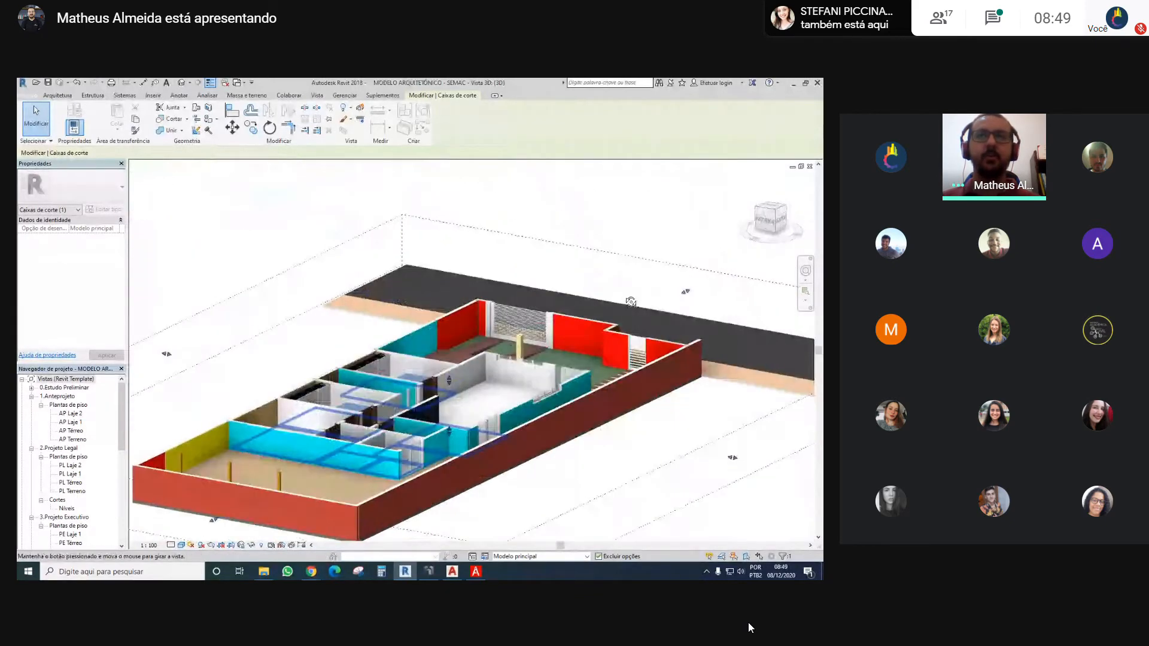
Inspect the ground floor layout of the sectioned 3D house model from several angles and clear the section box selection
middle_click_drag(451, 346, 299, 367, "shift")
scroll(482, 359, "up", 3)
middle_click_drag(480, 356, 377, 372, "shift")
scroll(458, 328, "down", 5)
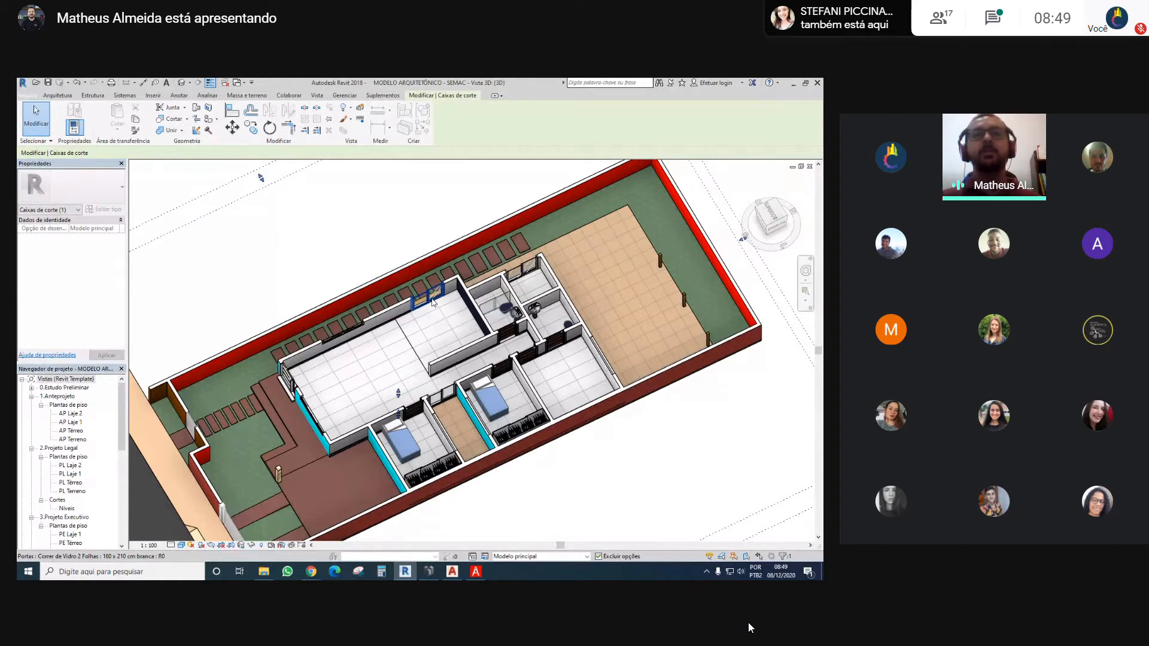
scroll(338, 261, "down", 3)
left_click(338, 261)
middle_click_drag(389, 319, 592, 235, "shift")
scroll(366, 347, "up", 2)
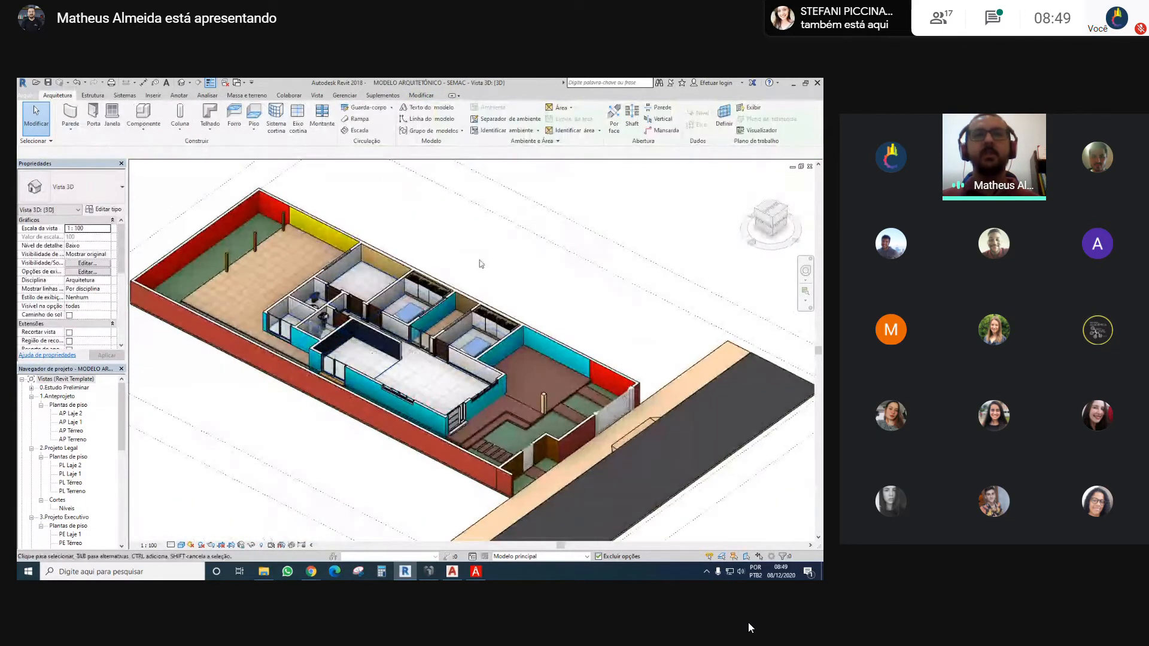
middle_click_drag(441, 277, 402, 300, "shift")
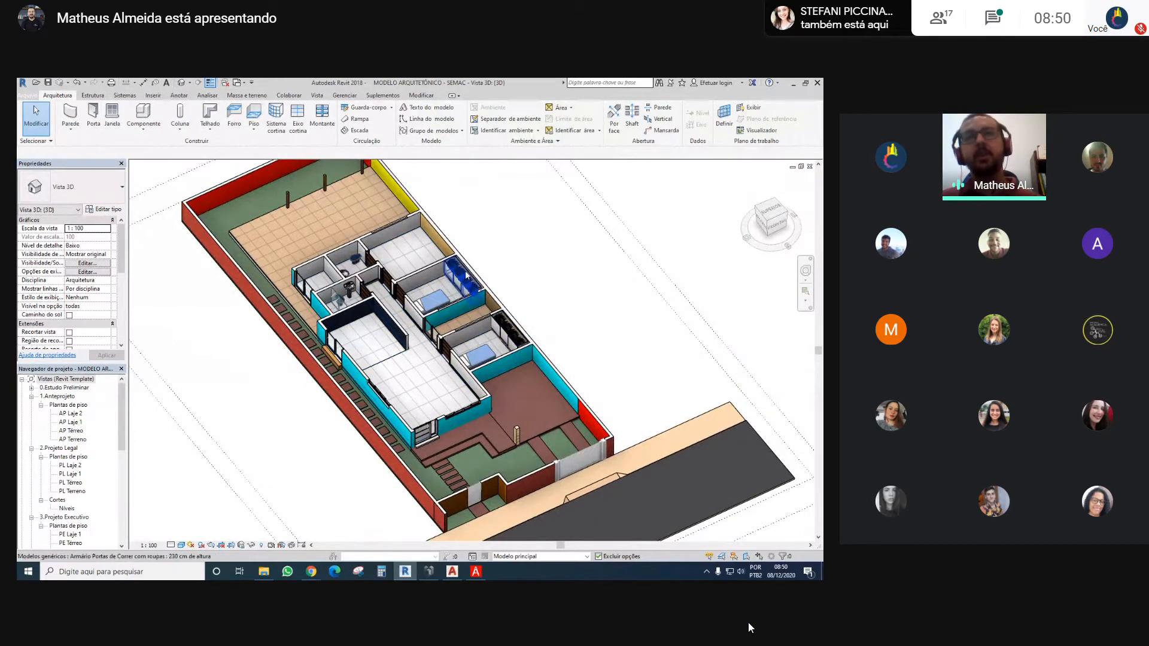
Examine the bedrooms and interior walls up close and compare them with the whole lot in the sectioned 3D view
scroll(478, 278, "up", 2)
middle_click_drag(566, 292, 419, 281, "shift")
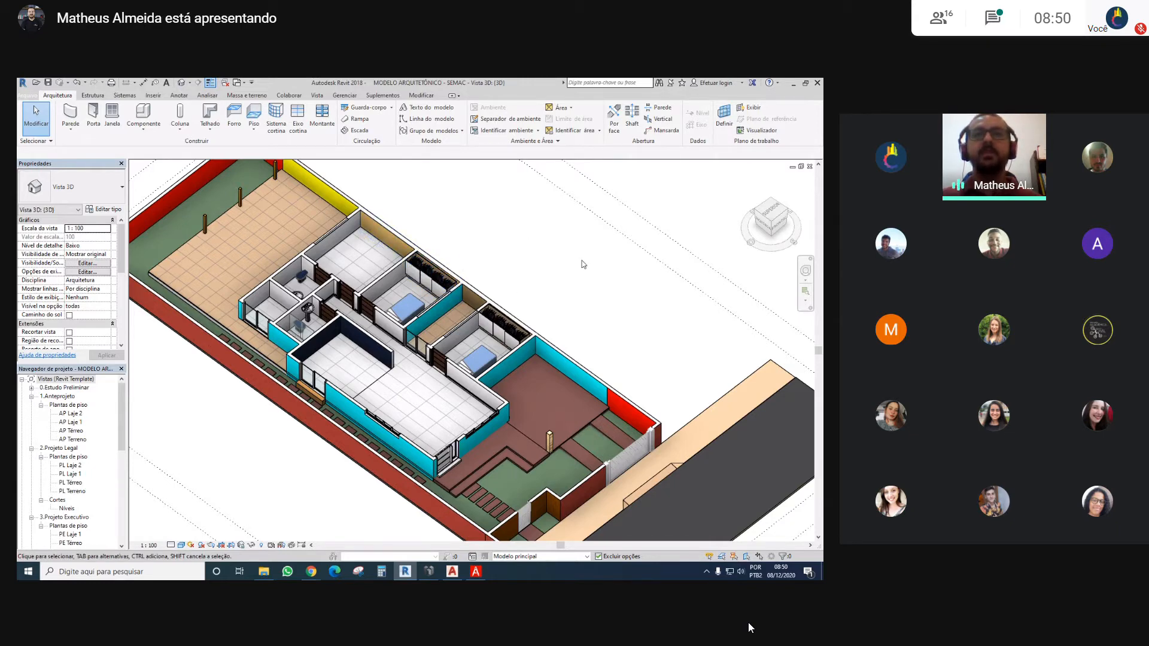
scroll(583, 264, "down", 3)
scroll(531, 256, "up", 2)
middle_click_drag(531, 257, 547, 292)
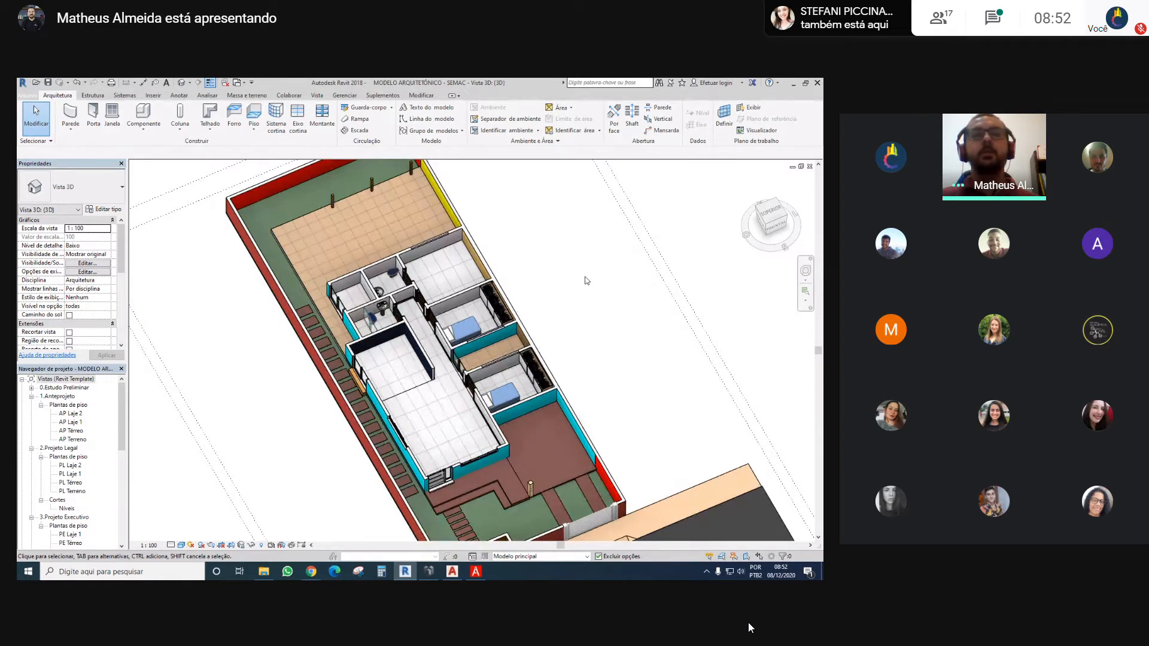
scroll(586, 281, "down", 3)
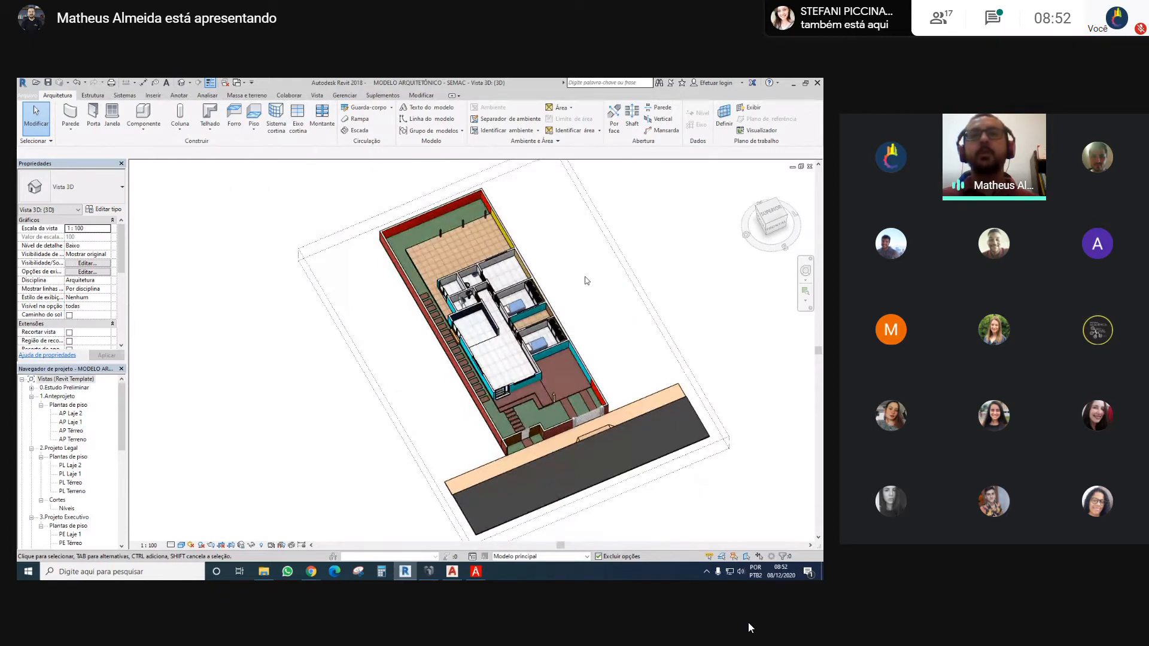
middle_click_drag(586, 281, 592, 283)
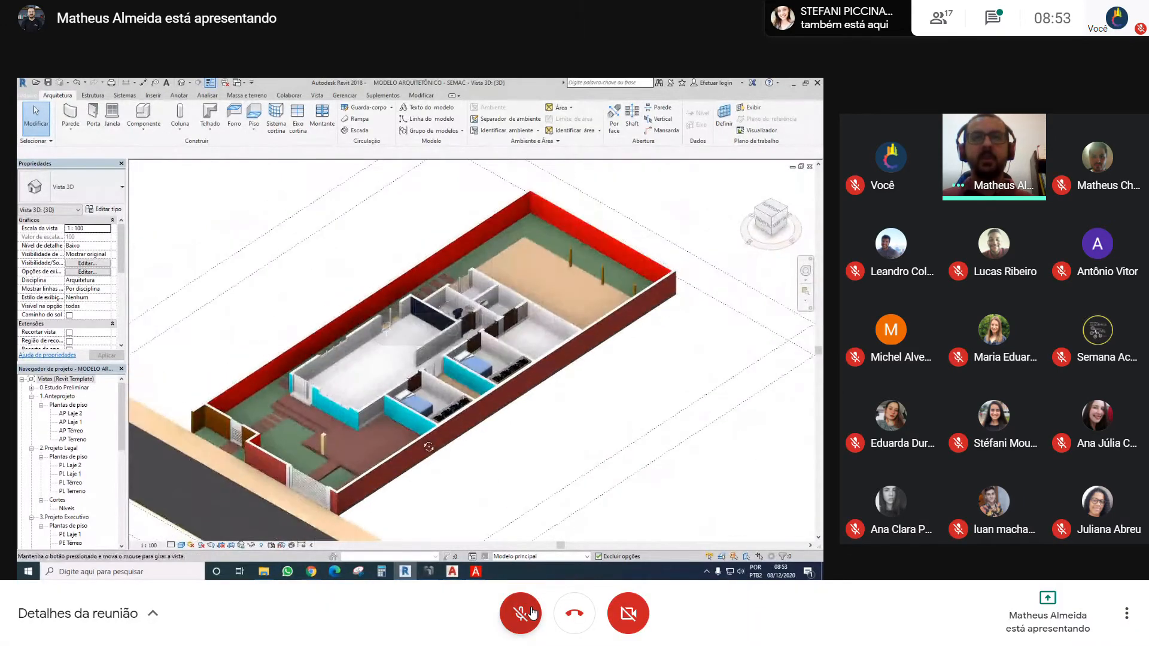
Unmute the microphone and enable the camera to speak in the meeting, and disable both after speaking
left_click(531, 612)
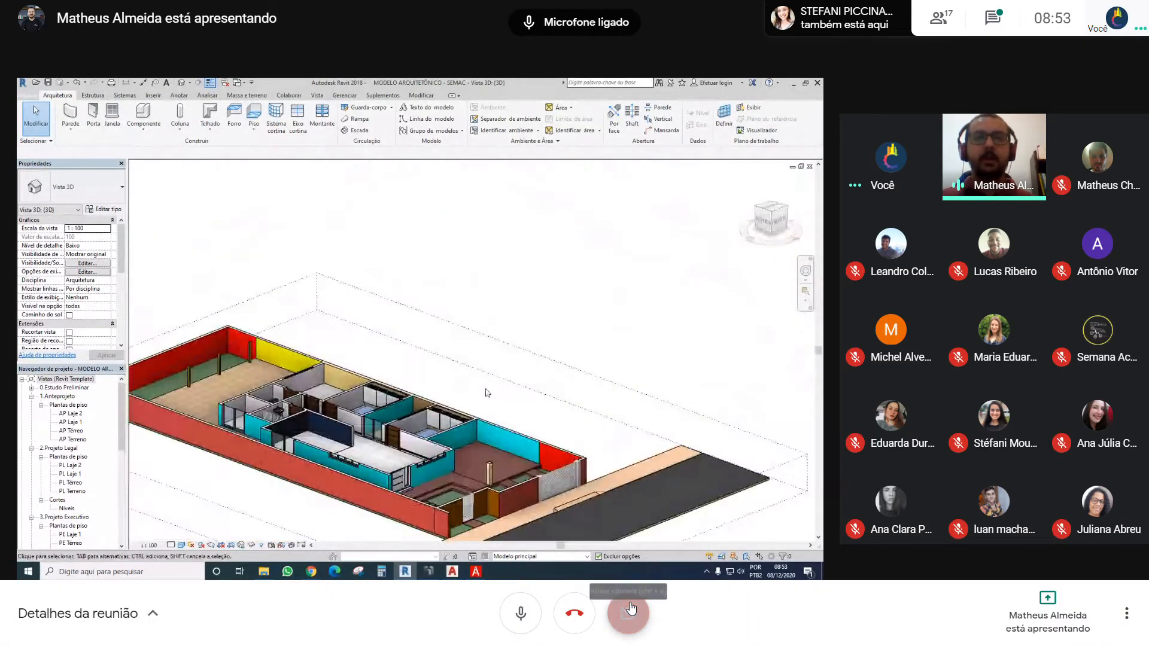
left_click(631, 608)
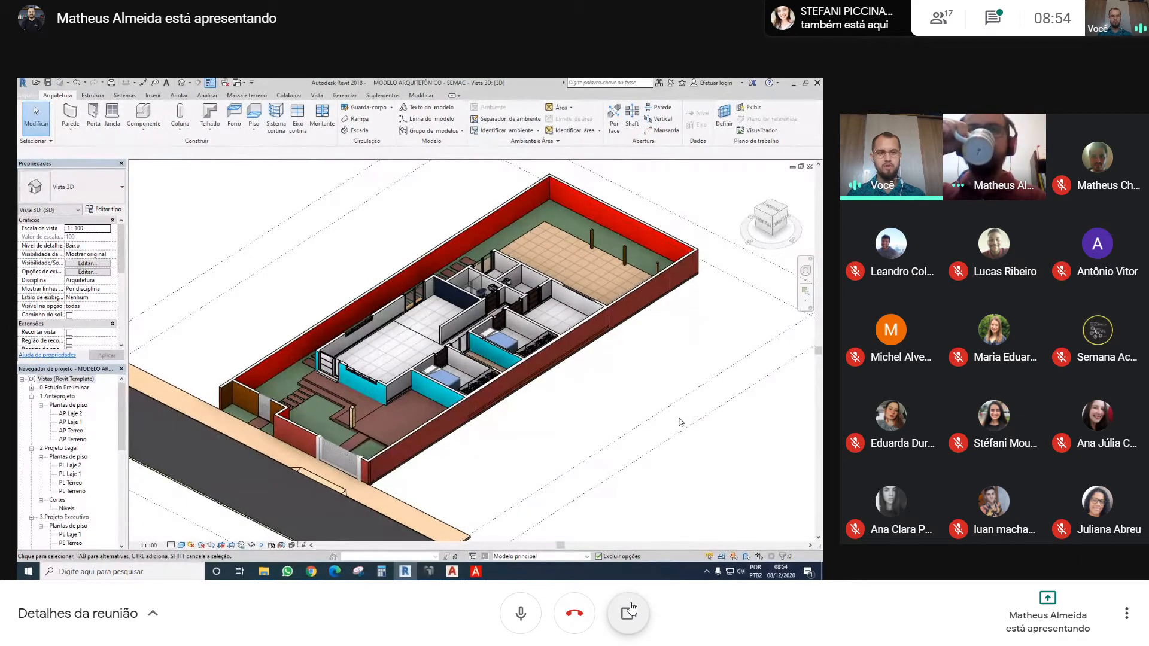
left_click(538, 616)
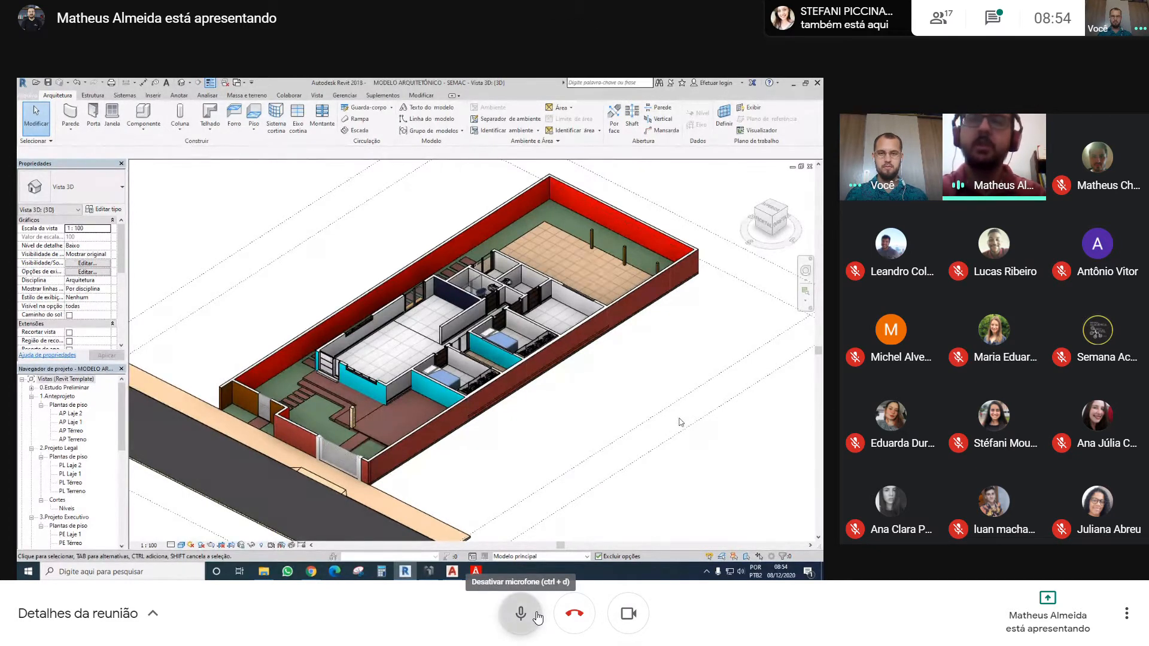
left_click(637, 615)
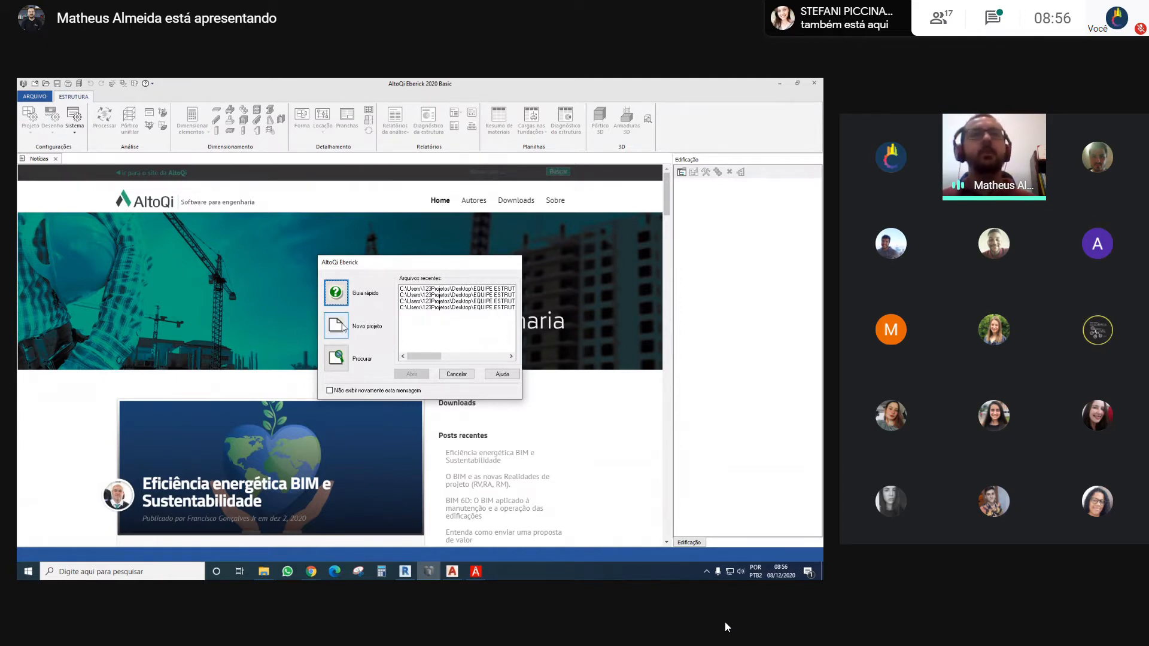
Start a new project in AltoQi Eberick and browse its location to 123PROJETEI > TREINAMENTOS > PALESTRA SEMANA ACADÊMICA UFRGS on the desktop
left_click(344, 327)
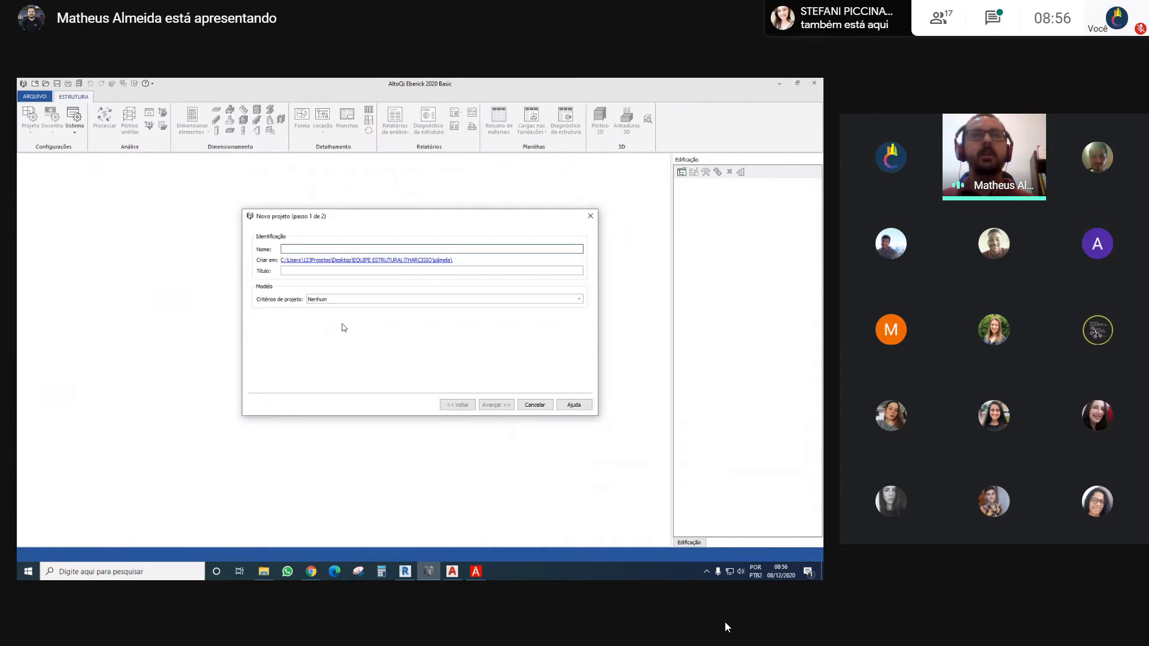
left_click(424, 261)
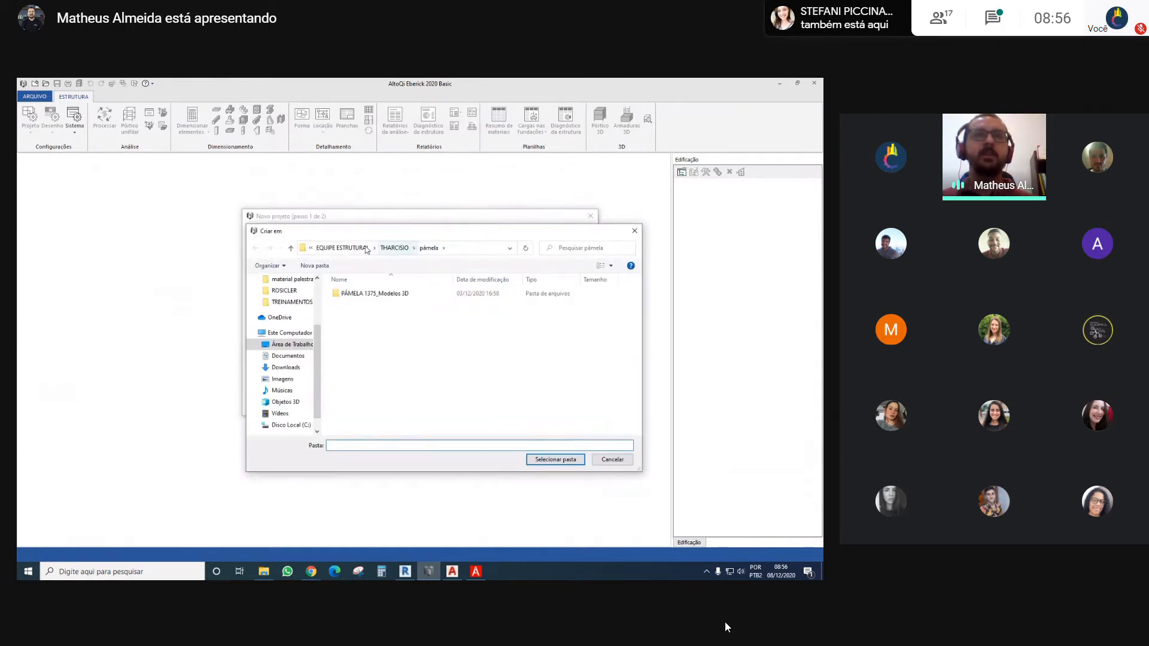
left_click(361, 248)
left_click(339, 251)
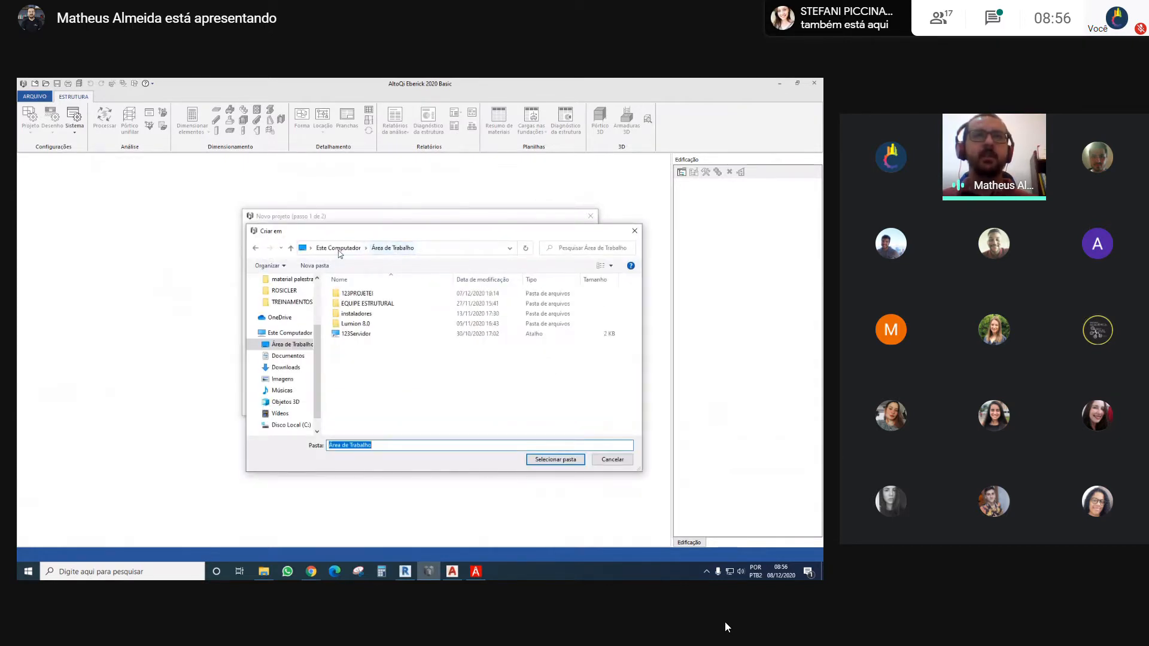
double_click(357, 293)
scroll(432, 349, "down", 5)
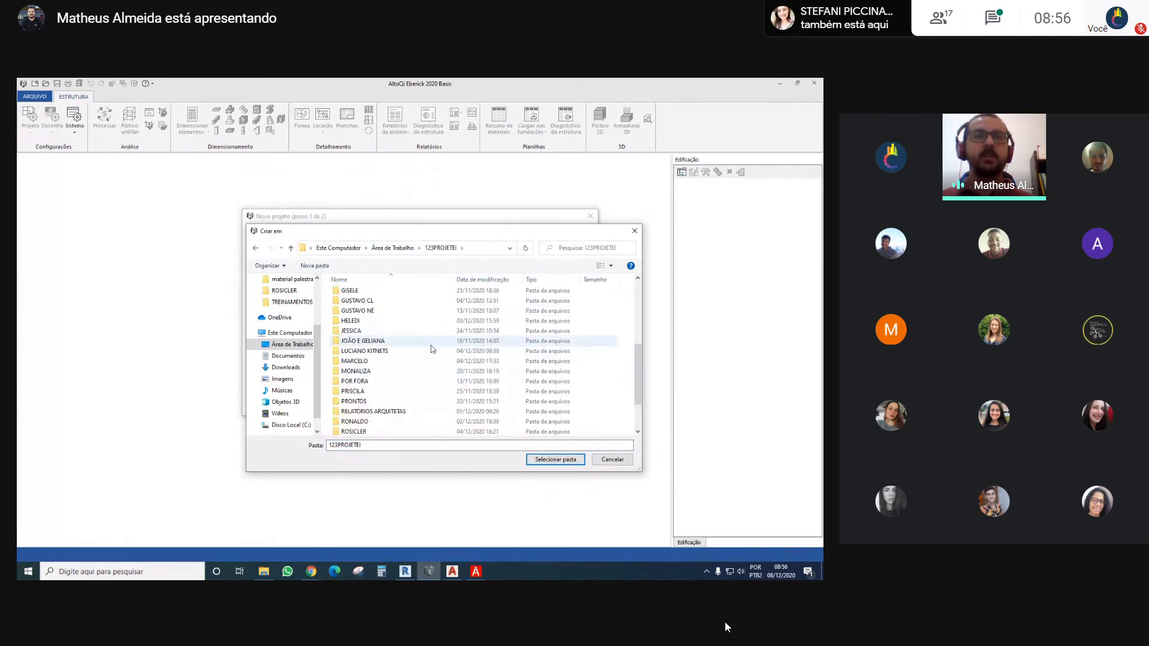
scroll(433, 348, "down", 2)
double_click(375, 412)
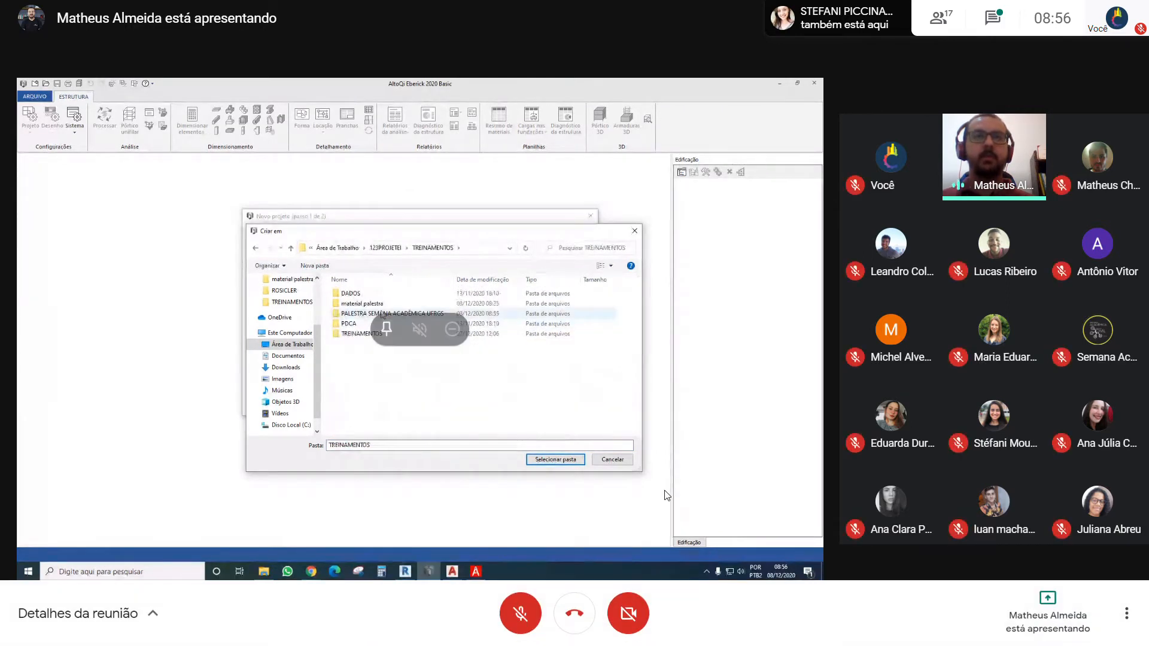
double_click(382, 314)
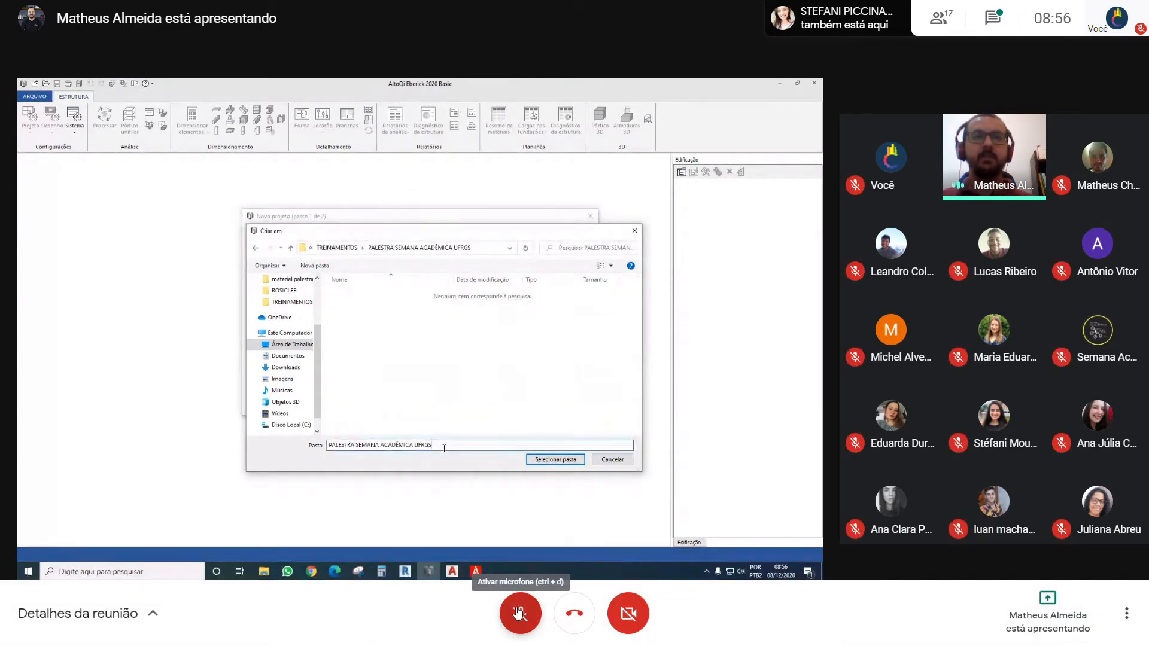
Enter PROJETO MODELO as the folder name and confirm PALESTRA SEMANA ACADÊMICA UFRGS as the project's creation location
left_click_drag(458, 444, 305, 446)
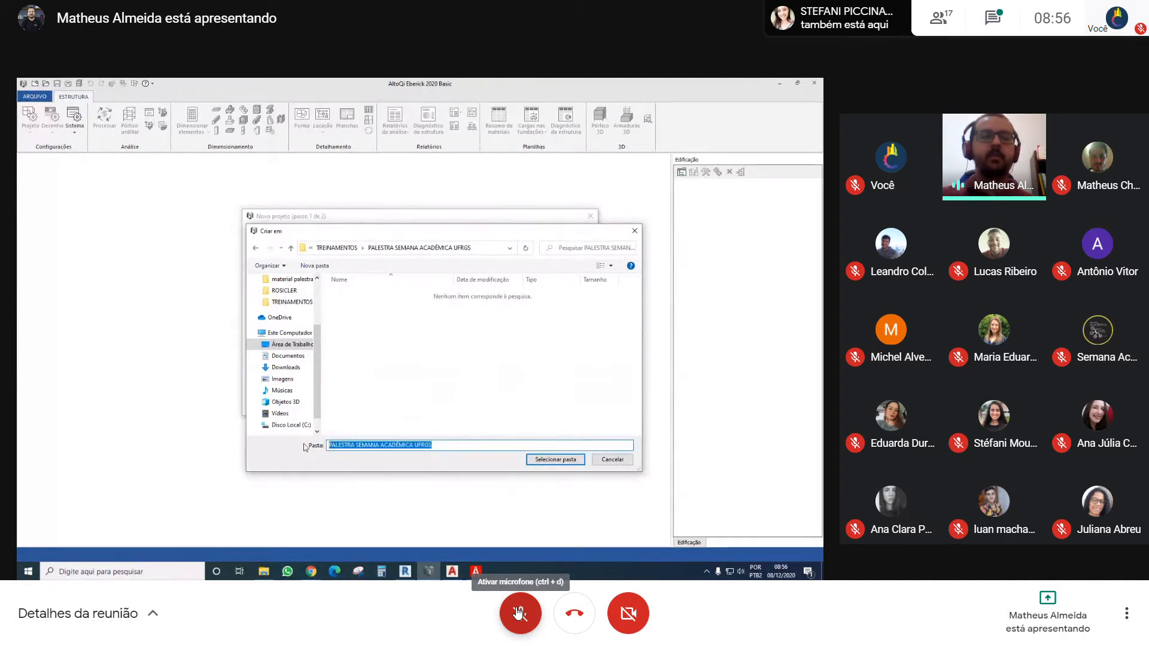
type("PR")
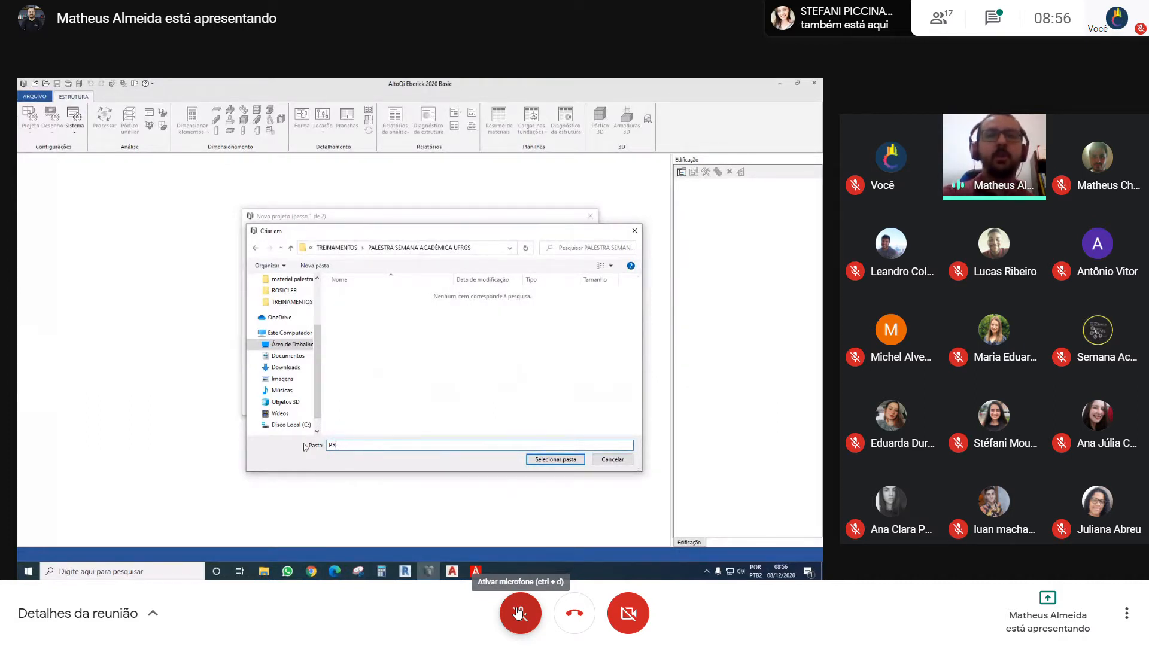
type("POOJETO MODELO")
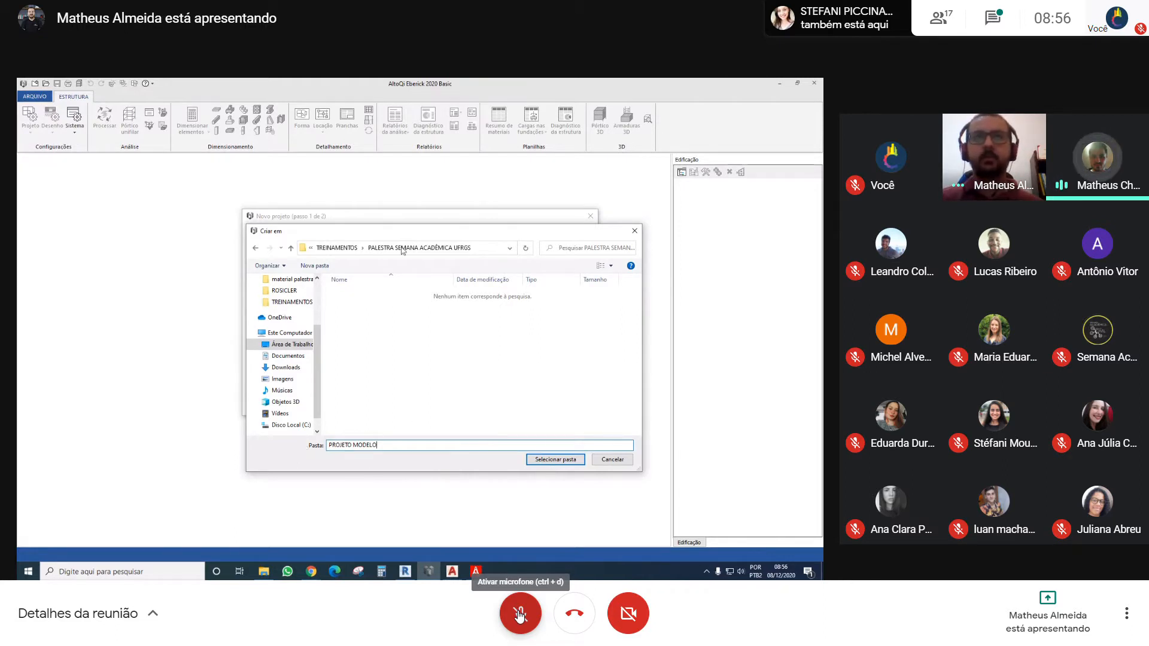
left_click(556, 460)
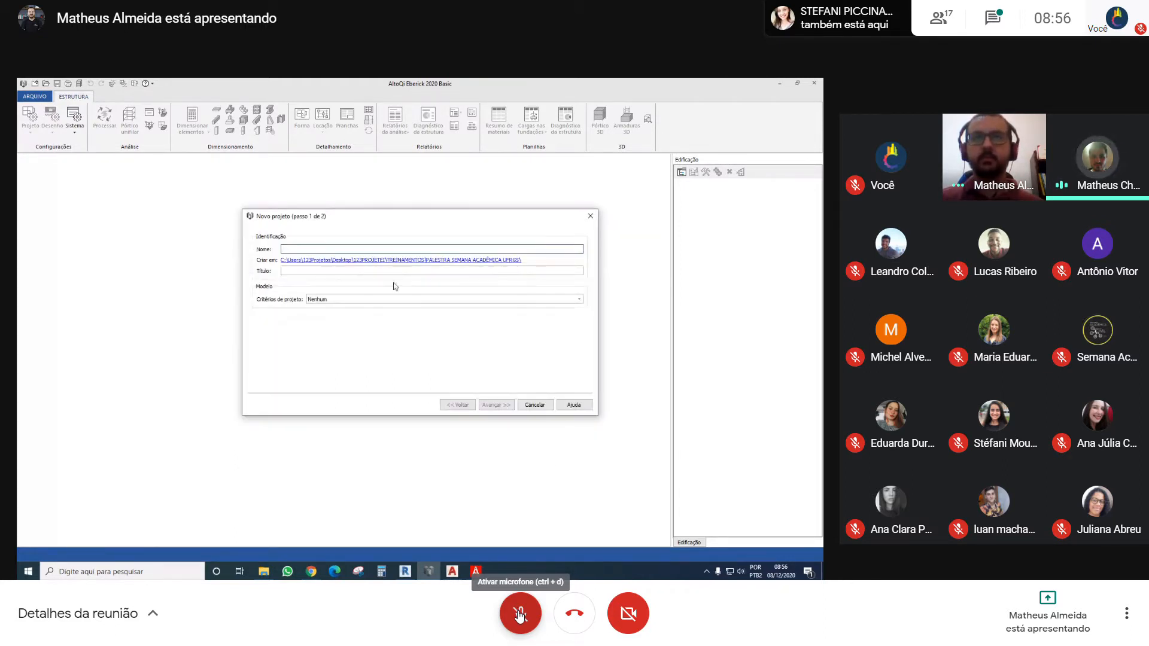
Name the new project PROJETO MODELO and give it the title EQUIPE ESTRUTURAL
type("PROJETO MODELO")
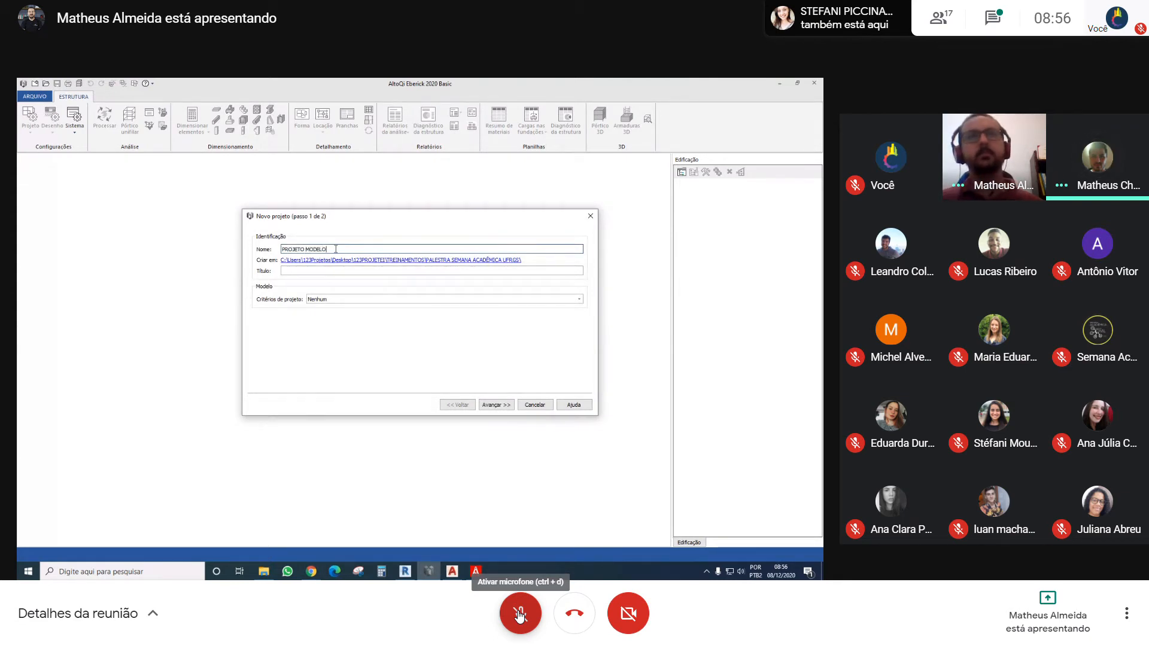
left_click(295, 270)
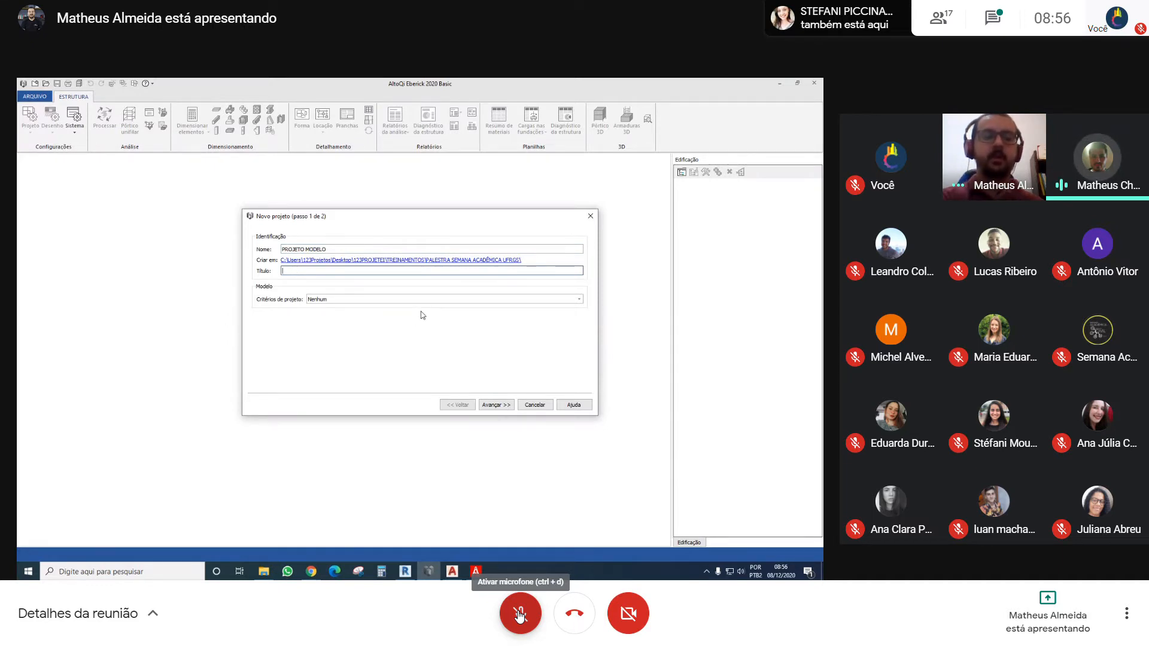
type("EQUIPE ESTRUTUR")
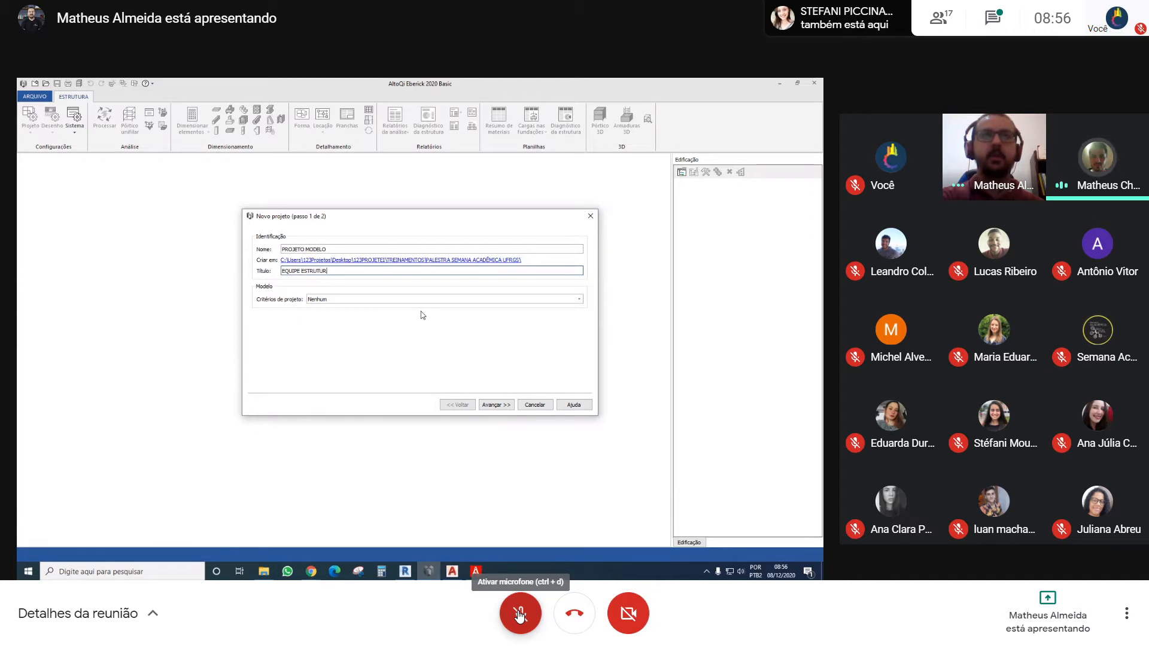
type("AL")
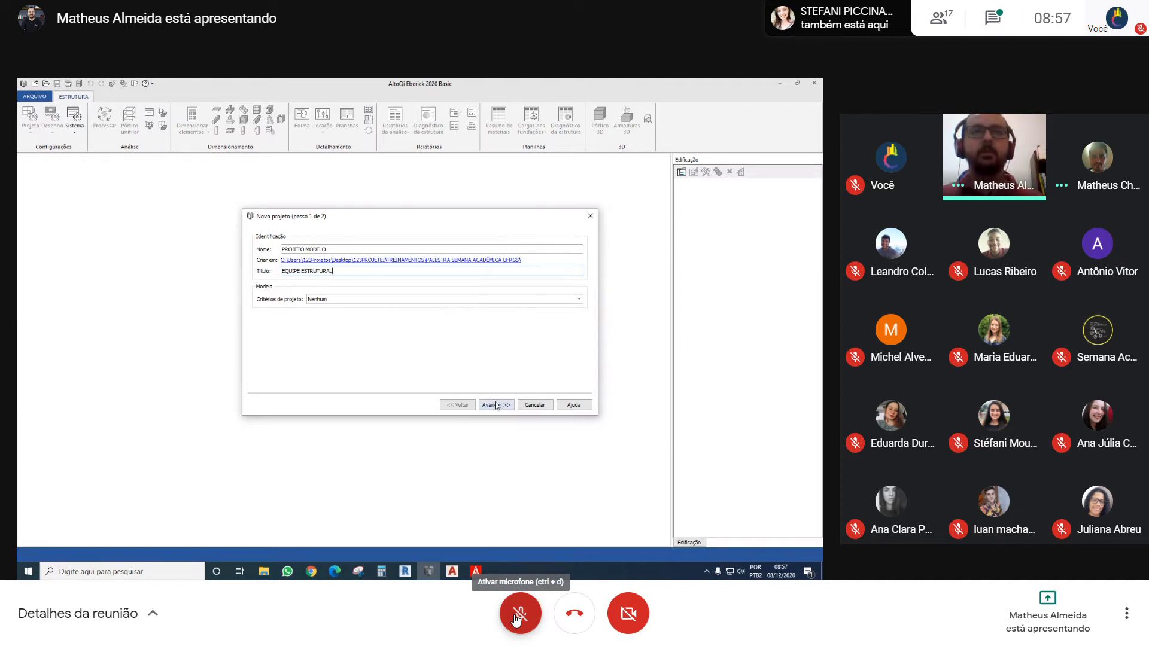
Toggle the meeting microphone on and off, and examine the upper wall, roof, slabs and levels in the Revit section Corte 1
left_click(518, 615)
left_click(518, 614)
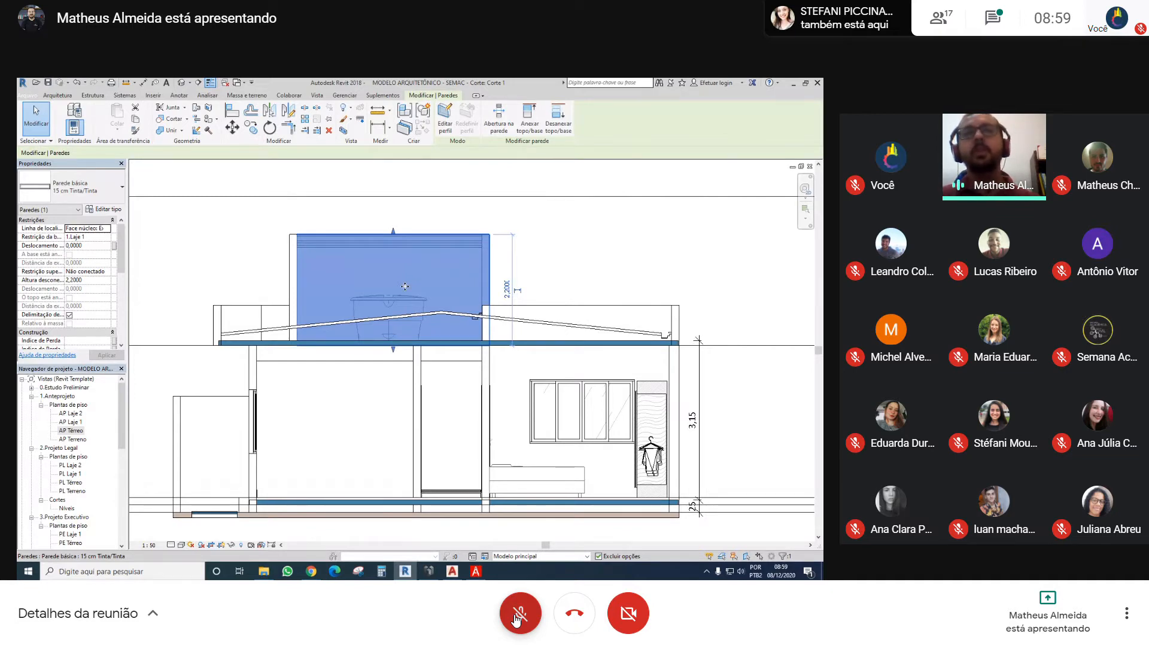
scroll(405, 286, "up", 2)
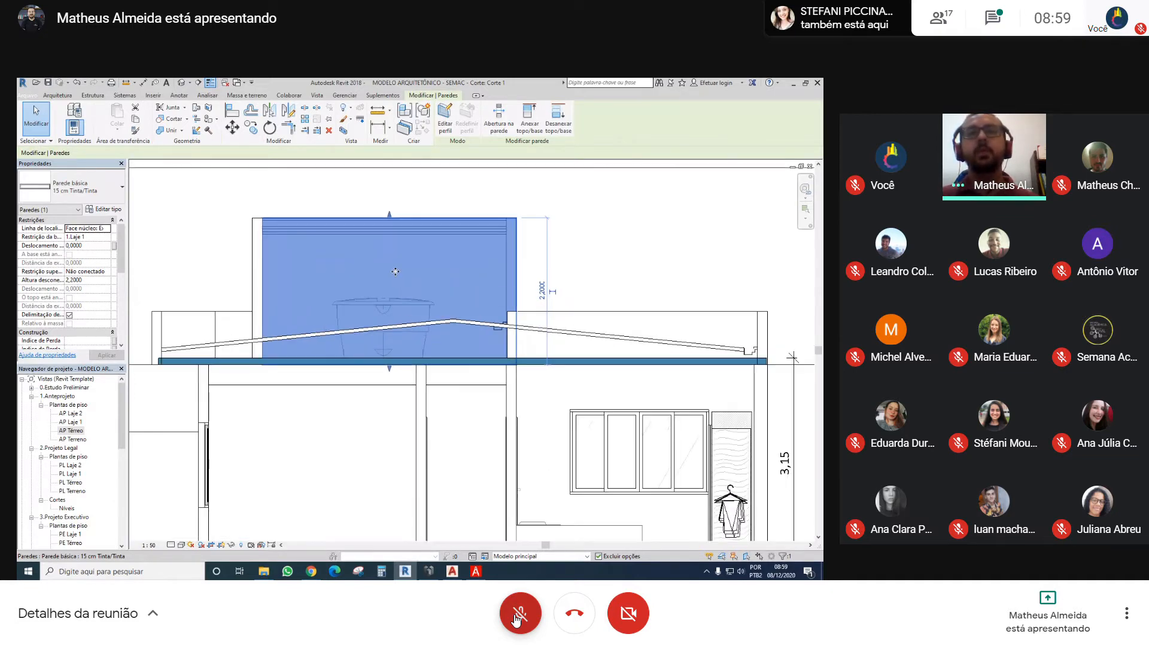
middle_click_drag(383, 285, 404, 264)
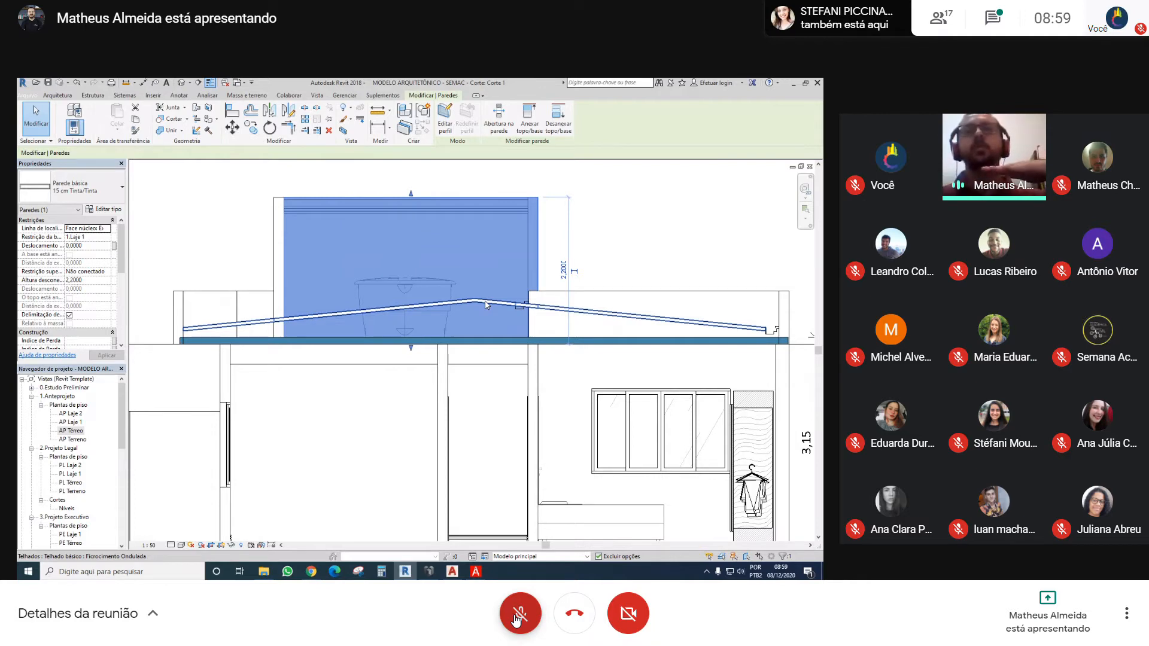
left_click(539, 345)
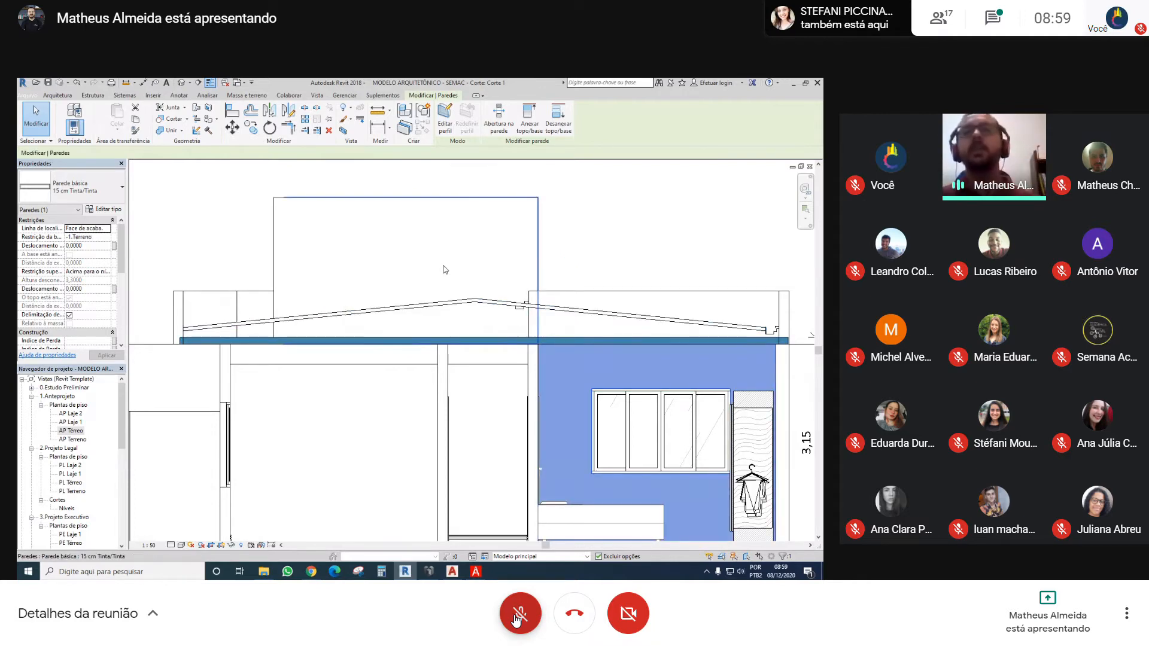
left_click(571, 220)
scroll(572, 221, "down", 1)
middle_click_drag(571, 220, 492, 265)
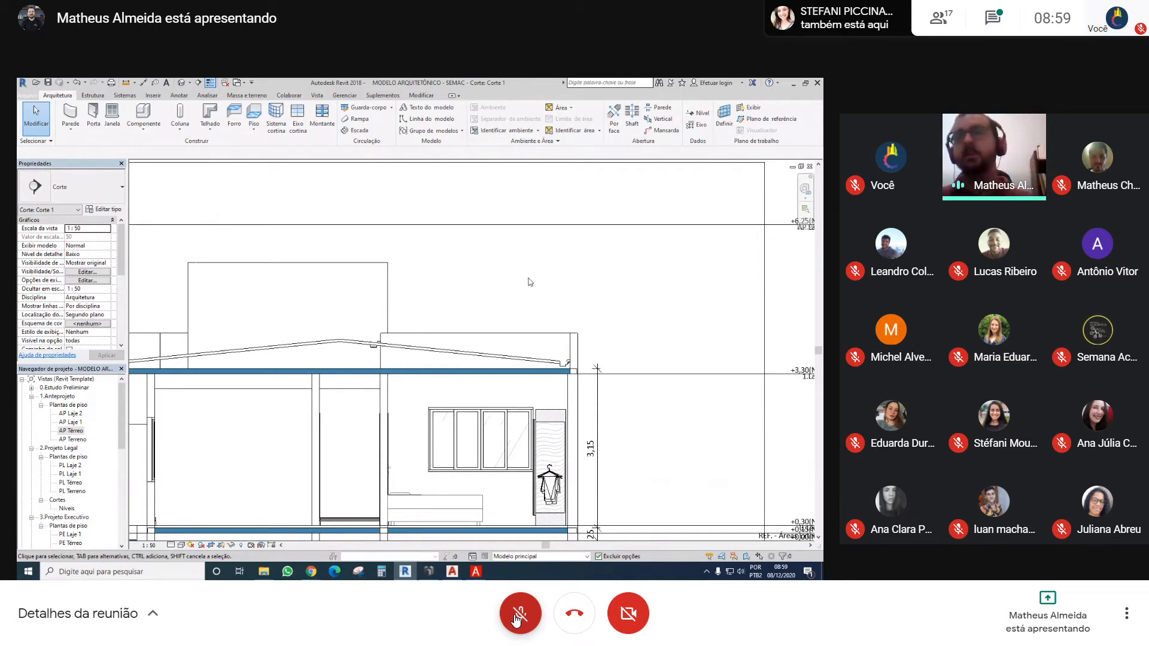
middle_click_drag(529, 281, 508, 266)
scroll(378, 279, "down", 1)
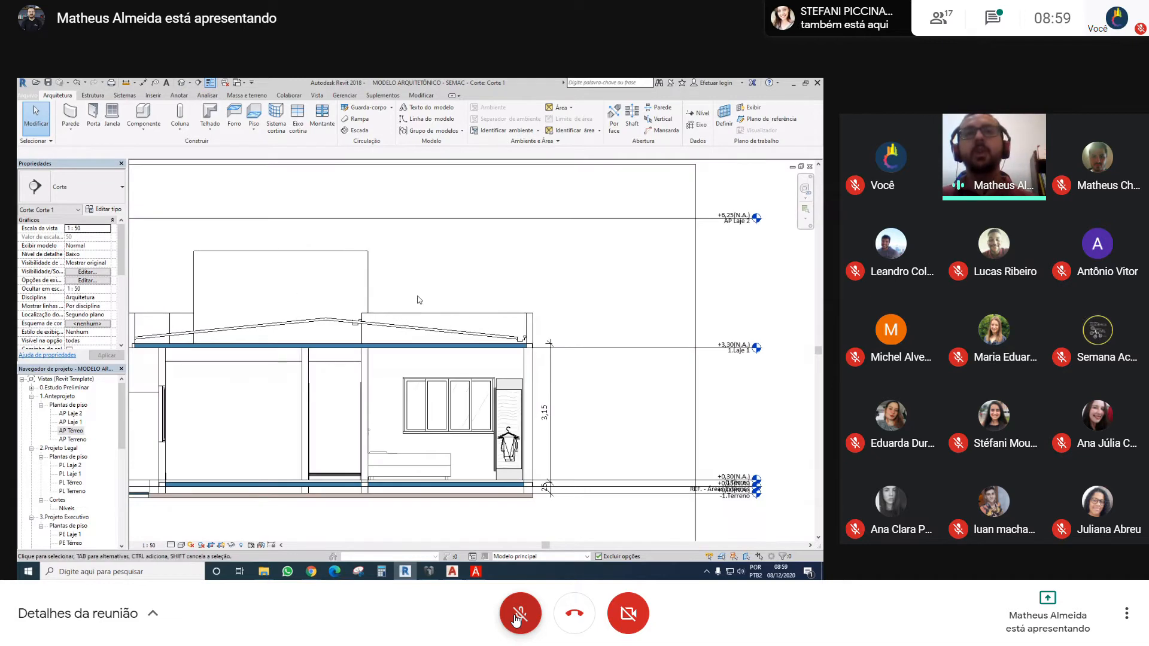
middle_click_drag(390, 286, 490, 261)
Unmute the meeting microphone, mute it while viewing the upper slab in the section, and unmute it again to speak
left_click(515, 619)
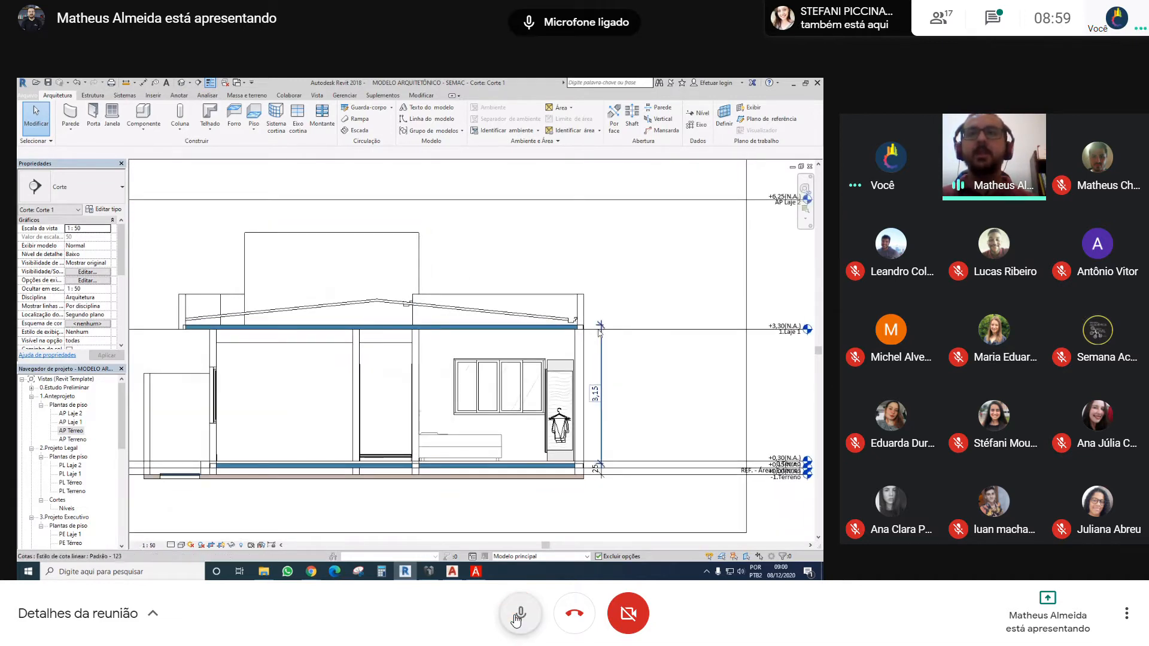
left_click(515, 619)
scroll(609, 479, "up", 3)
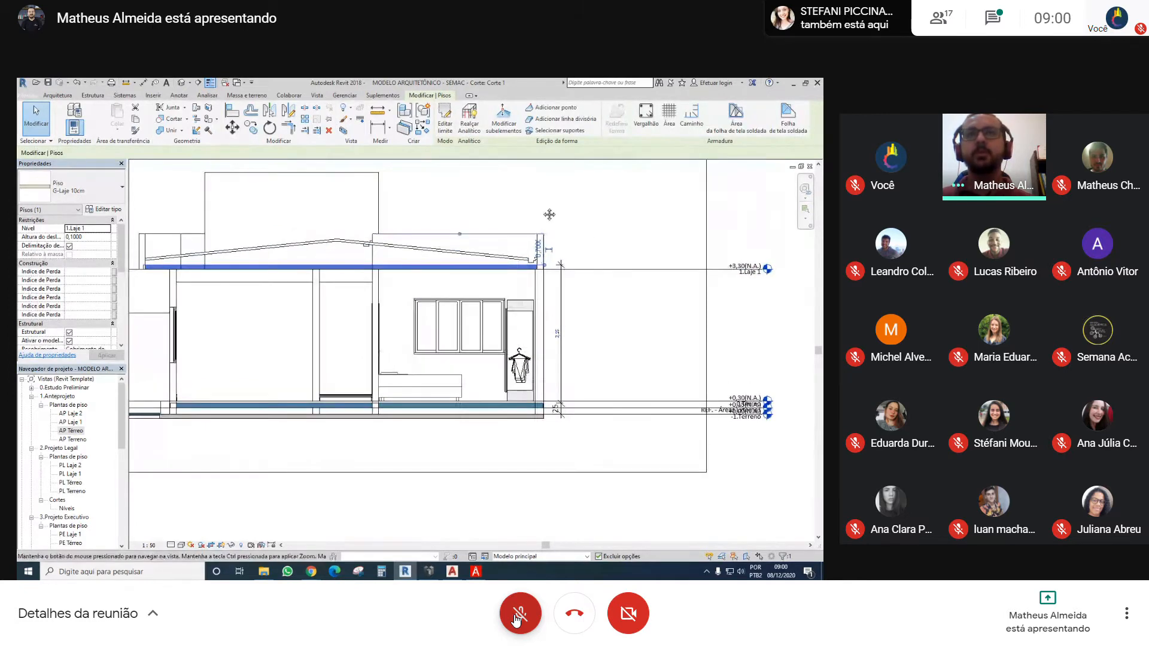
left_click(519, 615)
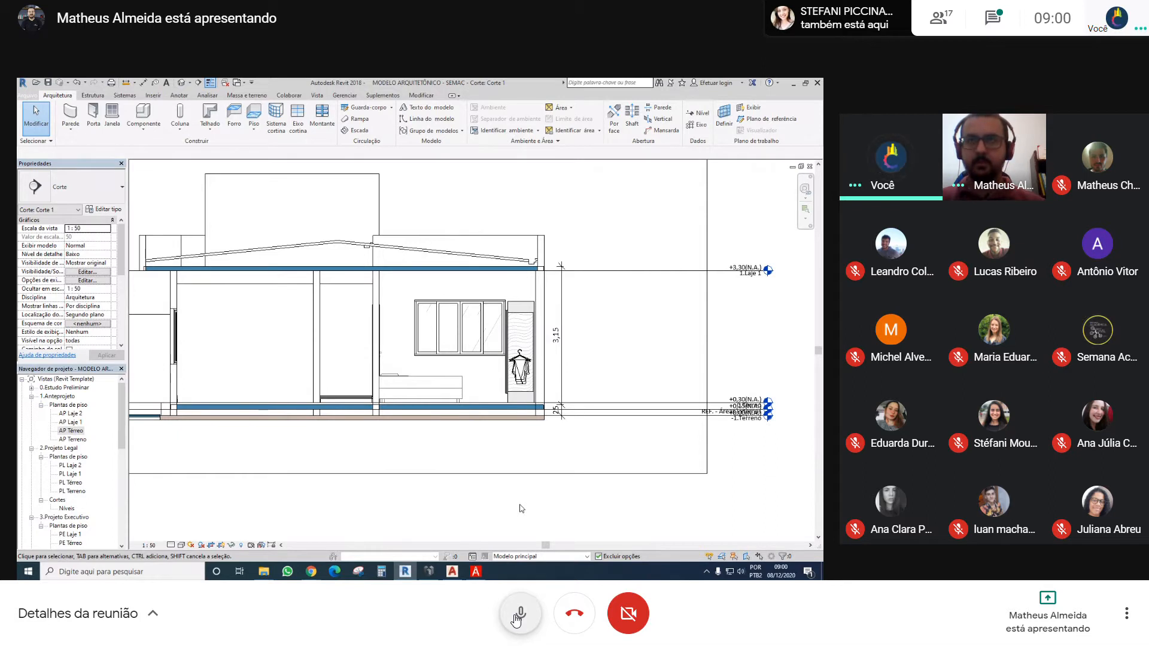
Inspect the 25 cm dimension between the terrain and the top of the ground-floor slab
scroll(616, 401, "up", 3)
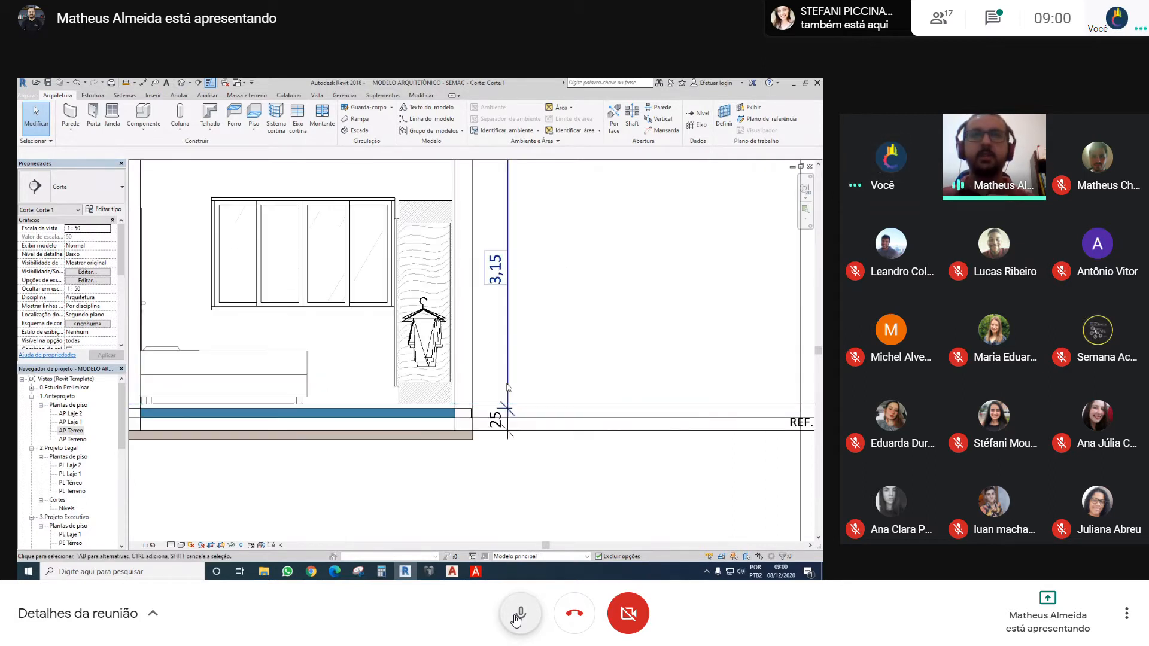
left_click(508, 441)
scroll(512, 444, "up", 3)
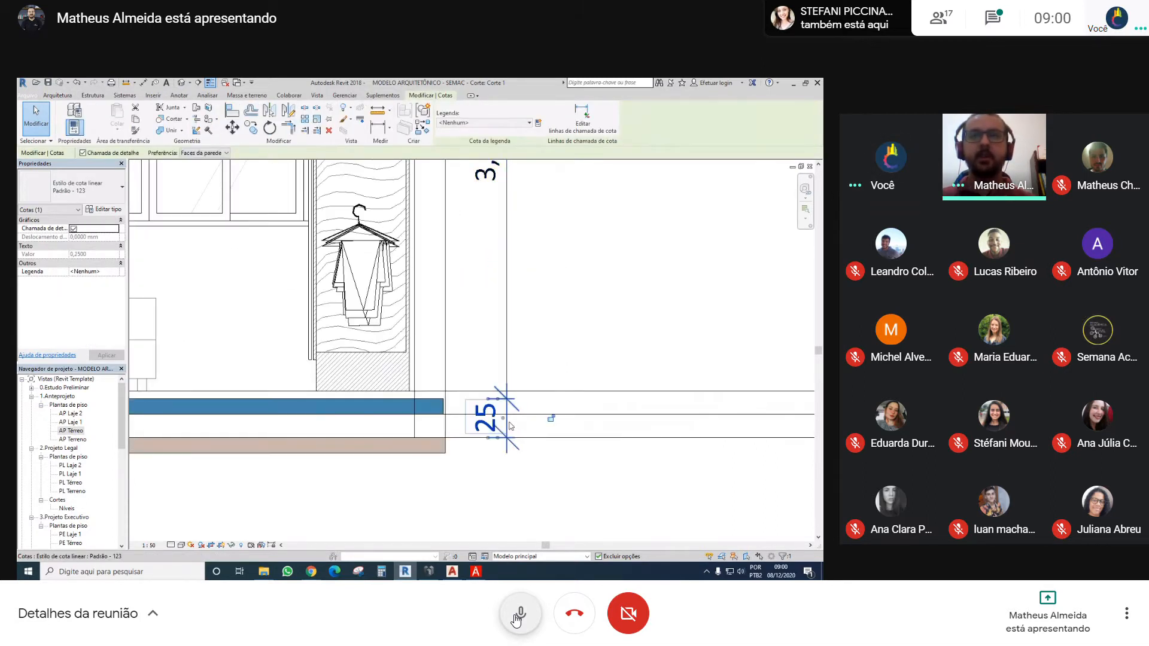
left_click(501, 497)
left_click(507, 460)
scroll(505, 437, "down", 5)
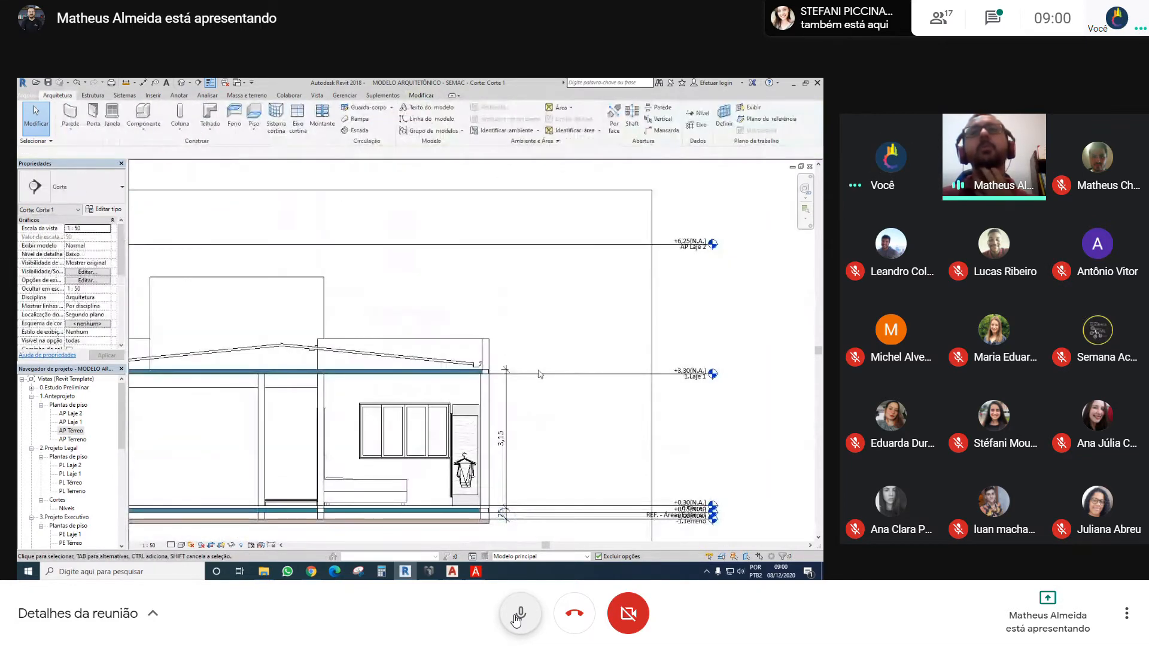
Inspect the elevation of level 1.Laje 1 and the height offset of the upper G-Laje 10cm slab
left_click(541, 374)
middle_click_drag(441, 385, 479, 374)
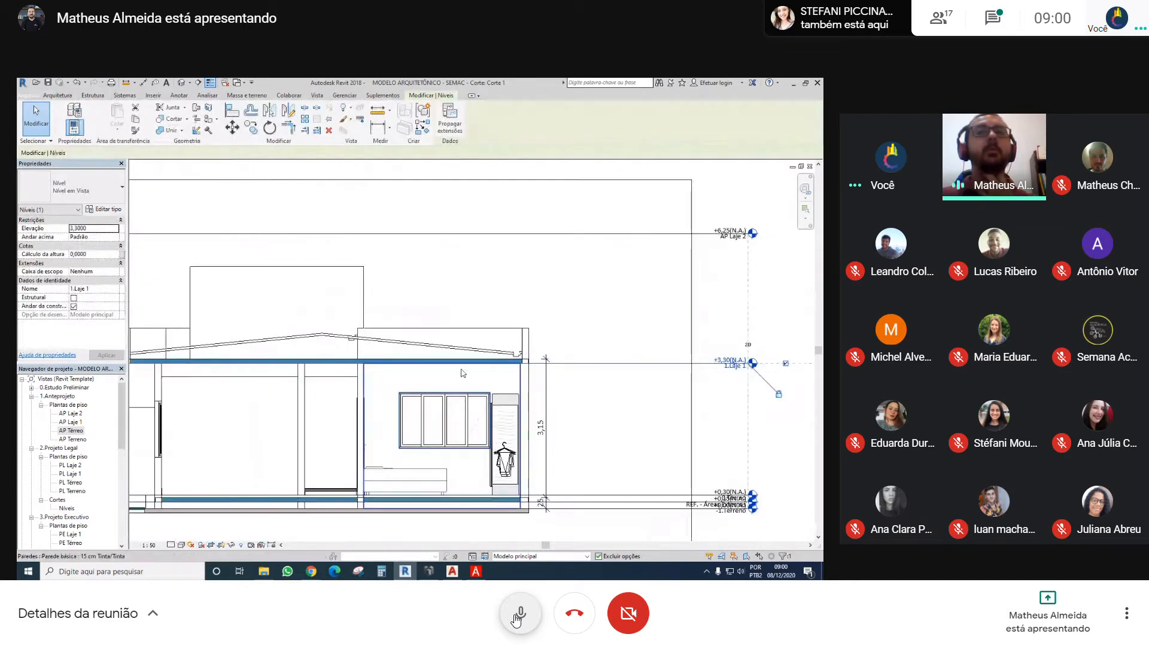
left_click(441, 361)
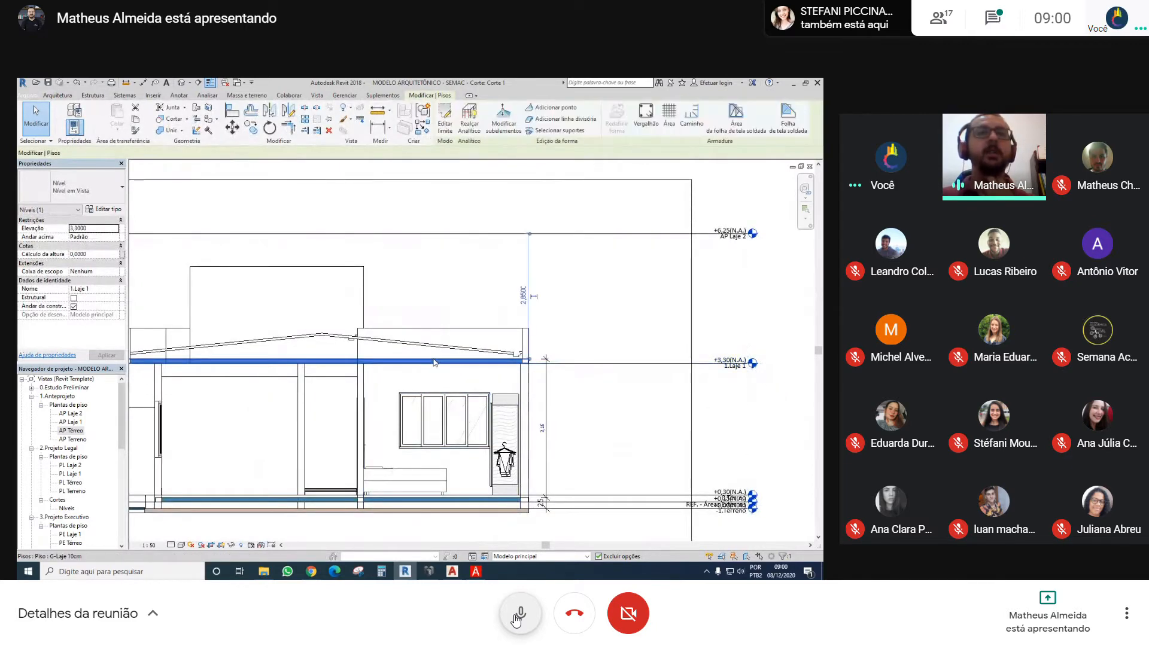
left_click(89, 238)
double_click(88, 237)
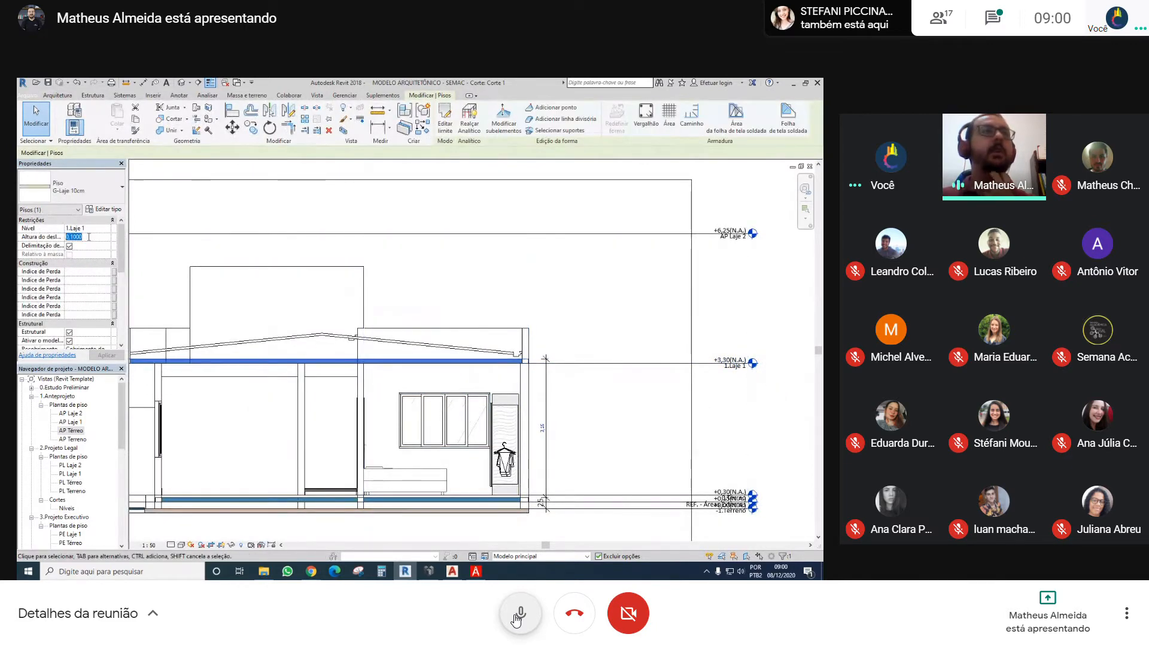
left_click(778, 316)
Move the storey-height dimension's witness lines from the slab tops to the 1.Laje 1 level and the +0,30 level
scroll(694, 300, "down", 3)
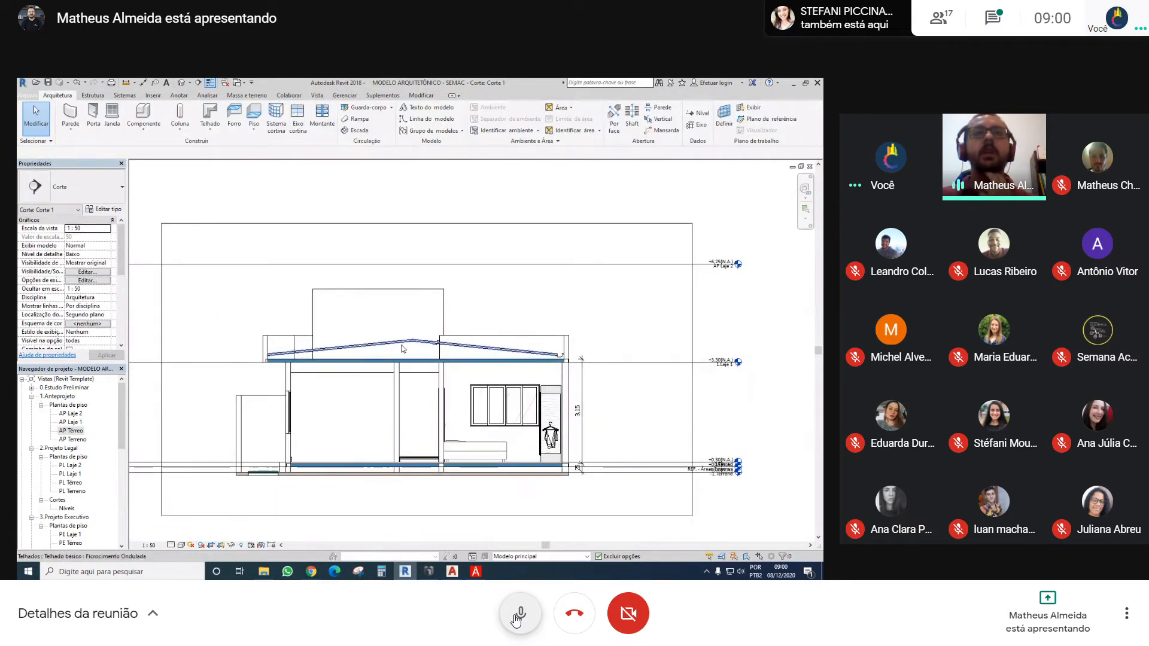
scroll(539, 371, "up", 2)
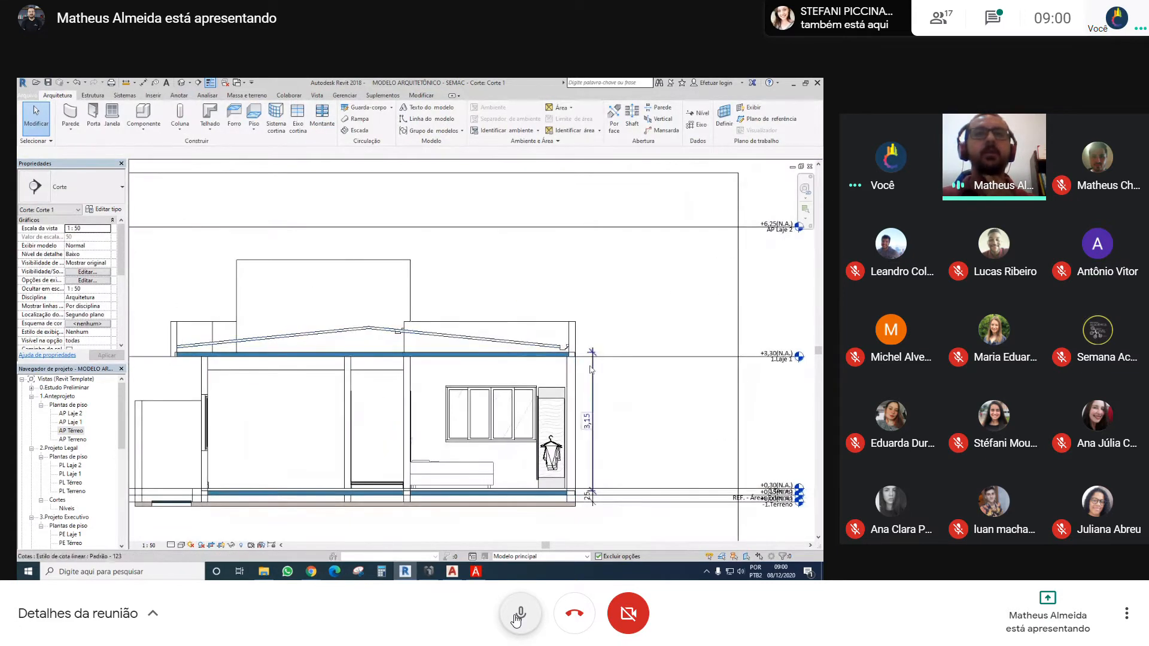
left_click(592, 382)
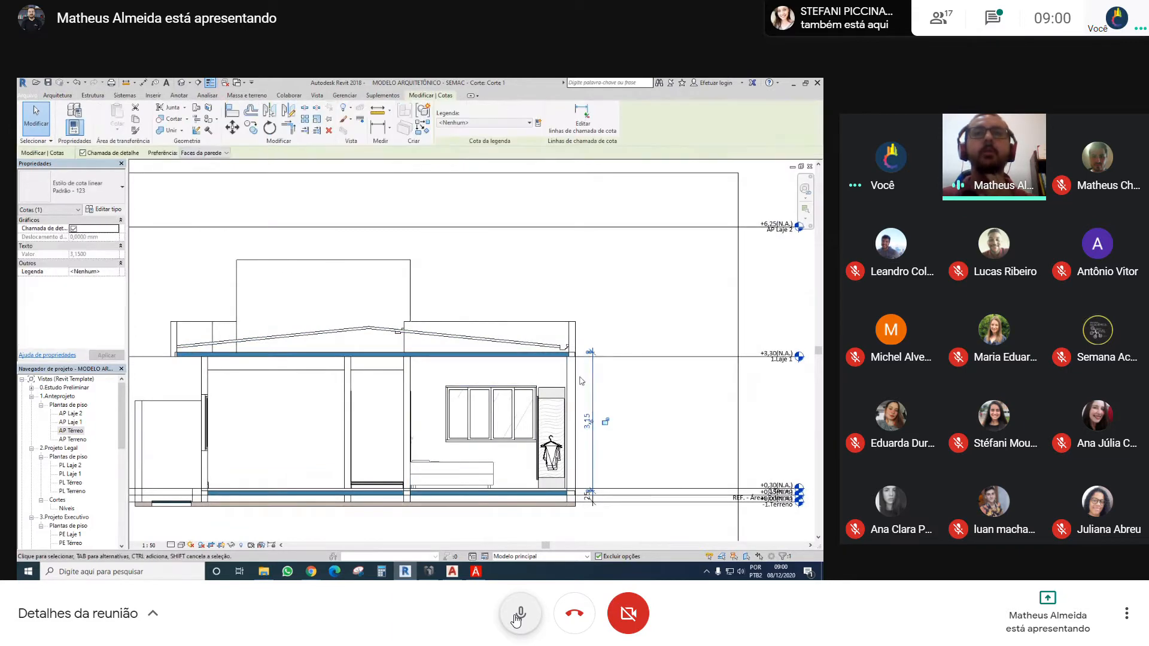
middle_click_drag(580, 408, 511, 344)
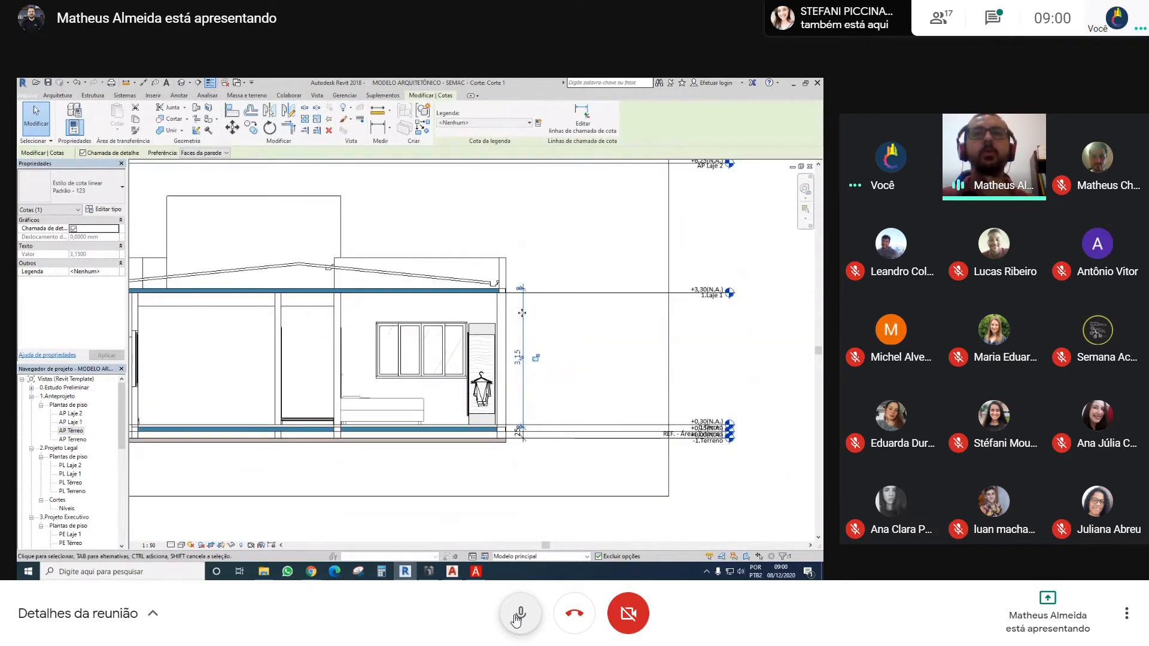
left_click_drag(501, 306, 506, 293)
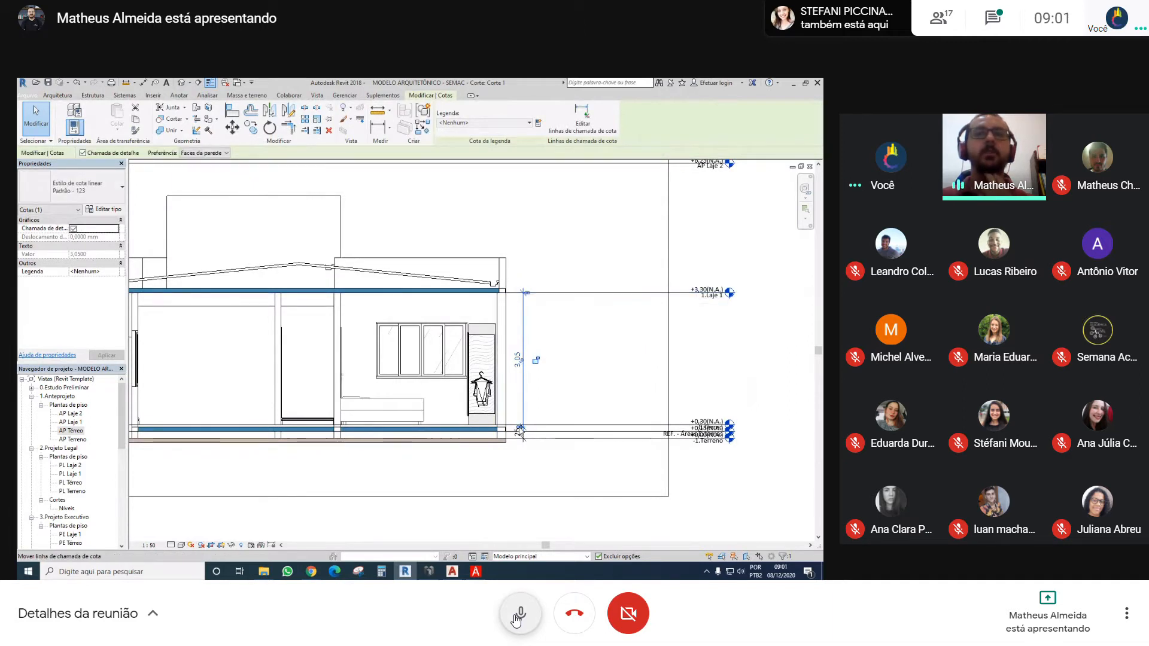
scroll(523, 428, "up", 3)
left_click_drag(522, 428, 521, 423)
left_click(576, 498)
scroll(514, 335, "down", 2)
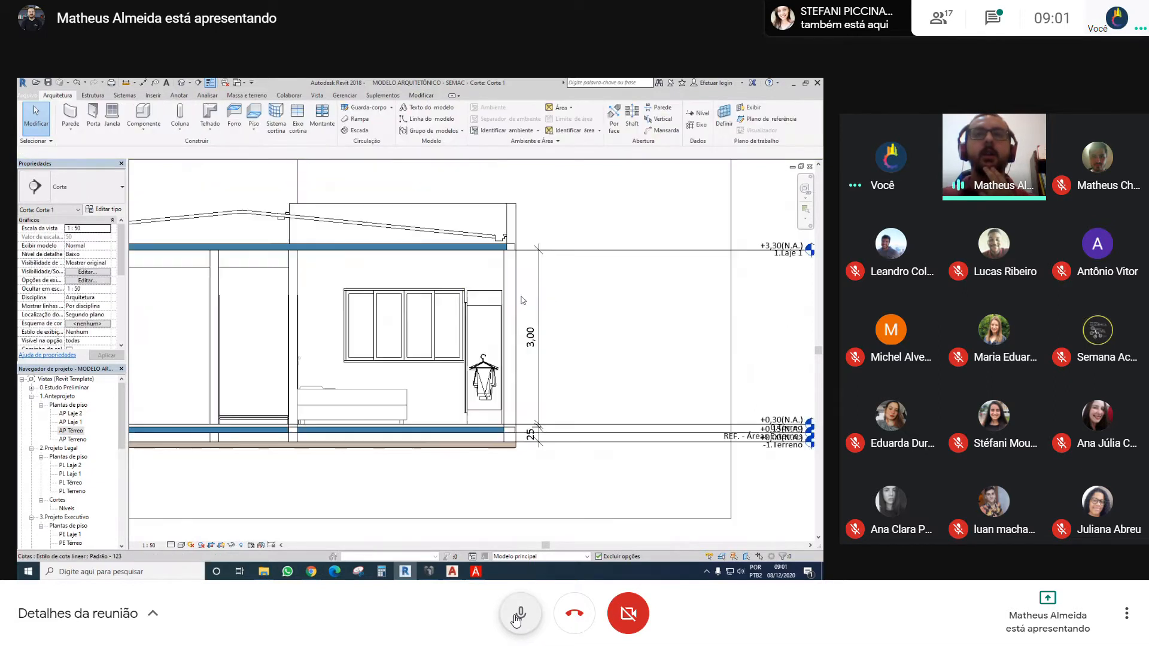
Move the storey-height dimension's upper witness line back to the top face of the upper slab
scroll(473, 326, "up", 2)
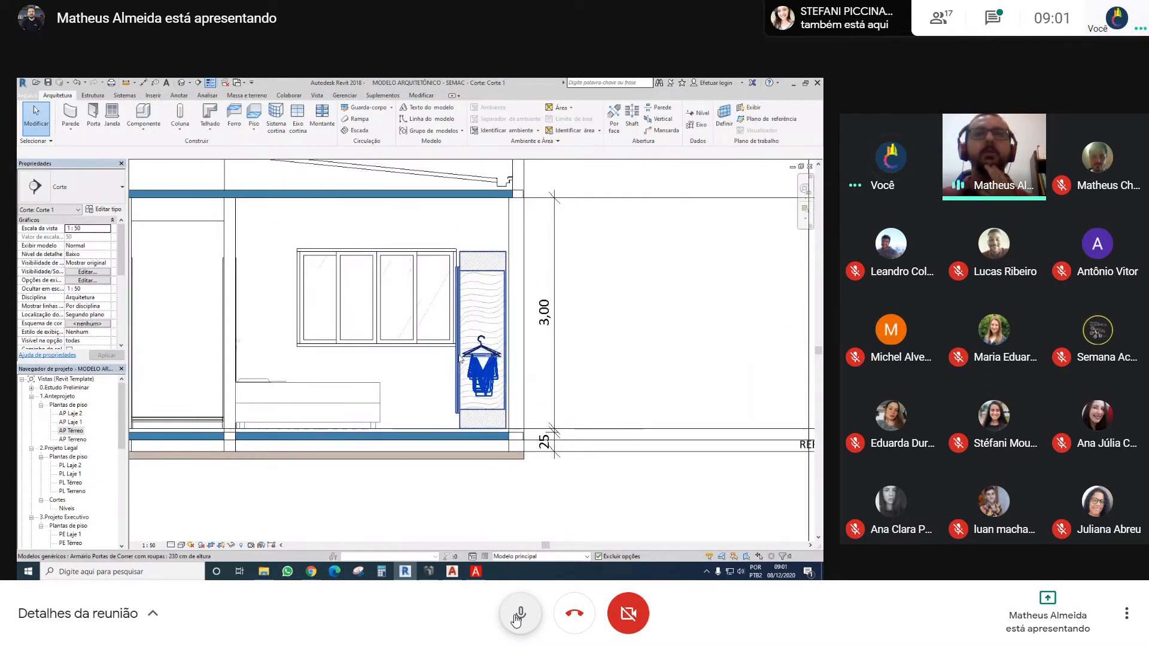
scroll(478, 311, "down", 2)
middle_click_drag(591, 290, 528, 329)
left_click(519, 316)
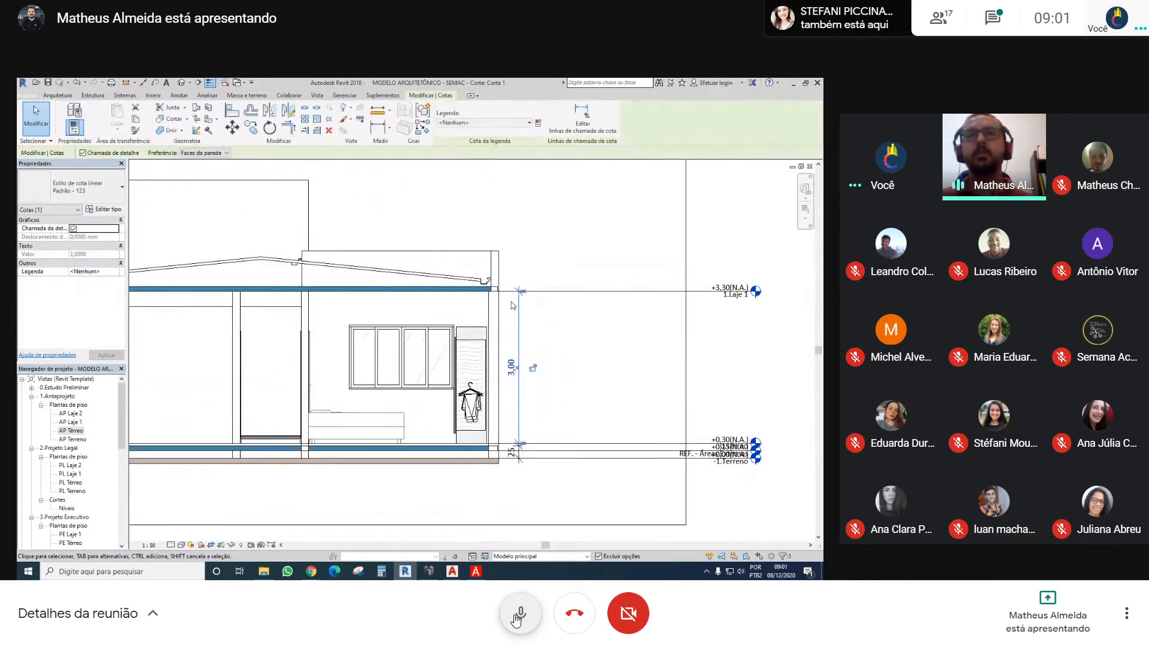
scroll(522, 300, "up", 1)
left_click_drag(521, 290, 461, 287)
scroll(559, 345, "down", 3)
key("Escape")
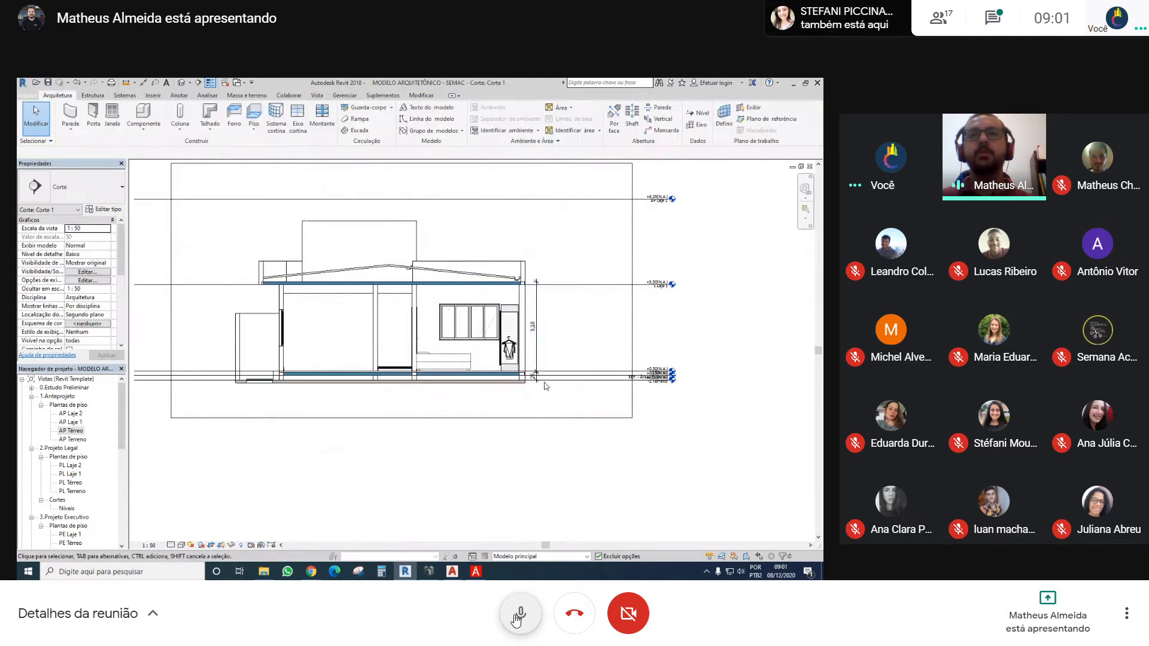
Move the storey-height dimension's lower witness line back to the top face of the ground-floor slab
scroll(546, 386, "up", 4)
left_click(542, 367)
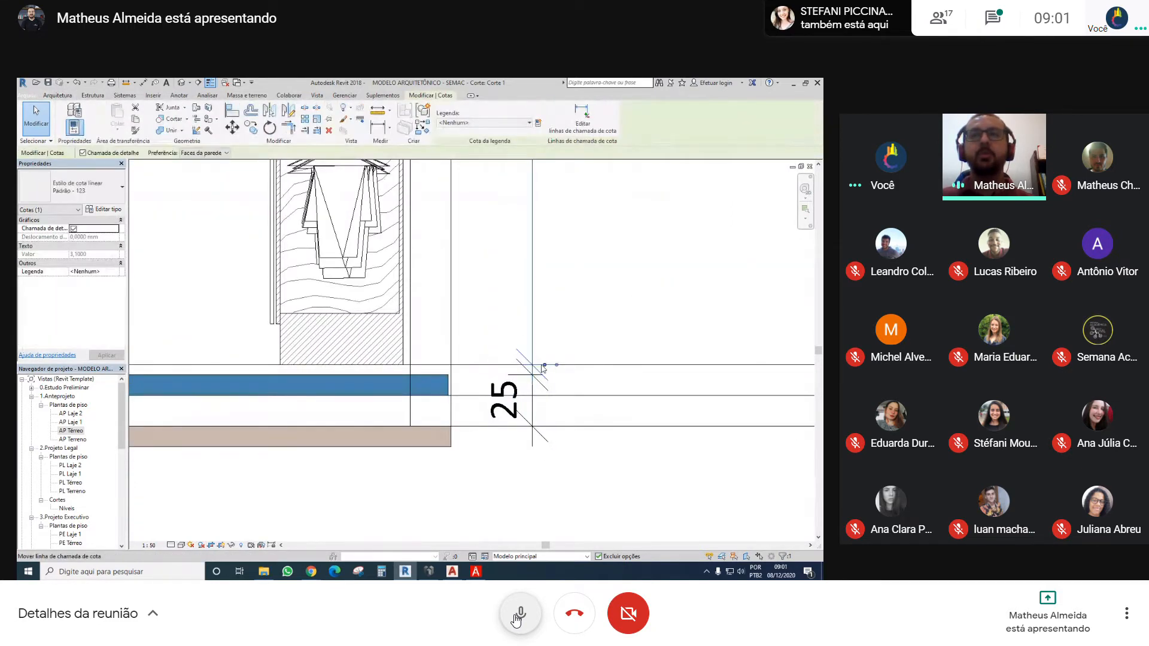
left_click_drag(543, 365, 432, 375)
scroll(527, 306, "down", 1)
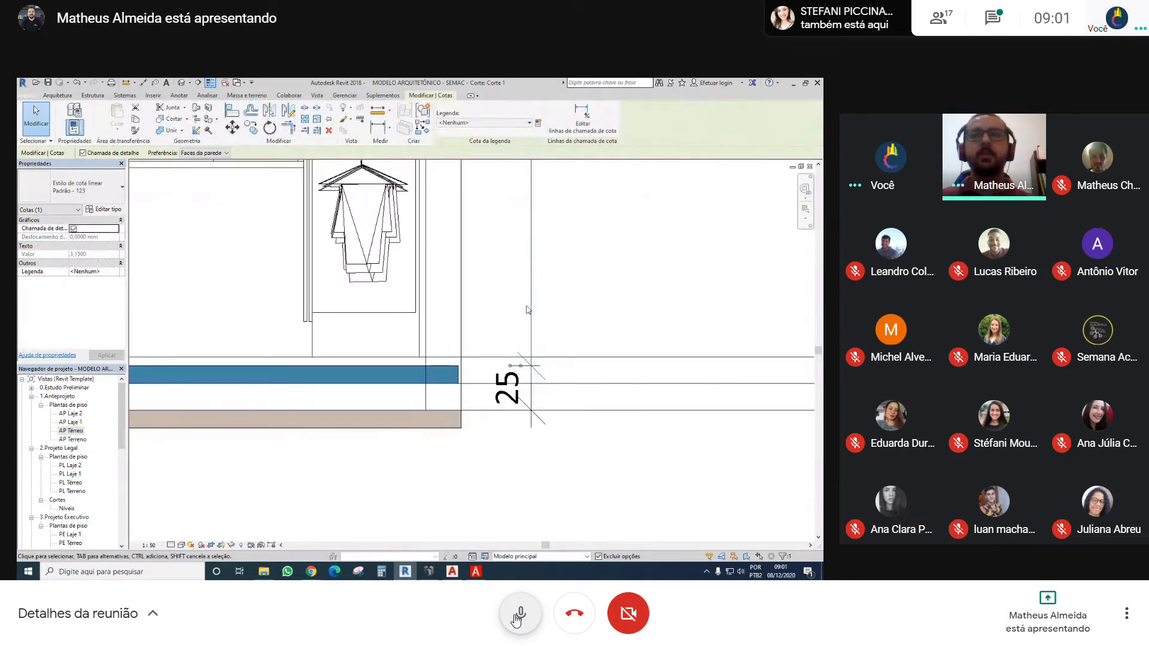
scroll(527, 310, "down", 3)
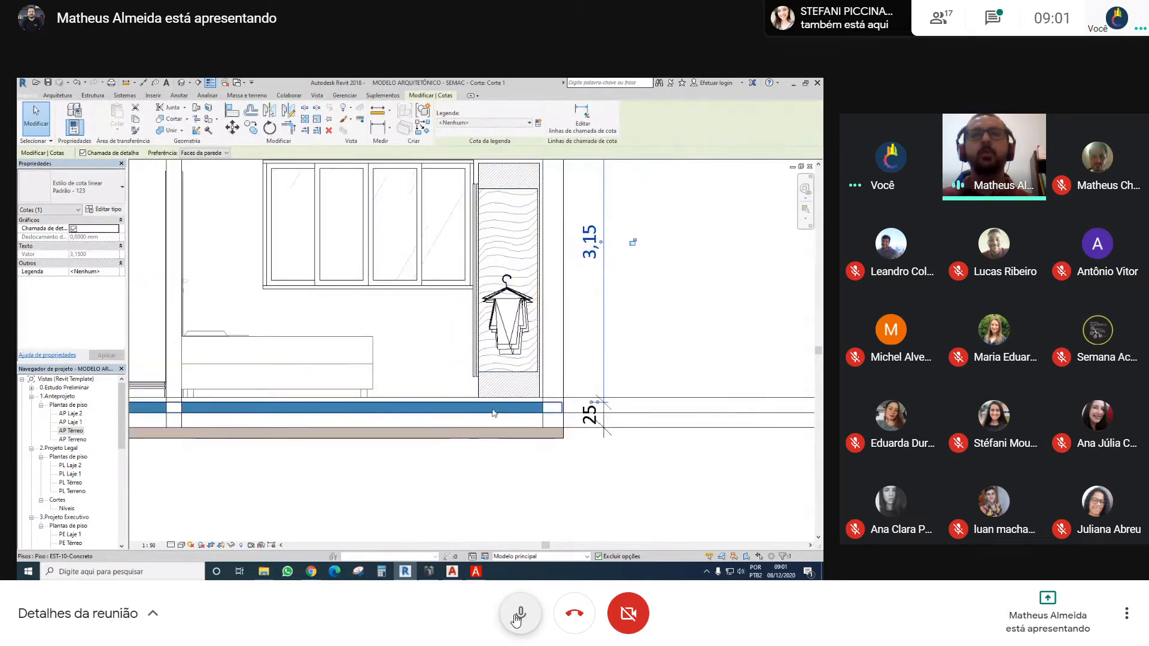
Compare the level and height offset of the ground-floor EST-10-Concreto slab with those of the upper G-Laje 10cm slab
left_click(493, 413)
scroll(556, 395, "down", 3)
scroll(574, 401, "up", 1)
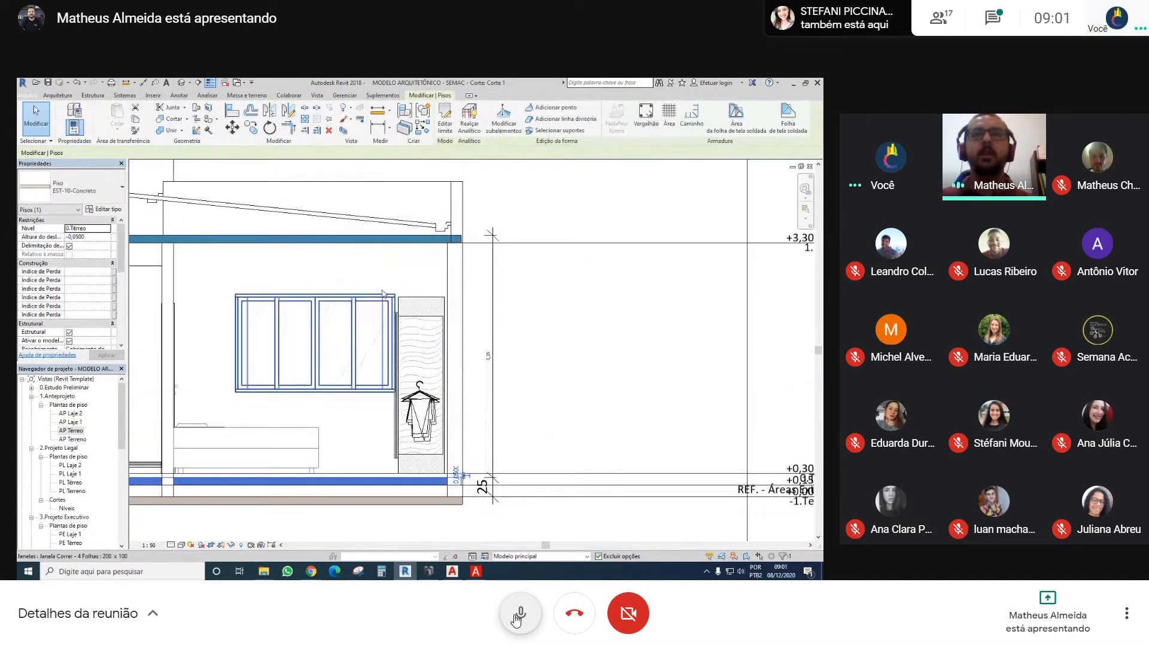
left_click(377, 197)
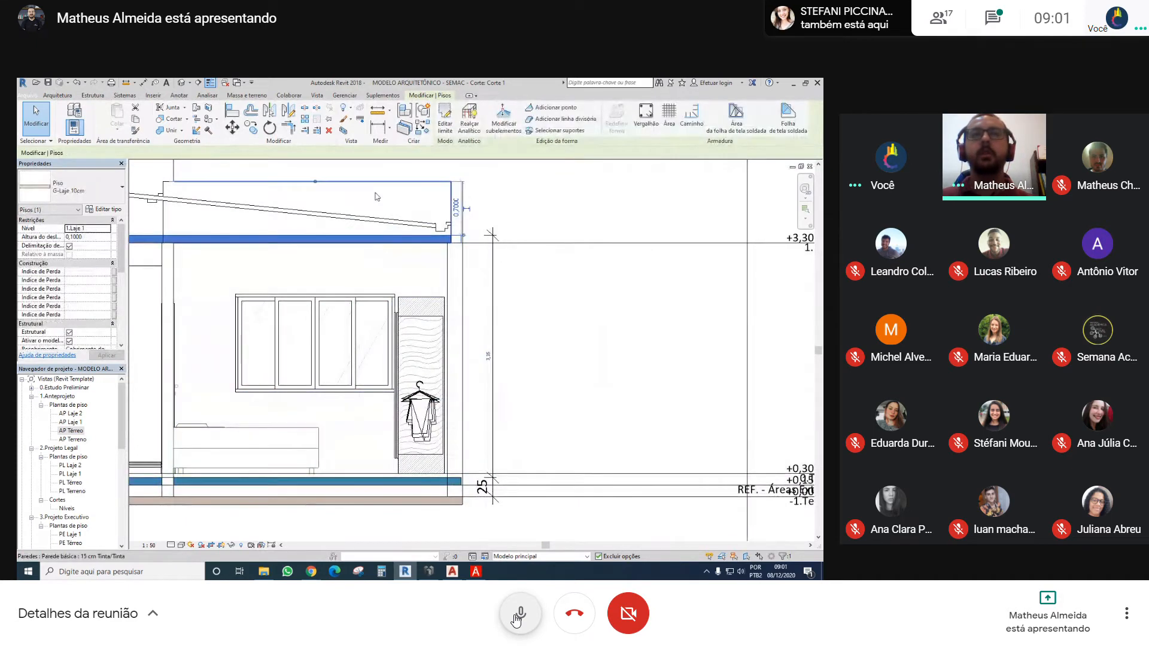
scroll(574, 353, "down", 4)
left_click(594, 379)
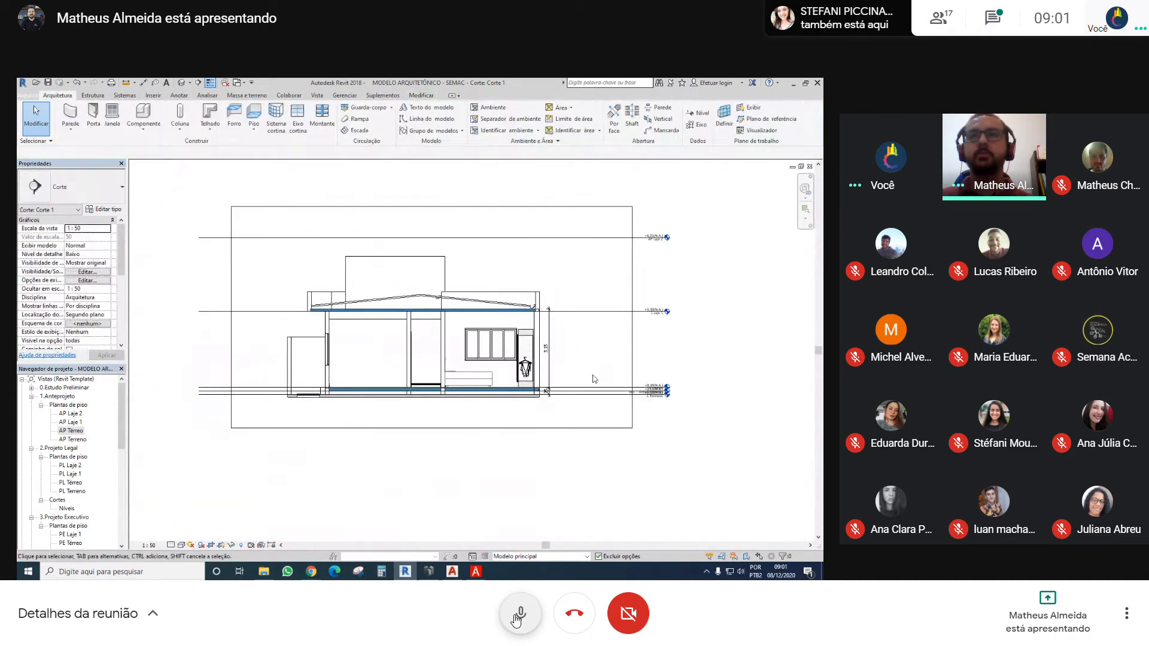
scroll(551, 386, "up", 4)
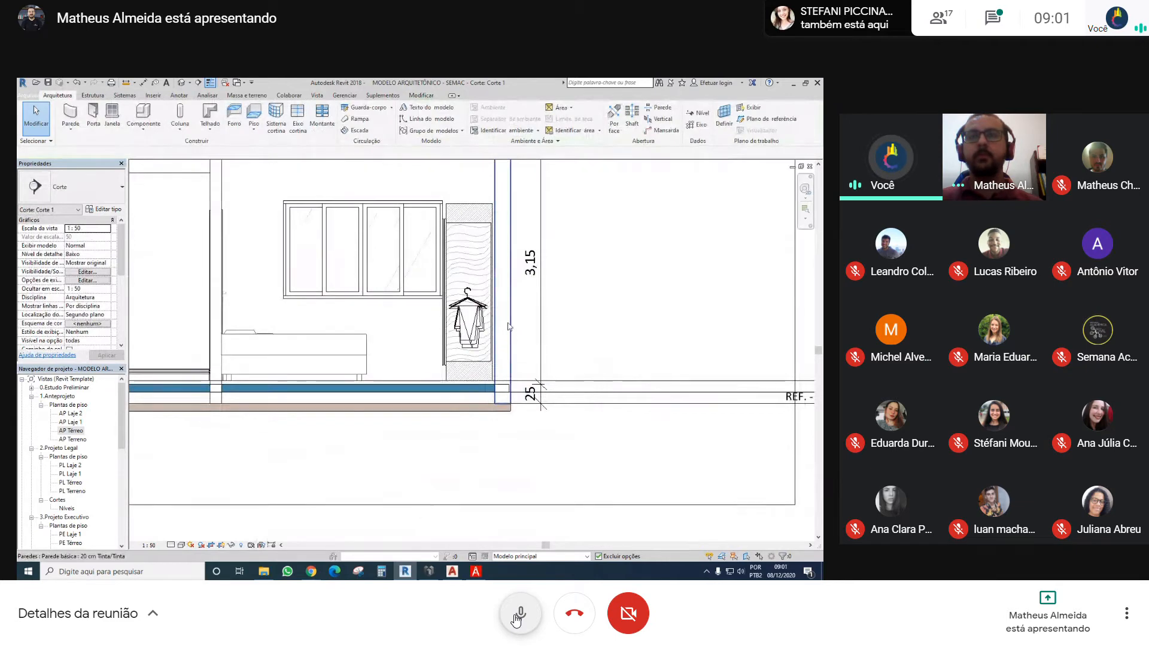
Examine the section's storey heights, ground-floor slab and level marks from the terrain up to AP Laje 2
scroll(509, 326, "down", 3)
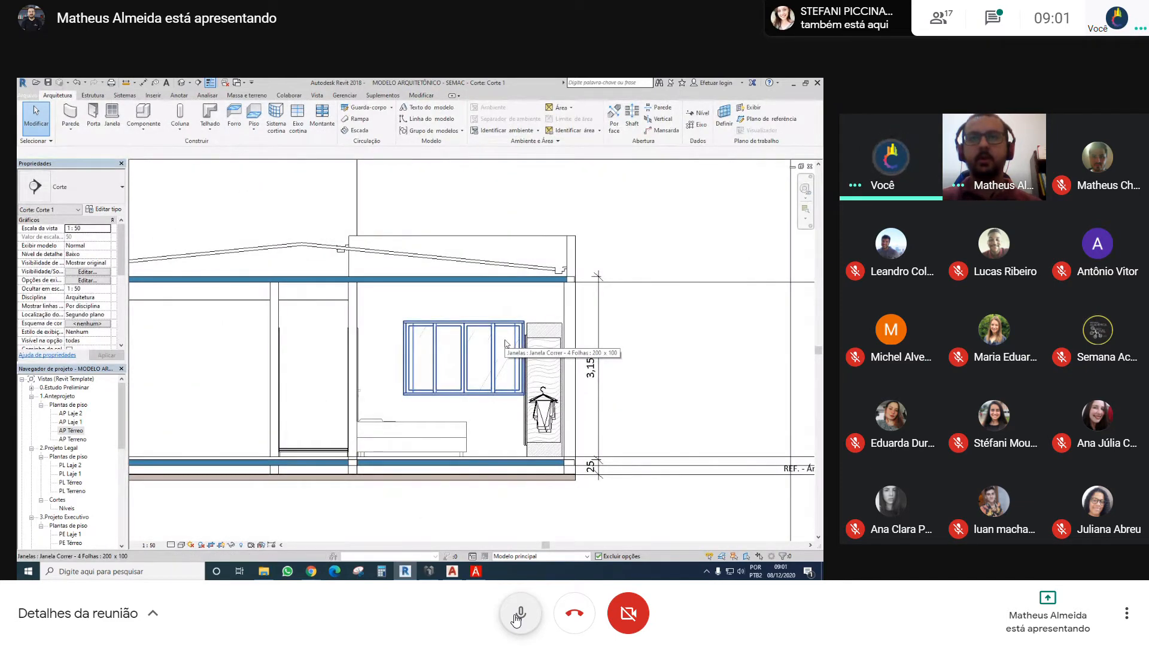
scroll(597, 461, "up", 2)
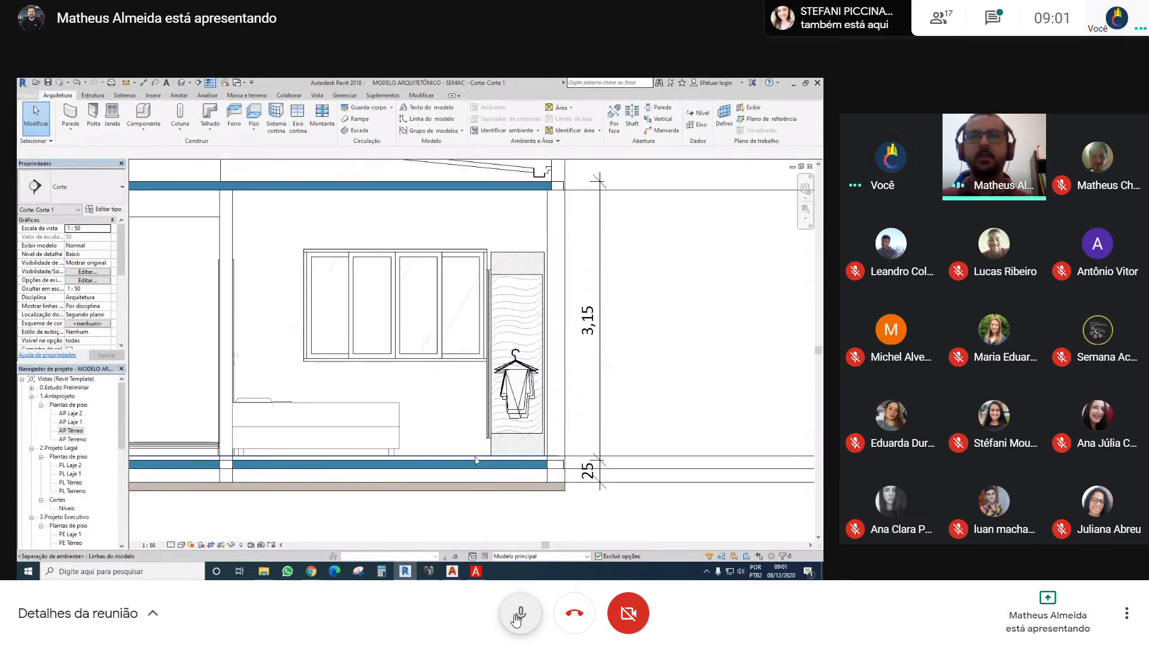
scroll(475, 461, "down", 2)
scroll(504, 443, "down", 2)
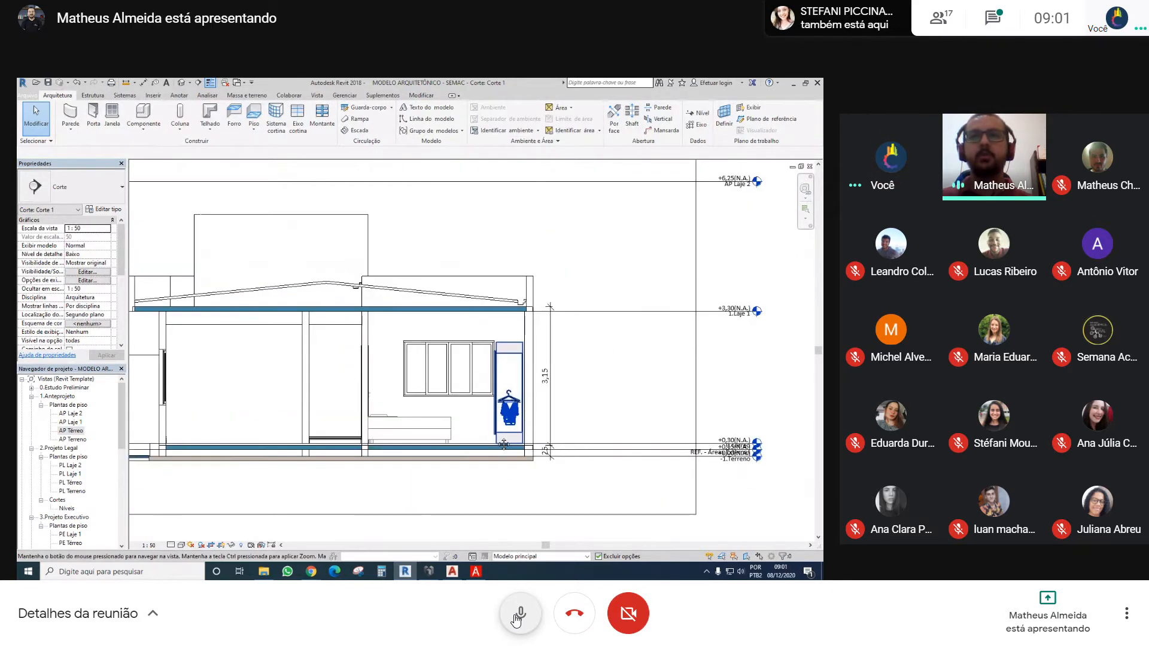
scroll(503, 479, "down", 1)
middle_click_drag(504, 479, 490, 397)
middle_click_drag(464, 353, 451, 459)
middle_click_drag(386, 404, 414, 399)
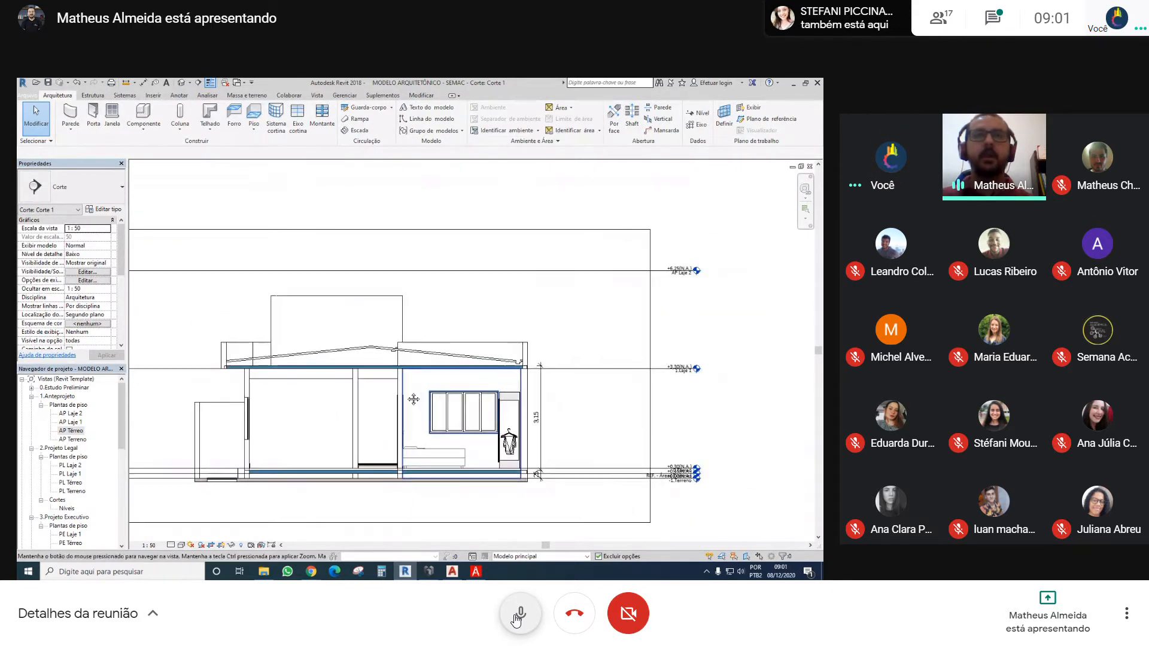
Mute the meeting microphone, unmute it and mute it again
left_click(518, 615)
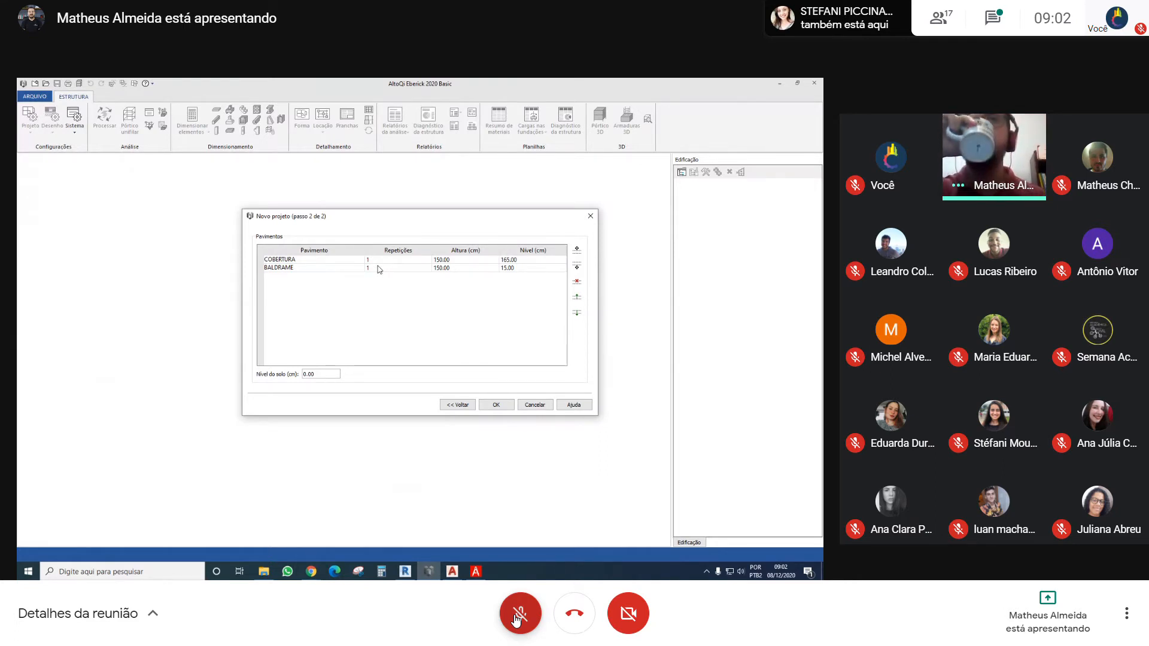
left_click(519, 614)
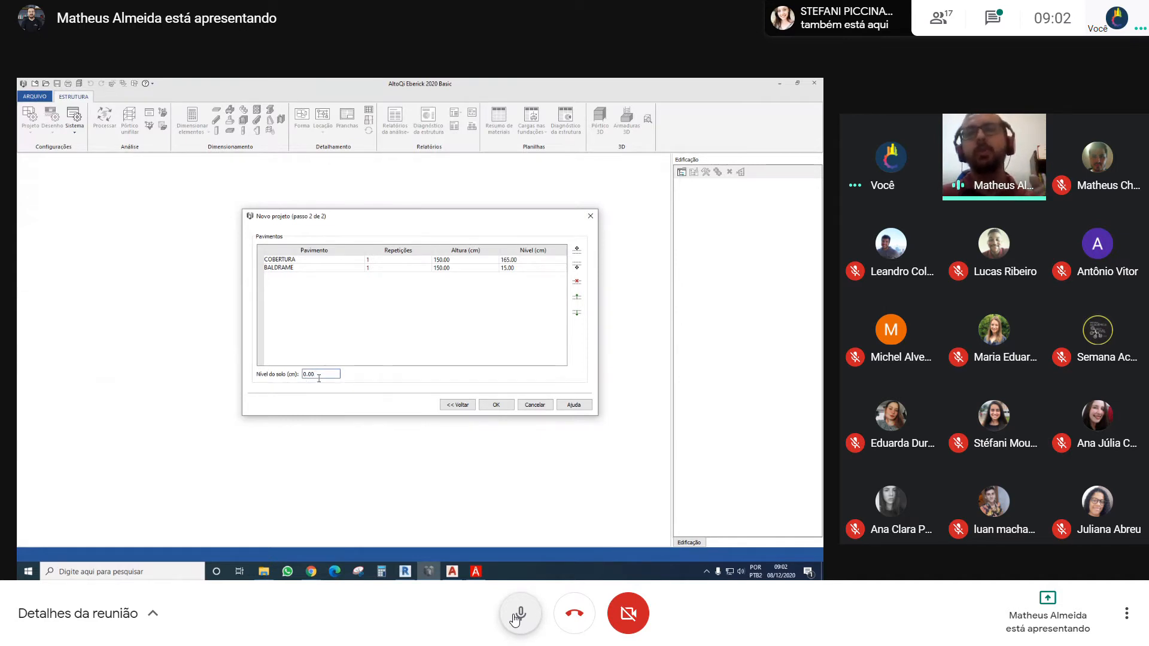
left_click(519, 613)
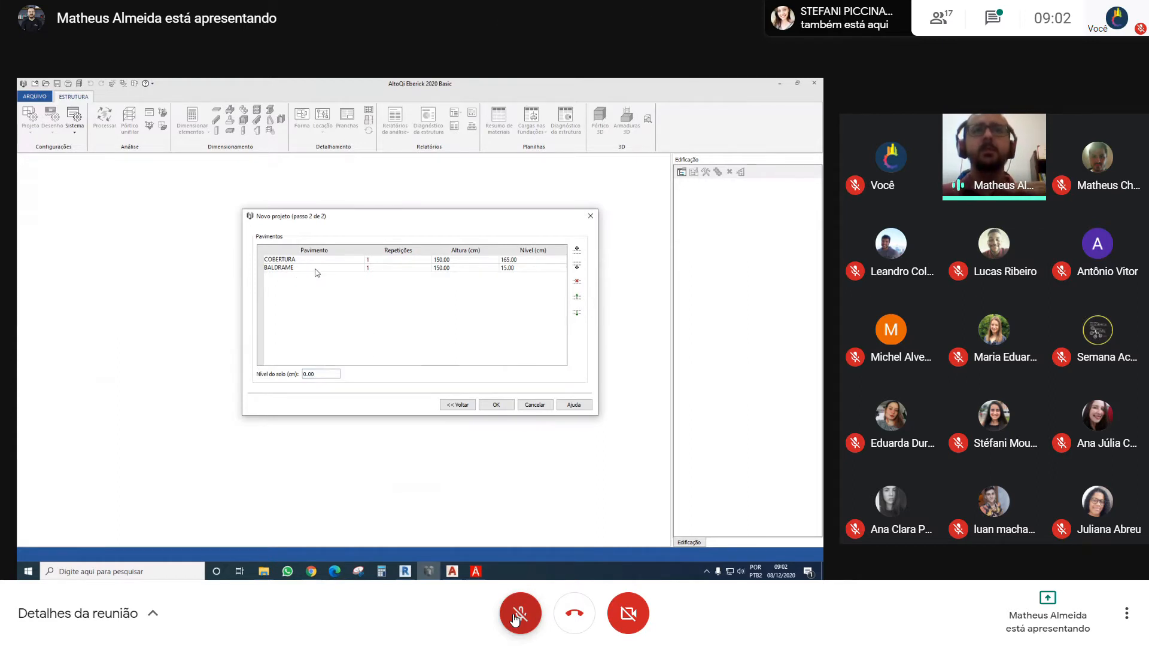
Set the BALDRAME floor's level to 25 cm and the COBERTURA floor's height to 315 cm, and create the project
double_click(443, 268)
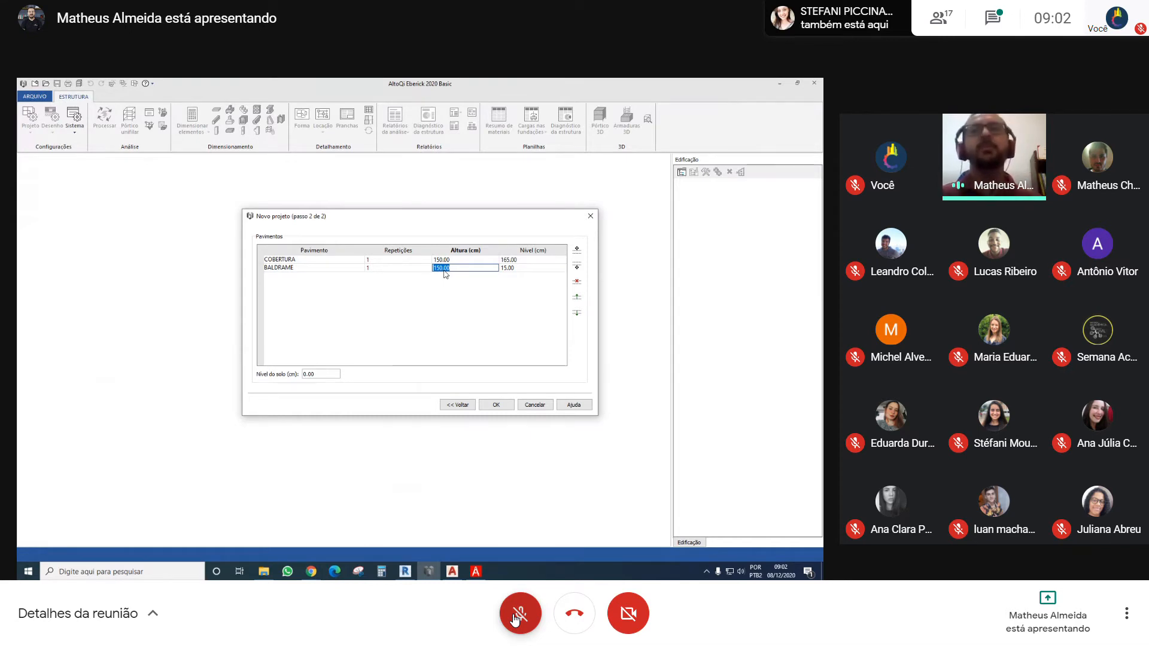
left_click(458, 268)
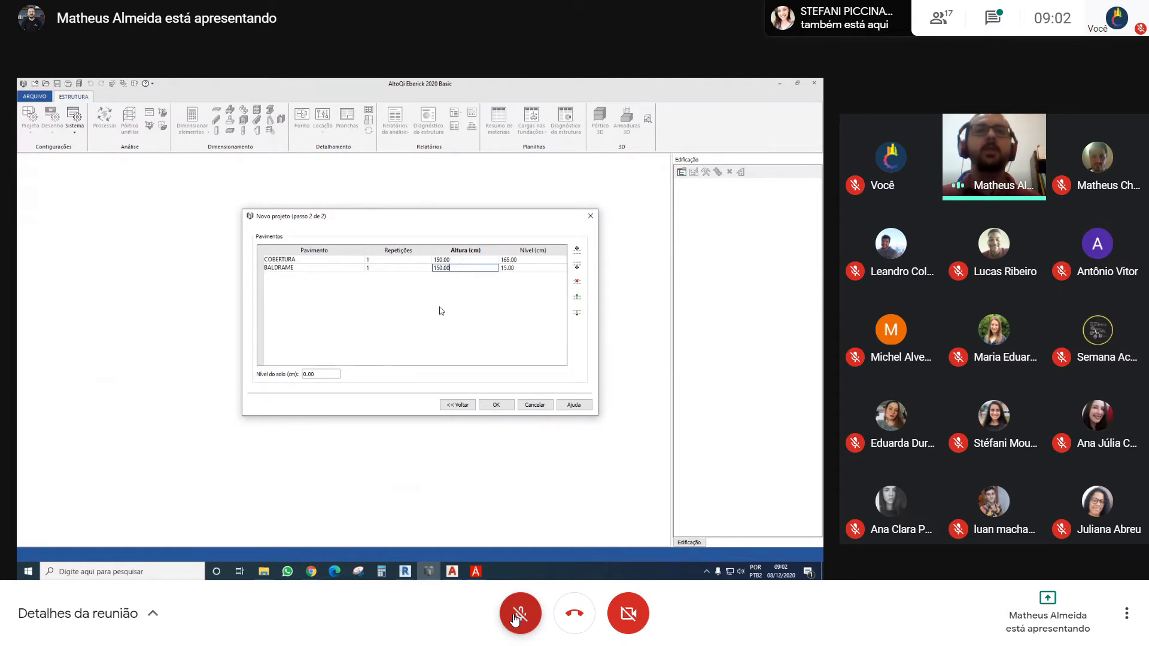
left_click(504, 268)
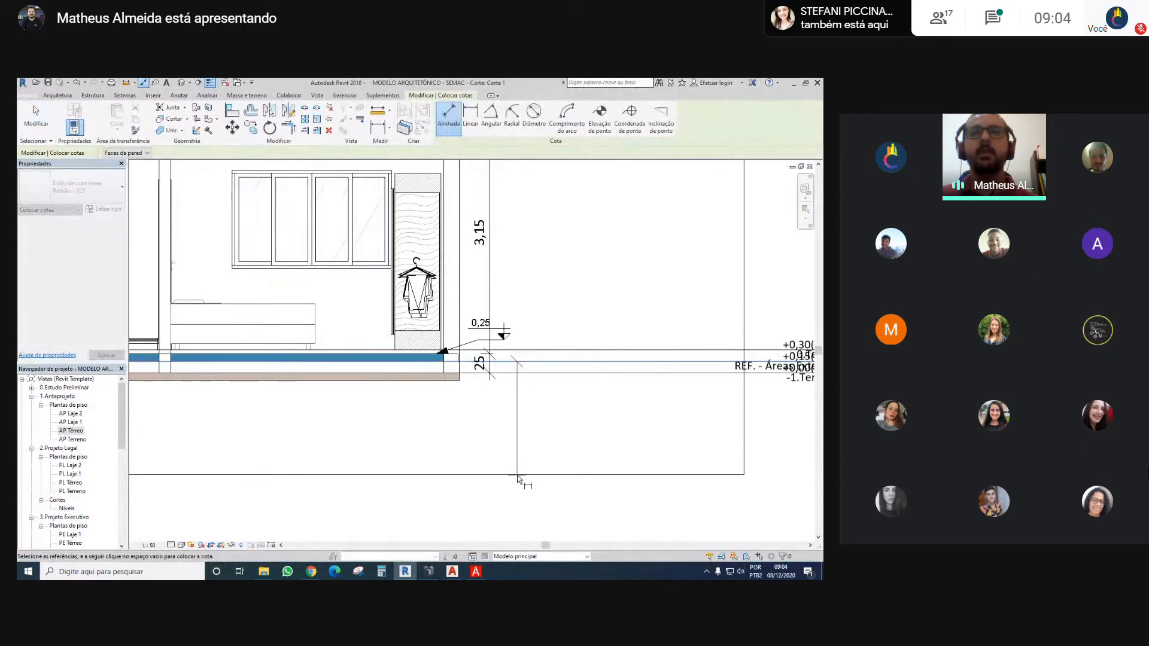
key("ctrl+d")
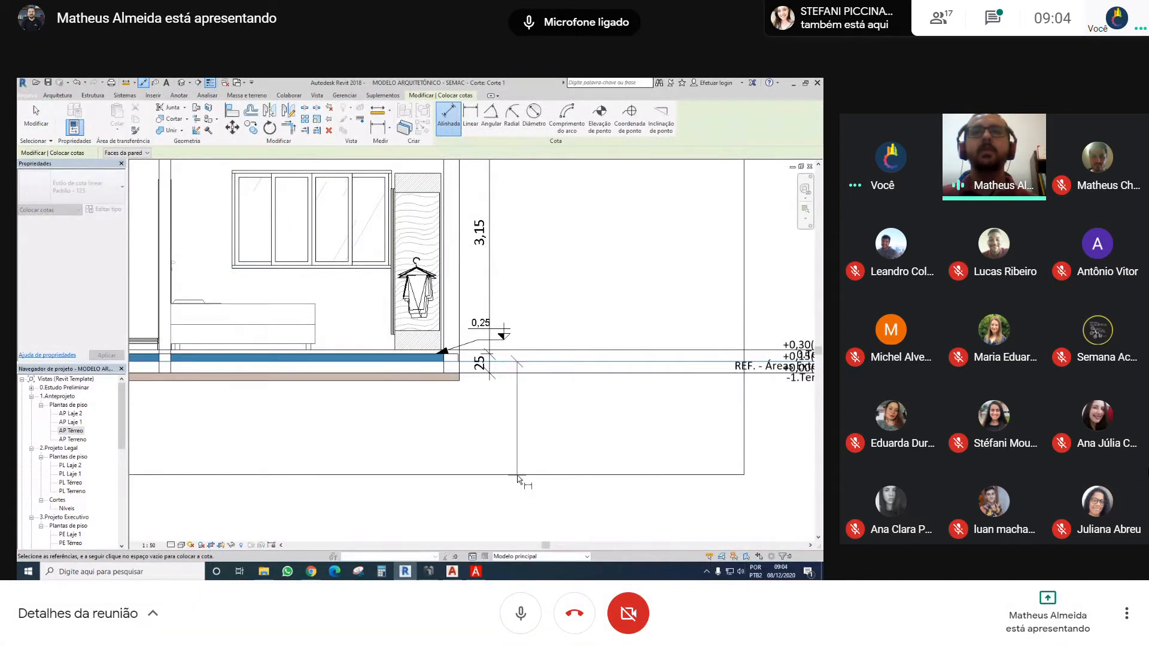
key("ctrl+d")
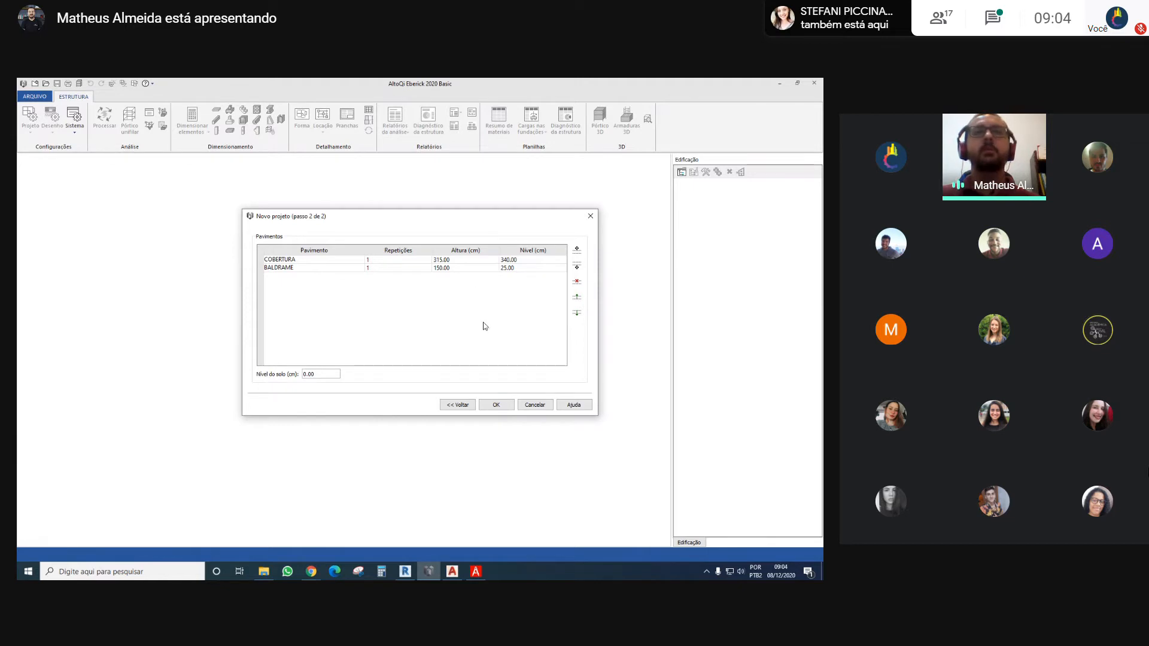
left_click(490, 410)
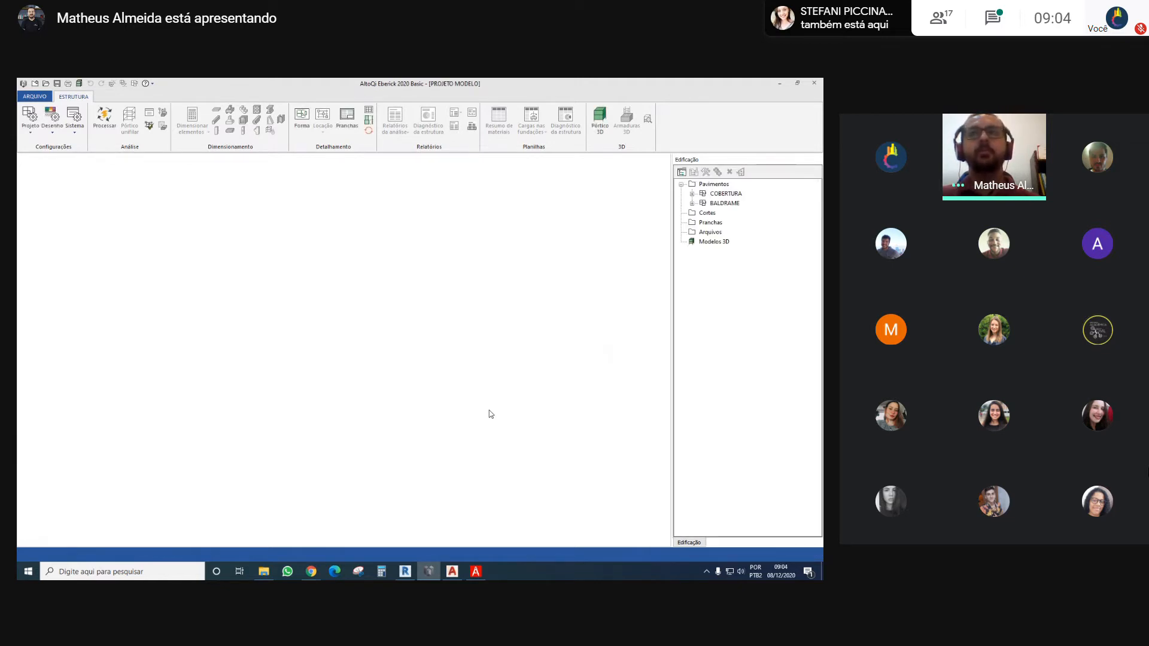
Switch to Revit and turn off the section box in the house's 3D view
left_click(412, 571)
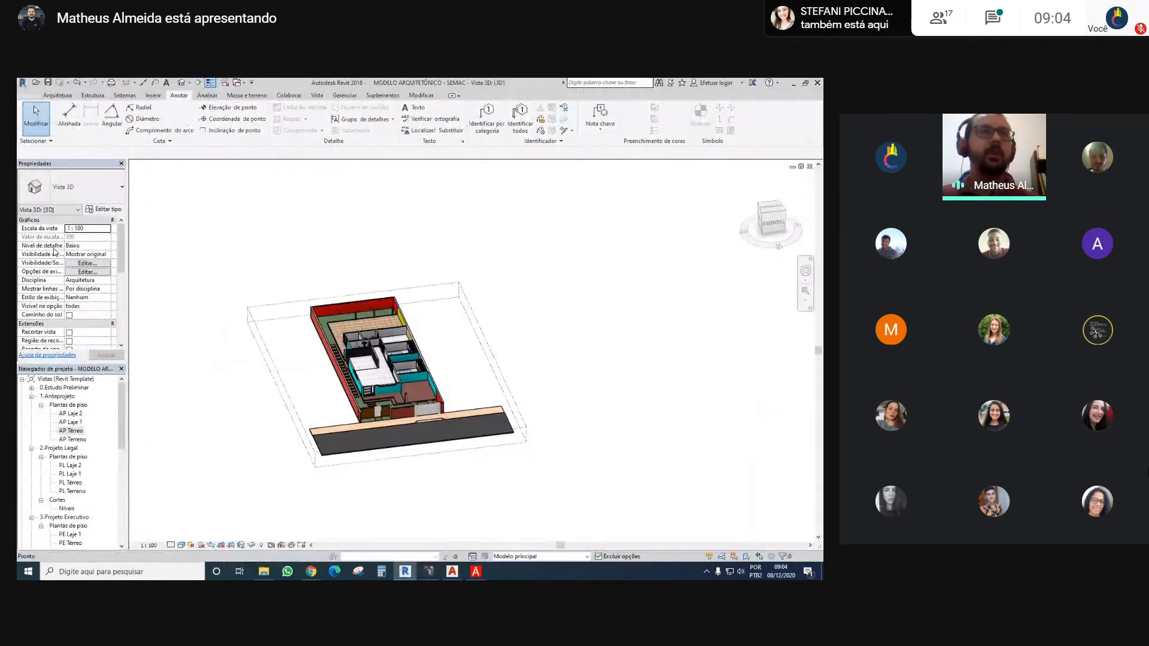
scroll(54, 251, "down", 2)
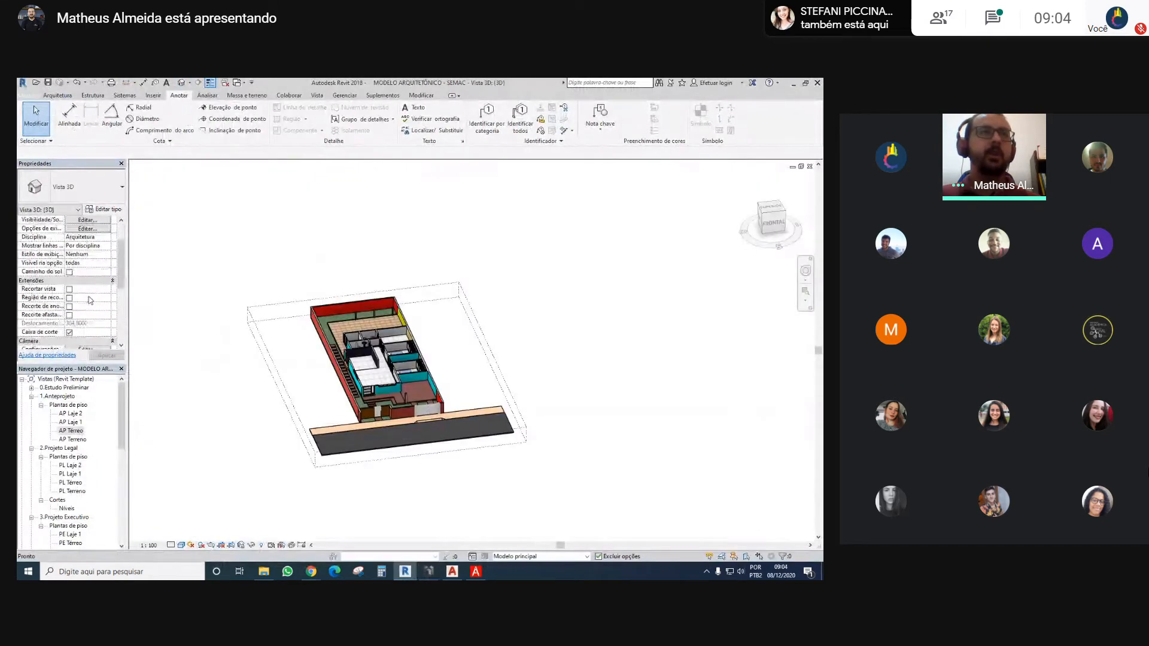
left_click(69, 333)
Examine the whole house in 3D, including its front facade, roof and water-tank volume
scroll(412, 389, "up", 5)
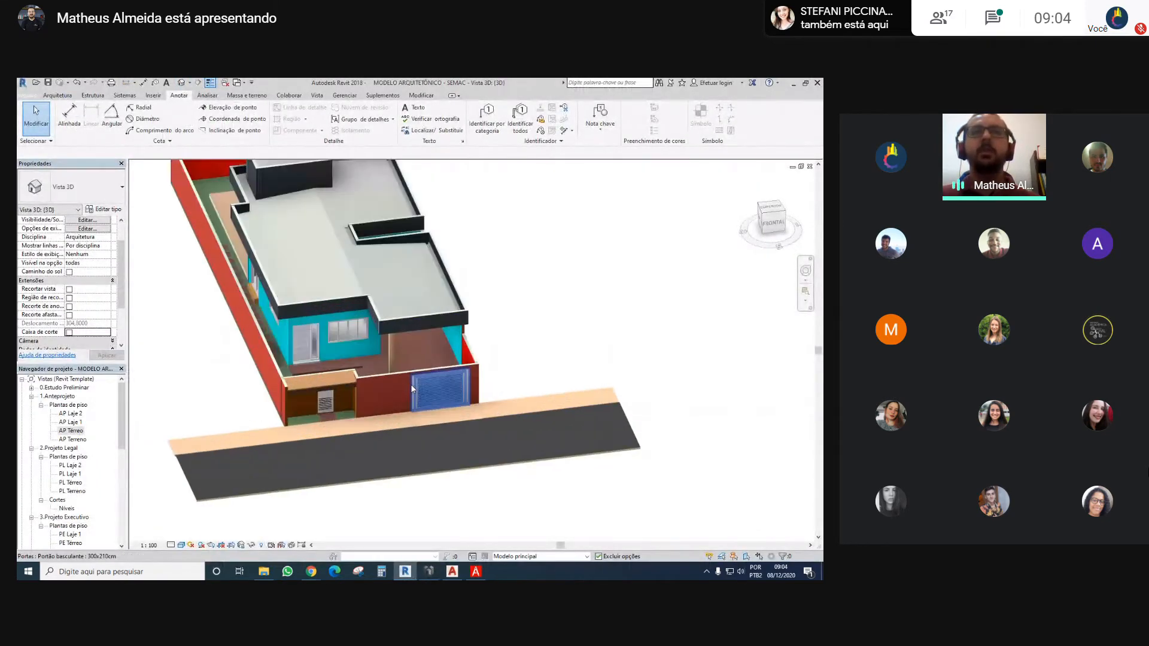
scroll(412, 388, "down", 4)
middle_click_drag(411, 388, 354, 337, "shift")
scroll(371, 366, "up", 4)
scroll(386, 371, "down", 4)
scroll(347, 349, "up", 3)
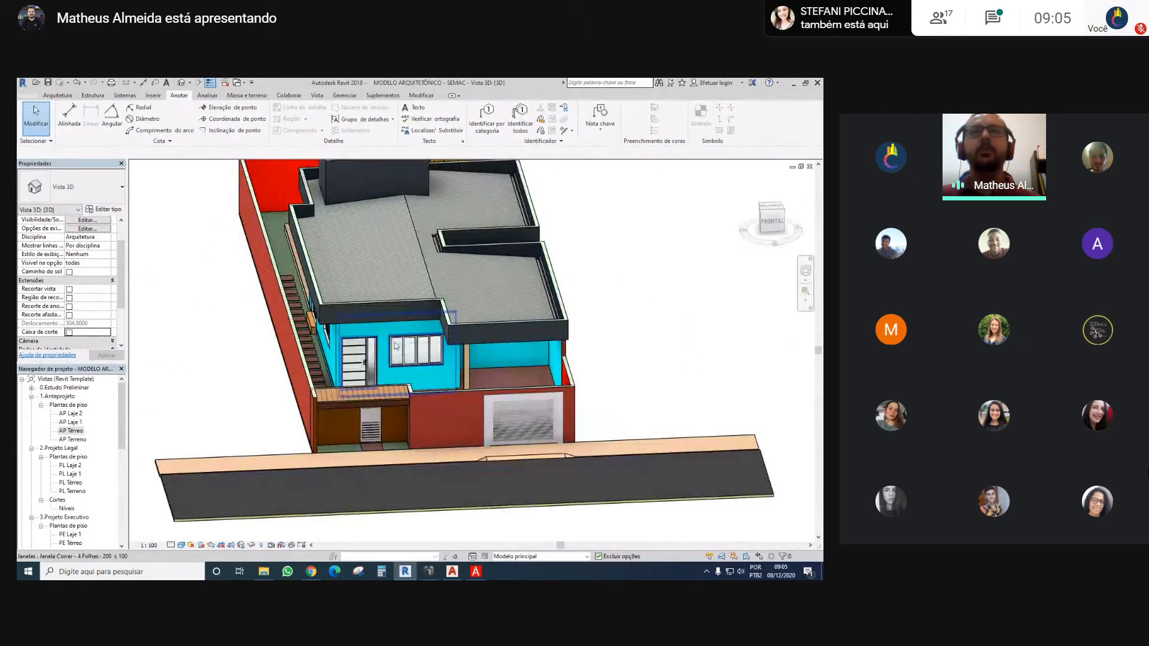
middle_click_drag(514, 301, 457, 396)
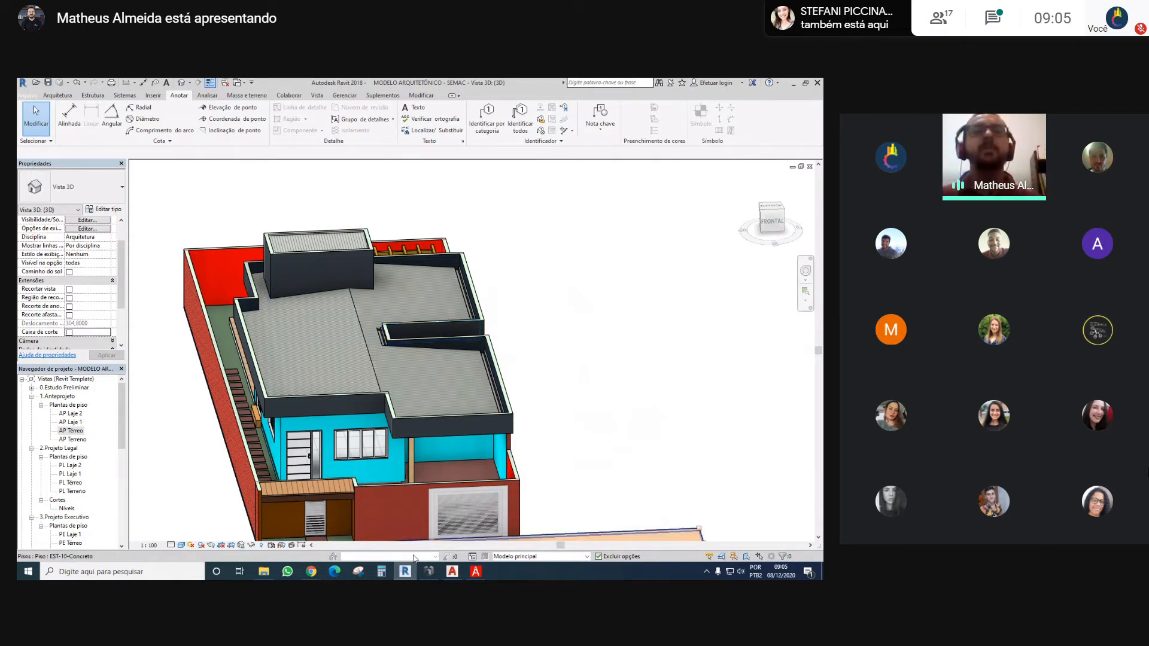
Switch back to AltoQi Eberick, expand the COBERTURA and BALDRAME floors and open the BALDRAME Croqui
left_click(428, 571)
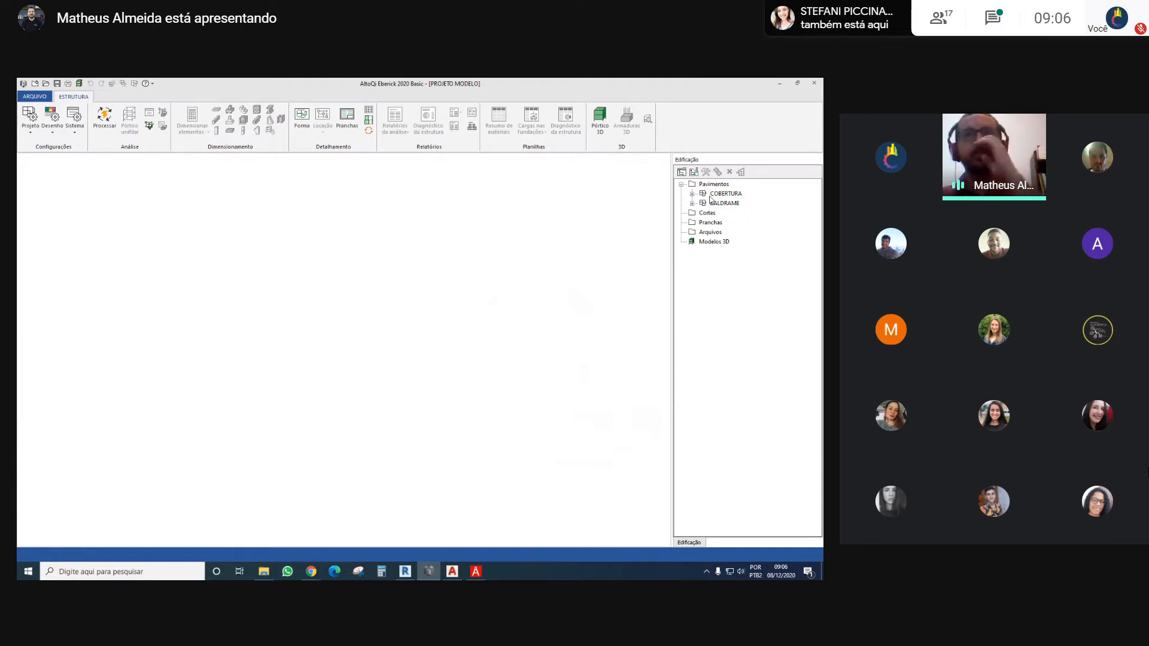
left_click(693, 204)
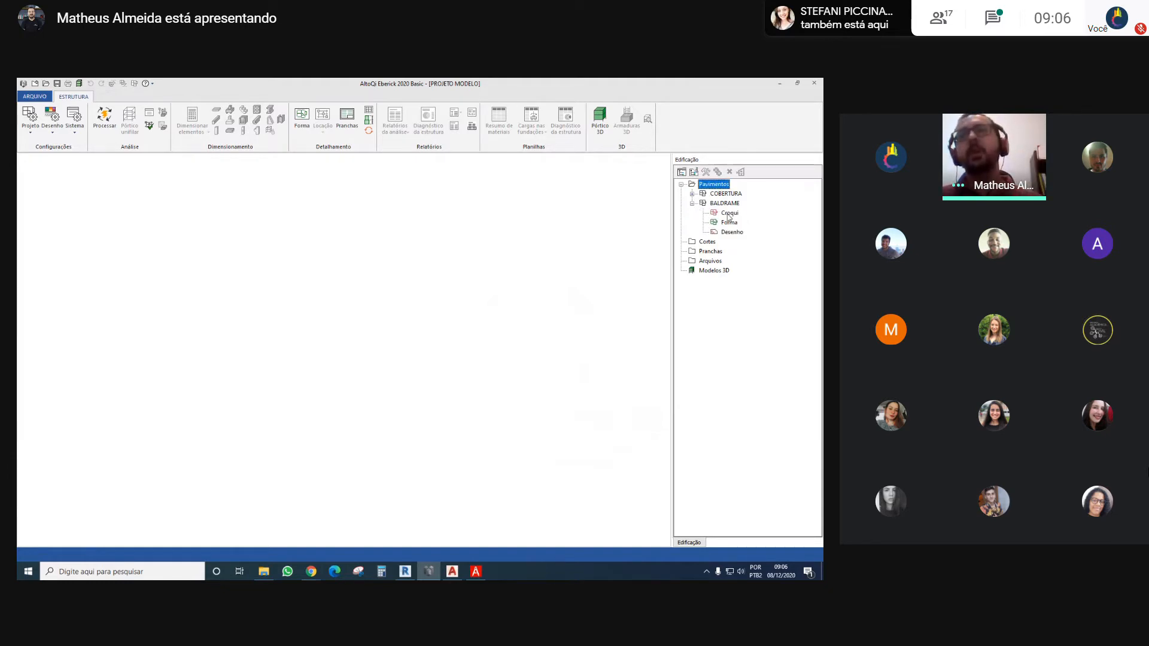
left_click(692, 194)
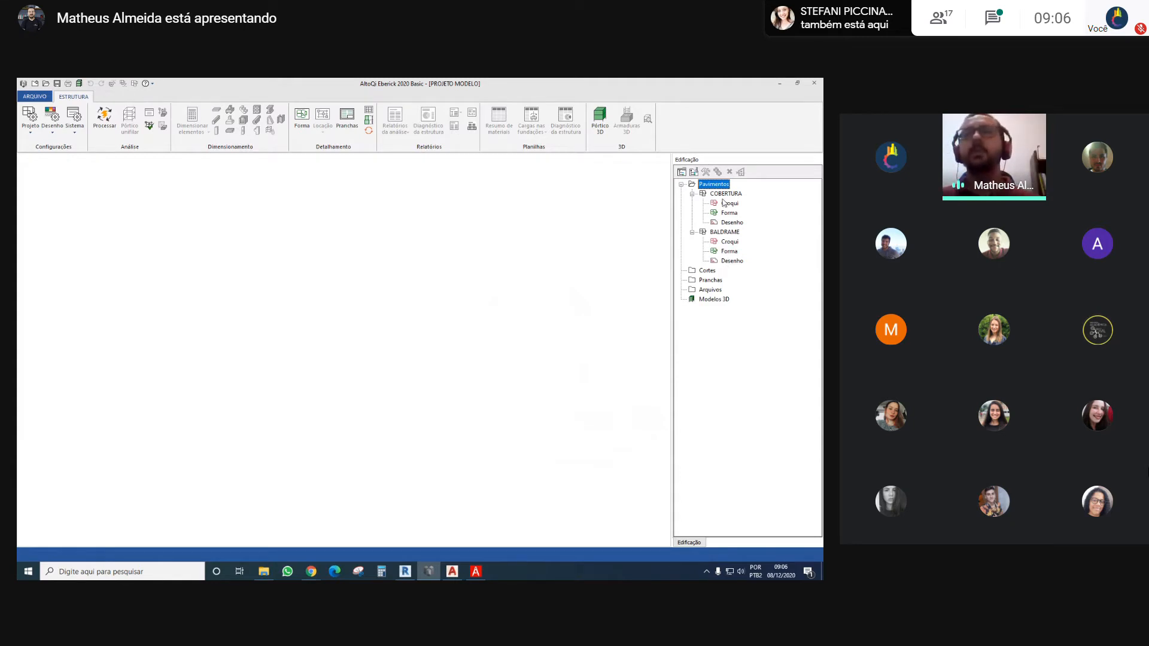
double_click(728, 242)
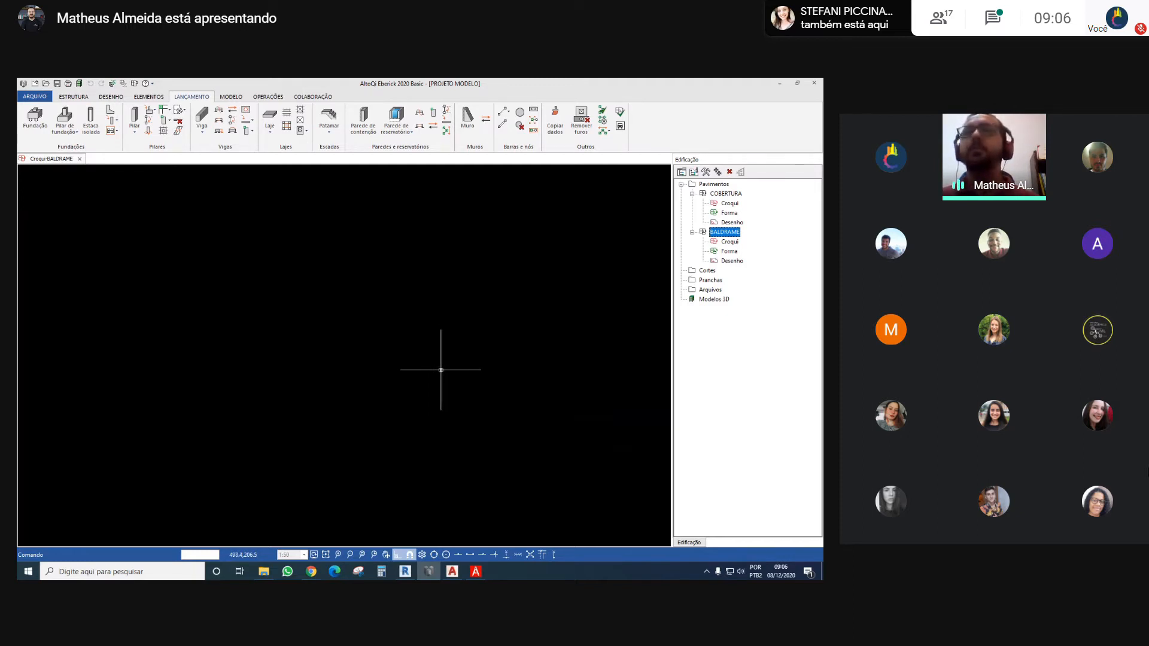
Open the BALDRAME Forma drawing and look over its title and materials table
left_click(728, 251)
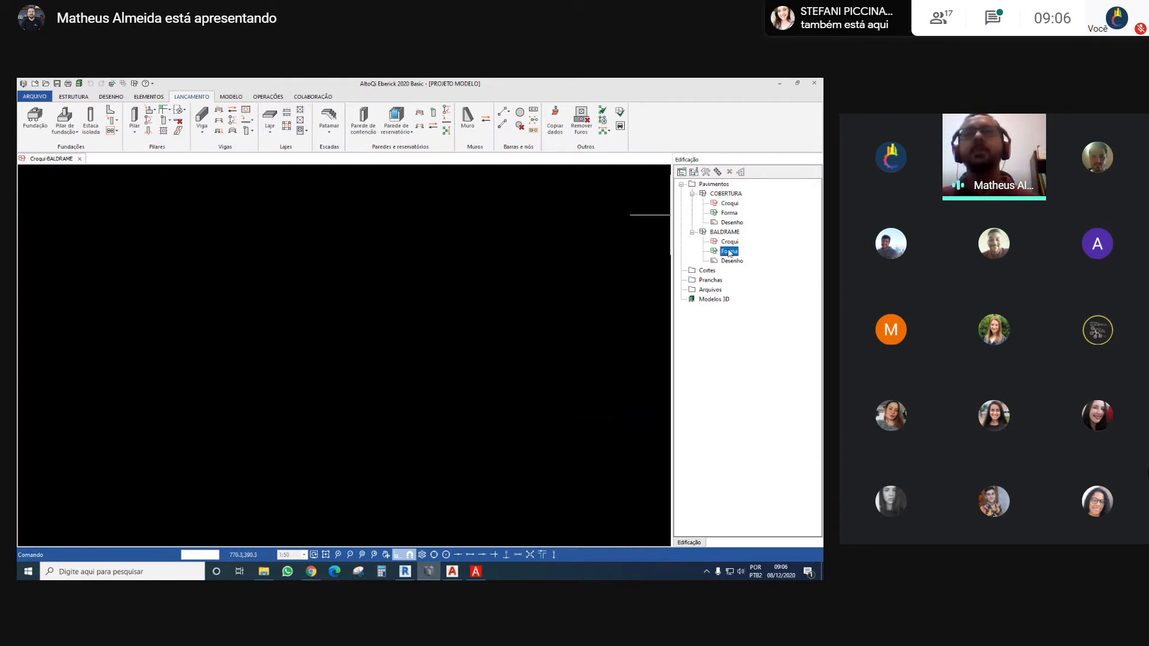
double_click(728, 251)
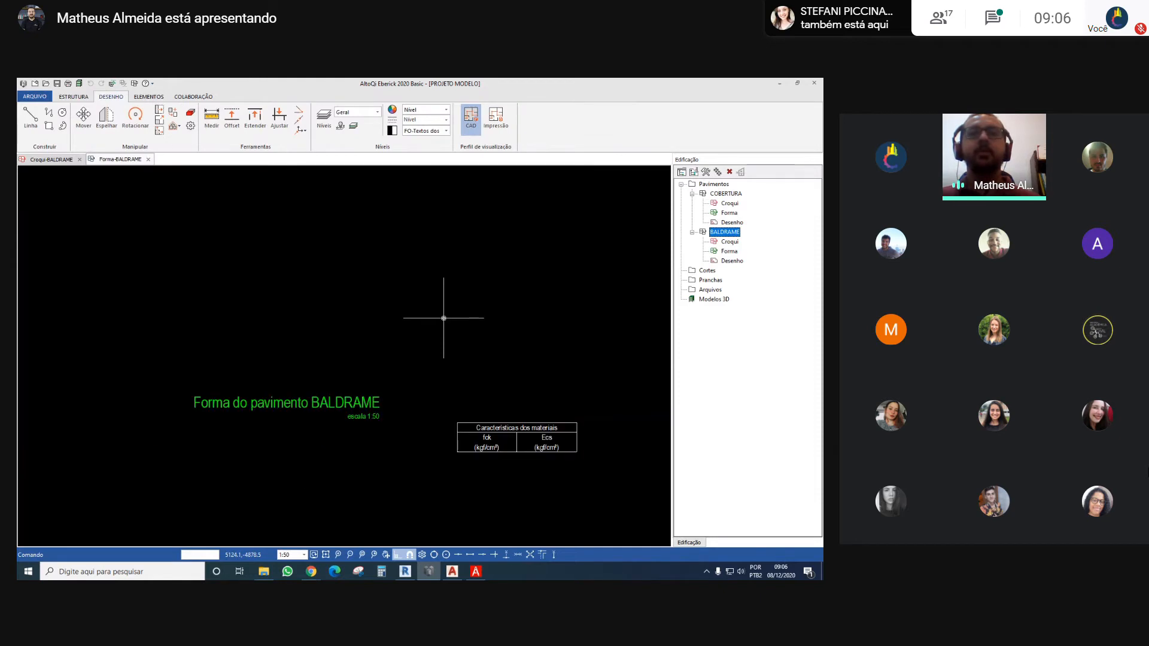
scroll(352, 397, "up", 2)
middle_click_drag(382, 379, 378, 380)
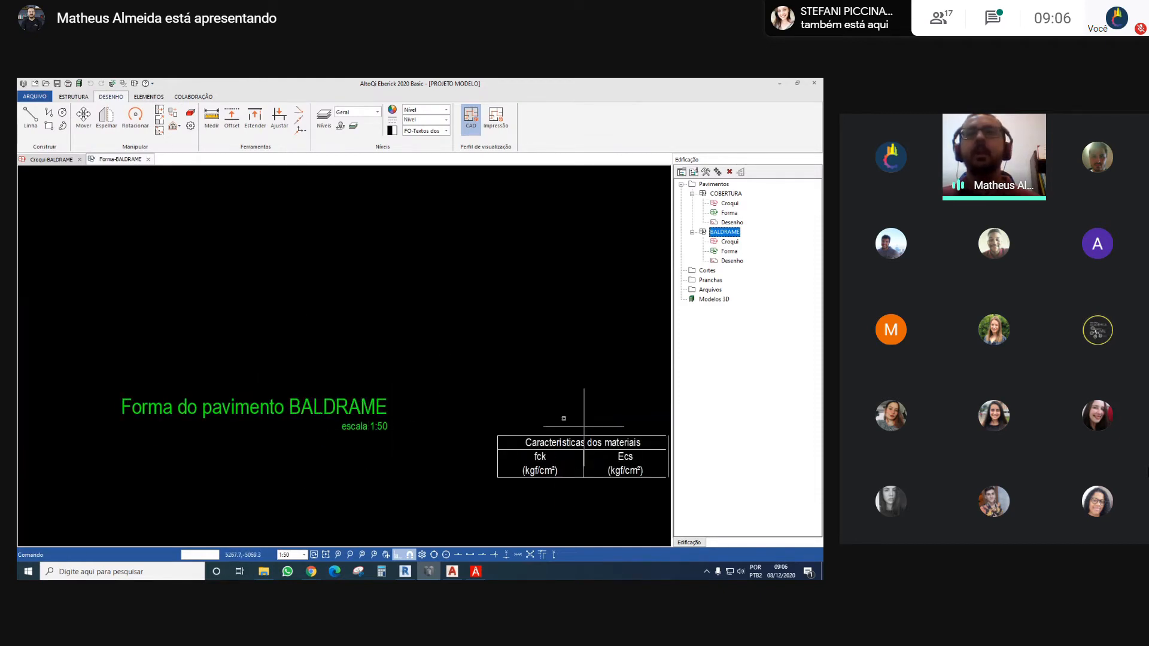
middle_click_drag(532, 327, 533, 361)
middle_click_drag(424, 243, 427, 362)
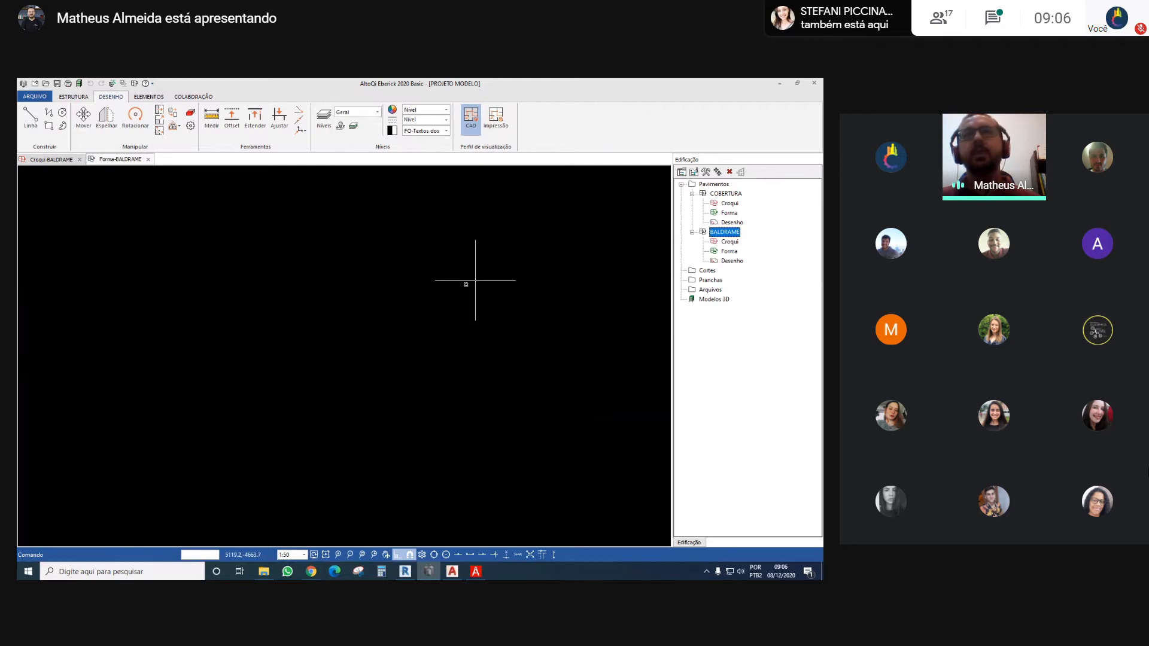
Open the BALDRAME Desenho drawing, bring its origin marker into view and close the Forma drawing
left_click(737, 262)
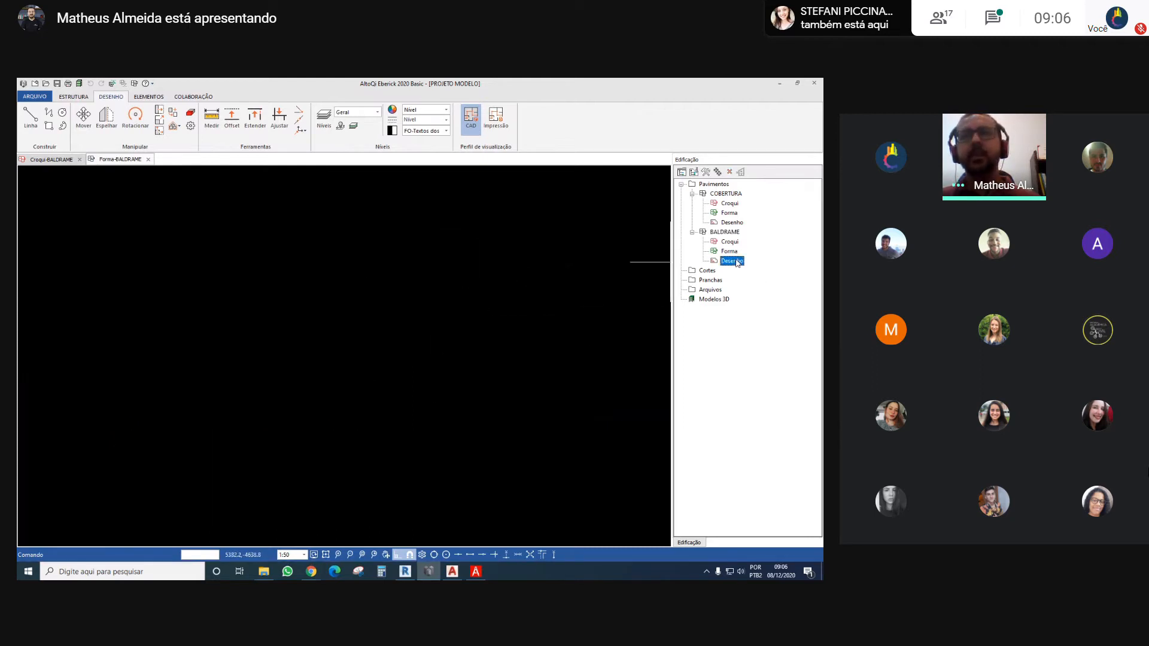
double_click(737, 262)
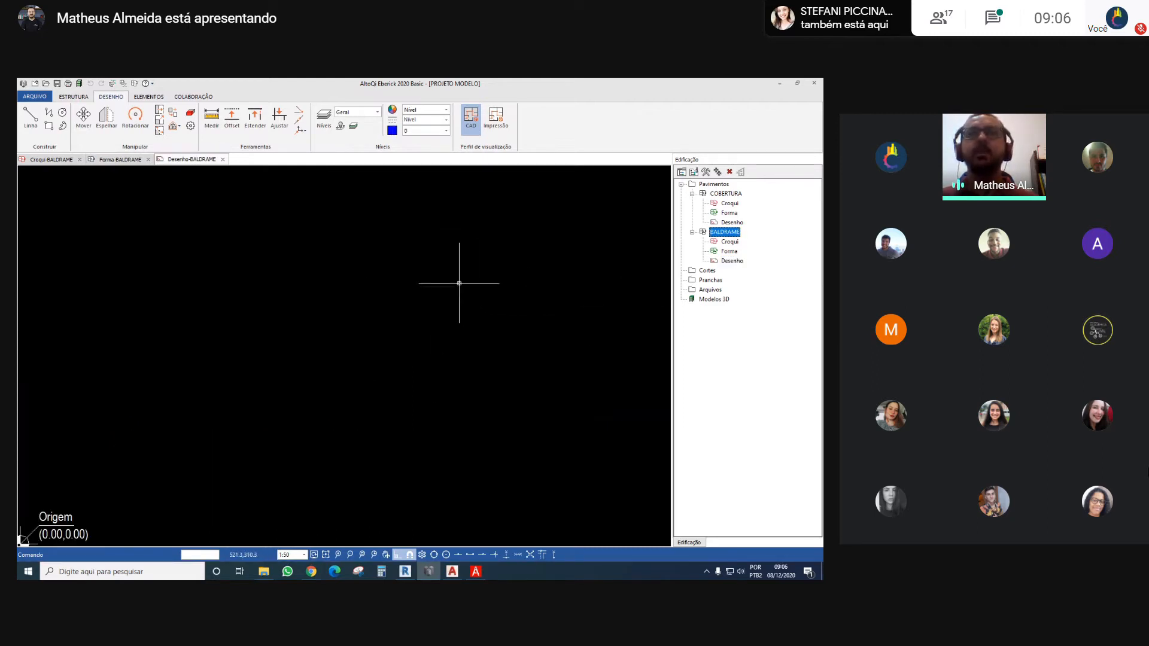
scroll(459, 283, "down", 1)
scroll(353, 277, "down", 1)
scroll(210, 230, "up", 1)
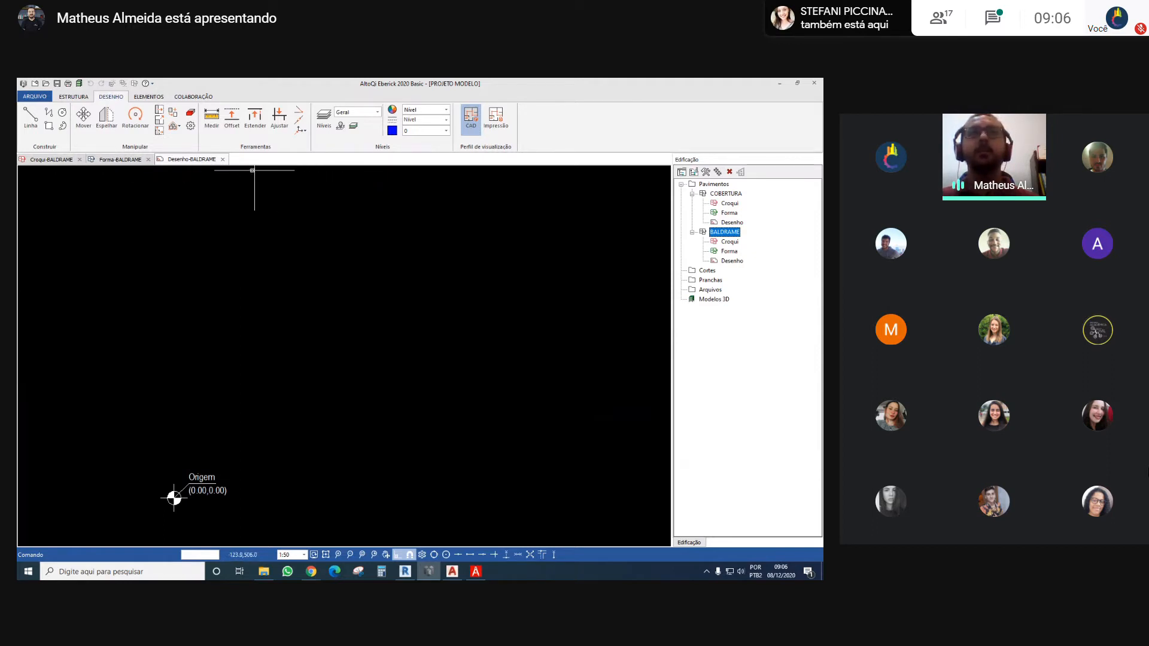
left_click(148, 160)
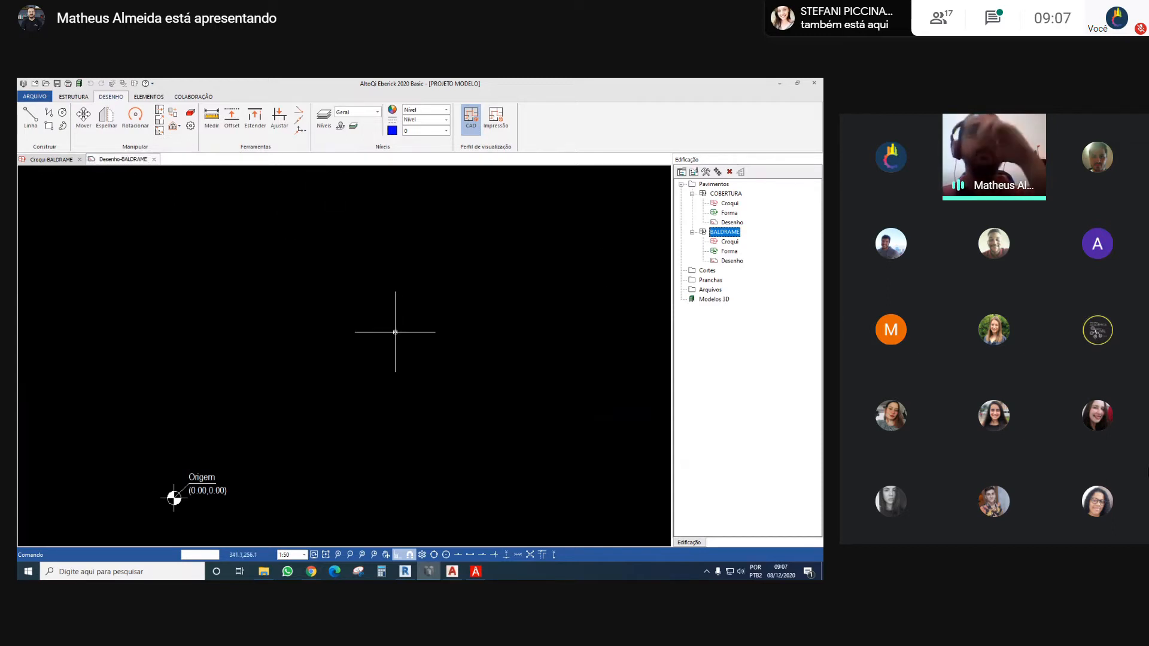
View the BALDRAME Croqui again and return to the Desenho drawing
left_click(734, 261)
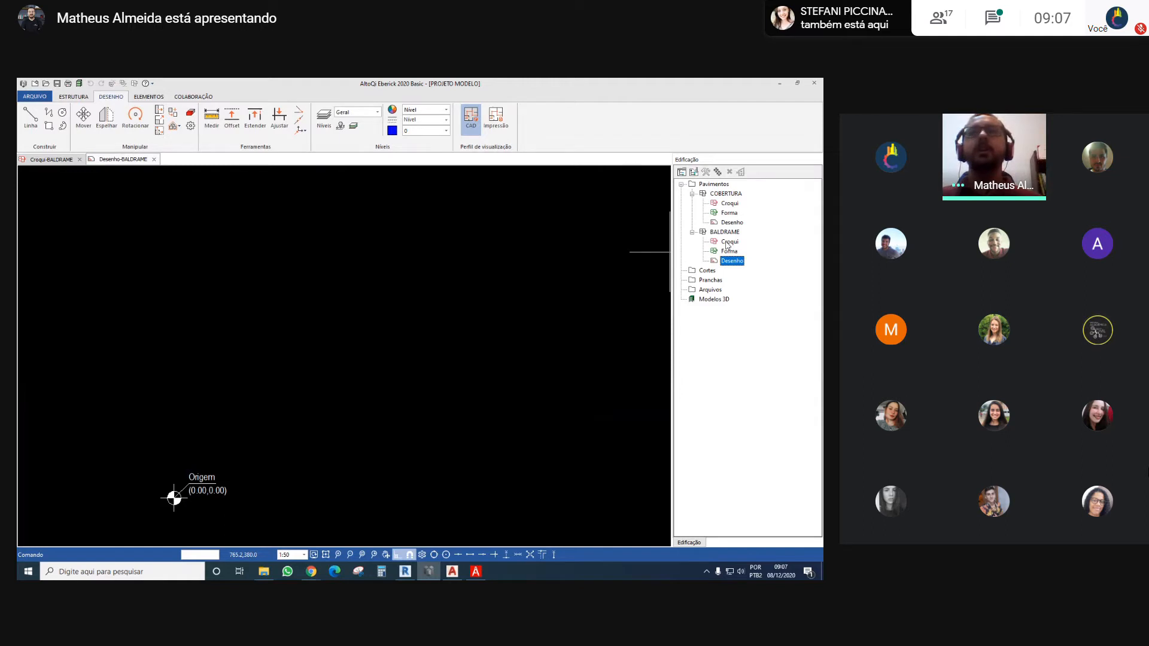
double_click(728, 242)
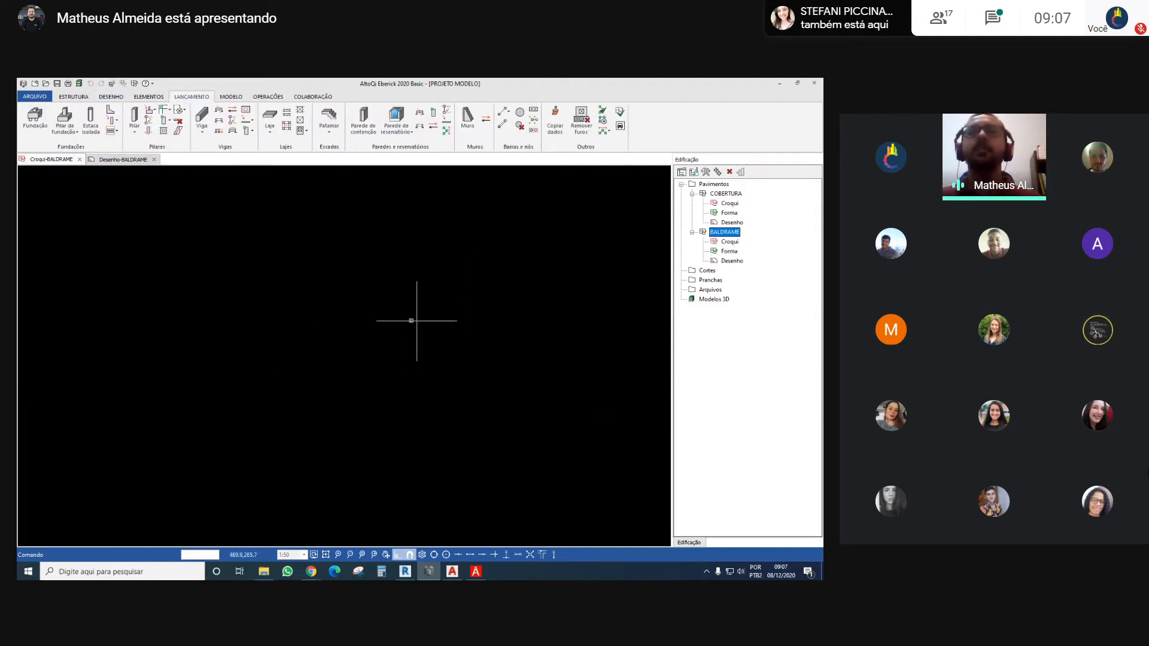
left_click(737, 263)
double_click(736, 262)
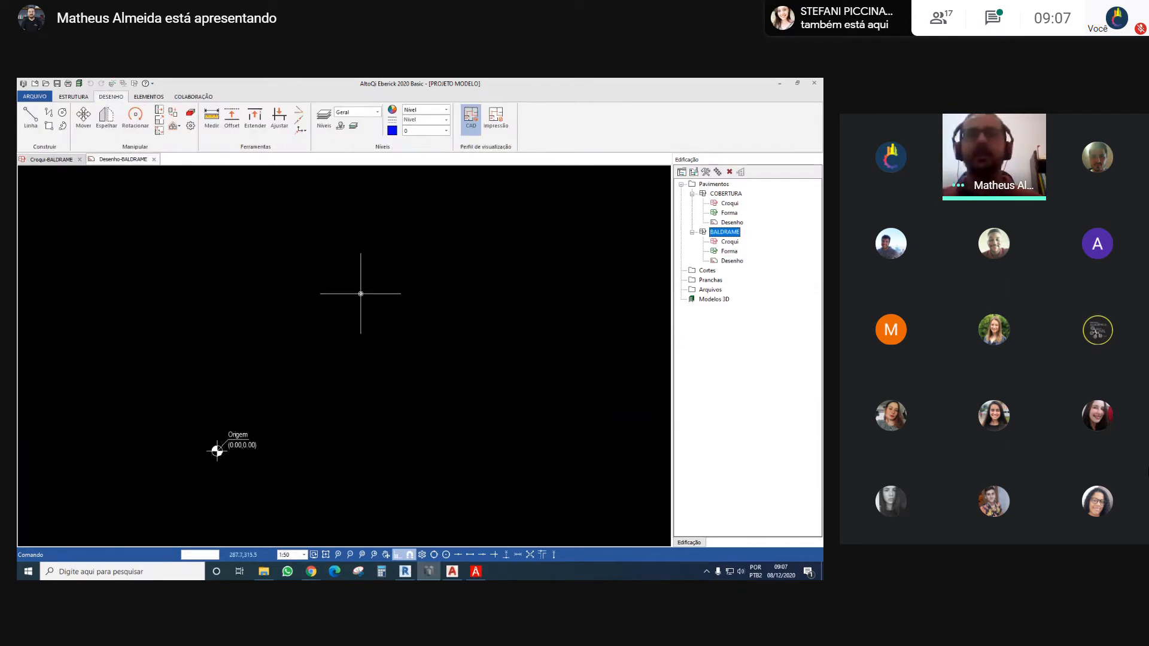
Choose the DWG file MODELO ARQUITETÔNICO - SEMAC 2010 from 123PROJETEI > TREINAMENTOS > PALESTRA SEMANA ACADÊMICA UFRGS for import into the BALDRAME Desenho drawing
middle_click_drag(353, 310, 274, 330)
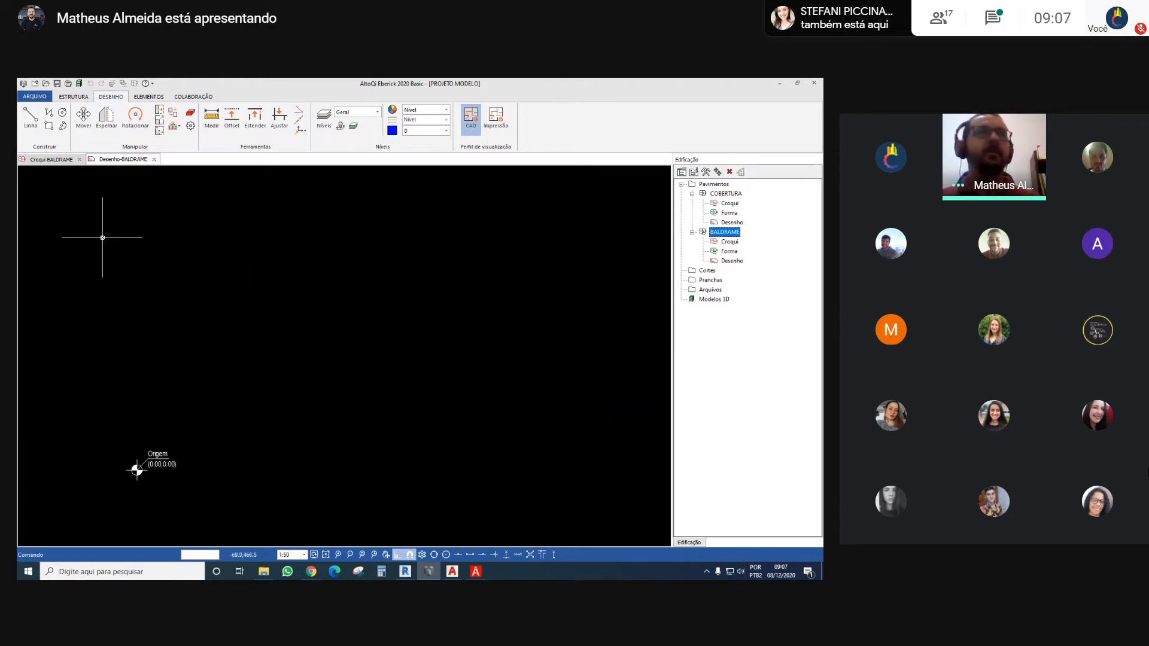
left_click(34, 96)
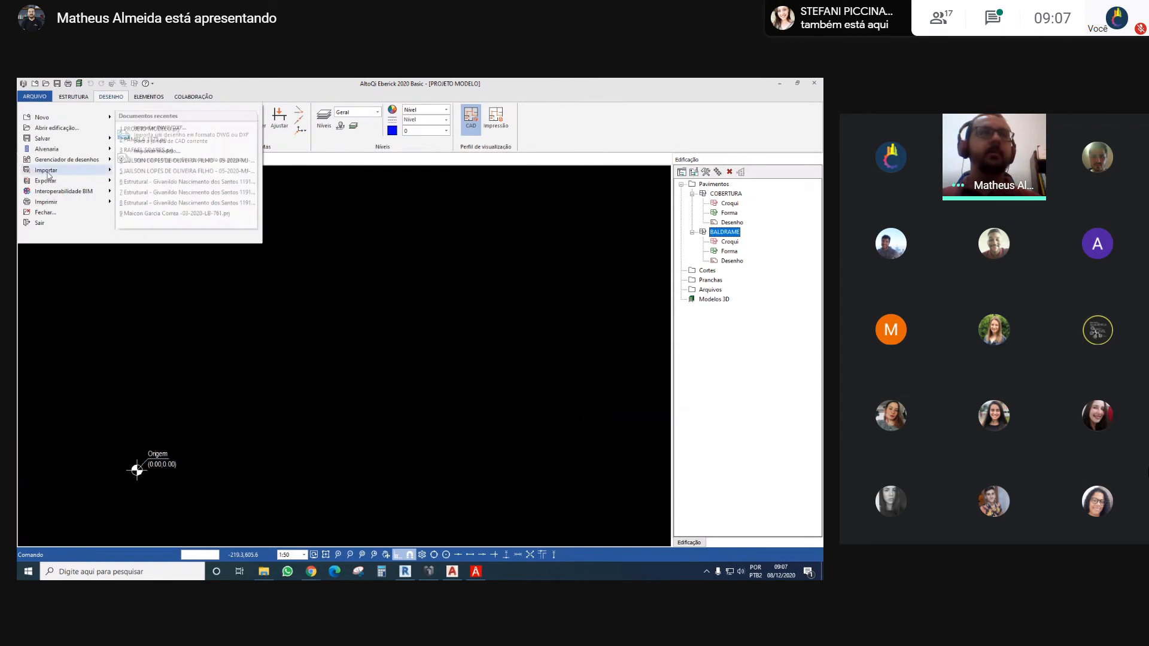
mouse_move(48, 170)
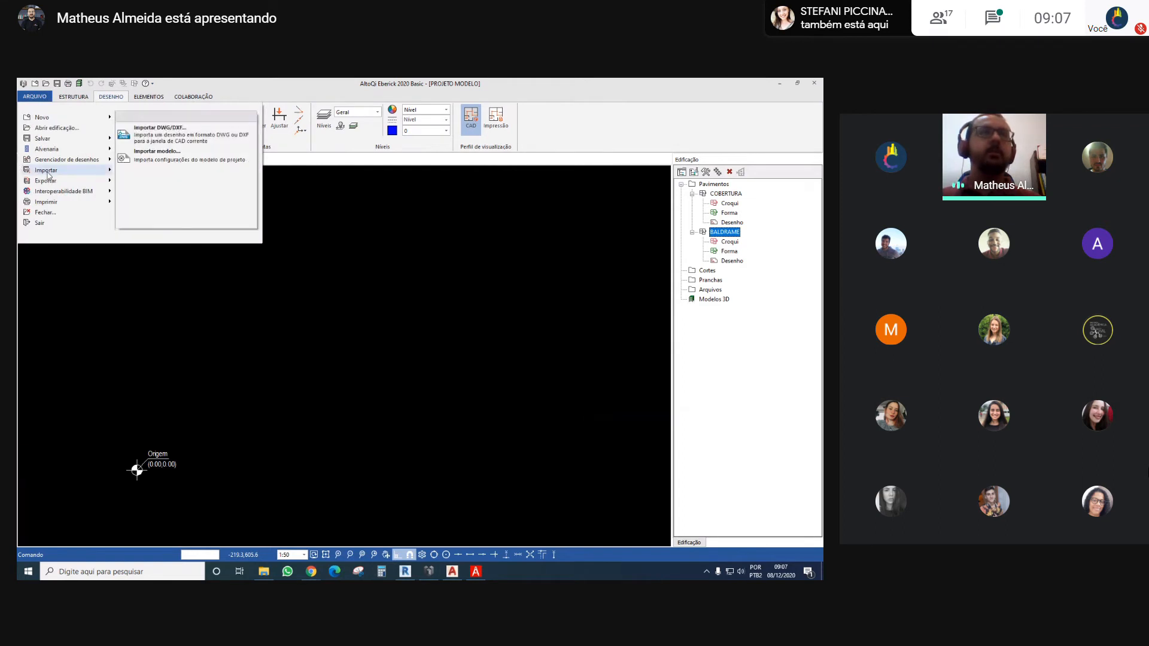
left_click(161, 141)
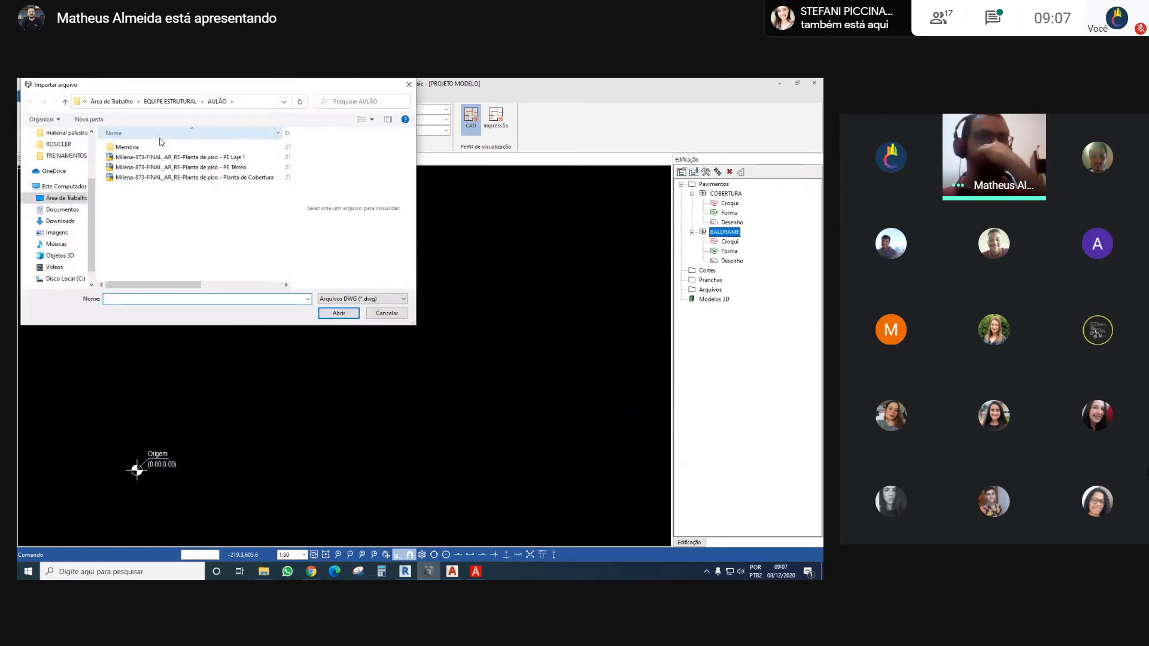
left_click(112, 101)
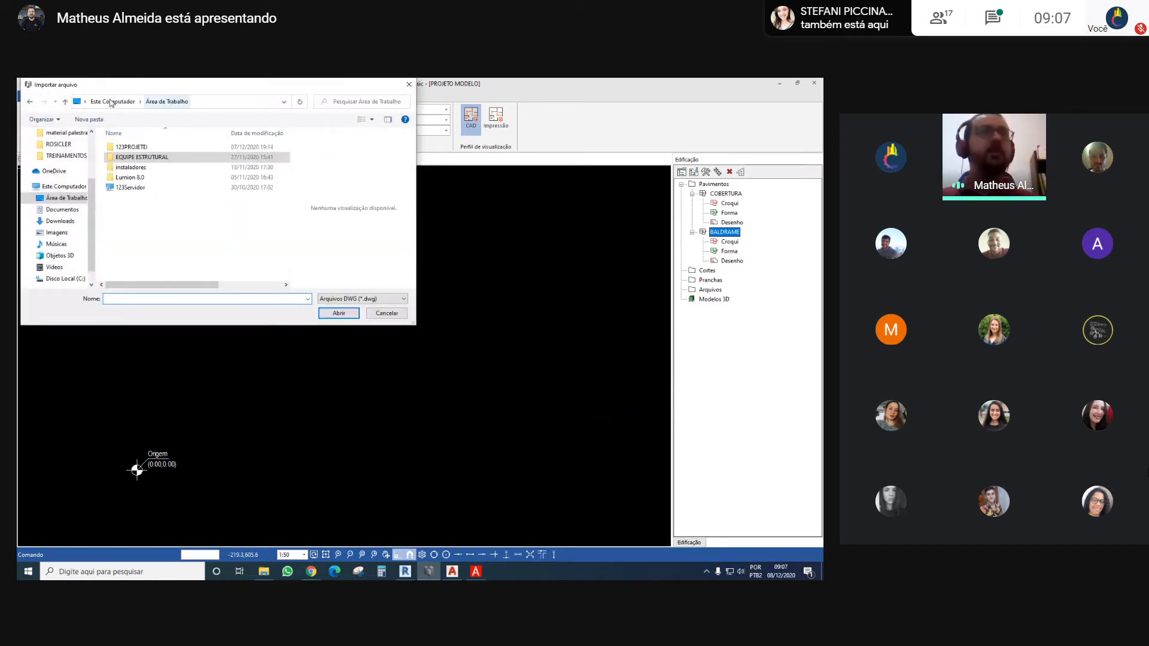
double_click(141, 147)
scroll(154, 245, "down", 5)
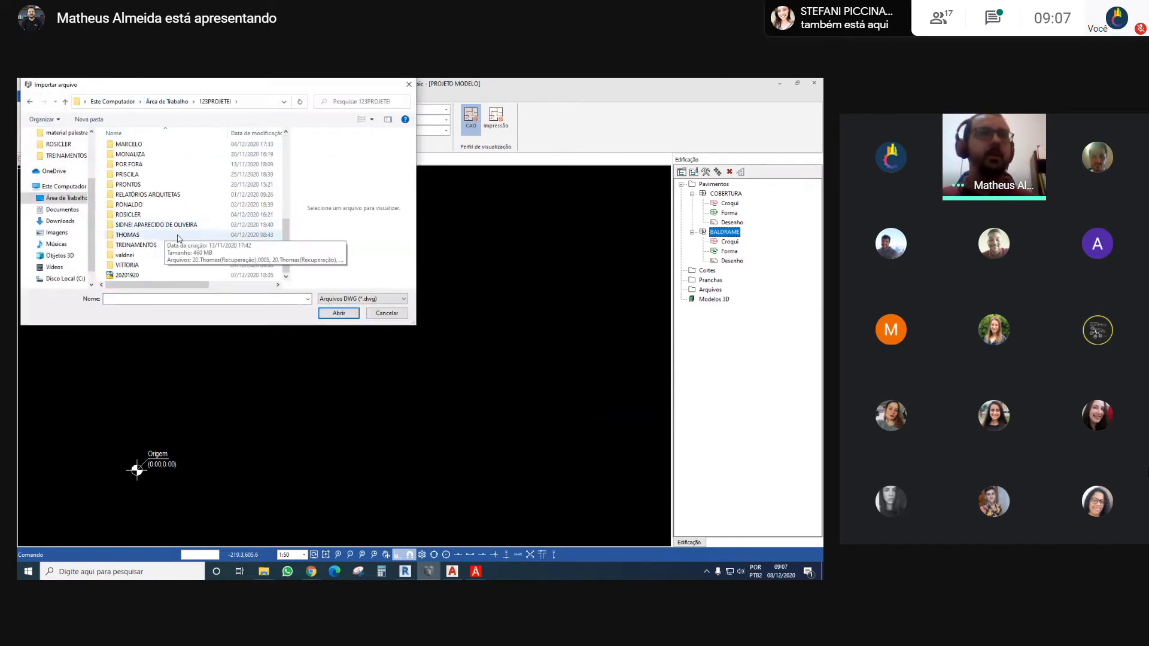
double_click(154, 247)
double_click(168, 168)
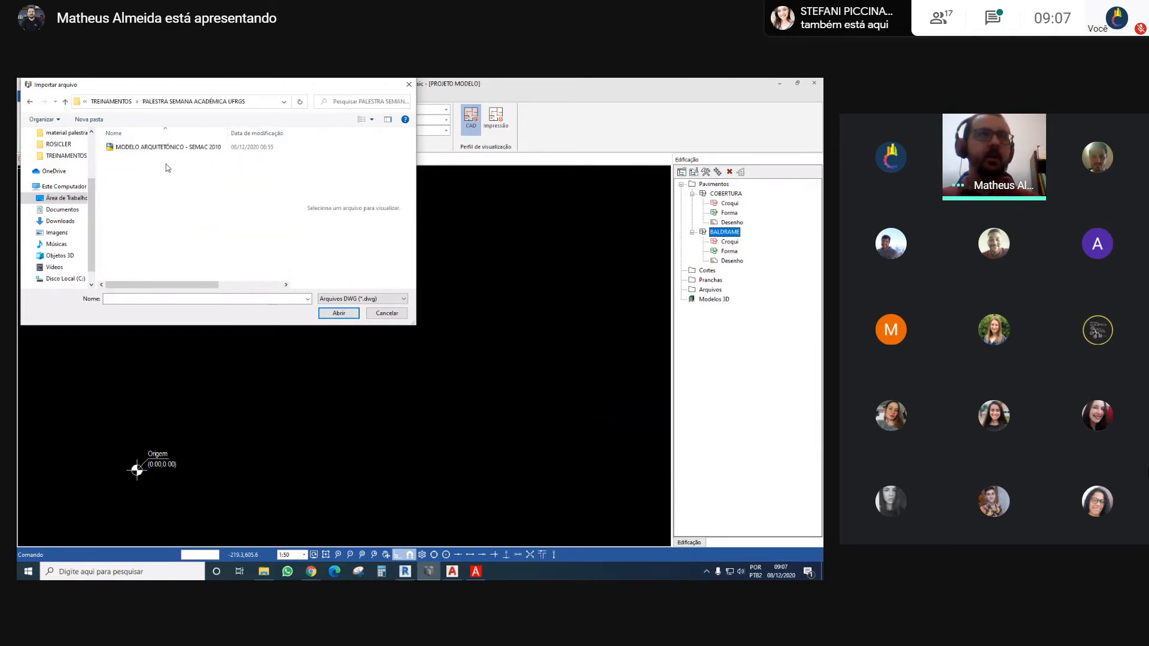
left_click(167, 147)
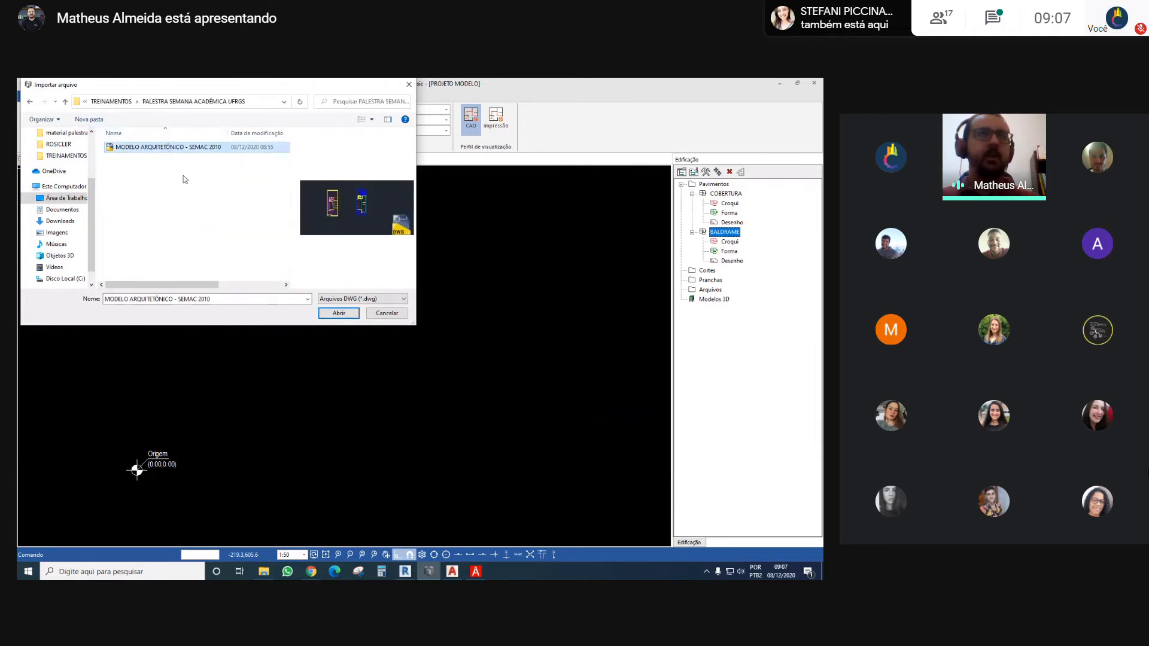
left_click(338, 314)
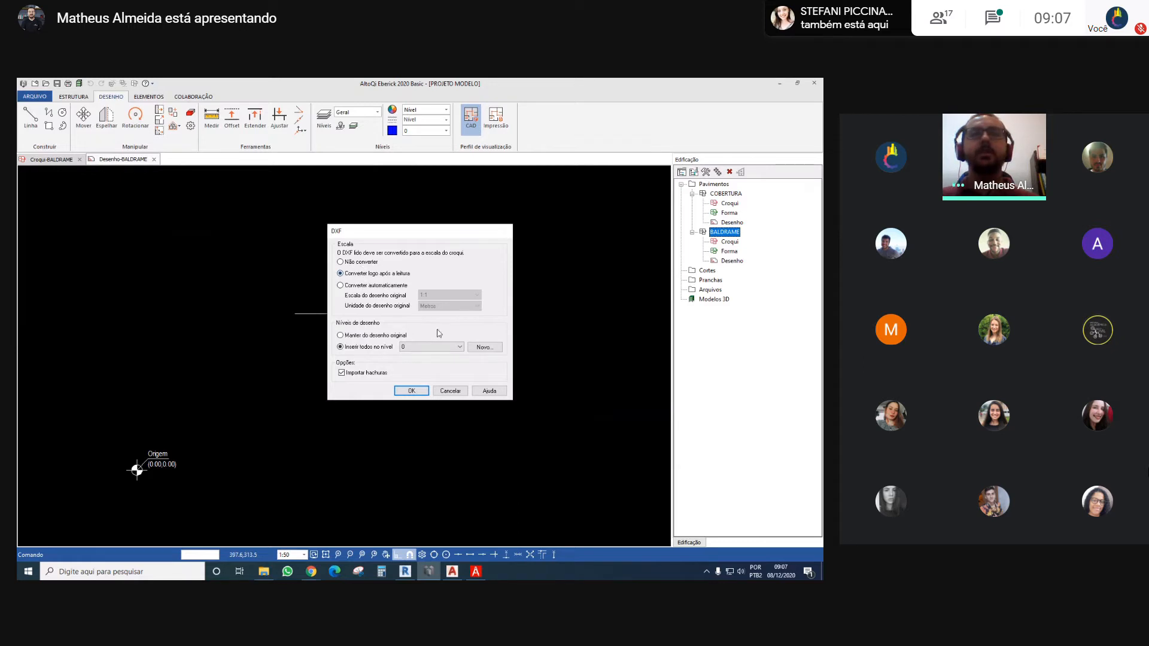
Import the architectural plans with scale conversion right after reading, everything inserted on level 0 and hatches included
left_click(407, 395)
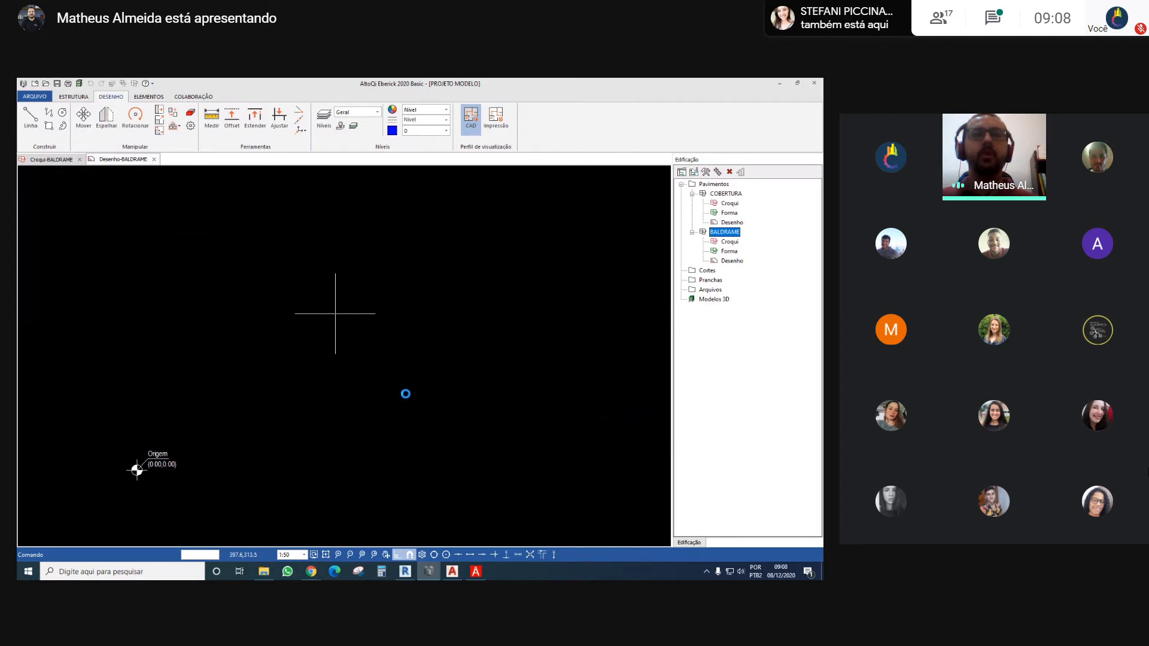
scroll(371, 303, "down", 3)
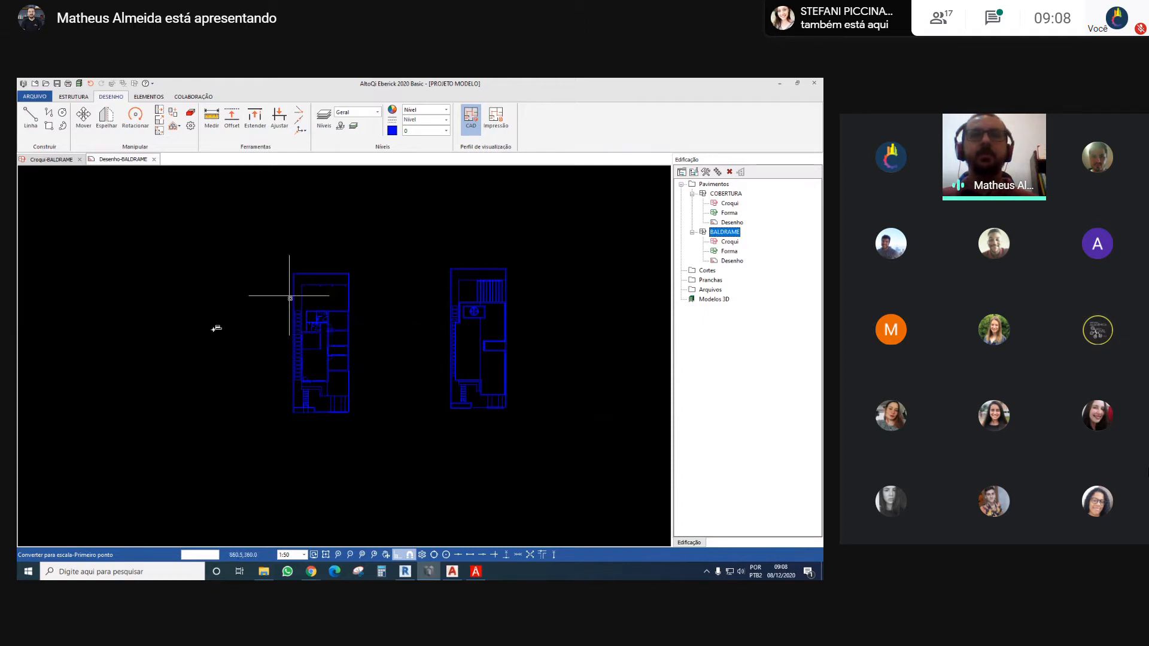
scroll(299, 371, "up", 4)
scroll(299, 370, "down", 3)
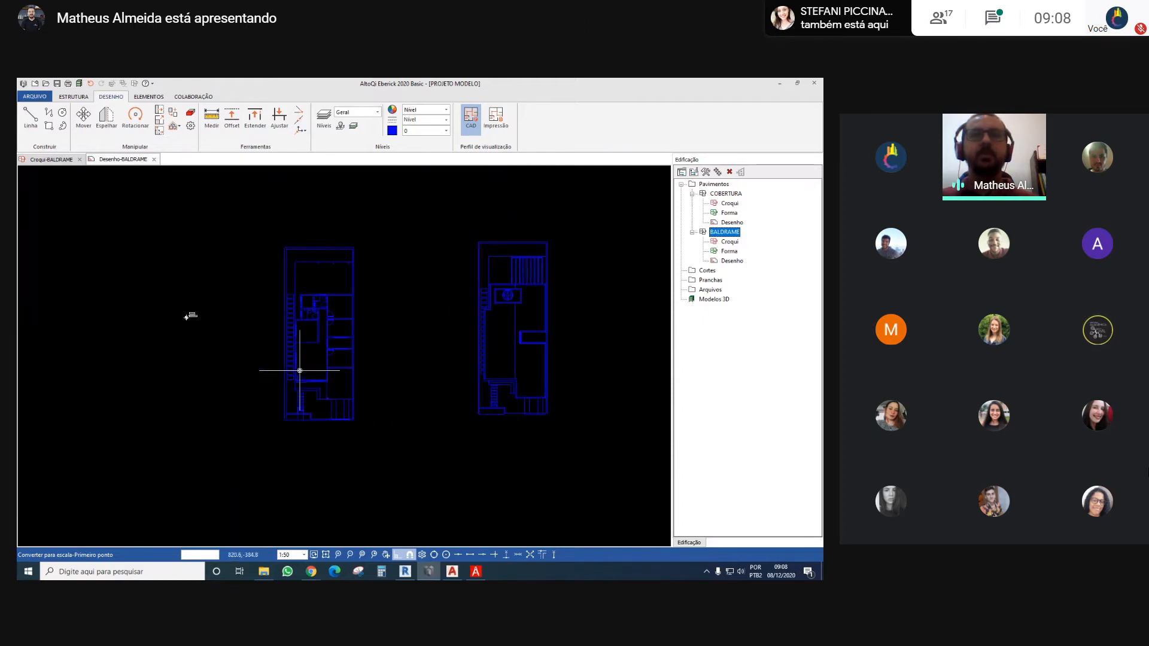
middle_click_drag(423, 314, 368, 331)
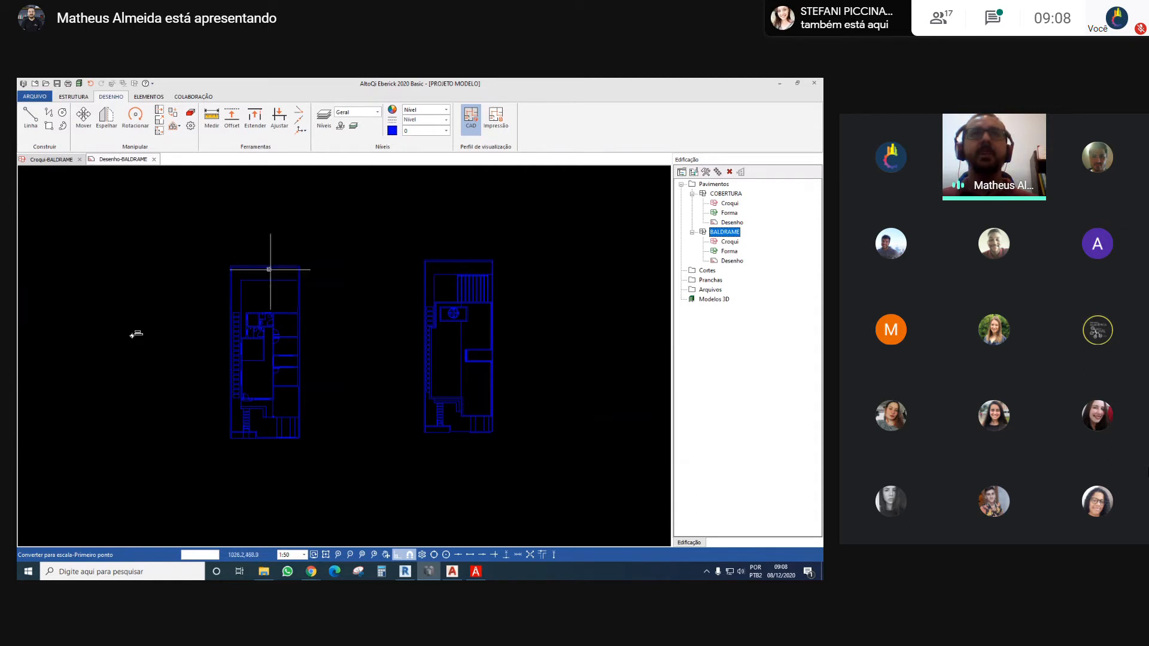
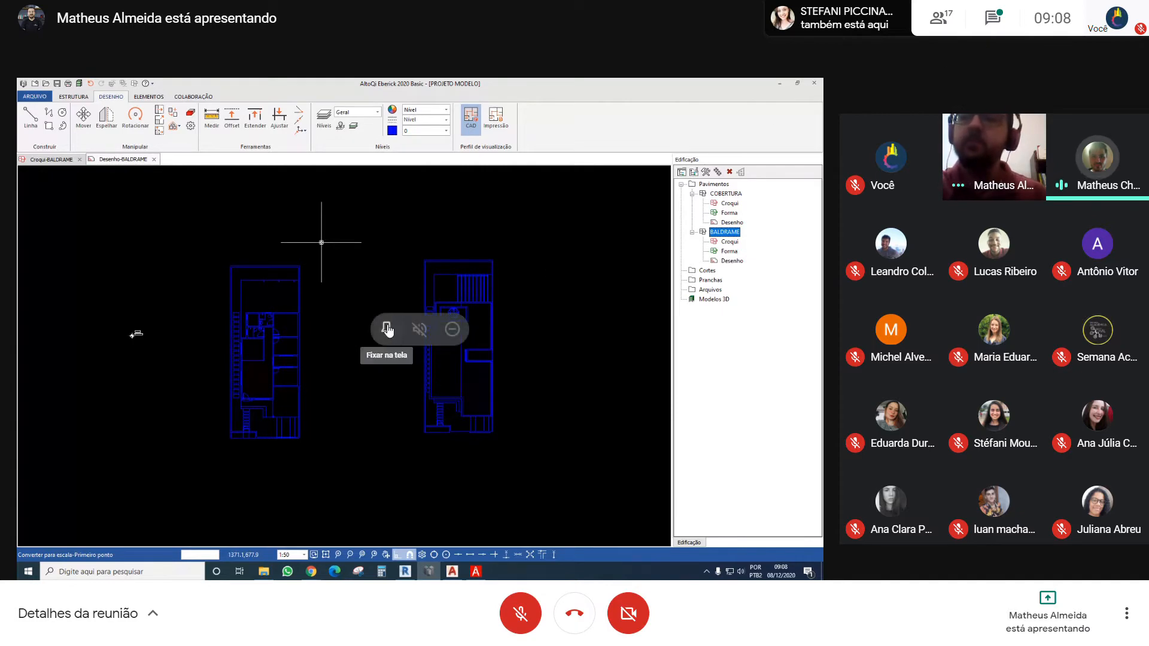
Turn on the microphone in the video call and pin the shared presentation to the screen
left_click(387, 328)
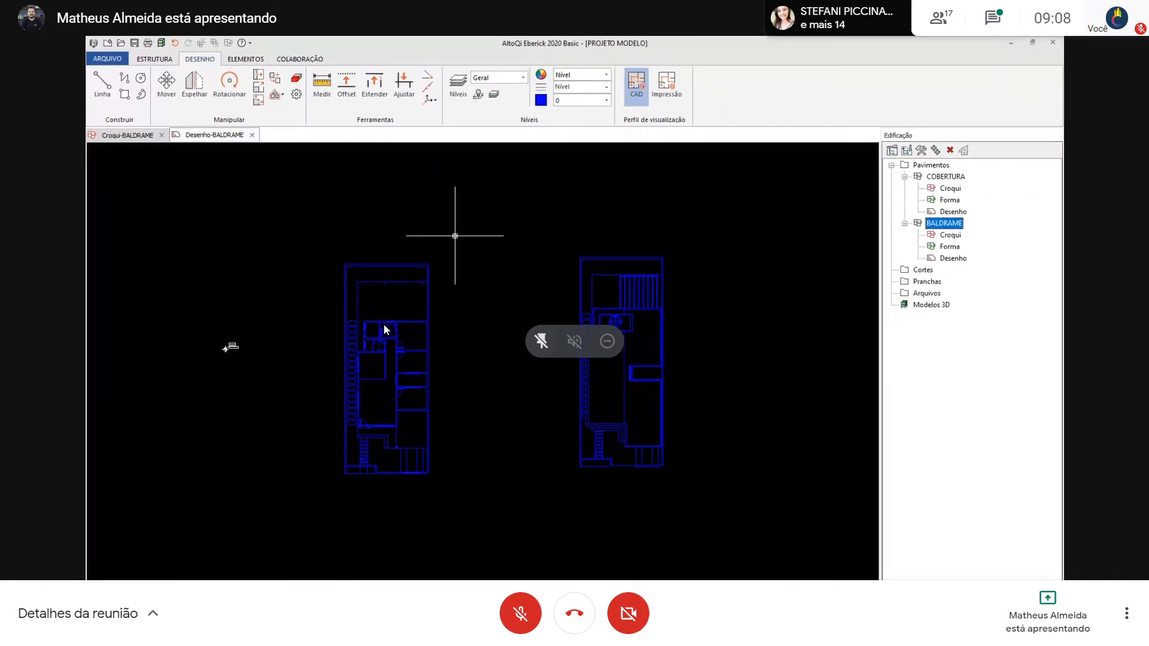
left_click(541, 343)
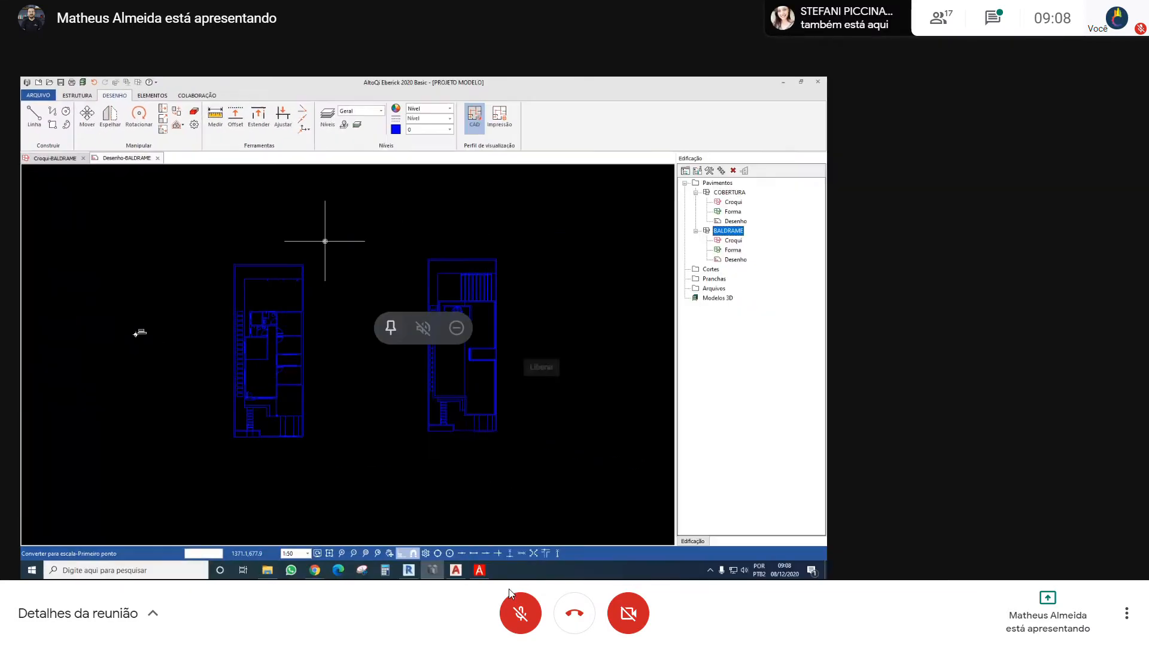
left_click(520, 624)
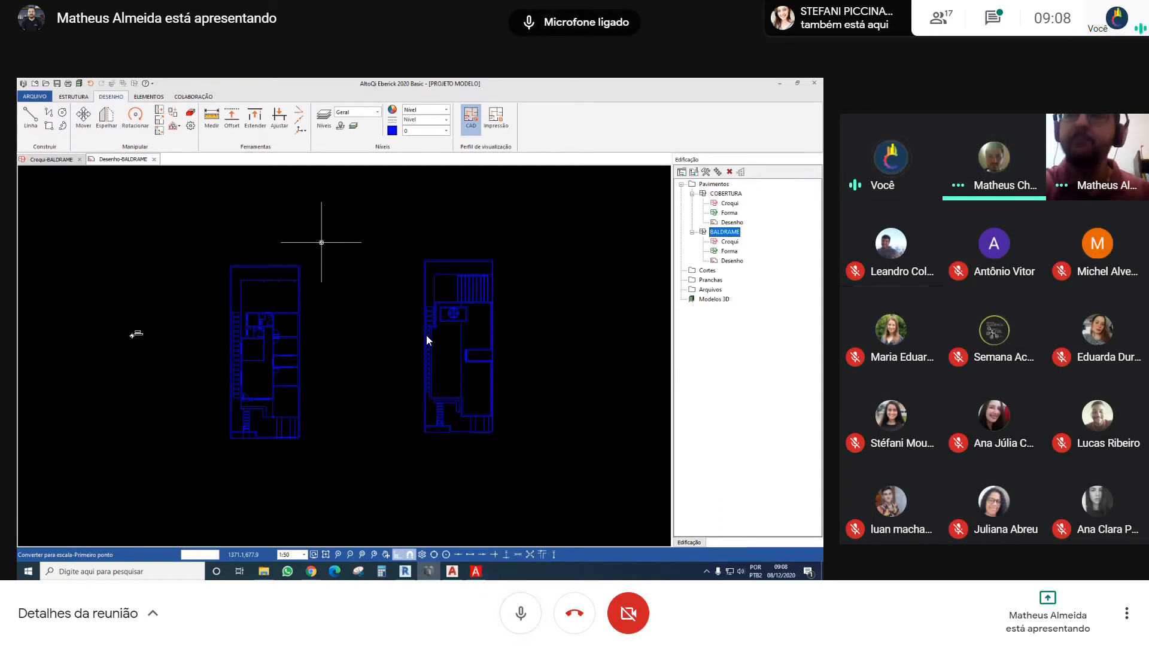
mouse_move(409, 366)
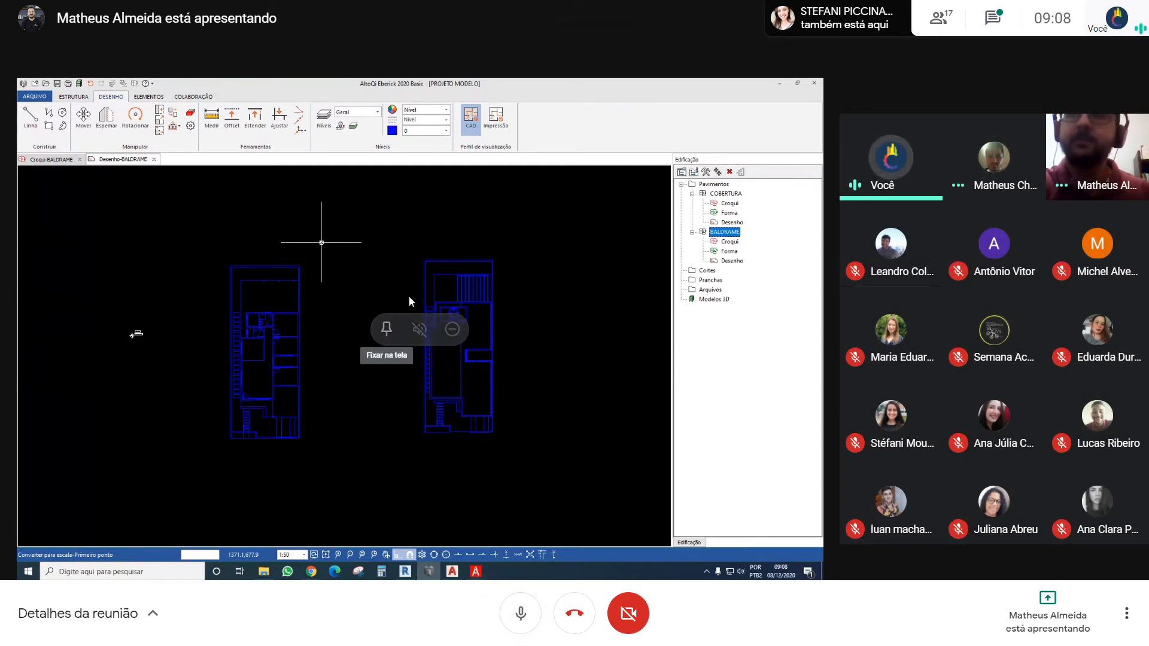
left_click(387, 330)
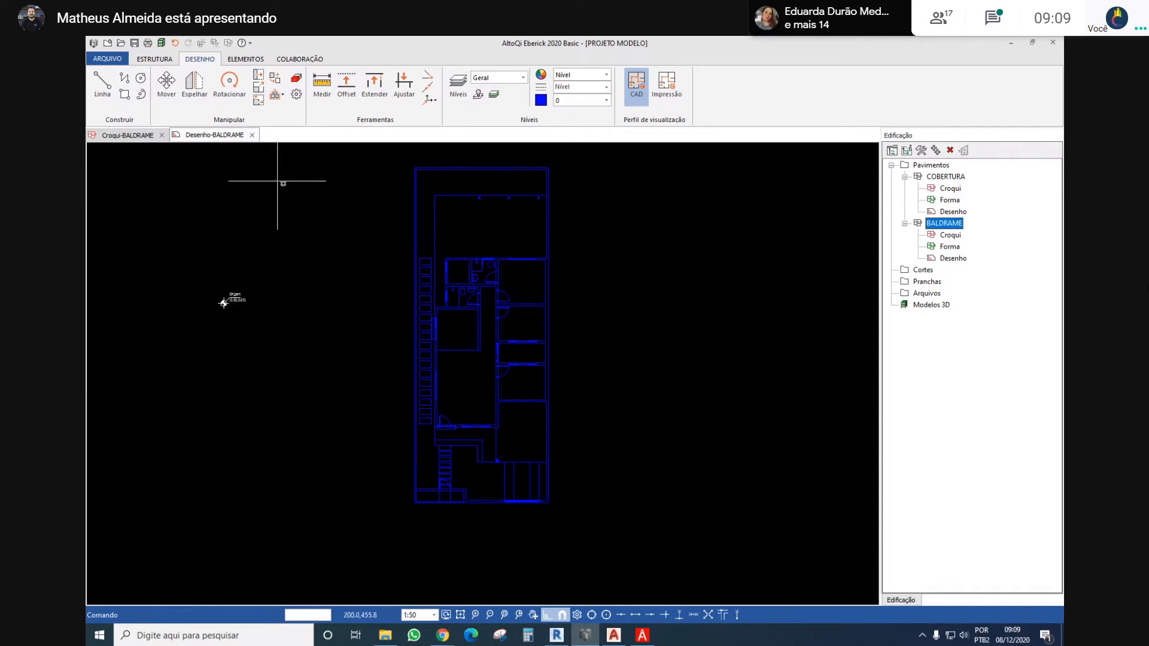
Reposition the BALDRAME drawing's origin at the lower-left outer corner of the lot boundary in the floor plan
middle_click_drag(328, 289, 347, 248)
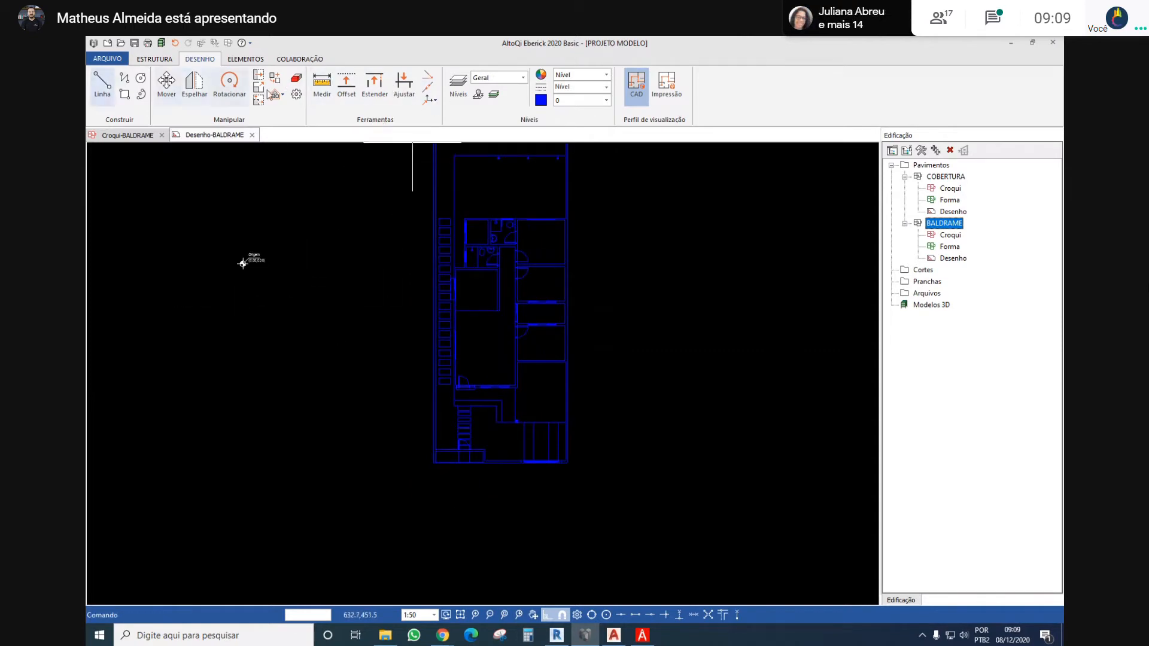
left_click(428, 100)
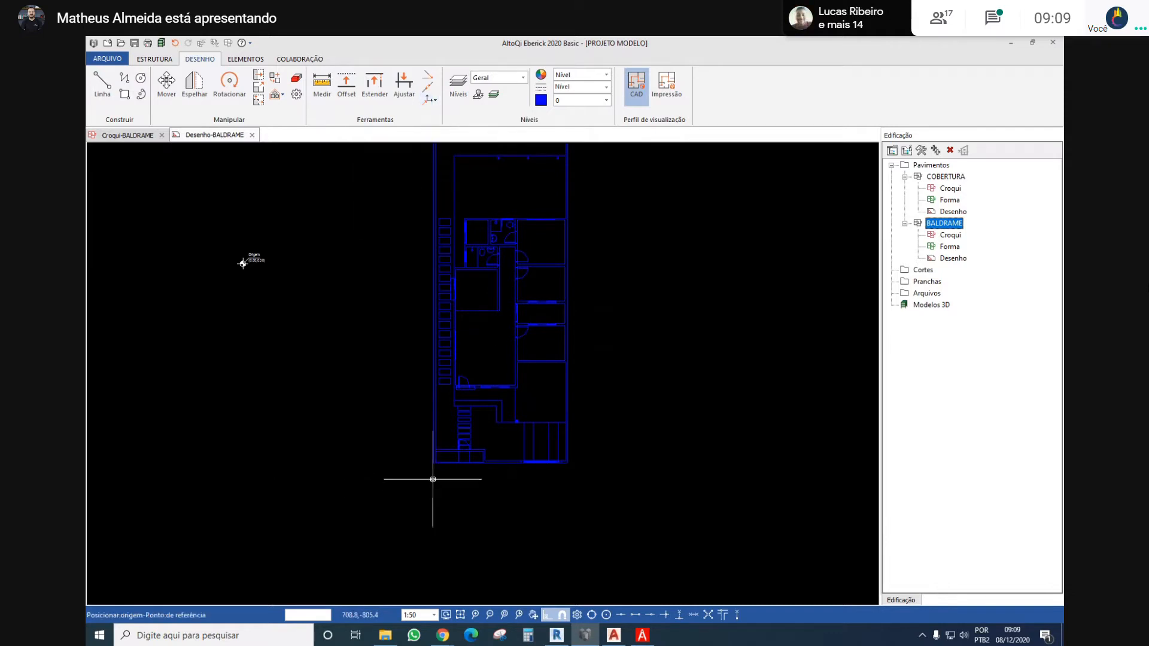
scroll(431, 474, "up", 3)
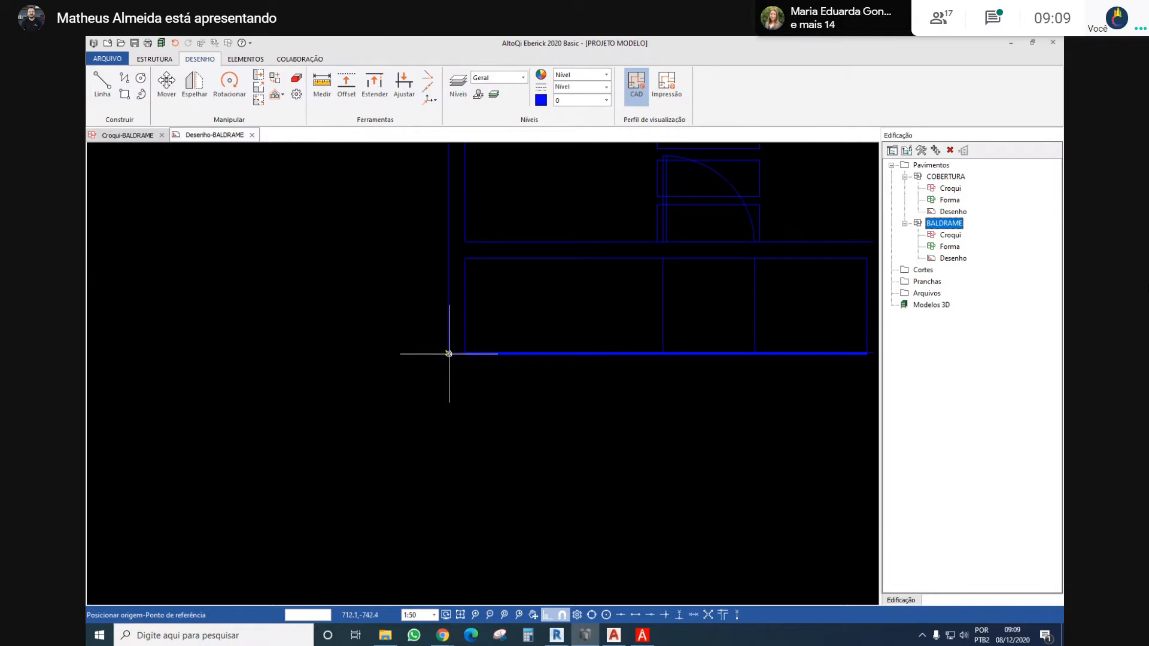
left_click(448, 353)
scroll(448, 354, "down", 4)
scroll(383, 317, "up", 1)
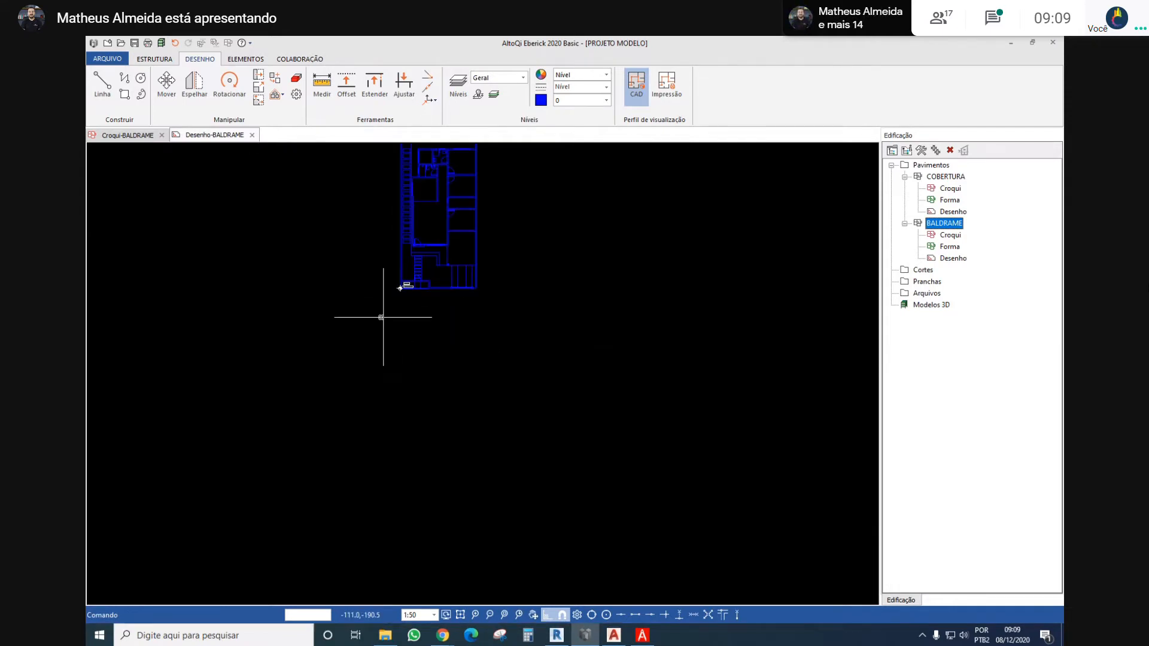
scroll(383, 317, "up", 4)
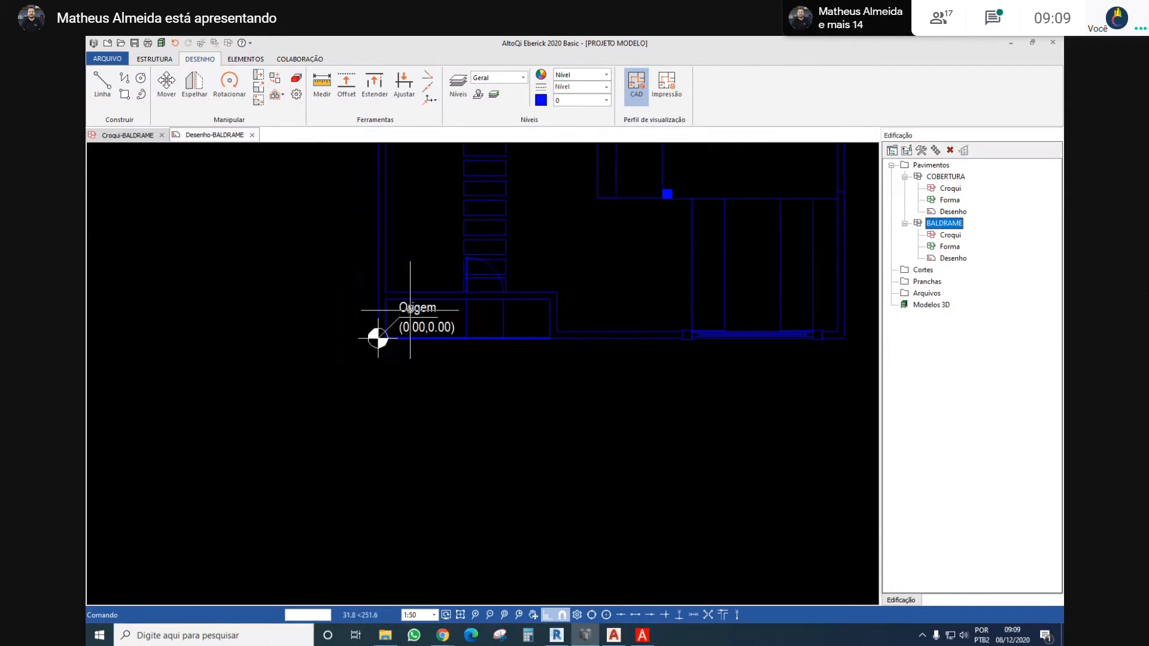
scroll(383, 335, "down", 5)
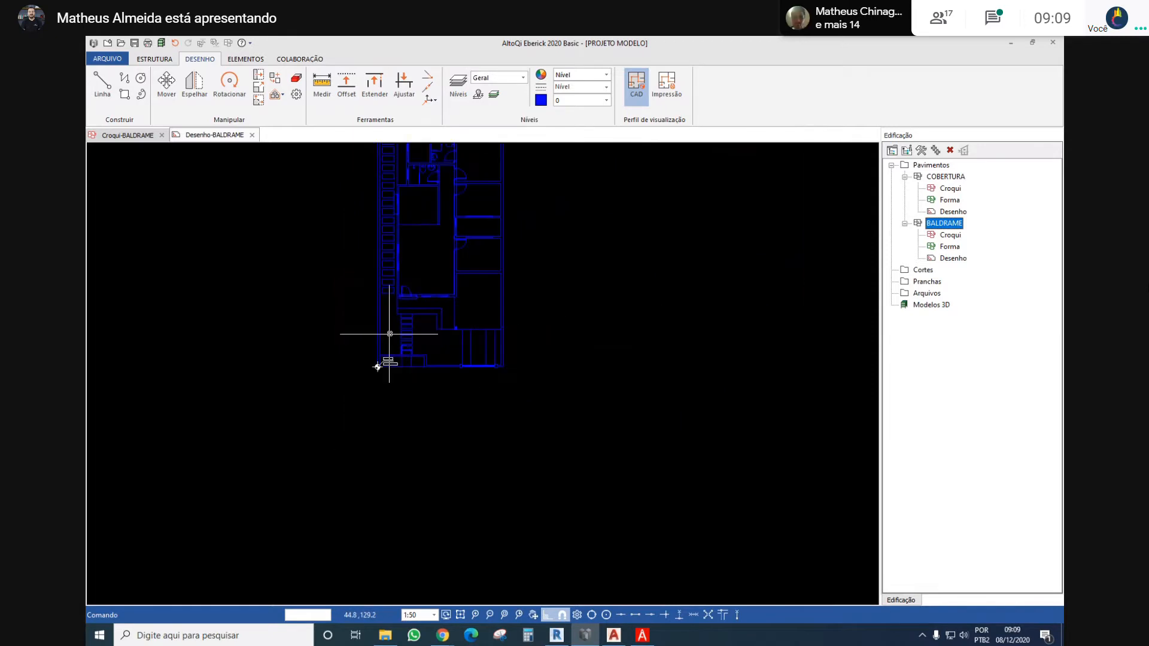
Examine the BALDRAME floor plan around the origin marker, the lot boundary and the walls near the entrance
left_click(413, 290)
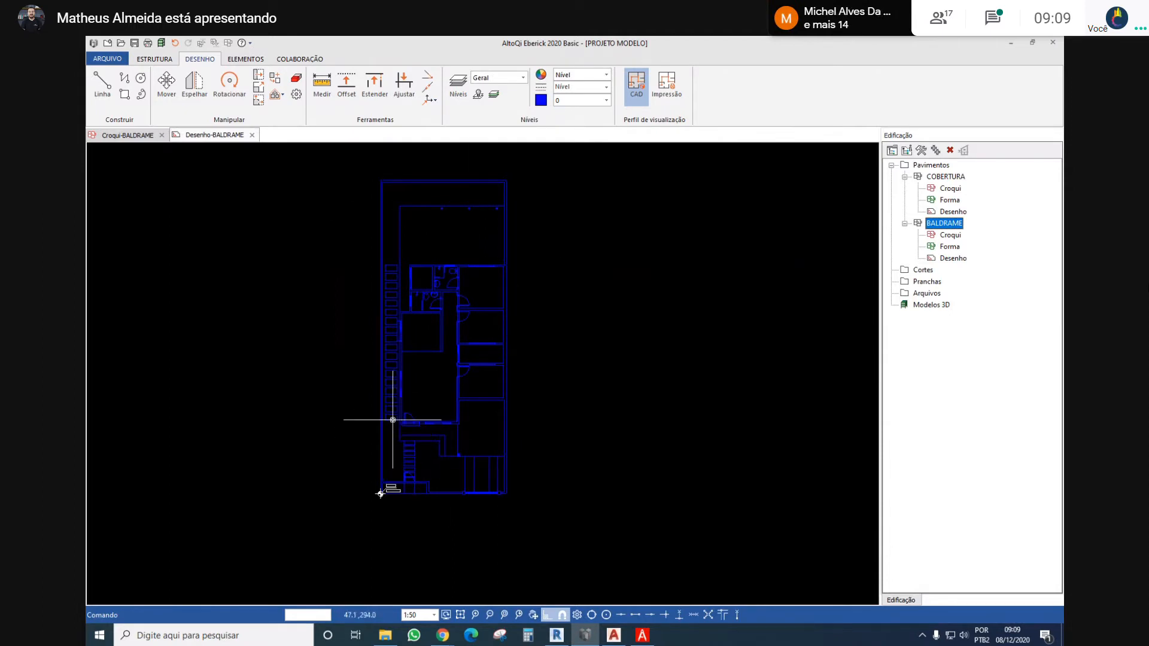
middle_click_drag(385, 487, 402, 410)
middle_click_drag(495, 280, 488, 313)
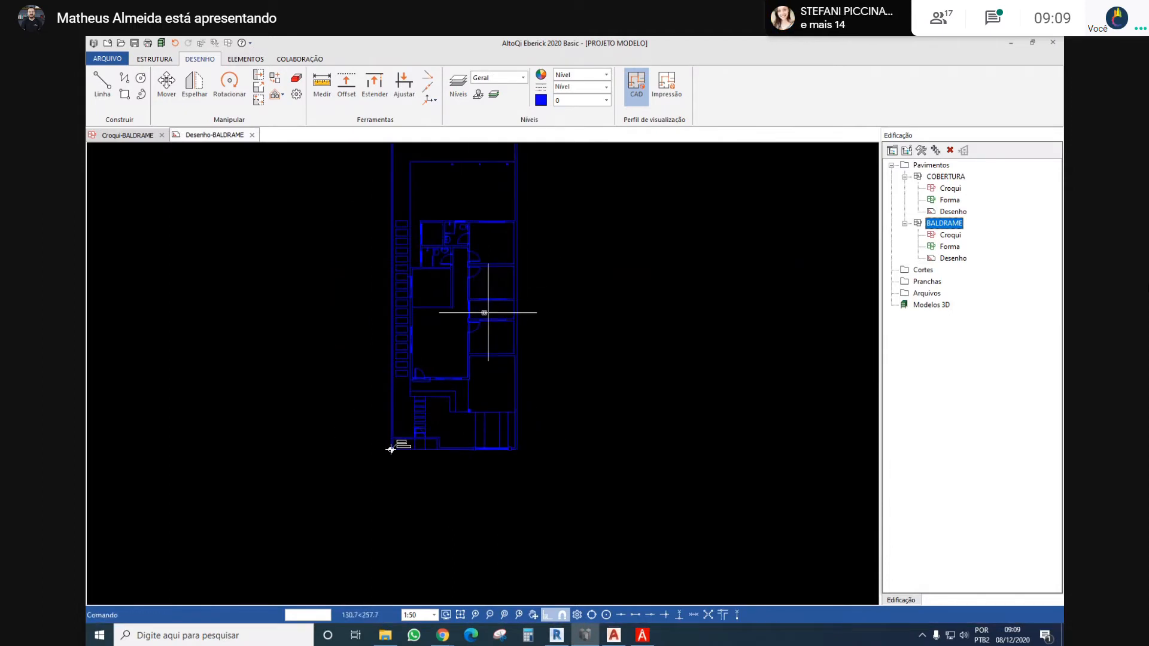
middle_click_drag(418, 337, 425, 347)
scroll(425, 347, "down", 2)
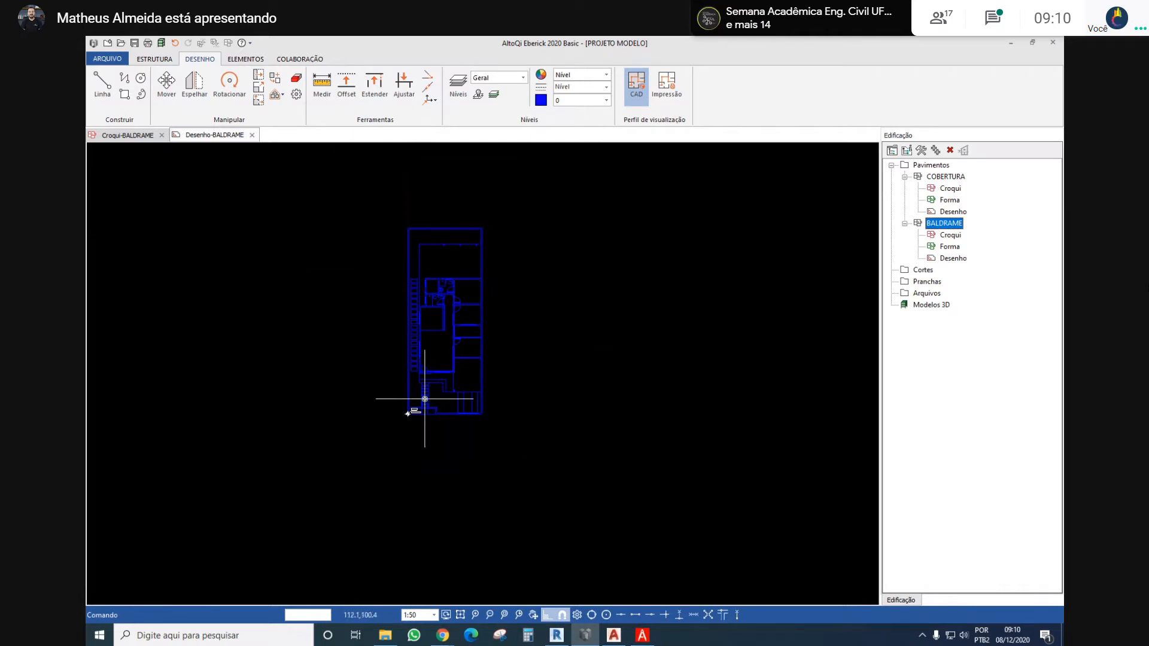
scroll(424, 398, "up", 2)
scroll(414, 408, "up", 2)
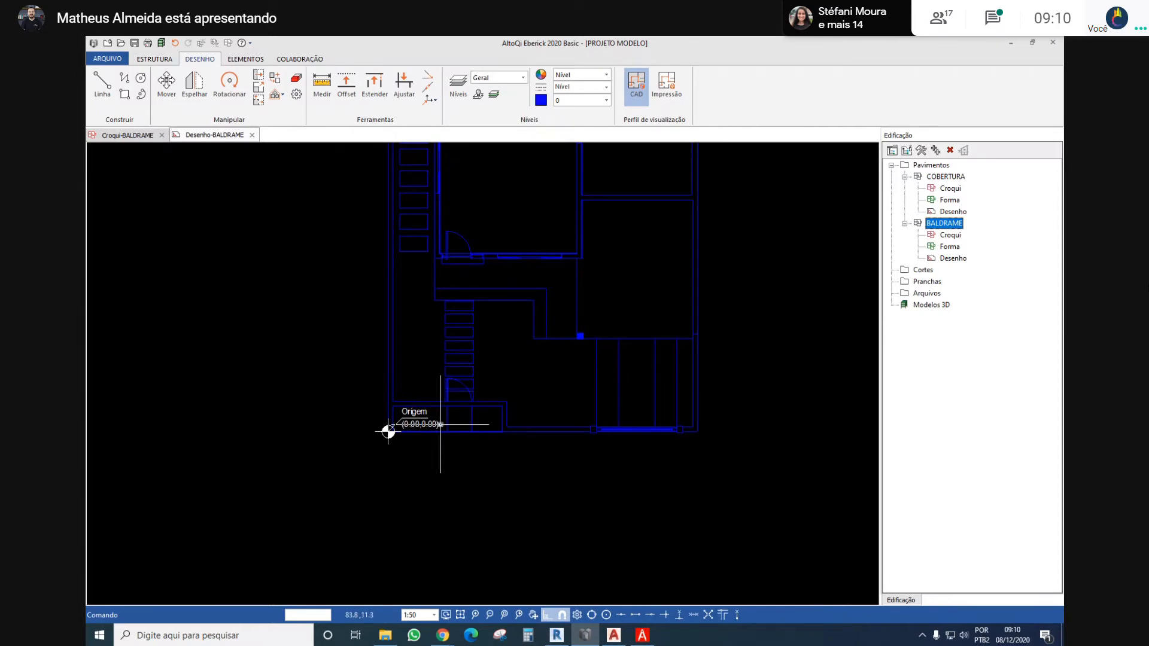
scroll(386, 434, "up", 1)
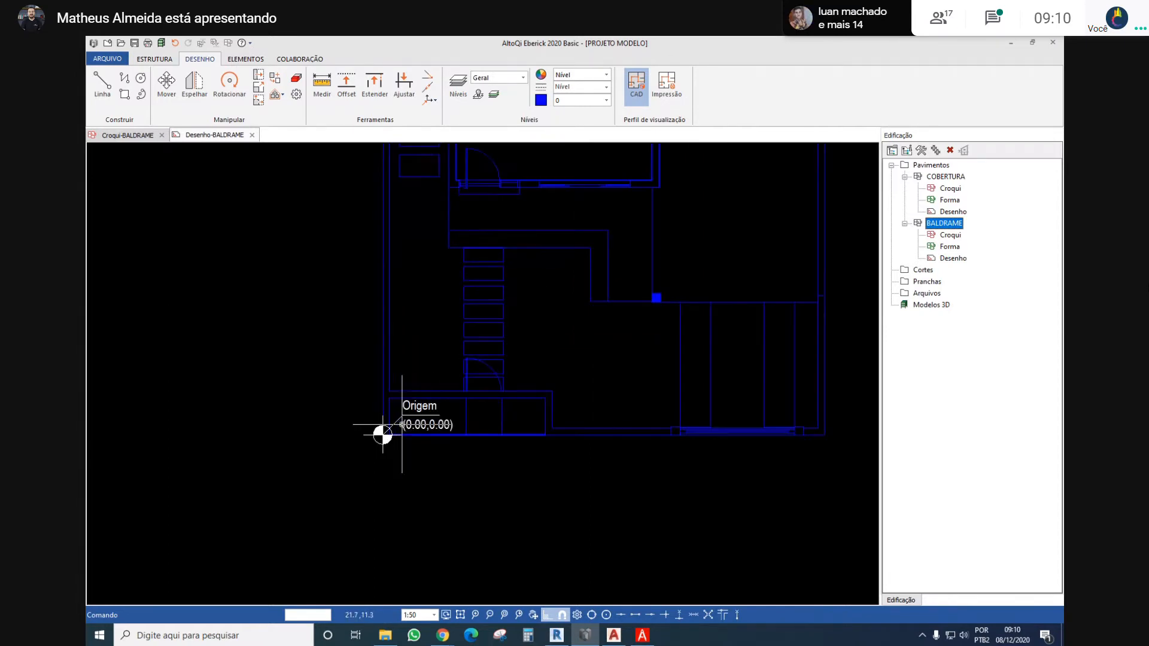
scroll(397, 320, "down", 1)
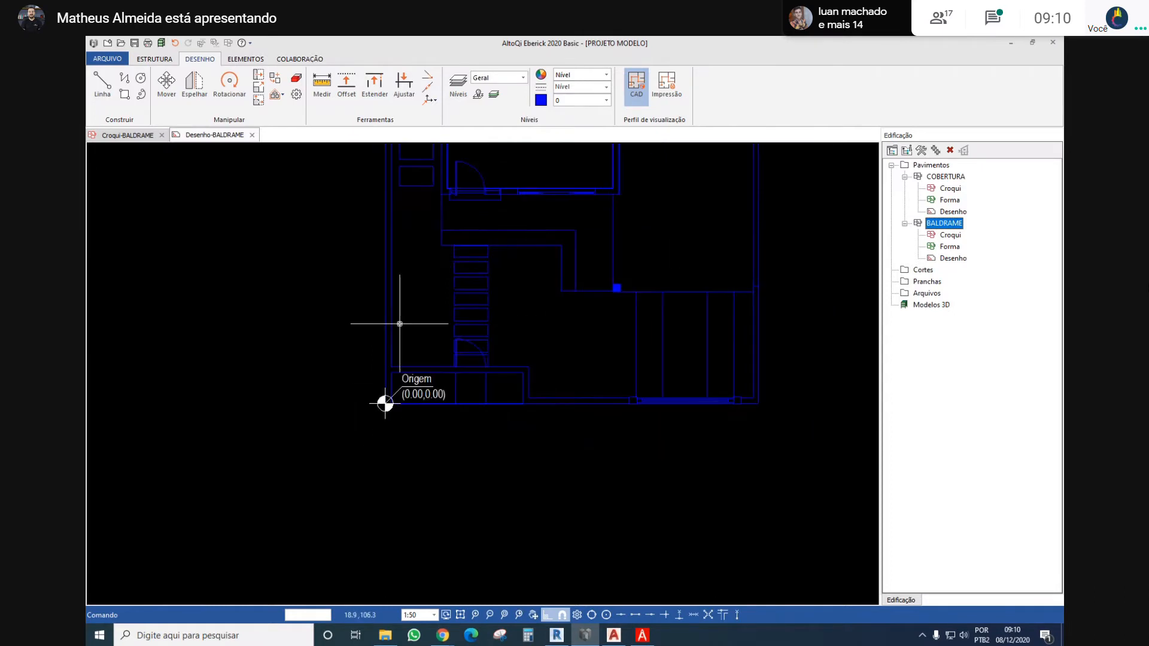
scroll(449, 318, "down", 4)
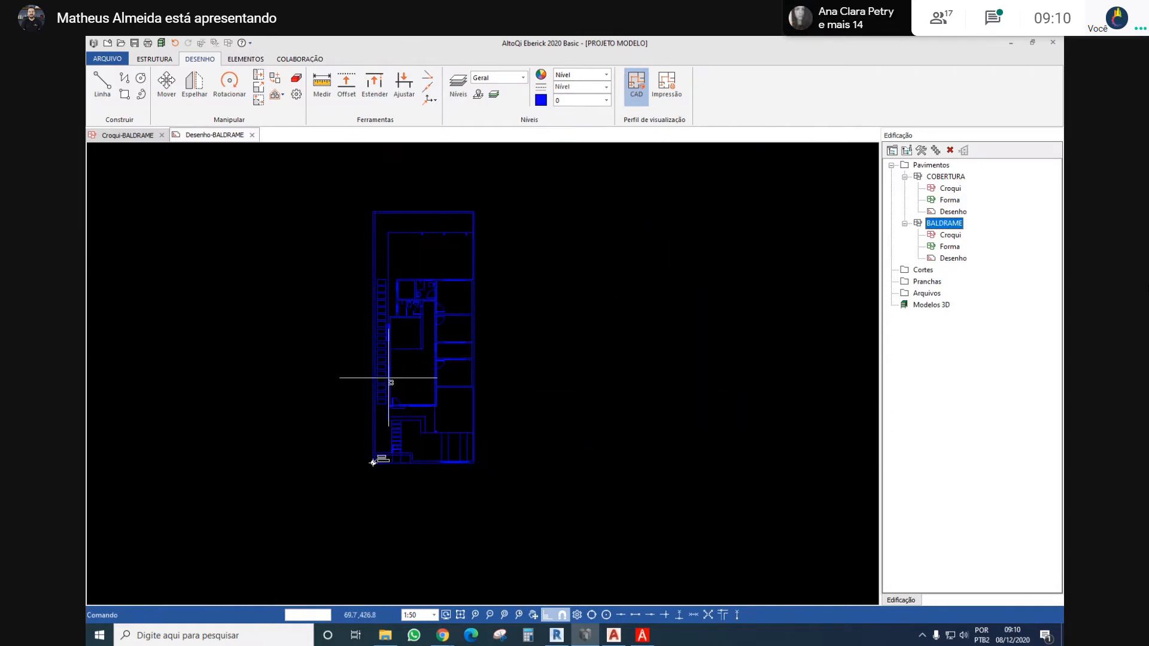
middle_click_drag(327, 310, 370, 262)
middle_click_drag(490, 272, 466, 331)
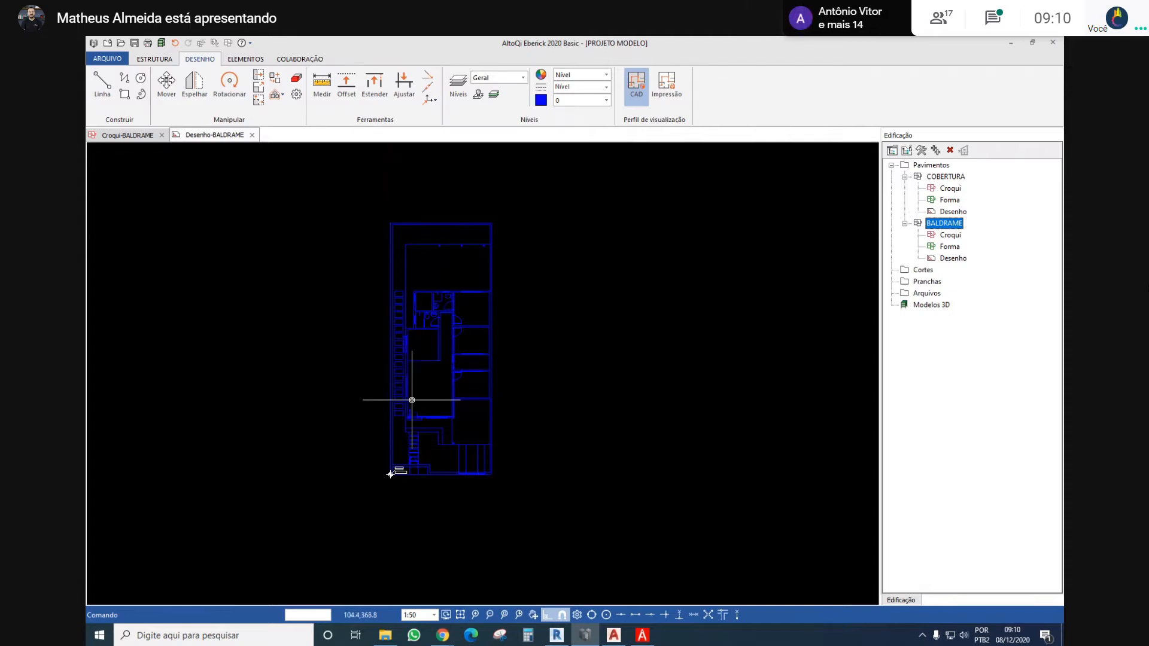
scroll(407, 410, "up", 2)
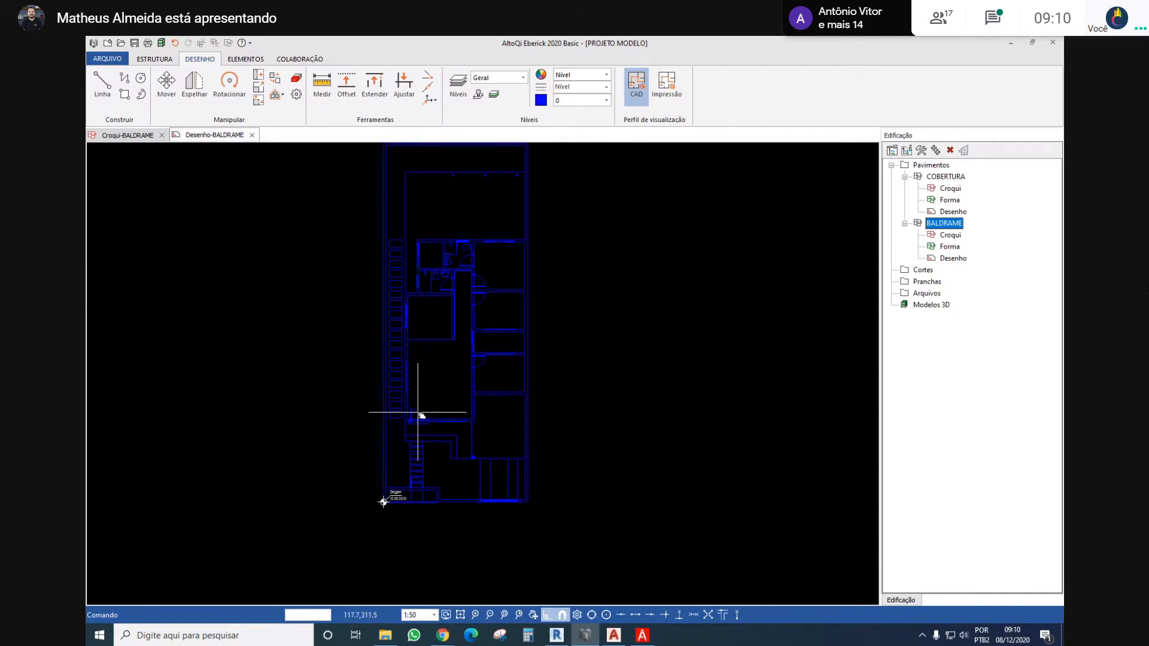
middle_click_drag(413, 412, 407, 383)
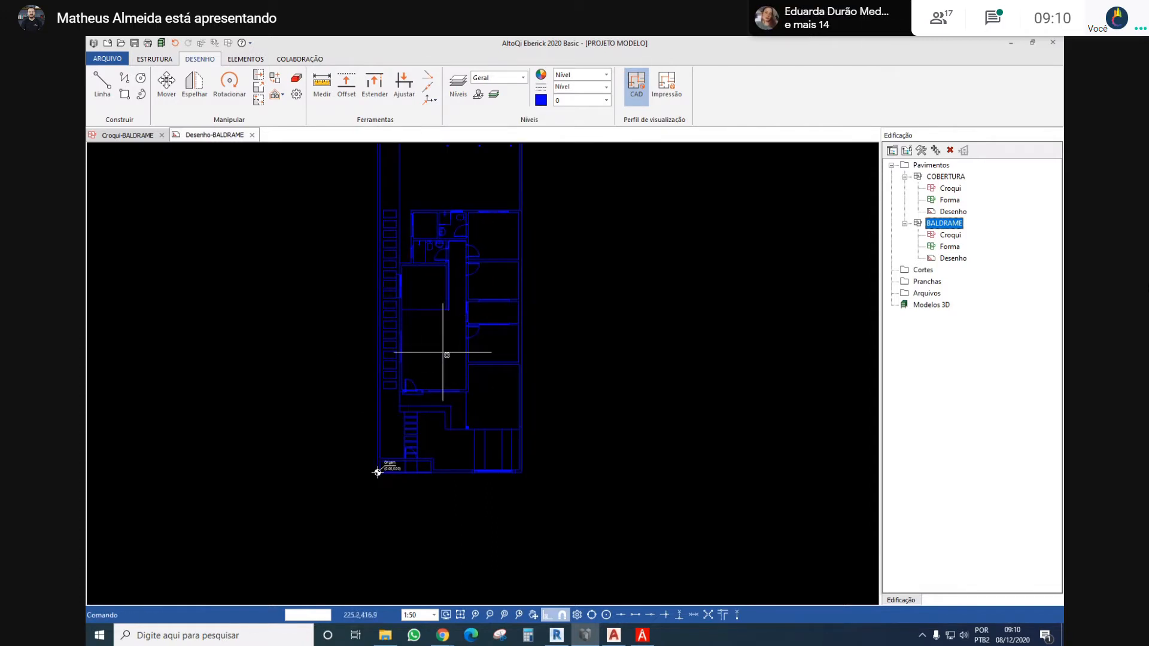
scroll(466, 365, "up", 3)
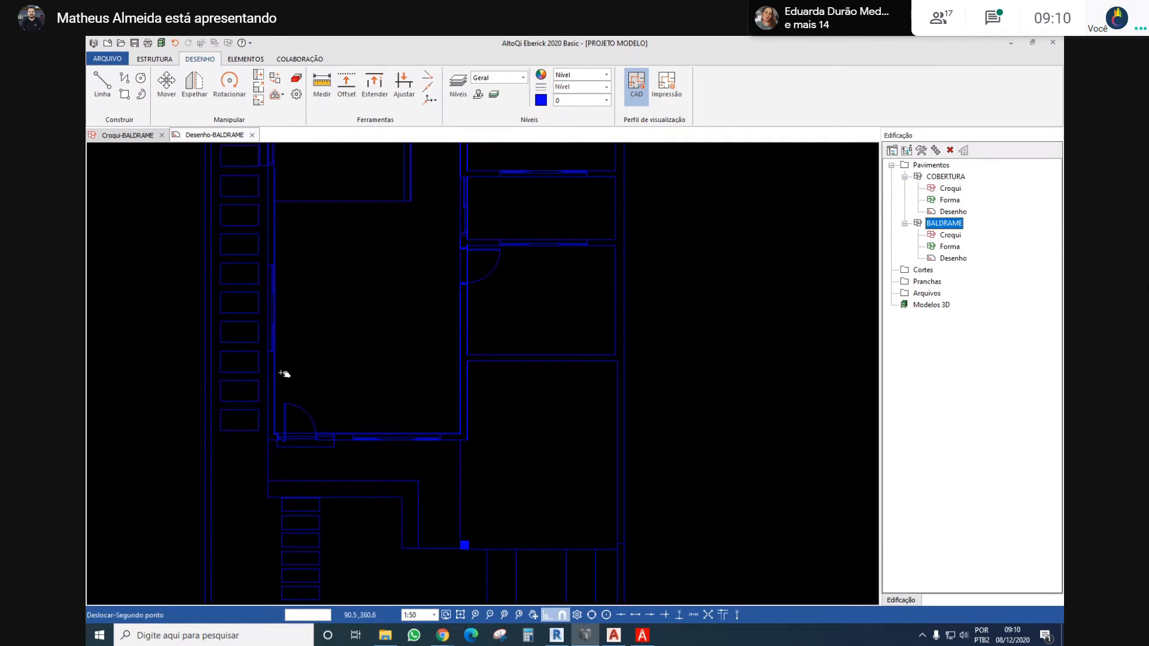
scroll(286, 335, "down", 1)
Measure the thickness of the exterior wall beside the entrance door
scroll(287, 291, "down", 1)
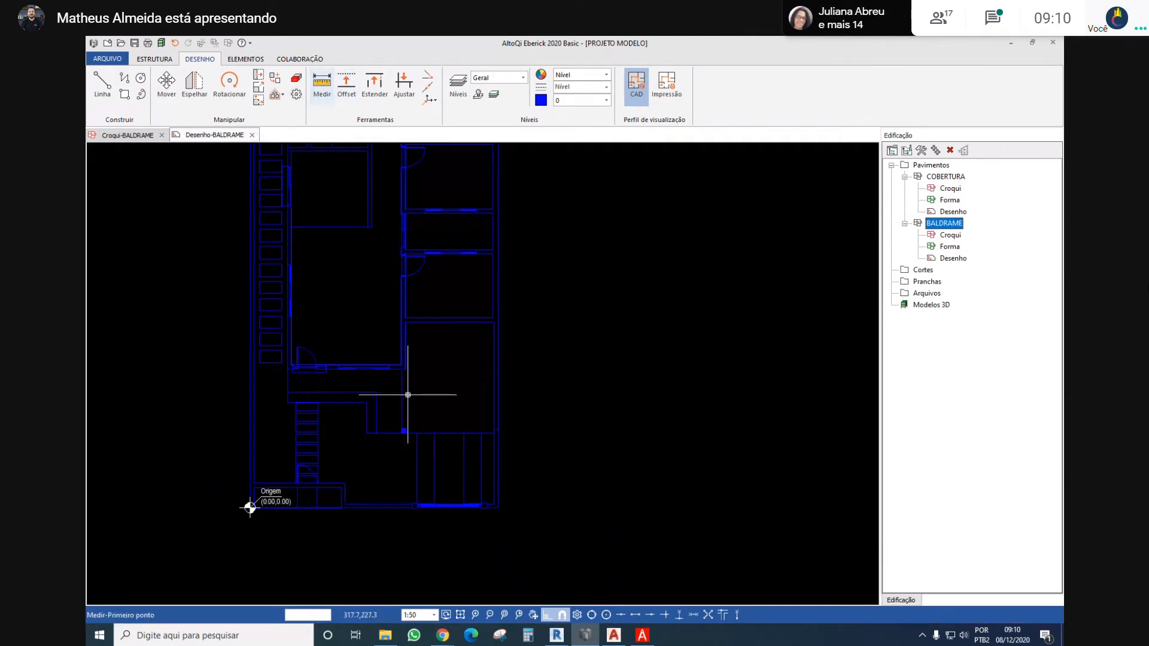
scroll(410, 371, "up", 5)
middle_click_drag(271, 364, 463, 392)
scroll(463, 392, "up", 1)
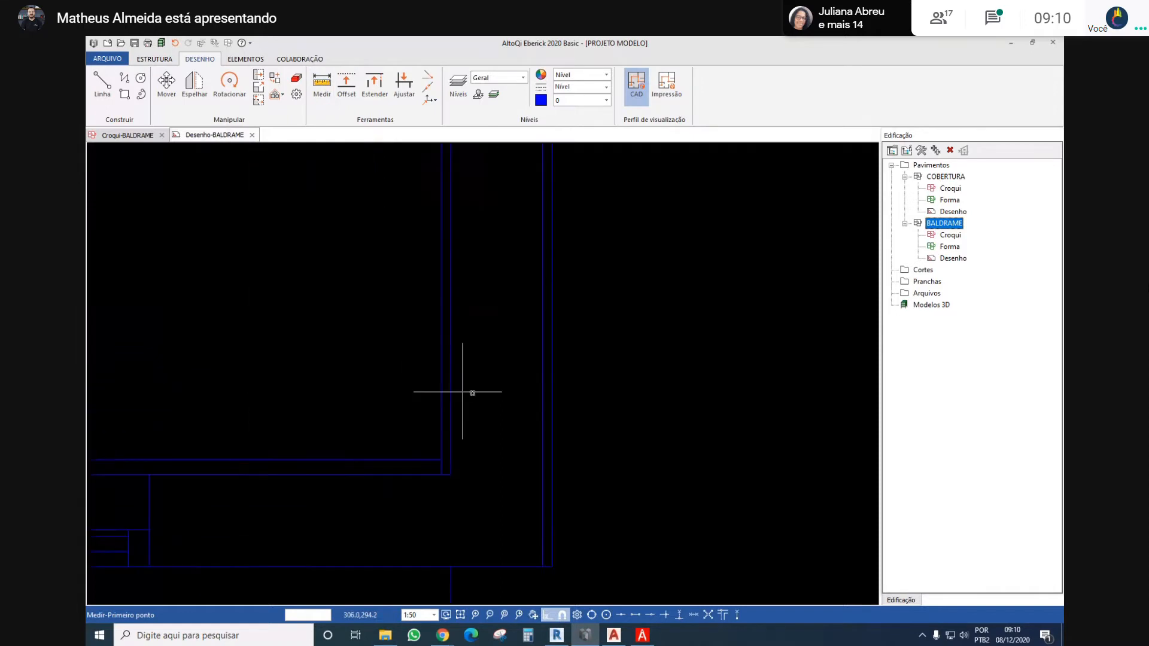
scroll(469, 393, "down", 4)
middle_click_drag(278, 320, 545, 376)
scroll(639, 380, "down", 3)
middle_click_drag(421, 344, 476, 401)
scroll(475, 401, "up", 4)
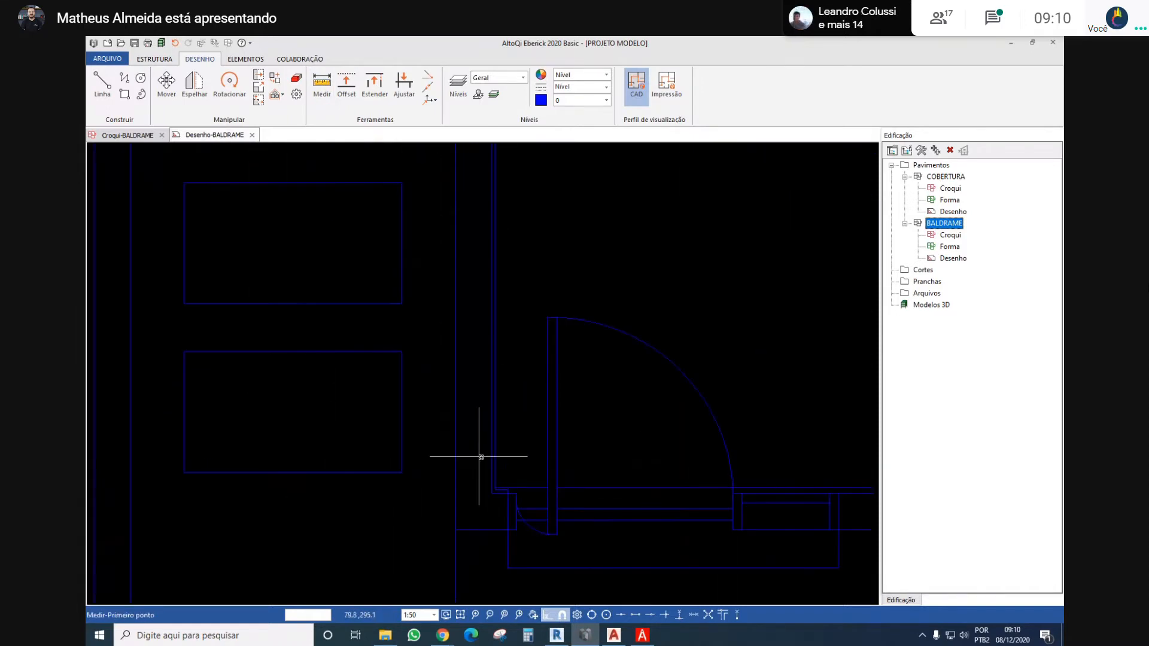
middle_click_drag(469, 462, 462, 420)
scroll(462, 419, "down", 3)
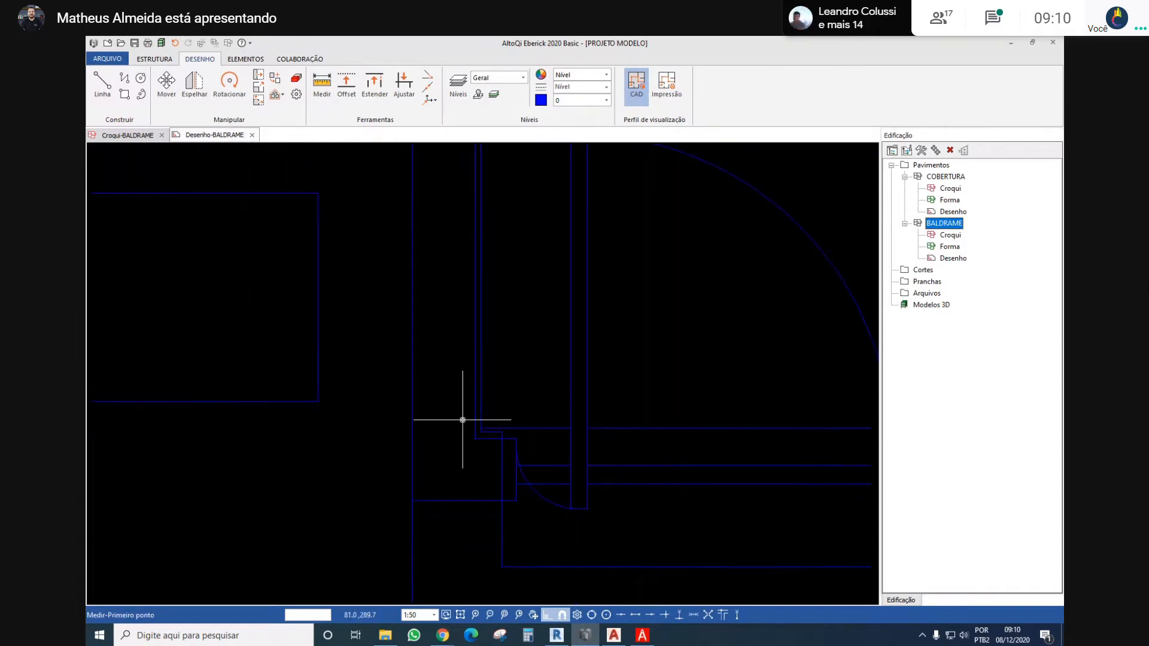
scroll(462, 436, "up", 4)
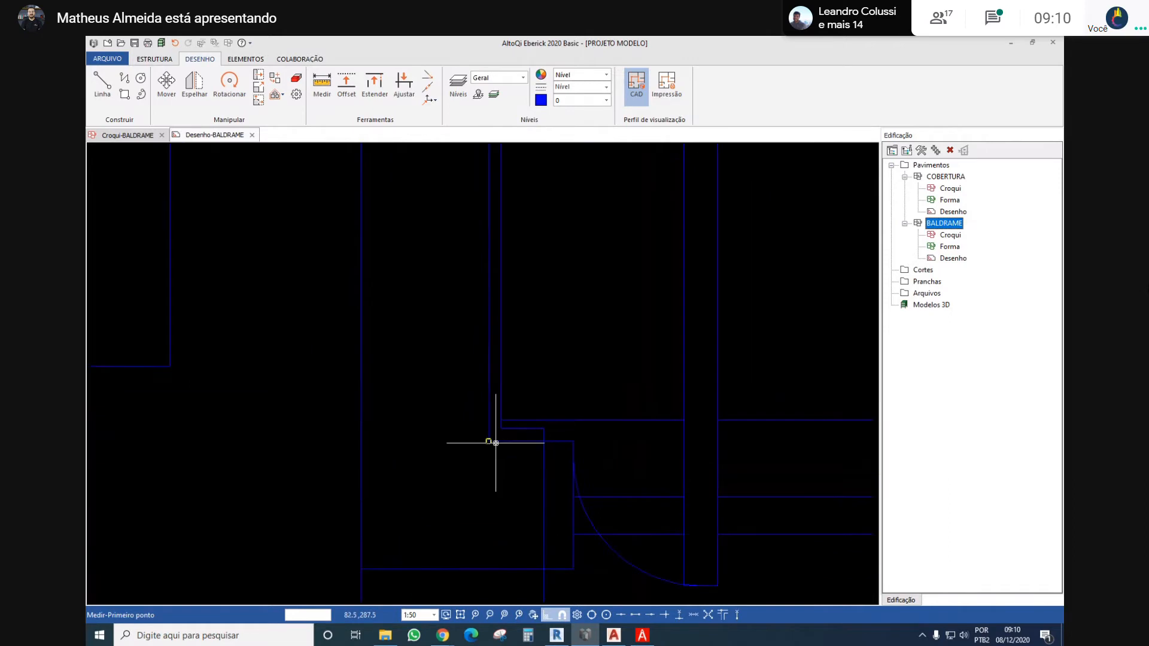
left_click(360, 442)
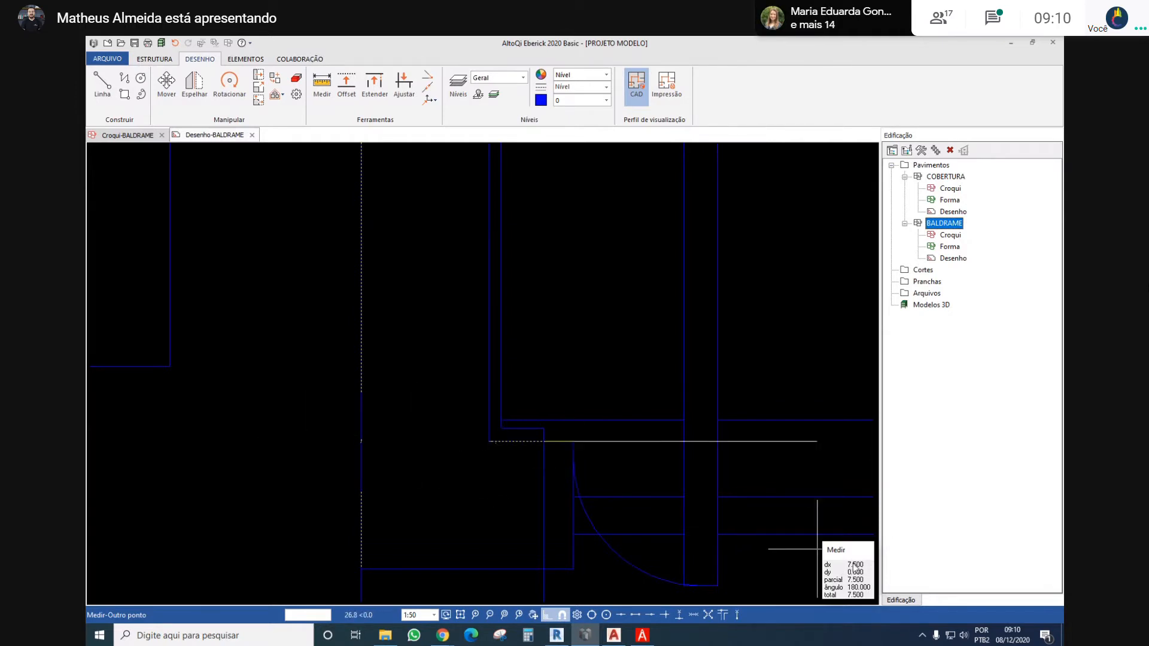
scroll(473, 365, "up", 4)
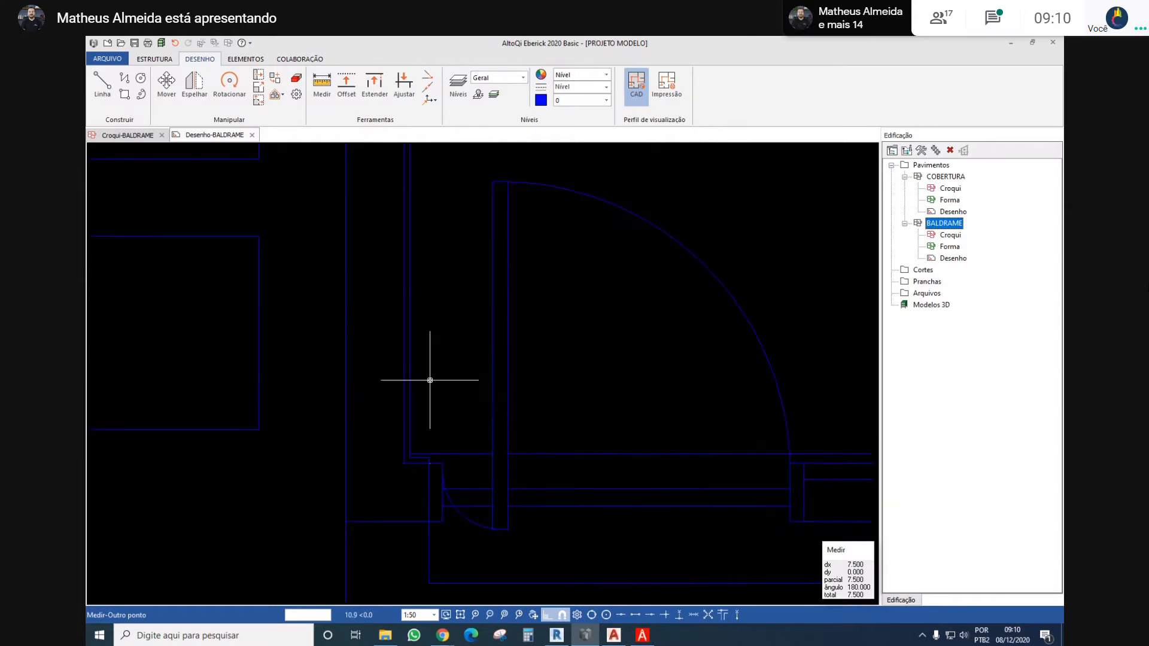
scroll(430, 380, "down", 3)
key("Escape")
Convert the floor plan to the drawing scale, using the exterior wall's thickness beside the entrance door as the reference with distance 15
scroll(431, 277, "down", 2)
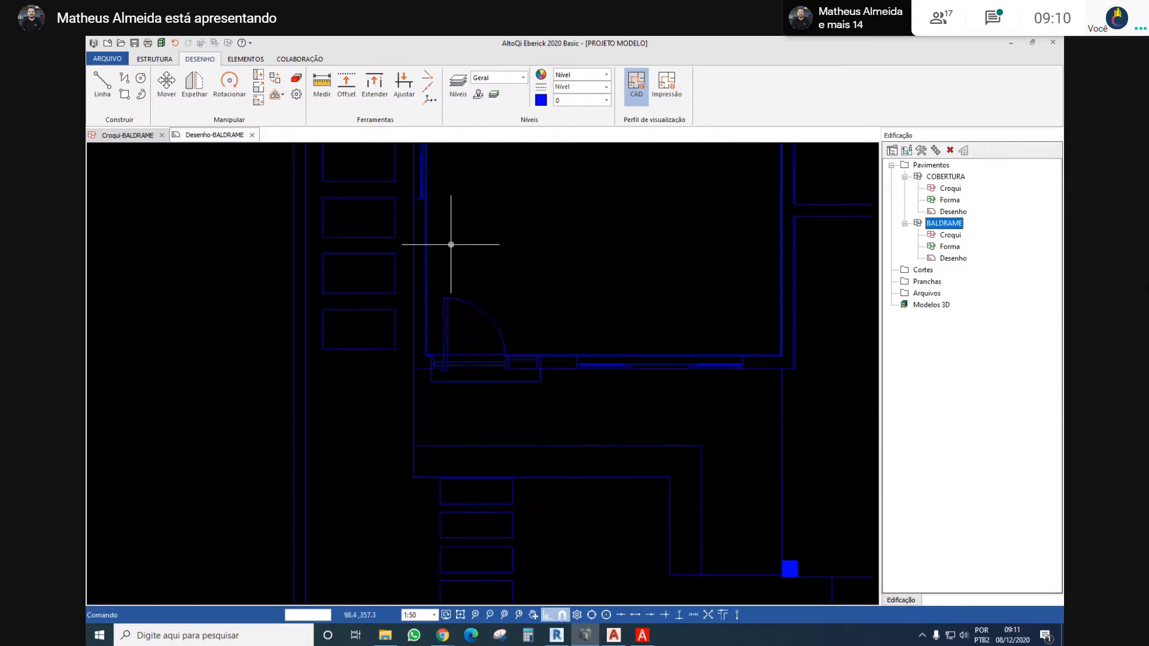
middle_click_drag(451, 244, 436, 294)
middle_click_drag(378, 171, 398, 208)
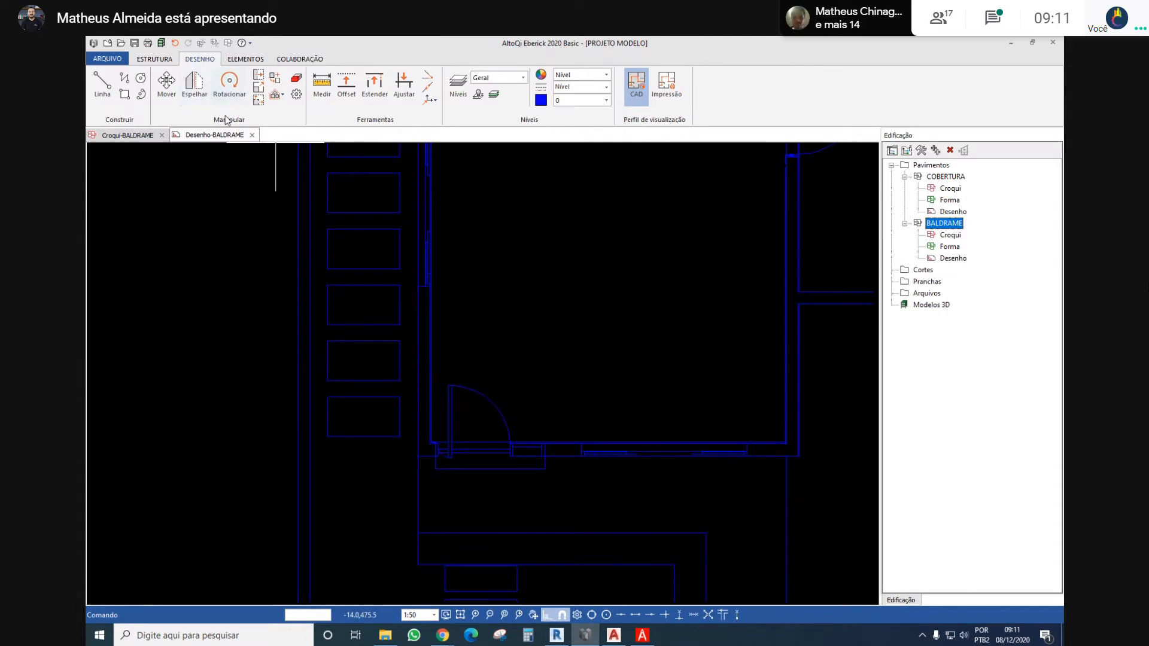
left_click(258, 91)
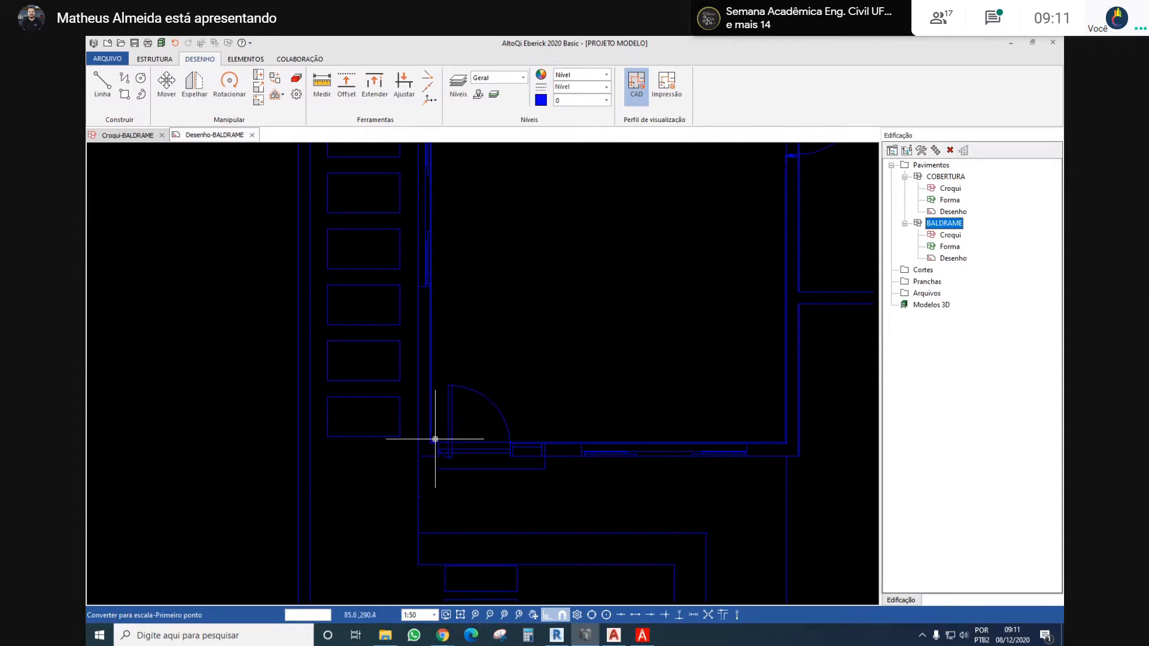
scroll(437, 441, "up", 3)
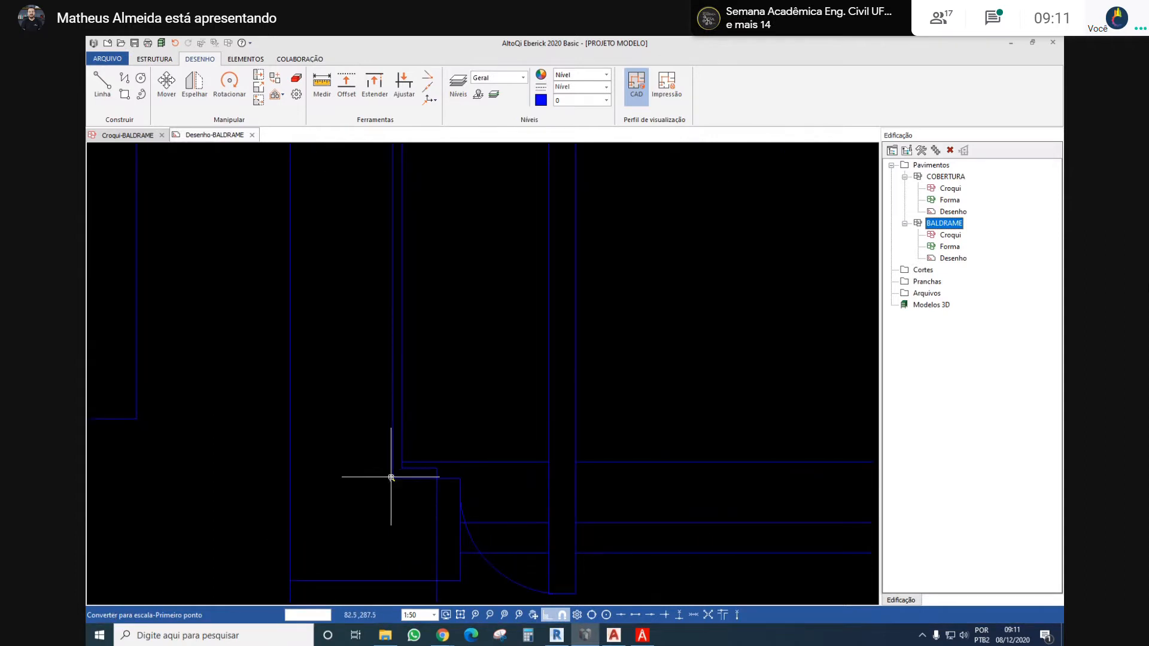
left_click(289, 479)
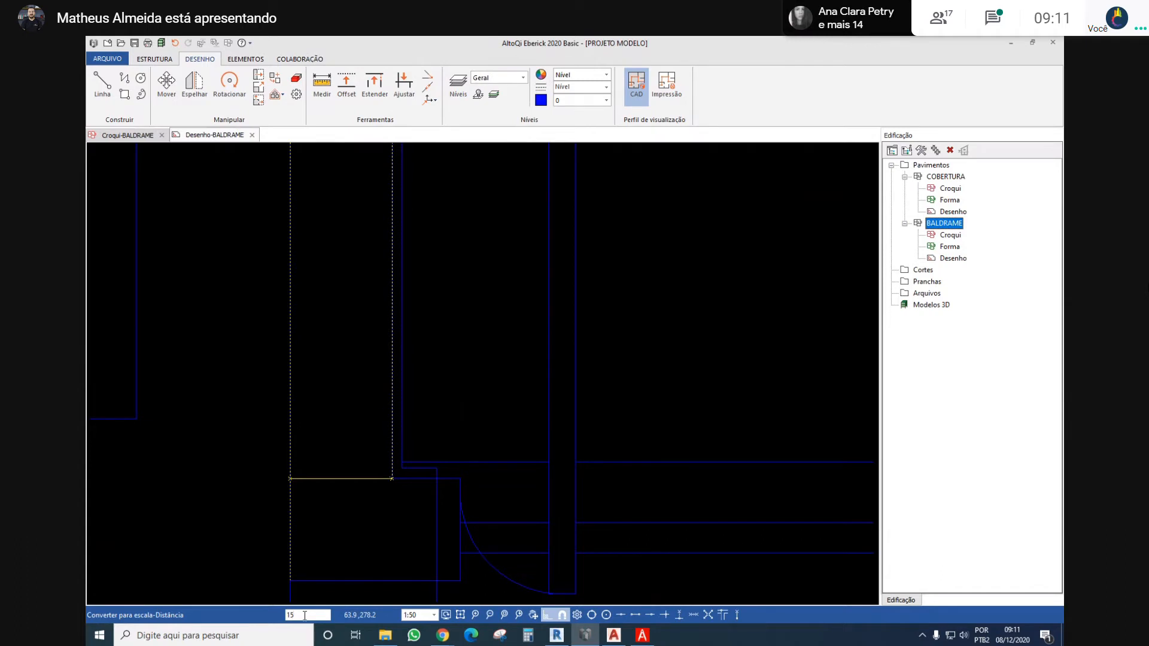
key("Return")
scroll(420, 496, "down", 8)
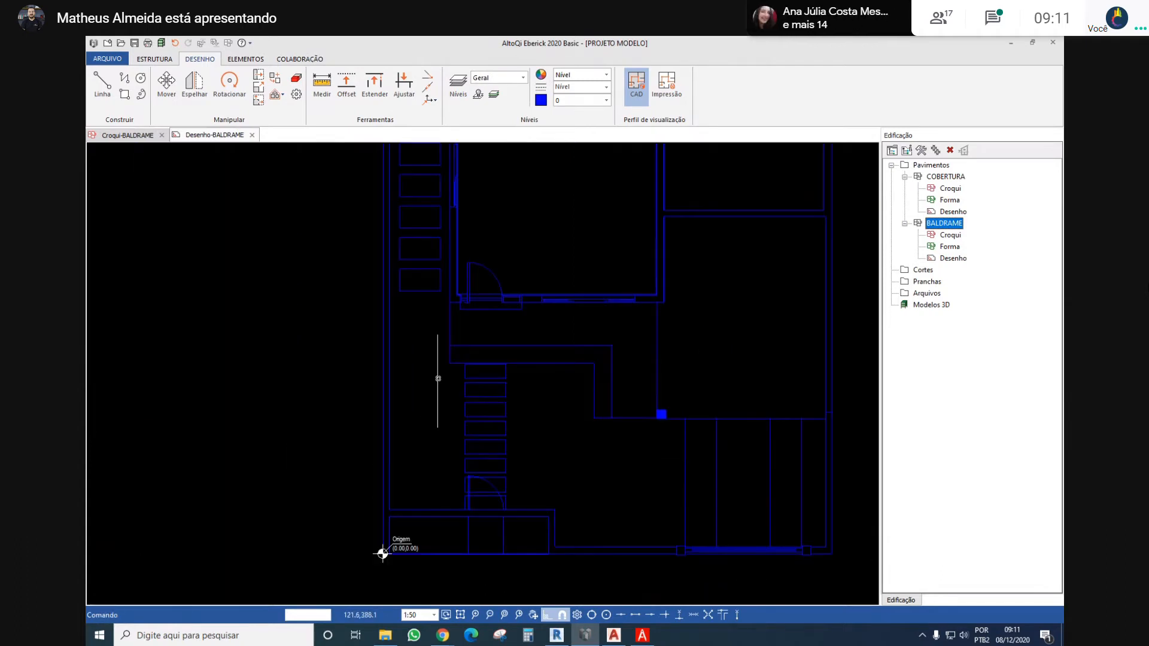
Check the converted scale by measuring the exterior wall's thickness beside the entrance door
scroll(474, 300, "up", 3)
scroll(471, 323, "up", 2)
scroll(418, 300, "down", 4)
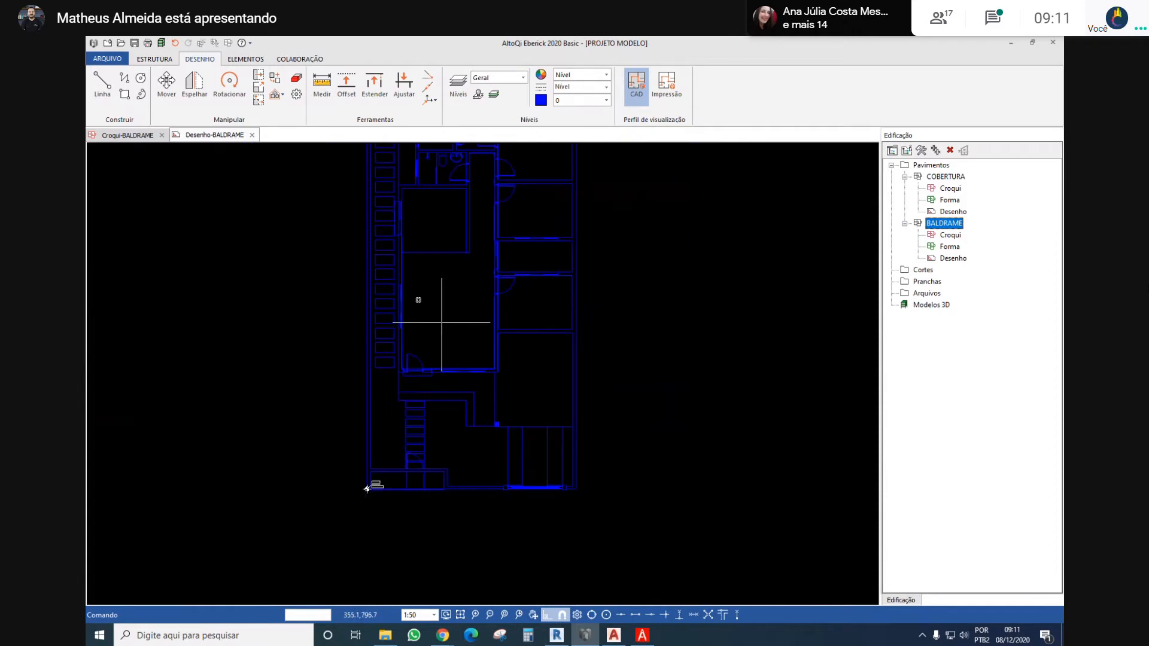
left_click(318, 80)
scroll(372, 482, "up", 5)
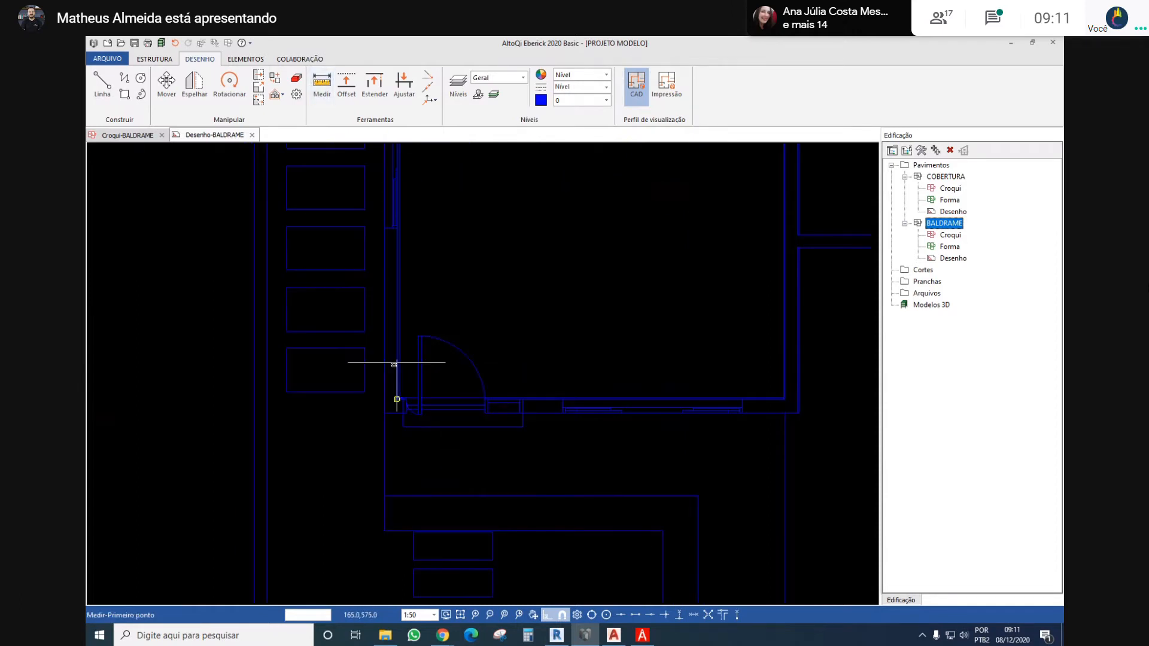
left_click(592, 437)
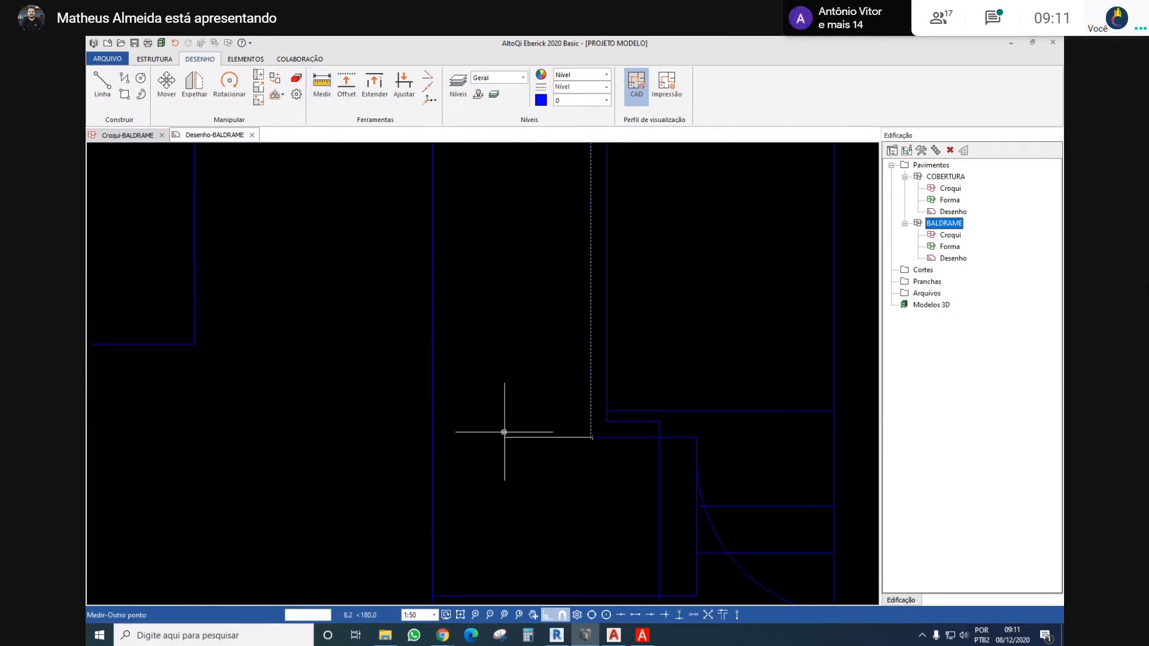
left_click(432, 438)
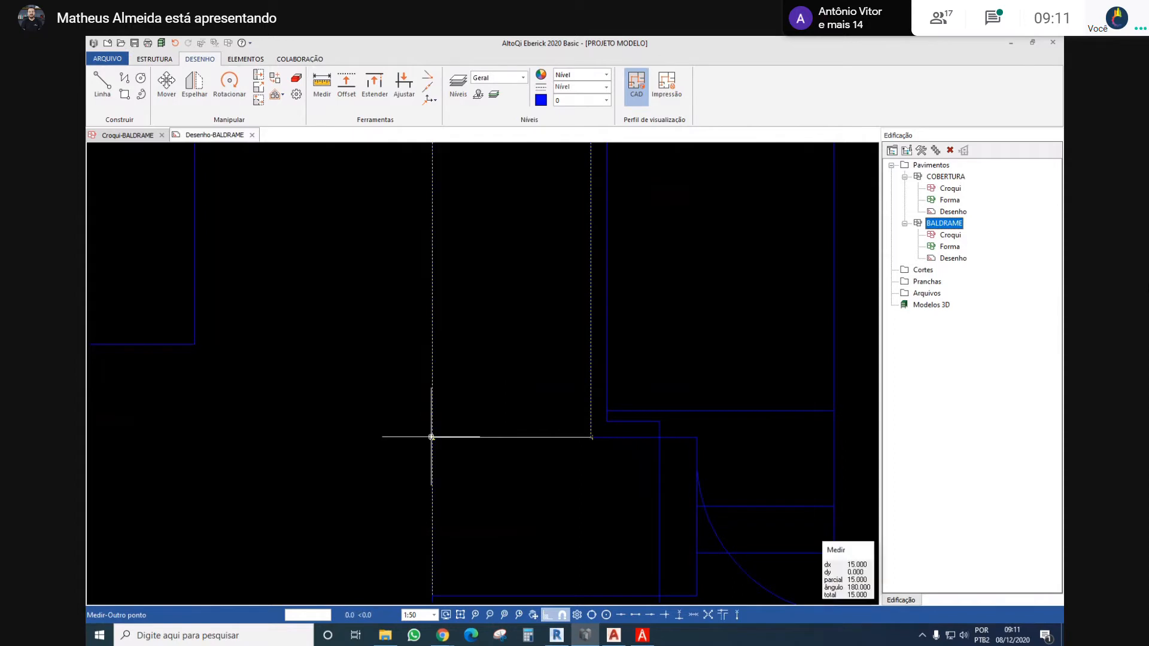
scroll(410, 379, "down", 3)
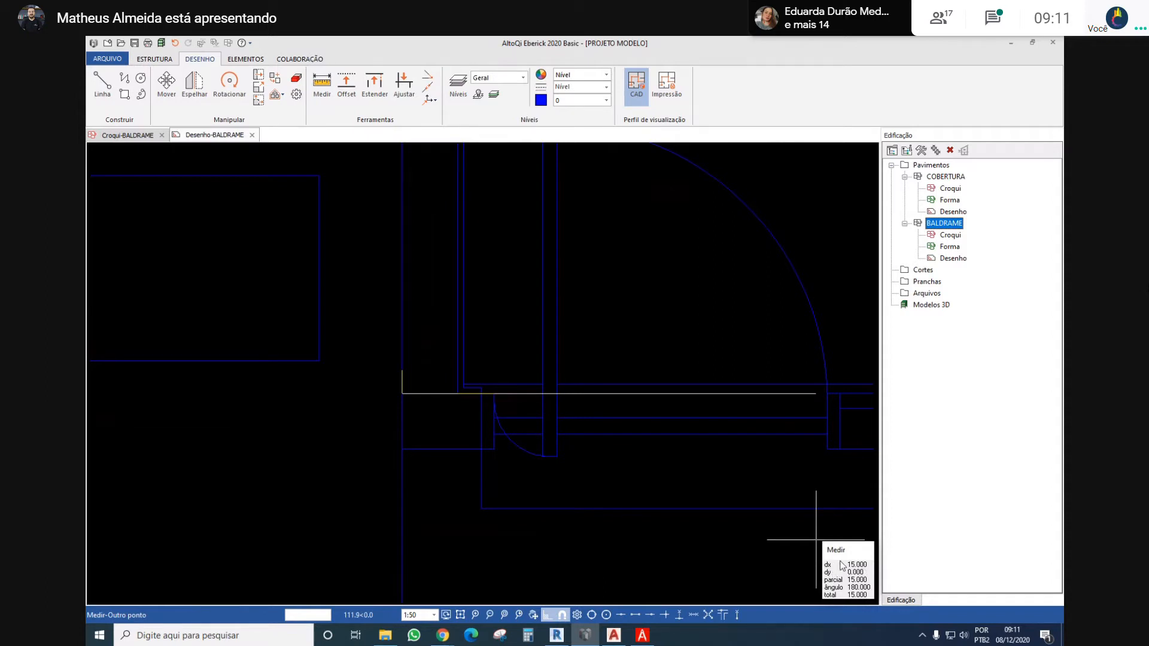
scroll(728, 428, "down", 5)
key("Escape")
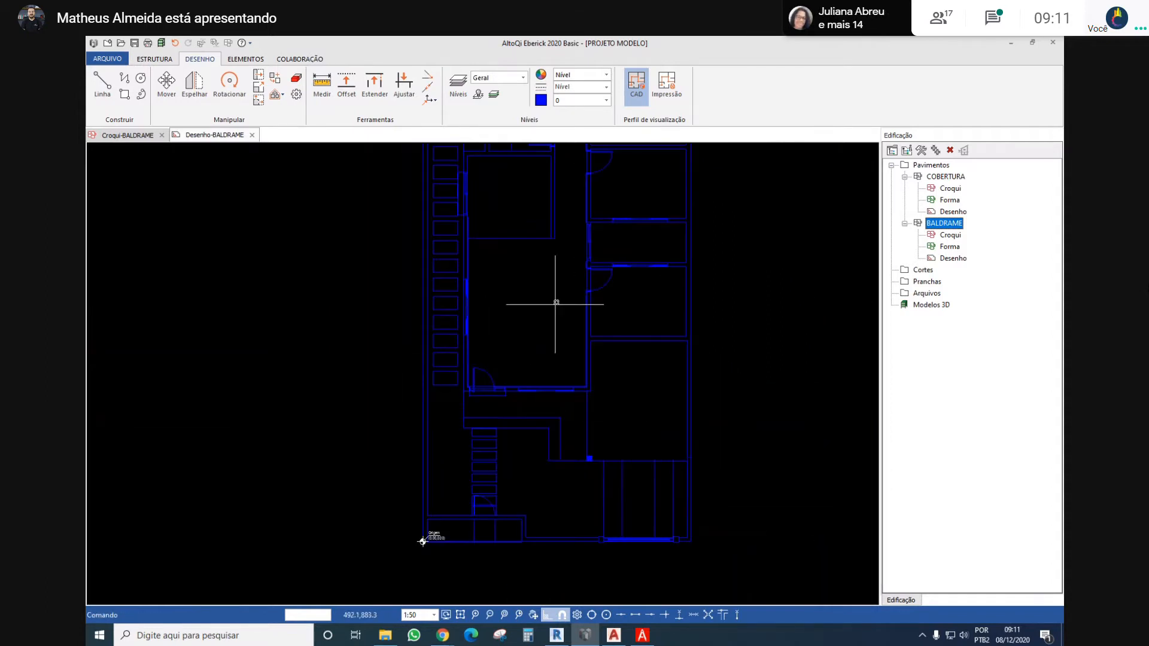
Open the BALDRAME level's sketch (Croqui) and compare its floor plan with the BALDRAME drawing (Desenho)
scroll(556, 303, "down", 4)
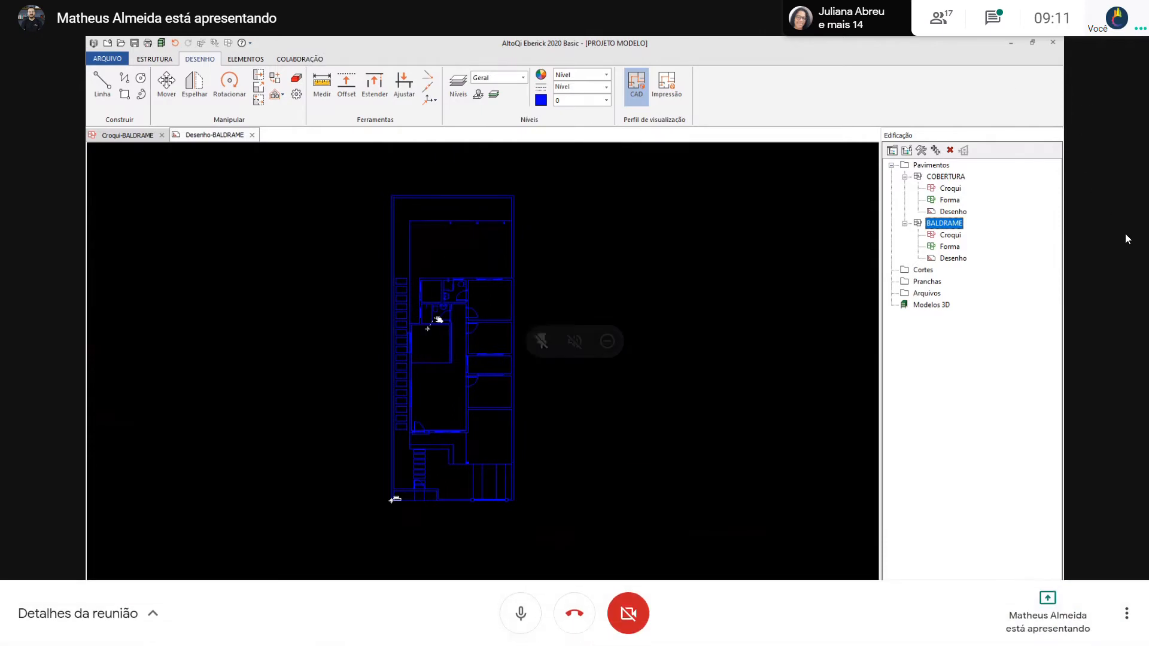
scroll(411, 277, "up", 2)
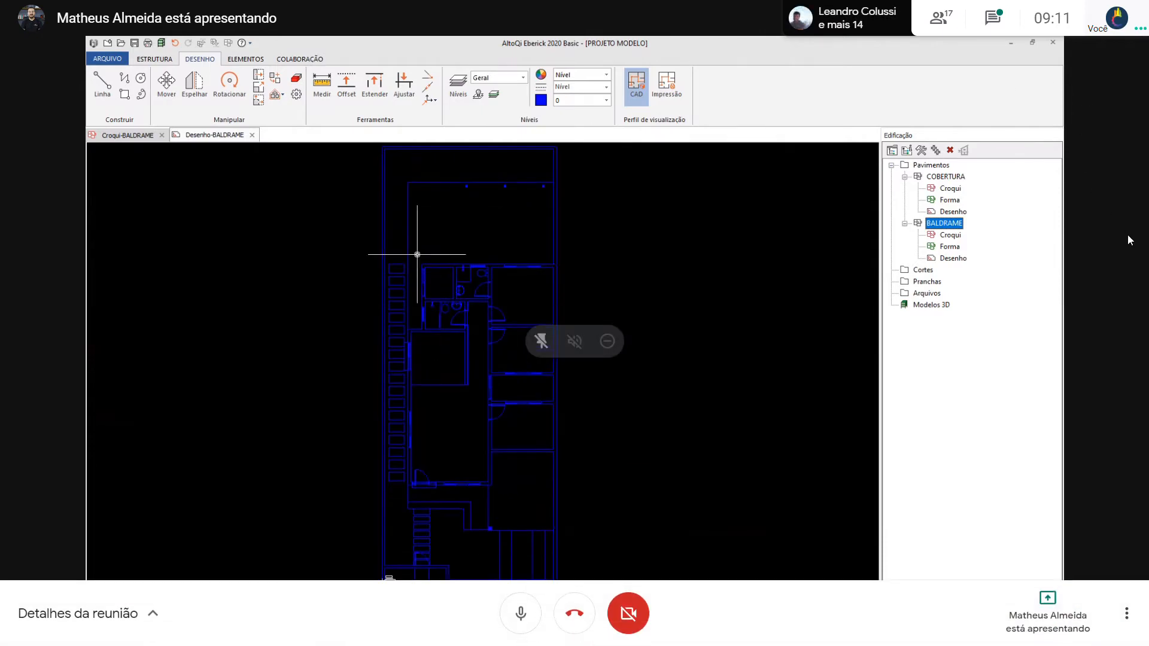
scroll(431, 257, "down", 3)
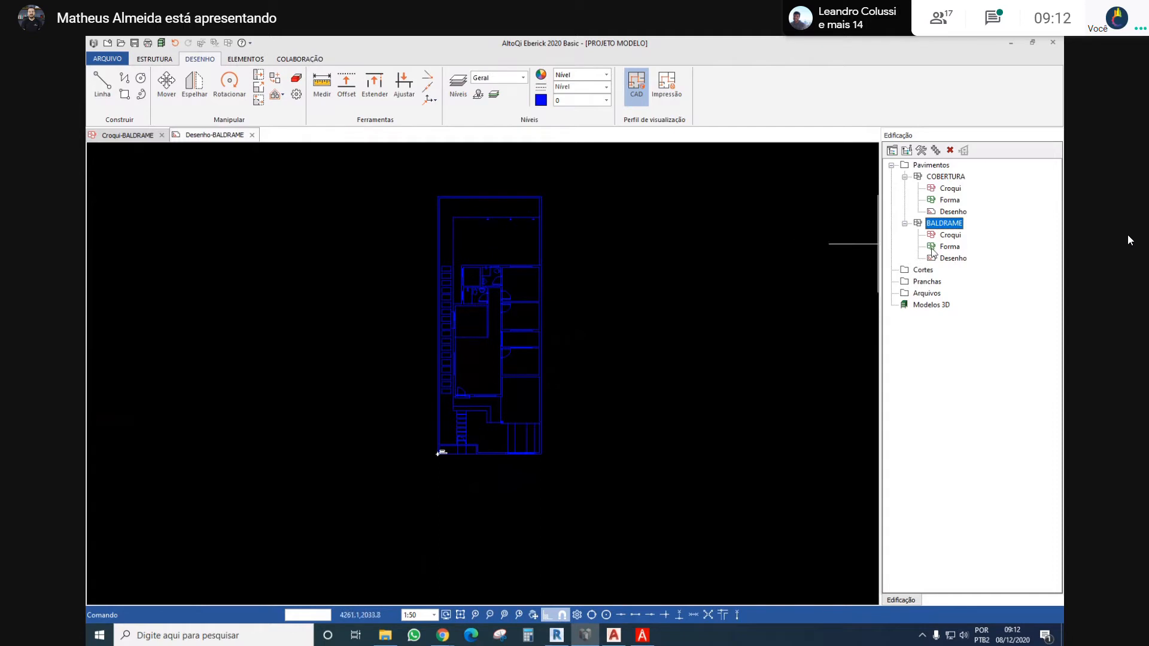
left_click(952, 258)
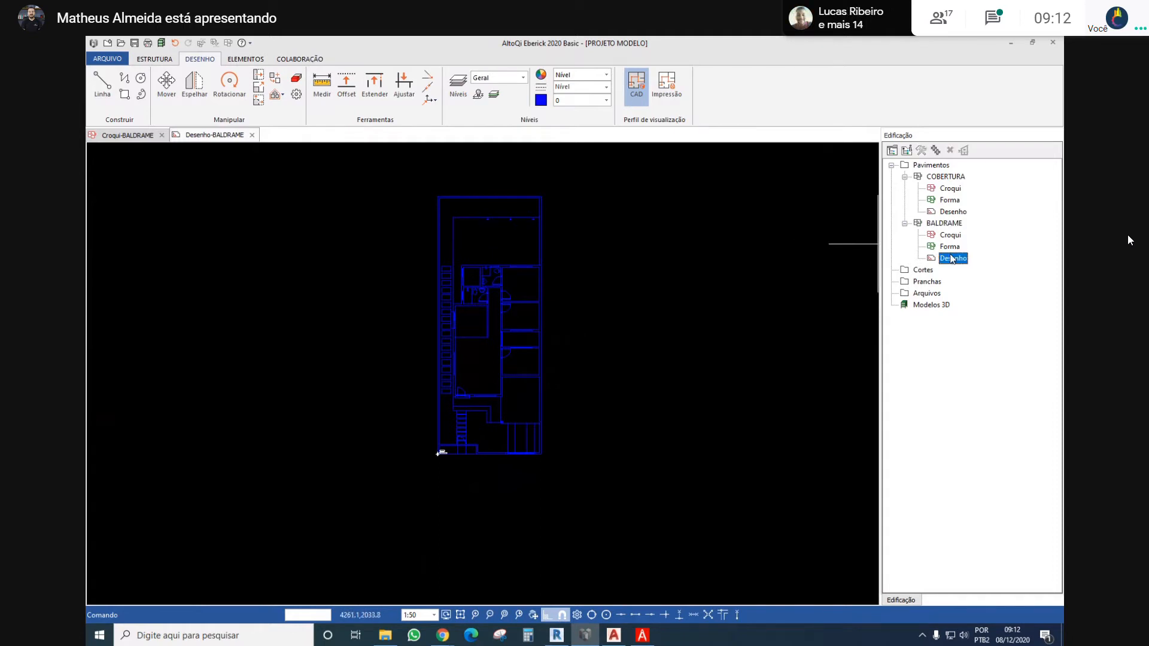
double_click(950, 237)
scroll(590, 312, "down", 4)
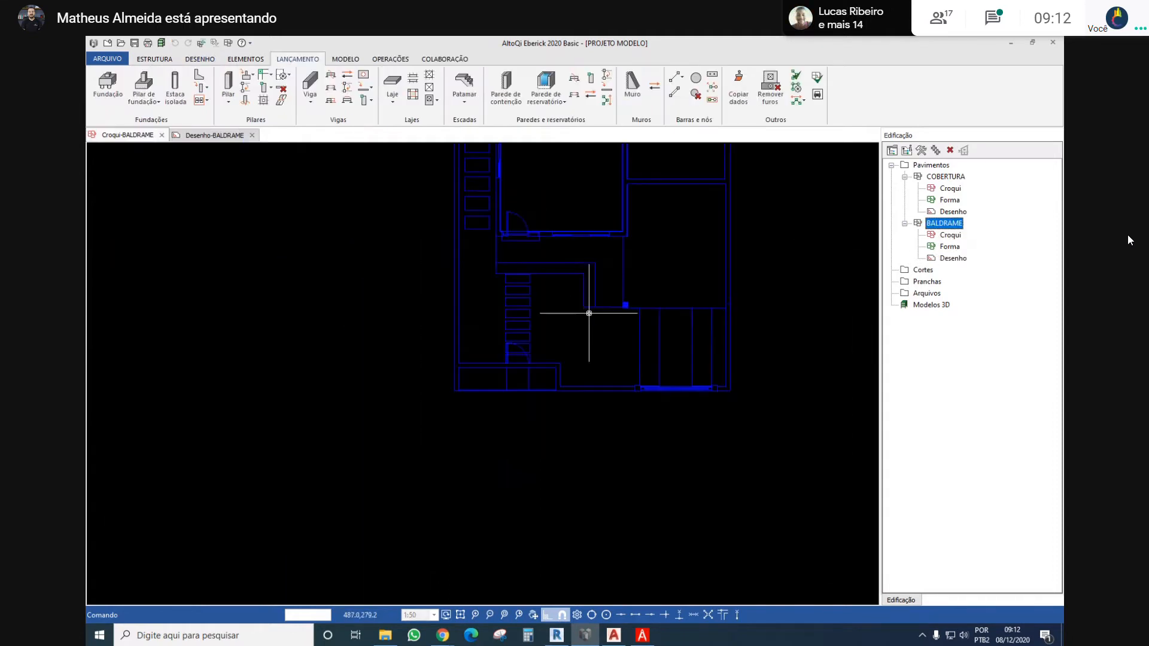
middle_click_drag(565, 248, 457, 384)
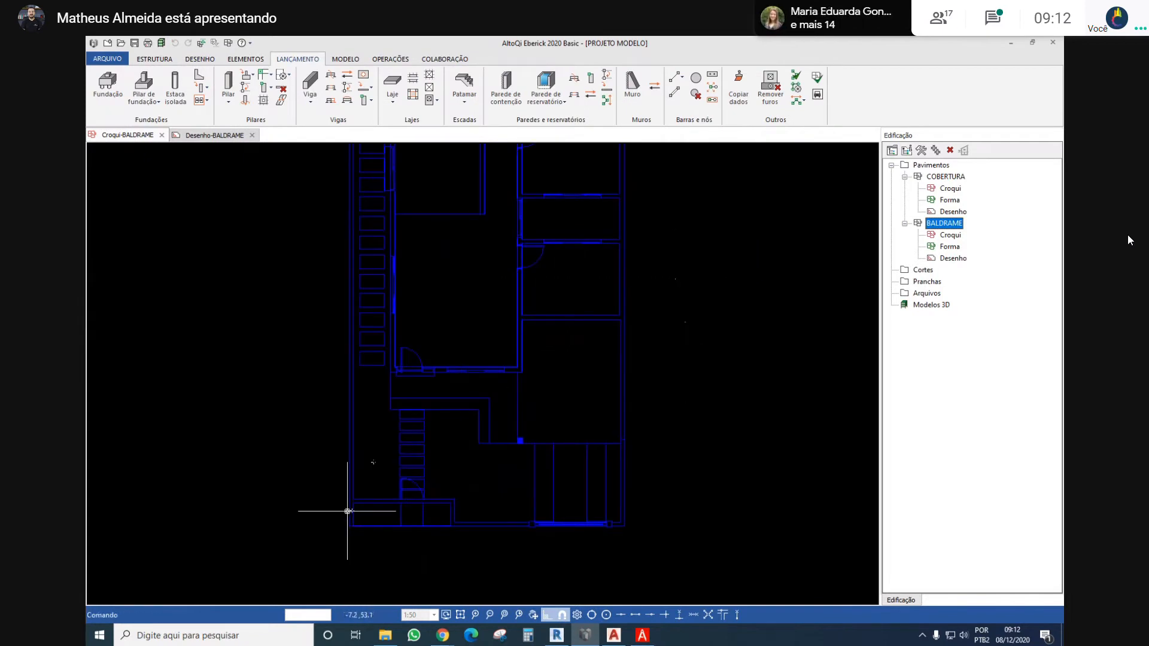
middle_click_drag(325, 431, 259, 311)
left_click(961, 261)
double_click(961, 261)
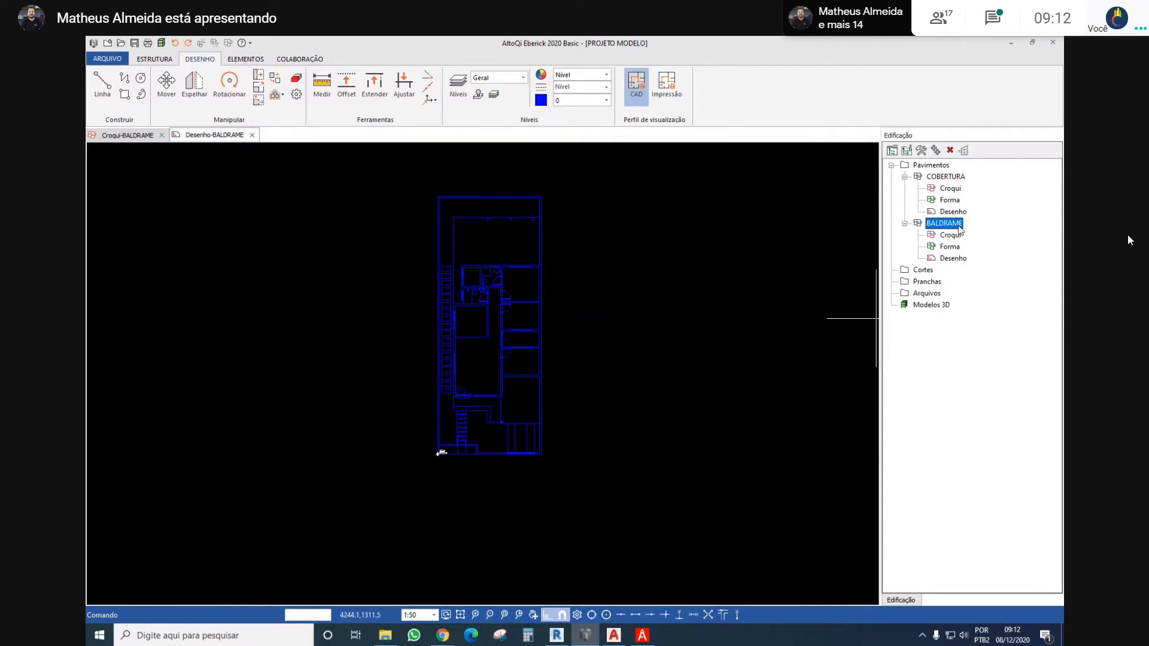
left_click(950, 235)
double_click(950, 235)
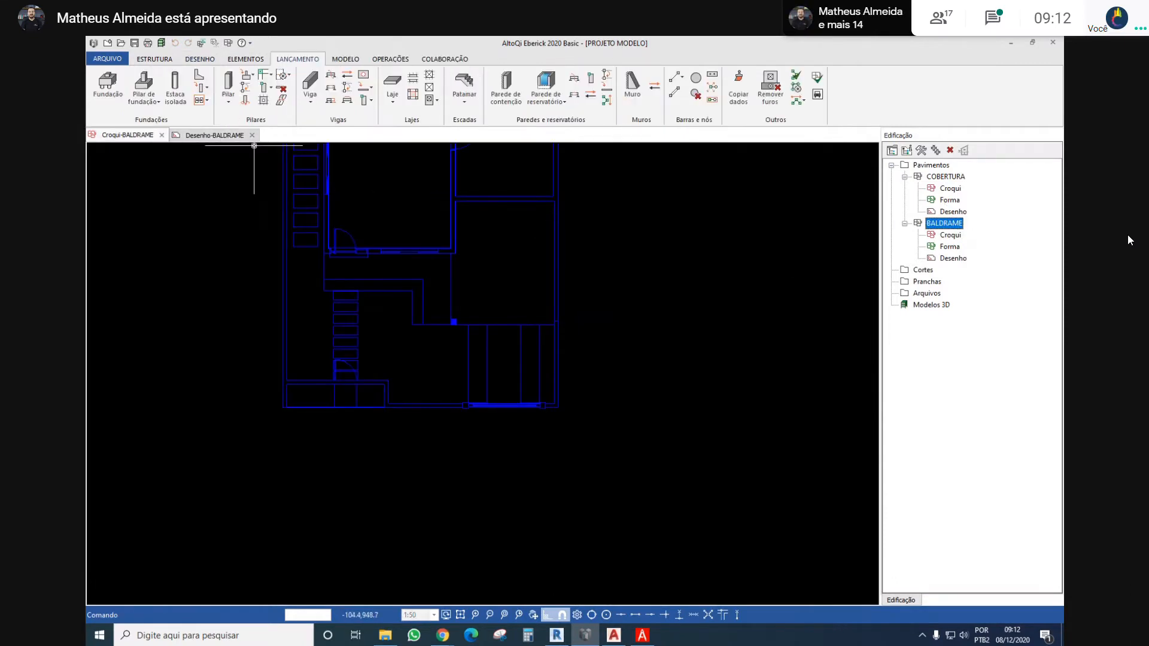
Close the BALDRAME drawing and view the whole floor plan in the BALDRAME sketch
left_click(249, 136)
left_click(252, 135)
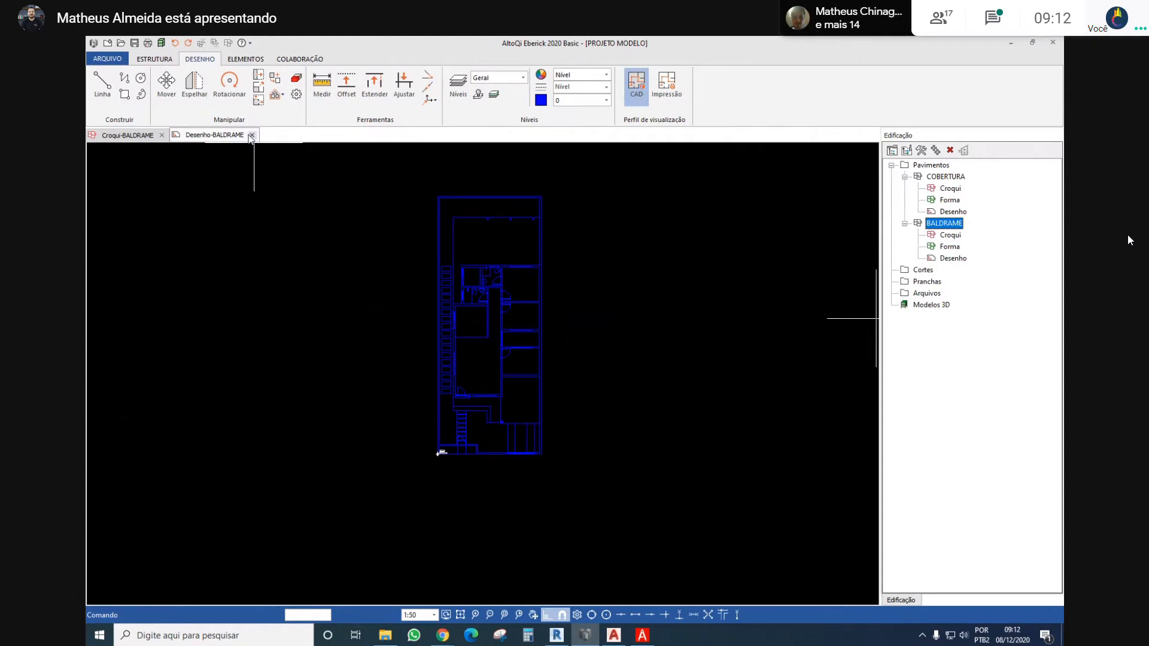
middle_click_drag(601, 275, 549, 343)
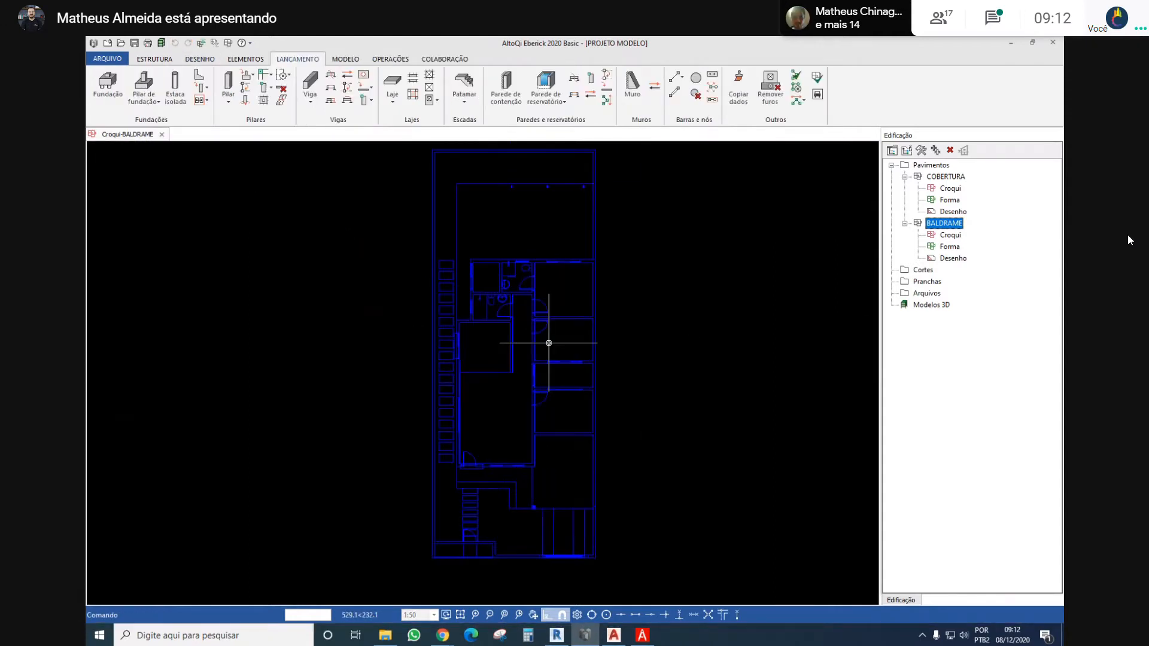
scroll(541, 283, "down", 2)
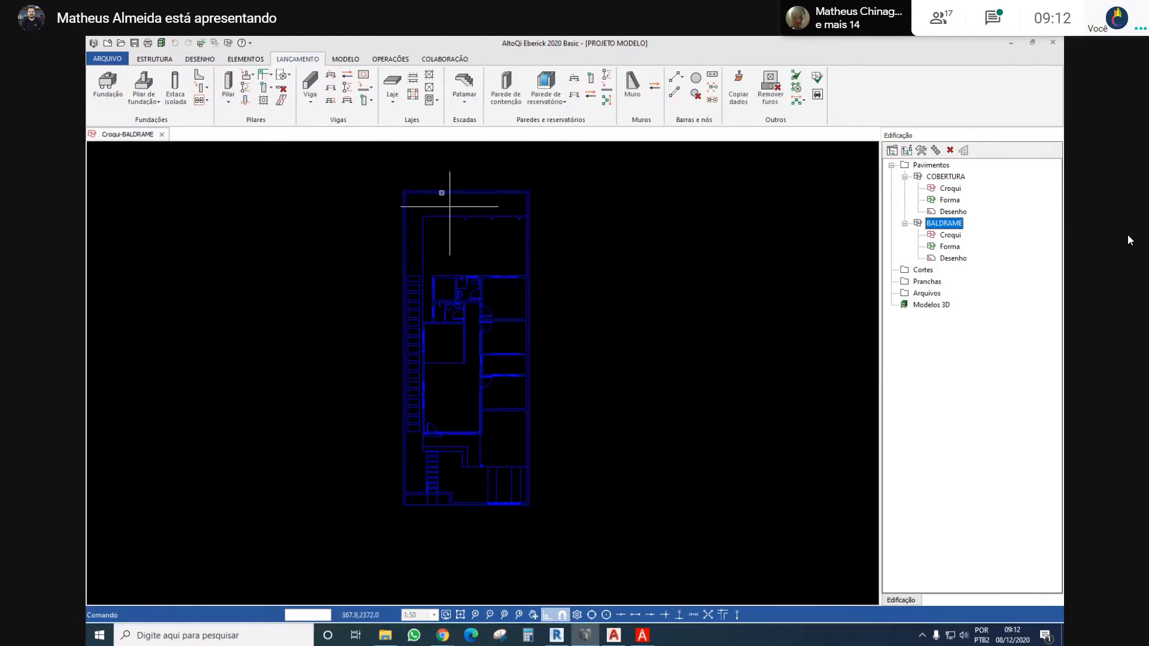
Import the DWG MODELO ARQUITETÔNICO - SEMAC 2010 into the COBERTURA drawing, with conversion after reading, everything on level 0 and hatches included
left_click(947, 177)
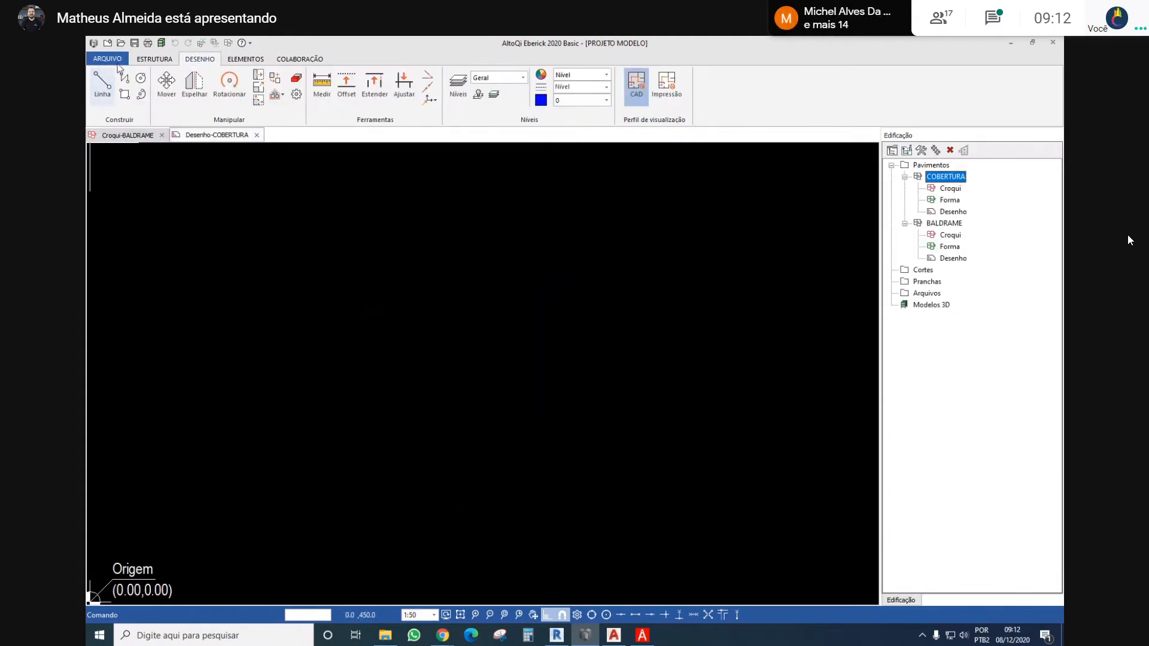
left_click(116, 61)
mouse_move(167, 150)
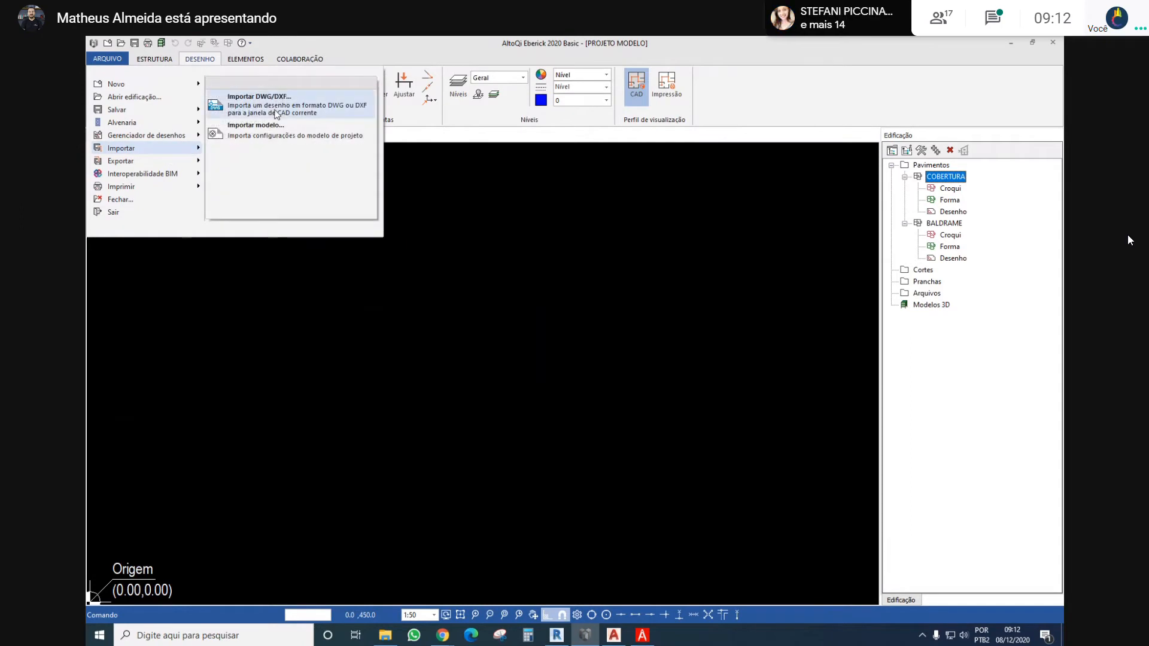
left_click(276, 108)
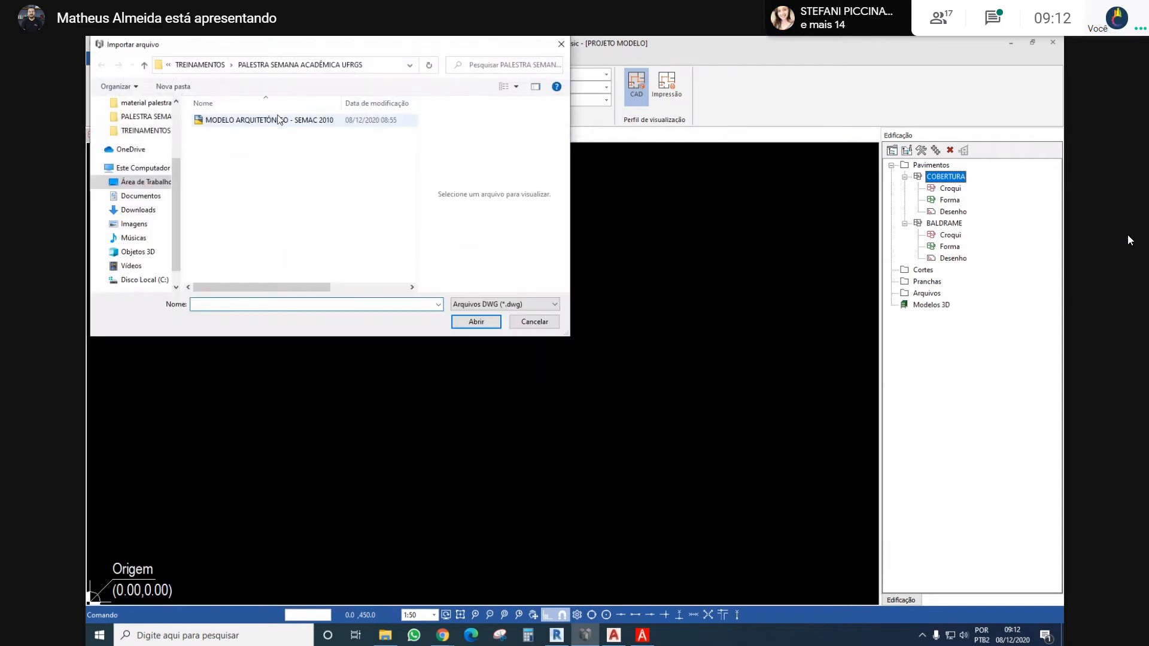
double_click(277, 114)
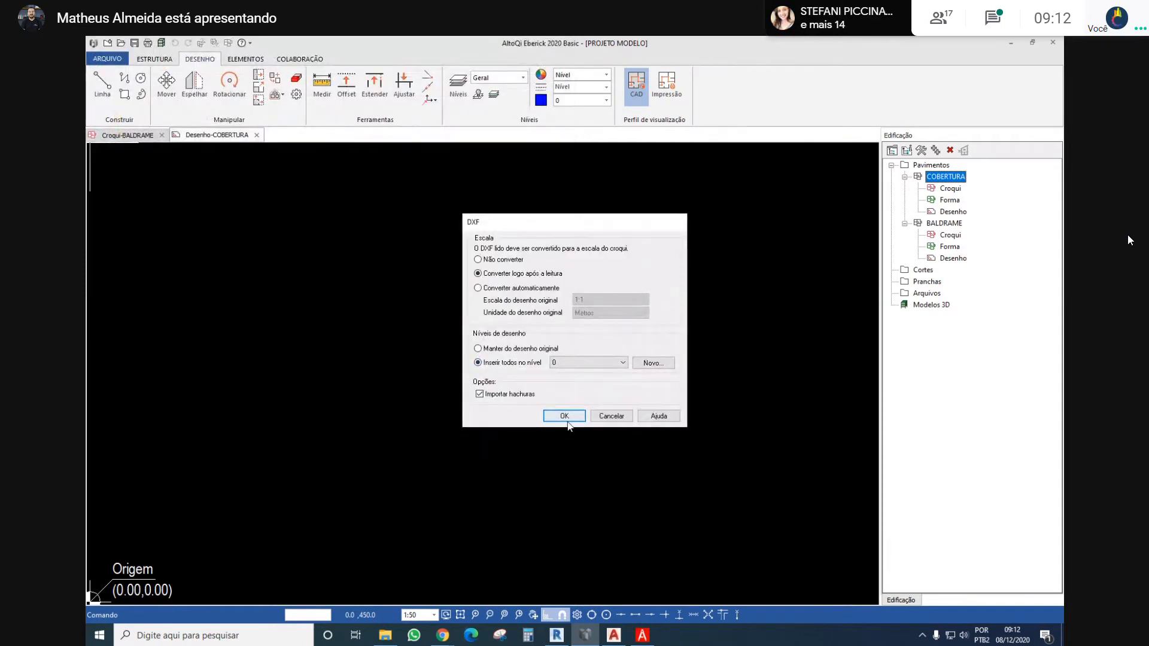
left_click(563, 418)
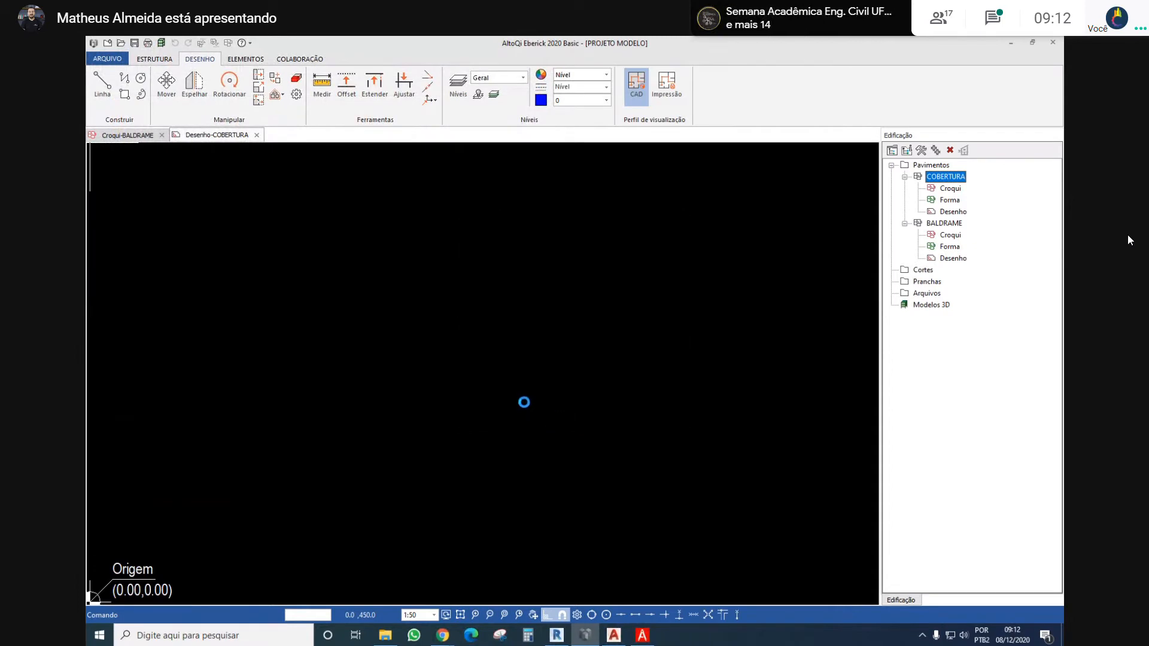
scroll(524, 402, "down", 3)
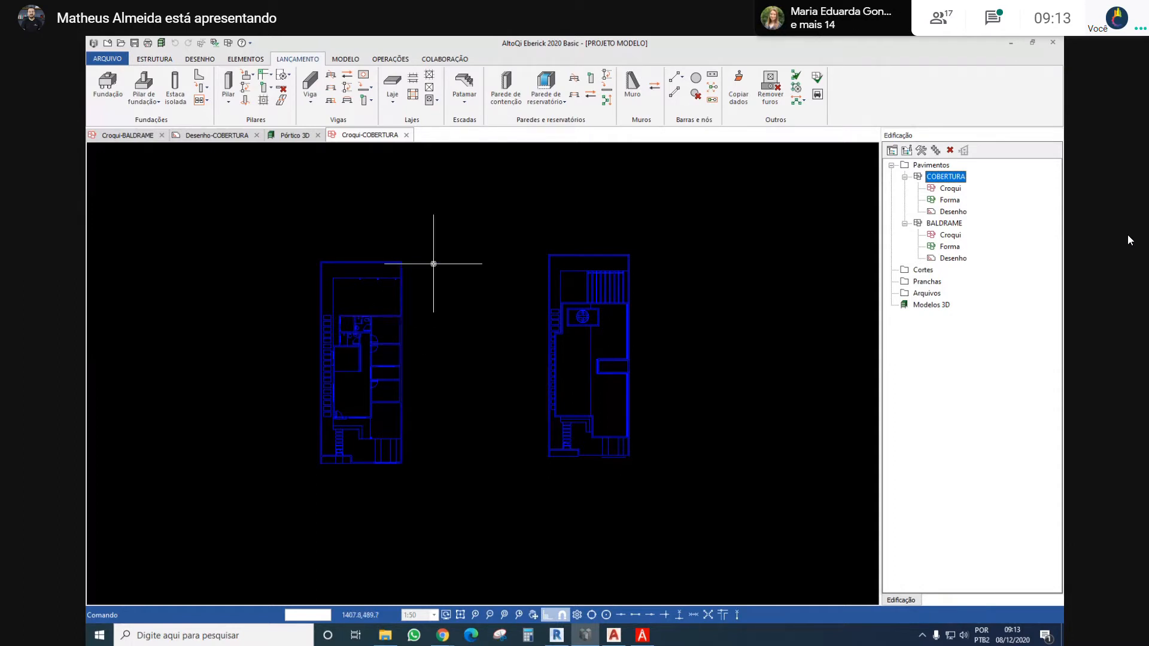
Compare the plans shown in the BALDRAME and COBERTURA sketches
double_click(950, 235)
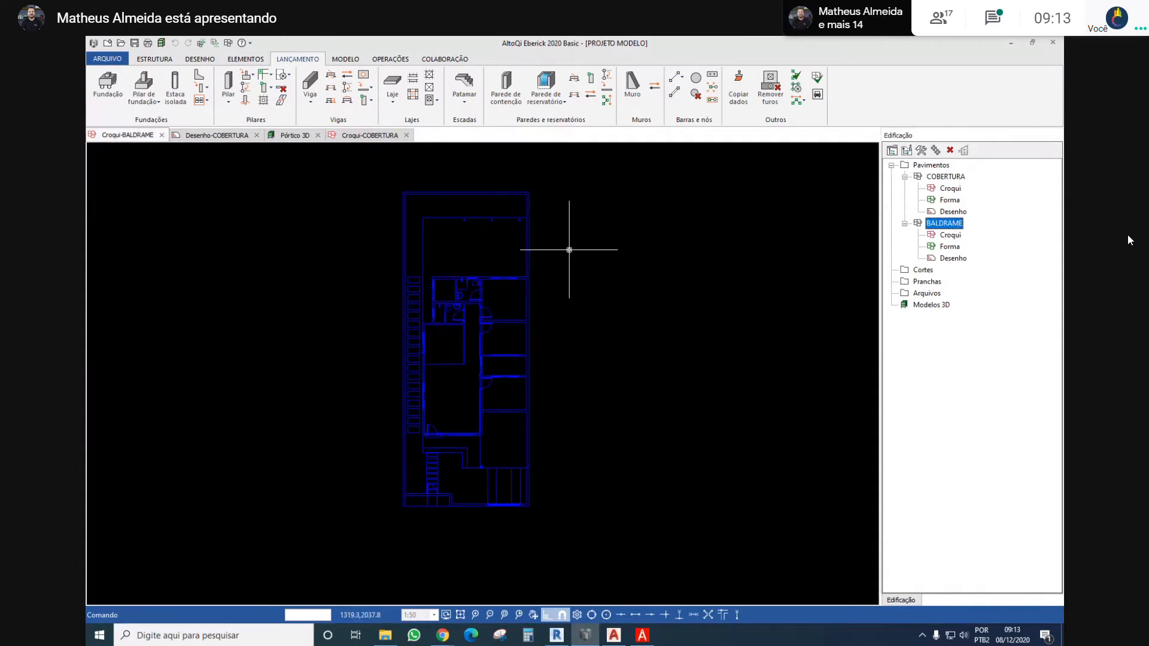
middle_click_drag(602, 247, 585, 277)
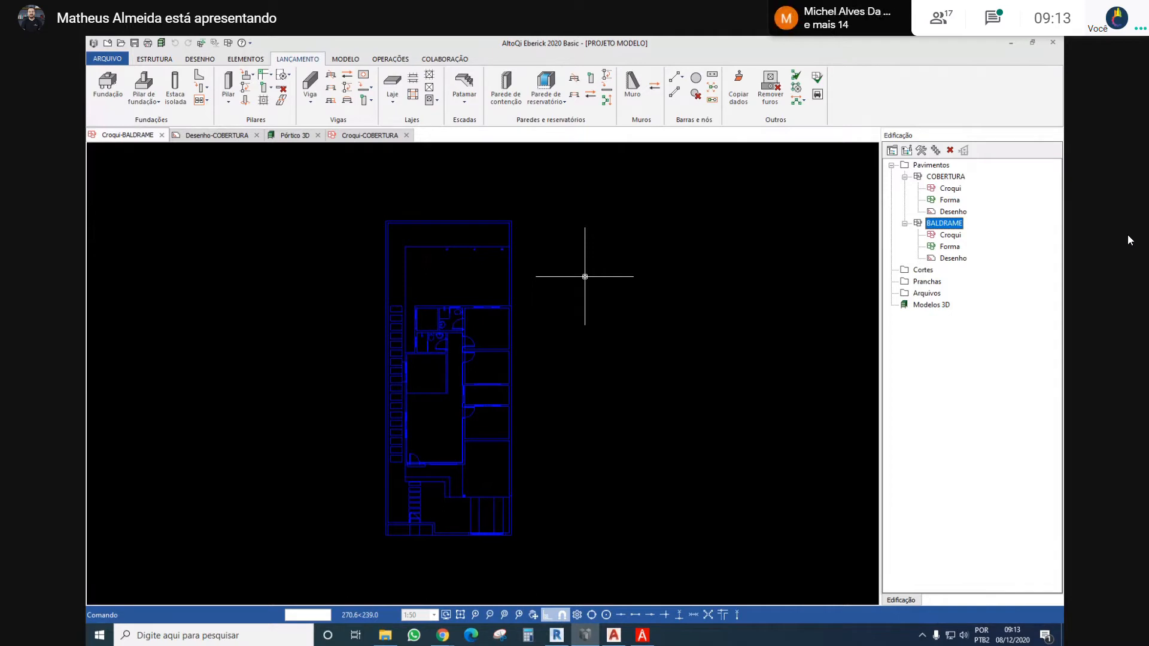
scroll(584, 276, "down", 2)
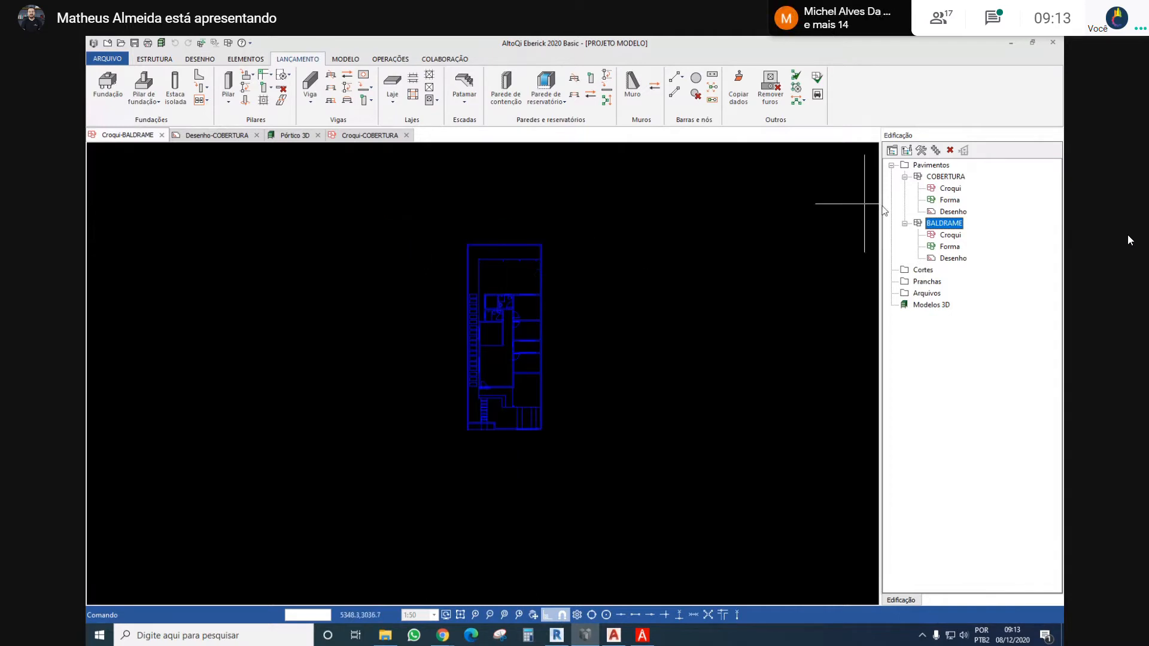
left_click(943, 177)
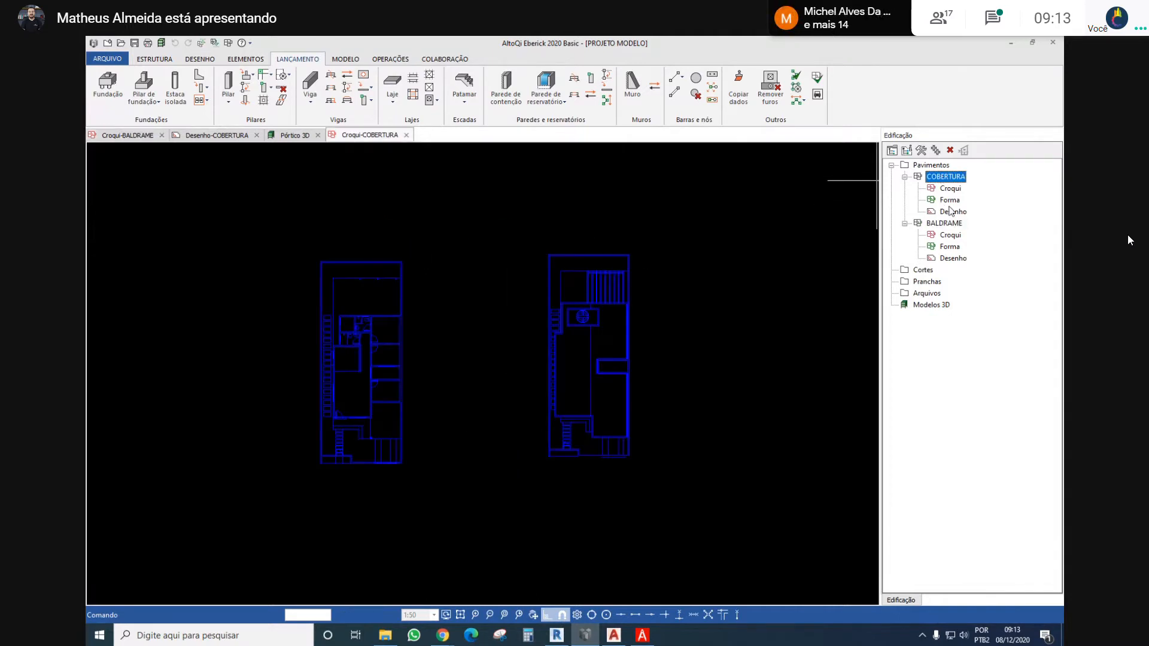
Delete the ground-floor plan from the COBERTURA drawing, keeping only the roof plan
double_click(950, 212)
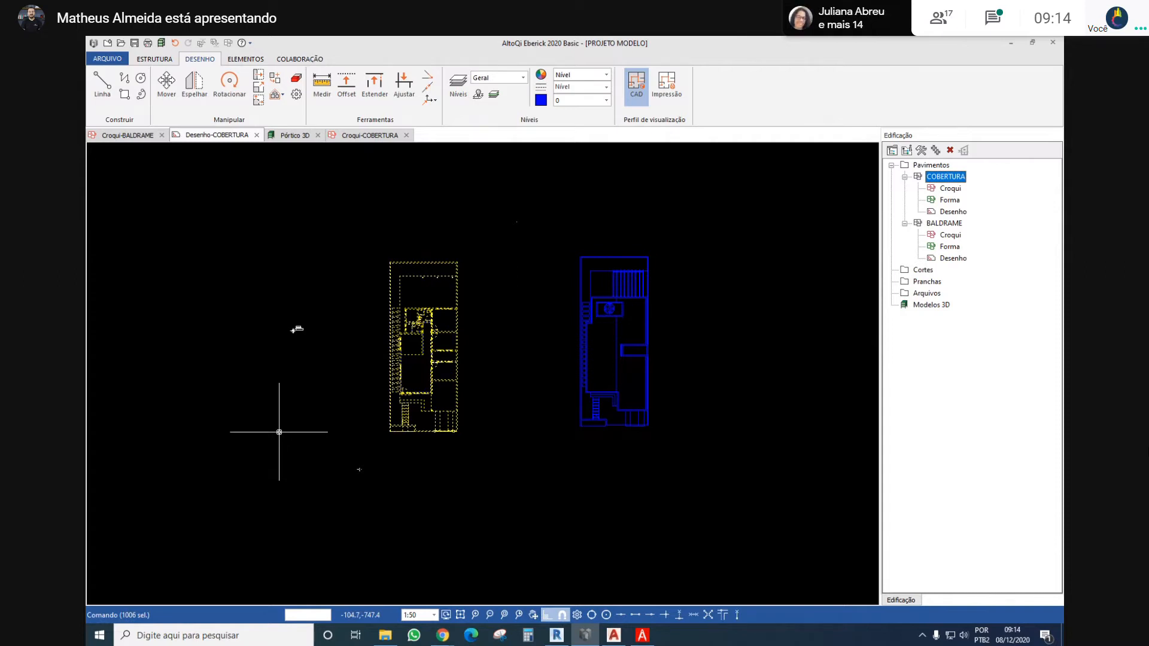
key("ctrl+d")
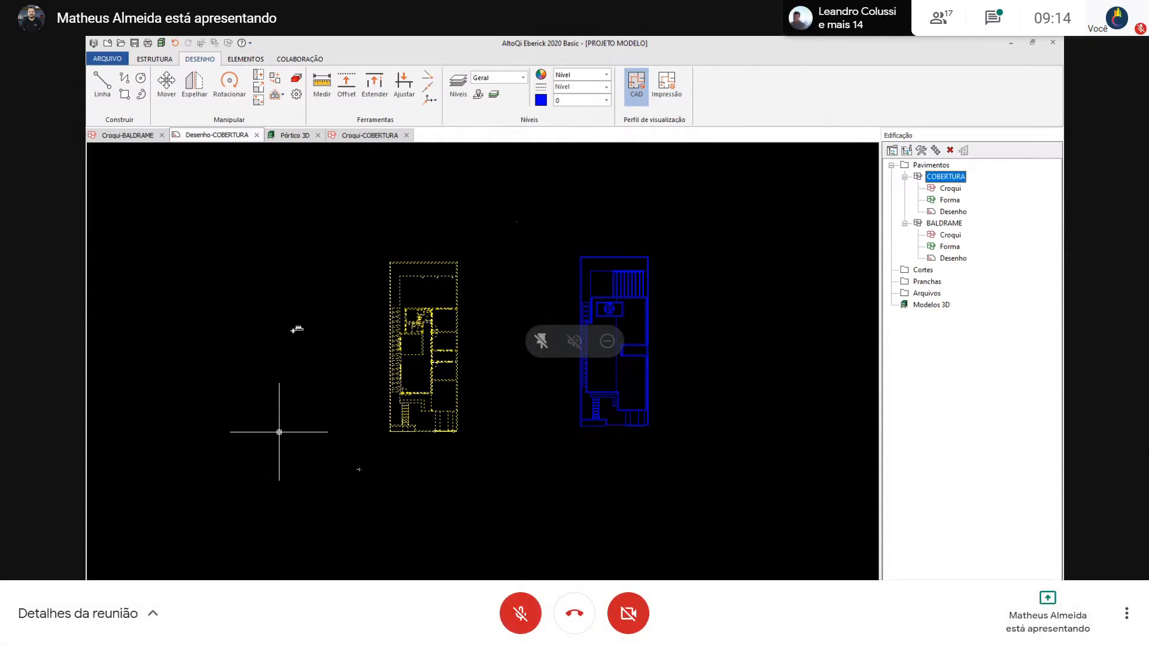
key("Delete")
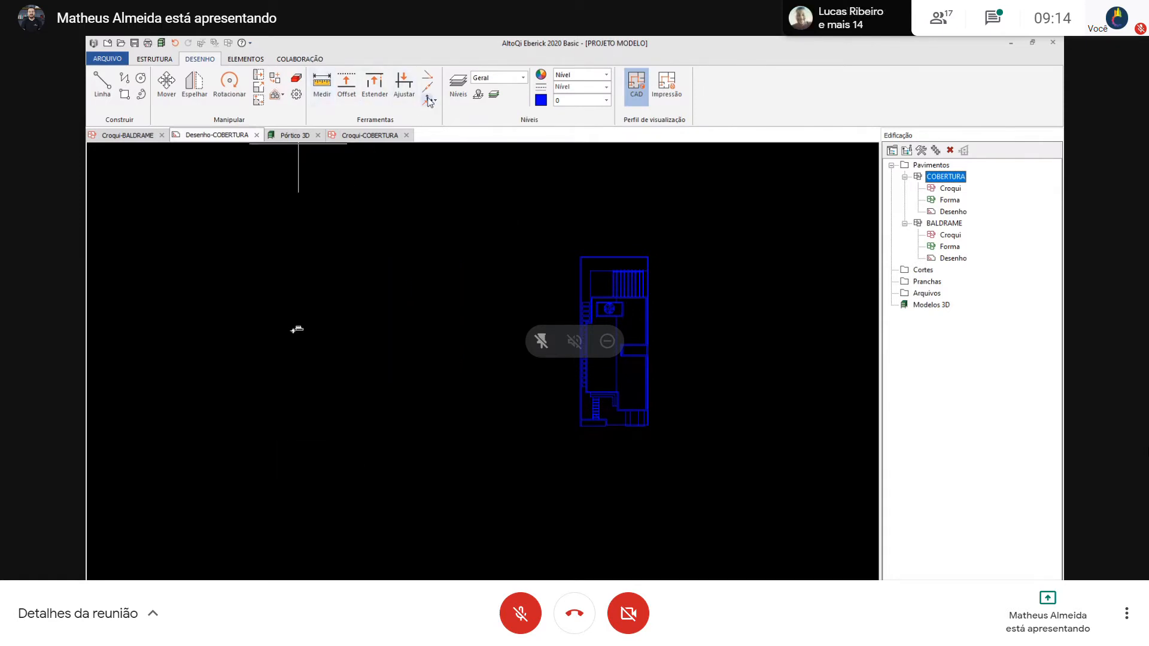
Reposition the COBERTURA drawing's origin at the lower-left outer corner of the lot boundary in the roof plan
scroll(580, 419, "up", 5)
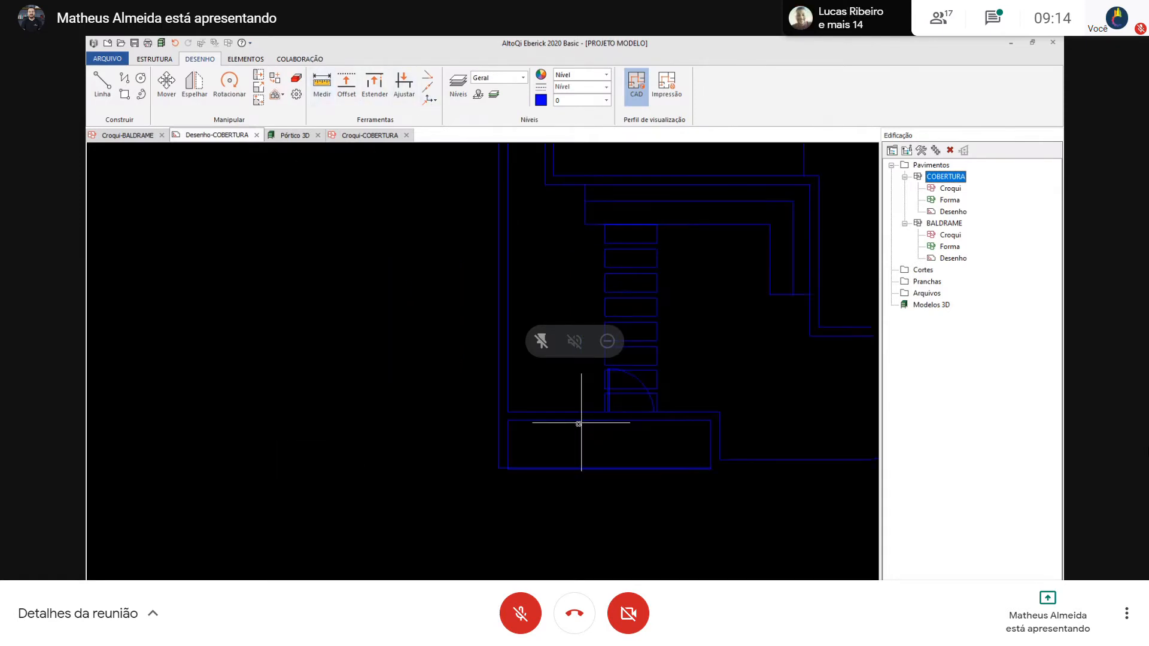
left_click(498, 467)
scroll(531, 339, "down", 5)
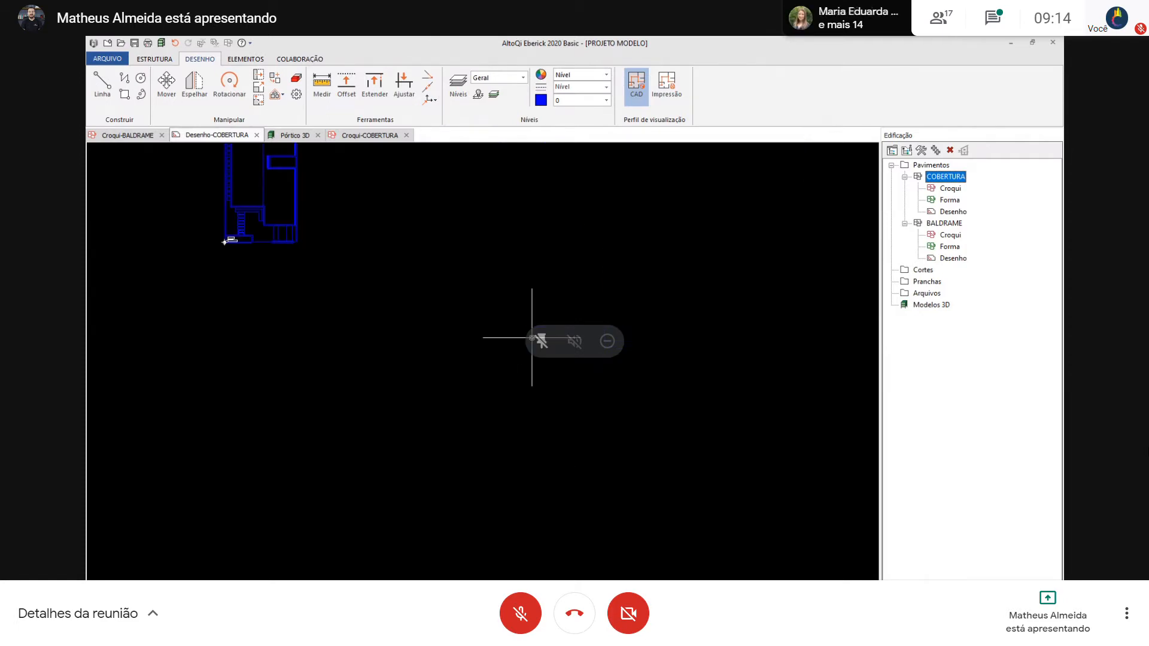
scroll(532, 339, "down", 3)
scroll(455, 245, "up", 4)
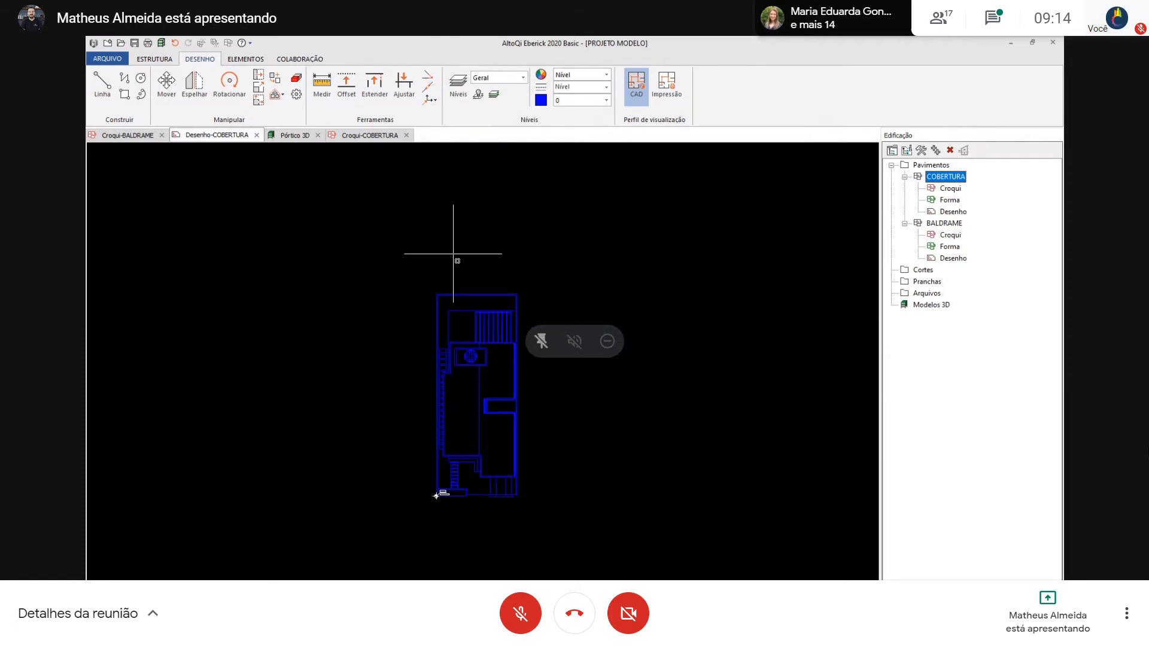
Convert the COBERTURA drawing to scale, using the lot wall's thickness near the origin as the reference with a distance of 15
left_click(257, 88)
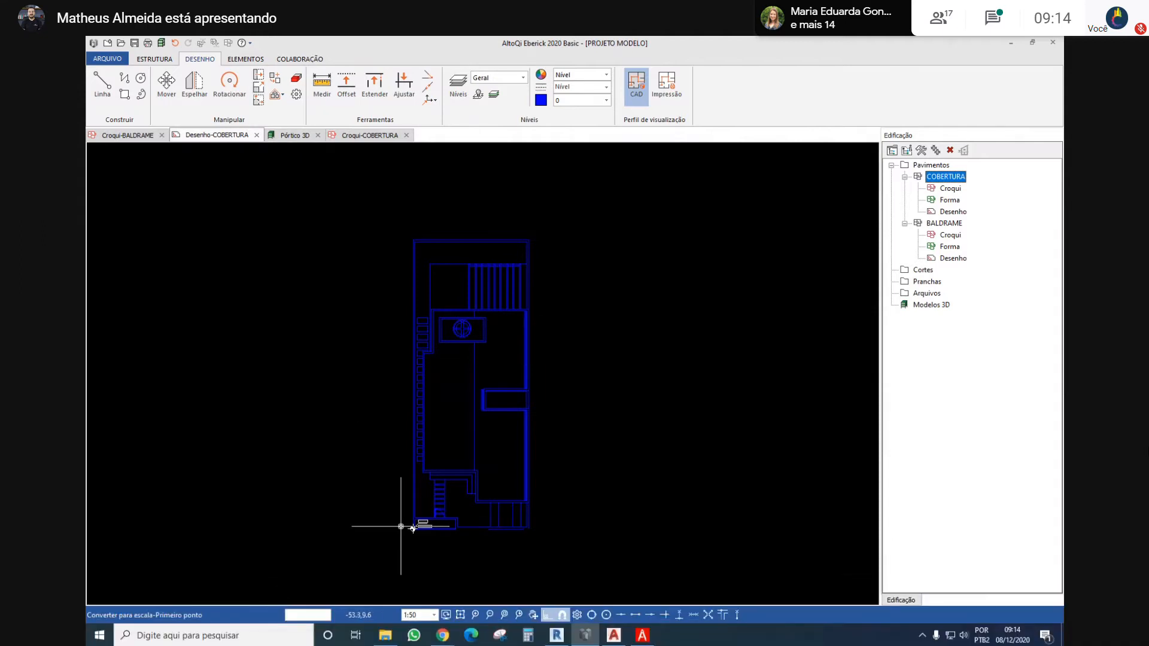
scroll(400, 526, "up", 5)
left_click(520, 449)
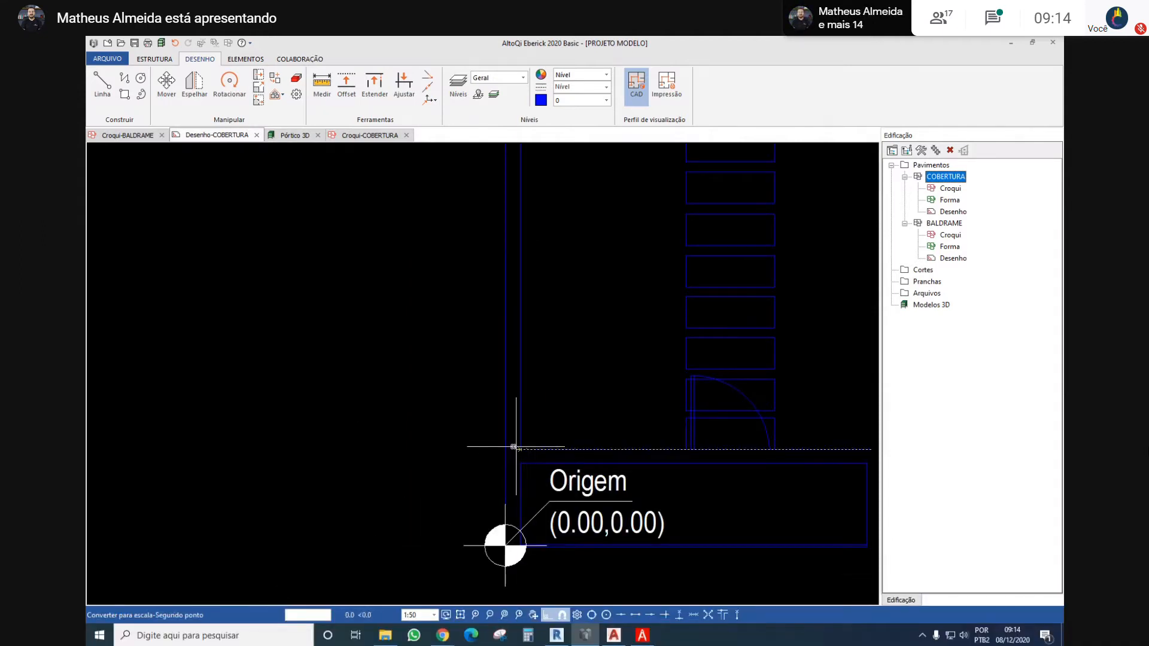
scroll(506, 449, "up", 3)
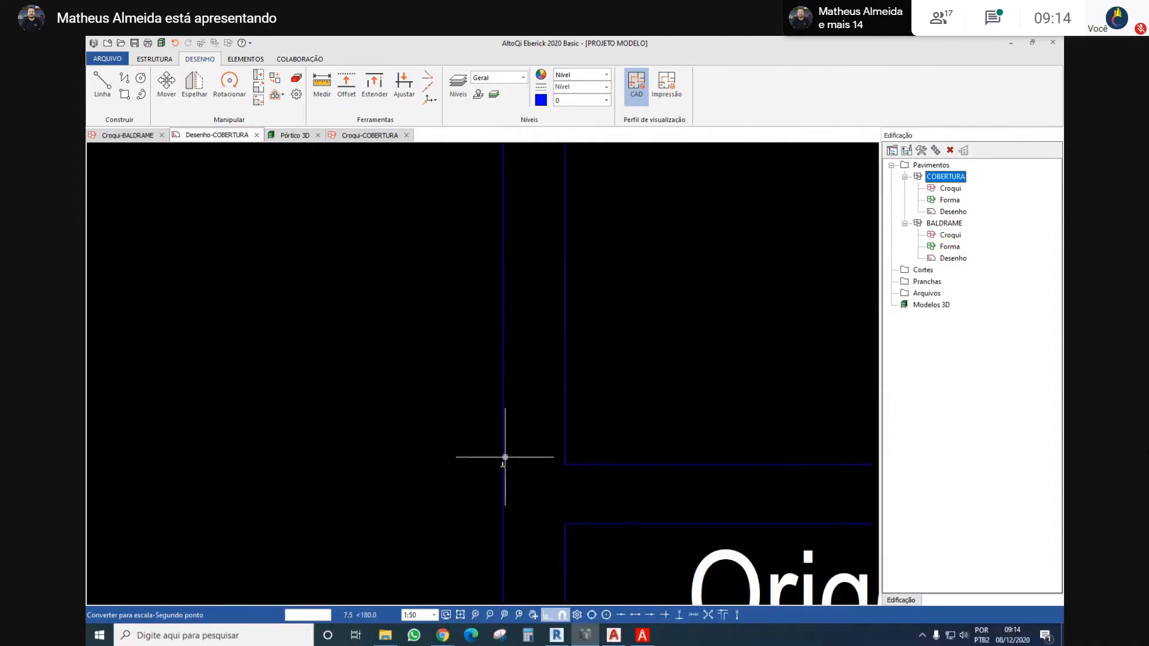
left_click(503, 463)
type("15")
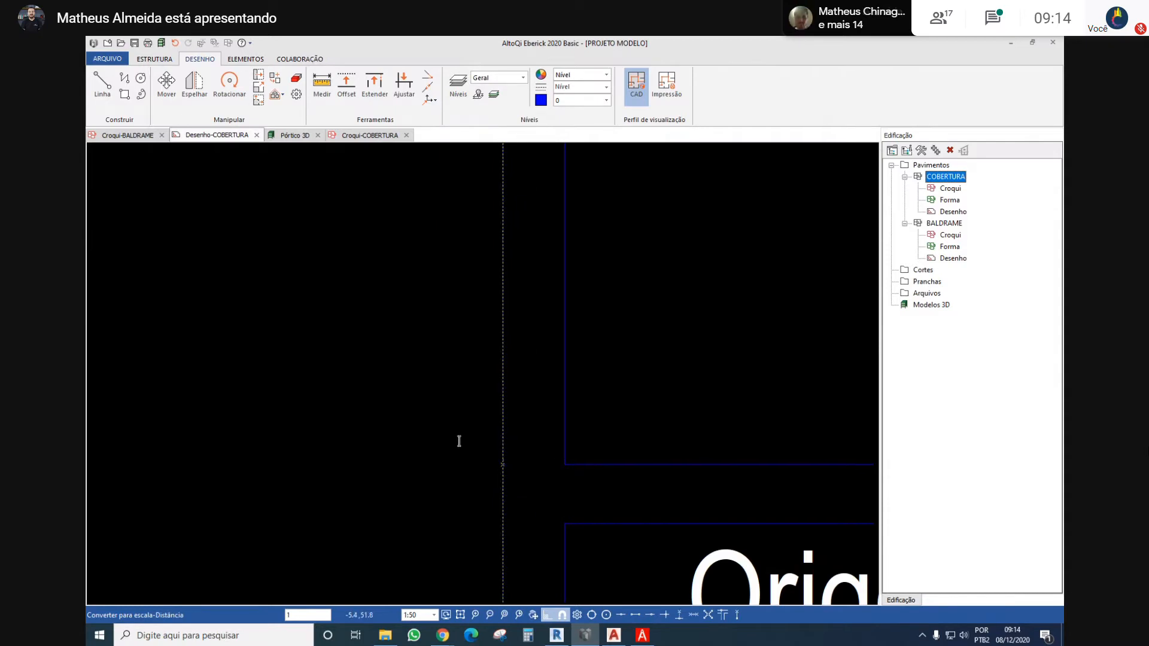
key("Return")
scroll(572, 312, "down", 5)
scroll(572, 313, "down", 5)
middle_click_drag(595, 233, 452, 334)
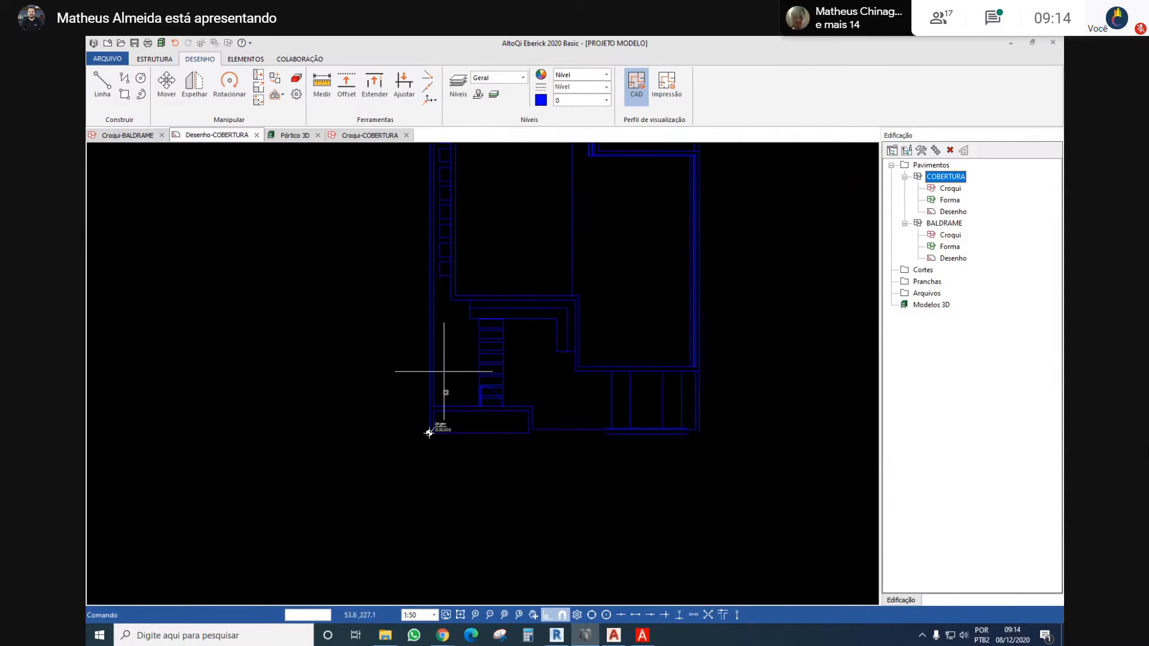
middle_click_drag(458, 283, 403, 322)
mouse_move(437, 259)
middle_mouse_down()
mouse_move(395, 267)
mouse_move(409, 287)
middle_mouse_up()
Measure the lot wall's thickness near the origin of the COBERTURA drawing to check the scale
scroll(332, 494, "up", 3)
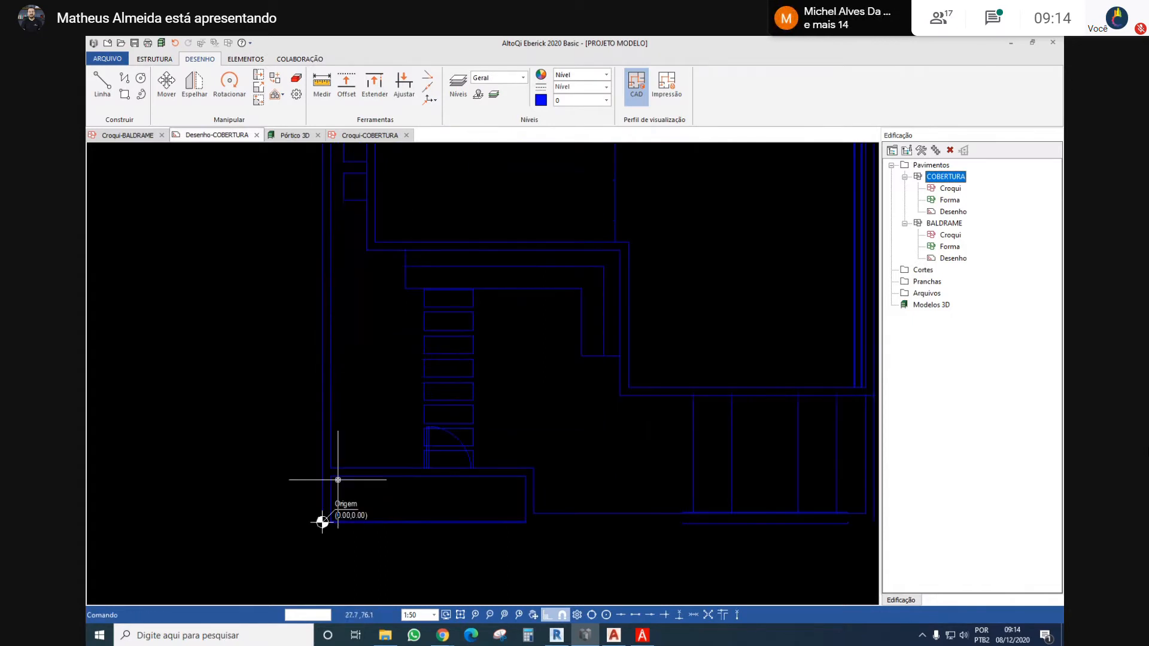
left_click(321, 84)
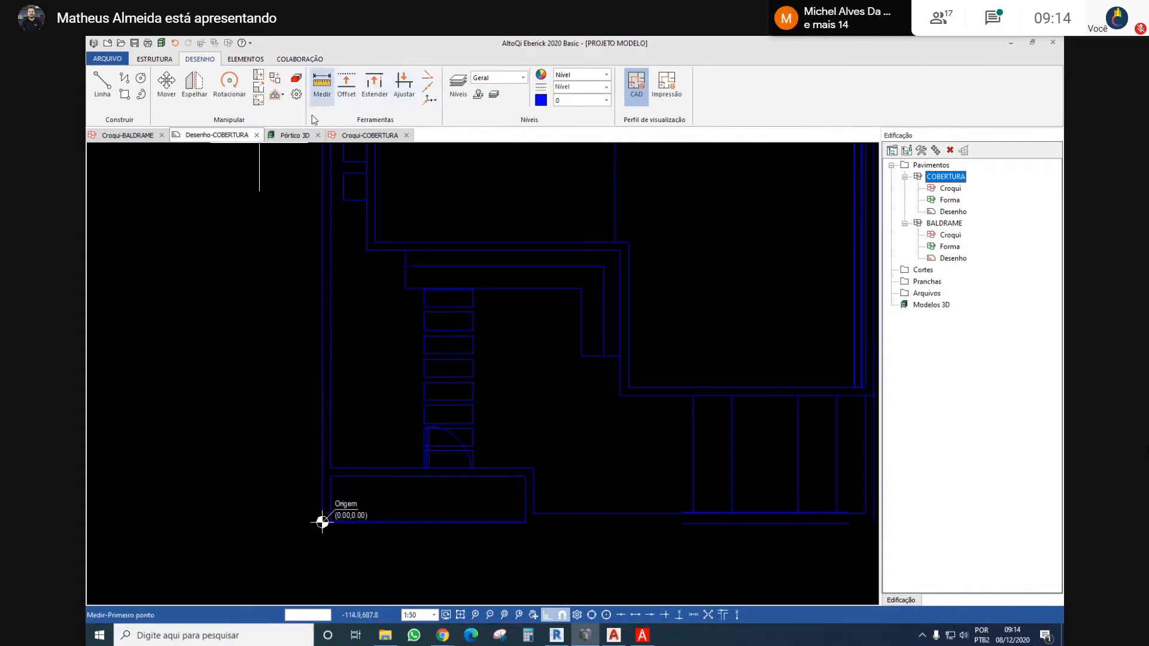
scroll(335, 515, "up", 3)
left_click(384, 506)
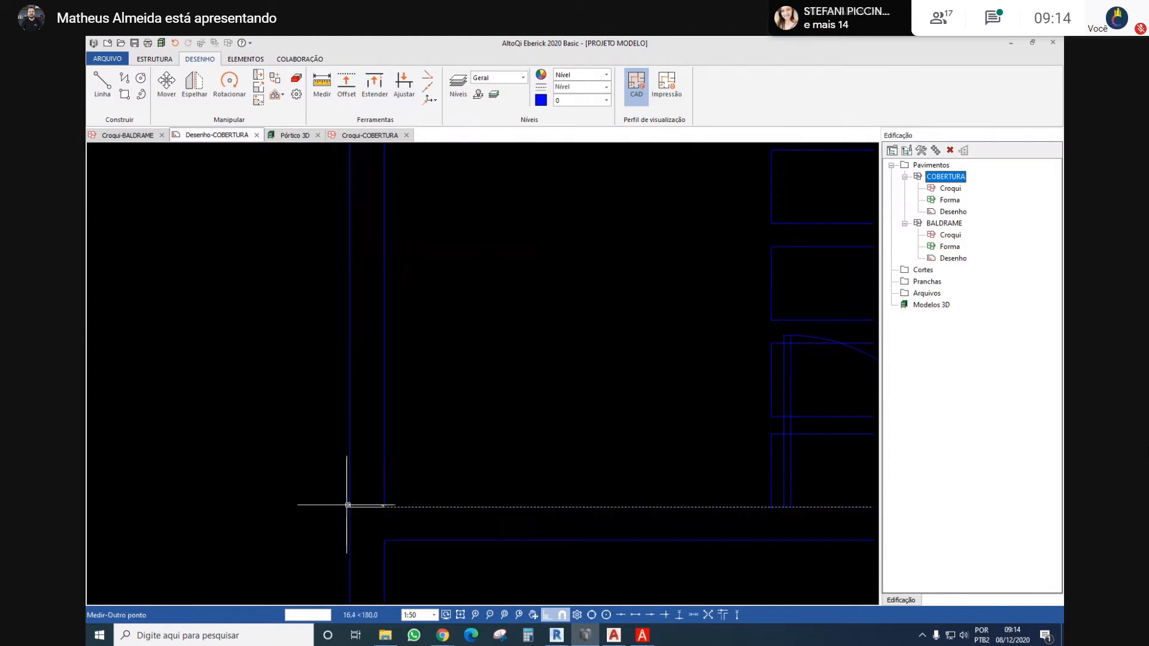
left_click(350, 506)
key("Escape")
scroll(334, 446, "down", 5)
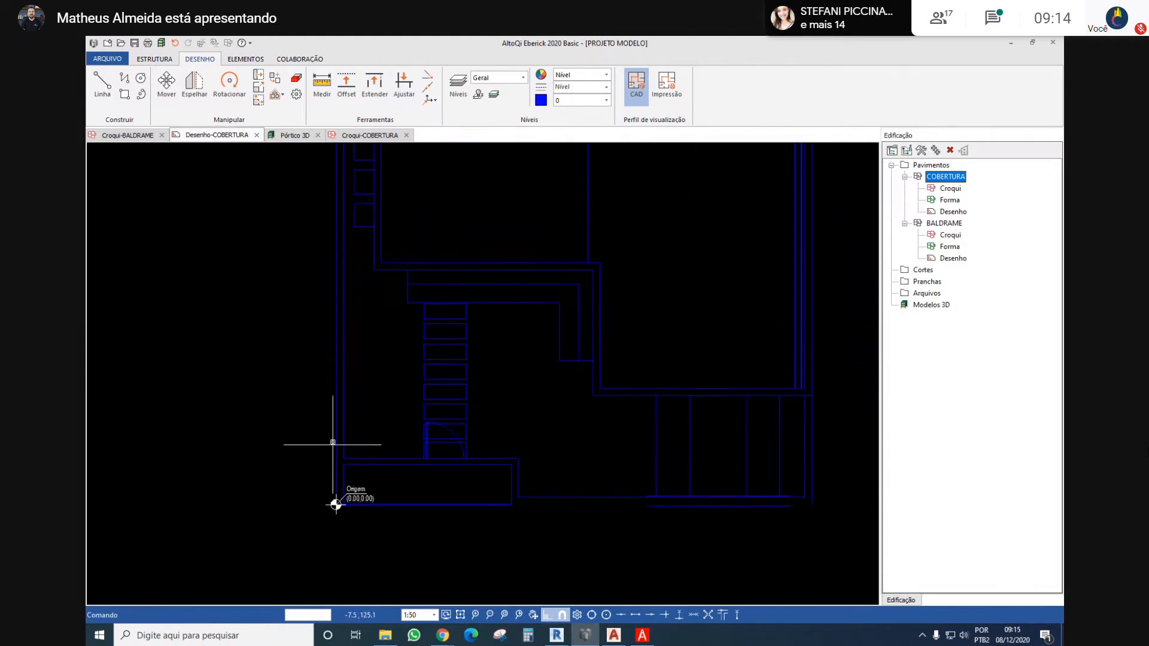
scroll(328, 394, "down", 4)
middle_click_drag(322, 294, 337, 303)
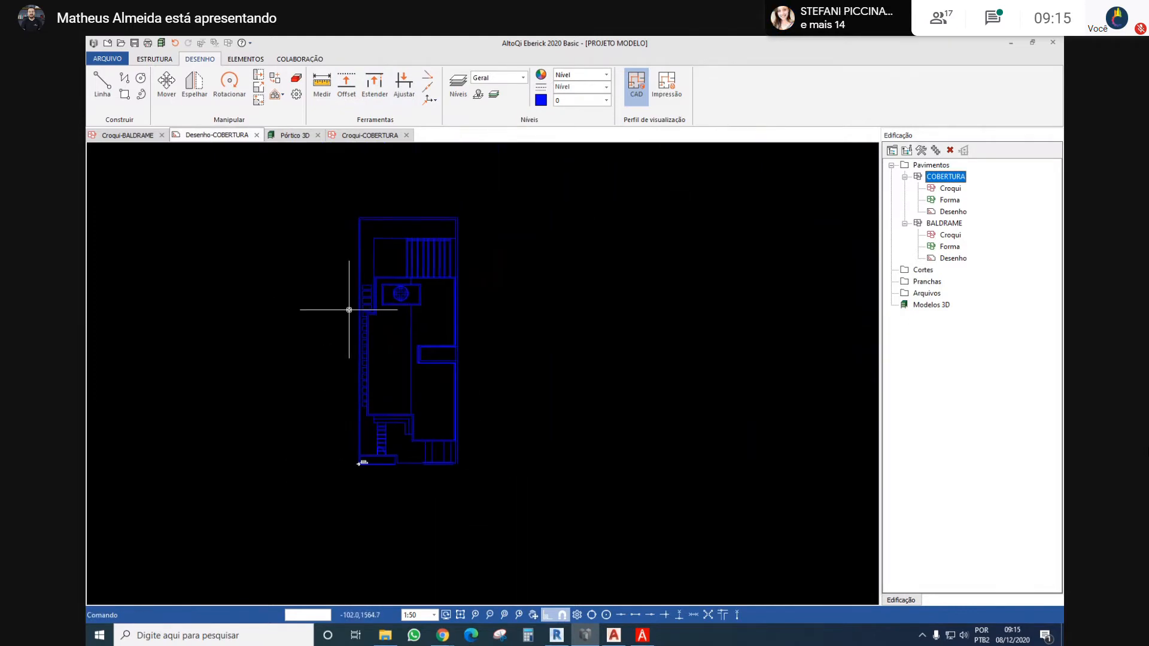
scroll(343, 462, "up", 2)
middle_click_drag(363, 363, 372, 412)
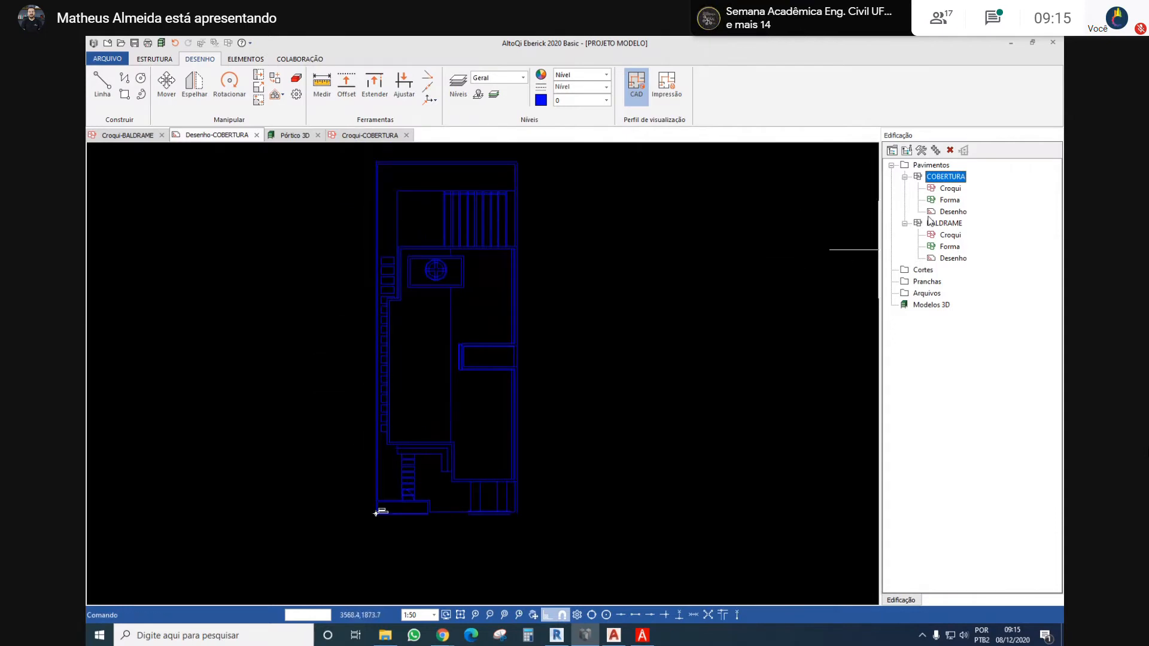
Open the COBERTURA sketch and view the whole roof plan
double_click(958, 191)
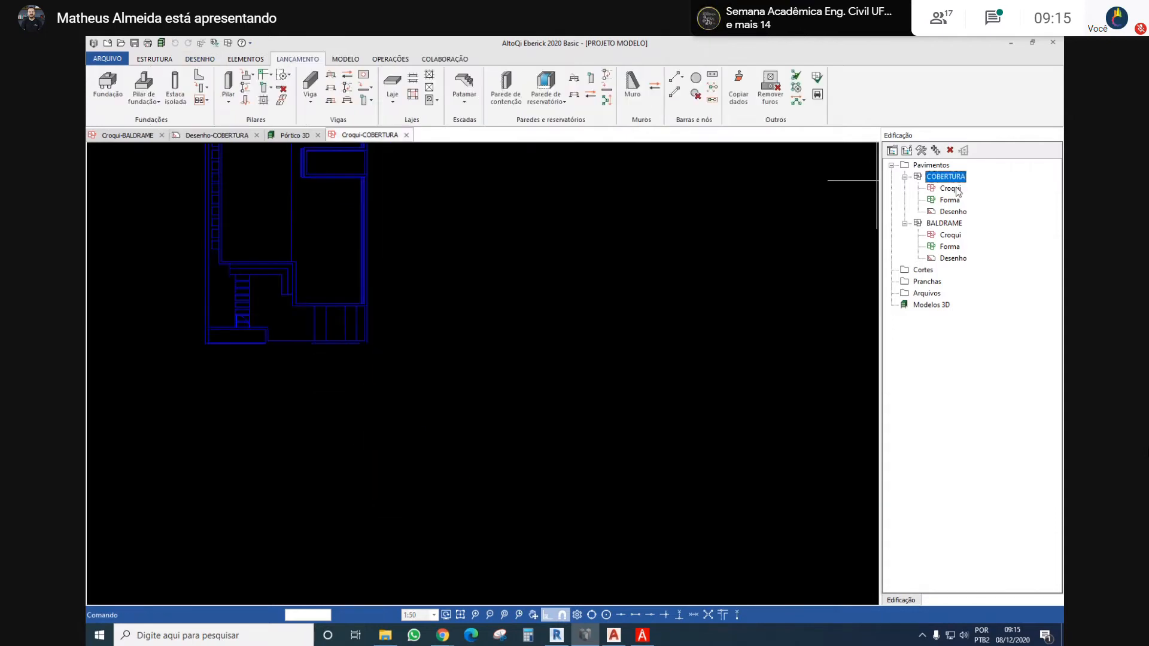
scroll(498, 300, "down", 3)
middle_click_drag(502, 290, 608, 426)
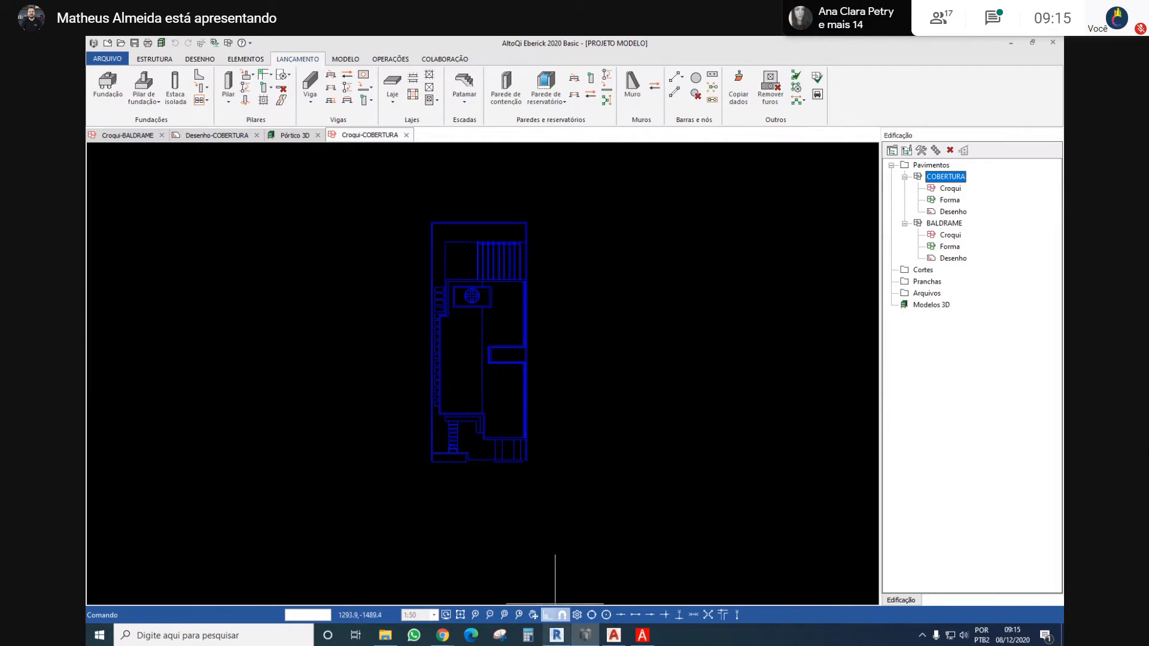
Switch to Revit and examine the architectural 3D model from the side and from the front
left_click(557, 635)
scroll(564, 367, "down", 3)
middle_click_drag(564, 368, 497, 417, "shift")
scroll(553, 374, "up", 2)
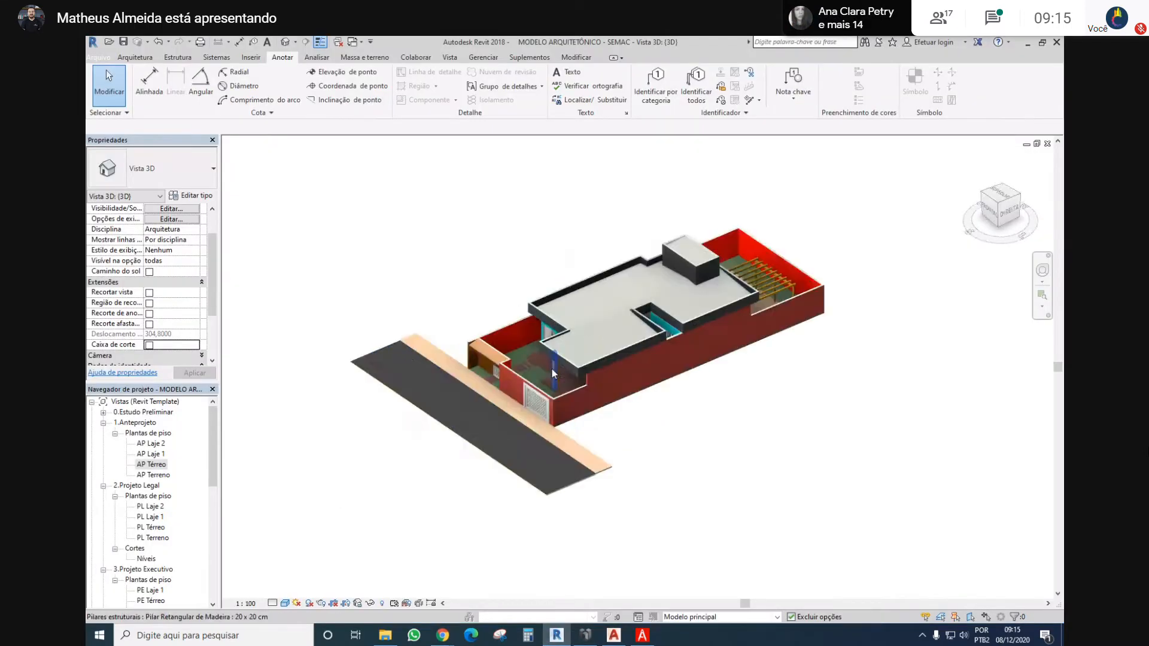
middle_click_drag(553, 374, 768, 371, "shift")
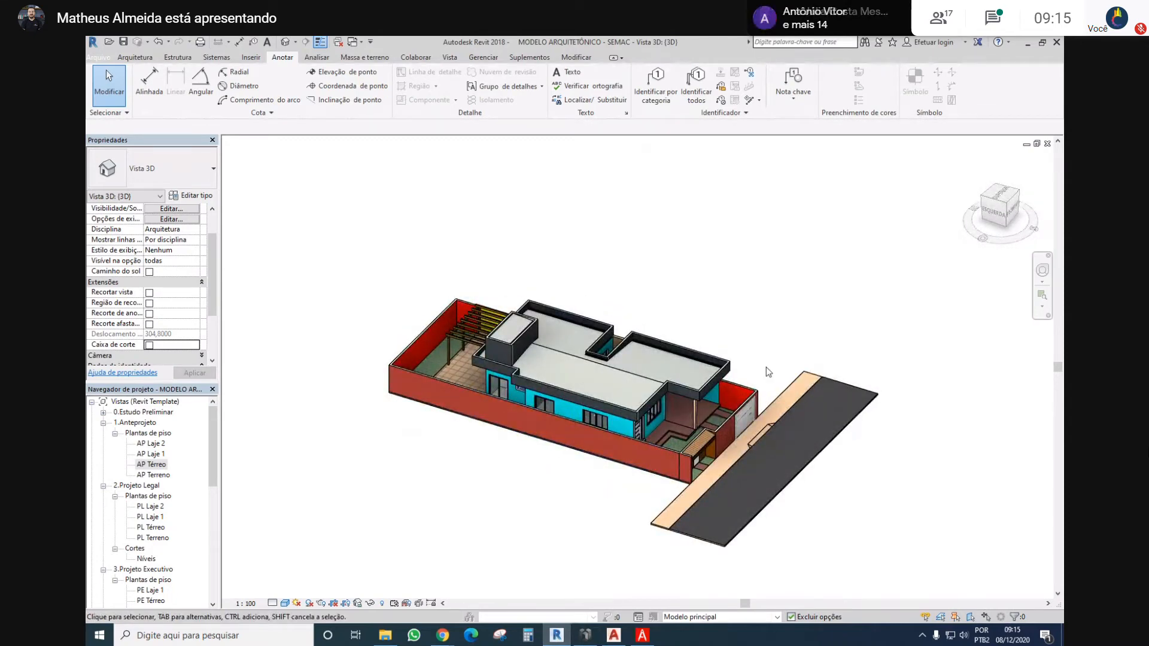
middle_click_drag(768, 371, 731, 236, "shift")
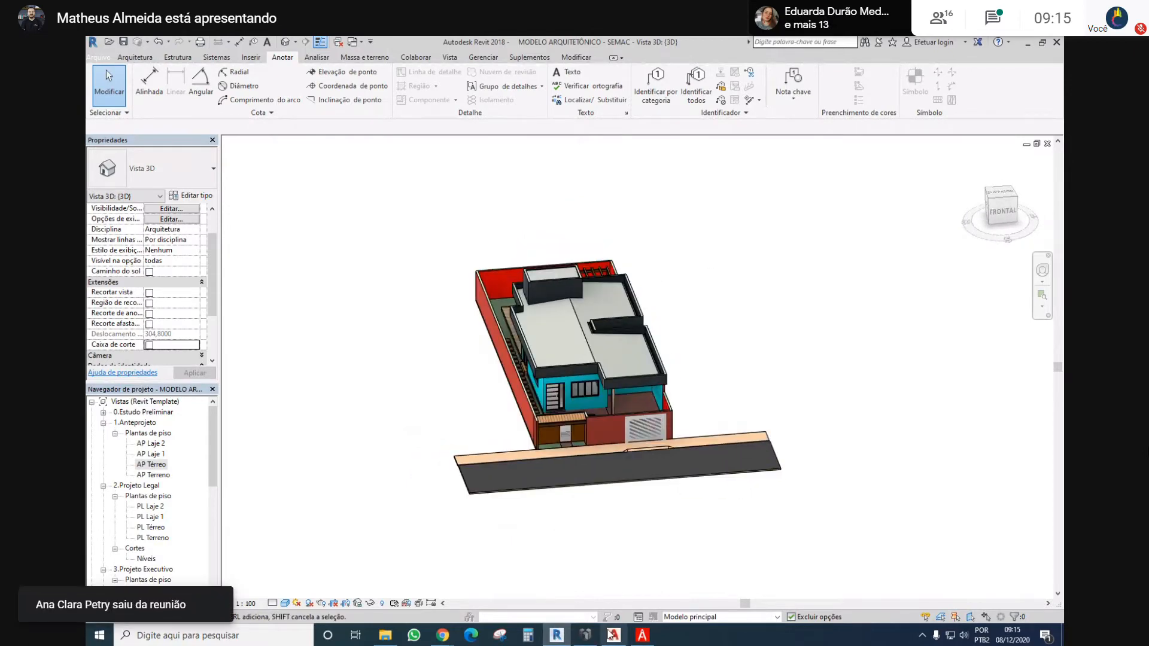
Return to Eberick and examine the roof plan in the COBERTURA sketch
mouse_move(585, 635)
left_click(584, 583)
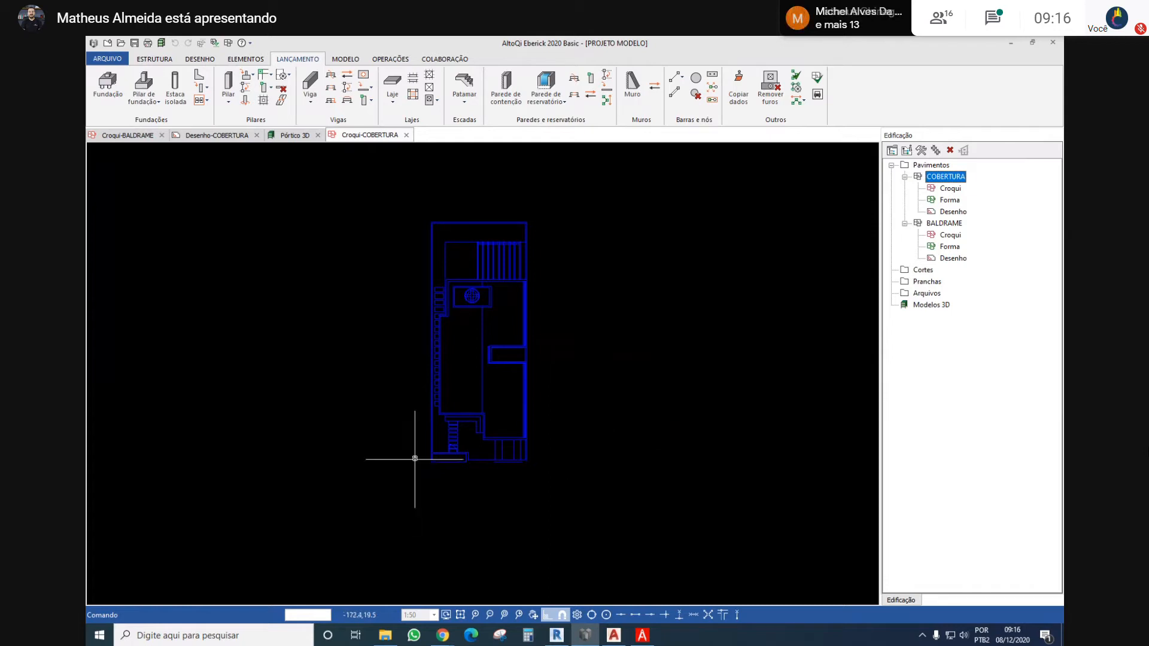
scroll(433, 443, "up", 4)
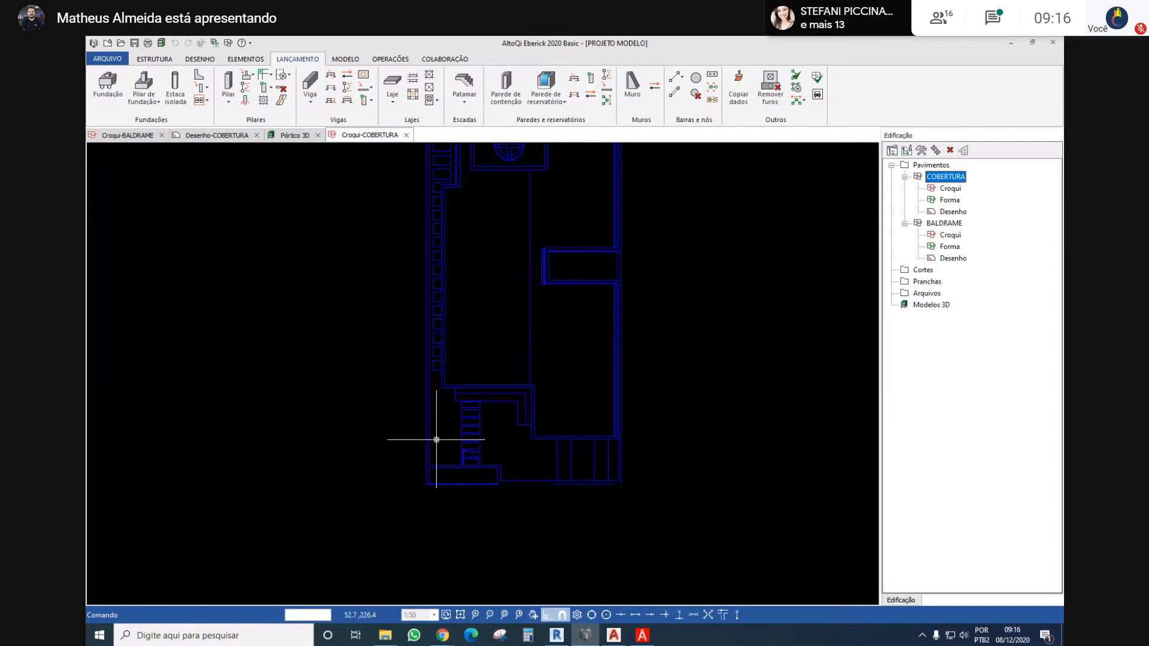
scroll(377, 344, "down", 4)
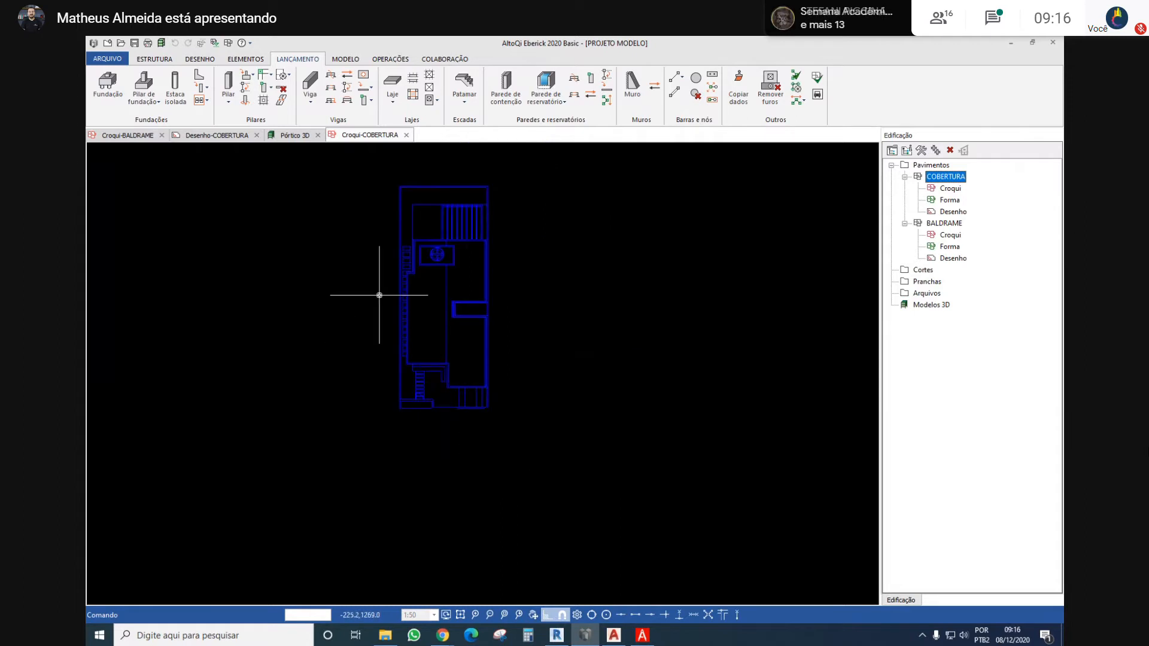
middle_click_drag(380, 295, 403, 359)
scroll(421, 468, "up", 2)
scroll(422, 468, "up", 2)
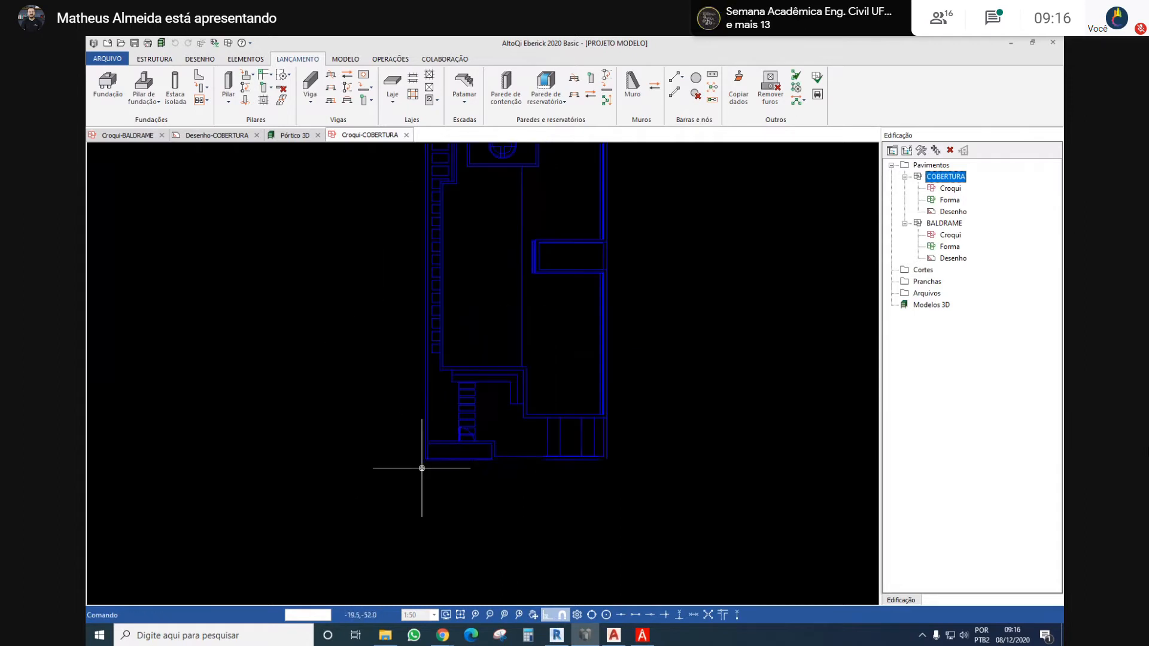
middle_click_drag(486, 301, 448, 339)
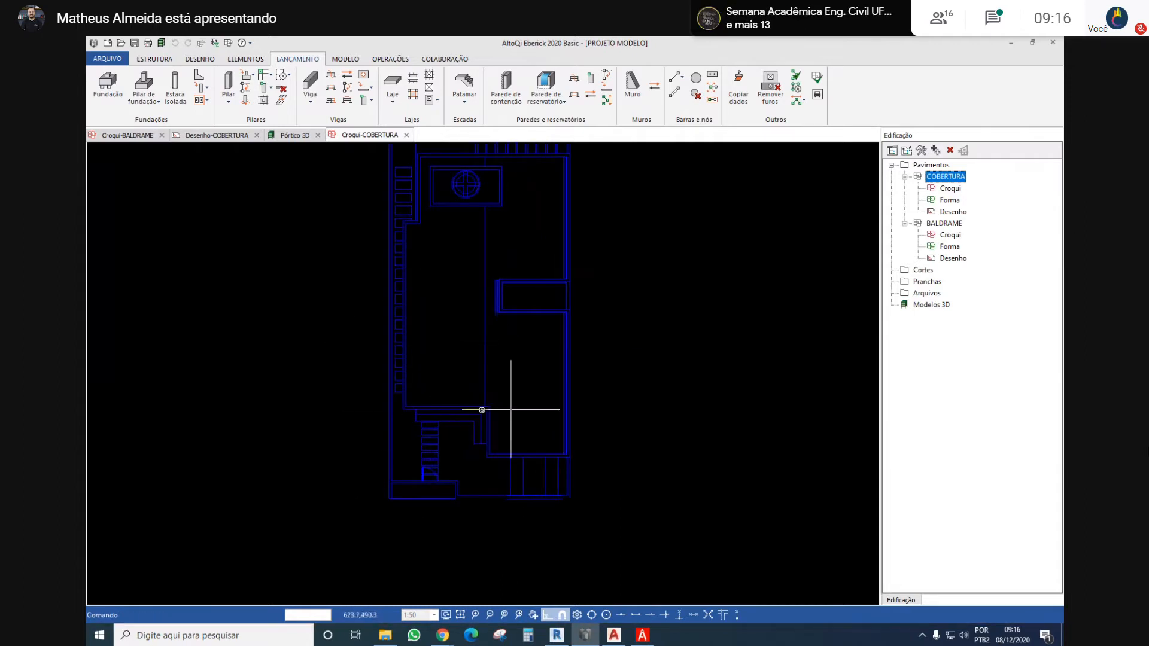
scroll(361, 449, "up", 2)
scroll(463, 376, "down", 1)
middle_click_drag(458, 337, 446, 382)
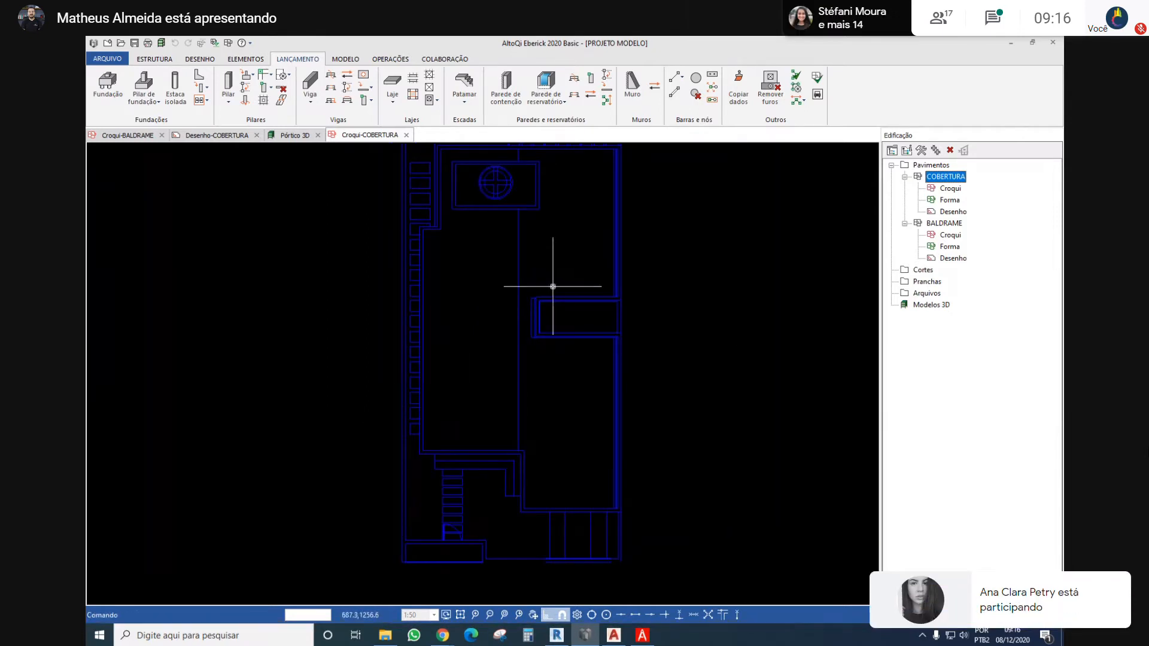
middle_click_drag(547, 288, 517, 321)
middle_click_drag(469, 357, 479, 329)
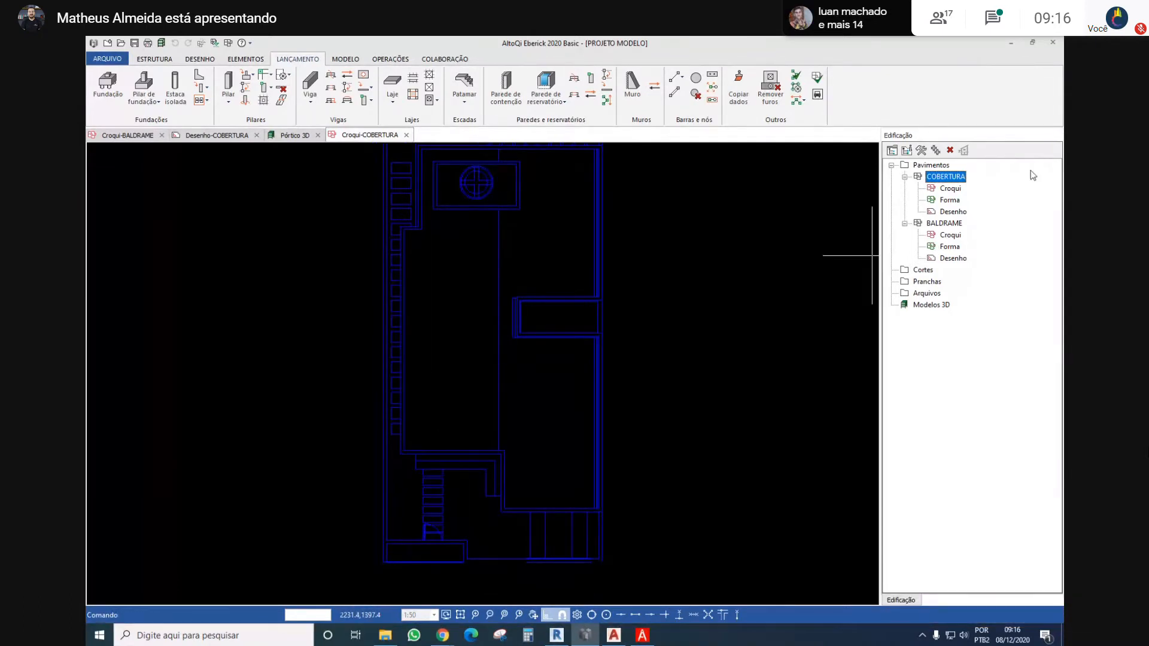
Compare the ground-floor plan in the BALDRAME sketch with the roof plan in the COBERTURA sketch
double_click(944, 233)
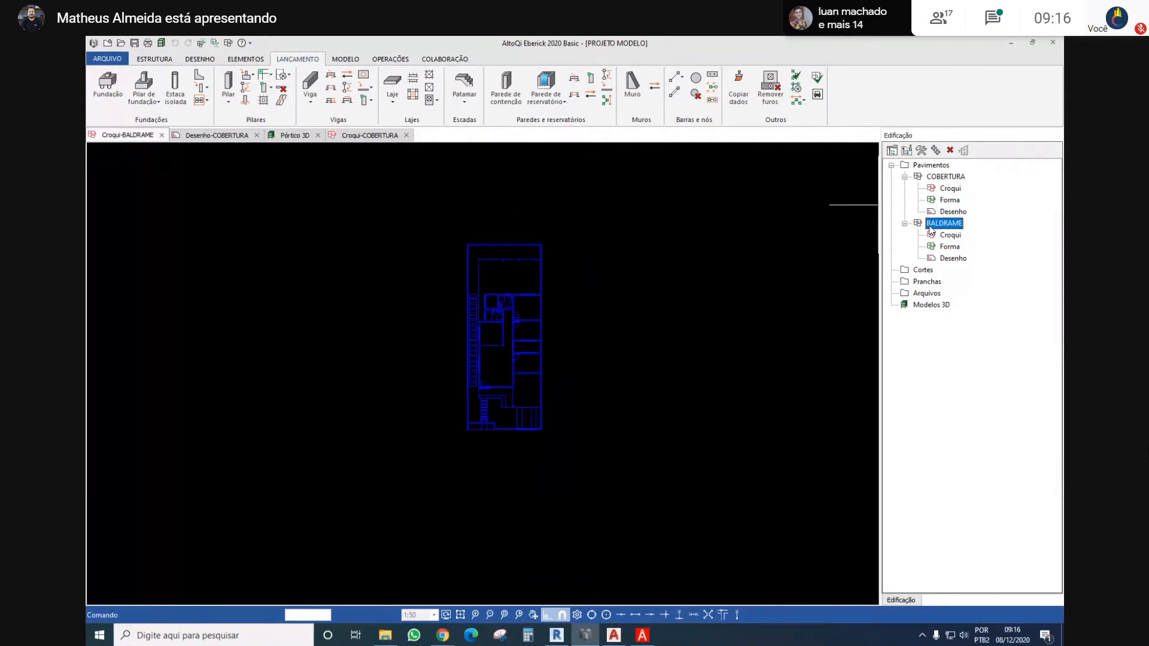
scroll(513, 377, "up", 2)
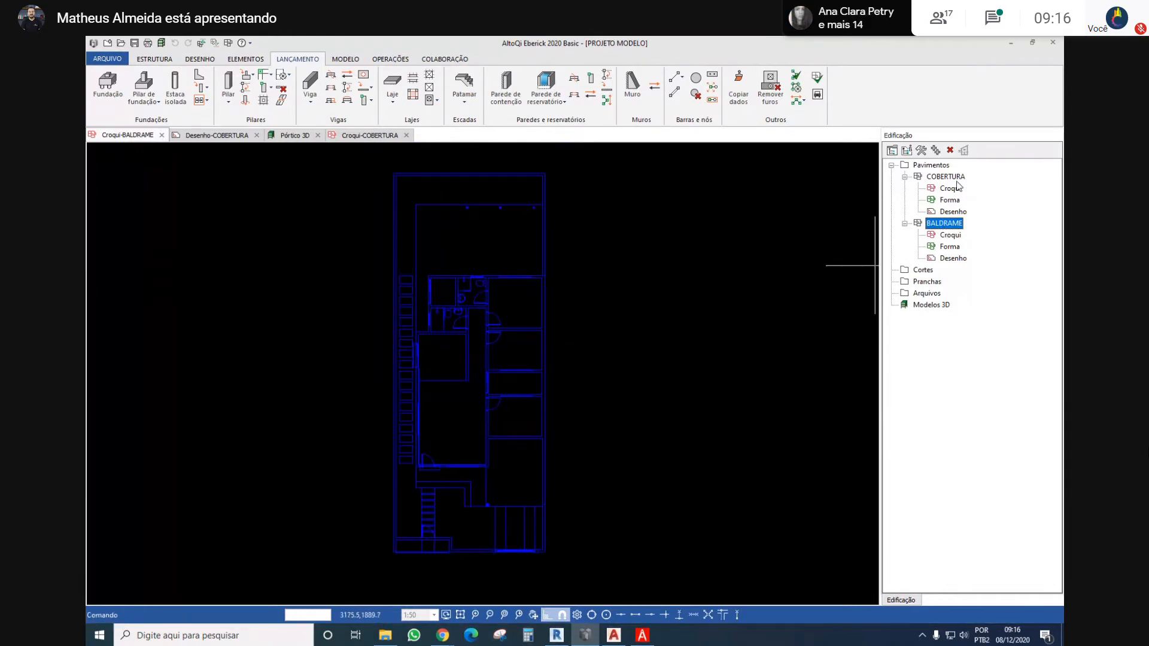
double_click(950, 188)
double_click(934, 236)
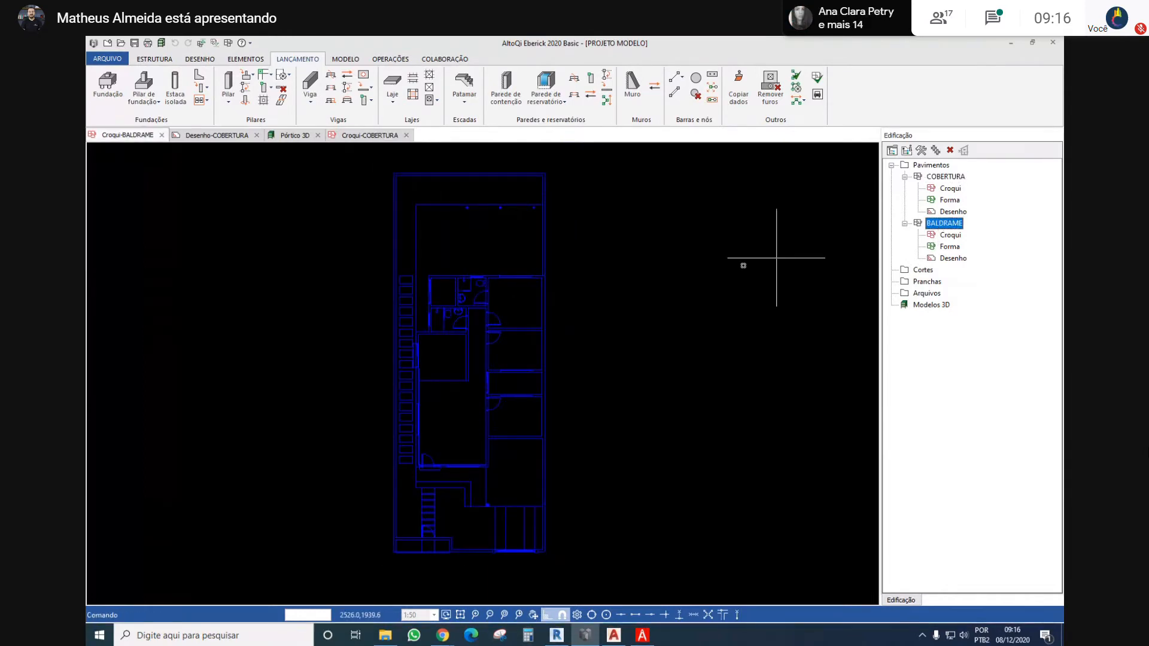
left_click(960, 178)
double_click(960, 179)
middle_click_drag(577, 263, 570, 284)
double_click(949, 234)
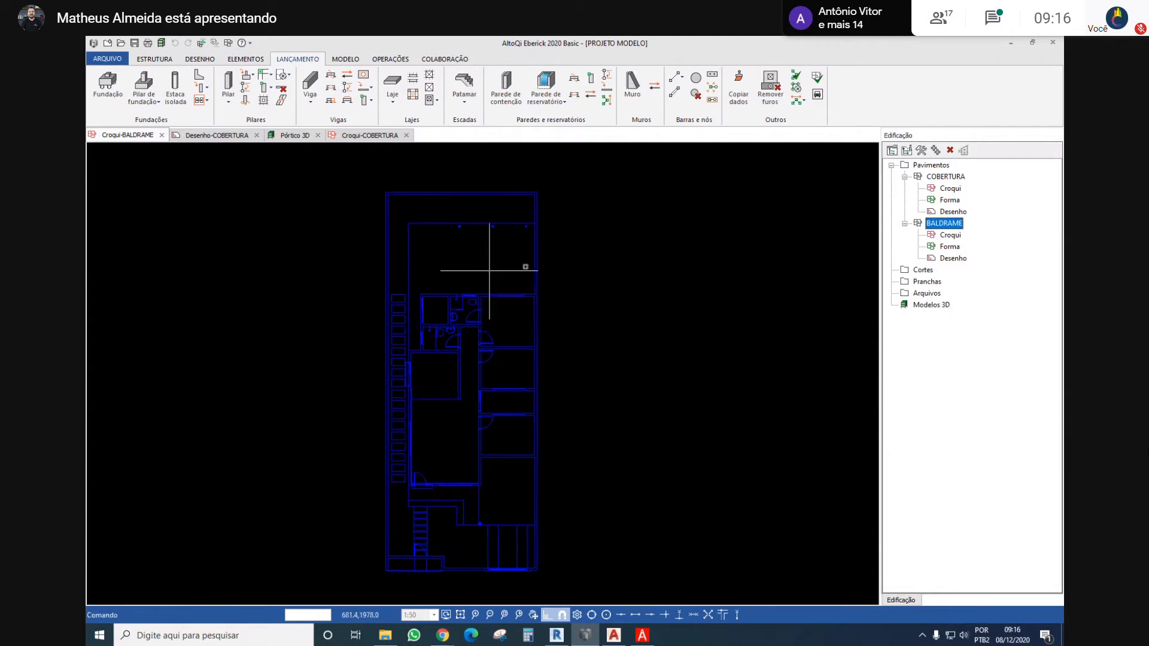
double_click(945, 177)
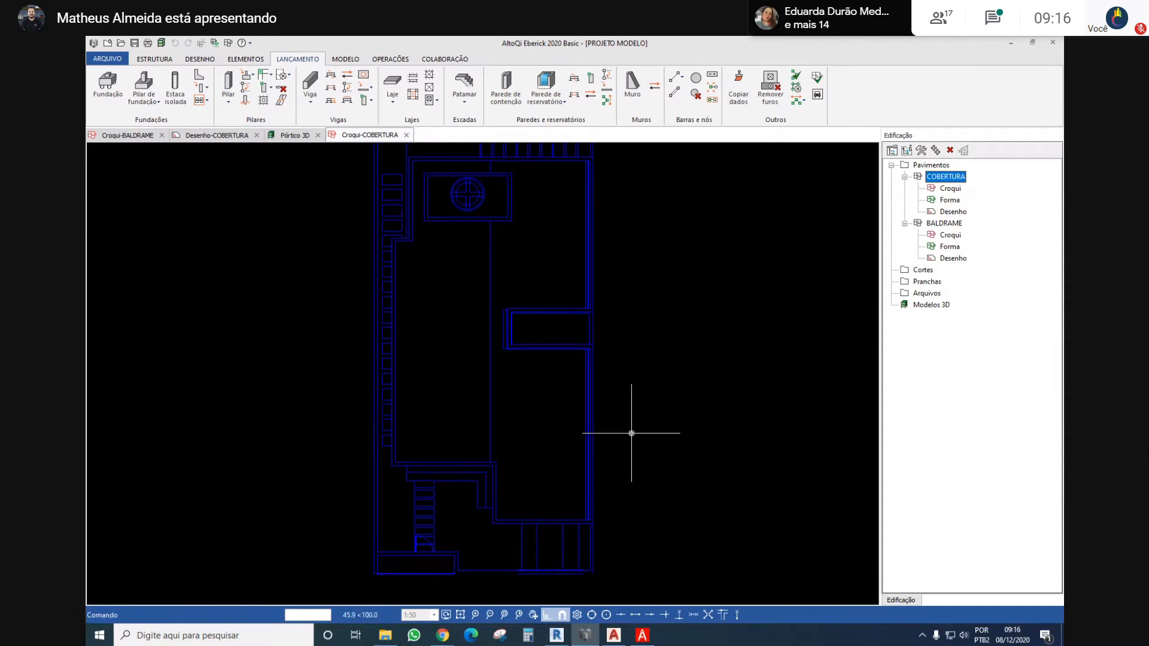
left_click(945, 223)
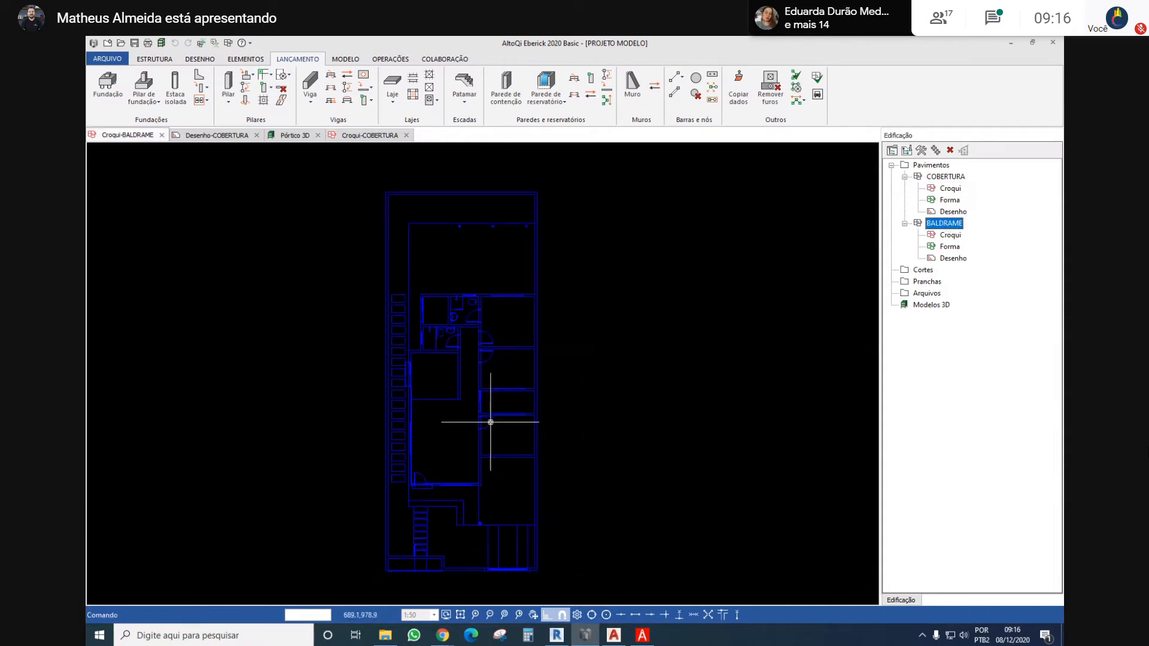
scroll(448, 410, "up", 2)
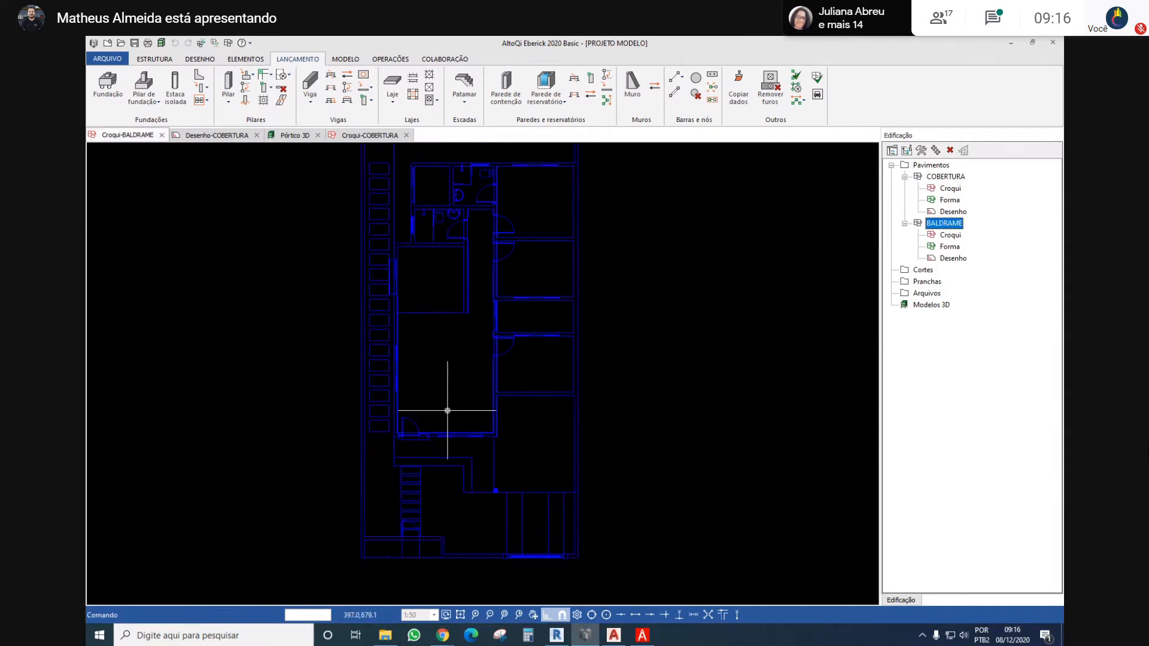
middle_click_drag(447, 411, 455, 385)
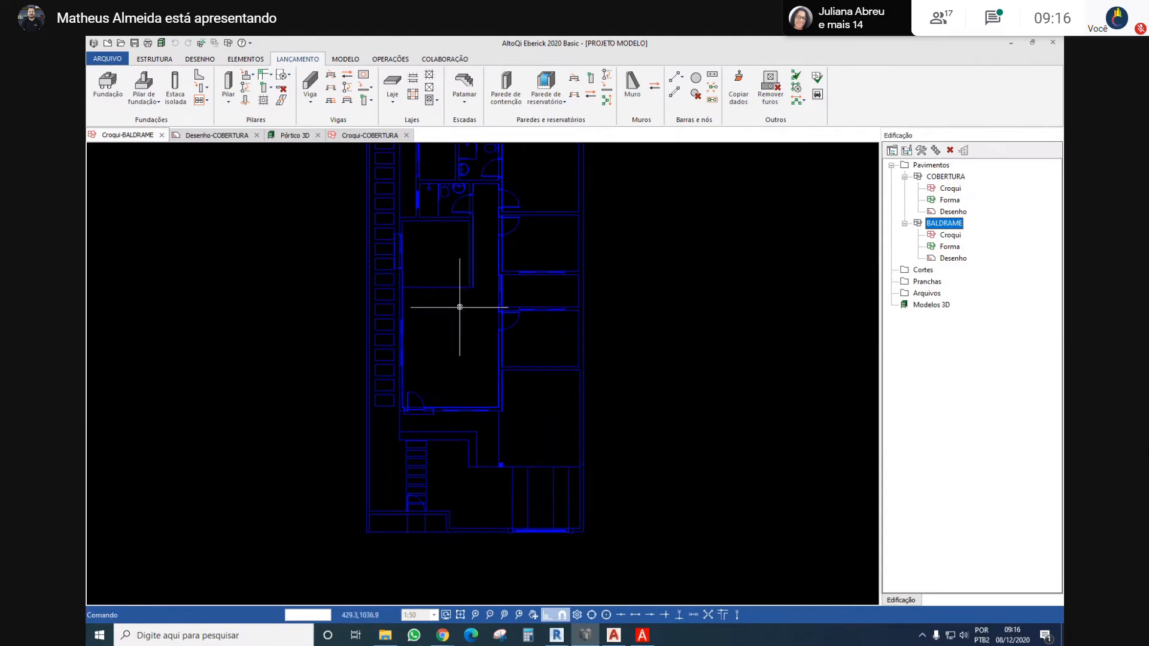
middle_click_drag(459, 307, 509, 339)
left_click(505, 336)
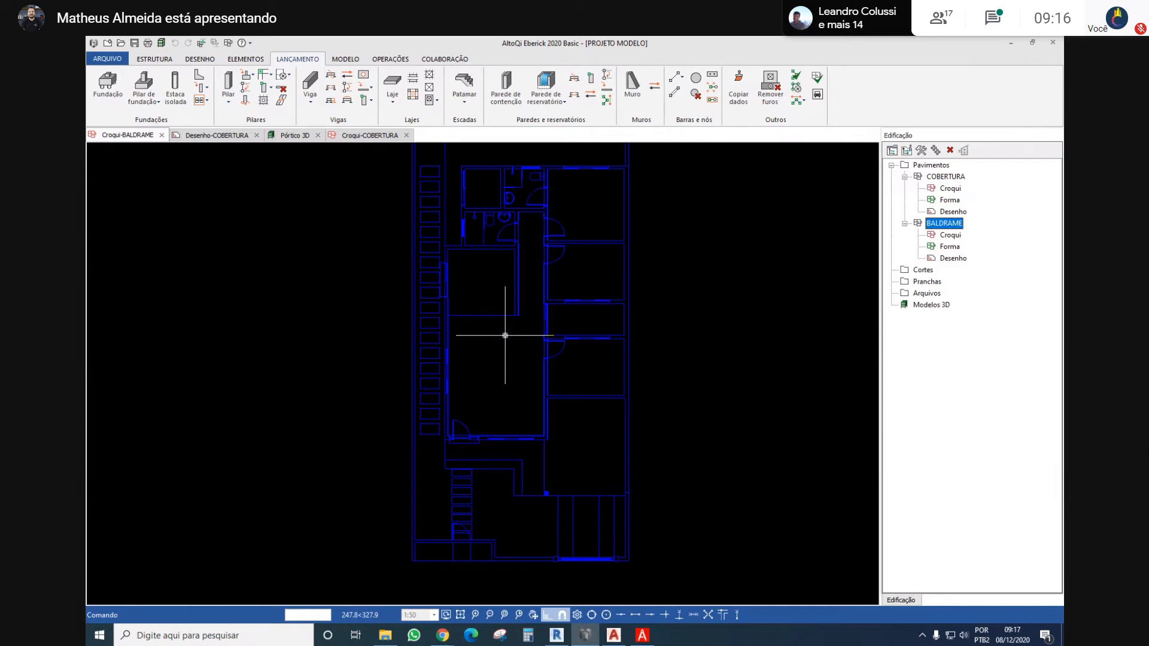
Open the project's Ações configuration and examine the permanent actions Peso próprio, Adicional and Solo, plus Retração
scroll(411, 275, "down", 2)
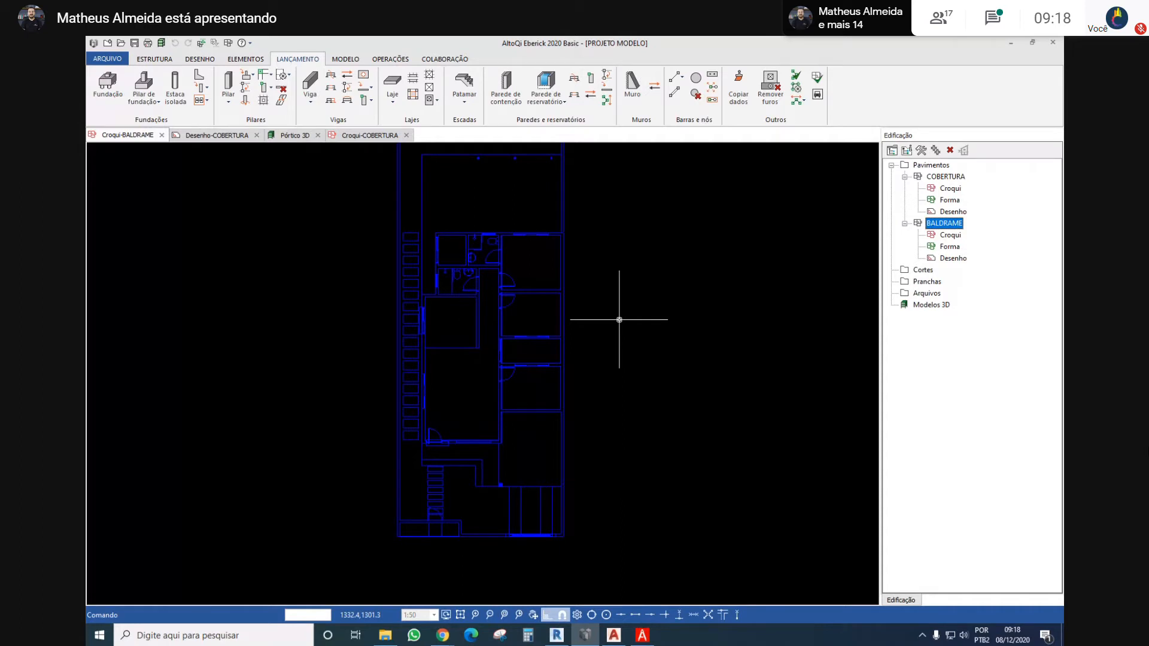
left_click(152, 61)
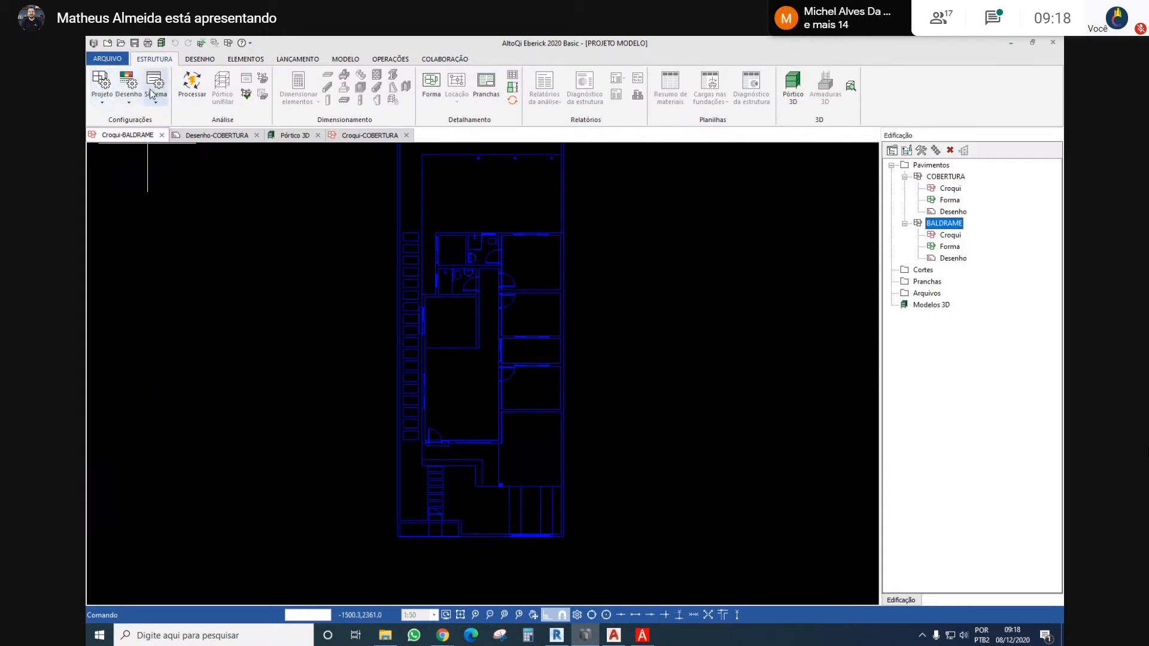
left_click(107, 90)
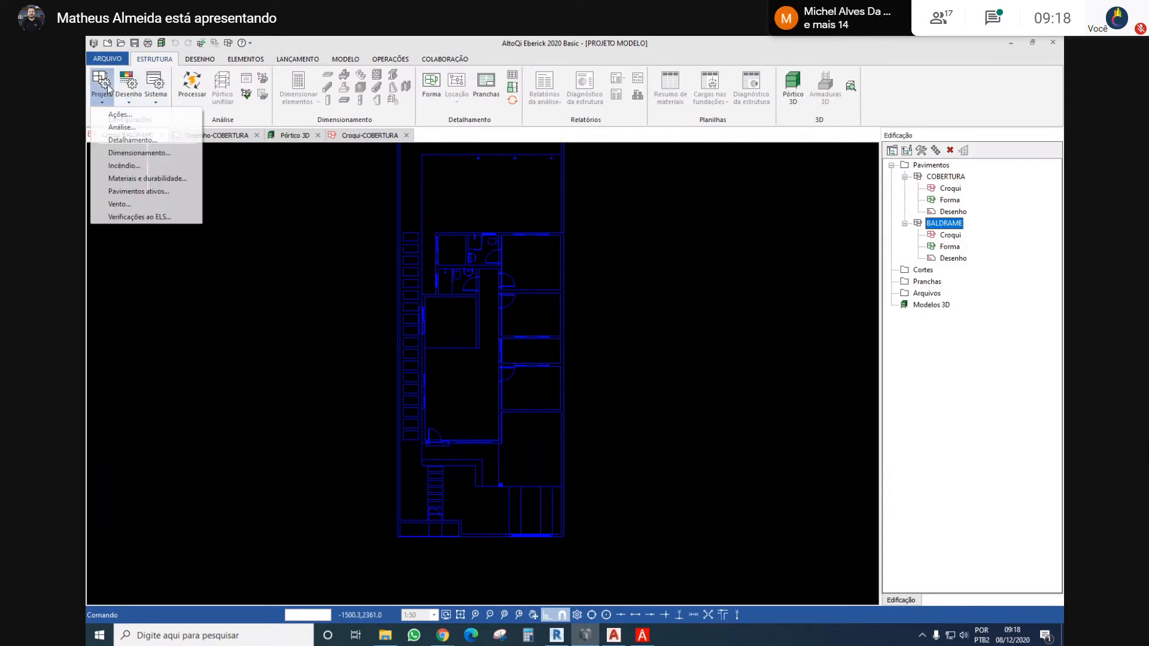
left_click(114, 114)
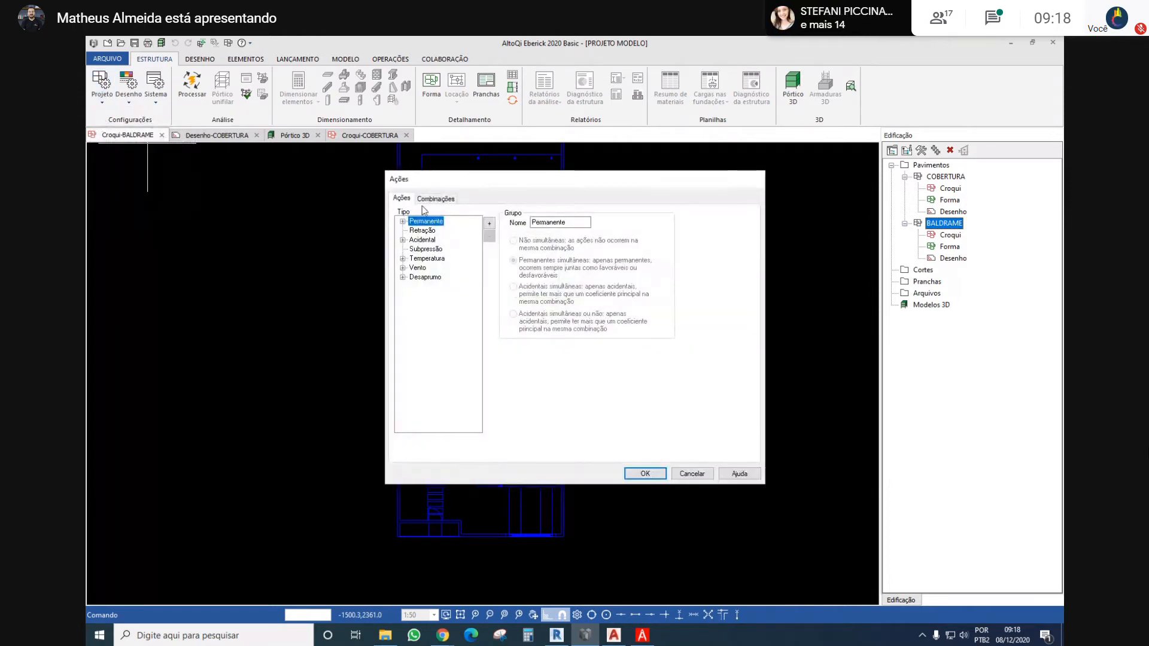
left_click(403, 222)
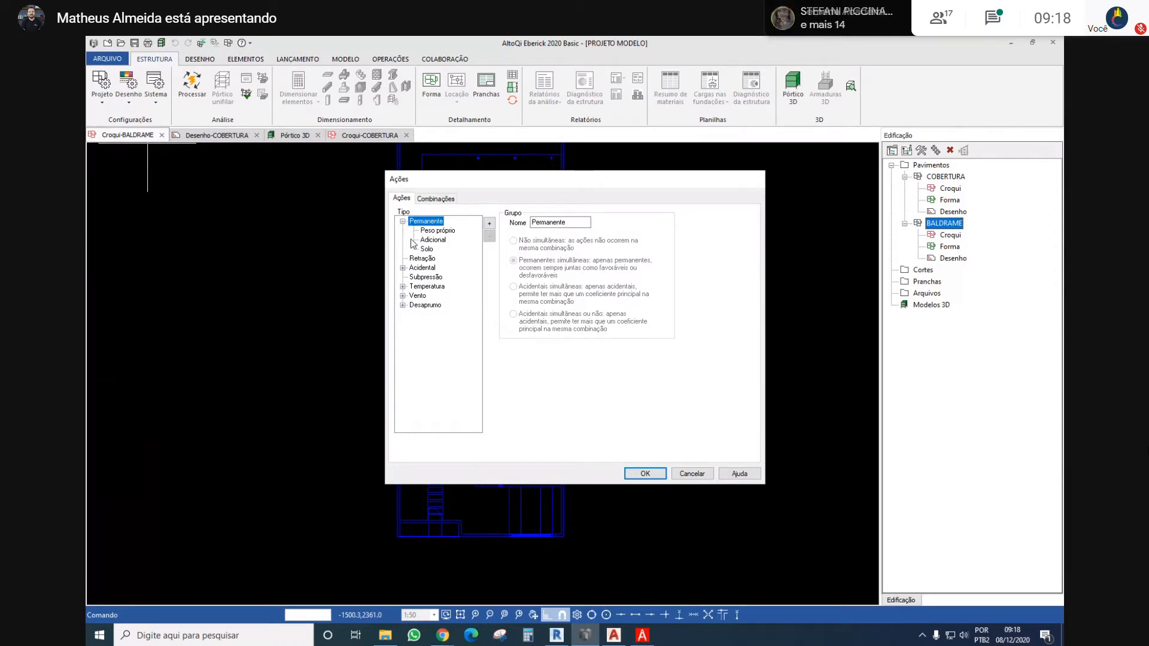
left_click(402, 268)
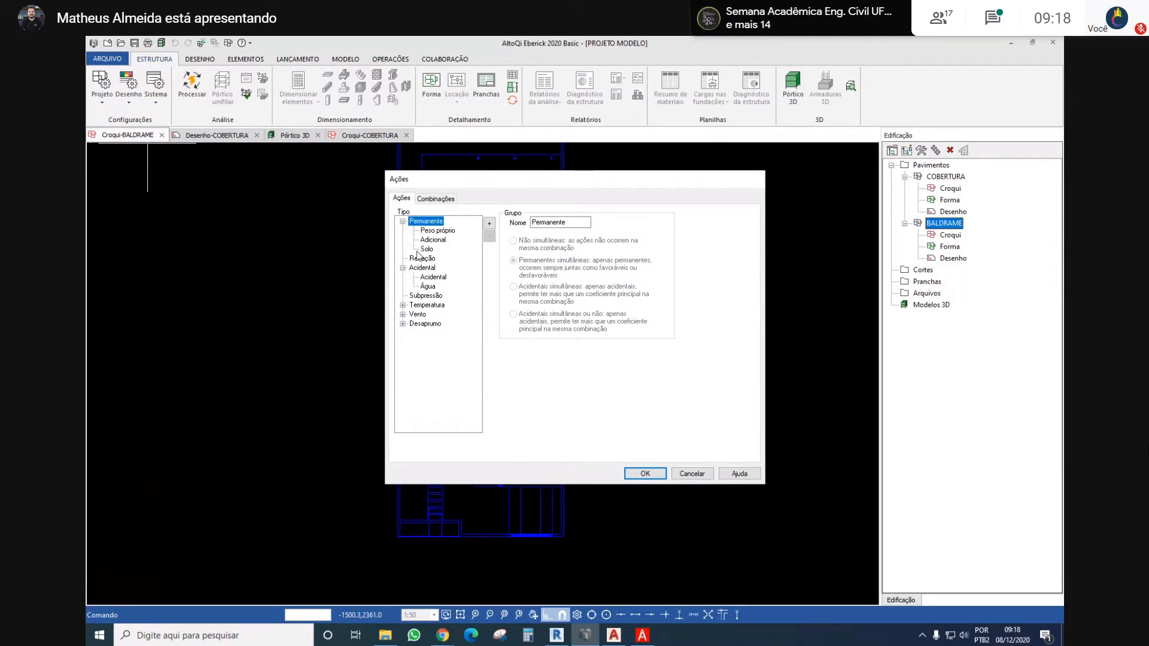
left_click(437, 230)
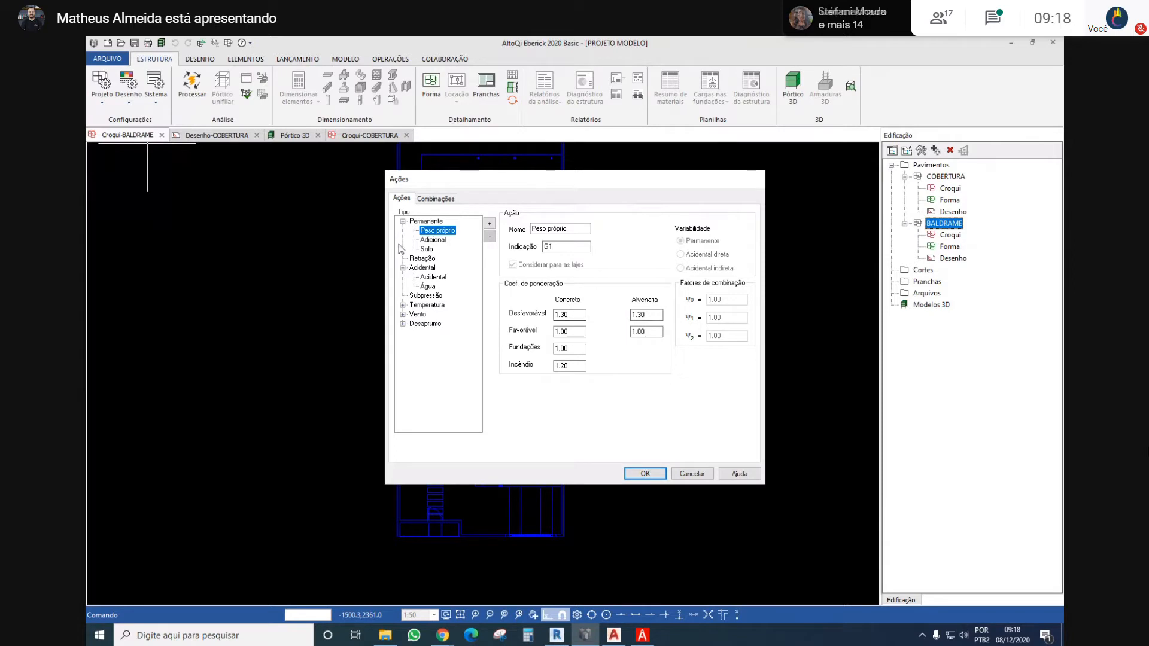
left_click(430, 240)
left_click(427, 249)
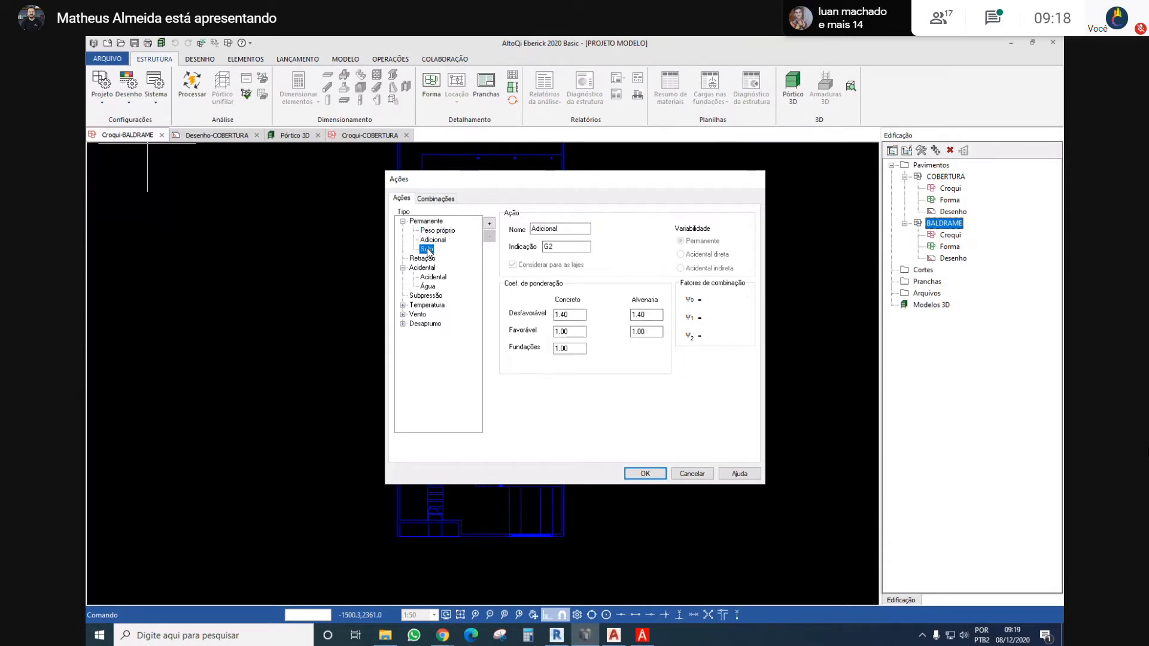
left_click(422, 258)
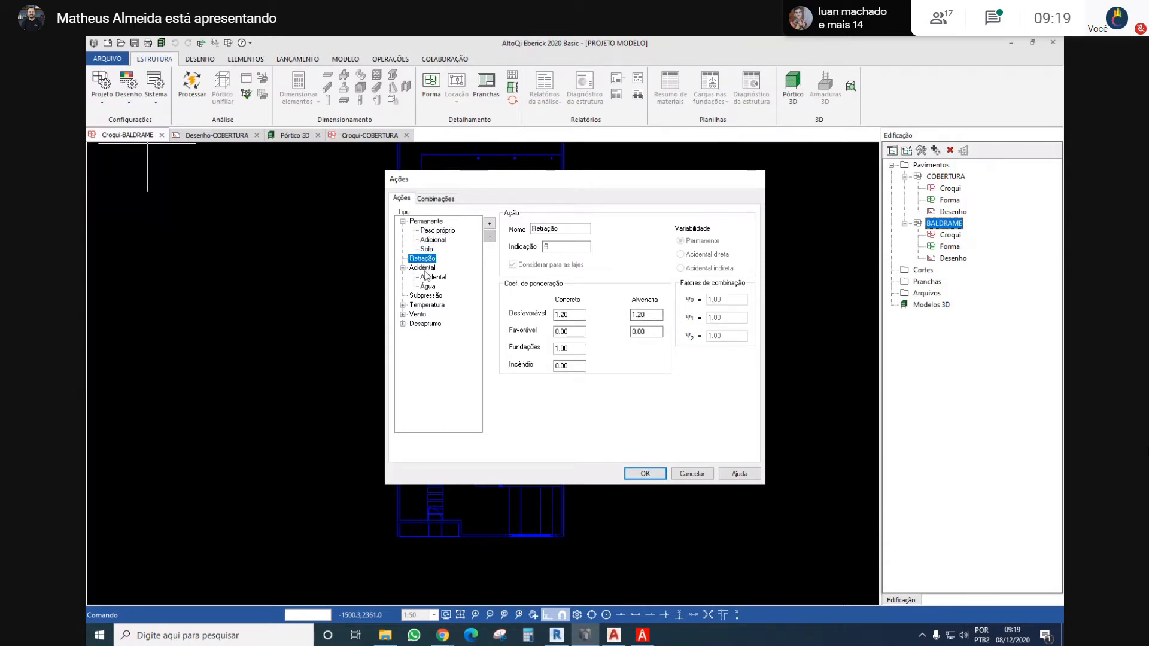
Examine the coefficients and combination factors of the Acidental, Água and Subpressão actions
left_click(423, 268)
left_click(432, 278)
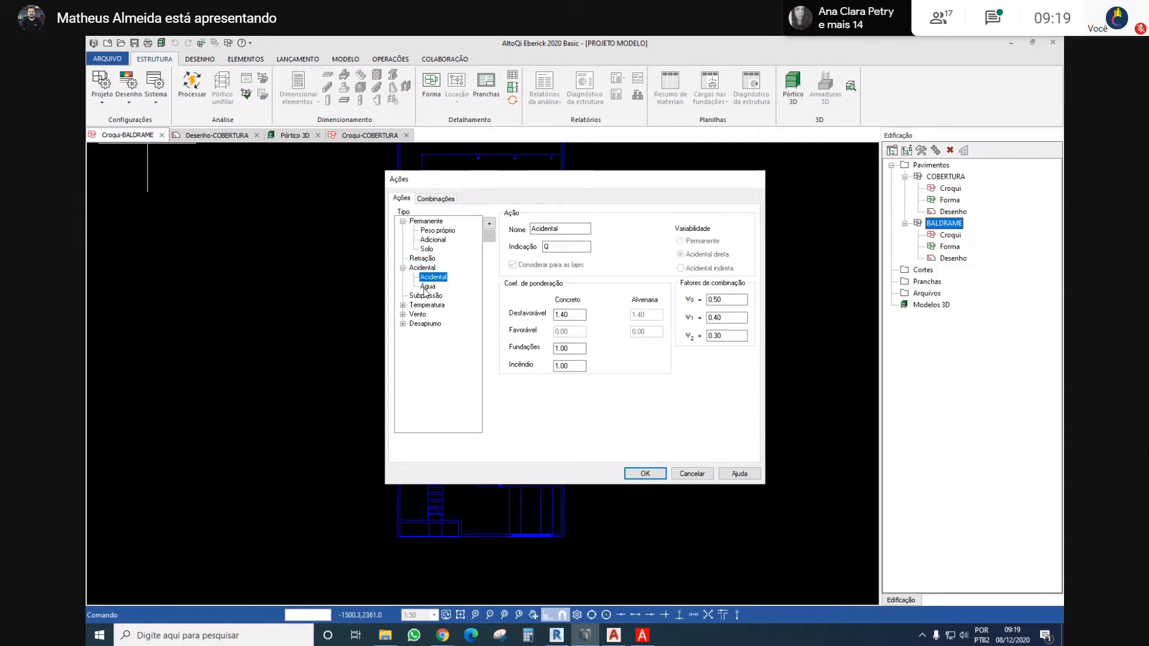
left_click(424, 288)
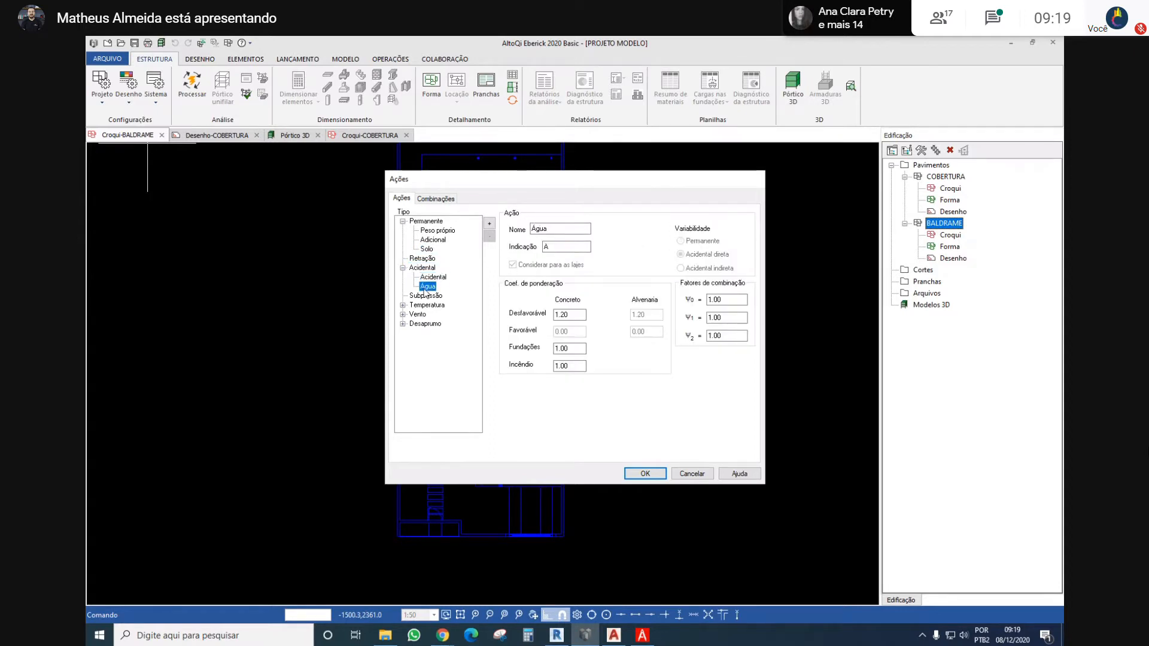
left_click(425, 295)
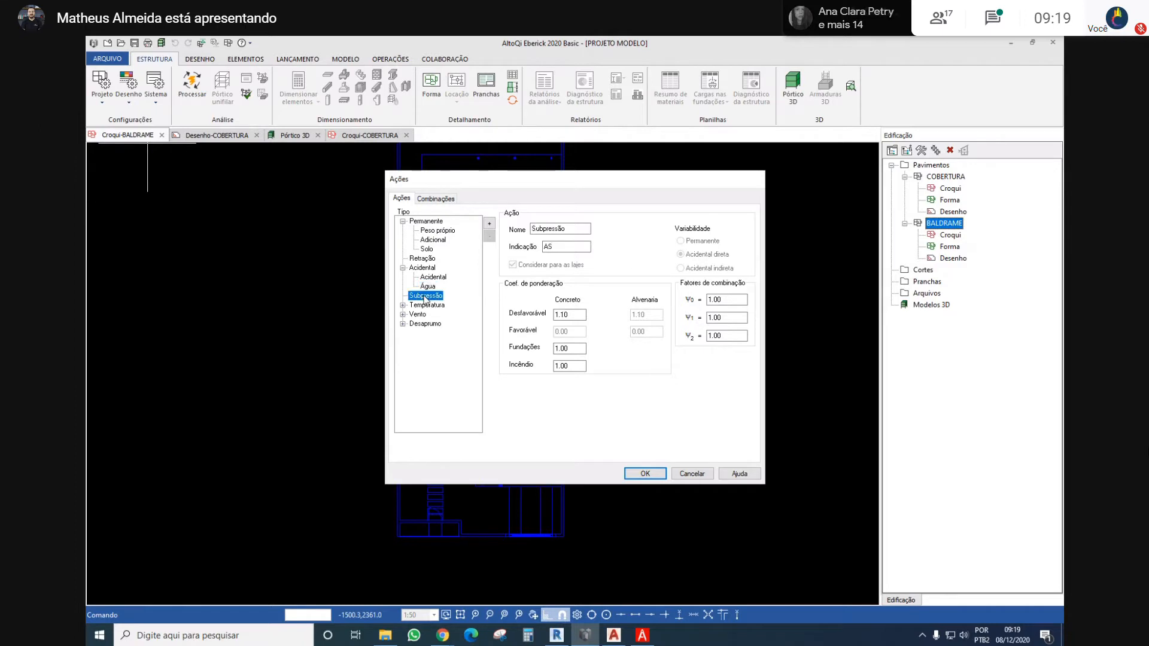
Examine the group settings of the Temperatura, Vento and Desaprumo actions
left_click(423, 306)
left_click(421, 314)
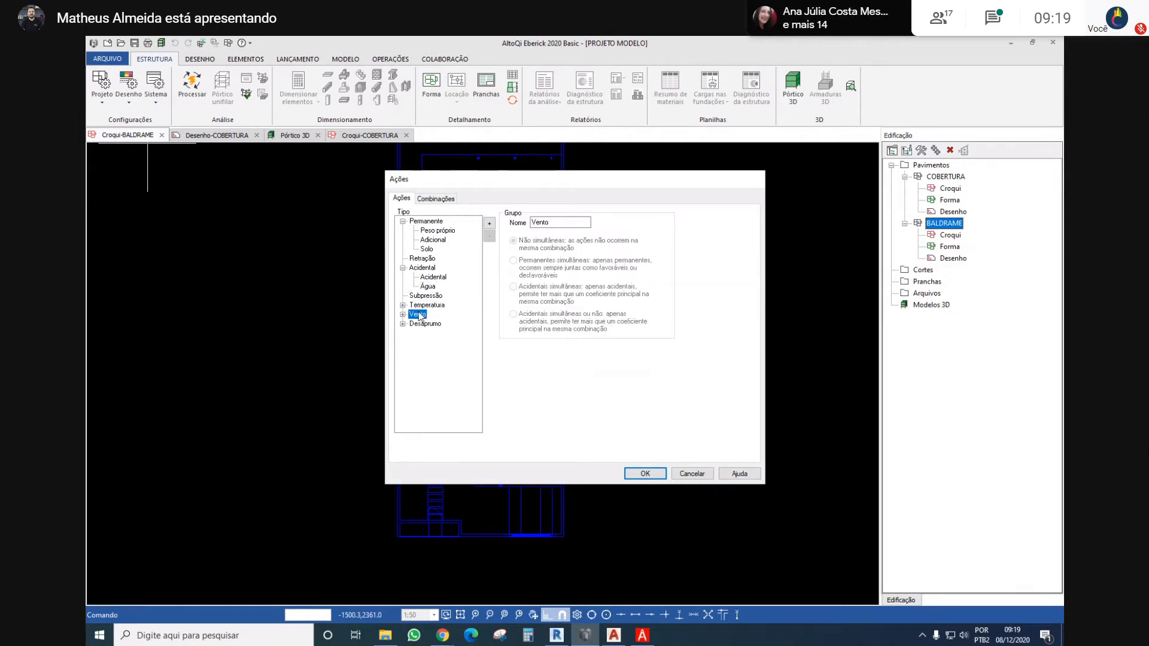
left_click(422, 325)
left_click(419, 315)
left_click(427, 306)
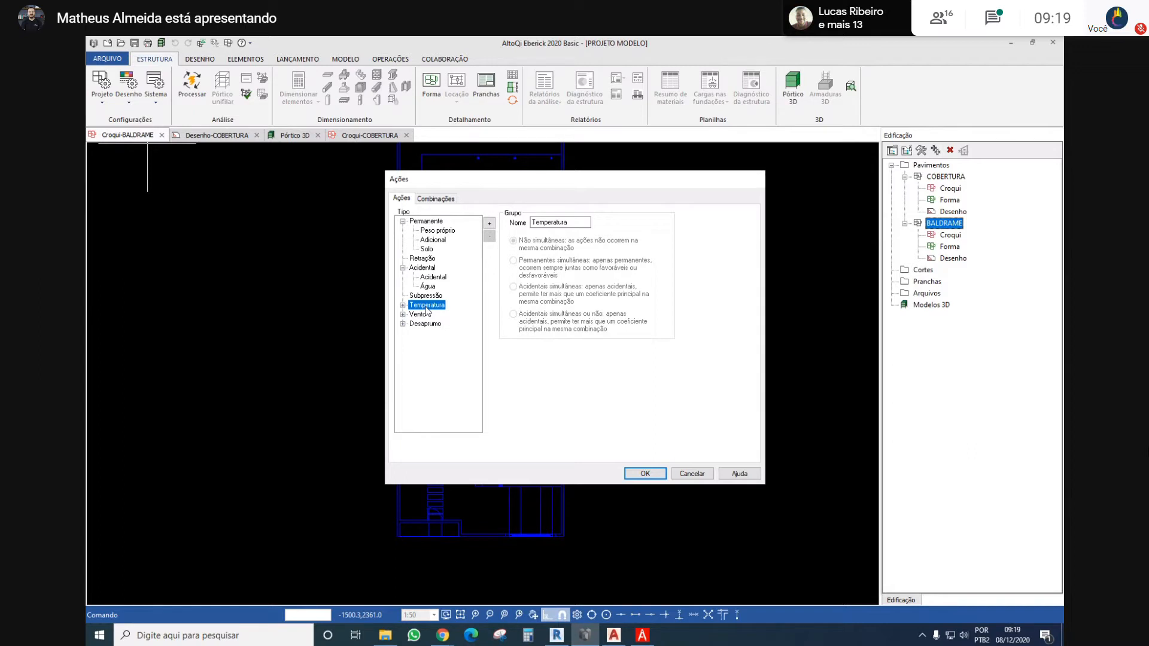
left_click(418, 314)
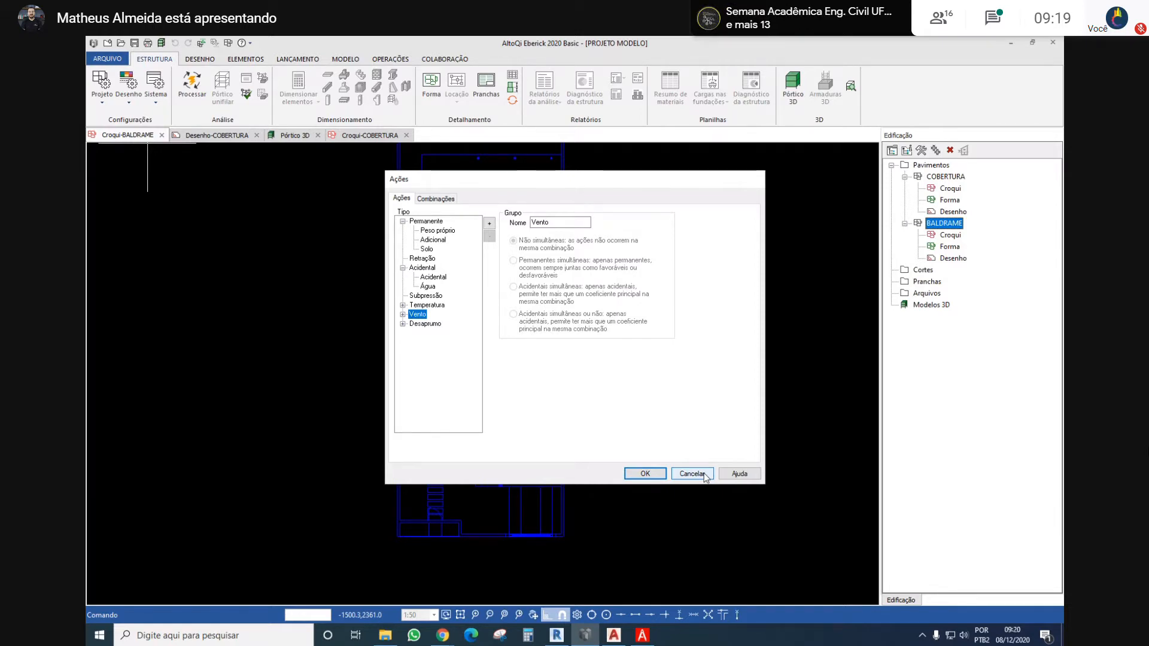
Examine the Temperatura 1 and Temperatura 2 actions and the combination criteria, and close the actions configuration without saving
left_click(403, 305)
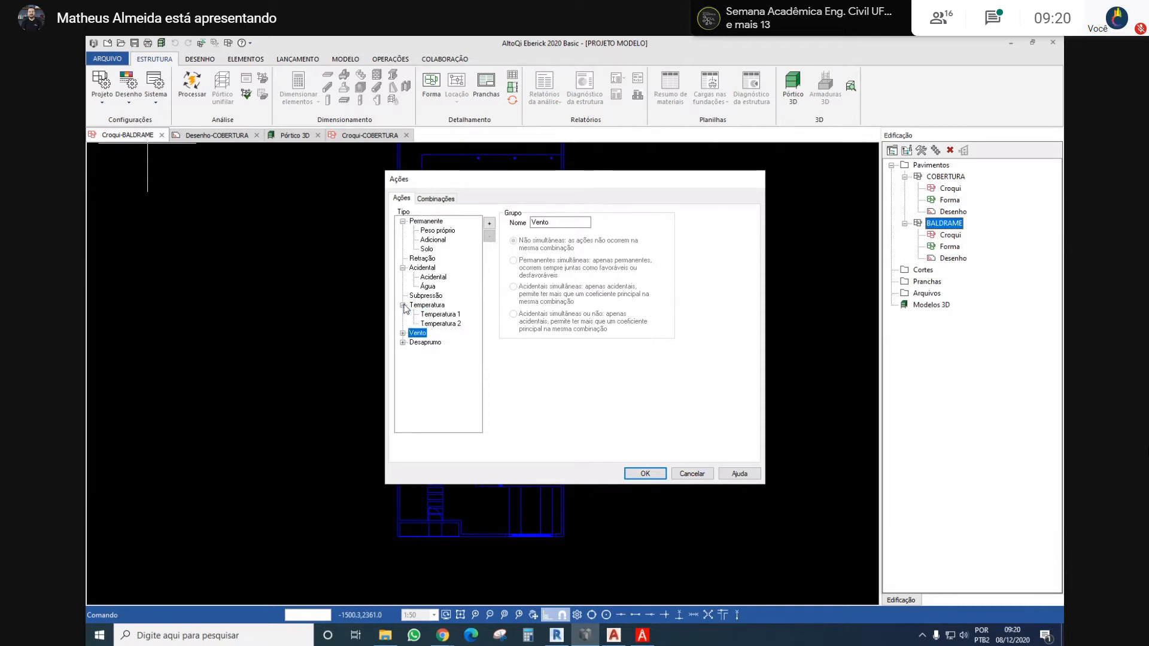
left_click(437, 316)
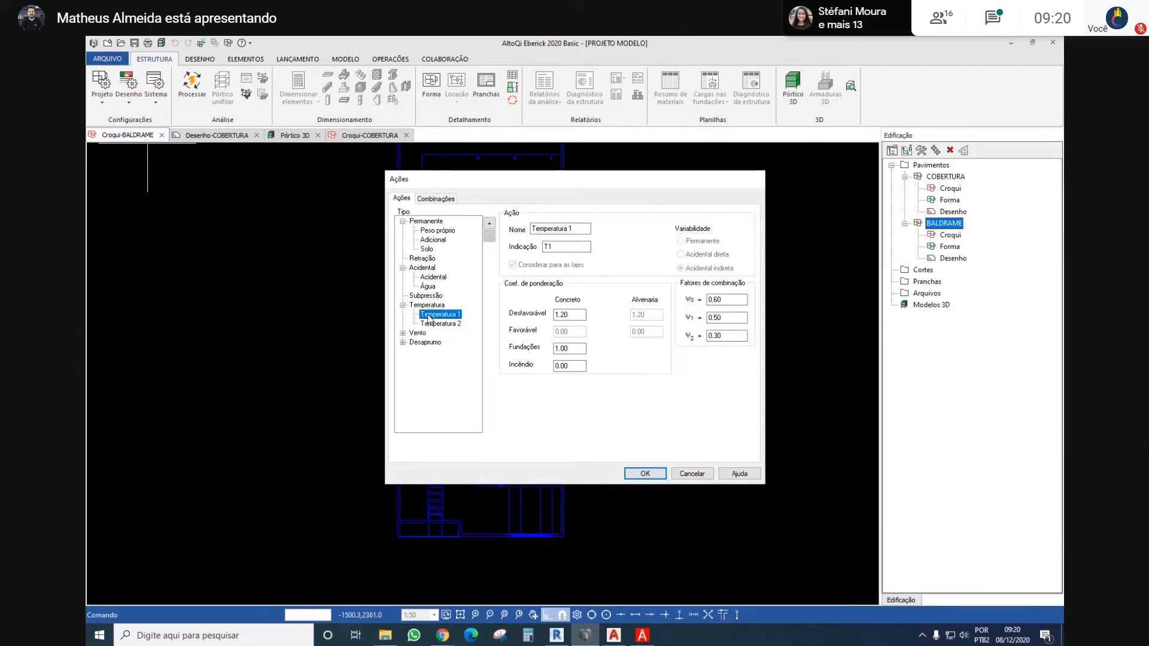
left_click(440, 326)
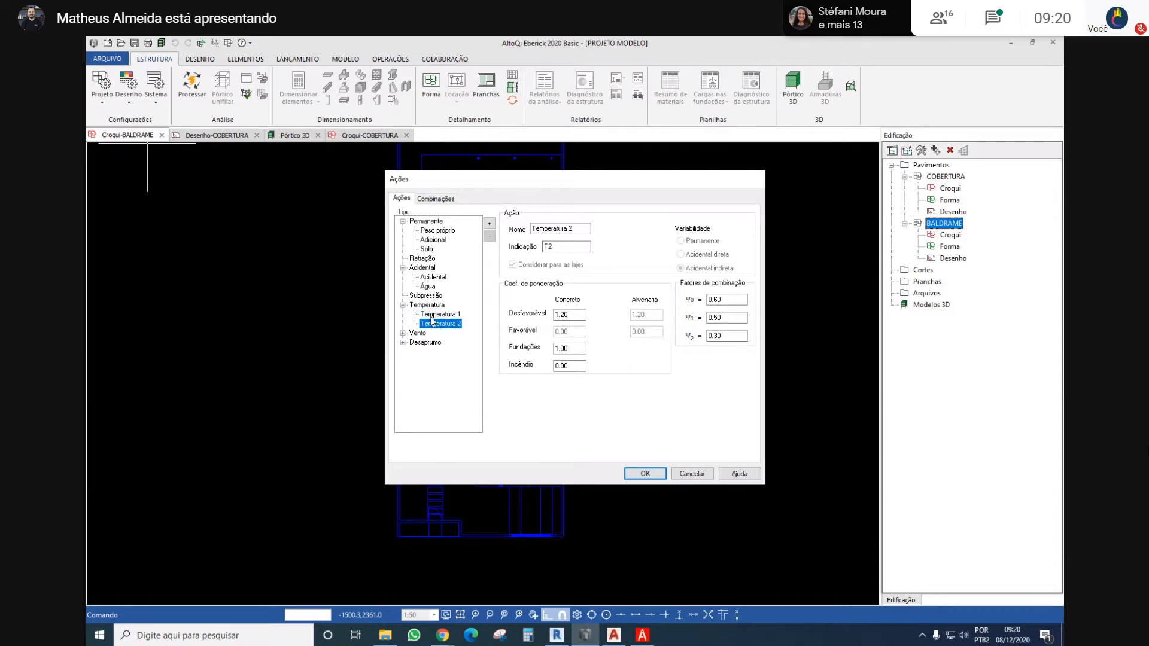
left_click(427, 306)
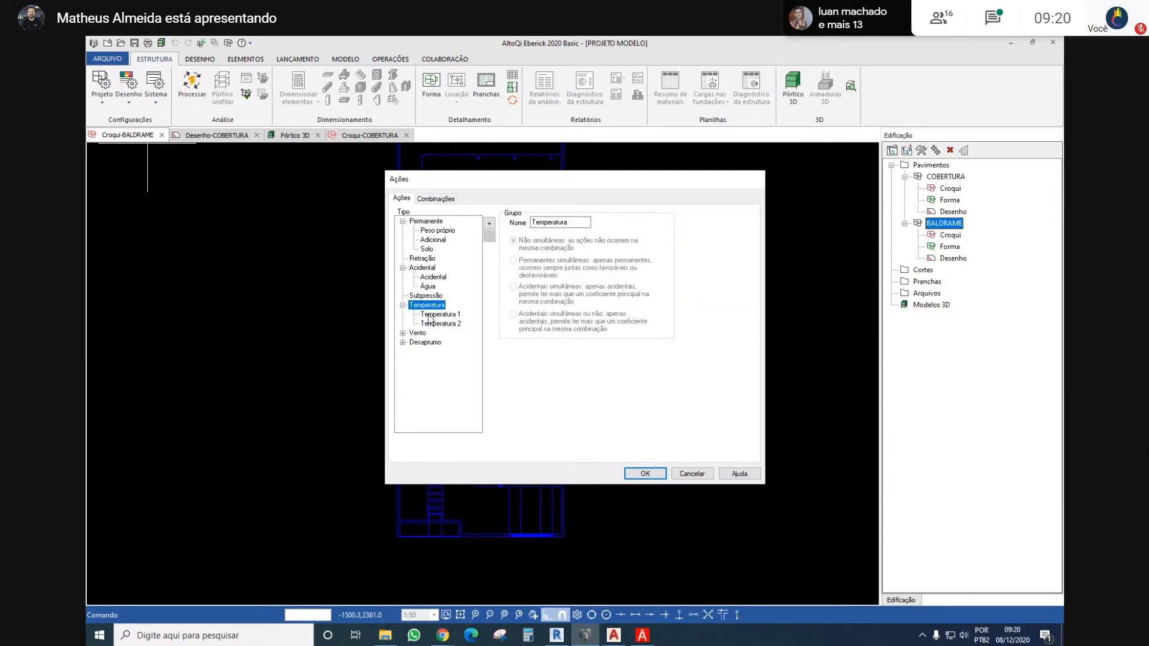
left_click(444, 201)
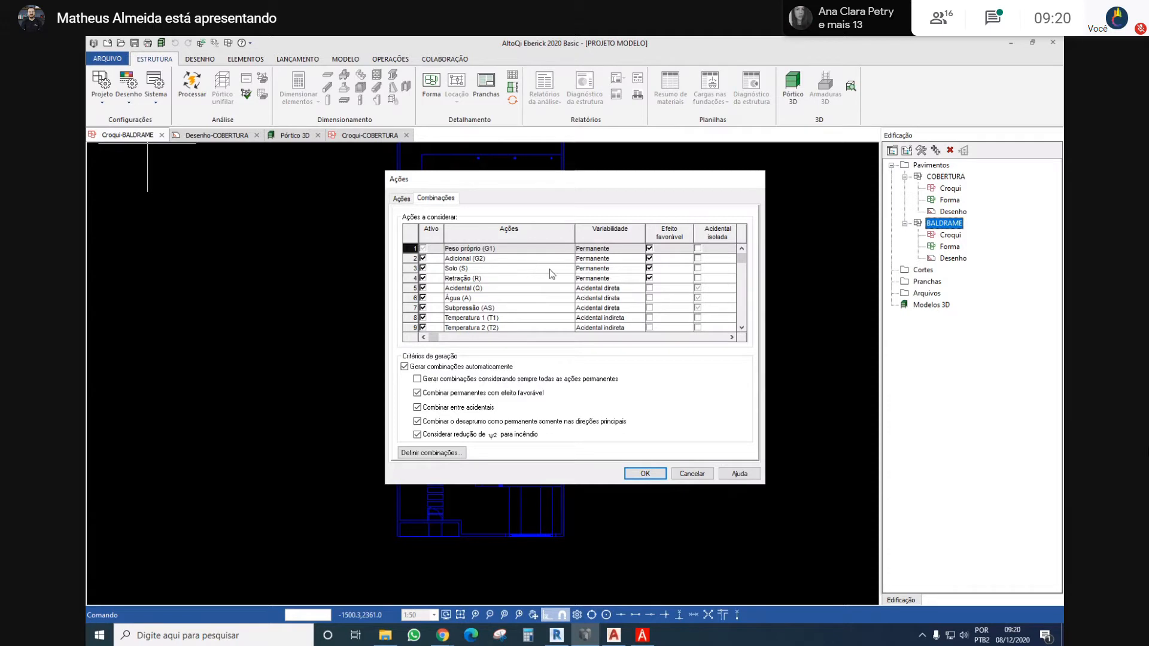
left_click(691, 473)
Examine the project's Análise configuration, including the torsion reduction for columns, and close it without saving
left_click(103, 100)
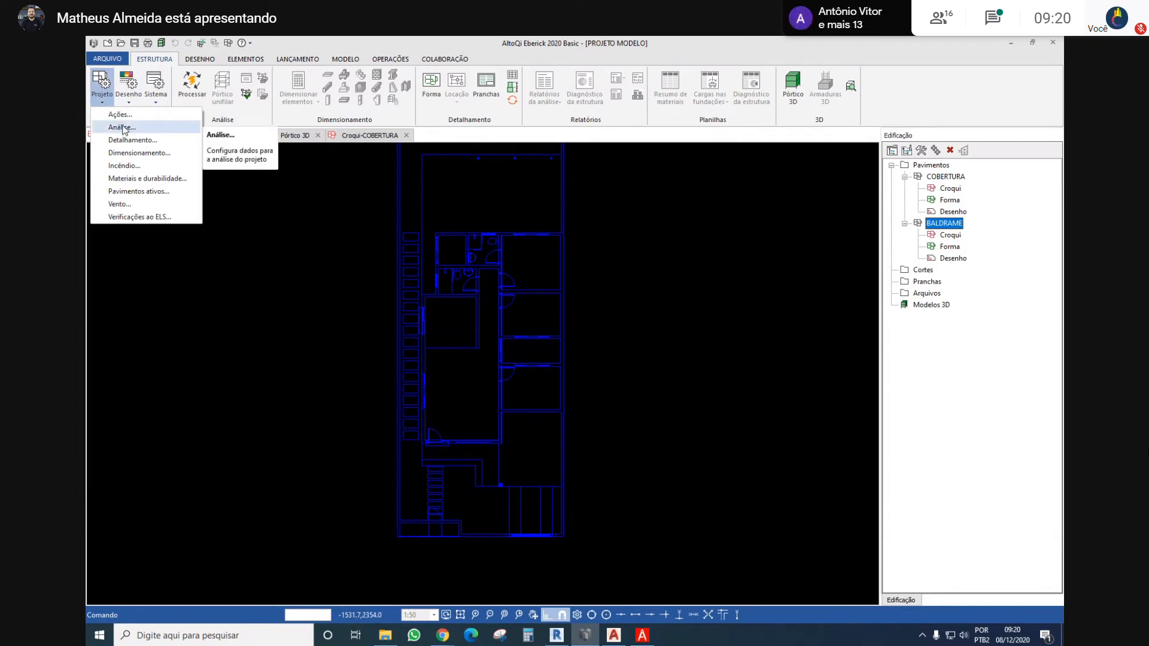
left_click(123, 127)
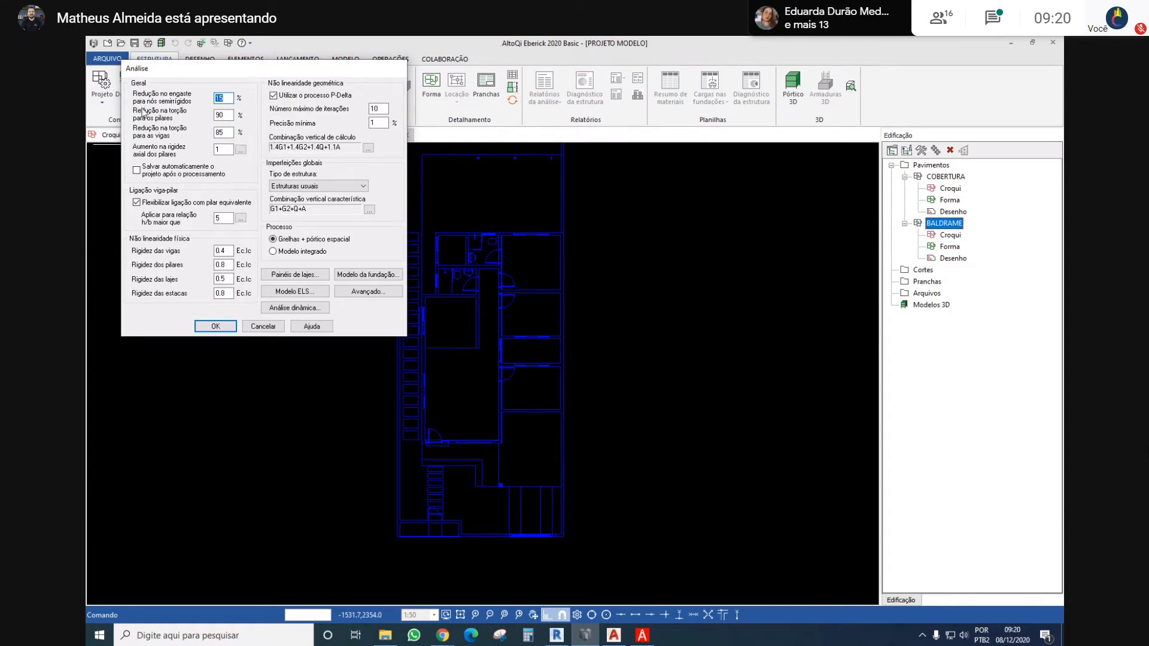
left_click(226, 114)
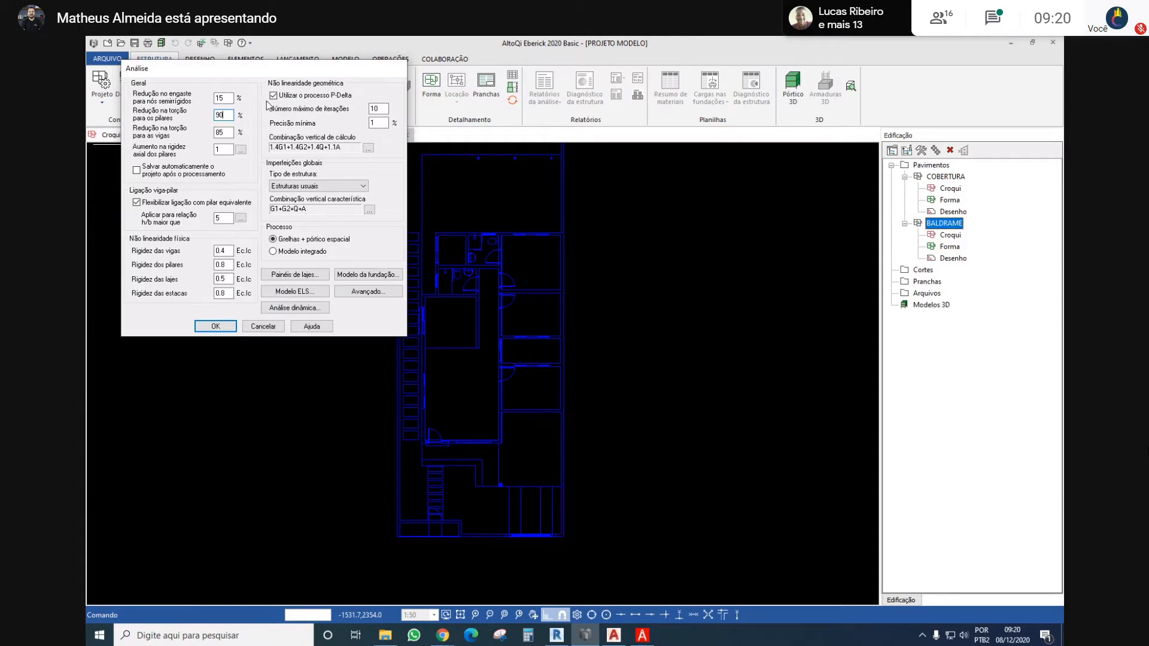
left_click_drag(264, 69, 300, 124)
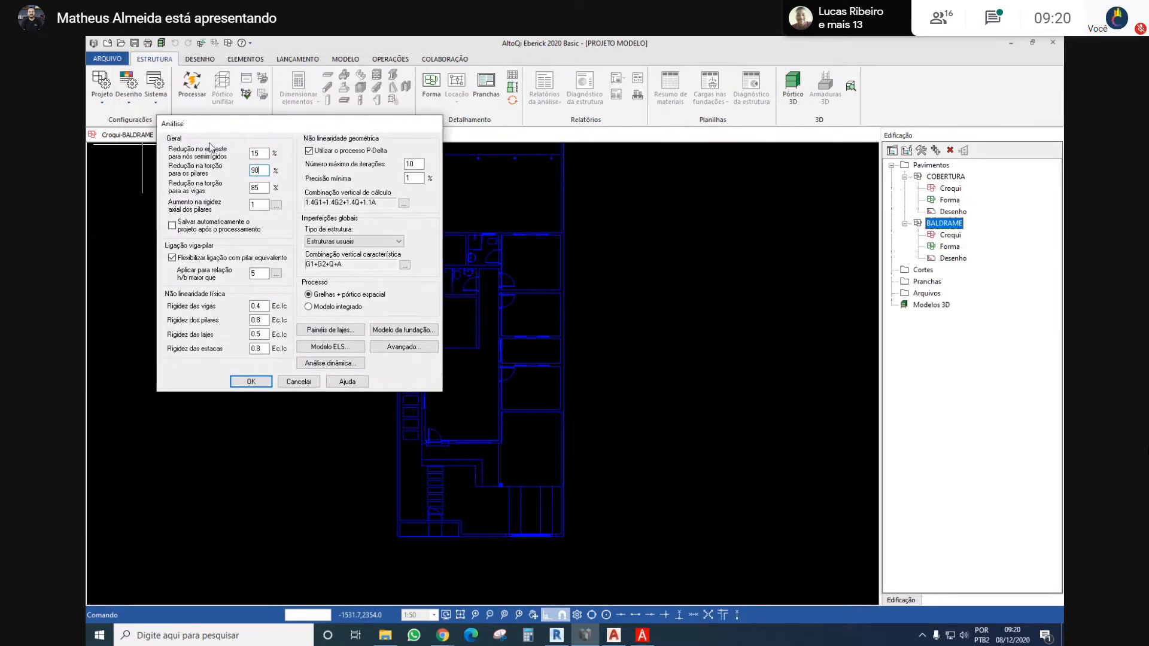
left_click(291, 384)
Examine the project's Detalhamento settings for columns, beams with their intersection hatch options, slabs and footings, and close them without saving
left_click(101, 89)
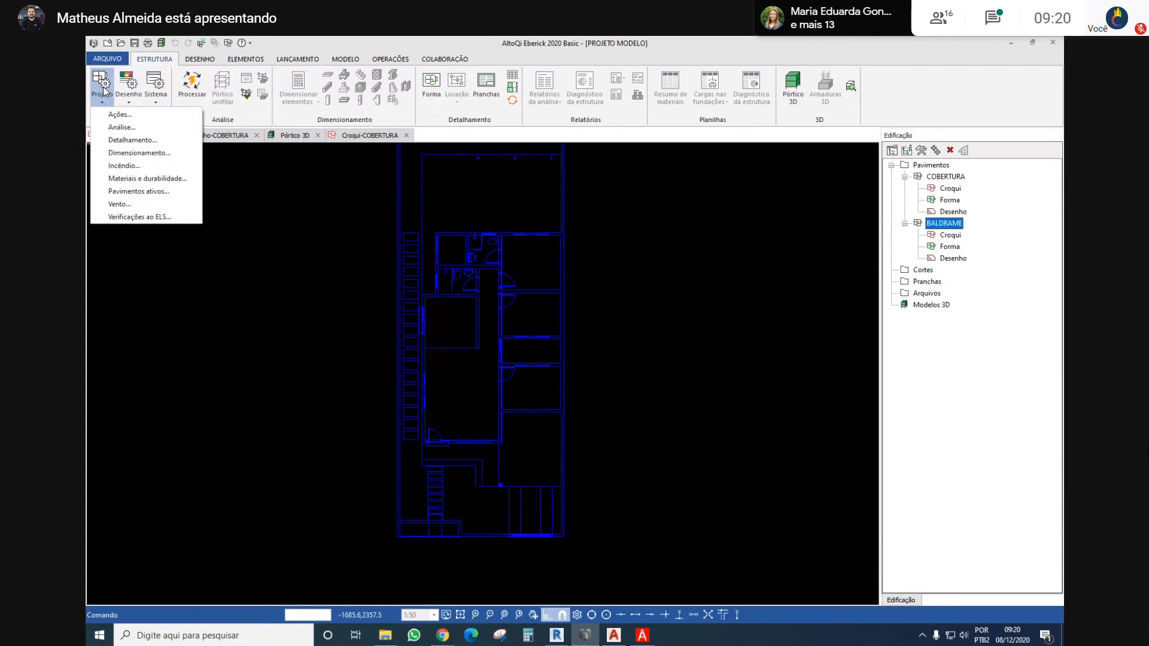
left_click(120, 139)
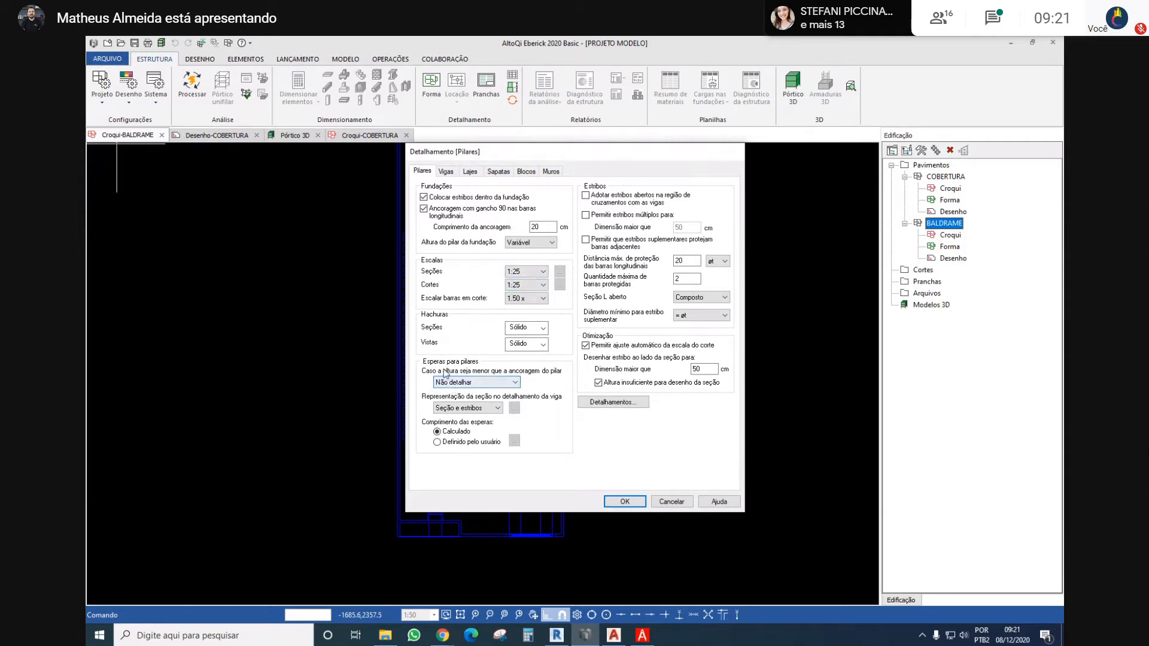
left_click(444, 171)
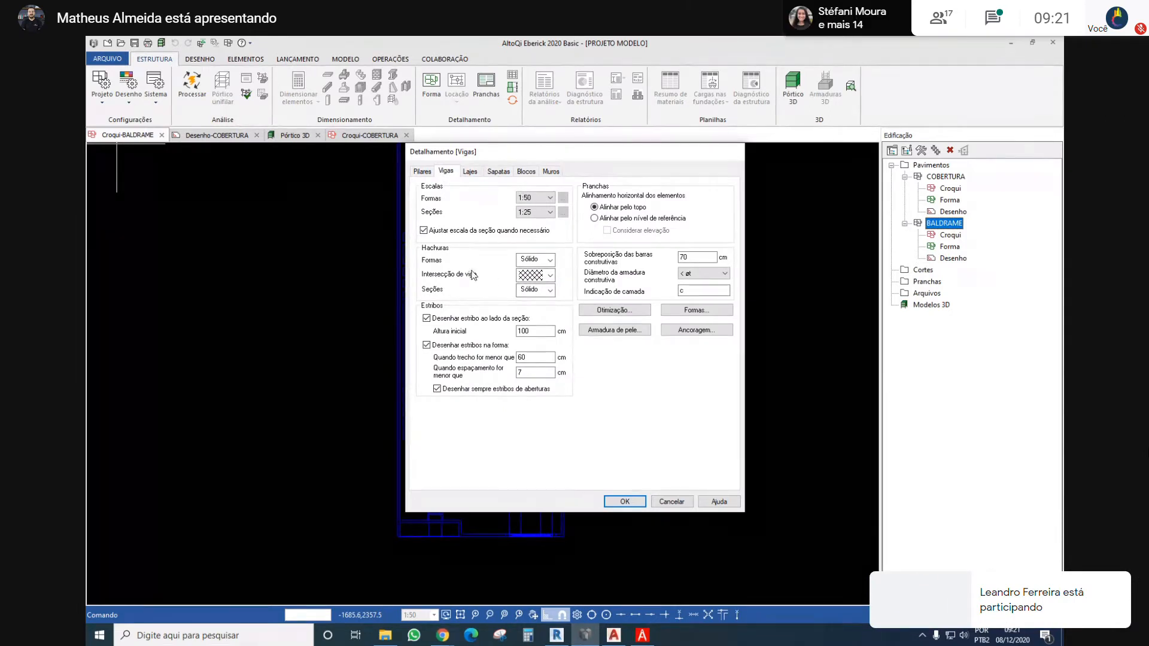
left_click(551, 275)
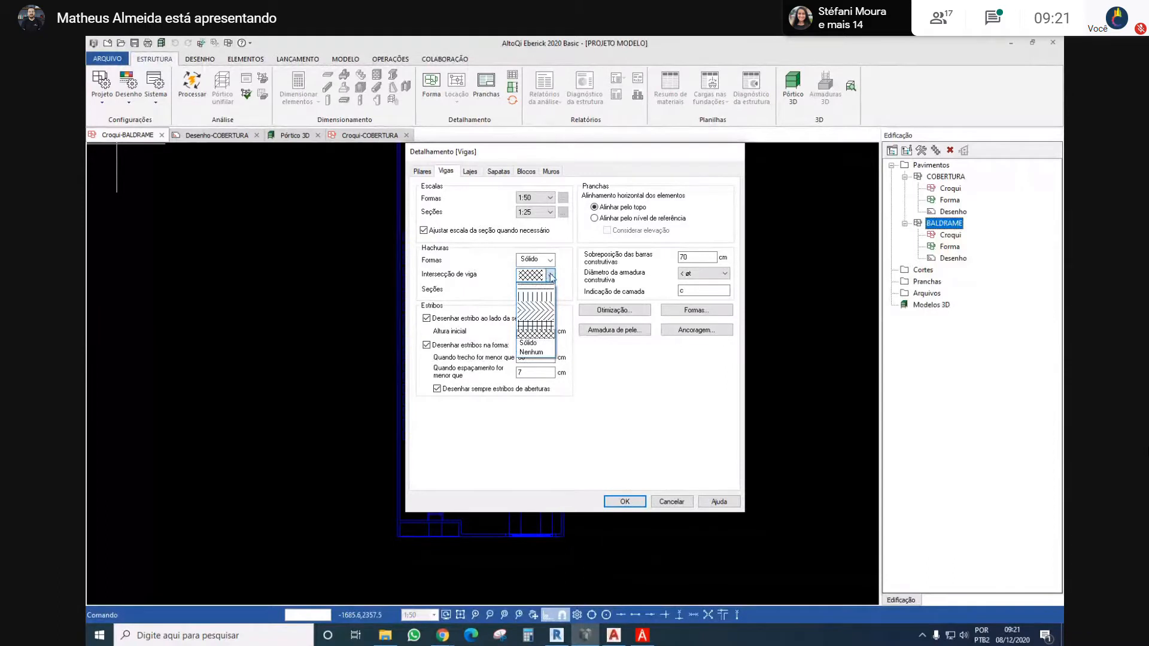
left_click(551, 277)
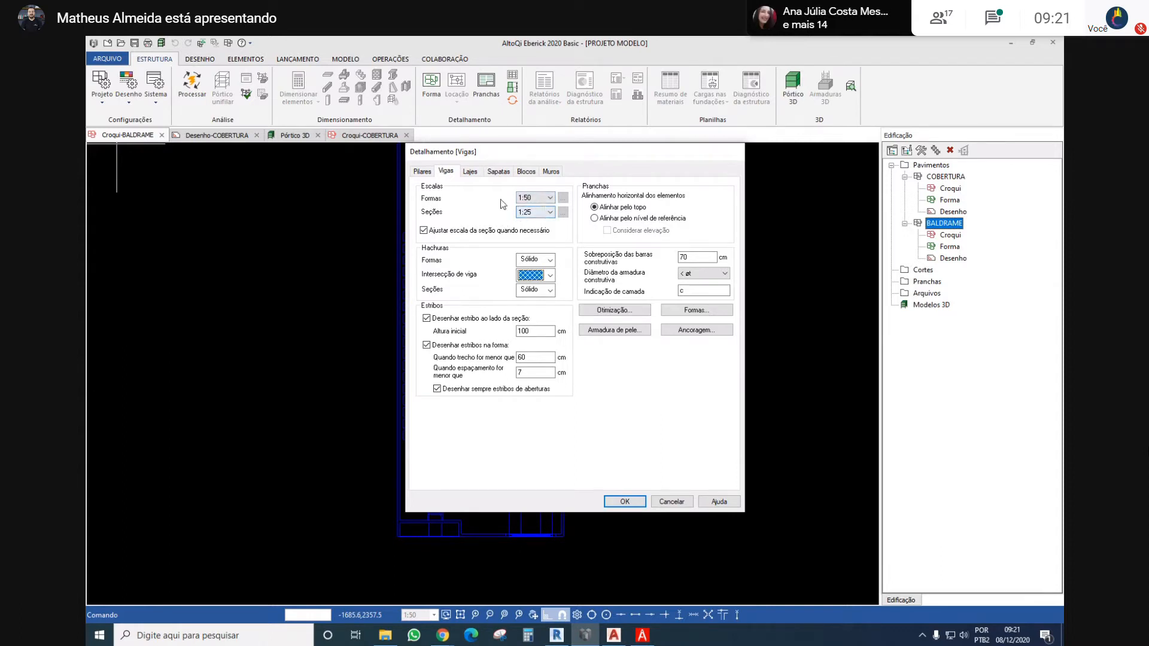
left_click(471, 171)
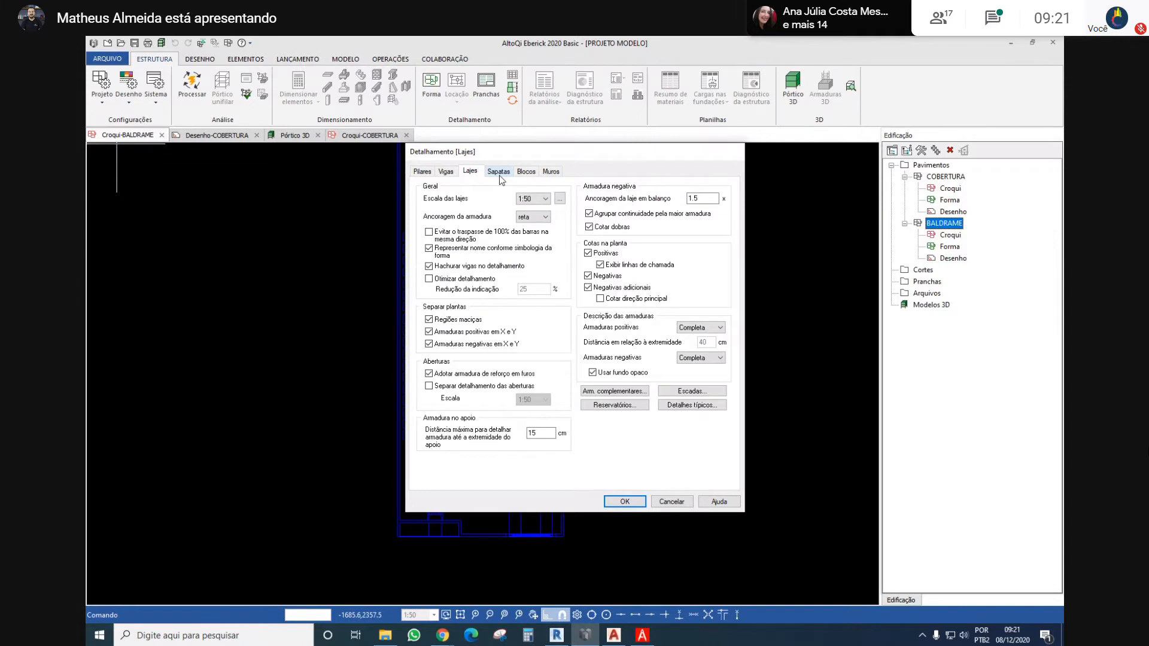
left_click(499, 172)
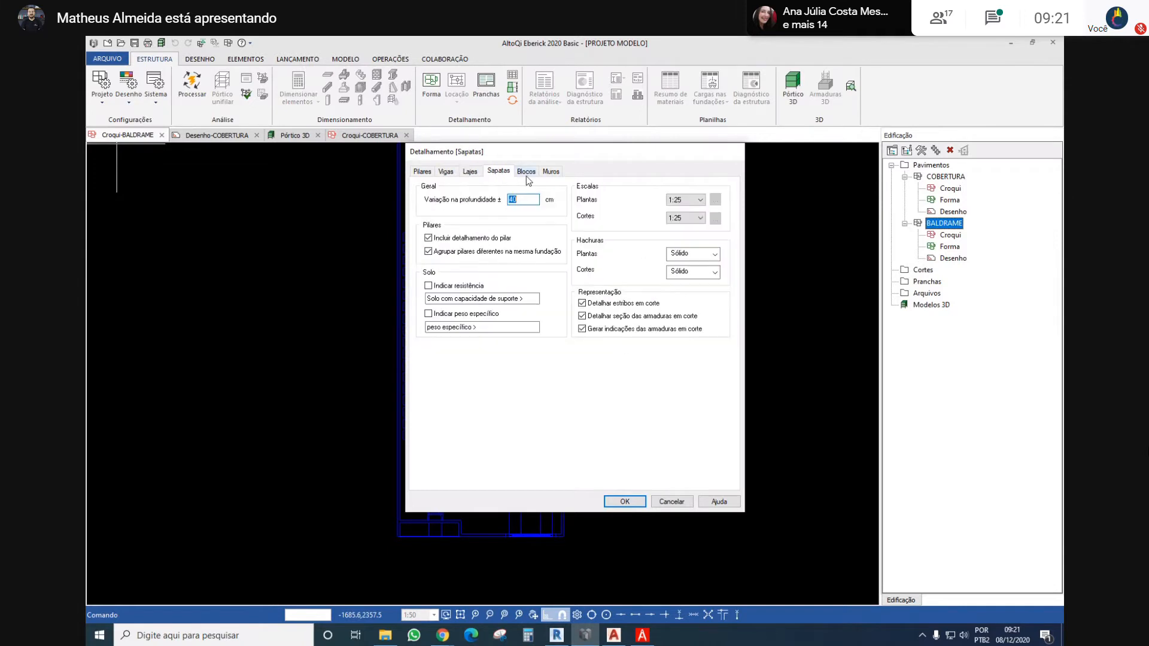
left_click(666, 503)
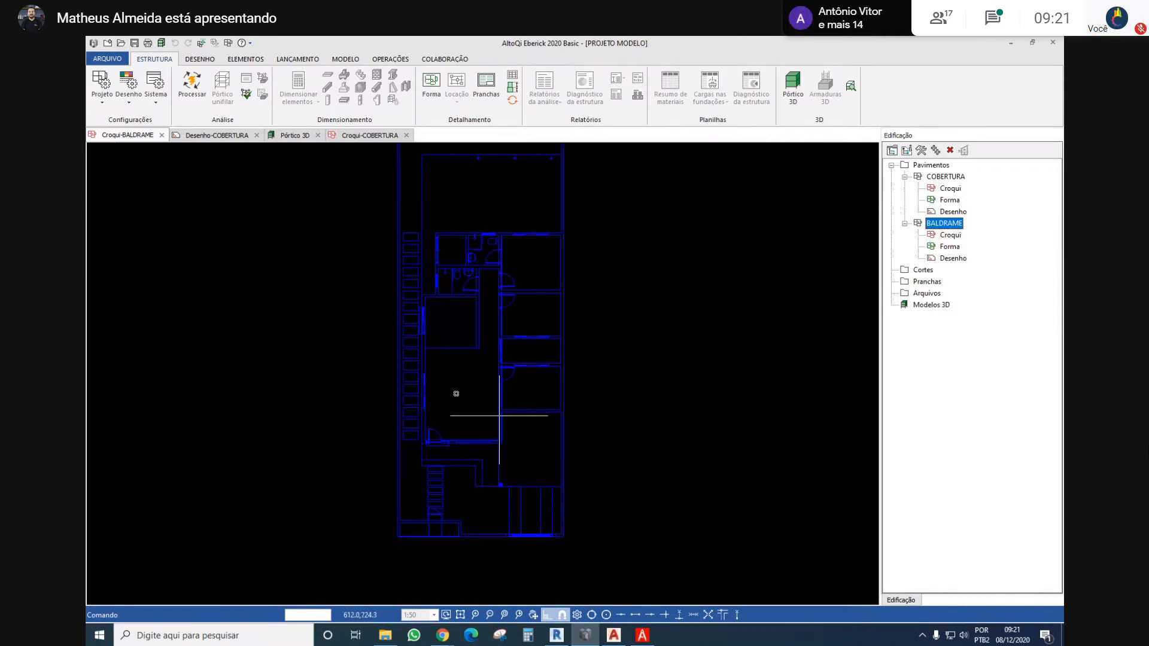
Open the project's Dimensionamento configuration and bring up the reinforcement selection coefficients for beams
left_click(105, 101)
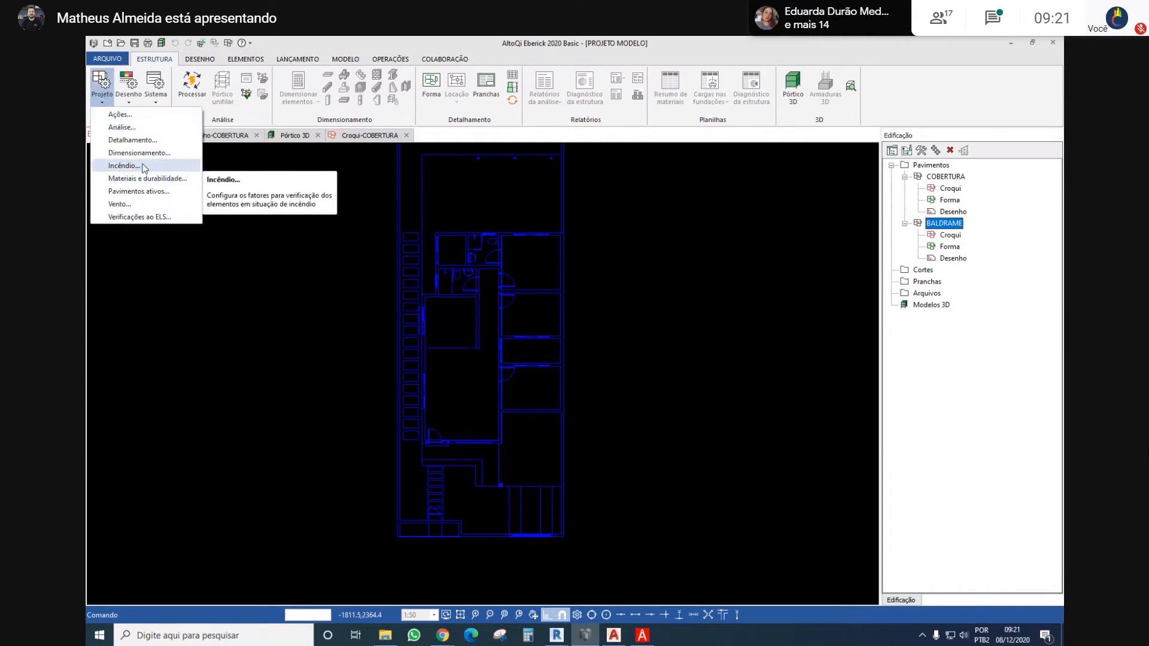
left_click(123, 152)
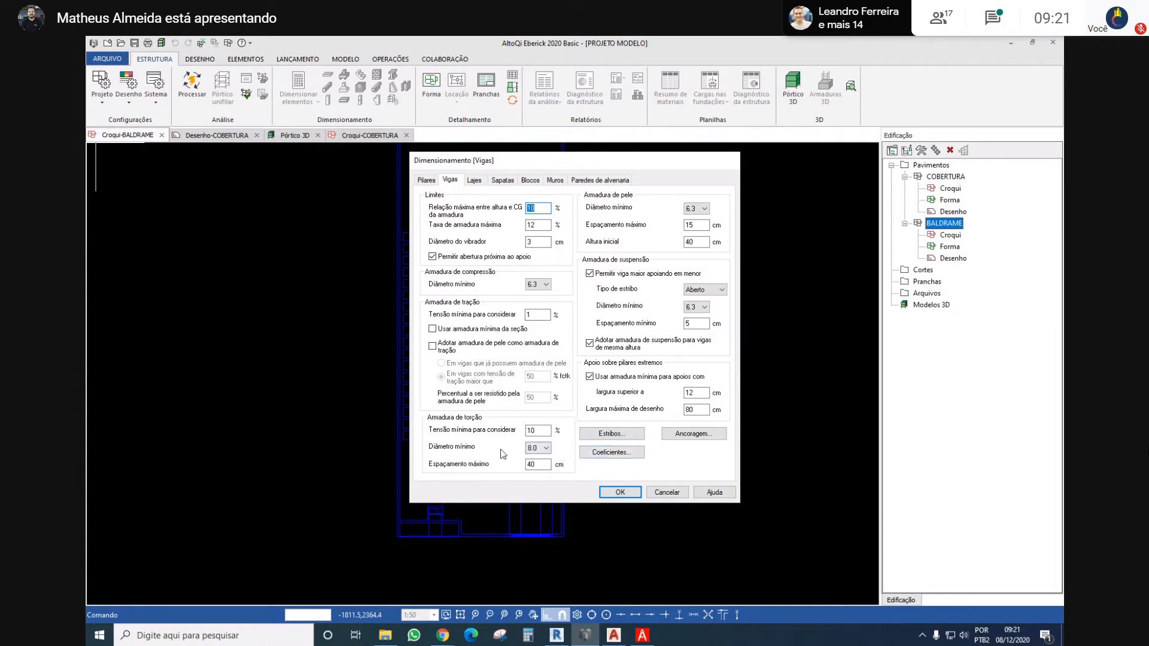
left_click(616, 452)
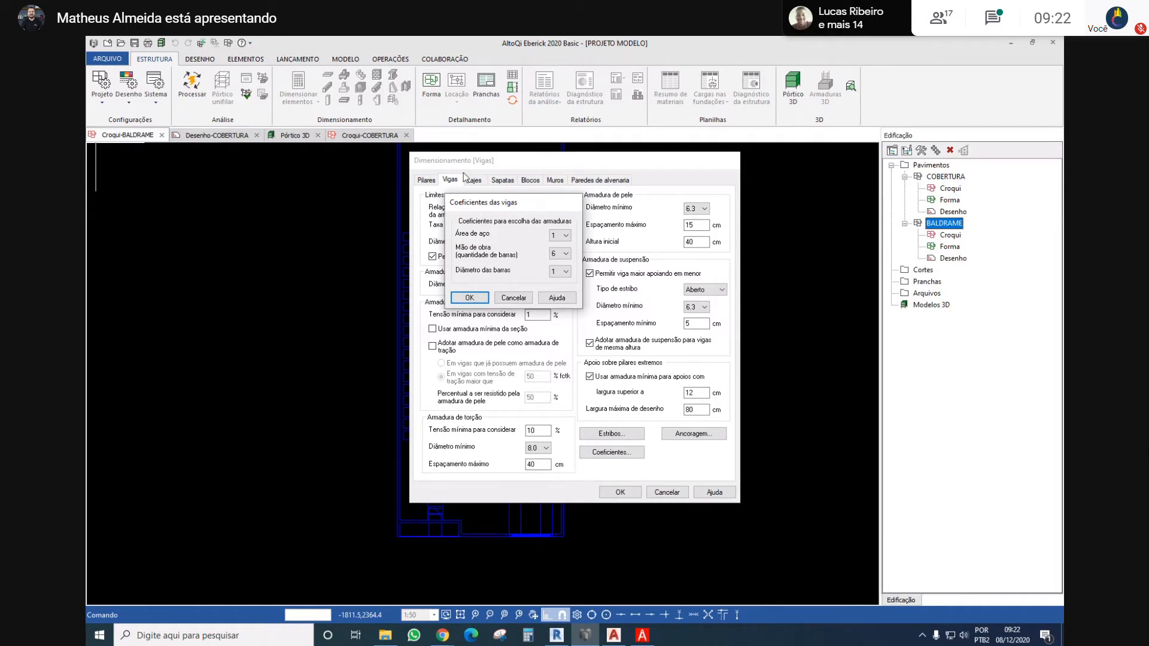
left_click_drag(468, 208, 504, 208)
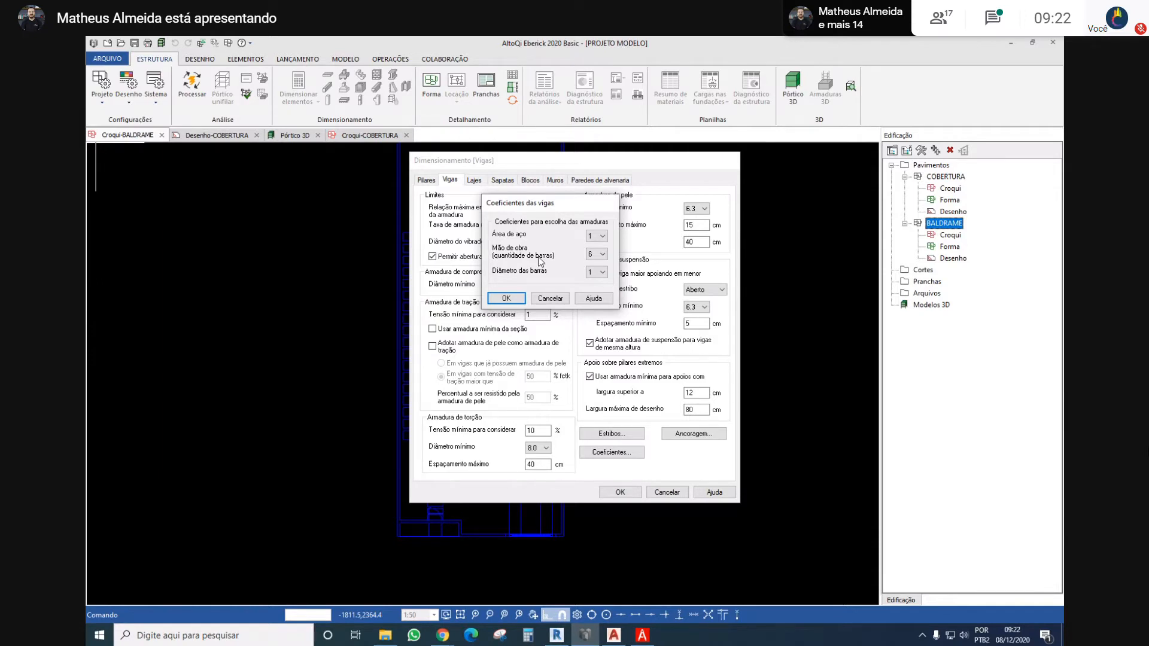
Examine the options available for the beams' Mão de obra and Área de aço coefficients
left_click(596, 256)
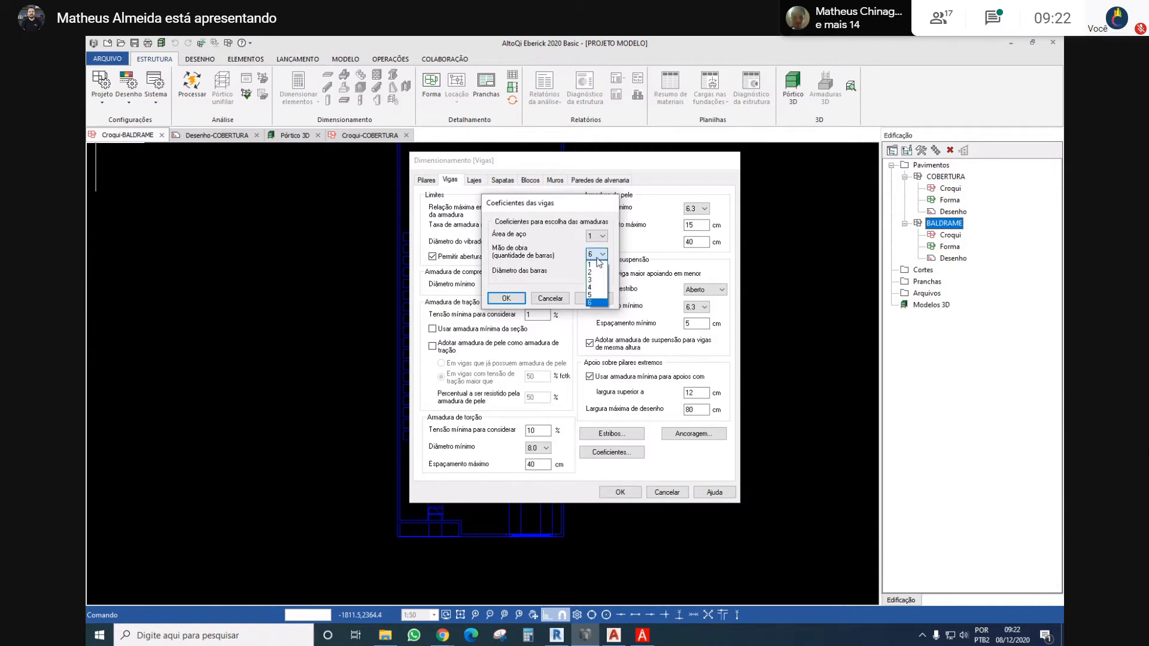
left_click(600, 255)
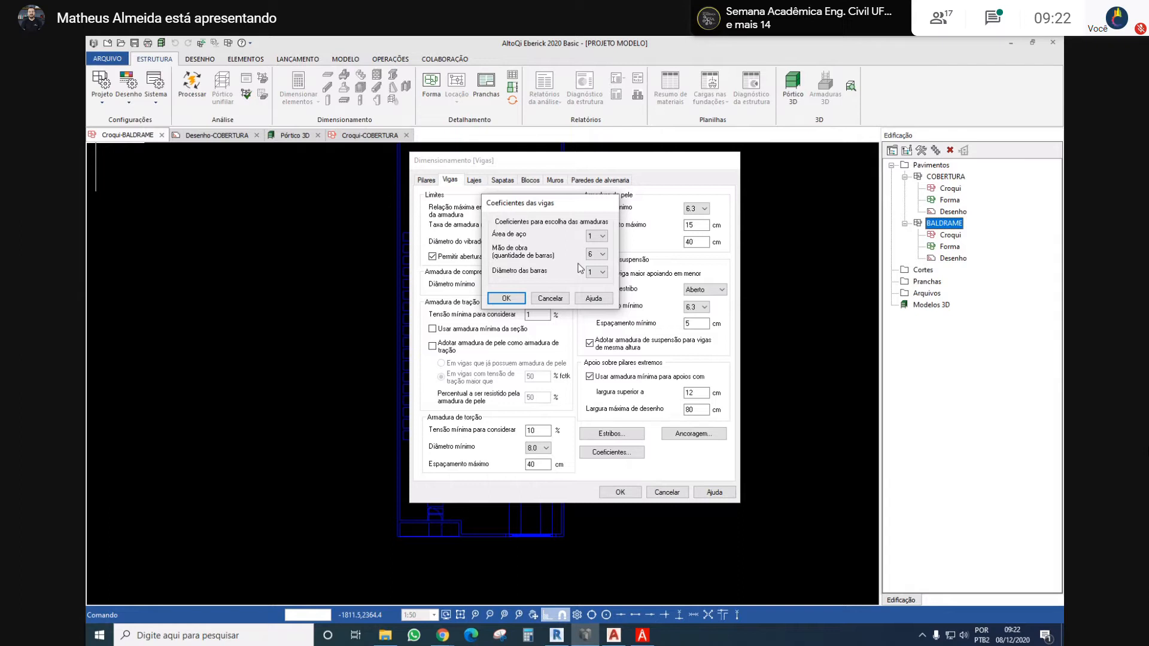
left_click(602, 236)
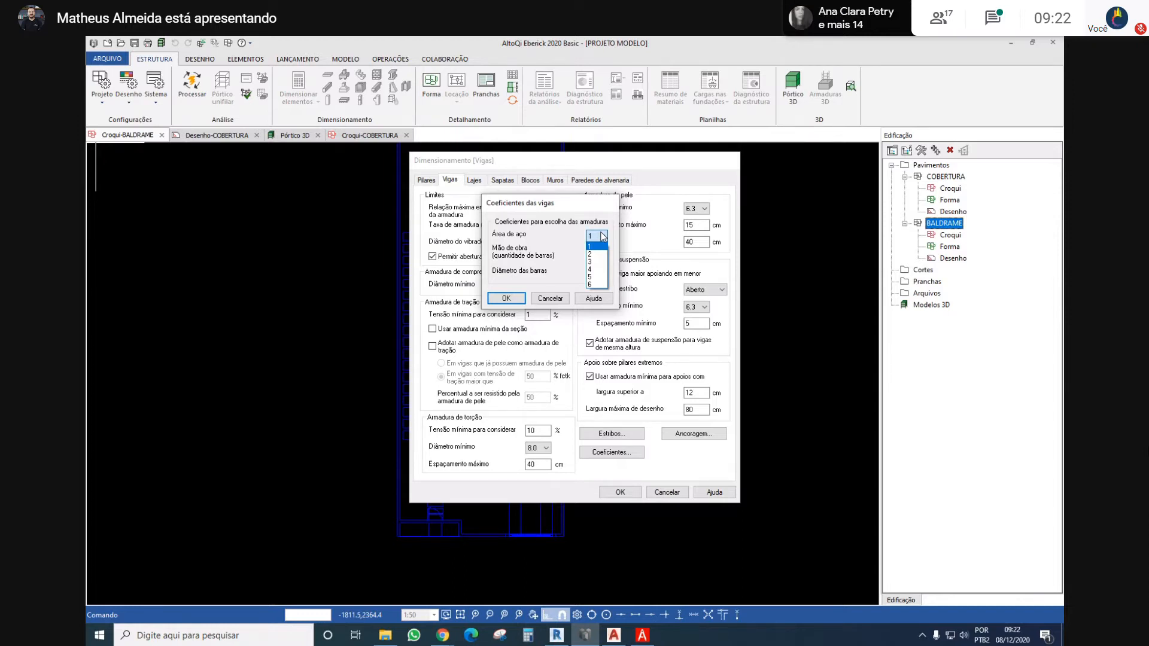
left_click(602, 237)
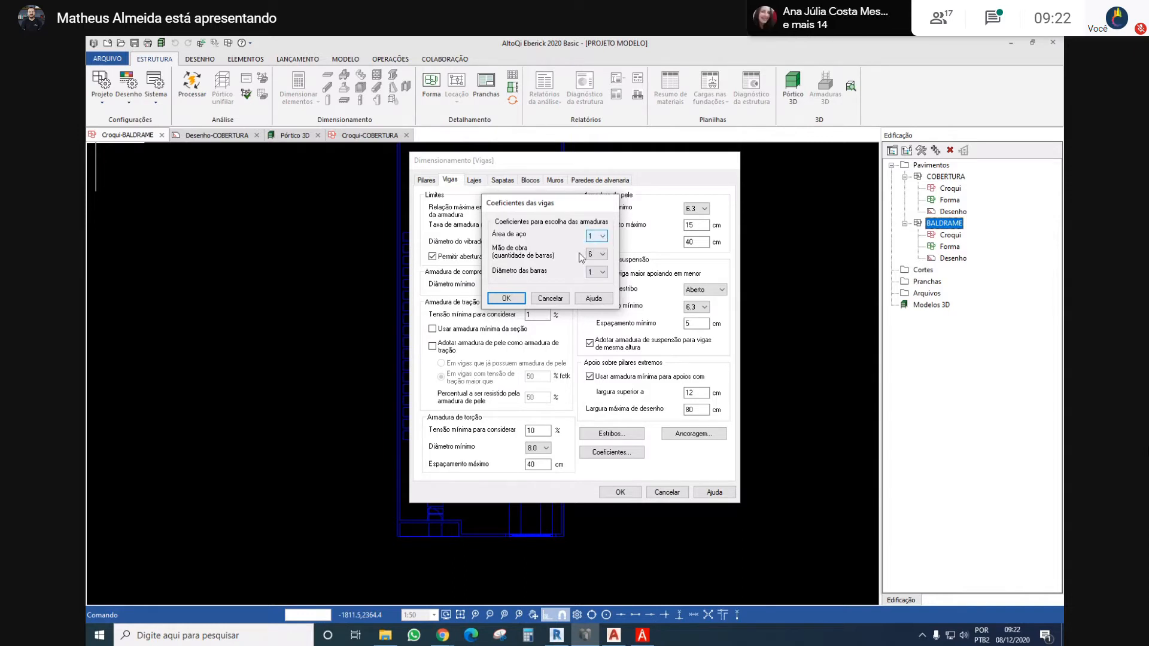
left_click(595, 256)
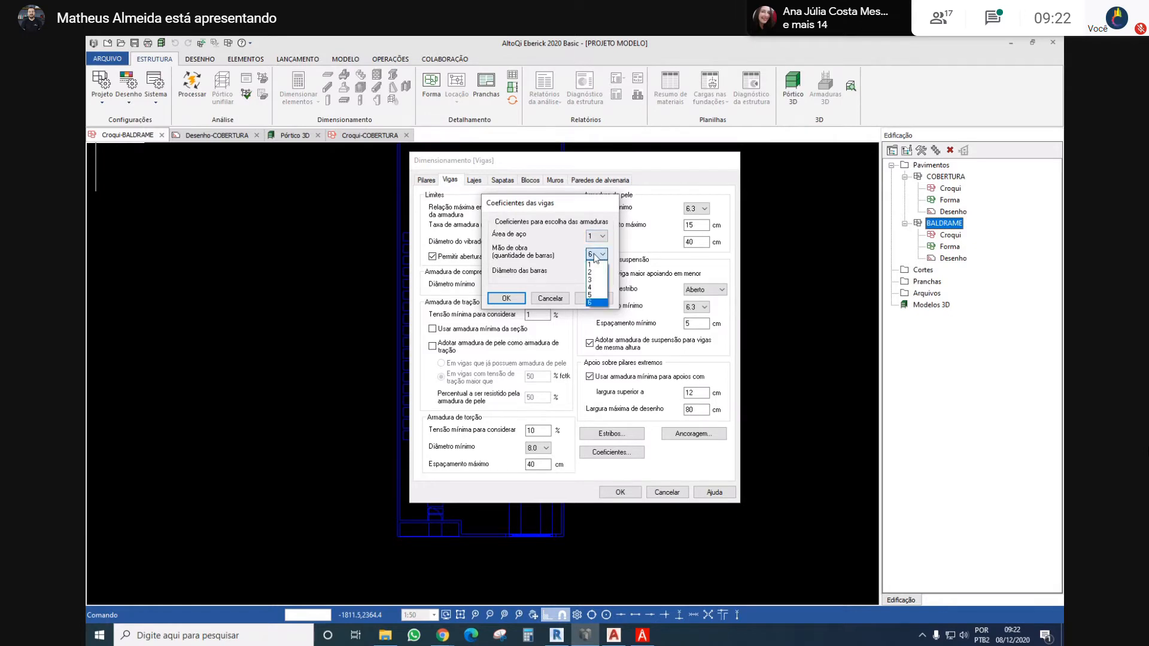
left_click(522, 256)
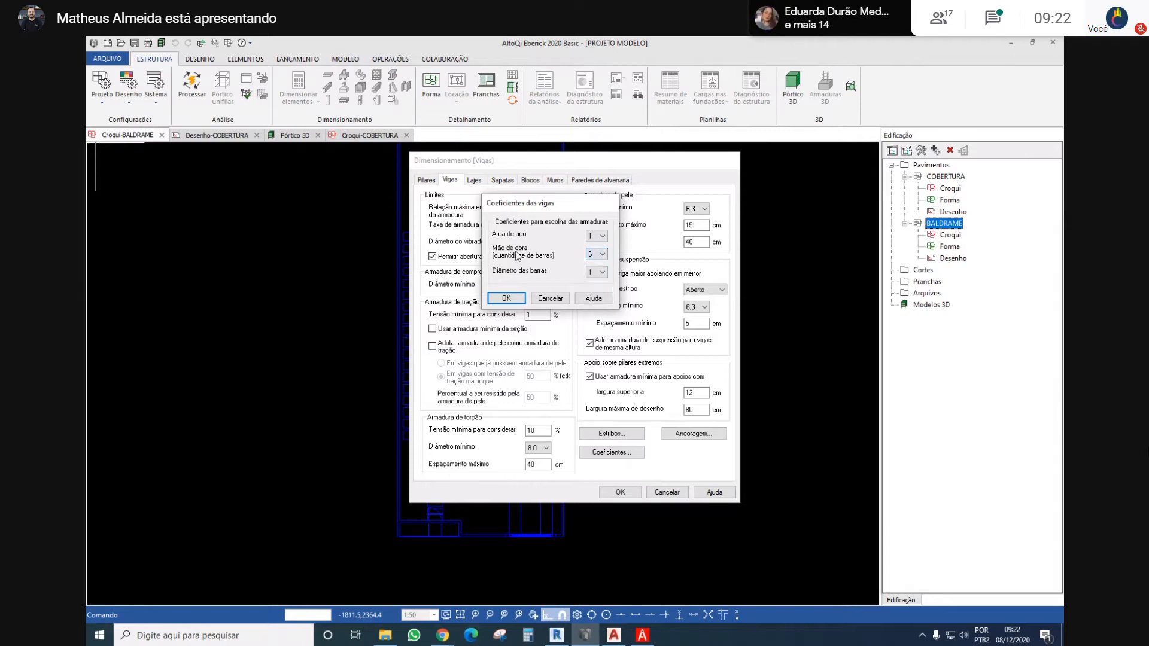
left_click(592, 255)
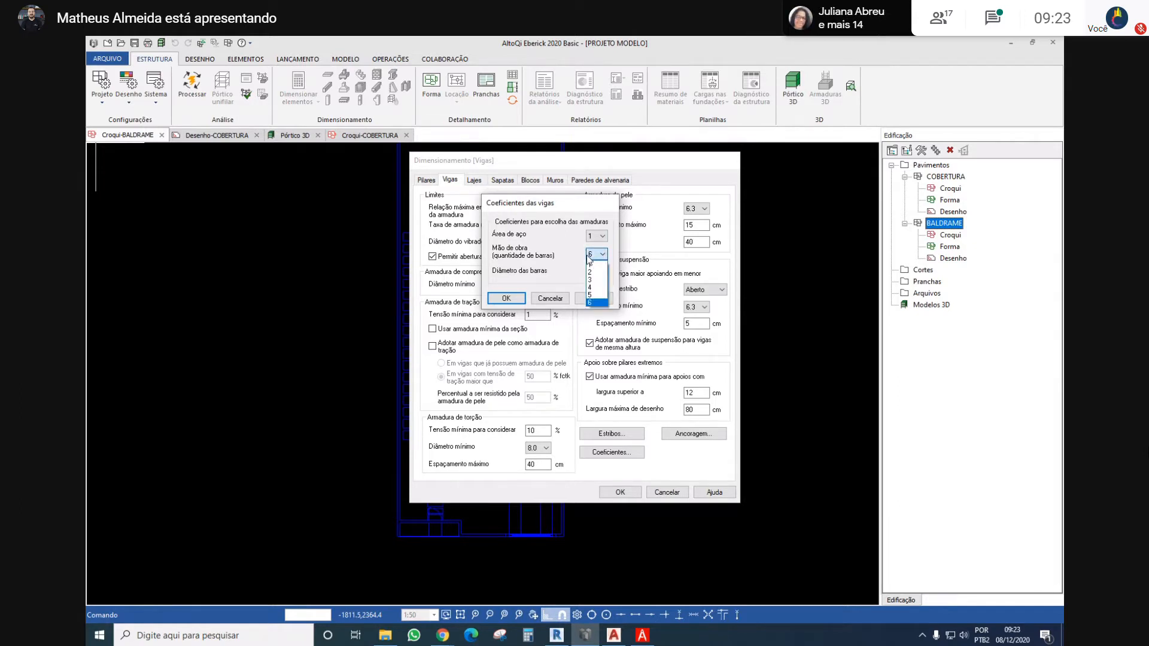
left_click(594, 256)
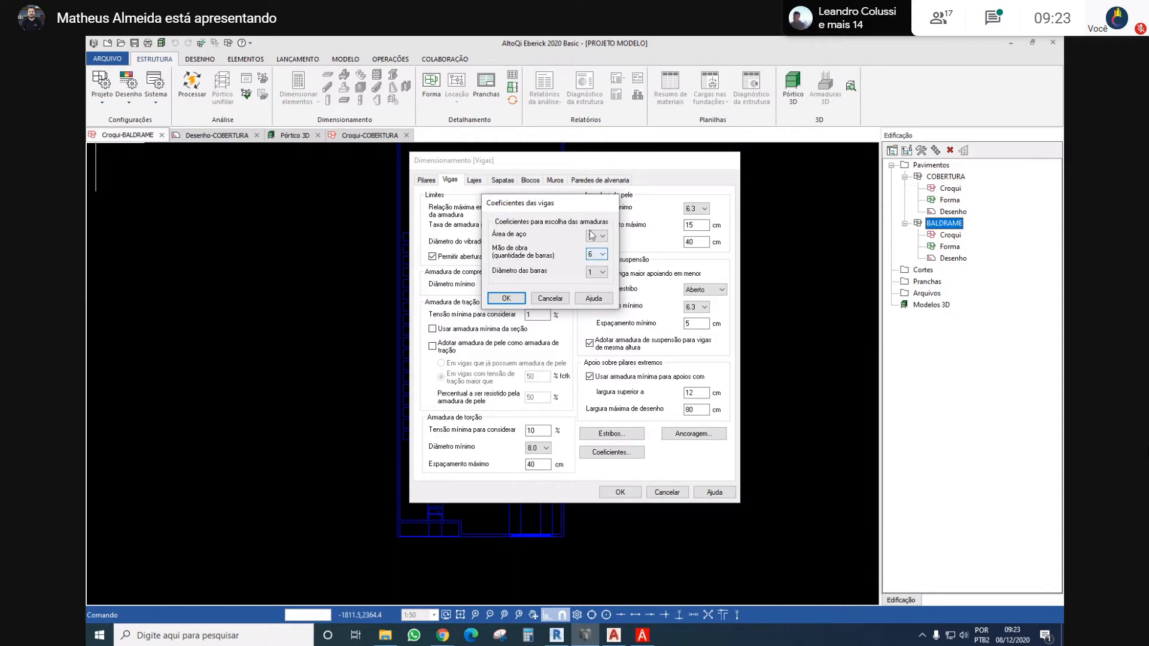
Set the beam coefficients to 3 for Área de aço and 4 for Mão de obra (quantidade de barras), and accept them
left_click(596, 235)
left_click(595, 255)
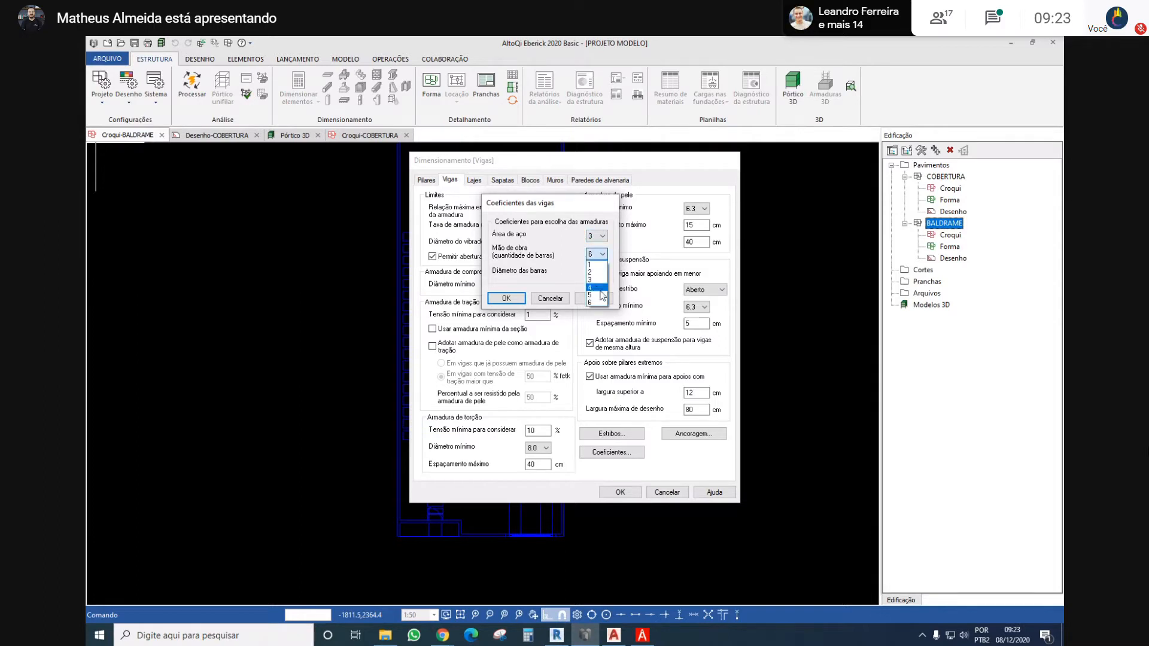
left_click(595, 287)
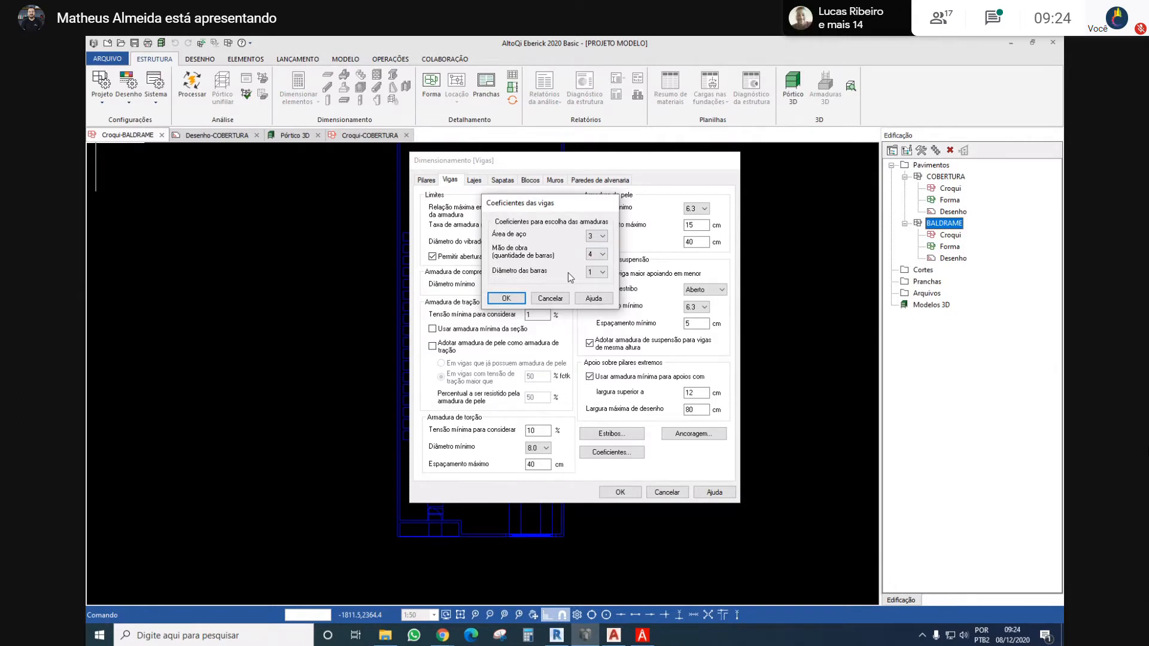
left_click(506, 298)
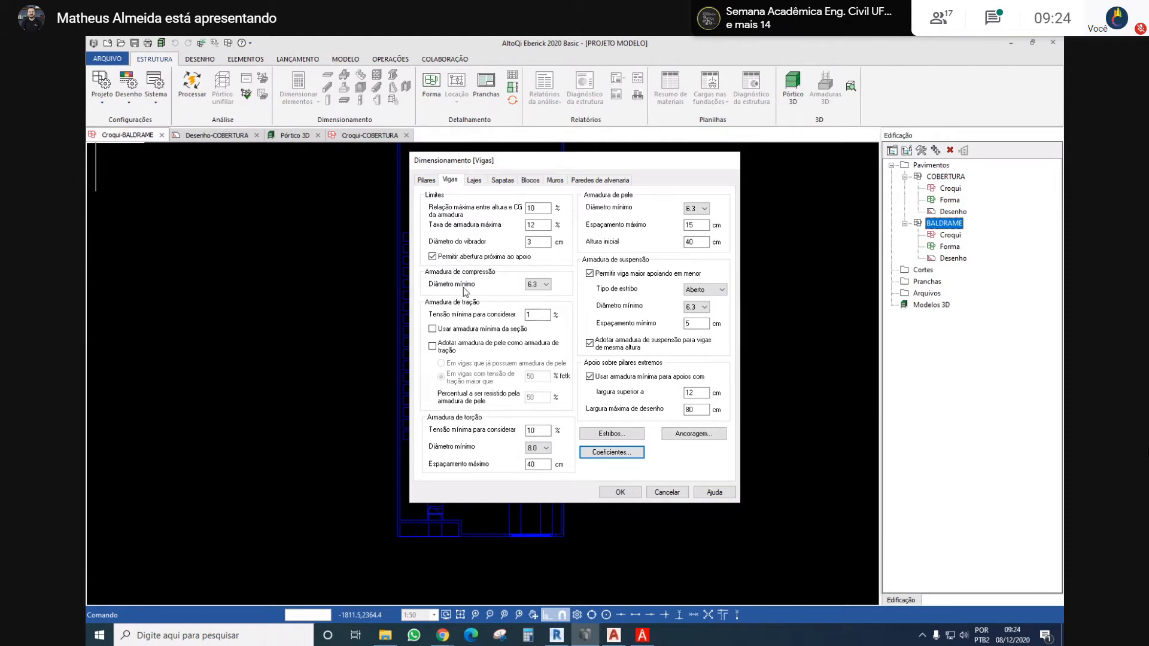
Examine the minimum diameter options for the beams' compression reinforcement and the beam stirrup settings
left_click(537, 285)
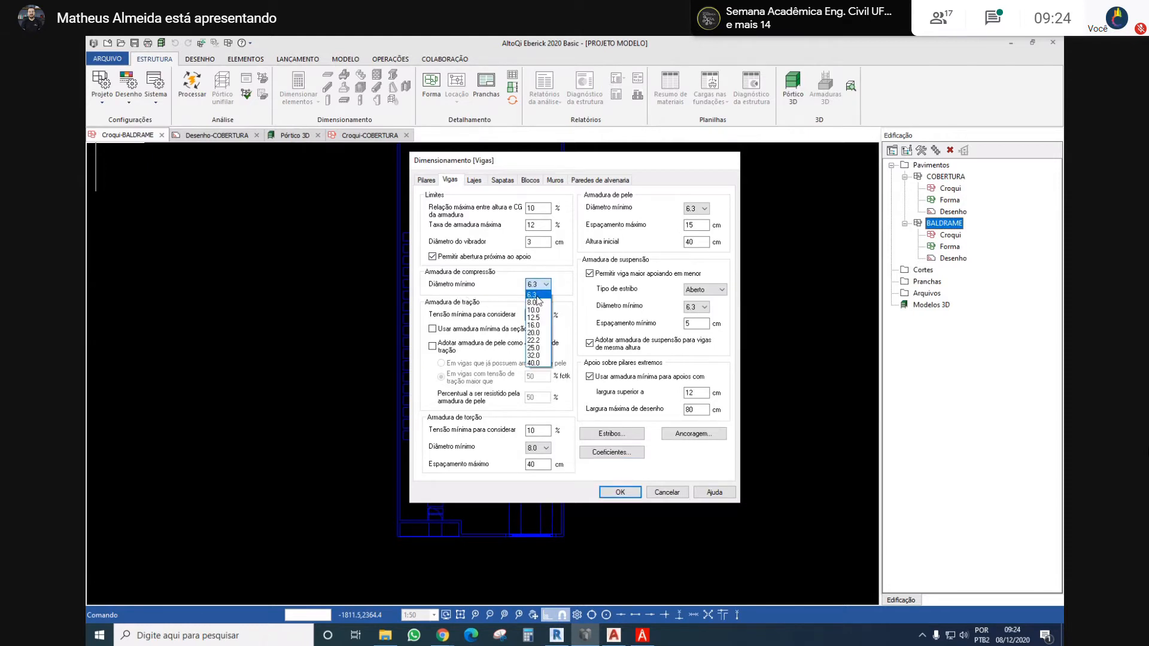
left_click(537, 295)
left_click(539, 286)
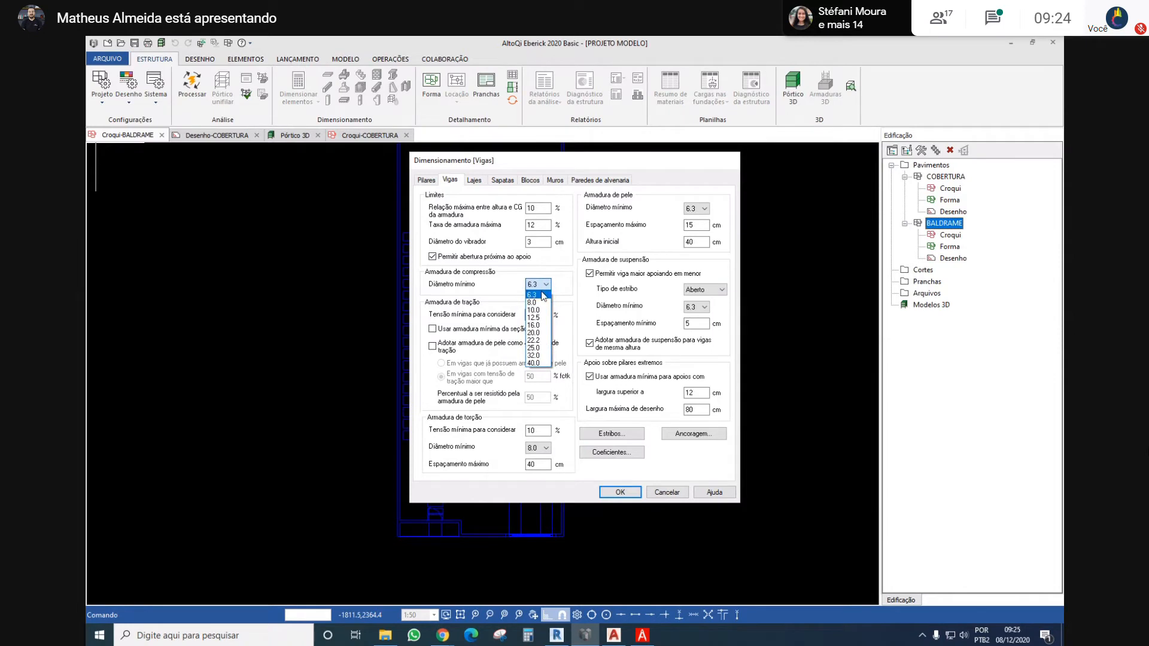
left_click(533, 295)
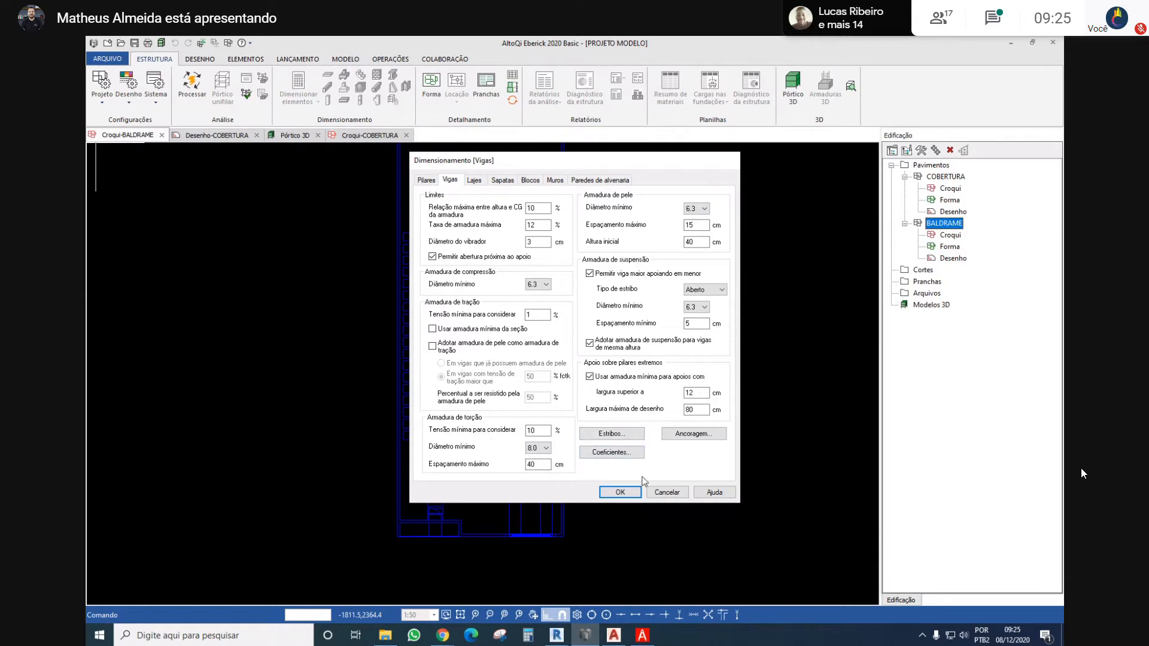
left_click(616, 438)
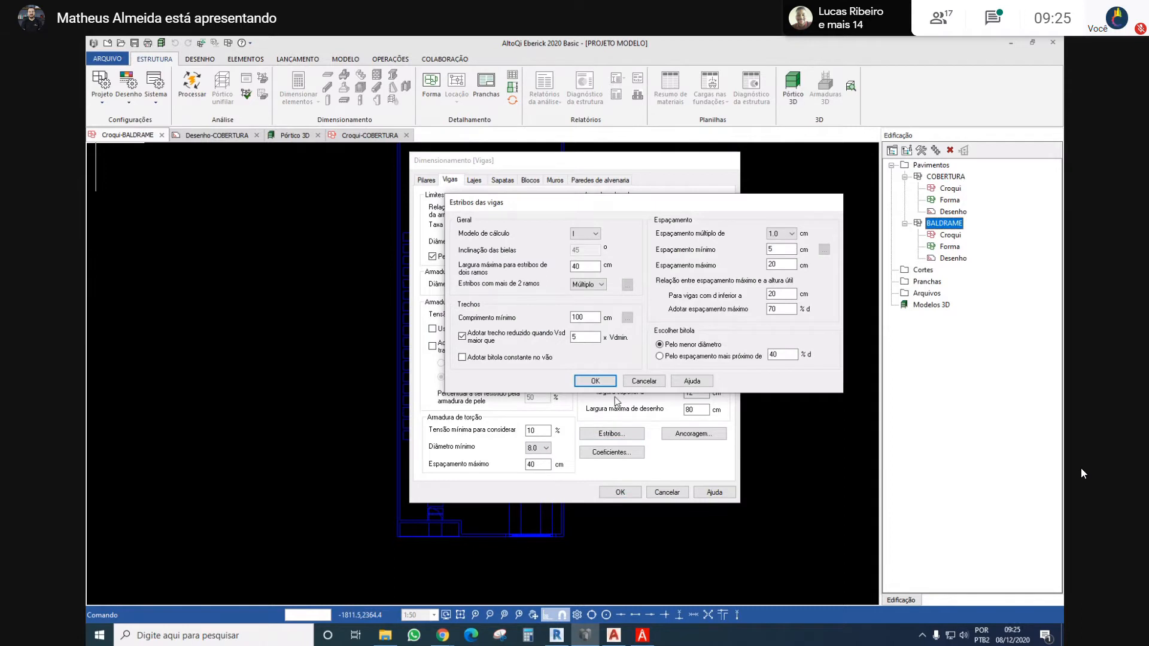
left_click(609, 384)
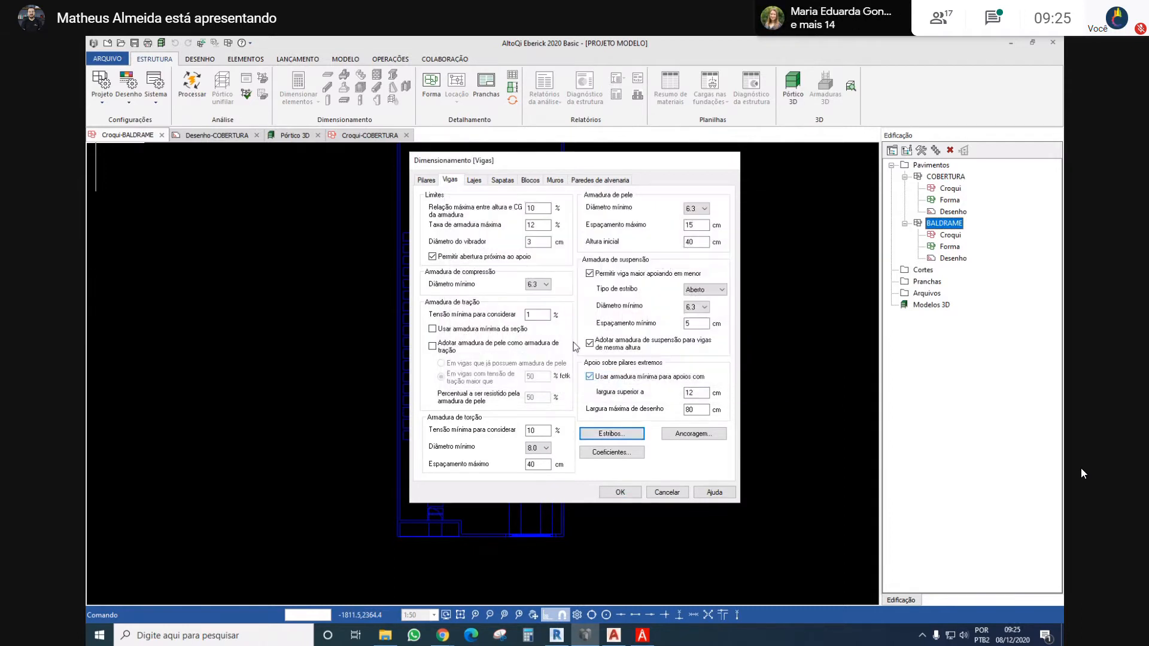
Examine the slab design settings and the column settings for stirrup spacing, starter bars (Esperas) and maximum reinforcement ratio
left_click(474, 180)
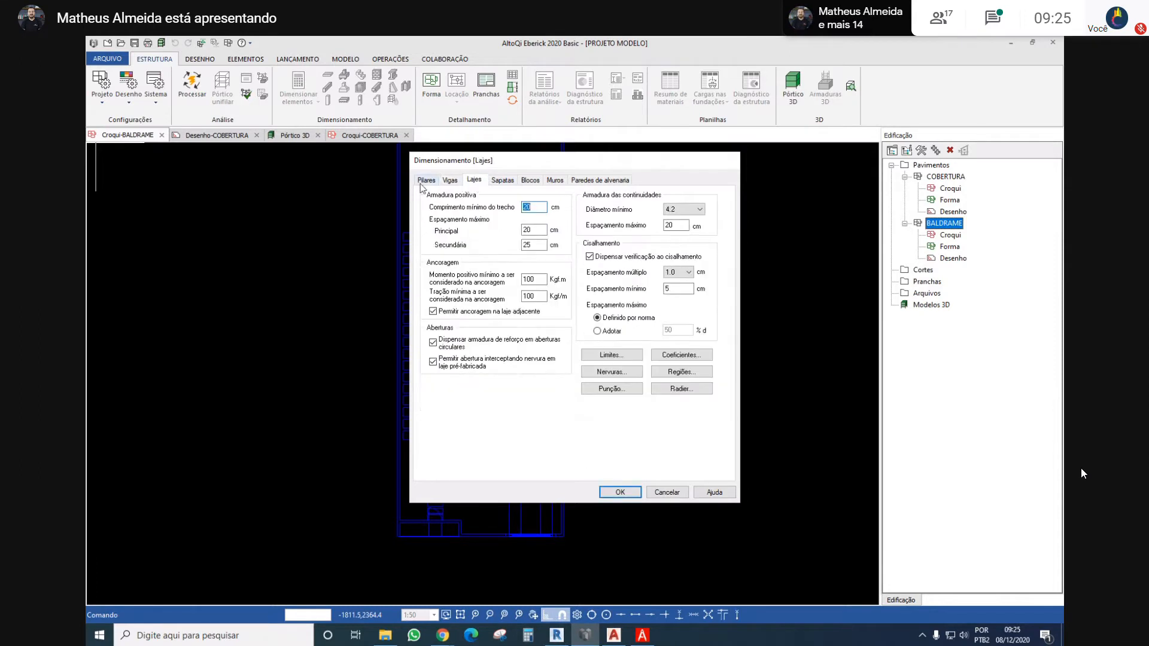
left_click(427, 180)
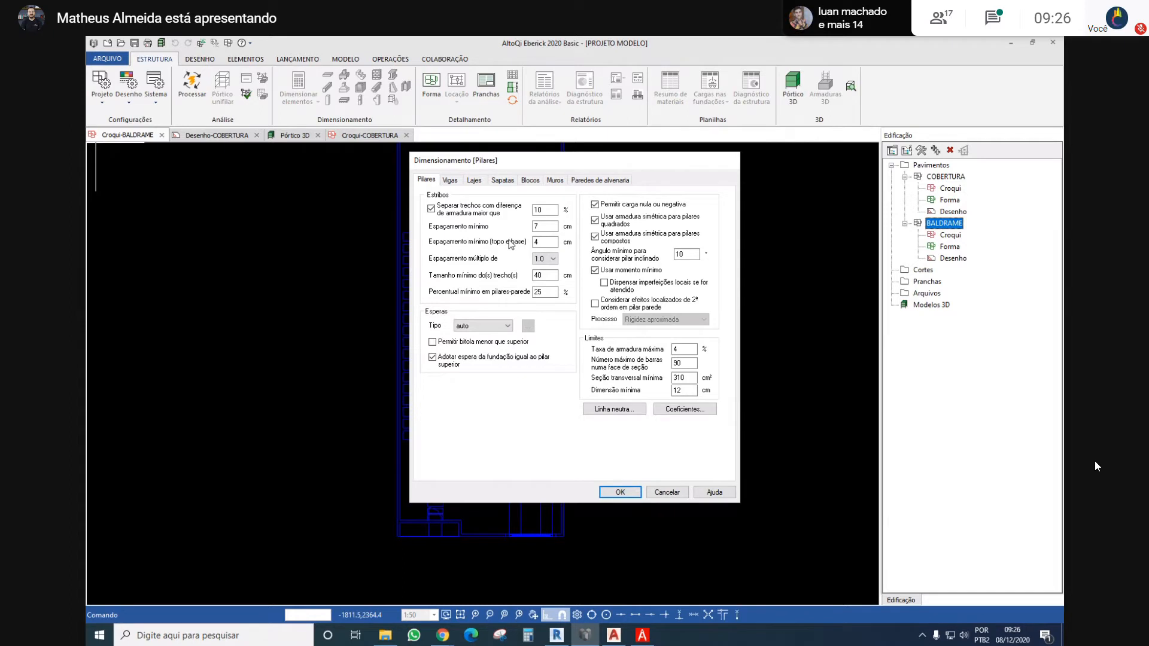
left_click(551, 260)
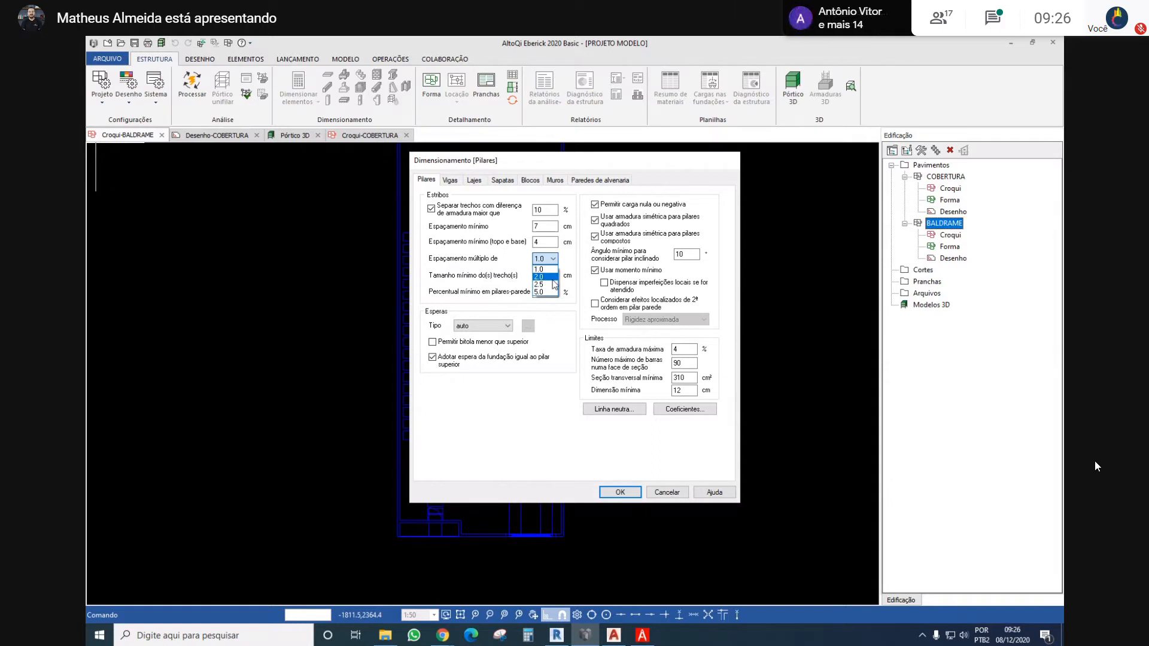
left_click(449, 277)
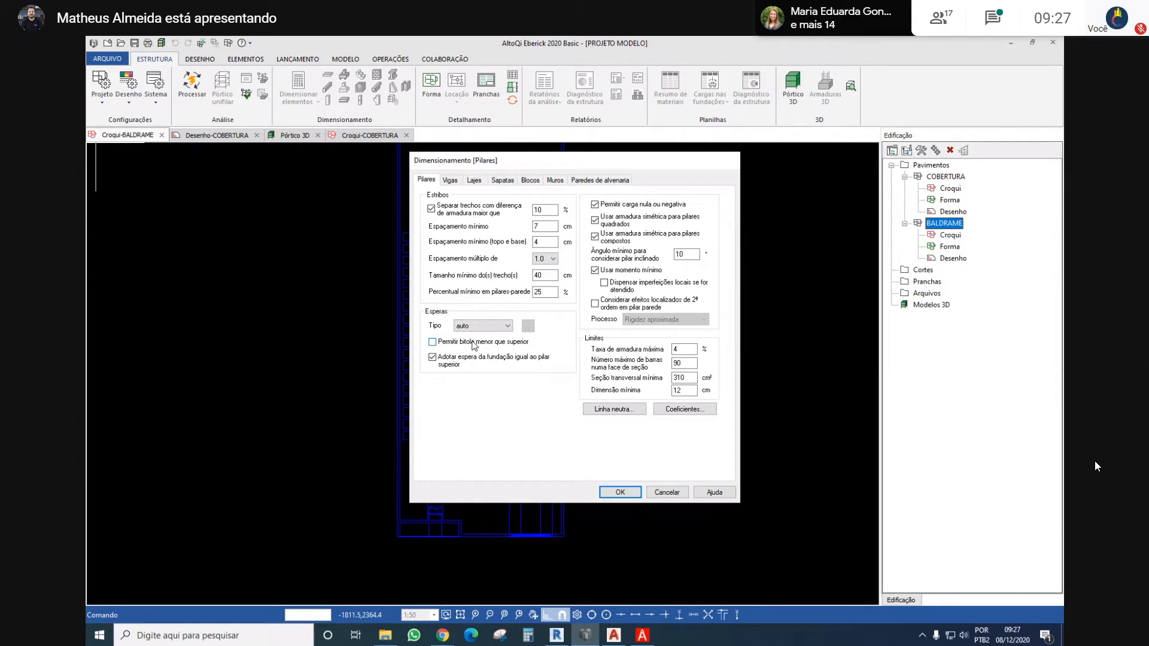
left_click(473, 342)
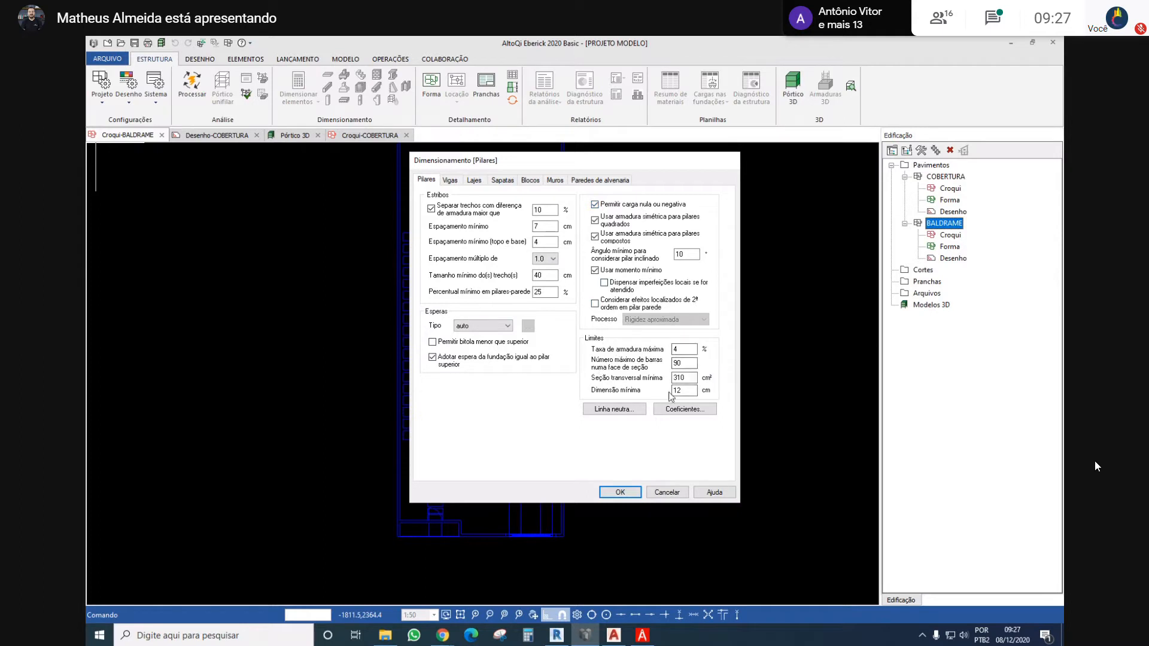
left_click(682, 349)
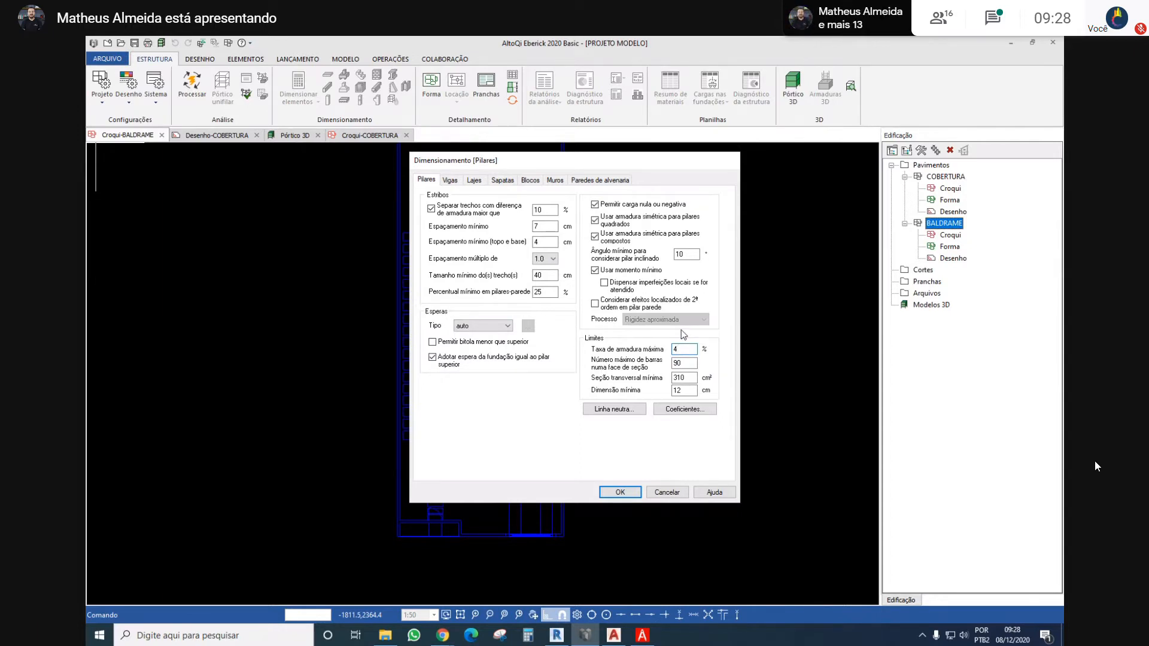
Set the minimum dimension (Dimensão mínima) in the column design limits to 14 cm
double_click(693, 389)
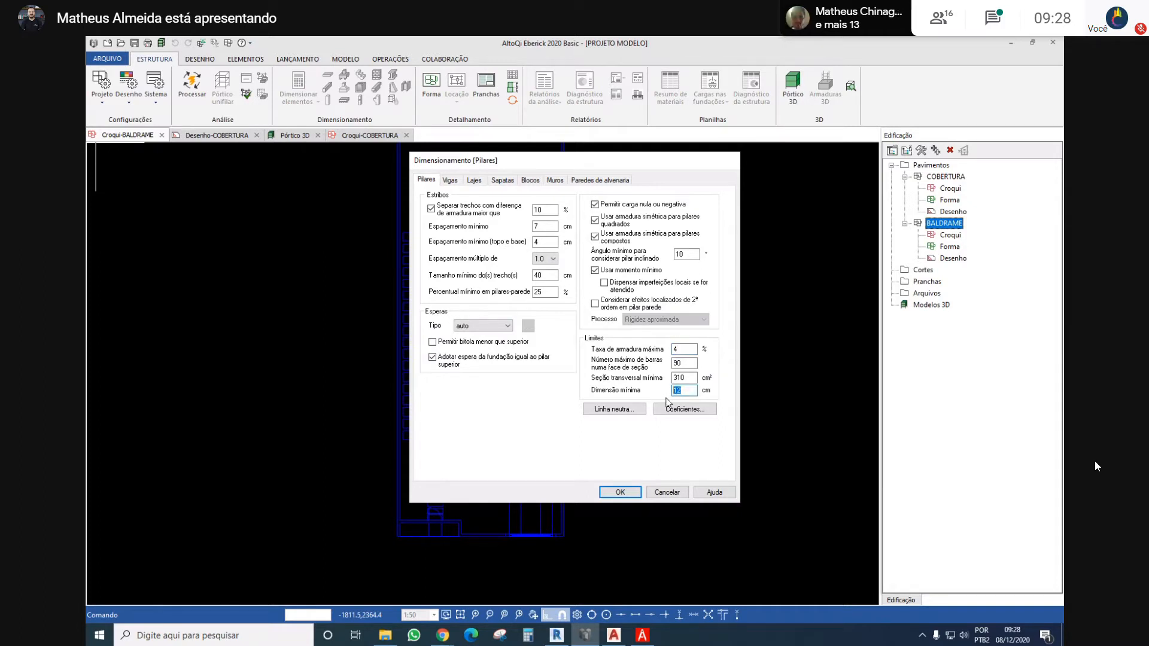
type("14")
left_click_drag(687, 390, 658, 387)
left_click(674, 393)
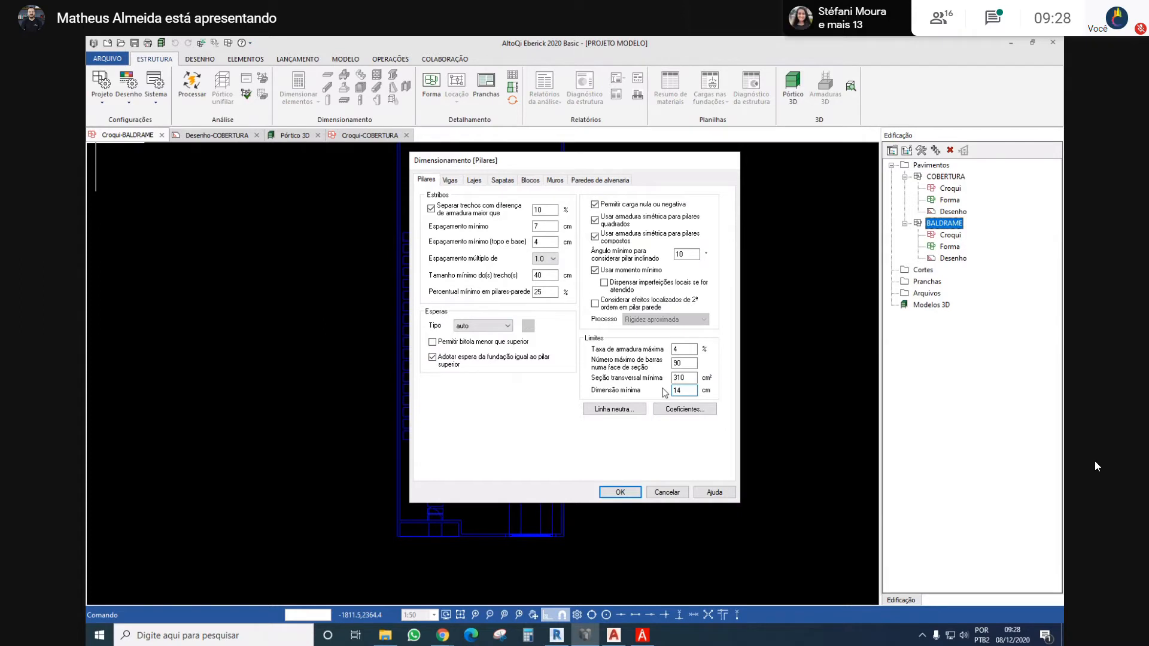
Set the column coefficients to 4 for Mão de obra (quantidade de barras) and 3 for Área de aço, and accept them
left_click(694, 411)
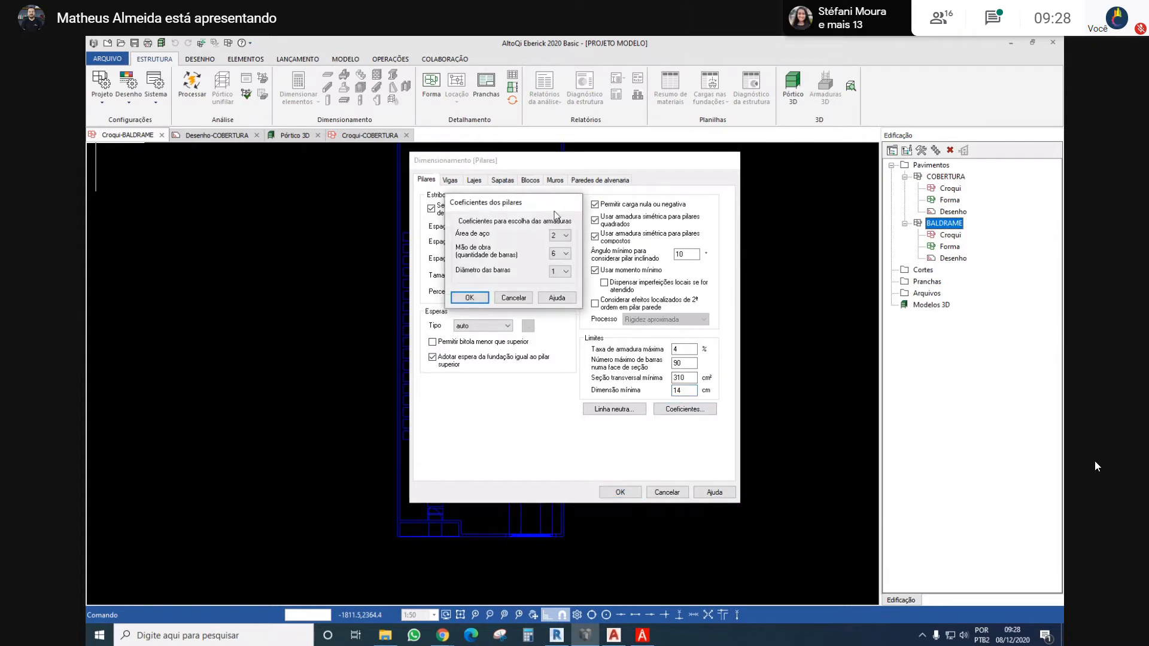
left_click(555, 256)
left_click(555, 256)
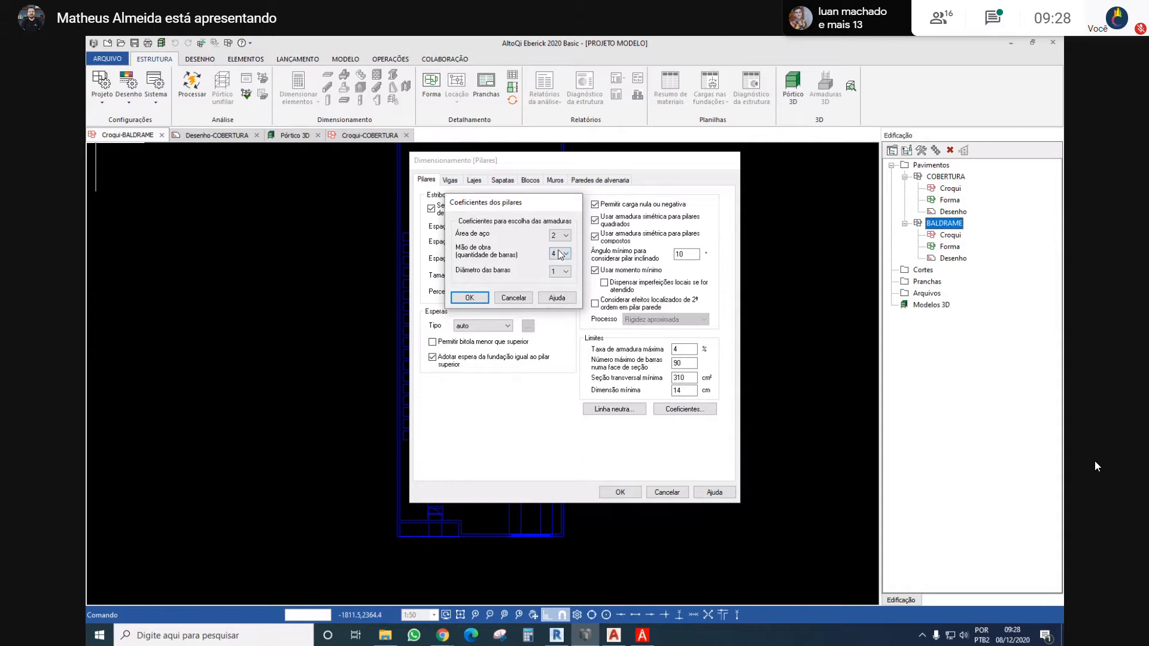
left_click(560, 235)
left_click(566, 261)
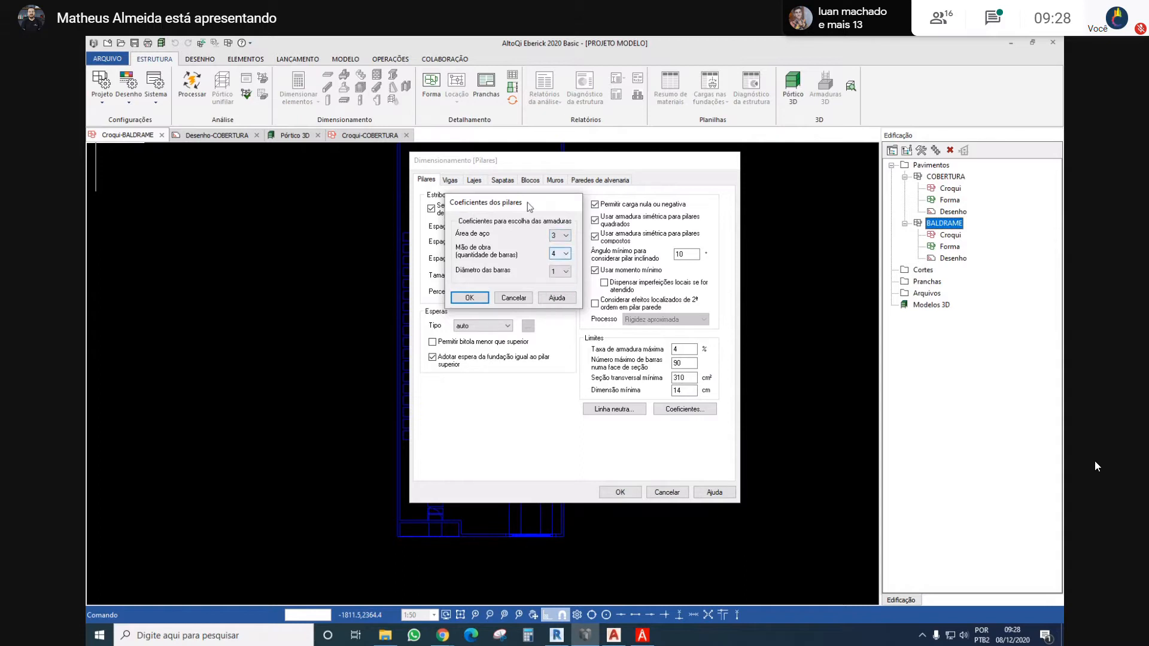
left_click(486, 297)
Examine the Radier and Punção settings in the slab design configuration, closing each without saving
left_click(474, 180)
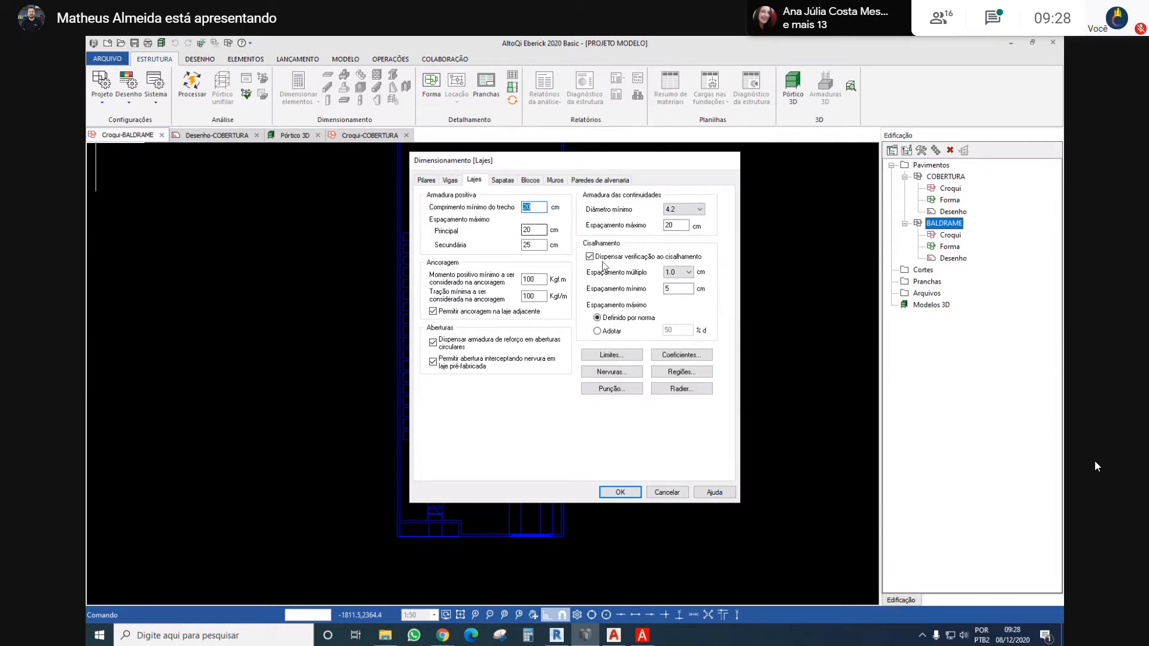
left_click(673, 388)
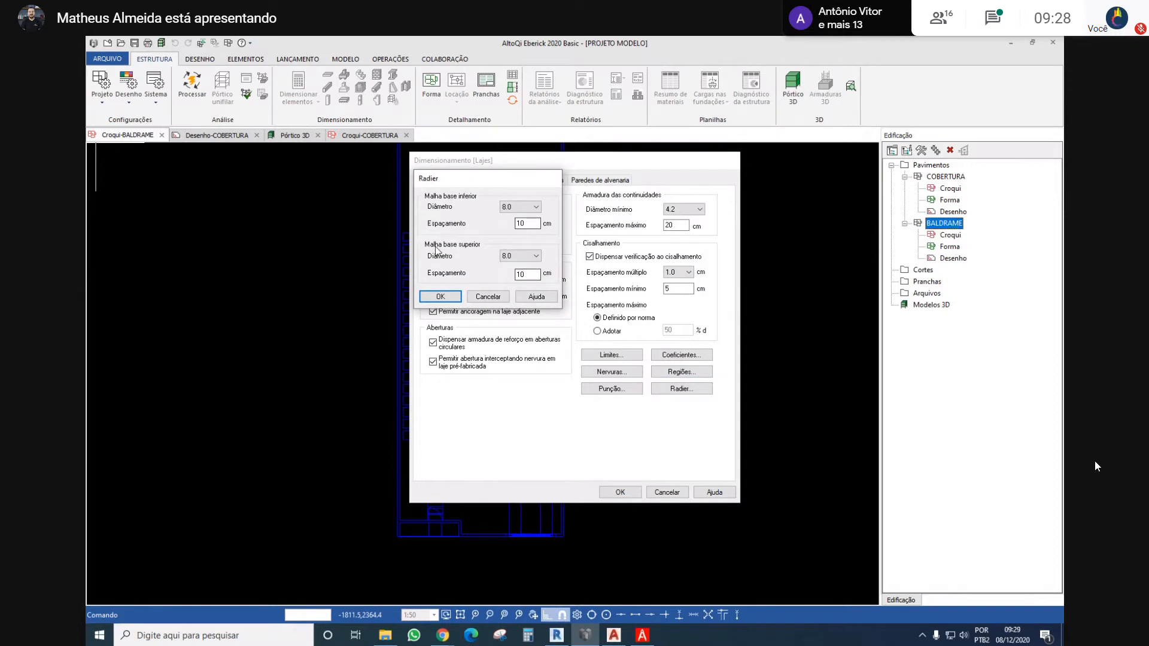
left_click(486, 297)
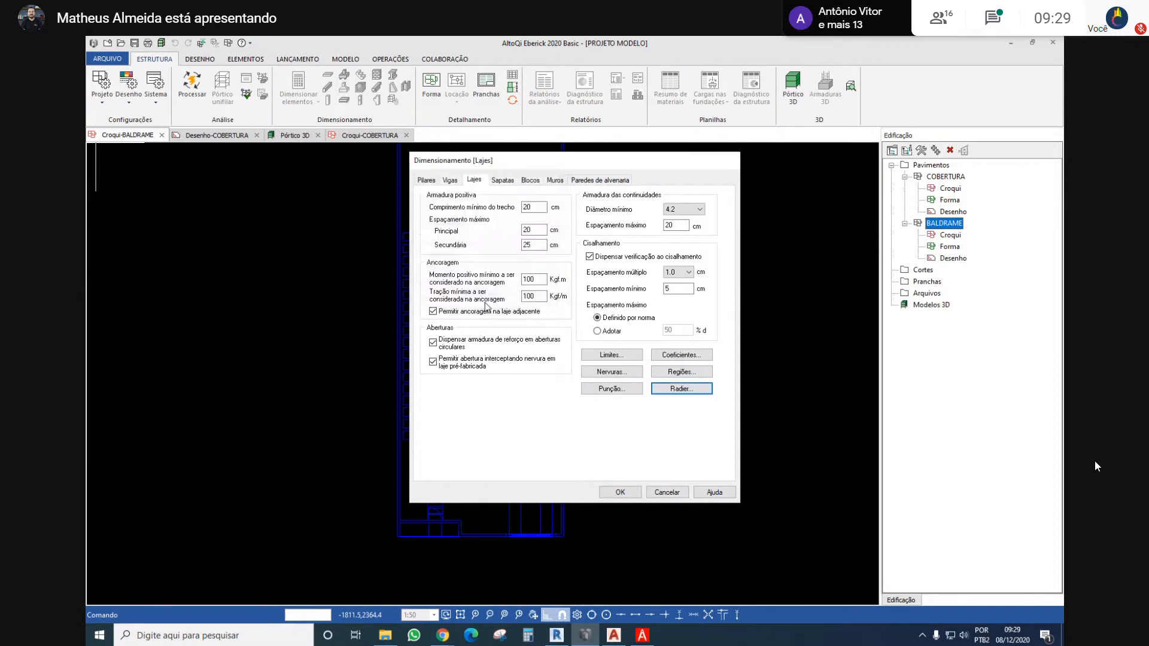
left_click(615, 390)
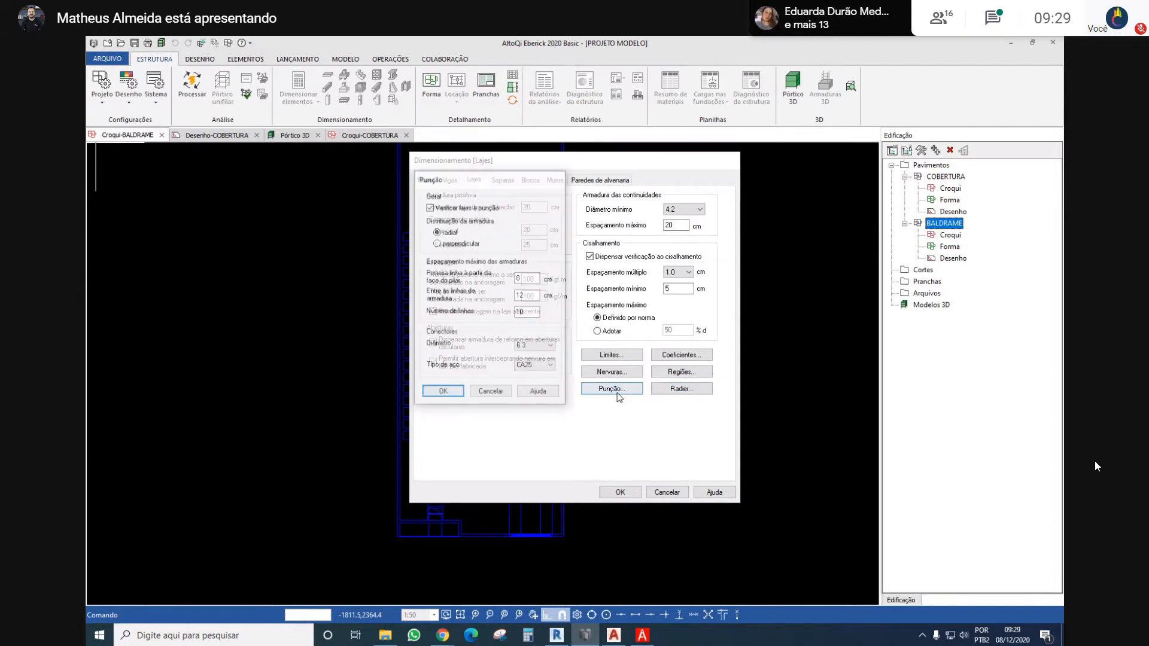
left_click(483, 397)
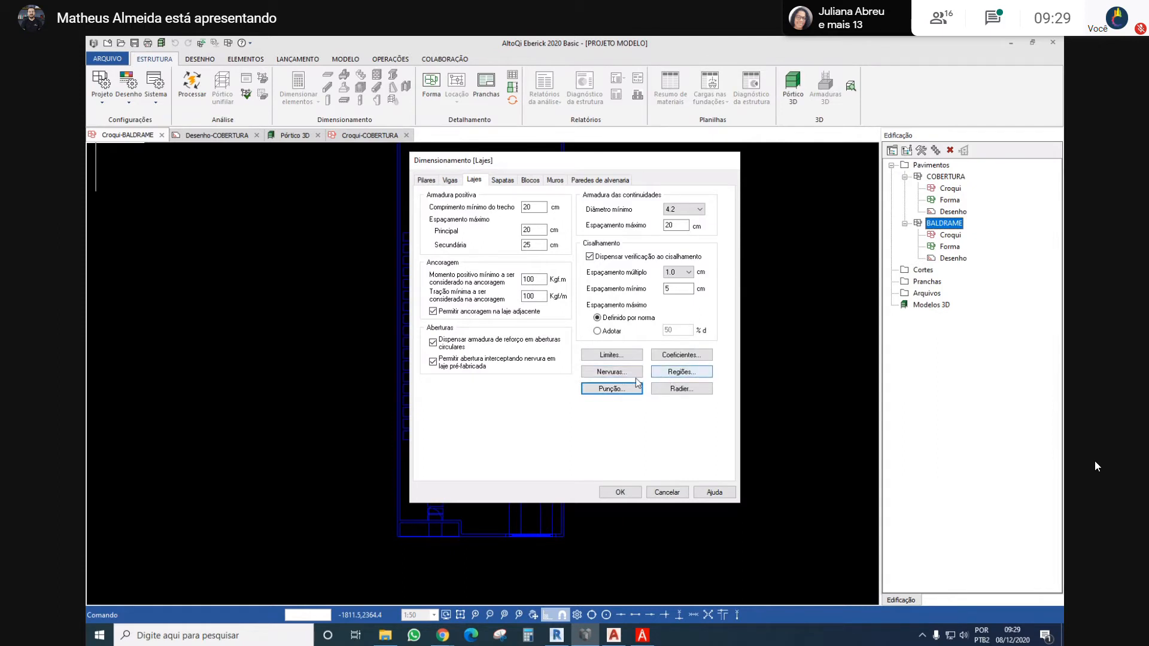
Adjust the slab coefficient for Mão de obra (quantidade de barras), accept it, and check and accept the slab Limites settings
left_click(670, 353)
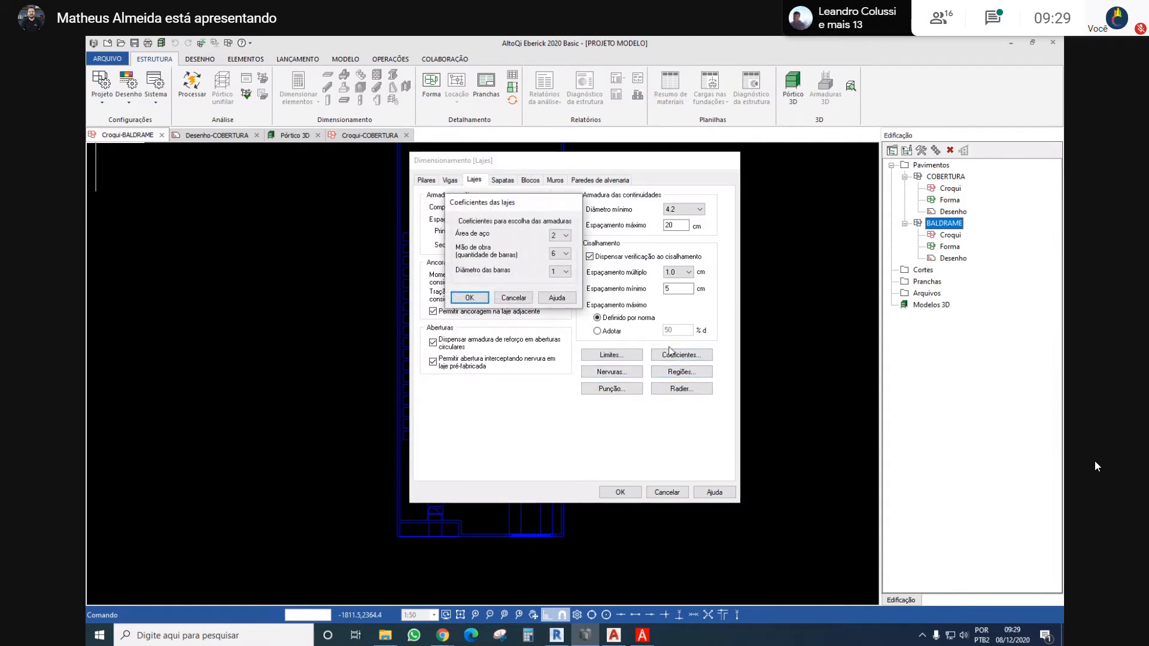
left_click(561, 261)
left_click(565, 253)
left_click(560, 287)
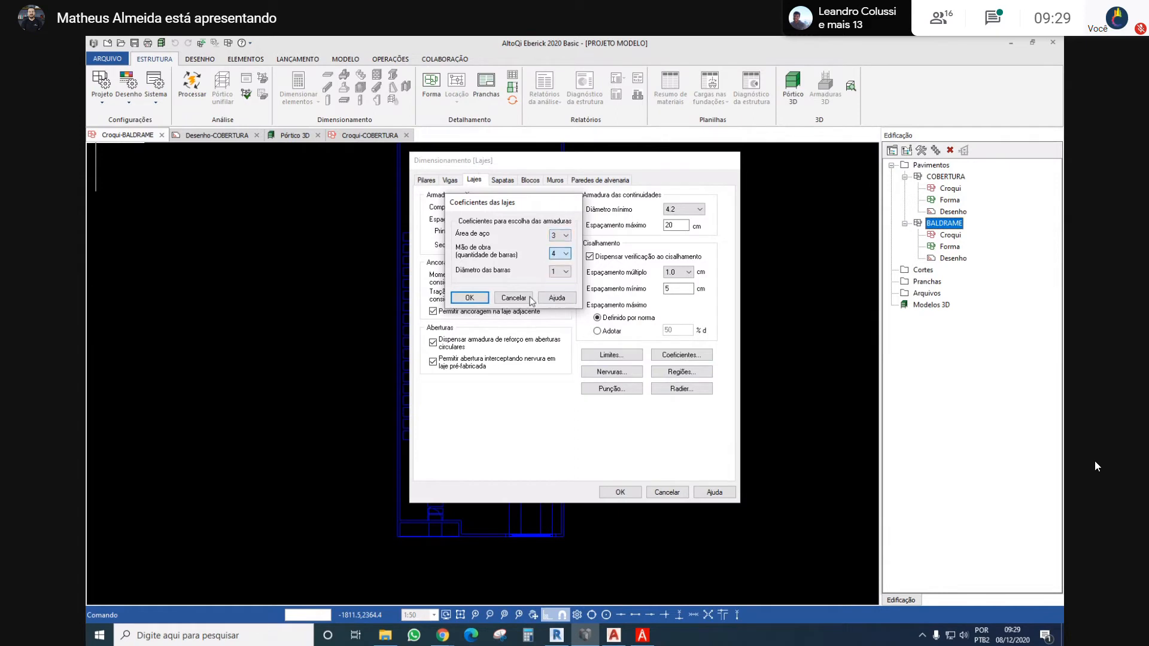
left_click(469, 297)
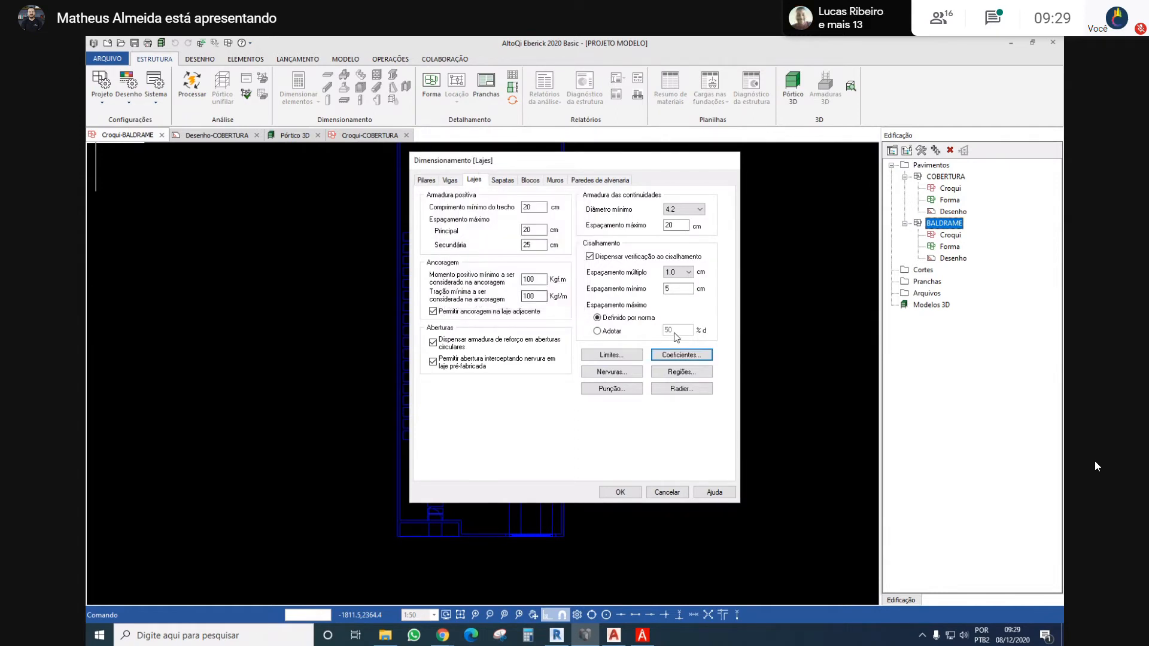
left_click(611, 355)
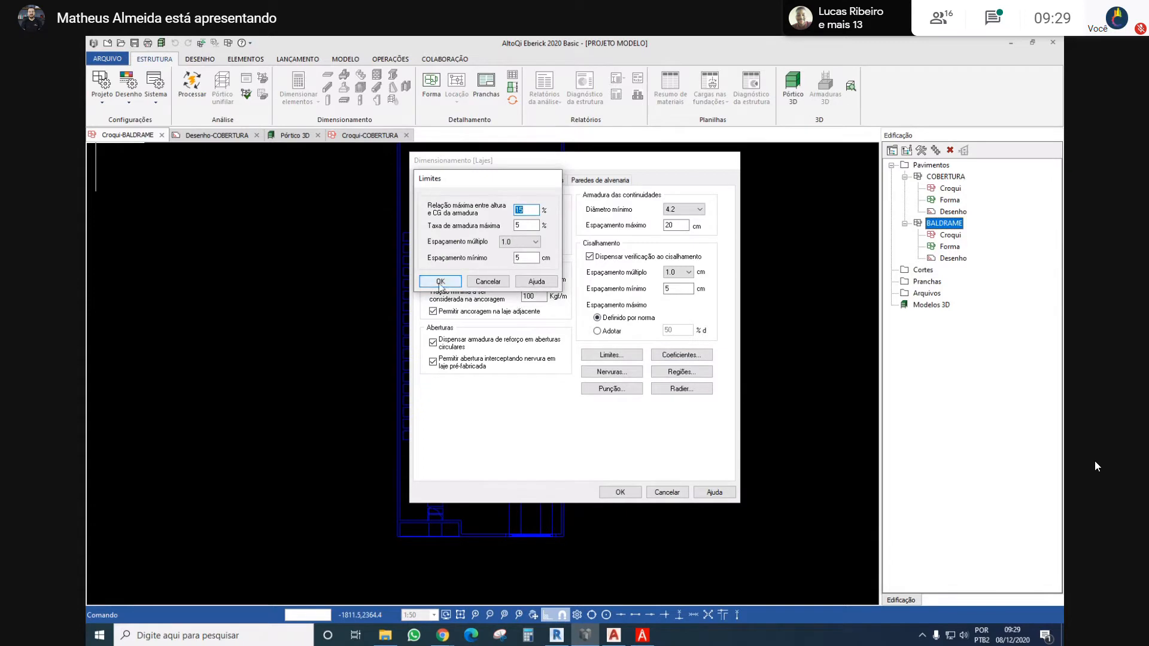
left_click(440, 281)
Set the allowable soil pressure (Pressão admissível) in the footing (Sapatas) design settings to 1.2 kgf/cm²
left_click(504, 180)
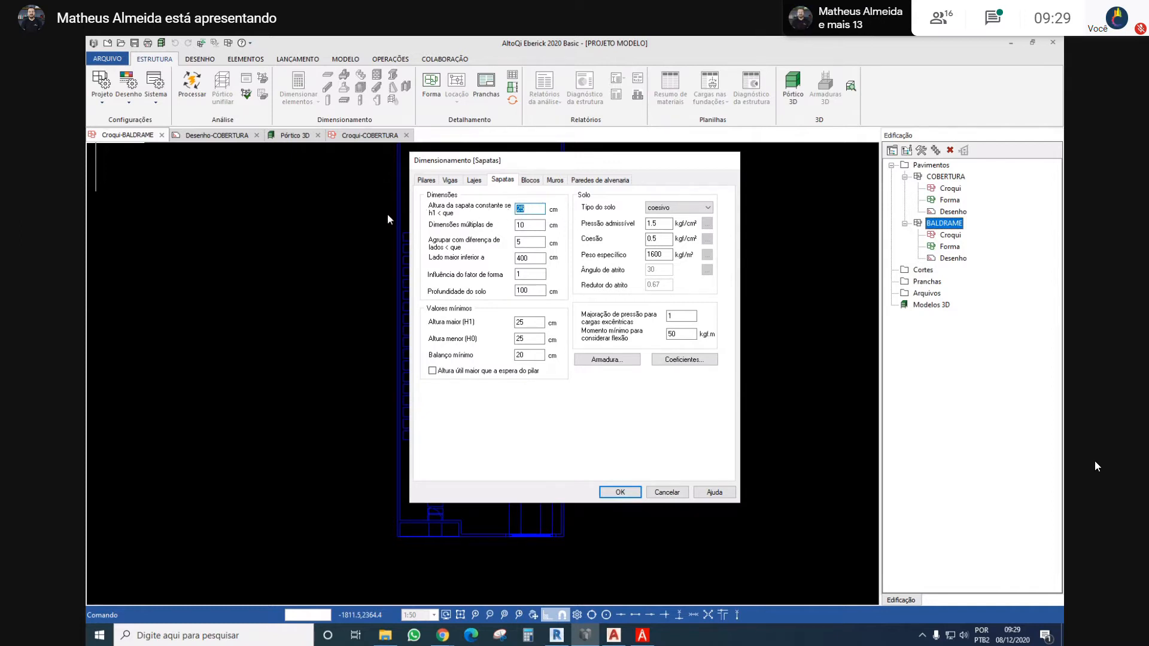
left_click(666, 223)
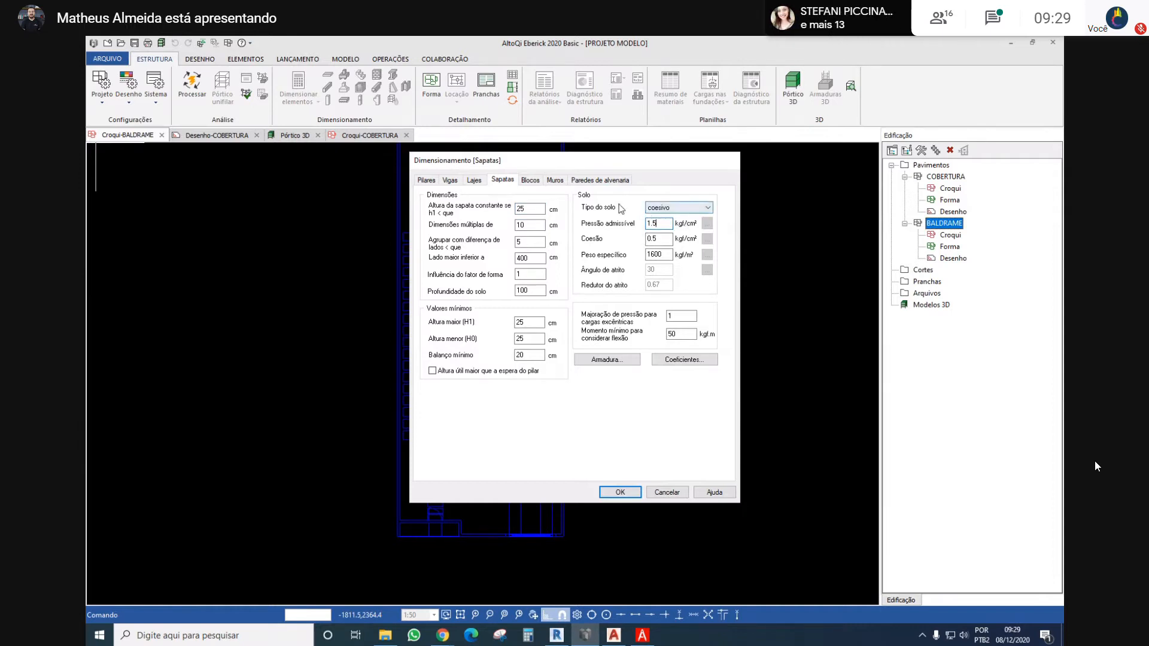
left_click(667, 210)
left_click(667, 210)
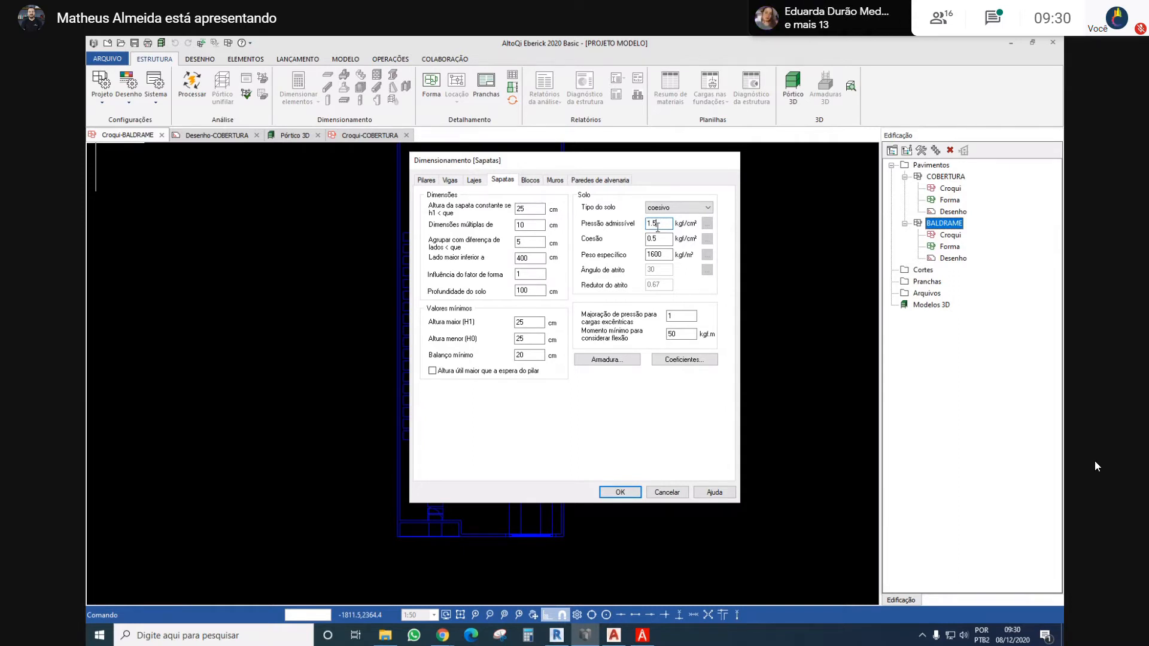
key("BackSpace")
type("2")
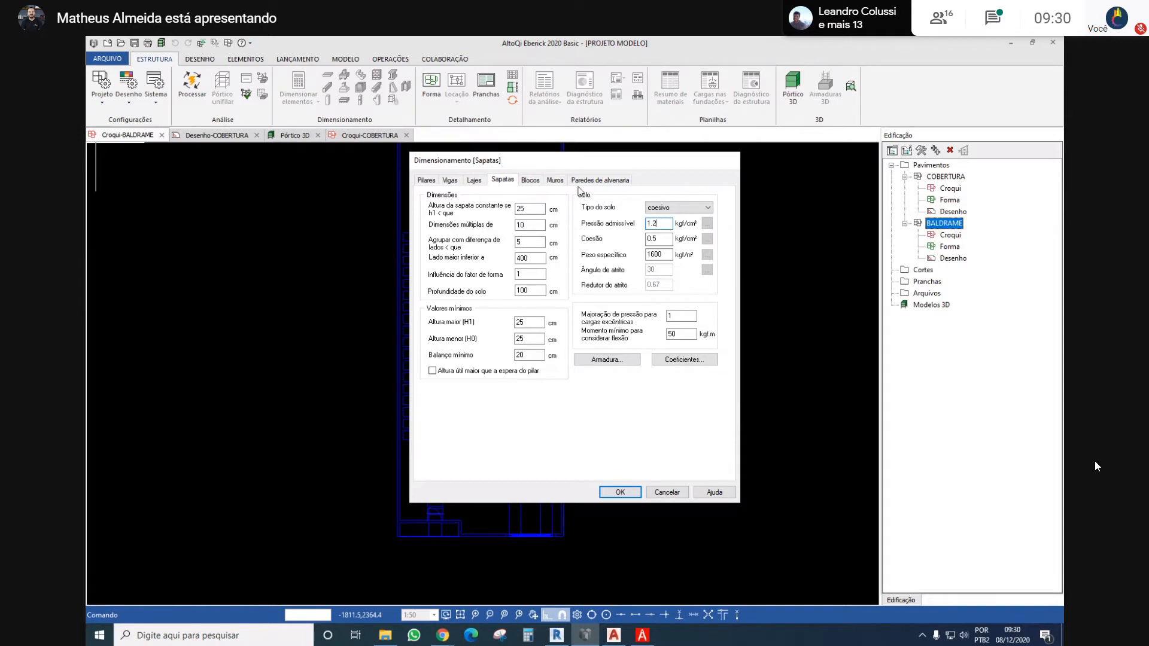
left_click_drag(666, 223, 638, 222)
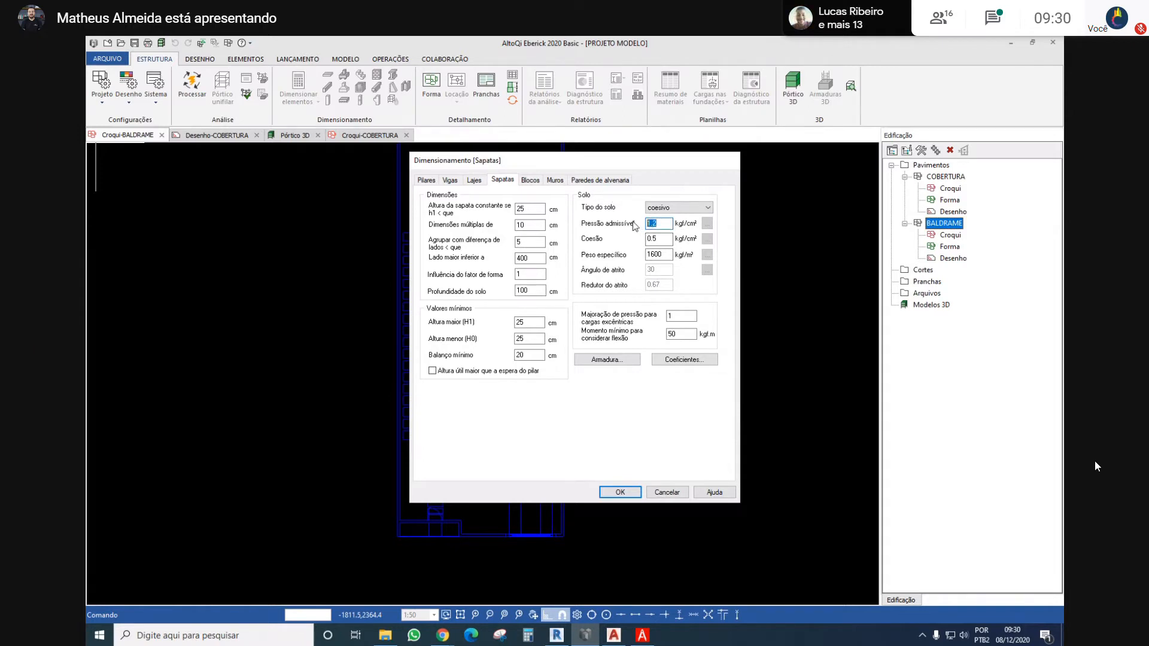
left_click(653, 225)
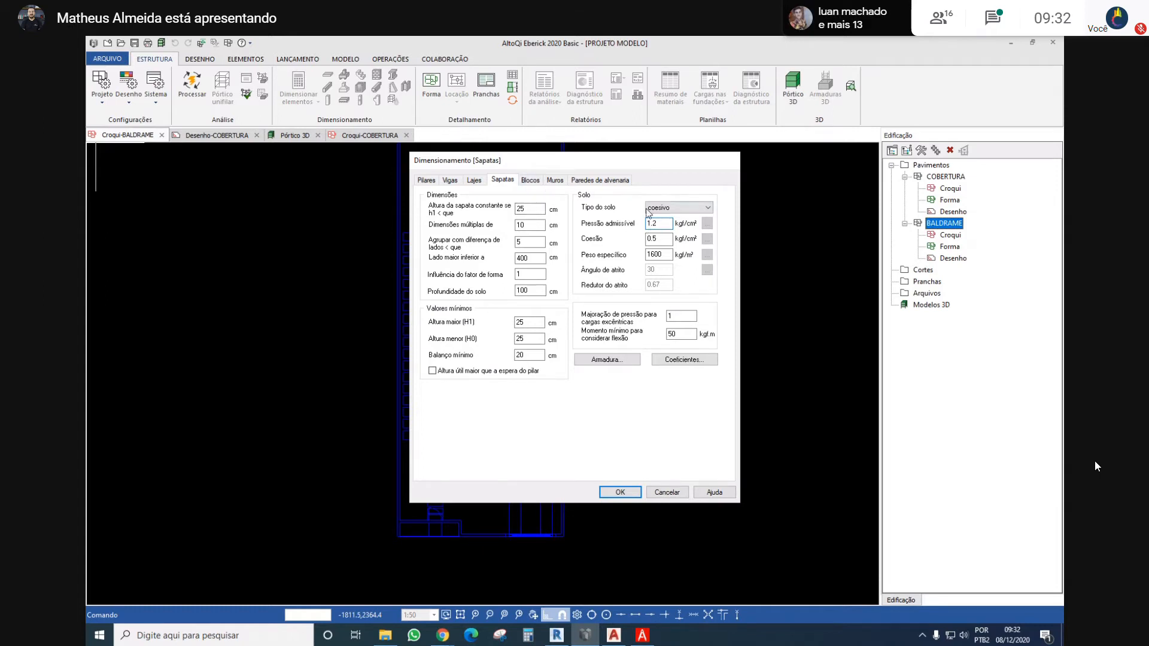
Check the Blocos, Muros and Paredes de alvenaria design settings and accept the whole Dimensionamento configuration
left_click(529, 181)
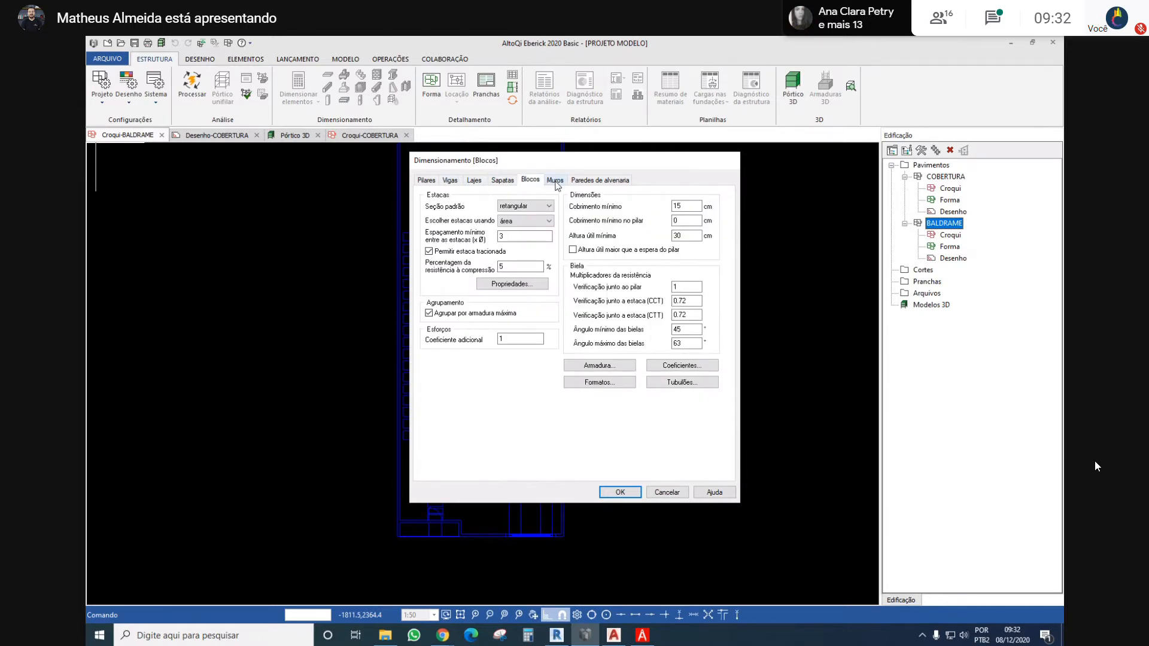
left_click(555, 180)
left_click(590, 181)
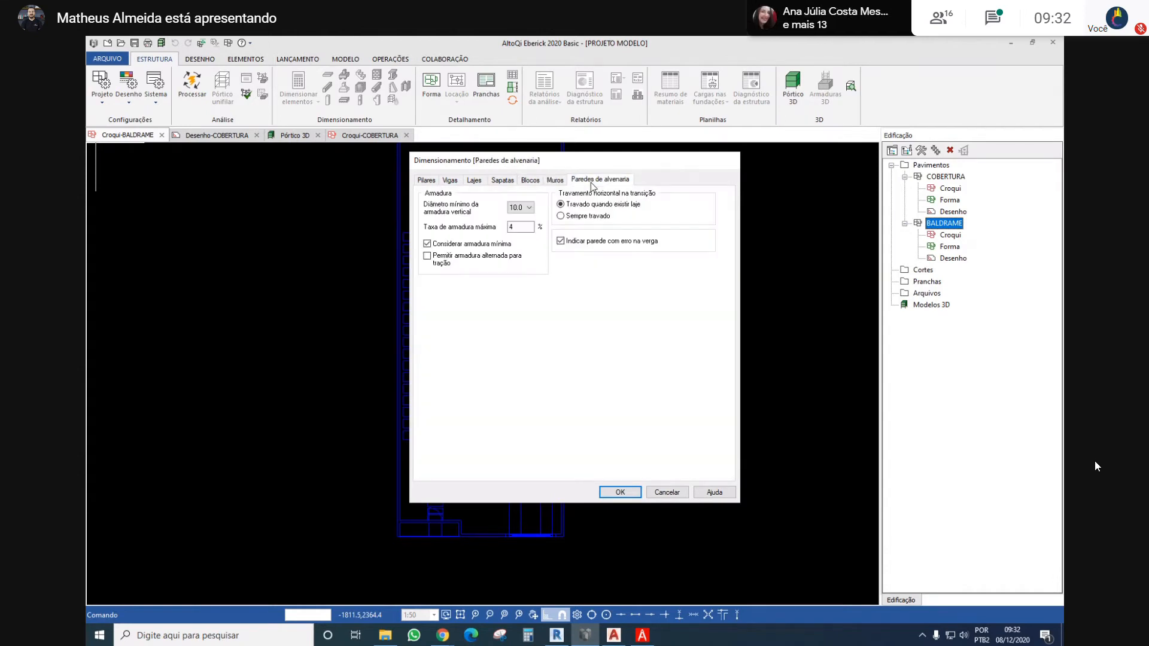
left_click(618, 491)
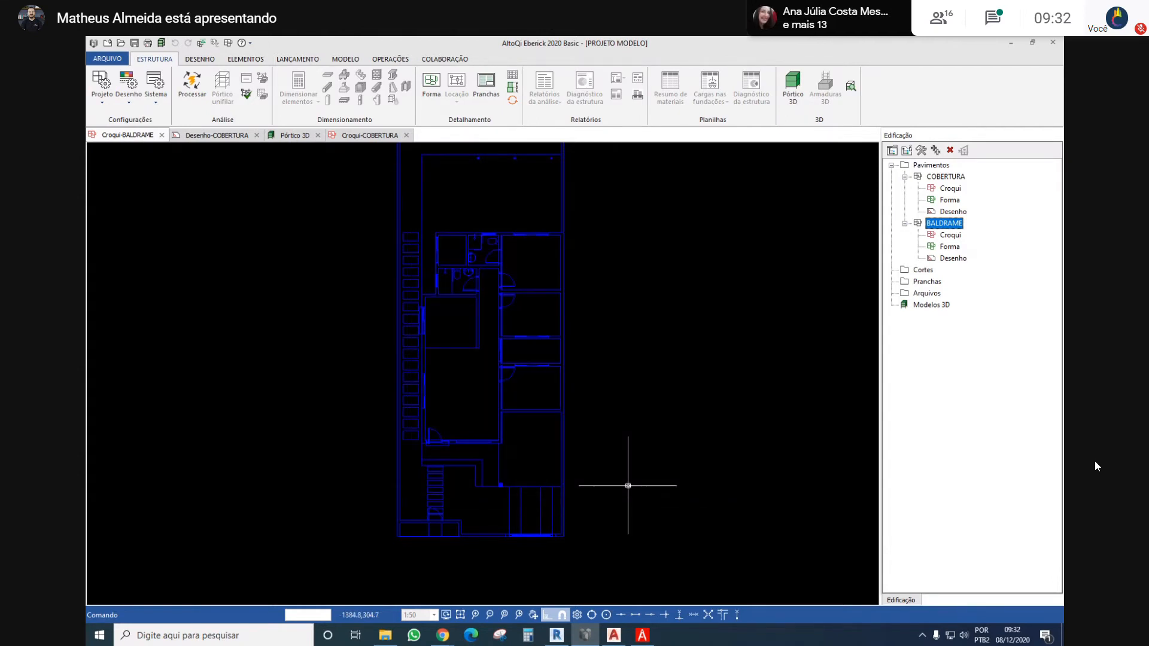
Open the project's Materiais e durabilidade configuration
left_click(102, 98)
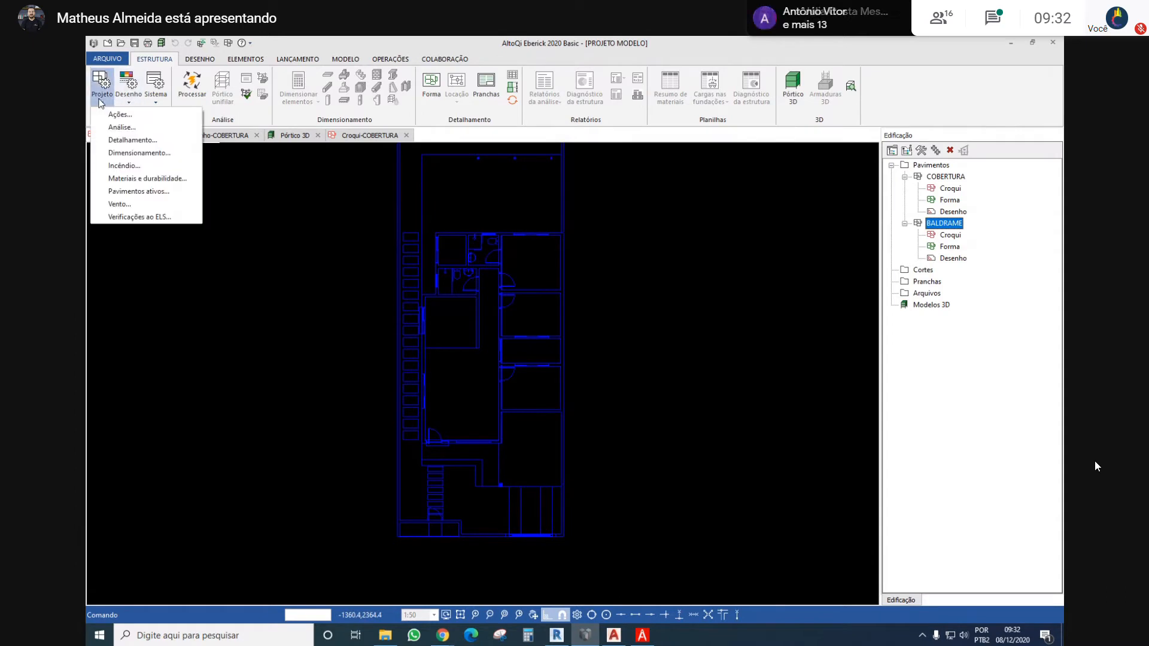
left_click(187, 179)
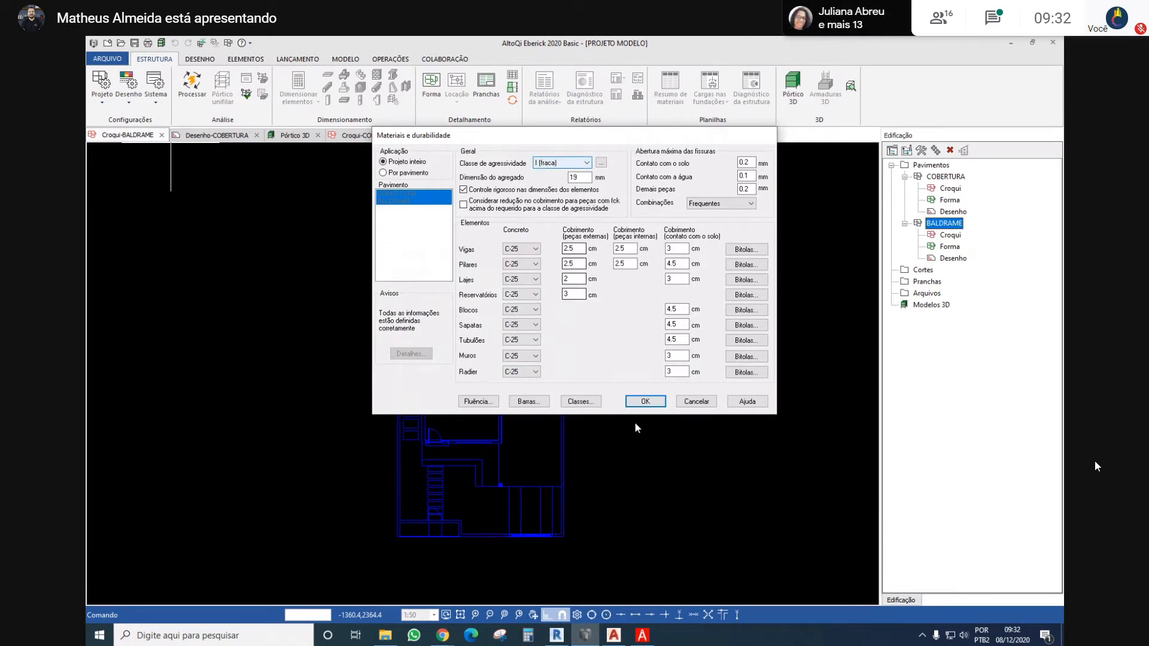
Switch to PDF Architect, search NBR 6118 for "CLASSE DE AGRESSIVIDADE" and go to Tabela 6.1 on environmental aggressiveness classes
left_click(641, 635)
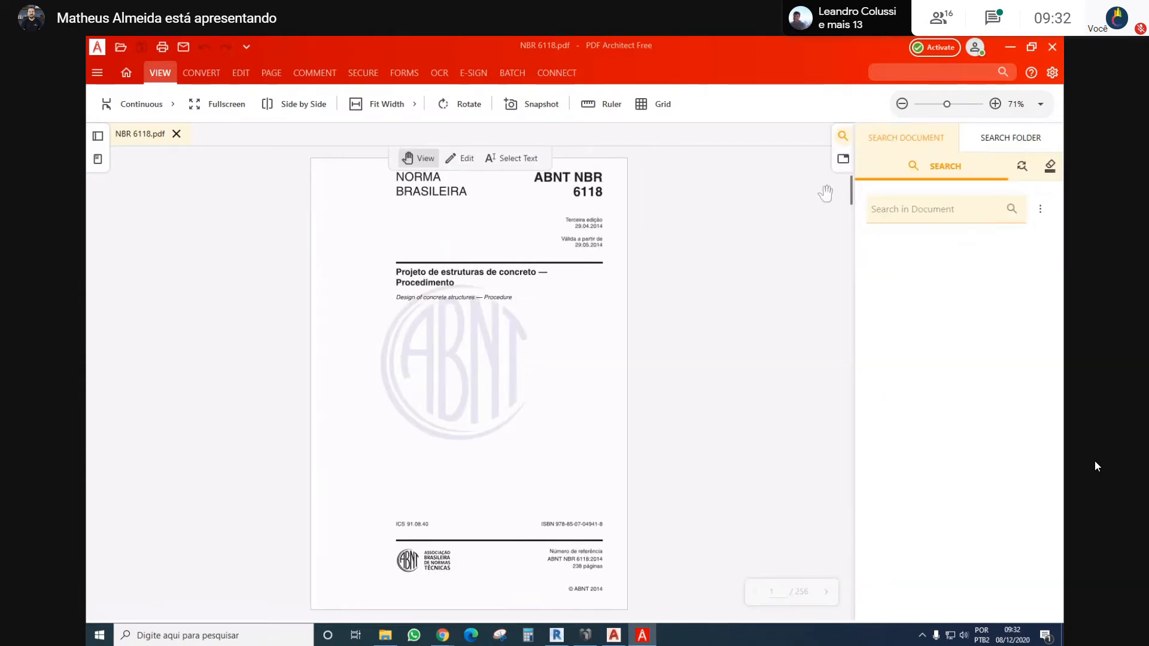
left_click(891, 215)
type("CLASSE DE AGRE")
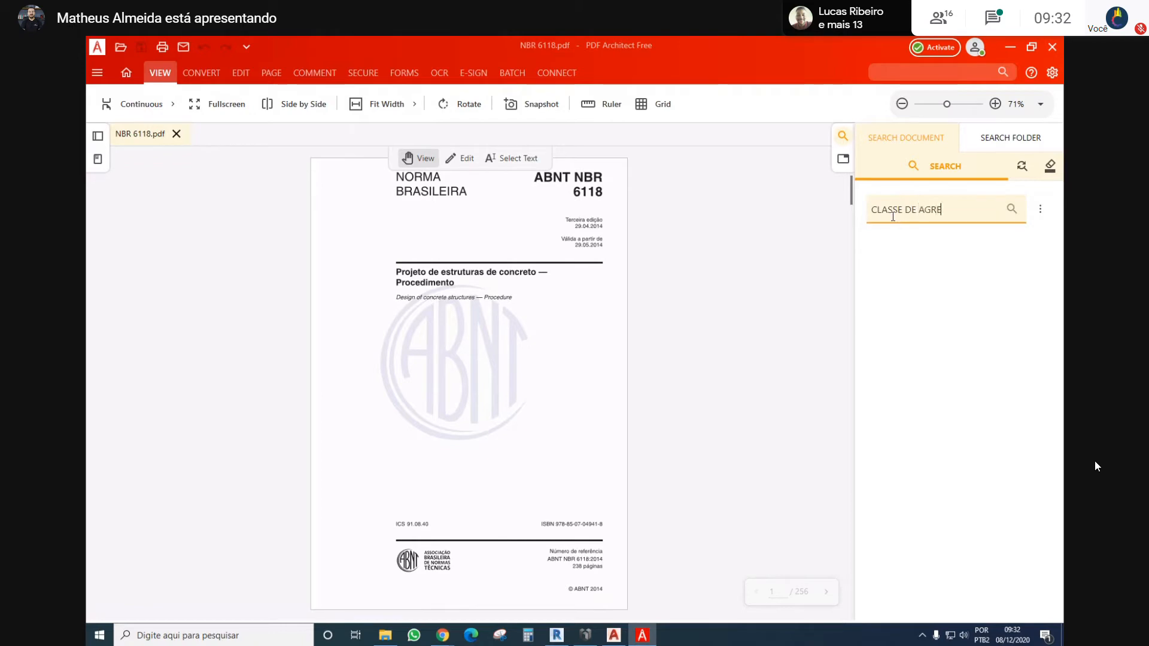
type("SSID")
type("IDADE")
key("Return")
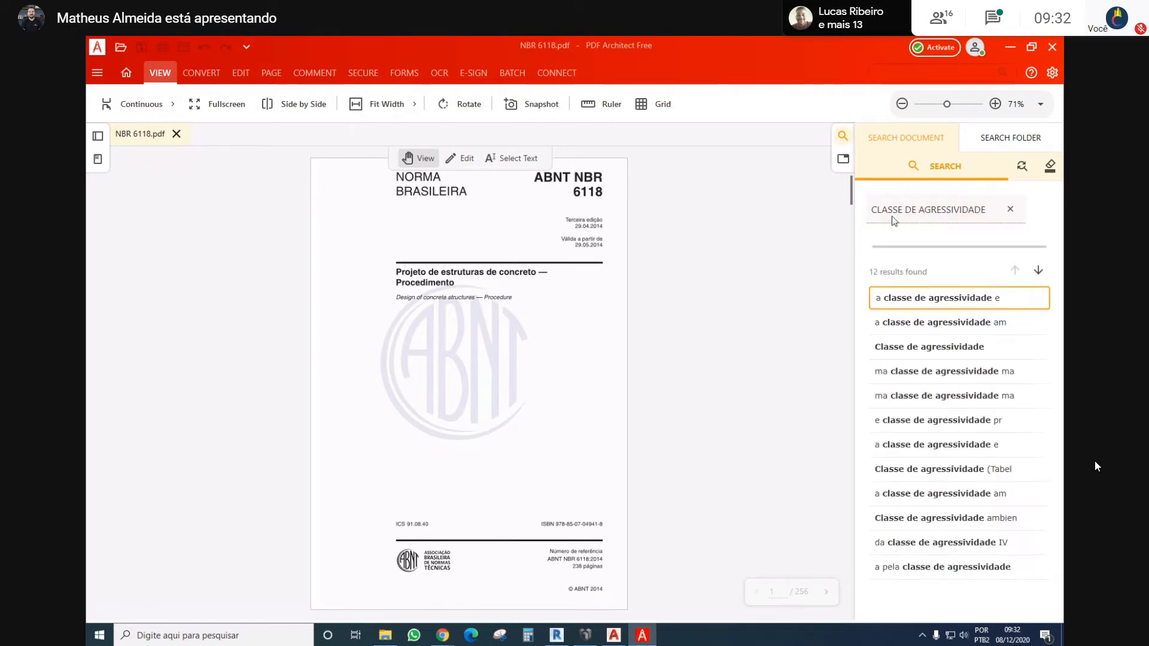
left_click(918, 275)
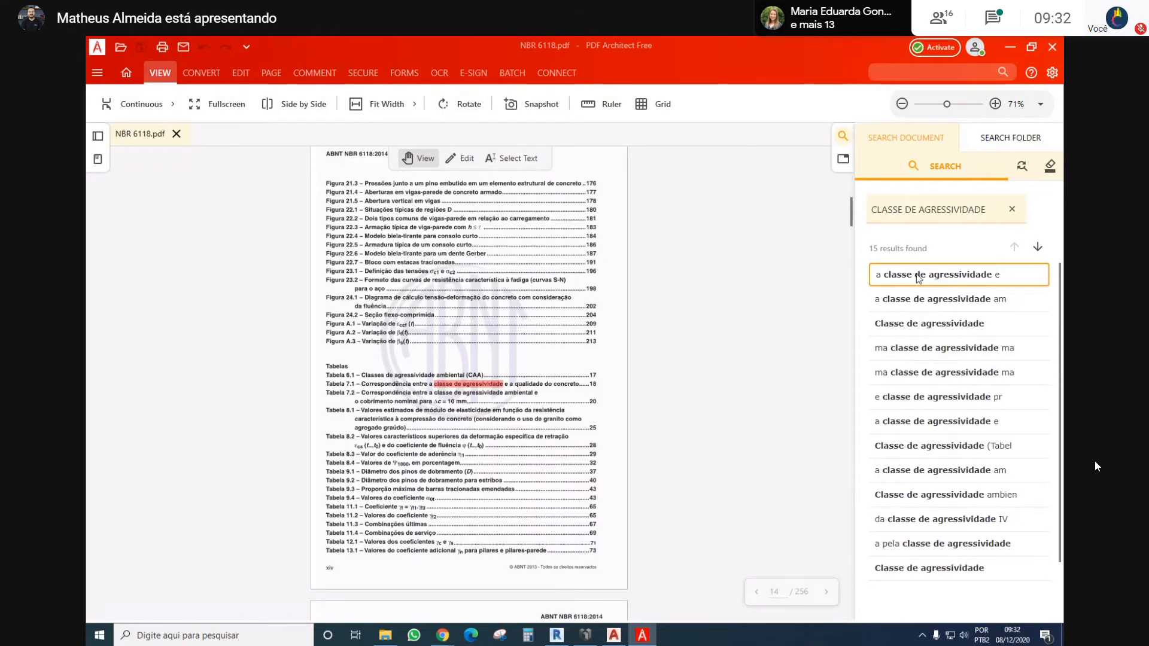
left_click(912, 326)
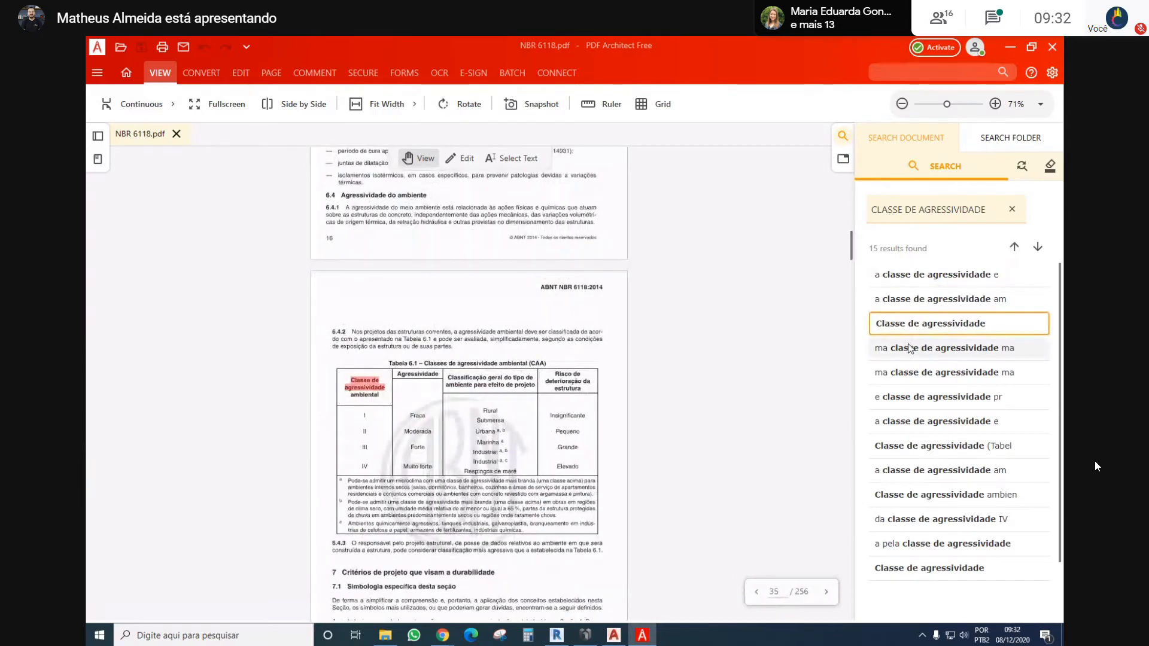
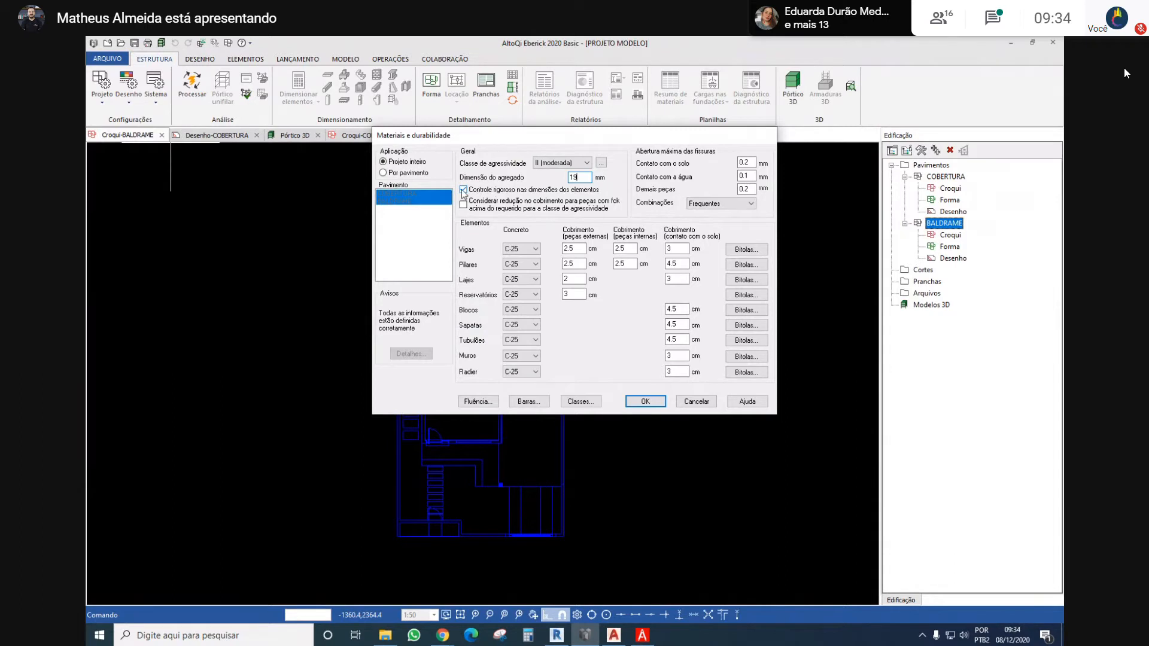
Enable the cover reduction for higher fck and try the III (forte) aggressiveness class in place of II (moderada)
left_click(478, 209)
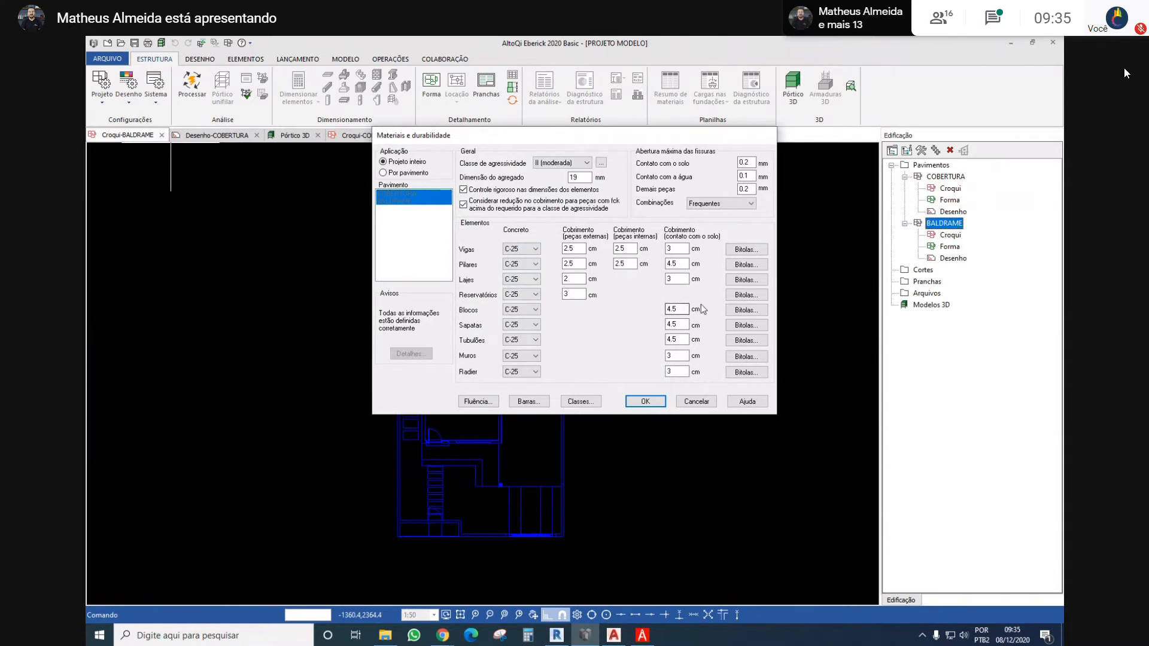
left_click(562, 164)
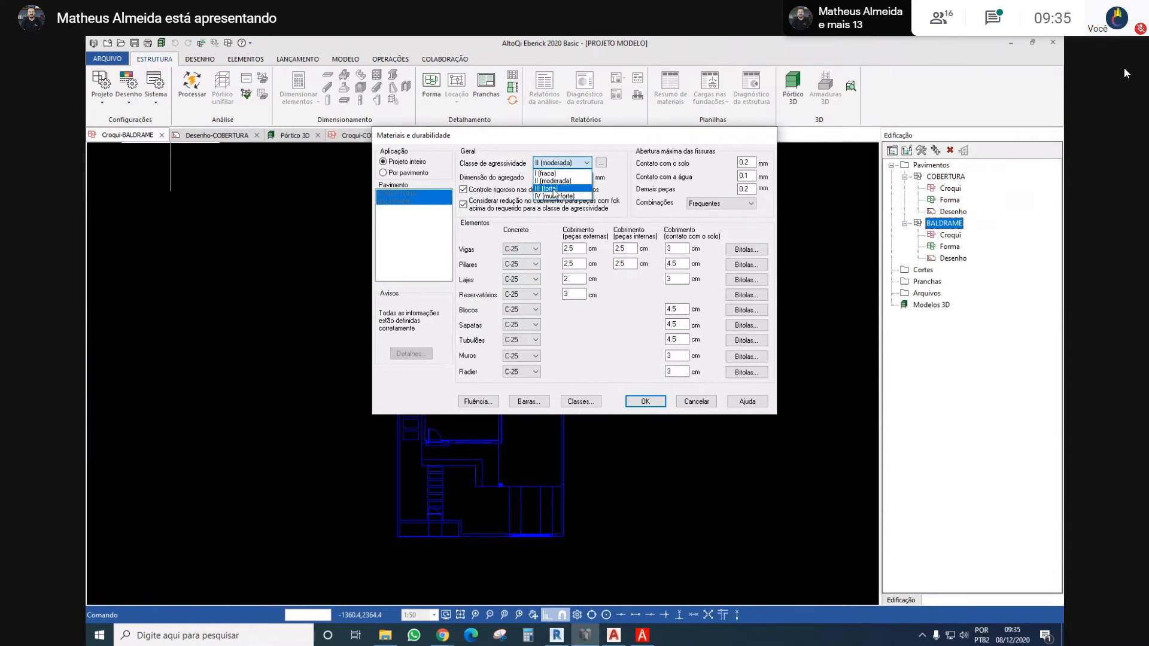
left_click(560, 187)
left_click(563, 167)
left_click(560, 179)
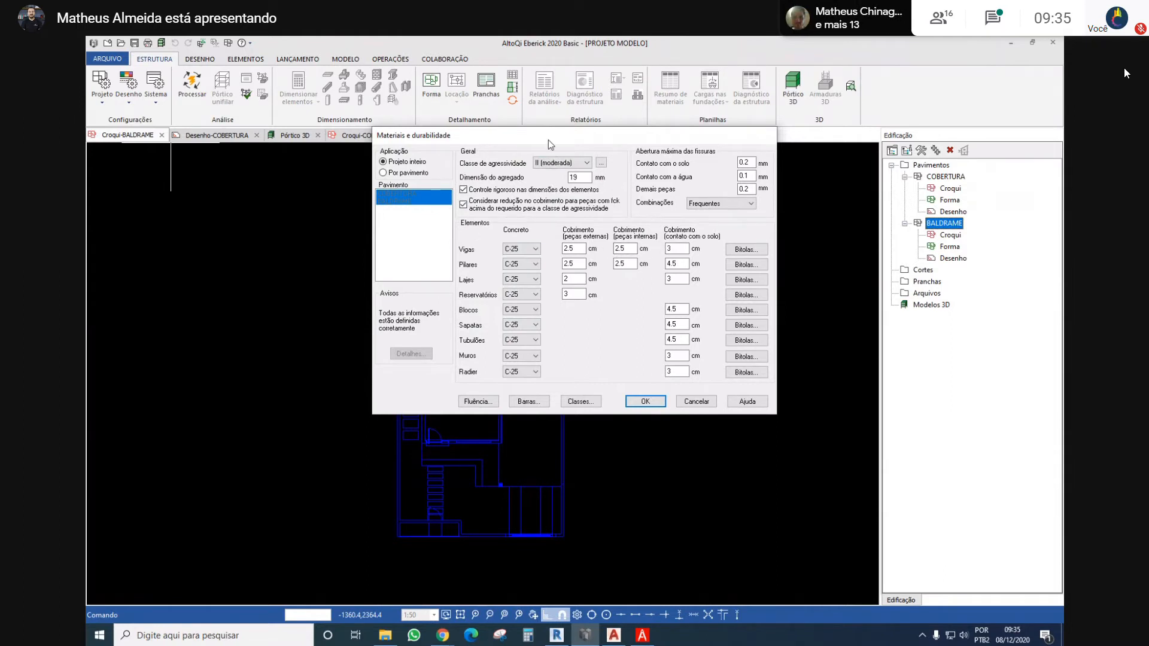
left_click(557, 164)
left_click(567, 187)
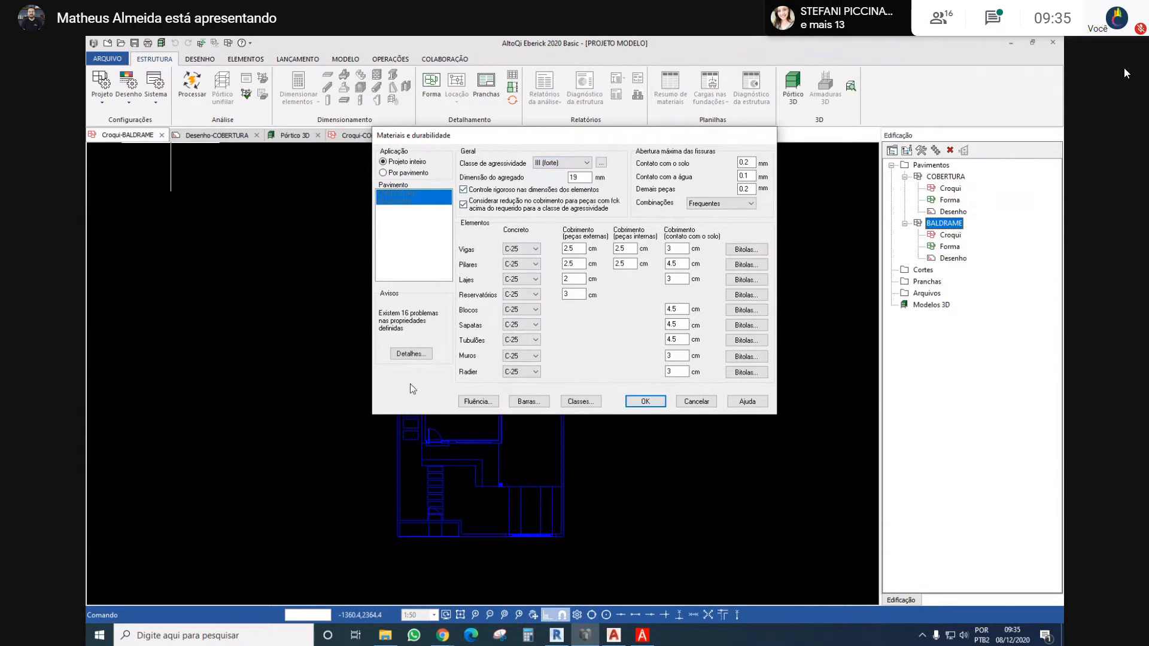
left_click(557, 163)
left_click(558, 178)
left_click(557, 164)
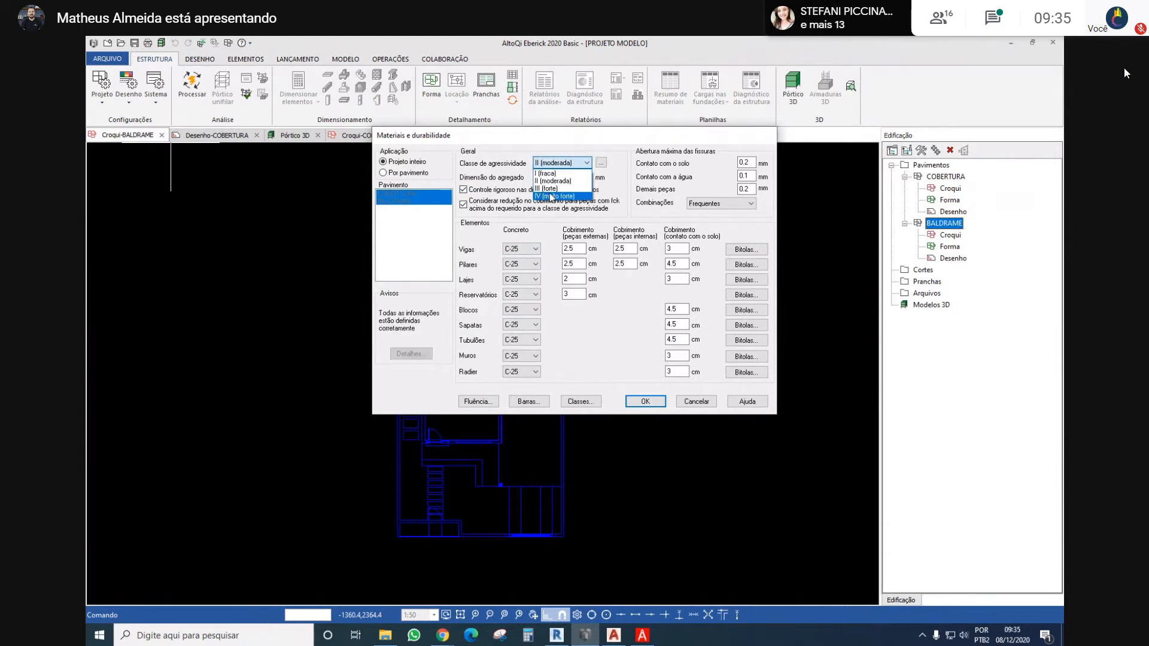
left_click(558, 188)
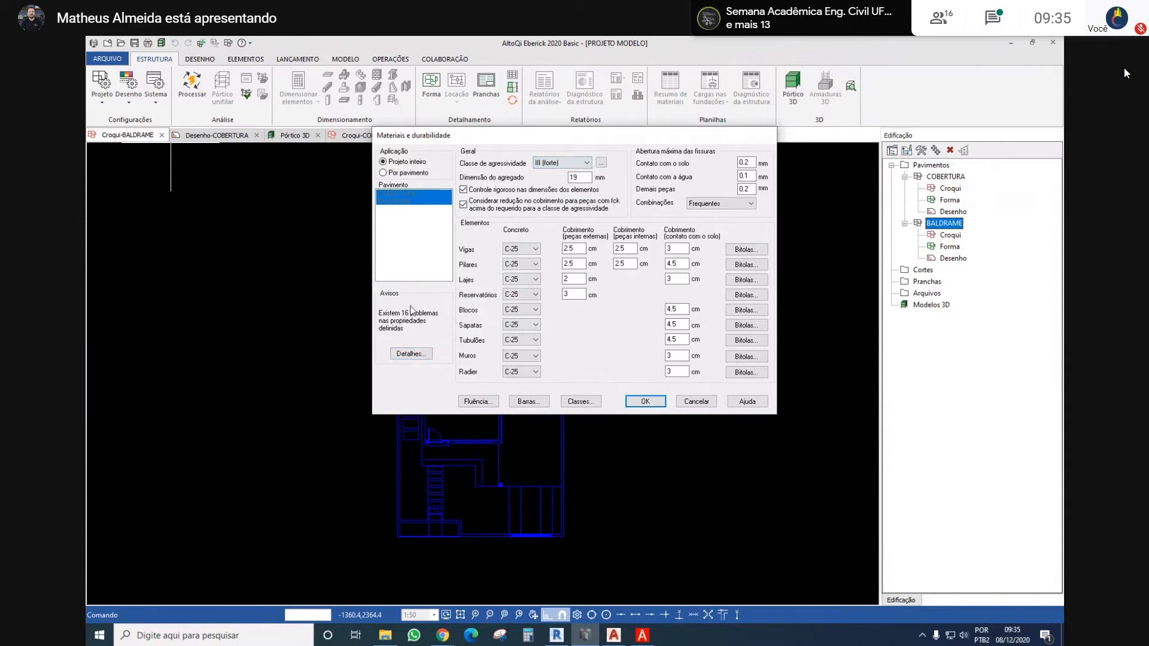
Review the parameter problems for the III (forte) class and set the Vigas, Pilares and Lajes concrete to C-30
left_click(410, 353)
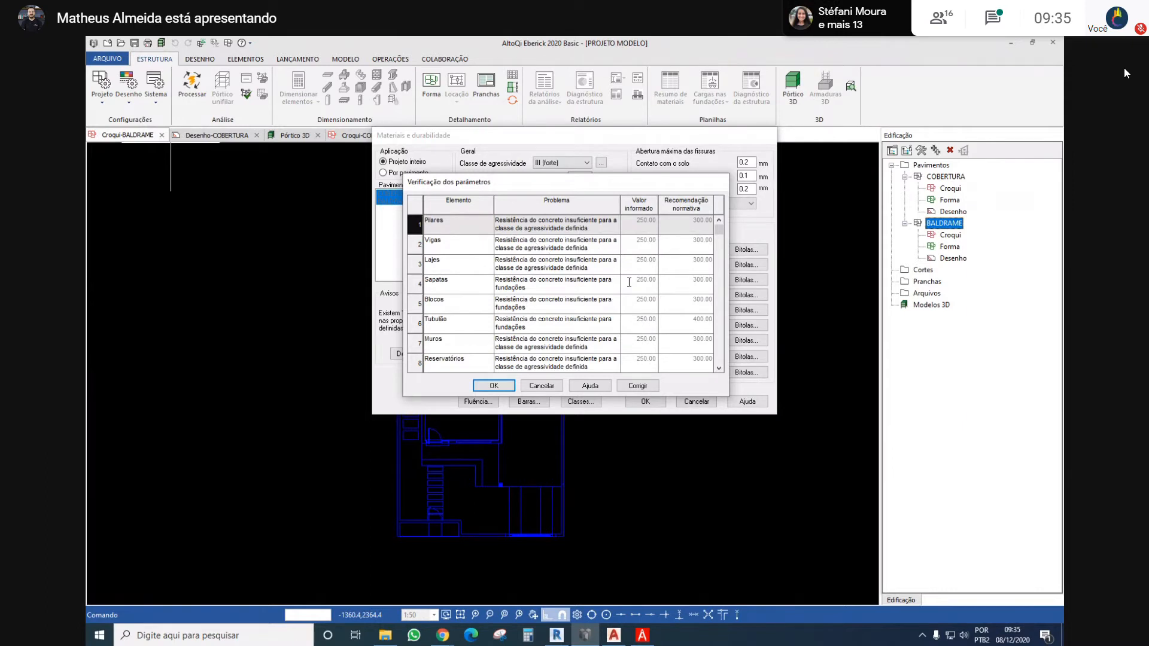
left_click(550, 389)
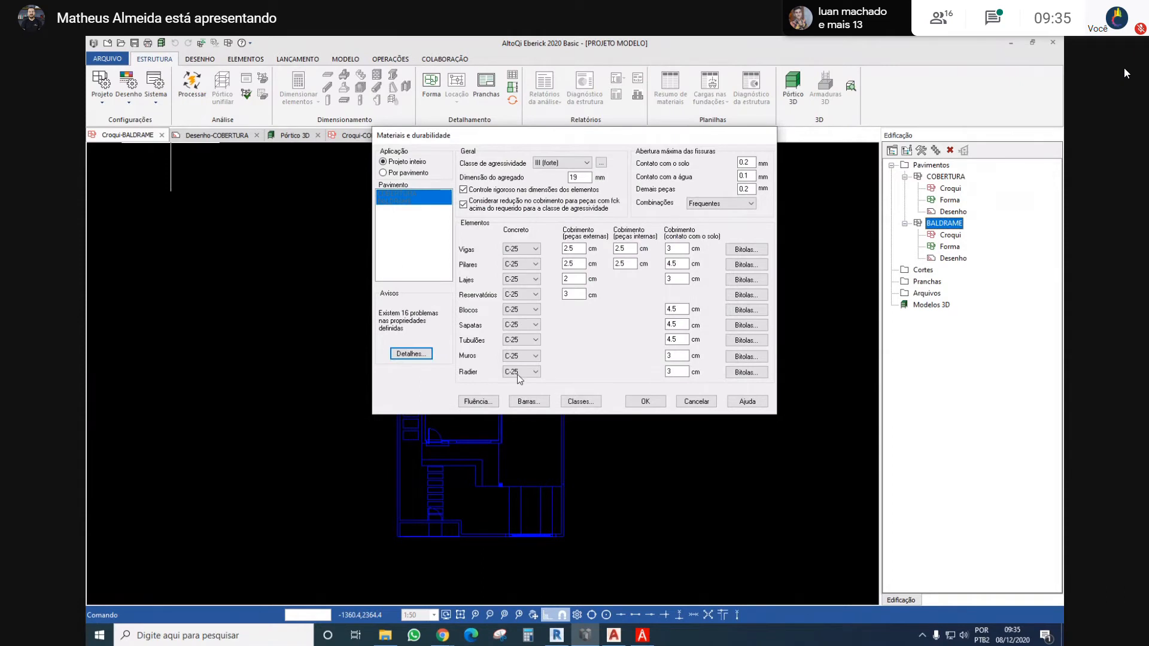
left_click(518, 250)
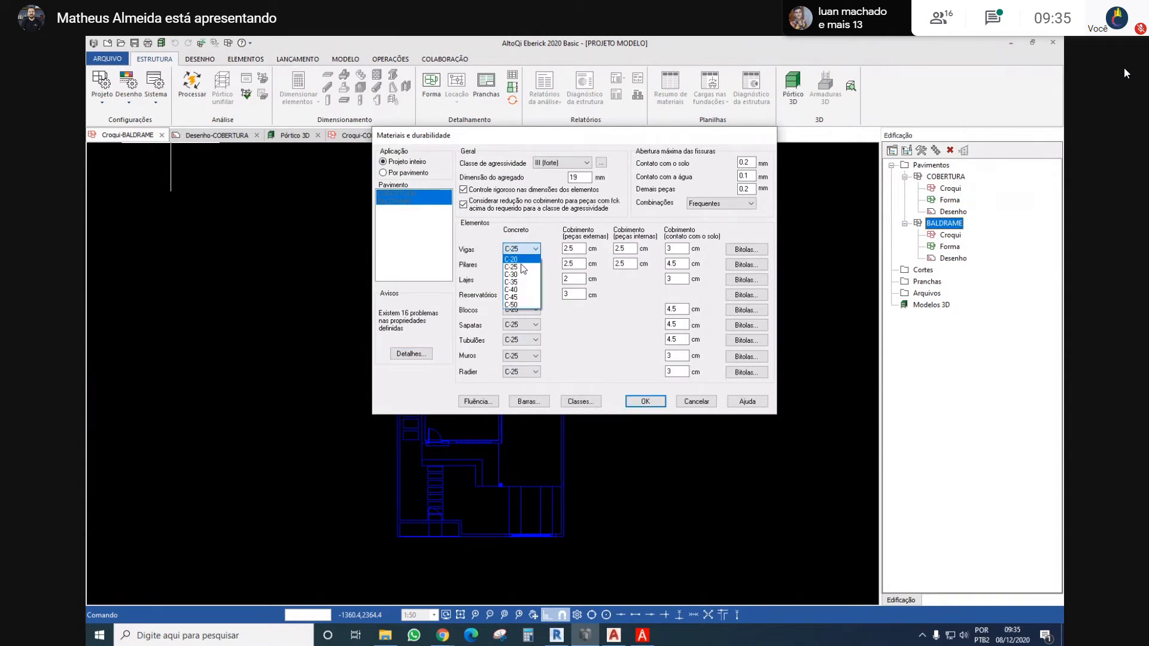
left_click(515, 274)
left_click(533, 267)
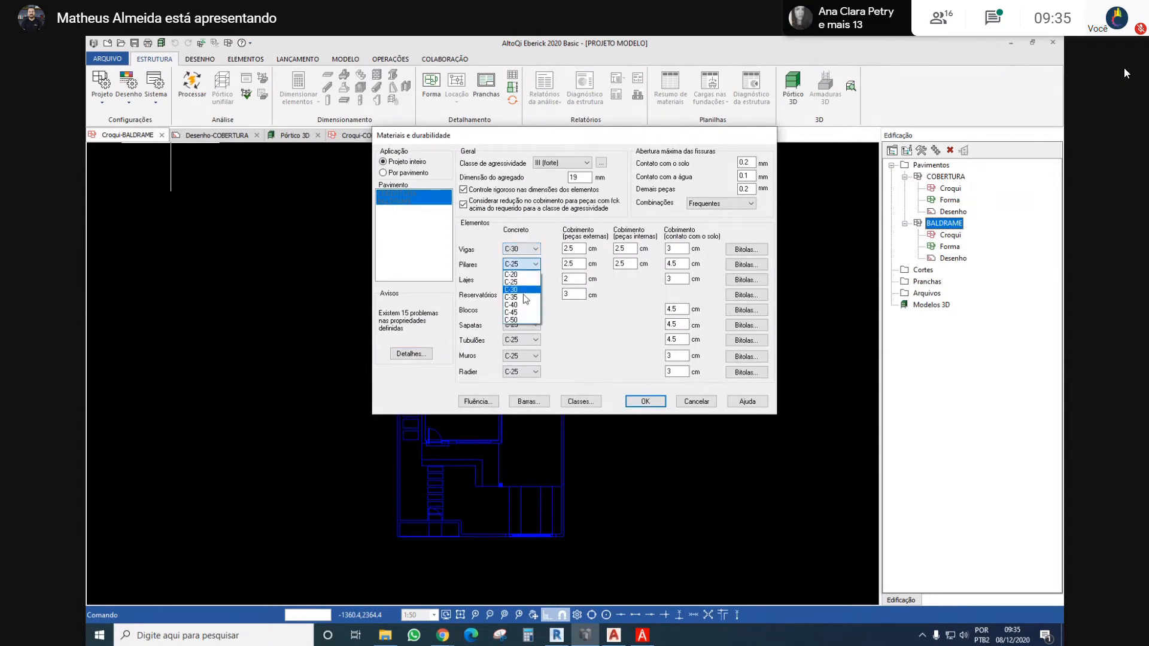
left_click(516, 289)
left_click(521, 280)
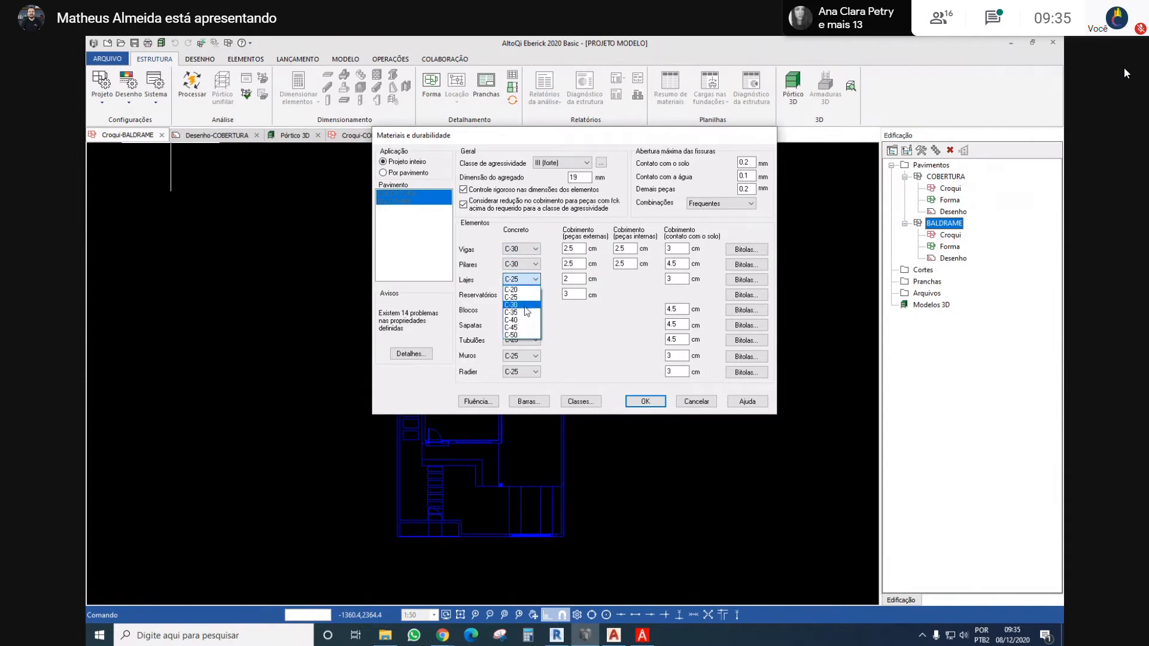
left_click(515, 304)
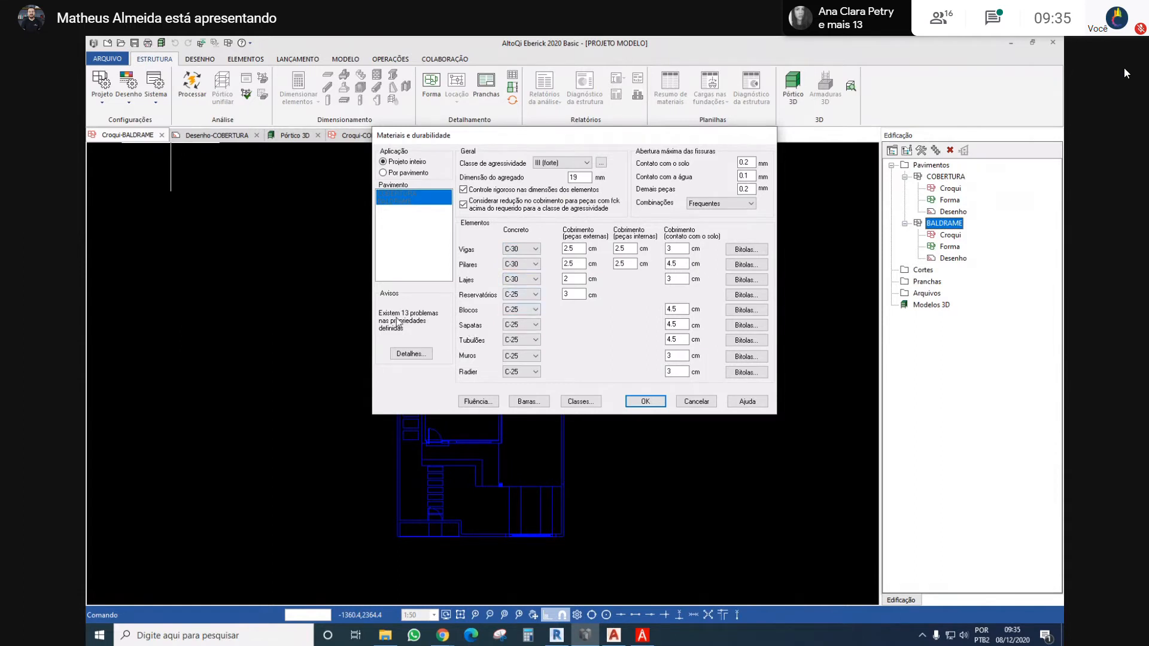
Return the concrete of Vigas, Pilares and Lajes to C-25
left_click(521, 249)
left_click(515, 266)
left_click(520, 264)
left_click(518, 282)
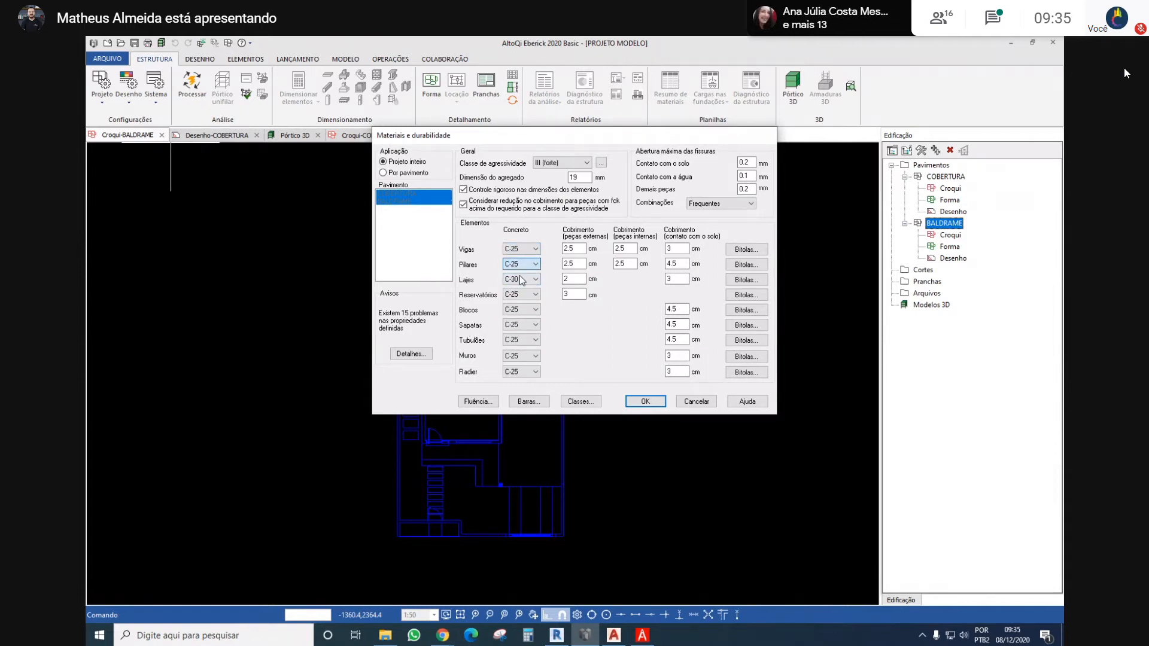
left_click(521, 280)
left_click(519, 297)
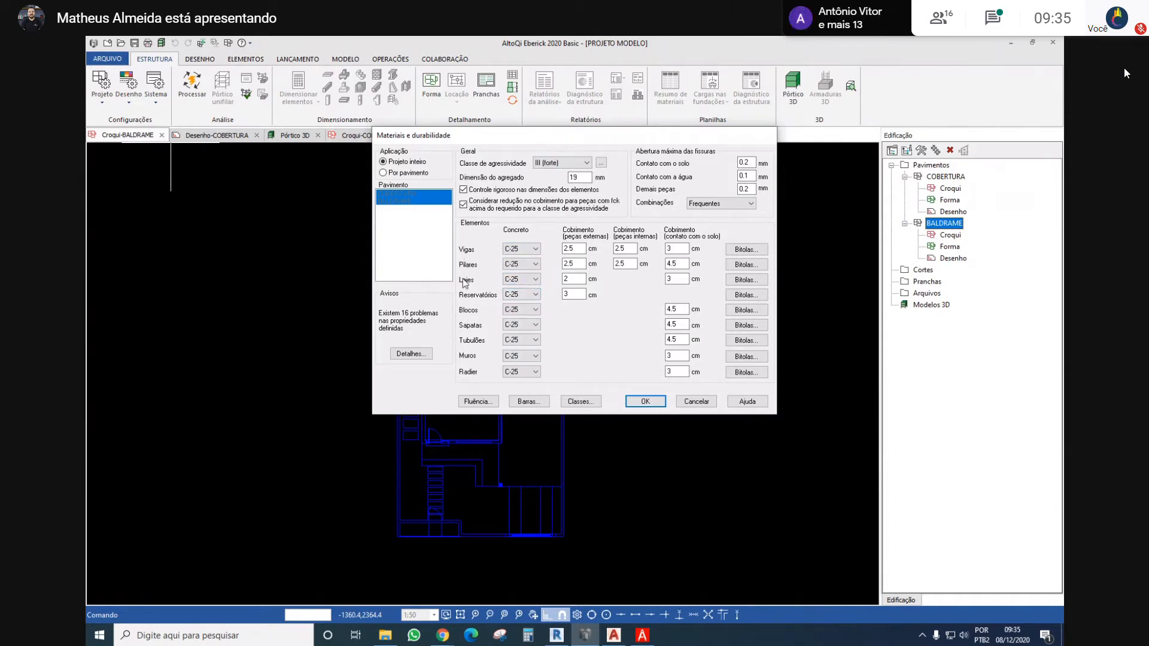
Check the parameter problem list once more and set the aggressiveness class back to II (moderada)
left_click(415, 358)
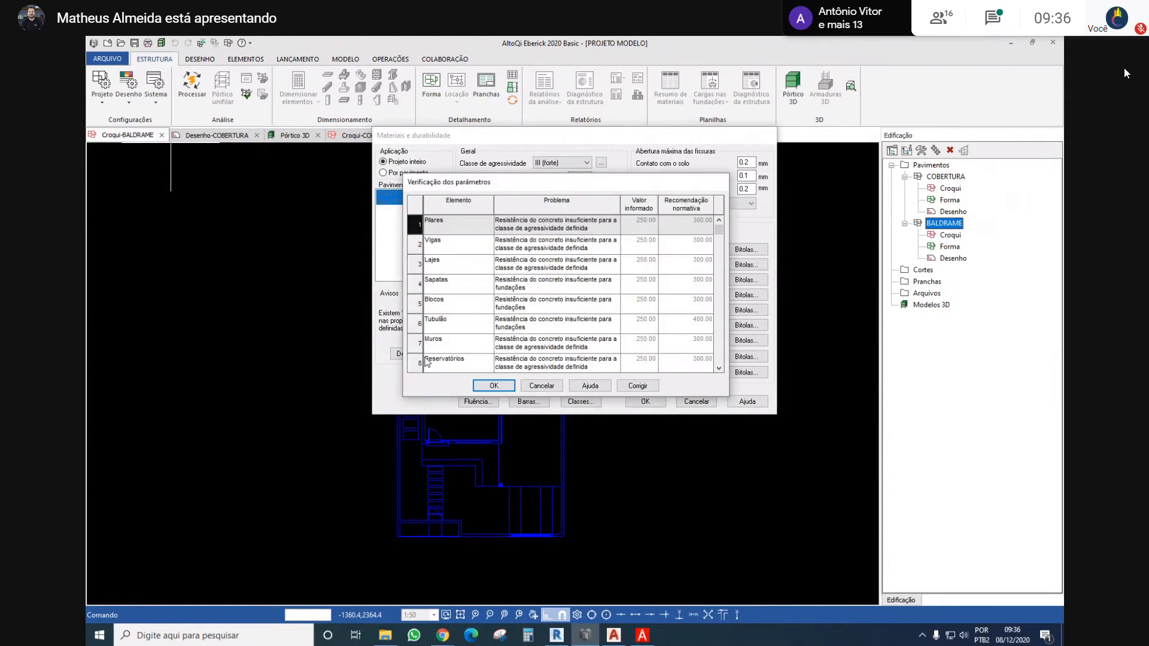
left_click(543, 388)
left_click(562, 163)
left_click(553, 178)
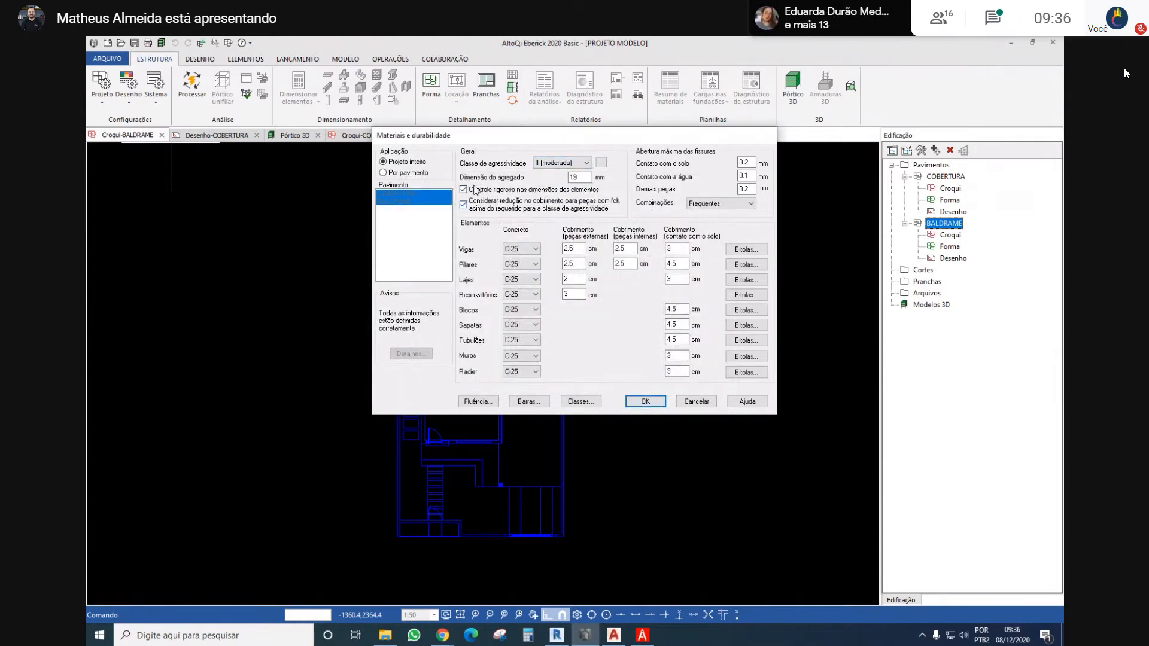
Disable the strict dimension control and the cover reduction for higher fck, and review the details of the parameter problems
left_click(518, 189)
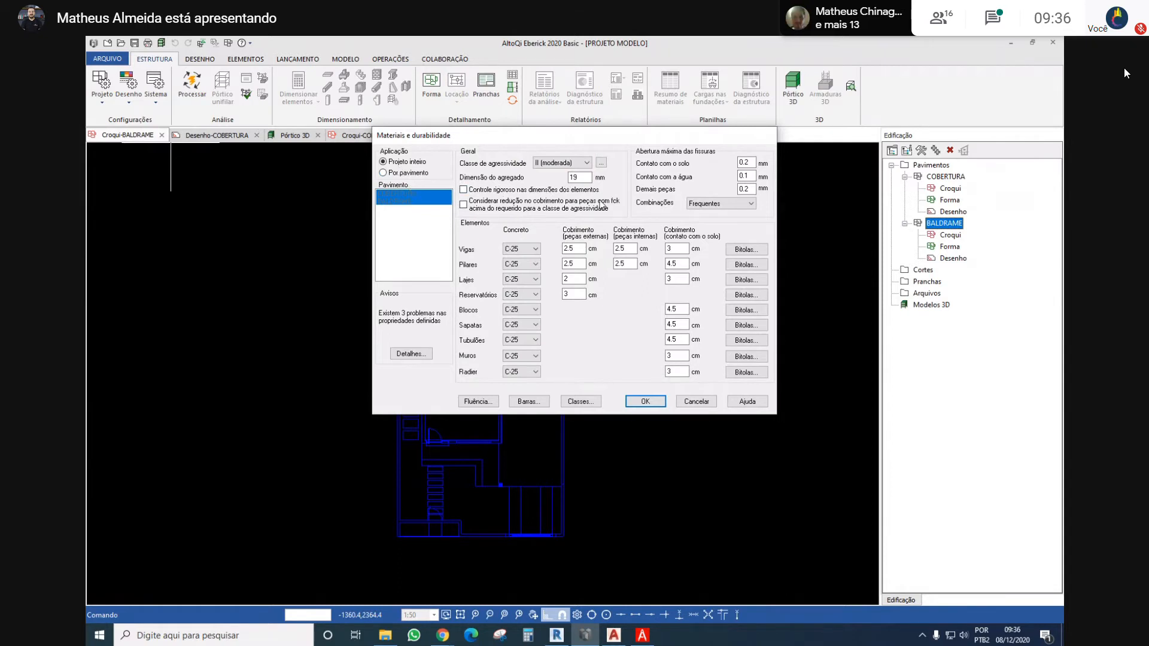
key("Return")
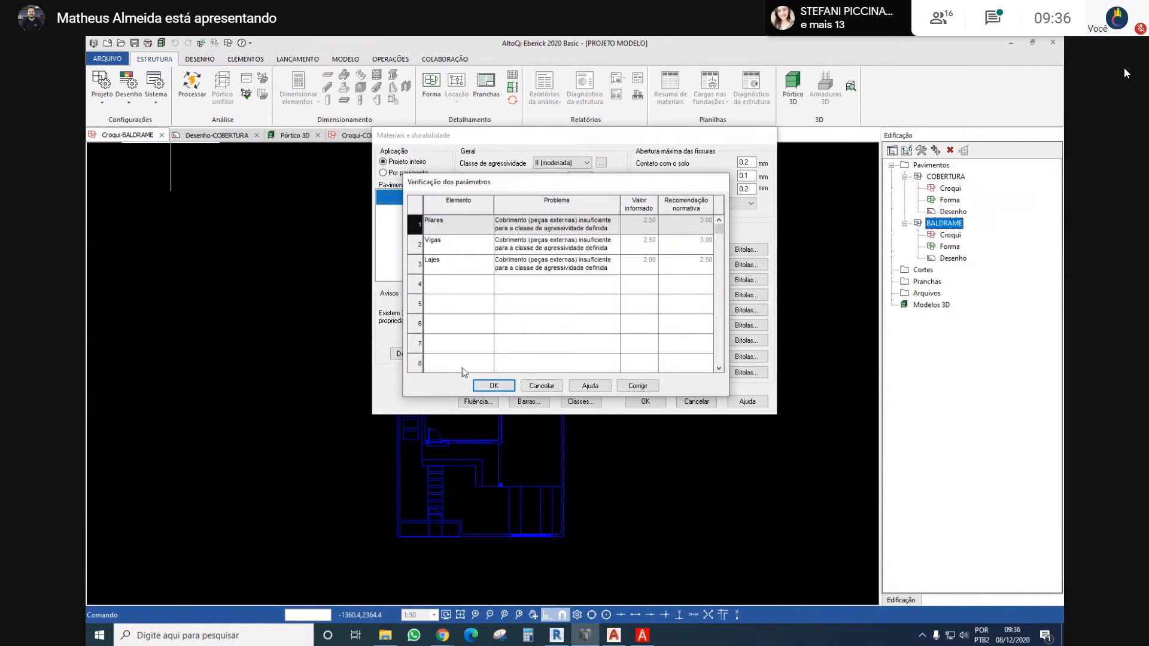
left_click(505, 382)
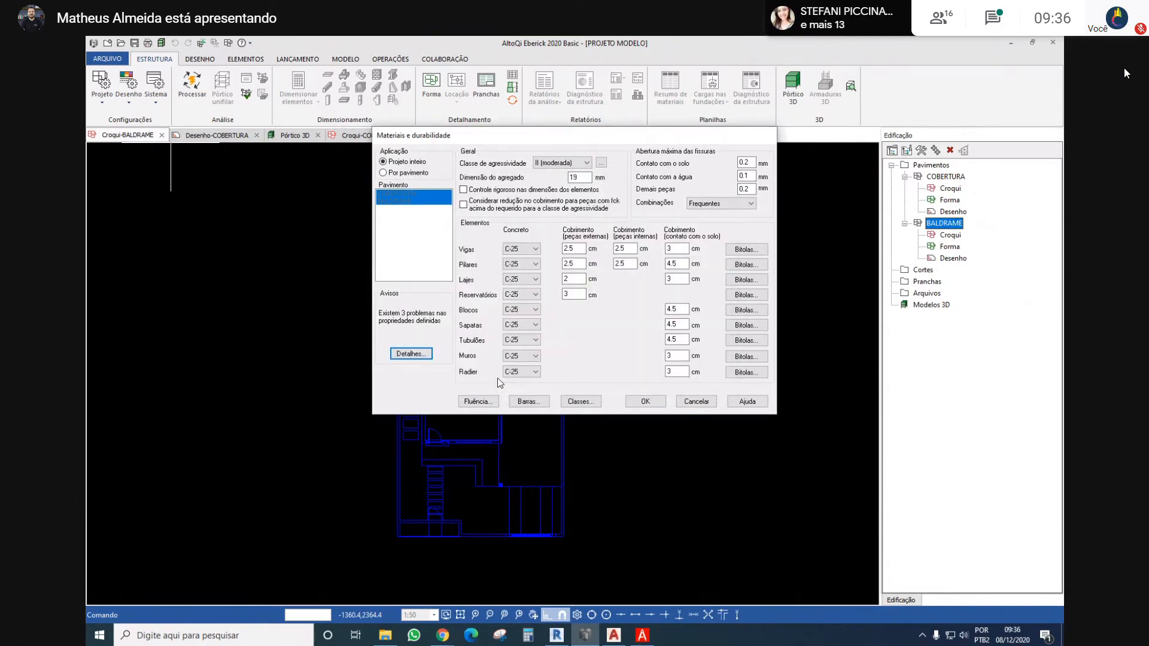
left_click(411, 353)
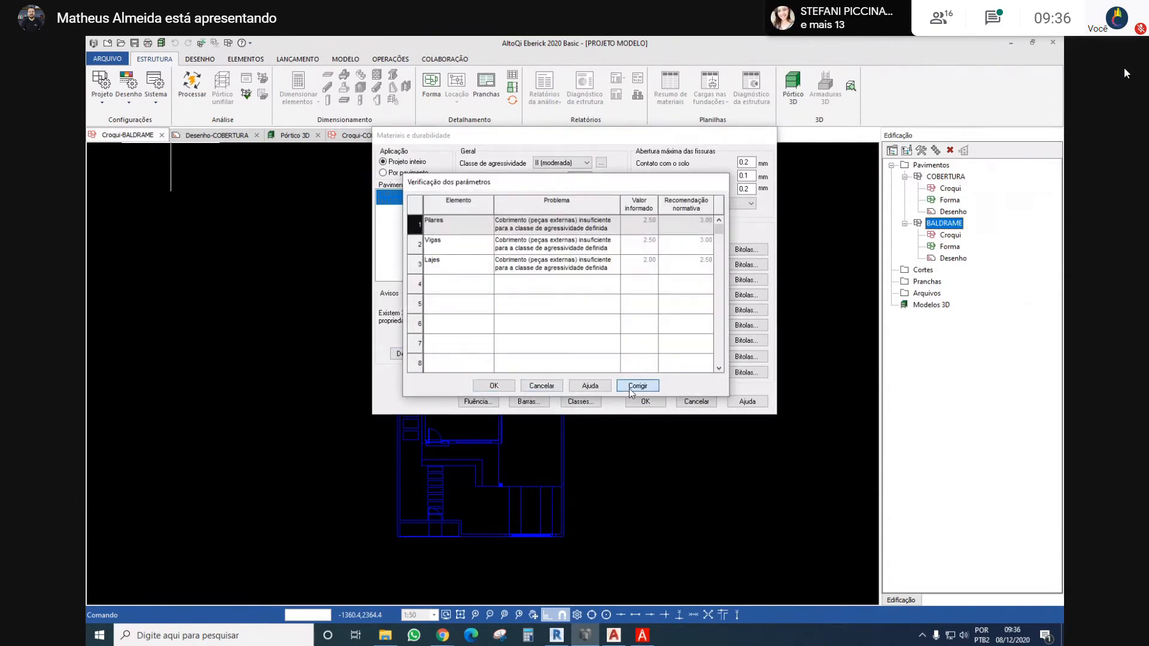
left_click(493, 385)
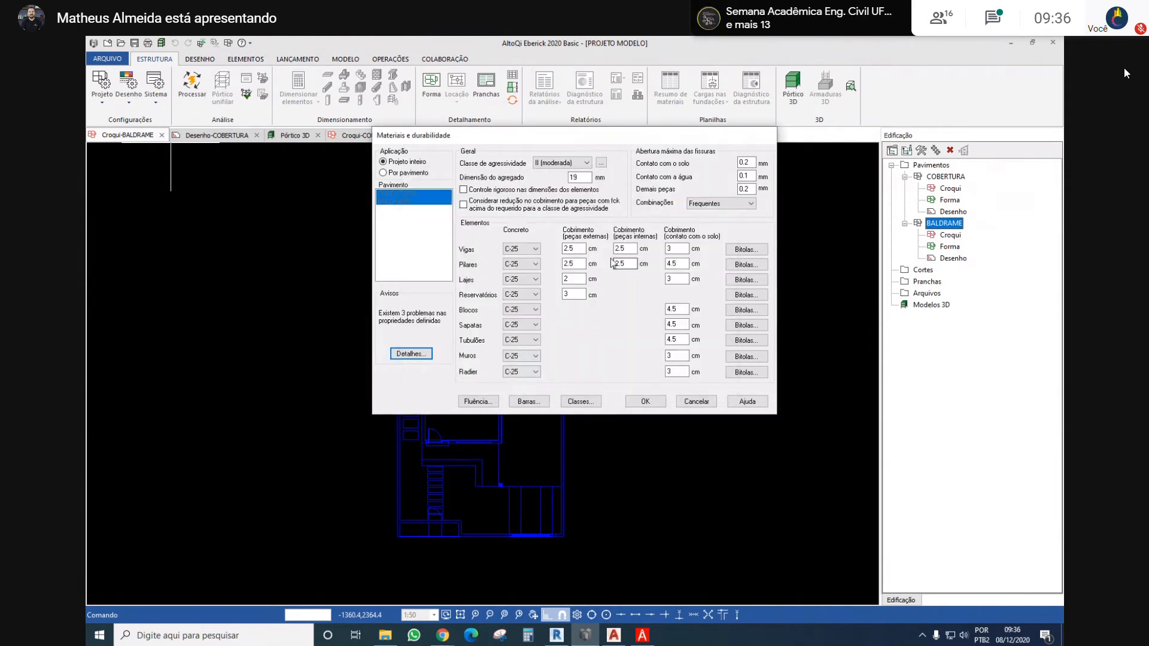
Correct the external cover to the normative recommendation: 3 cm for Vigas, 2.5 cm for Lajes and 3 cm for Pilares
left_click(411, 353)
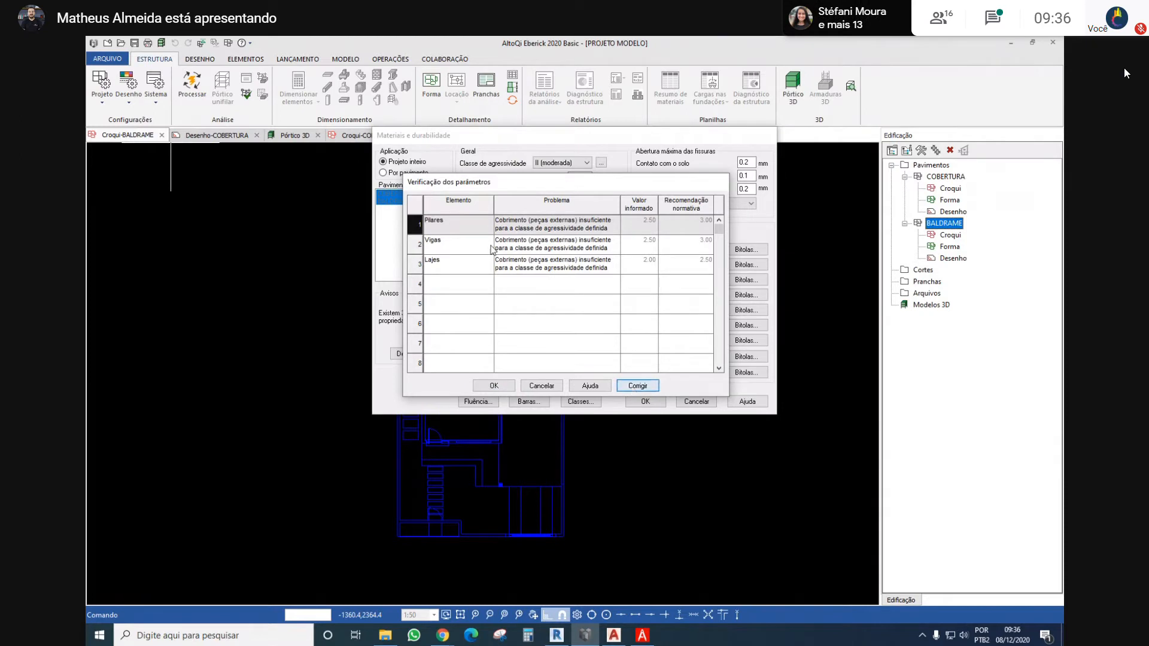
left_click(630, 385)
left_click(649, 390)
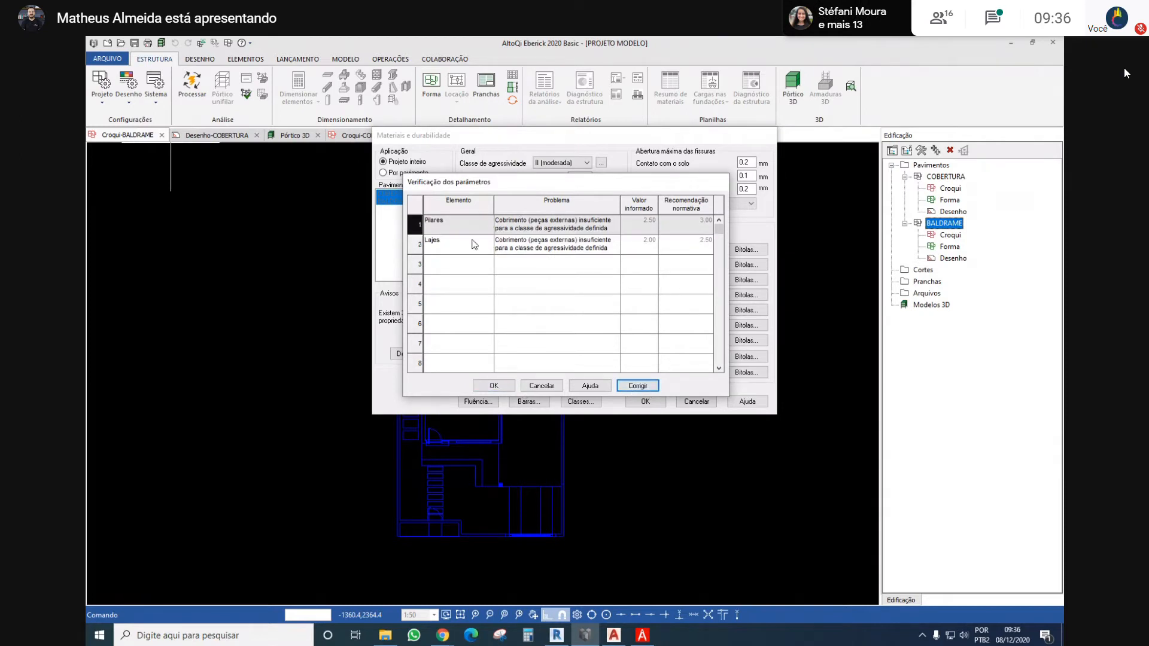
left_click(471, 240)
left_click(644, 387)
left_click(484, 227)
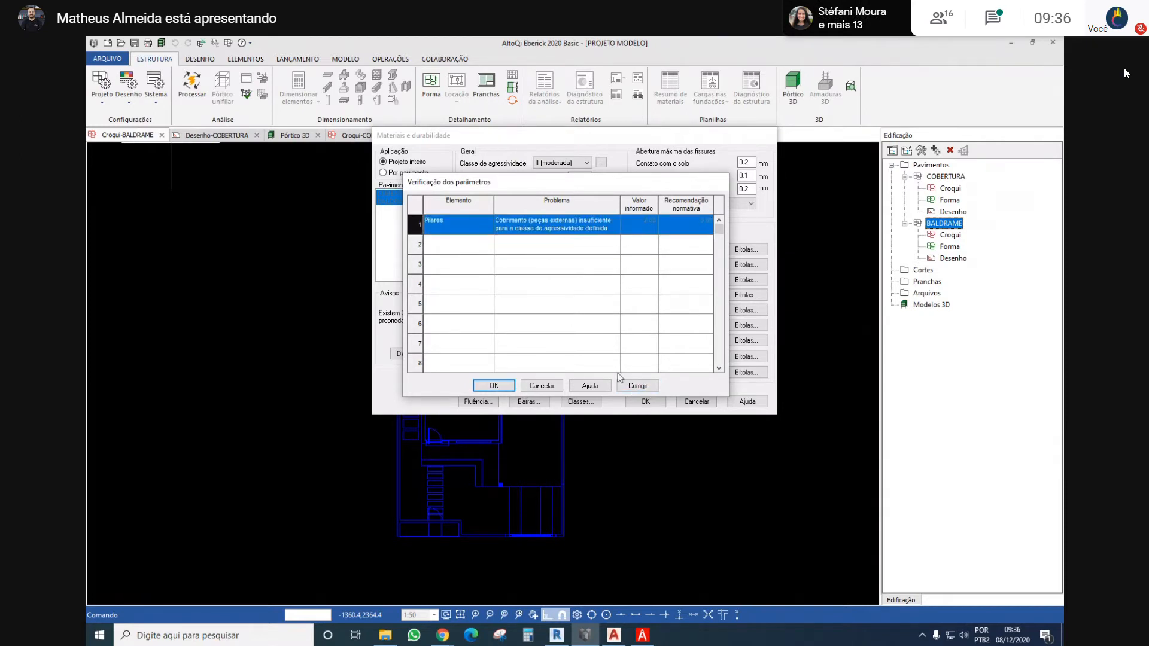
left_click(633, 386)
left_click(497, 386)
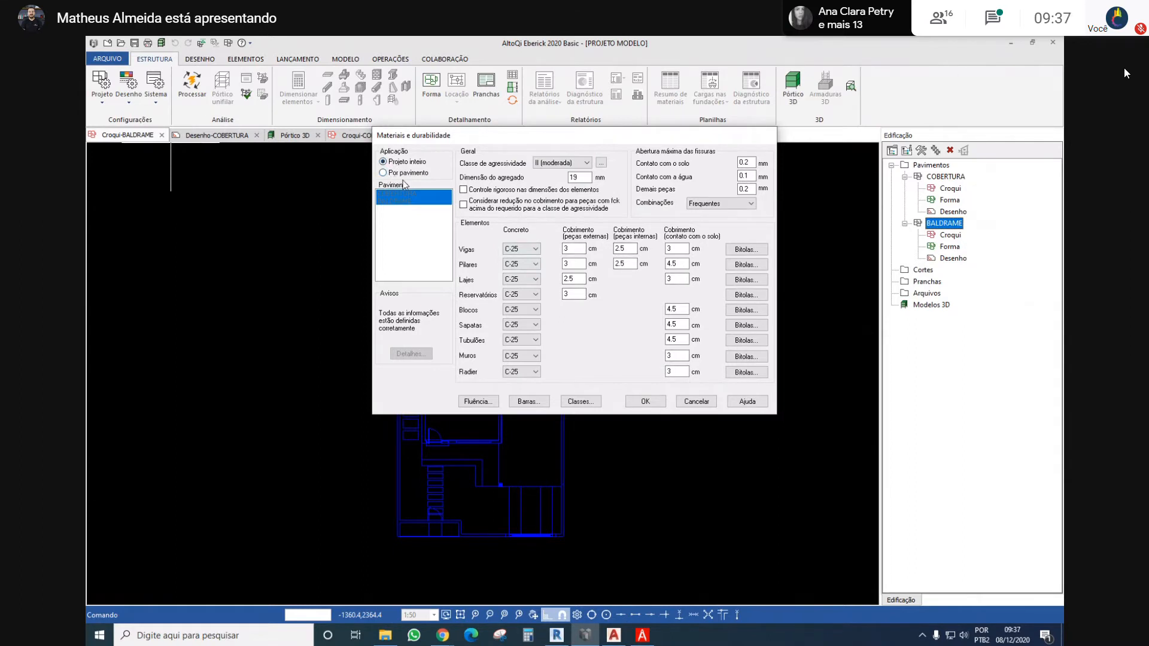
Set the Vigas bar gauges to longitudinal 6.3 through 16.0 and transverse 6.3, 8.0 and 10.0
left_click(746, 250)
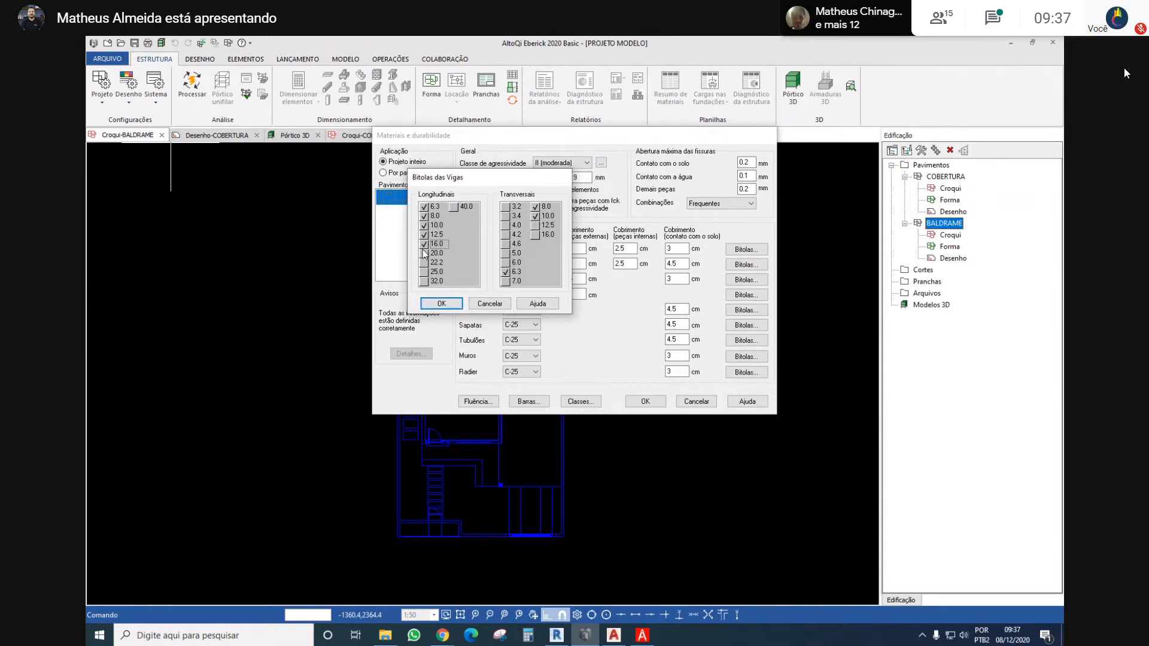
left_click(441, 304)
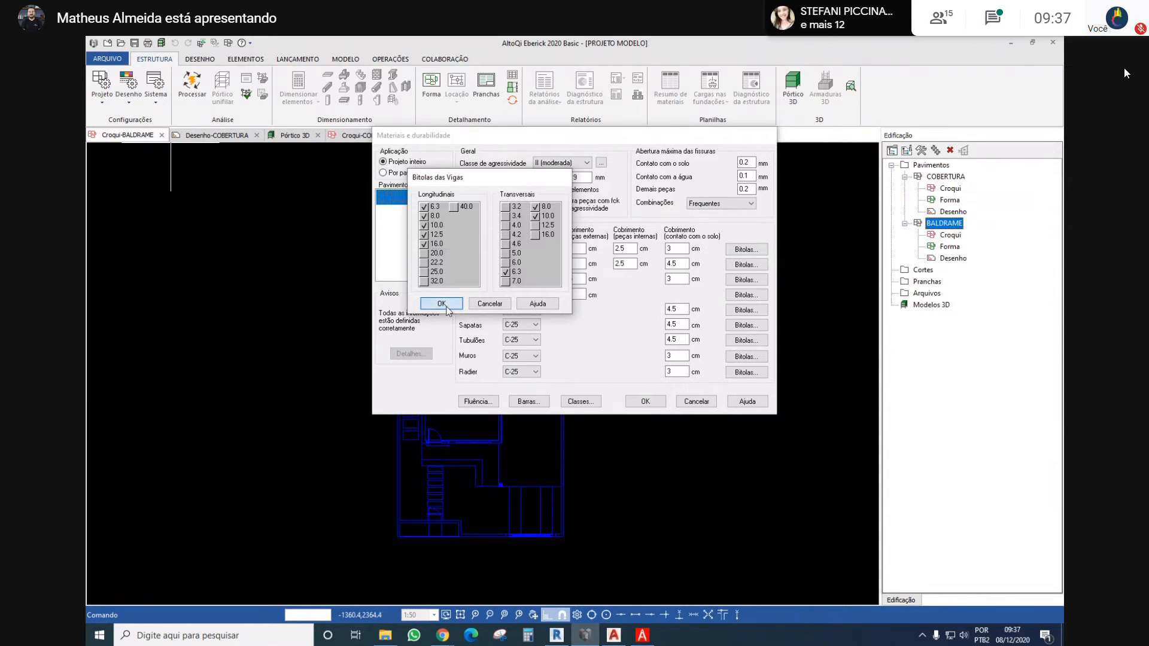
Set the Pilares bar gauges to longitudinal 10.0, 12.5 and 16.0 and transverse 6.3 and 8.0
left_click(736, 267)
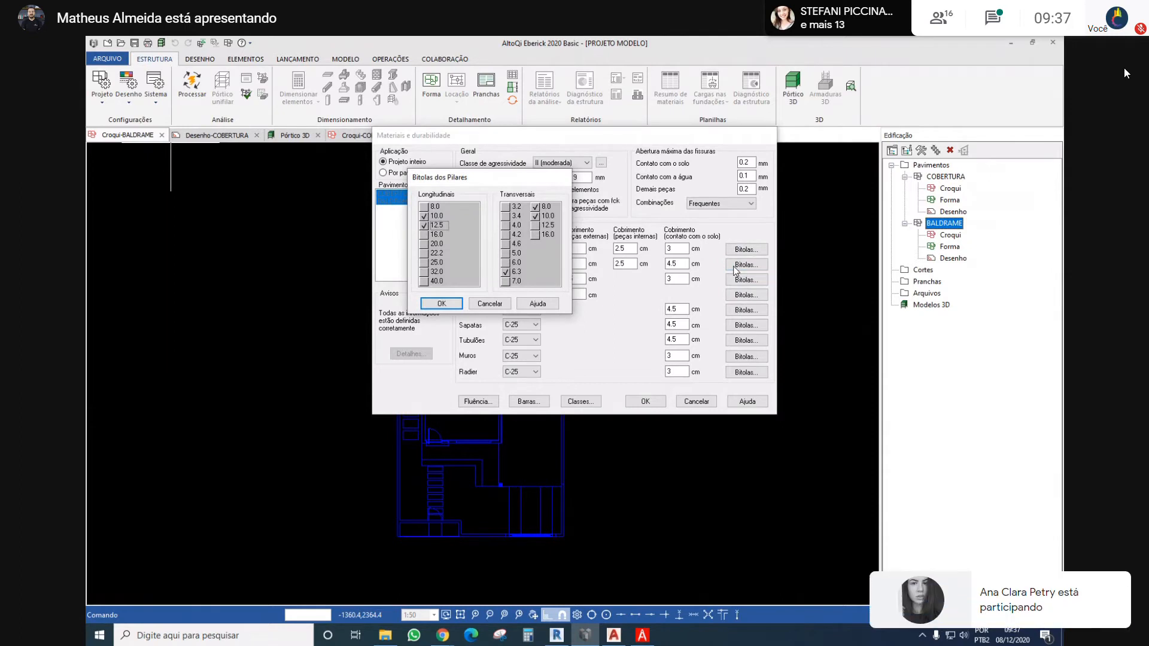
left_click(423, 234)
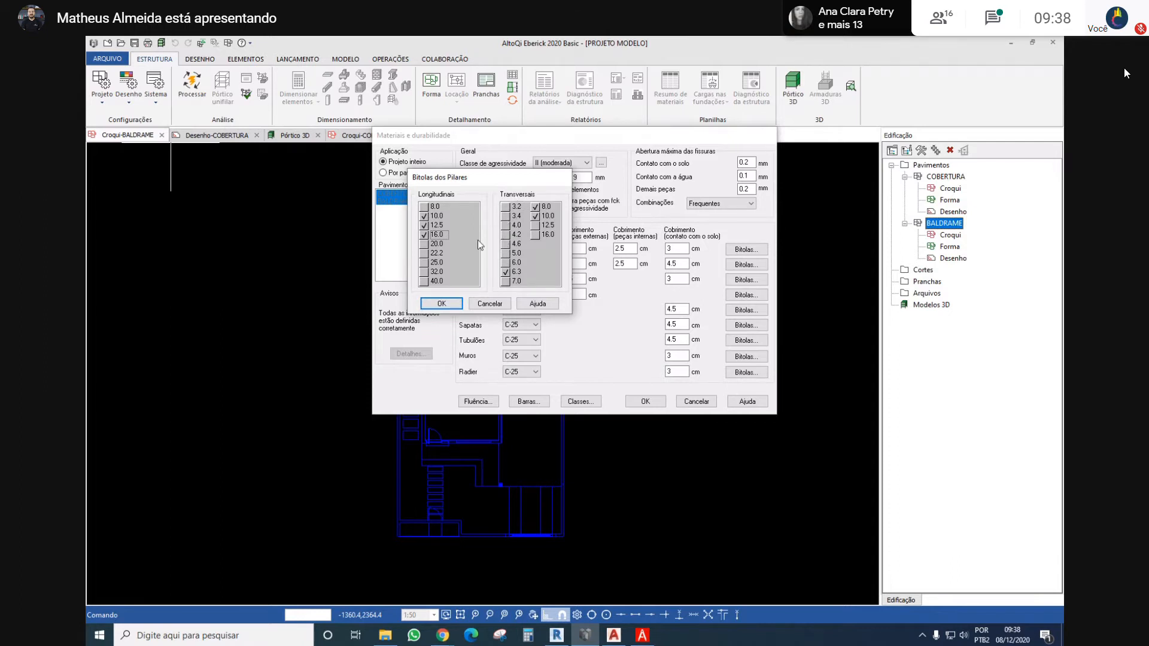
left_click(536, 217)
left_click(506, 270)
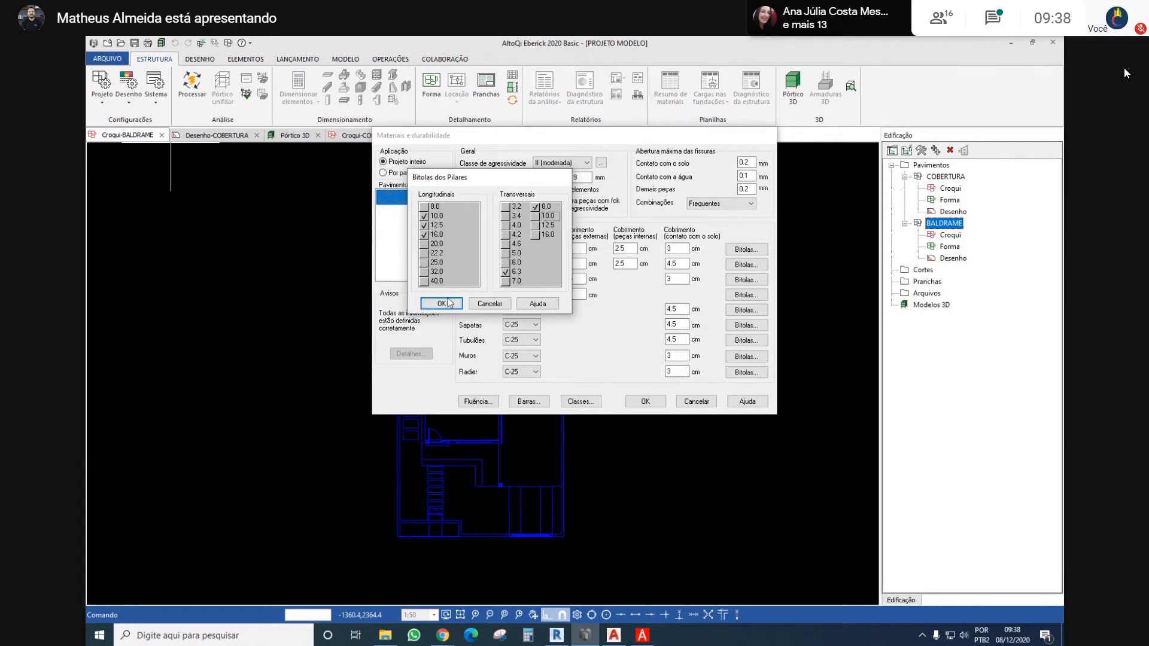
left_click(425, 208)
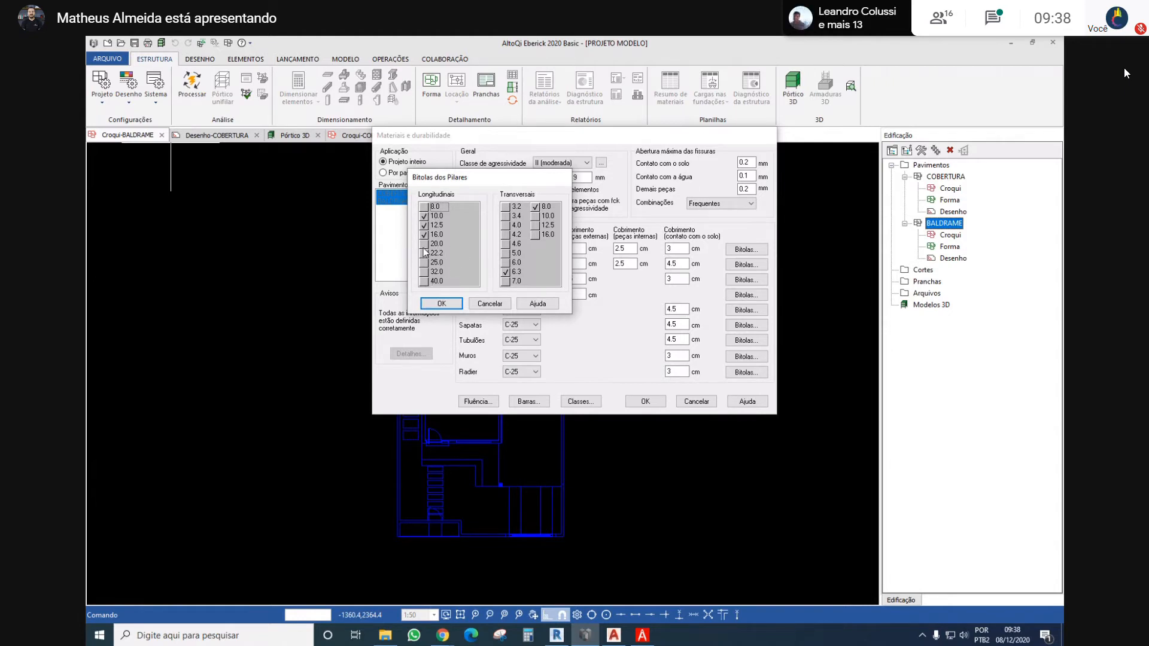
left_click(443, 304)
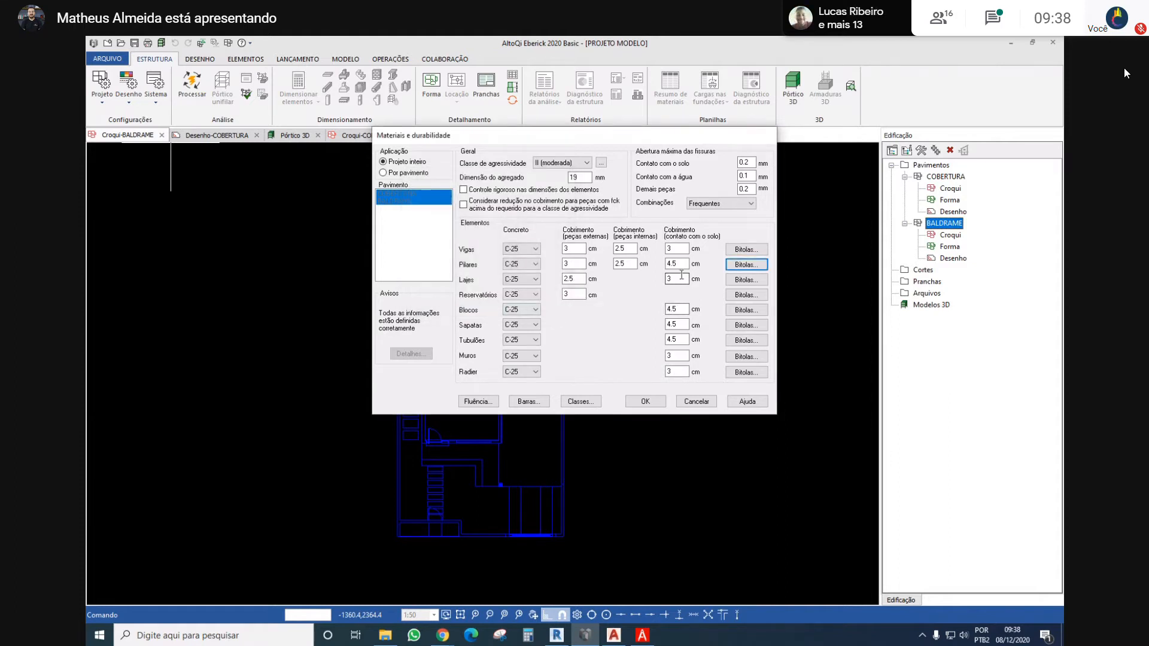
Confirm the Lajes bar gauges and enable the 8.0 longitudinal gauge for Sapatas
left_click(746, 280)
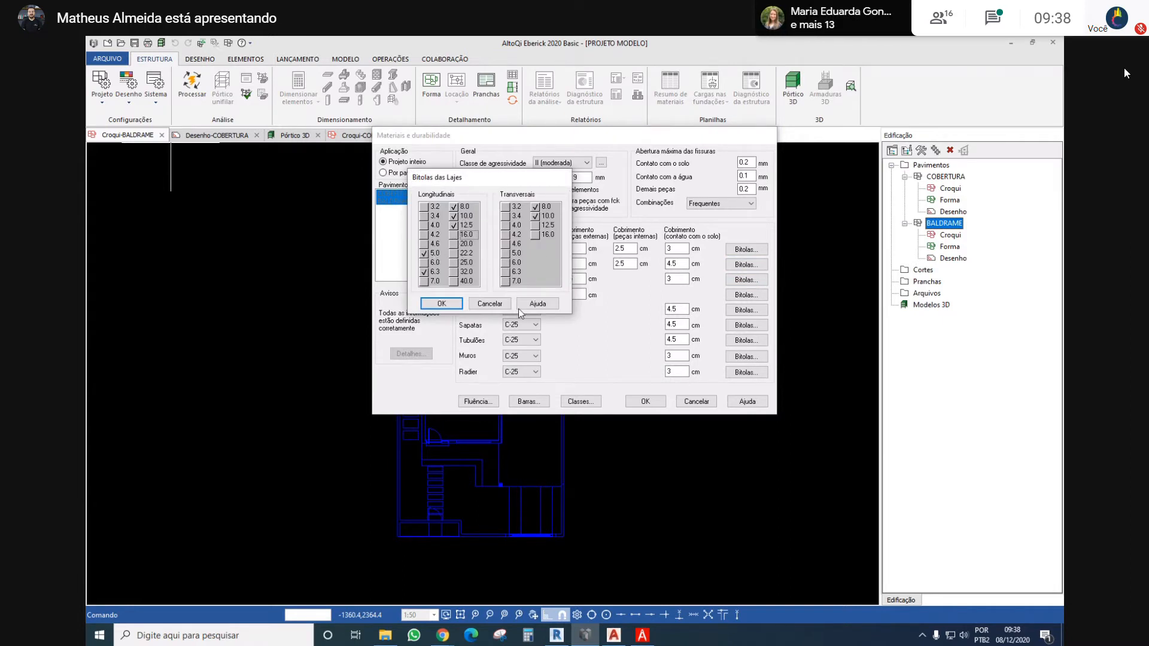
left_click(441, 304)
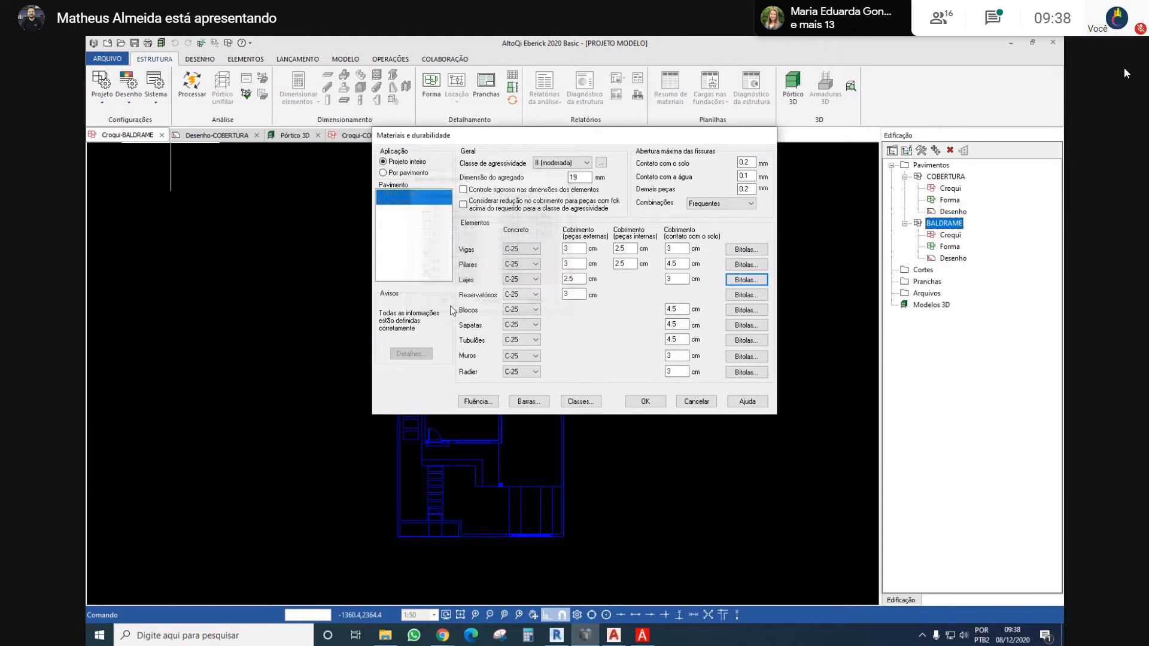
left_click(733, 326)
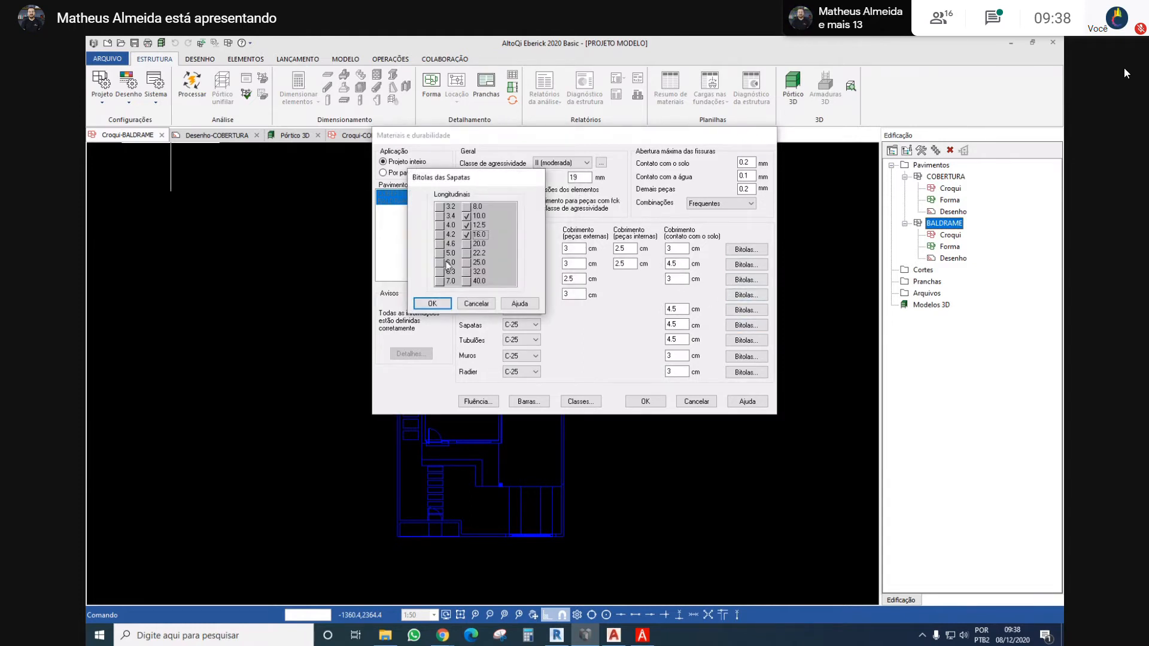
left_click(467, 206)
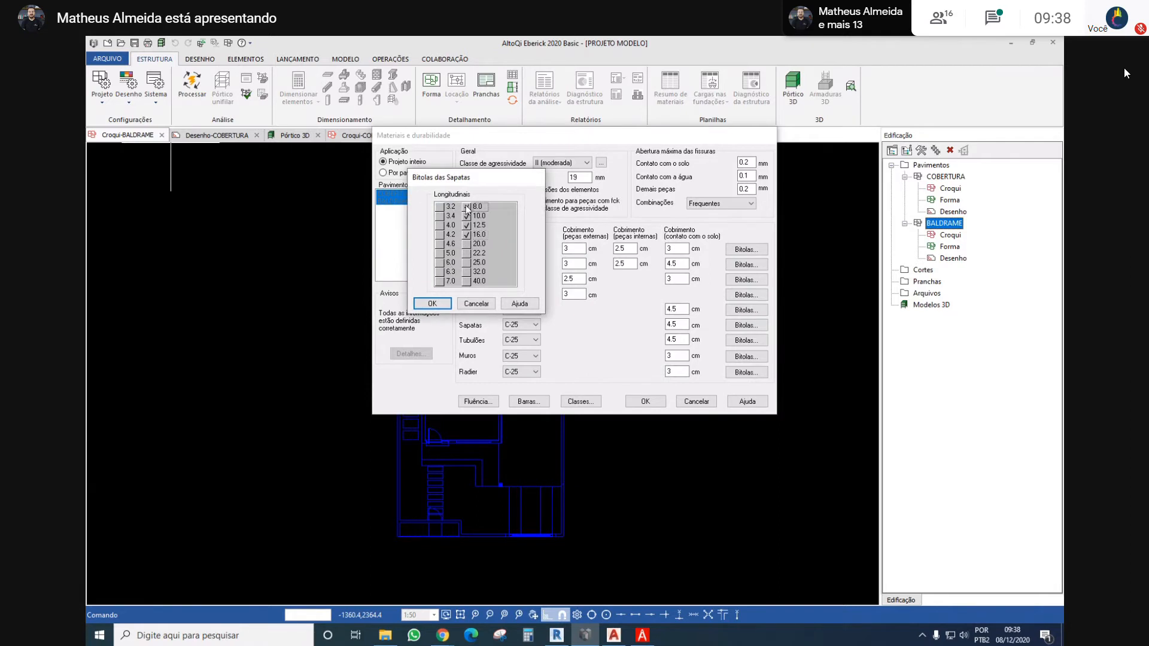
left_click(431, 305)
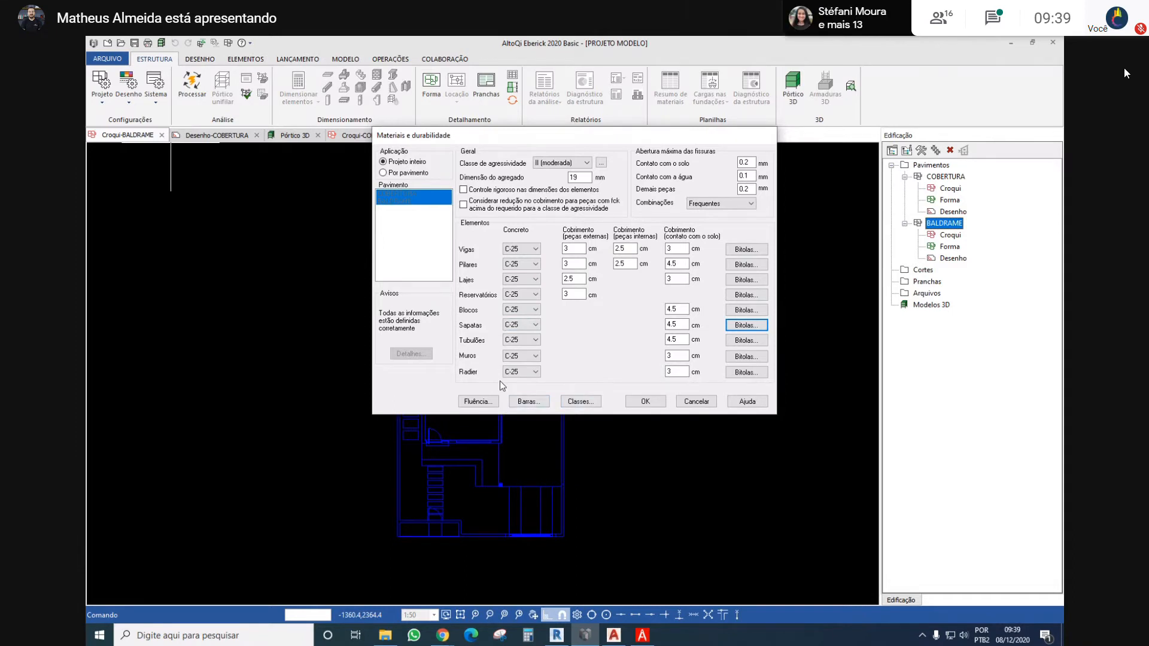
Review the concrete creep parameters and the reinforcing bar table, and accept both
left_click(484, 403)
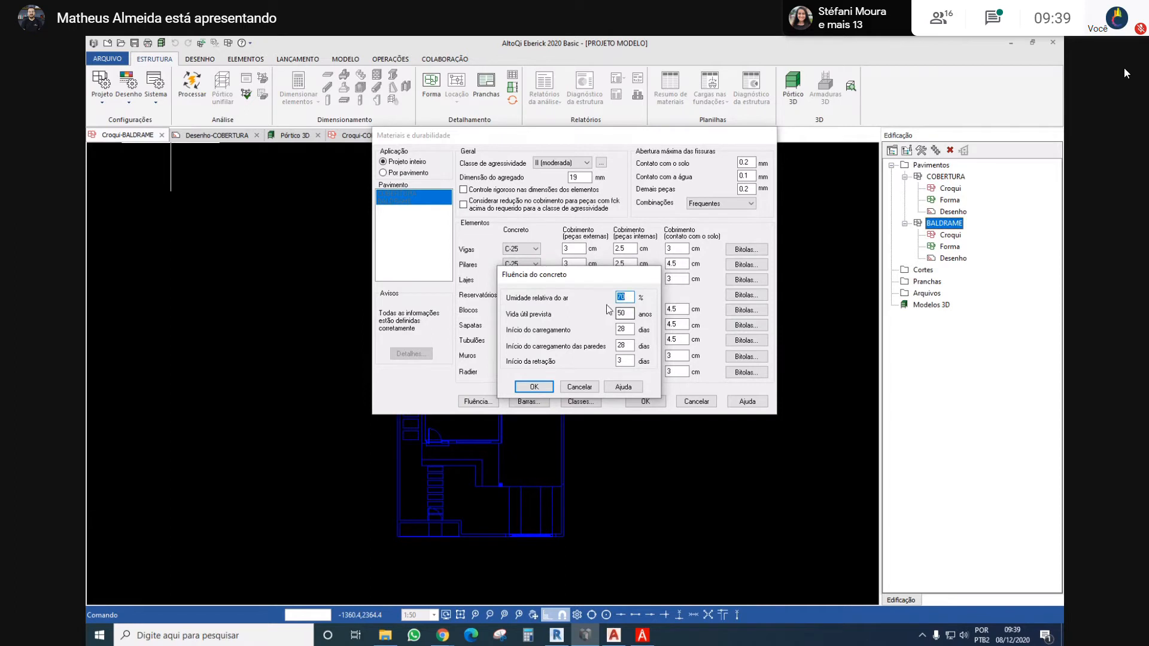
left_click(624, 313)
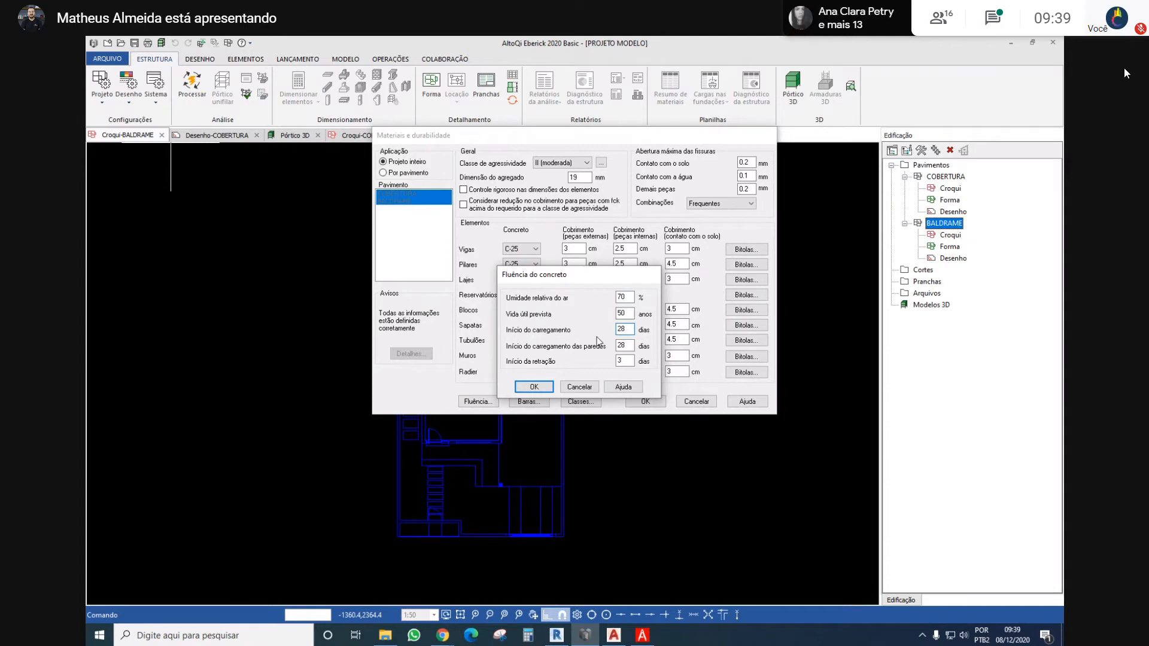
left_click(532, 387)
left_click(529, 400)
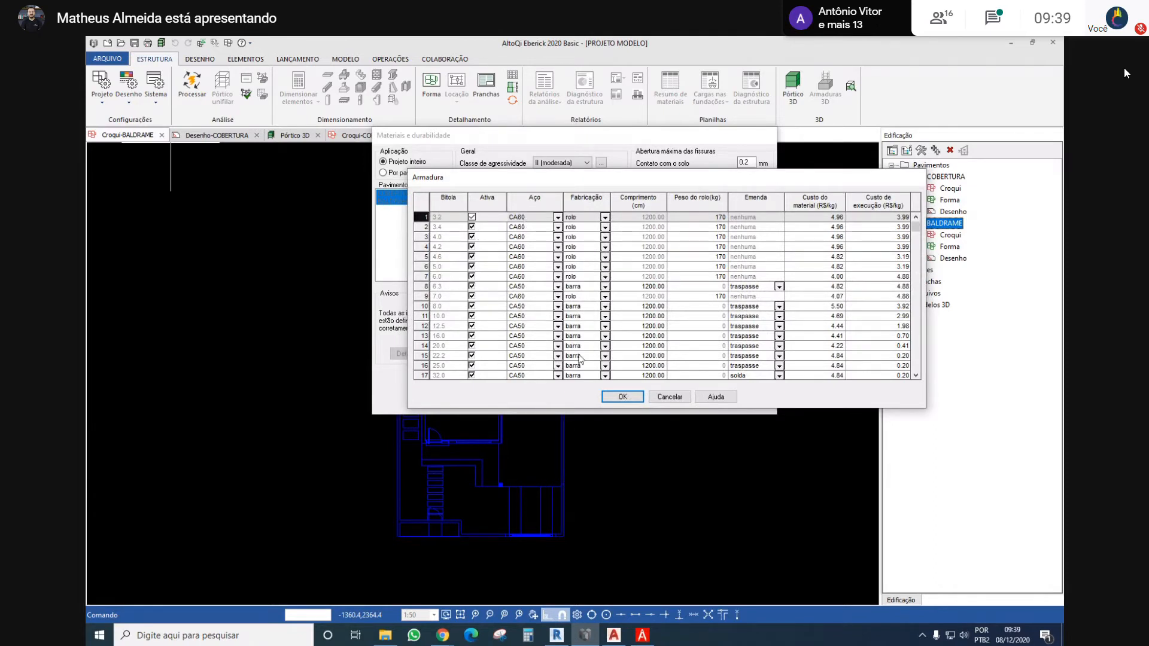
mouse_move(921, 233)
left_mouse_down()
mouse_move(918, 380)
mouse_move(917, 226)
left_mouse_up()
left_click(622, 398)
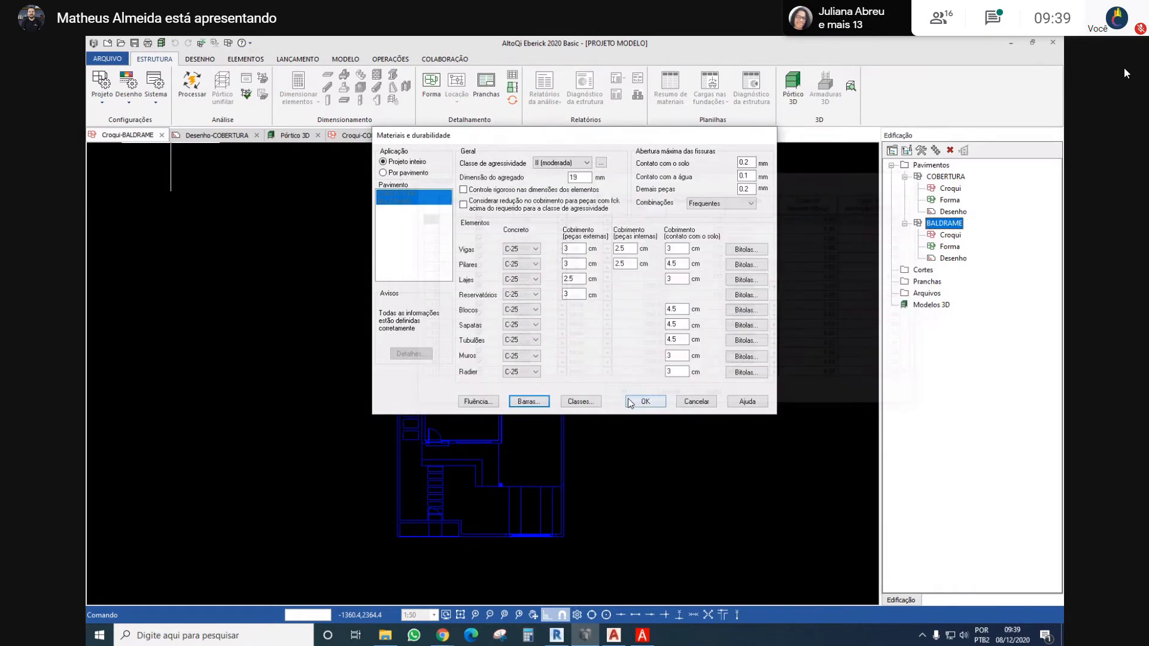
Review the C-25 concrete class properties and keep granito as the aggregate type
left_click(589, 404)
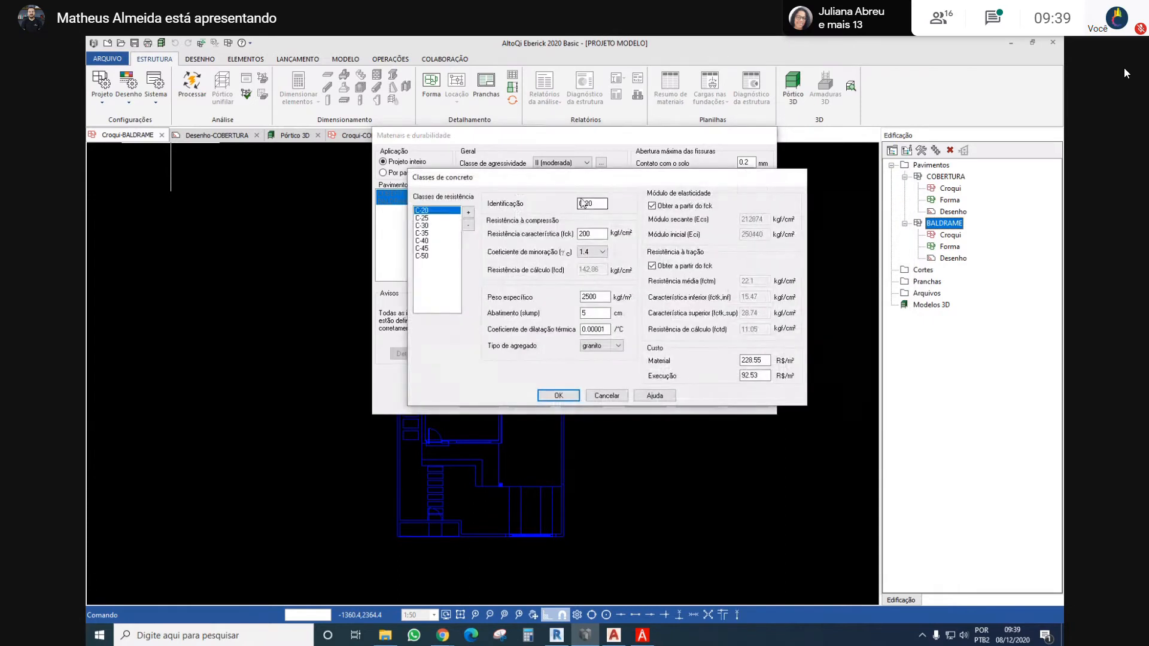
left_click(440, 219)
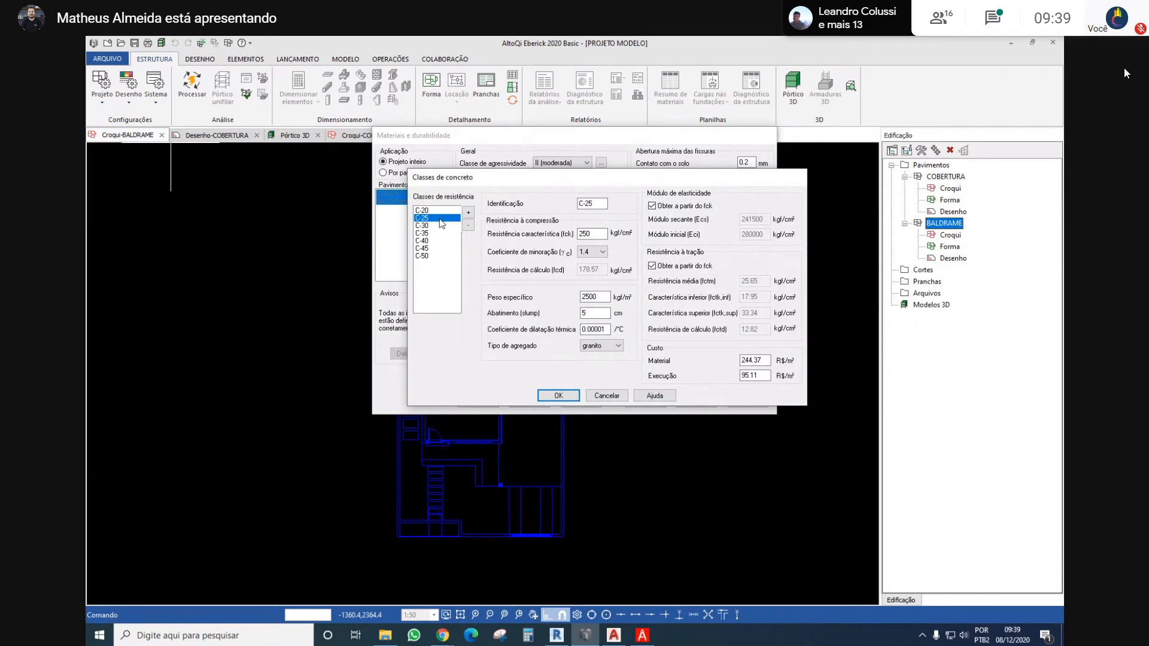
left_click(595, 297)
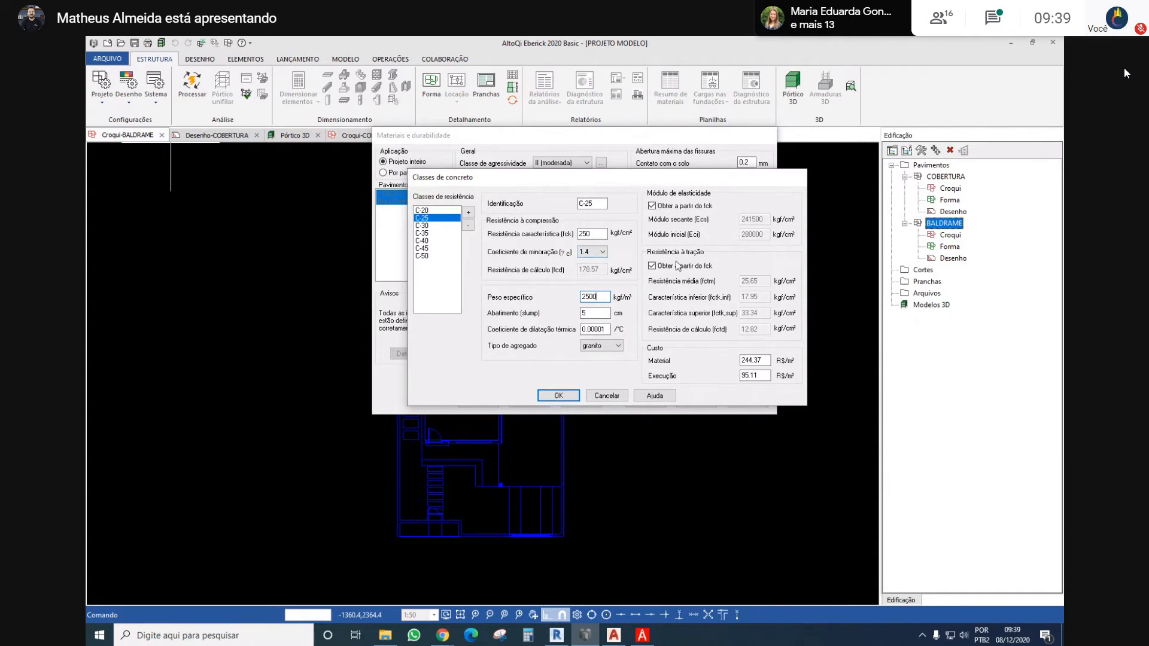
left_click(617, 347)
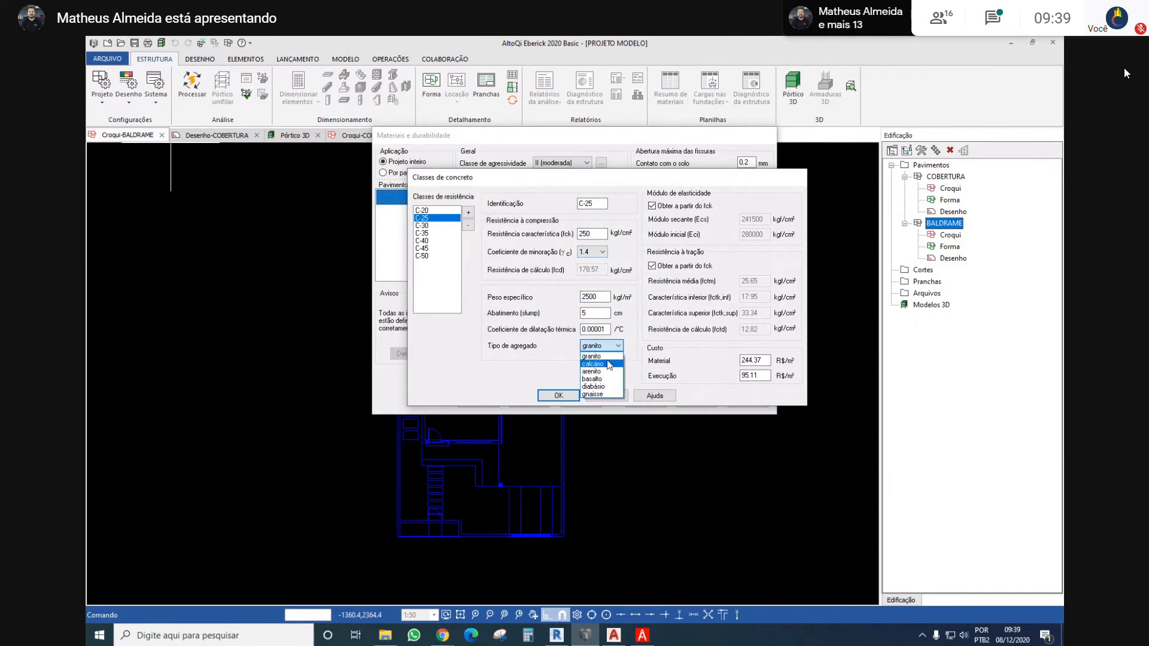
left_click(601, 356)
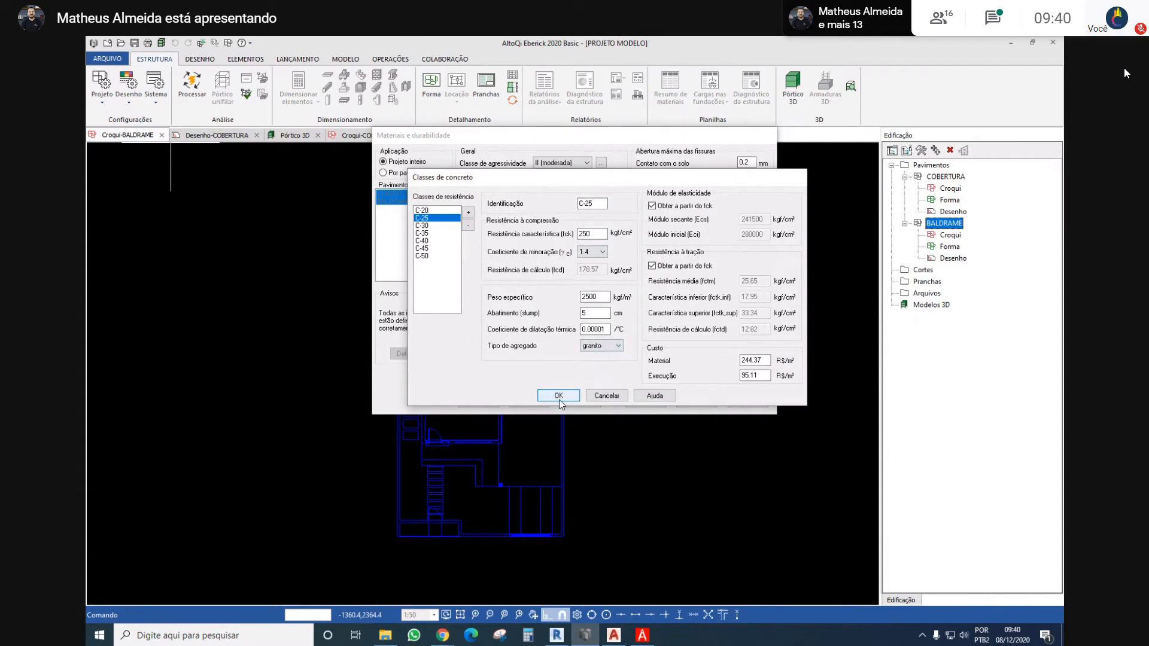
Check the material and execution costs of the C-25 class, and accept the materials and durability settings
double_click(762, 362)
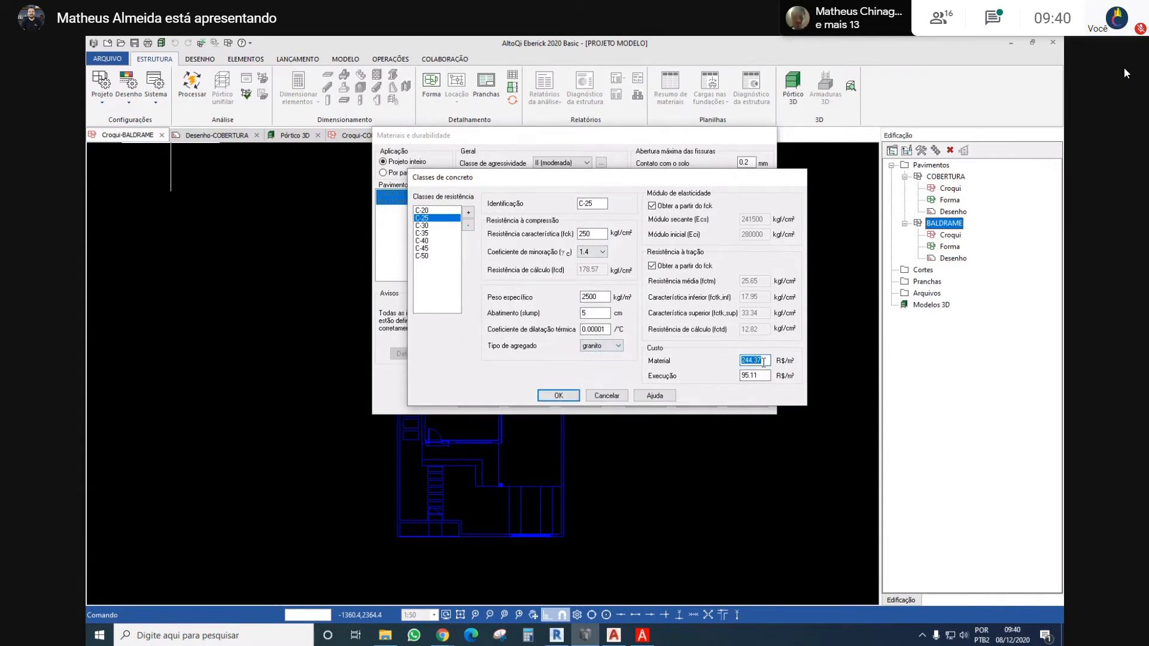
left_click(764, 362)
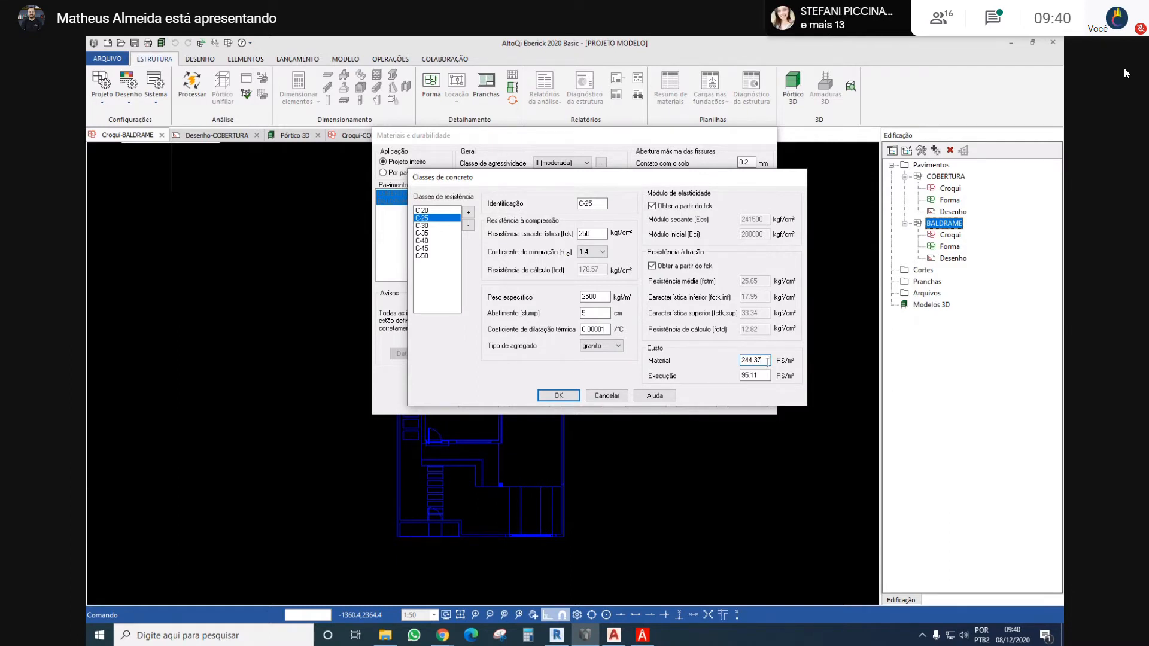
double_click(744, 358)
left_click_drag(765, 361, 738, 352)
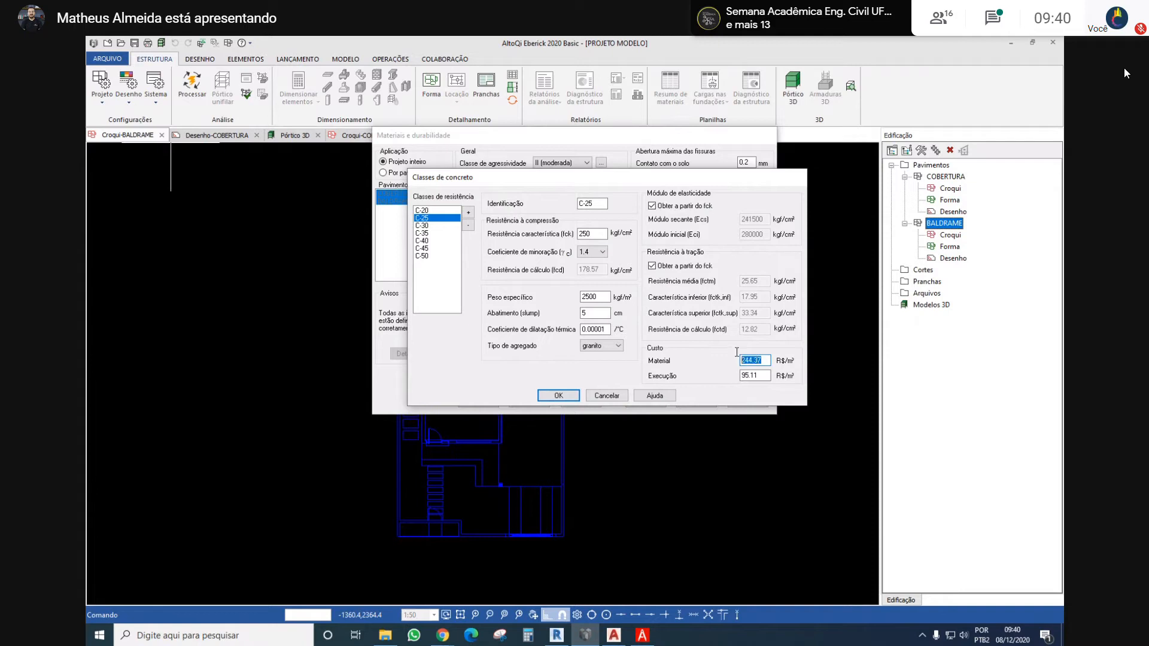
left_click(761, 360)
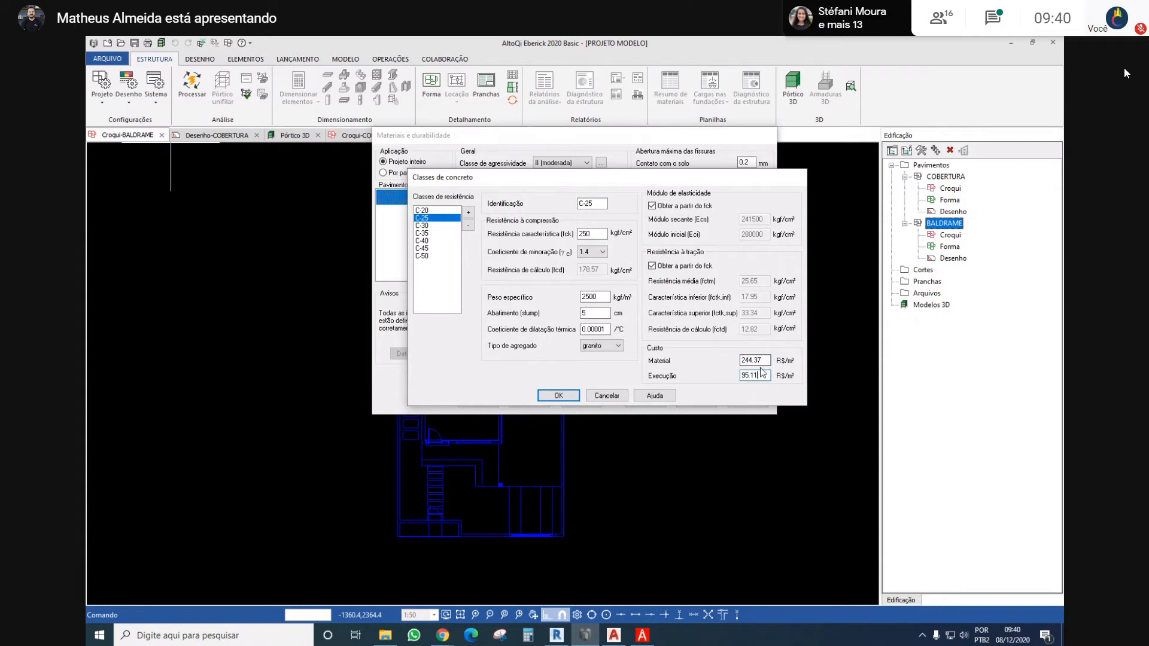
mouse_move(762, 361)
left_mouse_down()
mouse_move(744, 355)
mouse_move(741, 369)
left_mouse_up()
left_click(752, 376)
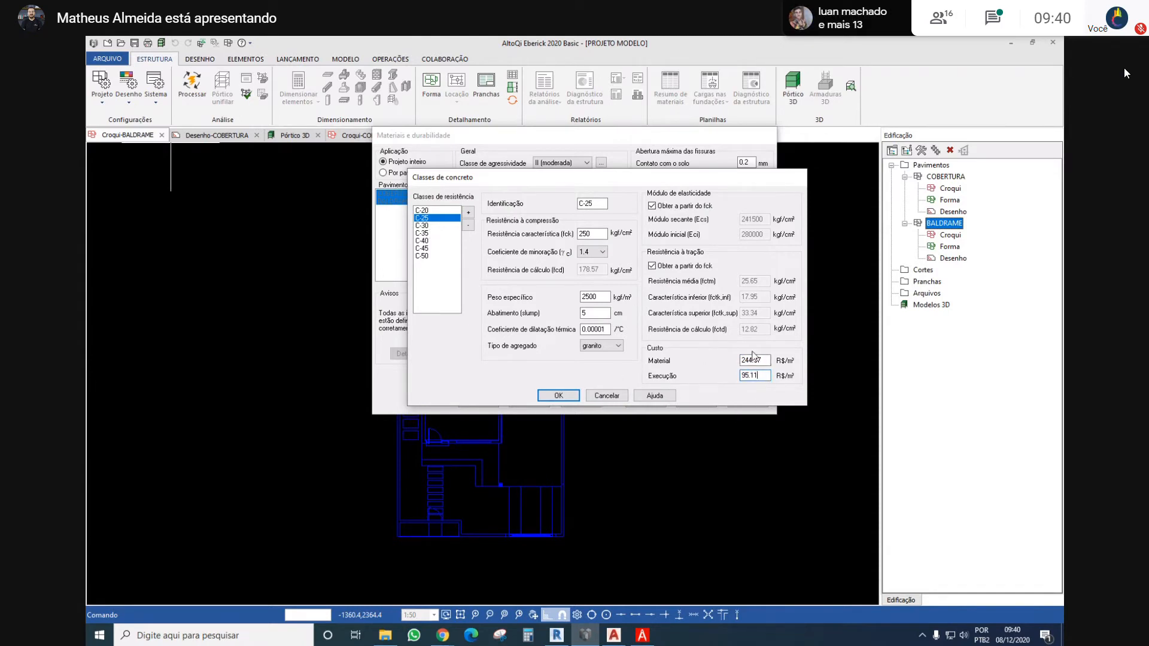
left_click(558, 396)
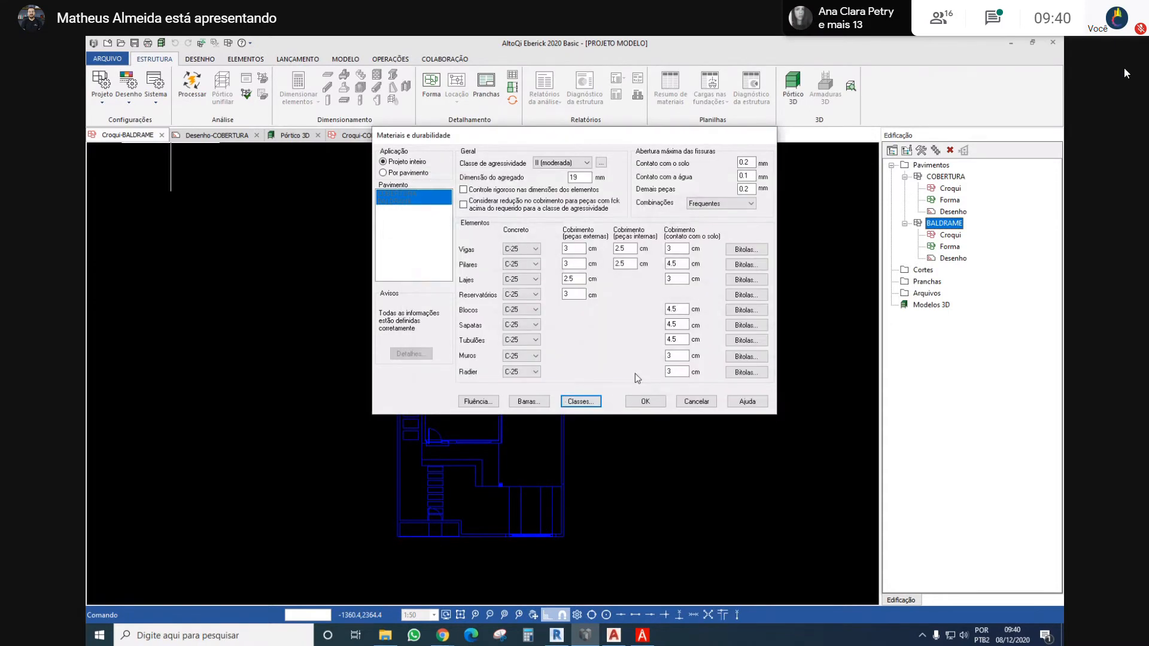
left_click(645, 402)
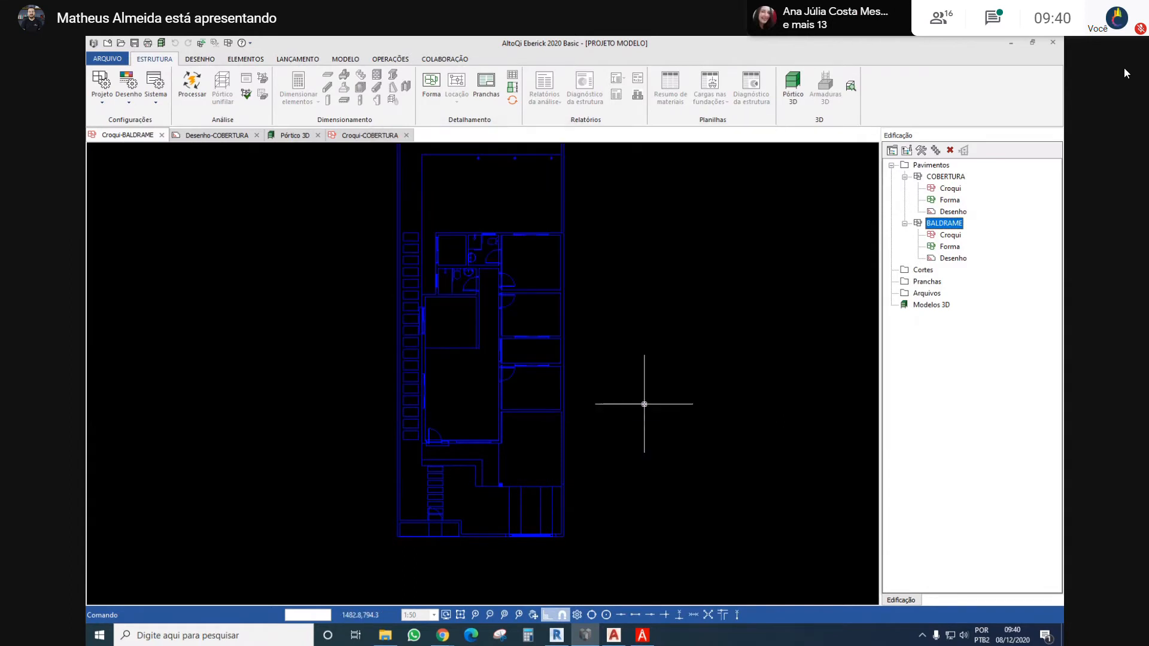
scroll(607, 362, "down", 2)
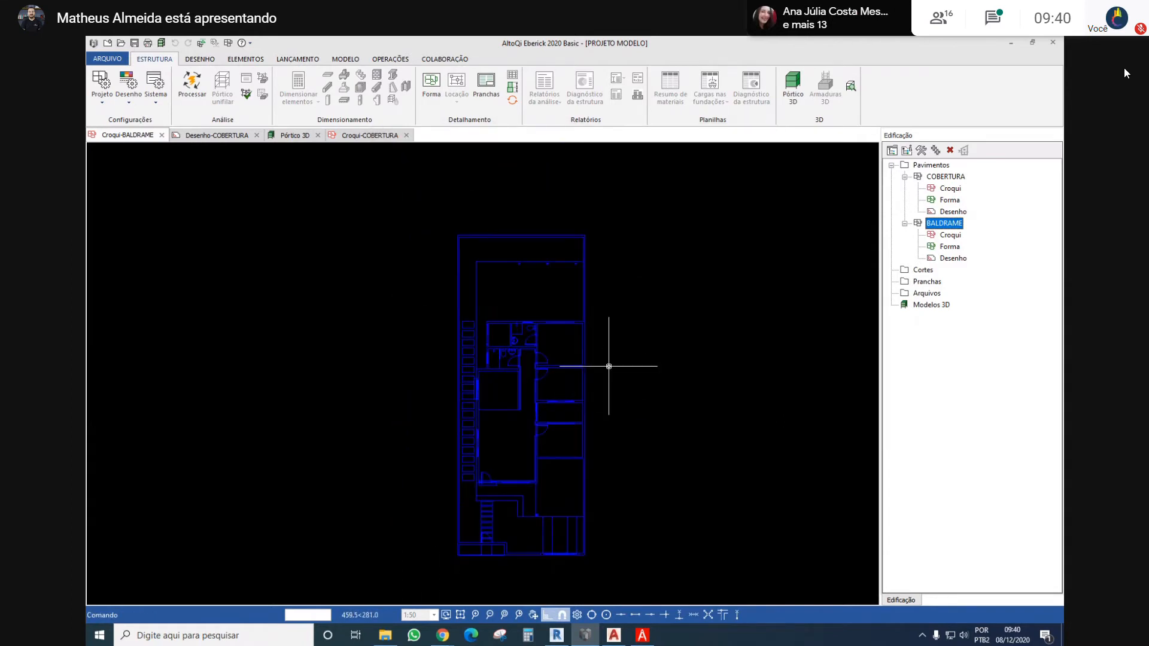
middle_click_drag(604, 408, 593, 380)
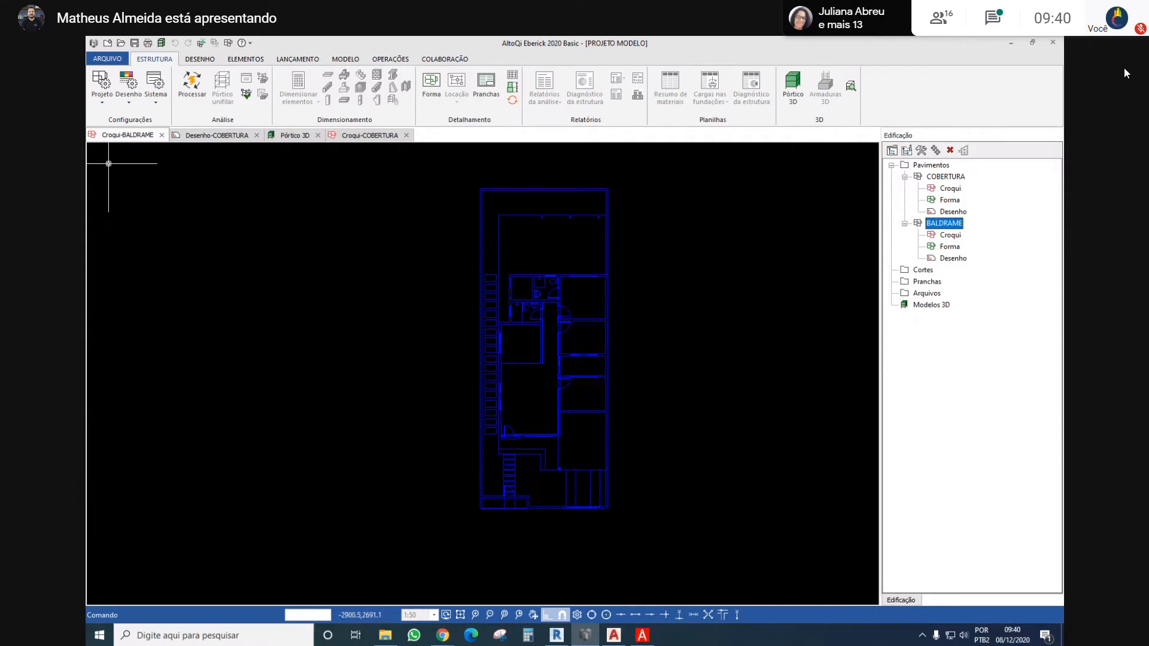
left_click(101, 96)
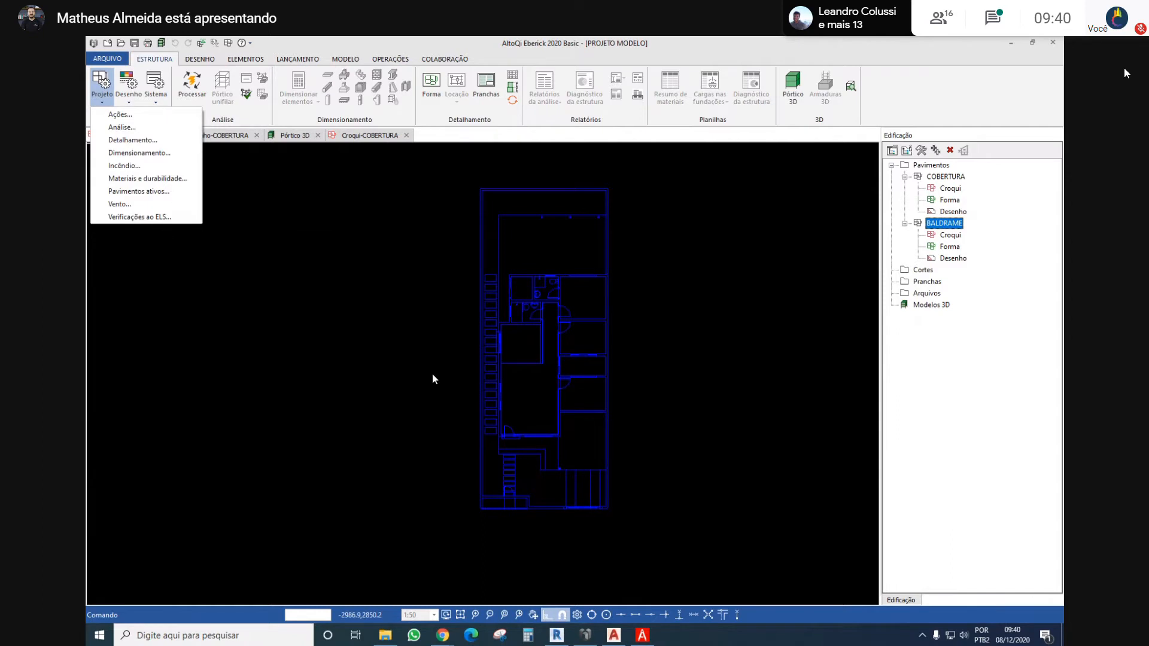
left_click(390, 382)
scroll(381, 346, "down", 3)
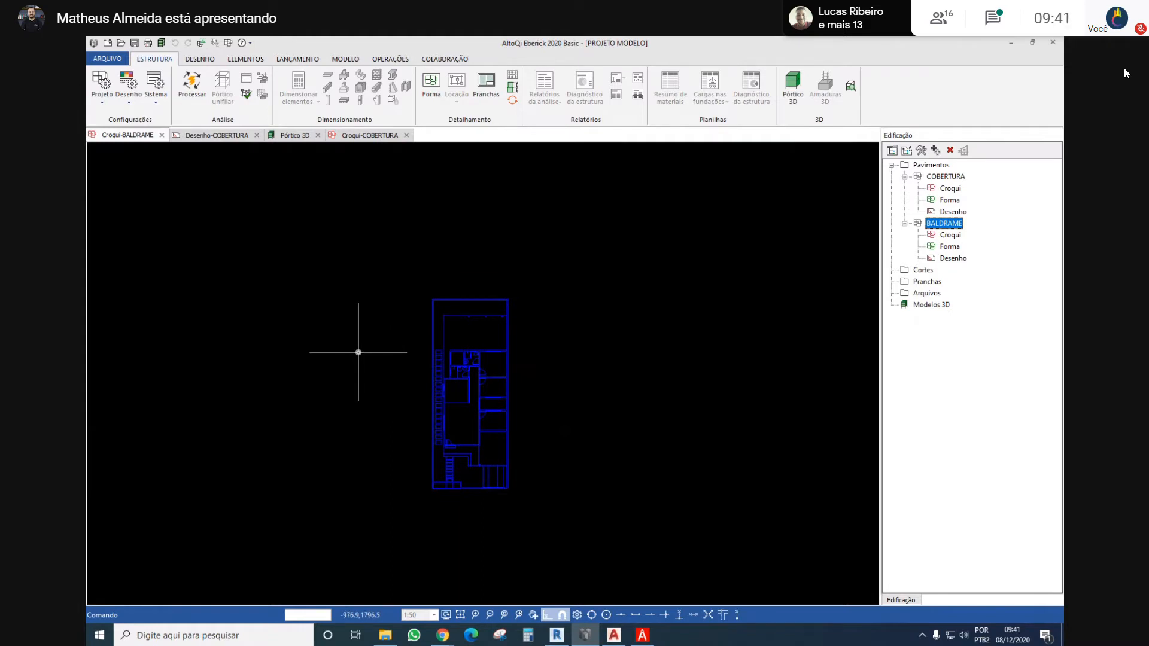
left_click(96, 103)
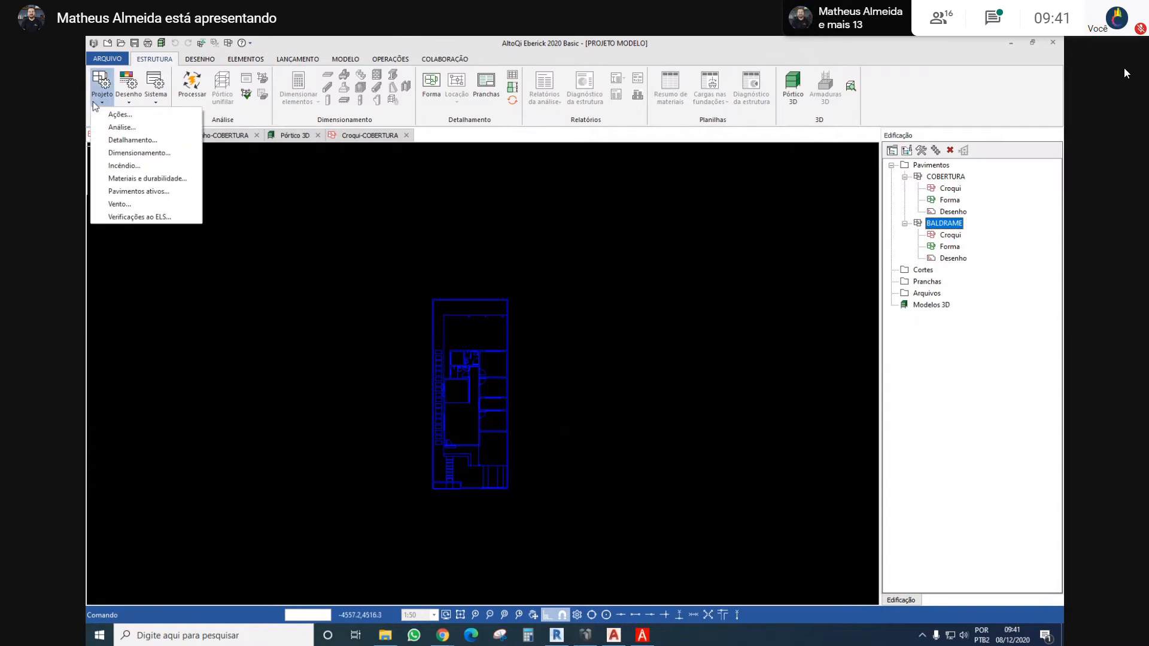
left_click(95, 106)
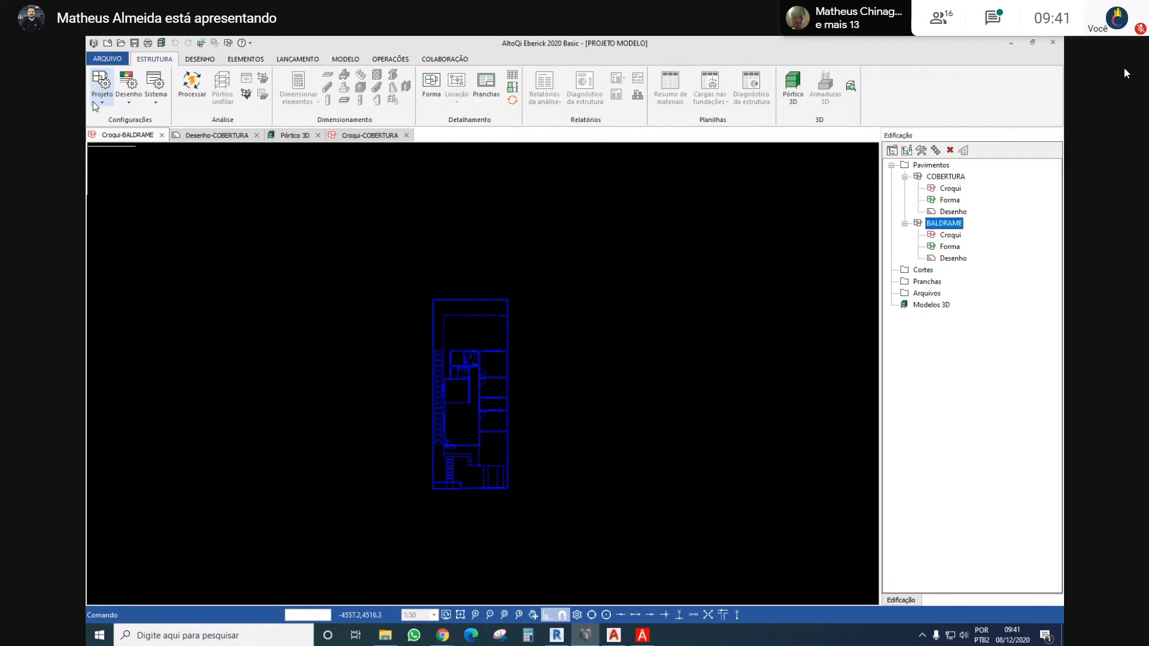
left_click(96, 106)
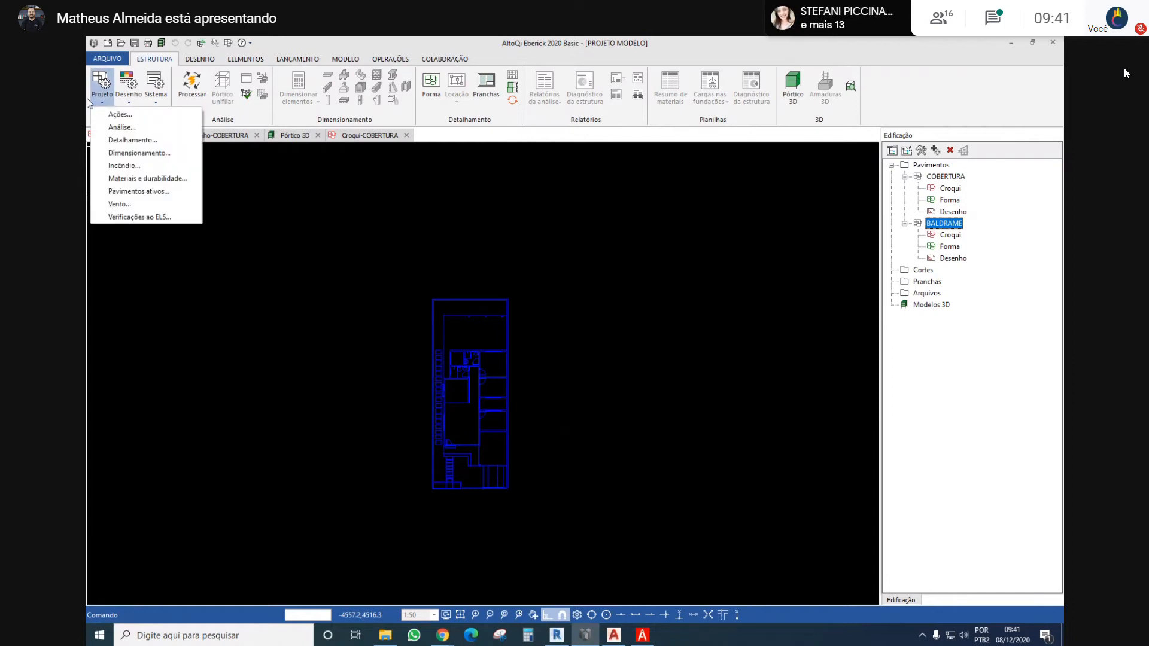
left_click(101, 101)
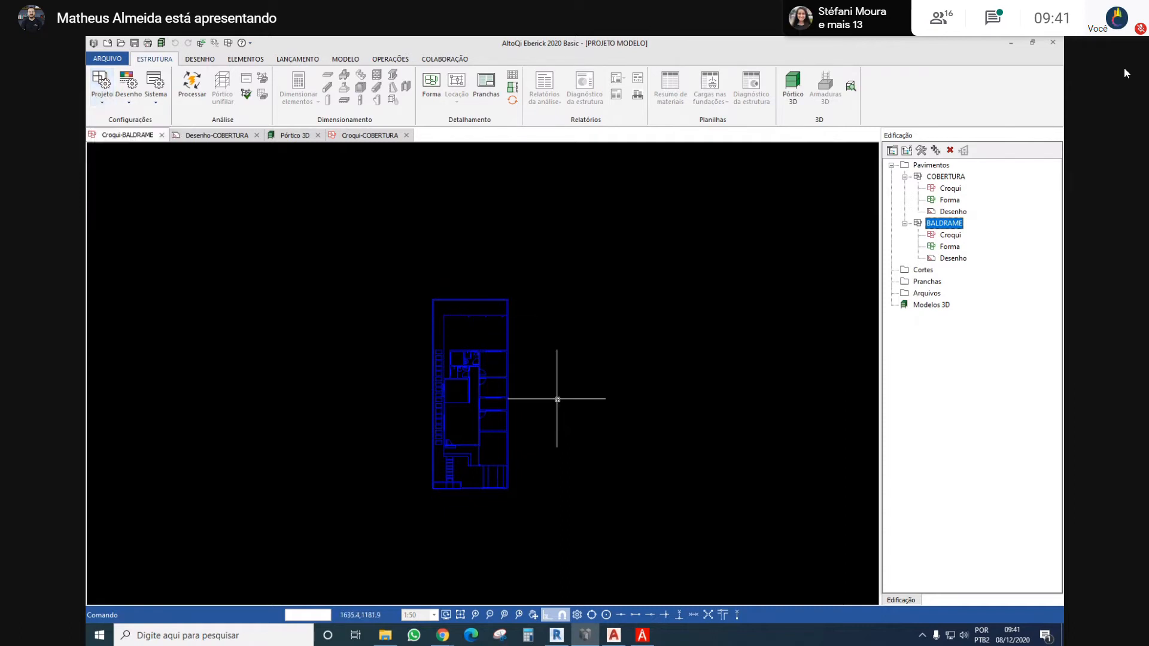
middle_click_drag(556, 398, 546, 361)
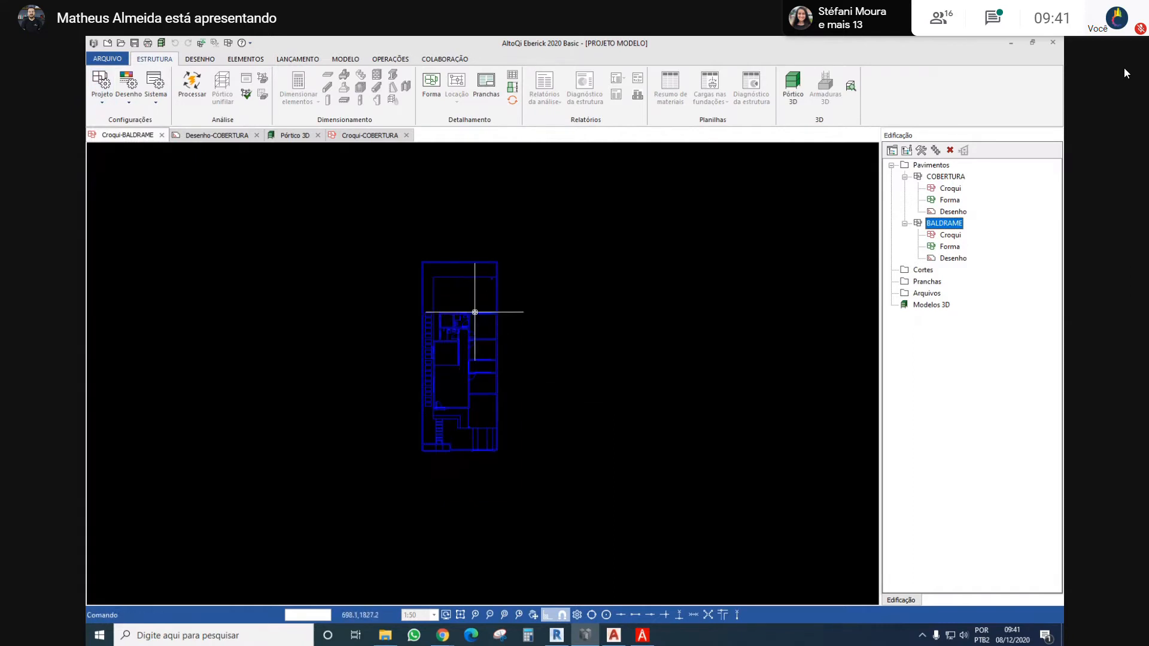
scroll(396, 287, "up", 4)
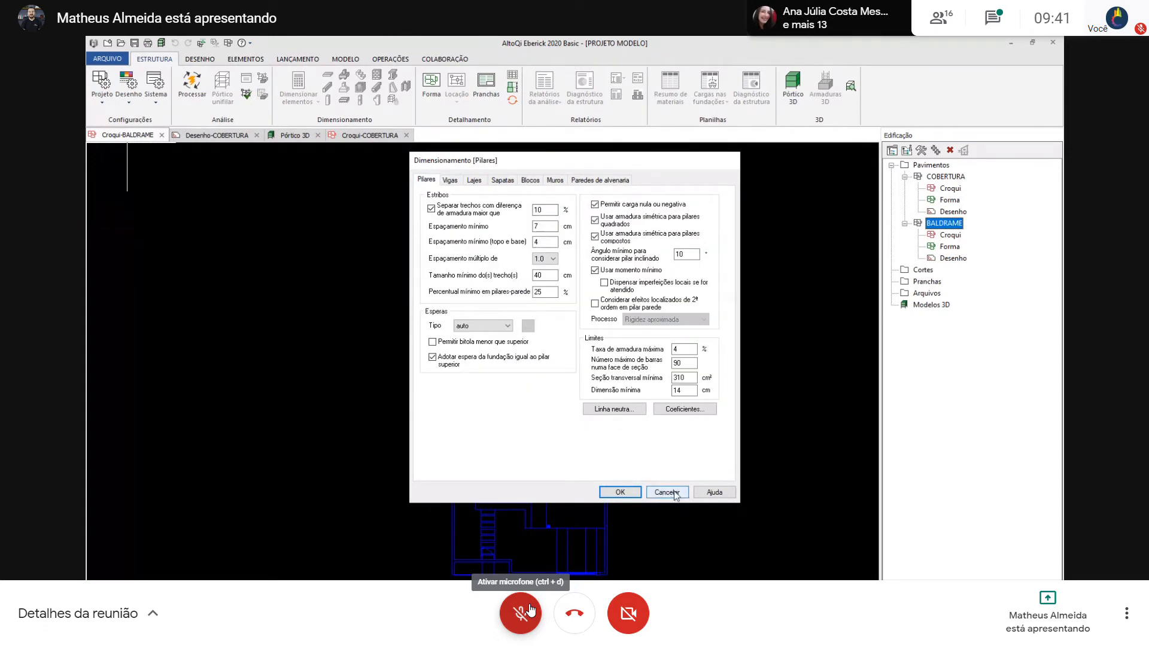
left_click(530, 610)
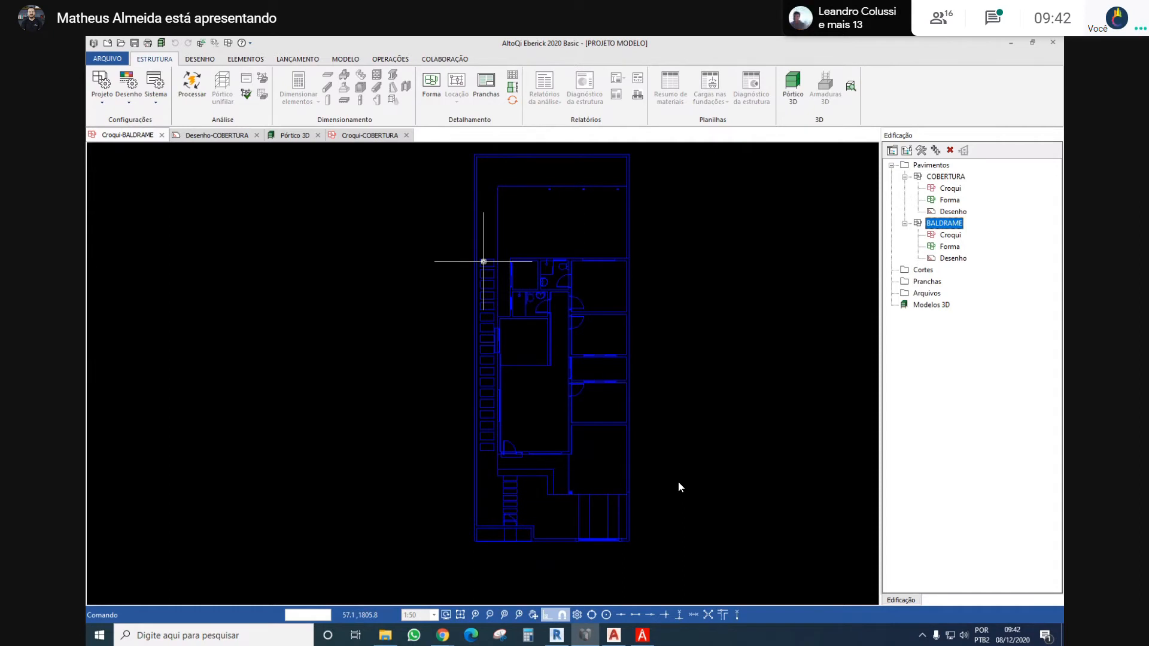
Open the dialog for saving the current project as a model, and cancel it without saving
left_click(104, 60)
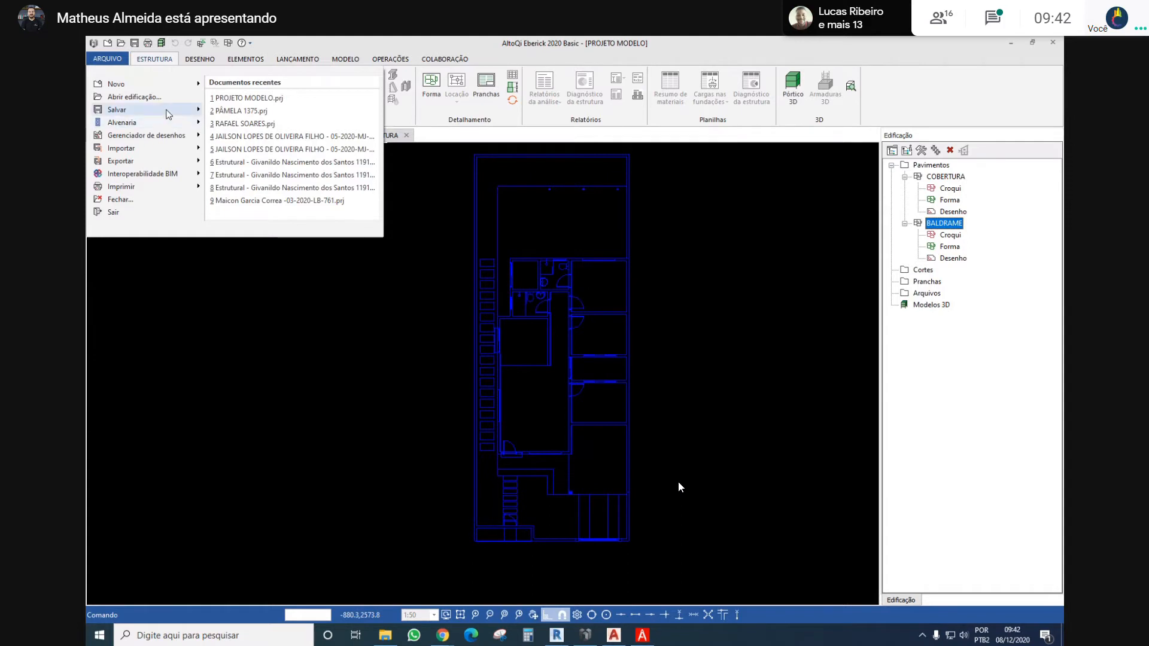
mouse_move(168, 114)
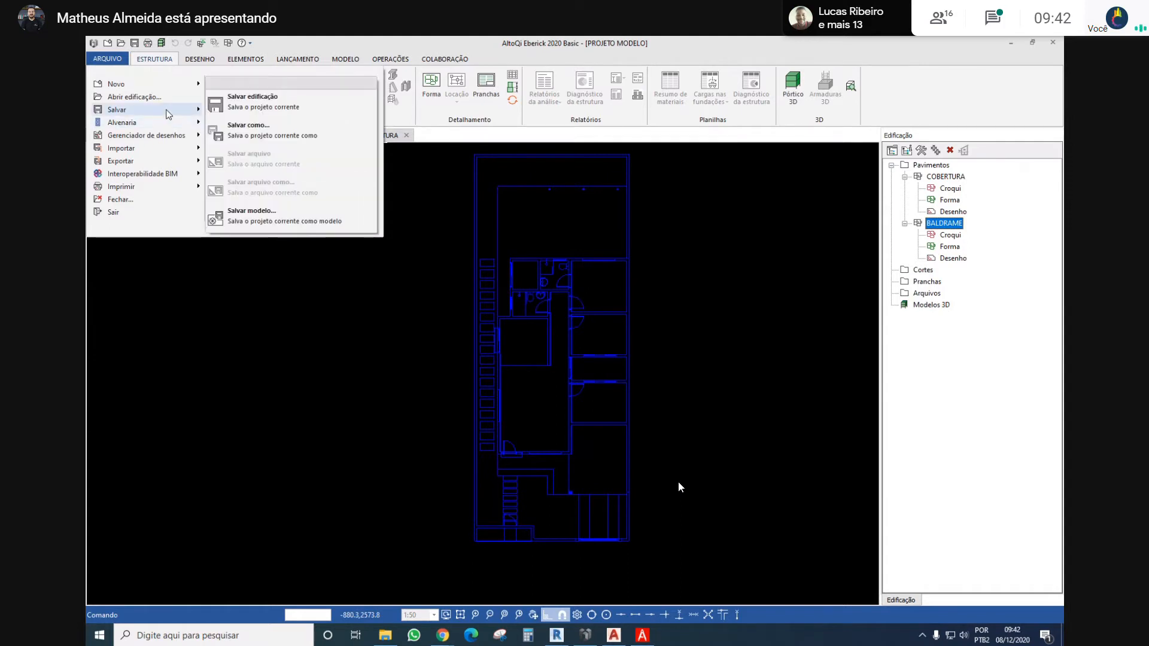
left_click(278, 223)
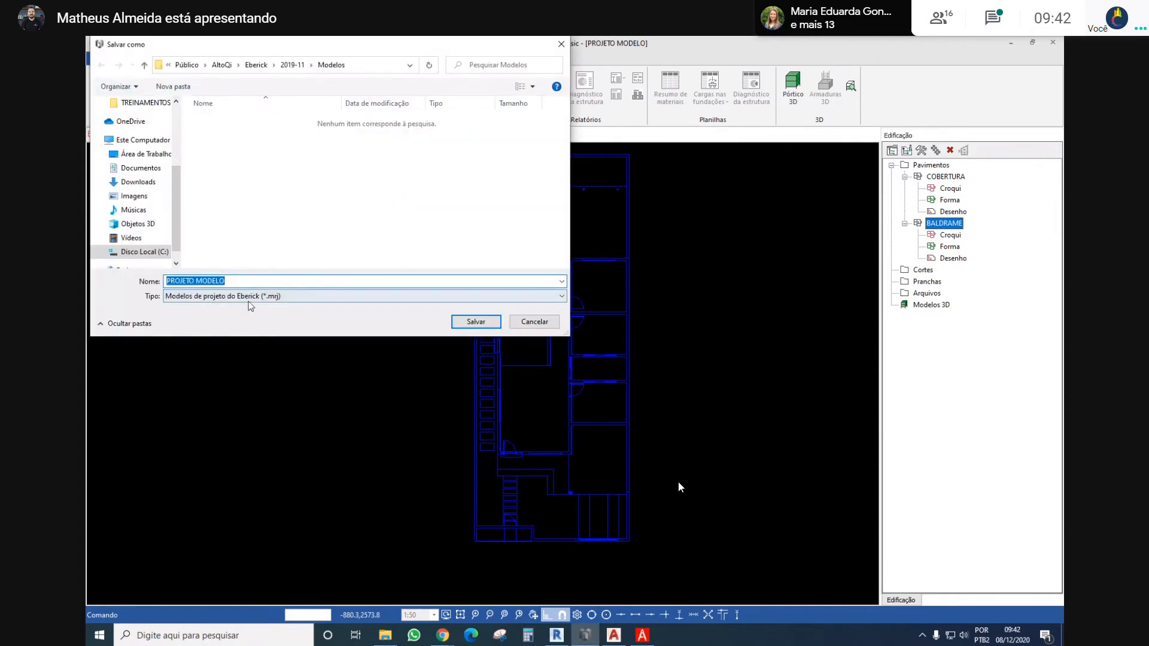
left_click(534, 321)
Switch to Revit and look at its option for saving the current project as a model
key("alt+Tab")
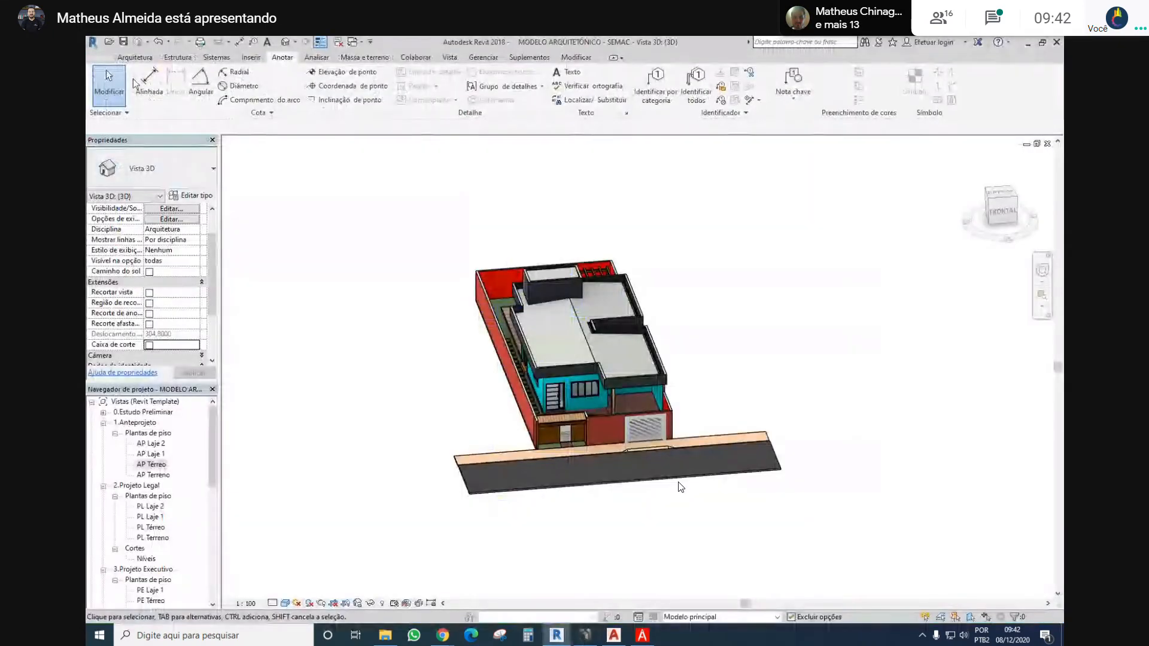
left_click(106, 60)
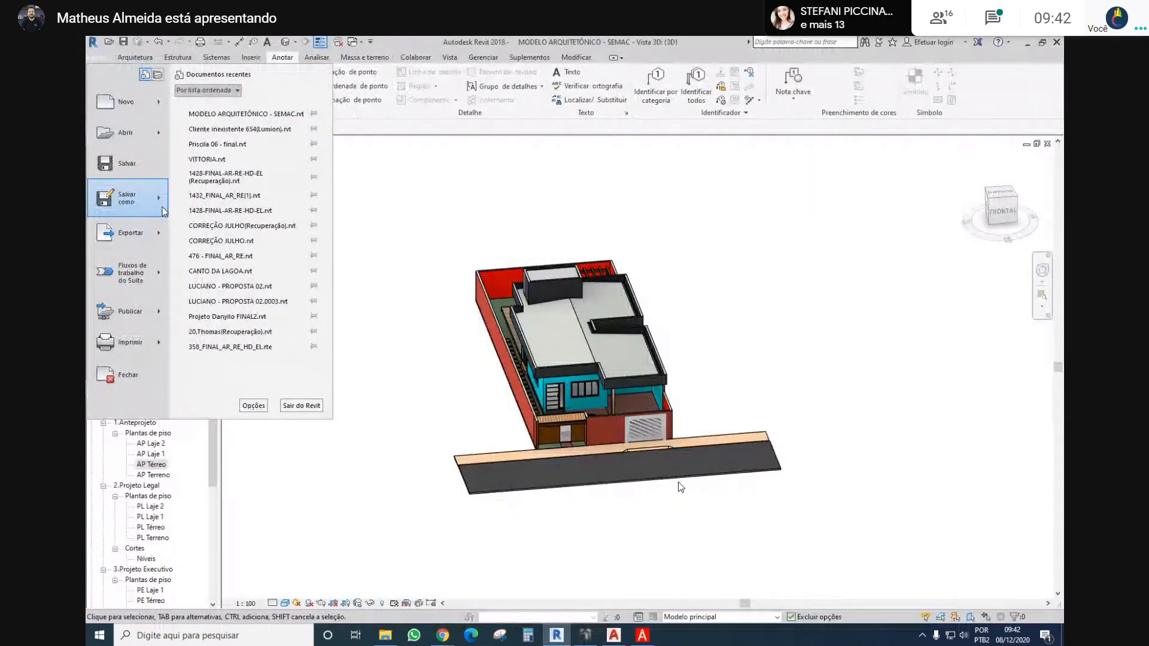
mouse_move(127, 198)
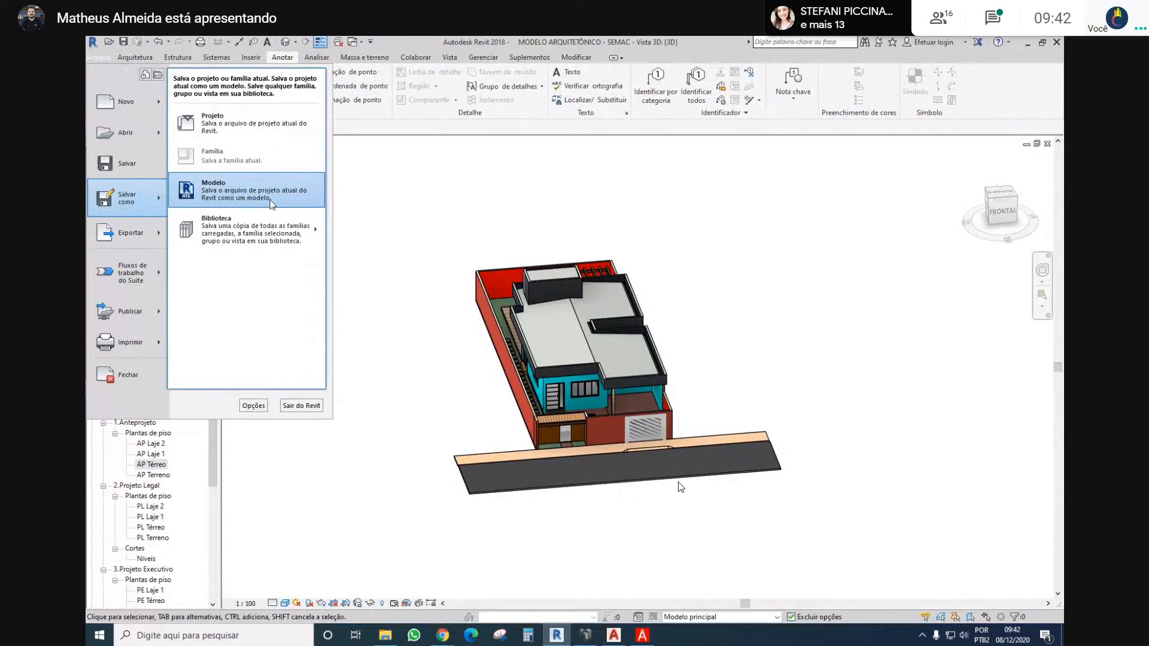
left_click(434, 204)
Return to Eberick and look at its option for saving the current project as a model
left_click(586, 636)
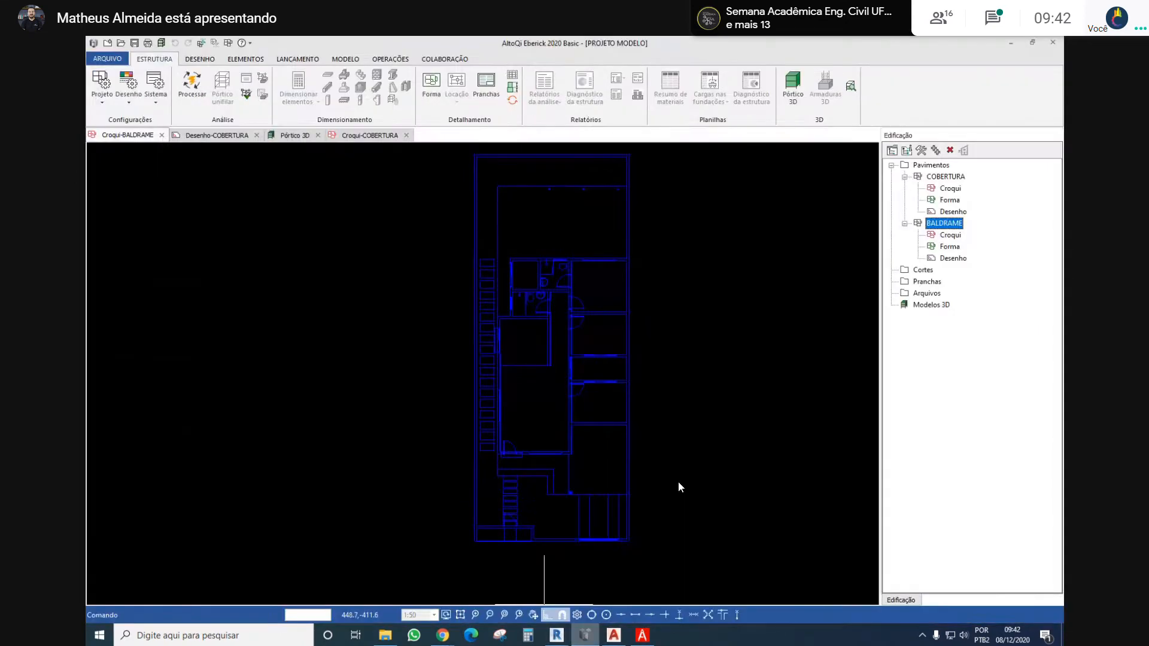
left_click(107, 58)
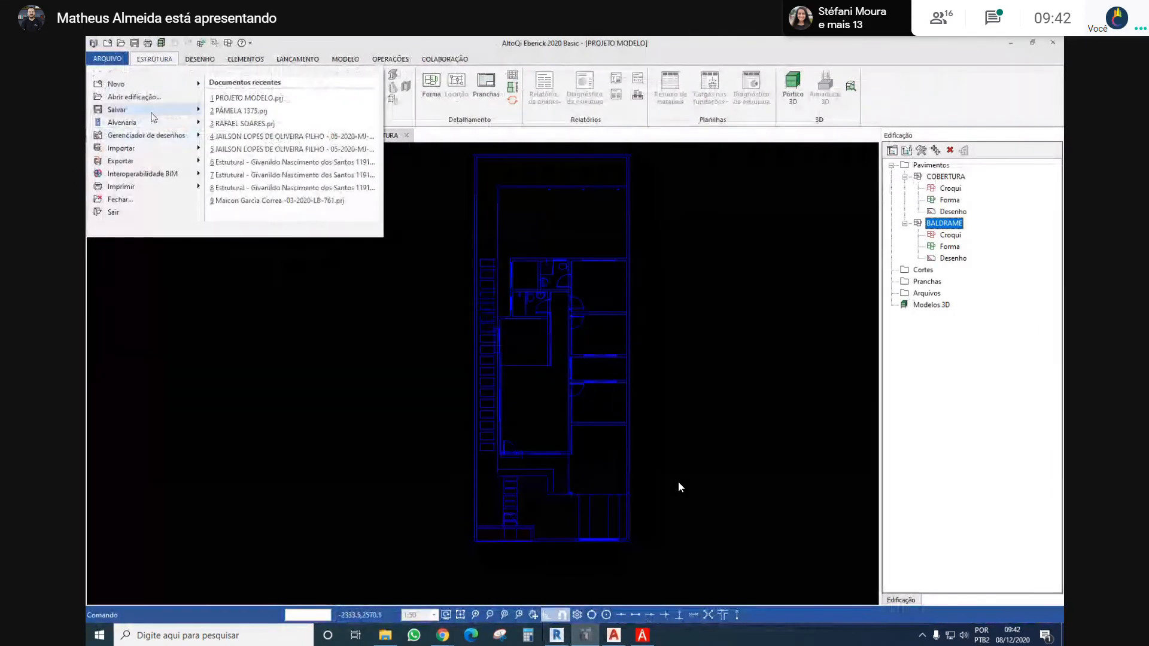
mouse_move(152, 115)
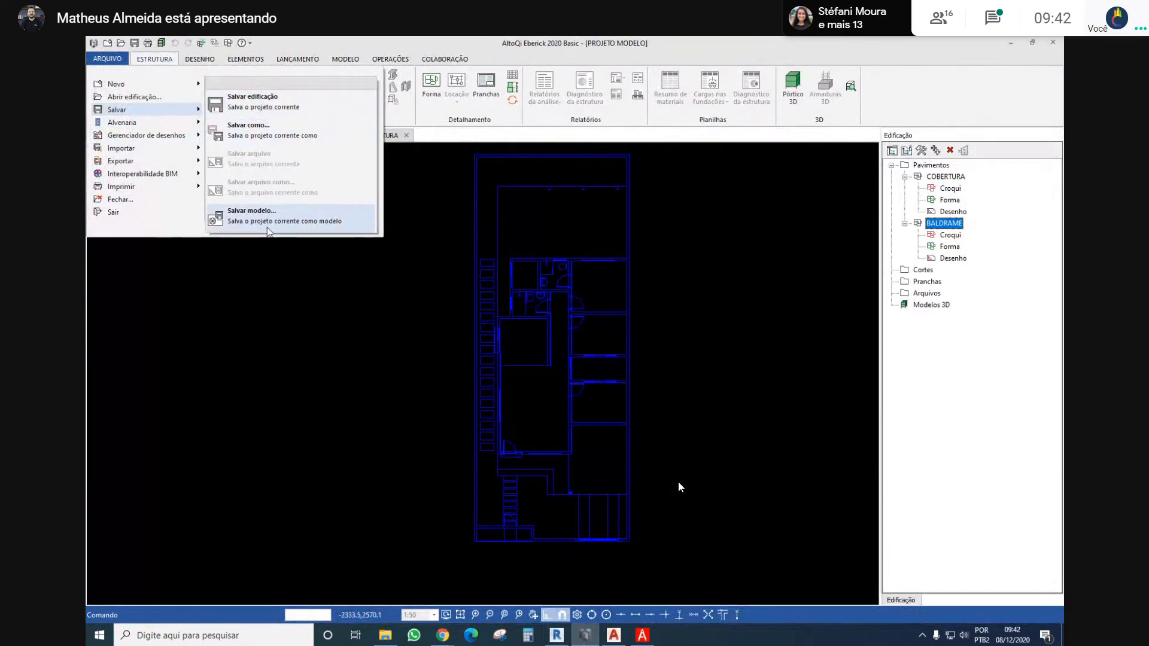
left_click(392, 328)
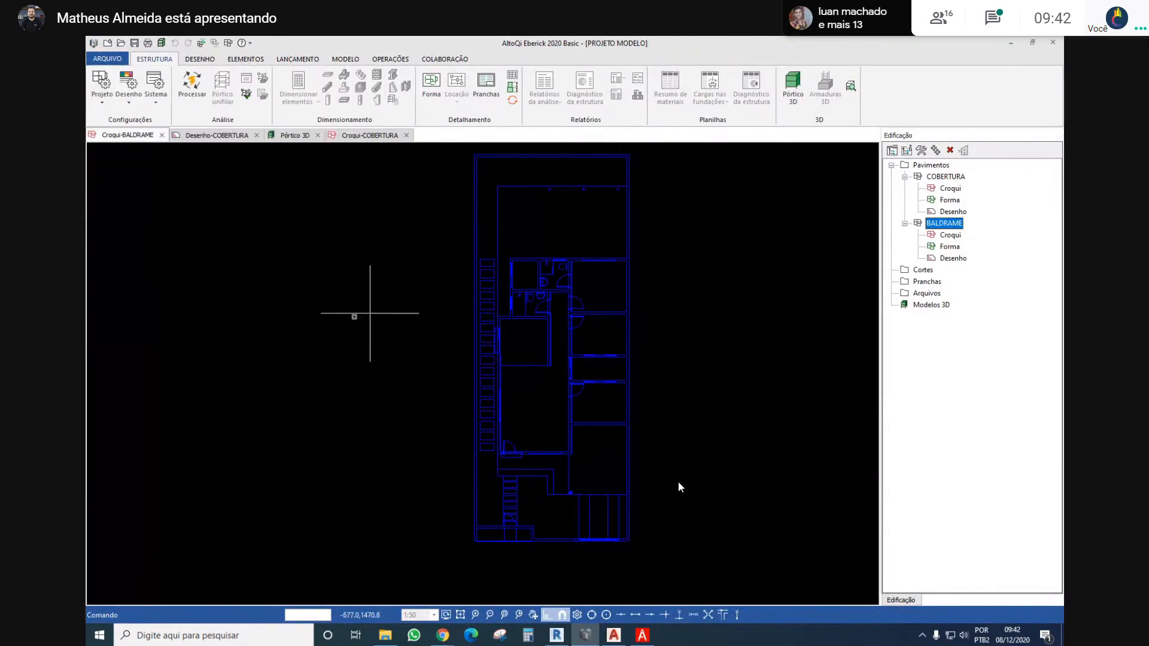
scroll(406, 320, "down", 2)
middle_click_drag(411, 272, 409, 299)
scroll(410, 300, "up", 2)
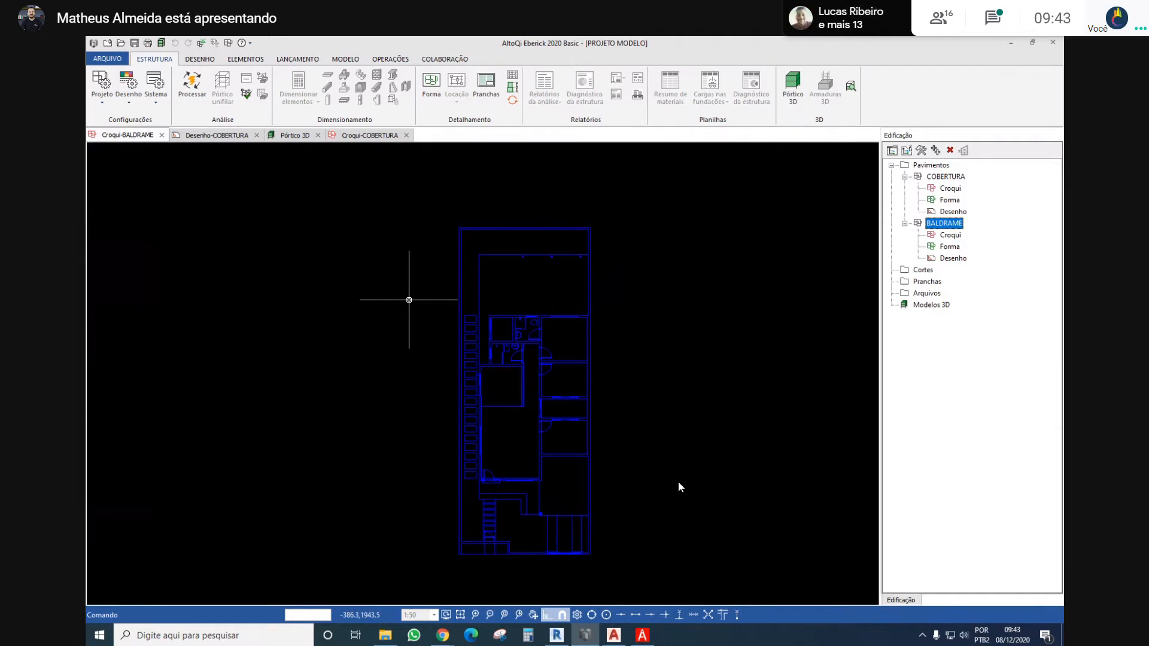
key("ctrl+d")
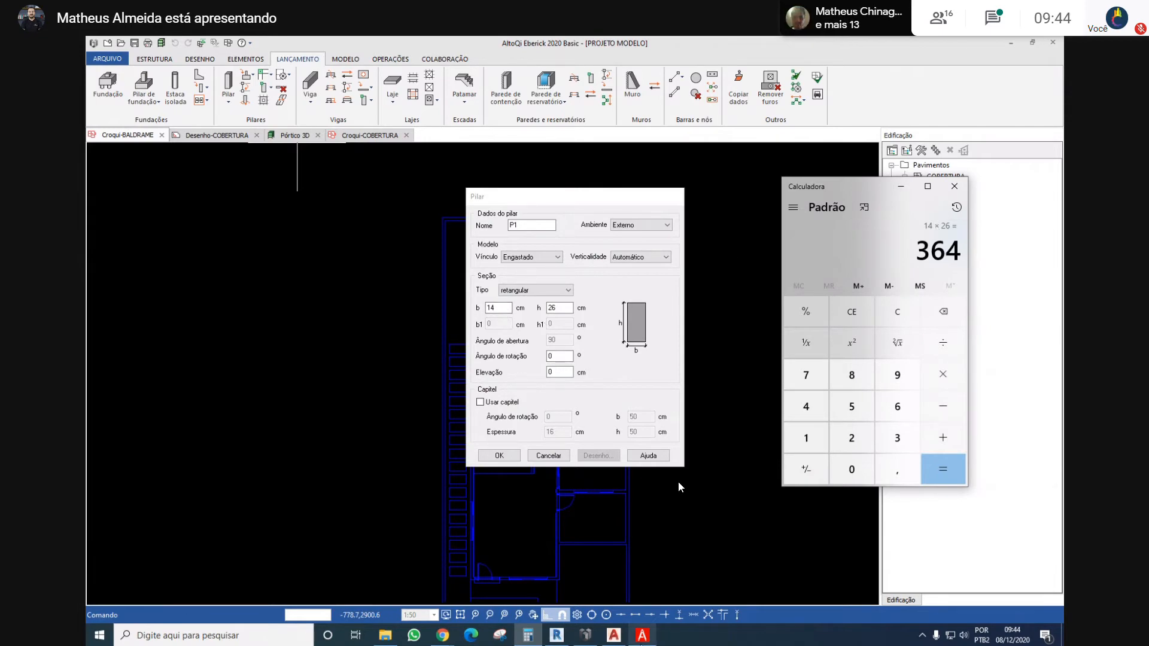
Switch to the NBR 6118 PDF and search it for 14CM, then retry with lowercase 14cm
left_click(646, 643)
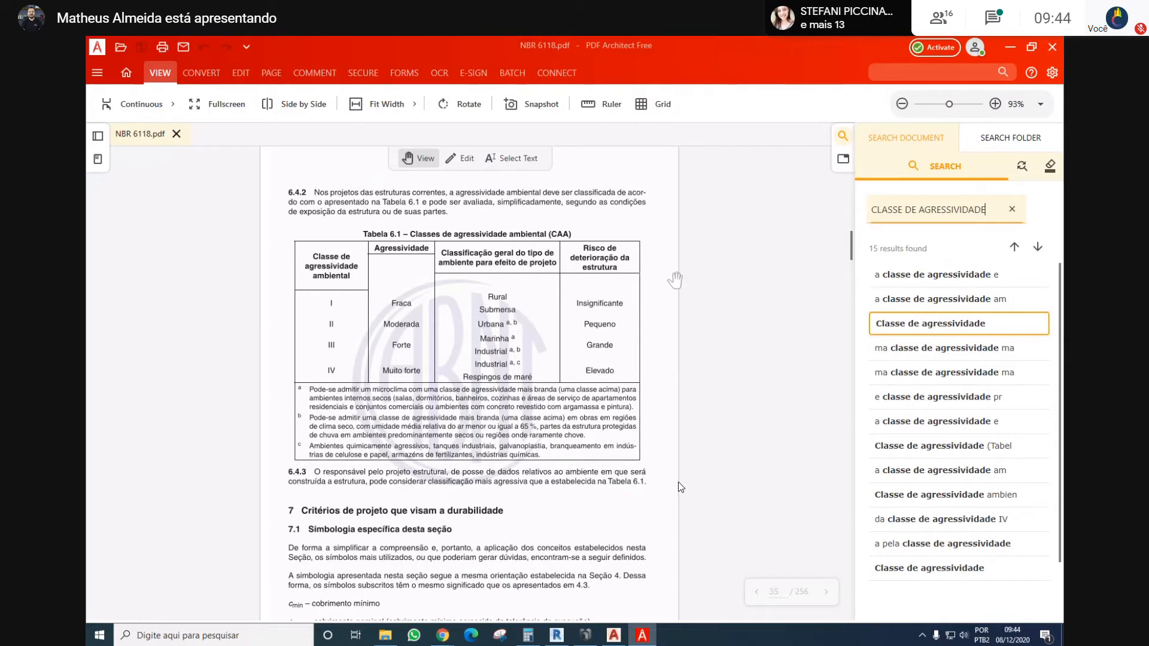
double_click(953, 209)
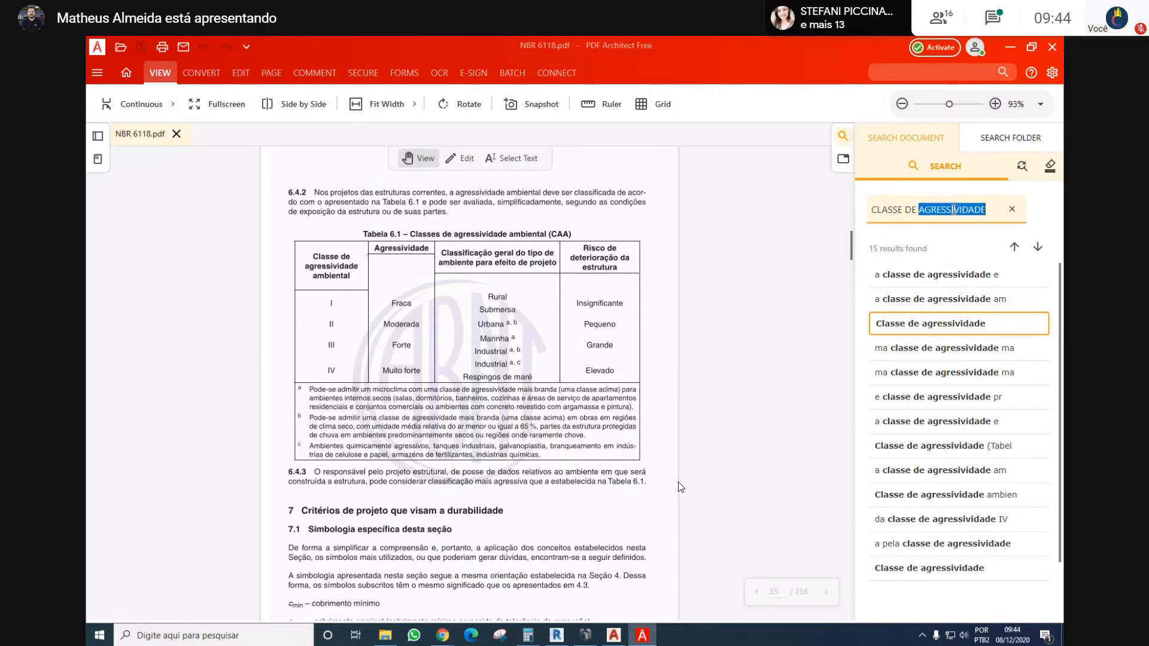
left_click(954, 209)
left_click_drag(993, 212, 852, 210)
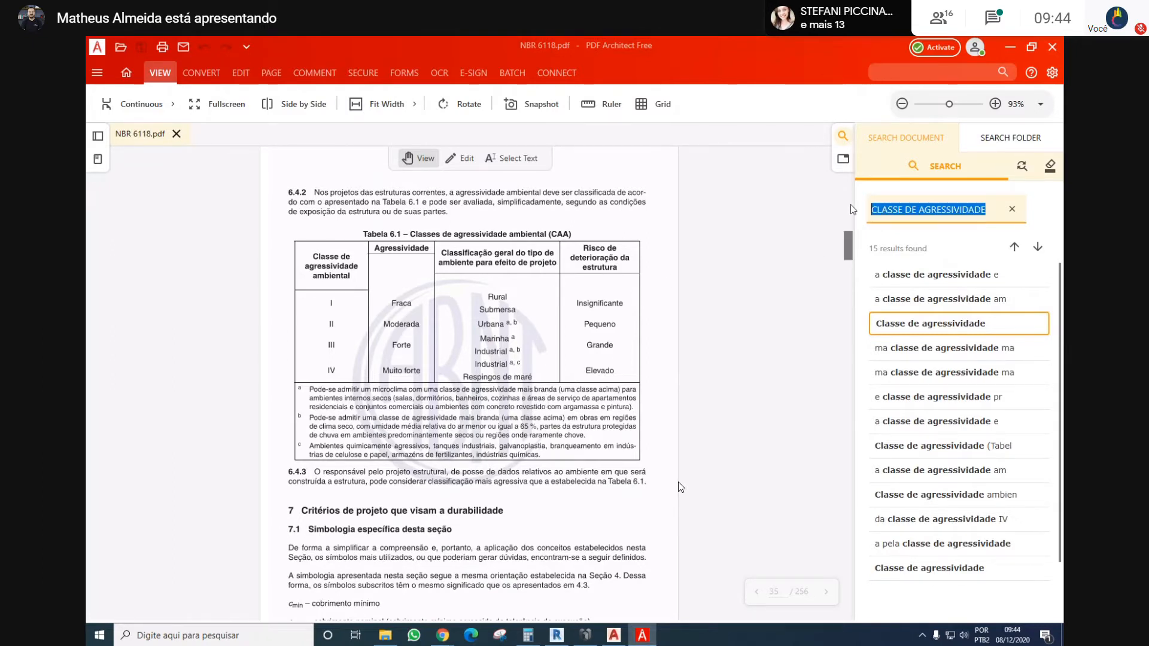
type("14CM")
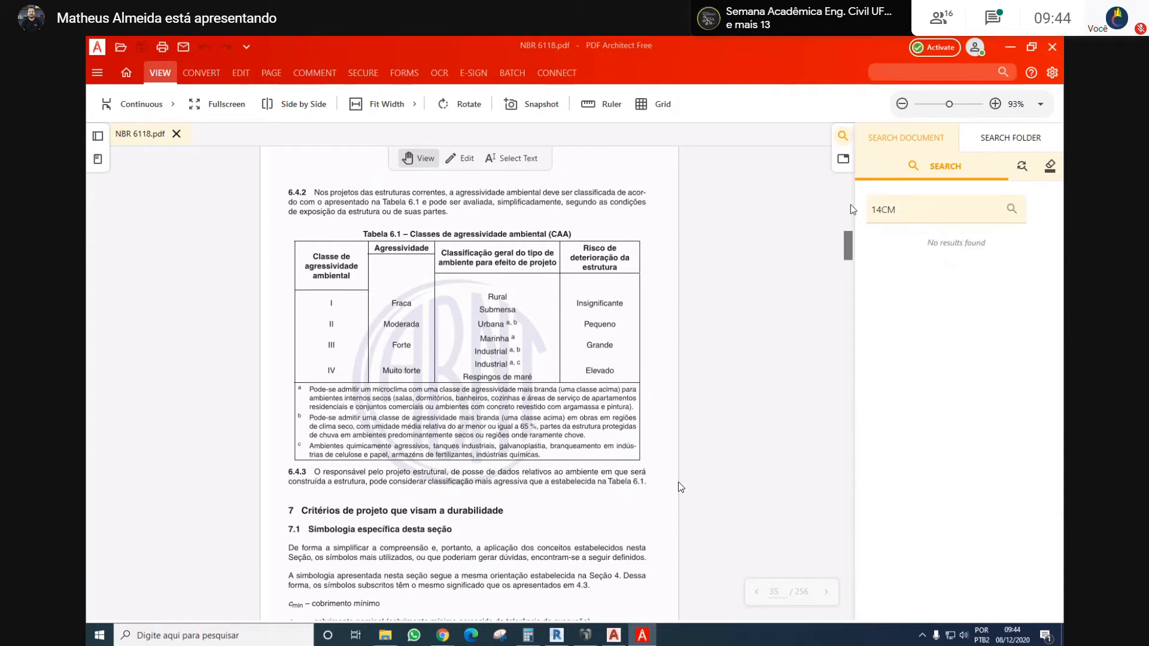
left_click(904, 216)
key("BackSpace")
key("BackSpace")
type("cm")
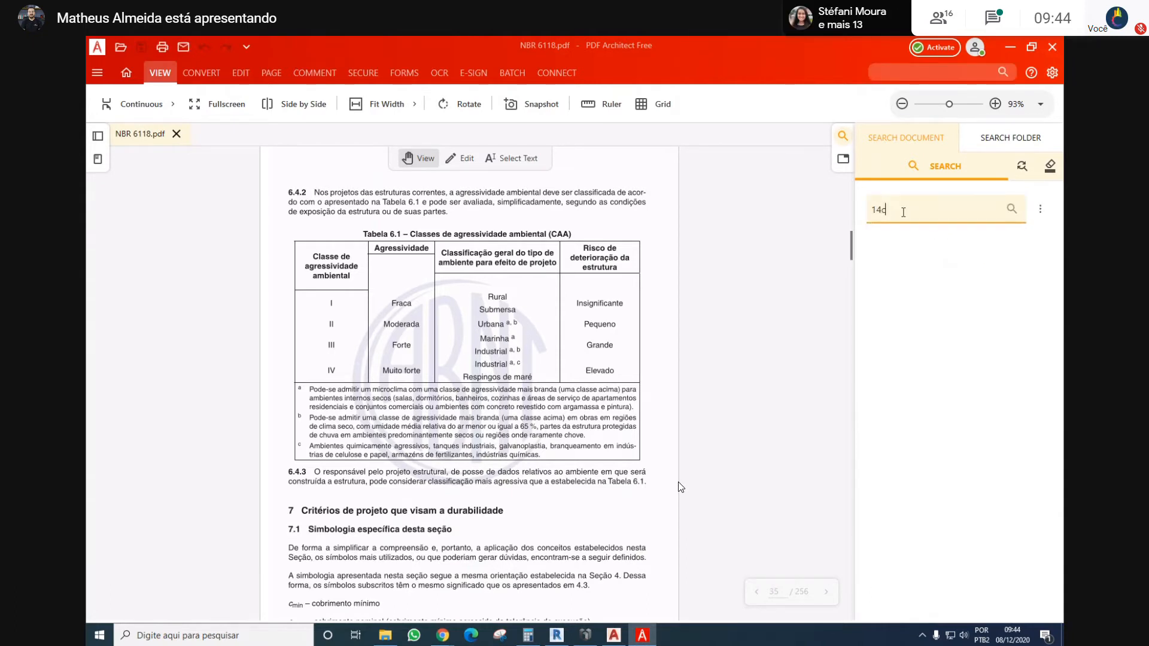
key("Return")
Enter pilar as the search term and browse the standard to section 18.4 Pilares
type("pilar")
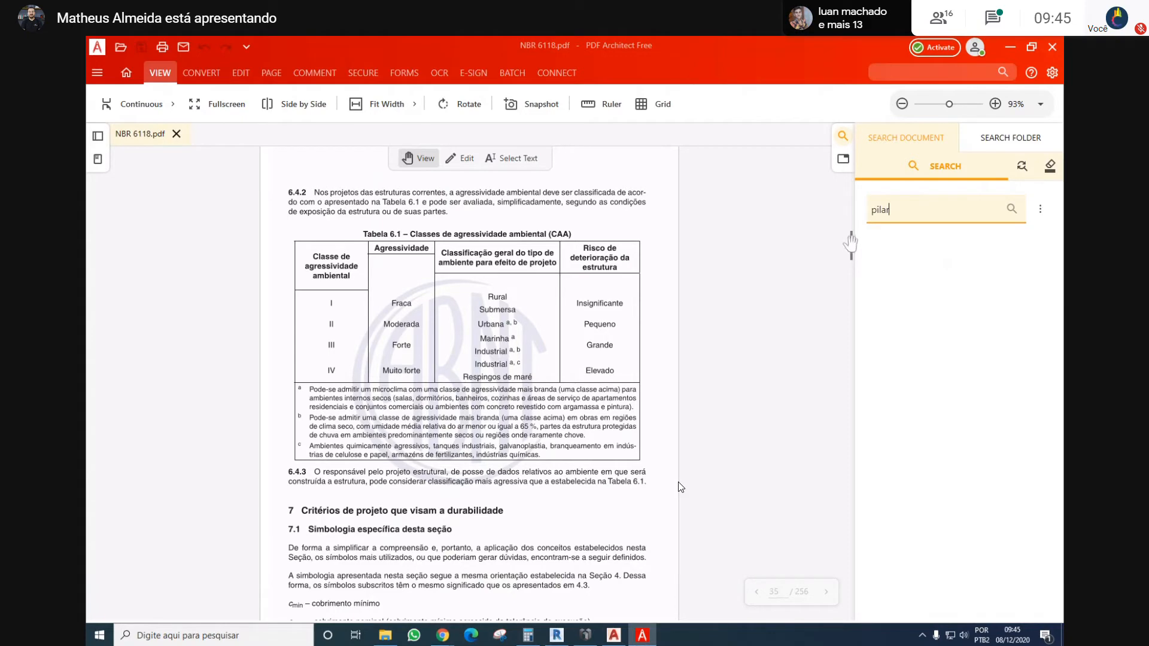
left_click_drag(852, 237, 797, 441)
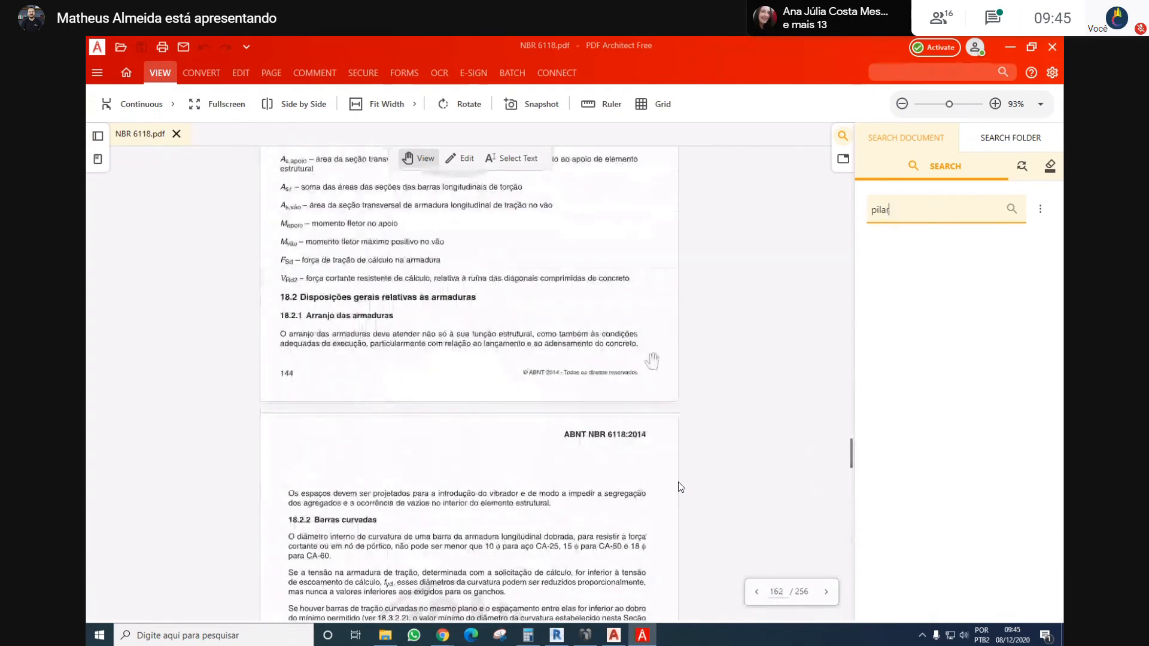
scroll(652, 359, "up", 3)
scroll(653, 359, "down", 14)
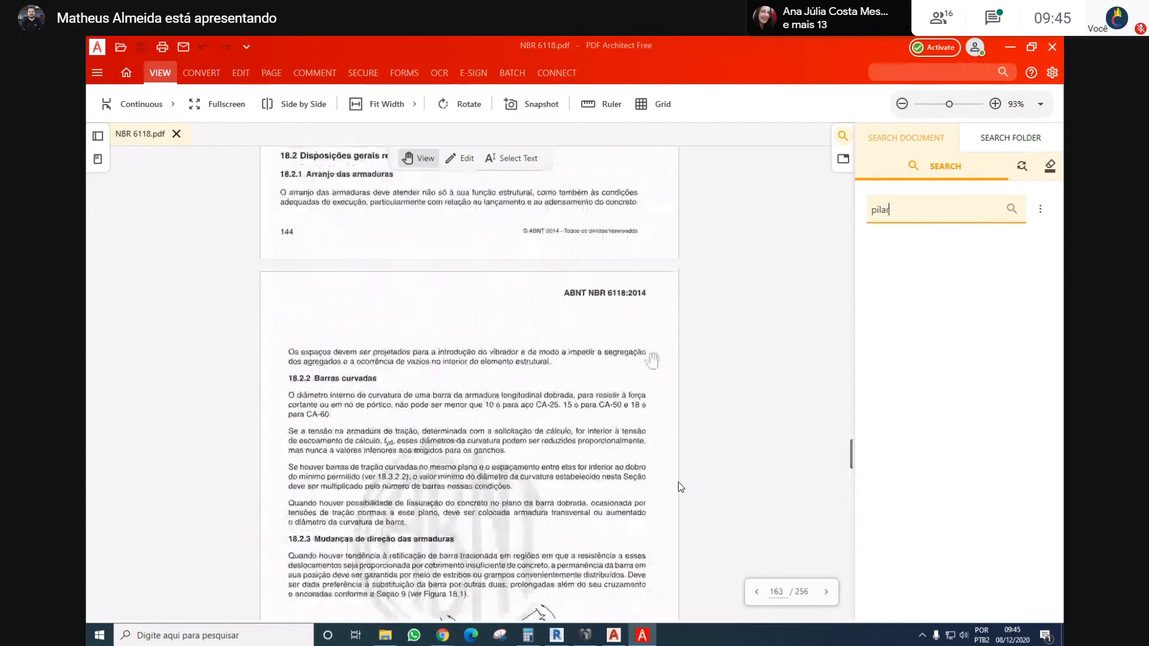
scroll(652, 361, "down", 12)
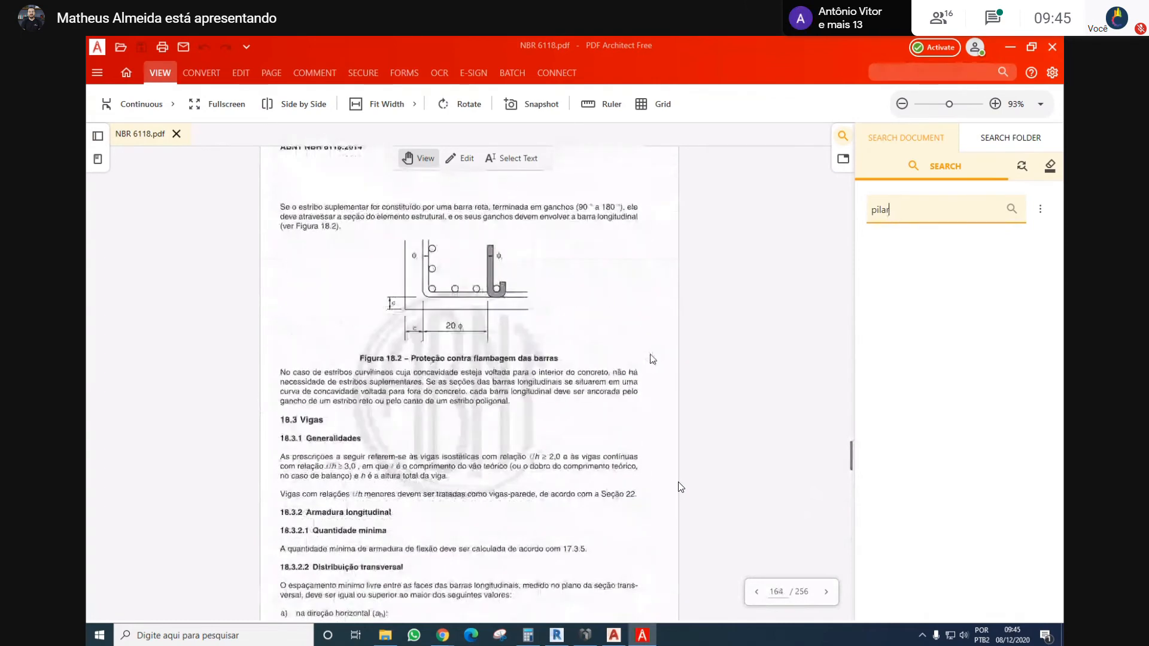
scroll(652, 361, "down", 20)
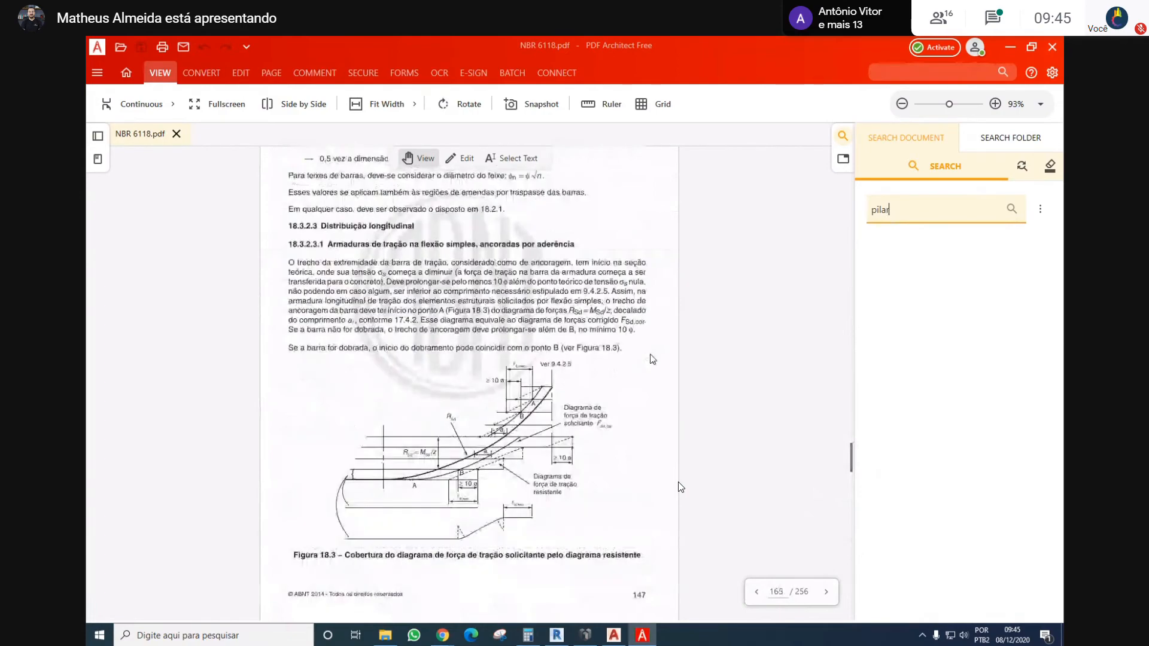
scroll(652, 359, "down", 20)
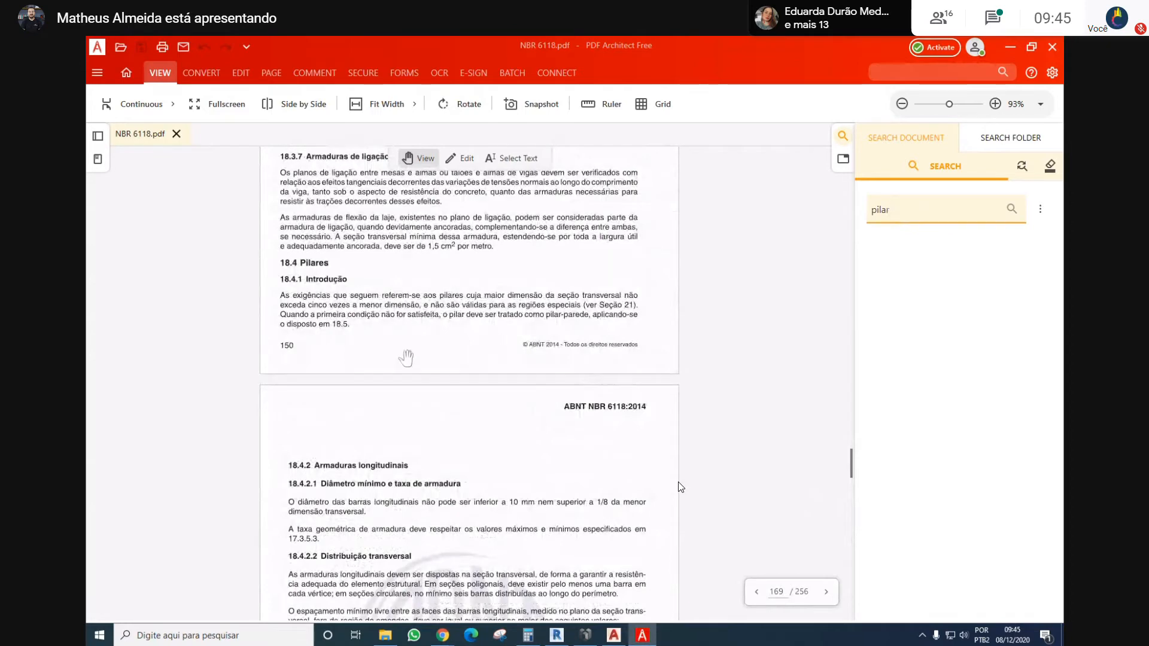
Examine the column requirements for longitudinal and transverse reinforcement in sections 18.4.2 and 18.4.3 of NBR 6118
scroll(388, 365, "down", 1)
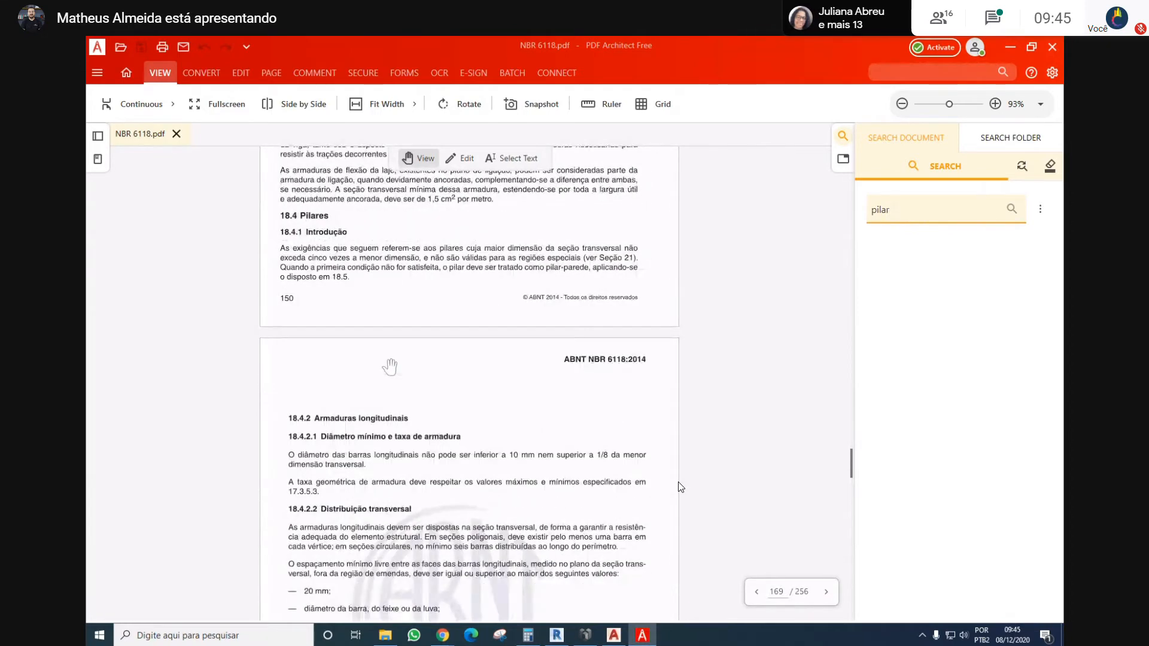
scroll(389, 366, "down", 1)
scroll(378, 367, "down", 1)
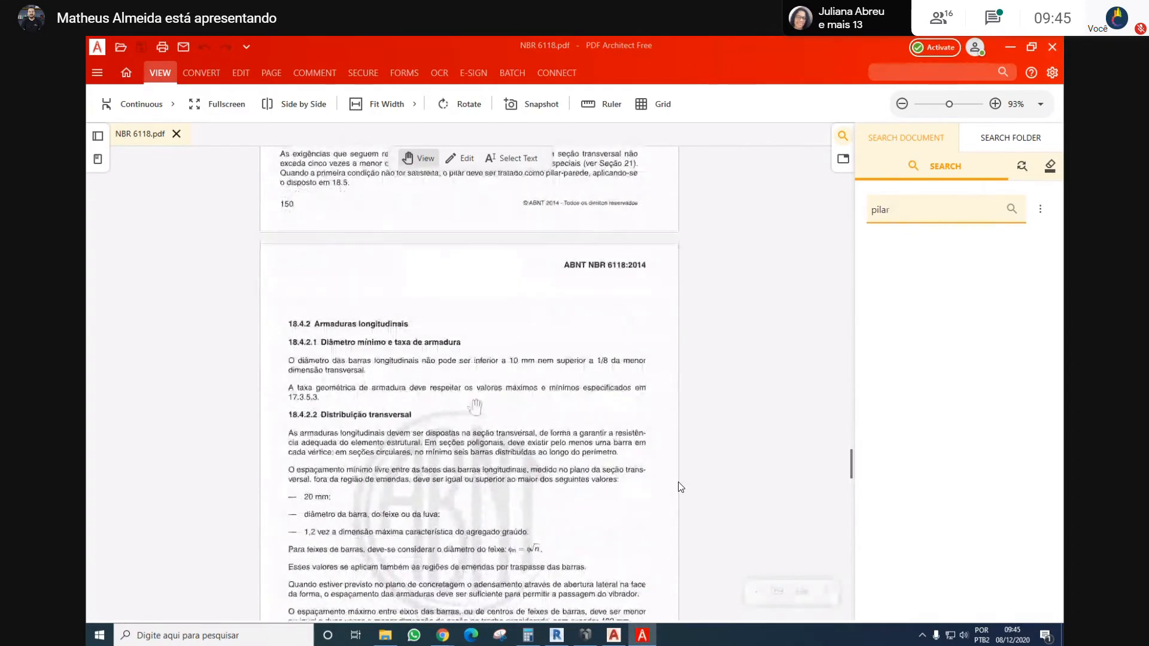
scroll(493, 365, "up", 2)
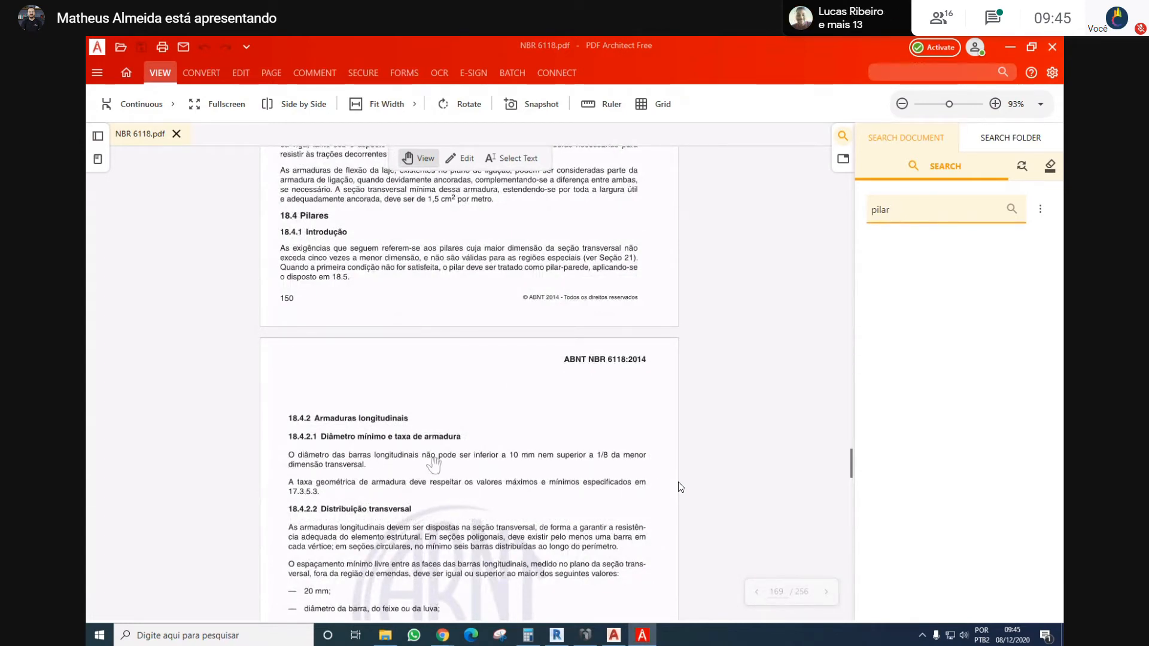
scroll(438, 410, "down", 1)
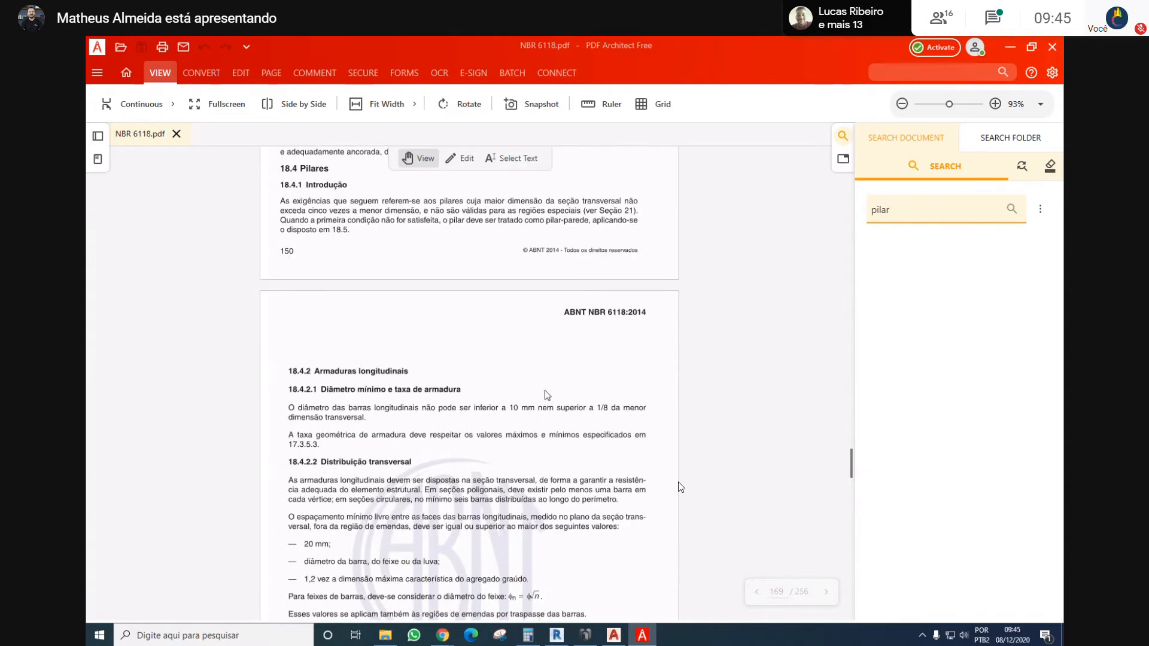
scroll(547, 395, "down", 1)
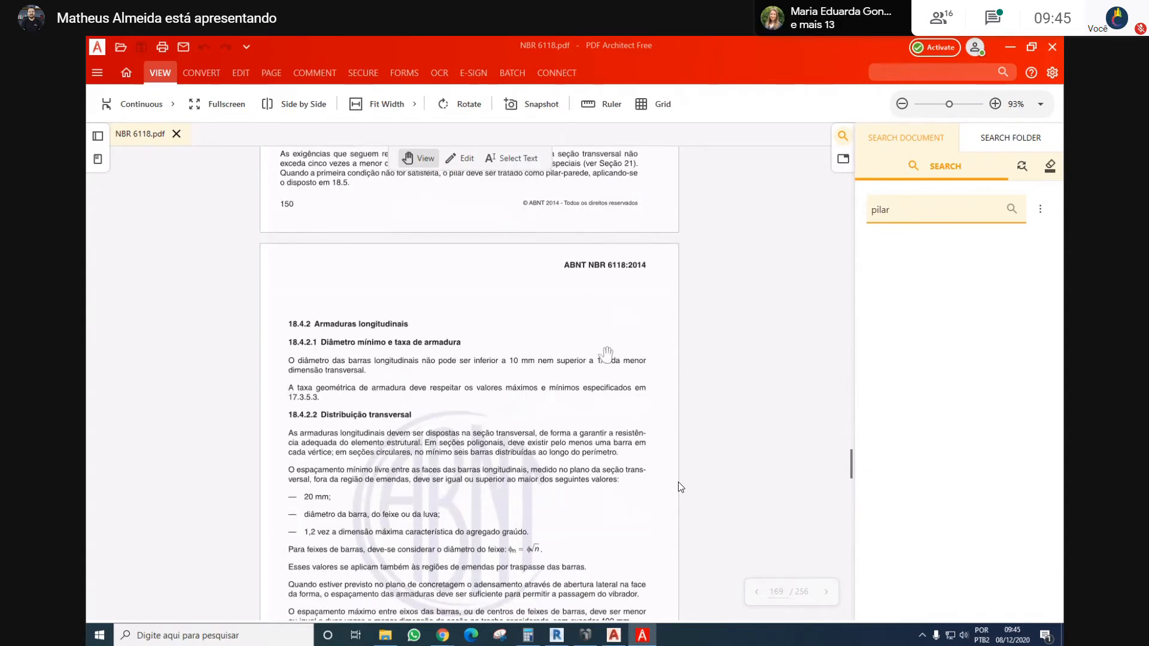
scroll(606, 354, "down", 1)
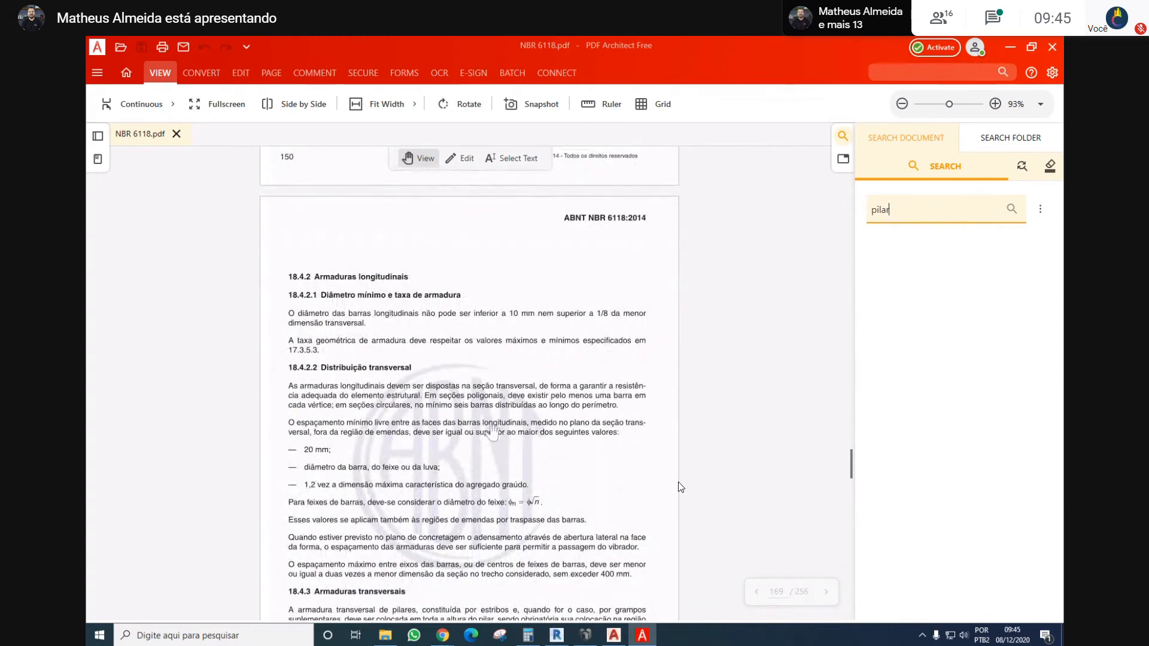
scroll(492, 430, "down", 1)
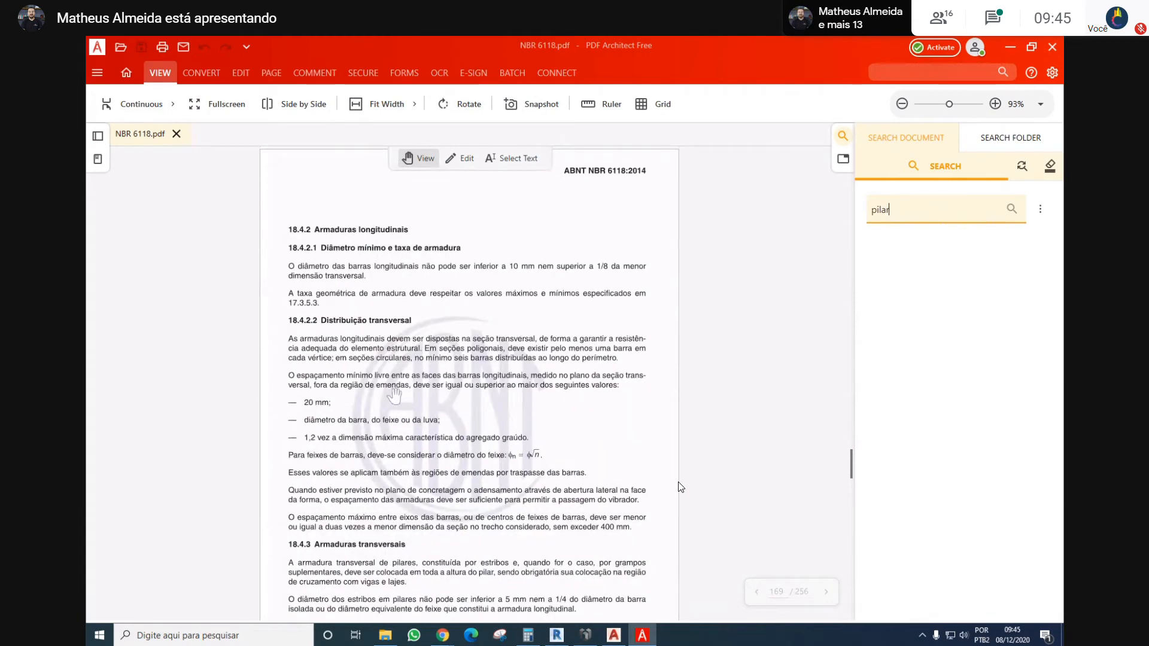
scroll(391, 392, "down", 1)
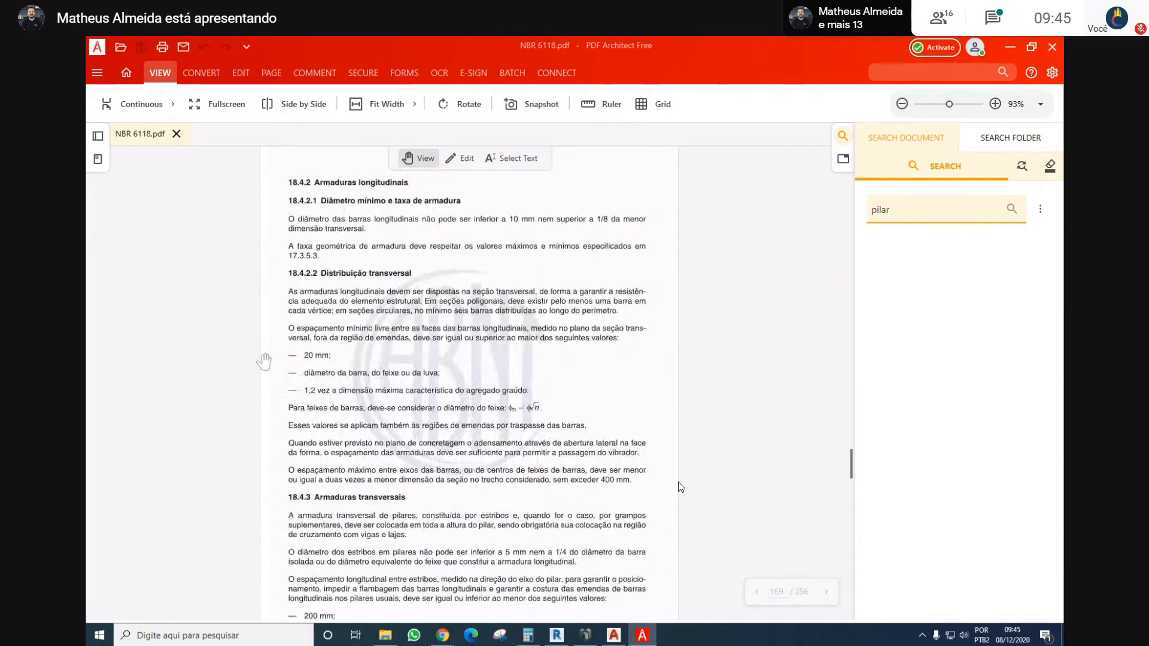
scroll(264, 362, "down", 2)
scroll(344, 358, "down", 1)
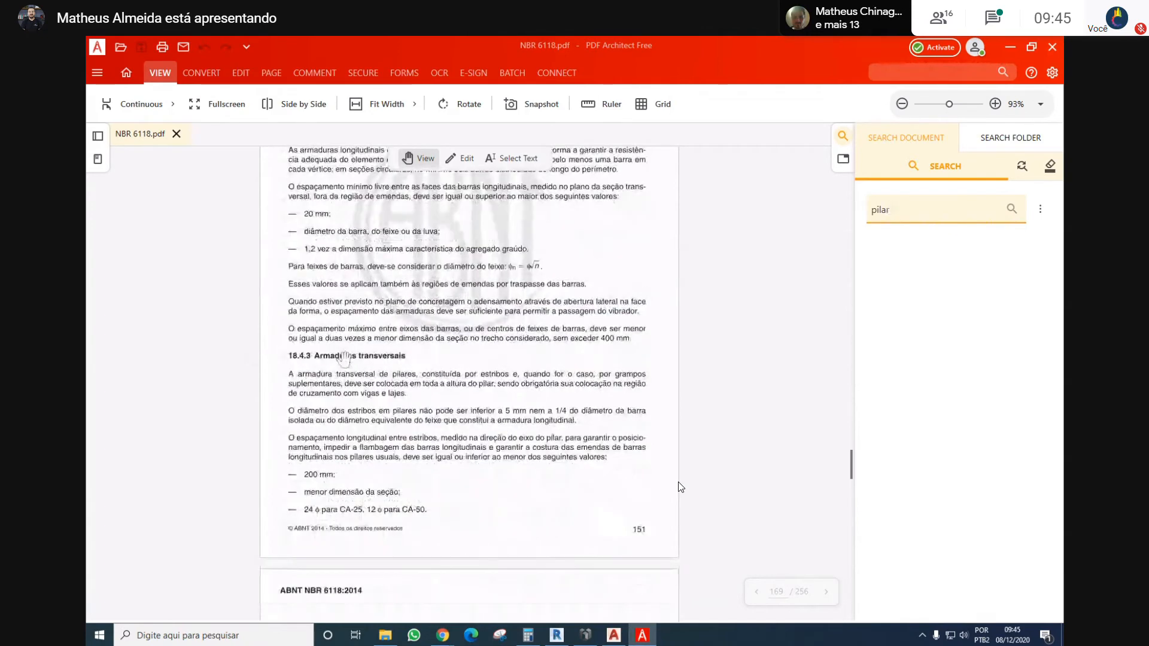
scroll(344, 358, "up", 2)
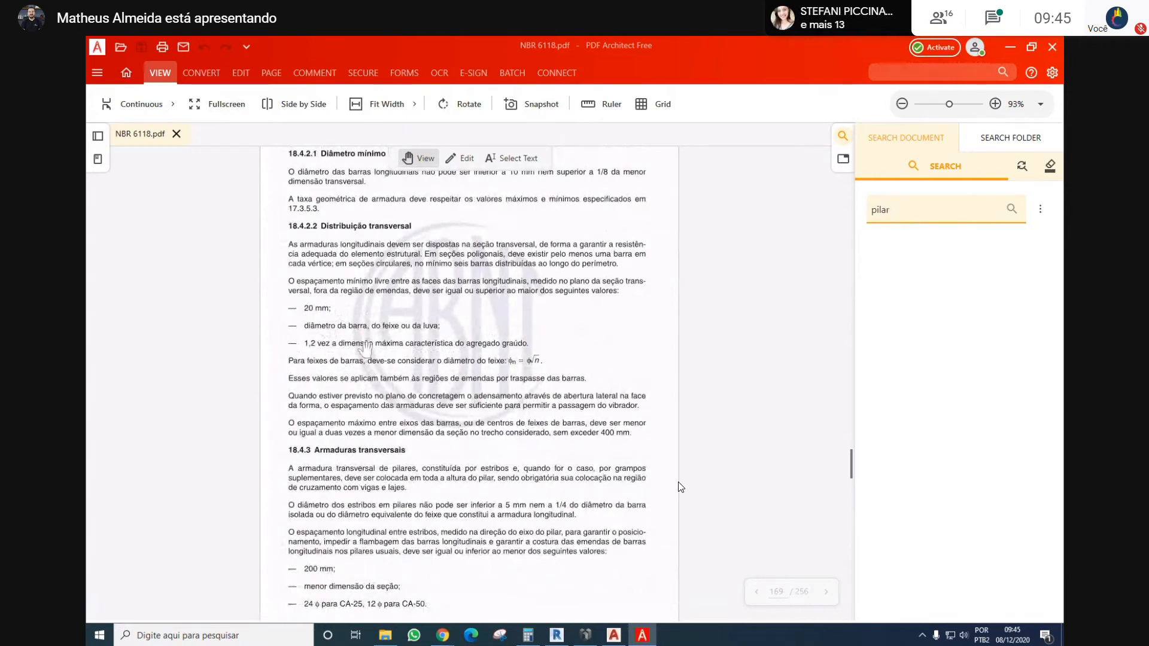
scroll(366, 347, "down", 2)
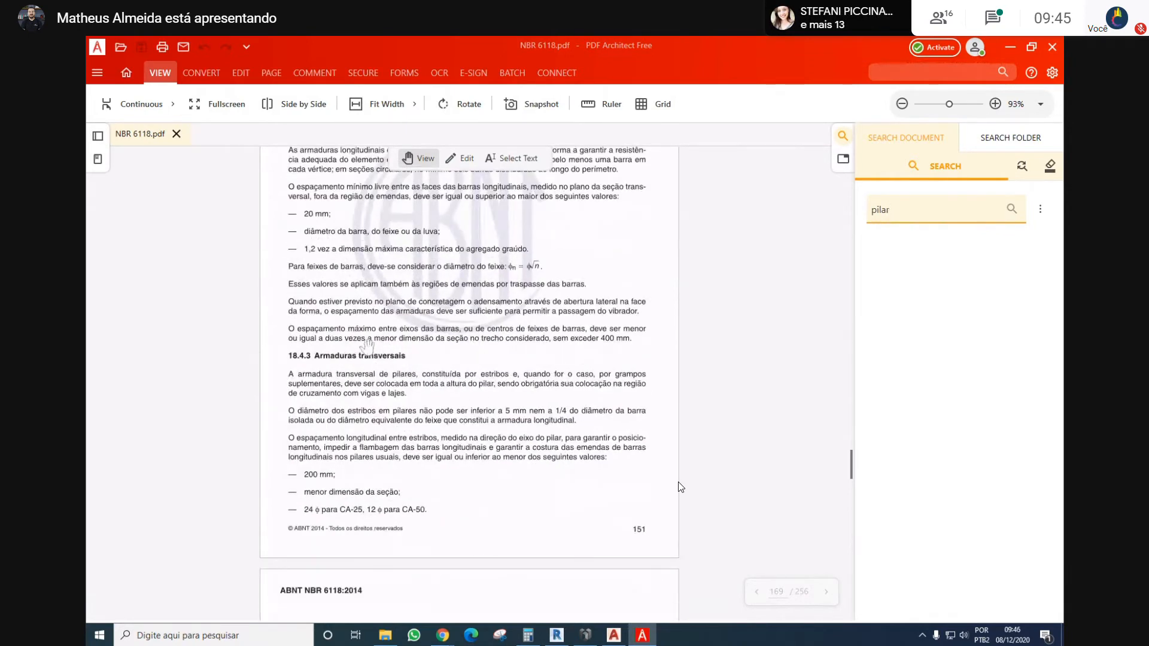
scroll(381, 339, "down", 5)
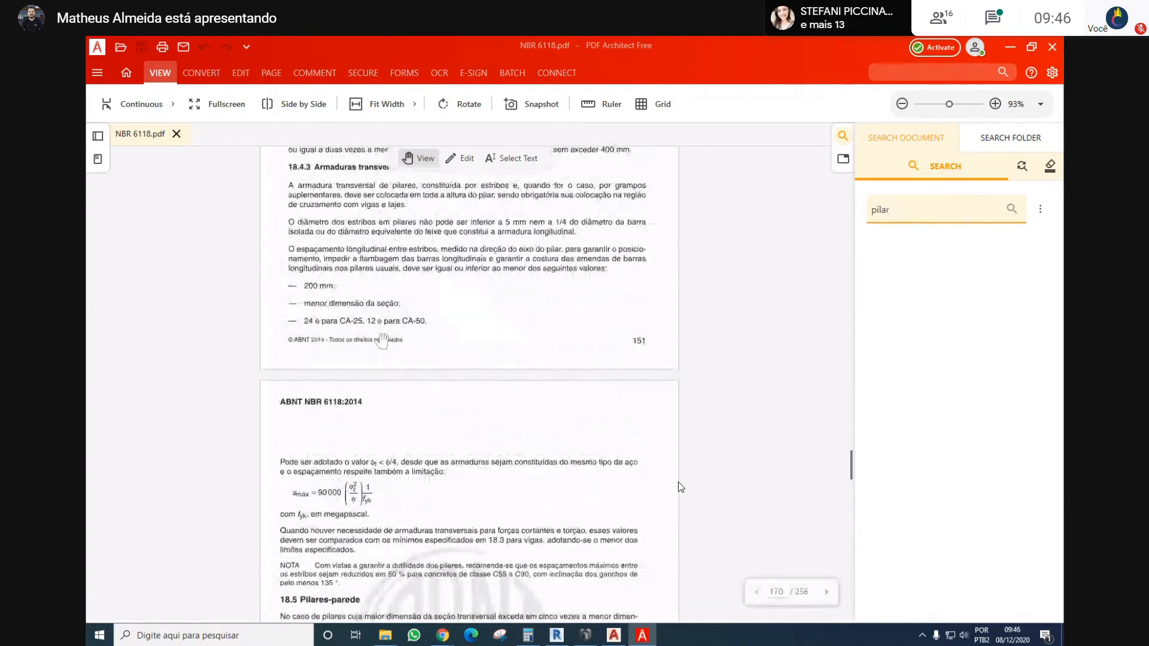
Scan NBR 6118 backwards from section 18.4 Pilares through the section 18.3 reinforcement rules to page 148
scroll(382, 339, "up", 6)
scroll(382, 339, "up", 8)
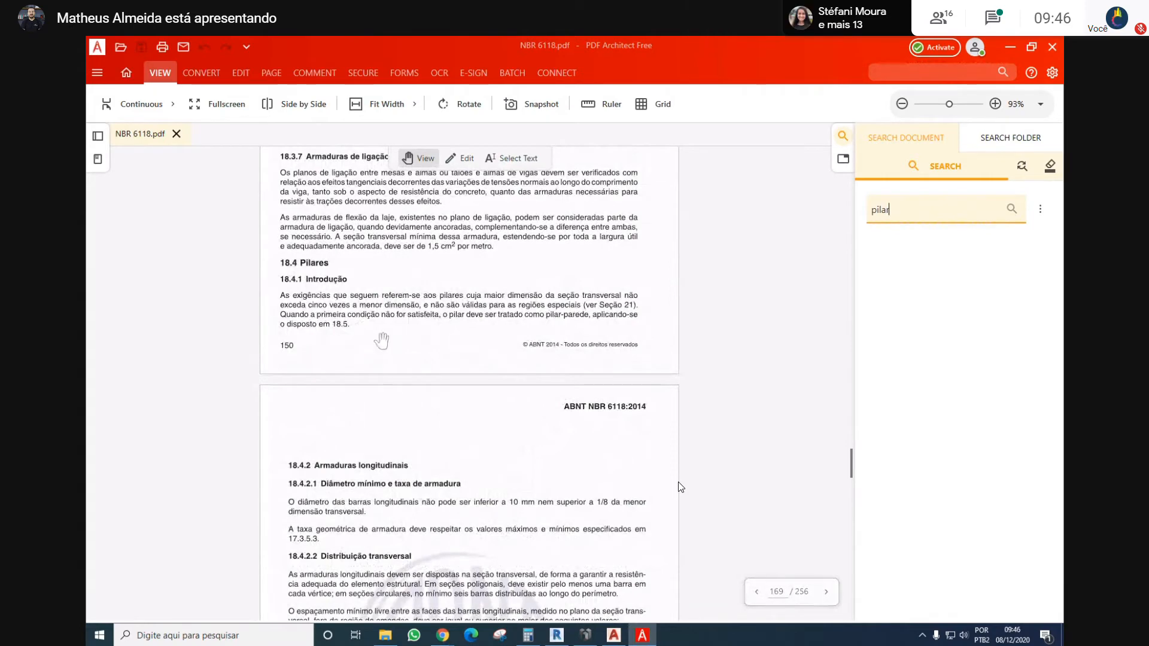
scroll(381, 338, "up", 2)
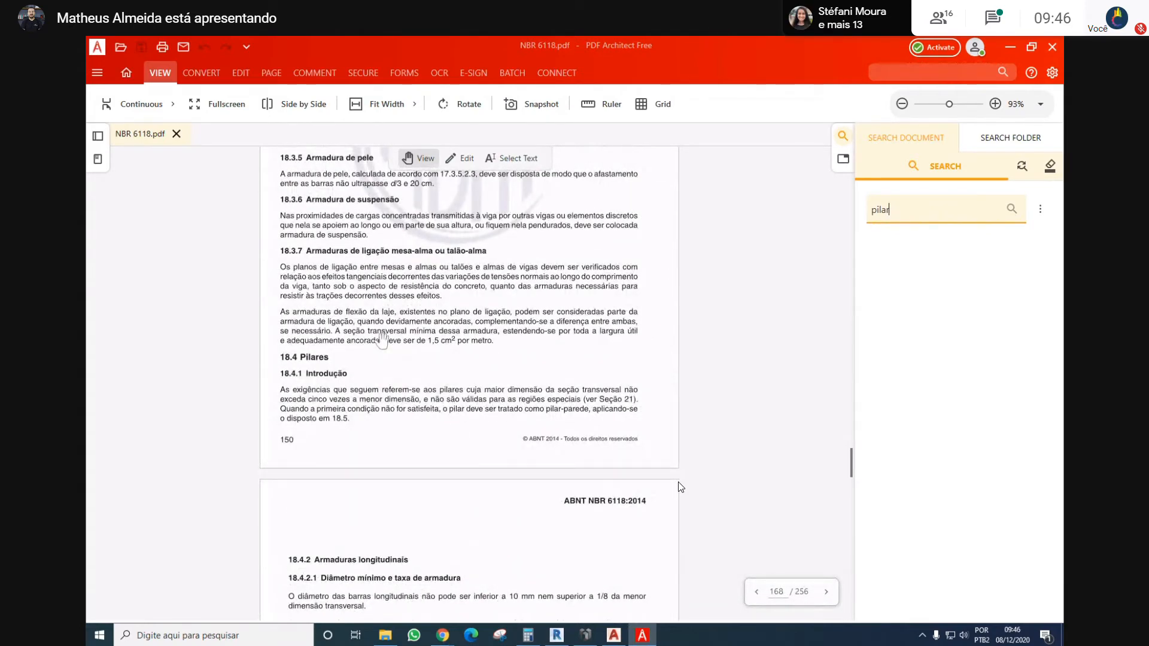
scroll(382, 340, "up", 2)
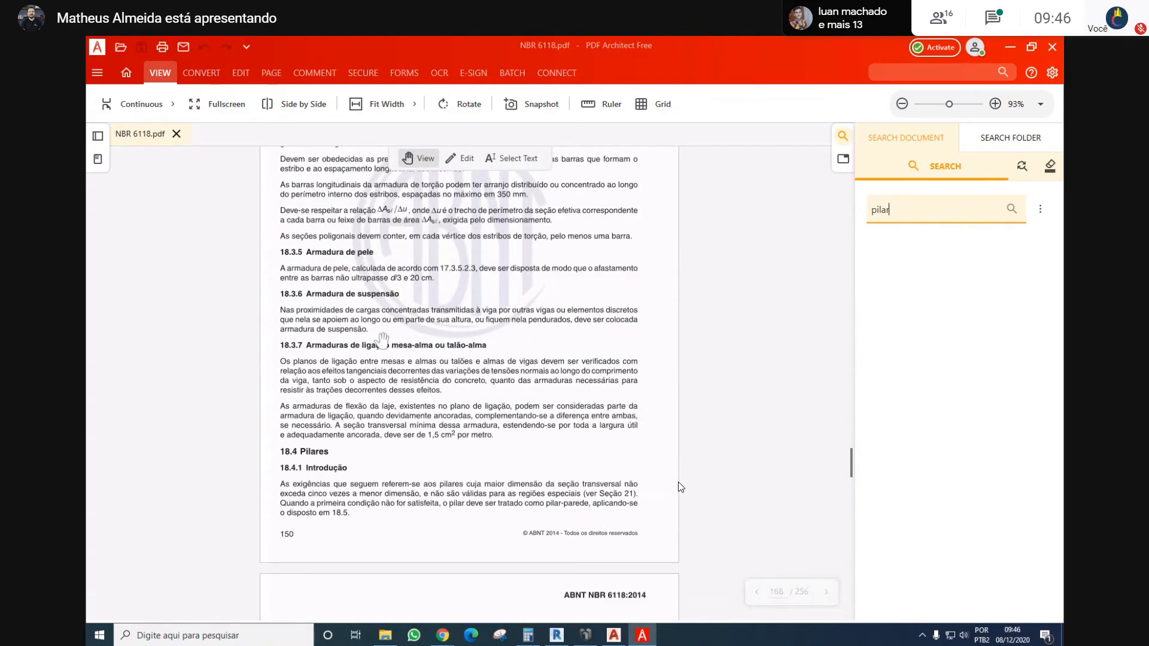
scroll(382, 339, "up", 20)
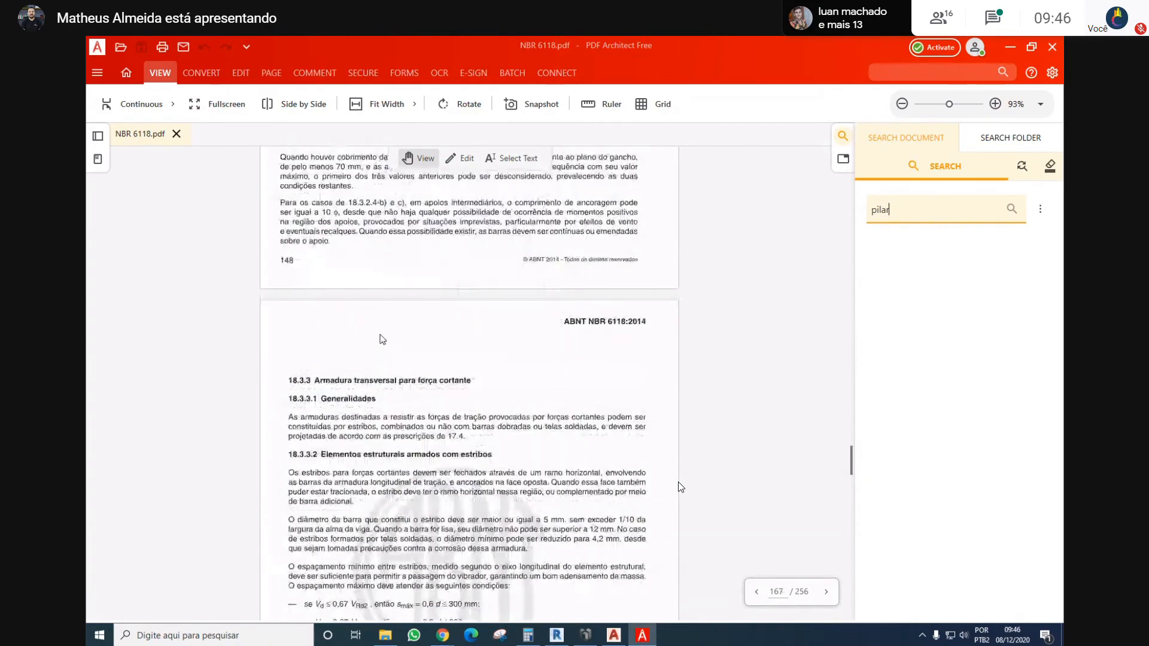
scroll(395, 332, "up", 5)
scroll(434, 356, "up", 3)
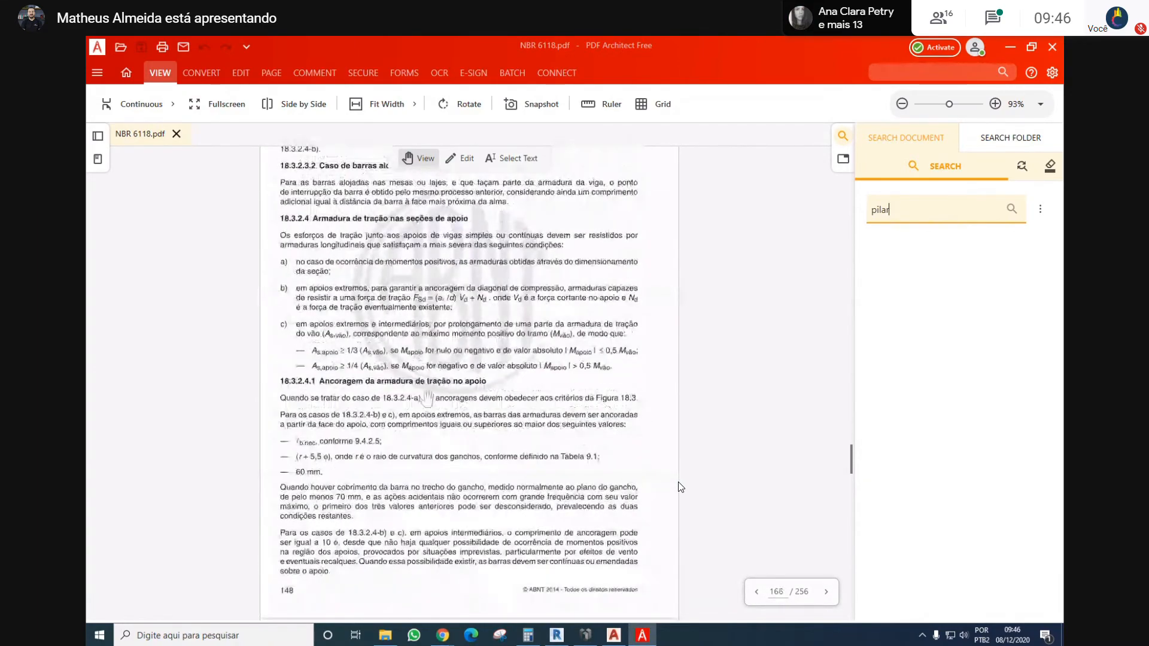
Switch to Eberick, check the section area on the calculator, and accept column P1 with a rectangular 14 x 26 cm section
left_click(586, 638)
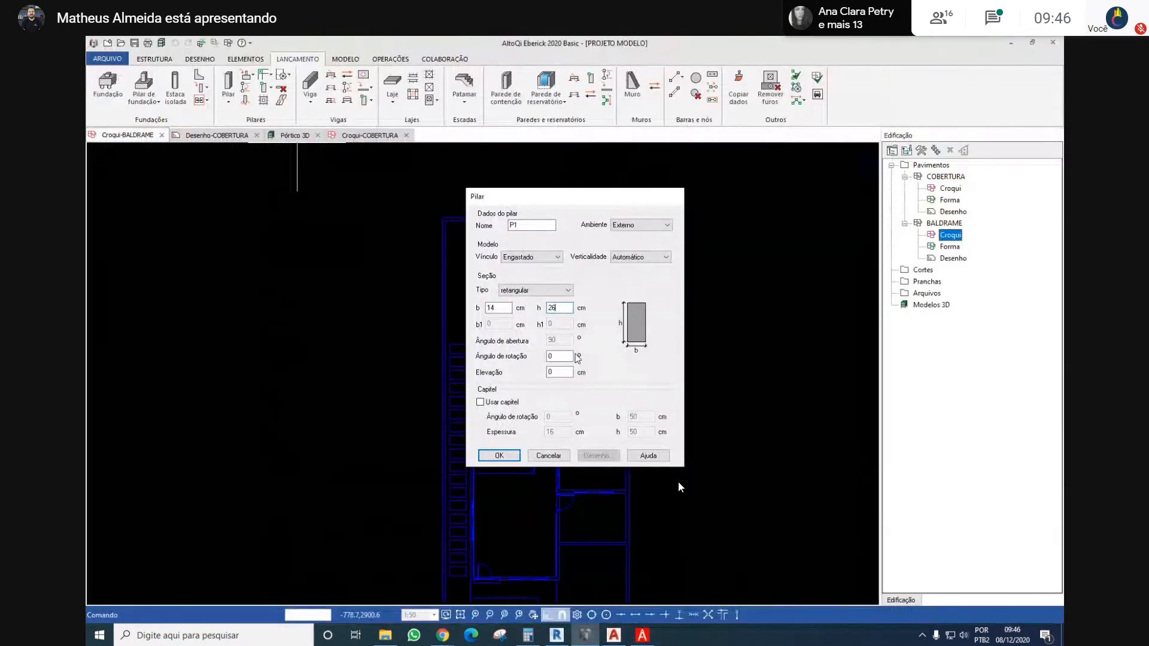
key("alt+Tab")
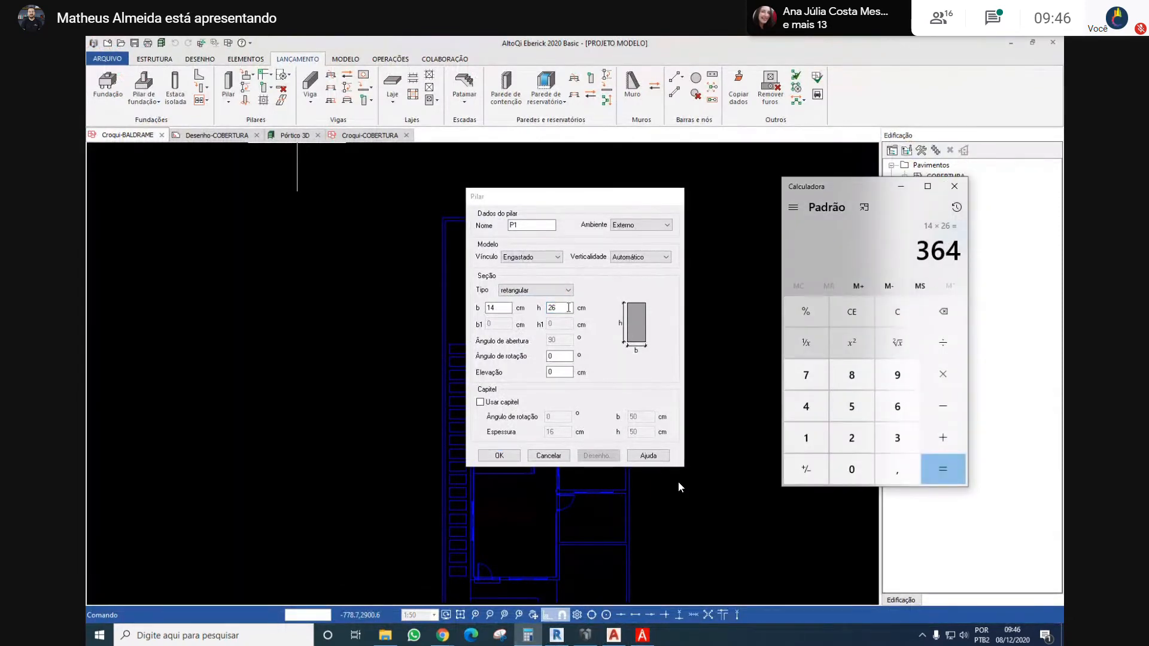
key("alt+Tab")
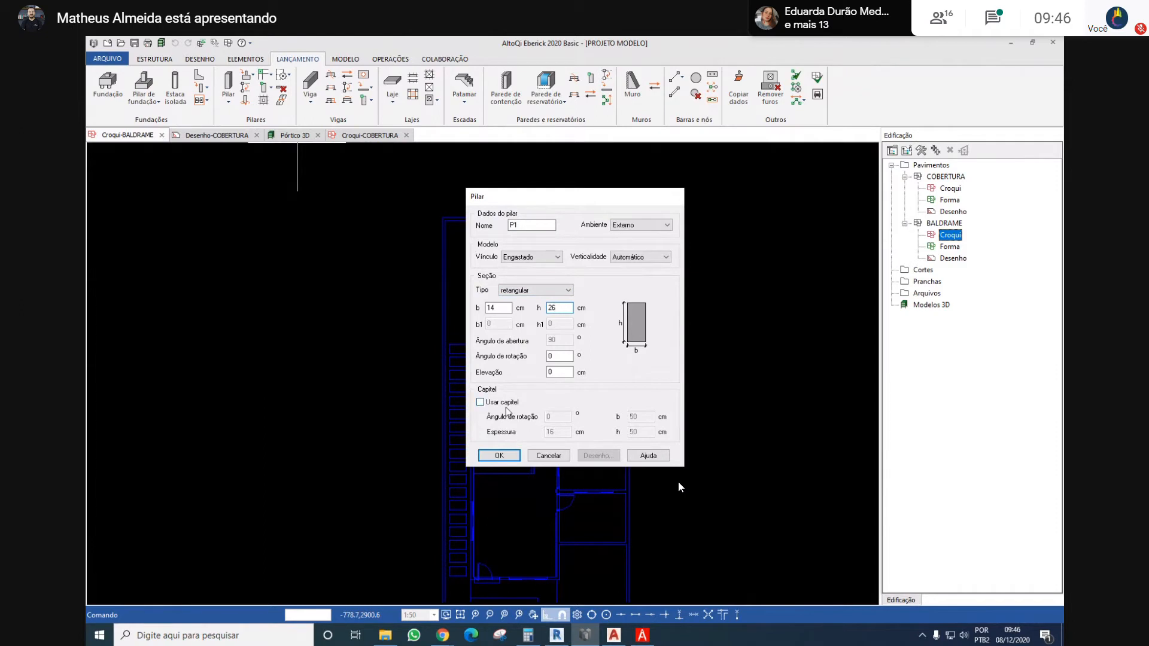
left_click(499, 455)
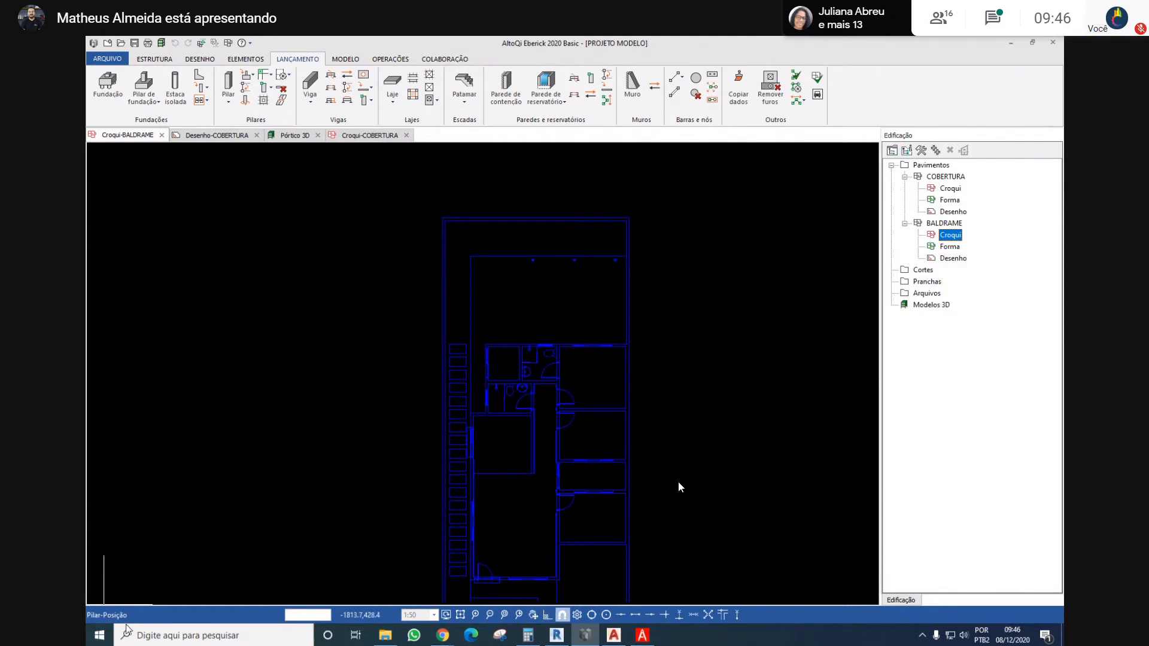
Position column P1 at the upper-left outer wall corner of the house on the BALDRAME sketch, with its long side along the horizontal wall
scroll(524, 362, "up", 5)
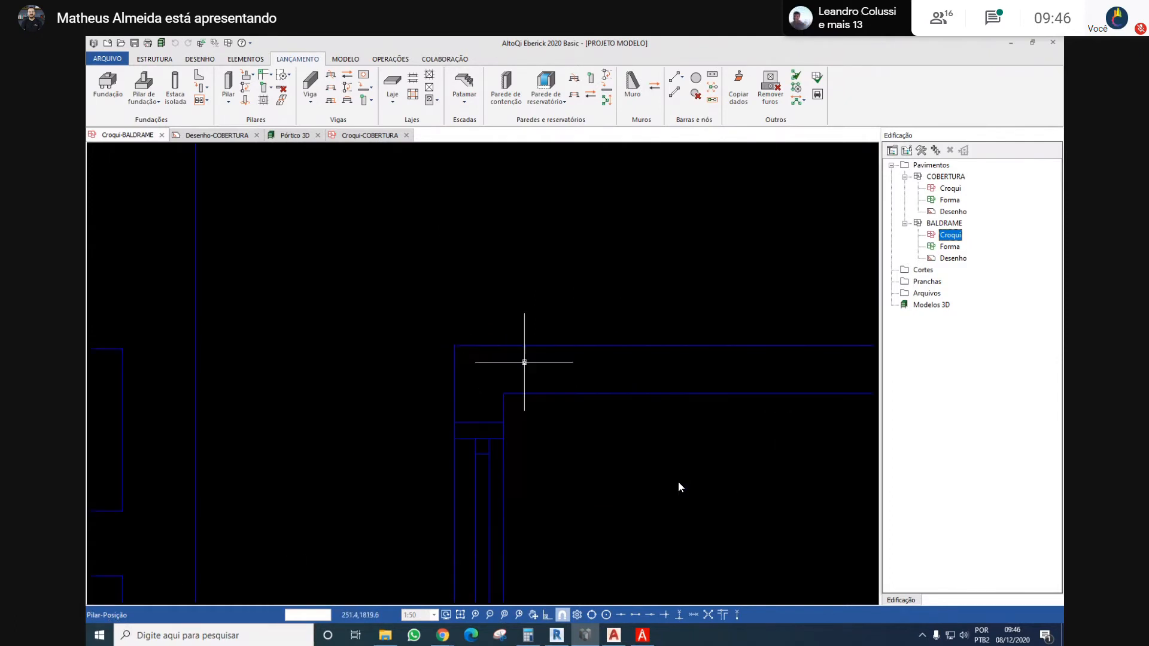
scroll(474, 340, "down", 1)
middle_click_drag(474, 338, 355, 336)
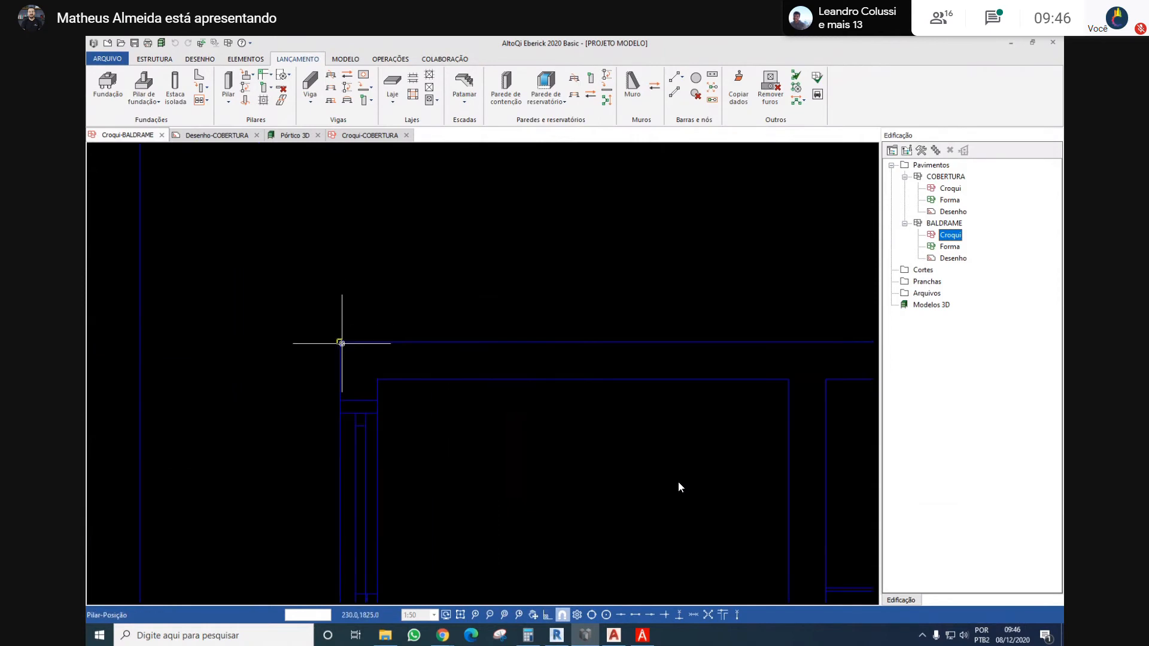
left_click(339, 342)
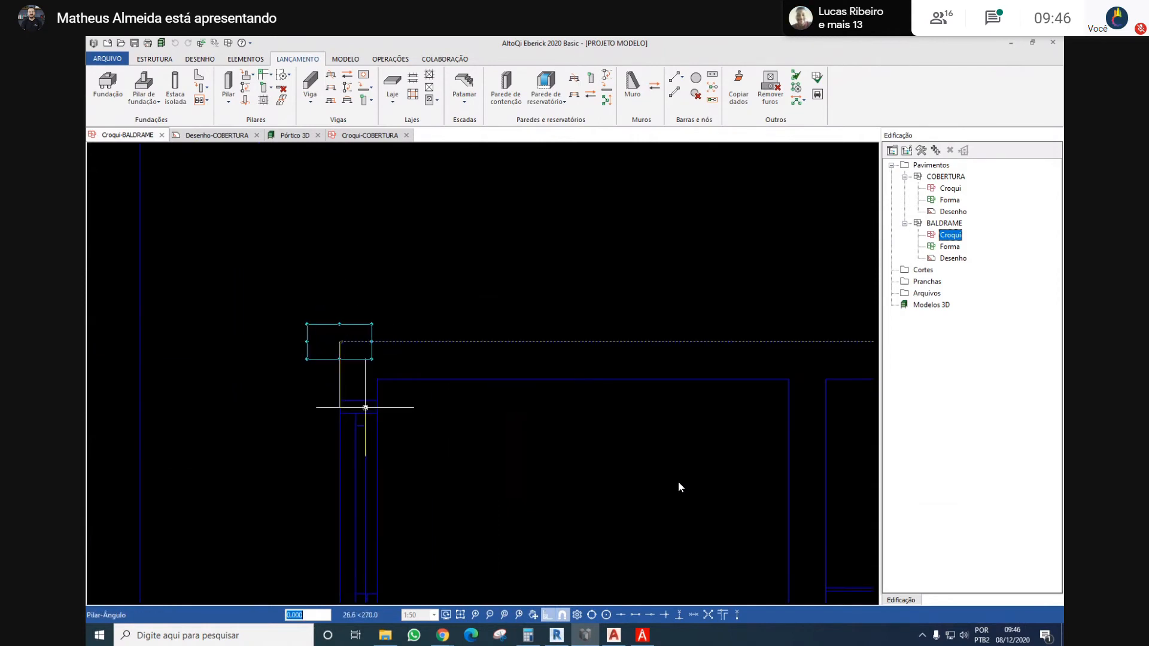
scroll(365, 407, "down", 2)
scroll(365, 408, "up", 2)
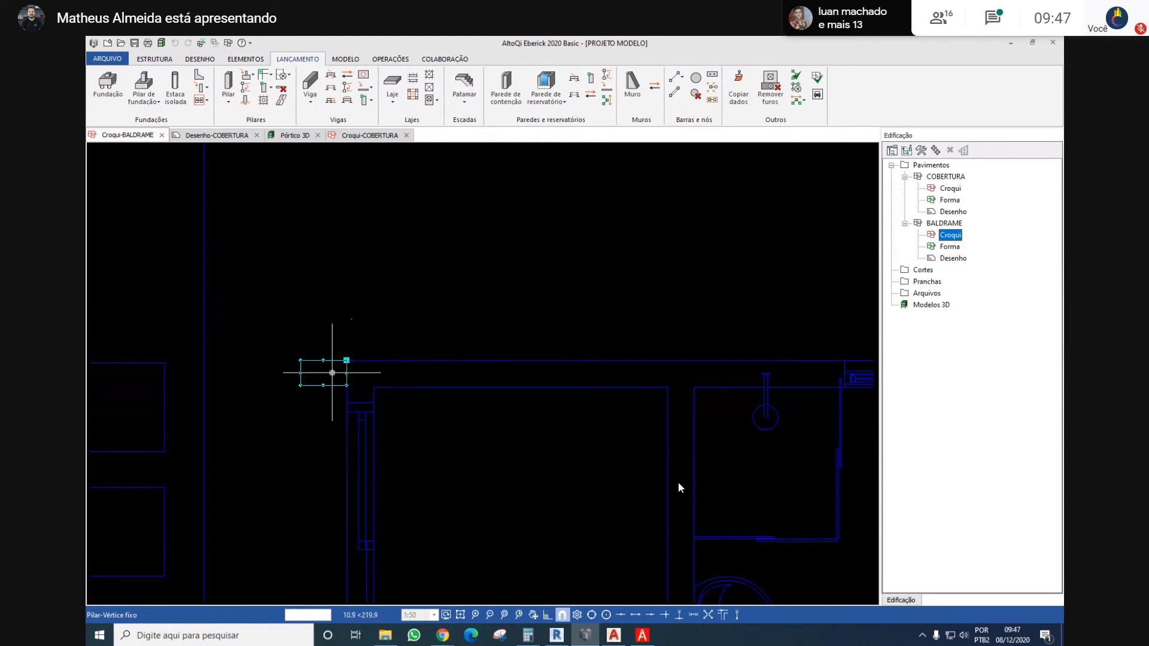
Fix column P1's upper-left vertex to the outer wall corner, set its offset, and finish the column placement
left_click(395, 392)
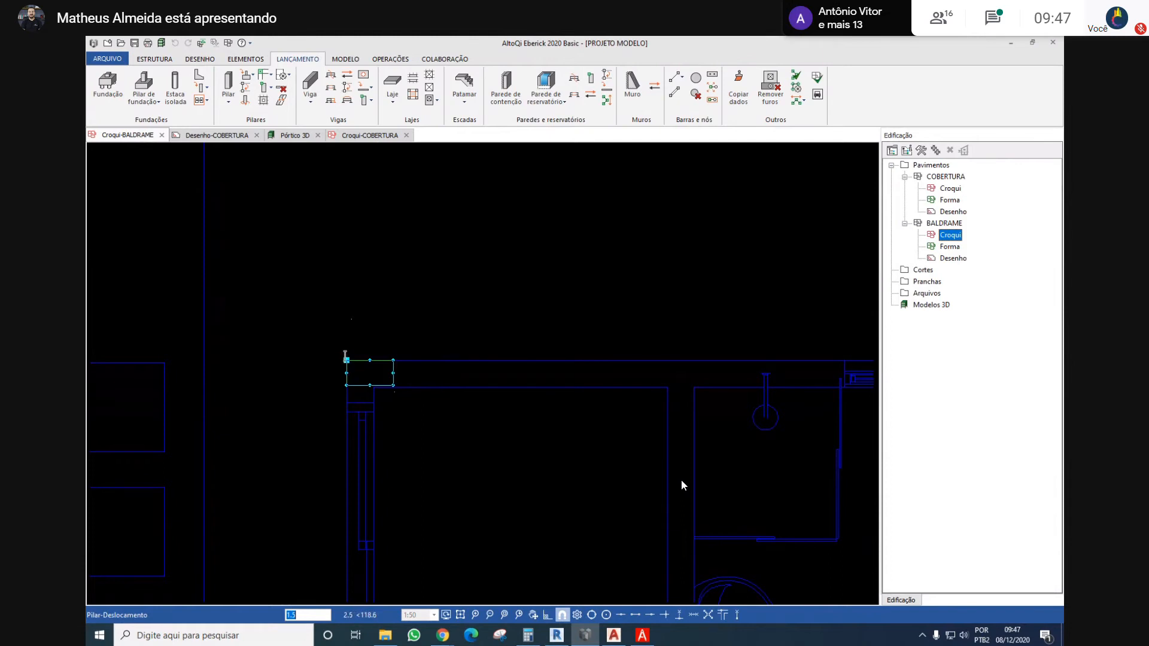
scroll(346, 357, "up", 4)
scroll(345, 357, "down", 2)
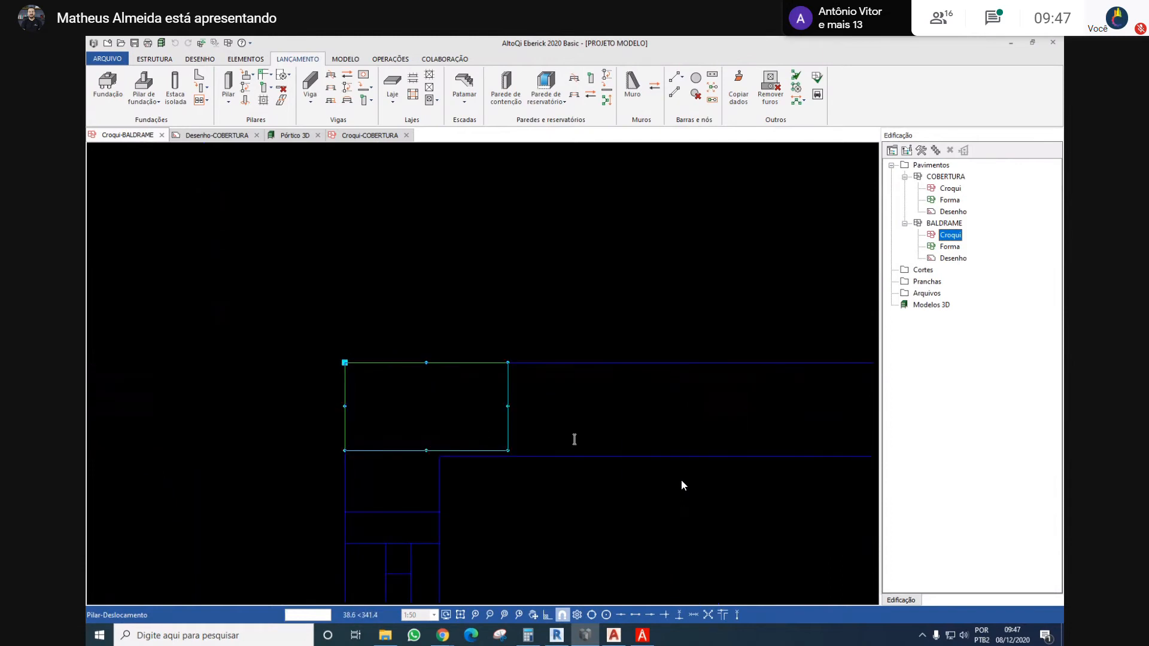
middle_click_drag(557, 435, 502, 437)
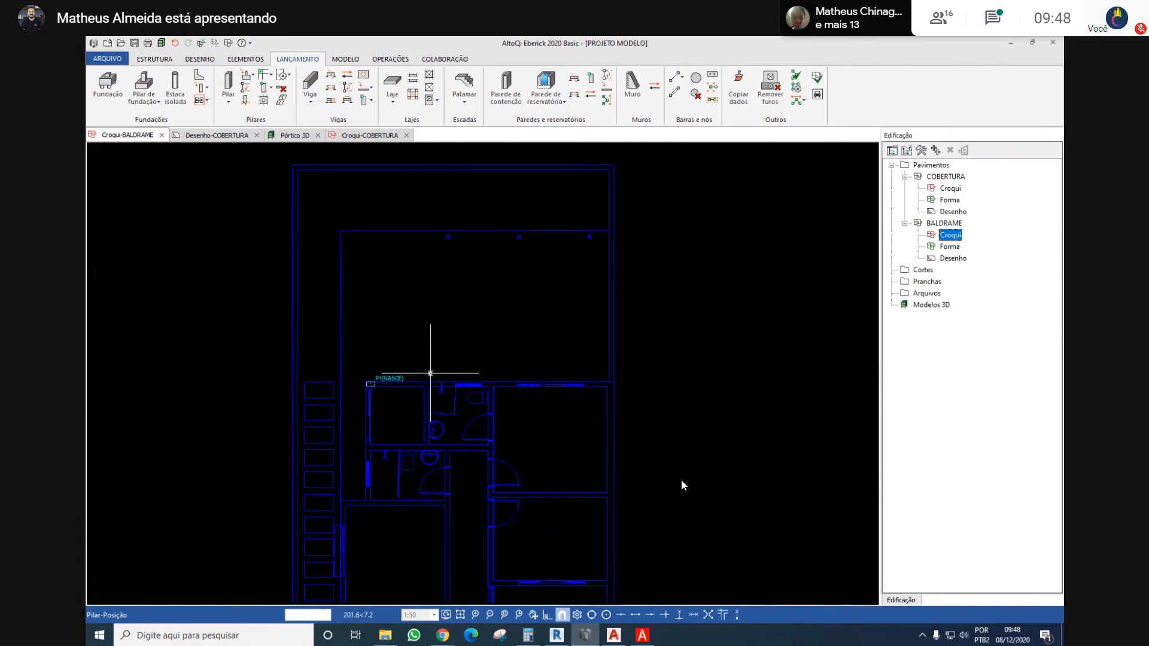
key("Escape")
scroll(426, 348, "down", 5)
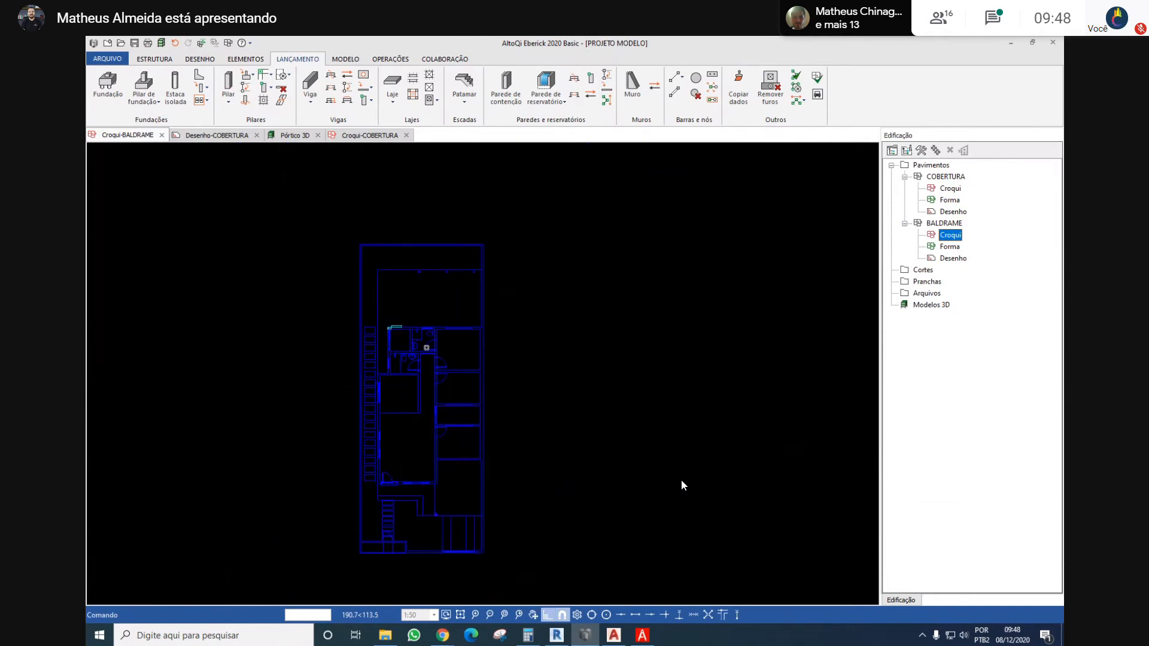
scroll(426, 348, "up", 4)
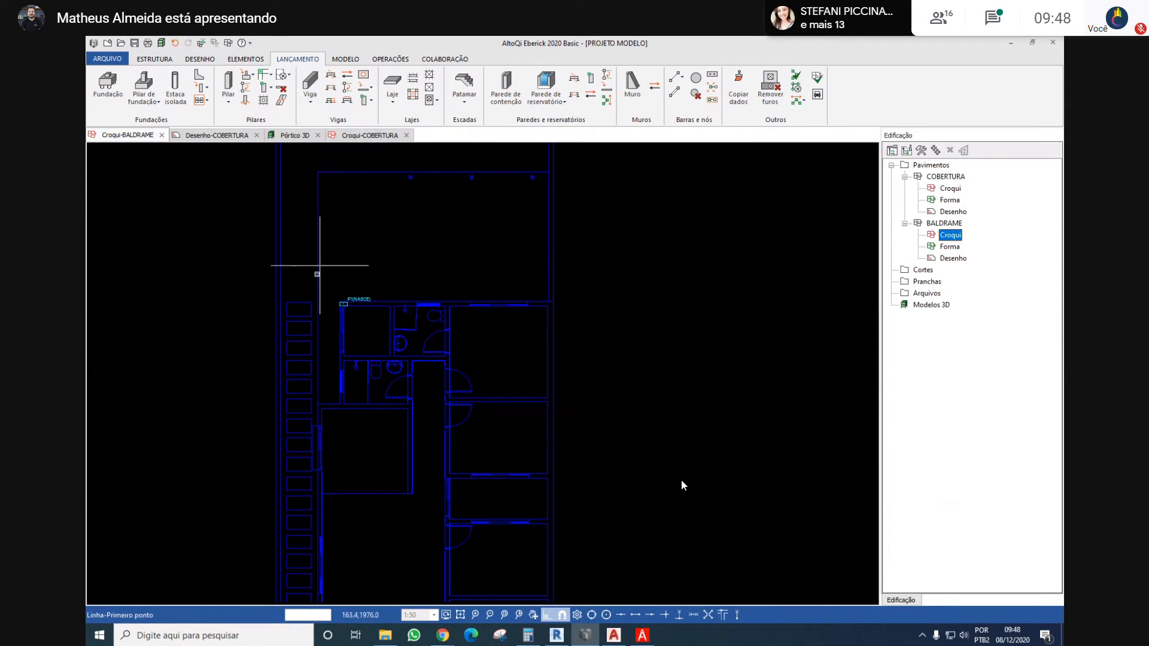
scroll(348, 302, "up", 3)
scroll(351, 303, "down", 3)
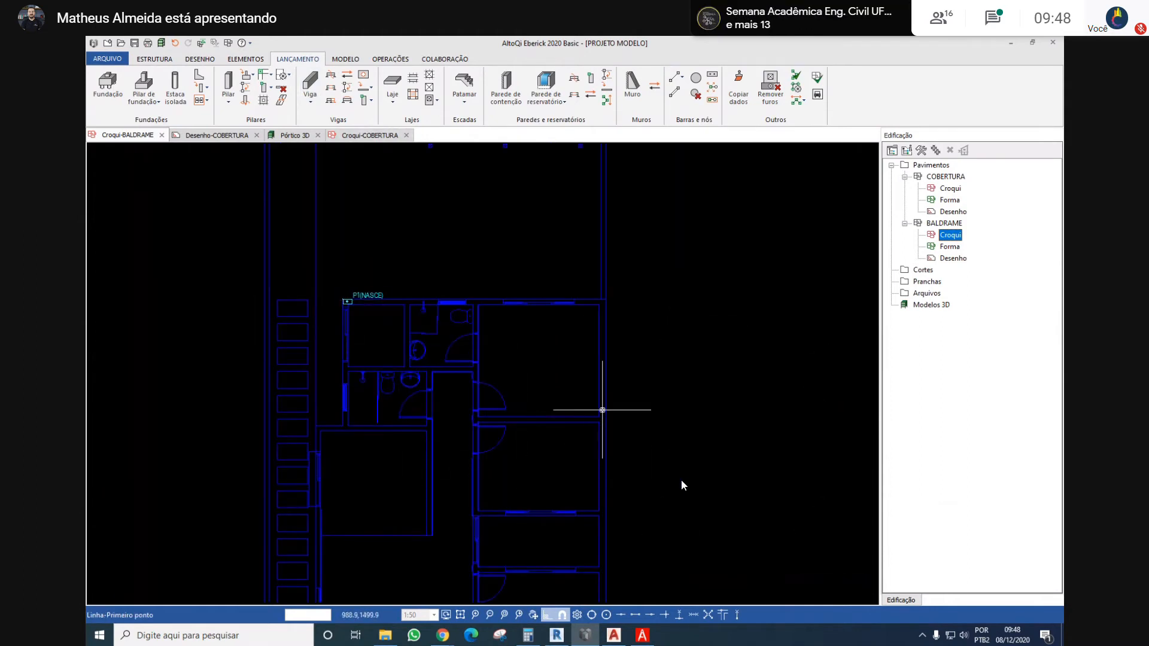
middle_click_drag(593, 346, 558, 335)
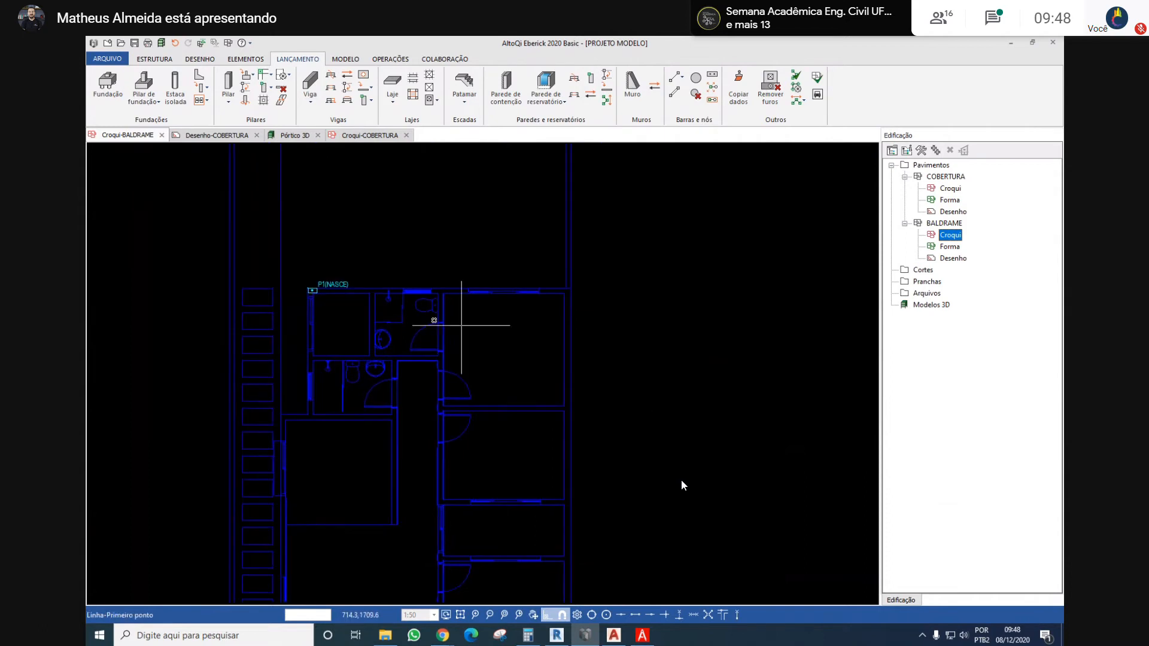
left_click(207, 288)
key("Escape")
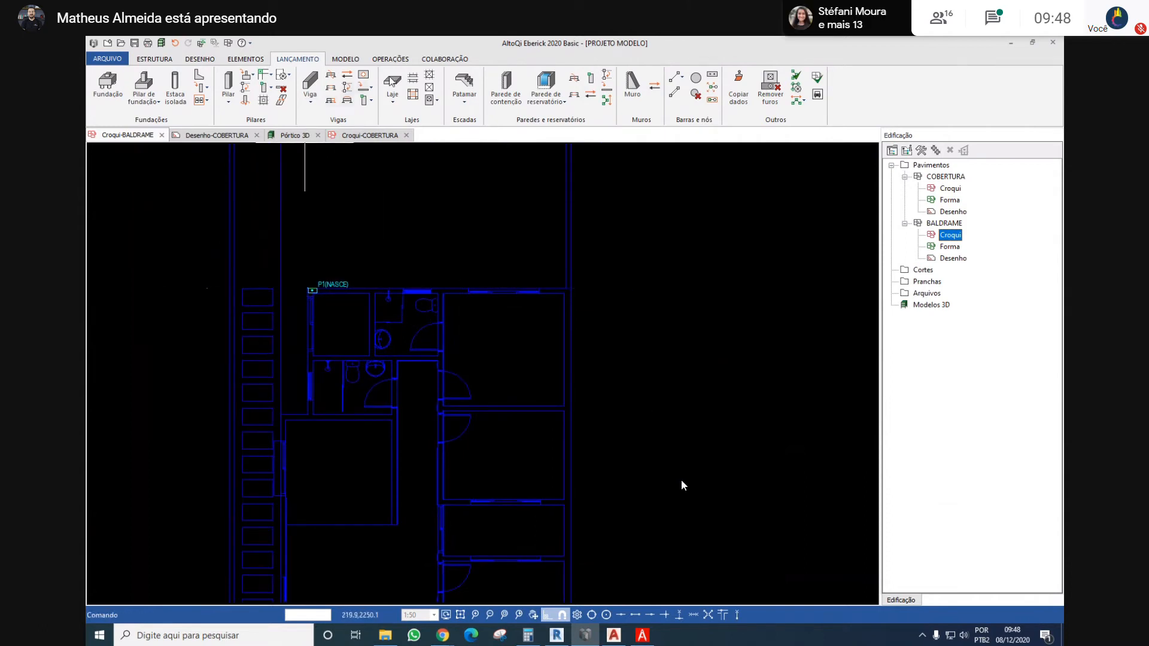
Set the drawing colour to Verde escuro for the lines on the BALDRAME sketch
left_click(200, 58)
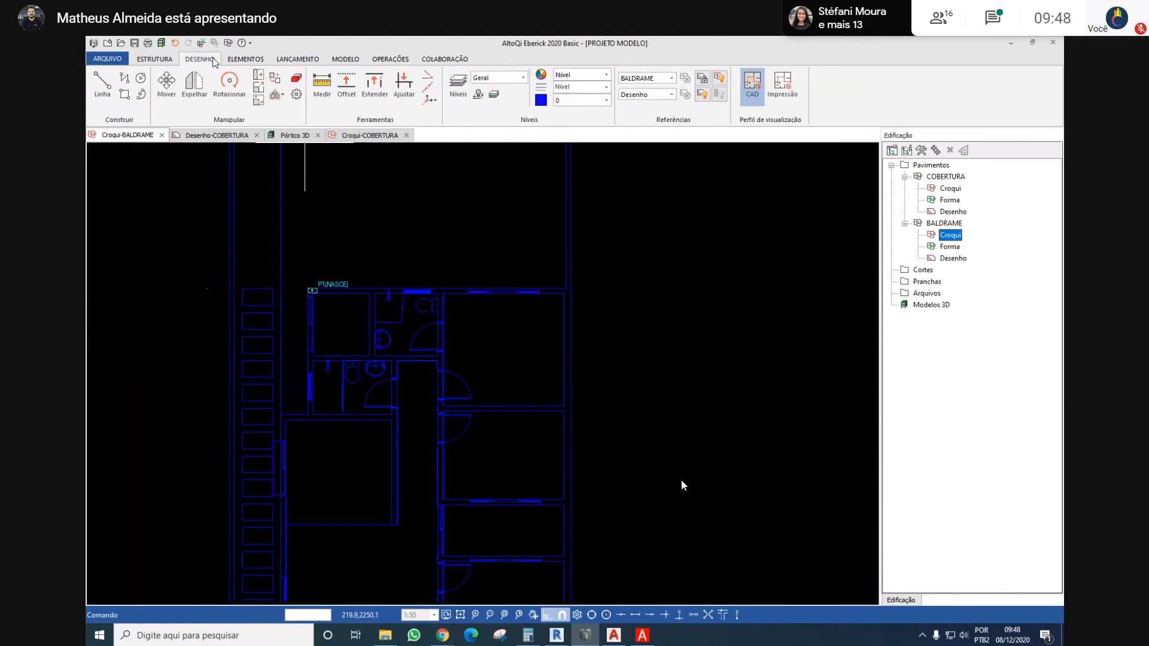
left_click(606, 100)
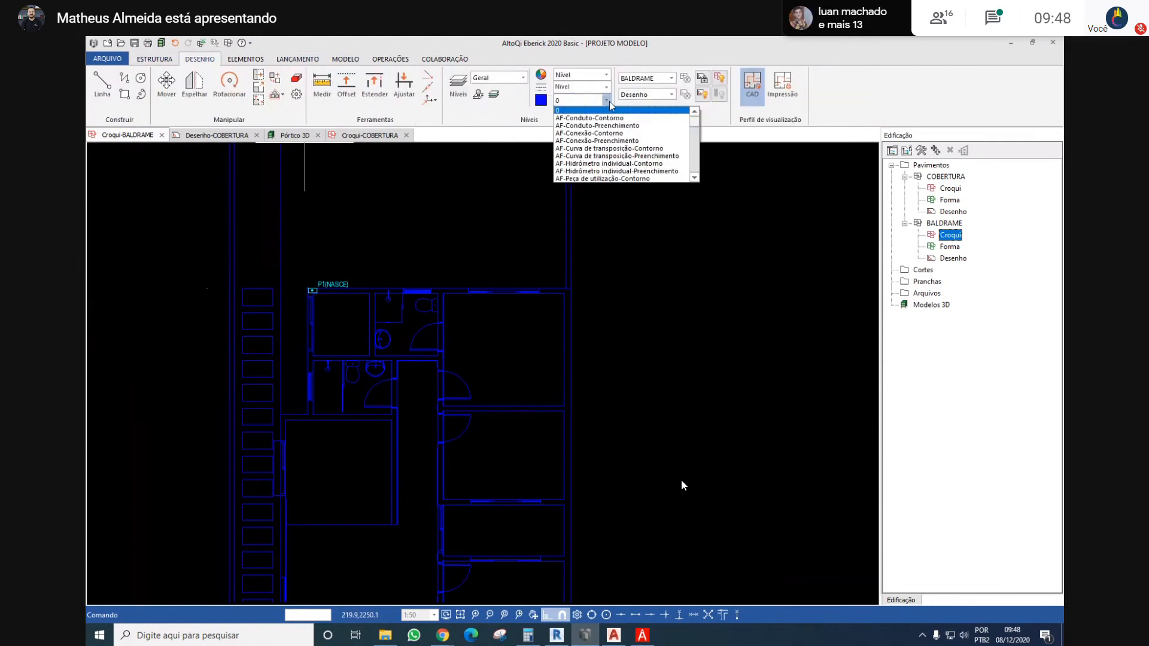
left_click(607, 102)
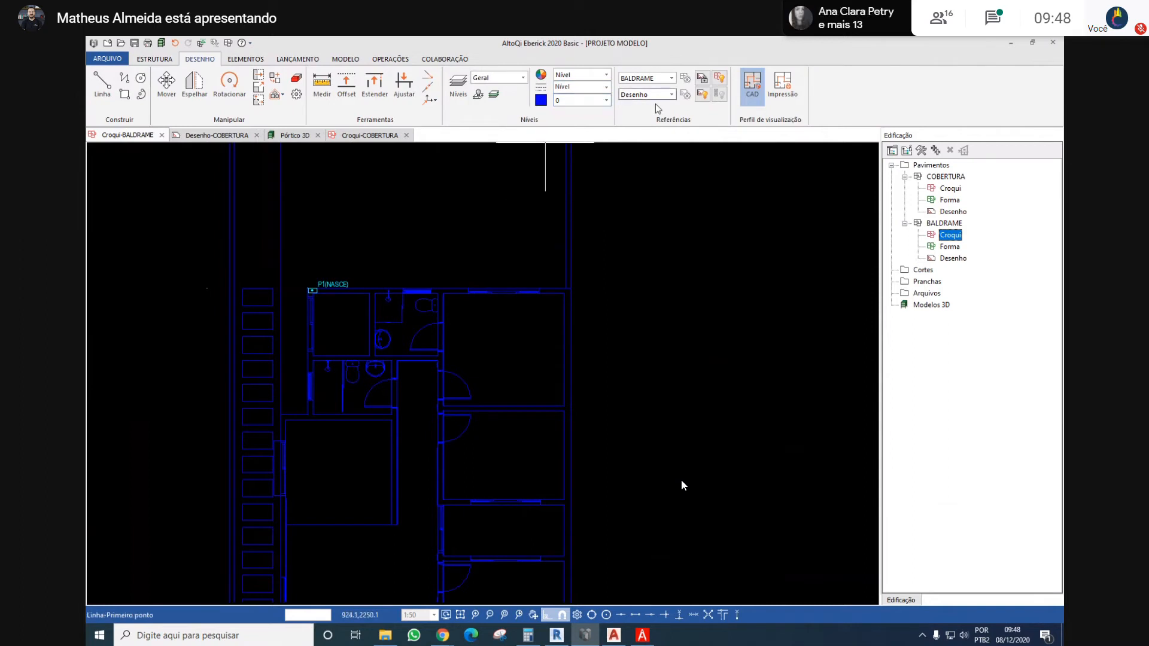
left_click(608, 76)
key("ctrl+d")
key("ctrl+d")
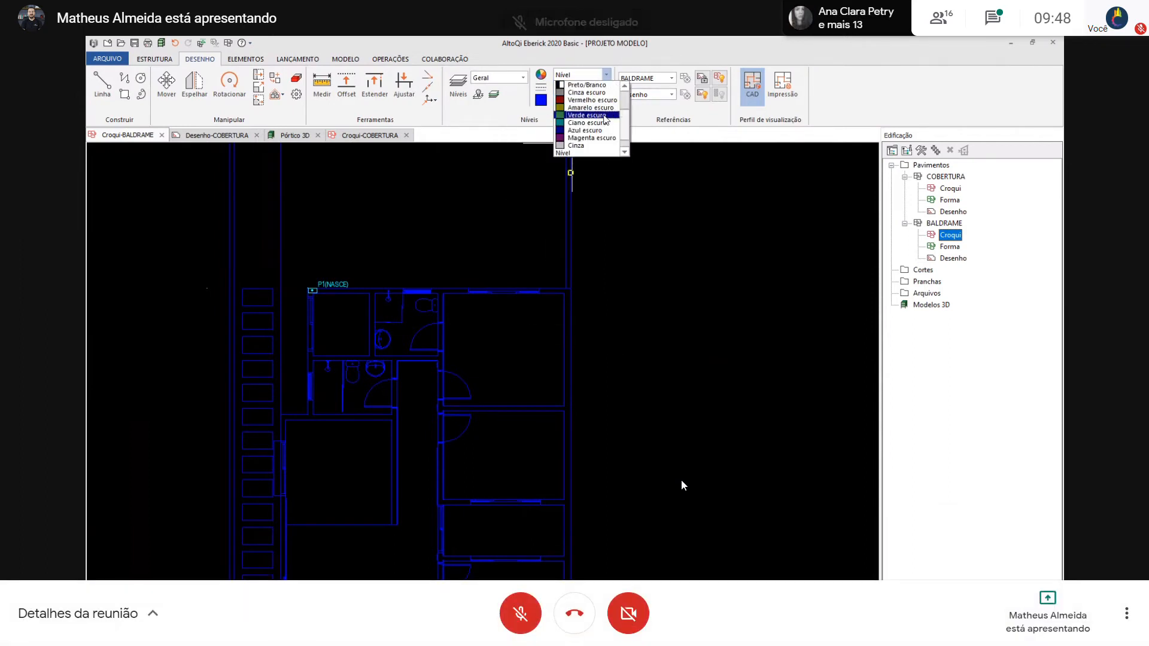
left_click(589, 115)
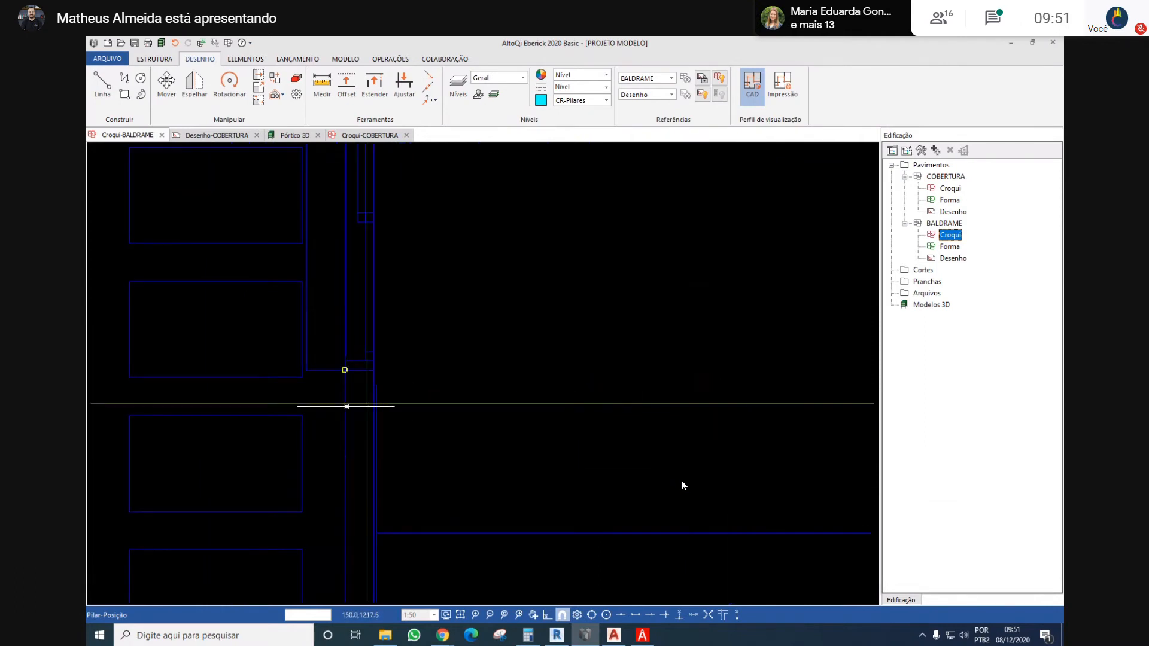
Place a column below P4 where the horizontal axis line meets the left outer wall, with its long side vertical
left_click(345, 403)
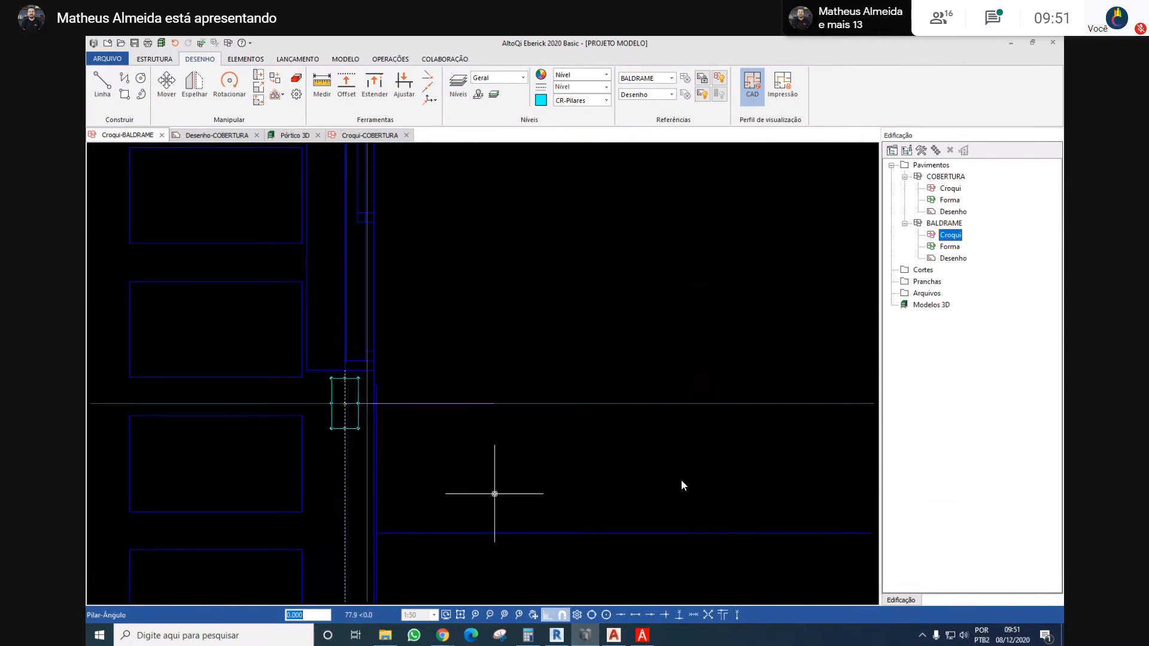
key("Return")
scroll(508, 485, "down", 7)
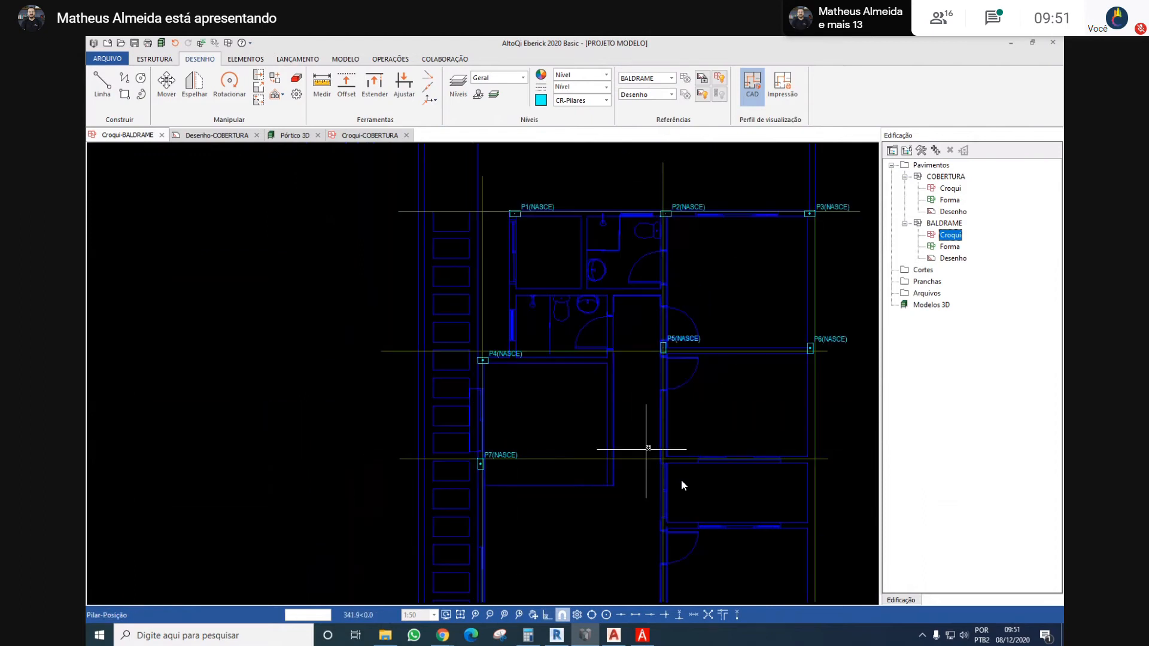
Place a column at the corridor wall junction below P5, with its lower-left vertex on the wall corner and its long side horizontal
scroll(706, 454, "up", 3)
middle_click_drag(706, 454, 489, 424)
scroll(377, 455, "up", 2)
scroll(420, 440, "up", 5)
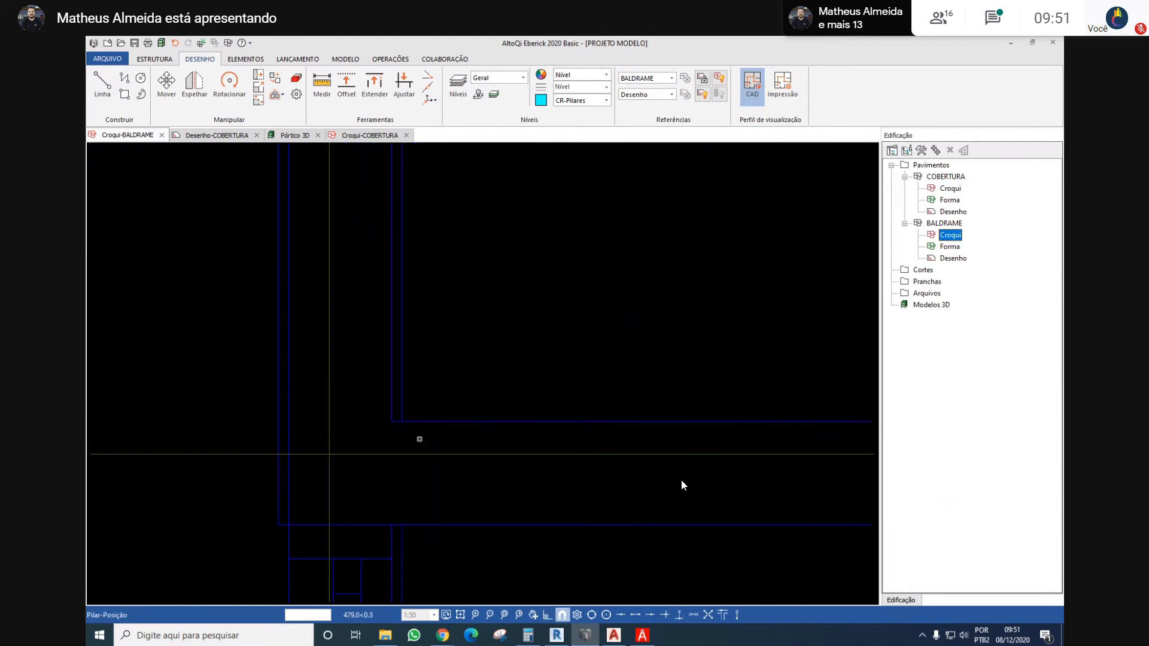
left_click(395, 423)
key("Escape")
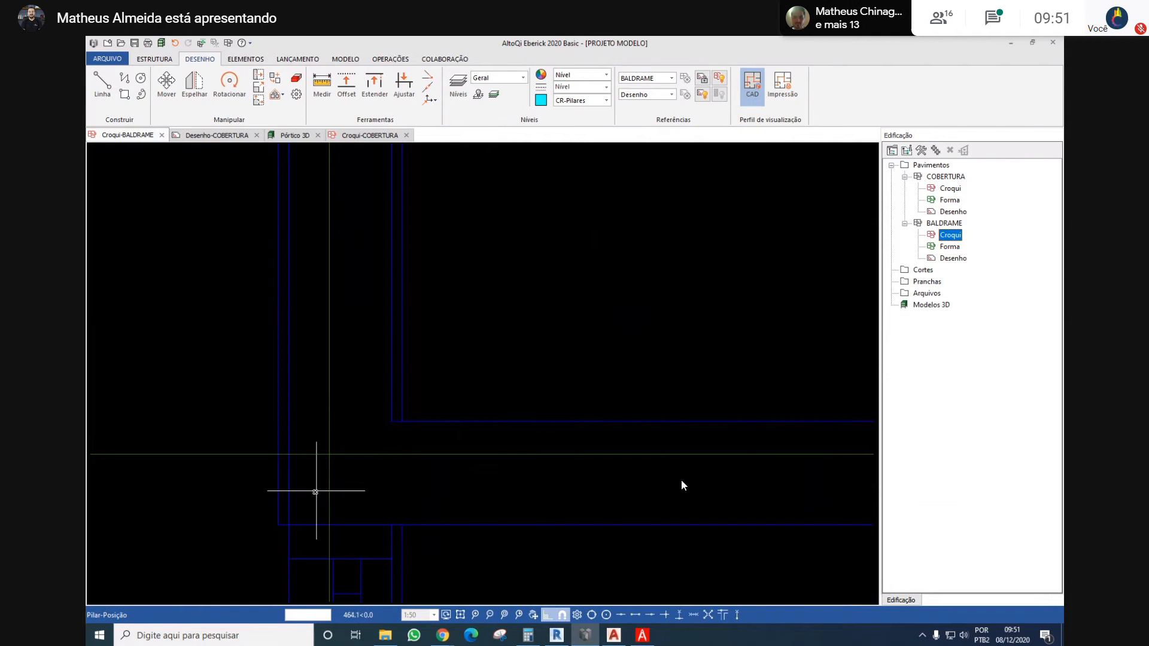
left_click(290, 526)
scroll(307, 476, "down", 5)
left_click(392, 436)
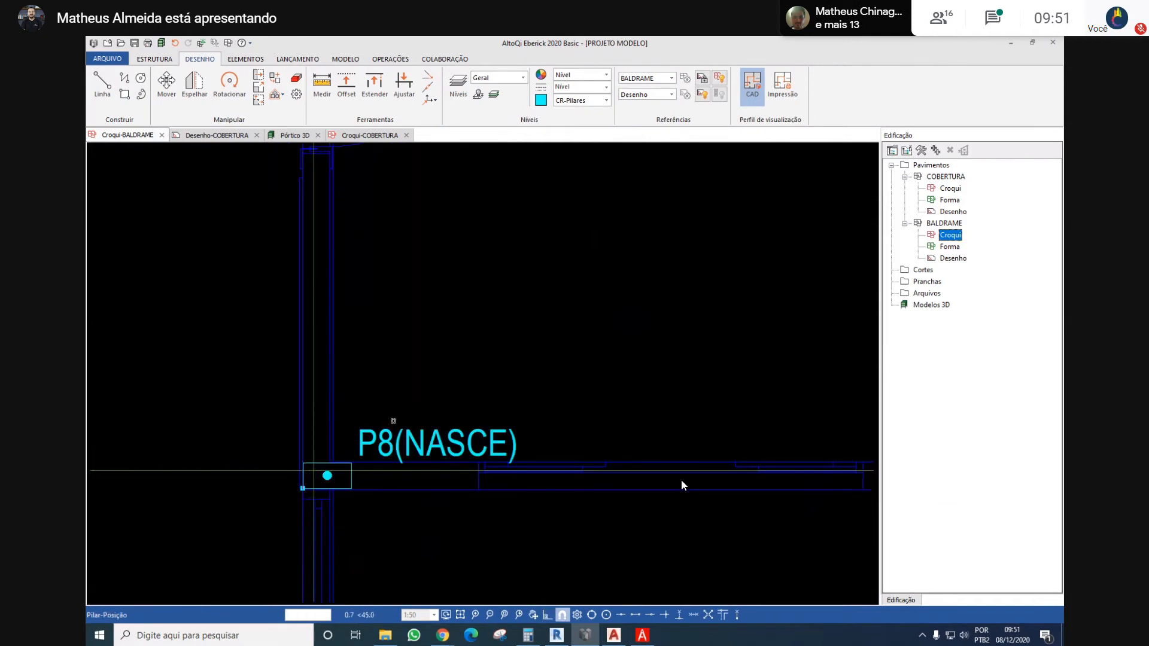
Position a column below P6 where P8's horizontal axis line meets the right outer wall, with its long side vertical
scroll(392, 425, "down", 5)
scroll(387, 360, "up", 5)
scroll(515, 419, "down", 5)
middle_click_drag(757, 376, 485, 385)
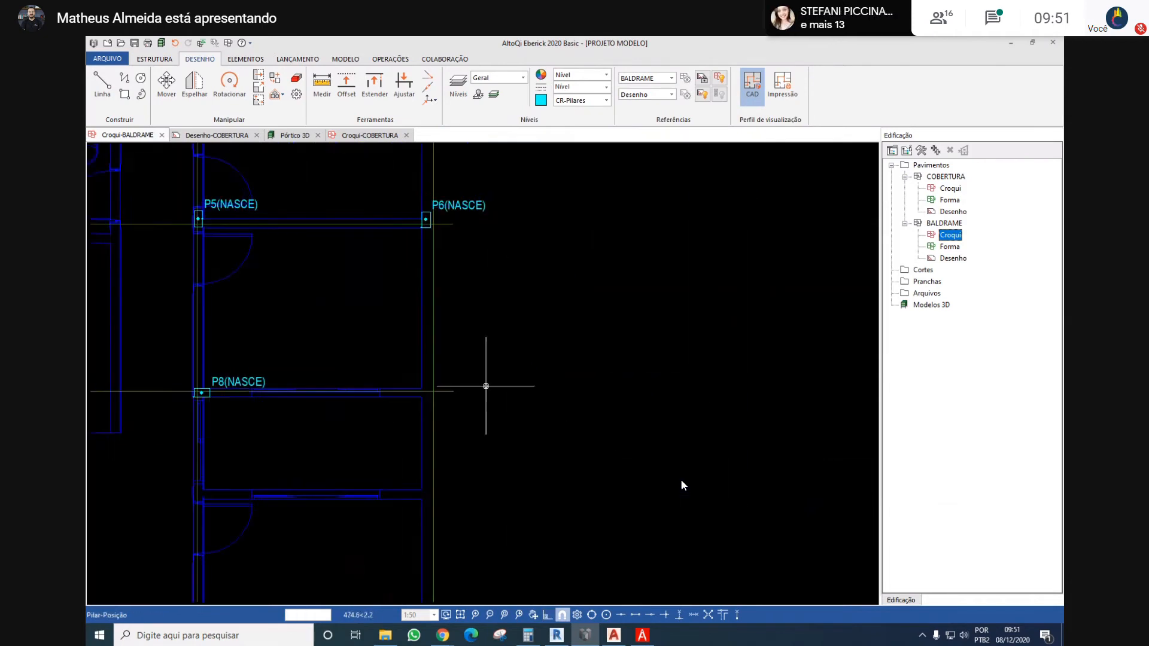
scroll(485, 385, "up", 5)
middle_click_drag(335, 380, 480, 394)
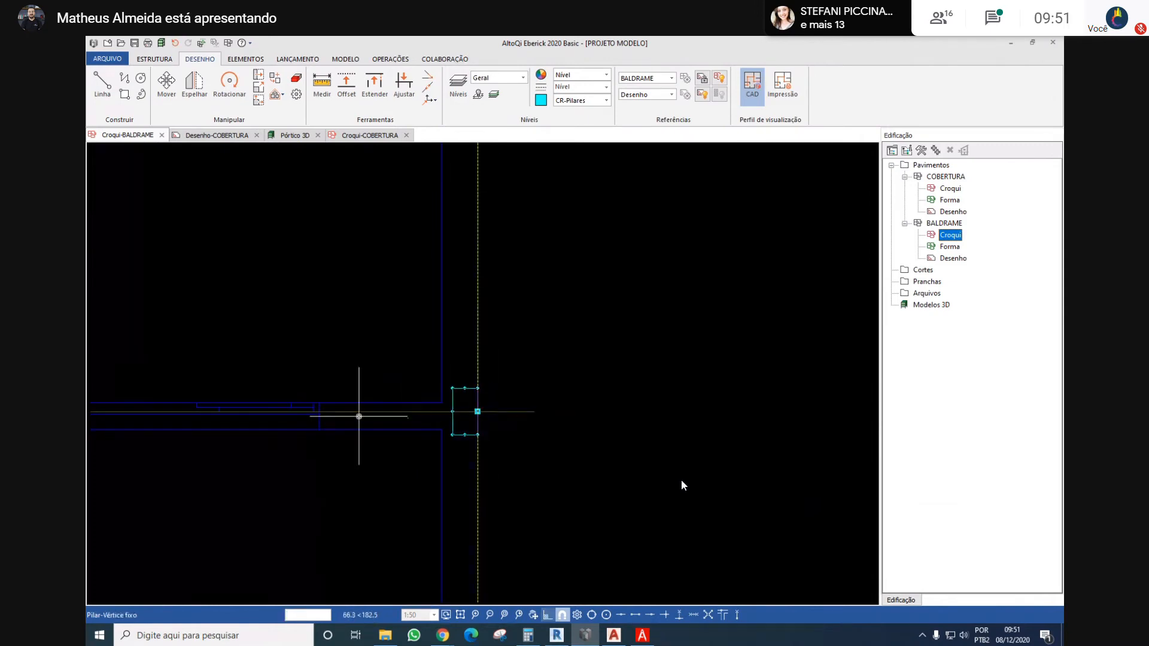
scroll(359, 413, "down", 5)
scroll(359, 400, "up", 5)
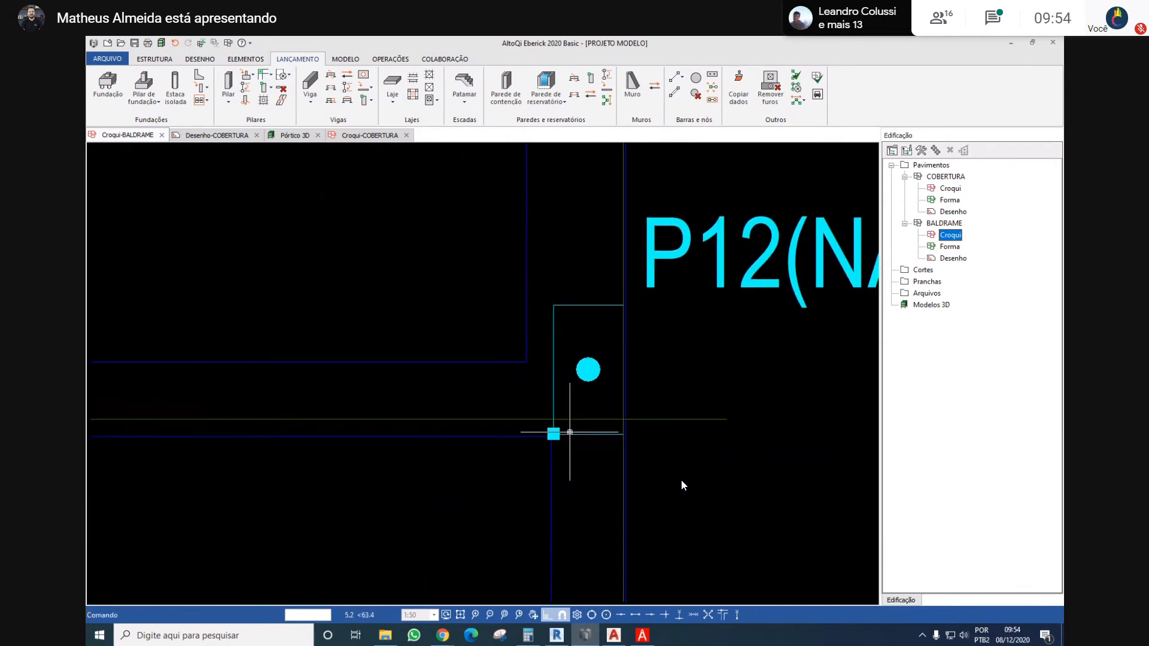
middle_click_drag(478, 398, 498, 397)
scroll(320, 410, "up", 4)
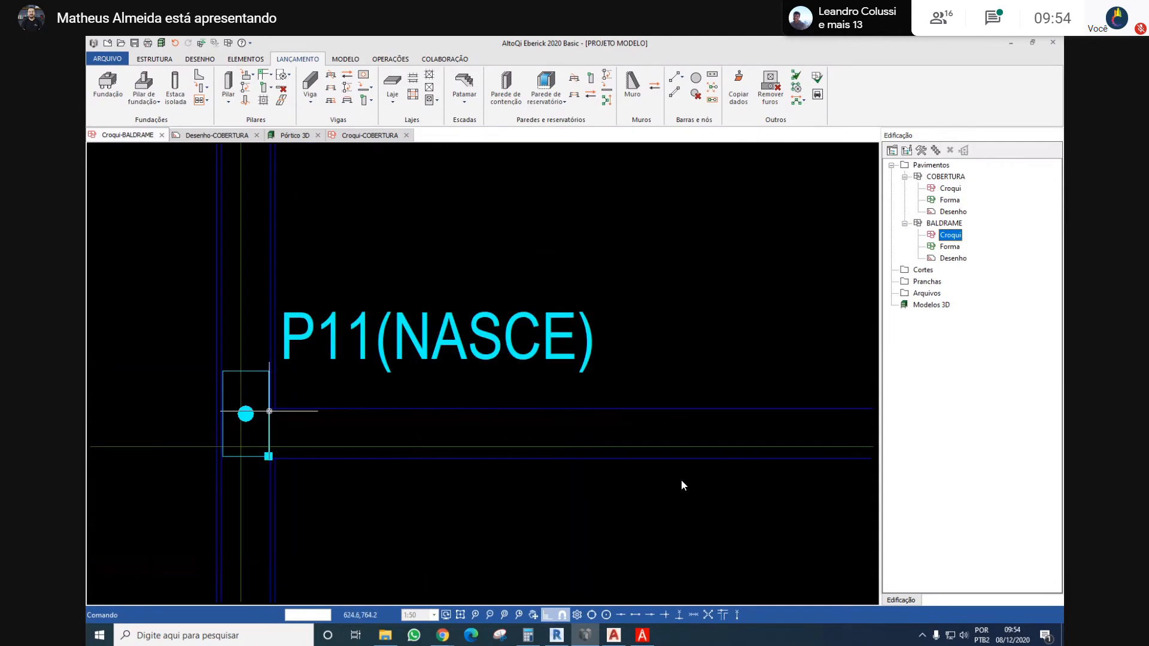
Draw a horizontal construction line from P11's lower-right vertex across the room to just past P12
scroll(260, 436, "up", 2)
scroll(285, 482, "up", 1)
middle_click_drag(286, 482, 311, 464)
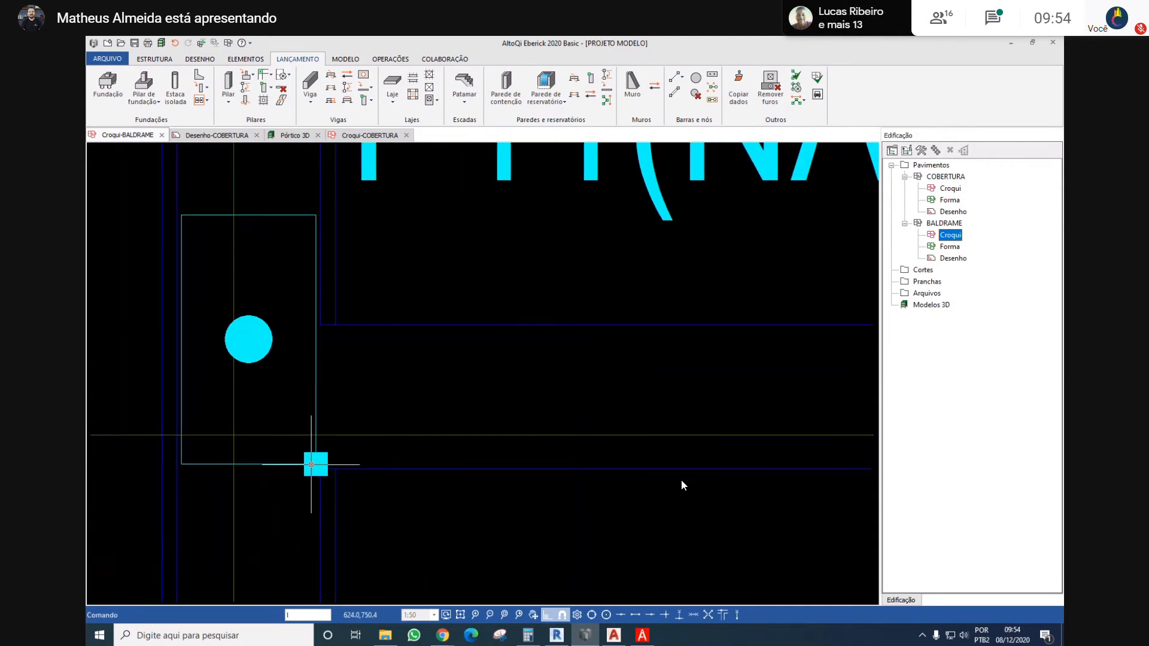
key("Return")
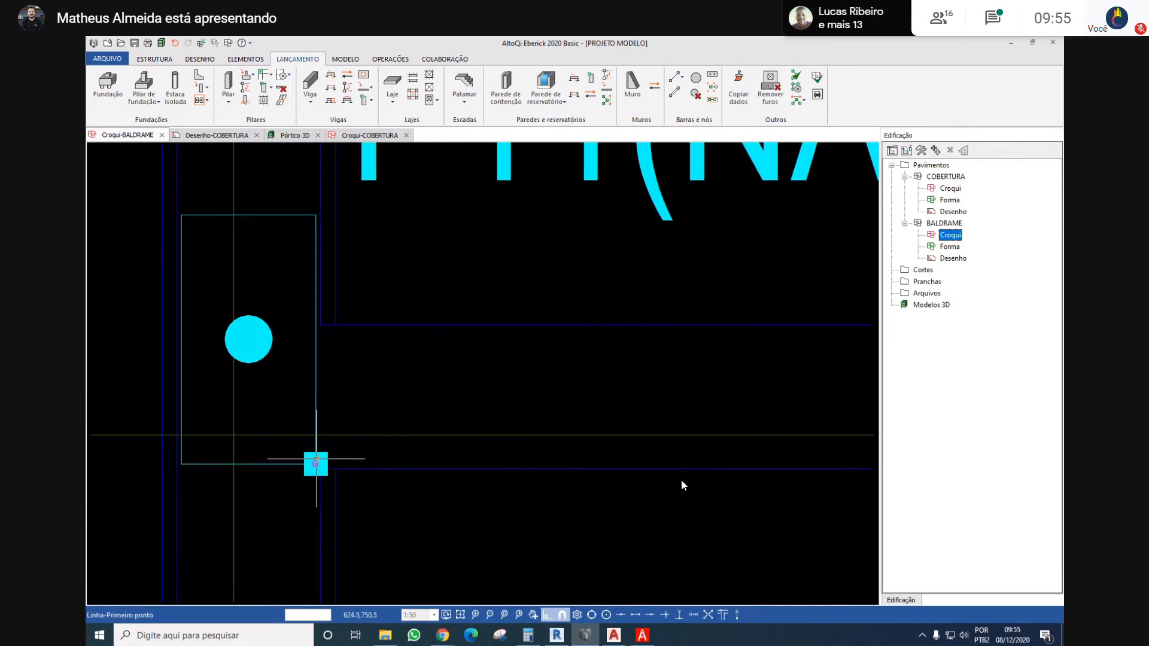
left_click(315, 461)
scroll(324, 454, "down", 3)
scroll(596, 441, "down", 4)
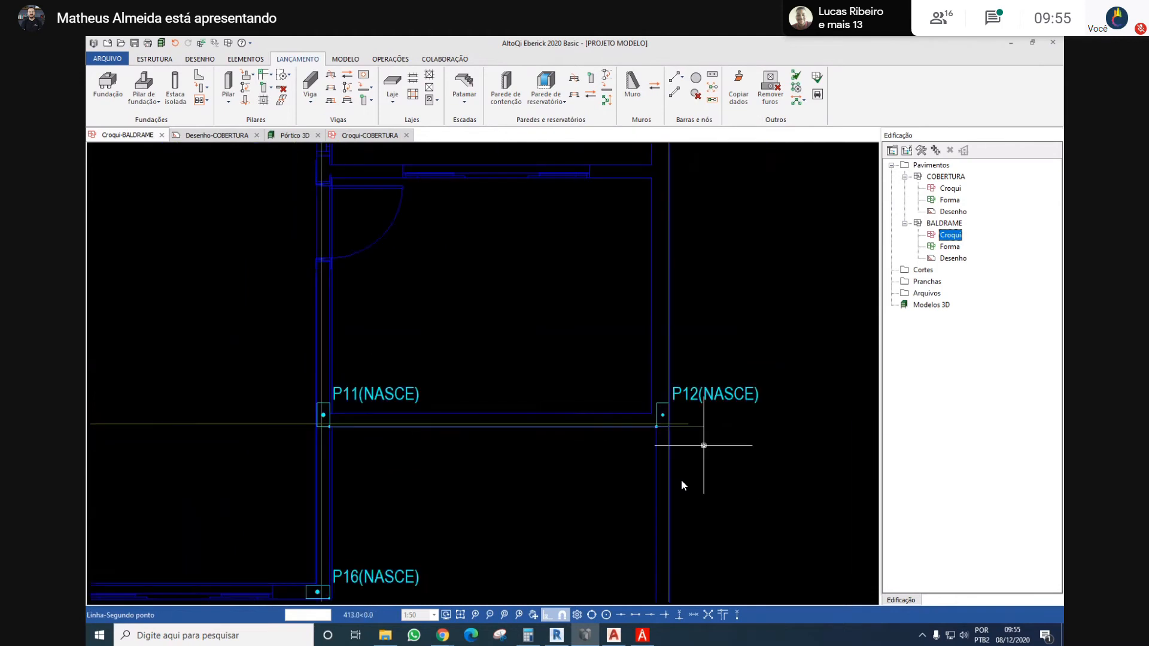
scroll(676, 412, "up", 4)
key("Escape")
right_click(670, 329)
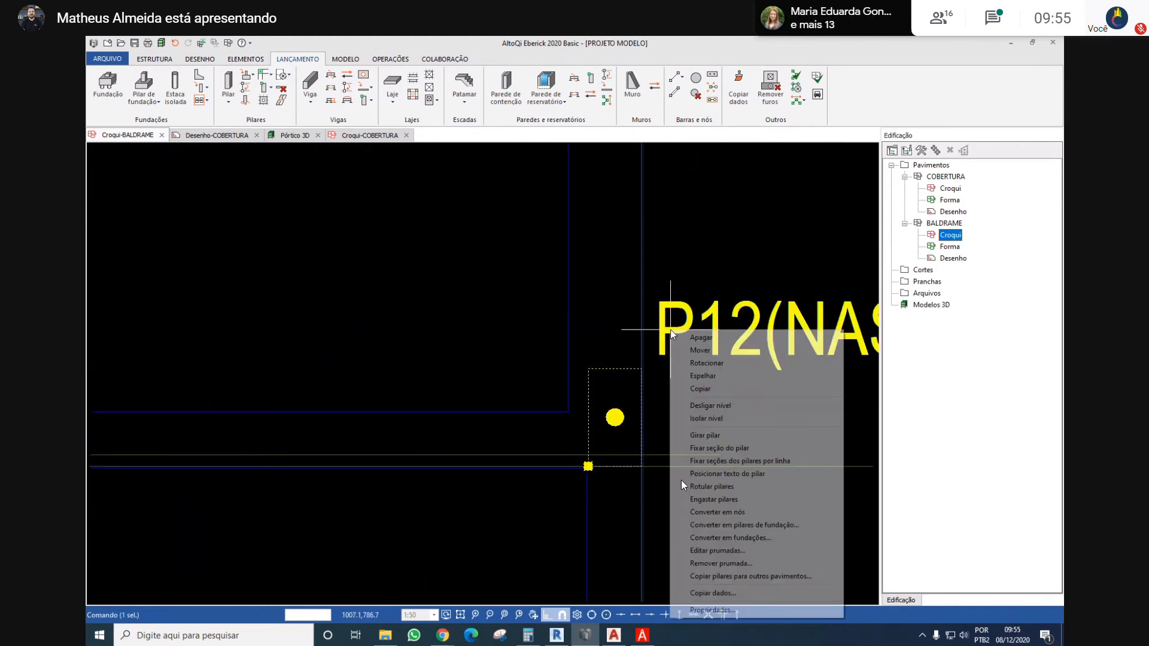
left_click(718, 448)
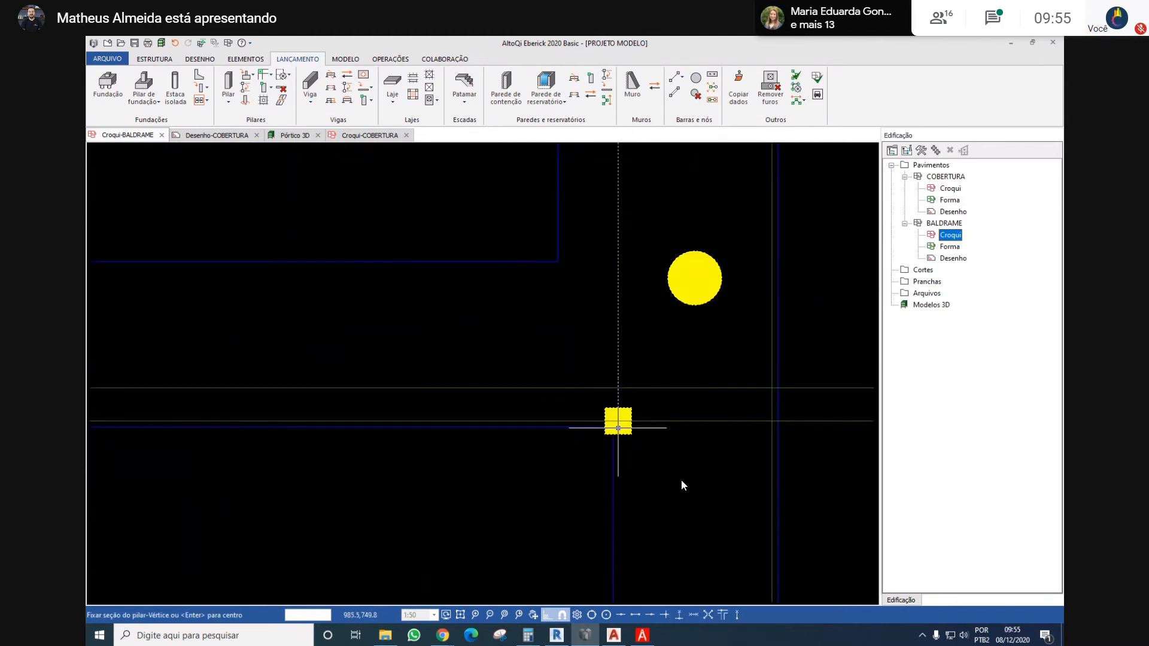
scroll(618, 427, "up", 3)
middle_click_drag(642, 400, 465, 436)
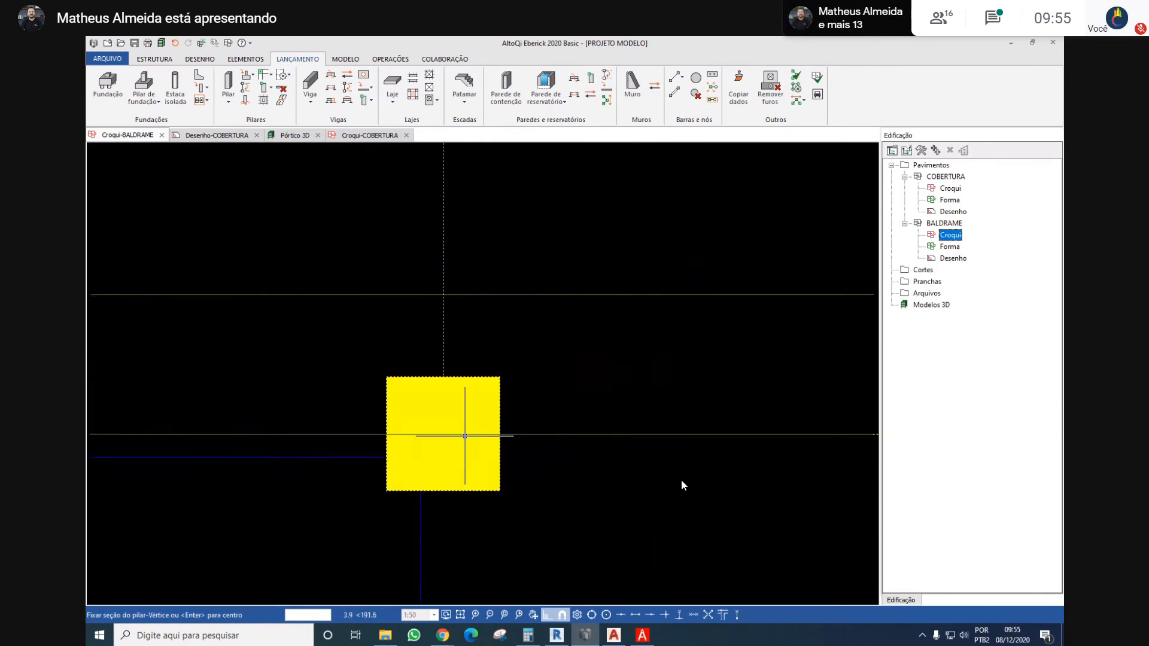
scroll(464, 435, "down", 5)
key("Escape")
key("Escape")
scroll(547, 367, "down", 5)
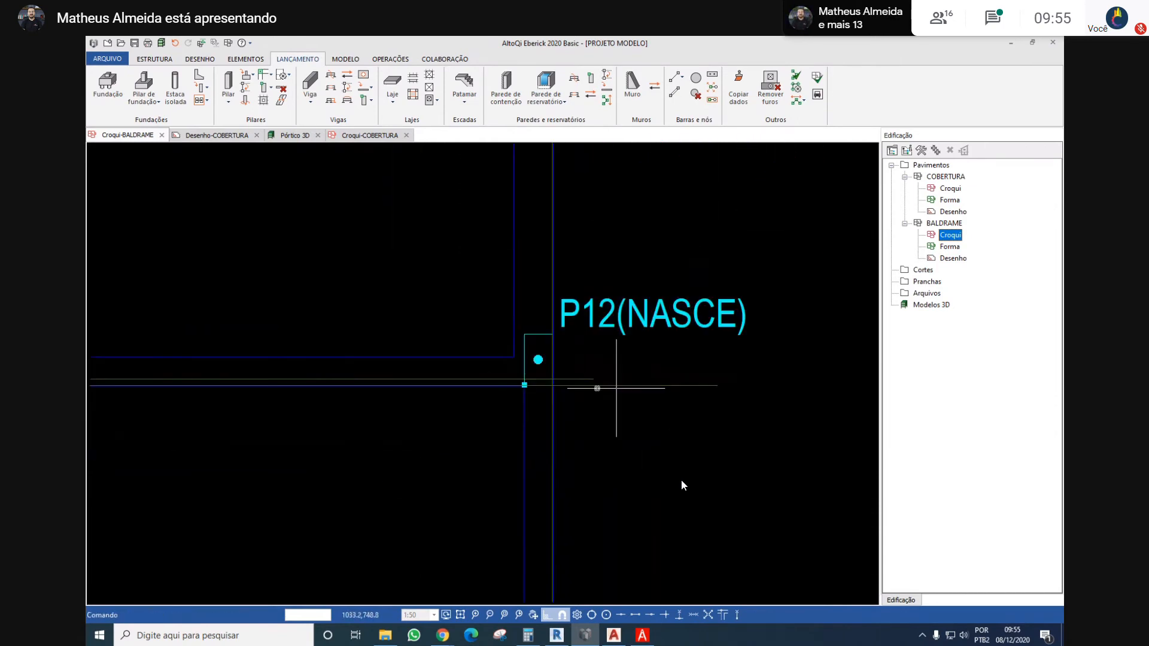
Draw a horizontal construction line from P11's lower-left corner across the large room to past P10
middle_click_drag(535, 361, 798, 396)
scroll(798, 396, "down", 5)
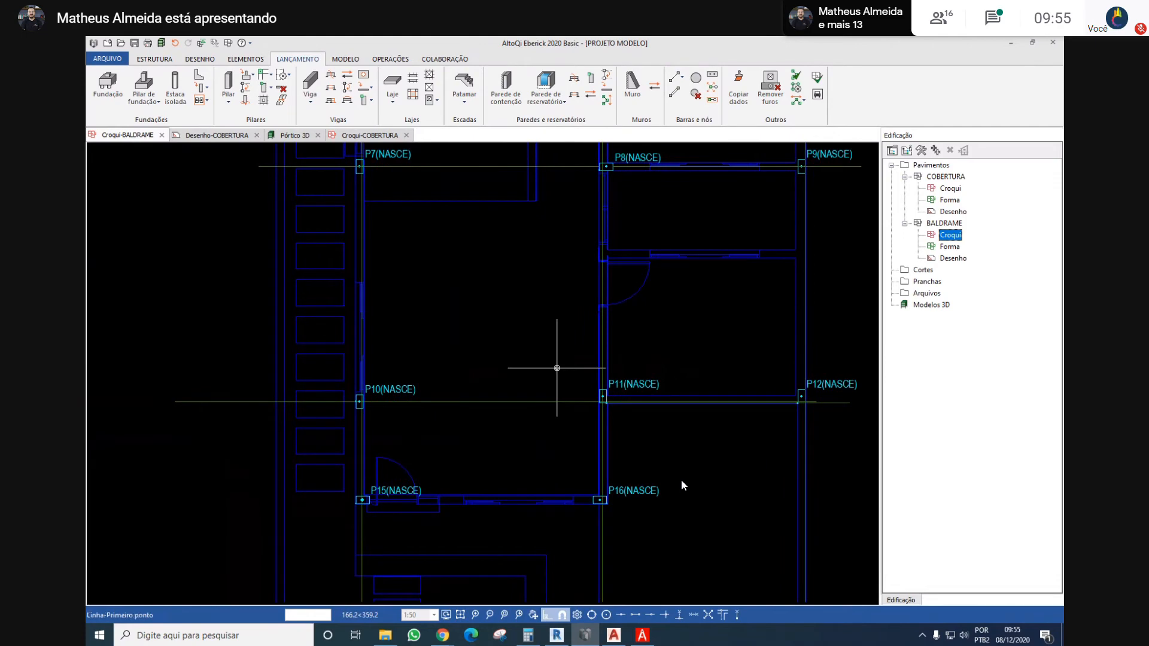
scroll(557, 368, "up", 3)
left_click(728, 484)
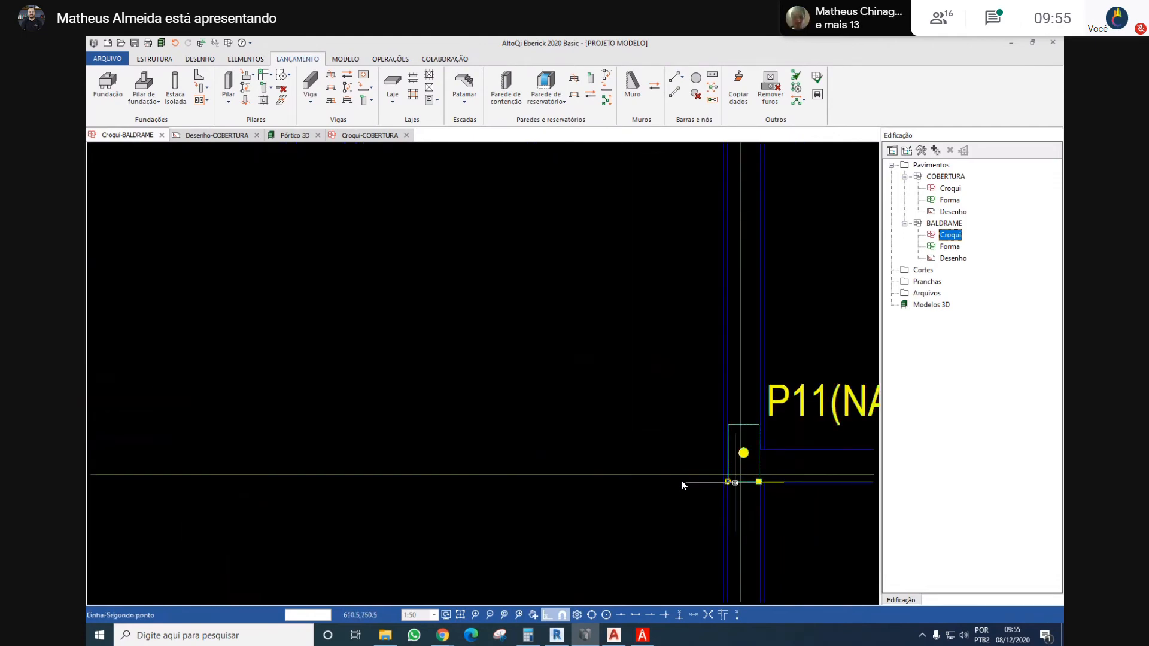
scroll(565, 407, "down", 3)
scroll(474, 424, "up", 4)
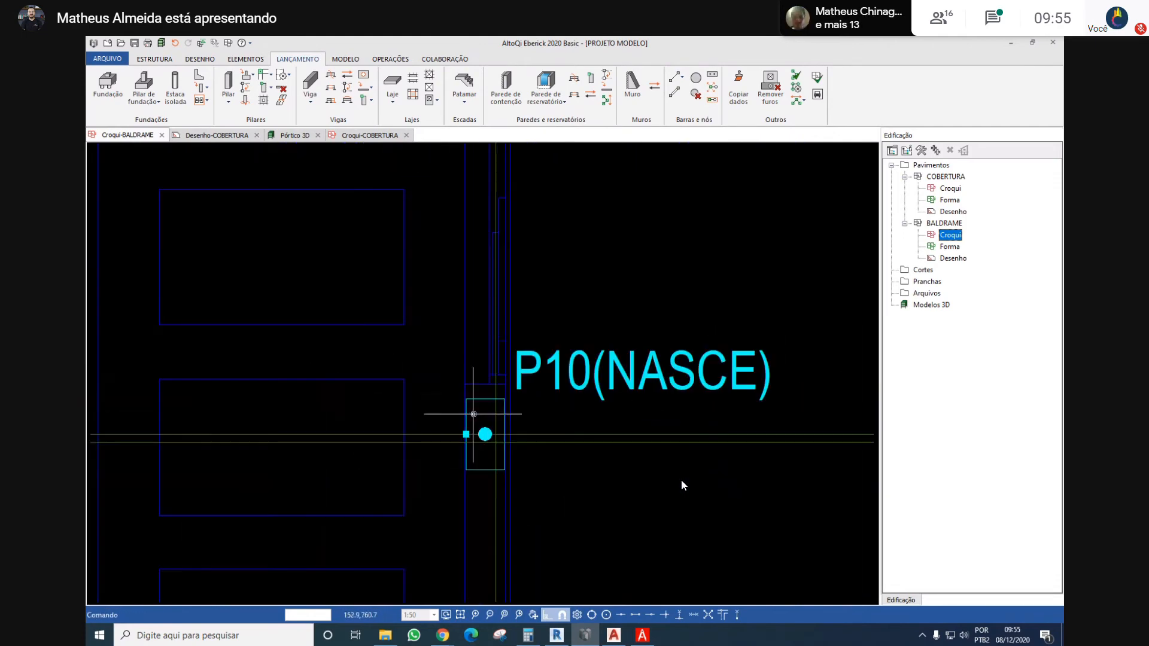
key("Escape")
Fix P10's section by the midpoint of its right side on the construction line extended from P11
left_click(485, 434)
right_click(541, 368)
left_click(592, 198)
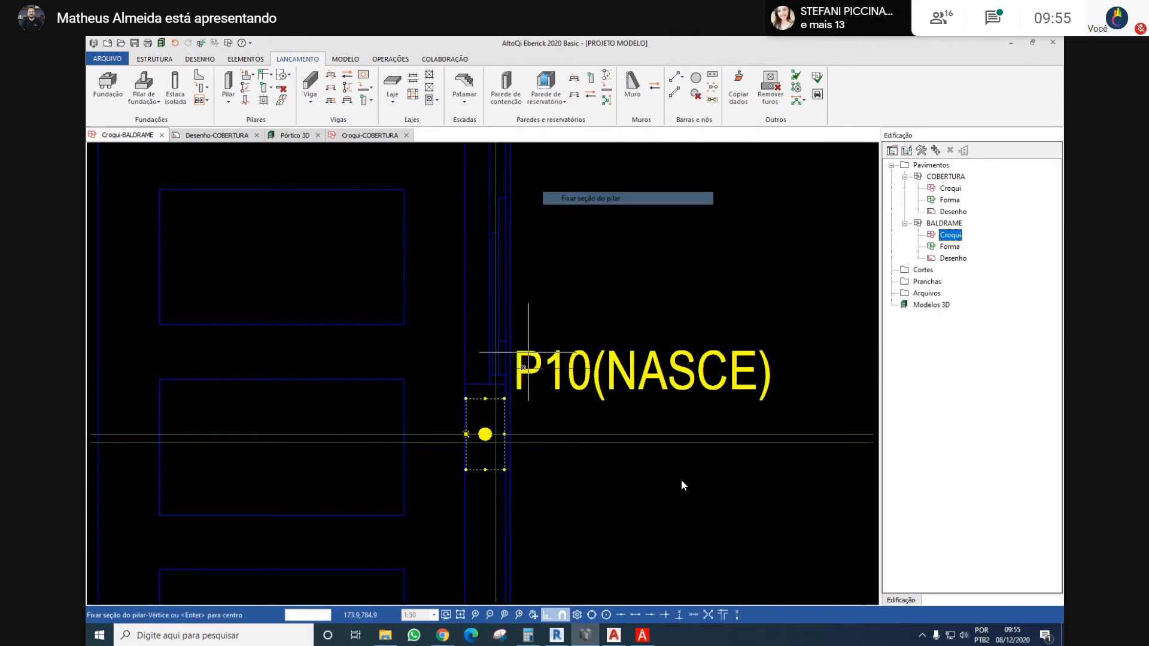
scroll(513, 436, "up", 3)
scroll(454, 313, "down", 5)
middle_click_drag(457, 210, 451, 353)
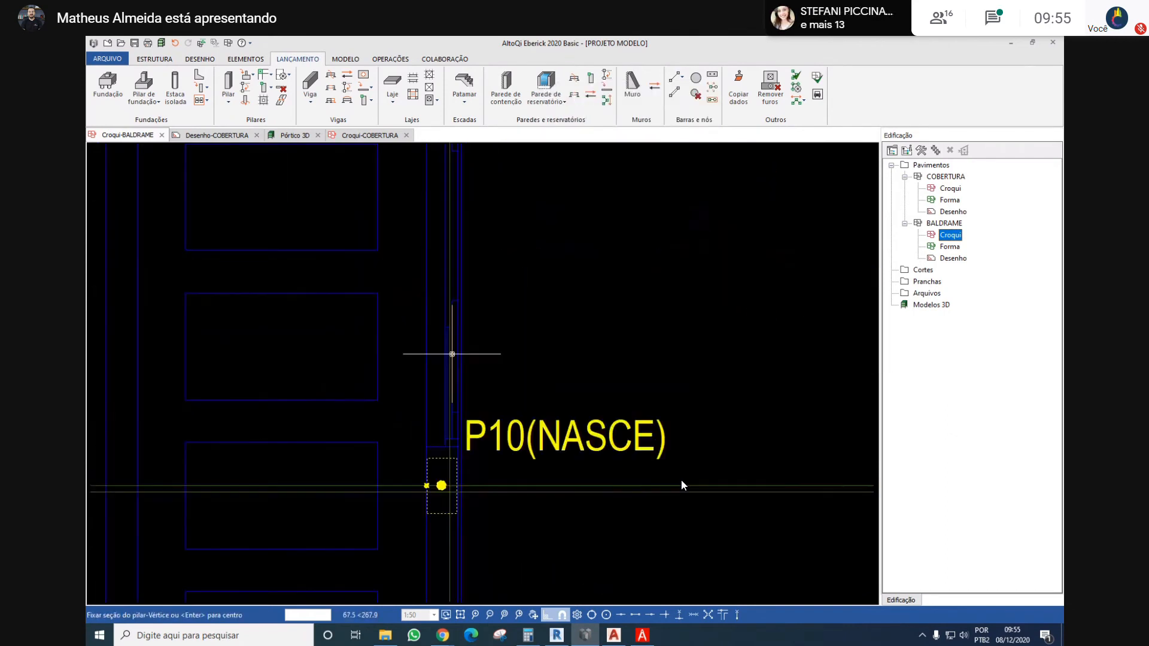
scroll(451, 353, "down", 1)
mouse_move(460, 246)
middle_mouse_down()
mouse_move(464, 358)
mouse_move(457, 251)
middle_mouse_up()
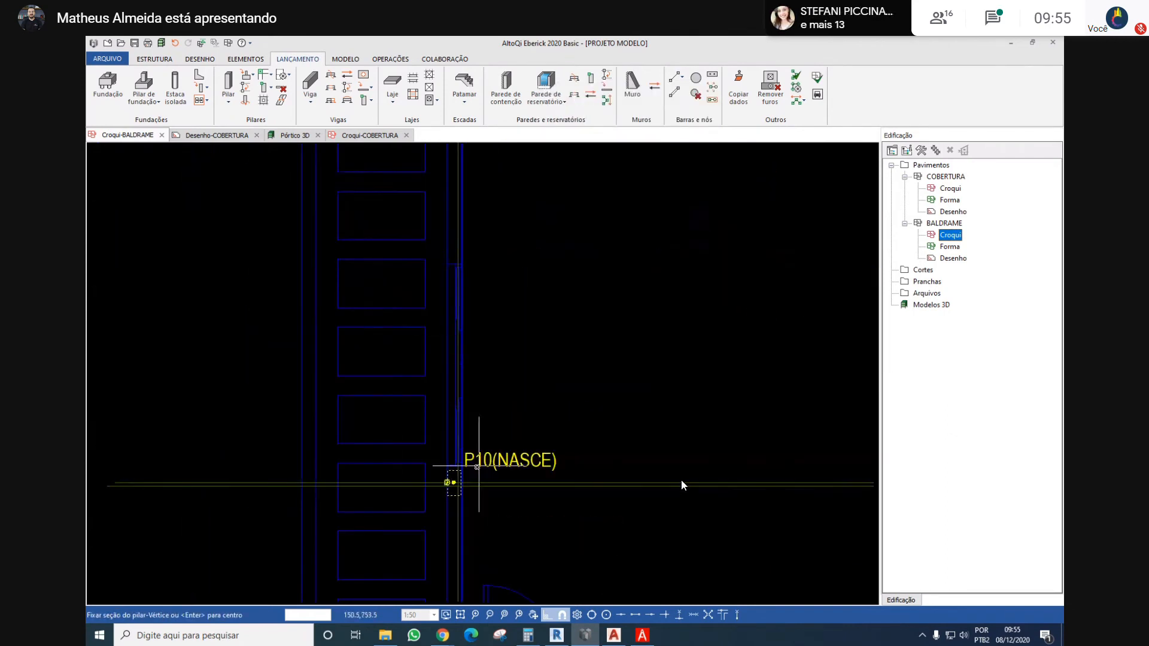
scroll(461, 479, "up", 2)
scroll(499, 447, "up", 3)
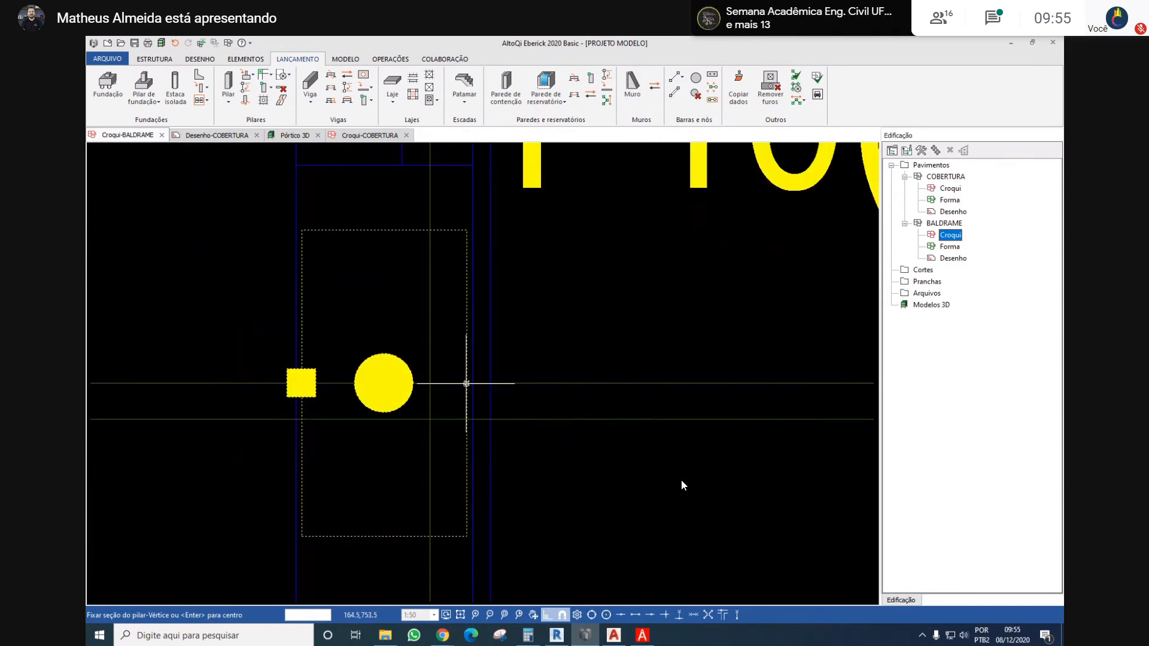
left_click(467, 418)
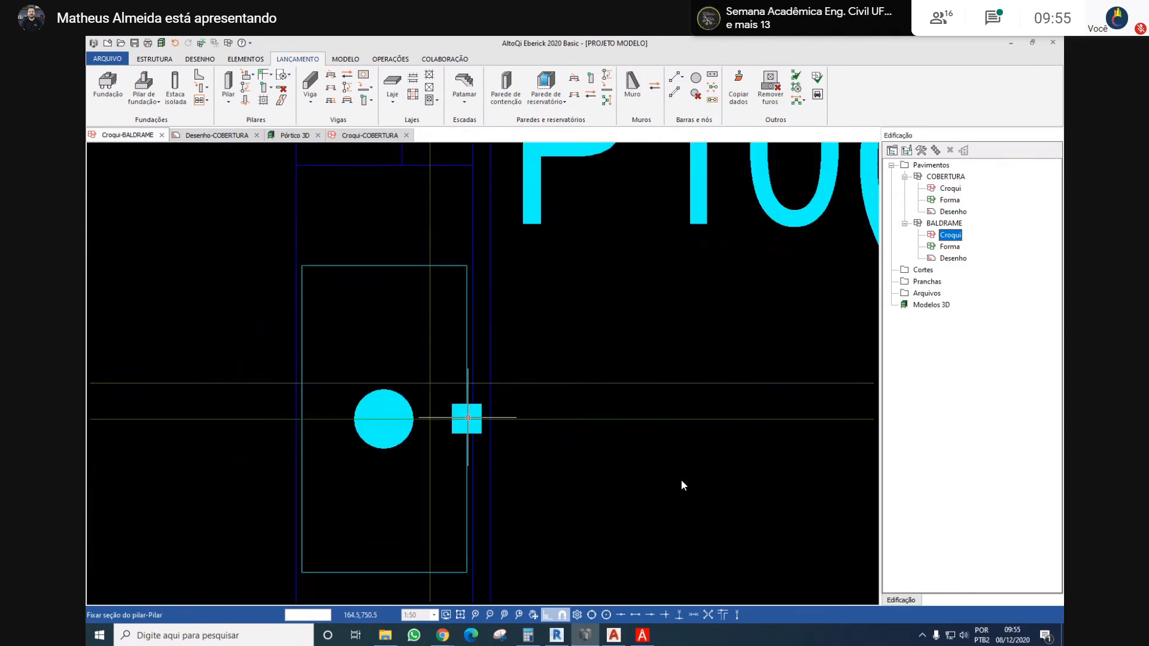
scroll(418, 359, "down", 5)
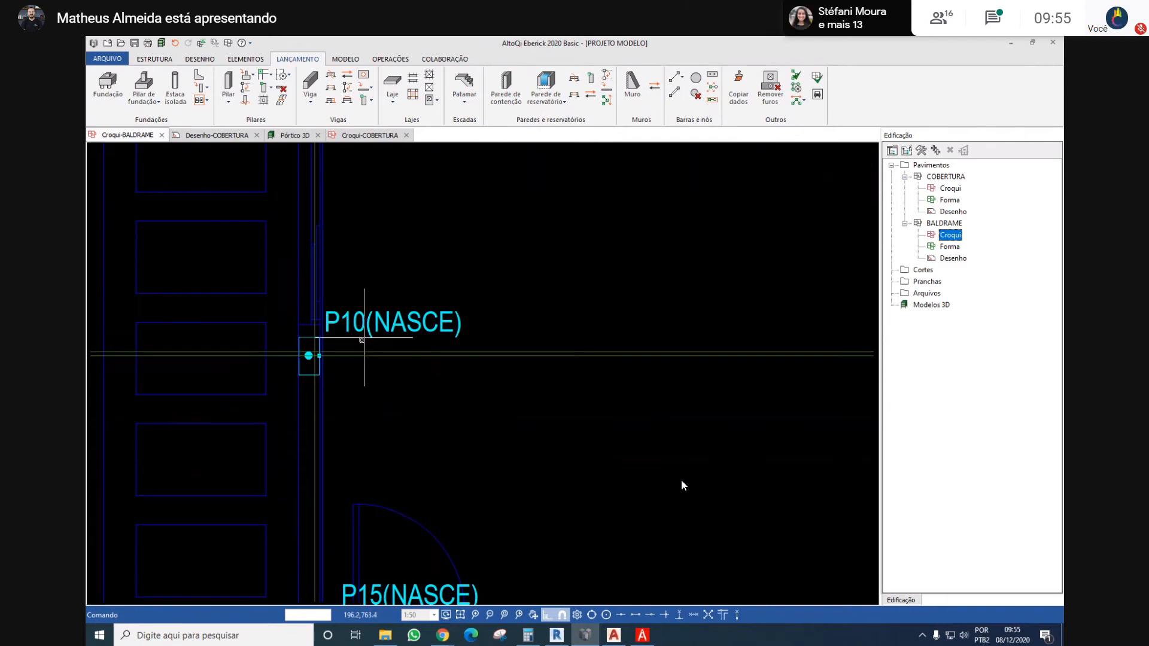
Delete the horizontal construction lines through P10 and the vertical axis lines at P15 and P16
scroll(371, 370, "down", 2)
scroll(370, 370, "down", 1)
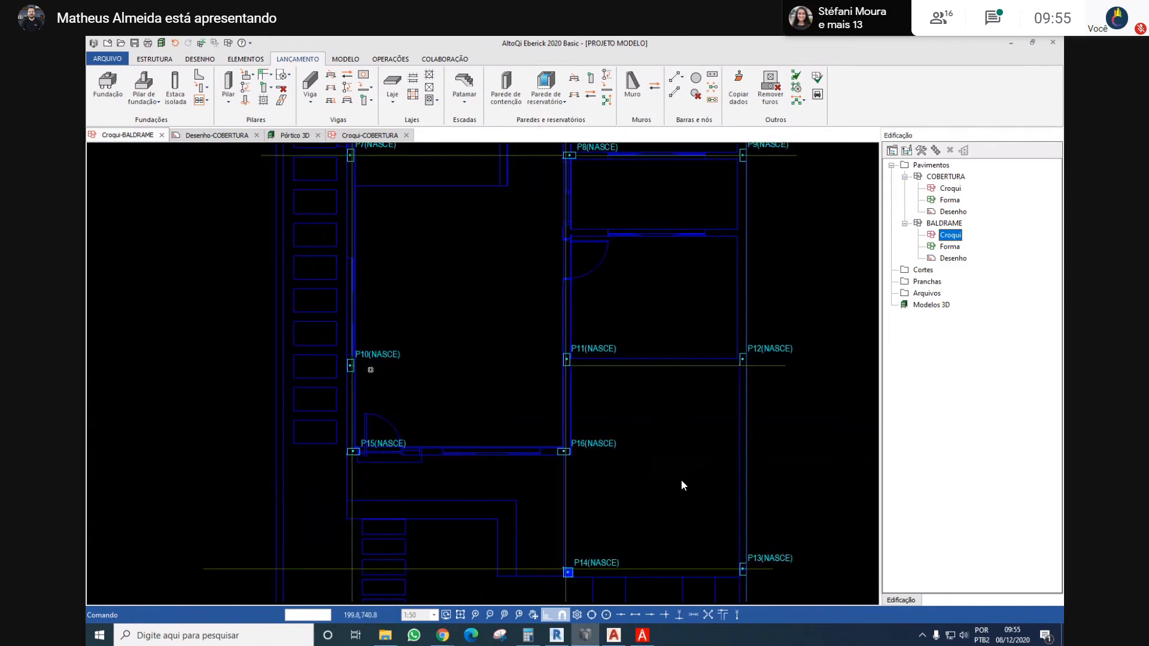
scroll(371, 368, "up", 2)
middle_click_drag(357, 418, 384, 377)
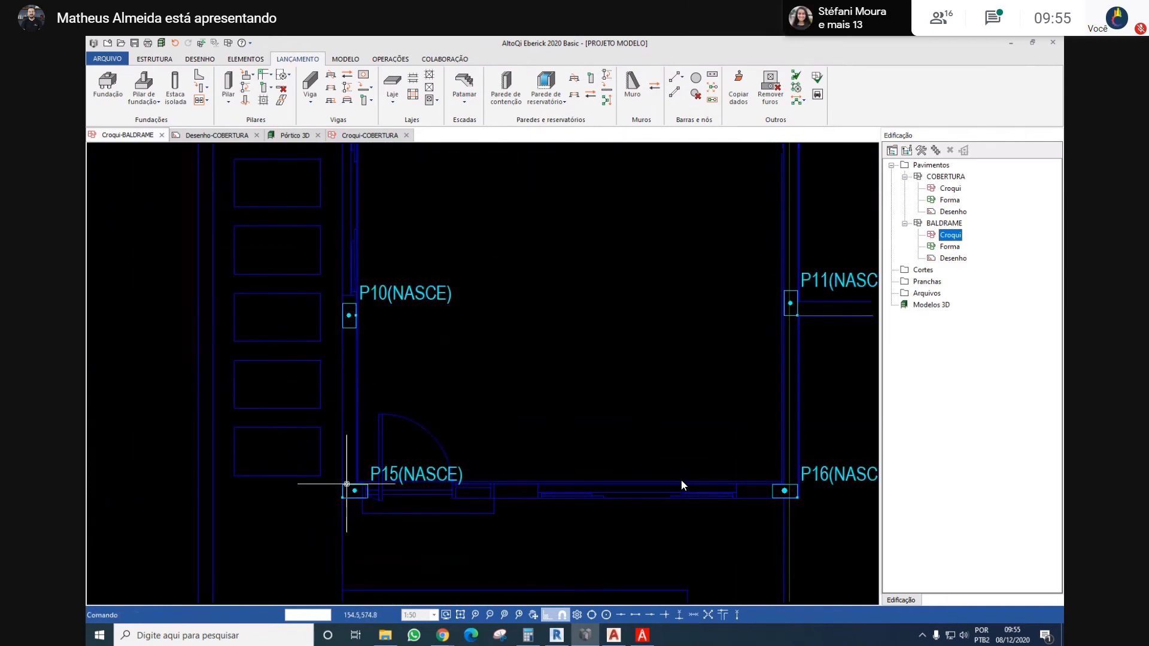
scroll(347, 487, "up", 4)
scroll(398, 423, "down", 6)
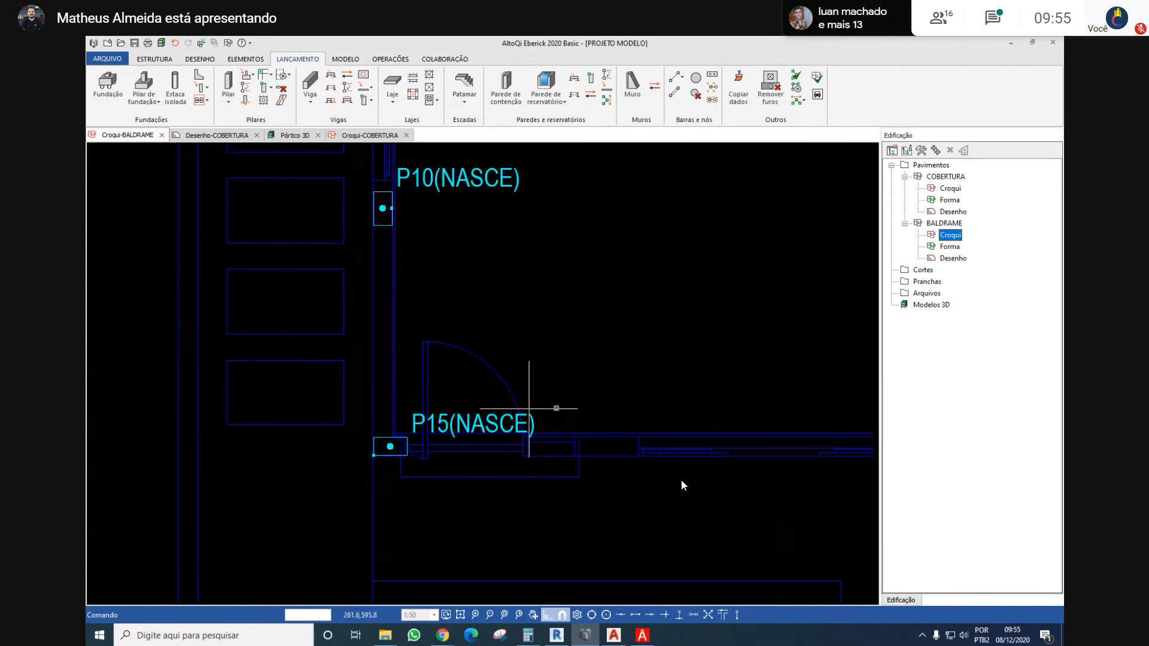
scroll(512, 415, "up", 5)
scroll(524, 390, "up", 1)
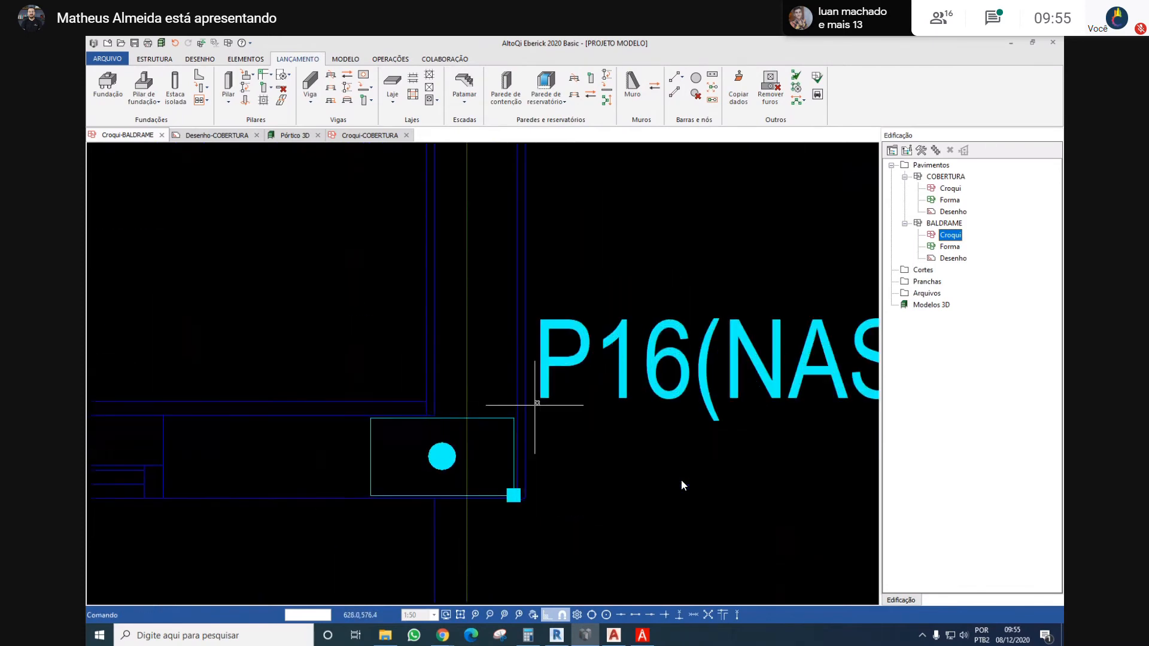
scroll(526, 399, "down", 6)
scroll(578, 430, "up", 3)
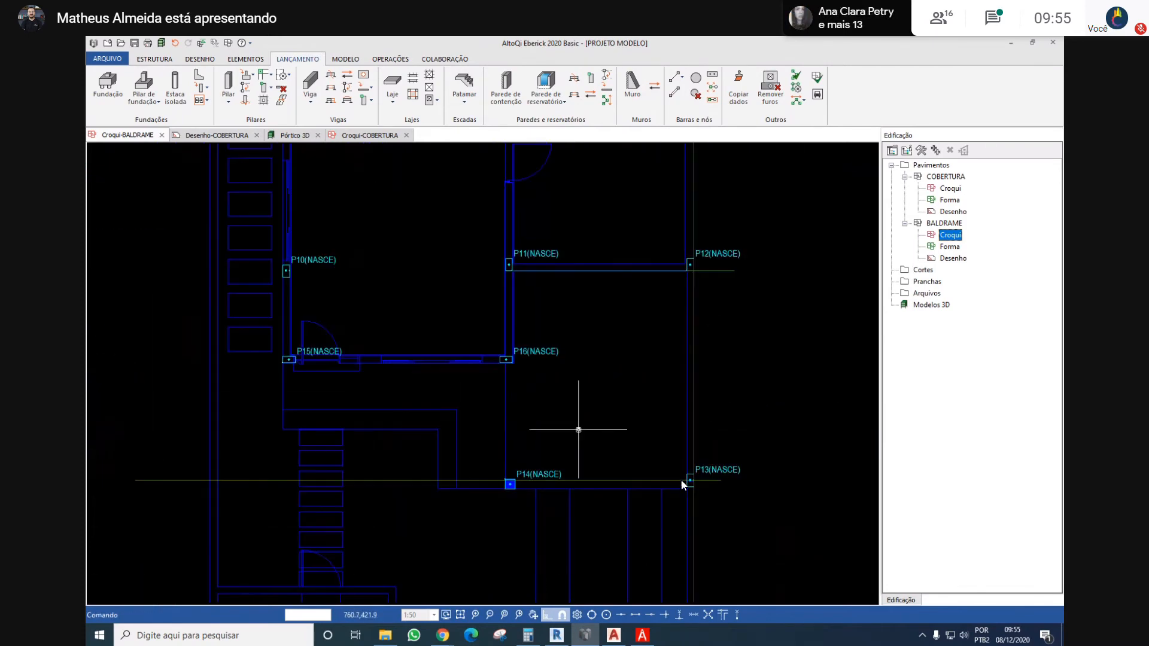
Delete the horizontal axis lines at P13–P14 and P11–P12 and the vertical one along the right outer wall
left_click(591, 480)
key("Delete")
left_click(691, 444)
middle_click_drag(638, 405, 541, 464)
key("Delete")
Delete the remaining horizontal axis lines through P7–P9, P5–P6 and P1–P3
middle_click_drag(587, 374, 580, 483)
left_click_drag(539, 393, 513, 472)
middle_click_drag(464, 423, 473, 477)
left_click(460, 339)
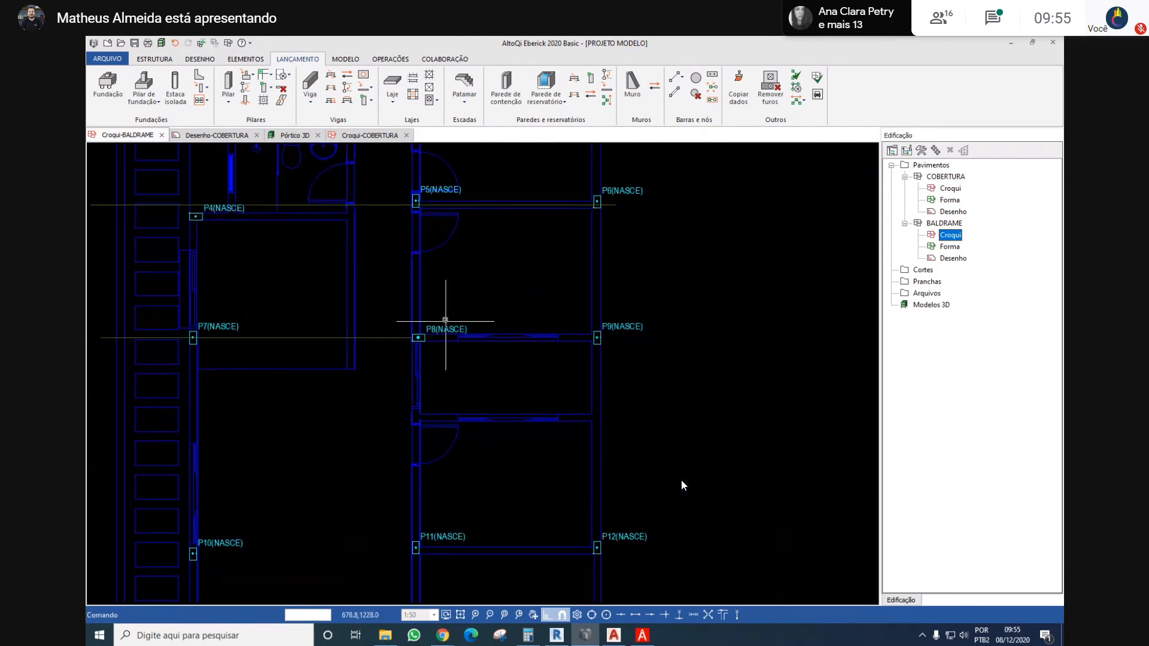
middle_click_drag(412, 304, 480, 428)
key("Delete")
middle_click_drag(351, 374, 348, 456)
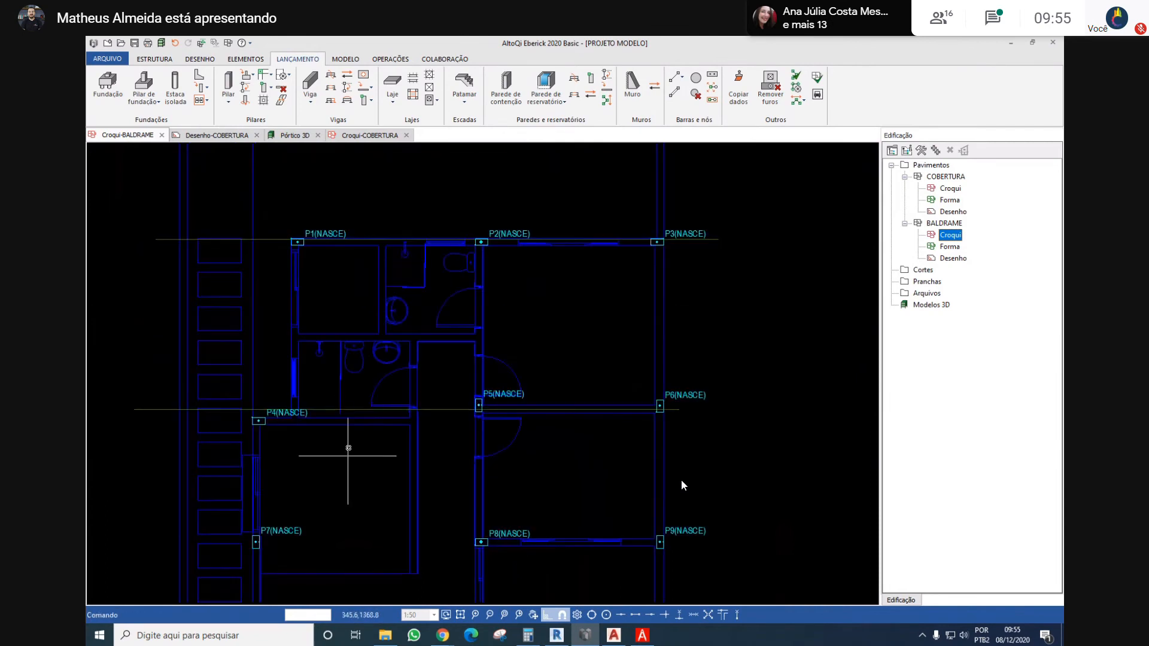
left_click_drag(394, 357, 360, 447)
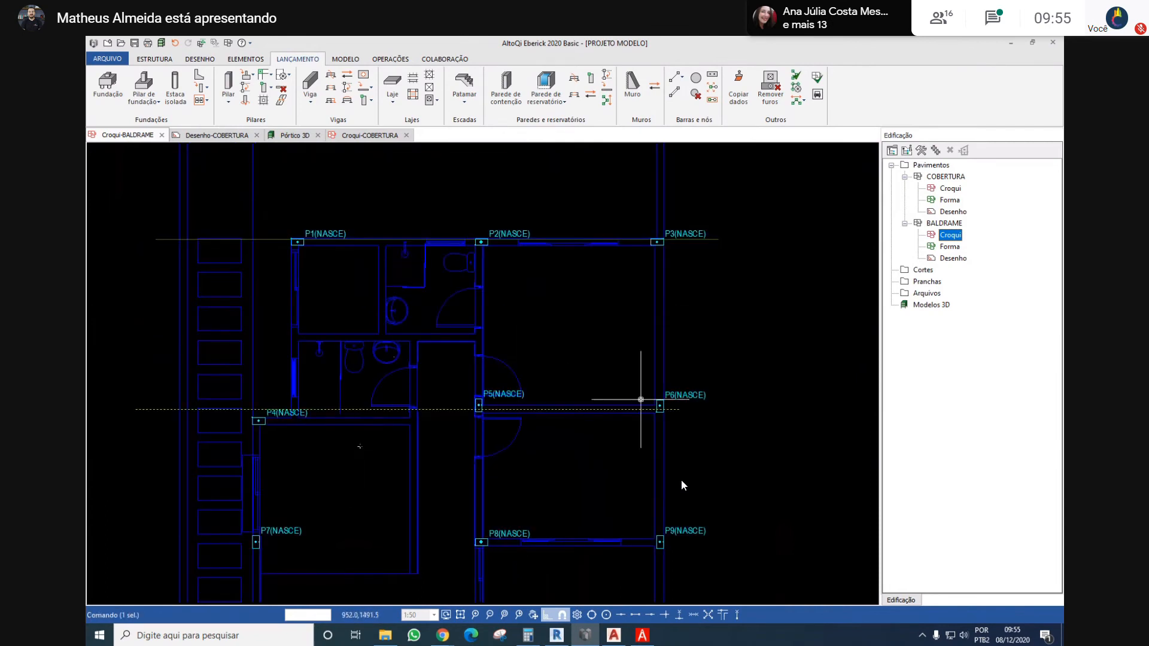
key("Delete")
scroll(413, 186, "down", 5)
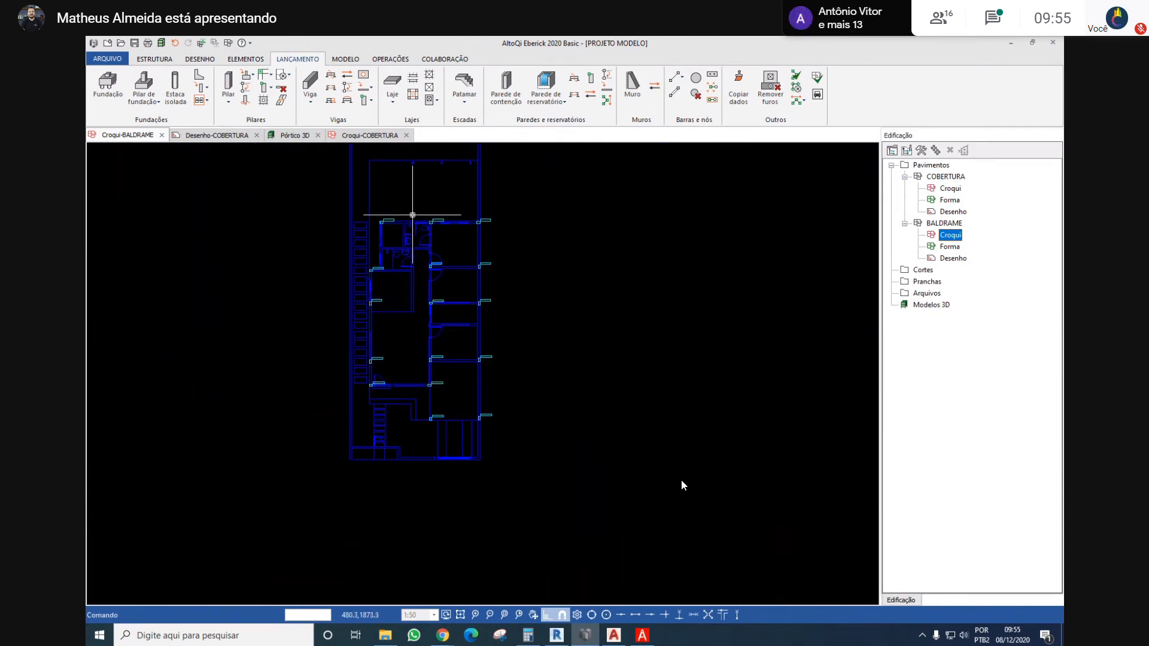
Define beam V1 with the Contato com solo environment and a retangular section of bw 14 cm and h 30 cm
left_click(310, 82)
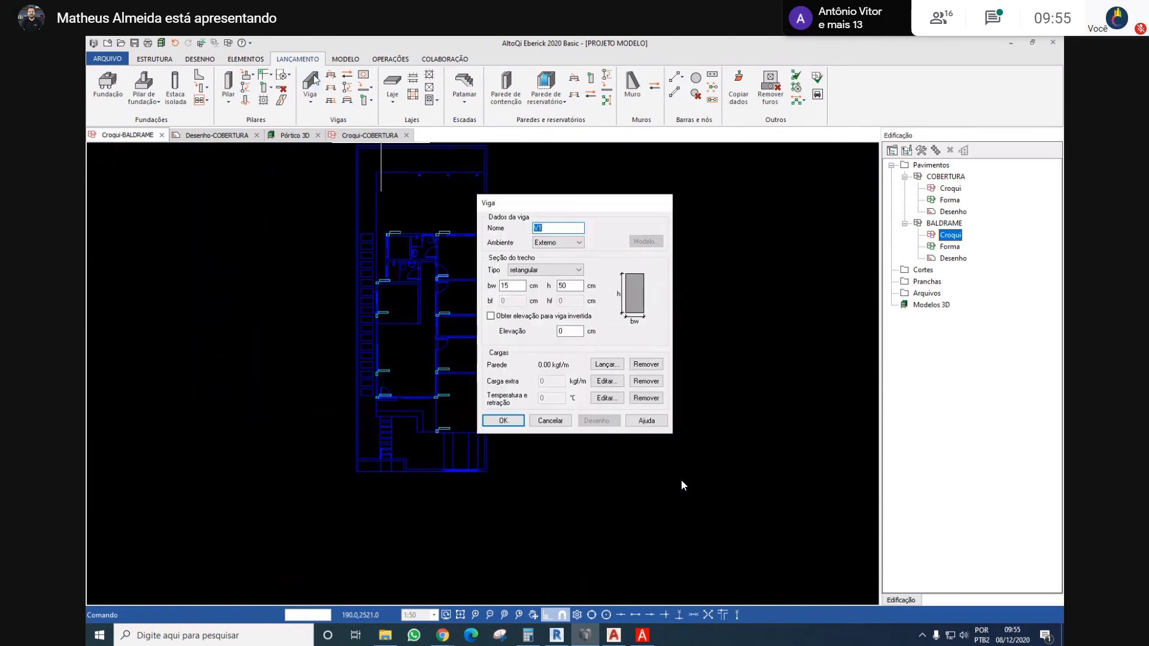
key("Return")
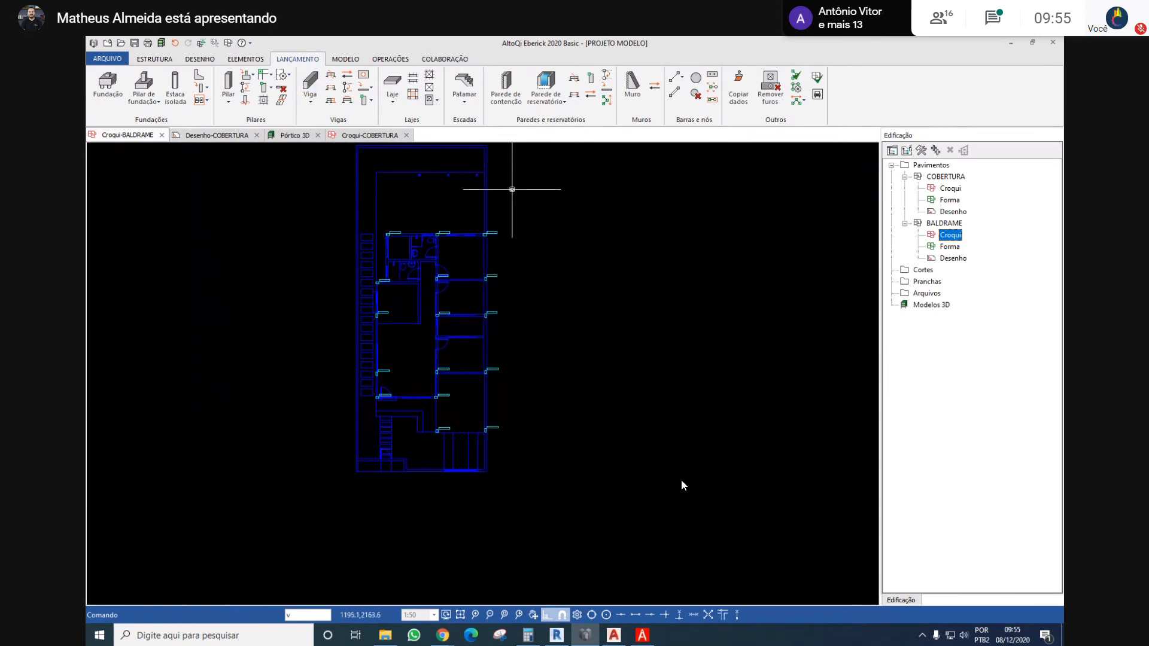
key("Return")
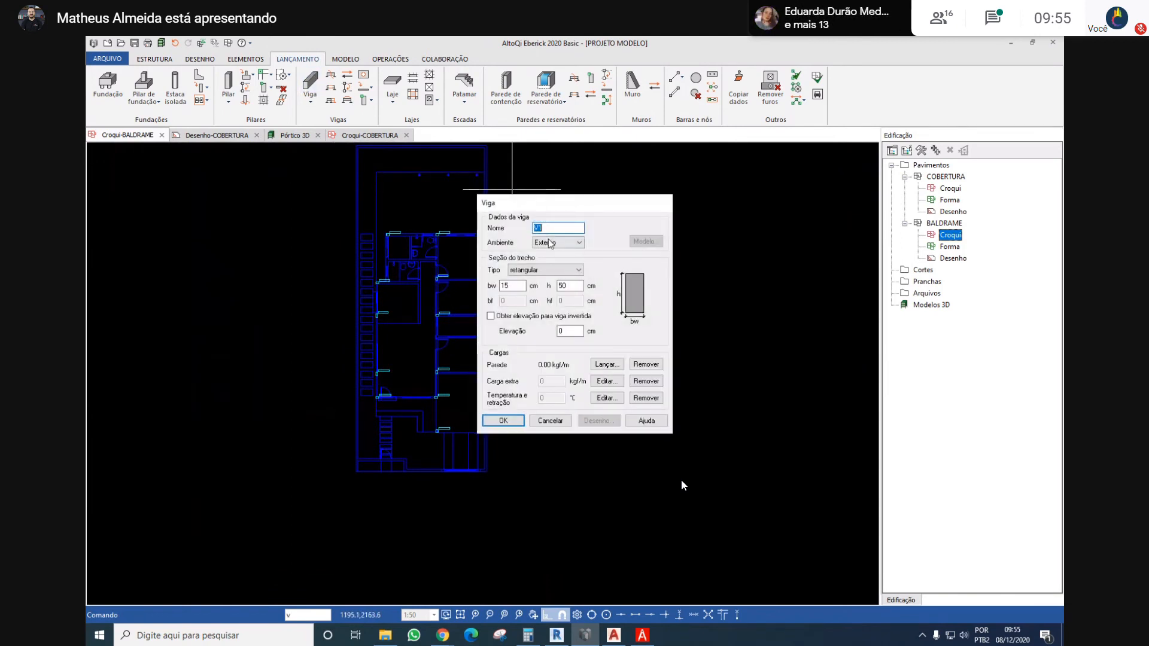
left_click(547, 245)
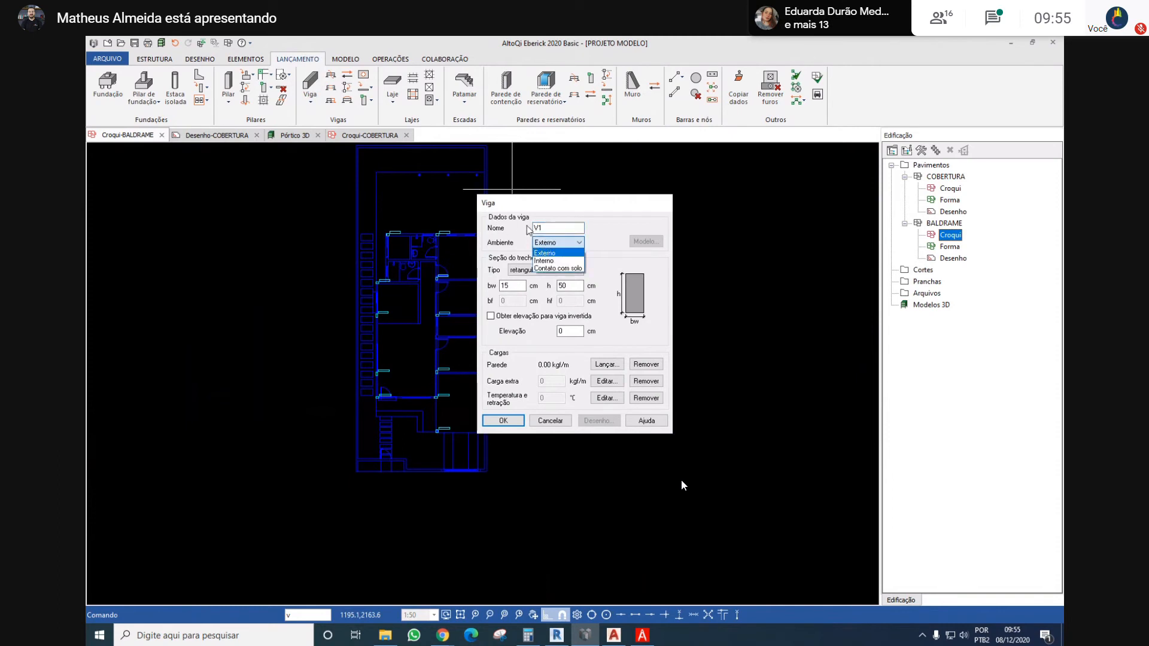
left_click(566, 269)
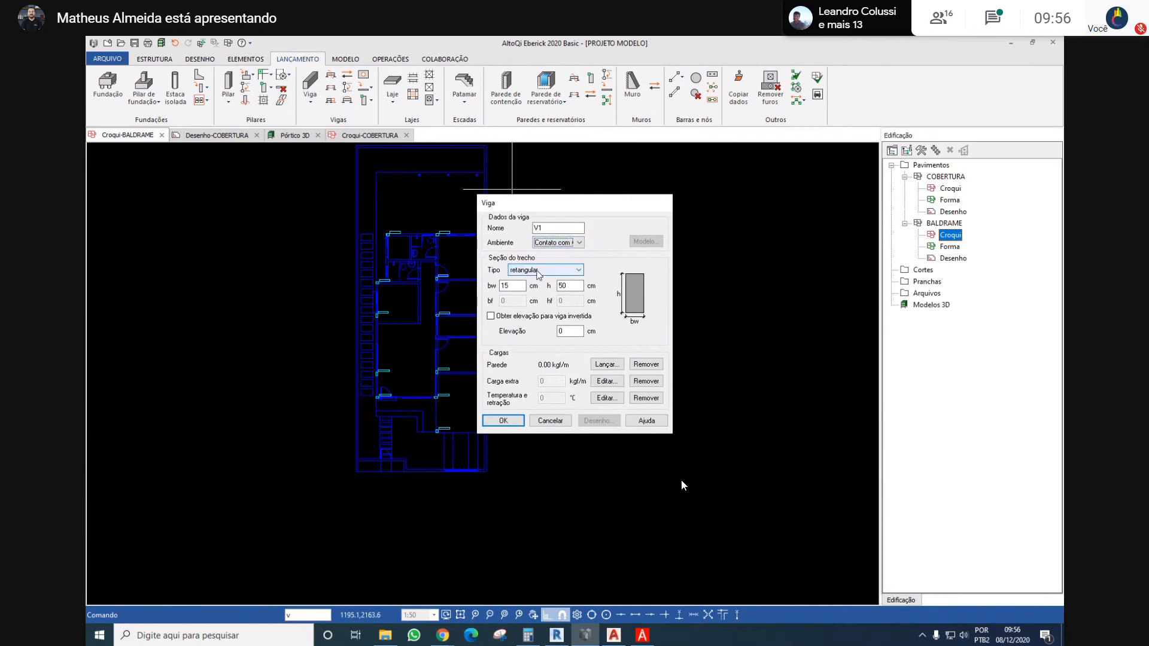
left_click(538, 270)
left_click(539, 273)
double_click(518, 286)
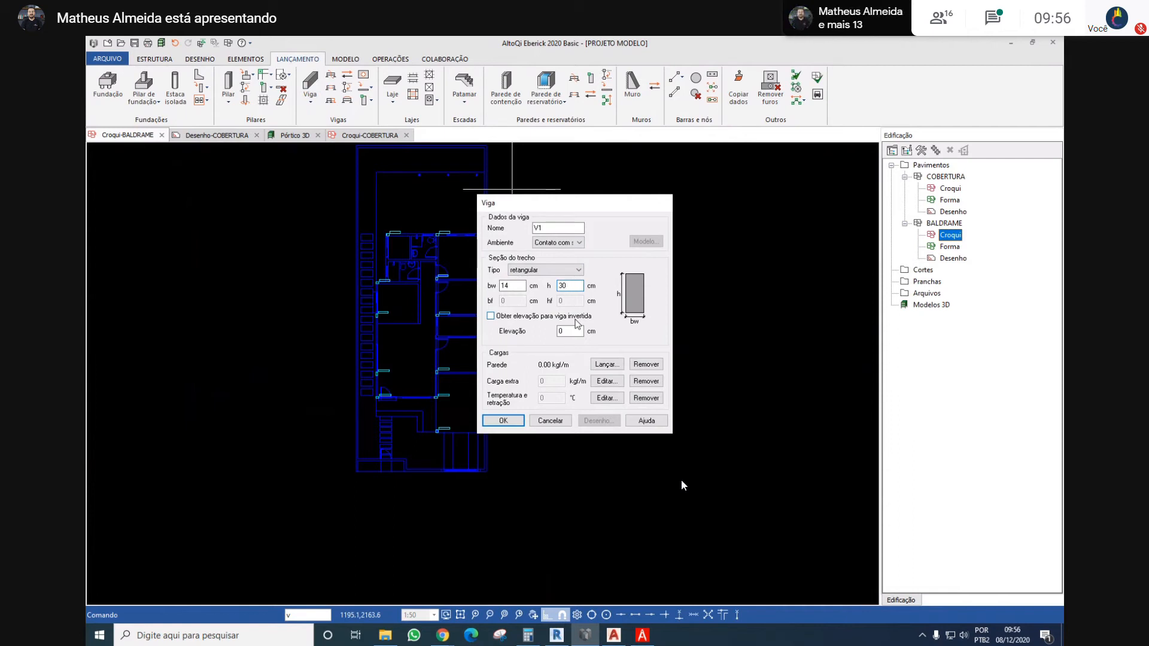
key("Return")
Try to place beam V1 from column P1 to P3 with the axis side set above the wall
scroll(385, 237, "up", 4)
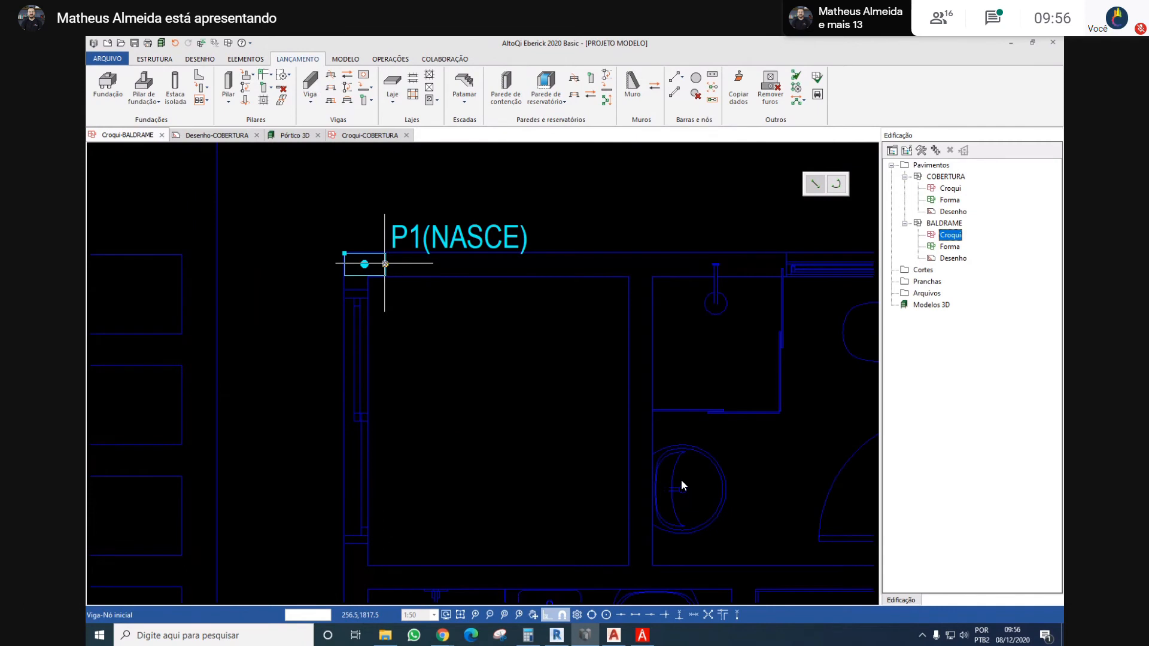
left_click(384, 264)
scroll(385, 263, "down", 4)
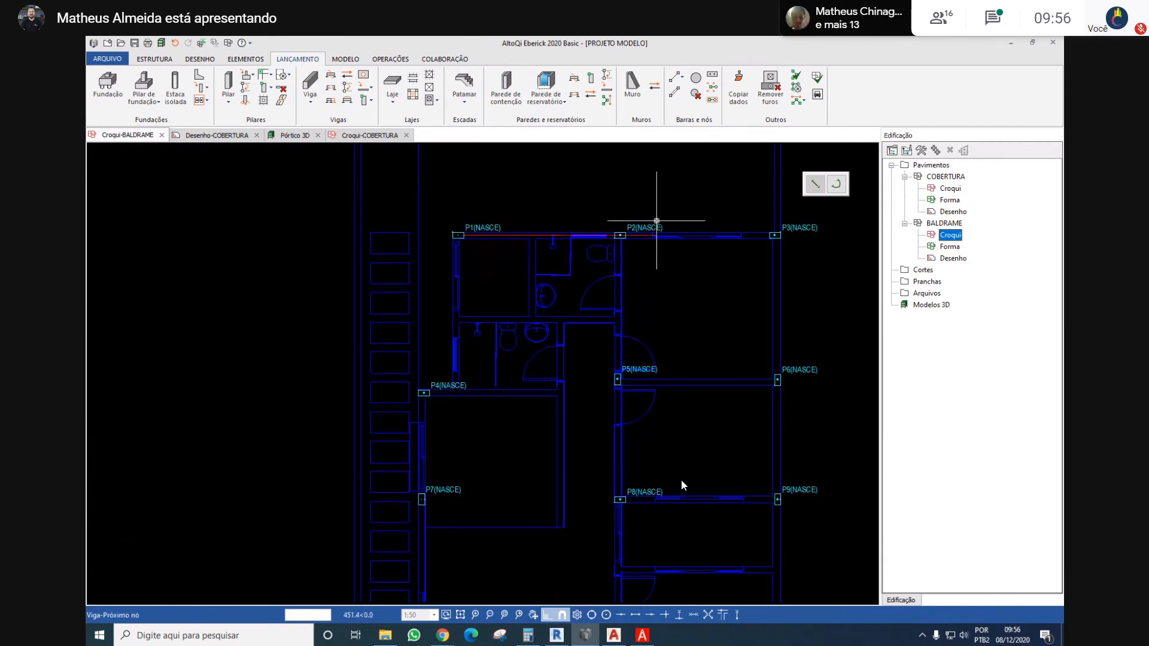
scroll(548, 208, "up", 4)
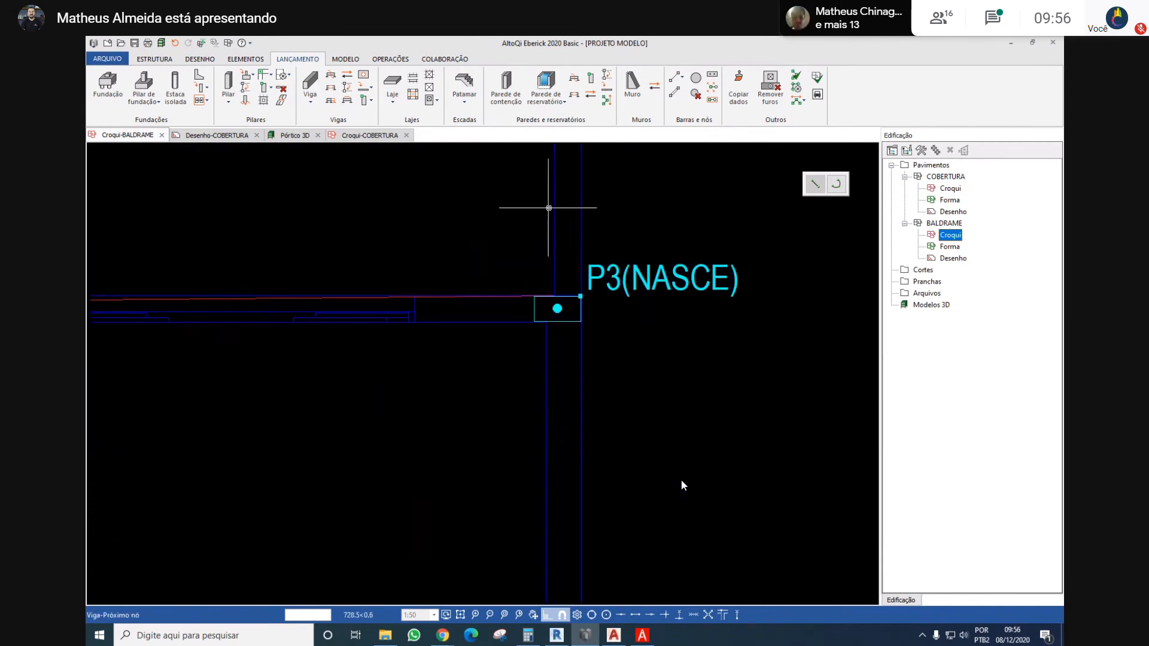
left_click(535, 310)
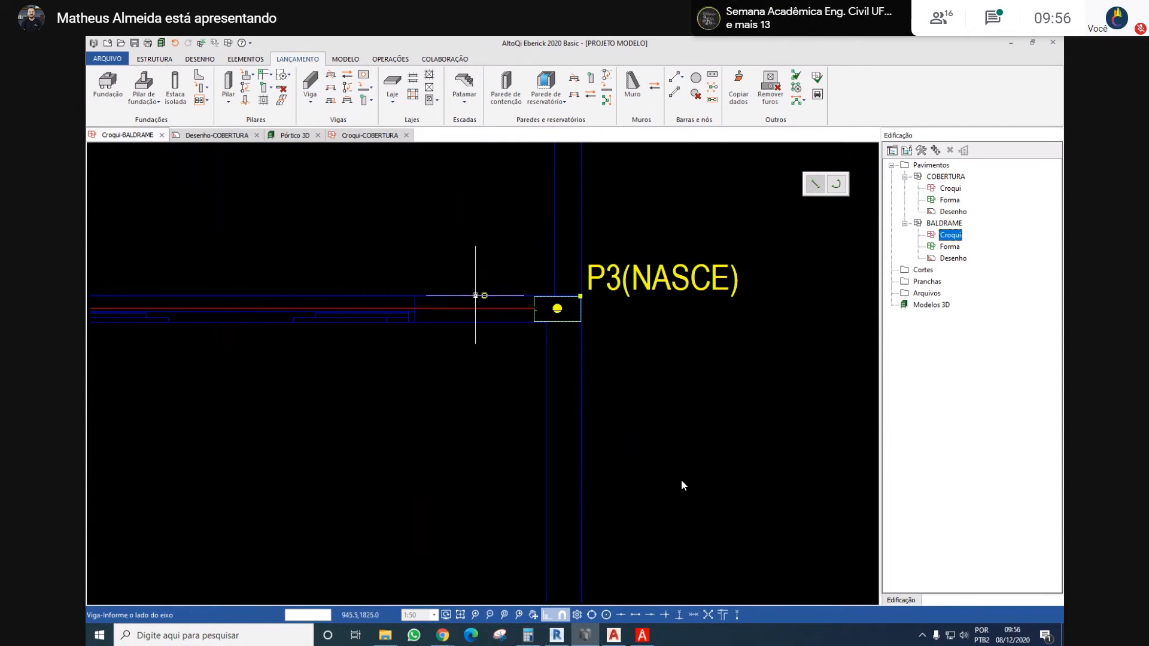
left_click(478, 250)
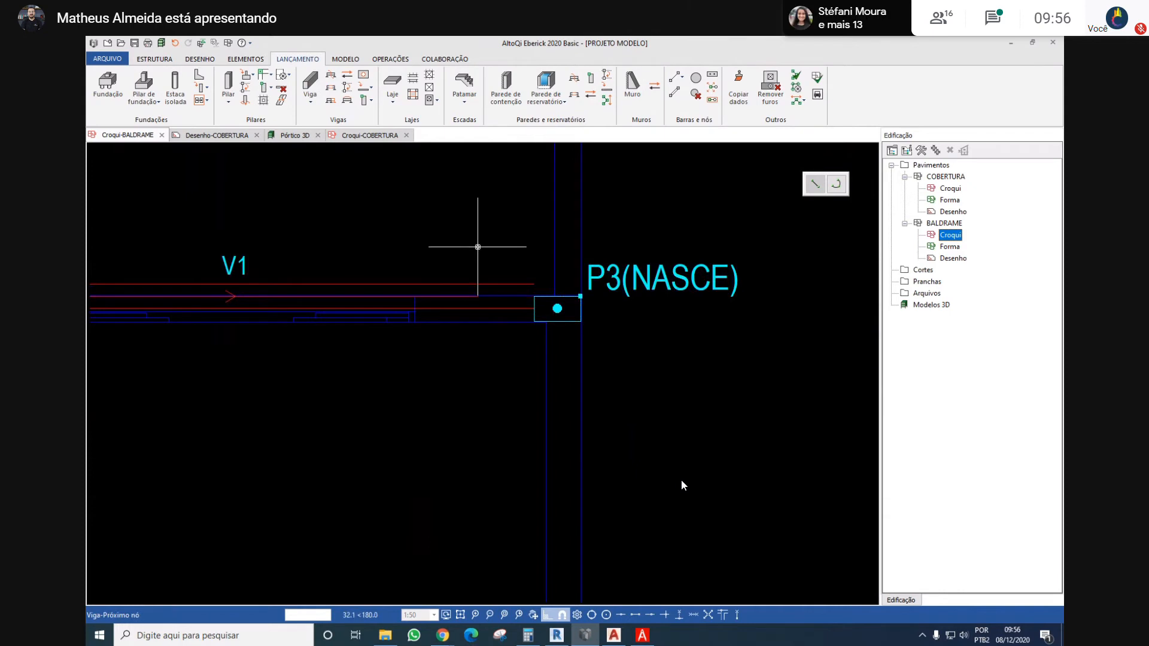
key("Escape")
key("ctrl+z")
Place beam V1 from column P1 to P3 with its section centred on the columns
scroll(507, 307, "down", 3)
middle_click_drag(349, 280, 526, 314)
scroll(191, 338, "up", 3)
scroll(192, 339, "up", 2)
middle_click_drag(185, 339, 386, 339)
scroll(389, 338, "down", 3)
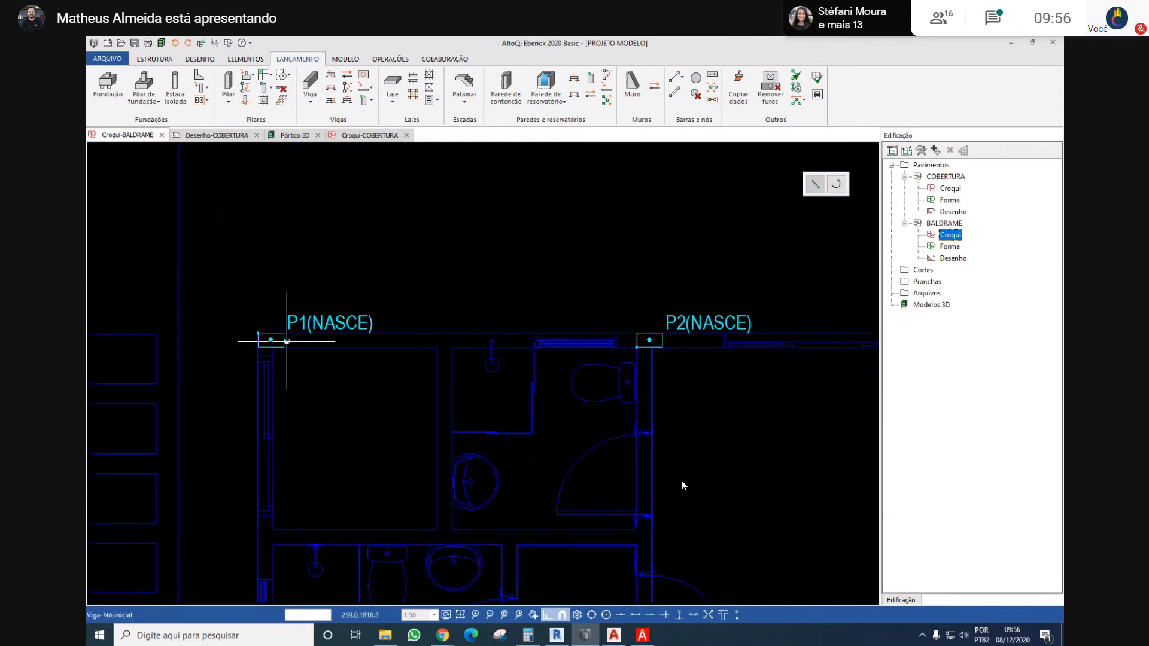
left_click(284, 340)
scroll(505, 333, "down", 3)
scroll(456, 359, "up", 4)
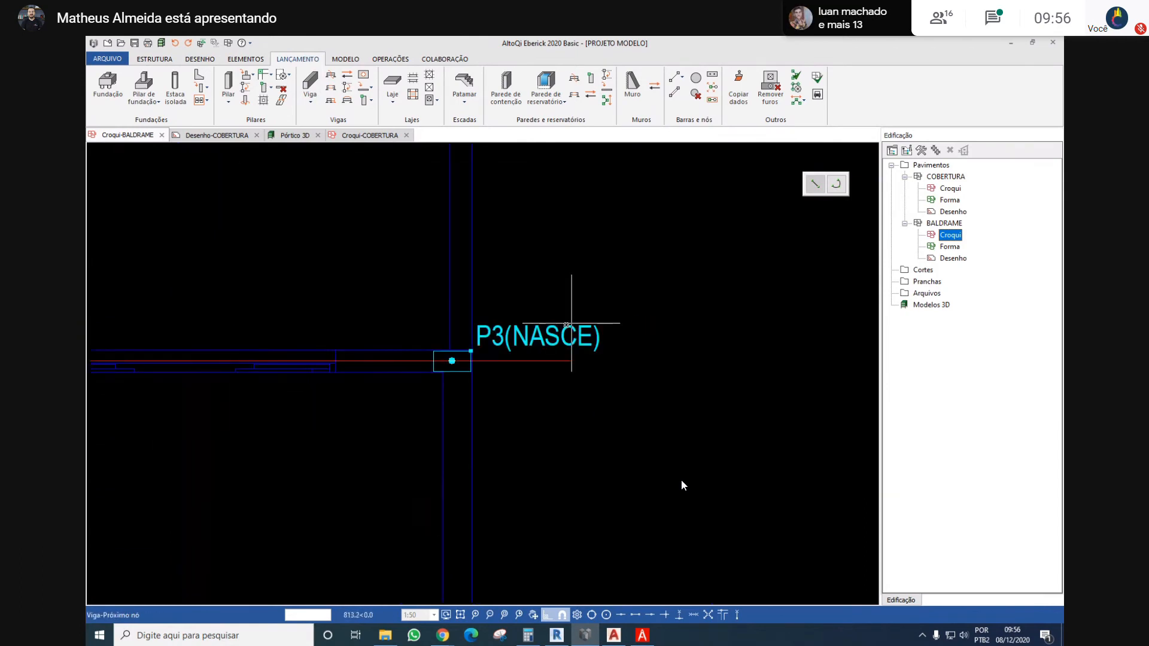
left_click(432, 363)
key("Return")
scroll(400, 363, "up", 3)
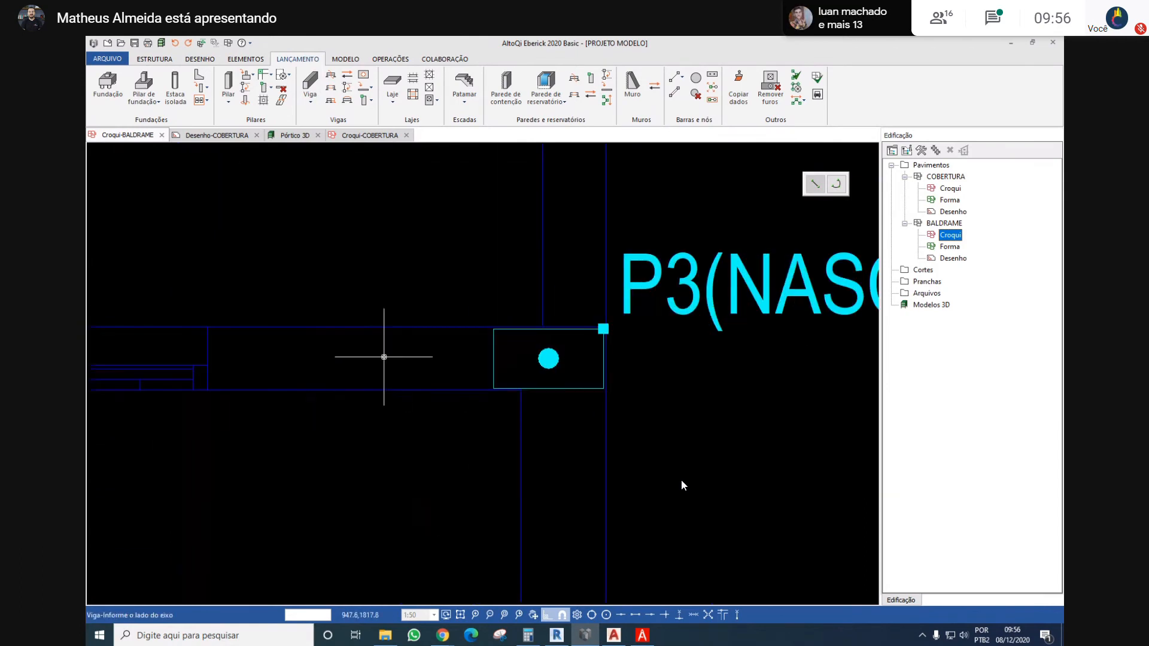
left_click(379, 358)
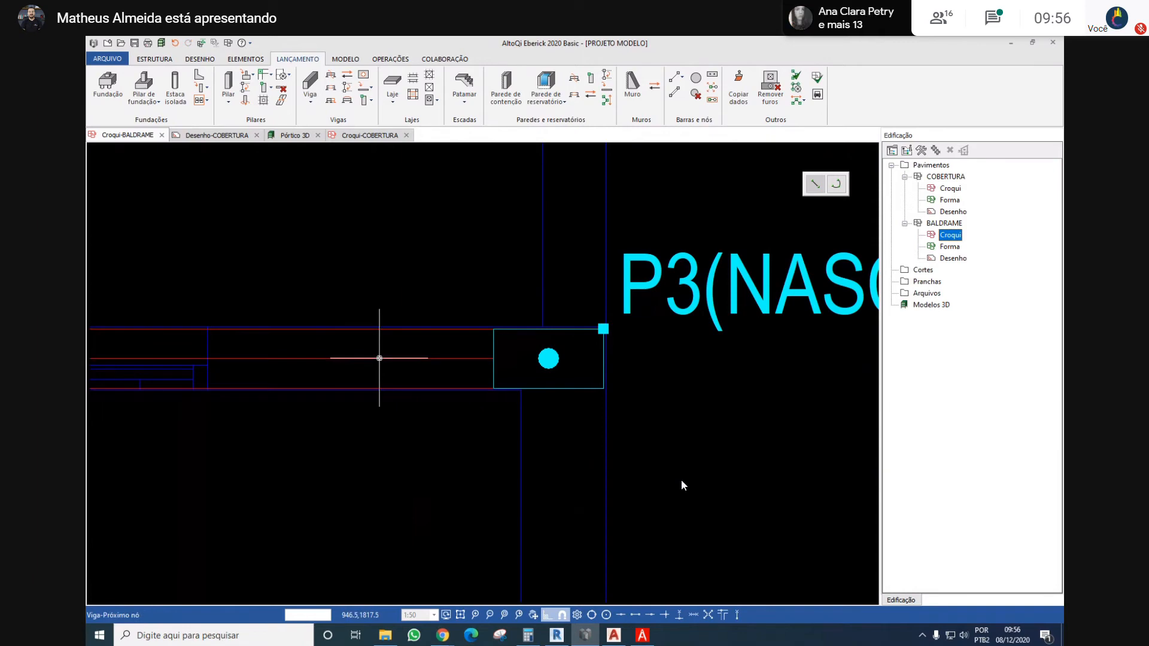
key("Escape")
Place a beam along the right outer wall from column P3 to P13, flush with the columns' outer faces
scroll(389, 359, "down", 3)
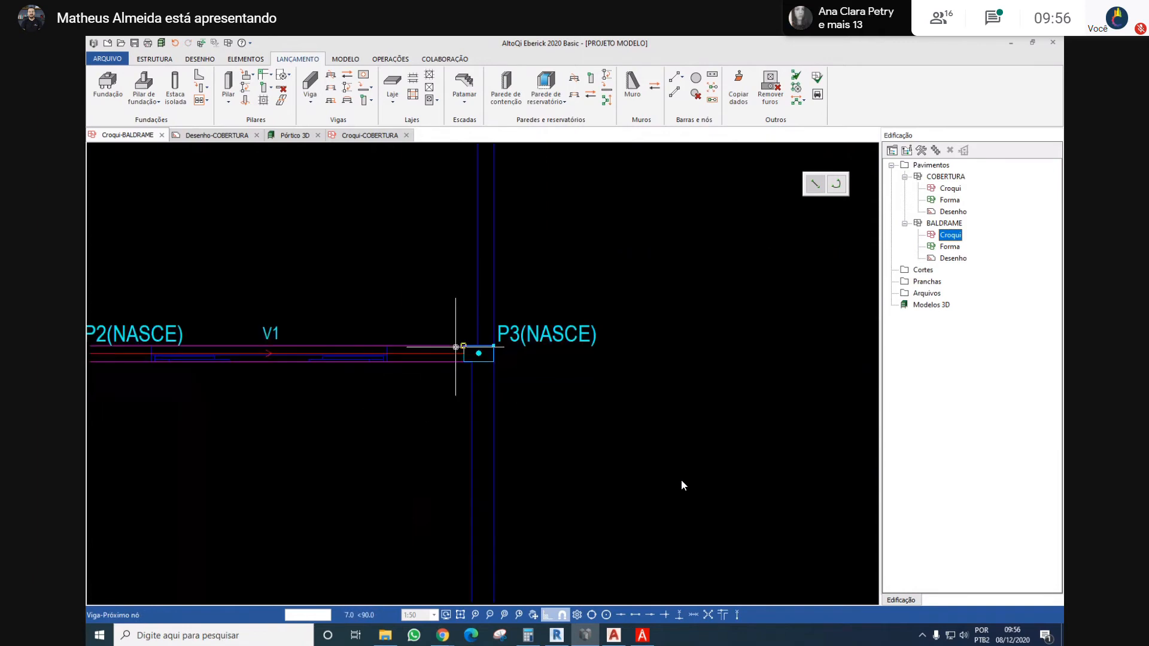
scroll(472, 350, "up", 3)
left_click(497, 371)
scroll(503, 336, "down", 4)
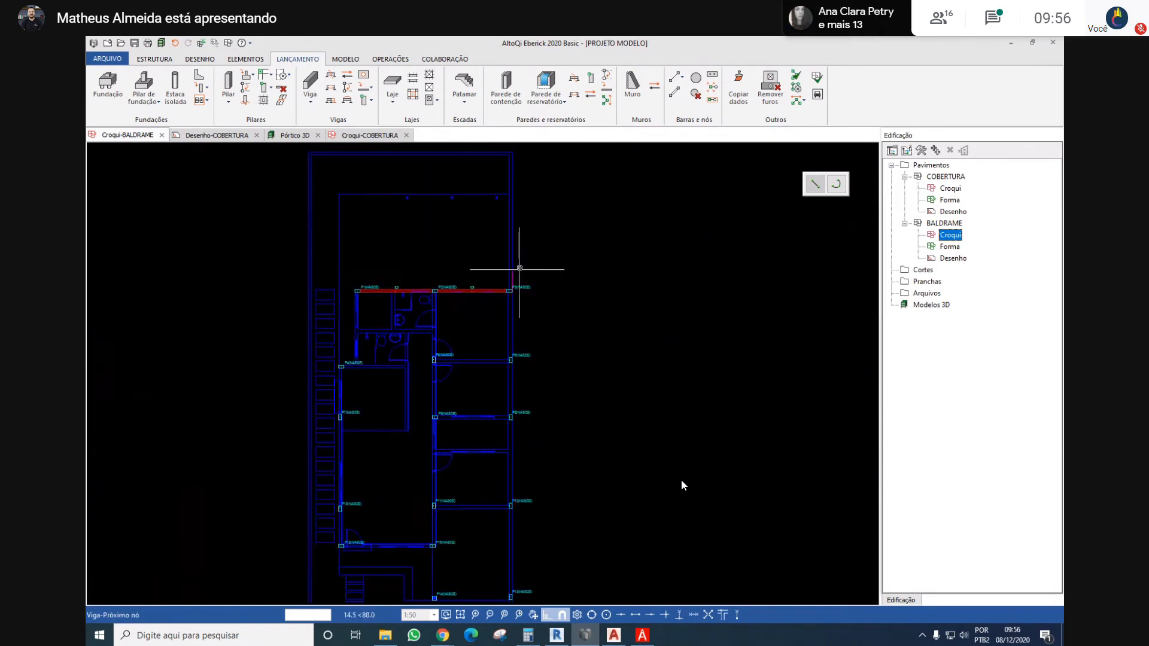
scroll(485, 485, "up", 2)
scroll(485, 484, "up", 4)
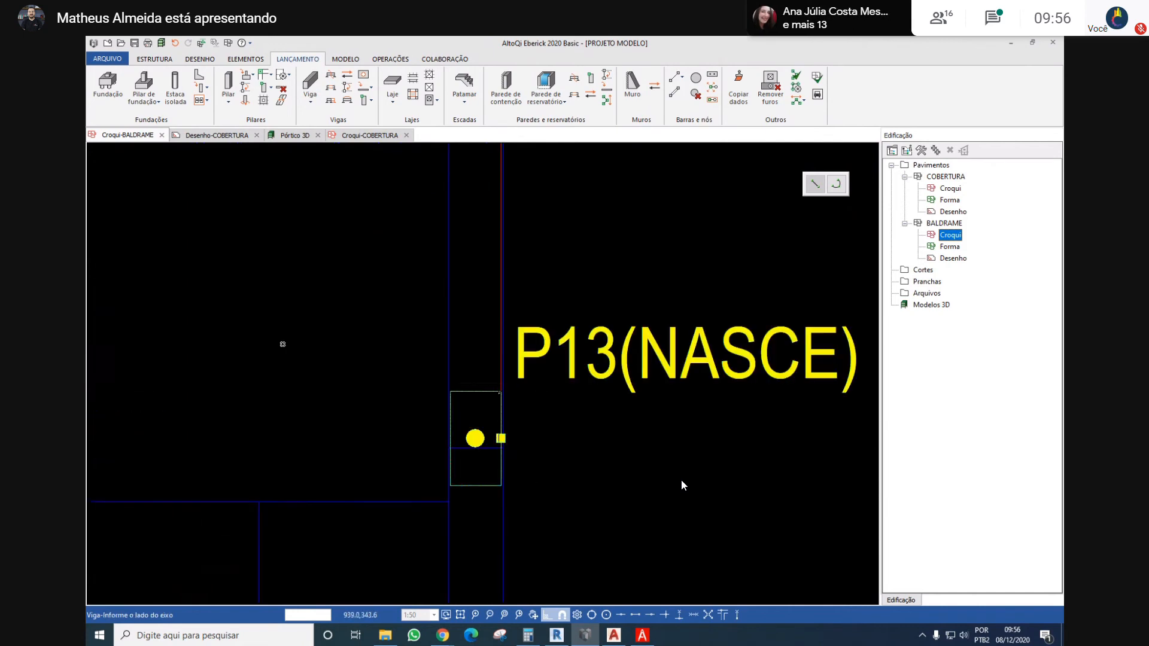
scroll(278, 323, "down", 4)
middle_click_drag(269, 313, 568, 378)
scroll(451, 398, "down", 3)
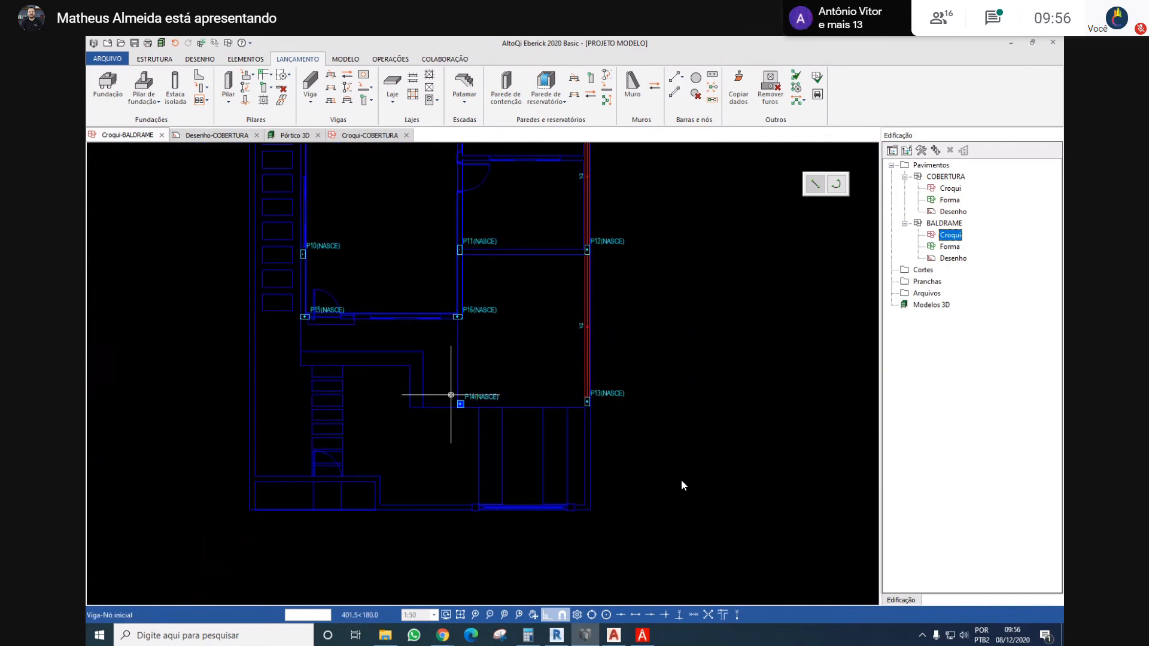
scroll(472, 410, "up", 4)
mouse_move(871, 413)
middle_mouse_down()
mouse_move(620, 393)
mouse_move(648, 388)
middle_mouse_up()
key("Escape")
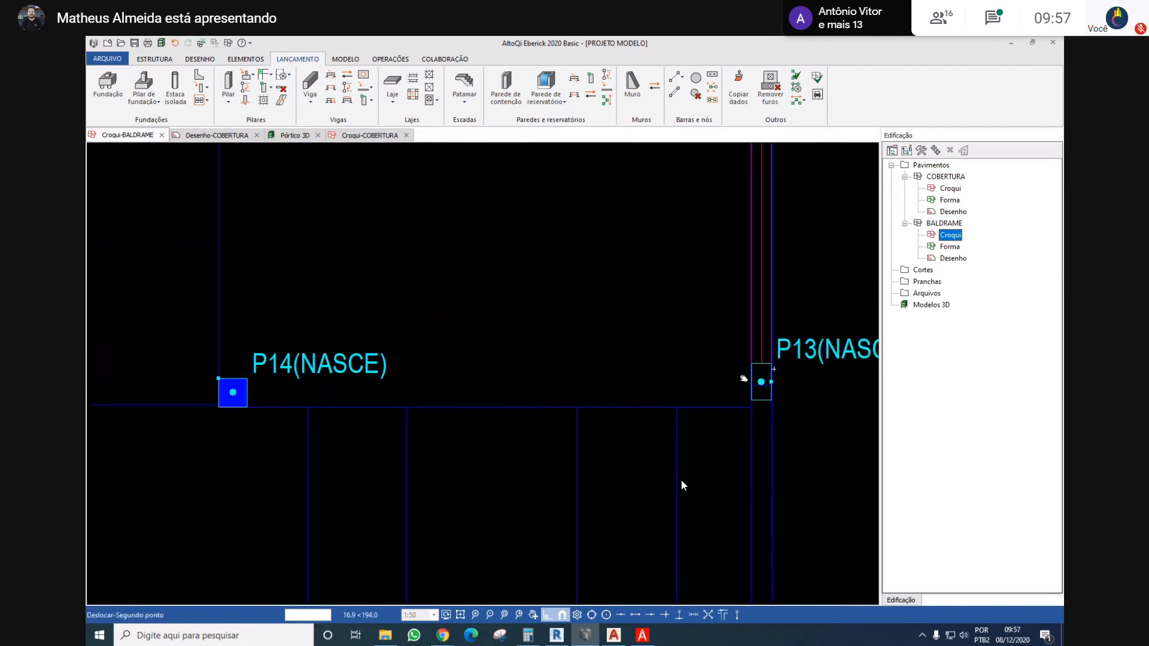
Draw a horizontal guide line from the lower right corner of column P14 to just beyond P13
middle_click_drag(743, 378, 730, 373)
scroll(547, 335, "down", 1)
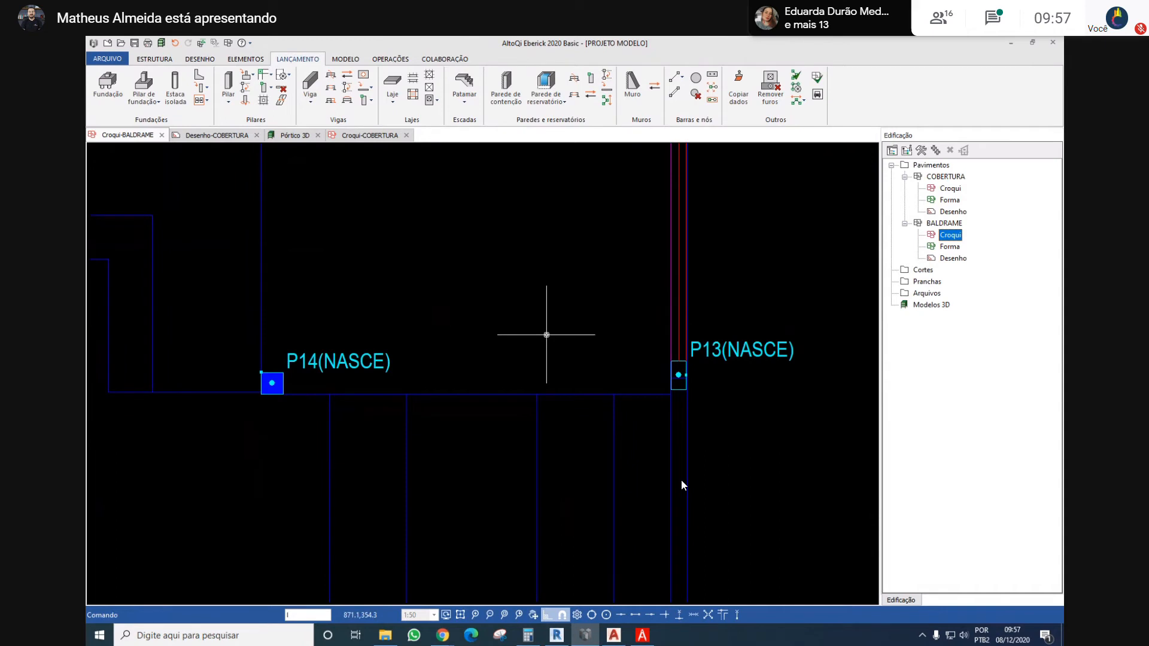
key("Return")
scroll(261, 374, "up", 3)
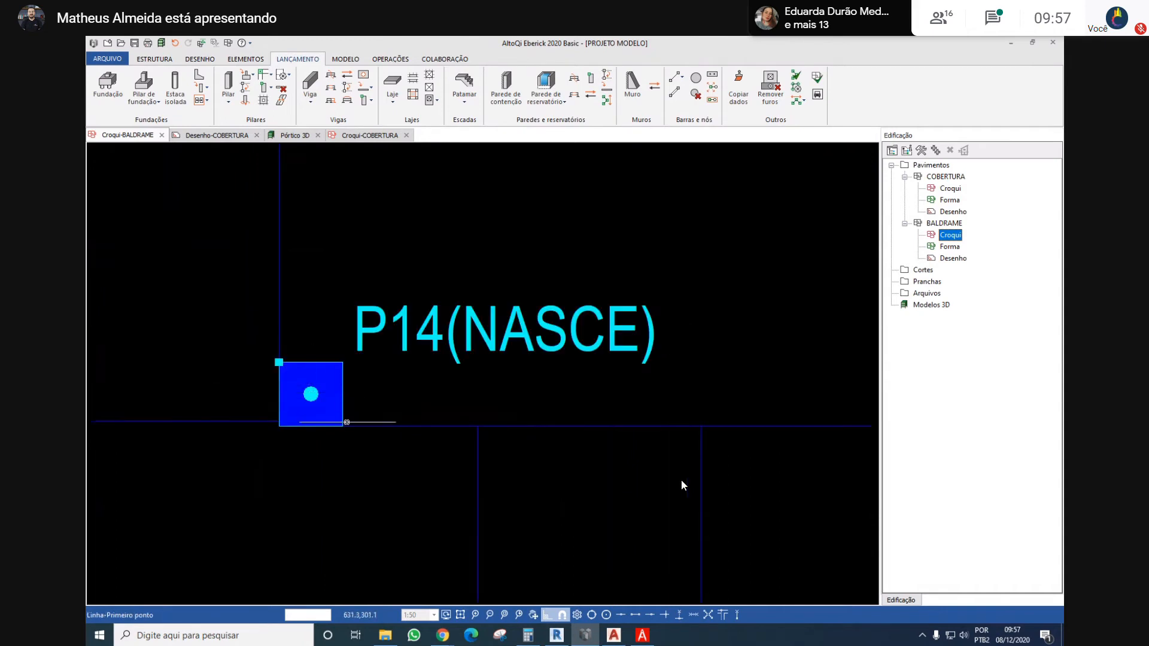
key("Escape")
scroll(343, 423, "down", 3)
middle_click_drag(631, 398, 524, 411)
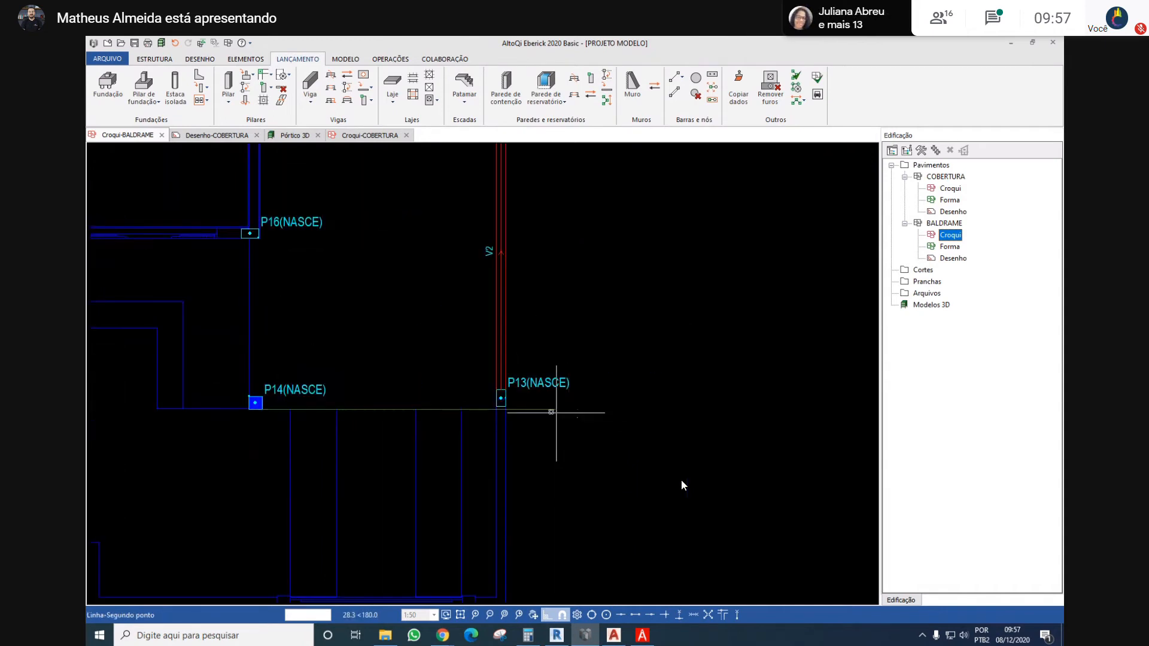
Try to fix the section of column P13 by its lower left vertex
right_click(523, 385)
left_click(560, 213)
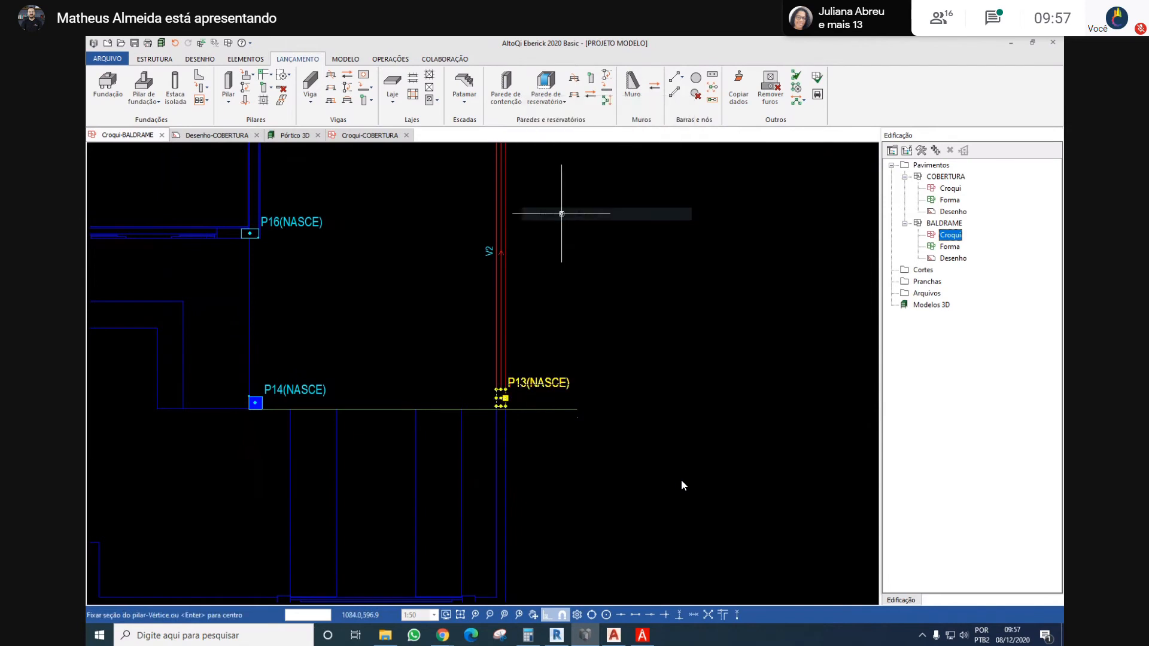
scroll(471, 422, "up", 5)
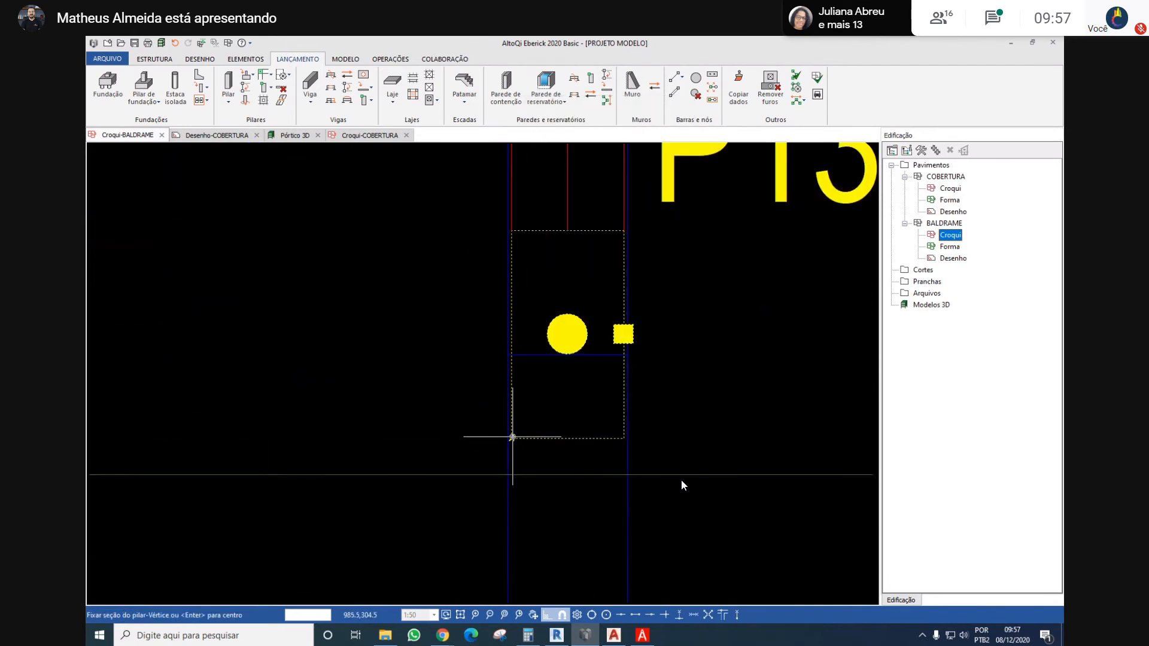
left_click(512, 440)
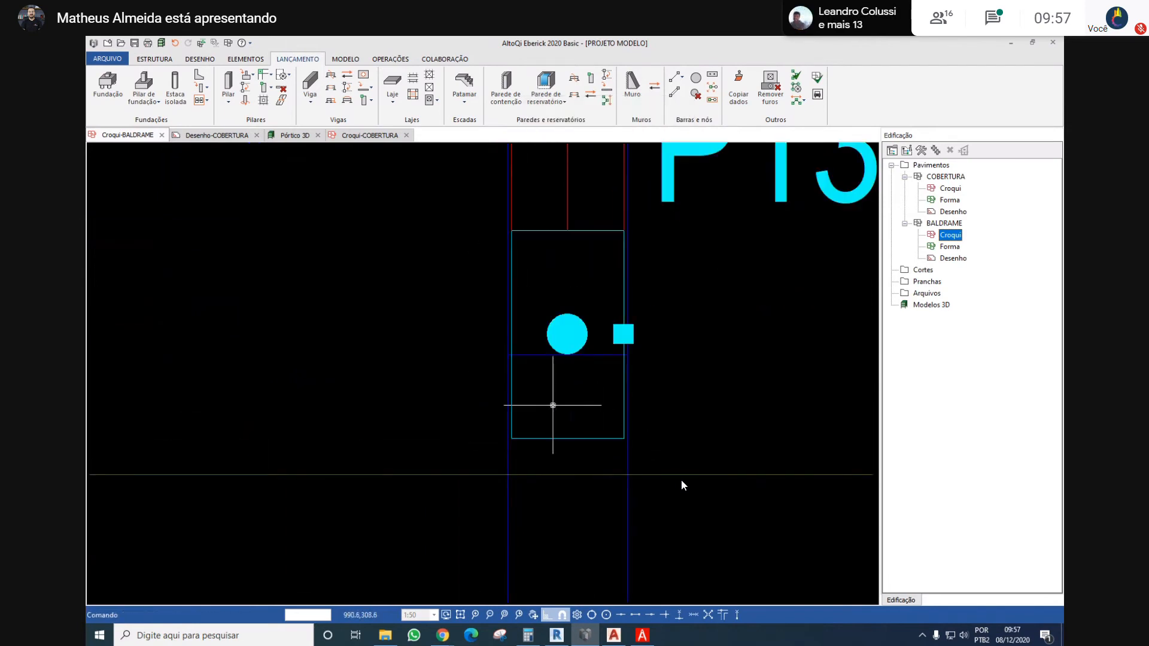
Move column P13 down until its lower face meets the guide line, and delete the guide line
right_click(671, 176)
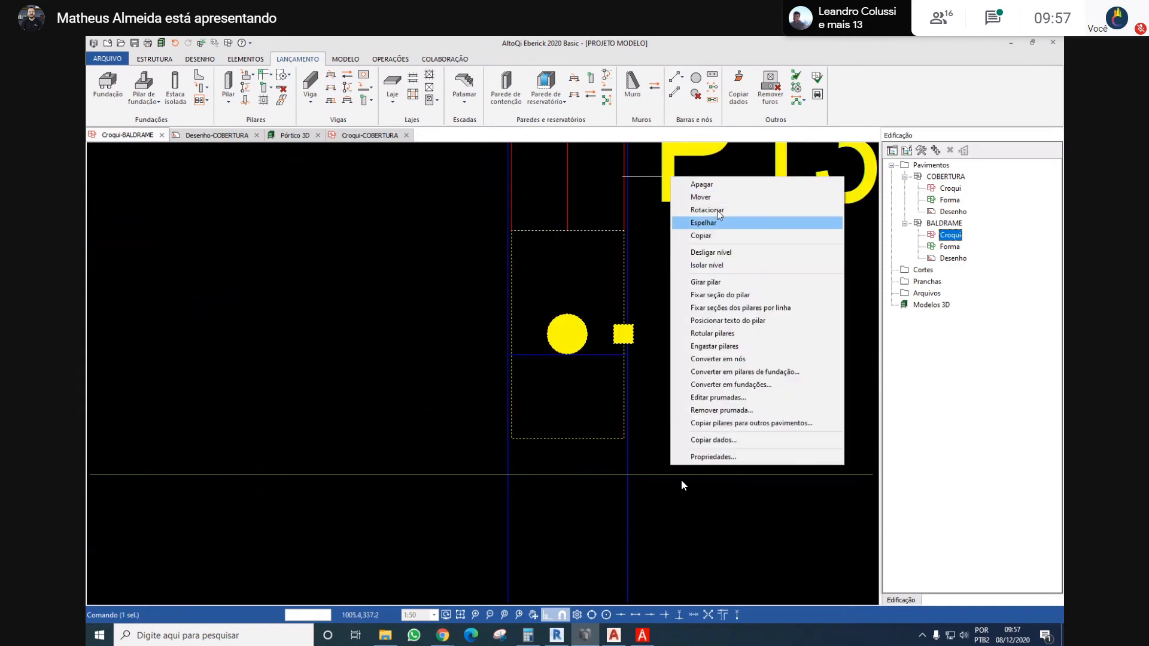
left_click(700, 197)
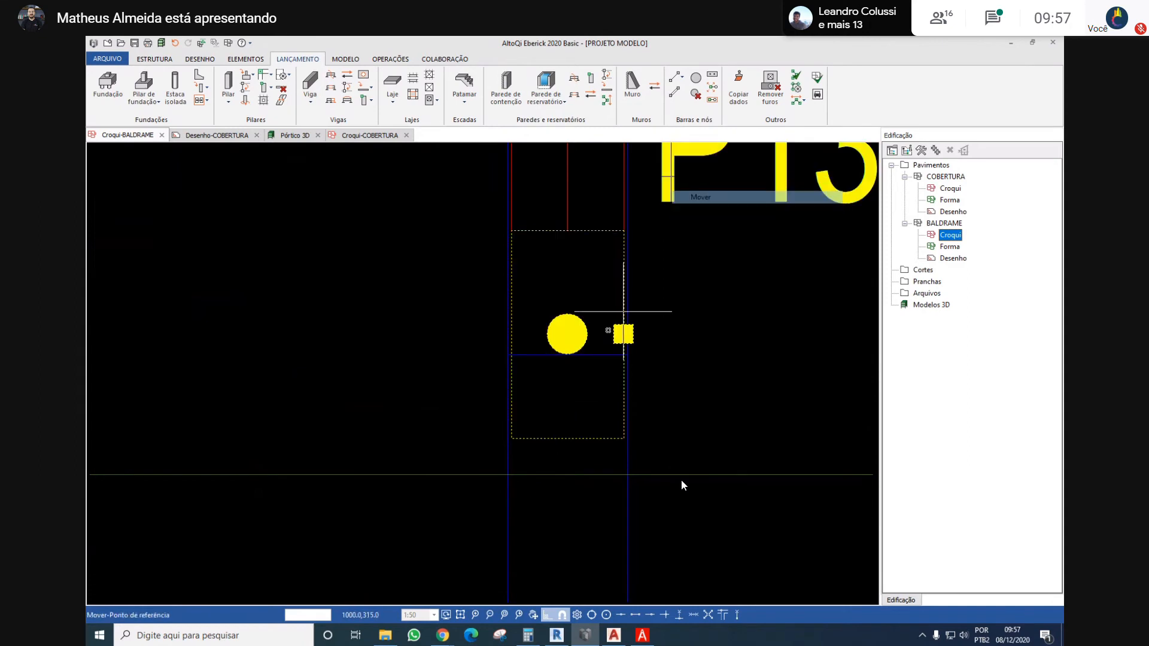
left_click(567, 439)
left_click(567, 475)
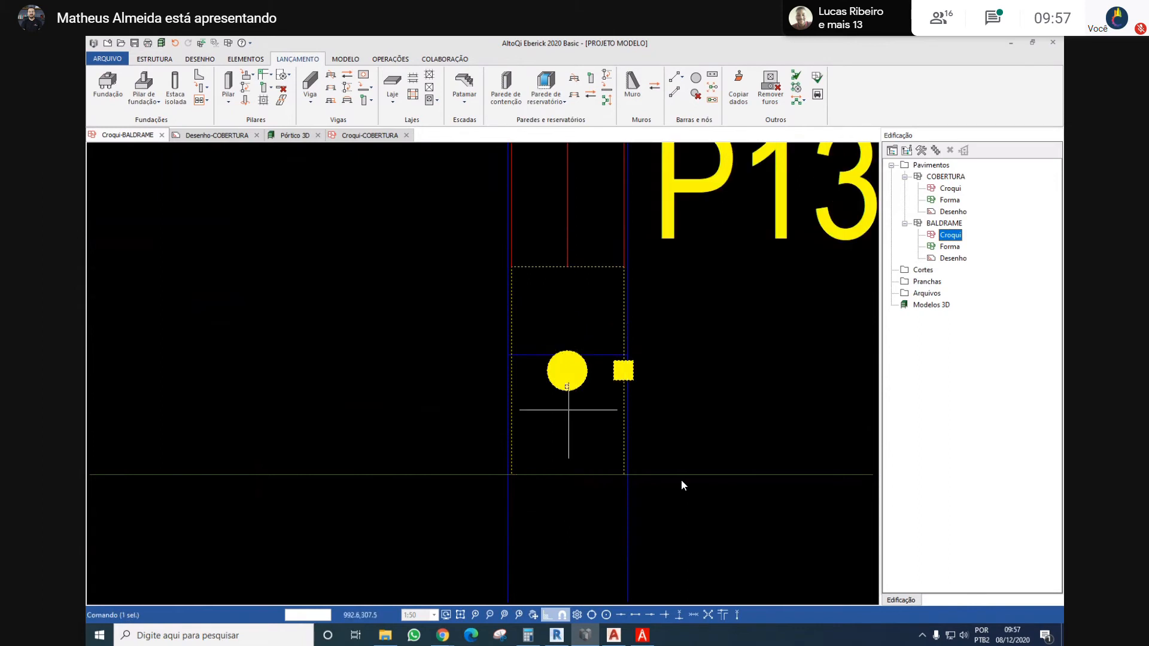
scroll(578, 332, "down", 3)
scroll(596, 326, "down", 3)
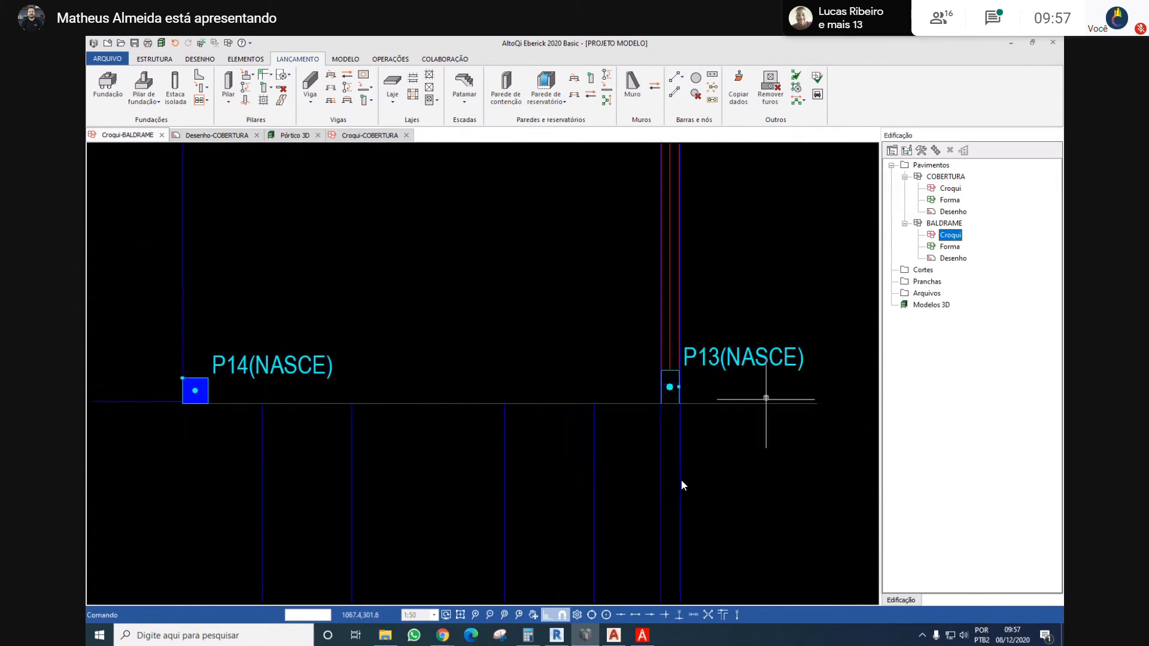
key("Escape")
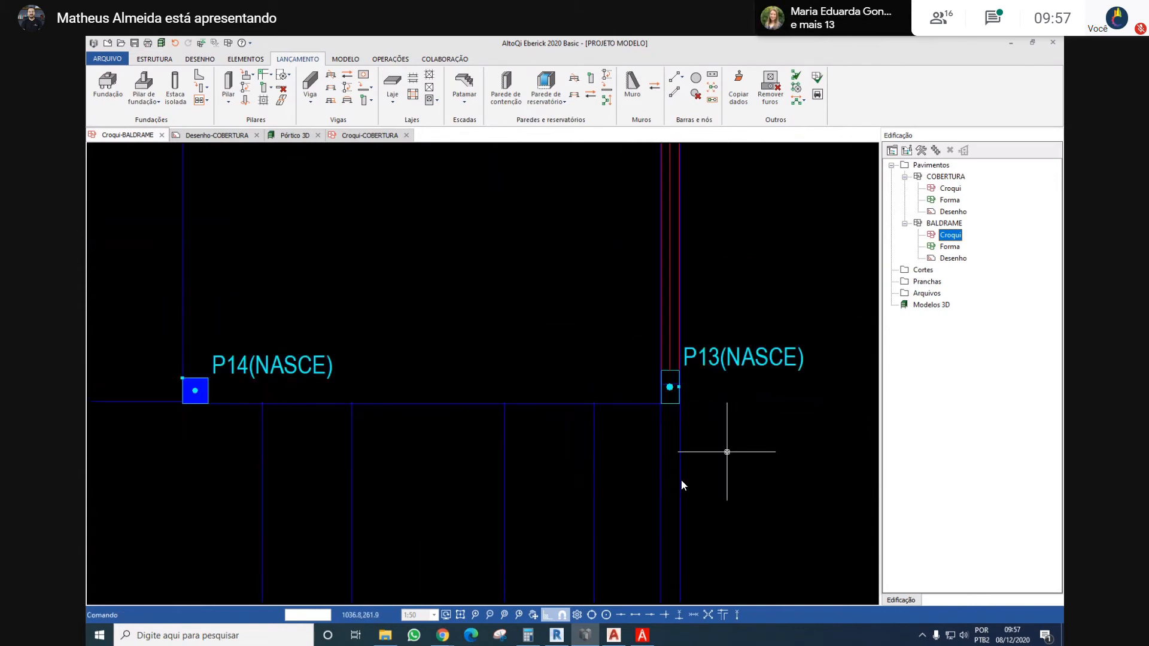
Place a beam from the lower left corner of column P13 to P14, flush with the columns' lower faces
key("Return")
key("Return")
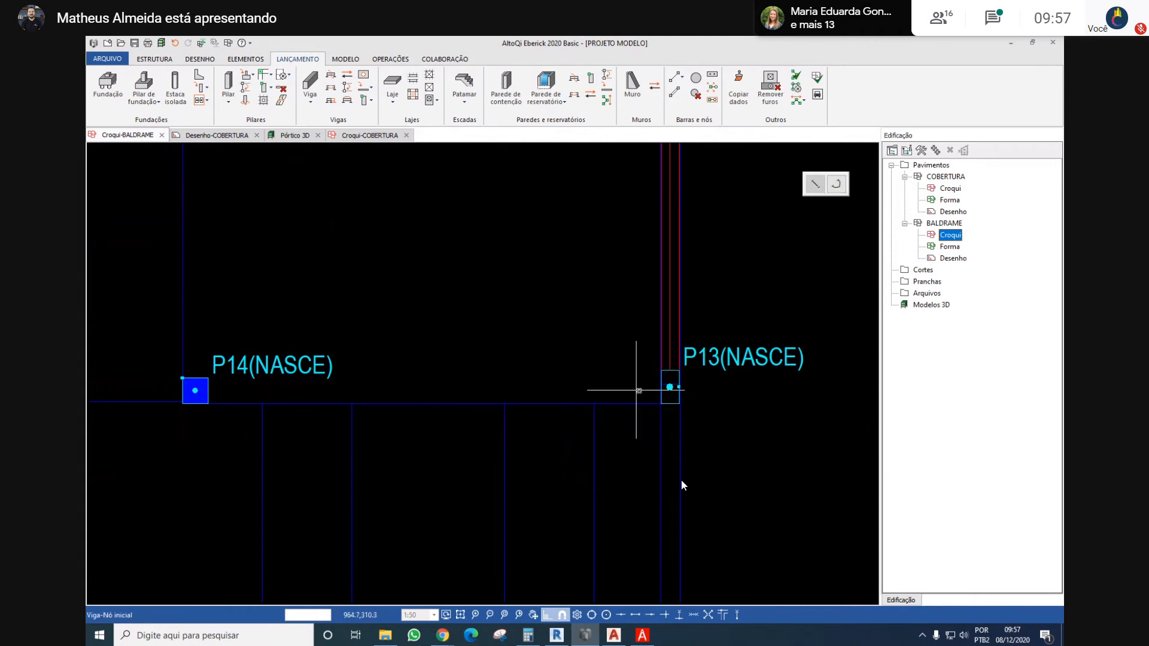
scroll(661, 404, "up", 2)
left_click(661, 404)
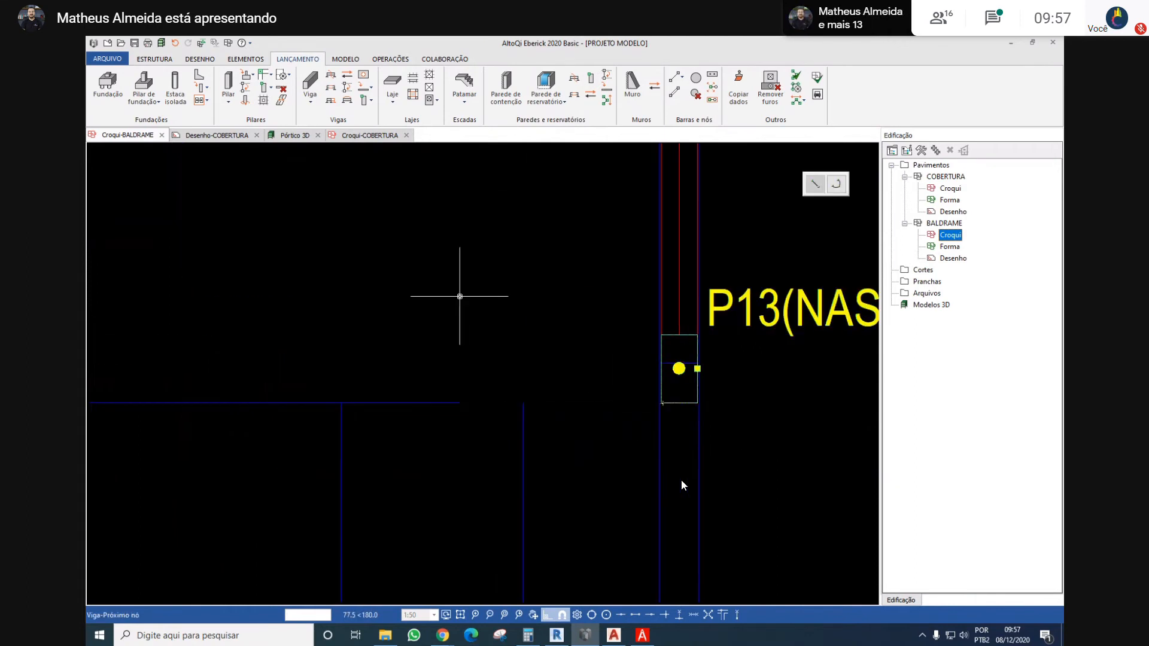
scroll(459, 295, "down", 3)
middle_click_drag(244, 319, 459, 357)
scroll(429, 363, "up", 3)
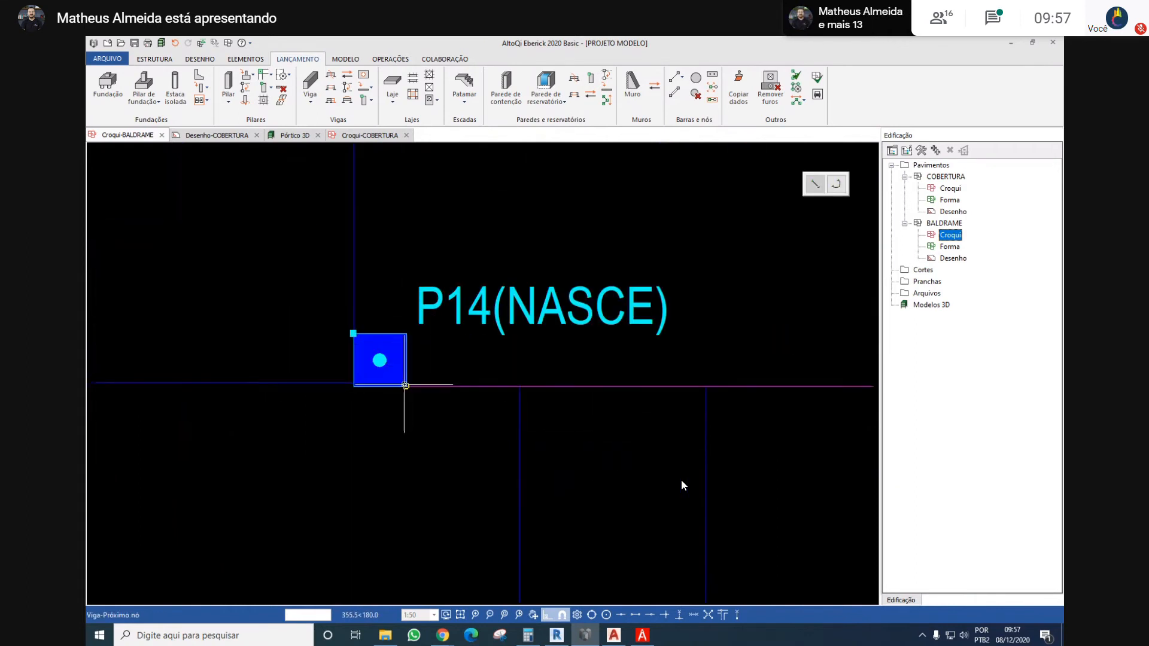
left_click(410, 250)
scroll(411, 251, "down", 3)
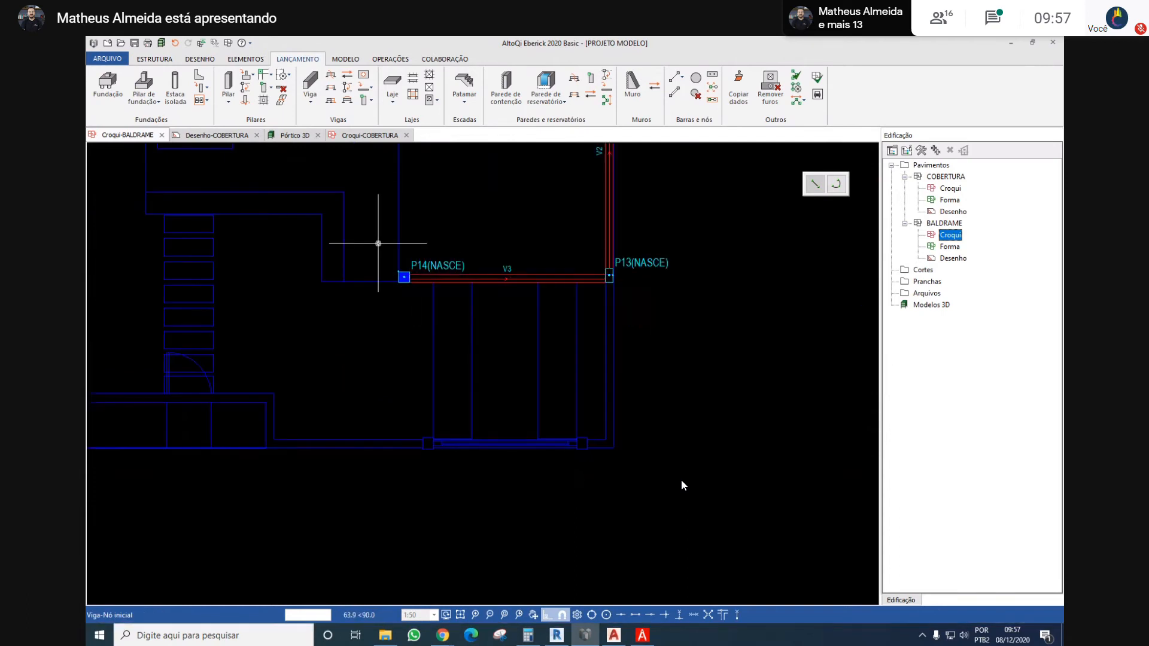
key("Escape")
key("Return")
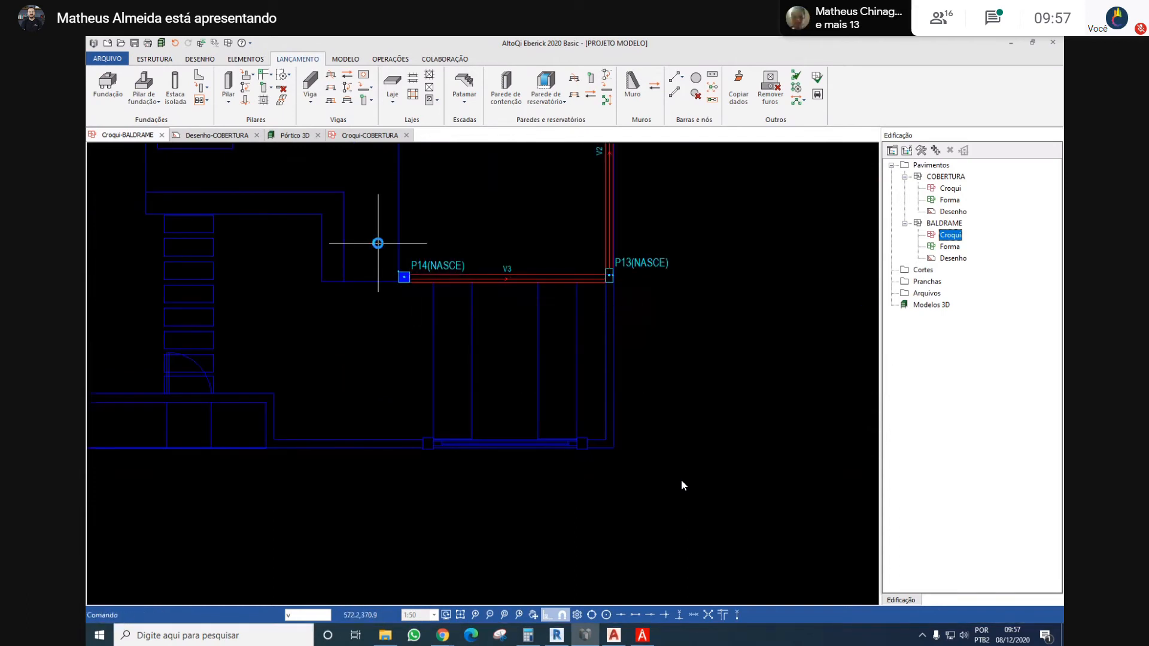
key("Return")
key("Return")
scroll(402, 256, "up", 4)
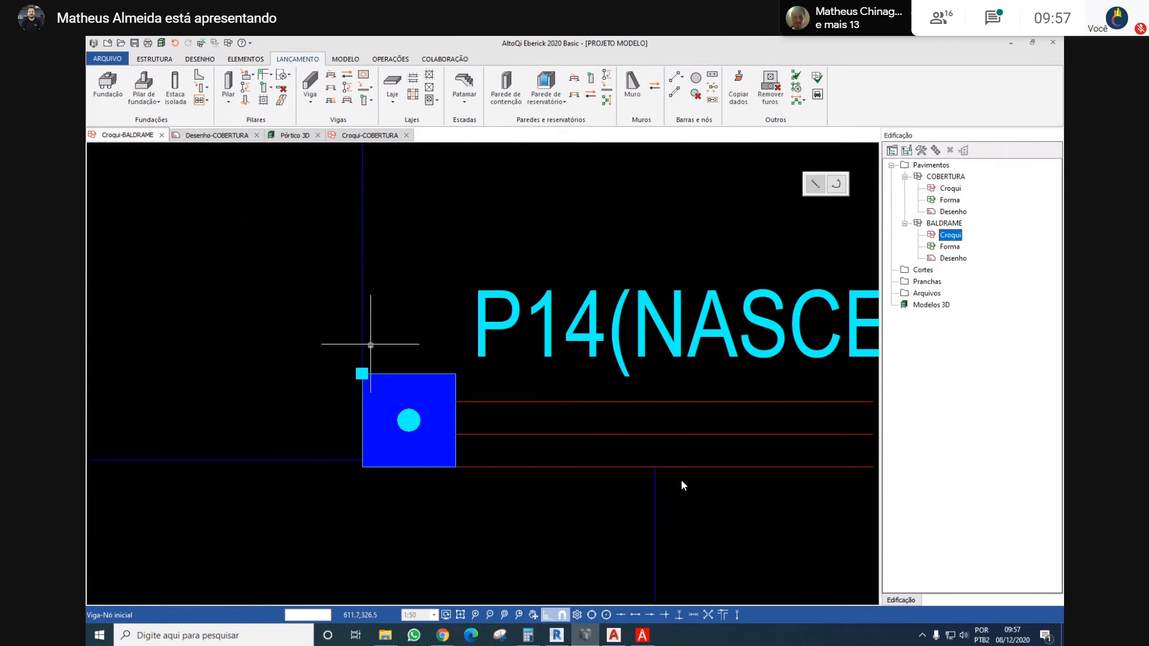
left_click(365, 374)
scroll(392, 349, "down", 5)
middle_click_drag(397, 290, 406, 448)
scroll(406, 449, "down", 4)
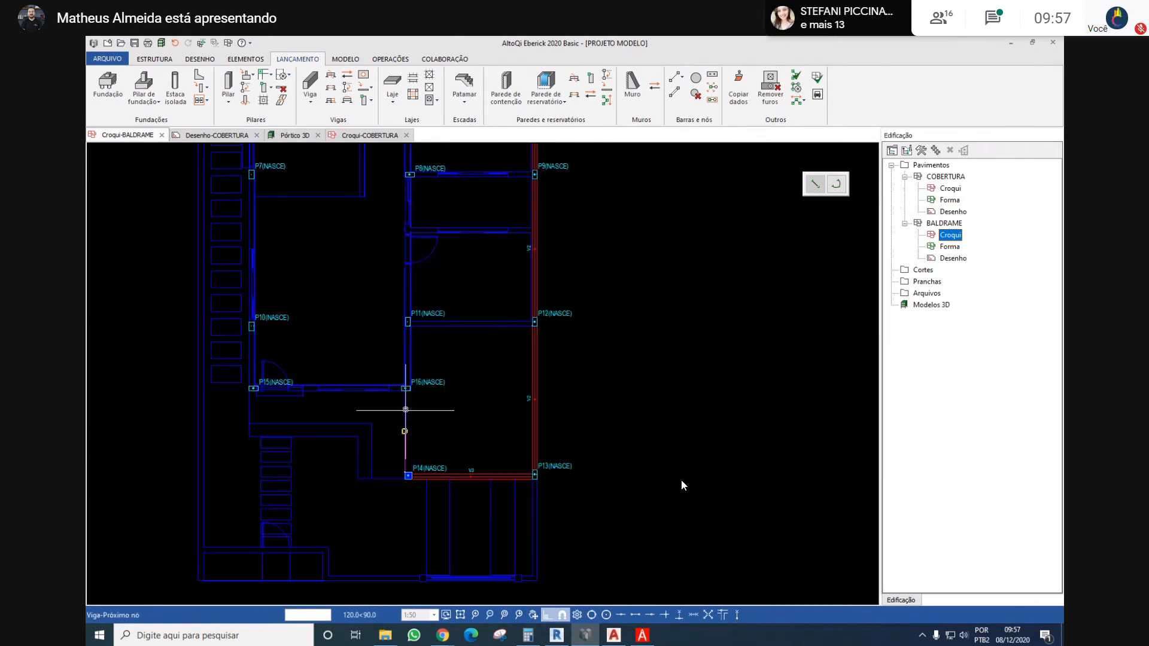
scroll(404, 384, "up", 6)
scroll(418, 393, "down", 7)
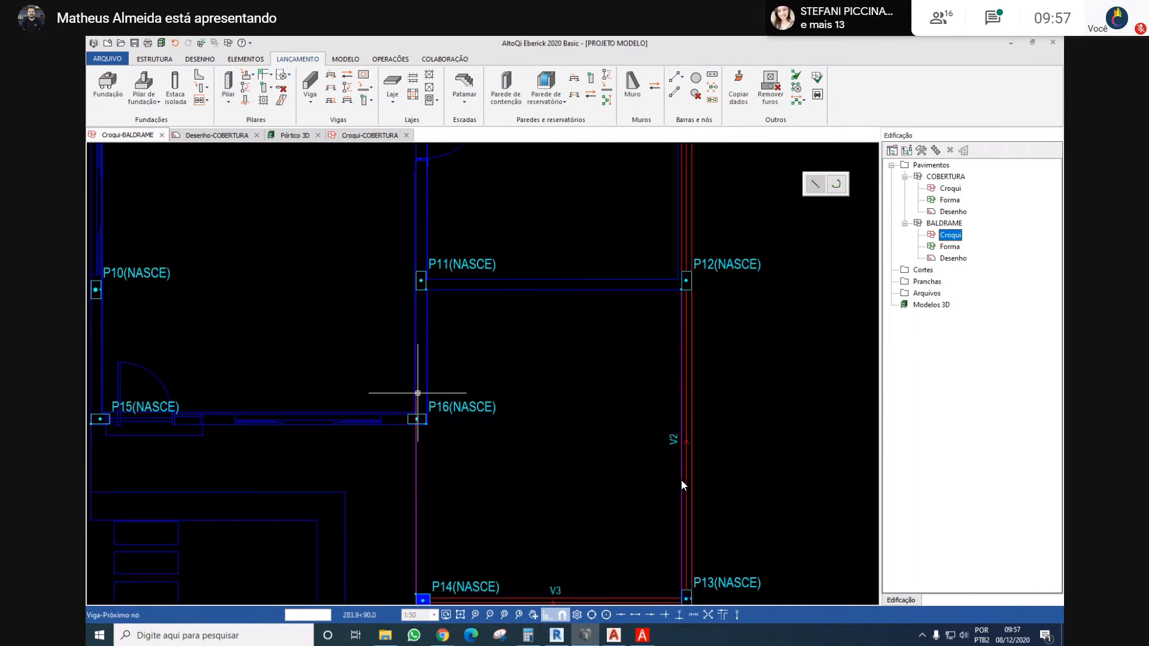
key("Escape")
middle_click_drag(422, 247, 430, 304)
scroll(446, 348, "down", 2)
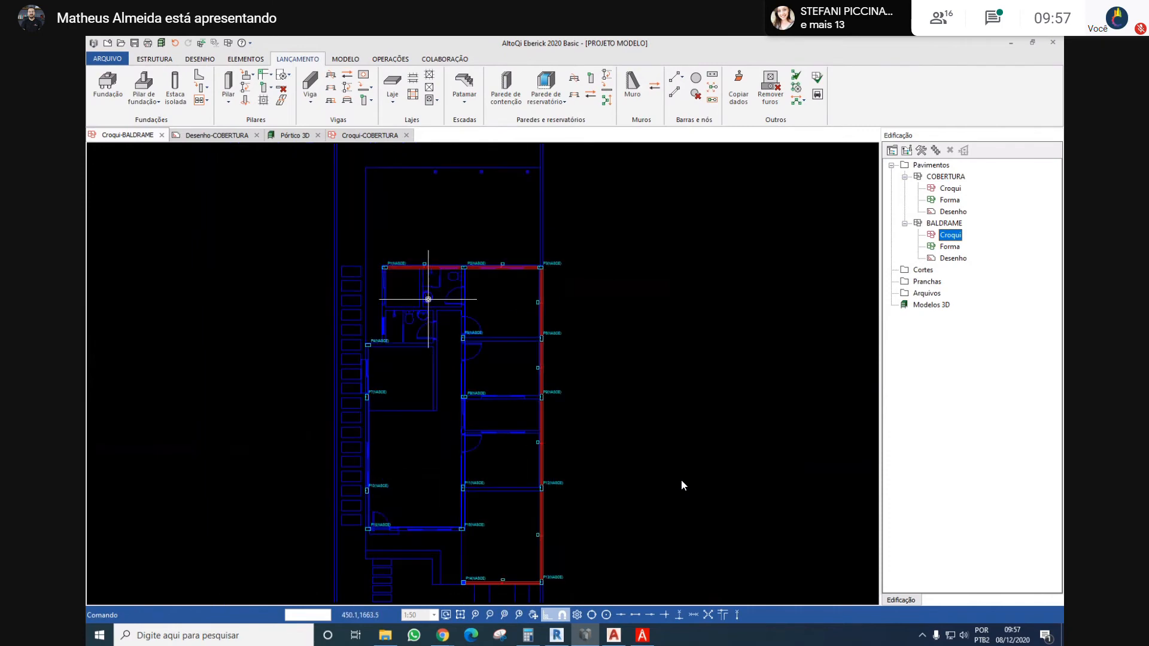
key("Return")
key("Return")
scroll(384, 244, "up", 5)
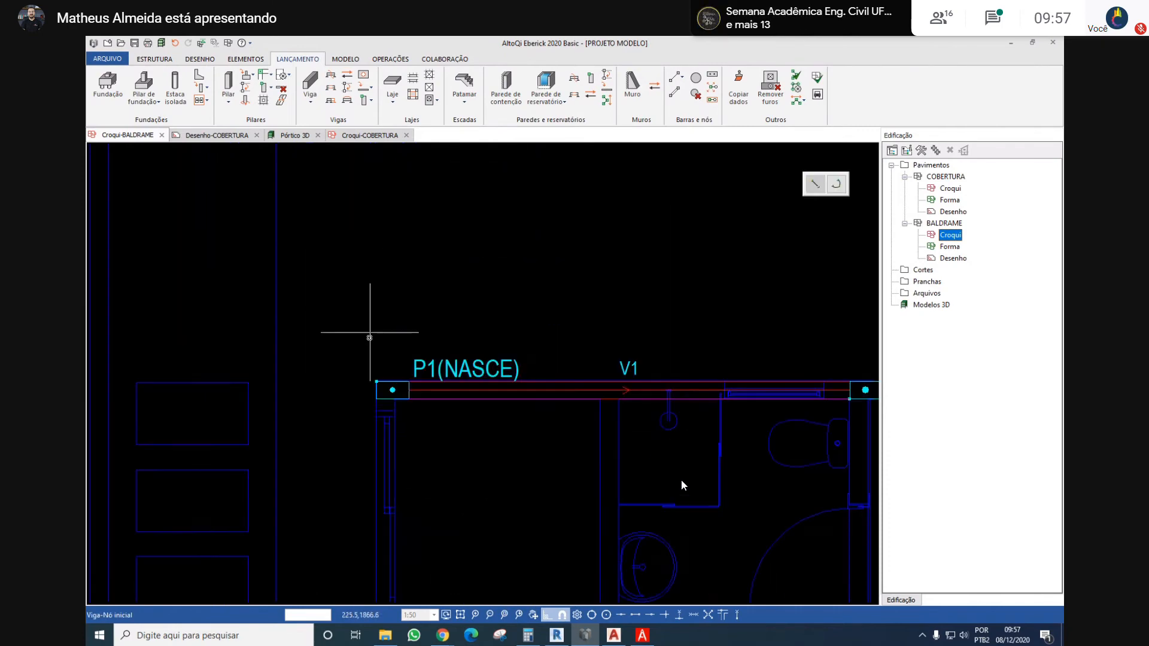
scroll(378, 403, "up", 2)
scroll(379, 401, "up", 2)
left_click(372, 387)
scroll(421, 429, "down", 5)
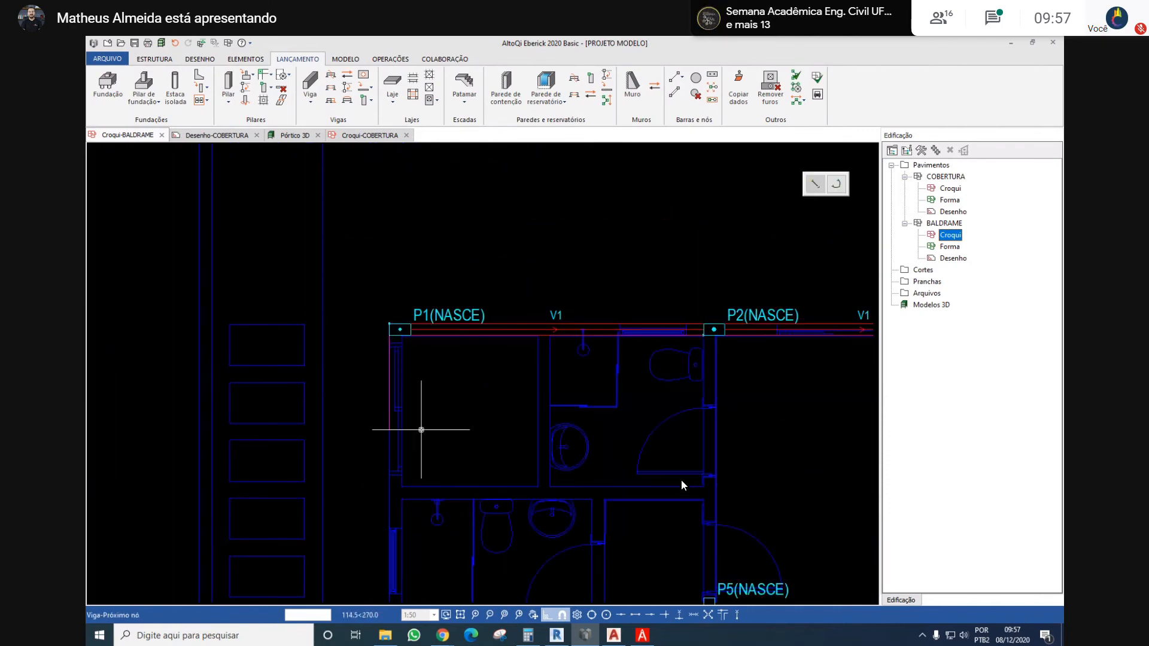
middle_click_drag(421, 429, 374, 275)
scroll(351, 385, "up", 2)
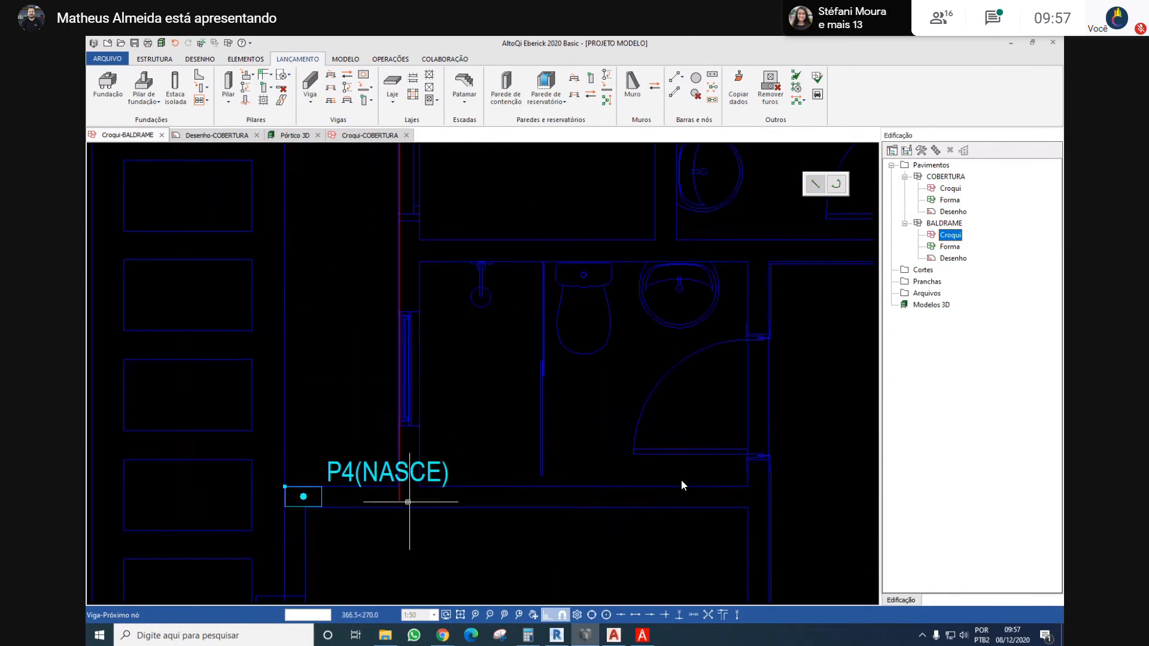
scroll(419, 492, "down", 2)
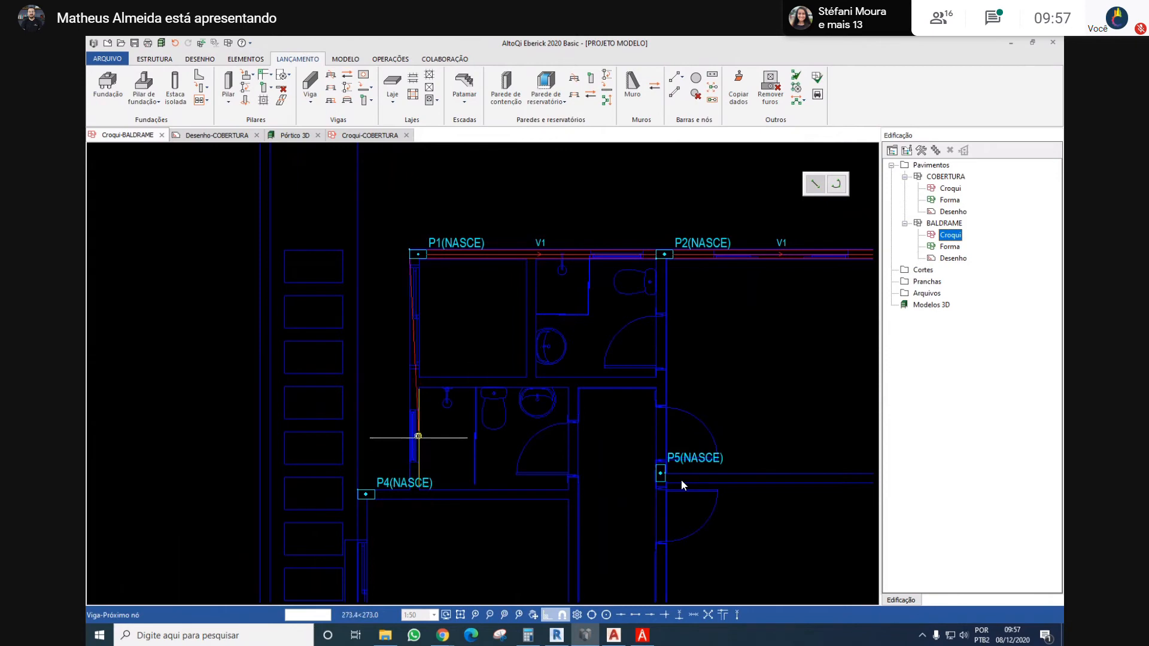
middle_click_drag(418, 437, 403, 398)
key("Escape")
key("Return")
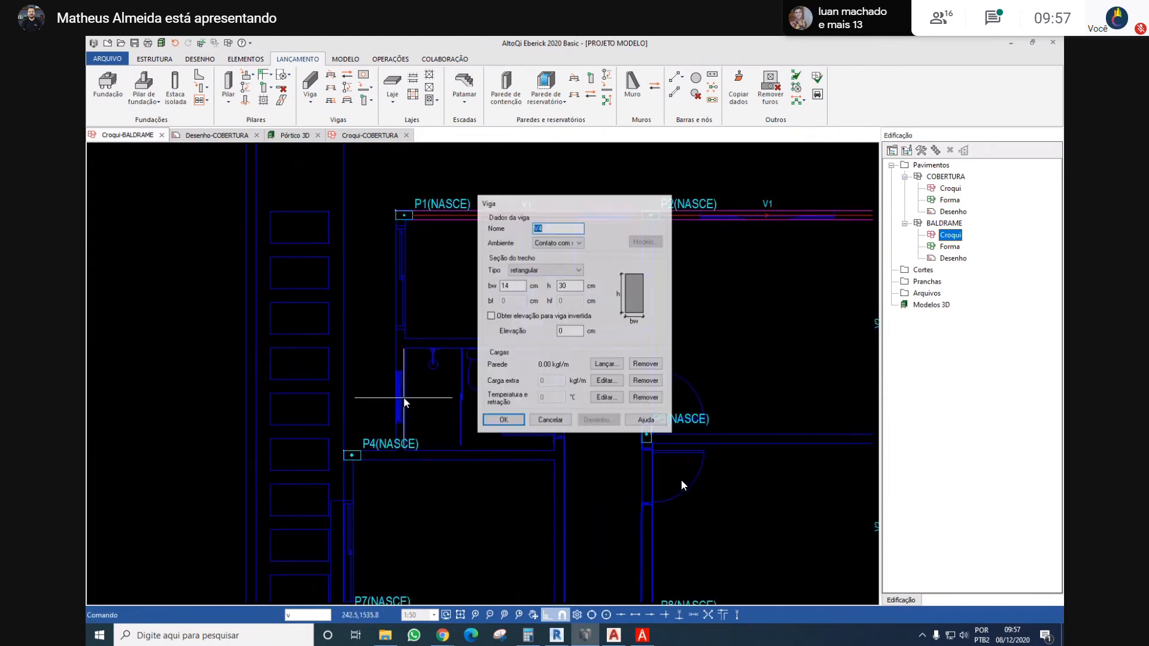
left_click(536, 425)
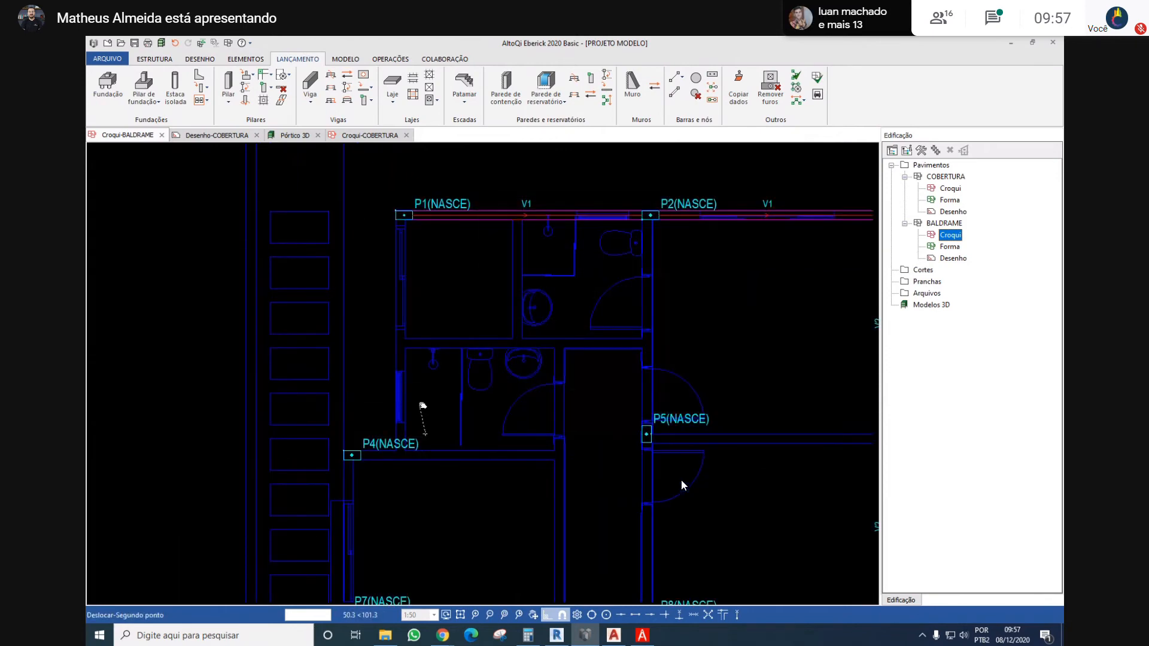
middle_click_drag(422, 406, 419, 401)
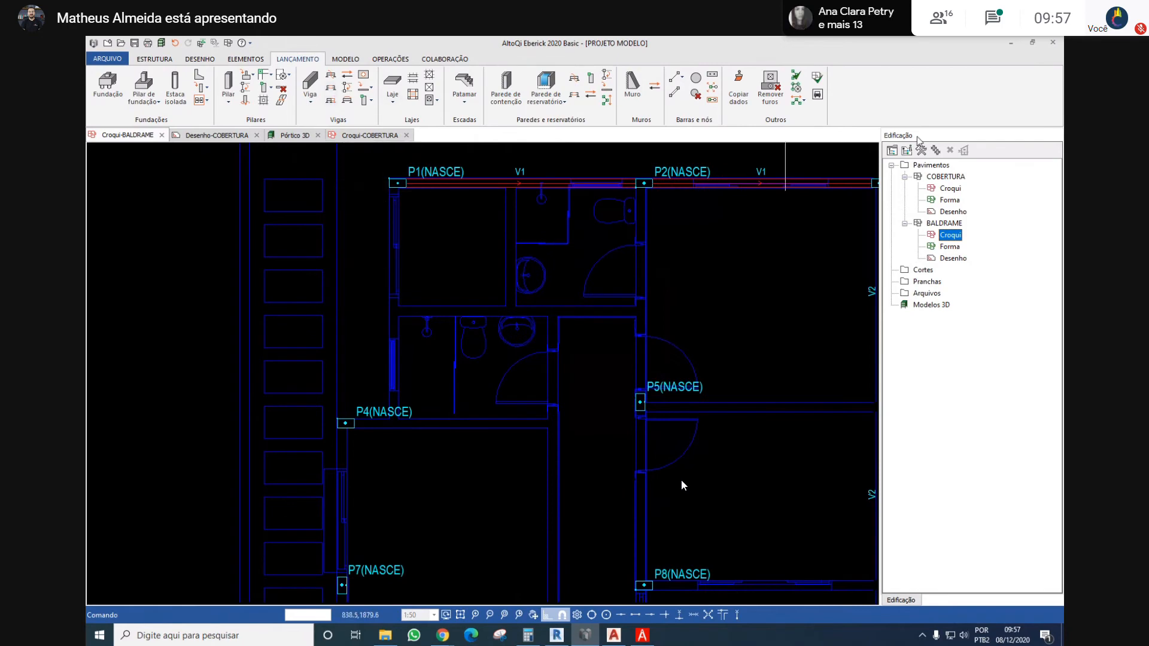
Place a 14 x 30 cm vertical beam about 370 cm long from the lower left corner of column P1 to the wall line beside P4
key("Return")
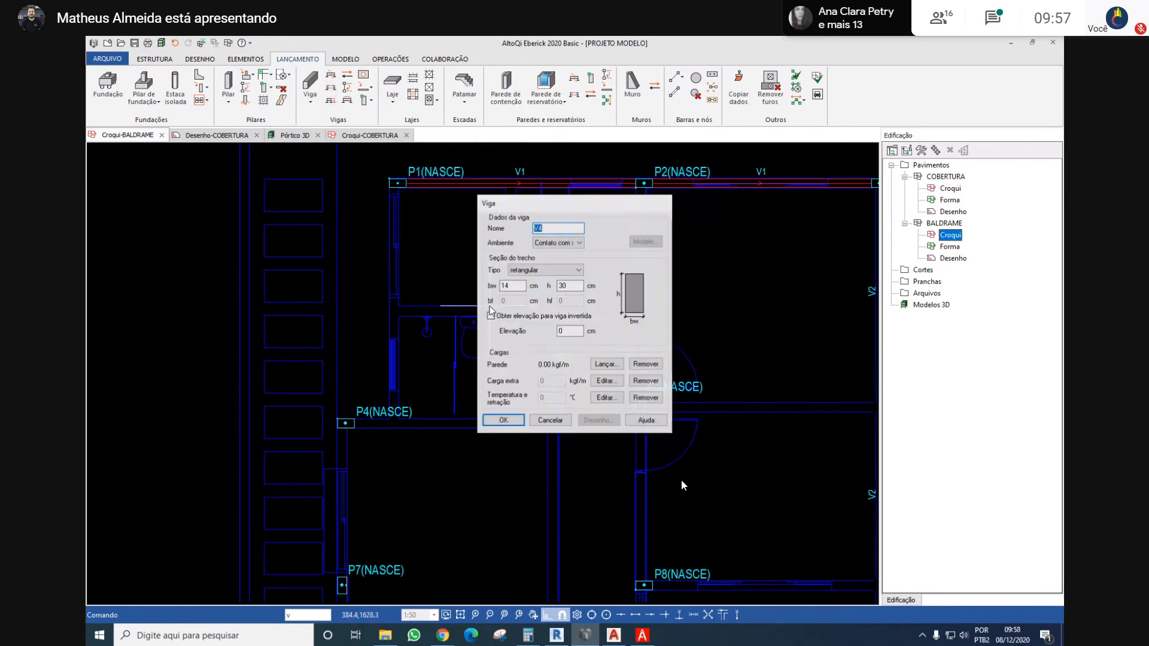
key("Return")
scroll(389, 185, "up", 4)
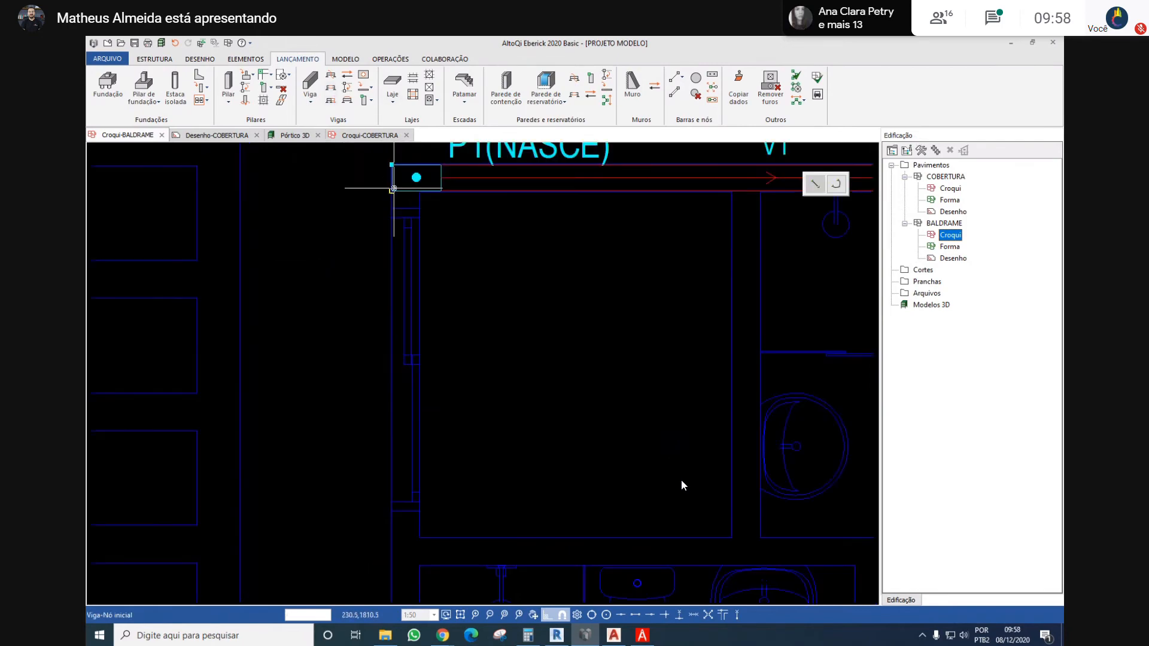
scroll(393, 188, "up", 3)
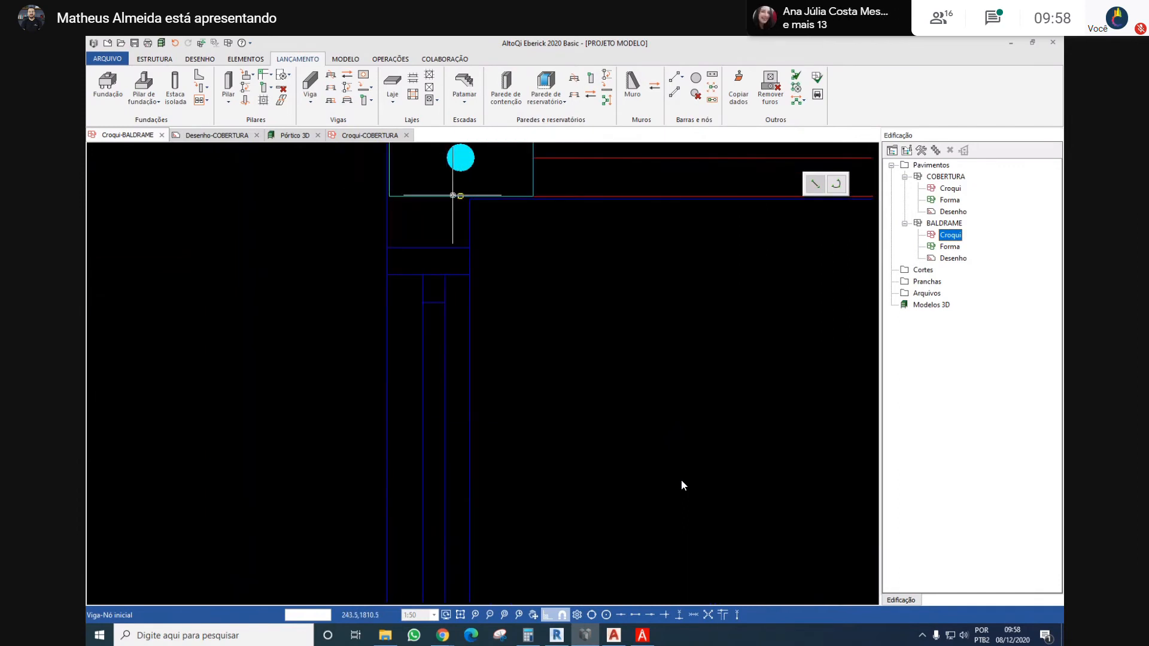
scroll(456, 196, "down", 2)
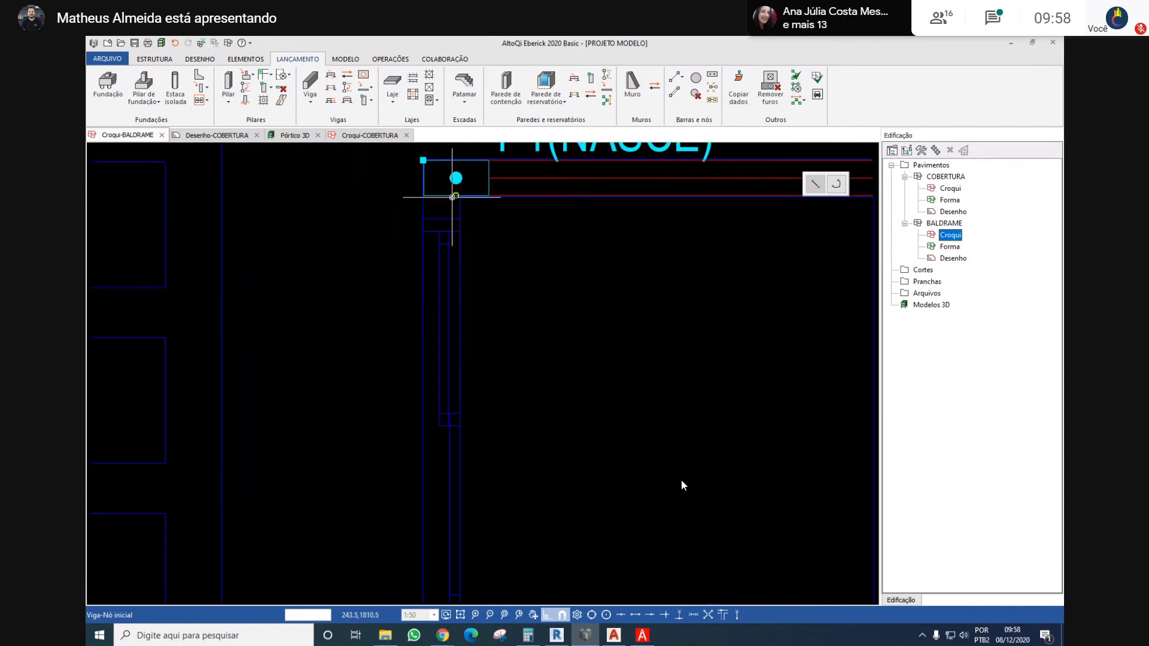
scroll(429, 193, "up", 3)
left_click(428, 193)
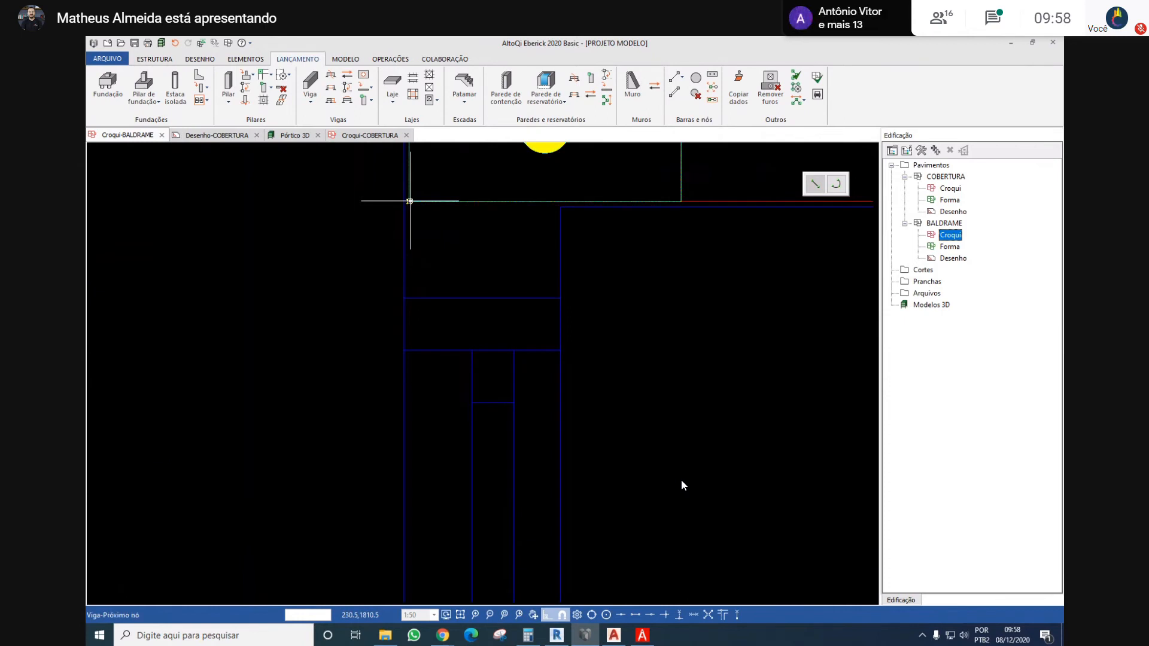
scroll(419, 194, "down", 3)
scroll(460, 335, "up", 2)
scroll(418, 257, "up", 1)
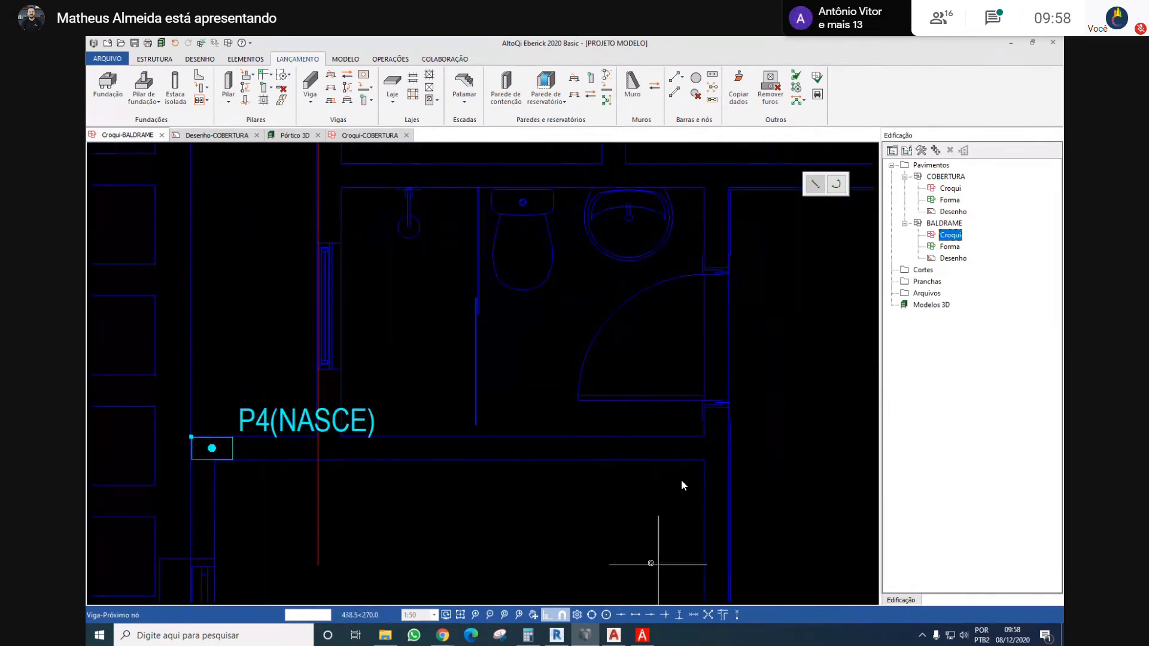
left_click(317, 459)
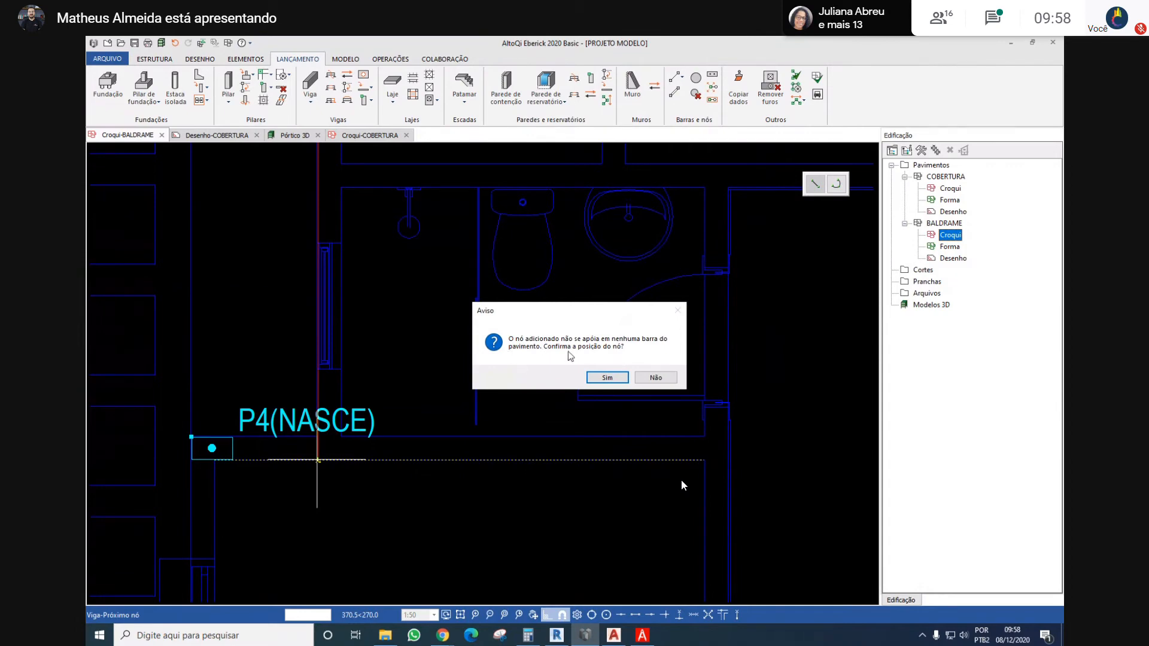
left_click(606, 377)
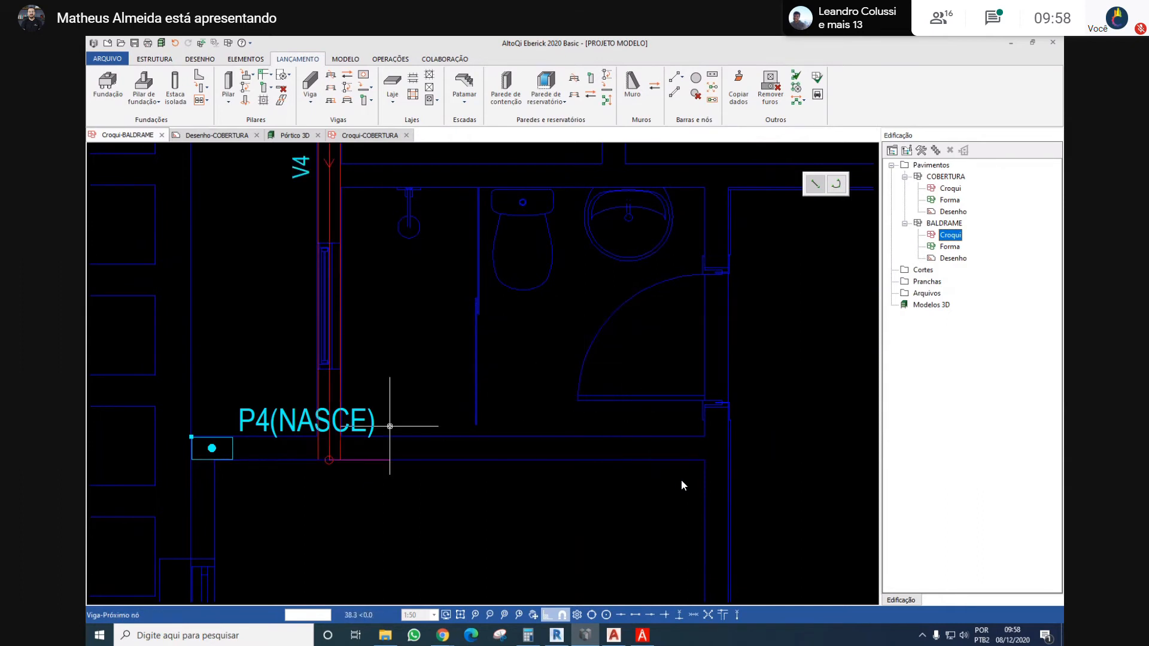
key("Escape")
Place a horizontal 14 x 30 cm beam about 448 cm long from the centre of column P4 to the right face of the wall below P5
middle_click_drag(327, 460, 382, 433)
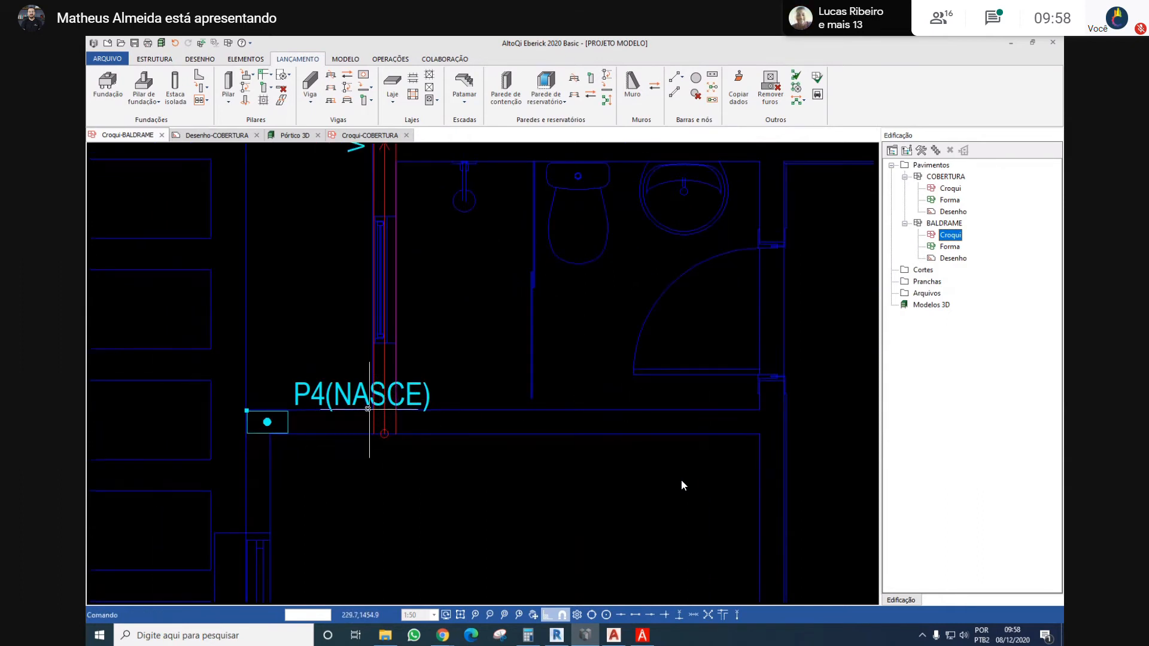
middle_click_drag(318, 418, 346, 381)
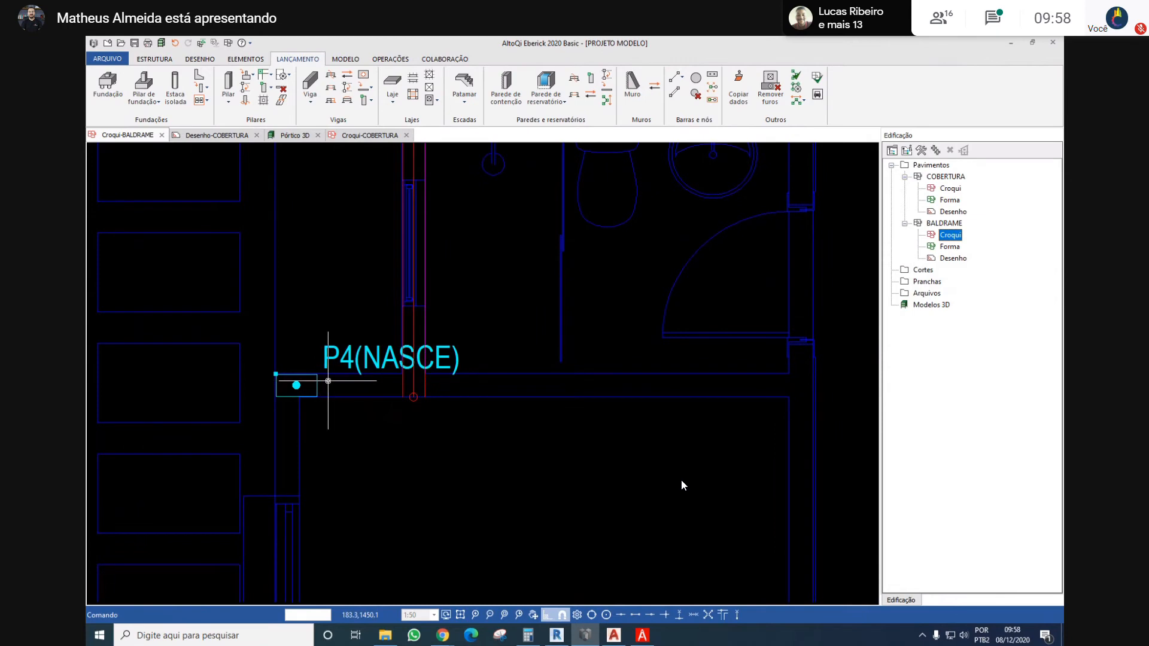
key("Return")
left_click(501, 421)
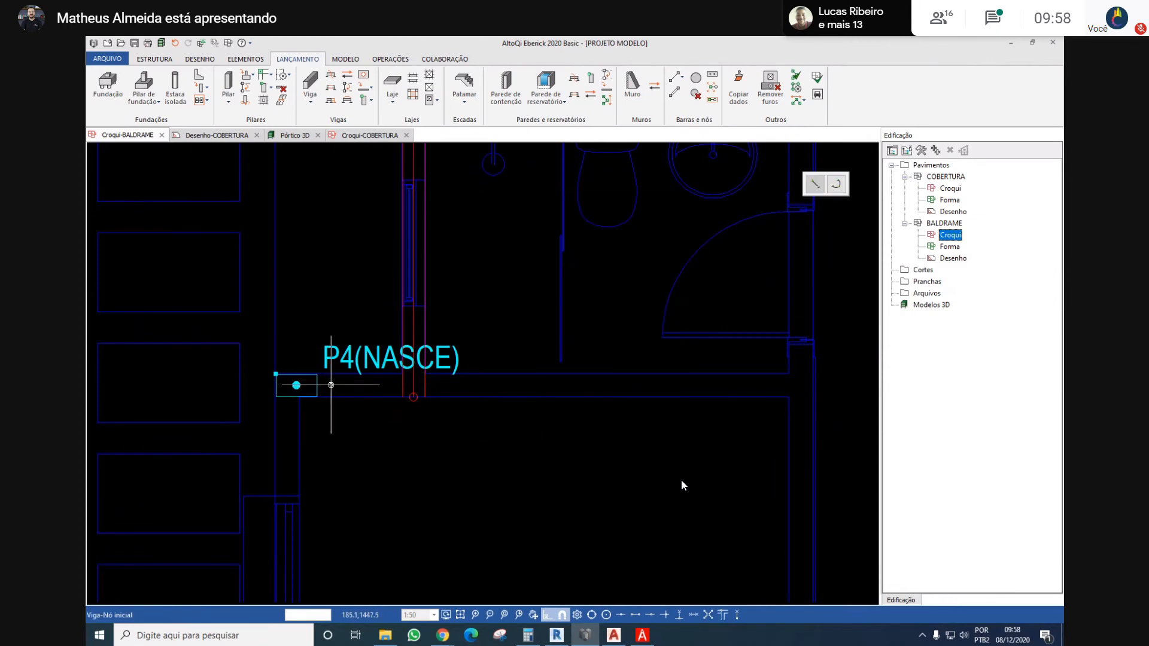
left_click(297, 385)
scroll(688, 387, "up", 2)
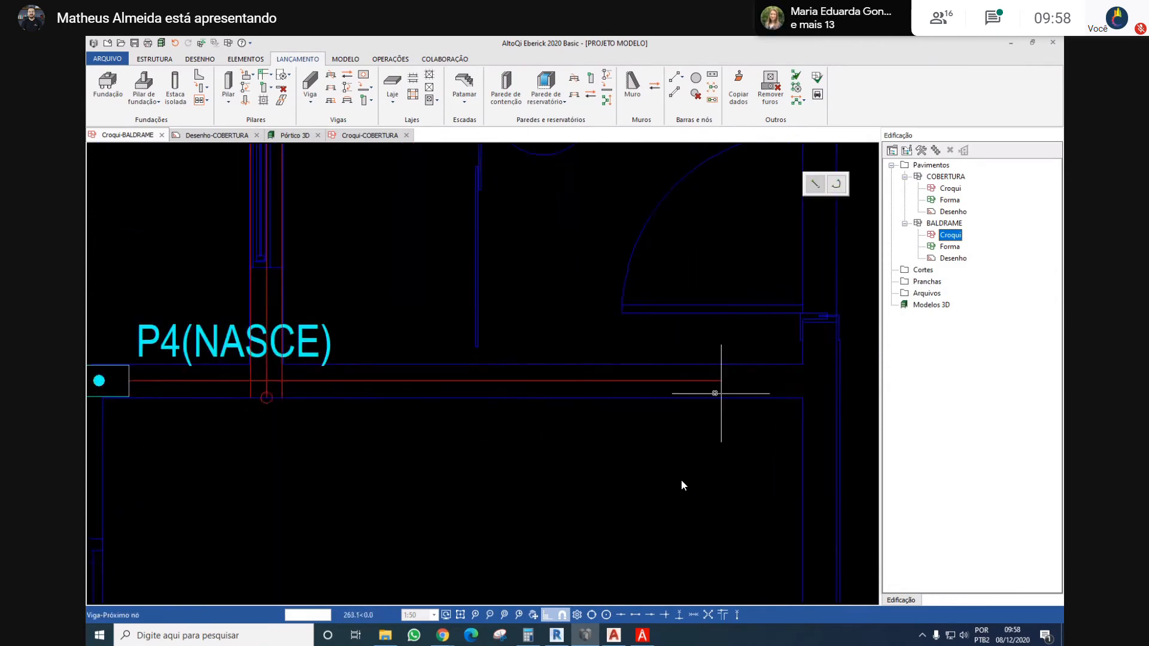
scroll(715, 392, "down", 4)
middle_click_drag(715, 392, 488, 402)
scroll(584, 395, "up", 2)
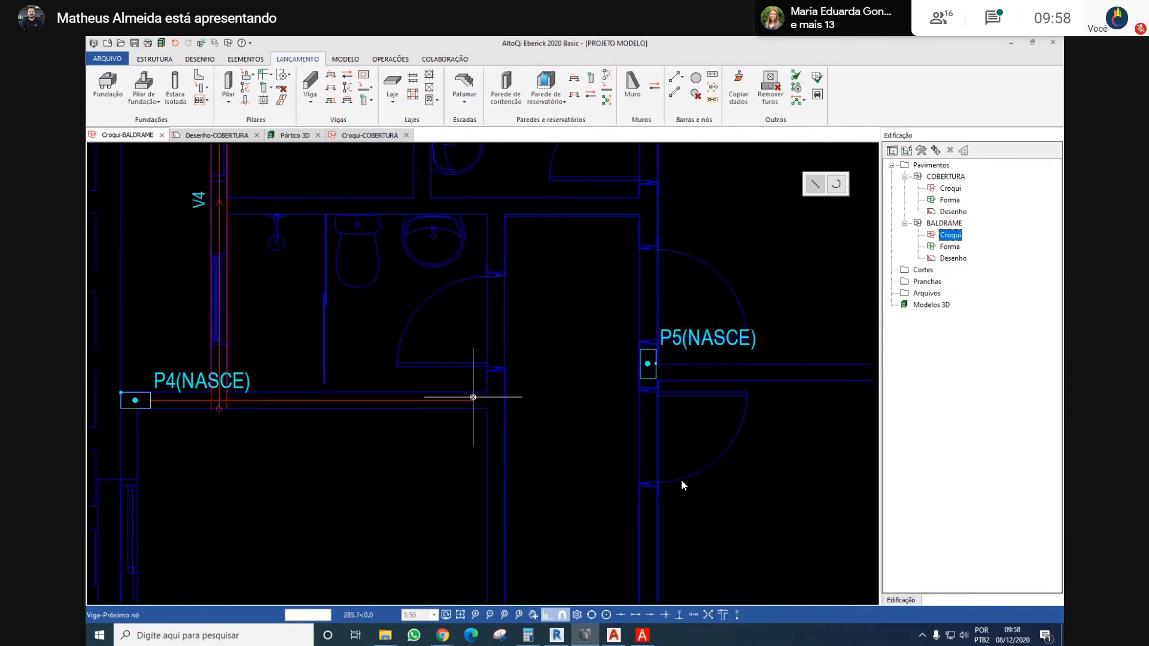
scroll(489, 395, "down", 3)
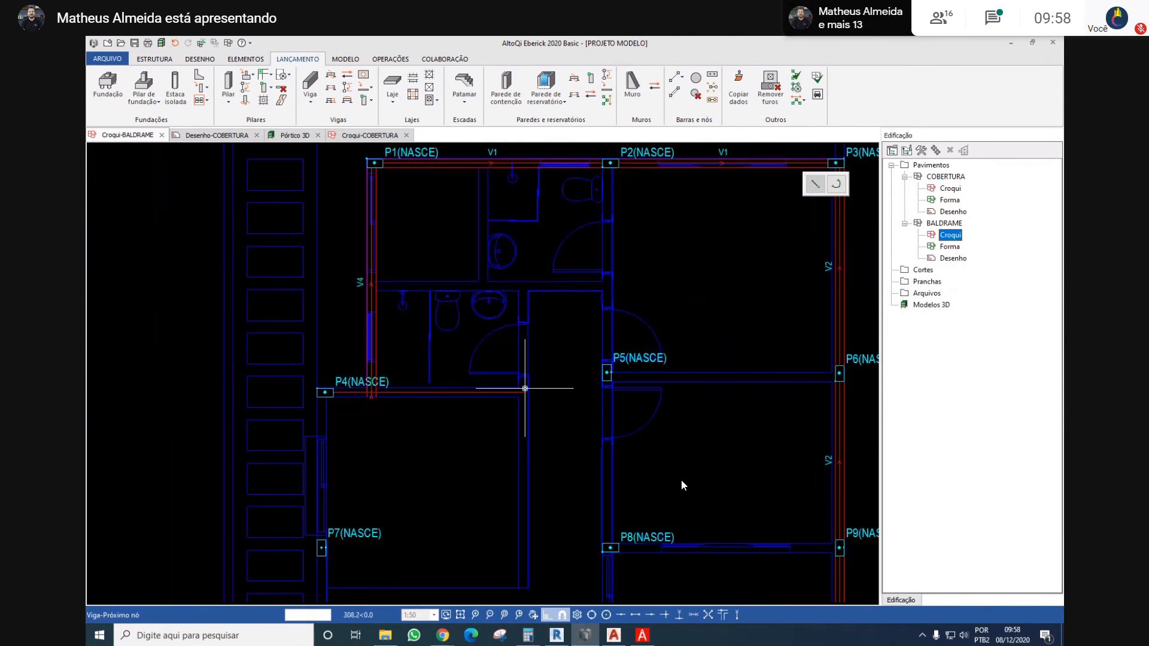
scroll(525, 388, "down", 2)
scroll(533, 389, "up", 5)
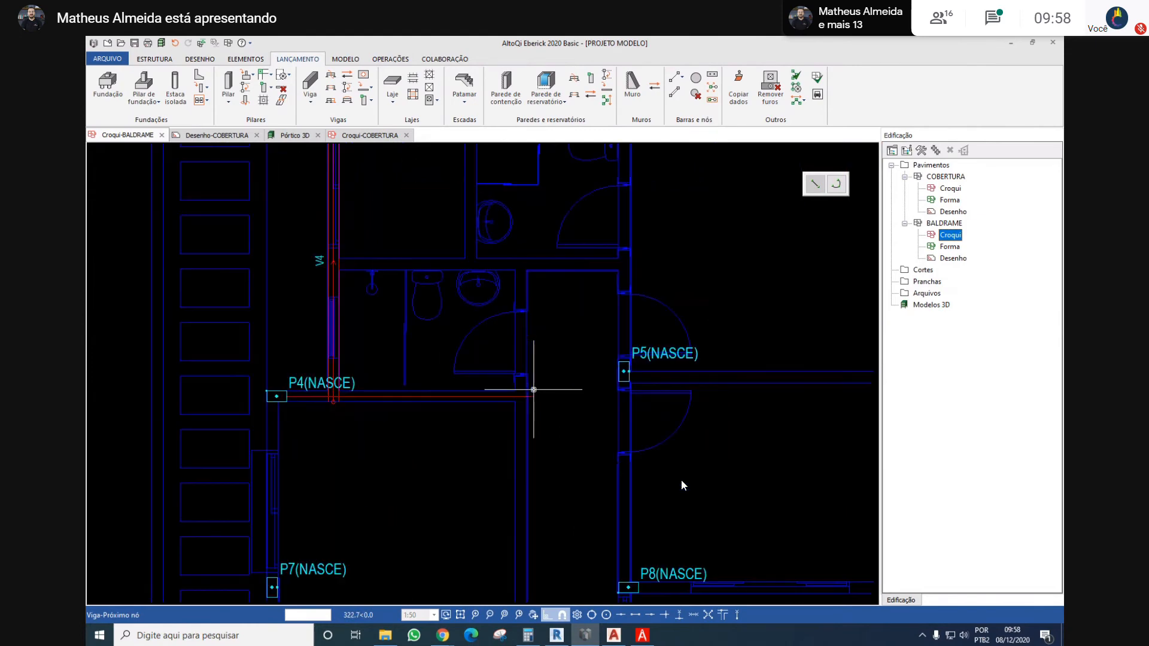
scroll(525, 395, "down", 3)
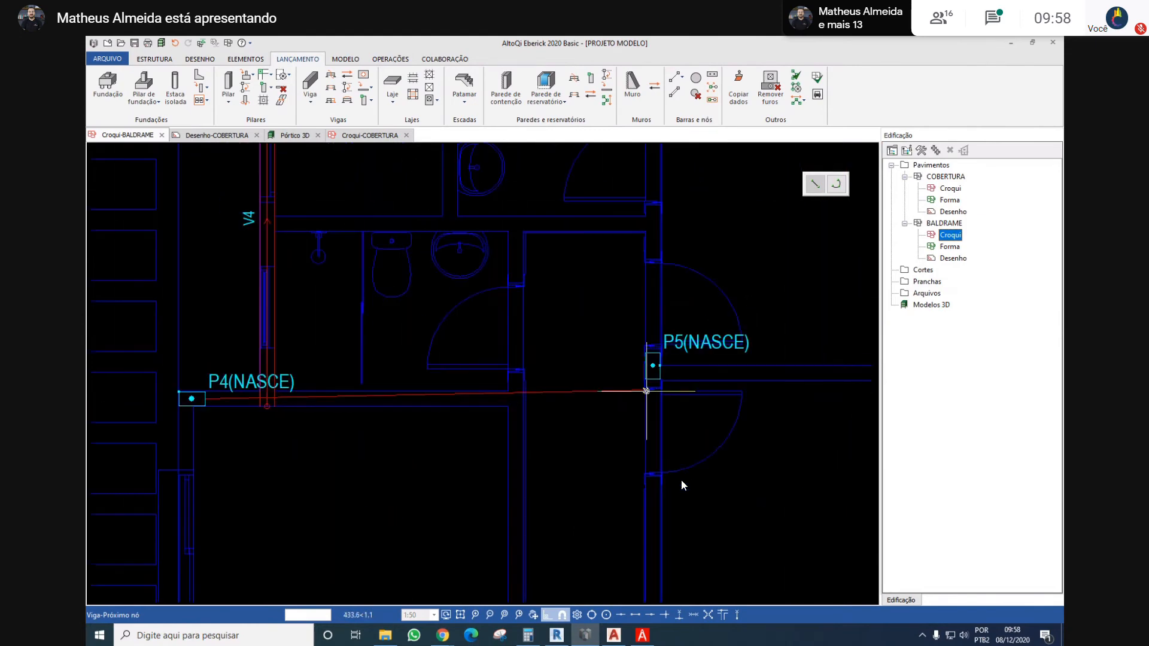
scroll(654, 397, "up", 4)
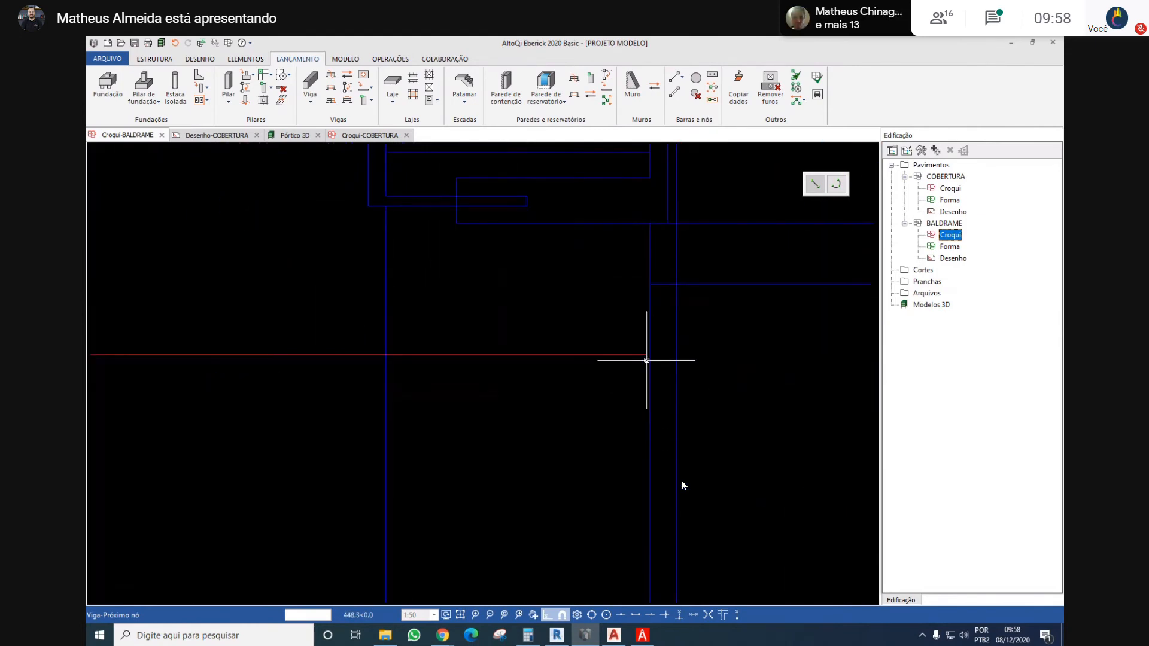
left_click(649, 356)
left_click(607, 377)
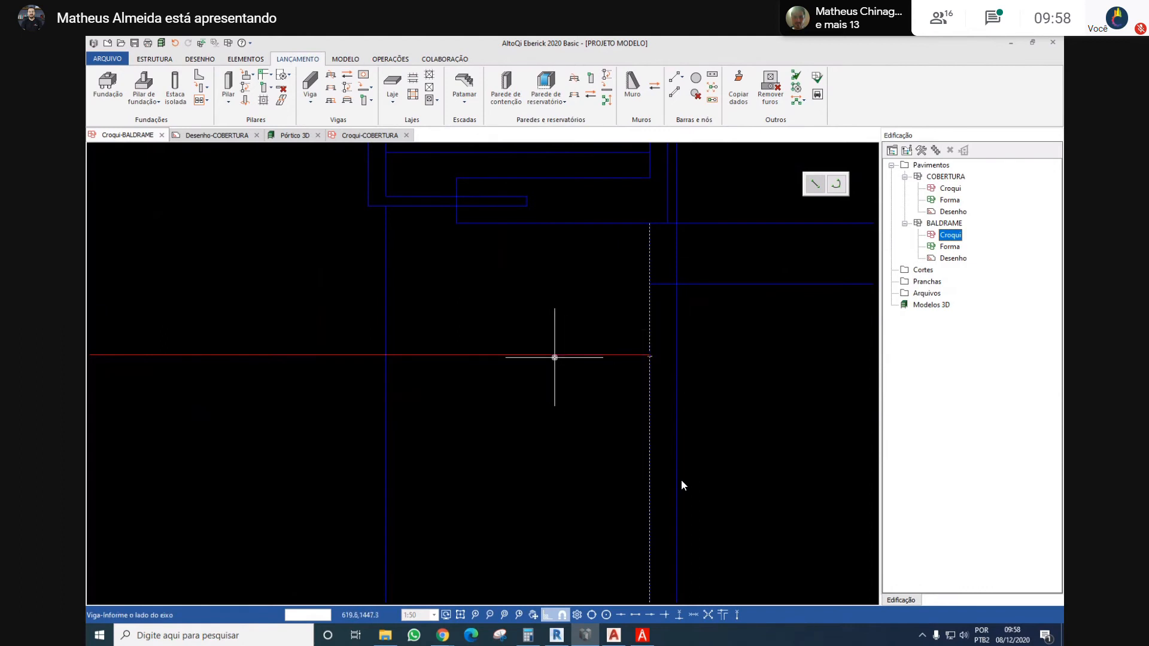
scroll(554, 357, "down", 3)
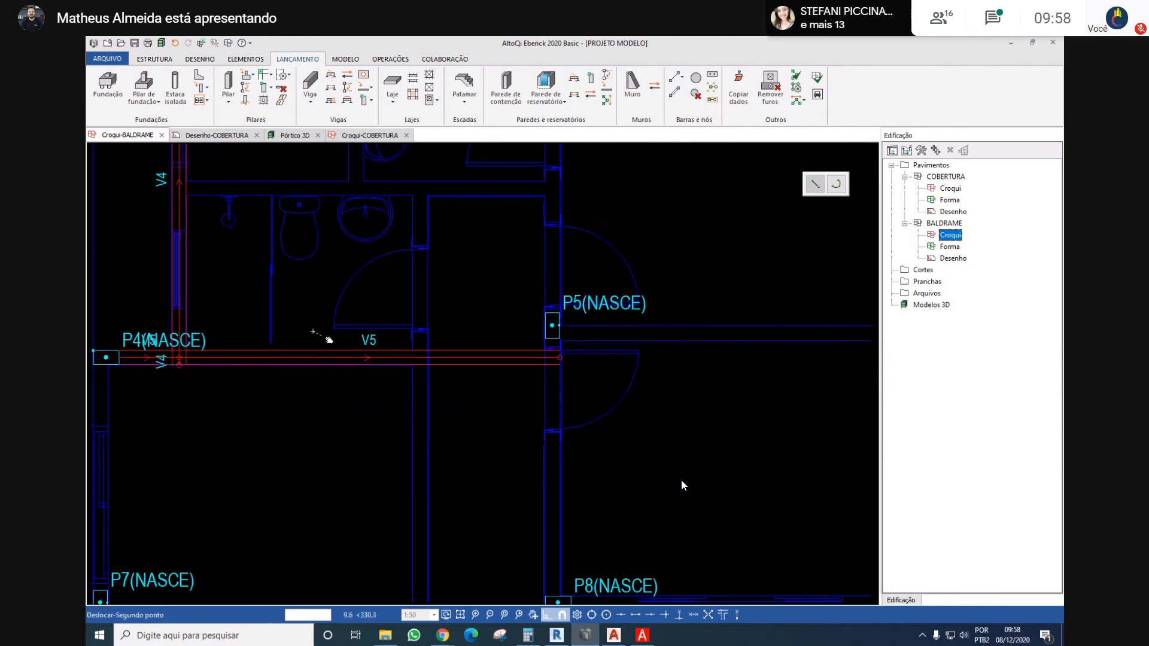
Examine the two close nodes where beam V4 meets beam V5 beside column P4
scroll(180, 365, "up", 4)
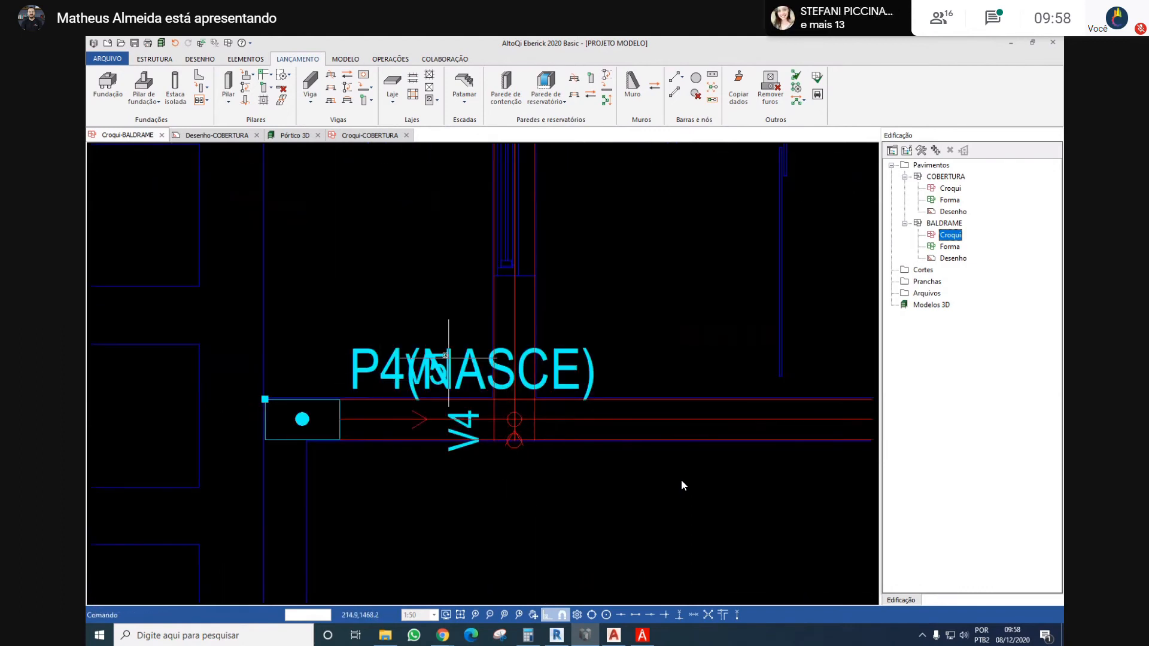
scroll(518, 437, "up", 3)
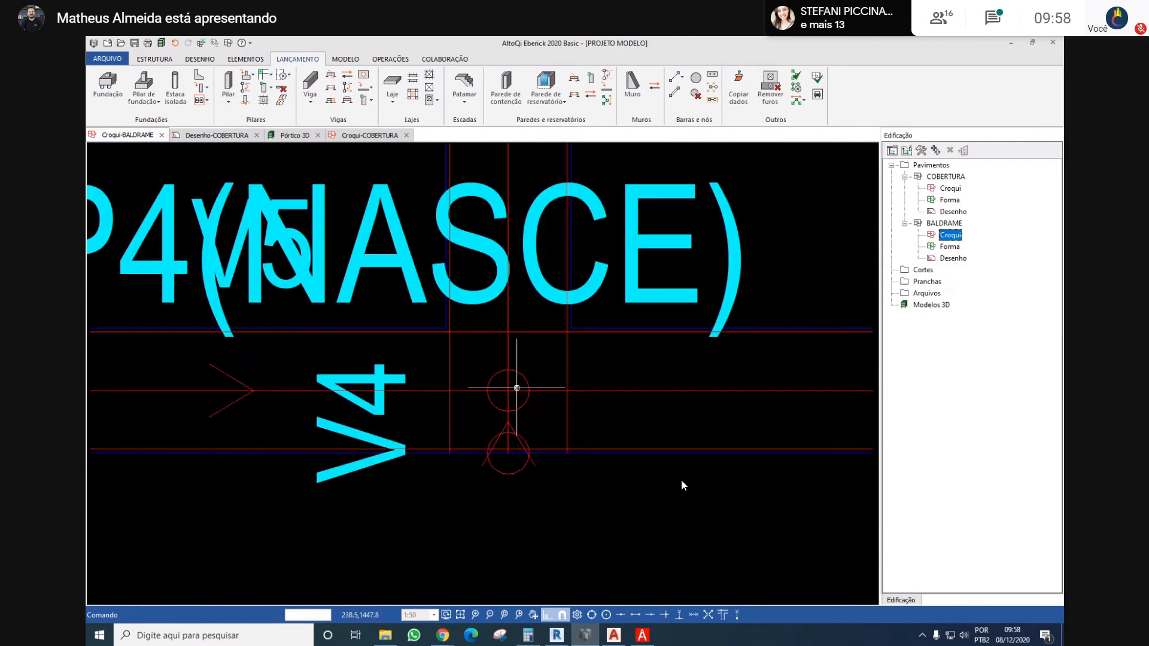
left_click(516, 388)
key("Escape")
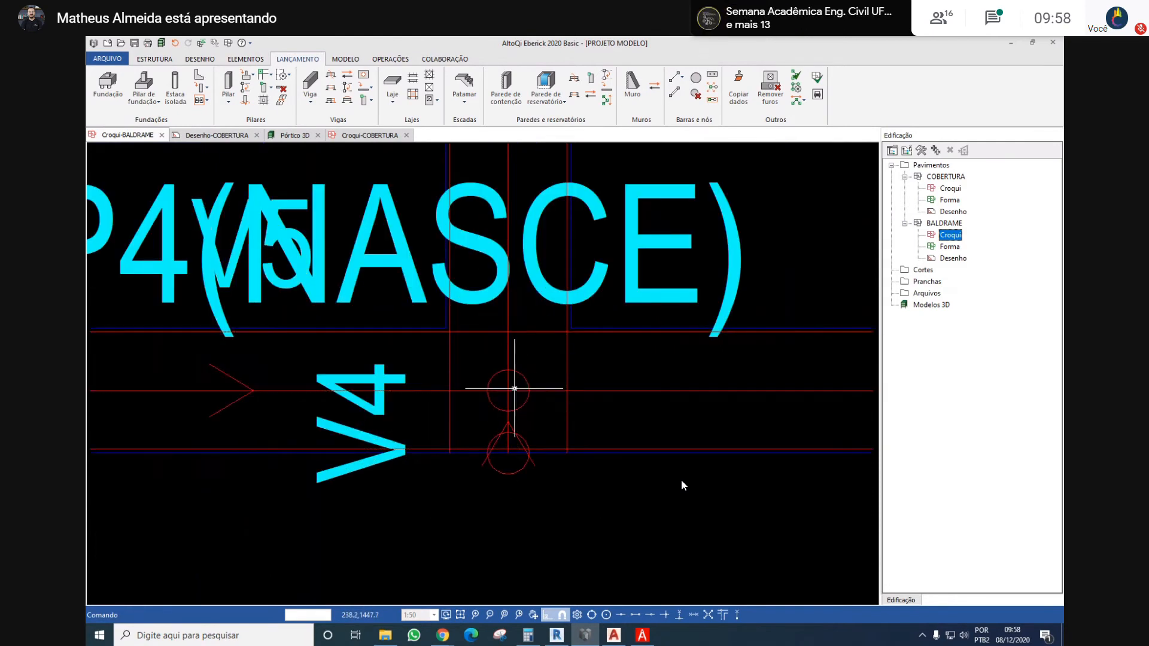
scroll(520, 474, "down", 2)
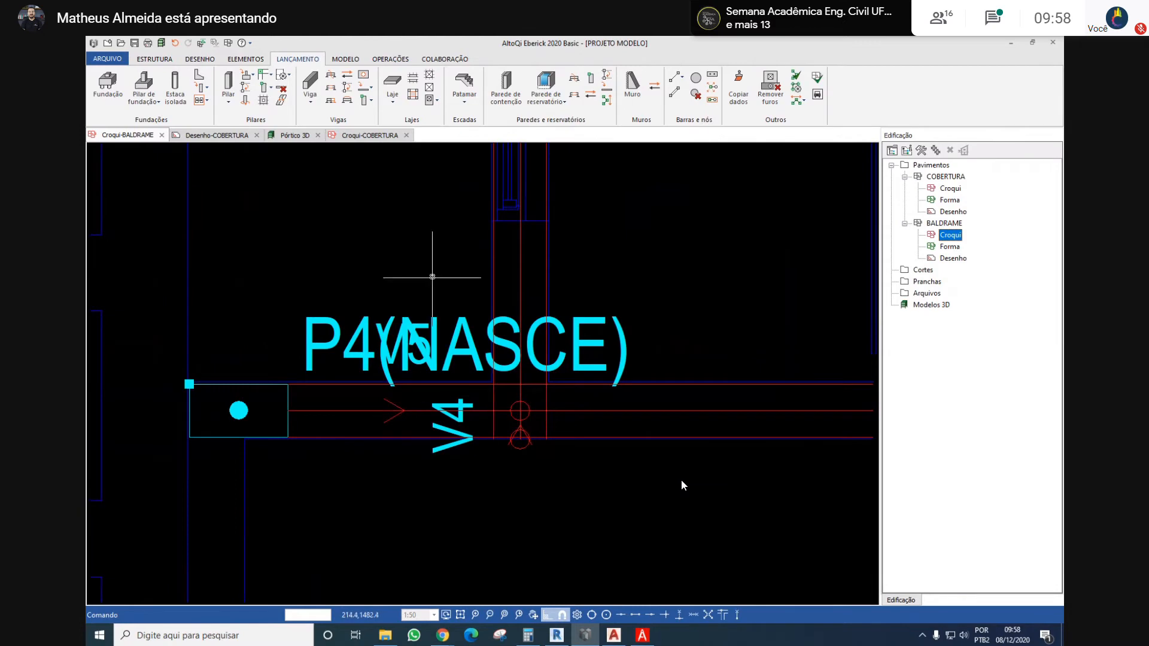
scroll(566, 398, "down", 4)
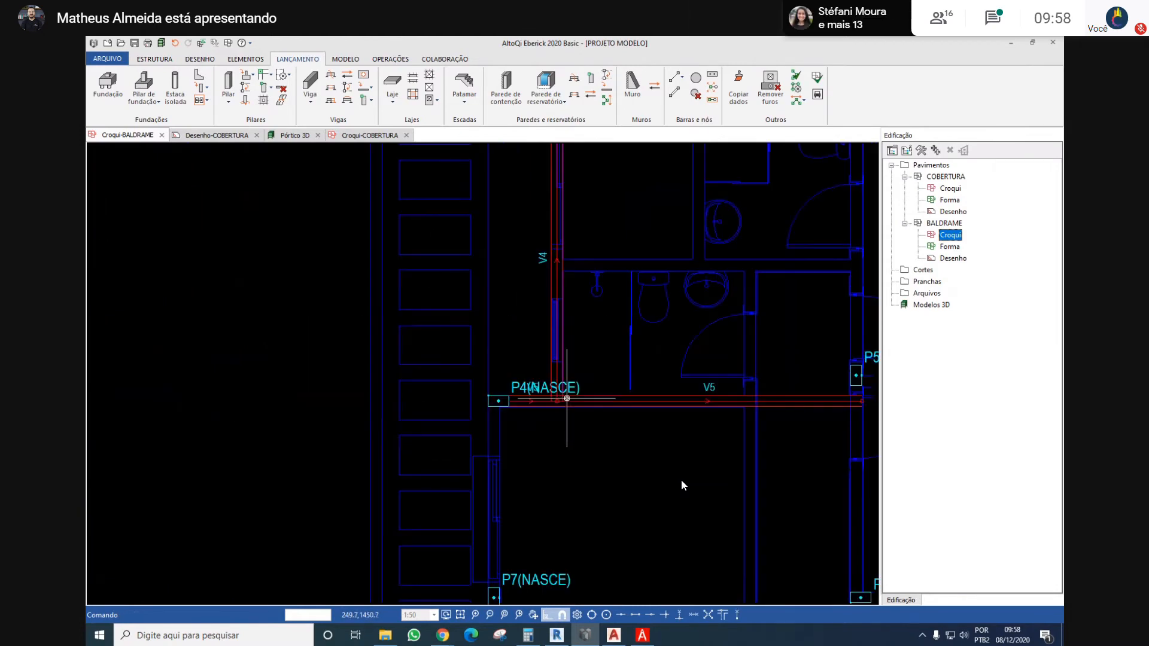
middle_click_drag(579, 340, 452, 301)
scroll(537, 369, "down", 2)
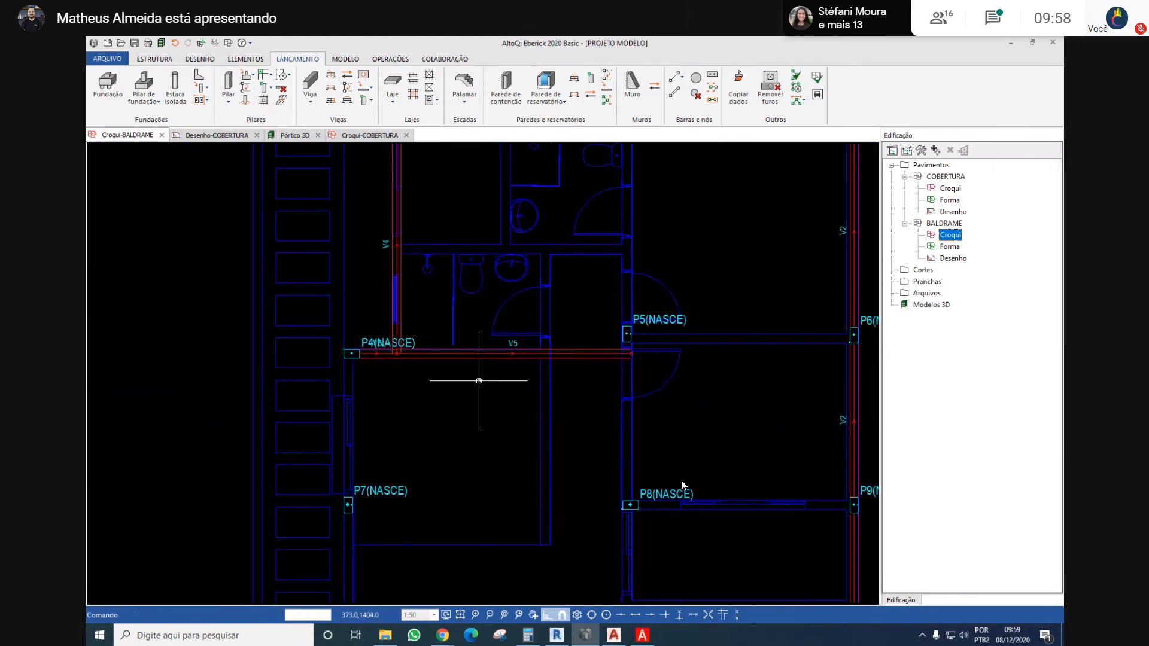
Try to place a vertical beam between the lower left corner of column P4 and the upper left corner of P15
middle_click_drag(480, 380, 456, 342)
key("Return")
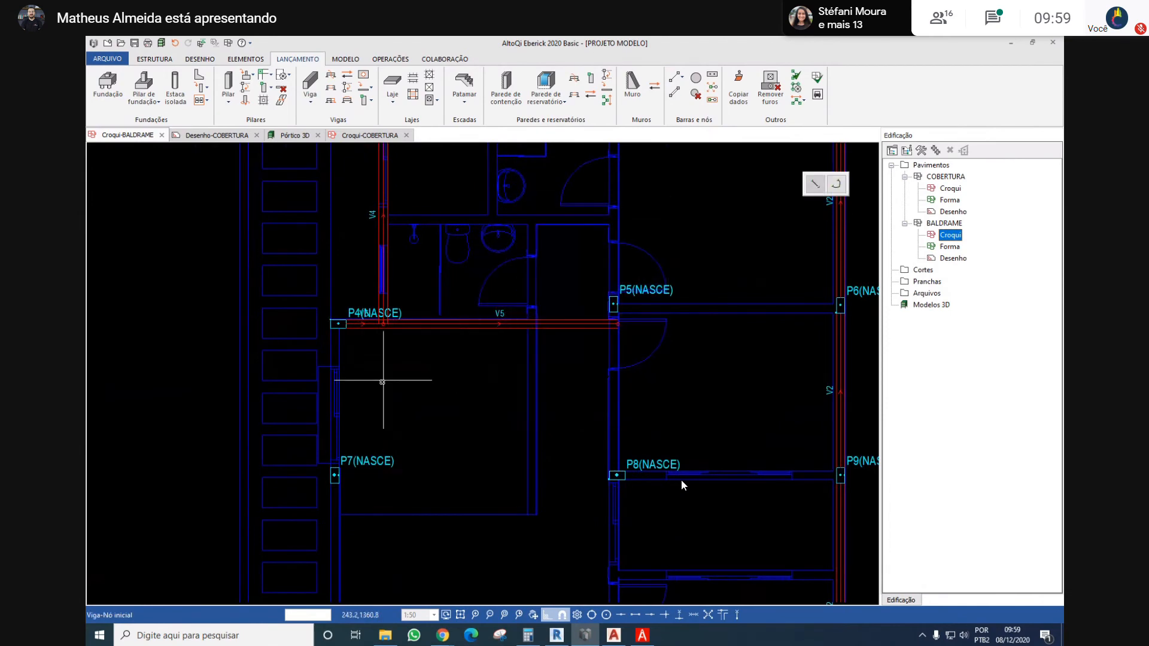
scroll(344, 327, "up", 5)
left_click(284, 332)
scroll(293, 318, "down", 7)
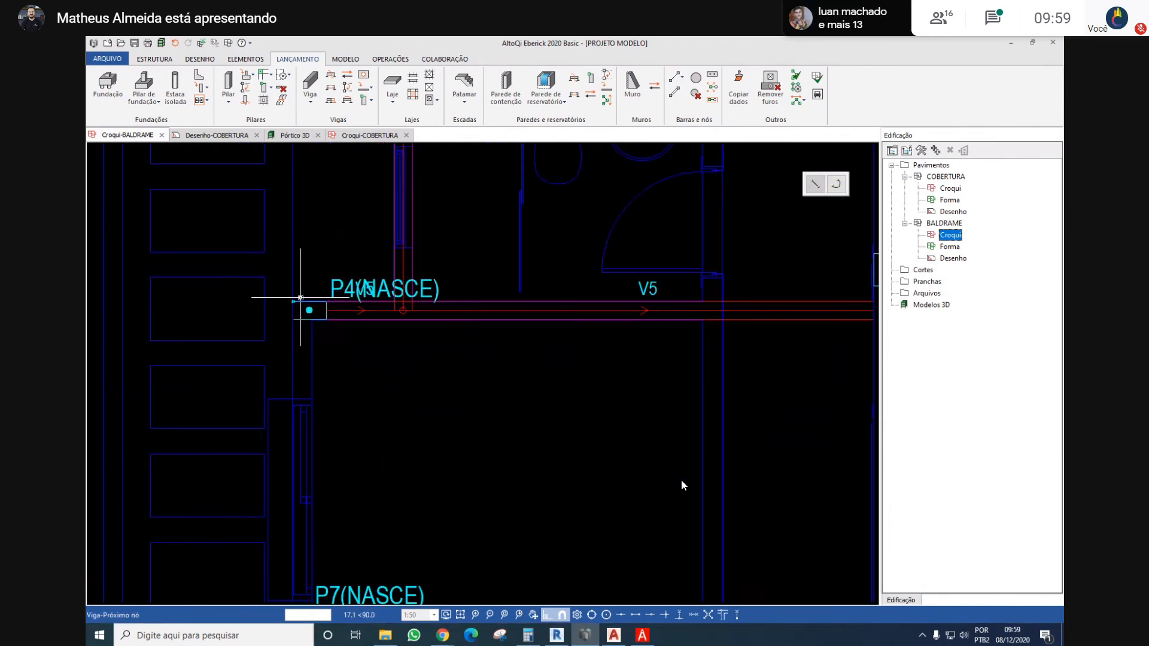
scroll(310, 411, "up", 4)
middle_click_drag(234, 239, 251, 427)
scroll(249, 322, "up", 3)
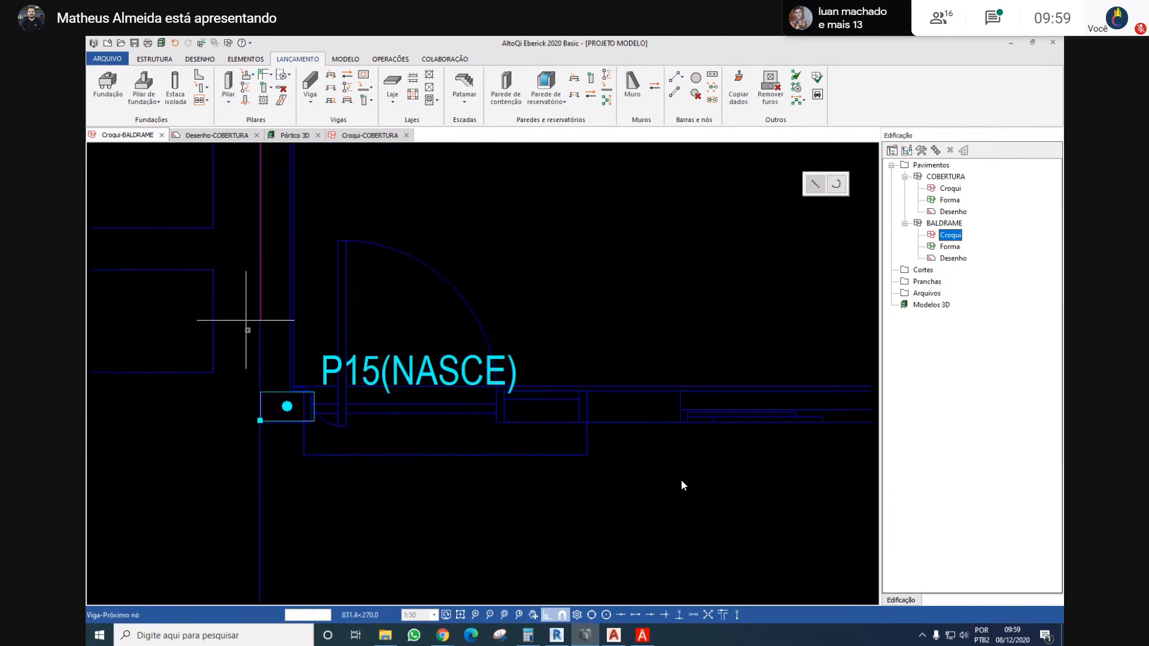
left_click(260, 392)
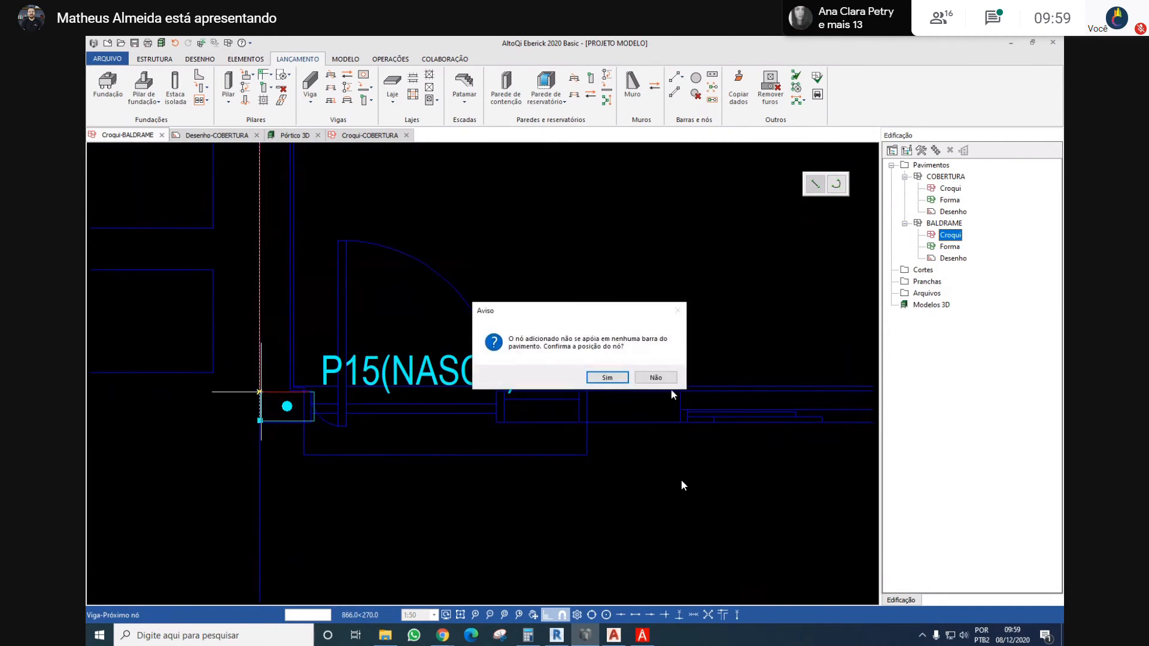
left_click(639, 382)
scroll(234, 394, "up", 4)
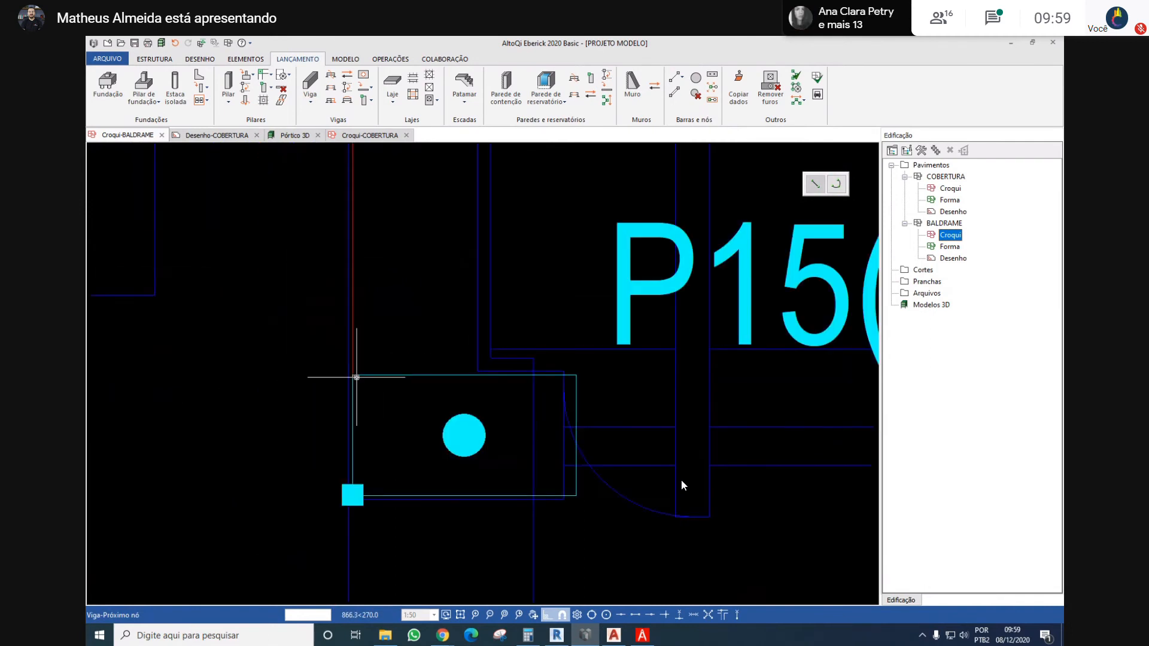
scroll(658, 339, "down", 6)
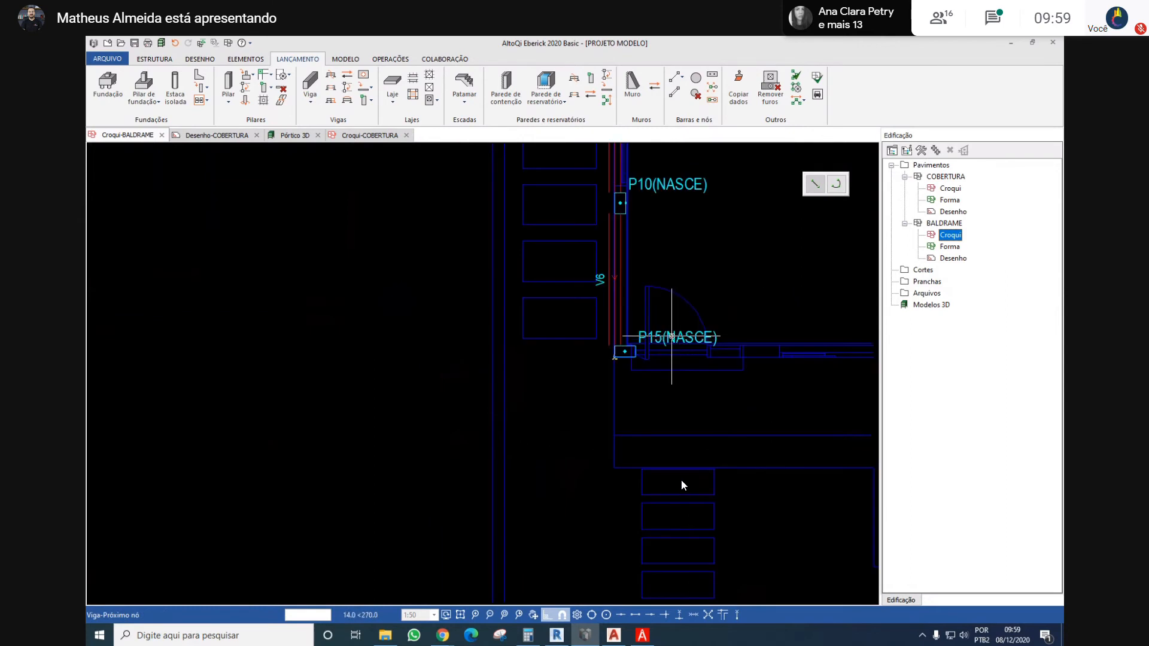
key("Escape")
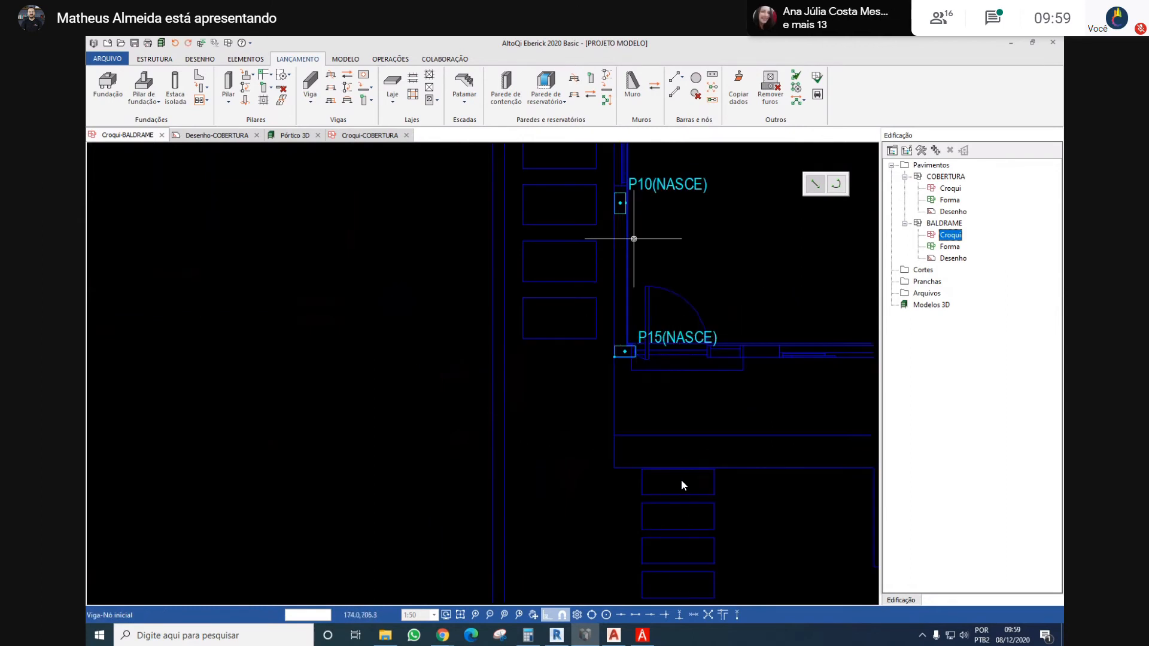
Place a vertical beam about 866 cm long from column P4's lower left corner to P15's upper left corner, flush with the columns' left faces
middle_click_drag(645, 203, 525, 385)
key("Return")
scroll(525, 385, "down", 2)
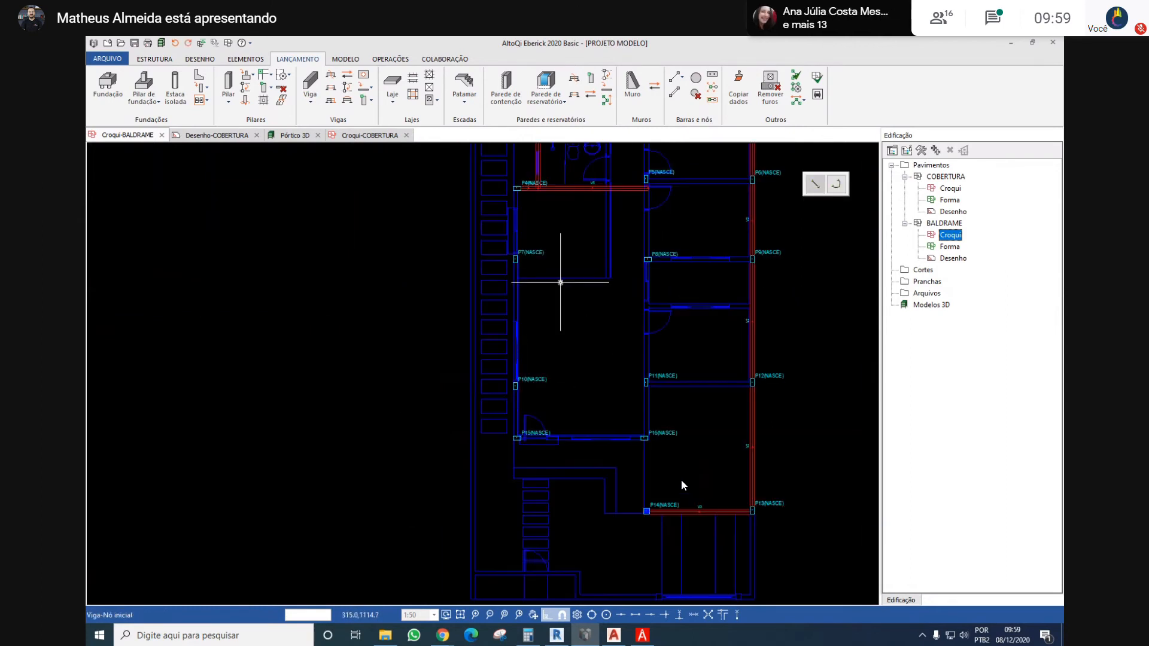
middle_click_drag(556, 292, 538, 353)
scroll(497, 237, "up", 6)
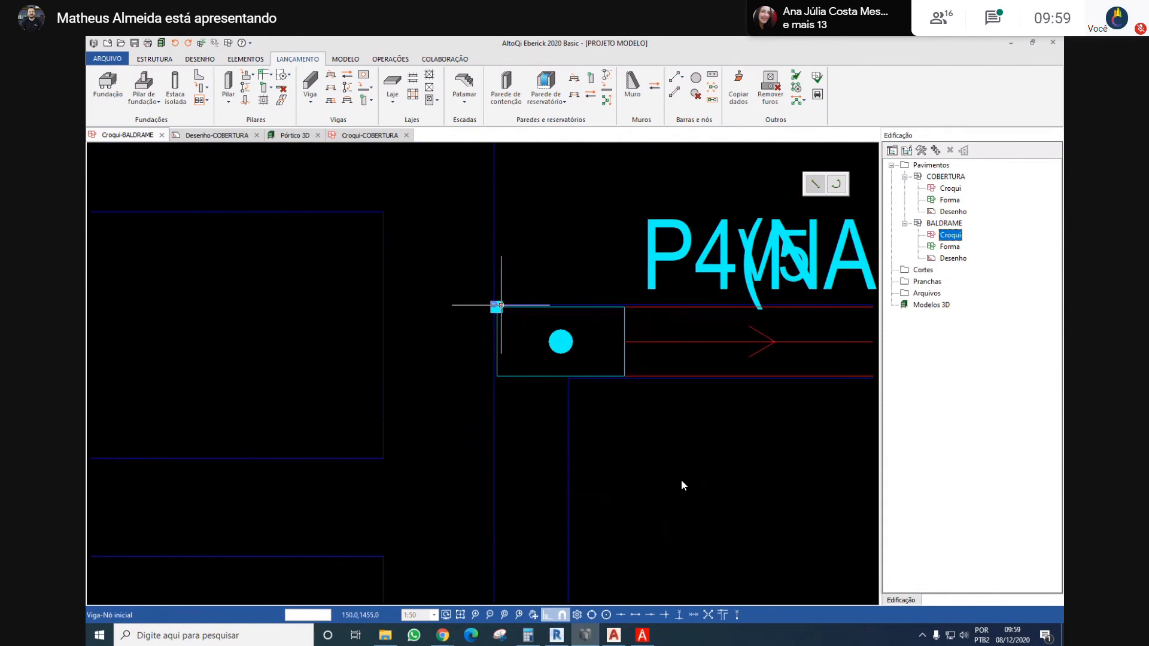
left_click(497, 376)
scroll(497, 376, "down", 5)
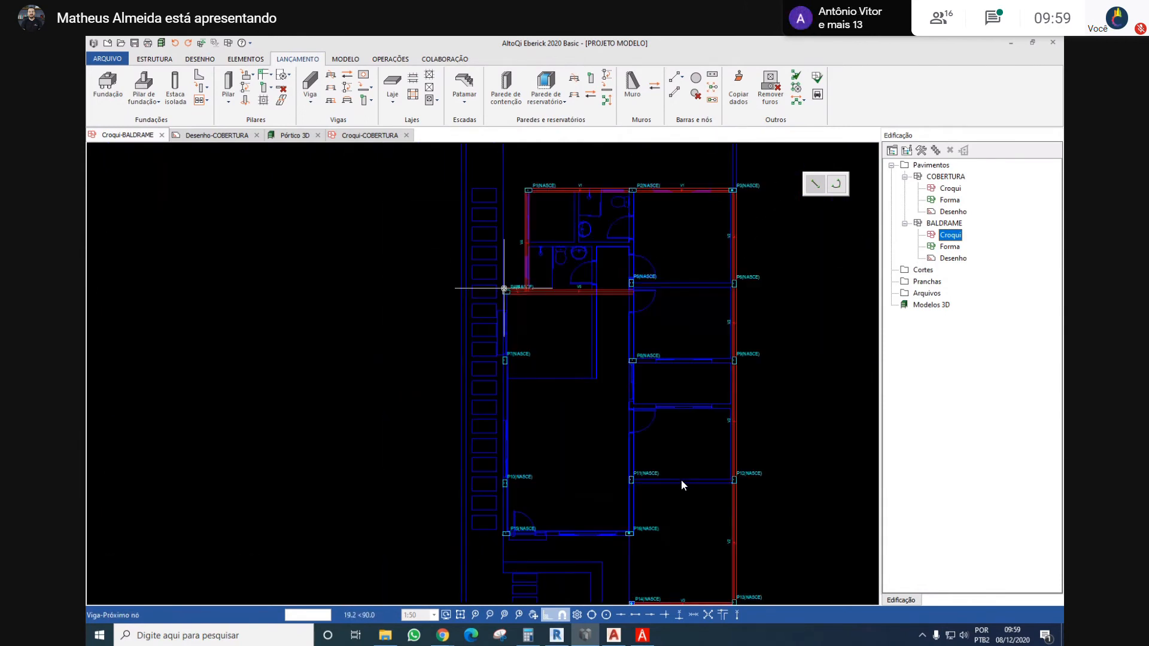
scroll(481, 234, "up", 4)
scroll(481, 235, "up", 4)
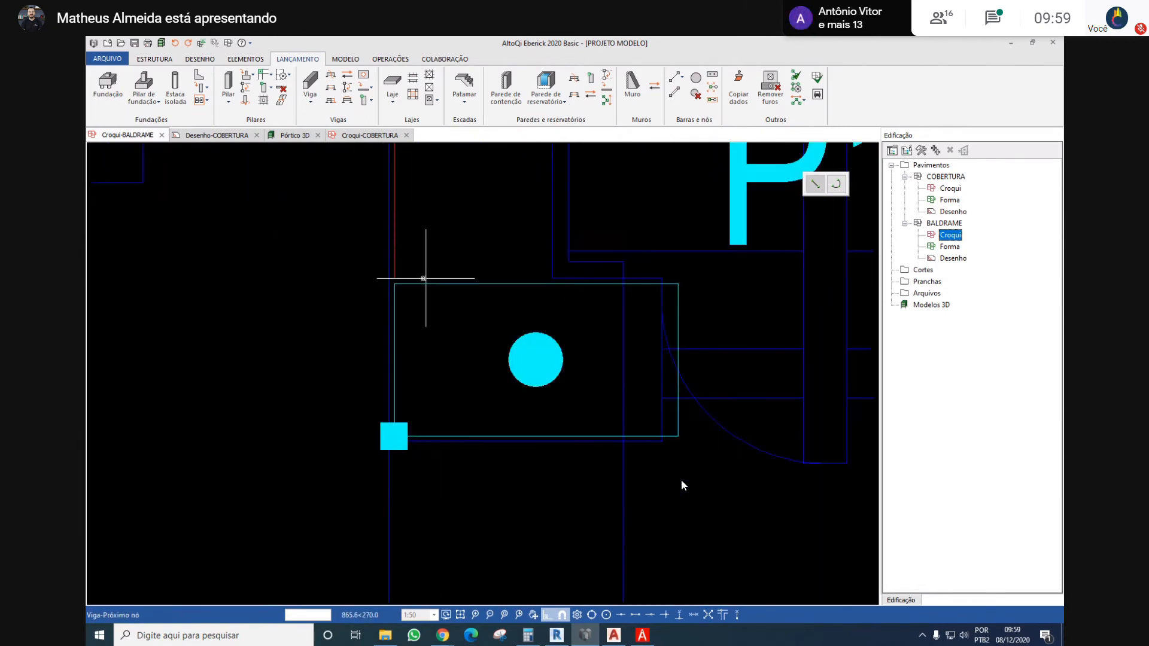
left_click(395, 286)
scroll(489, 291, "down", 6)
left_click(736, 241)
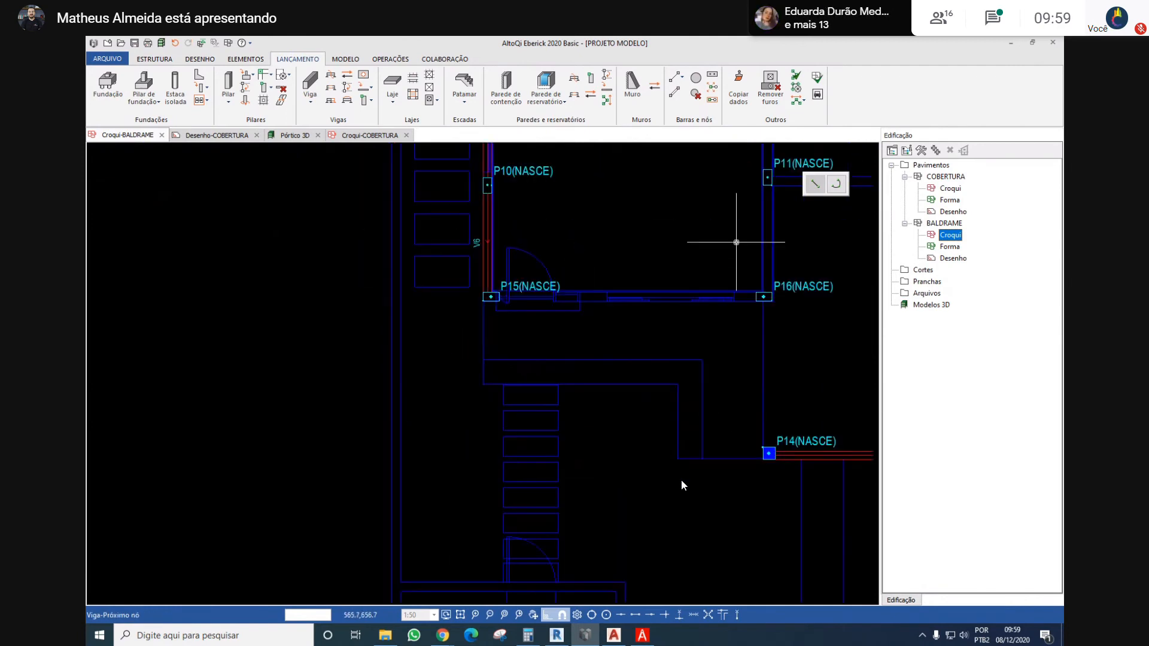
middle_click_drag(660, 222, 470, 310)
key("Escape")
Place a horizontal beam from the right face of column P15 to the centre of column P16
scroll(300, 384, "up", 4)
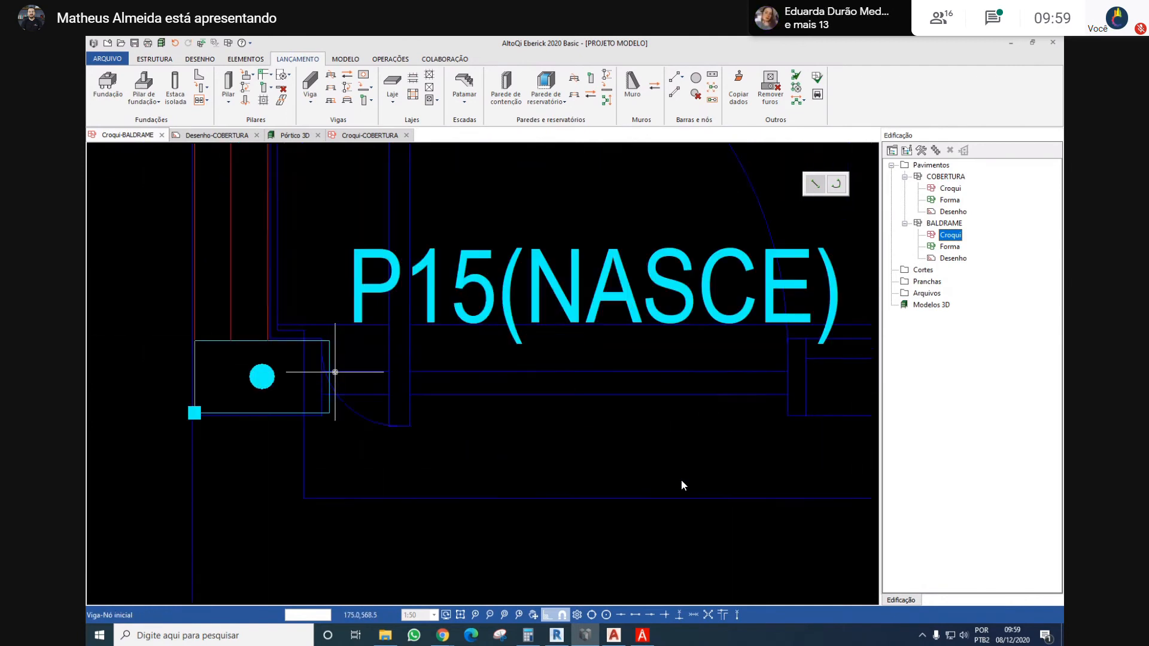
left_click(324, 381)
scroll(325, 380, "down", 6)
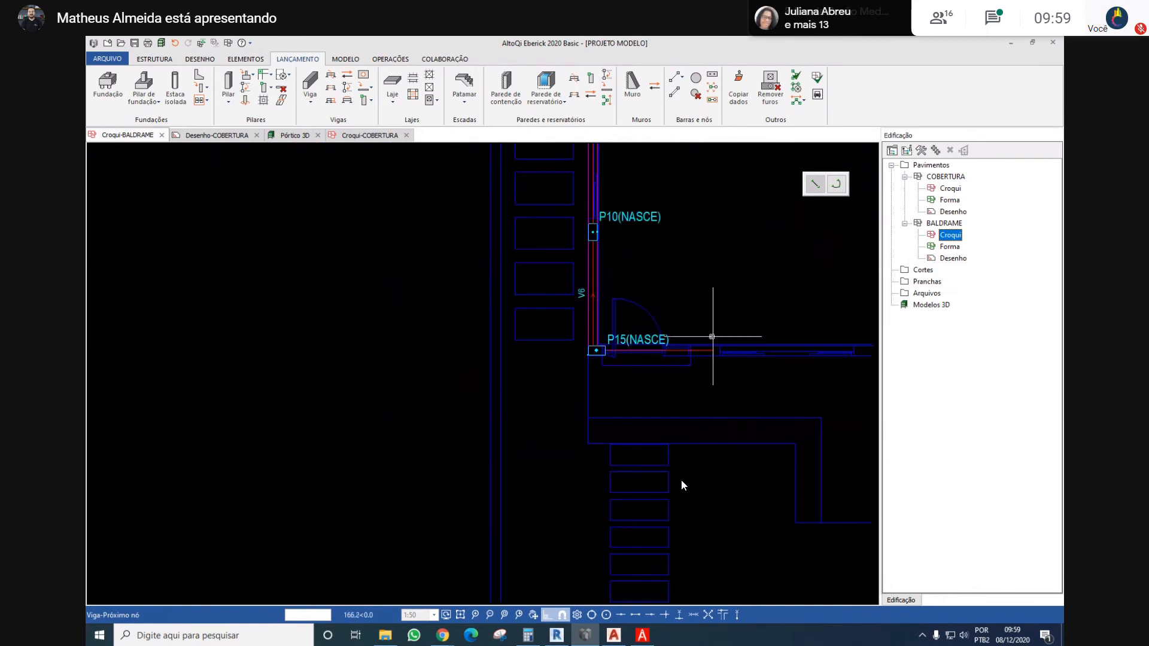
scroll(711, 334, "up", 3)
scroll(718, 336, "up", 2)
left_click(746, 333)
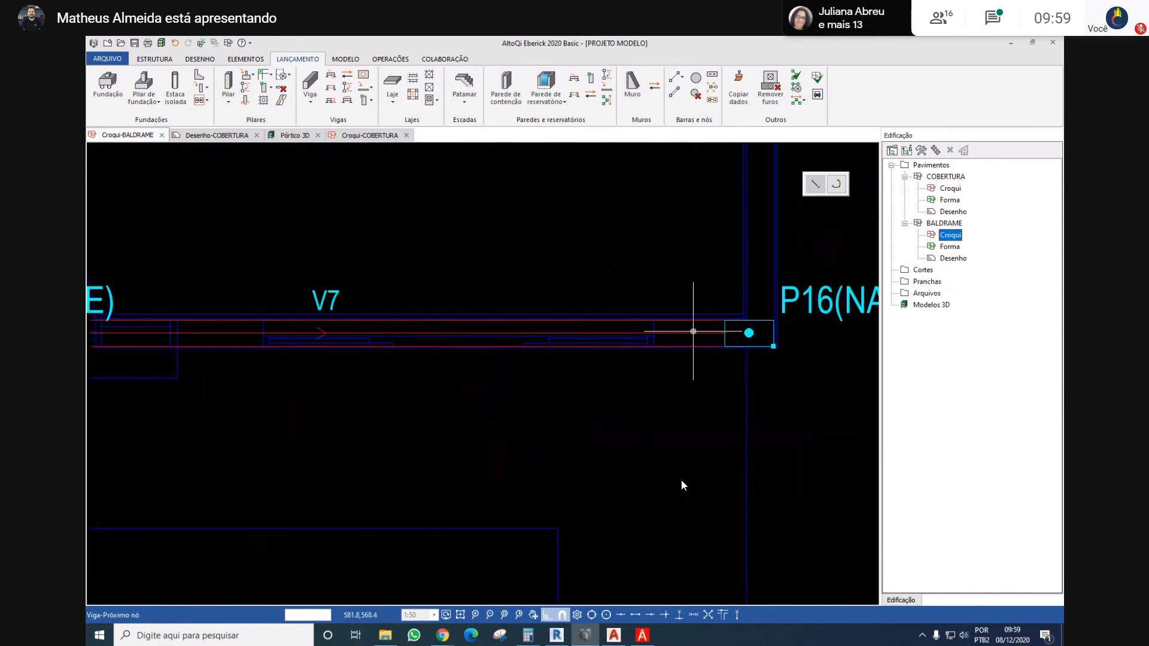
scroll(718, 311, "down", 7)
middle_click_drag(707, 260, 549, 331)
key("Escape")
Place a vertical beam along the central wall from the upper face of column P16 to column P2, passing columns P11, P8 and P5
key("Return")
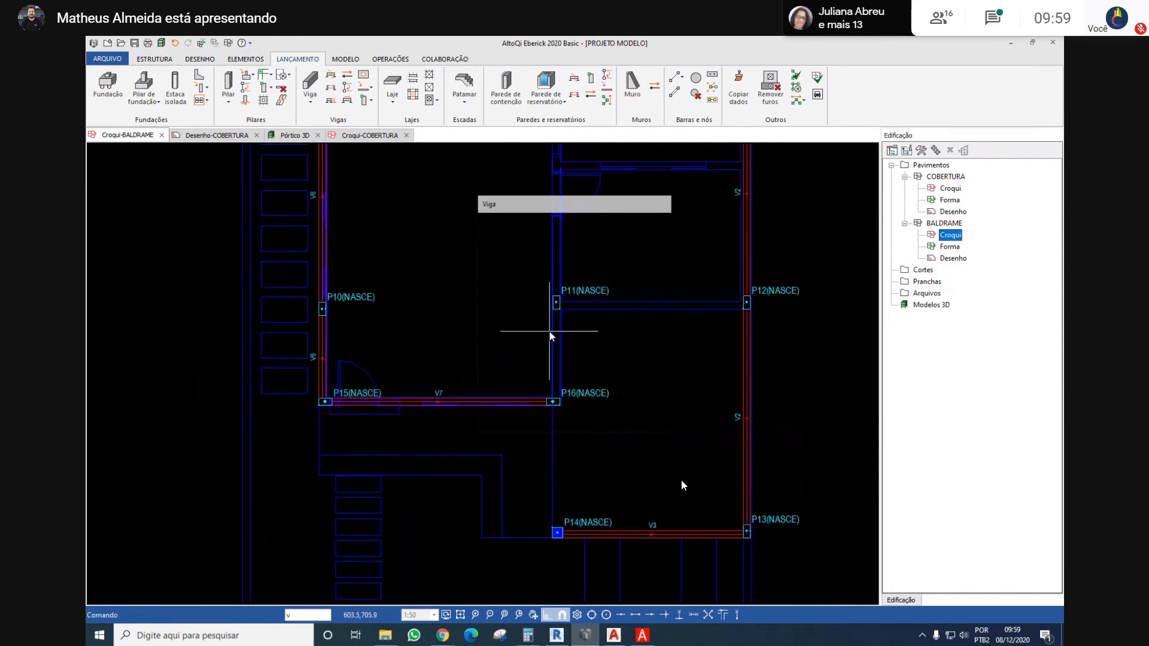
key("Return")
scroll(584, 403, "up", 5)
left_click(479, 378)
scroll(479, 377, "down", 6)
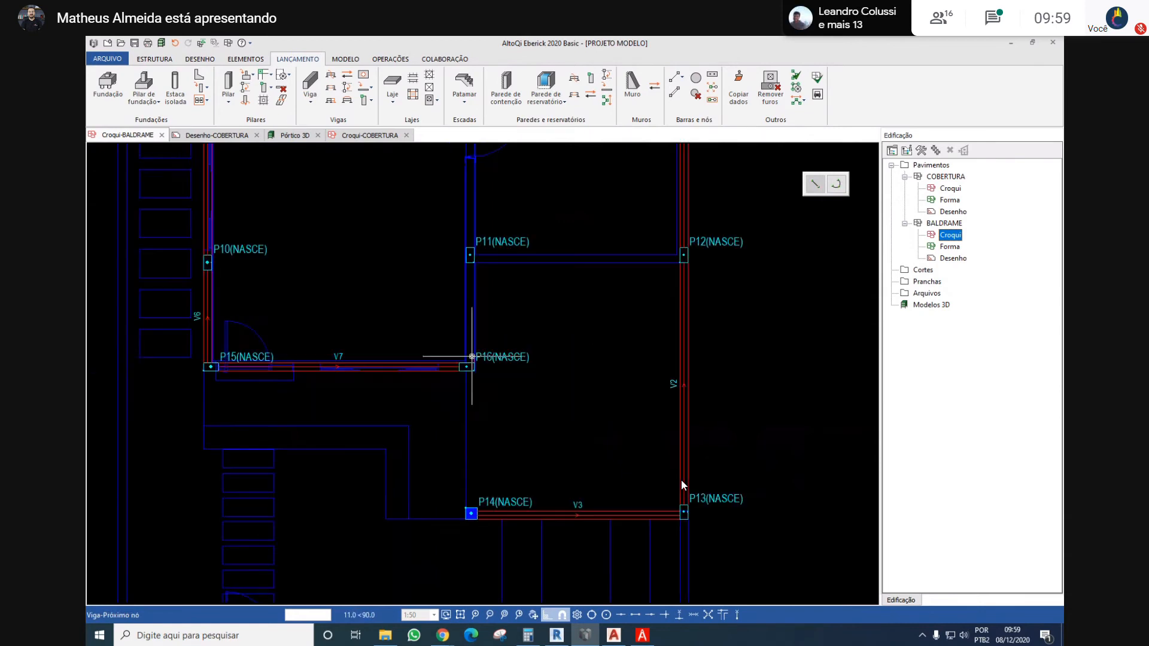
scroll(450, 243, "up", 5)
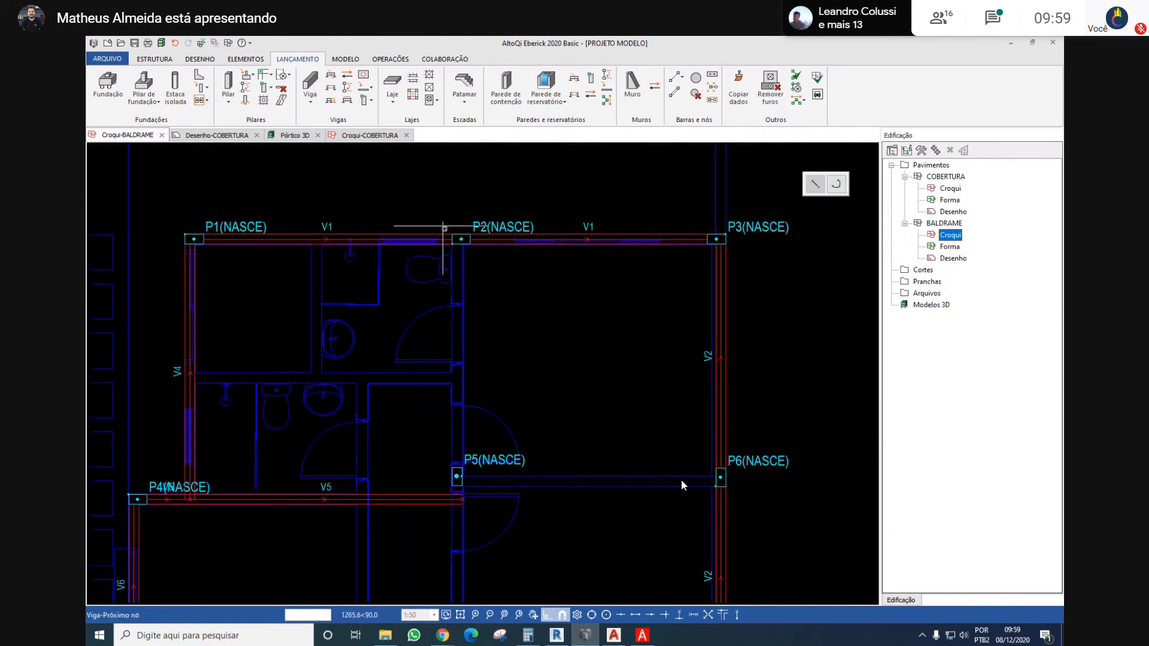
scroll(450, 243, "up", 3)
left_click(492, 265)
scroll(379, 215, "down", 10)
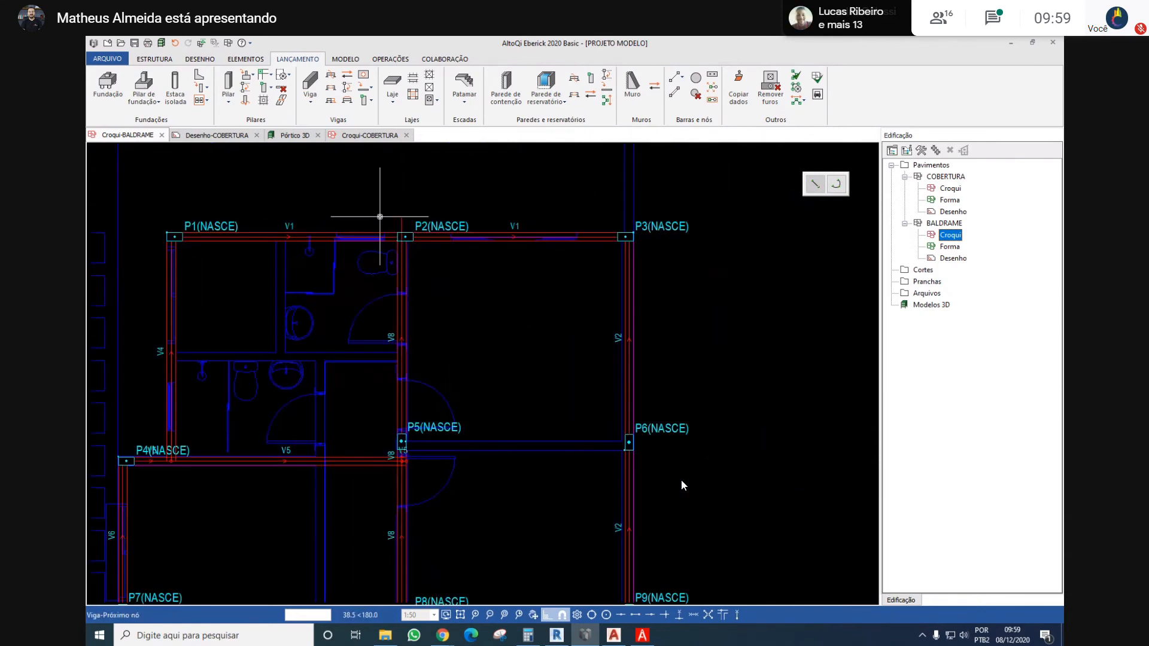
key("Return")
Place a horizontal beam from the lower right corner of column P5 to column P6
scroll(392, 263, "up", 1)
scroll(392, 262, "up", 5)
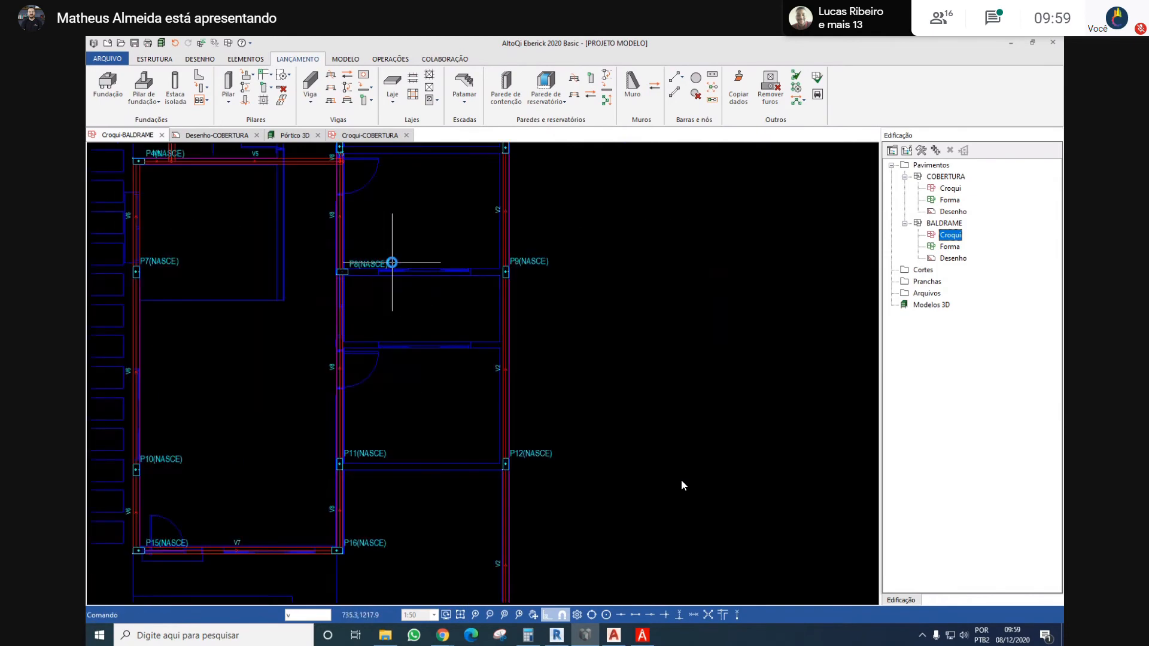
key("Return")
middle_click_drag(372, 204, 409, 266)
scroll(326, 231, "up", 3)
mouse_move(302, 222)
middle_mouse_down()
mouse_move(303, 249)
mouse_move(383, 324)
middle_mouse_up()
scroll(339, 230, "down", 3)
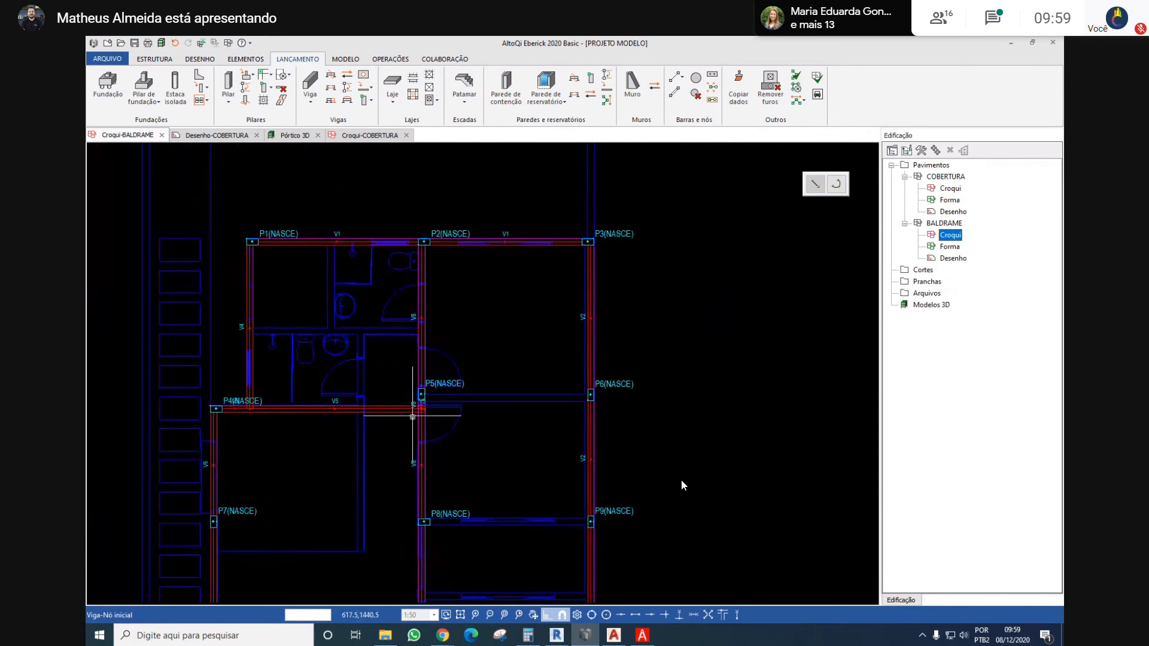
scroll(422, 398, "up", 4)
middle_click_drag(455, 352, 316, 338)
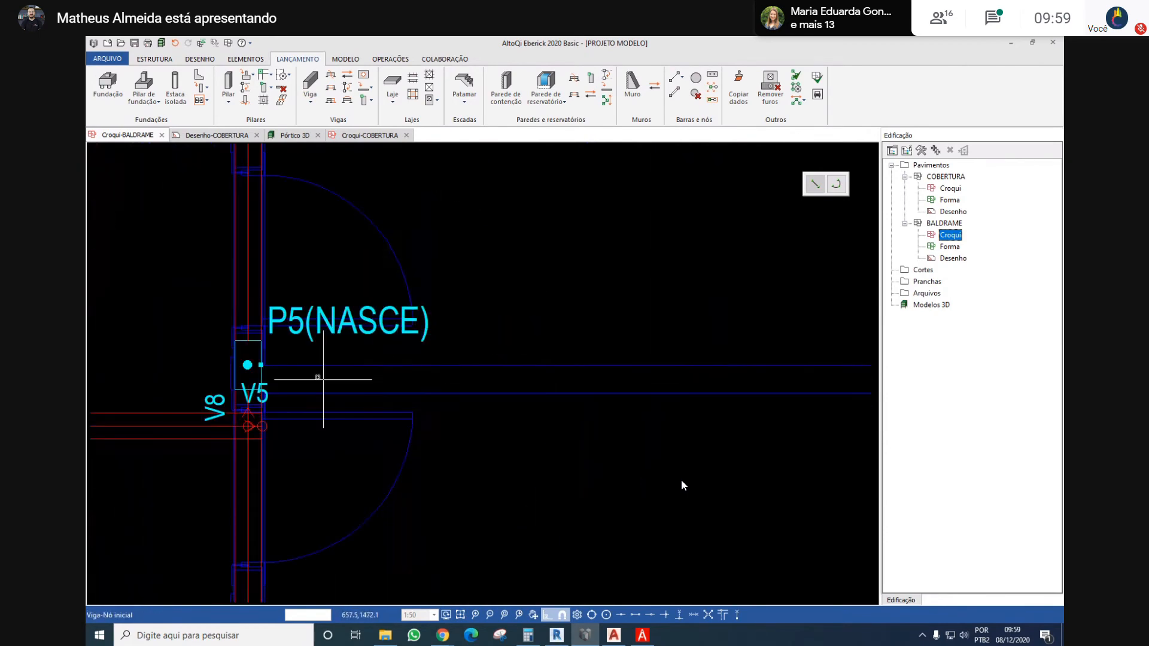
left_click(258, 387)
scroll(623, 347, "down", 4)
scroll(533, 344, "up", 4)
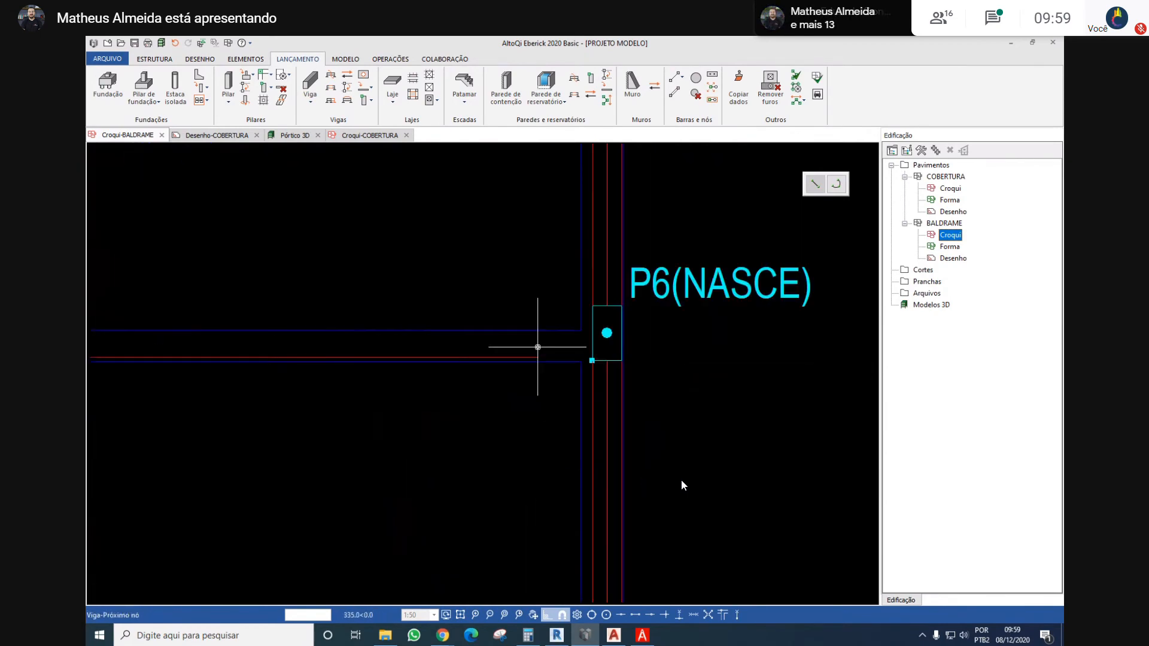
left_click(605, 350)
key("Escape")
Select the beam between columns P5 and P6 and examine its alignment with the wall lines beside P5
scroll(467, 295, "down", 4)
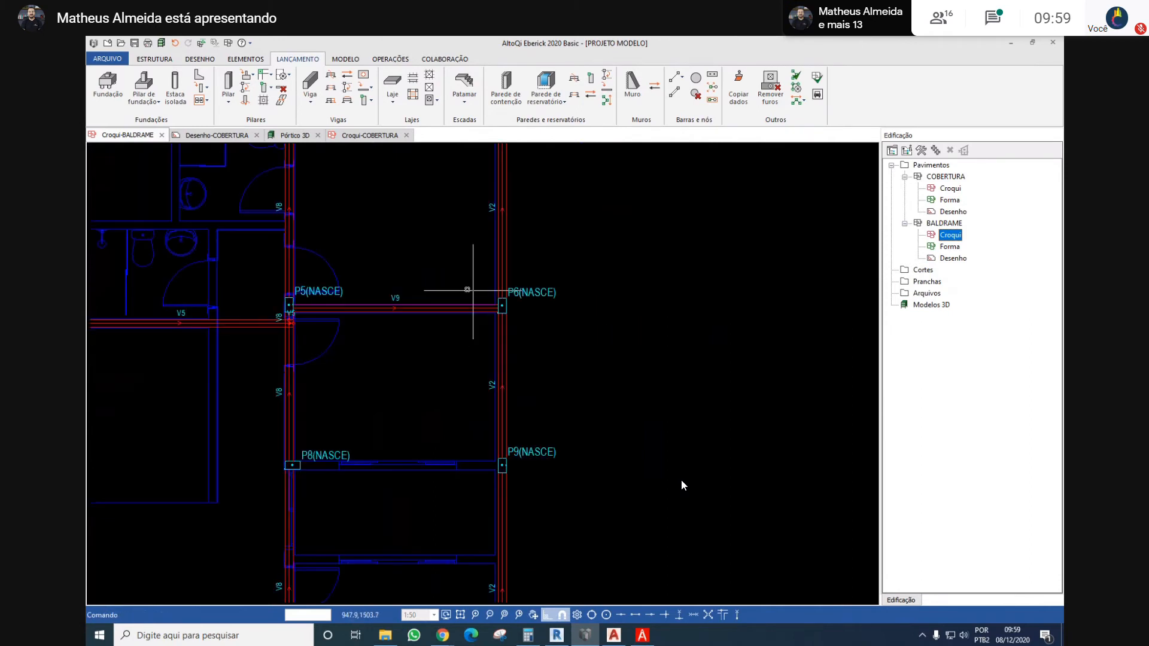
middle_click_drag(270, 292, 423, 293)
scroll(423, 291, "up", 1)
scroll(522, 317, "up", 3)
scroll(518, 318, "up", 1)
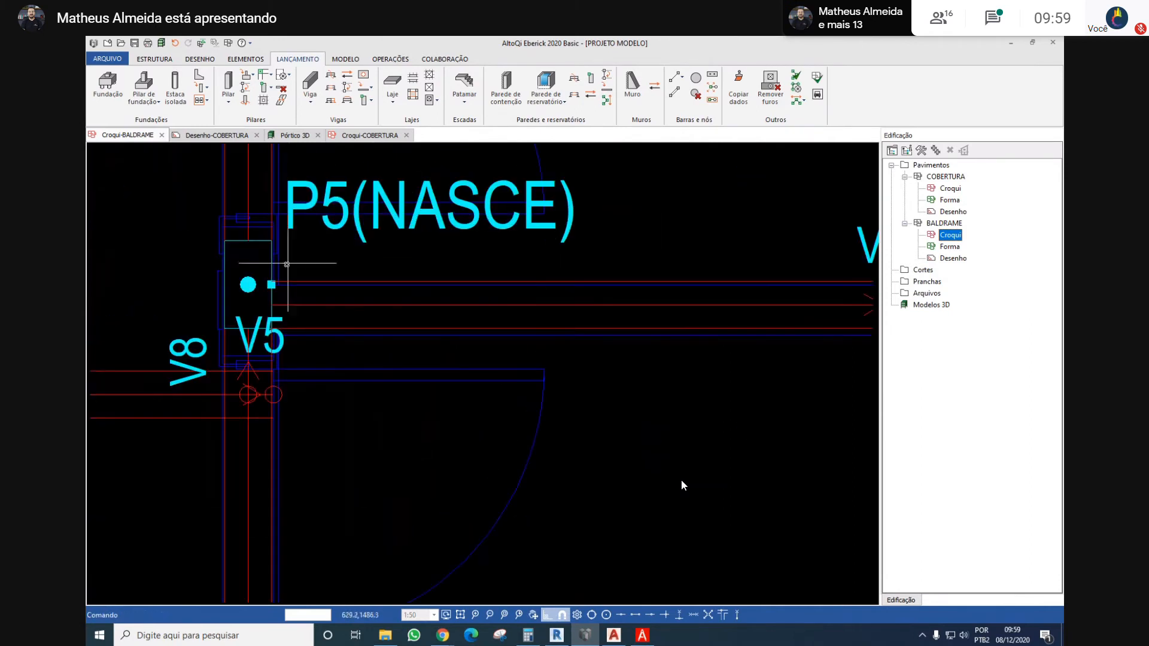
left_click(385, 255)
left_click(368, 350)
scroll(313, 286, "up", 3)
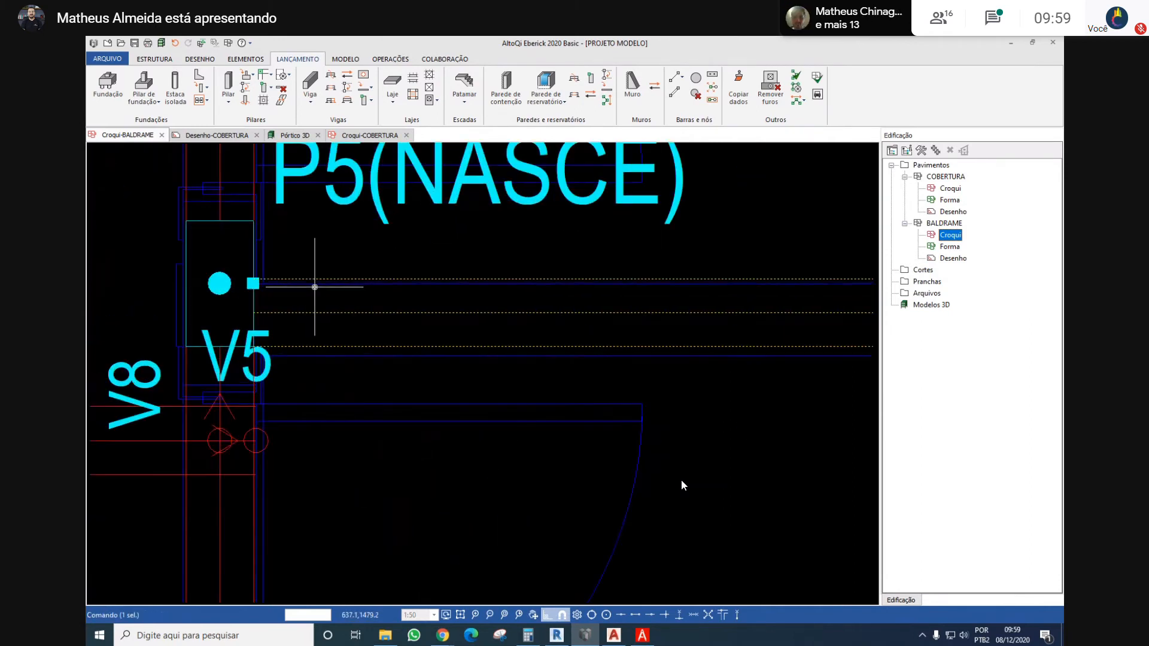
middle_click_drag(320, 223, 322, 273)
scroll(335, 259, "down", 2)
scroll(543, 238, "down", 5)
middle_click_drag(572, 225, 390, 264)
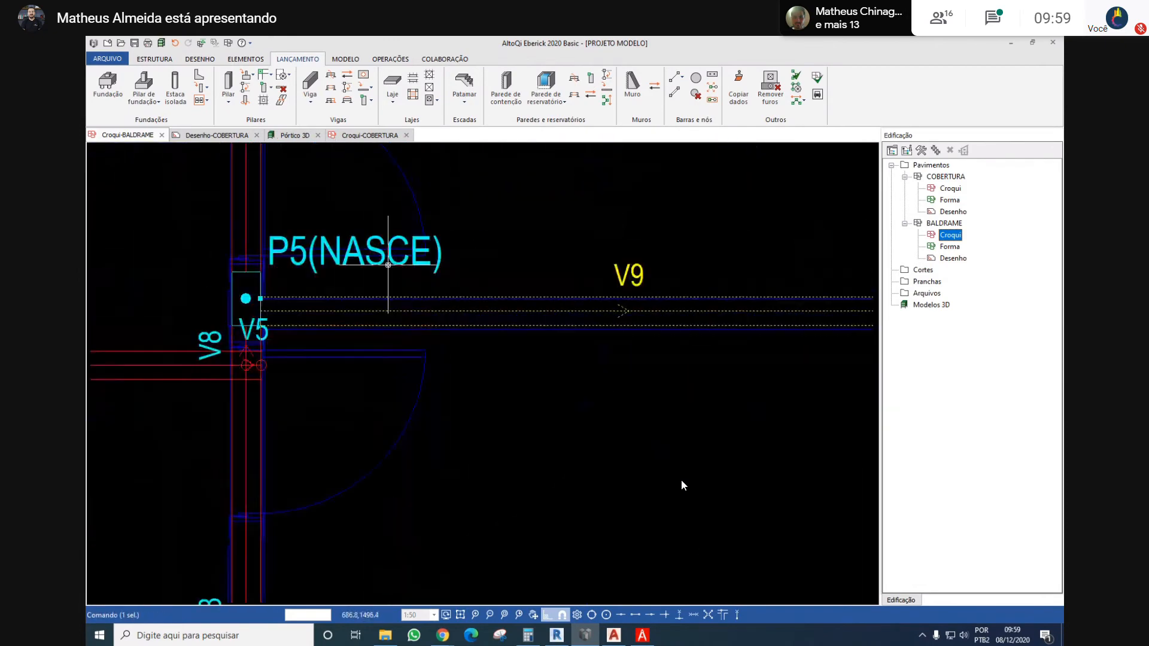
key("Escape")
Delete the horizontal beam between columns P5 and P6
middle_click_drag(690, 258, 537, 288)
left_click(612, 321)
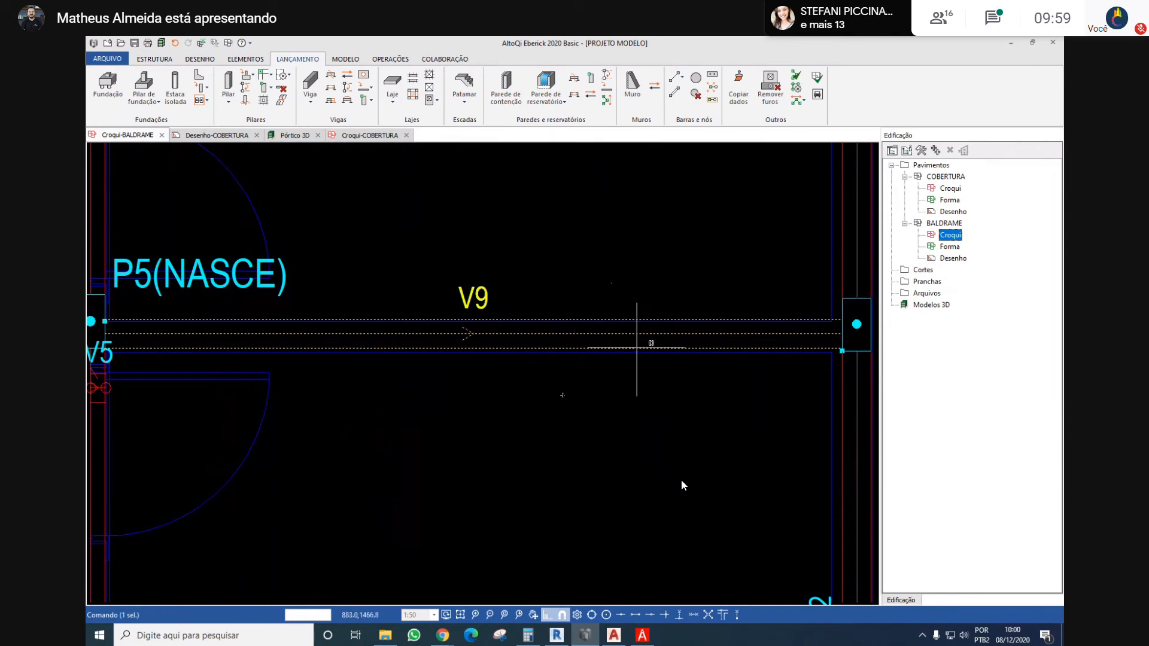
key("Escape")
middle_click_drag(392, 314, 523, 298)
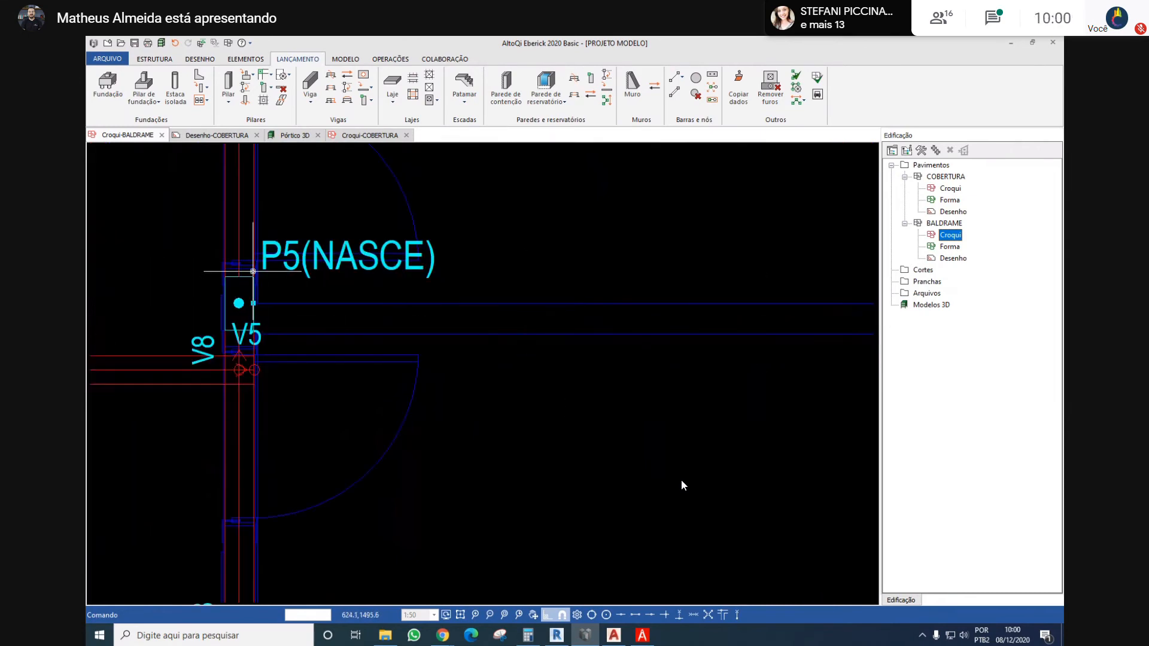
Place a beam about 368 cm long from column P6's lower left corner to the axis of beam V8 below P5, accepting the very short bar
scroll(252, 271, "down", 3)
scroll(301, 231, "up", 3)
scroll(494, 263, "down", 3)
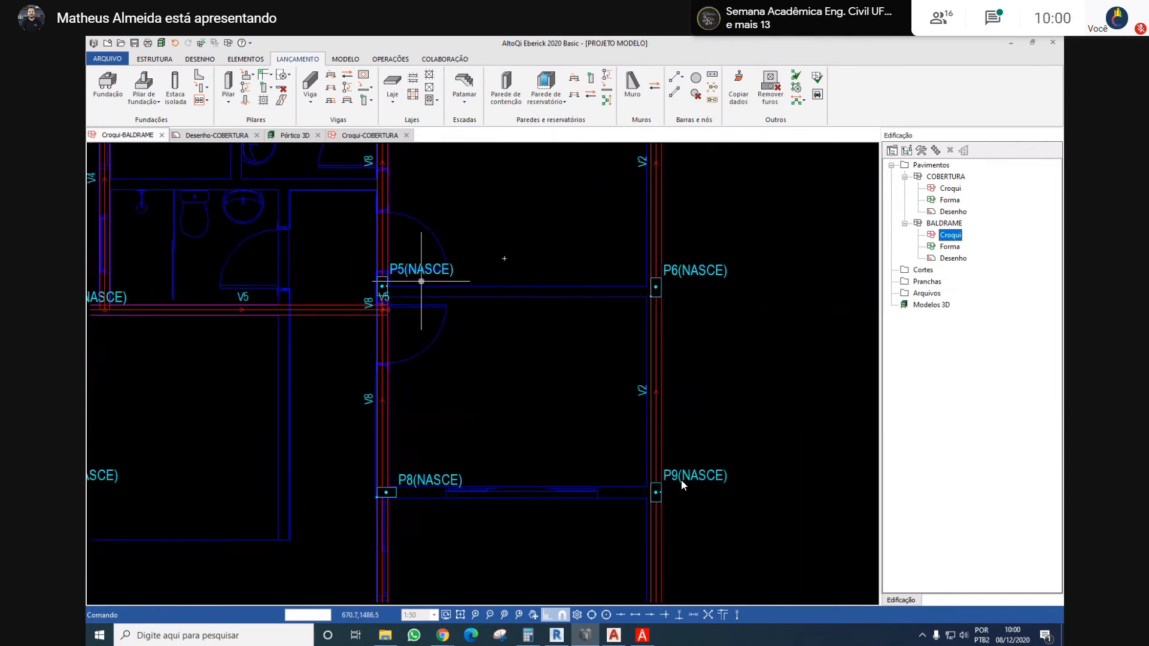
key("Return")
scroll(668, 301, "up", 5)
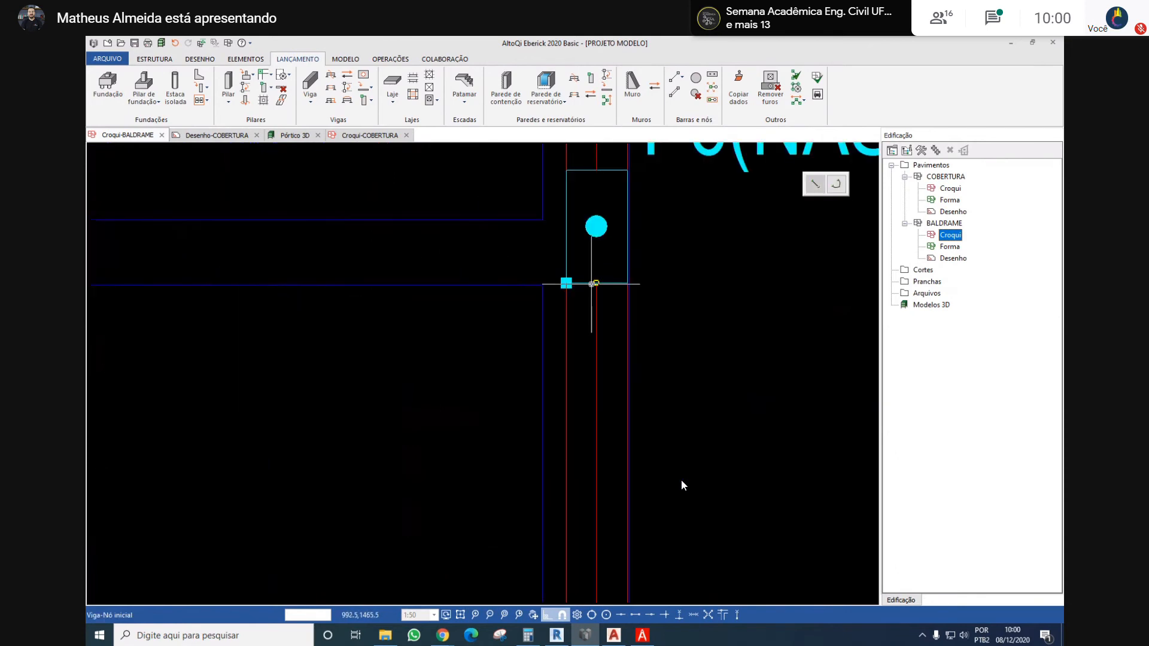
left_click(566, 282)
scroll(513, 269, "down", 3)
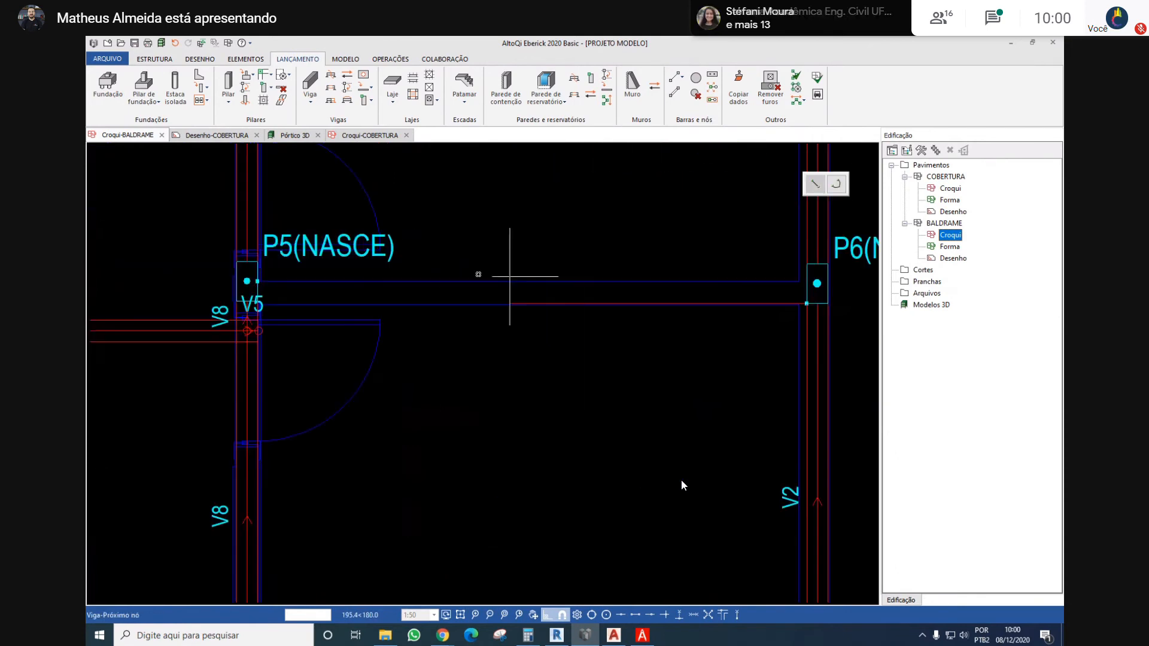
scroll(239, 298, "up", 3)
middle_click_drag(238, 297, 433, 306)
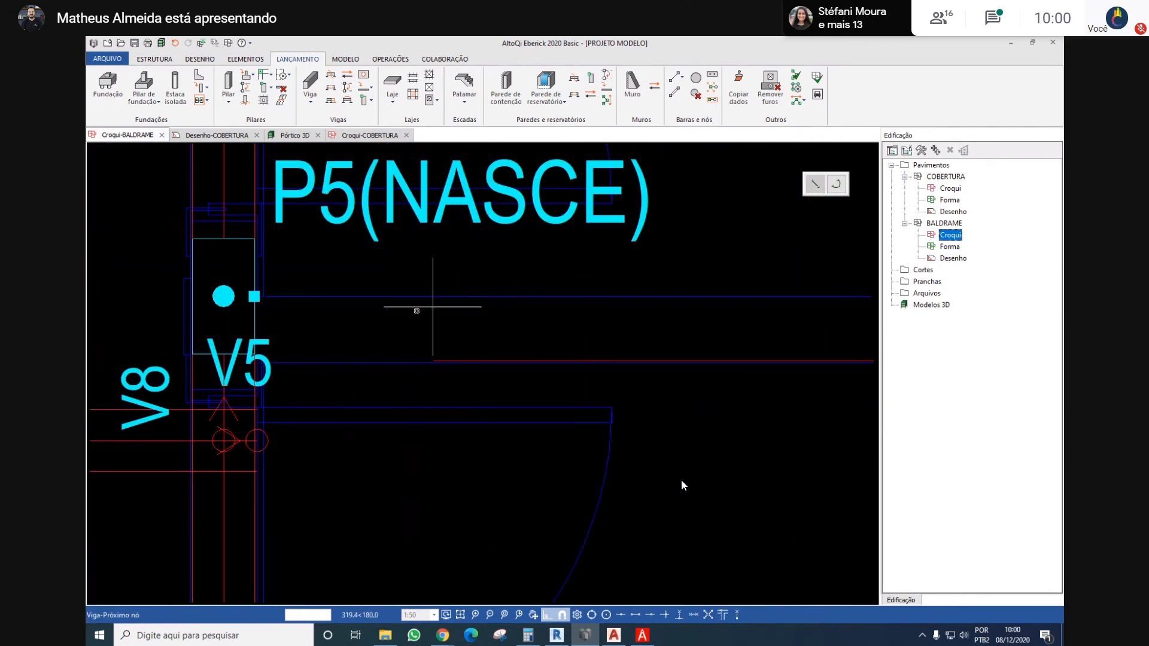
left_click(222, 360)
left_click(647, 379)
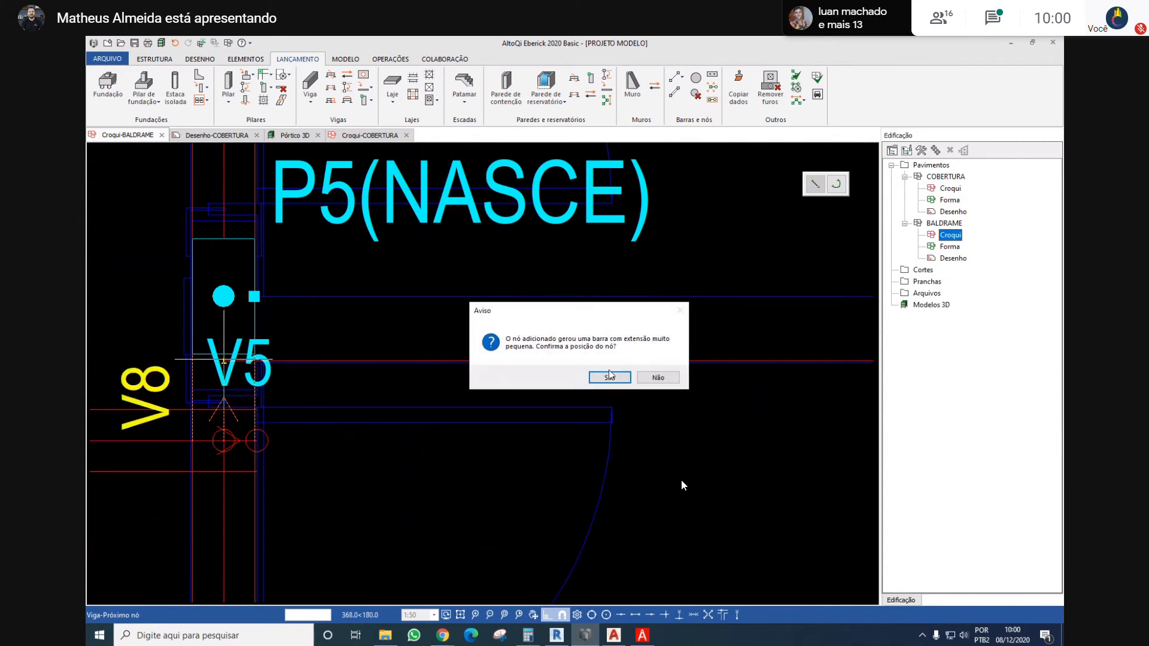
left_click(611, 374)
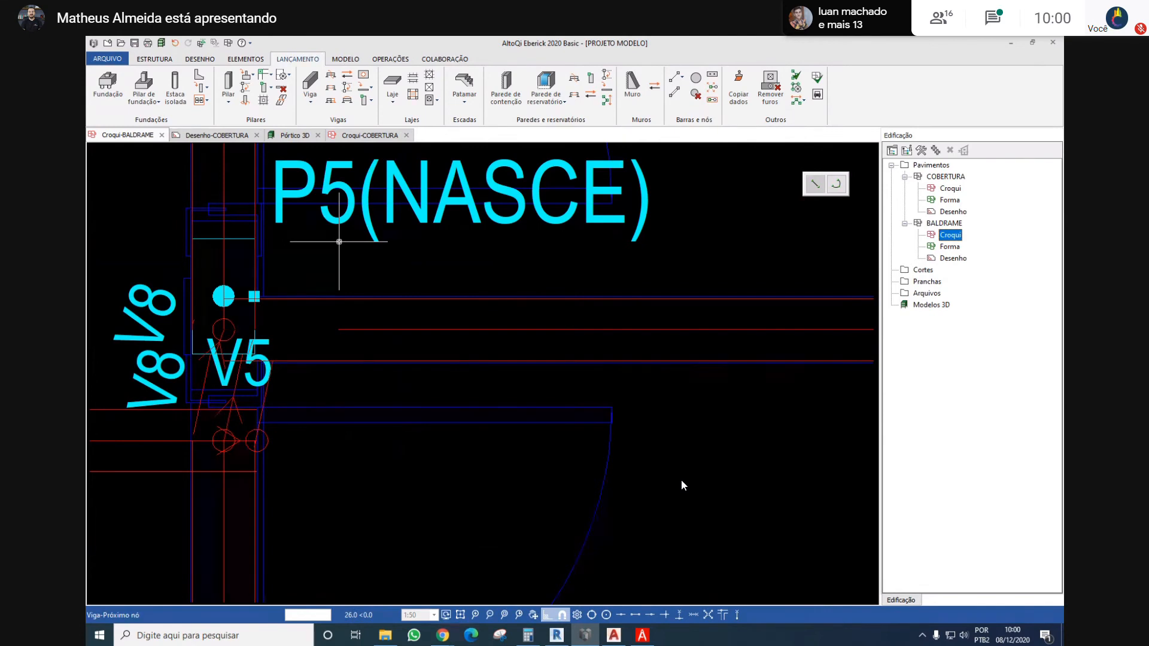
Undo the placement of the beam running from column P6 to the axis of beam V8 below P5
scroll(344, 263, "down", 1)
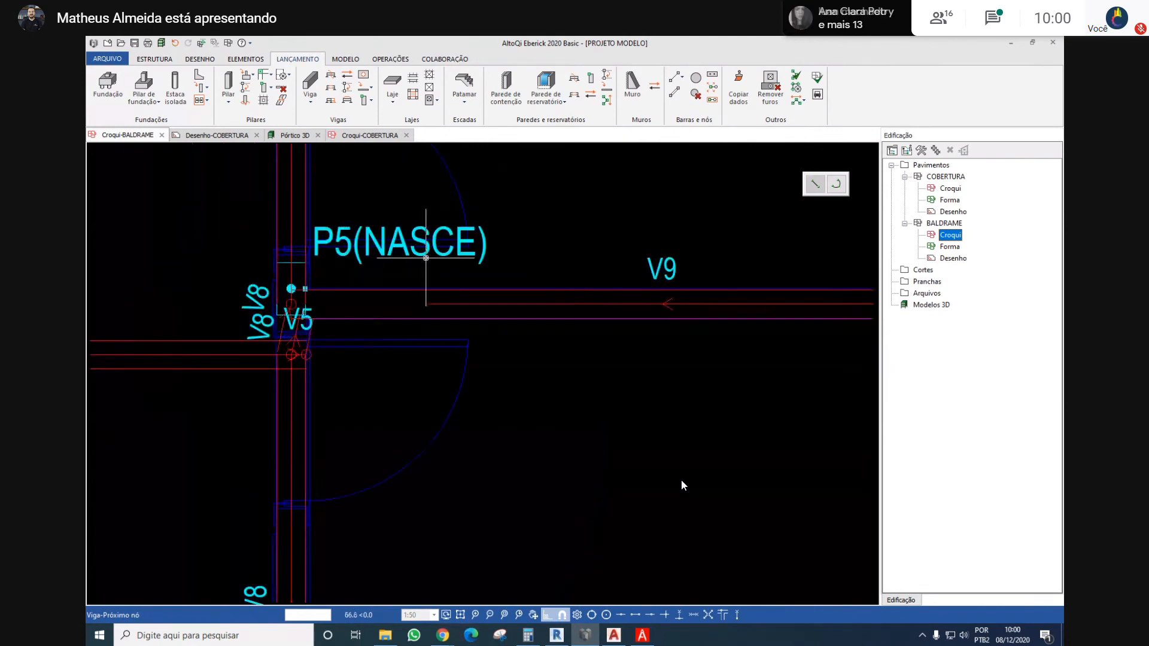
scroll(455, 257, "down", 1)
scroll(377, 280, "up", 3)
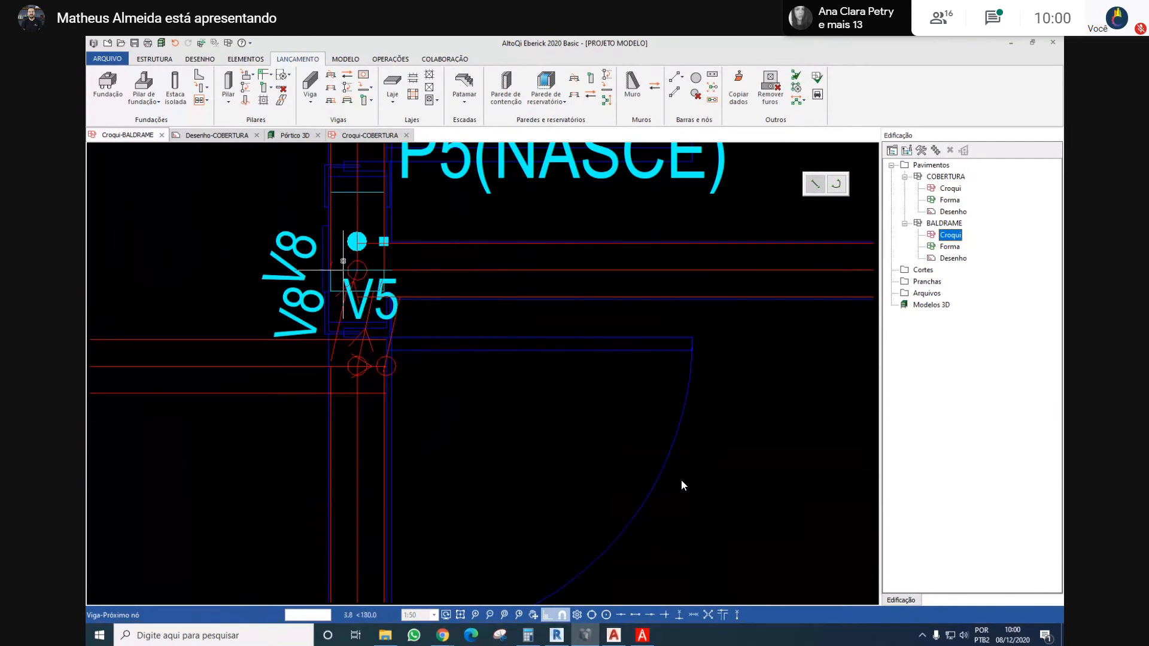
scroll(359, 317, "up", 2)
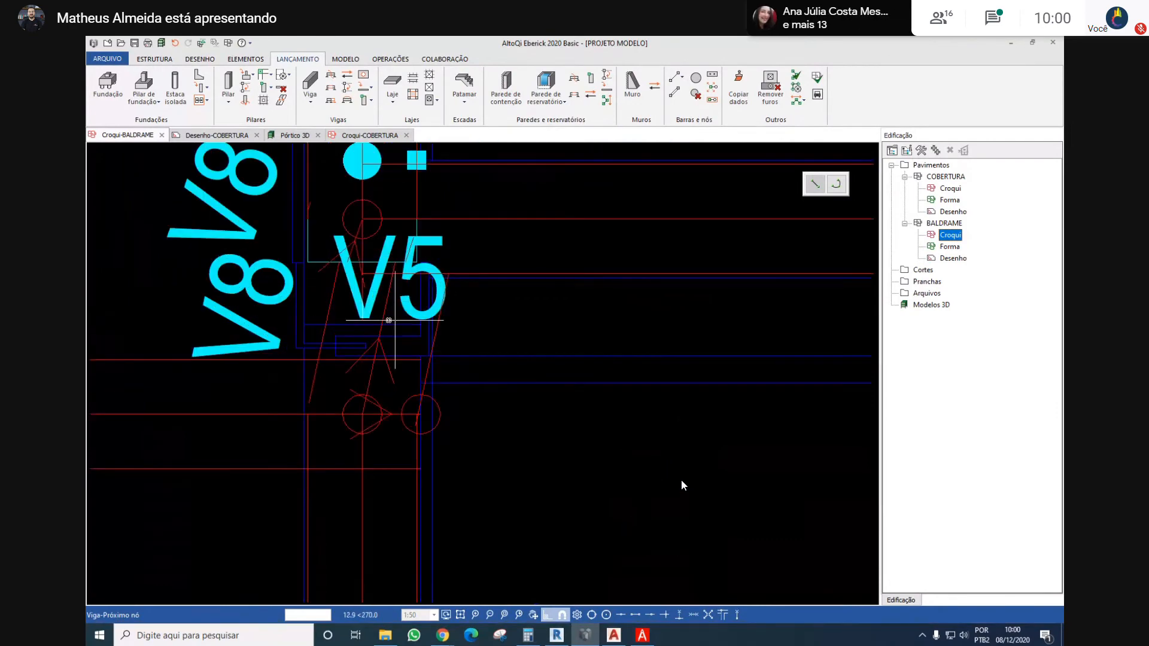
scroll(419, 335, "down", 2)
key("Escape")
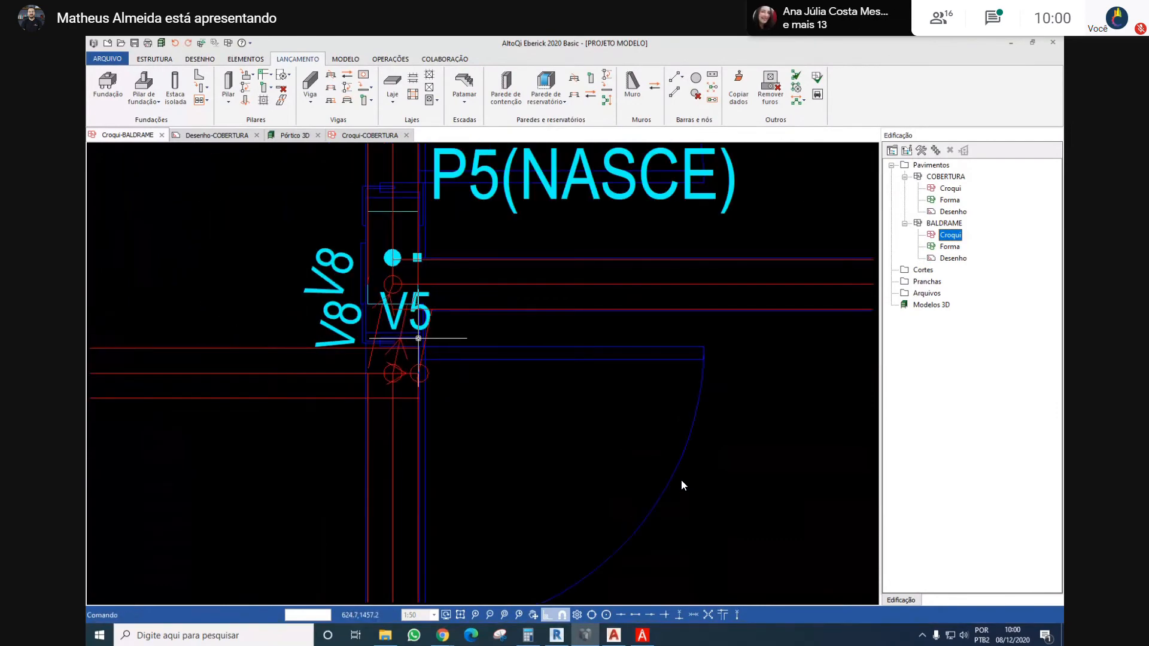
key("ctrl+z")
scroll(428, 276, "down", 2)
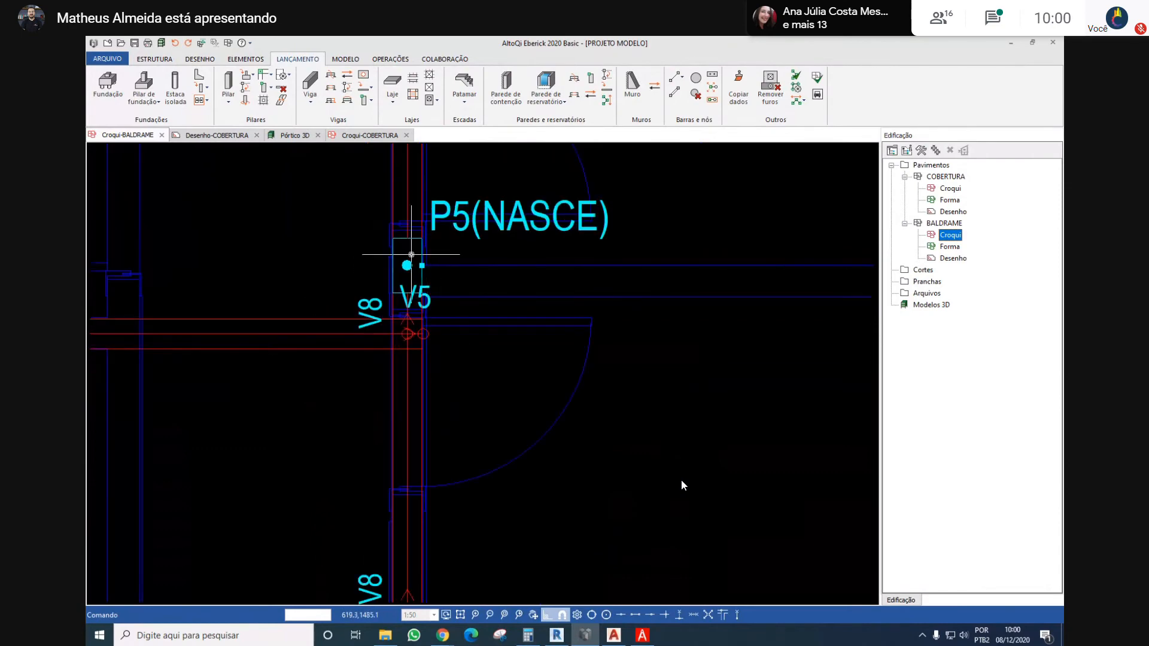
Draw a horizontal auxiliary line about 431 cm long from column P6's lower left corner to beyond column P5
right_click(447, 206)
key("Escape")
key("Escape")
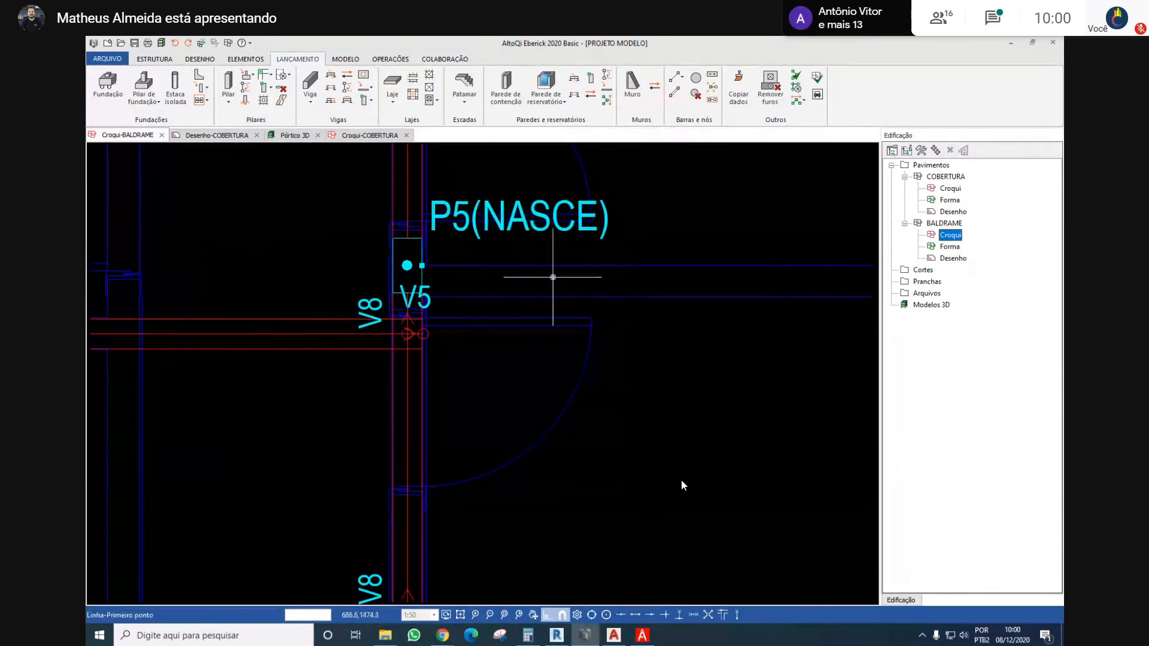
middle_click_drag(579, 287, 359, 287)
scroll(360, 288, "down", 3)
scroll(558, 281, "up", 2)
scroll(592, 303, "up", 2)
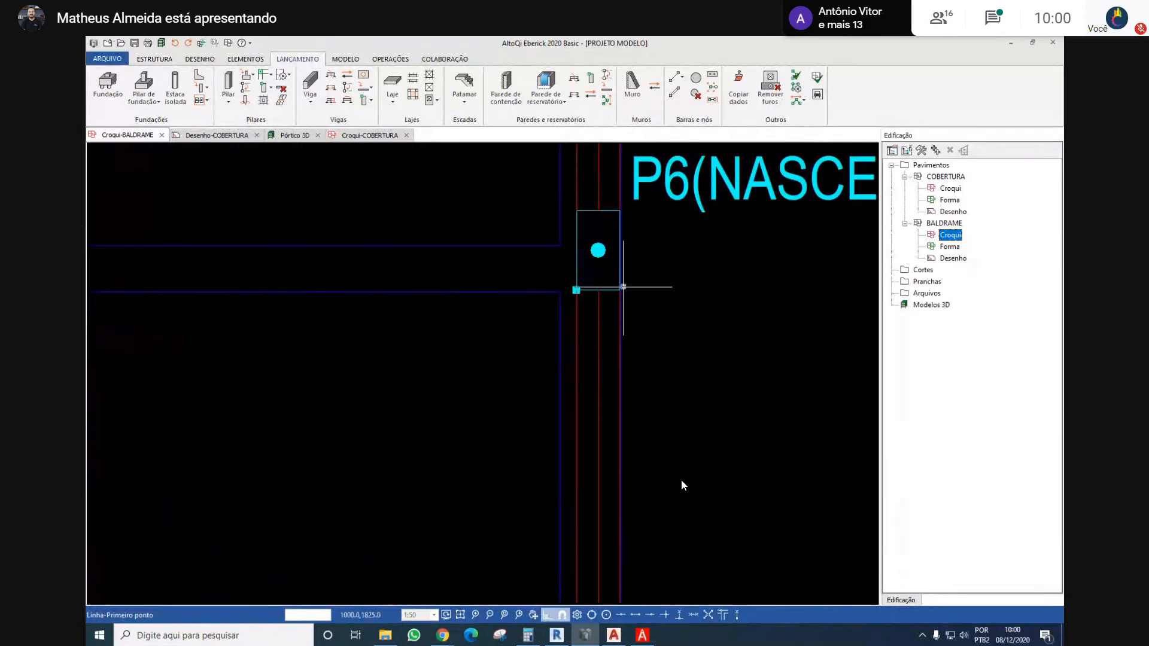
left_click(576, 289)
scroll(576, 288, "down", 3)
middle_click_drag(380, 256, 533, 277)
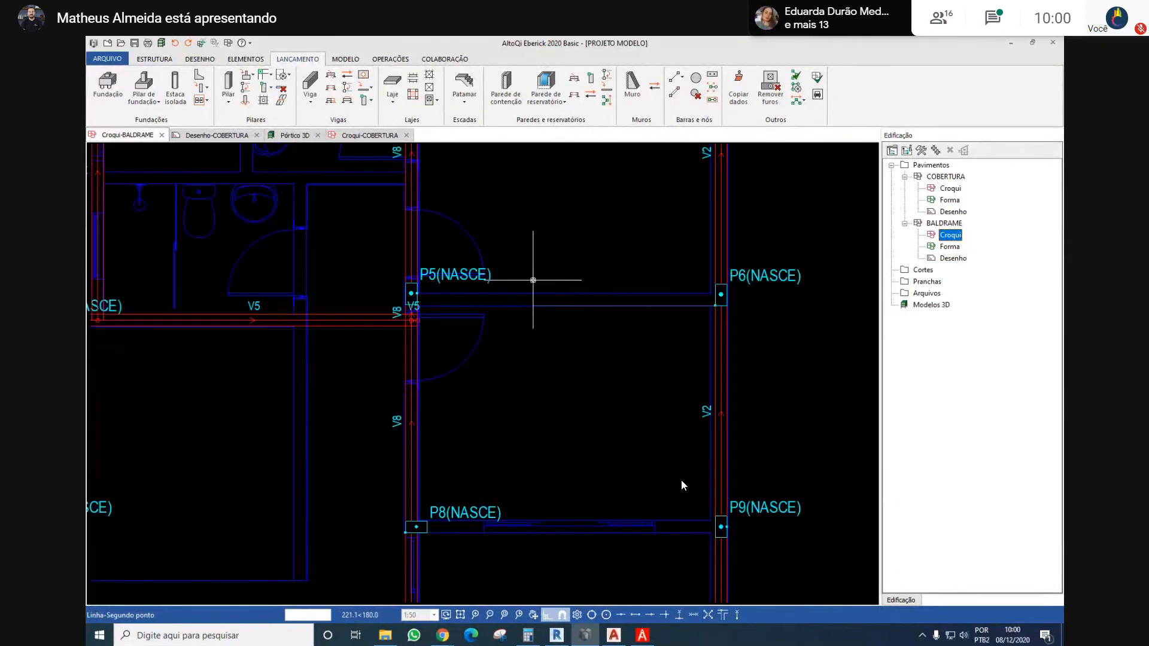
scroll(410, 297, "up", 3)
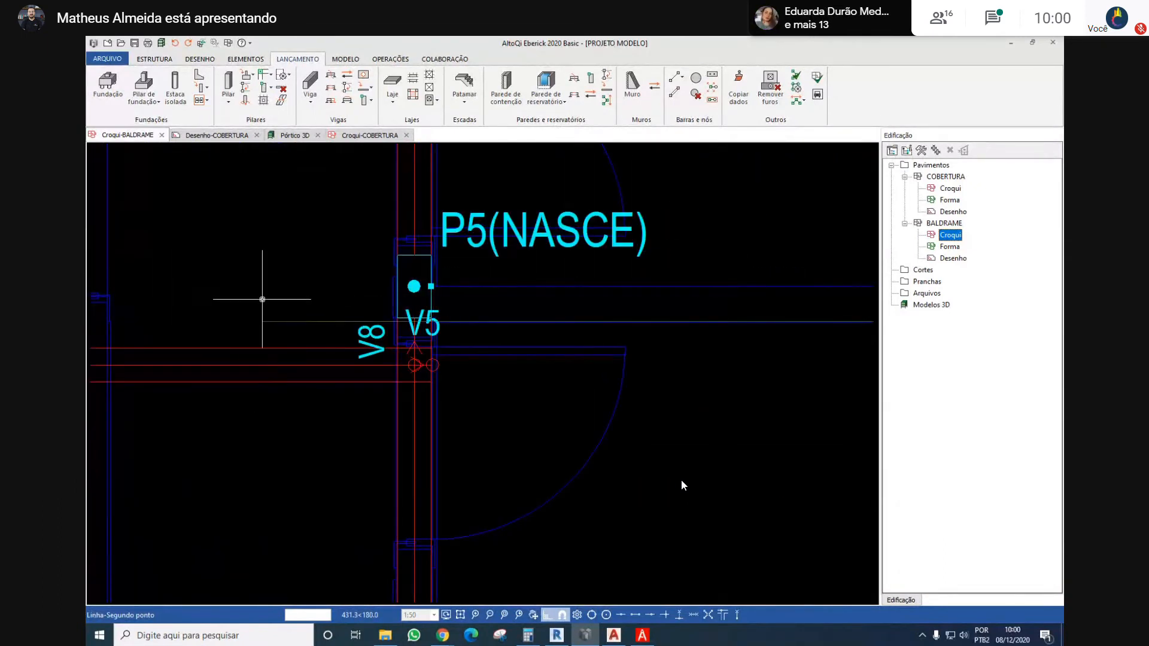
key("Escape")
left_click(463, 235)
right_click(463, 235)
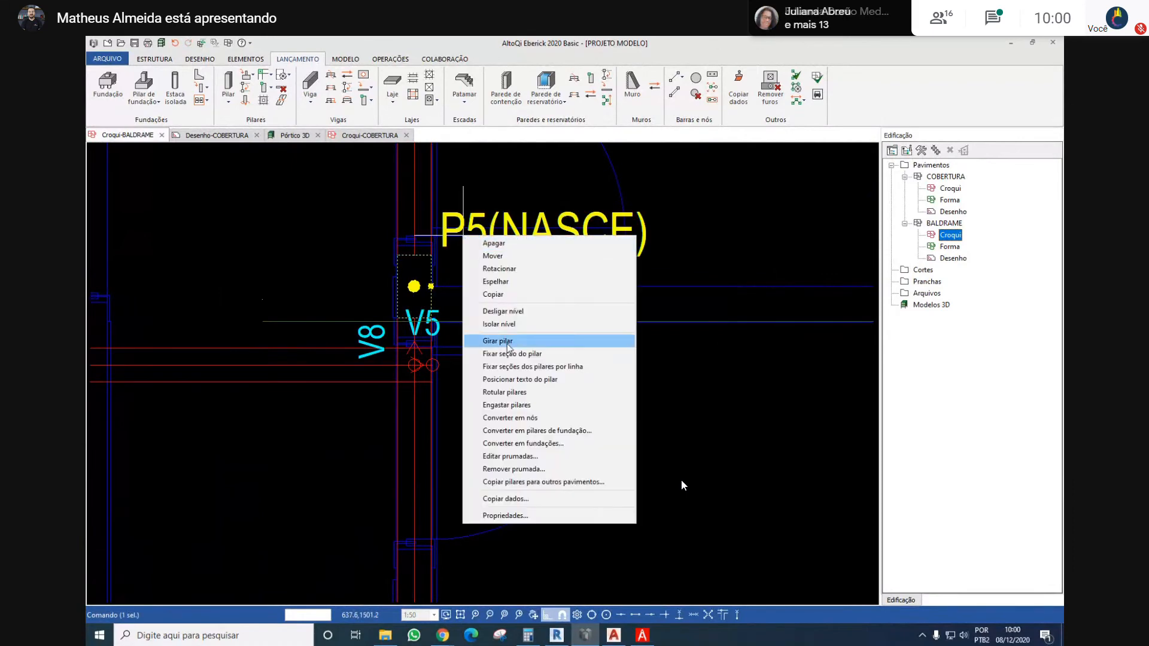
left_click(506, 256)
scroll(420, 327, "up", 4)
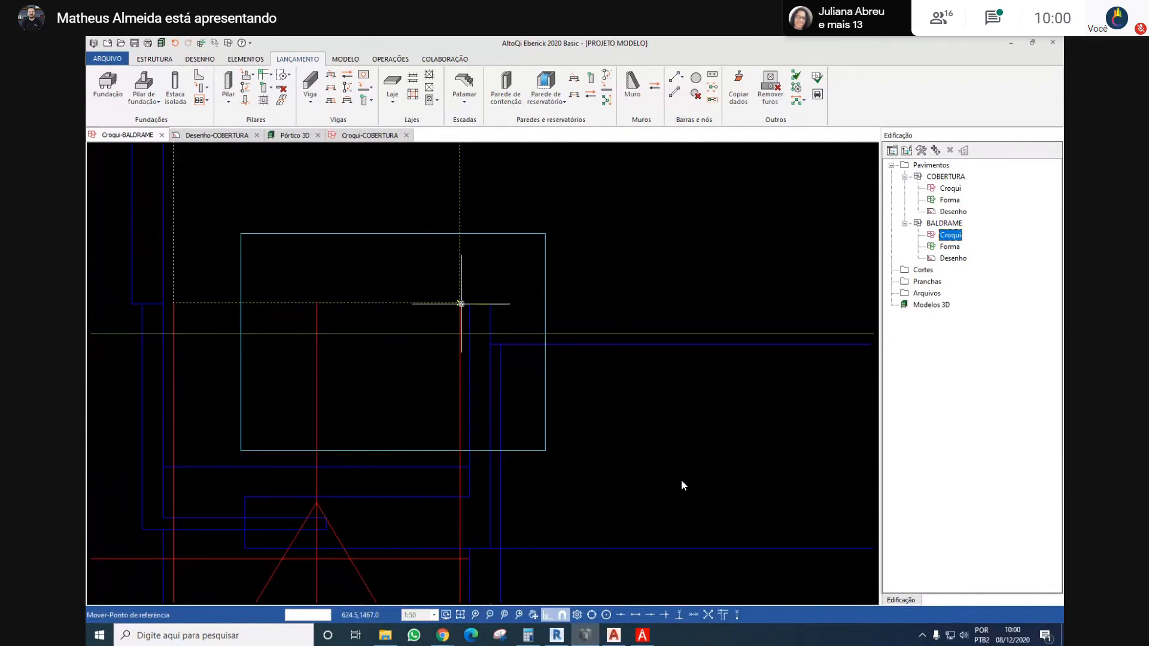
key("Escape")
scroll(461, 304, "up", 4)
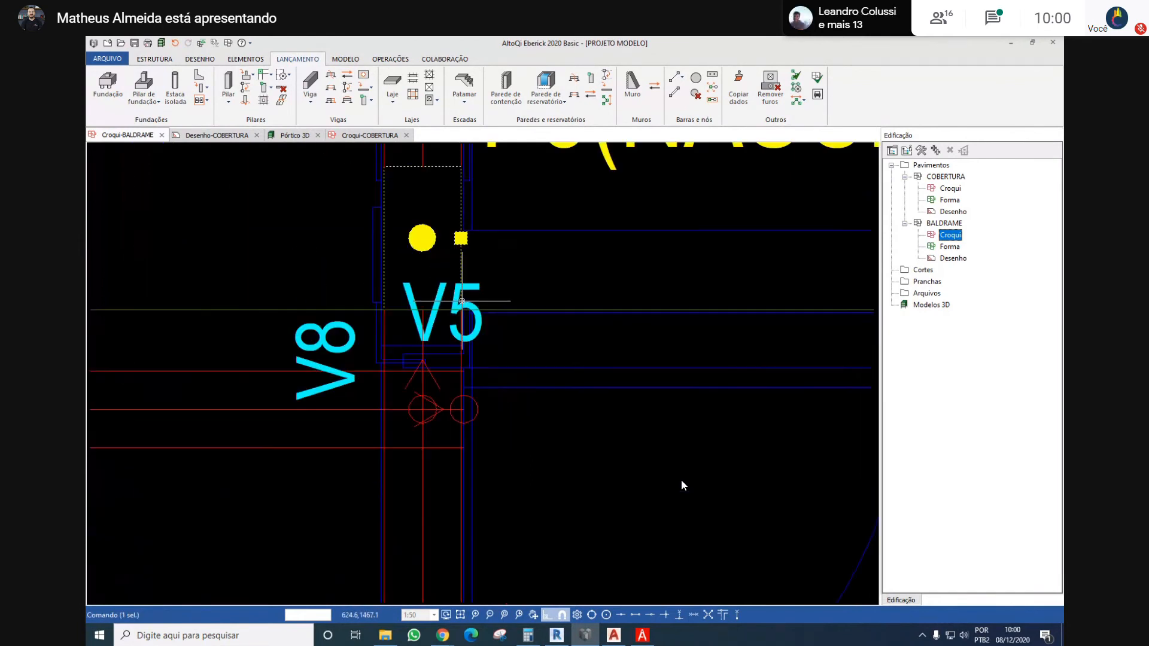
scroll(461, 301, "down", 3)
key("Escape")
scroll(538, 248, "down", 3)
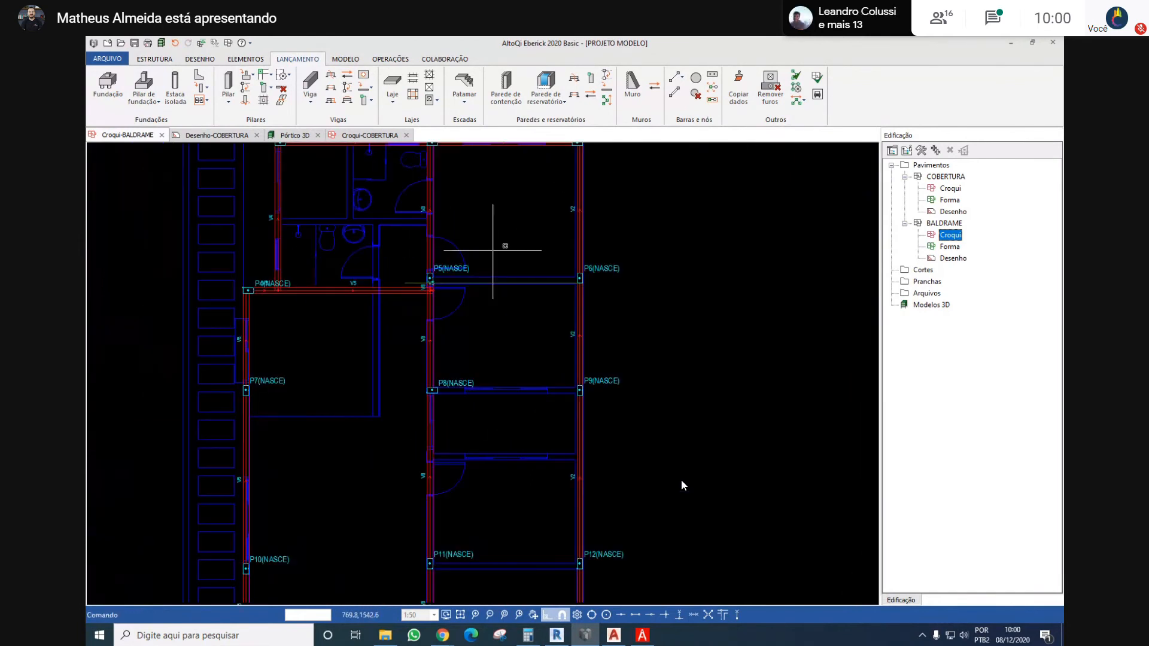
Delete the short V5 beam segment and its end node just below column P5
middle_click_drag(502, 248, 461, 256)
scroll(379, 289, "up", 3)
left_click_drag(370, 284, 518, 354)
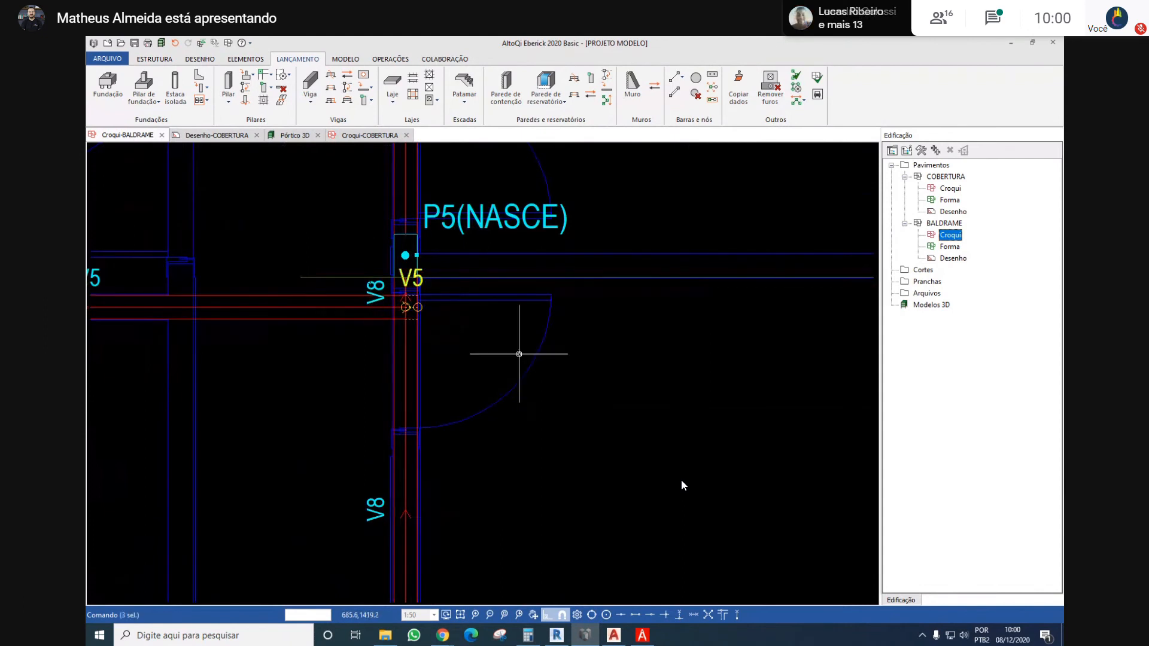
key("Delete")
Place a horizontal beam about 365 cm long from column P6's lower left corner to column P5, following the auxiliary line
middle_click_drag(526, 271, 461, 303)
scroll(461, 303, "down", 3)
middle_click_drag(576, 253, 552, 266)
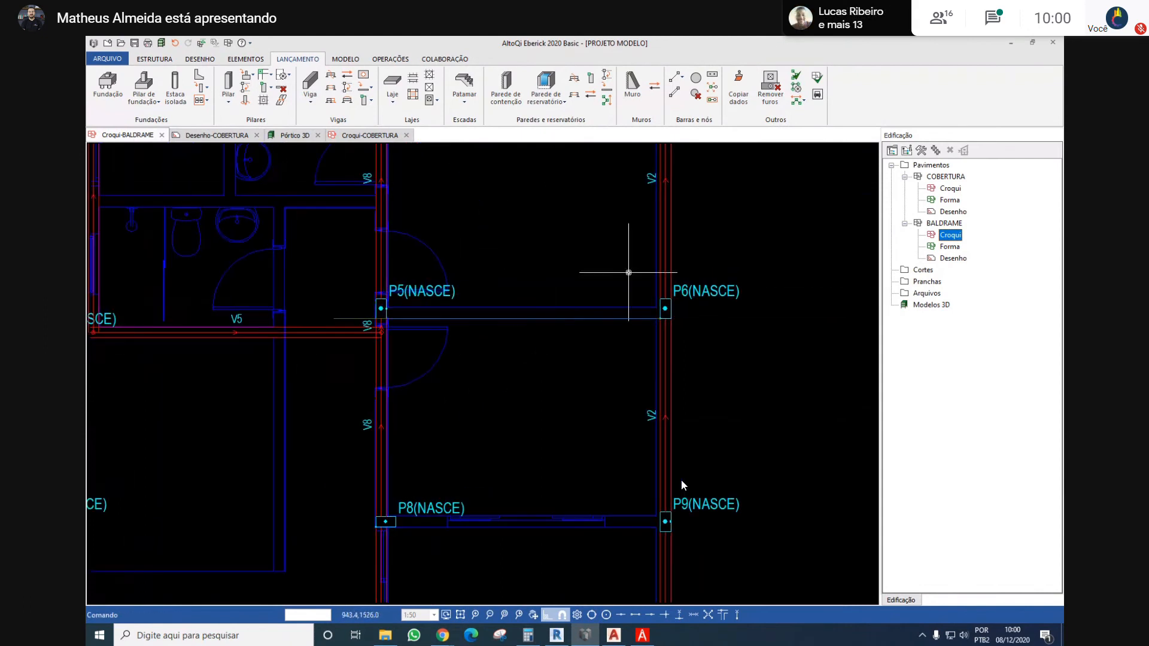
key("Return")
scroll(647, 311, "up", 3)
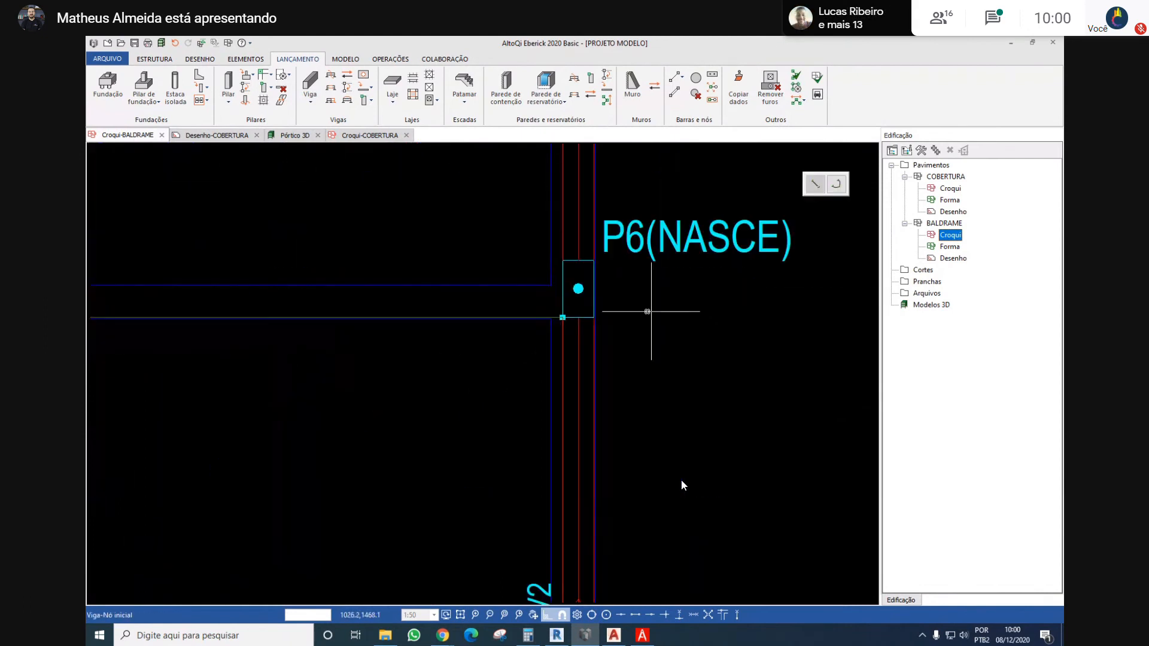
left_click(556, 313)
scroll(556, 313, "down", 3)
scroll(308, 320, "up", 3)
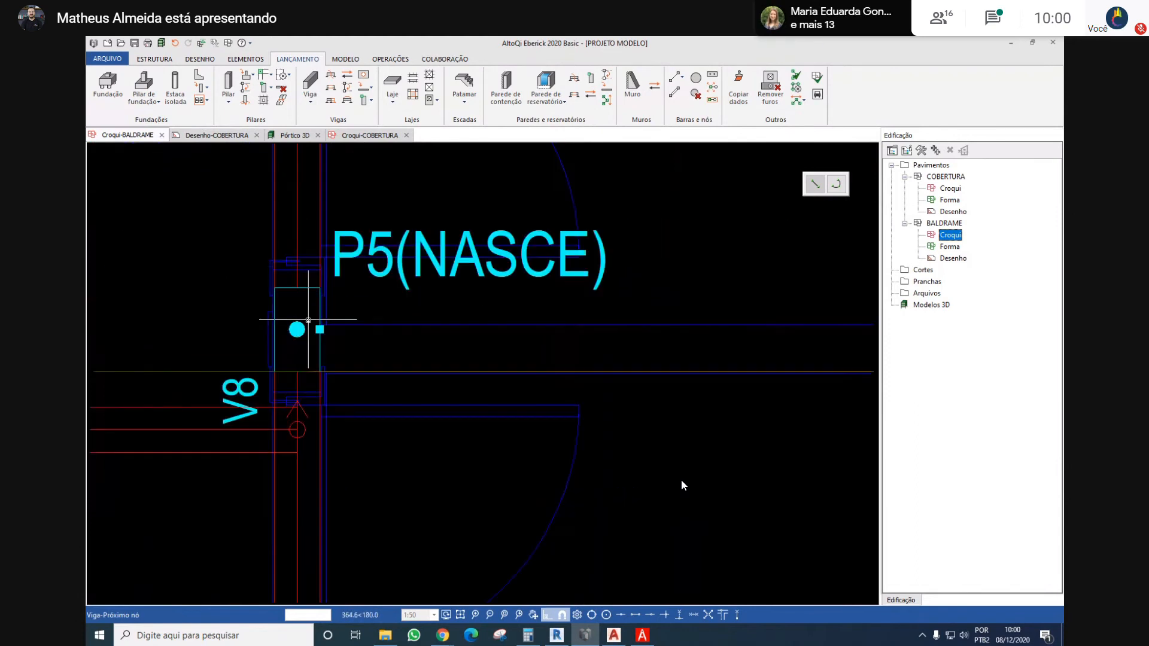
left_click(363, 212)
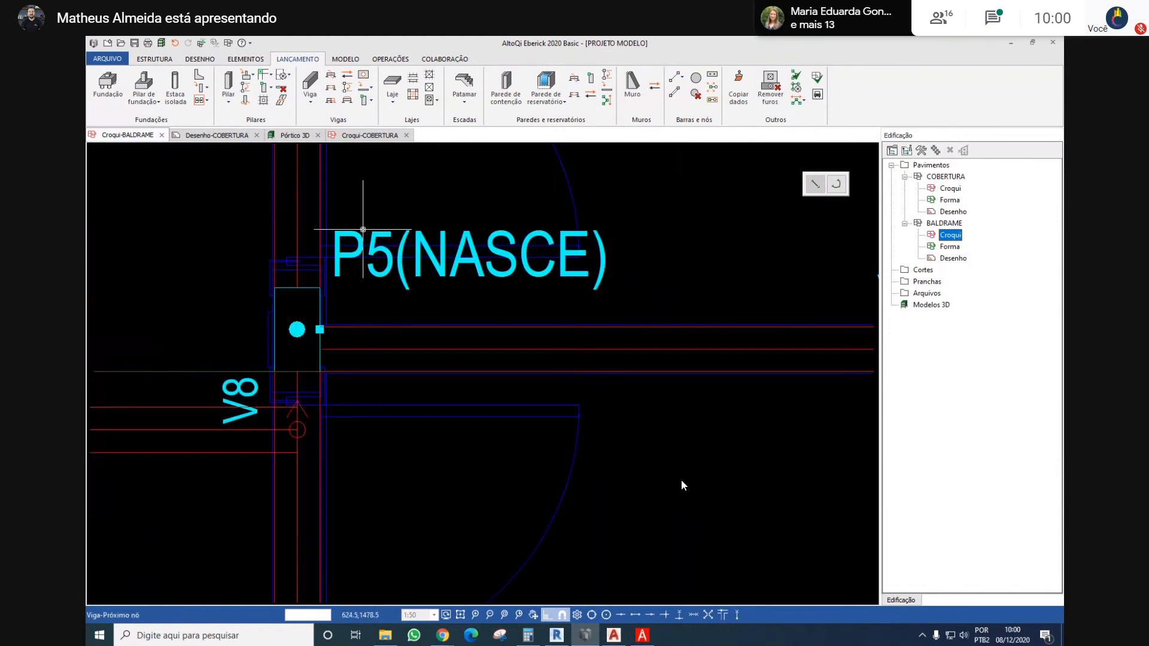
scroll(359, 228, "down", 4)
scroll(357, 254, "up", 2)
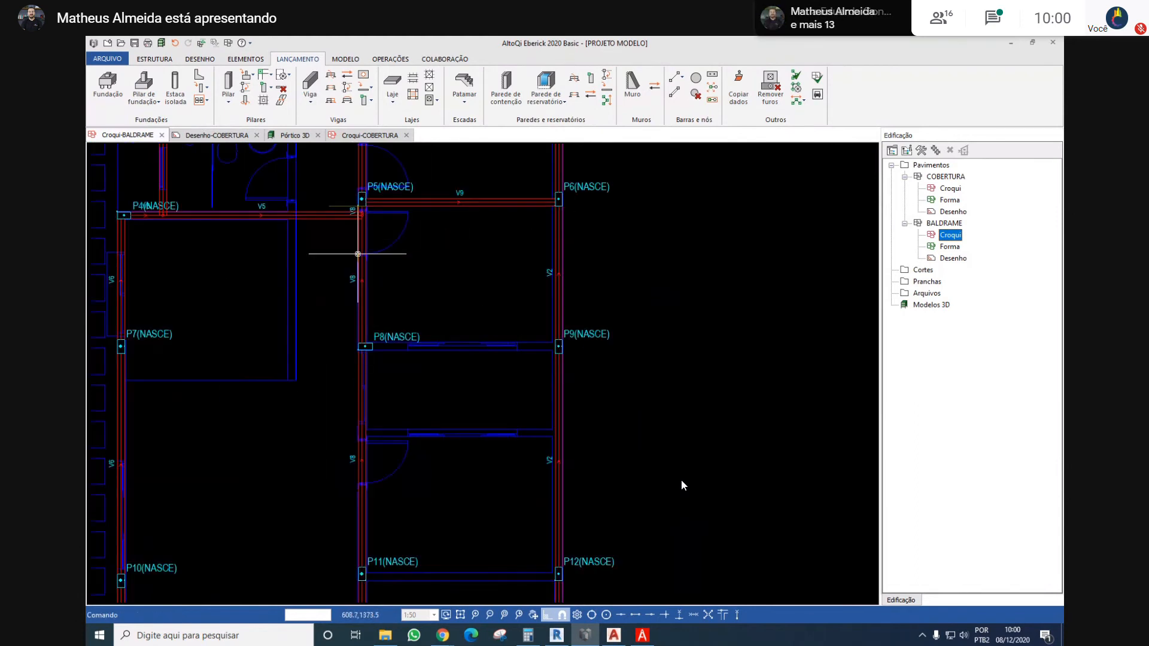
Place a horizontal beam about 358 cm long from column P8 to column P9, along the wall with the window
key("Return")
scroll(521, 338, "up", 3)
middle_click_drag(380, 354, 659, 365)
left_click(353, 364)
middle_click_drag(783, 366, 658, 343)
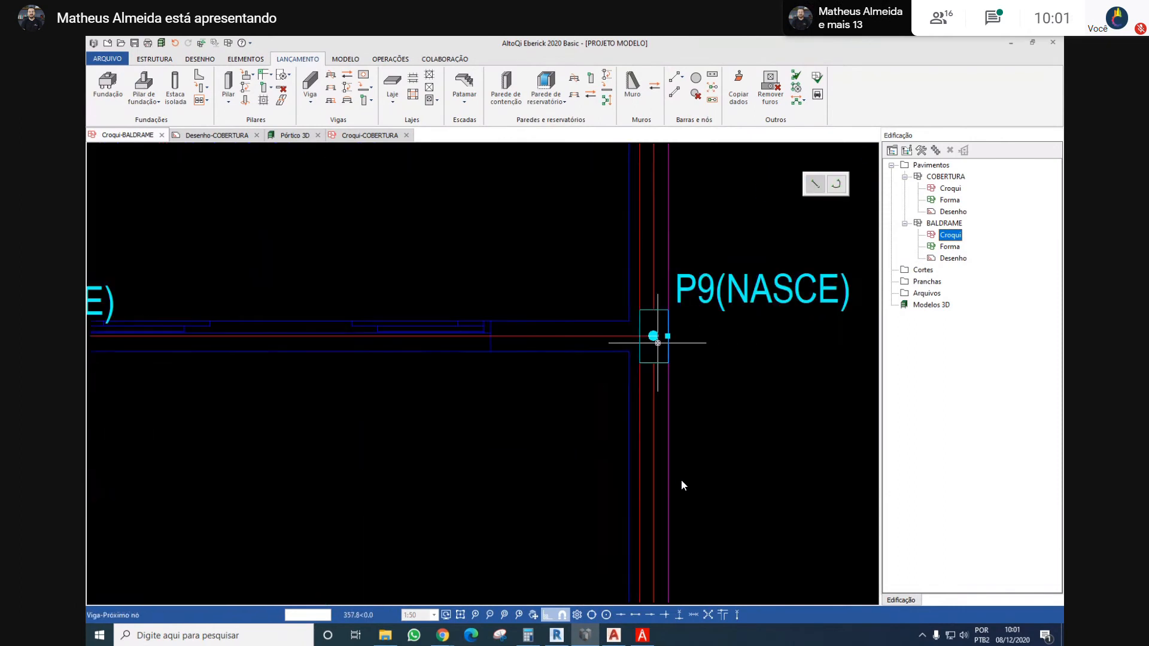
left_click(656, 343)
key("Return")
scroll(638, 318, "down", 5)
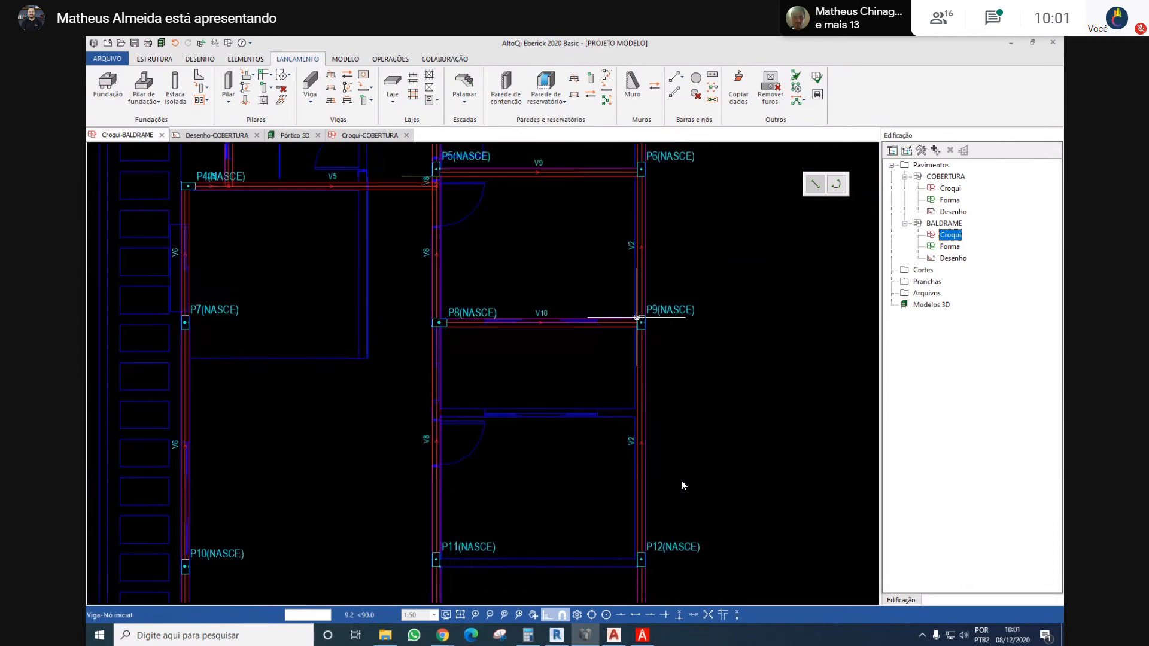
scroll(601, 313, "up", 3)
scroll(574, 314, "down", 3)
scroll(550, 317, "up", 5)
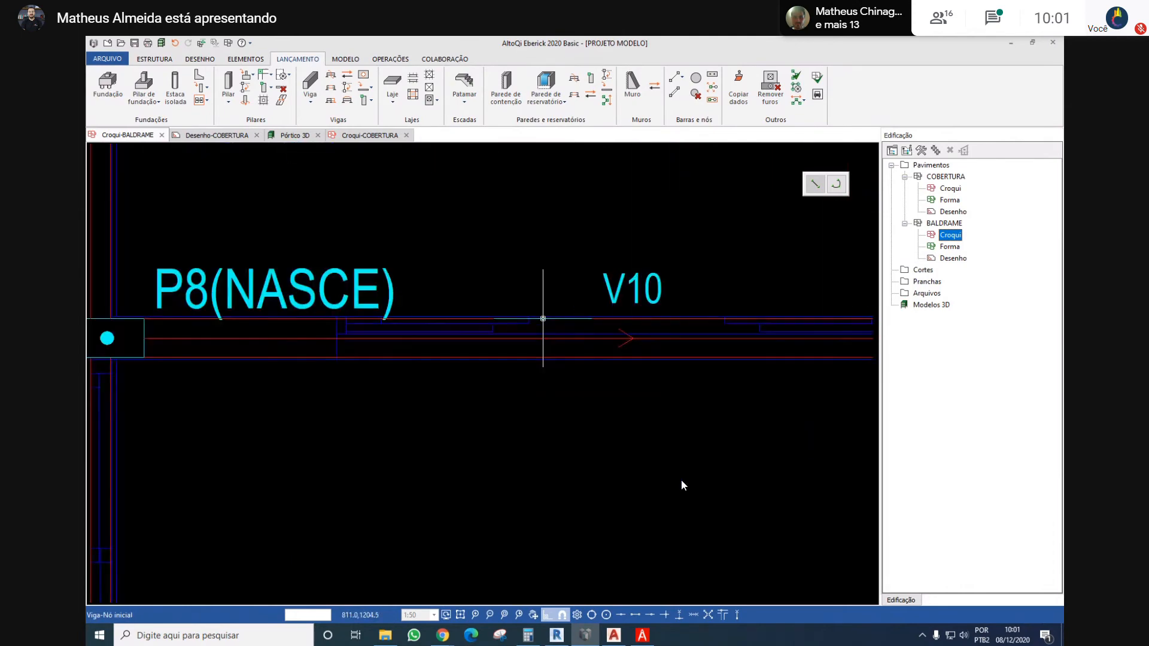
scroll(543, 318, "down", 4)
scroll(536, 325, "up", 3)
key("Escape")
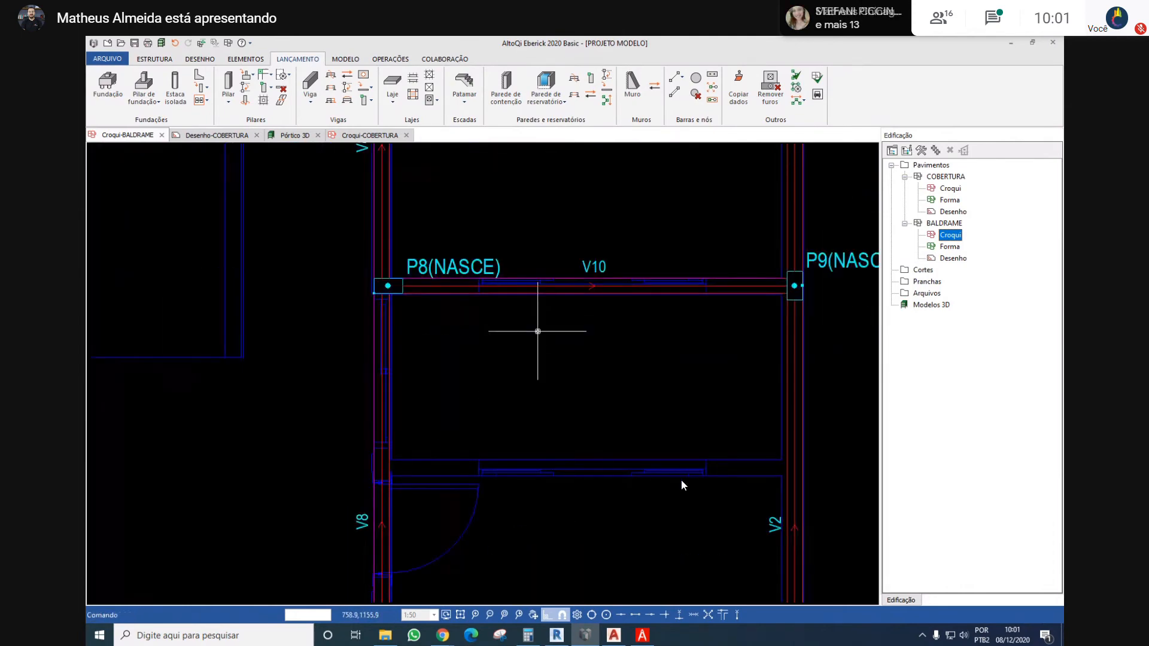
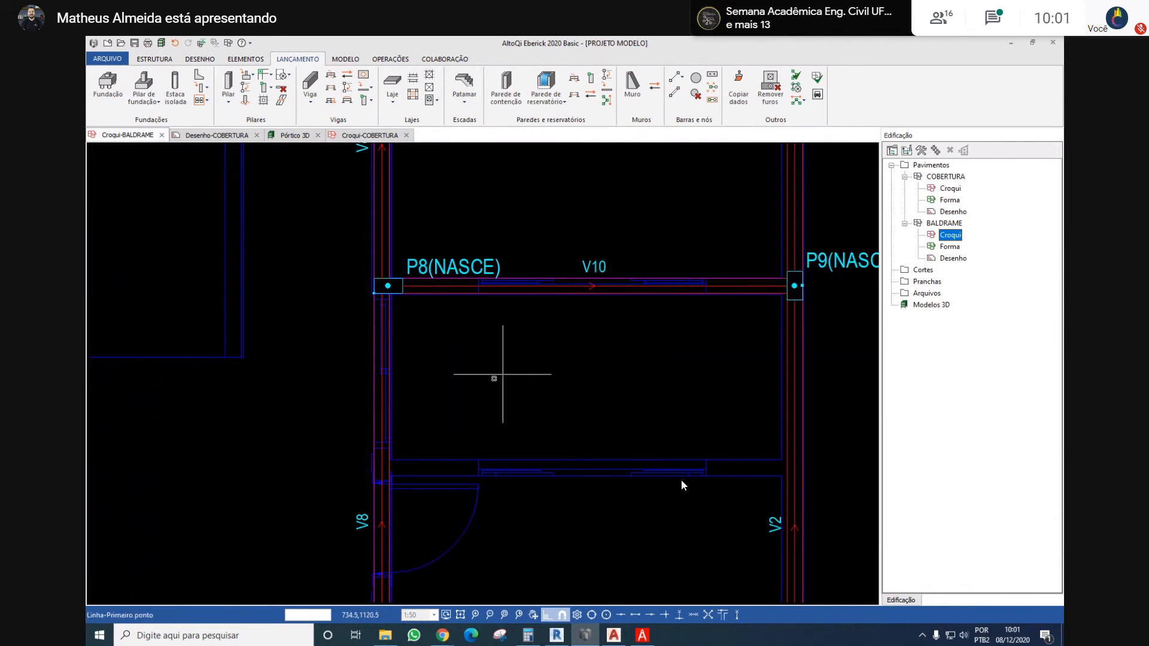
Draw a horizontal auxiliary line about 193 cm long from the middle of the window wall below V10 to beyond beam V8
scroll(411, 441, "up", 4)
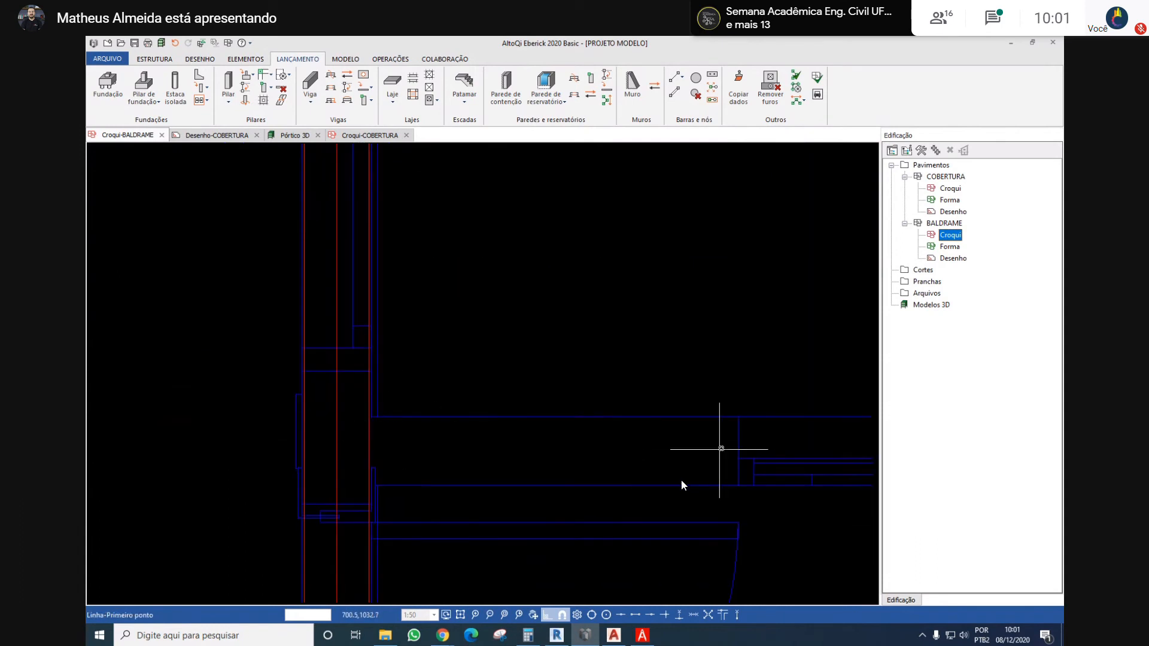
left_click(740, 449)
scroll(480, 412, "down", 5)
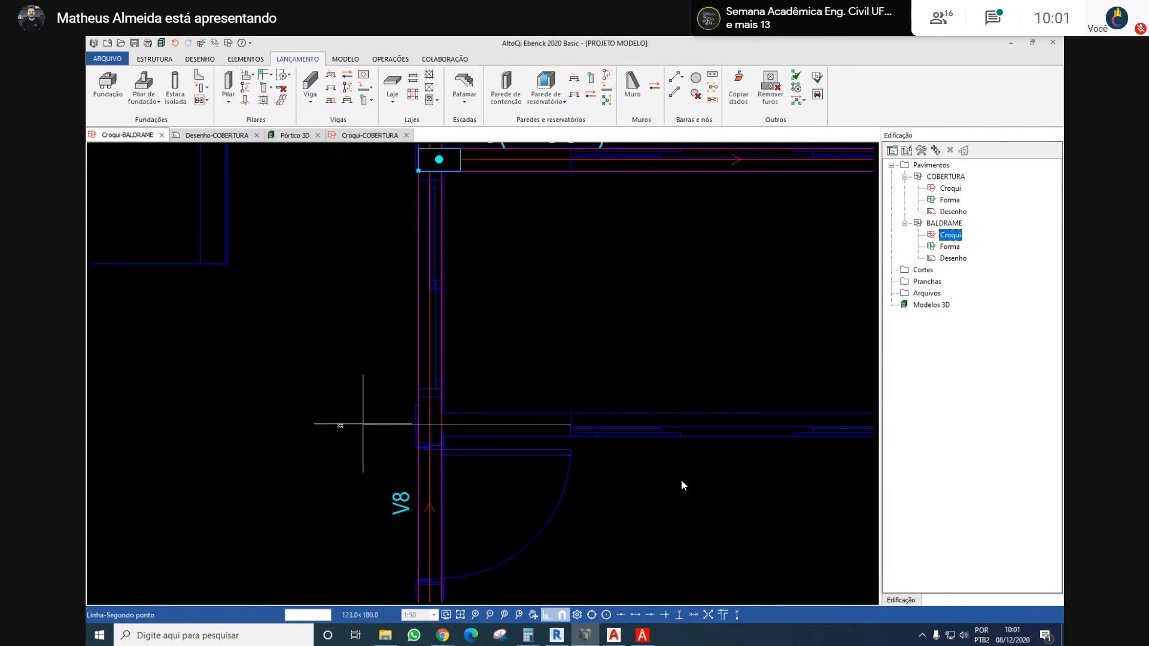
left_click(260, 425)
key("Return")
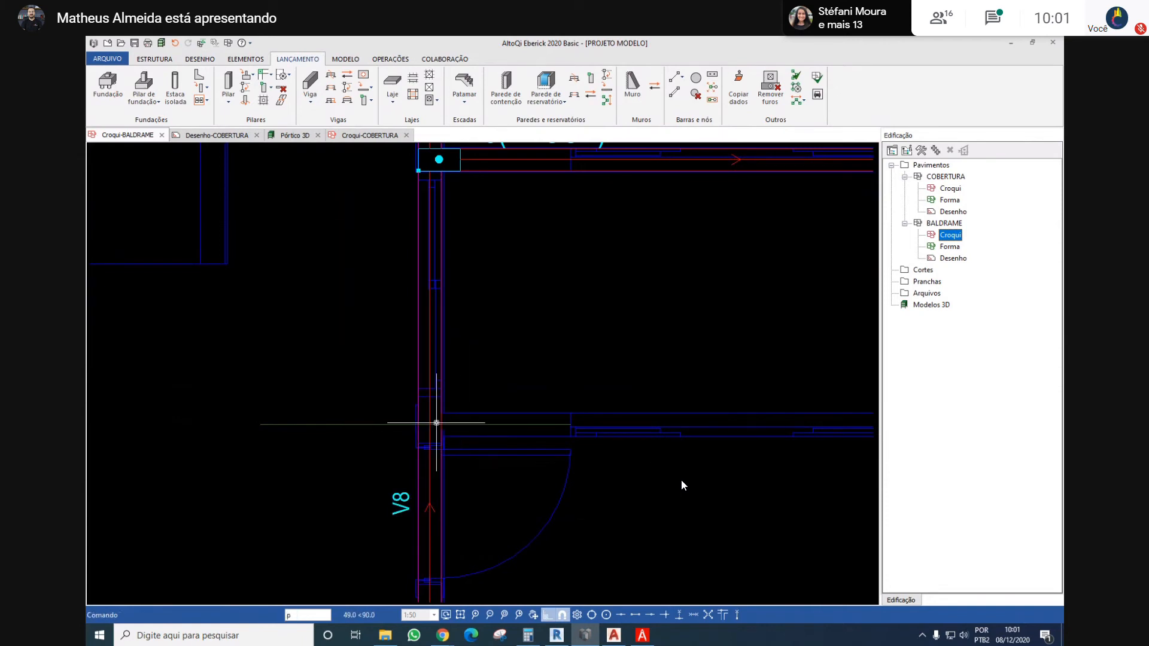
key("Return")
scroll(424, 418, "down", 2)
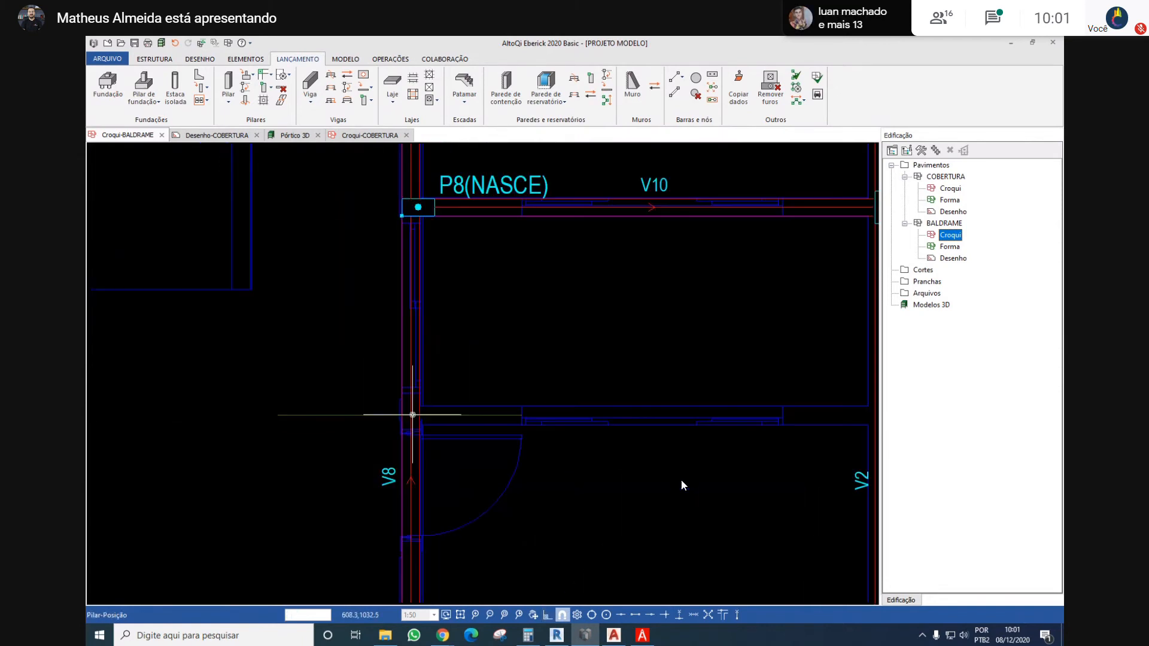
key("Escape")
scroll(419, 412, "down", 3)
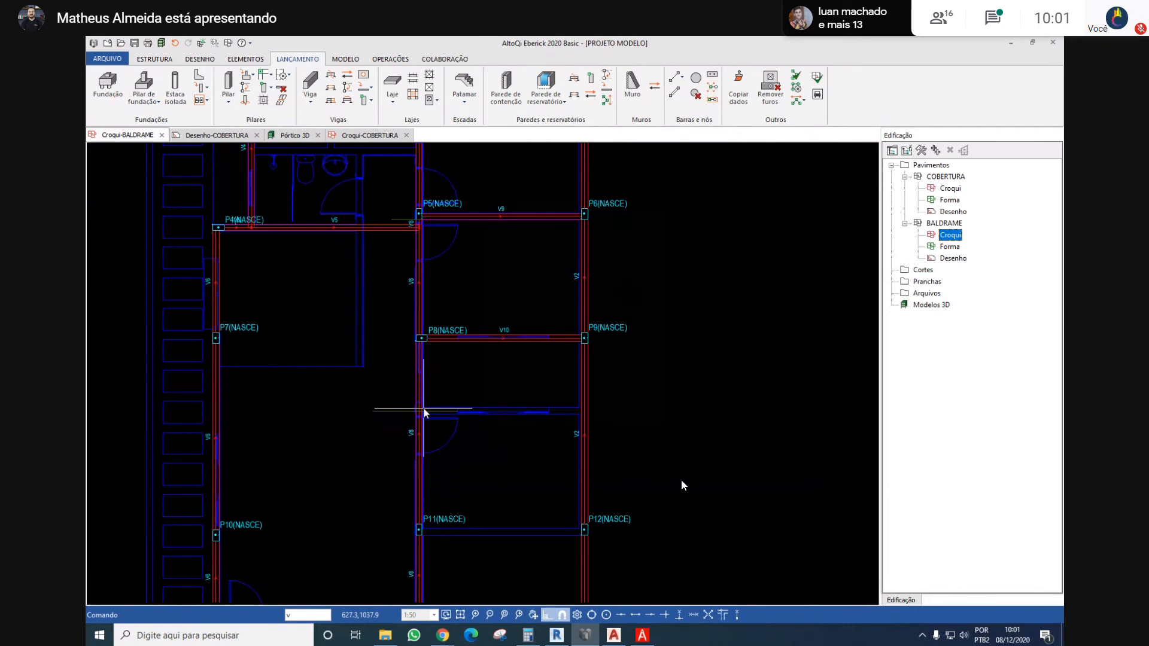
Place a horizontal beam from beam V8 to beam V2 along the window wall between V10 and P11, starting on the auxiliary line
key("Return")
scroll(422, 410, "up", 5)
left_click(396, 423)
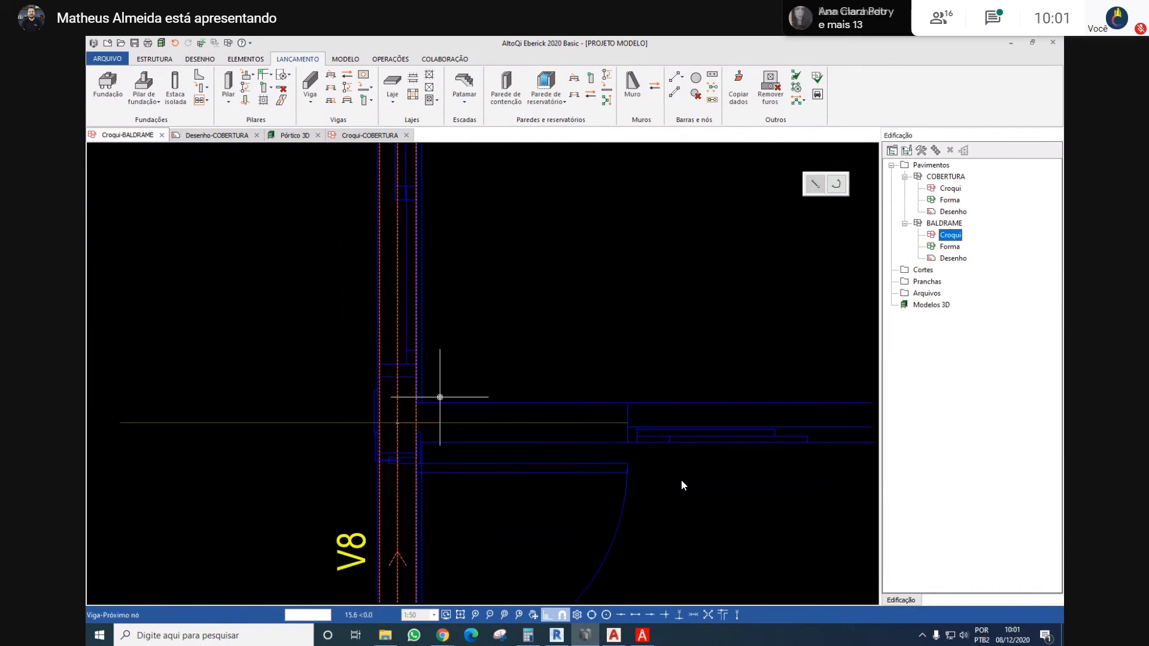
scroll(440, 397, "down", 5)
left_click(694, 404)
left_click(658, 401)
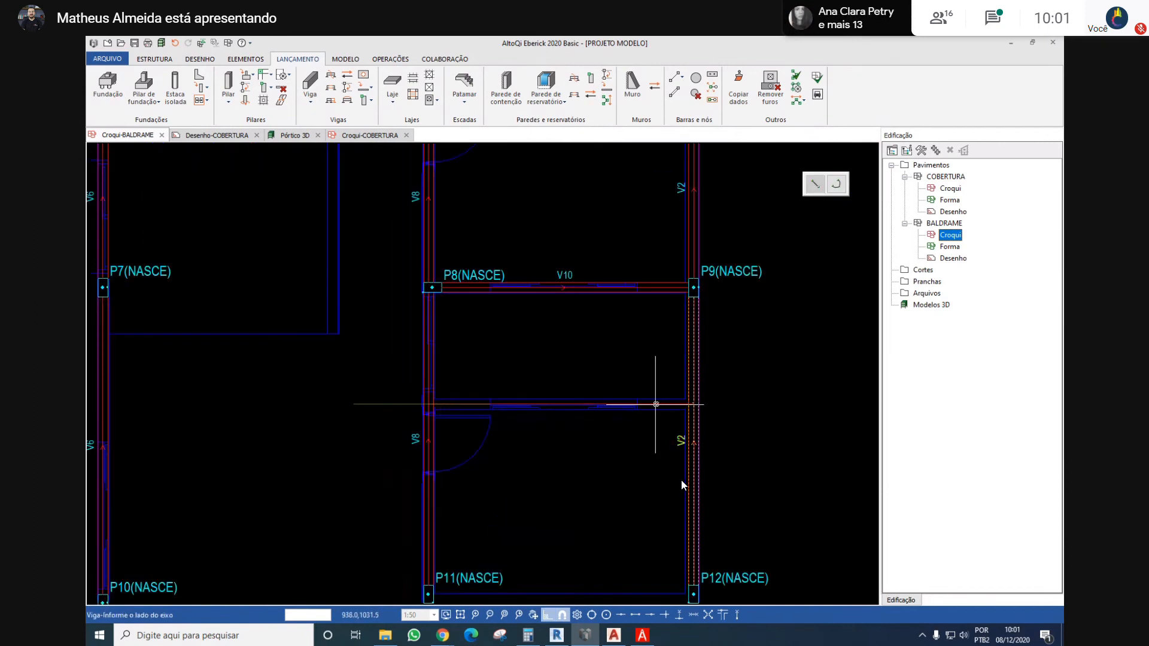
scroll(661, 402, "up", 3)
scroll(658, 398, "down", 3)
scroll(552, 390, "down", 5)
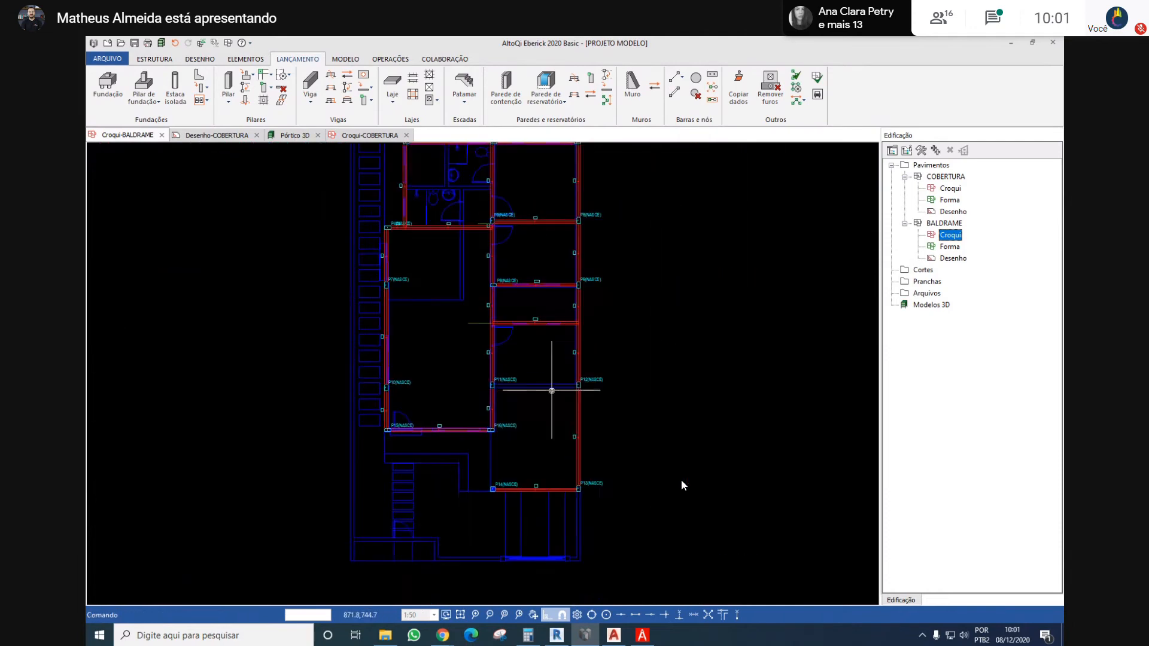
Place a horizontal beam about 367 cm long from column P11 to column P12, along the wall
scroll(551, 390, "up", 3)
scroll(434, 383, "up", 5)
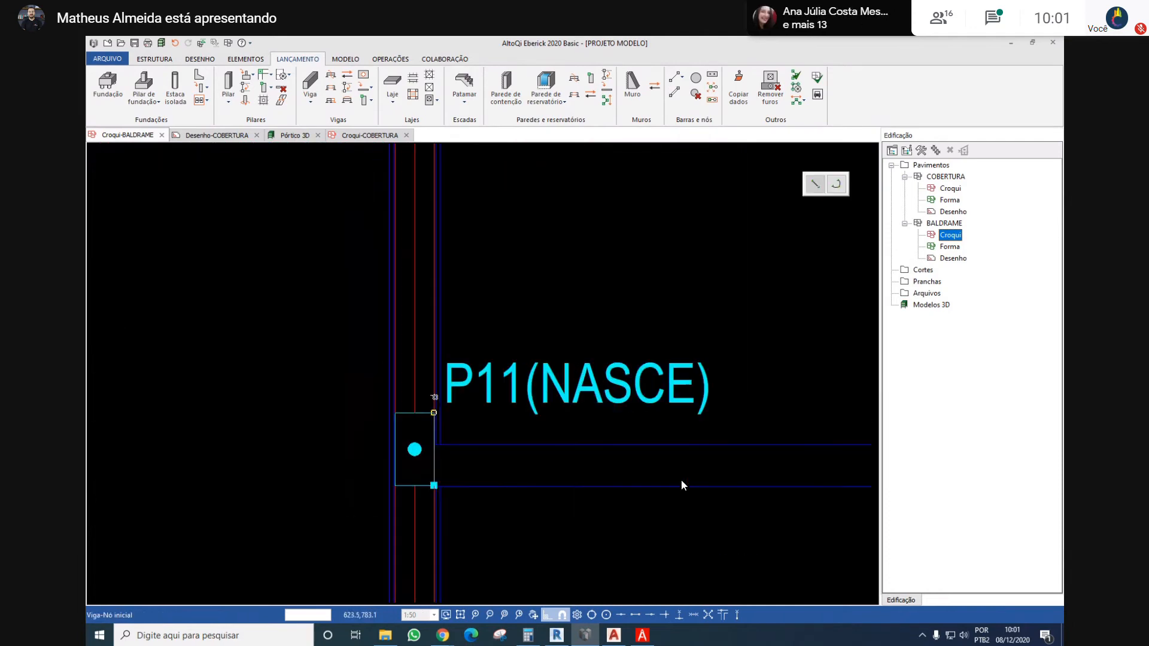
left_click(436, 461)
scroll(672, 412, "up", 4)
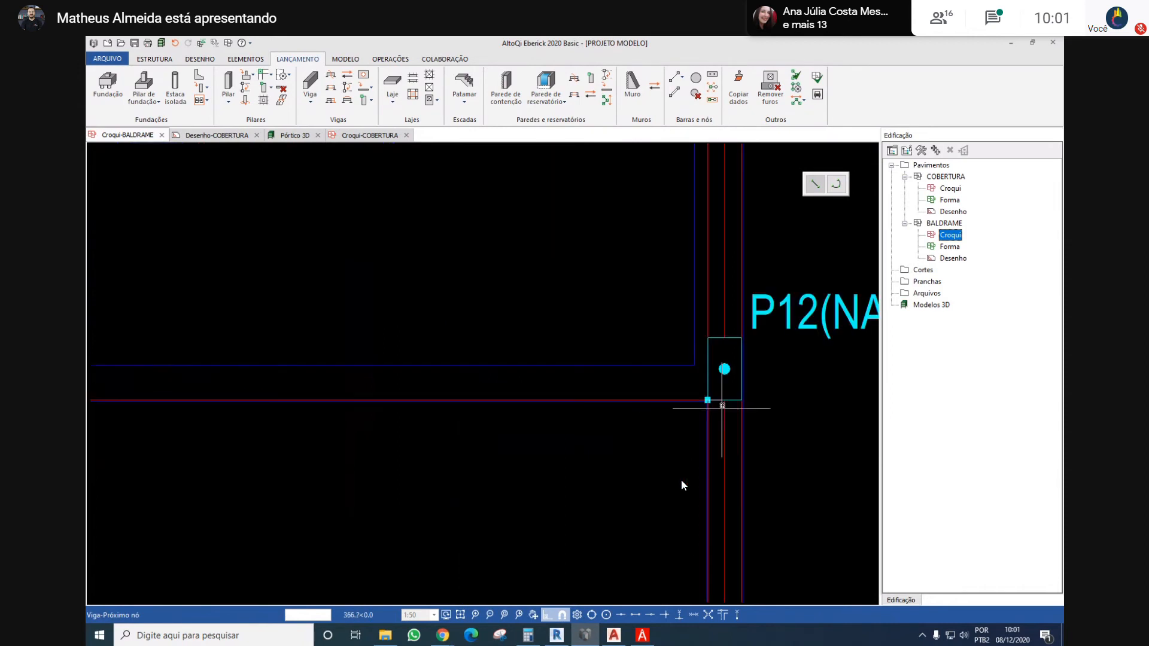
scroll(719, 397, "down", 5)
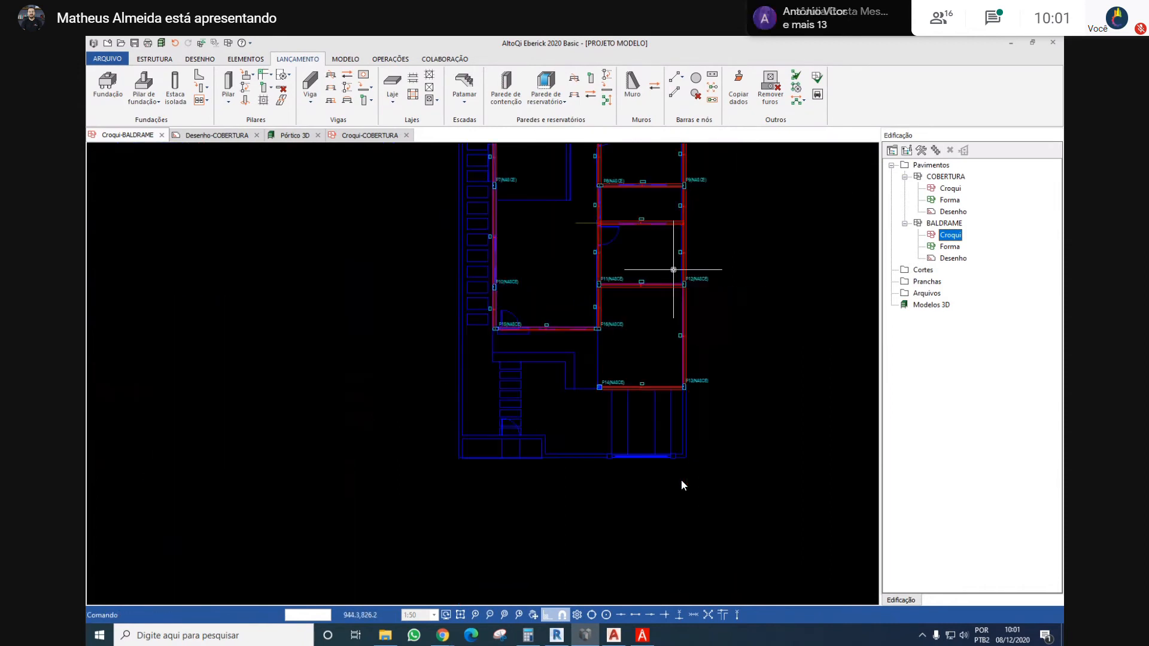
Add a segment to beam V8 from column P16 down to column P14
scroll(642, 263, "up", 2)
scroll(596, 326, "up", 3)
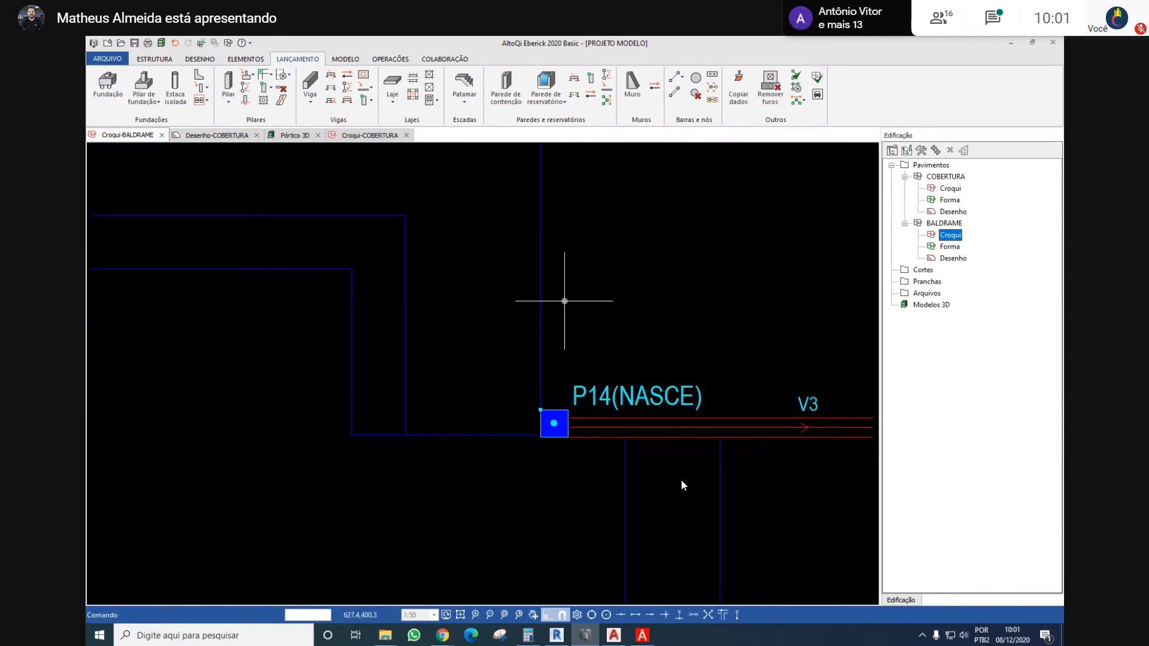
scroll(553, 342, "down", 3)
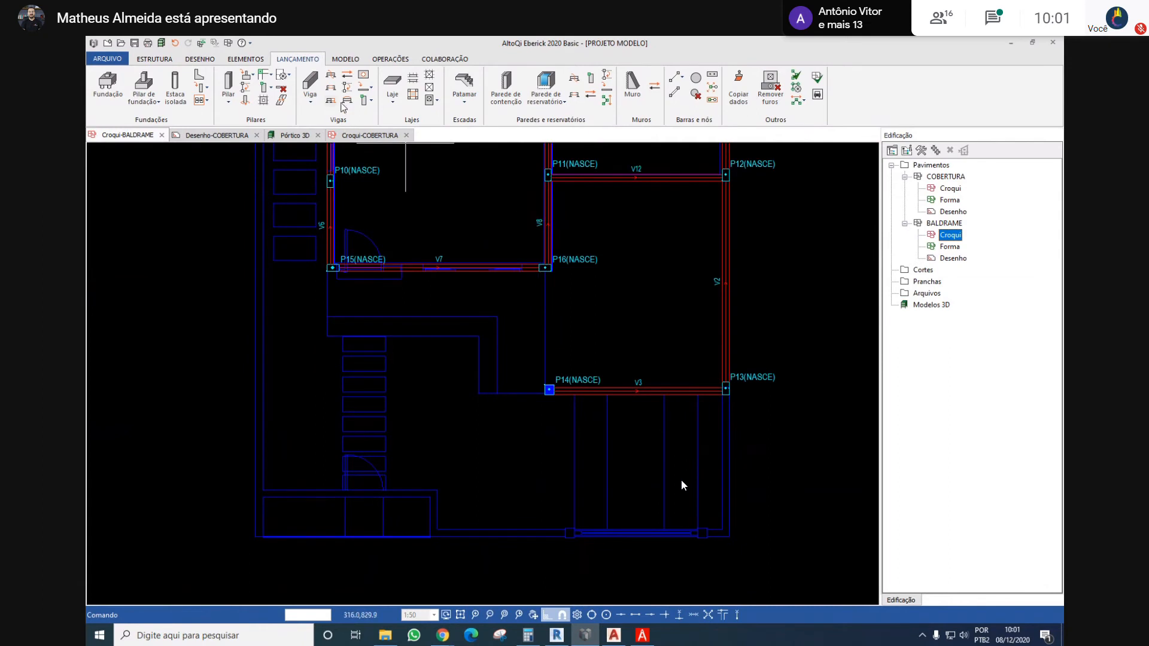
middle_click_drag(502, 245, 467, 344)
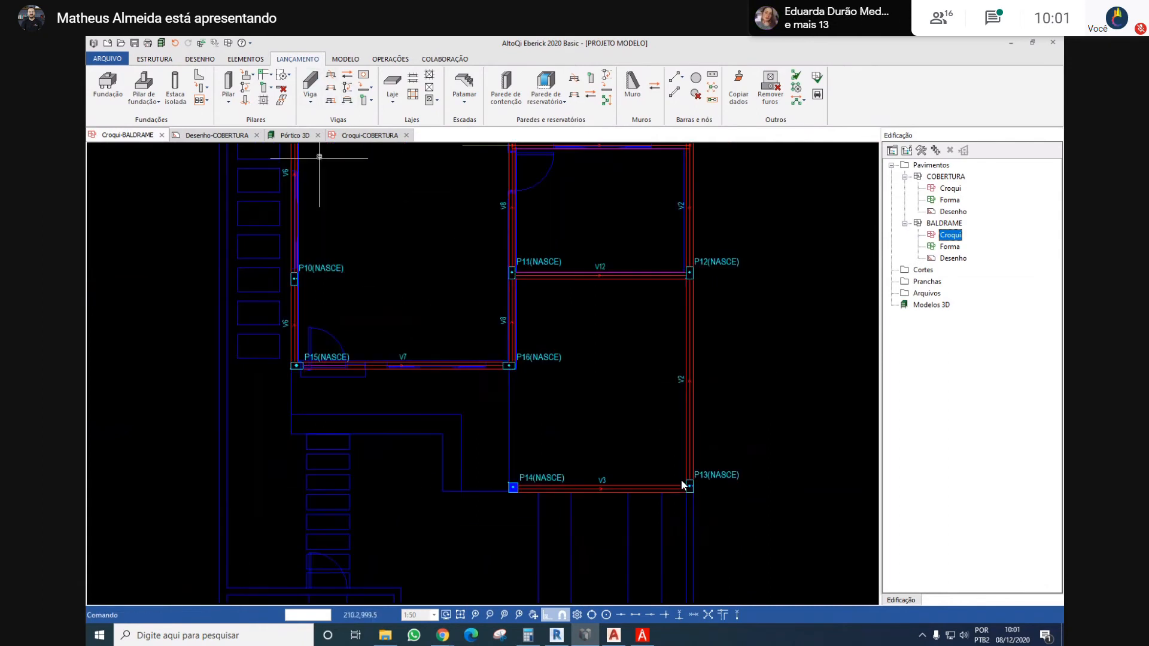
left_click(510, 311)
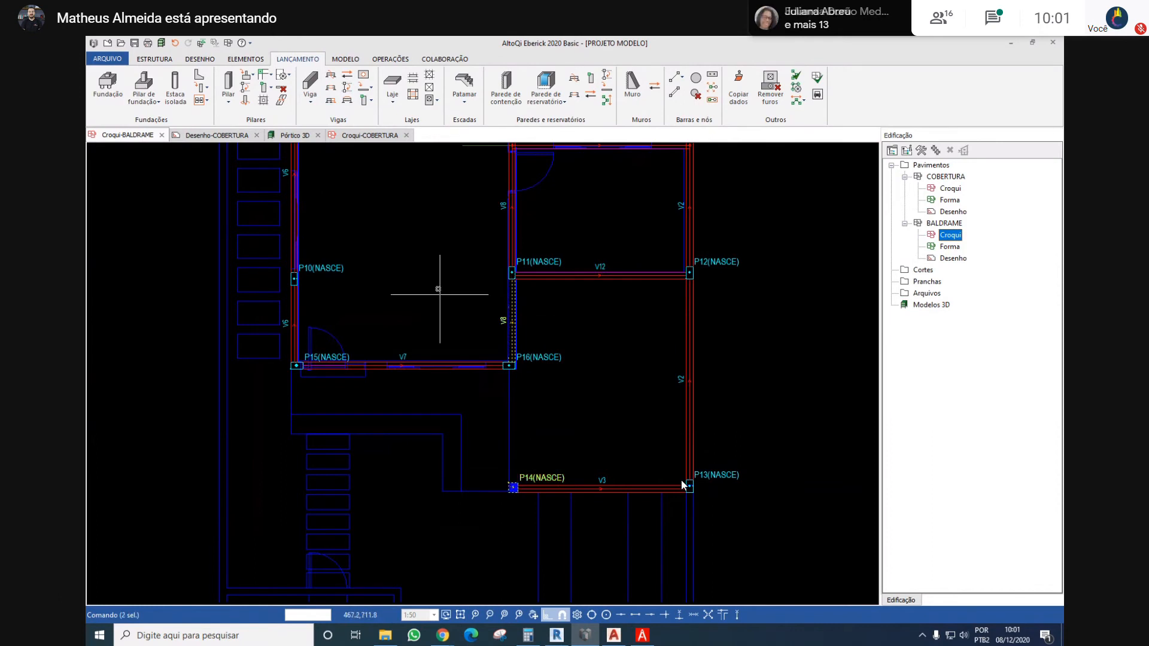
key("Escape")
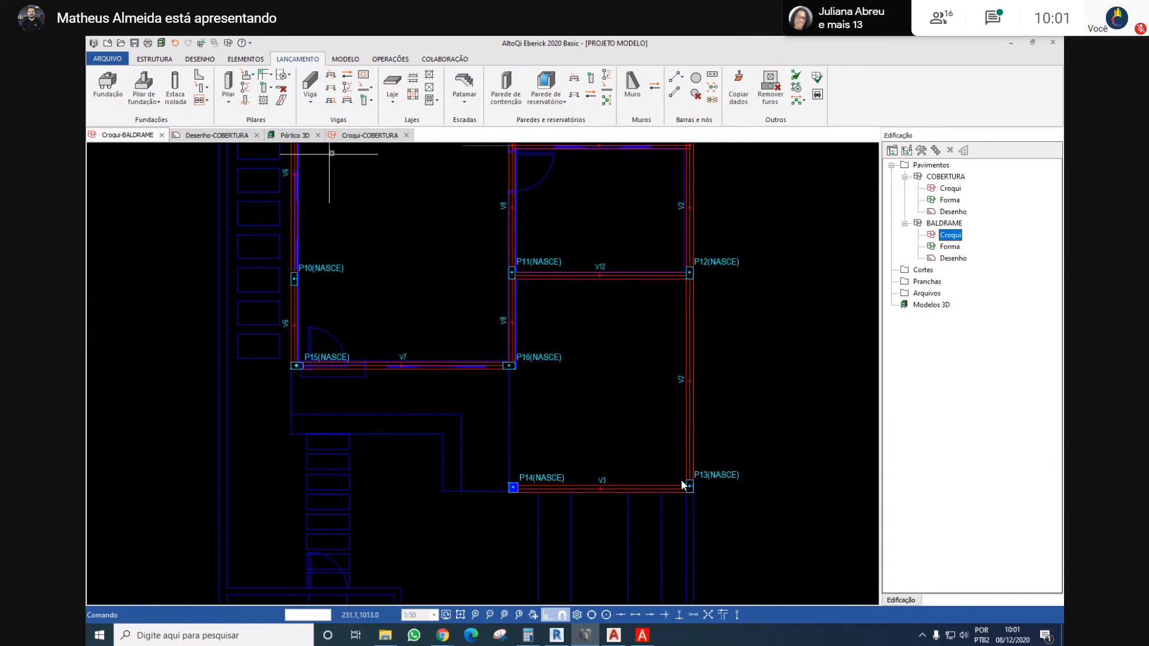
left_click(331, 103)
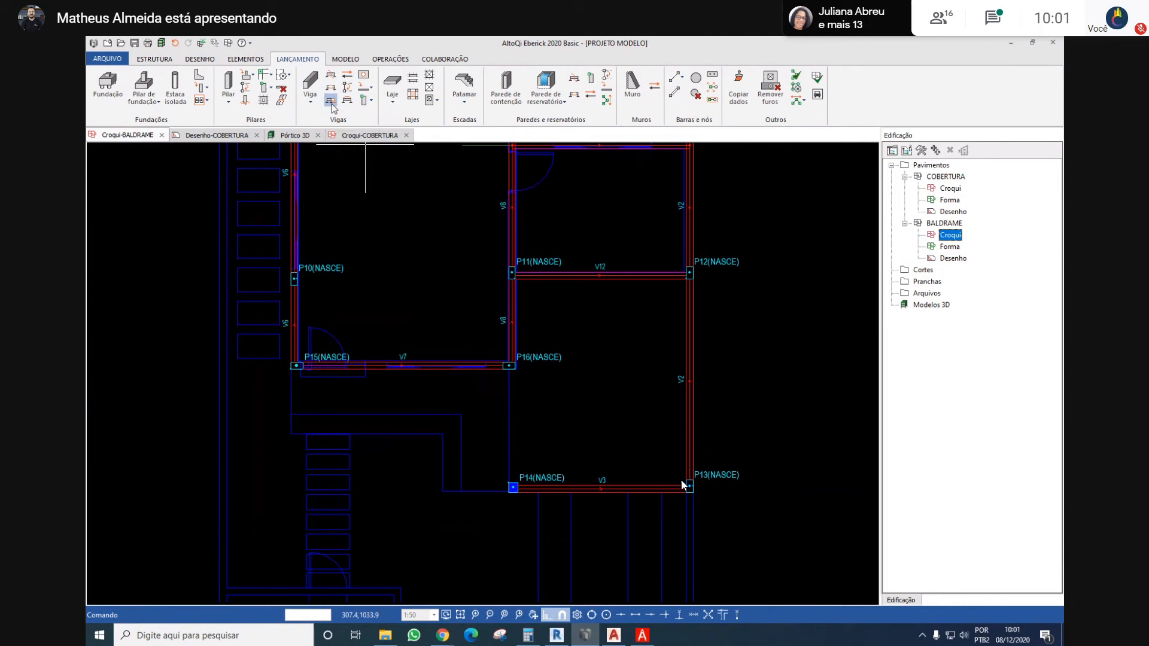
left_click(509, 325)
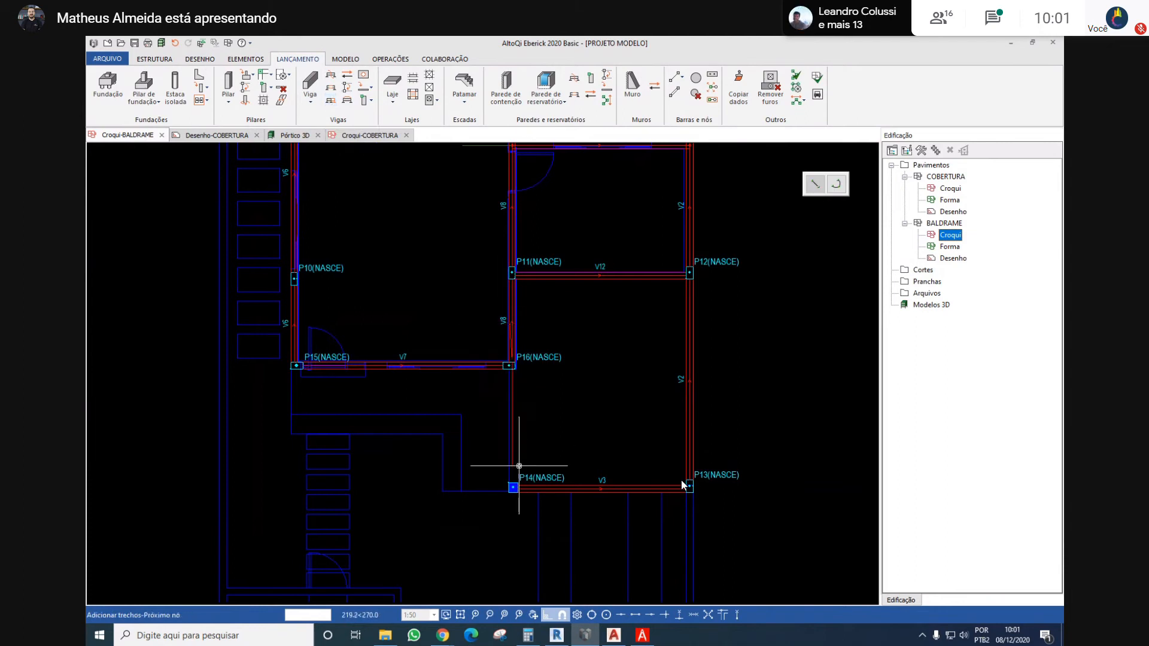
scroll(505, 478, "up", 3)
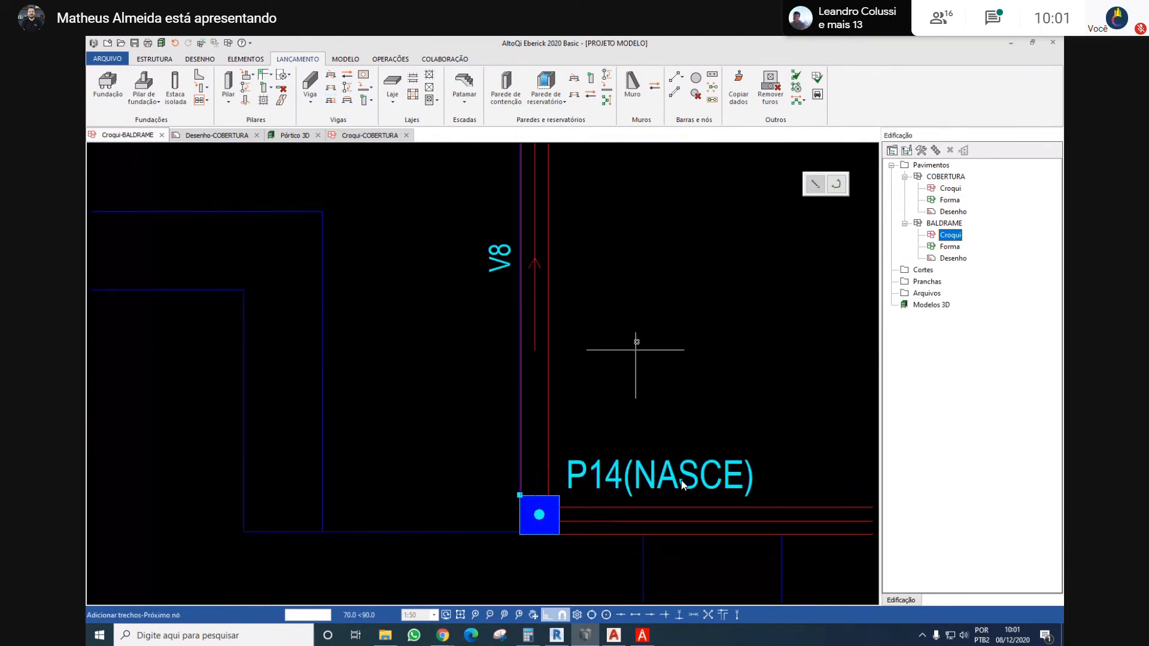
scroll(634, 312, "down", 2)
middle_click_drag(633, 312, 507, 426)
key("Escape")
key("Escape")
scroll(506, 439, "down", 3)
middle_click_drag(449, 266, 448, 313)
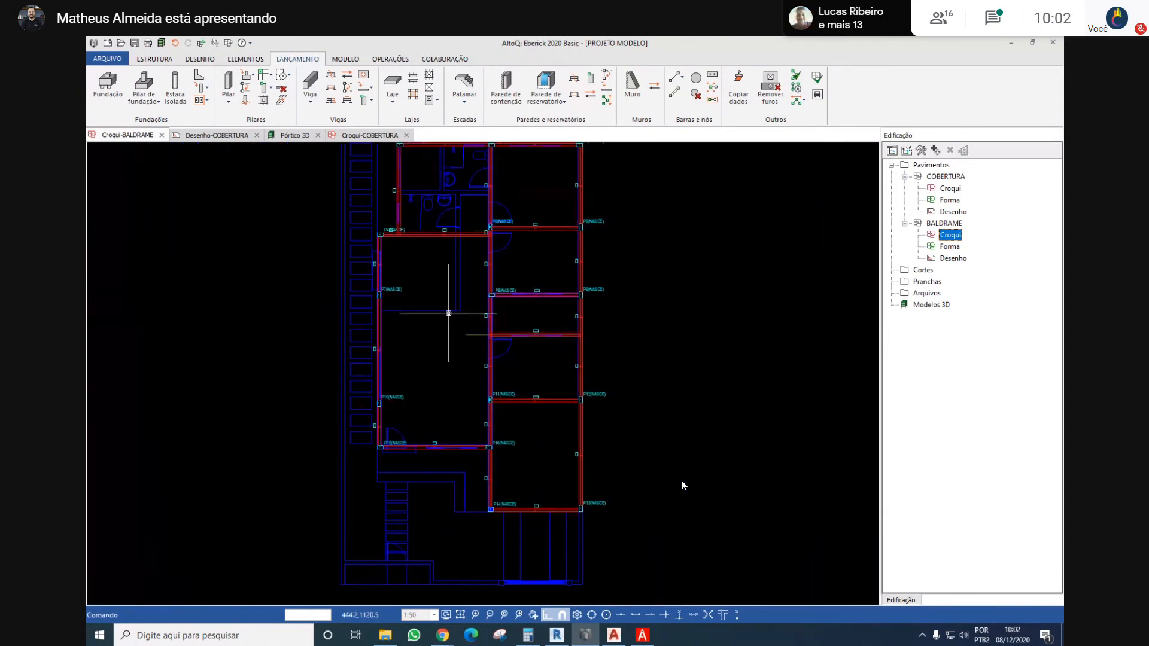
middle_click_drag(426, 260, 431, 299)
scroll(443, 258, "up", 2)
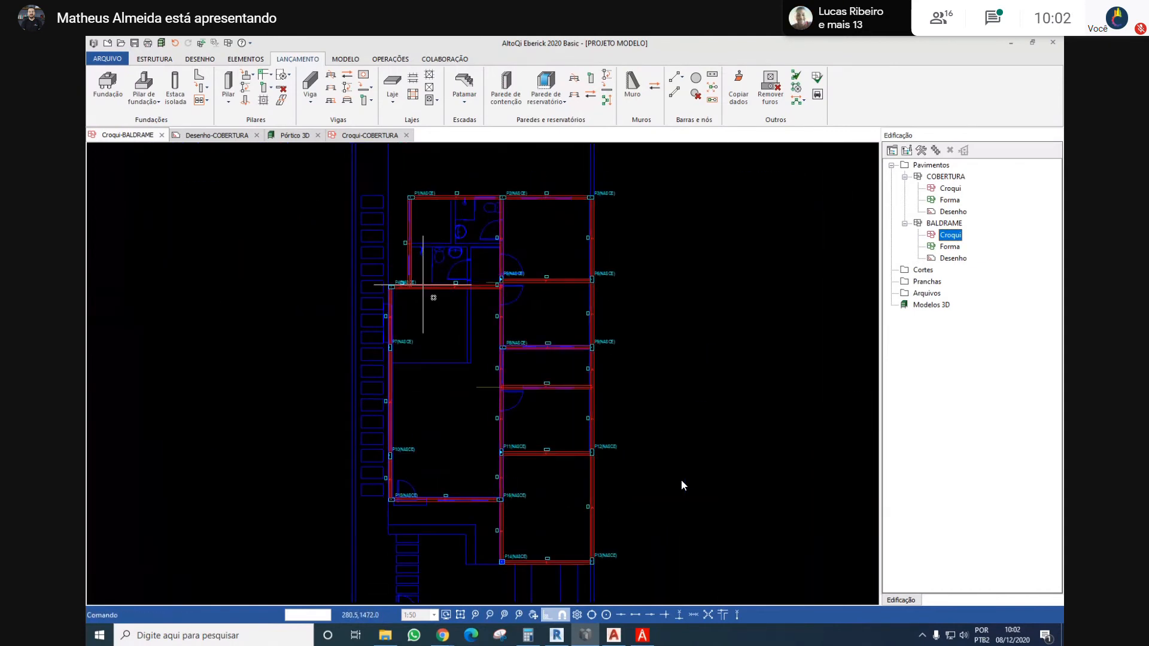
key("Return")
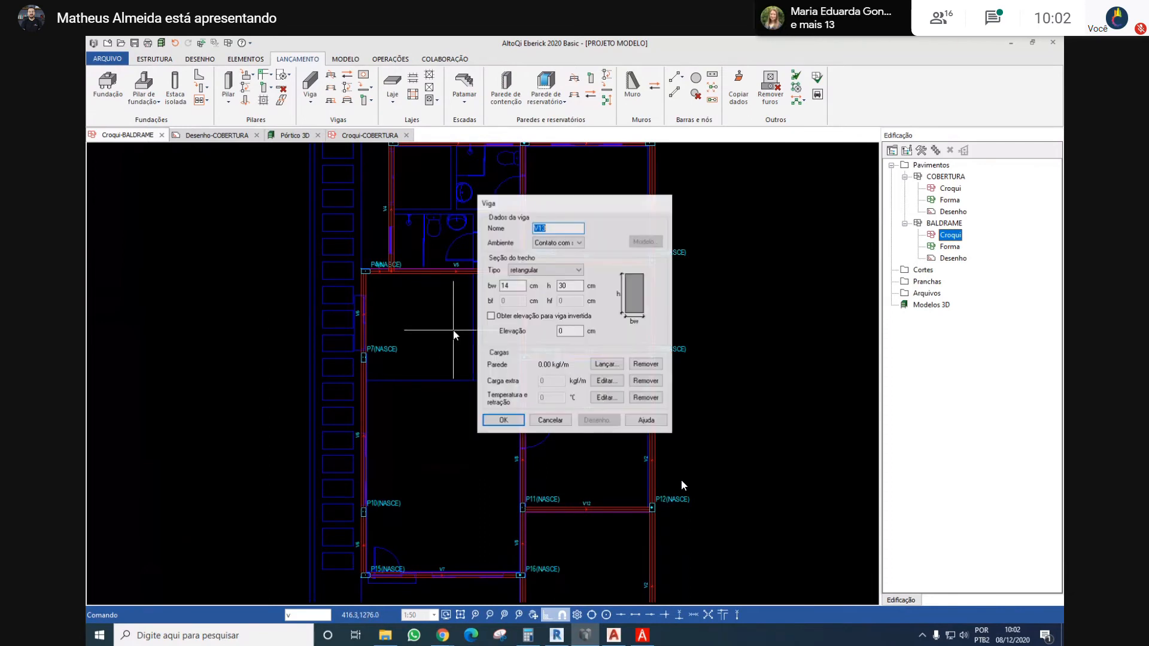
key("Return")
scroll(443, 342, "up", 2)
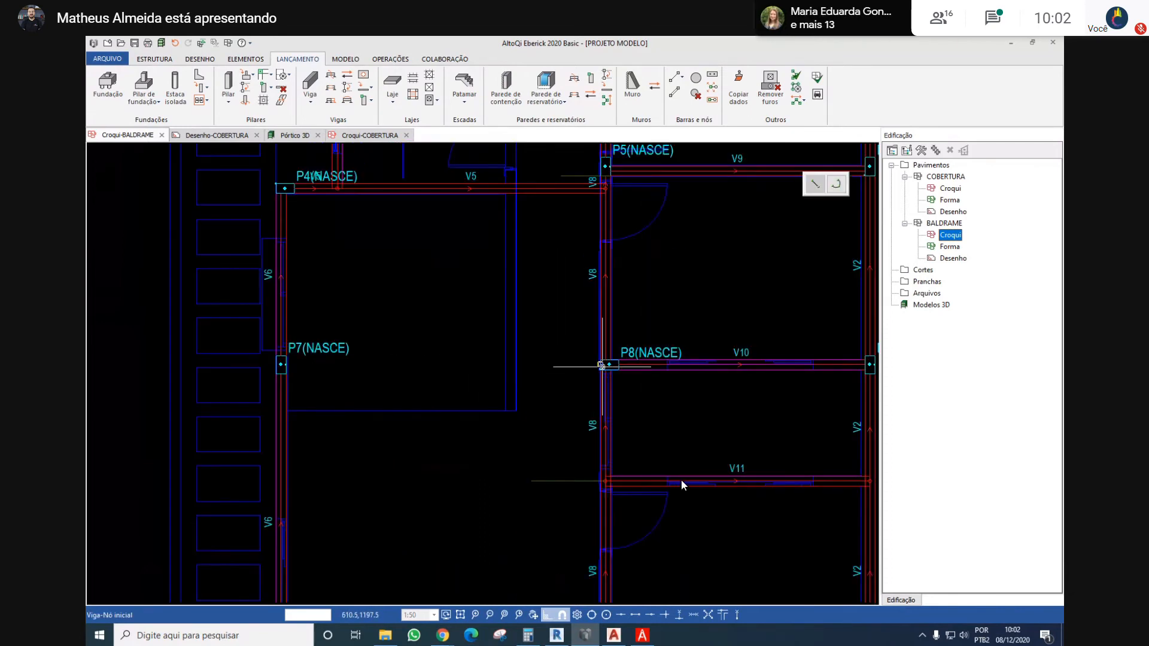
key("Escape")
Add a horizontal segment about 479 cm long to beam V10, extending it from column P8 to column P7
left_click(331, 100)
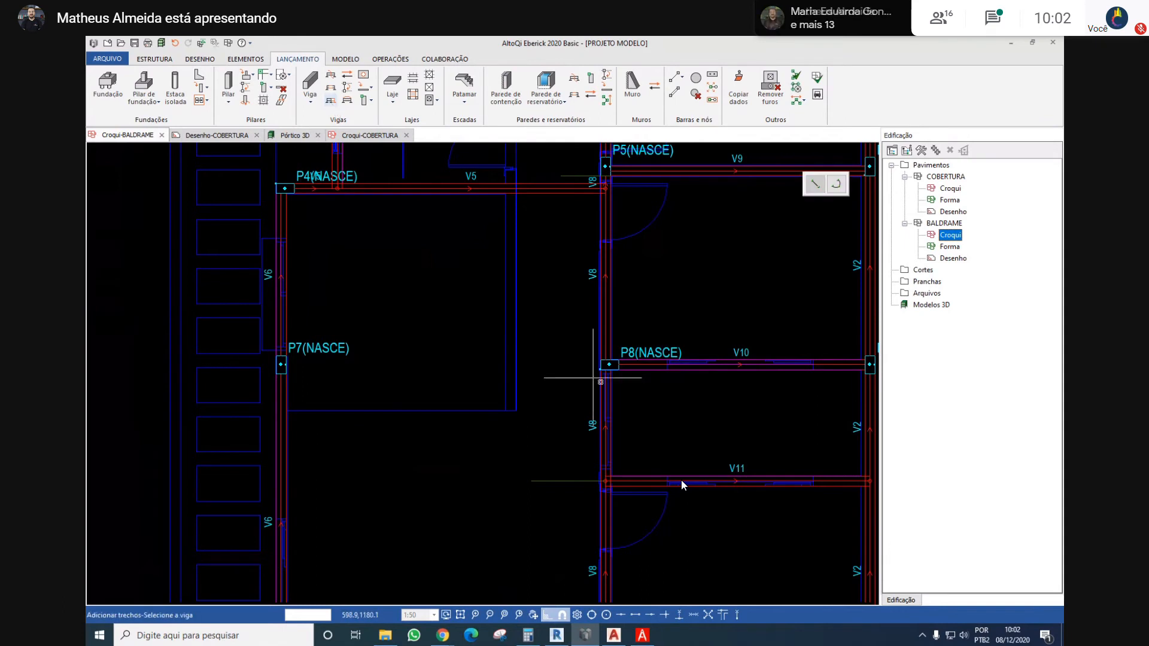
left_click(644, 364)
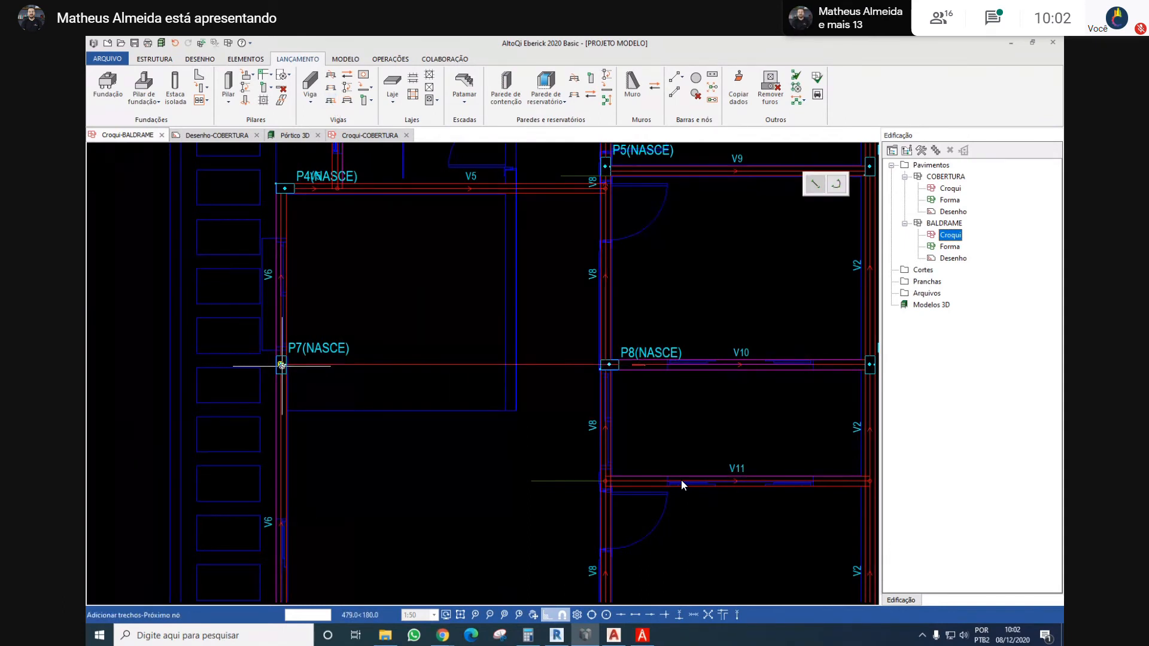
scroll(276, 311, "down", 3)
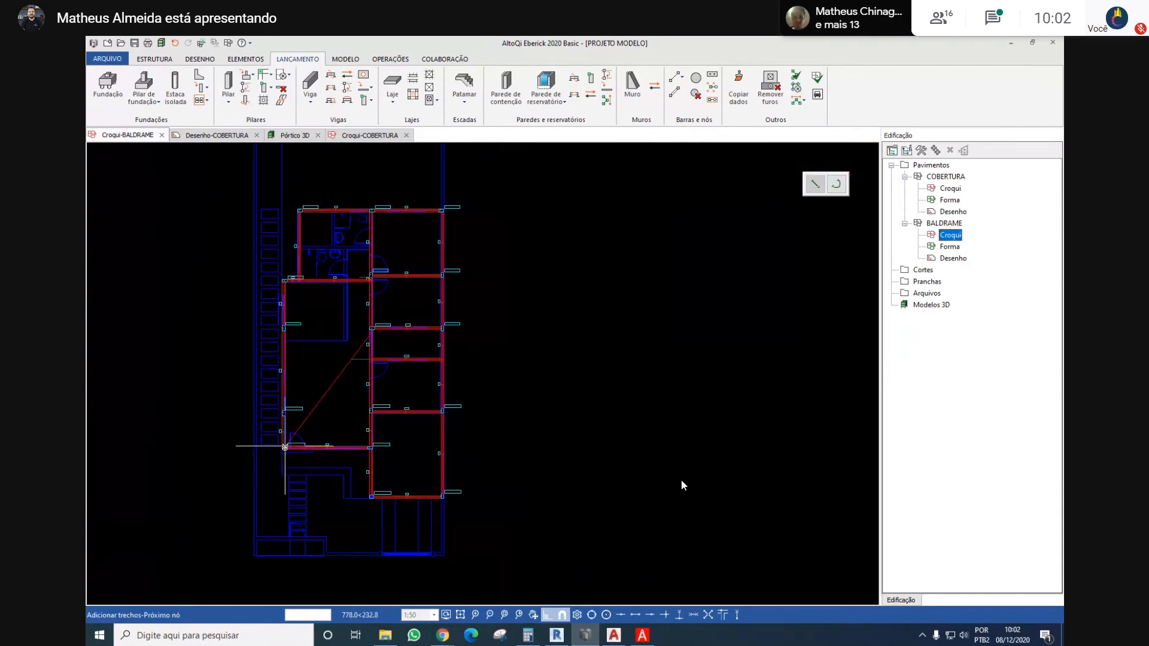
scroll(282, 341, "up", 3)
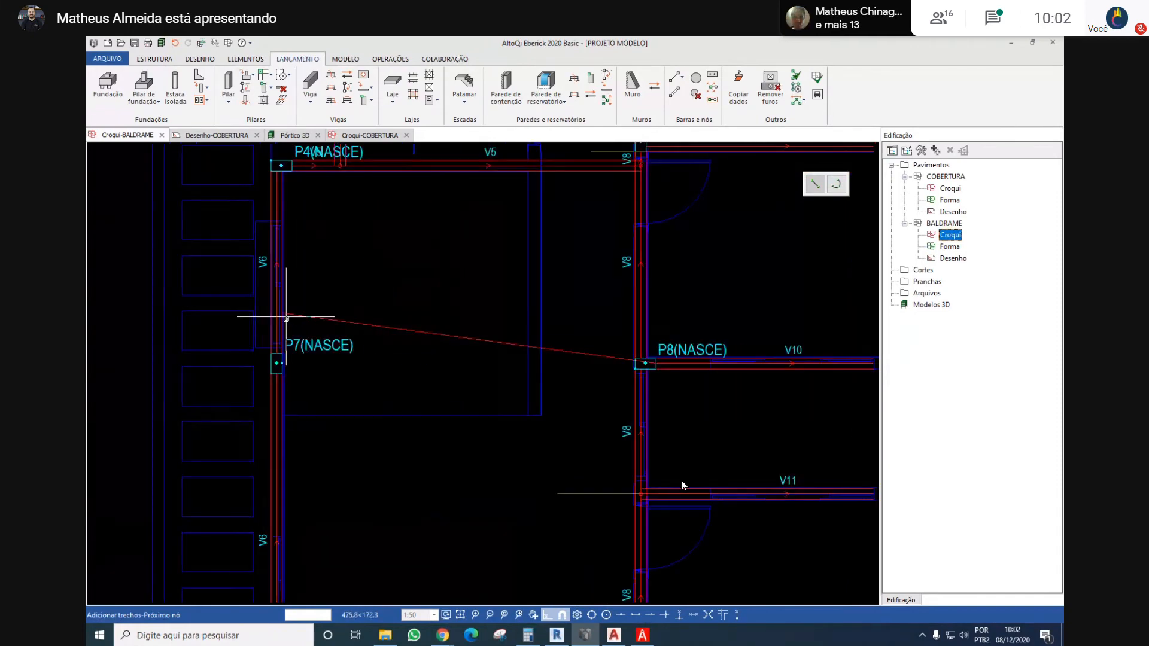
left_click(277, 363)
scroll(387, 317, "down", 3)
key("Escape")
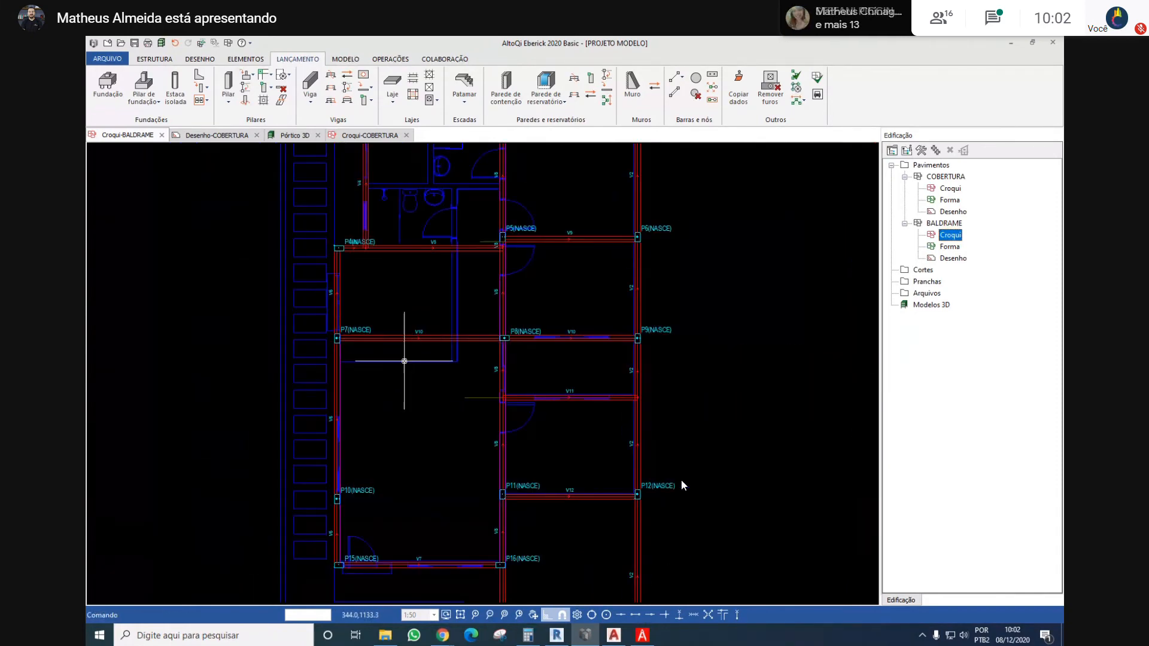
Add a horizontal segment about 460 cm long to beam V12, extending it from column P11 to column P10
middle_click_drag(415, 378, 479, 362)
middle_click_drag(605, 413, 590, 326)
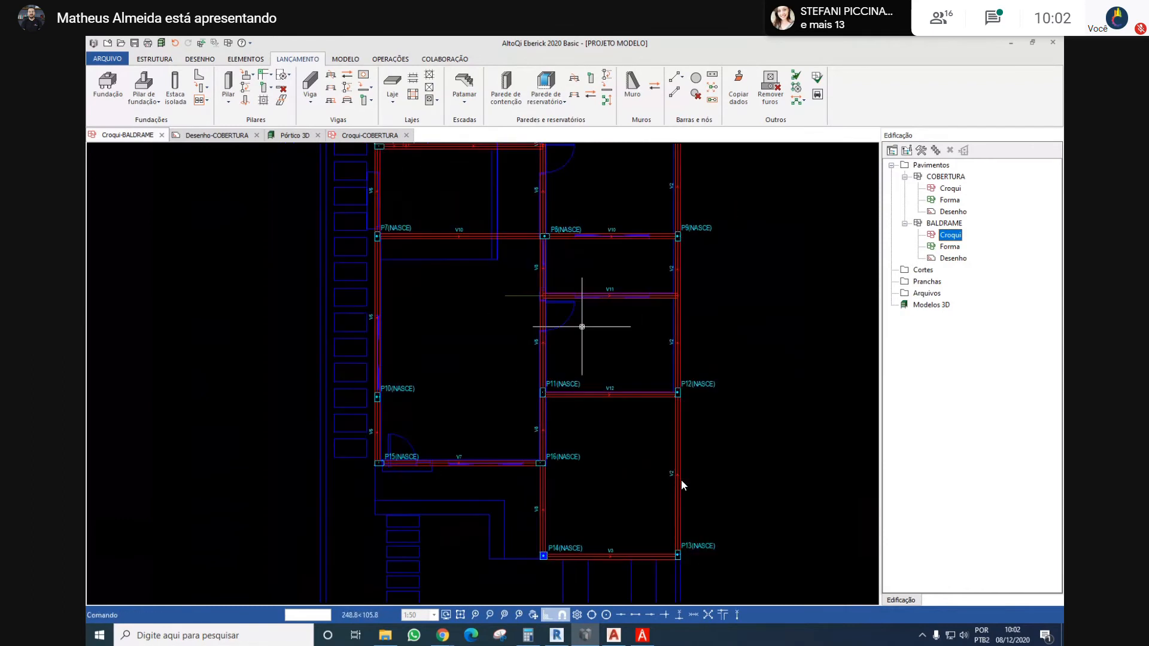
left_click(330, 102)
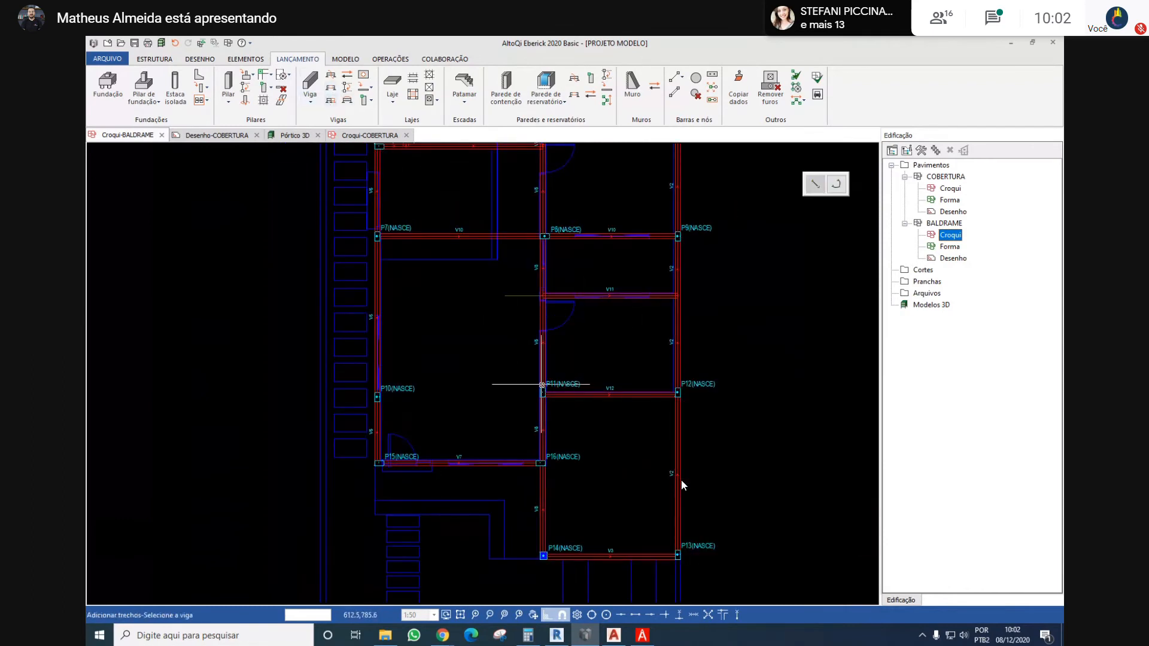
left_click(571, 397)
scroll(384, 397, "up", 2)
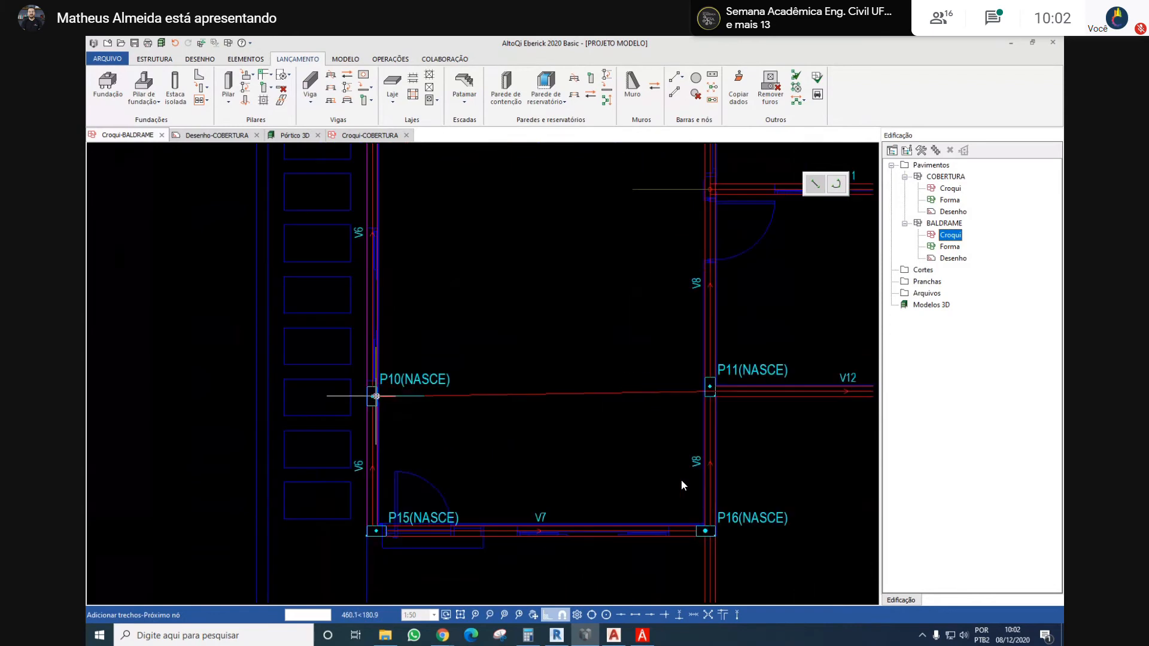
left_click(375, 391)
key("Escape")
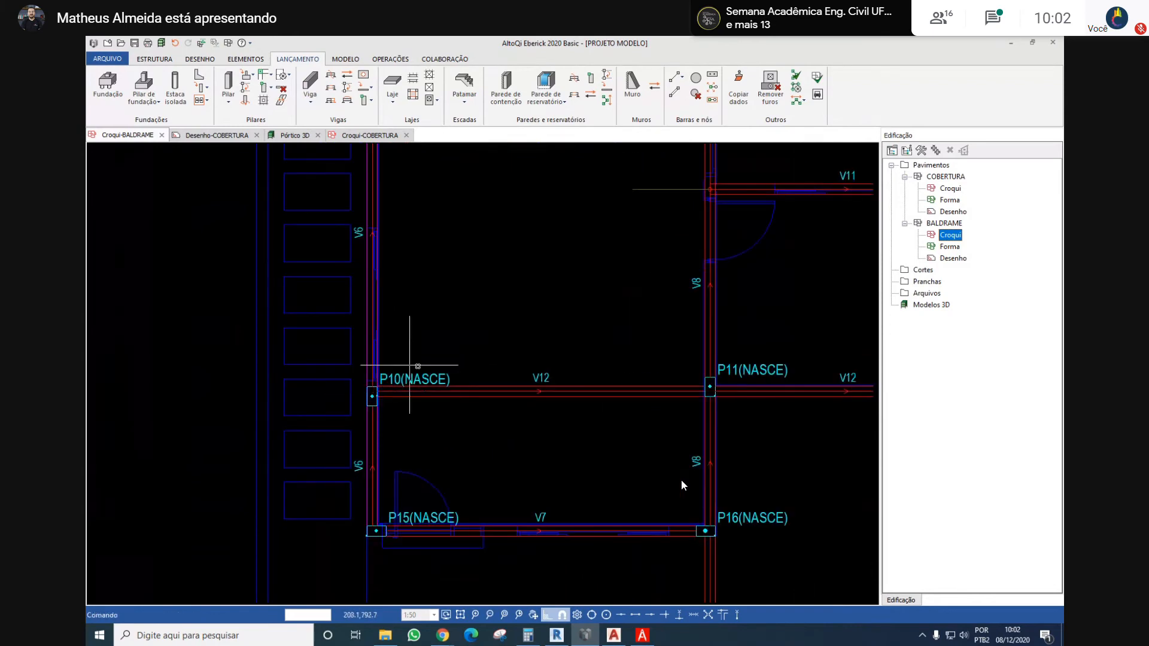
scroll(533, 338, "down", 3)
middle_click_drag(541, 284, 506, 329)
middle_click_drag(579, 299, 512, 368)
scroll(508, 359, "down", 3)
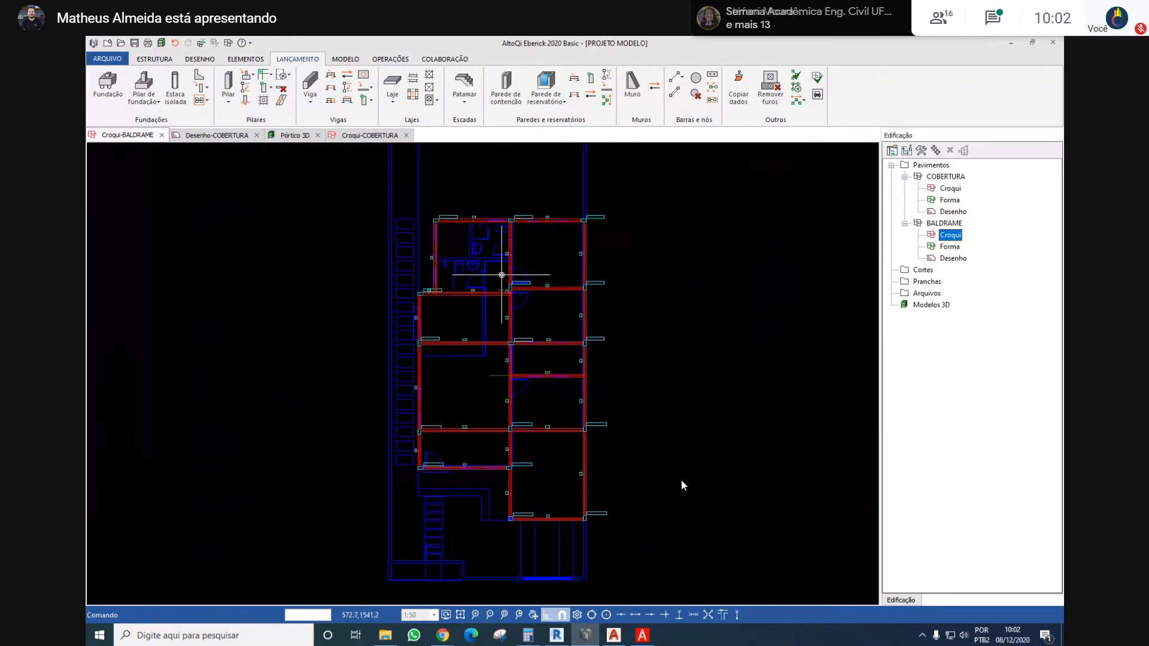
middle_click_drag(501, 275, 487, 290)
scroll(473, 269, "up", 4)
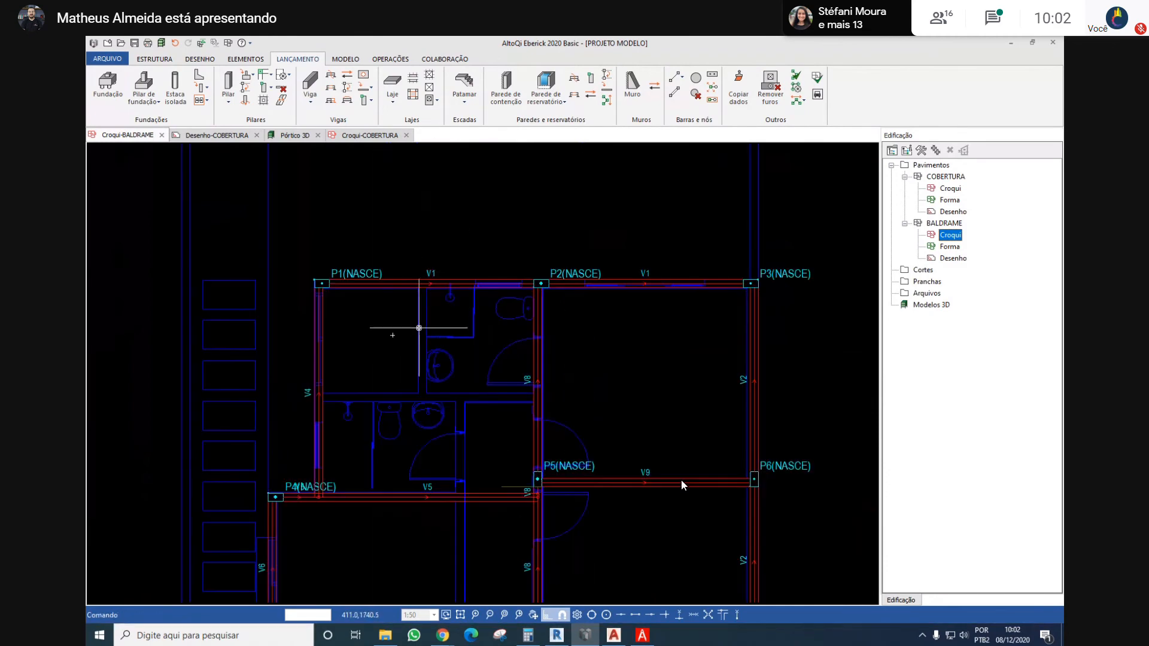
type("v")
key("Return")
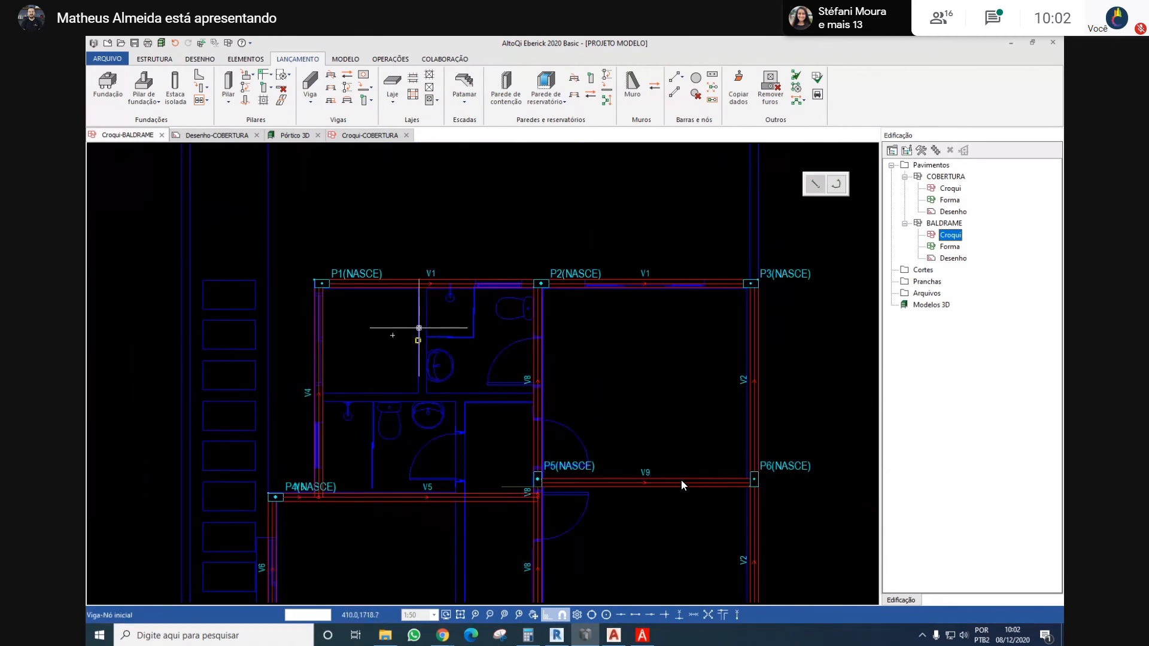
scroll(373, 362, "up", 2)
key("Escape")
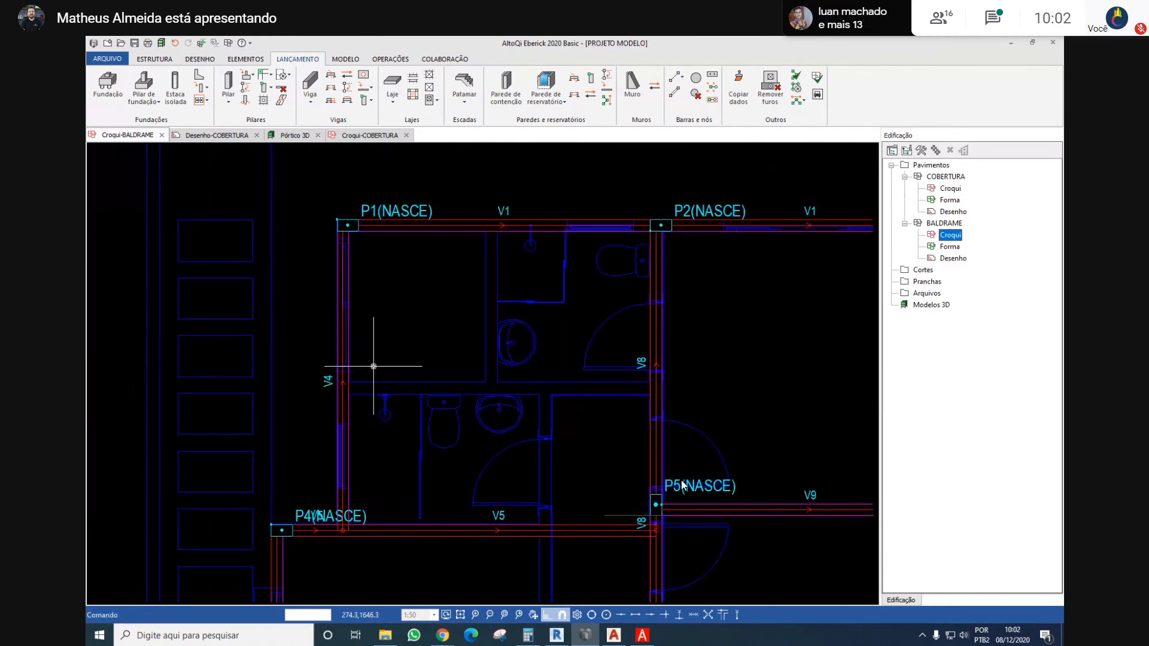
scroll(575, 403, "up", 4)
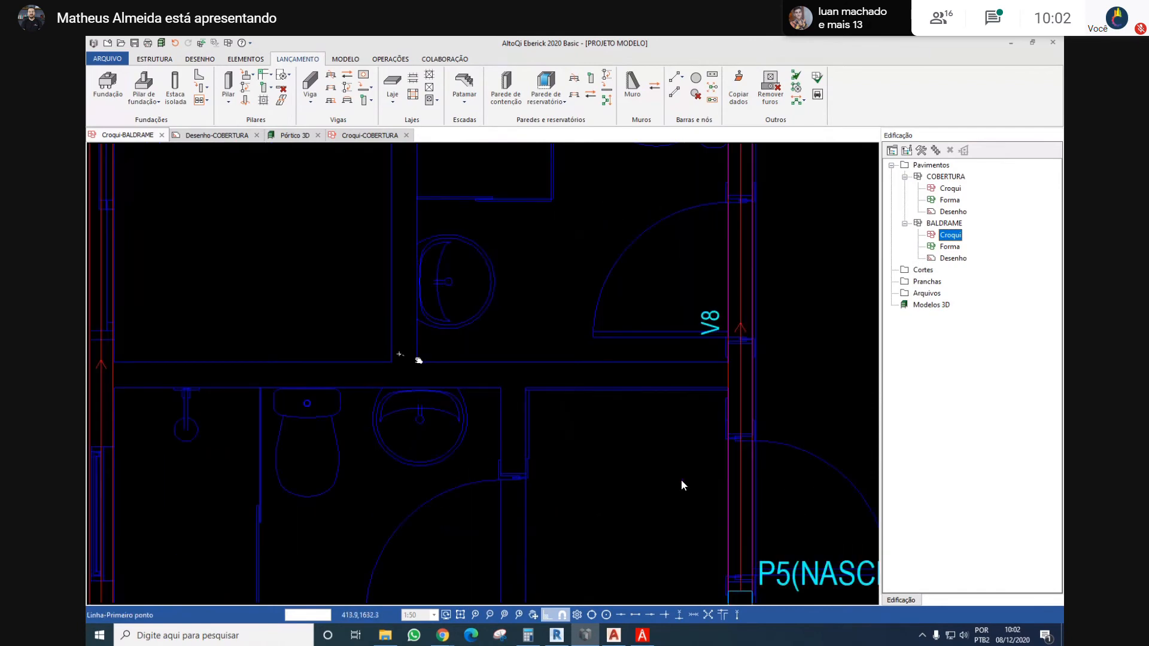
key("Escape")
Draw a short guide line across the thickness of the wall between the two bathrooms, from the corner of the upper rooms' partition
scroll(481, 380, "up", 2)
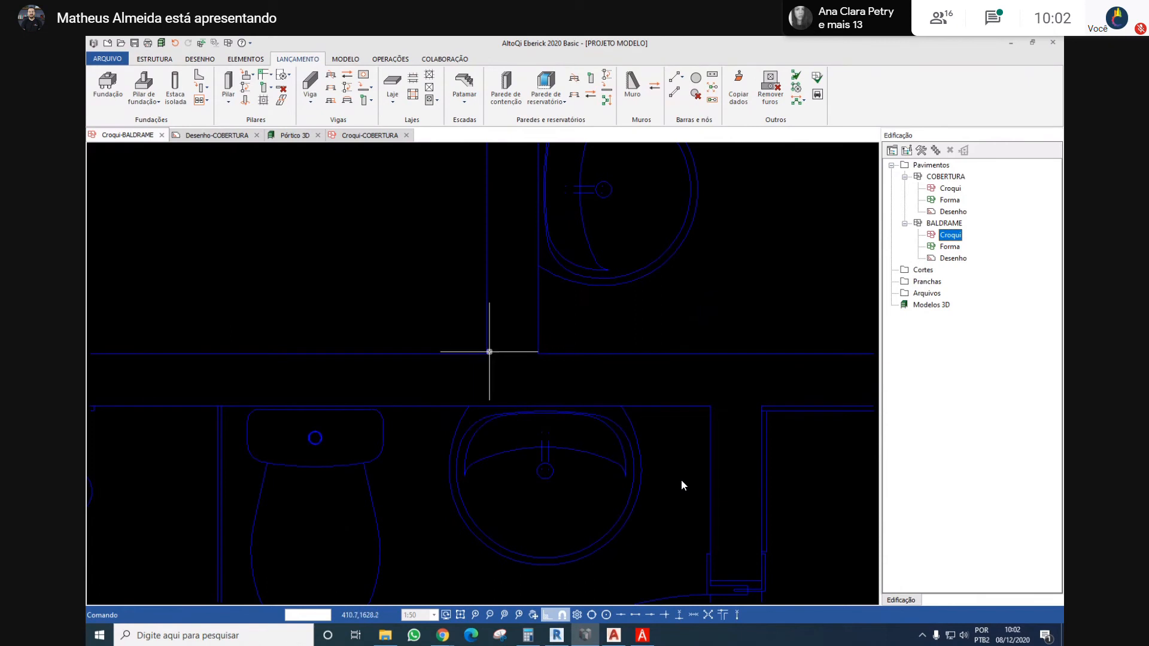
scroll(487, 354, "up", 2)
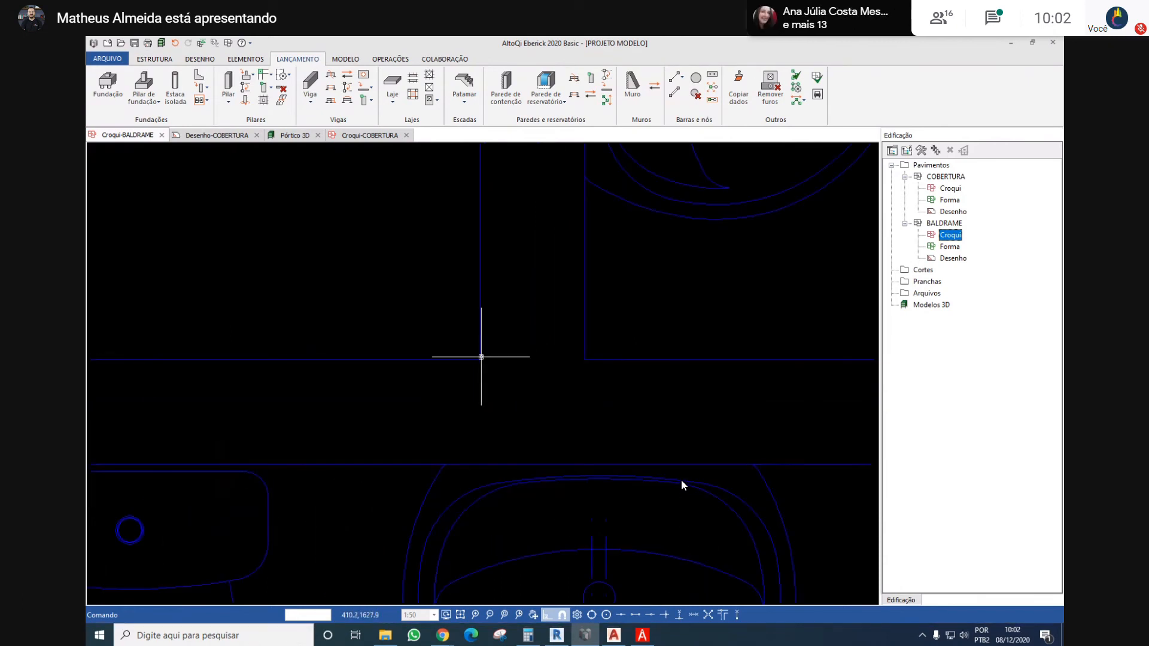
scroll(380, 359, "down", 5)
scroll(380, 359, "up", 2)
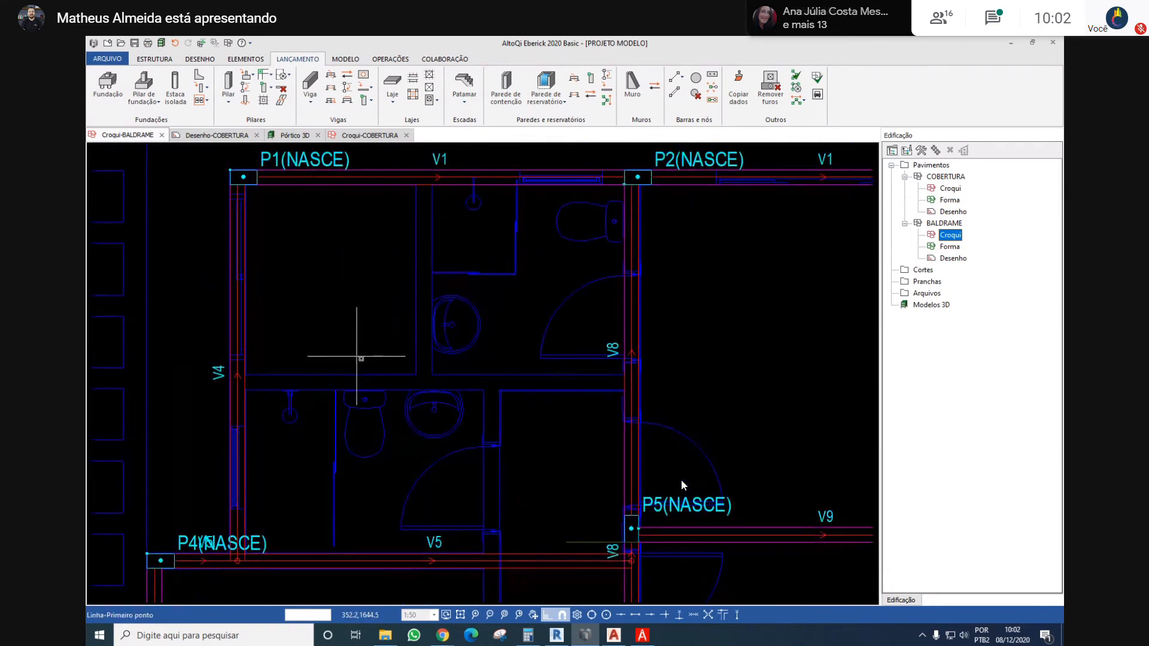
scroll(358, 357, "up", 3)
left_click(414, 369)
scroll(412, 415, "up", 2)
left_click(411, 415)
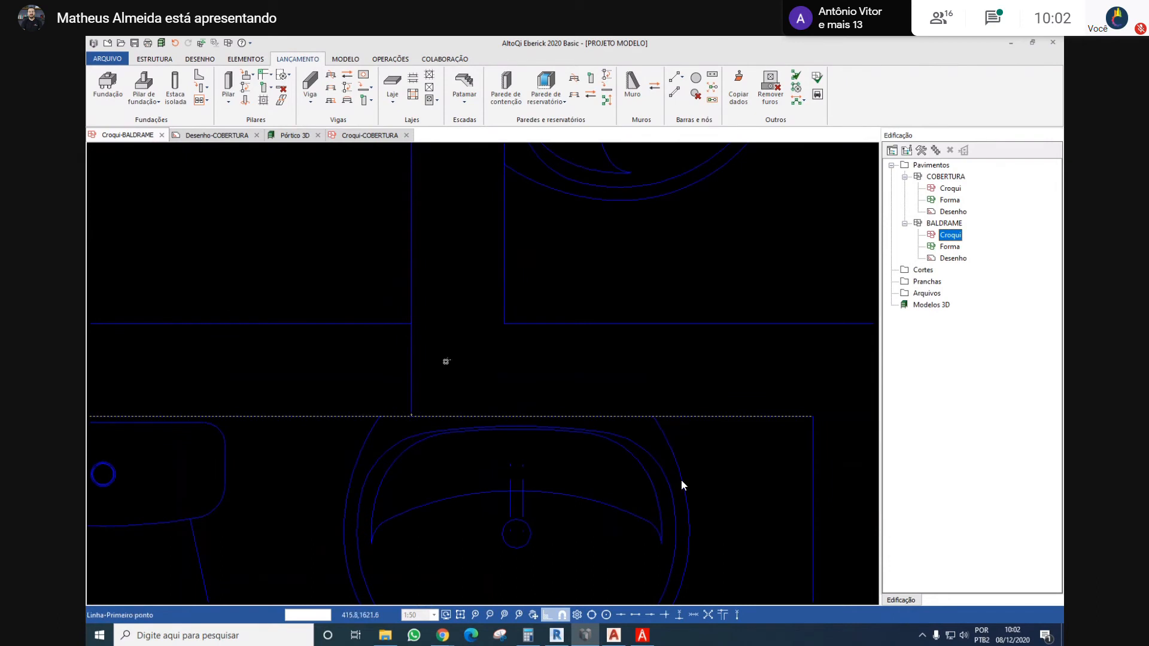
Draw a horizontal guide line from the midpoint of the short line across the bathroom wall to just beyond beam V4
left_click(411, 370)
scroll(411, 370, "down", 4)
middle_click_drag(291, 347, 422, 352)
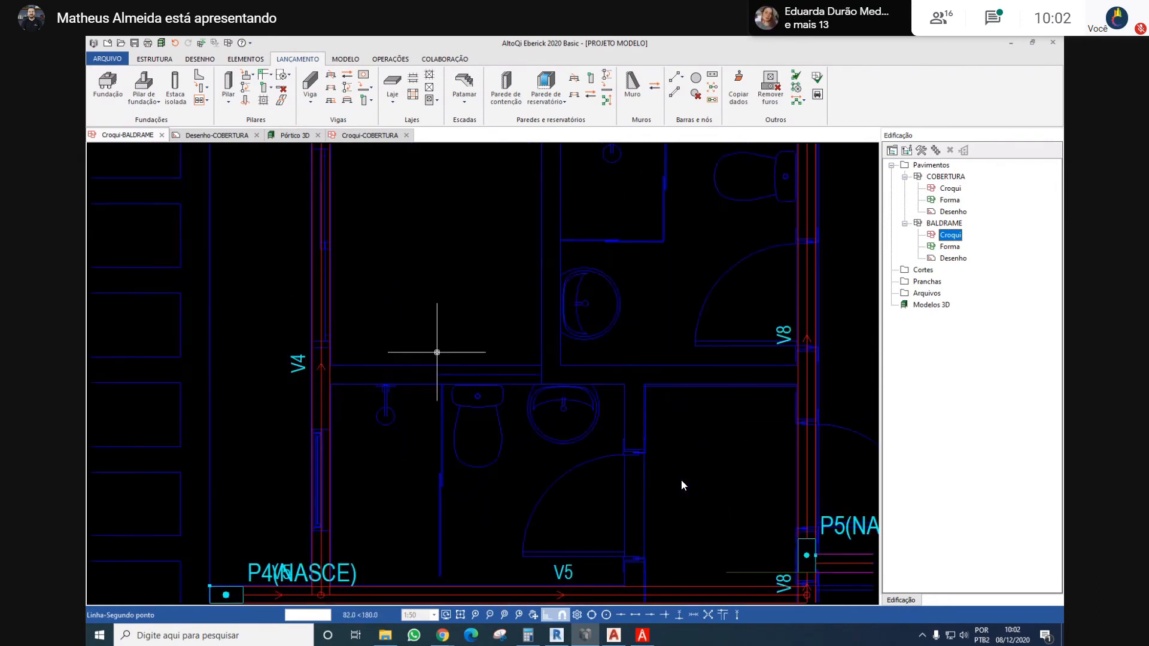
left_click(280, 370)
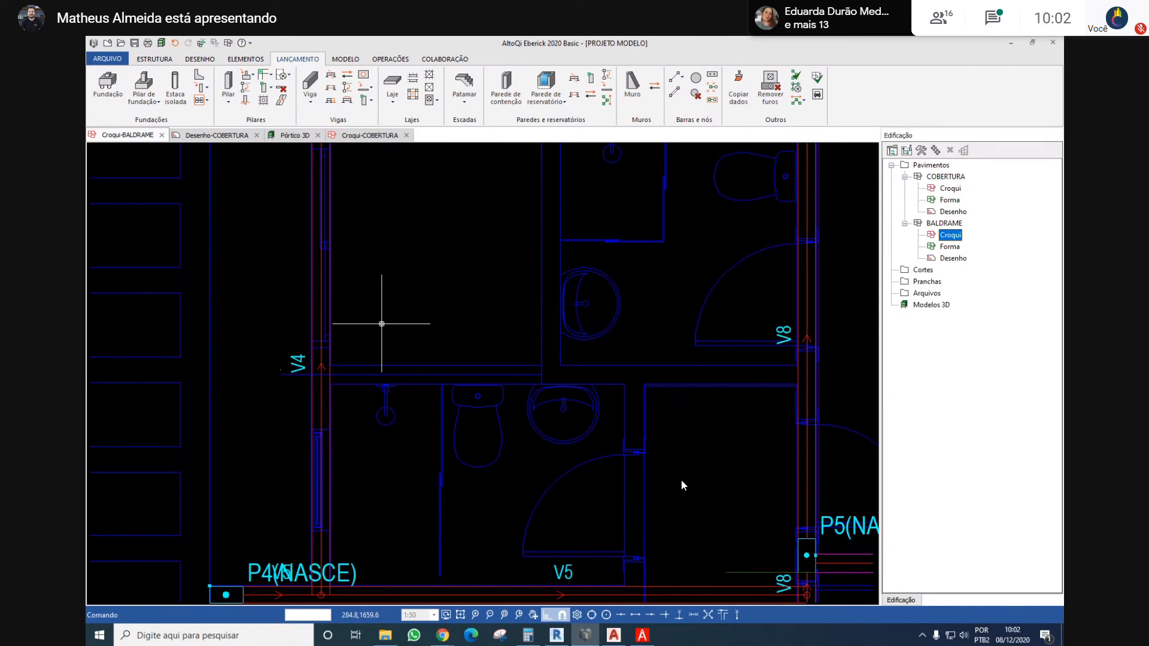
Place a horizontal beam about 380 cm long along the bathroom wall's centreline, from beam V4 to beam V8
type("v")
key("Return")
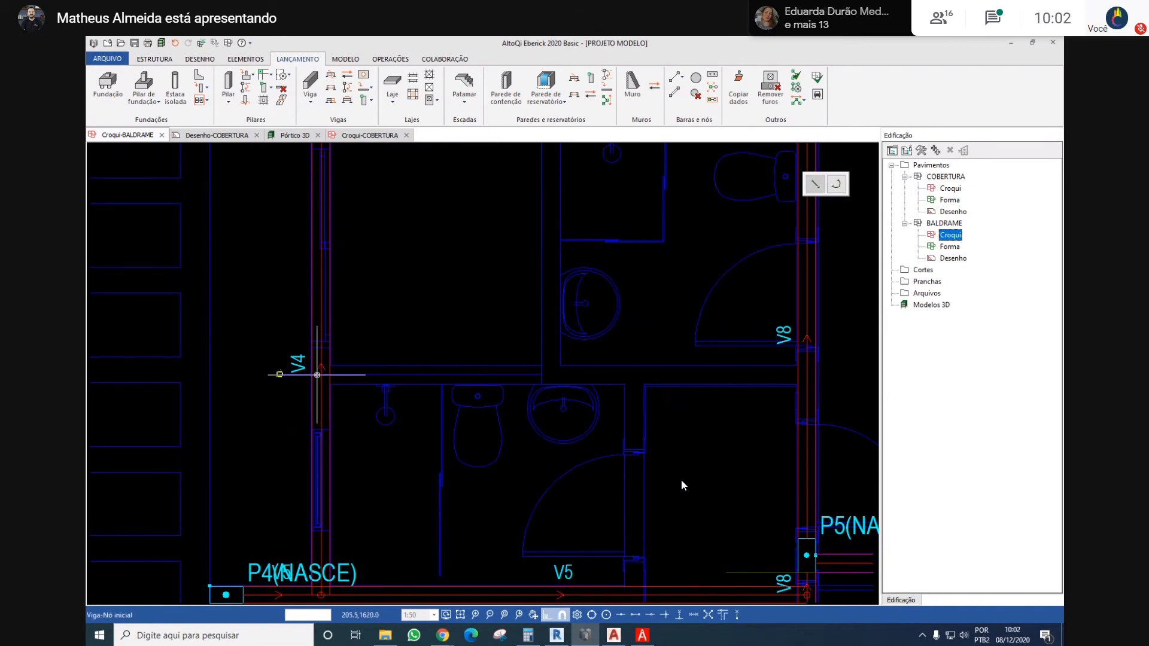
left_click(320, 375)
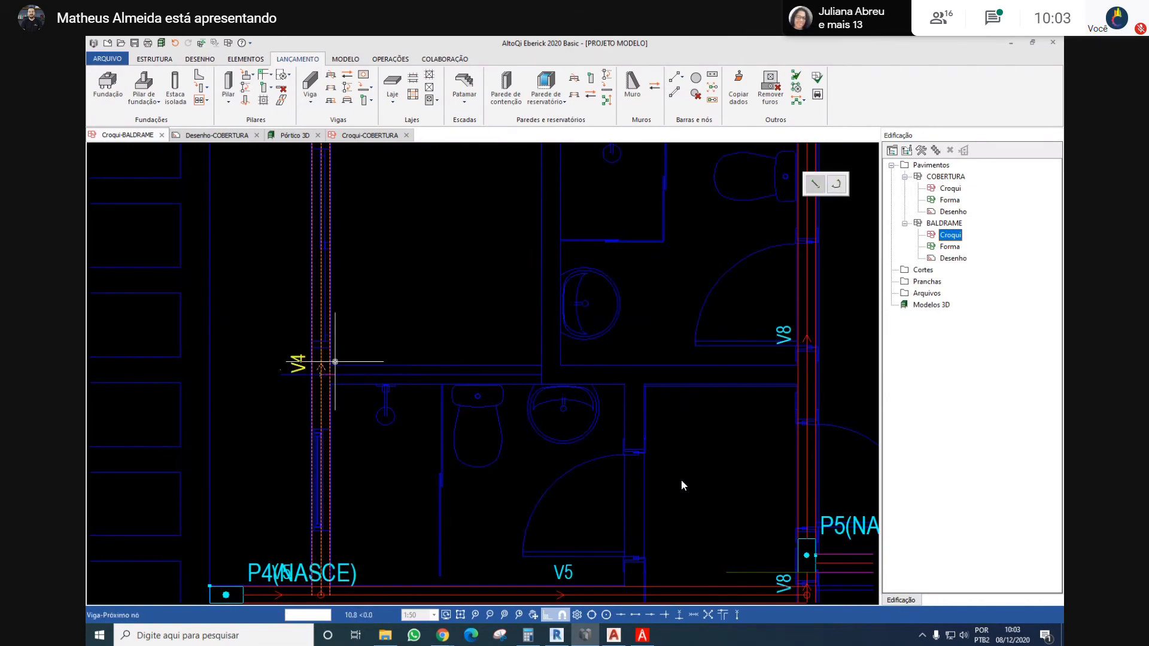
scroll(816, 361, "up", 2)
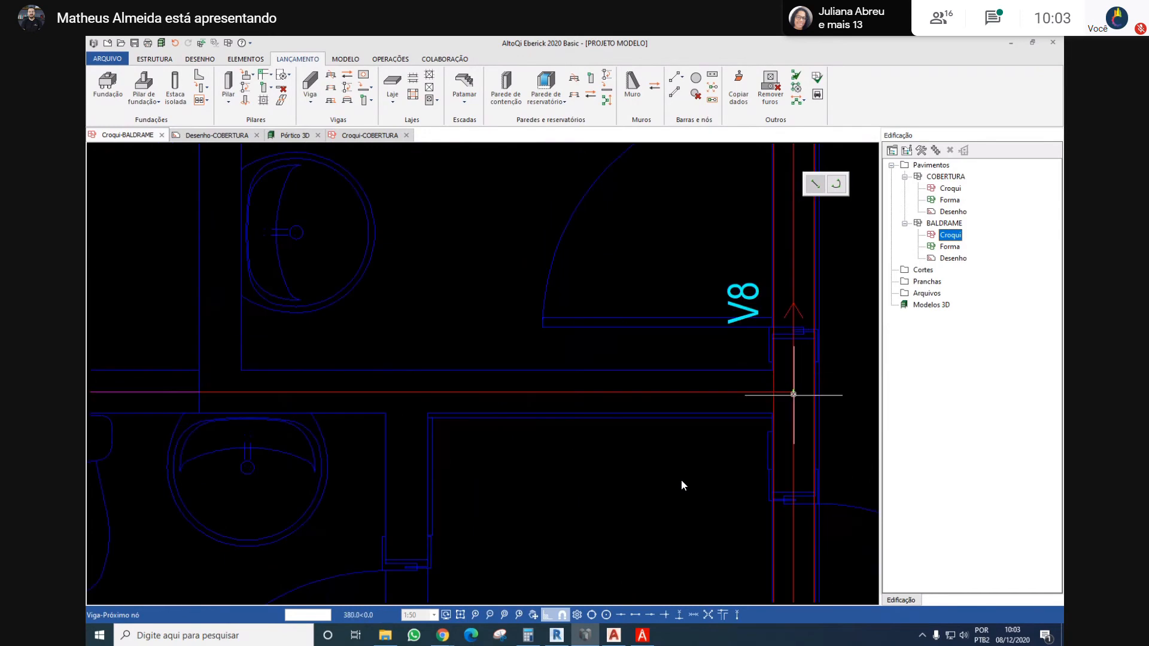
left_click(793, 394)
left_click(792, 393)
Draw a short guide line across the vertical corridor wall at the lower edge of beam V5, between the wall's two faces
scroll(743, 383, "down", 3)
middle_click_drag(624, 295, 549, 306)
scroll(546, 308, "down", 1)
scroll(565, 310, "up", 3)
middle_click_drag(603, 375, 514, 290)
scroll(513, 292, "down", 3)
scroll(513, 344, "up", 4)
middle_click_drag(512, 349, 491, 292)
scroll(491, 292, "down", 2)
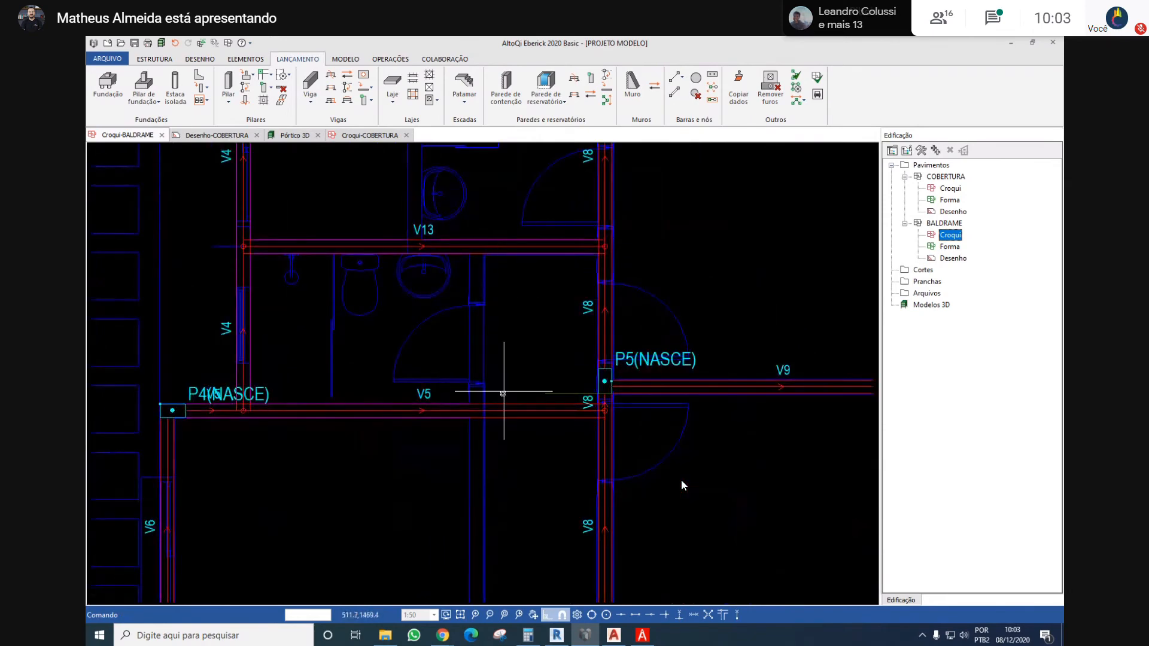
scroll(504, 391, "up", 3)
scroll(413, 430, "up", 3)
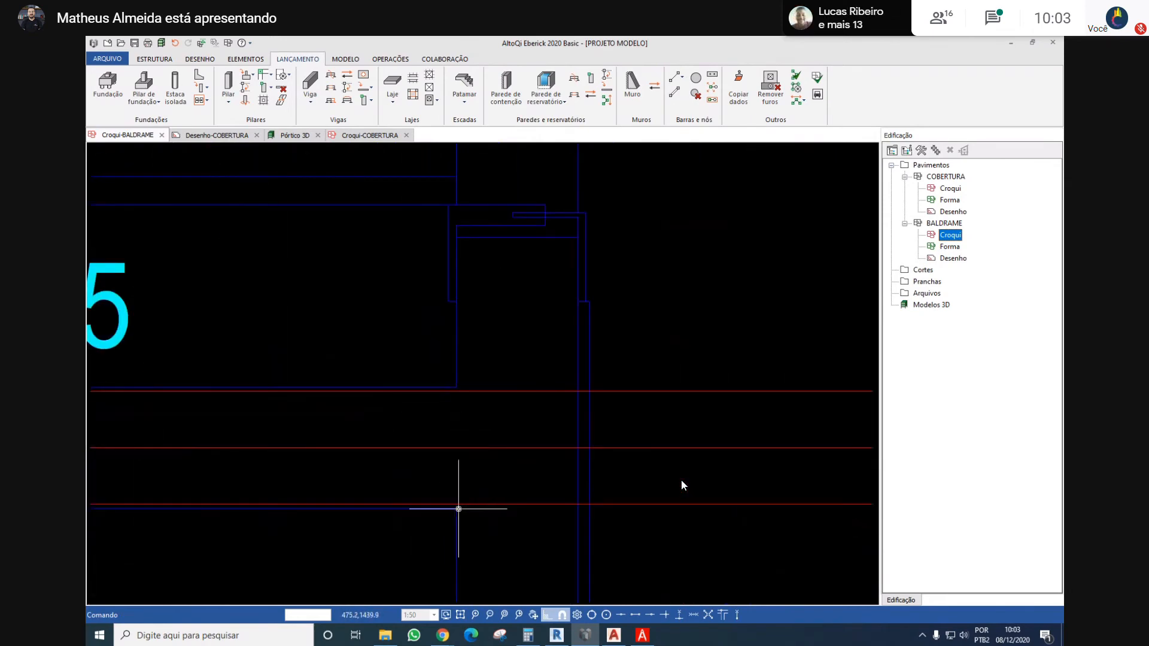
scroll(452, 470, "down", 3)
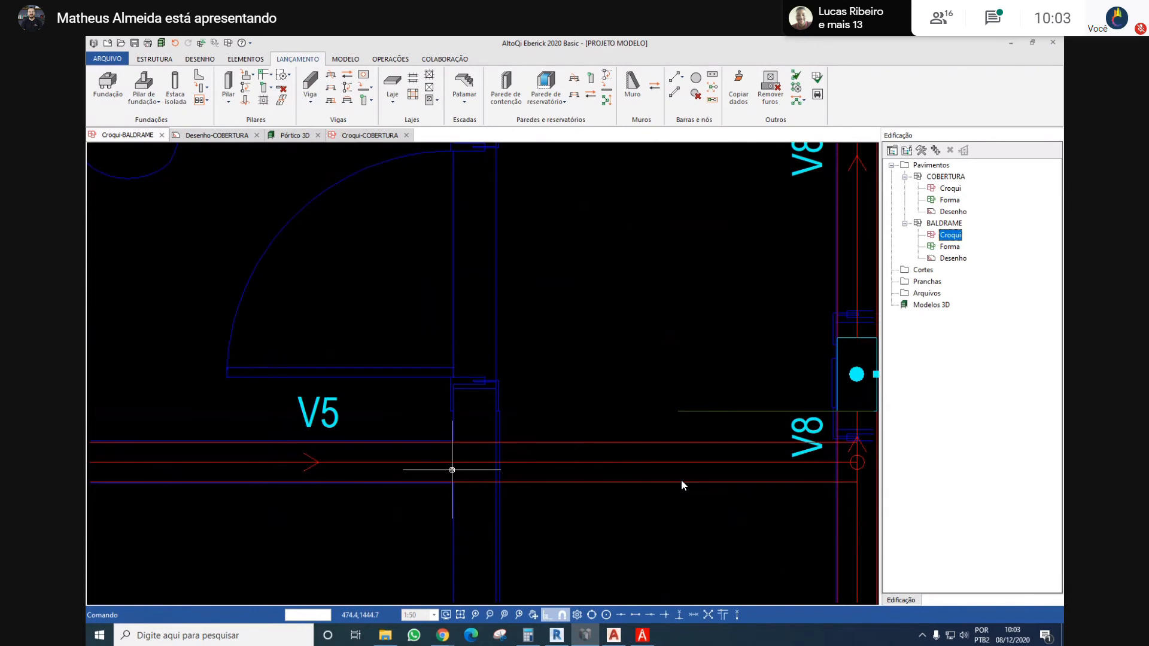
key("Return")
scroll(451, 470, "up", 2)
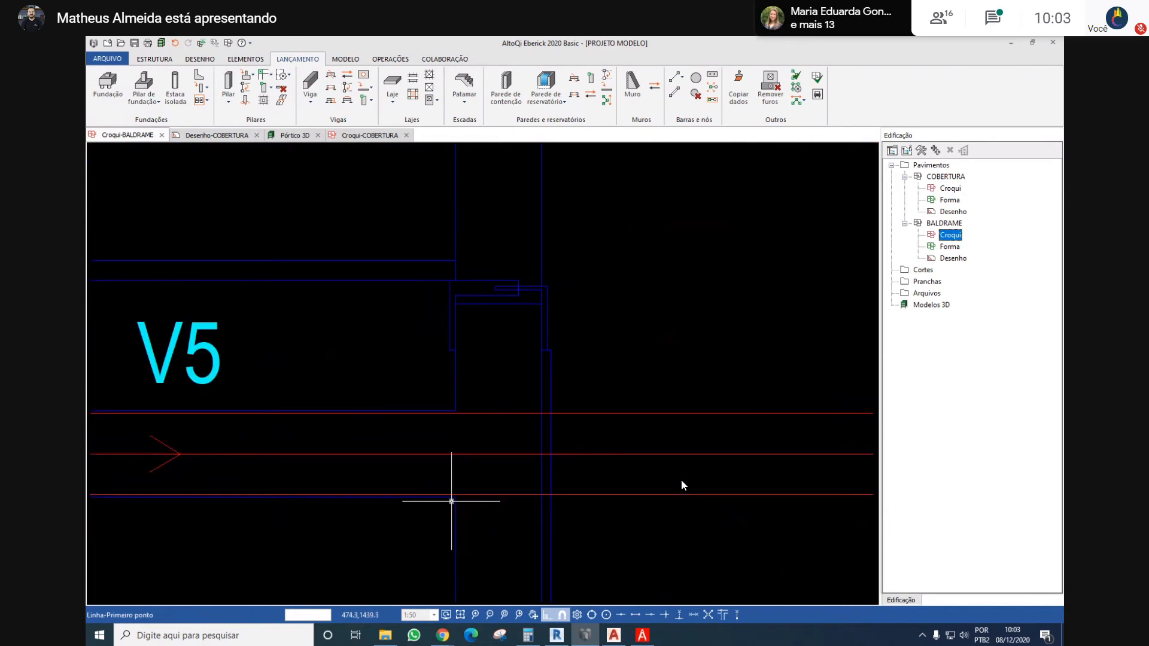
left_click(454, 498)
left_click(543, 498)
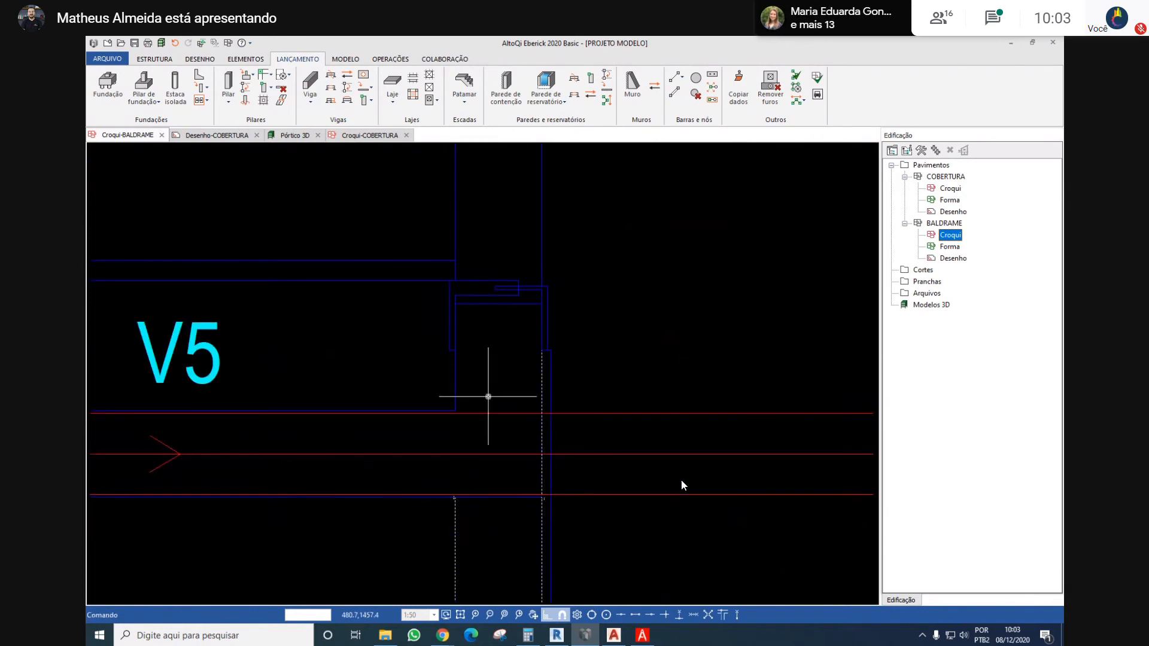
Draw a vertical guide line from the midpoint of the short line at beam V5 up to beam V1
left_click(495, 497)
scroll(502, 445, "down", 2)
scroll(502, 445, "down", 2)
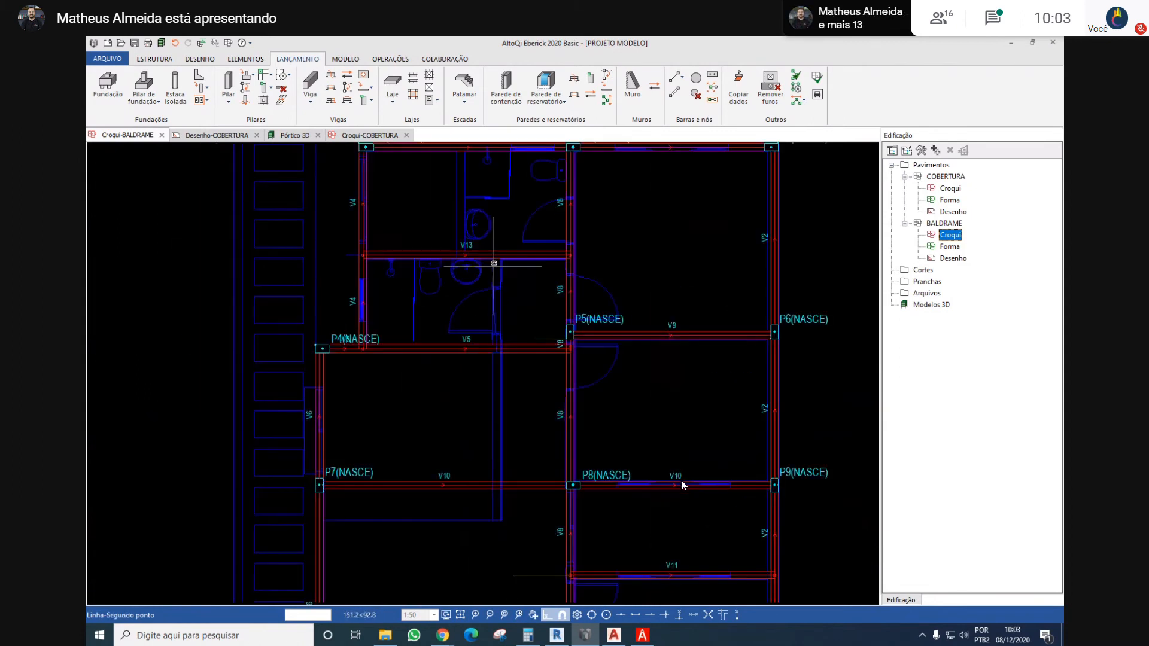
scroll(496, 289, "up", 1)
left_click(499, 193)
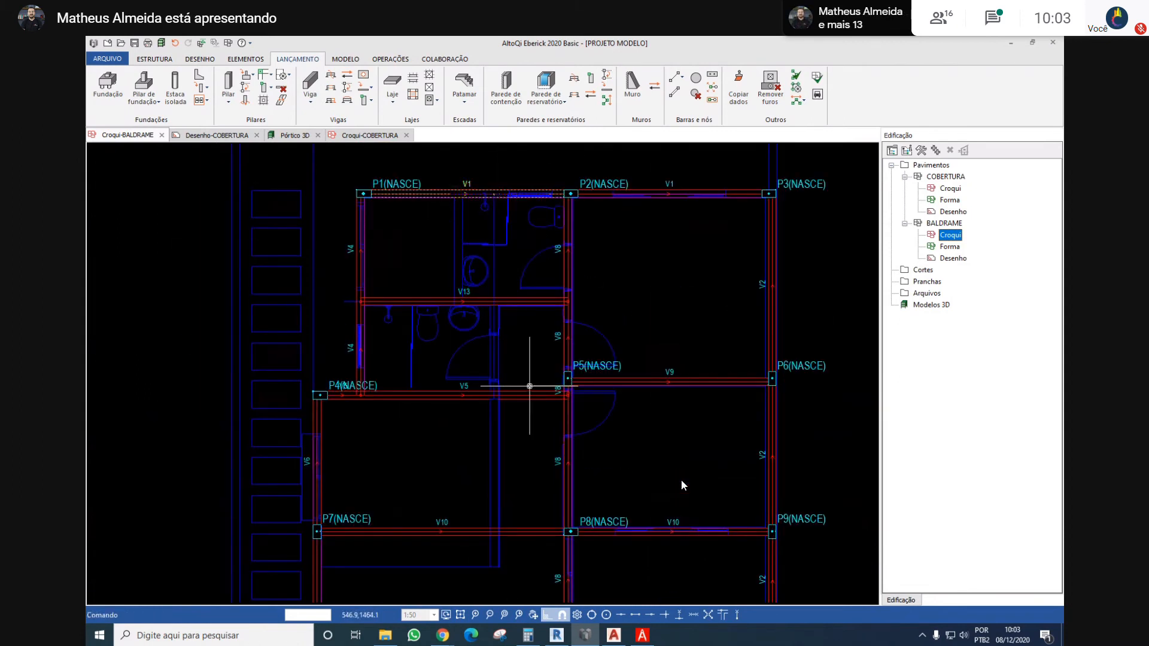
Place a vertical beam about 423 cm long along the corridor wall, from beam V13 down across V5 to beam V10
key("v")
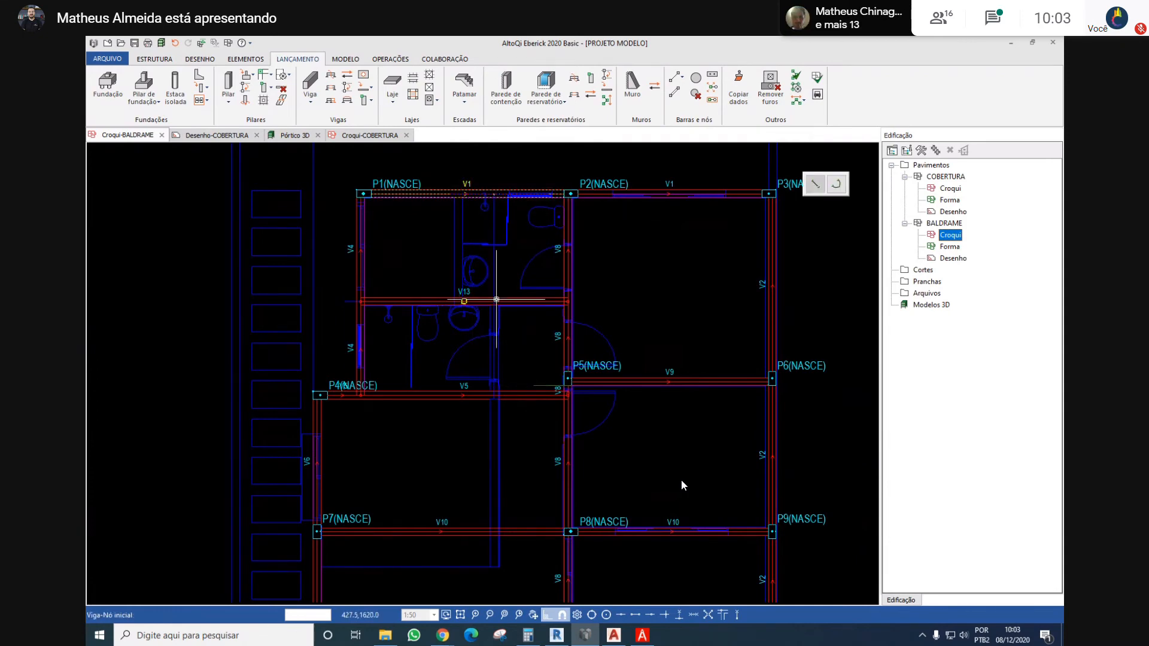
scroll(496, 300, "up", 3)
left_click(491, 304)
scroll(493, 299, "down", 4)
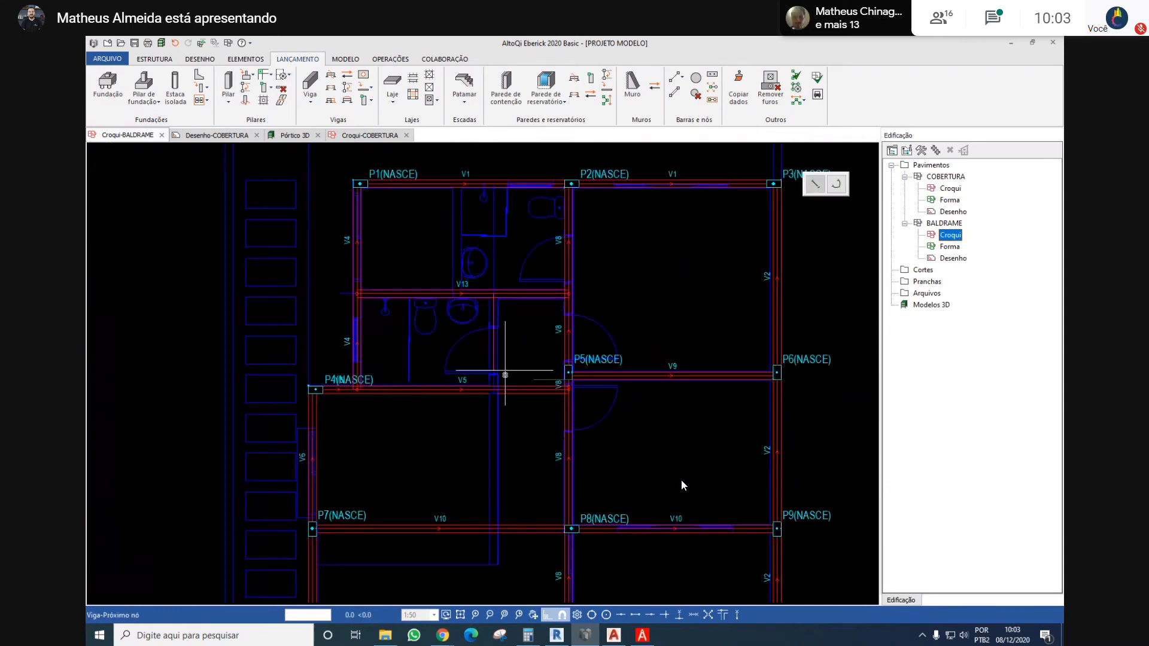
scroll(504, 376, "up", 4)
scroll(488, 372, "down", 5)
scroll(466, 460, "up", 4)
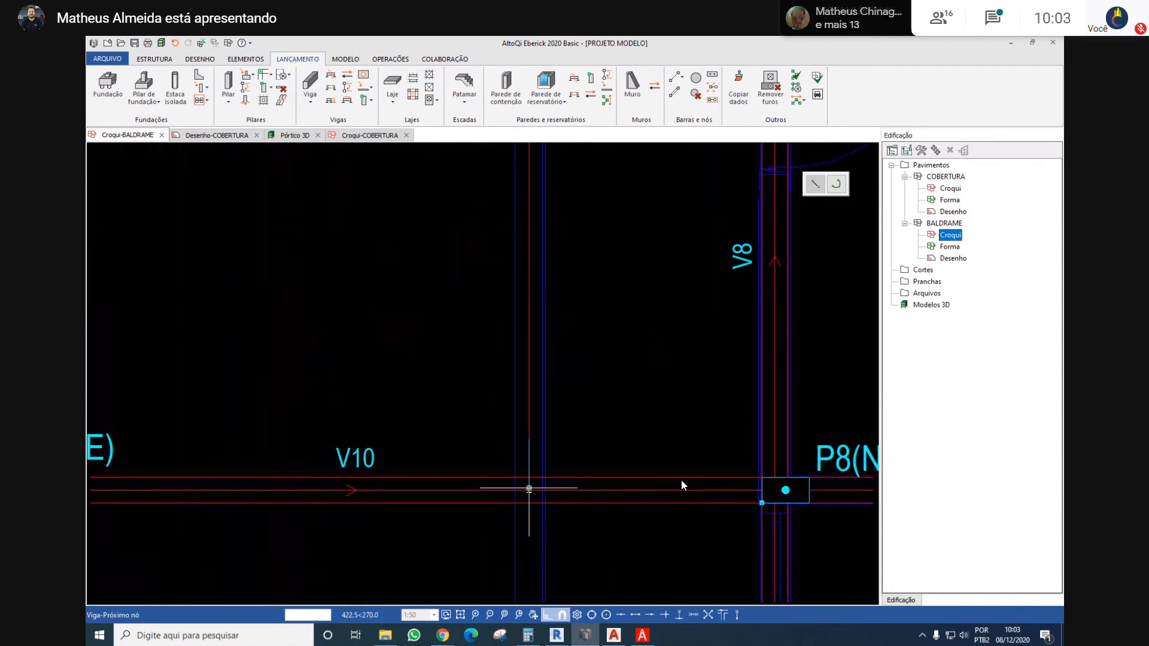
scroll(531, 394, "down", 5)
key("Escape")
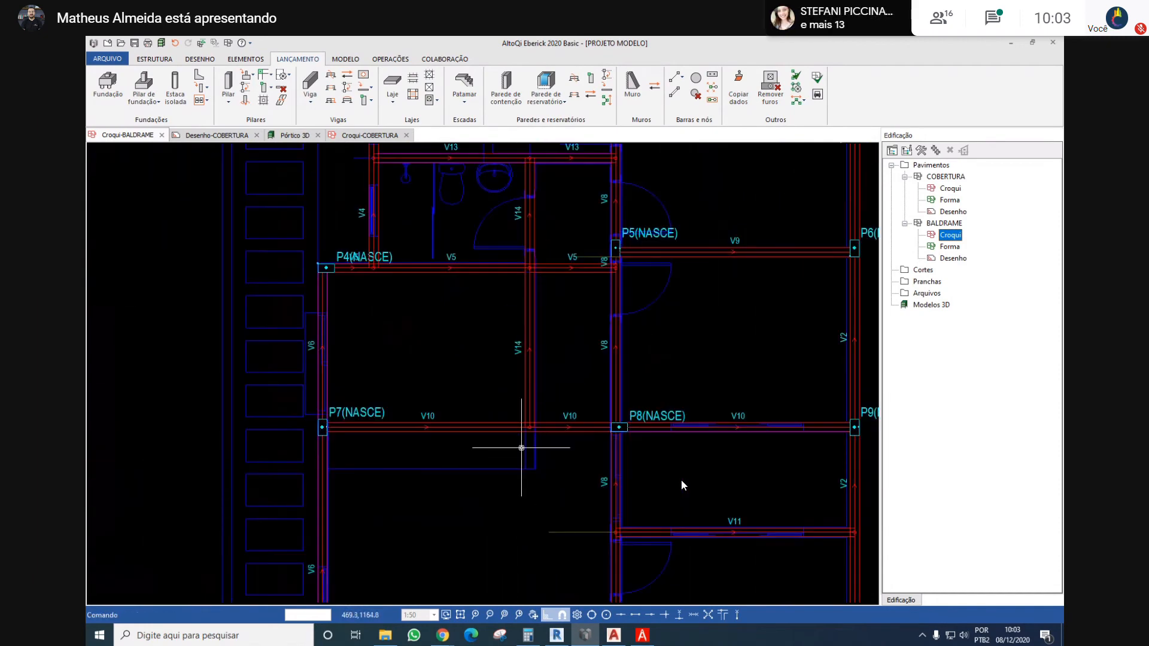
Try to unify the segment of beam V14 that ends at beam V10
middle_click_drag(512, 444, 508, 378)
scroll(508, 378, "up", 2)
scroll(535, 362, "up", 2)
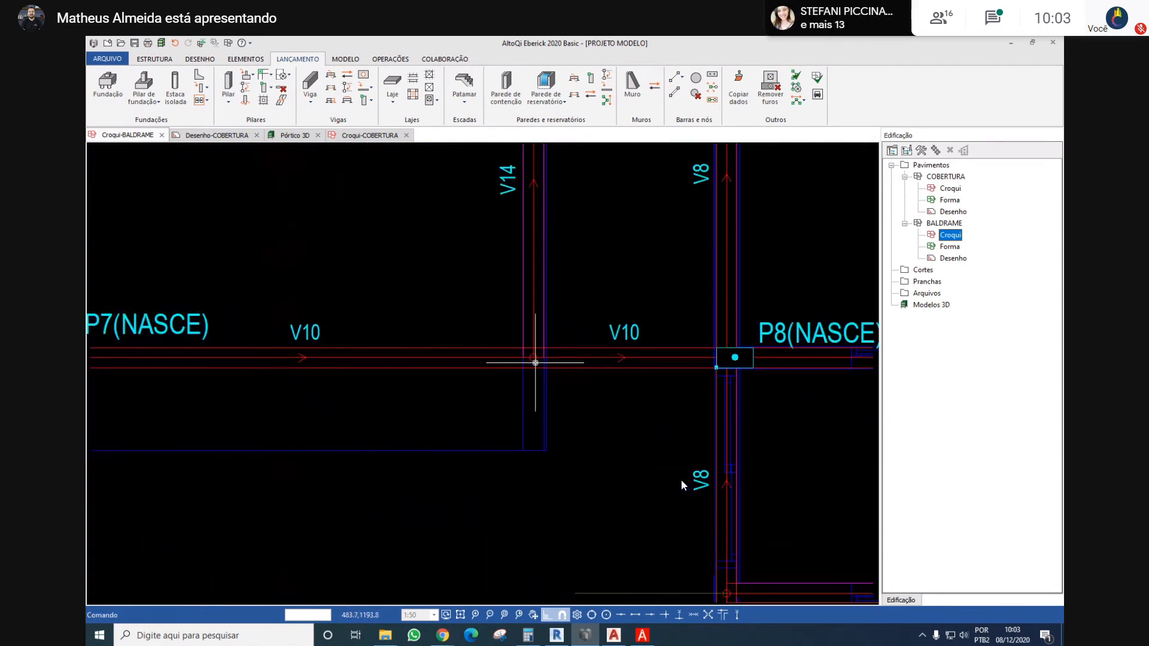
right_click(532, 324)
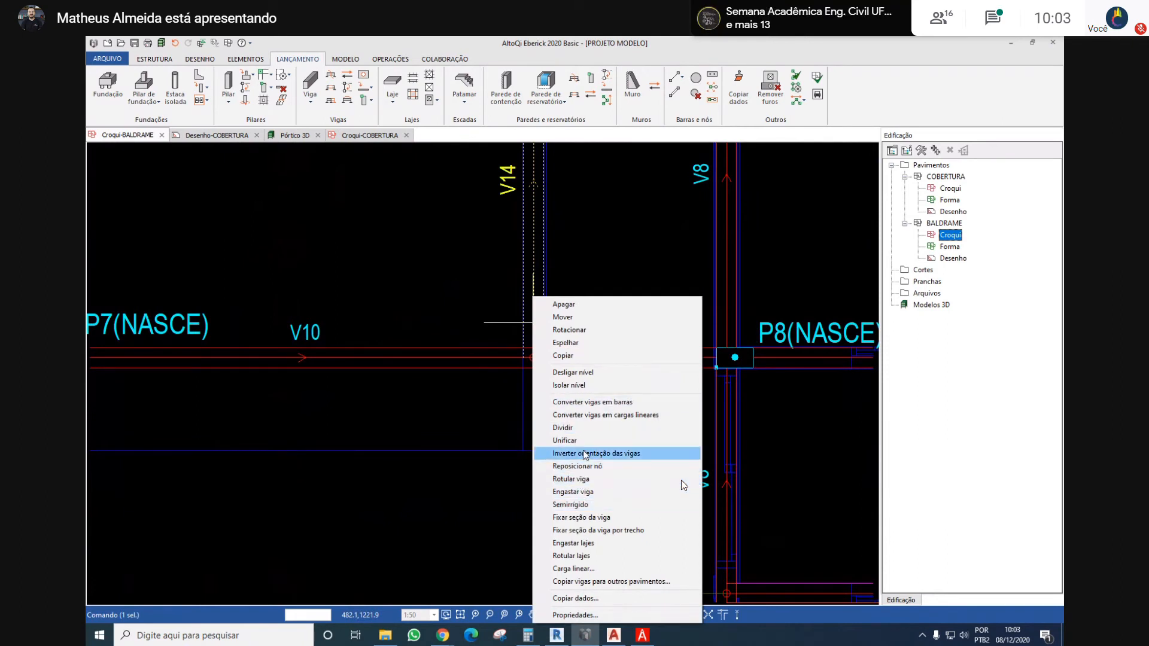
left_click(616, 439)
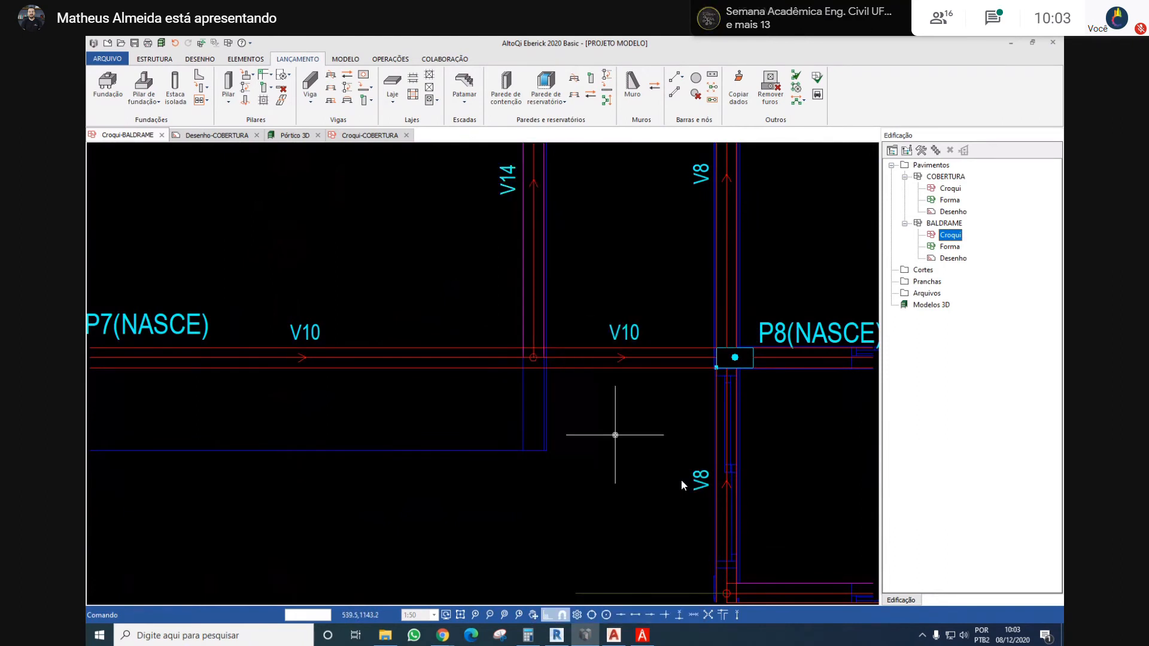
scroll(617, 438, "down", 3)
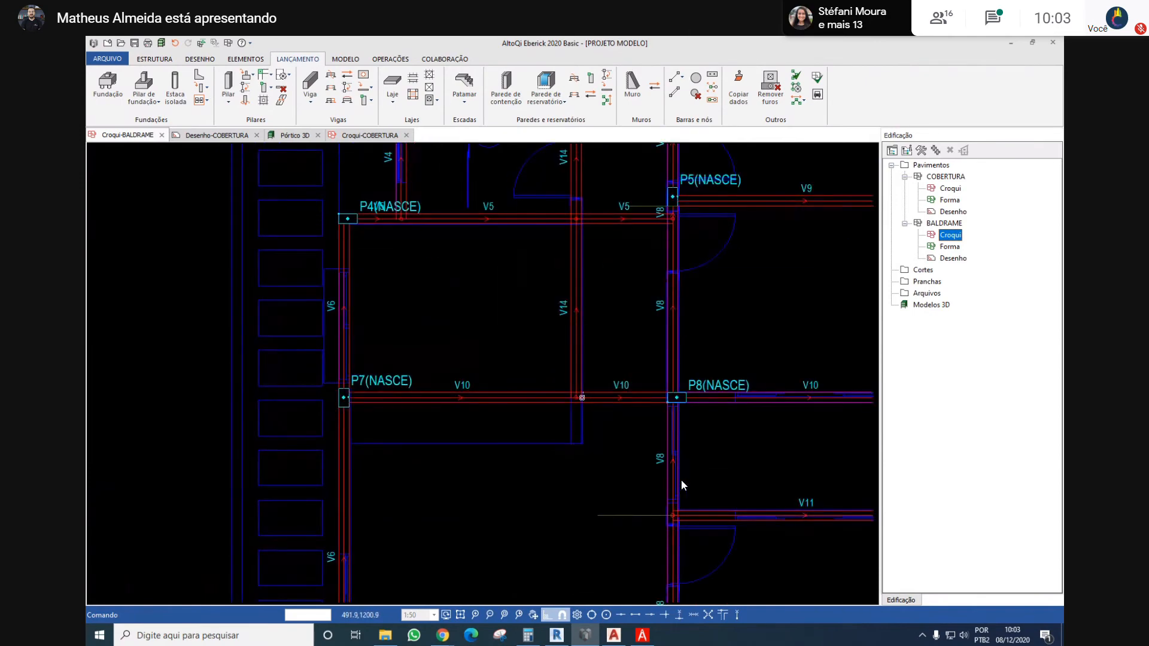
Reposition the lower end node of beam V14 from beam V10 down to the midpoint of the wall's end
scroll(578, 389, "up", 3)
right_click(571, 367)
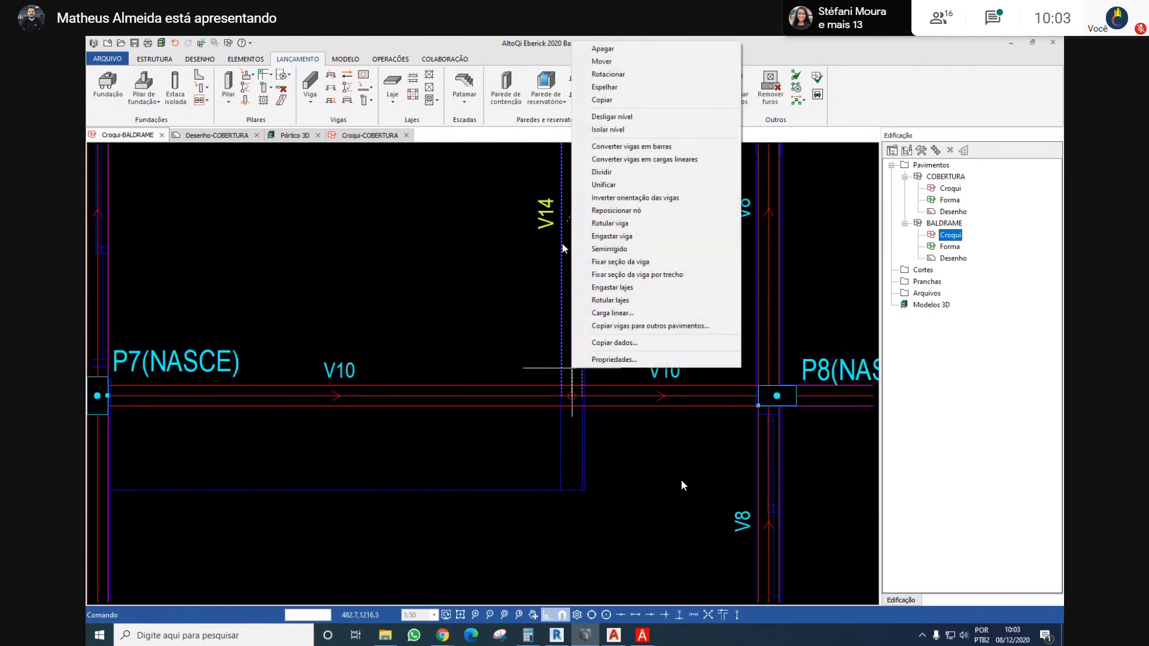
left_click(646, 210)
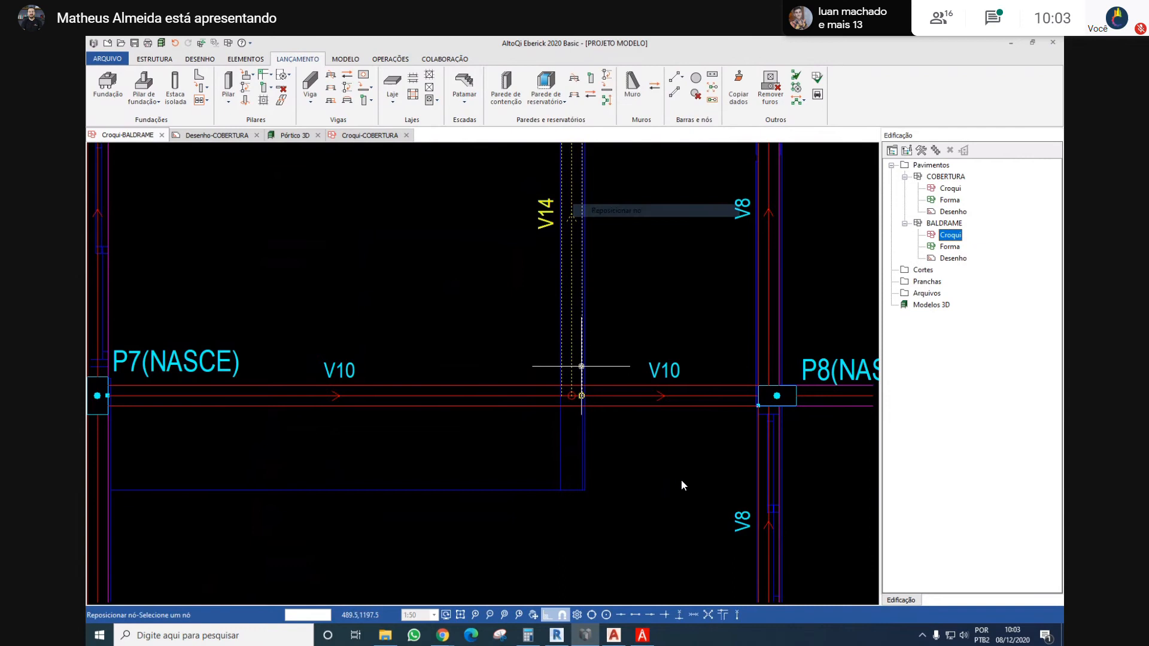
left_click(570, 395)
scroll(567, 483, "up", 5)
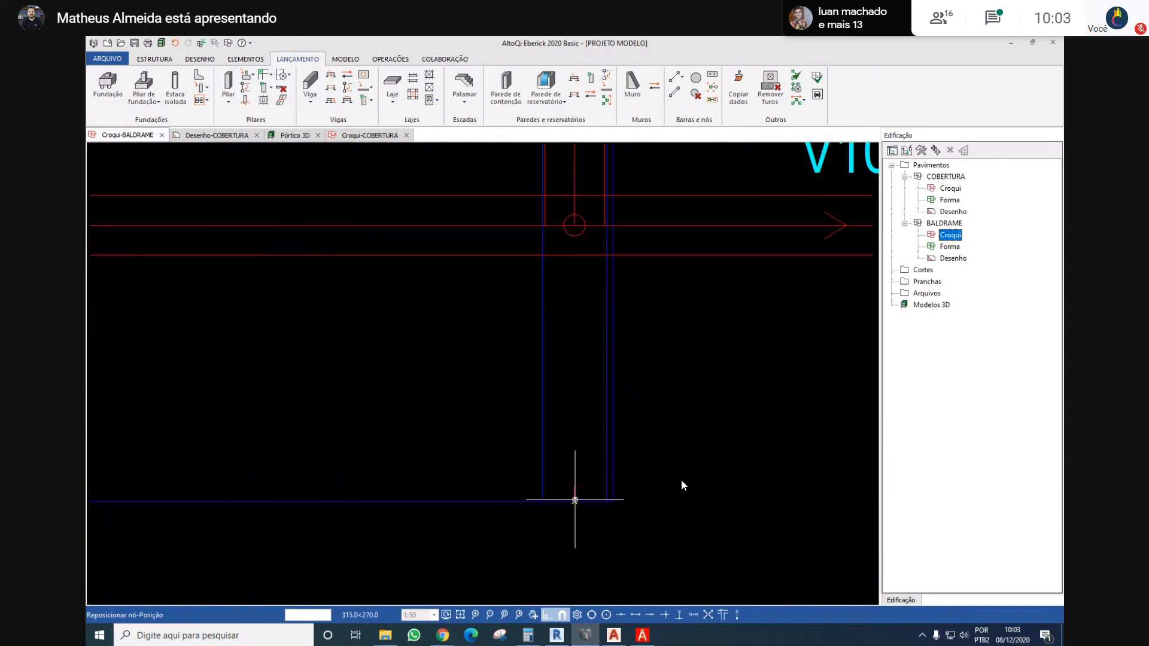
left_click(575, 499)
scroll(561, 366, "down", 6)
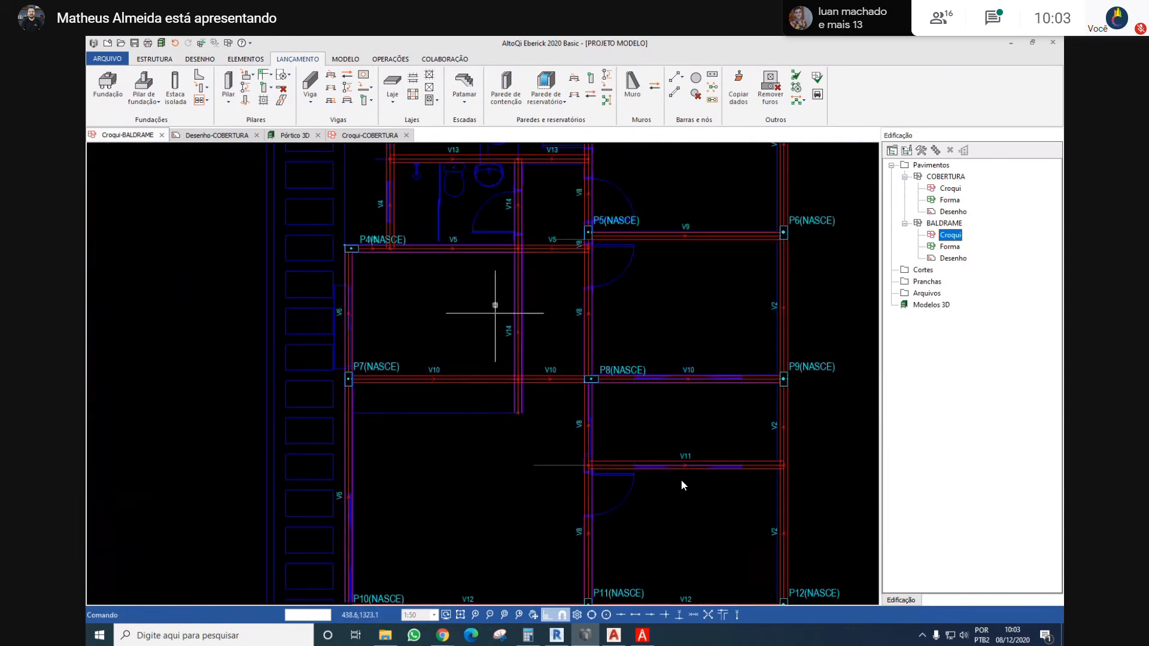
middle_click_drag(480, 298, 466, 335)
mouse_move(444, 286)
middle_mouse_down()
mouse_move(436, 339)
mouse_move(446, 311)
mouse_move(462, 349)
middle_mouse_up()
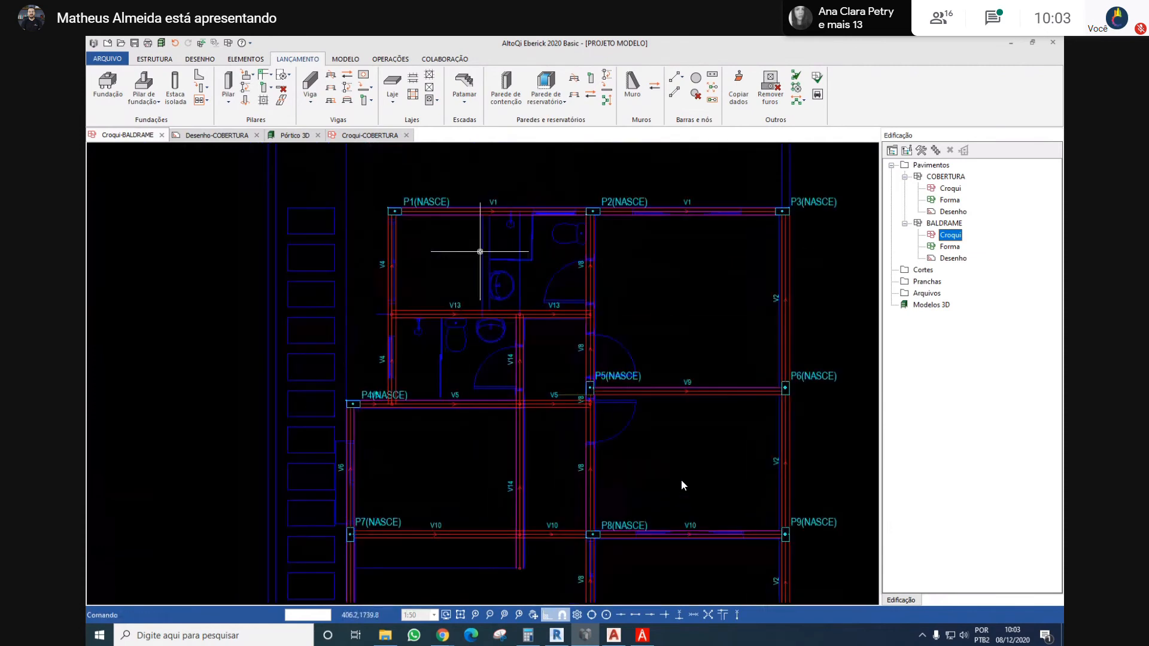
middle_click_drag(492, 204, 481, 250)
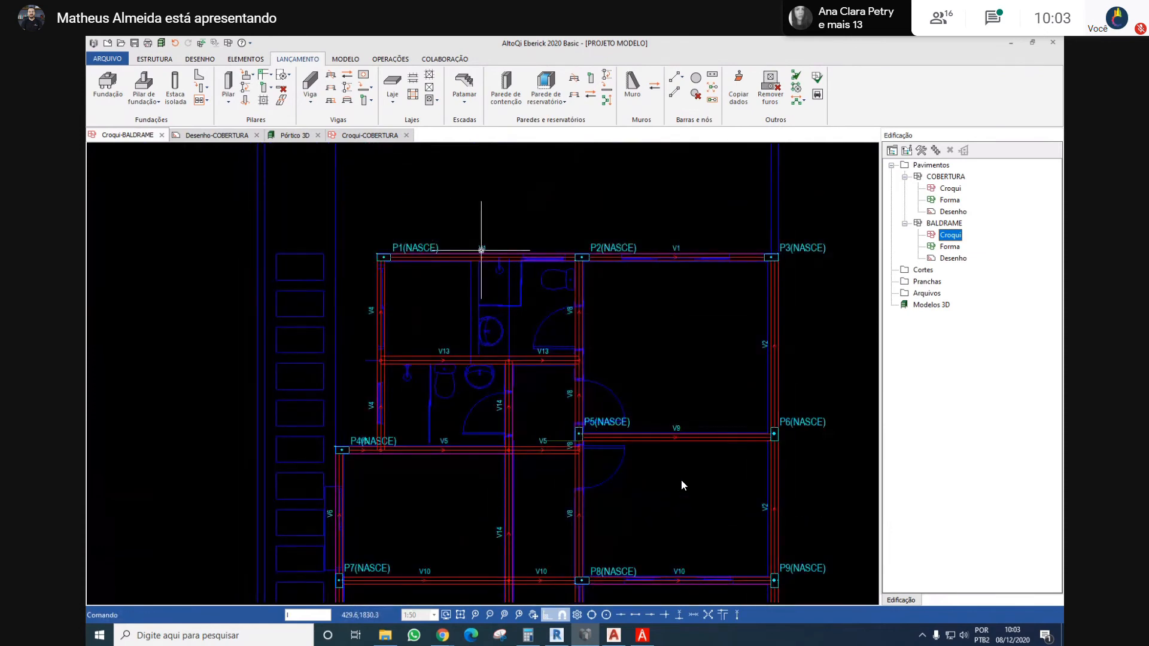
Draw a short line across the bathroom wall faces at beam V13 and a vertical guide about 21 cm long down from its midpoint
scroll(480, 333, "up", 8)
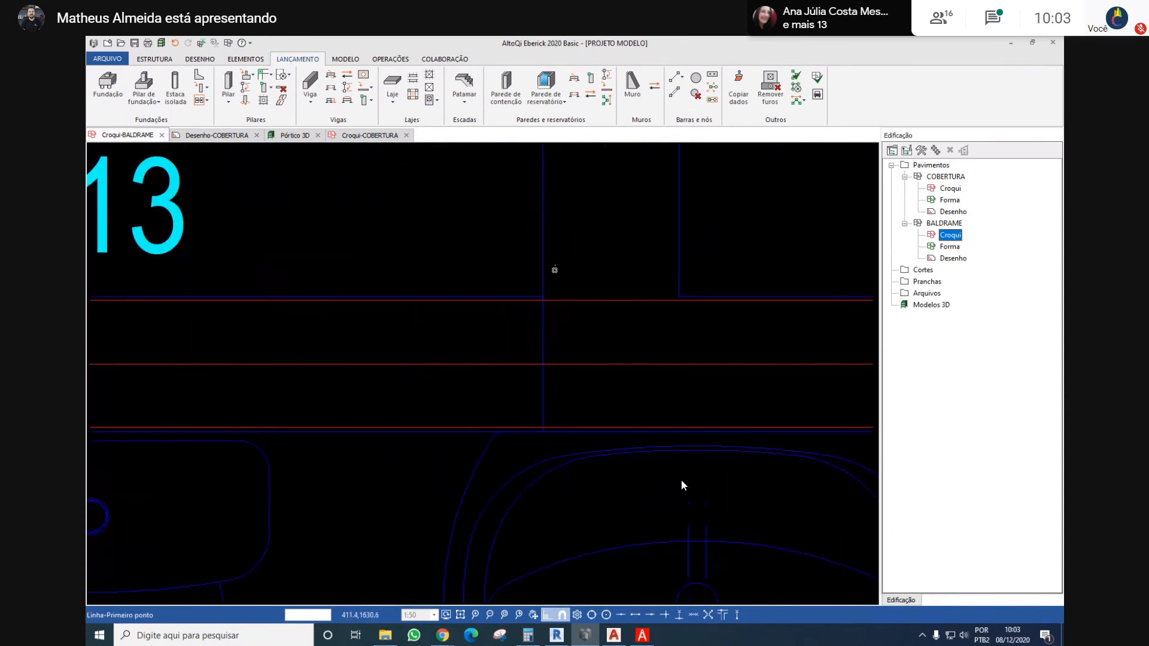
left_click(542, 360)
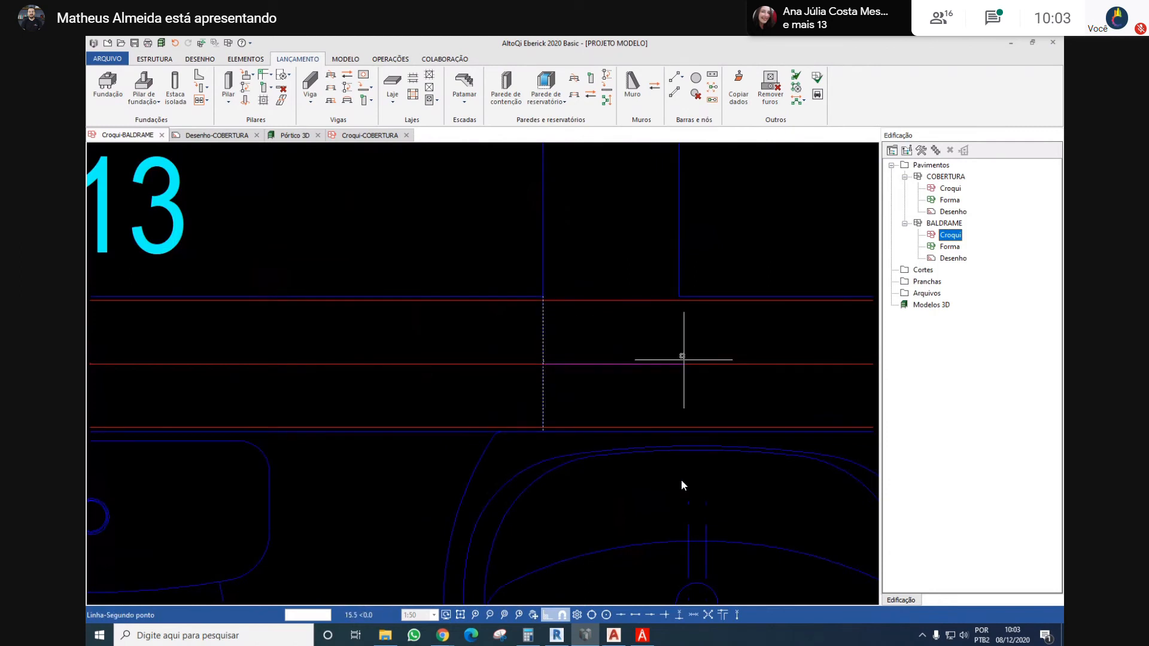
key("Escape")
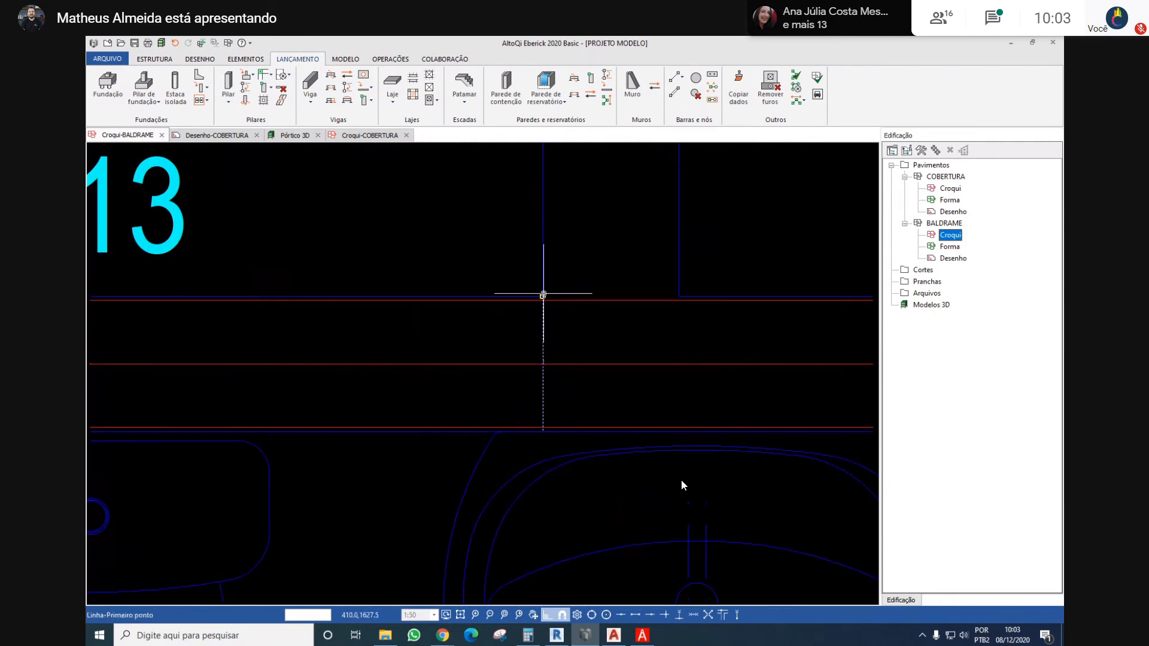
left_click(679, 296)
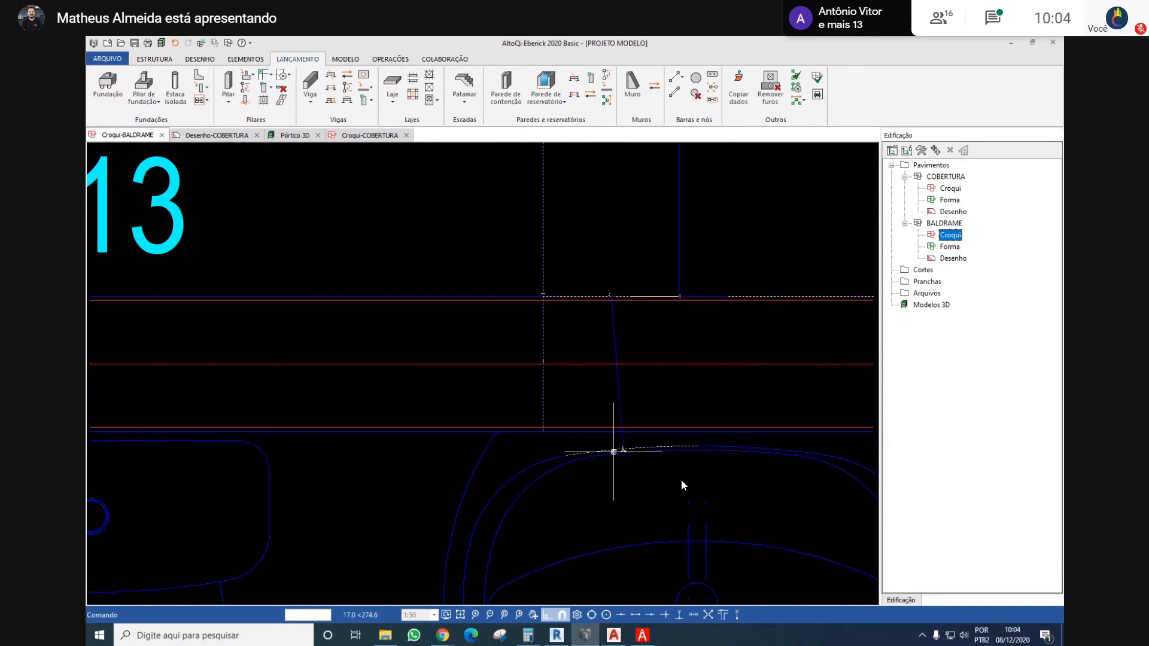
key("Escape")
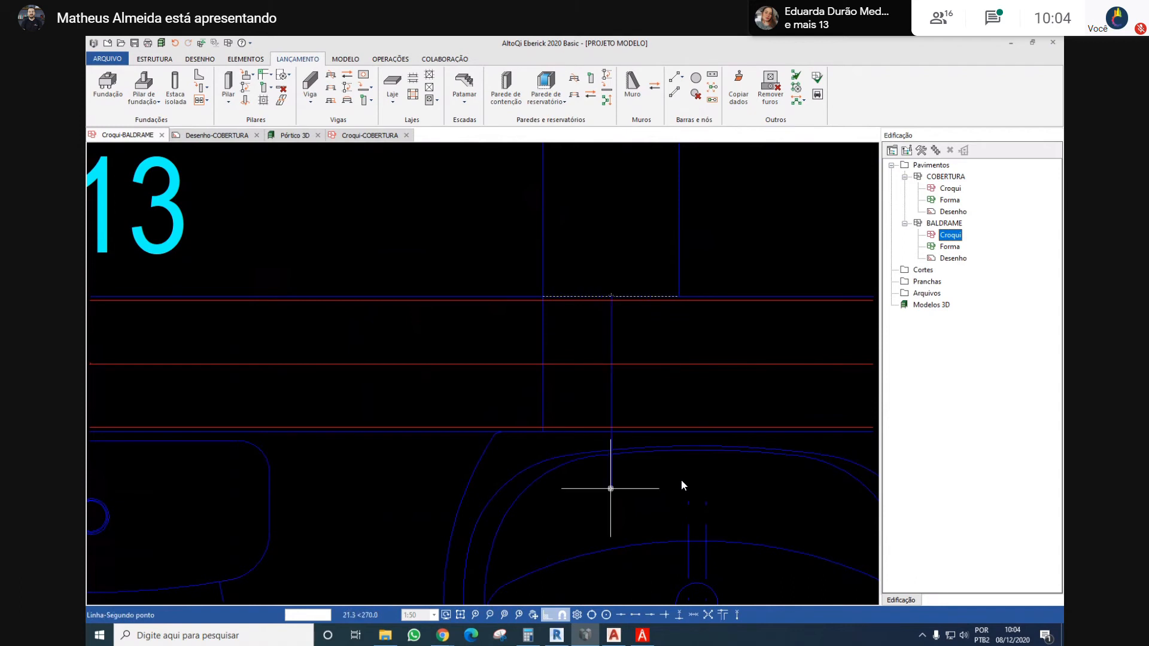
key("Return")
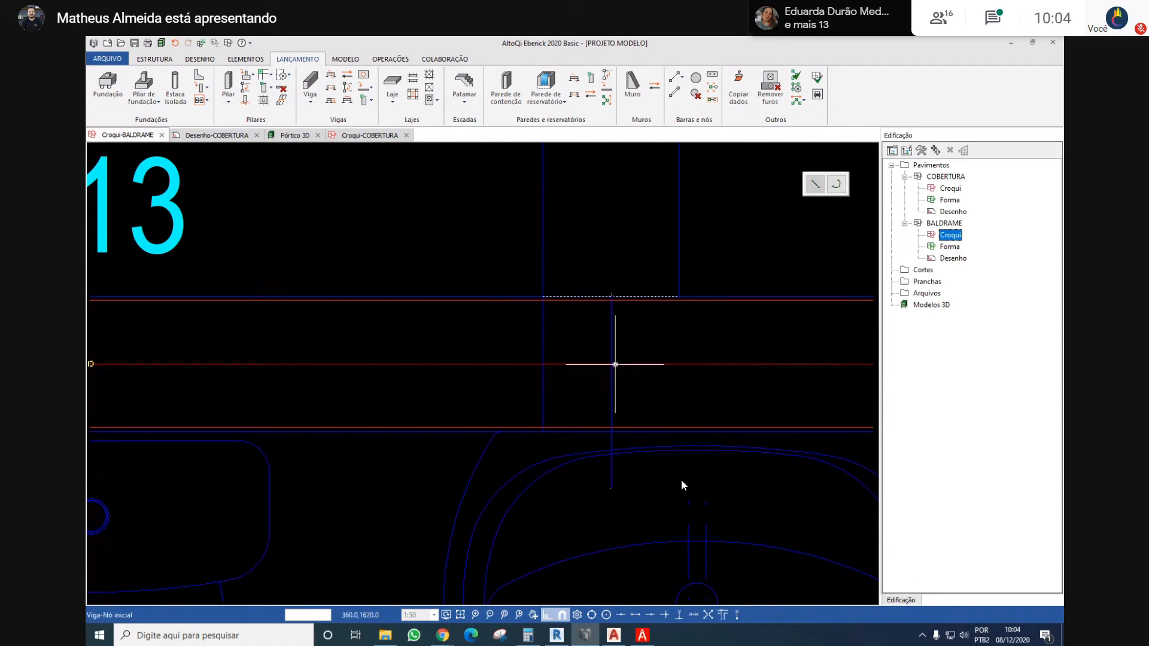
Place a vertical beam along the bathroom wall, from the guide's intersection with beam V13 up to beam V1
left_click(615, 364)
key("Return")
type("v")
key("Return")
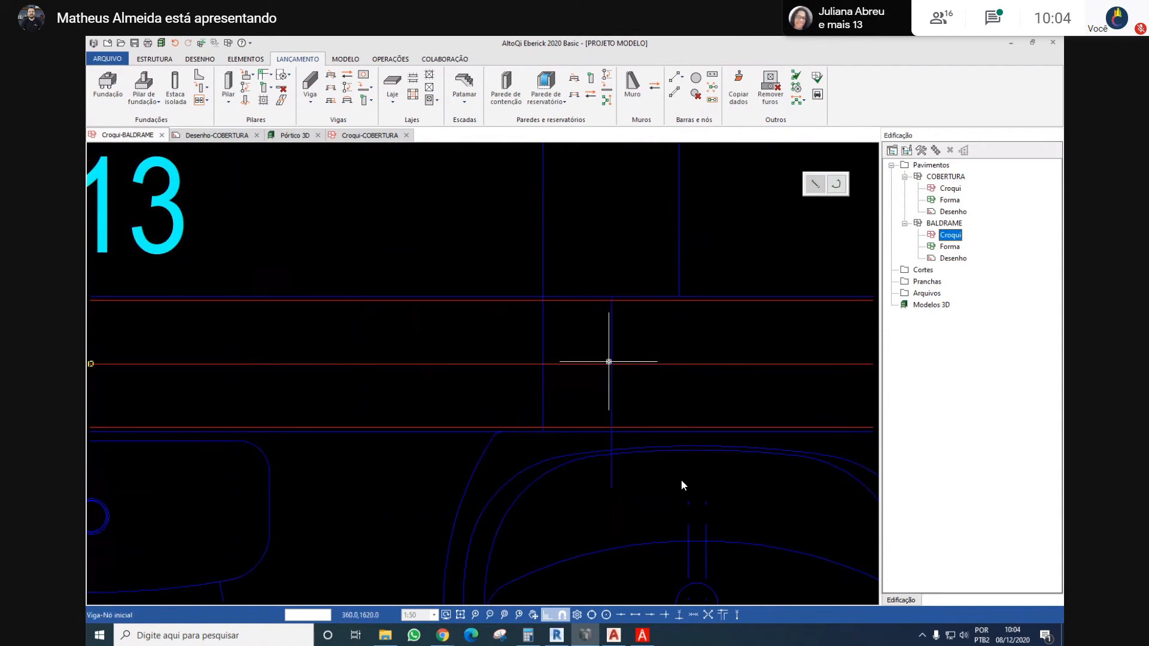
left_click(611, 364)
scroll(611, 364, "down", 3)
middle_click_drag(607, 246, 515, 553)
scroll(514, 554, "down", 2)
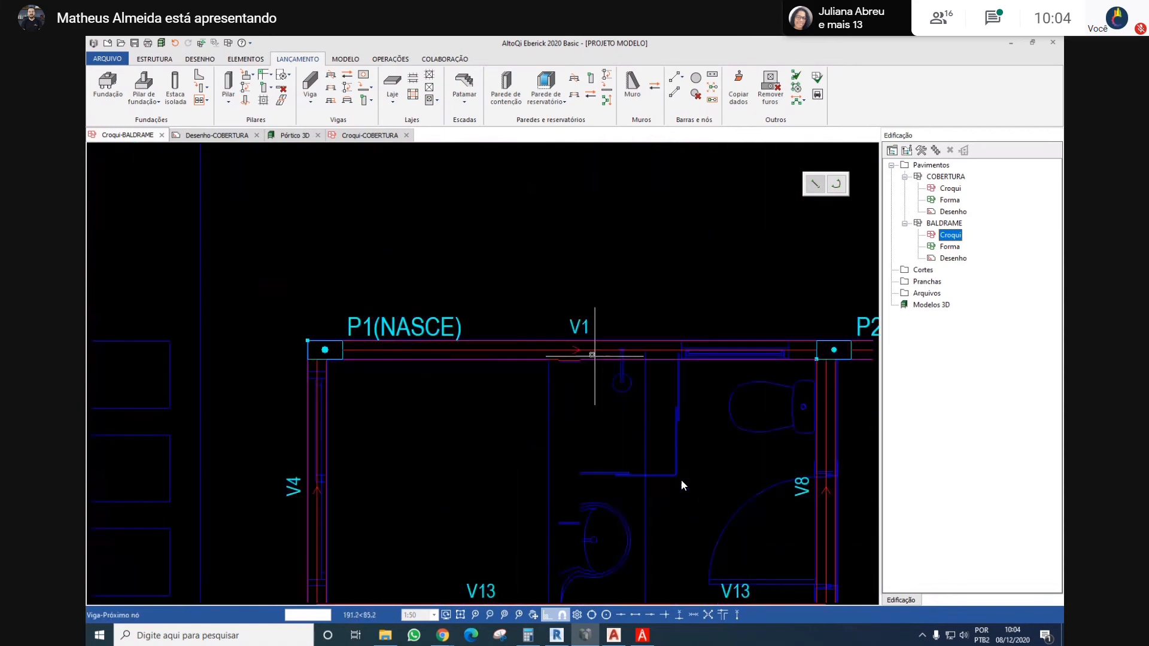
scroll(592, 355, "up", 2)
scroll(532, 350, "down", 2)
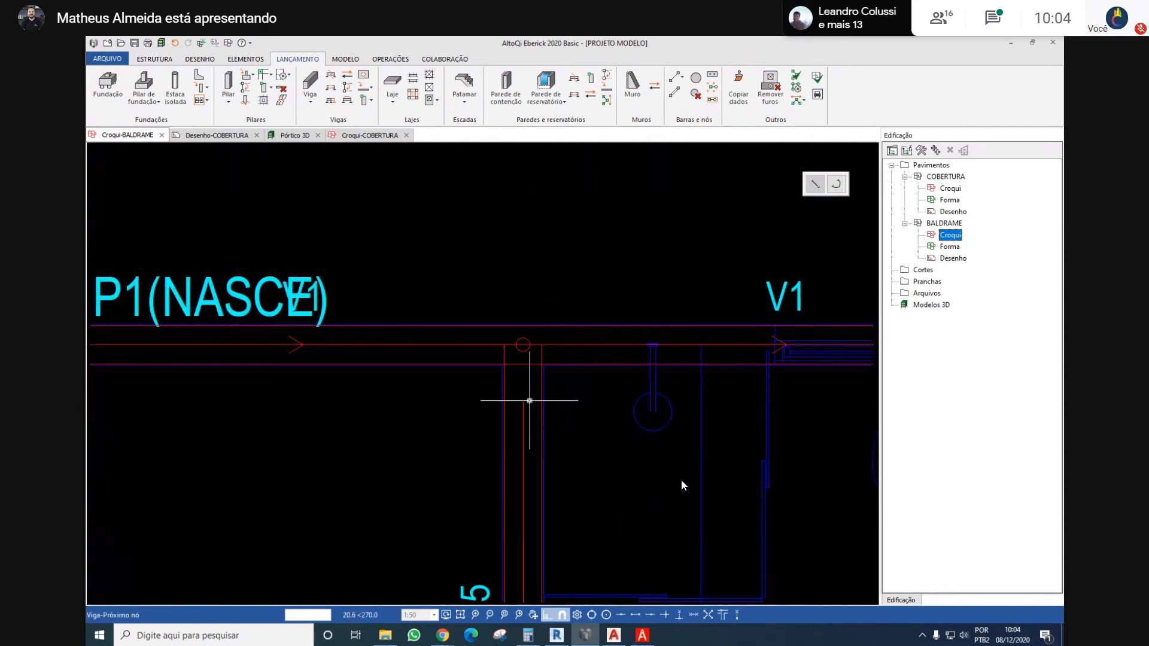
key("Escape")
Review the whole BALDRAME beam layout for coverage of the interior walls
scroll(527, 351, "down", 3)
scroll(526, 332, "down", 4)
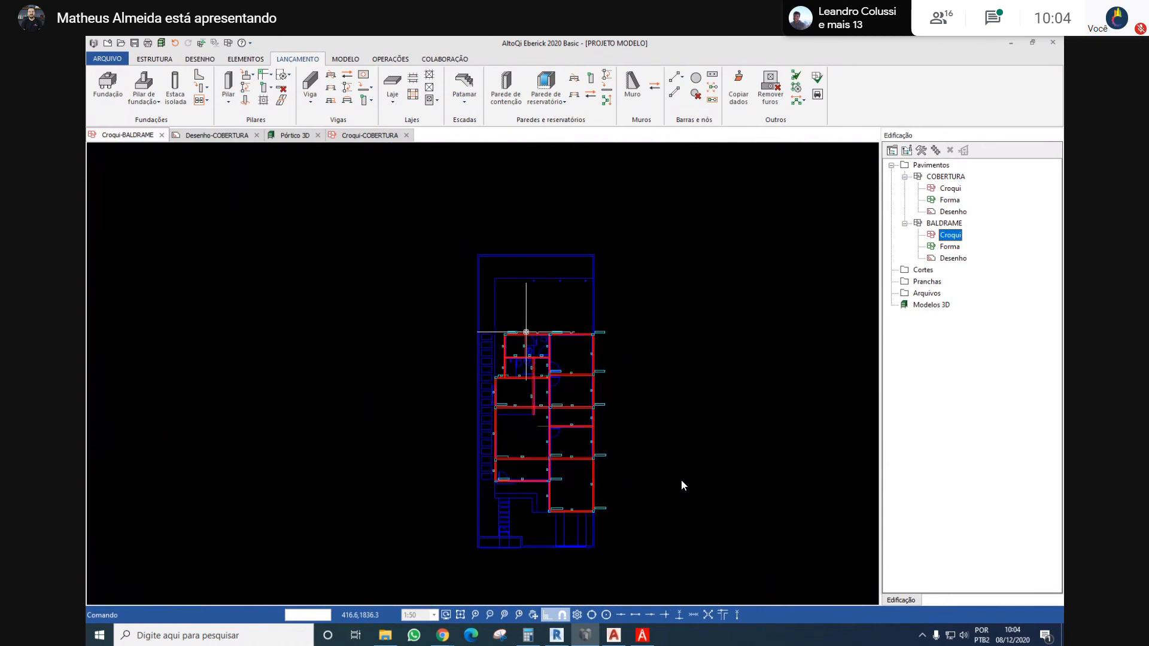
scroll(536, 339, "up", 3)
middle_click_drag(640, 401, 617, 363)
scroll(617, 362, "down", 3)
scroll(618, 363, "up", 4)
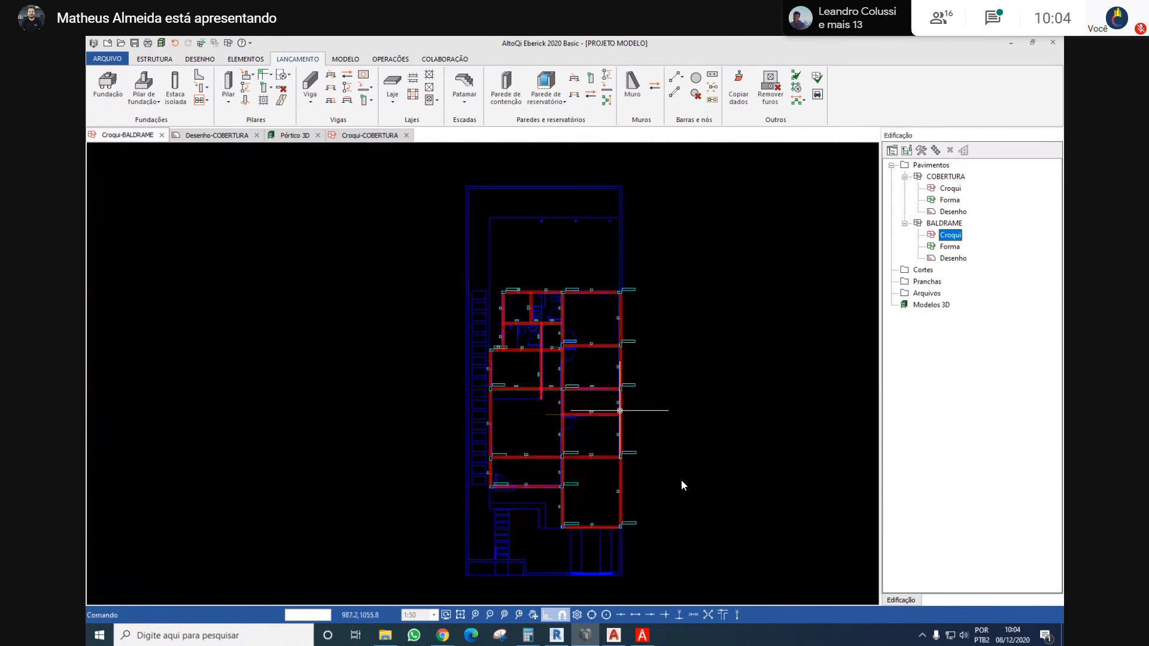
middle_click_drag(501, 322, 504, 349)
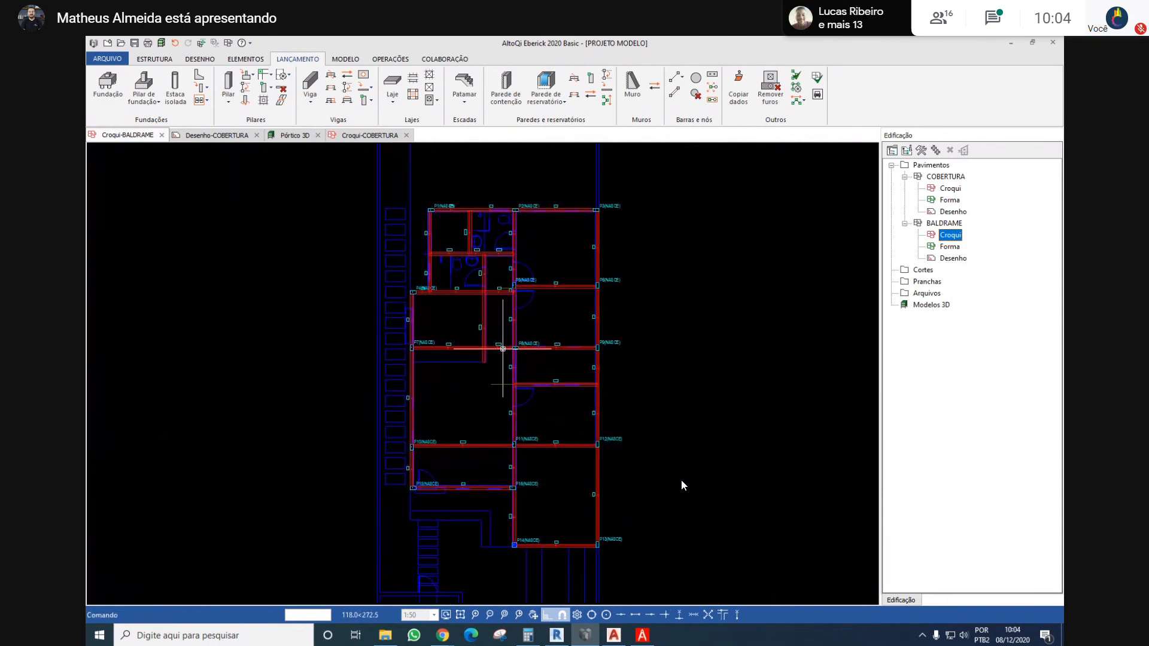
middle_click_drag(465, 302, 457, 334)
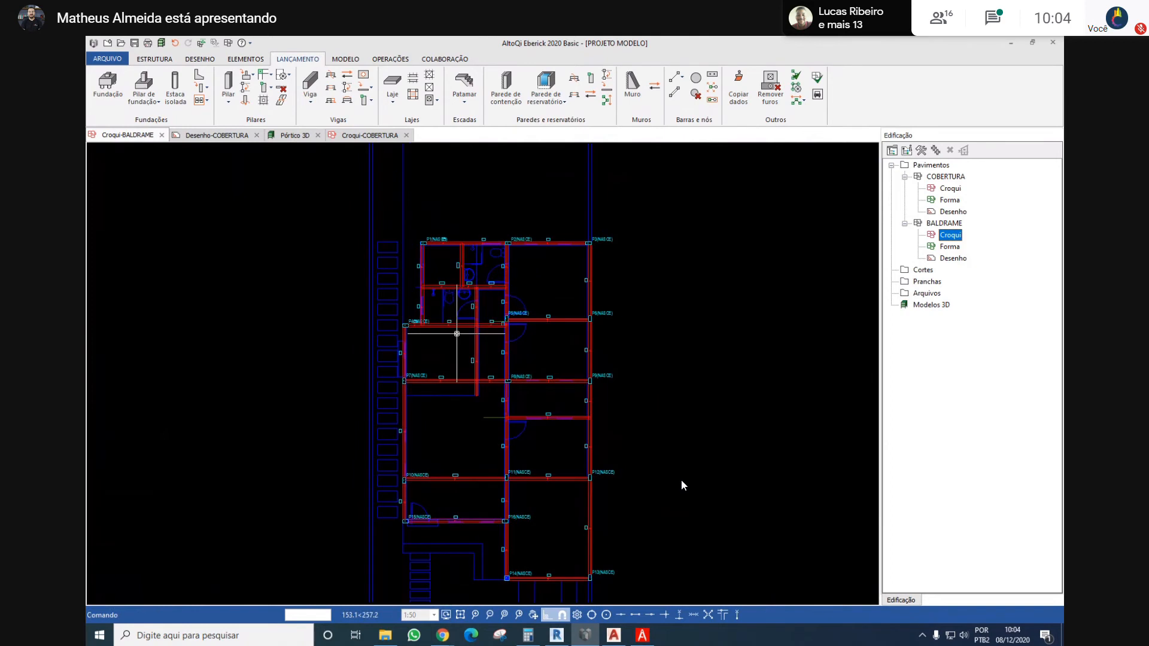
middle_click_drag(416, 320, 274, 236)
middle_click_drag(268, 232, 326, 252)
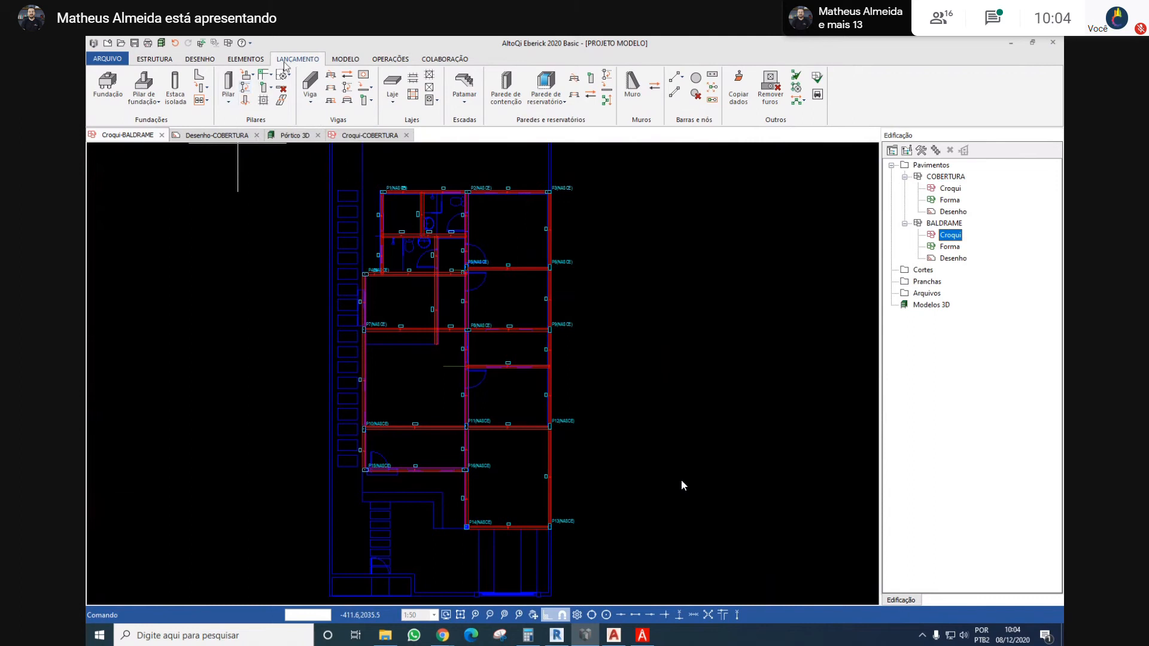
Copy all BALDRAME columns to the COBERTURA floor and open the COBERTURA sketch
left_click(244, 89)
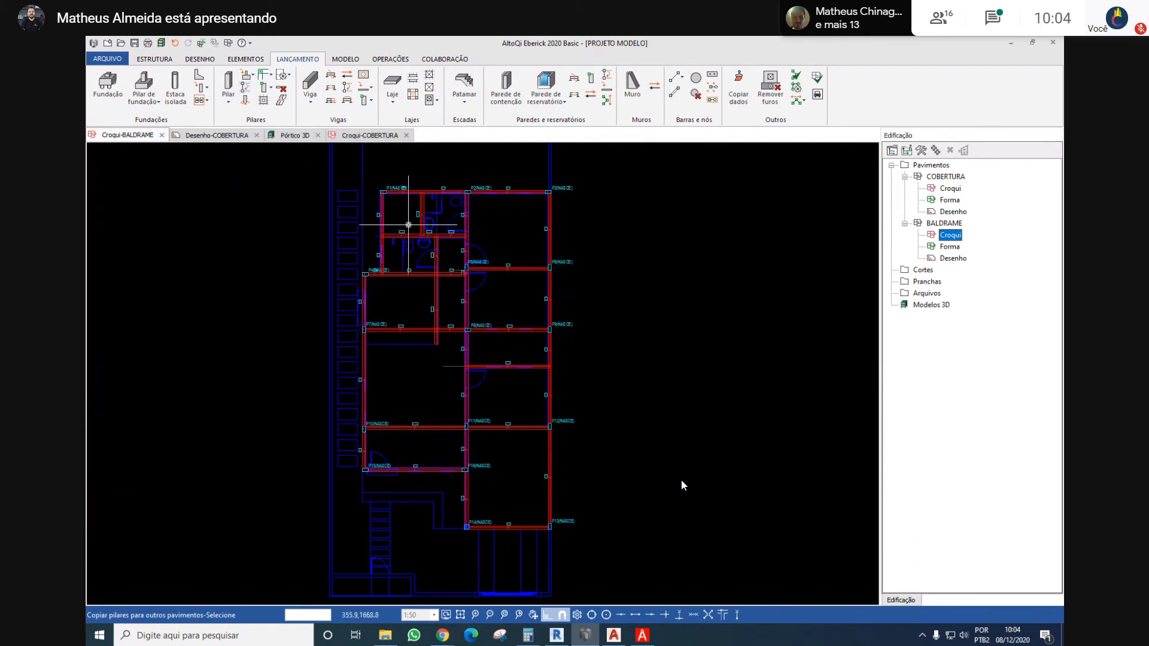
left_click(303, 164)
left_click(611, 581)
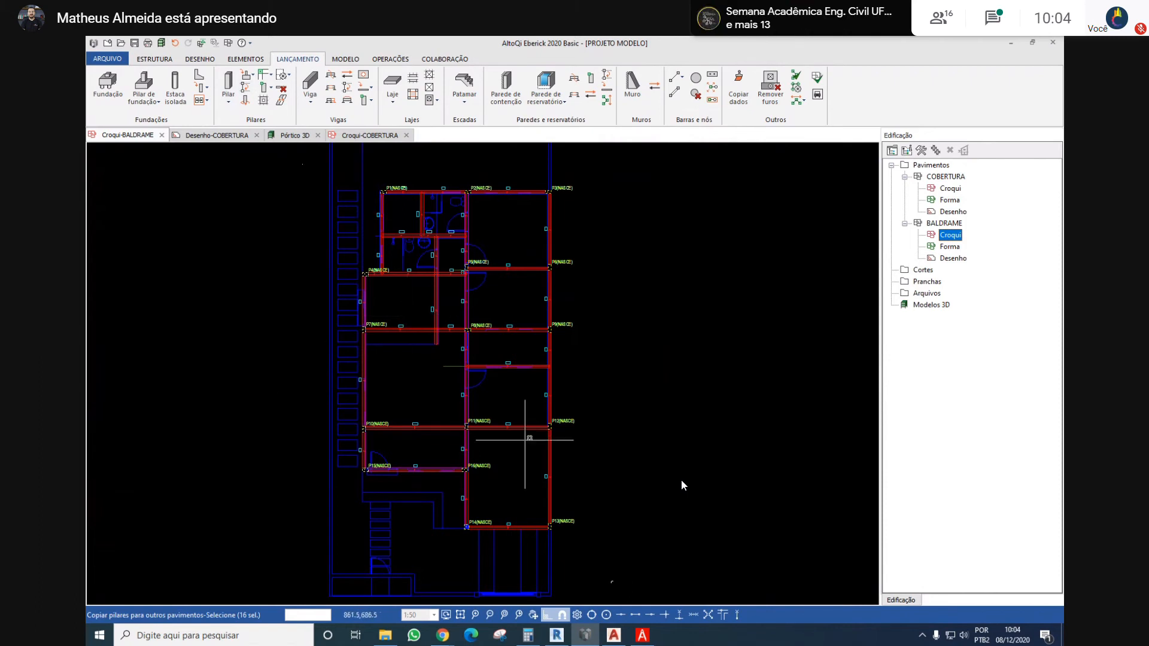
right_click(647, 365)
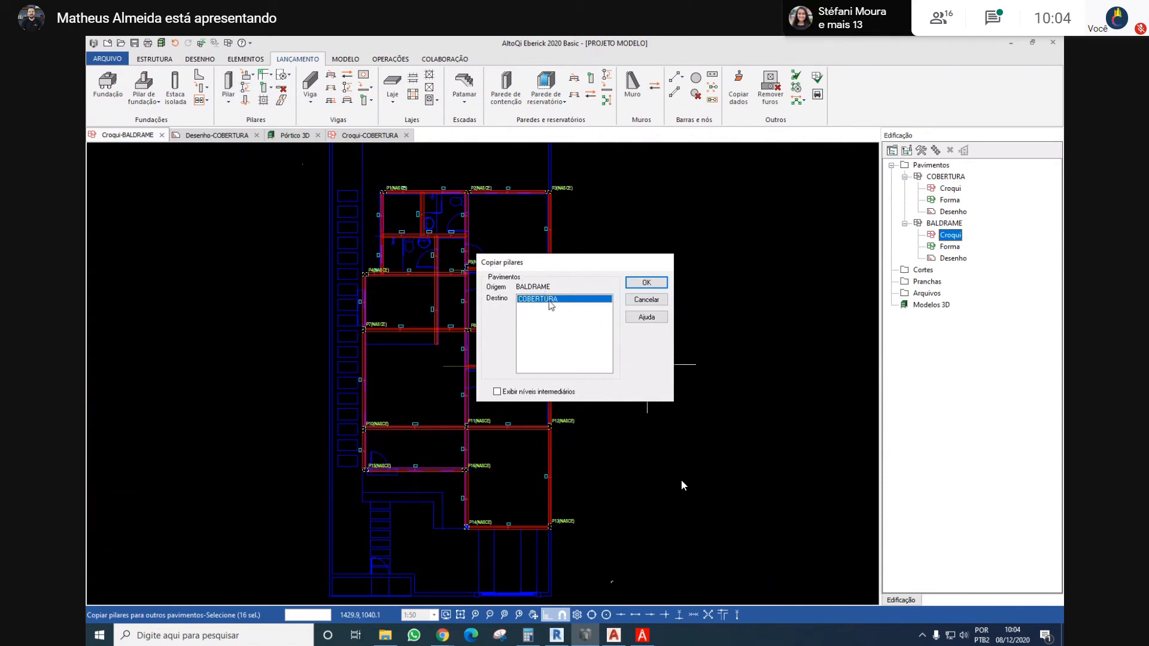
left_click(641, 282)
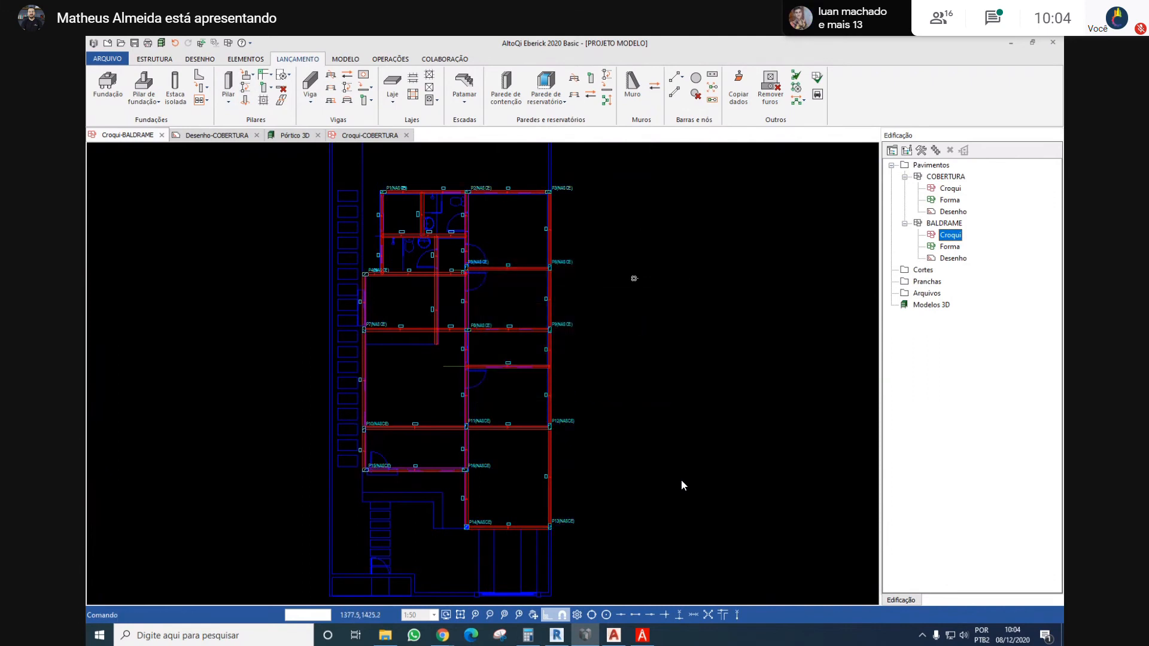
double_click(948, 188)
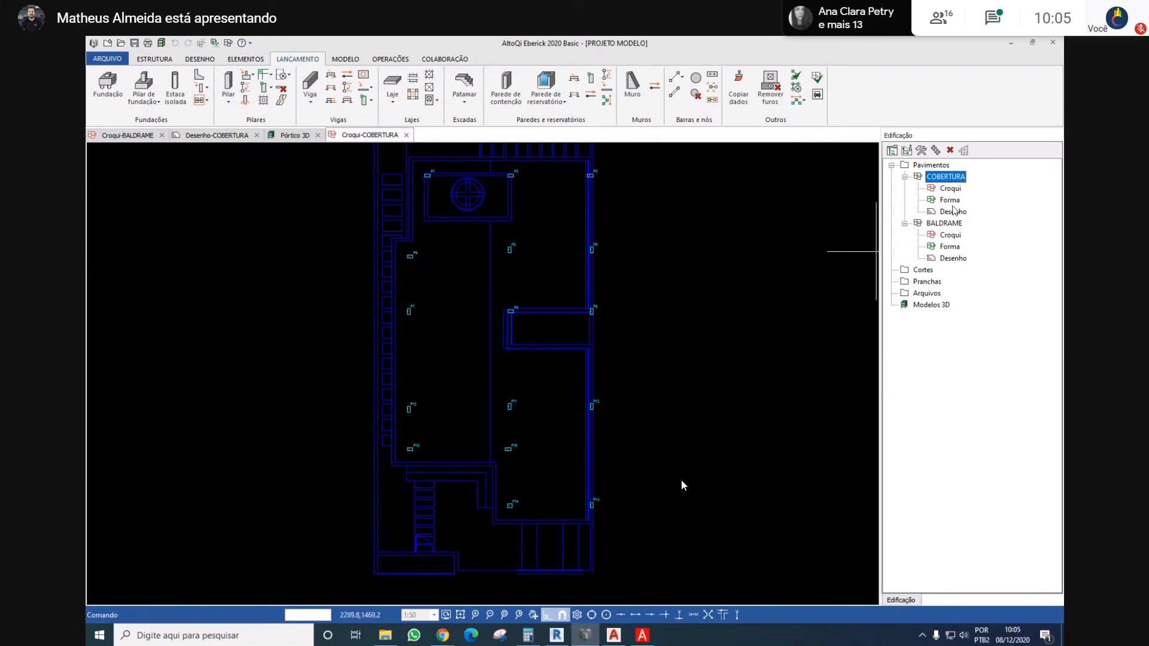
Copy all beams from the BALDRAME sketch to the COBERTURA floor
double_click(943, 223)
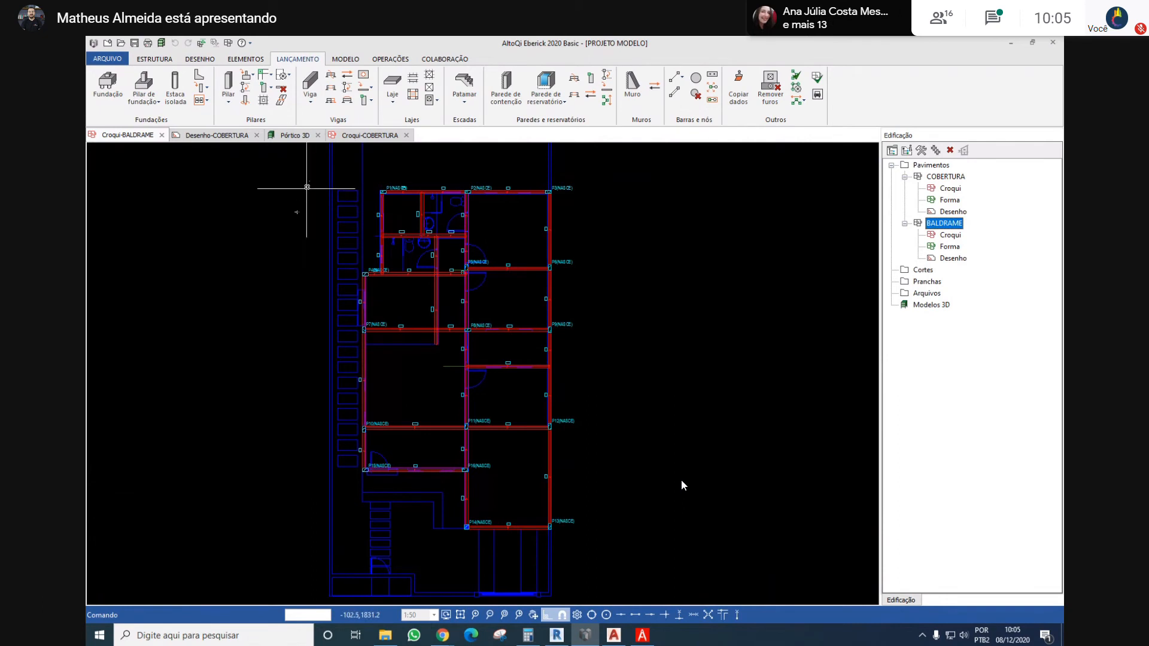
left_click(346, 91)
left_click_drag(303, 163, 652, 554)
key("Return")
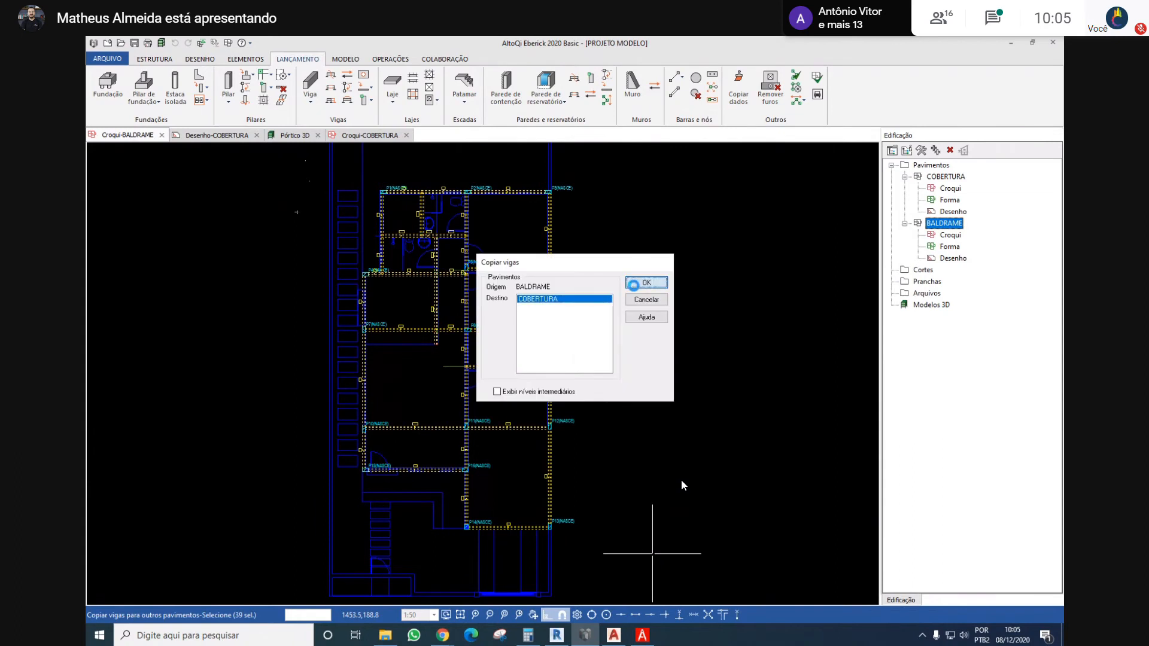
left_click(638, 283)
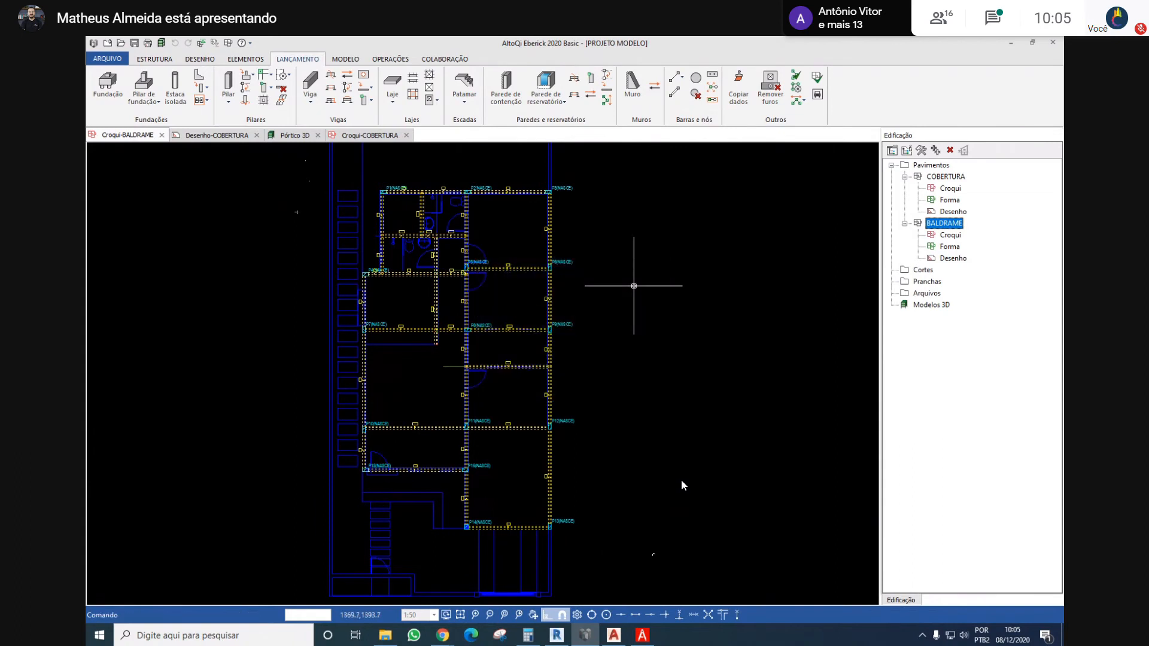
Check the copied beams on the COBERTURA sketch against the roof plan
left_click(160, 44)
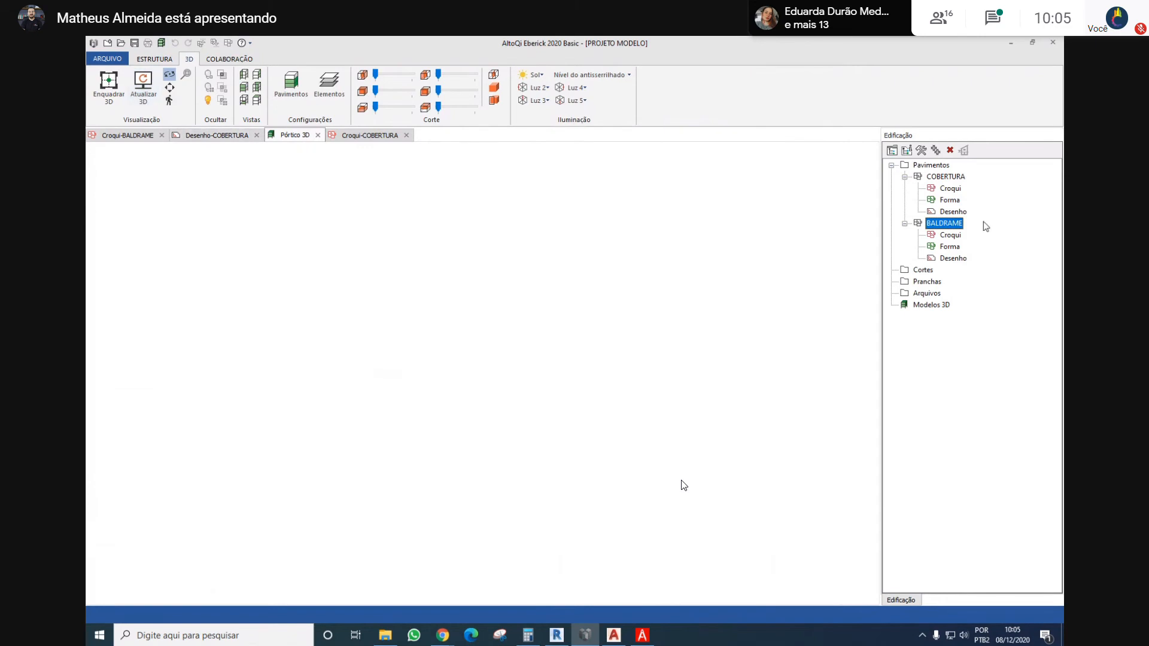
double_click(957, 178)
scroll(610, 288, "down", 2)
scroll(601, 286, "up", 3)
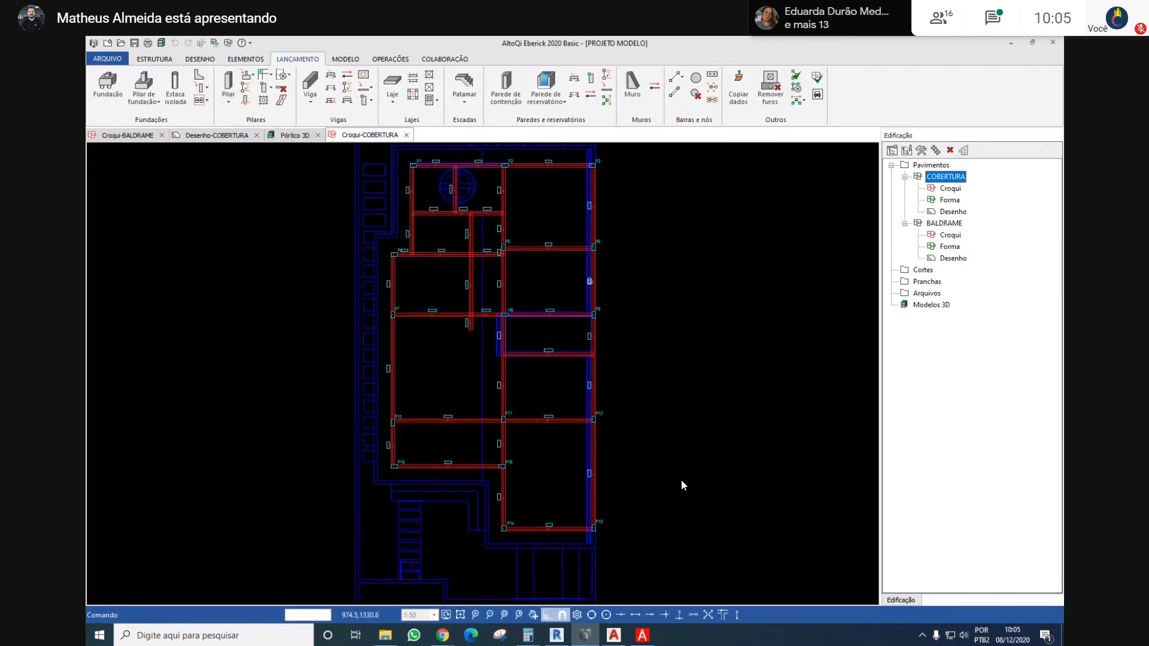
scroll(569, 397, "up", 5)
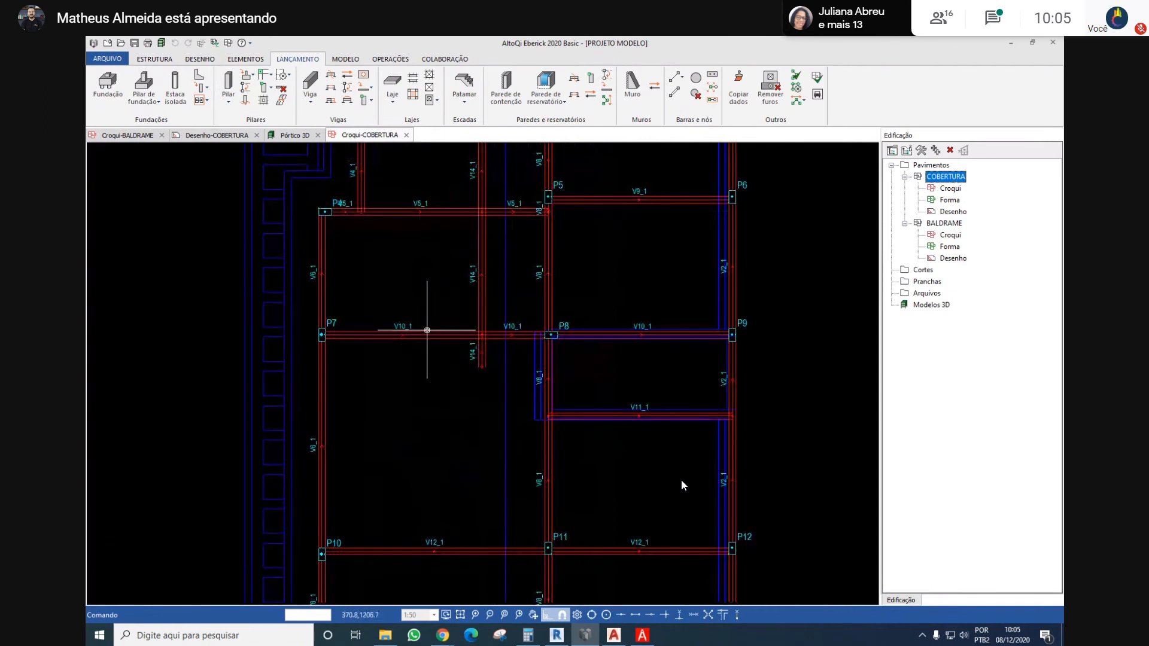
scroll(427, 331, "down", 4)
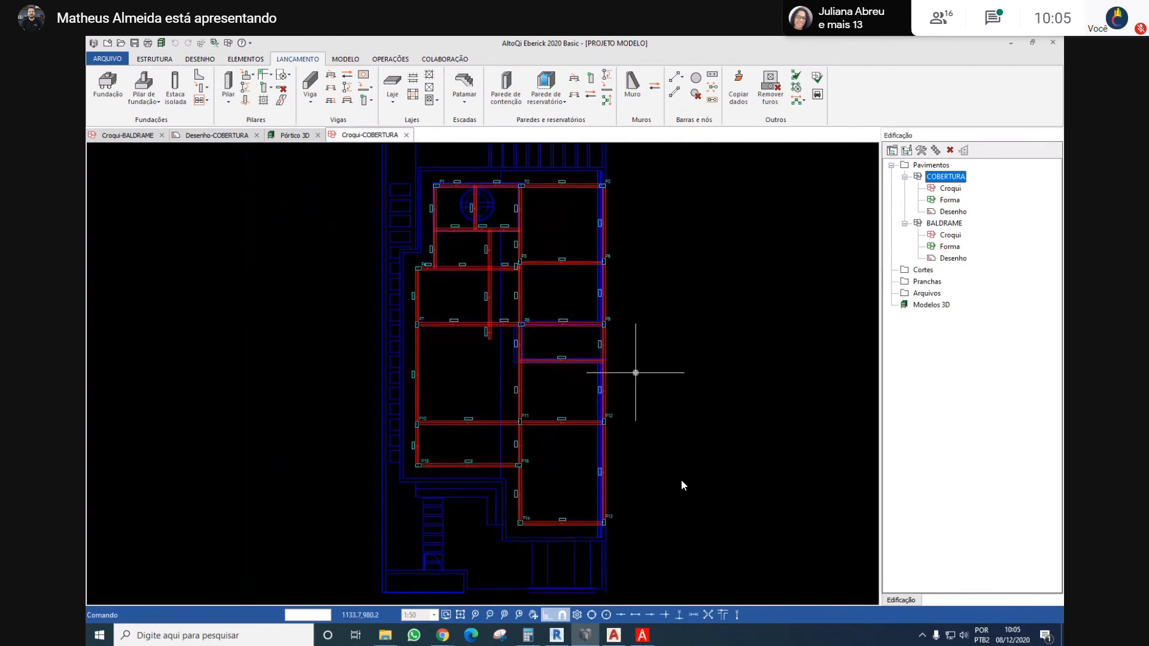
scroll(636, 372, "down", 2)
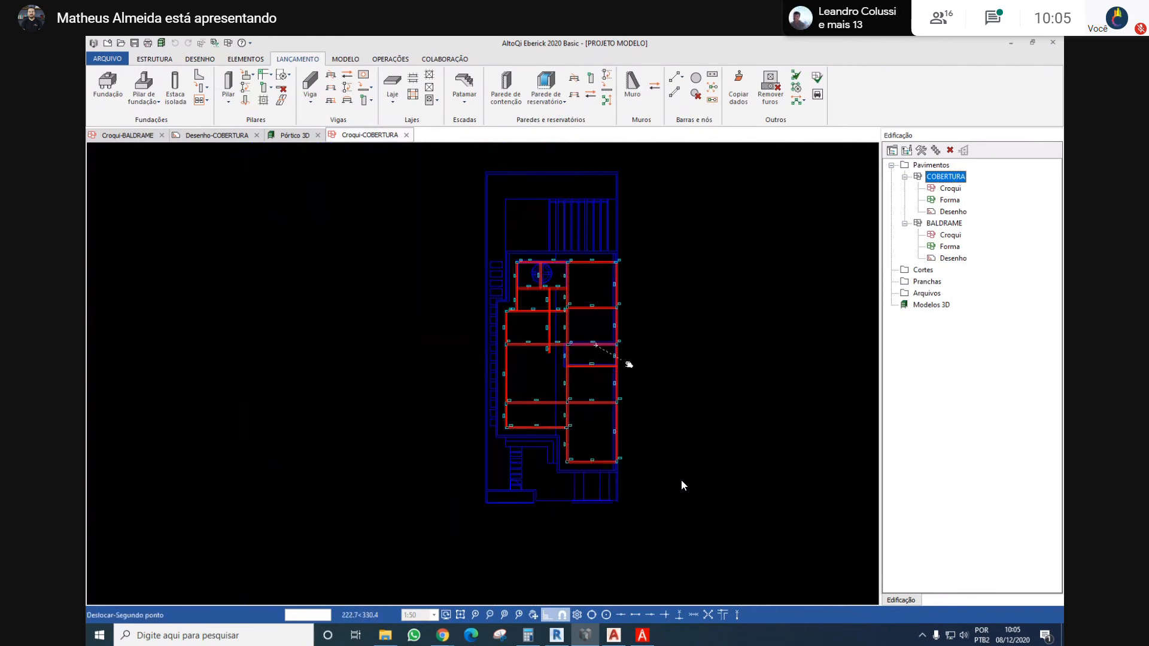
Generate the 3D frame, fit the whole model and inspect its columns and beams from several sides
left_click(161, 43)
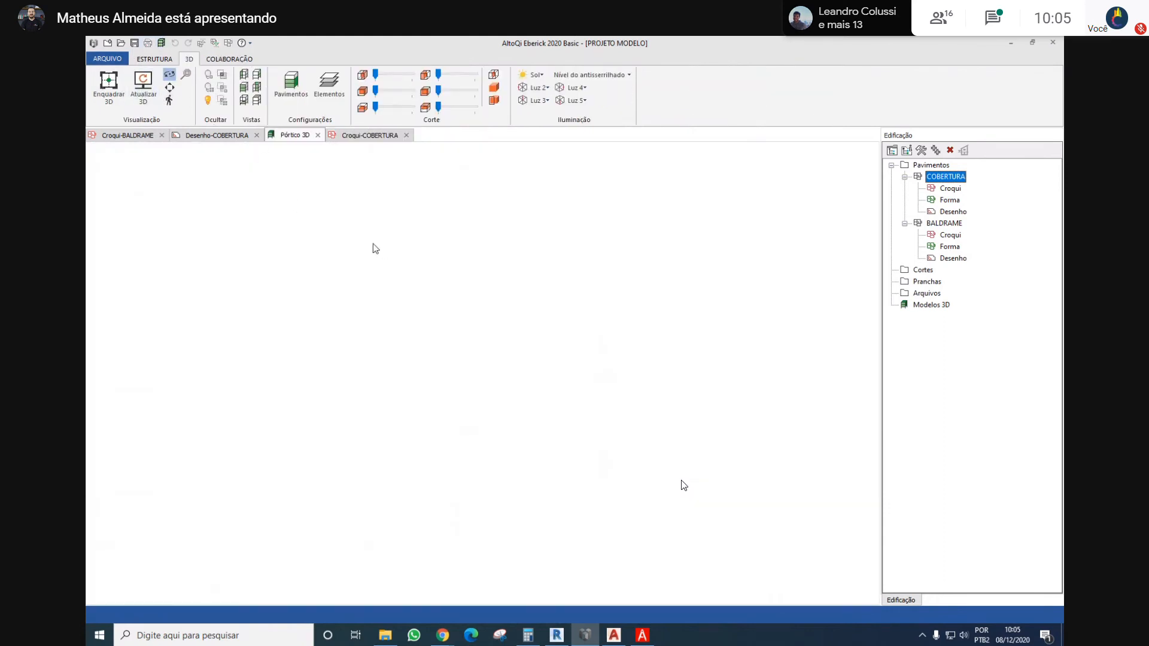
left_click(108, 84)
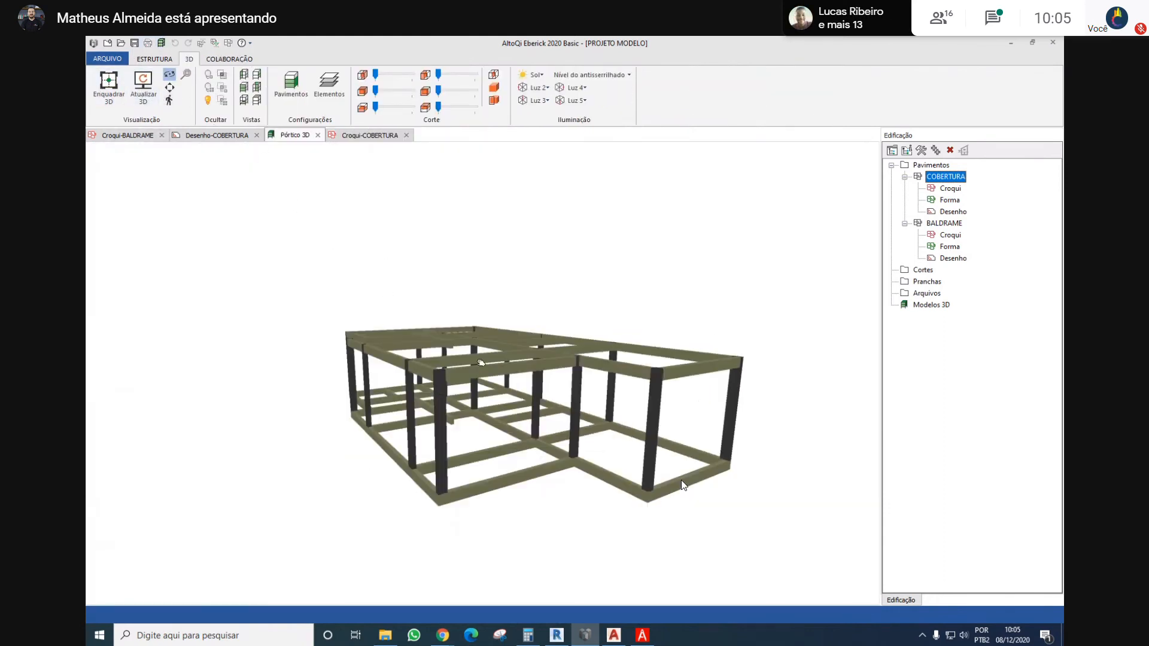
scroll(480, 363, "down", 5)
left_click_drag(604, 295, 317, 400)
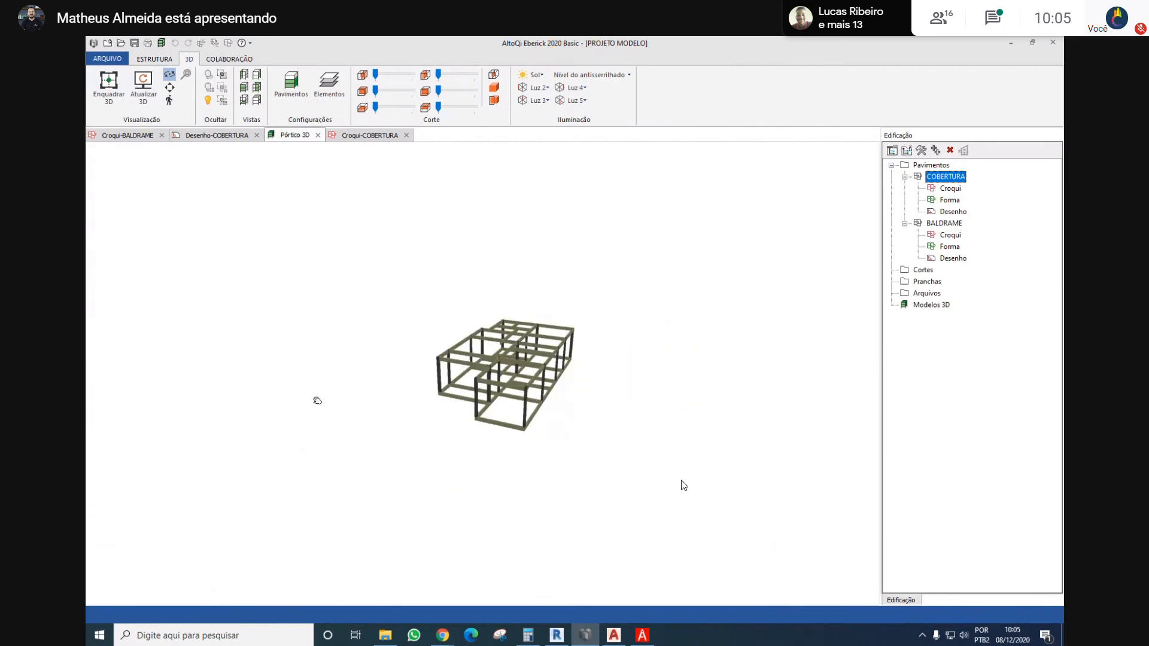
scroll(506, 359, "up", 5)
left_click_drag(589, 371, 742, 318)
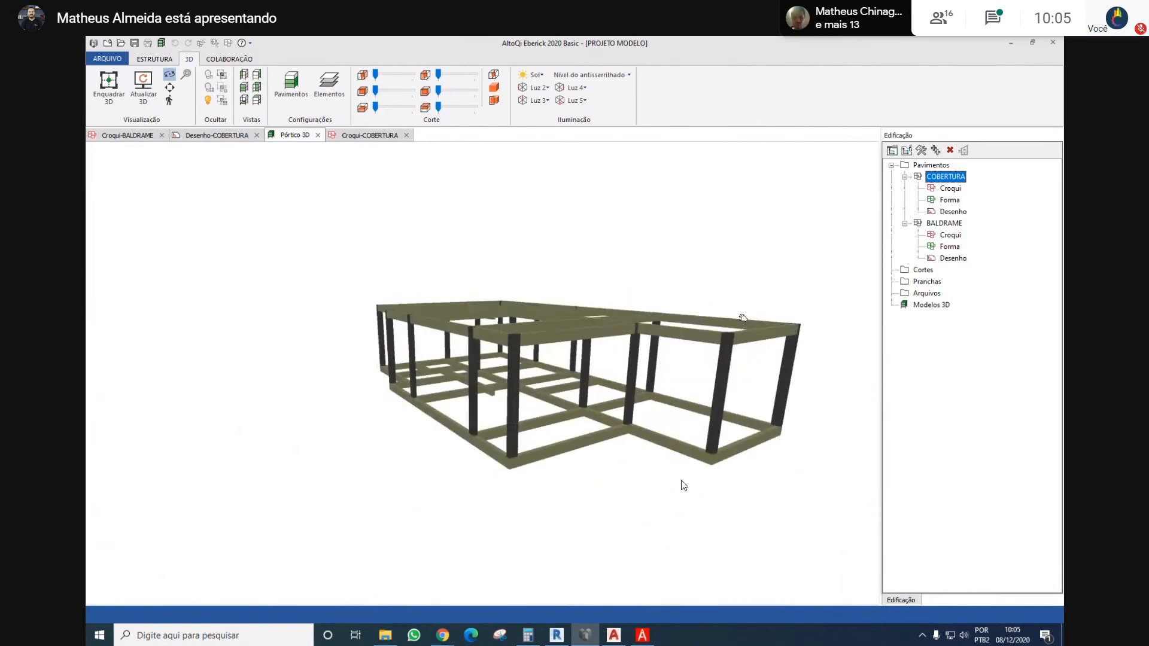
Examine beam V3 between columns P14 and P13 on the BALDRAME sketch
double_click(944, 223)
scroll(490, 519, "up", 5)
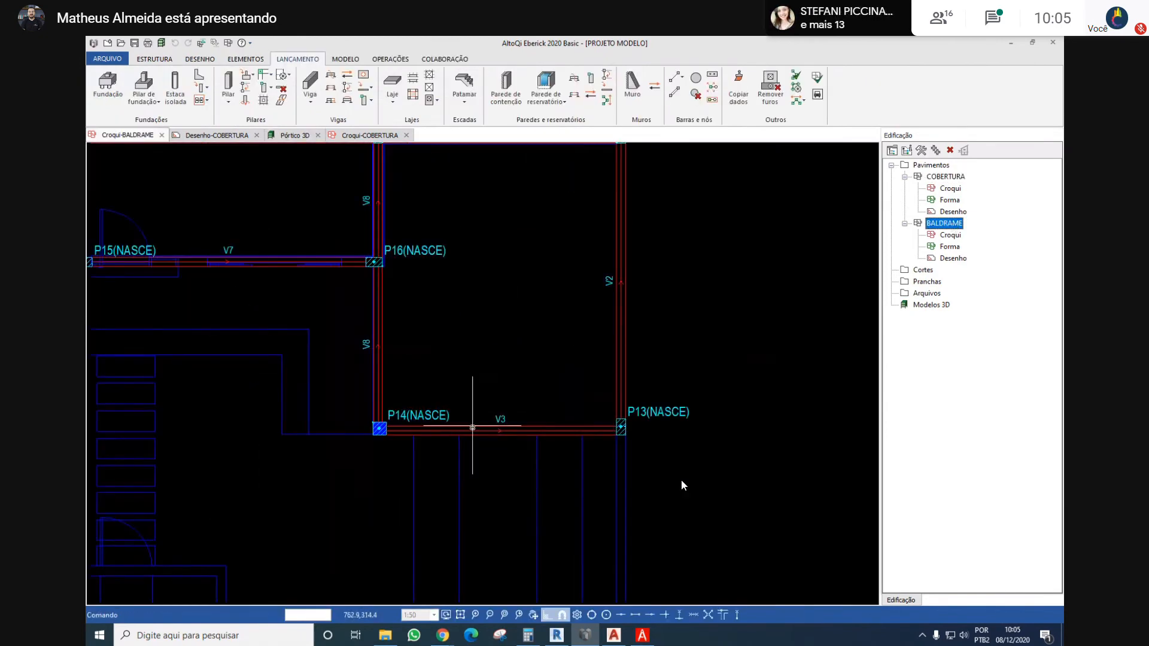
double_click(472, 430)
Switch to Revit, inspect the garage area of the house in 3D and open the AP Térreo floor plan
left_click(557, 636)
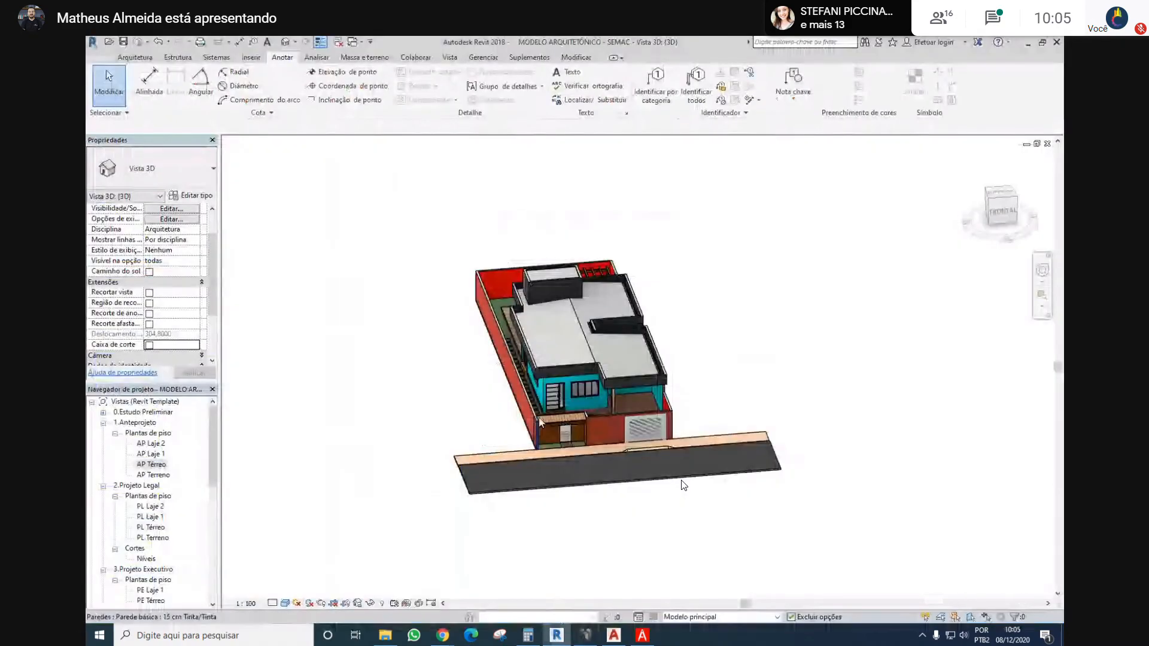
scroll(631, 361, "up", 4)
middle_click_drag(631, 361, 673, 460, "shift")
scroll(616, 458, "up", 3)
middle_click_drag(1008, 442, 426, 370, "shift")
left_click(400, 347)
key("Escape")
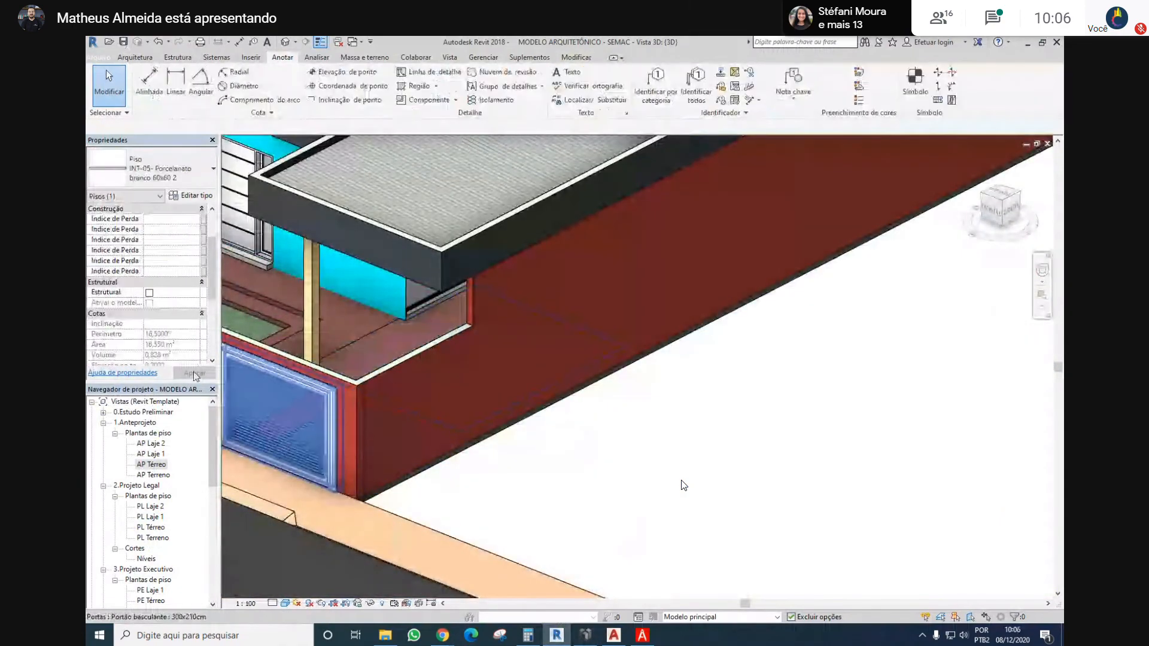
double_click(146, 465)
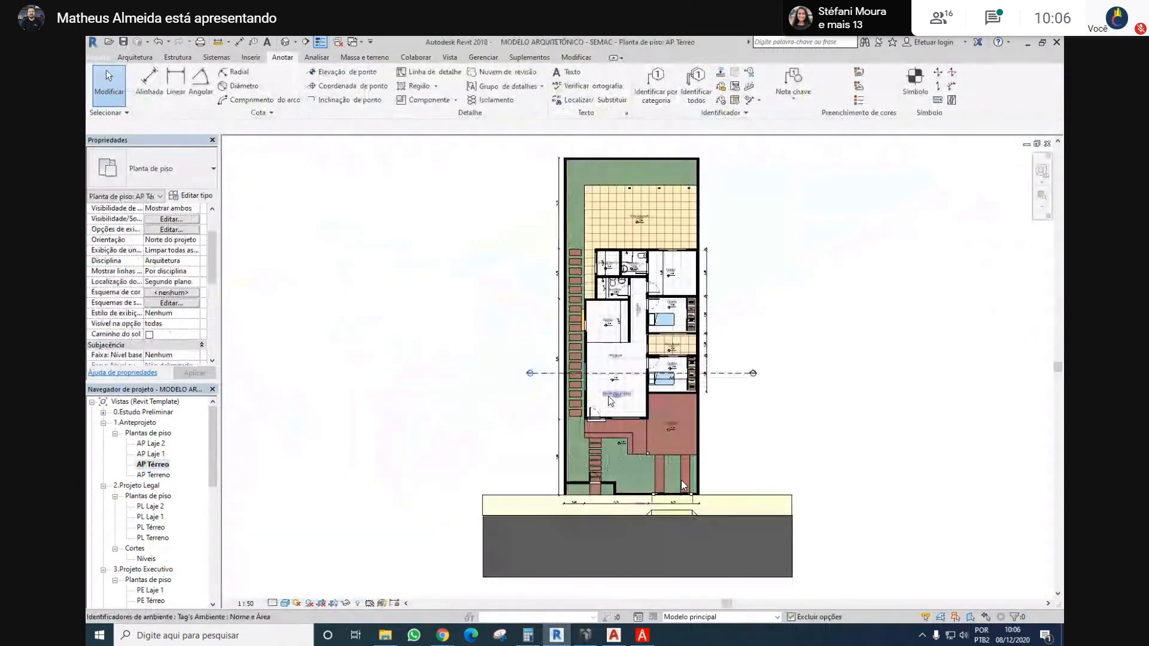
Open section Corte 1 from the AP Térreo floor plan and examine the floor levels on both sides of the section
scroll(626, 339, "up", 2)
left_click(624, 347)
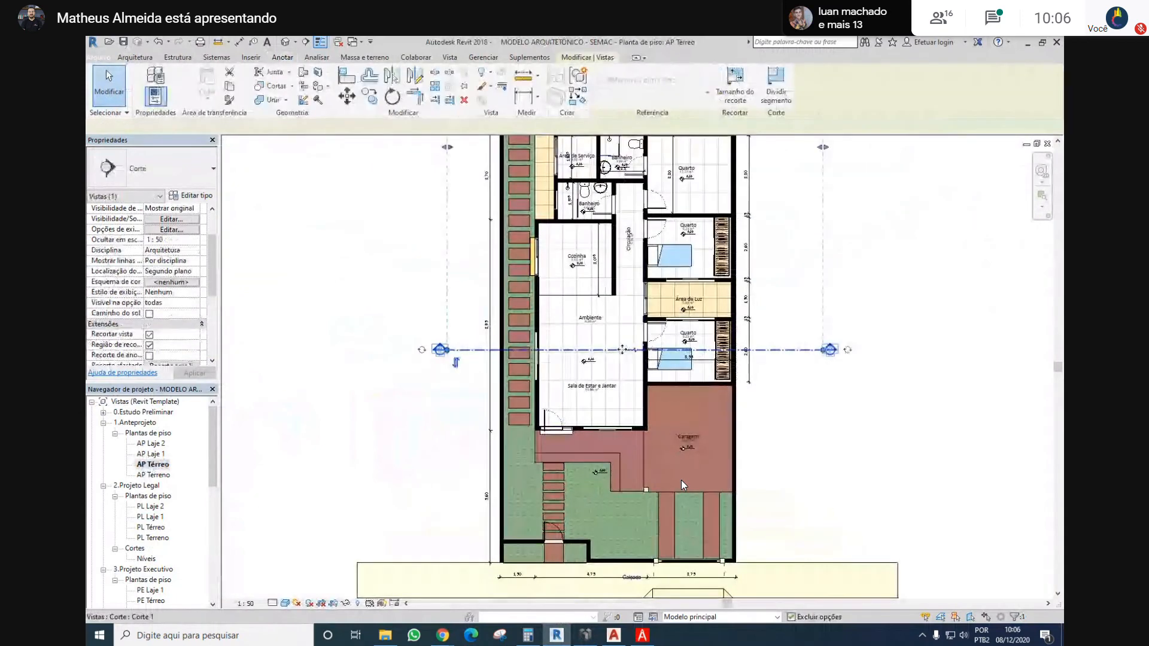
left_click_drag(624, 405, 628, 419)
key("Escape")
double_click(465, 420)
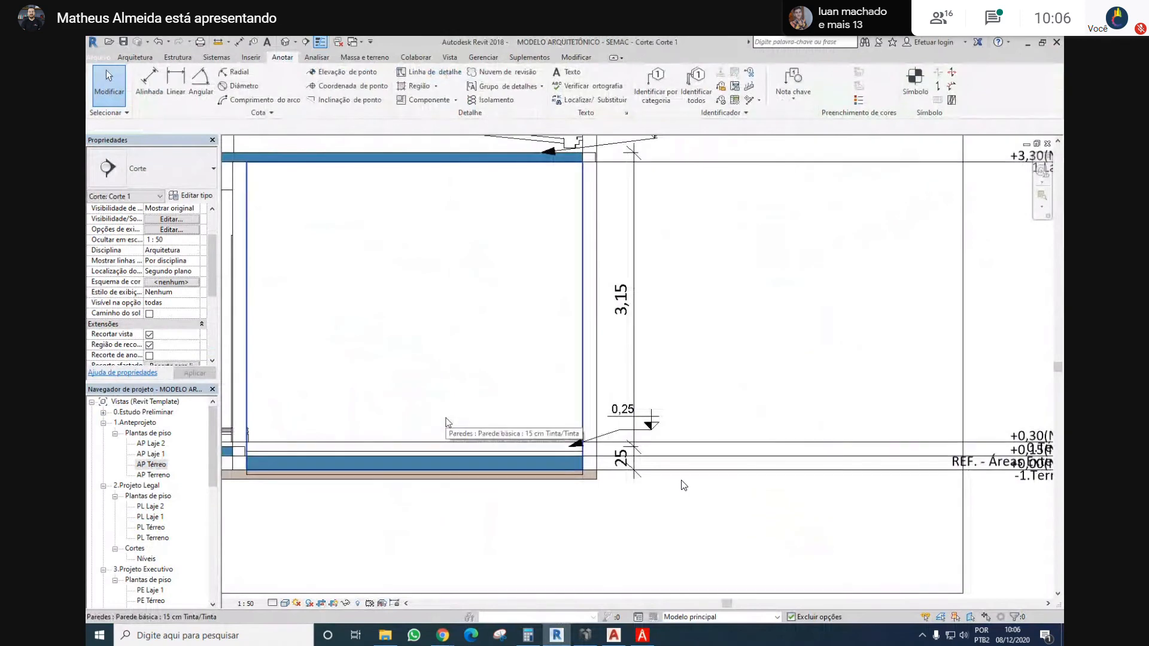
middle_click_drag(445, 365, 518, 393)
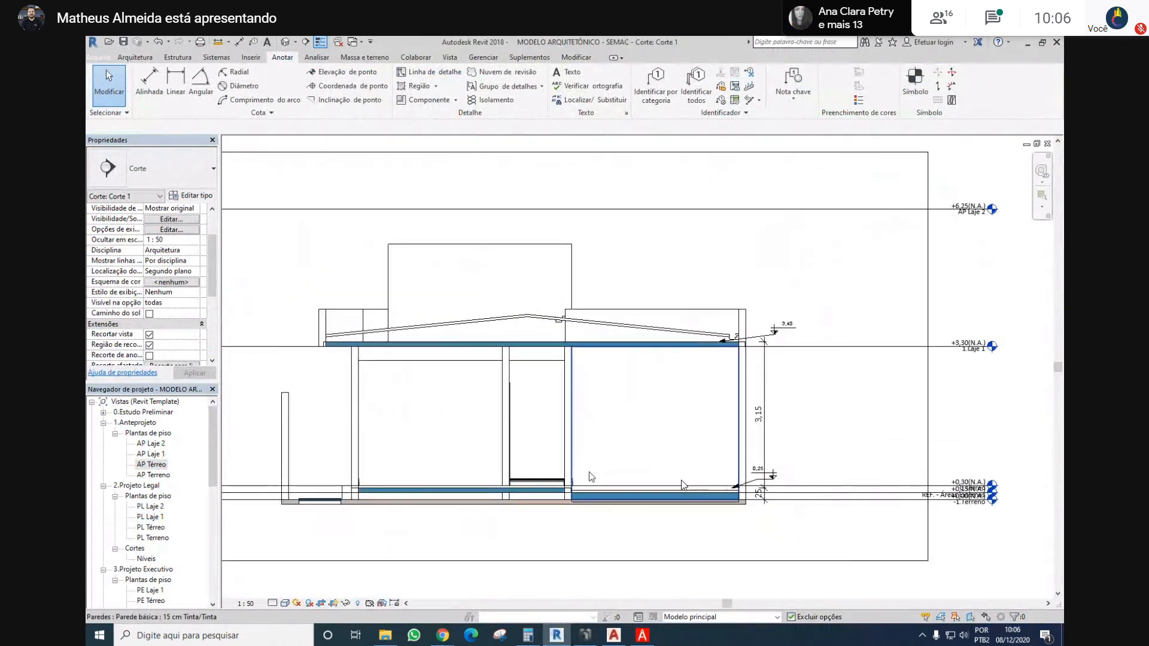
scroll(583, 468, "up", 2)
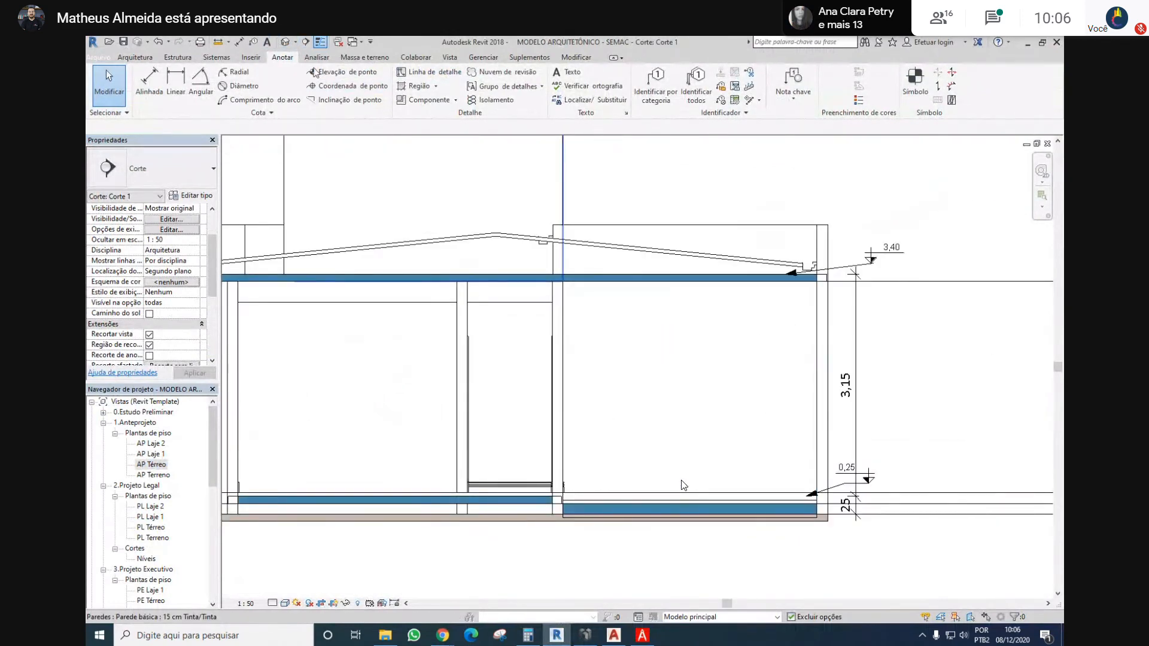
Place spot elevations on the EST-10-Concreto floor and on the G-Porcelanato floor beside it in section Corte 1
left_click(341, 72)
left_click(670, 228)
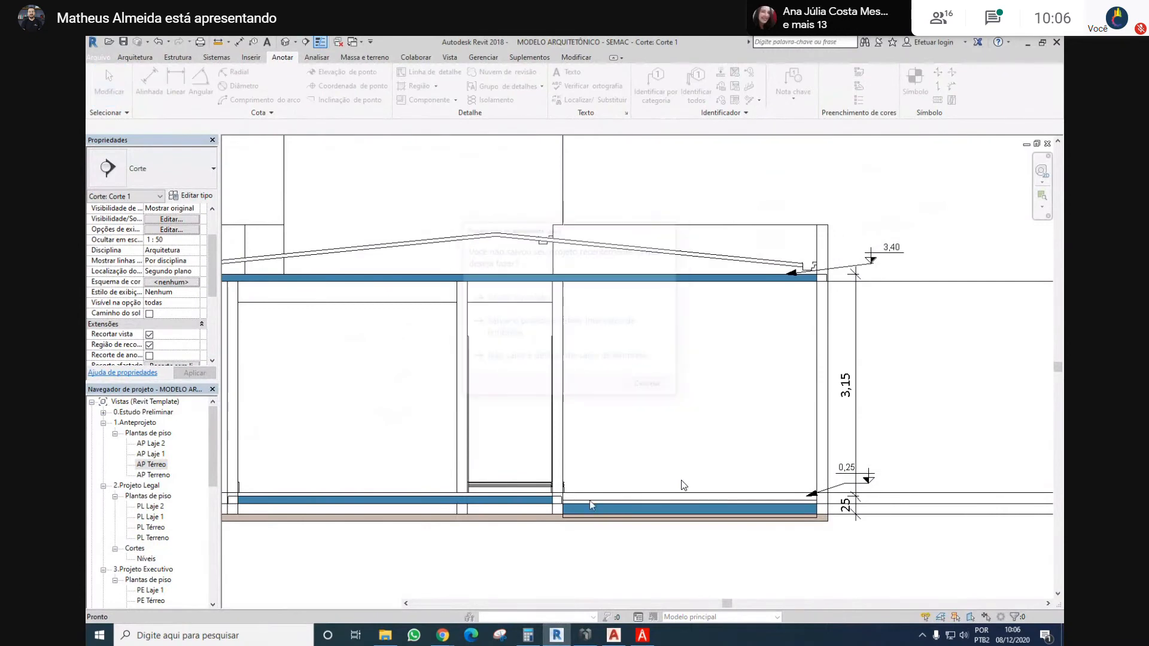
scroll(593, 519, "up", 2)
left_click(594, 491)
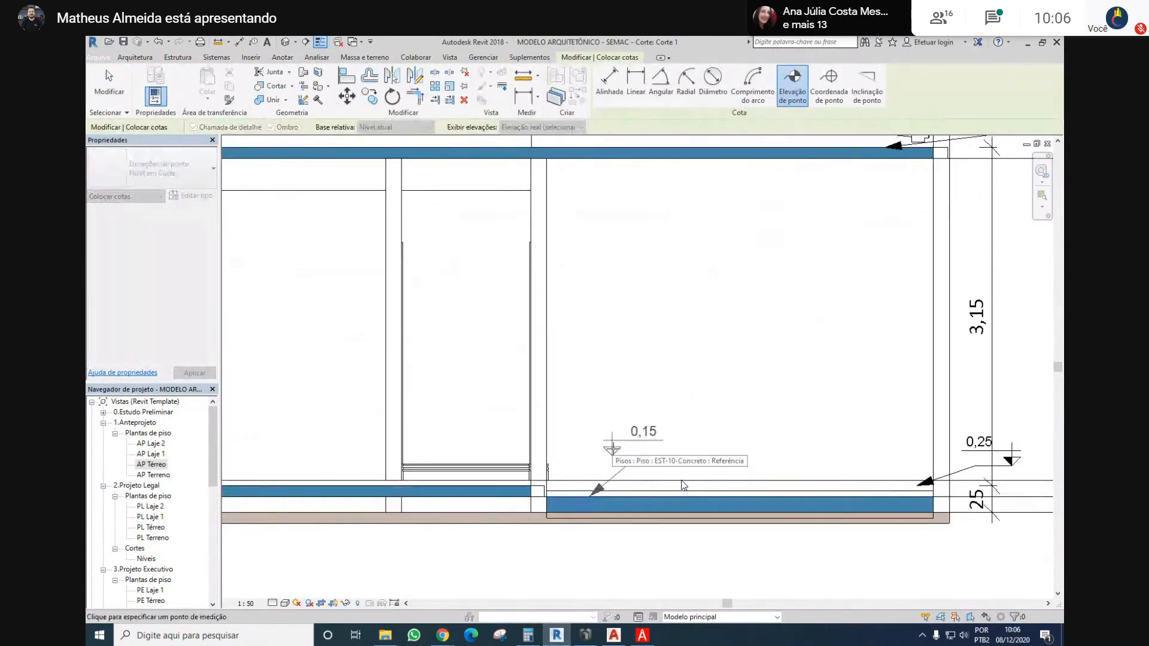
left_click(669, 457)
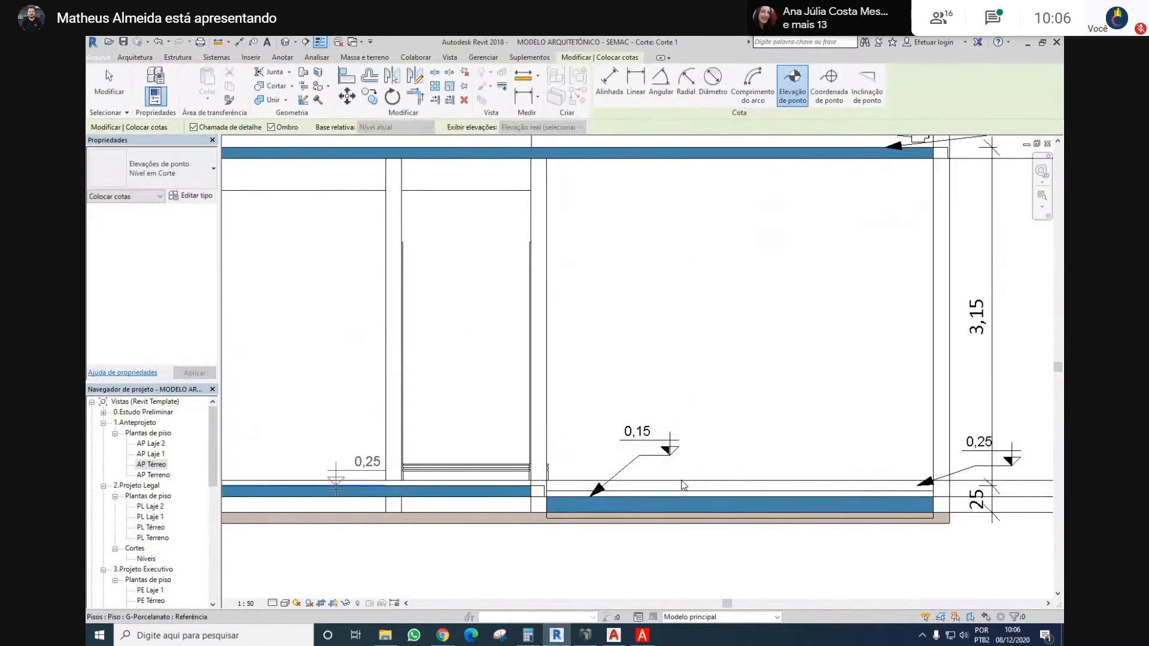
left_click(336, 483)
left_click(321, 449)
key("Escape")
key("Escape")
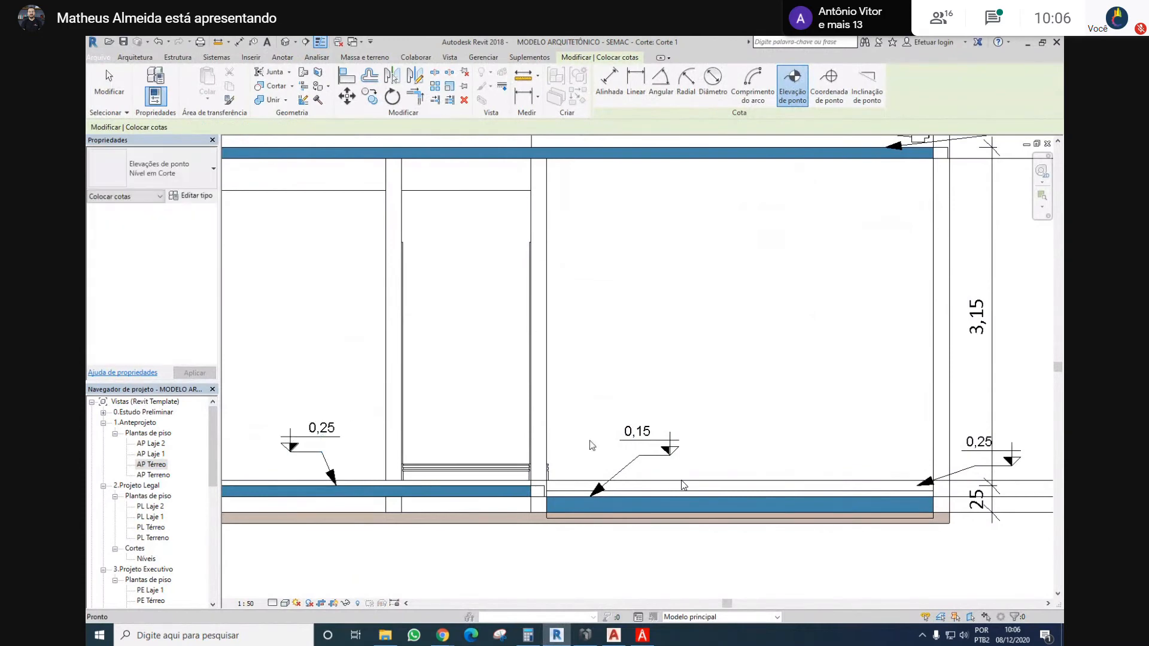
scroll(592, 446, "down", 3)
Switch to AltoQi Eberick, set the elevation of beam V3 between P14 and P13 to -10 cm, and review beam V8's data
key("alt+Tab")
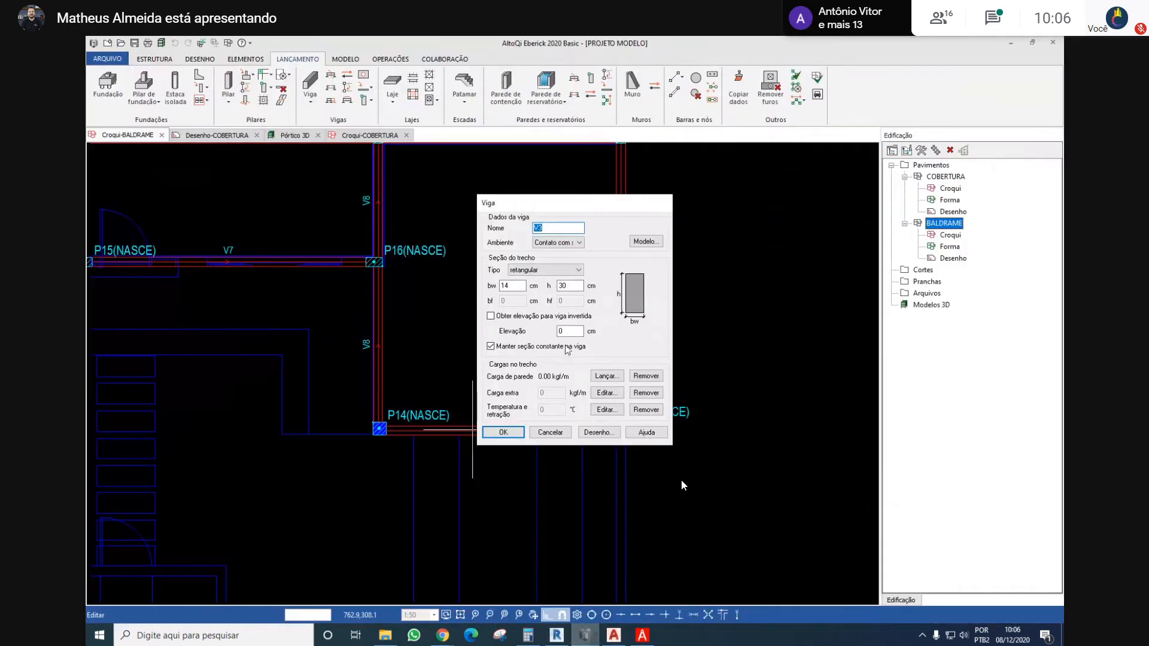
double_click(578, 330)
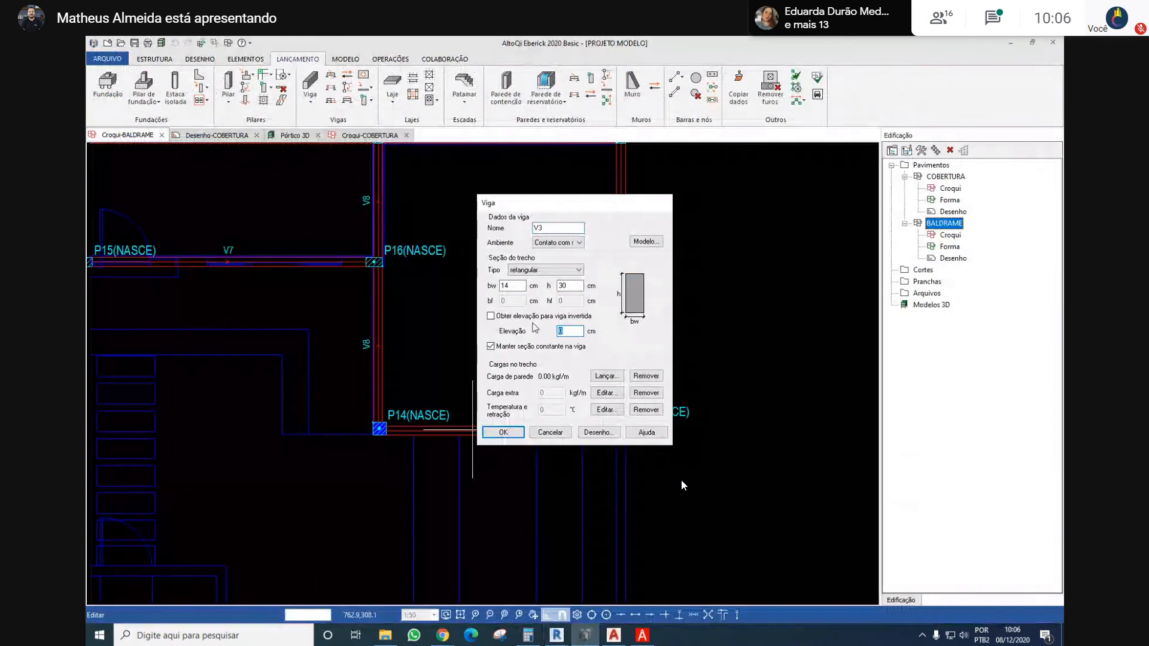
type("-1")
left_click(504, 432)
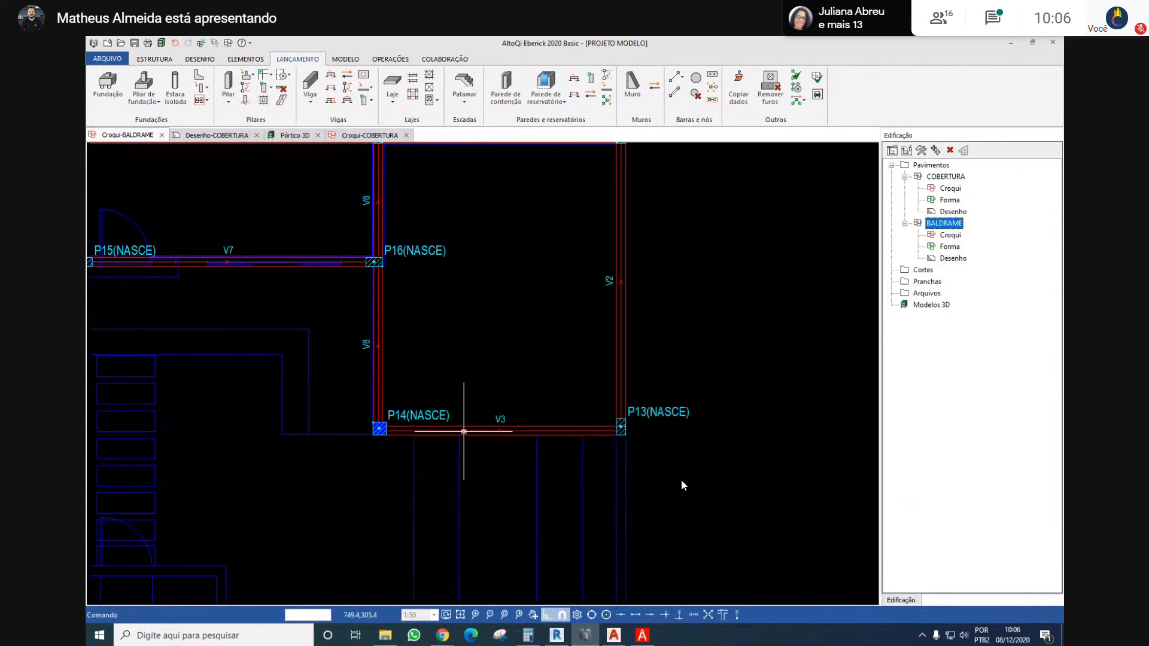
double_click(375, 358)
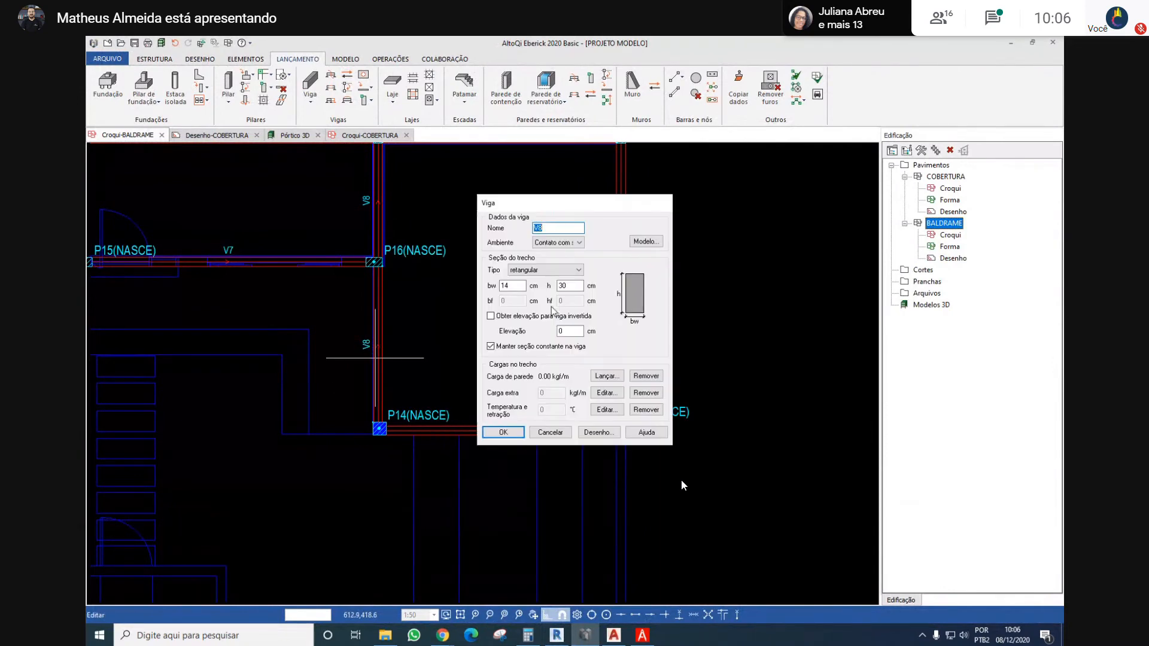
key("Return")
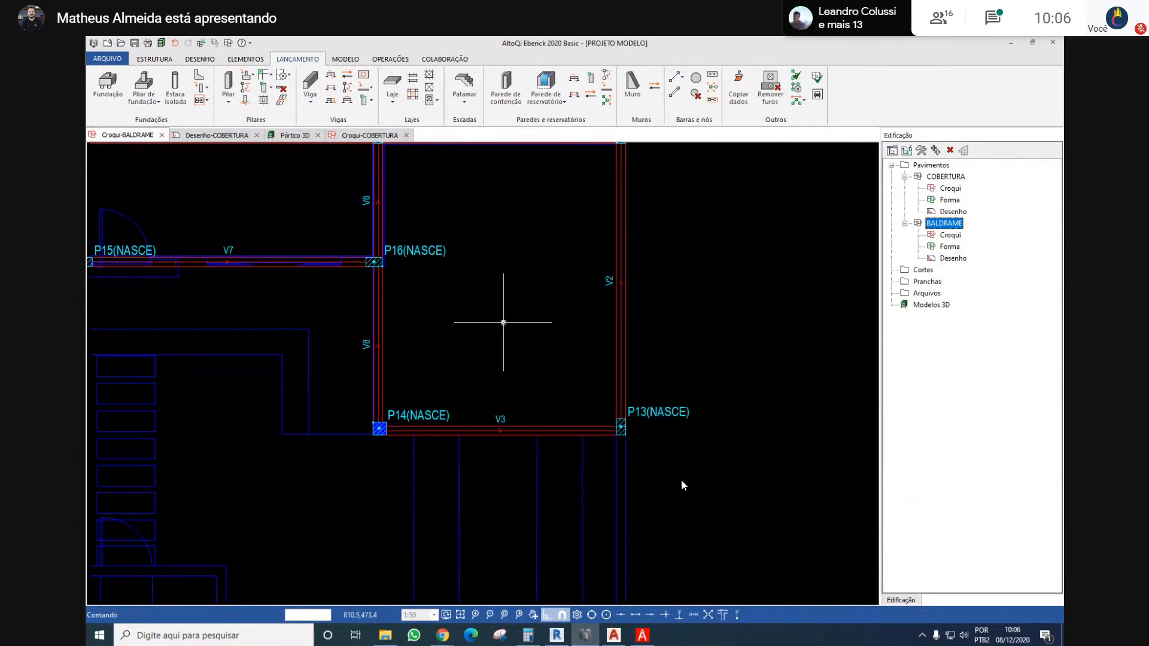
Update the 3D frame and inspect beam V3 at the projecting corner of the structure
scroll(504, 322, "down", 3)
left_click(162, 42)
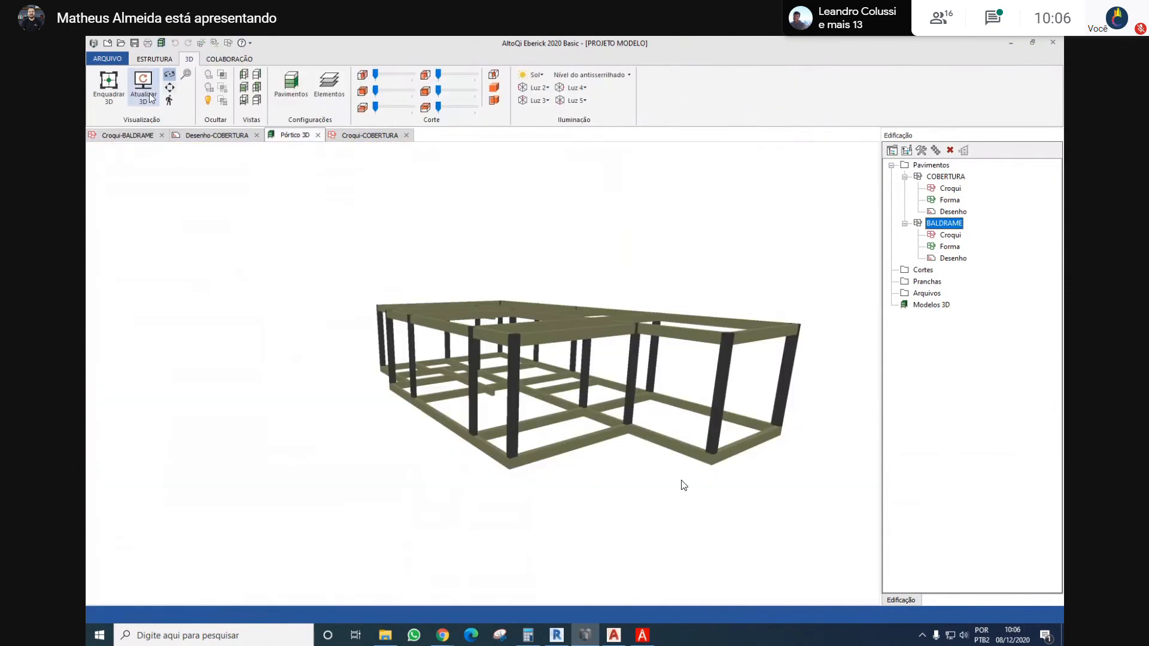
left_click_drag(733, 481, 709, 412)
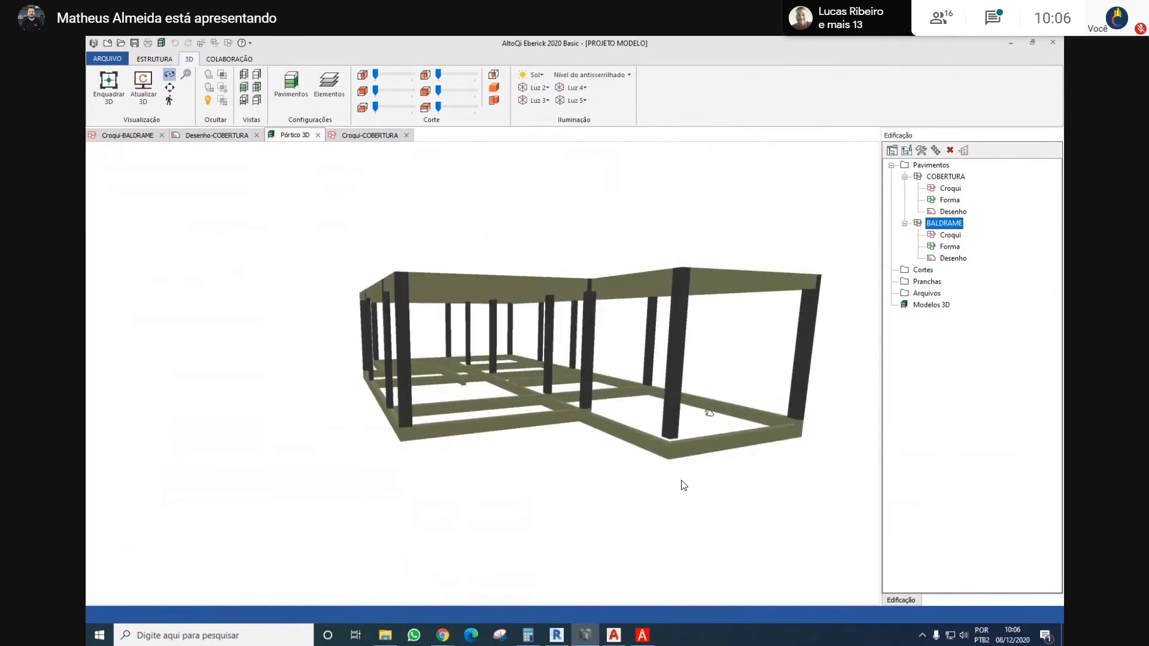
Convert all BALDRAME columns into foundation columns of type Sapata with Rotulado support, fixed bar height 150 cm and depth 150 cm
double_click(943, 226)
scroll(649, 311, "down", 4)
middle_click_drag(645, 311, 552, 414)
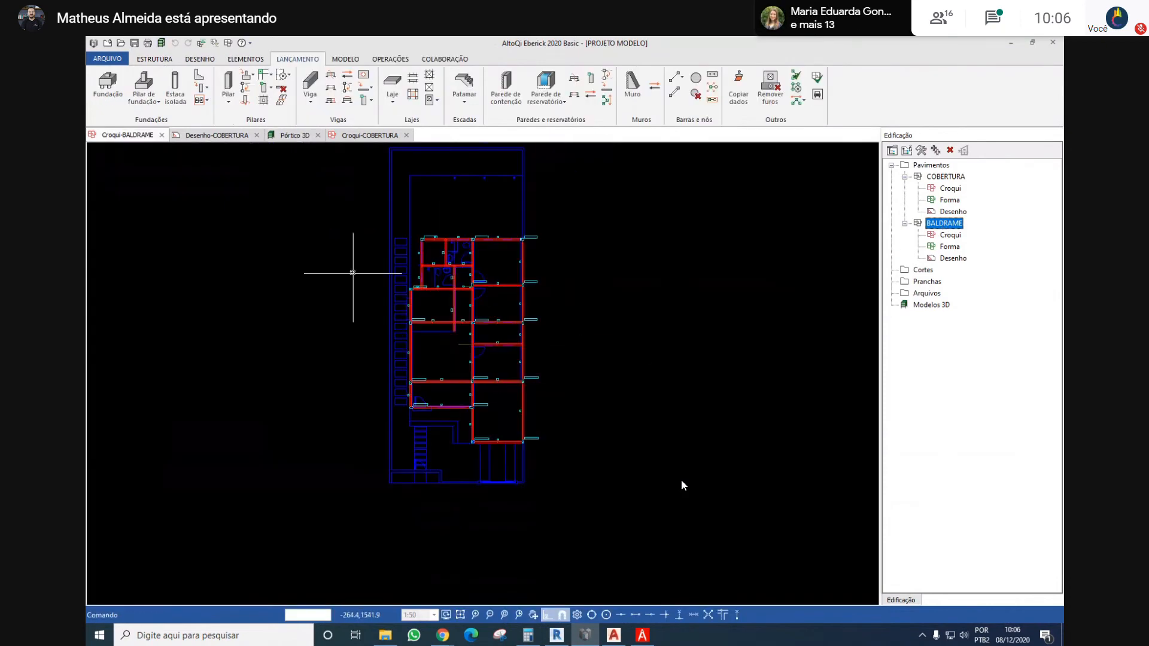
left_click(245, 76)
left_click_drag(341, 225, 614, 485)
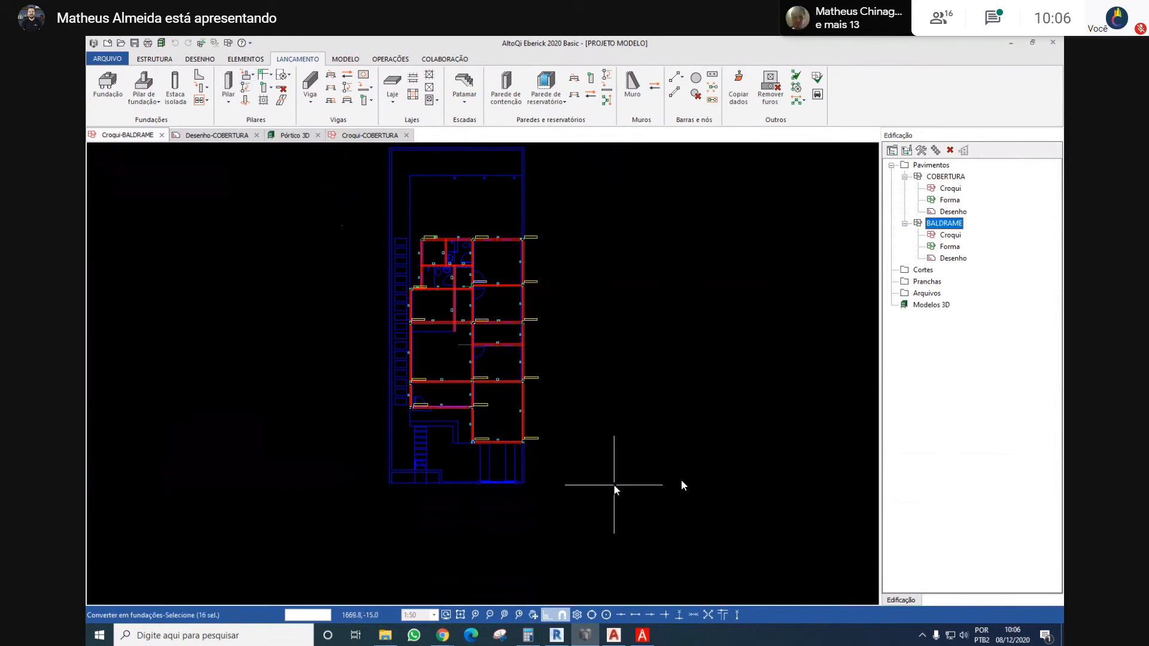
key("Return")
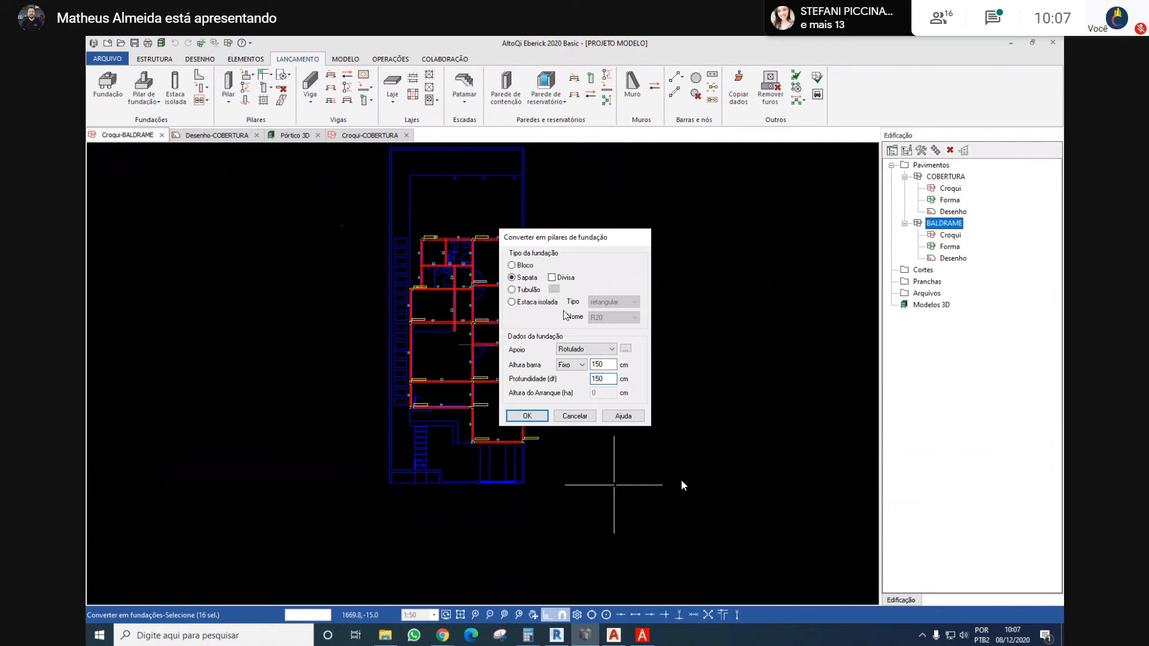
left_click(525, 416)
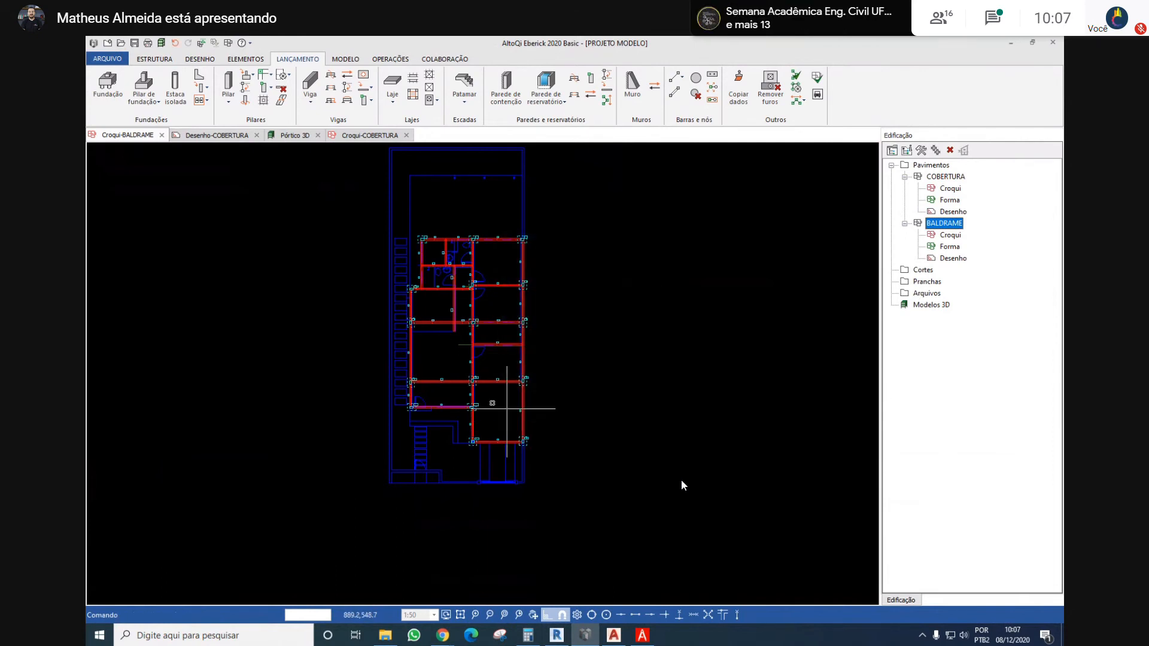
Check the footings on the BALDRAME sketch and view the COBERTURA sketch for comparison
scroll(464, 344, "up", 5)
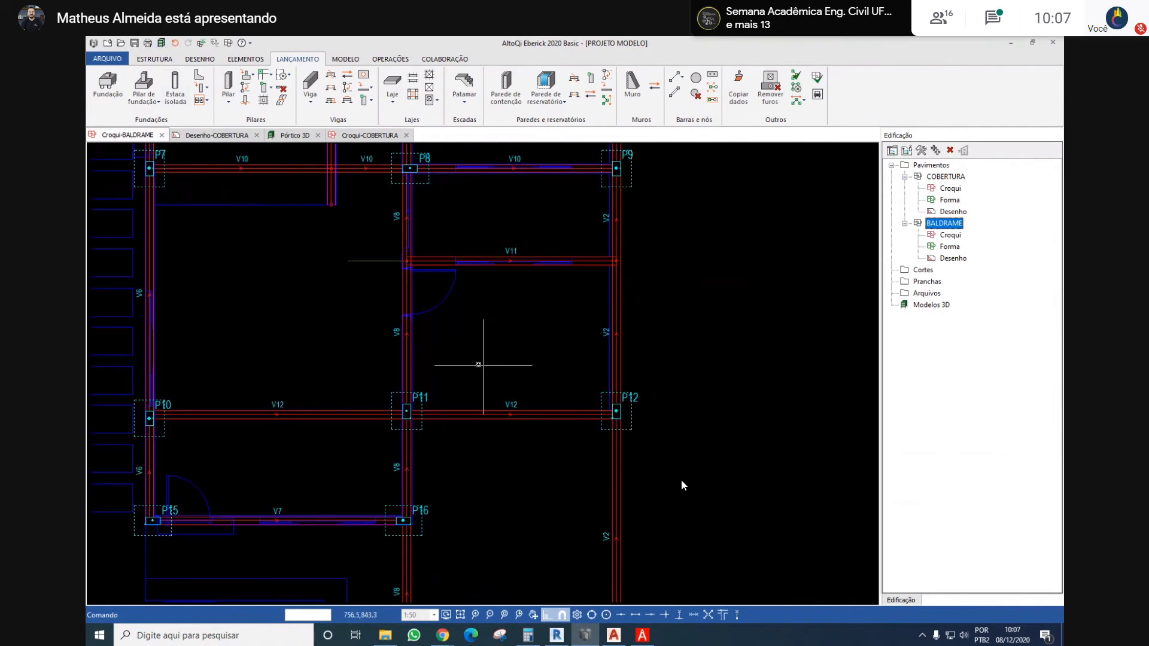
double_click(950, 188)
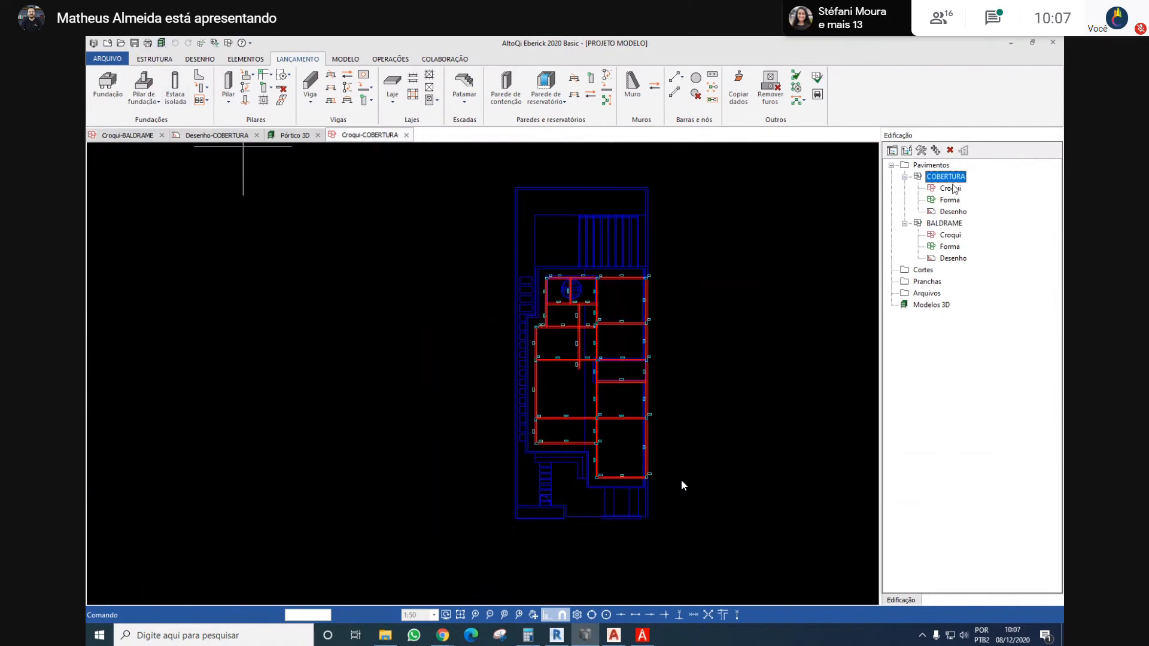
double_click(951, 224)
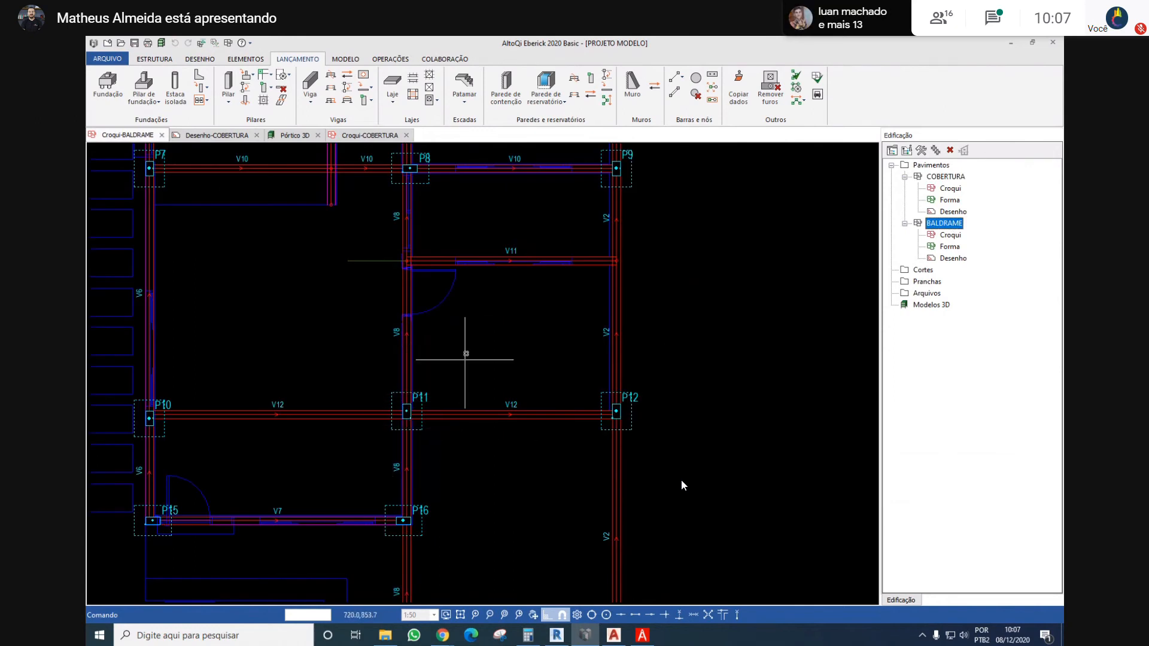
scroll(466, 356, "down", 3)
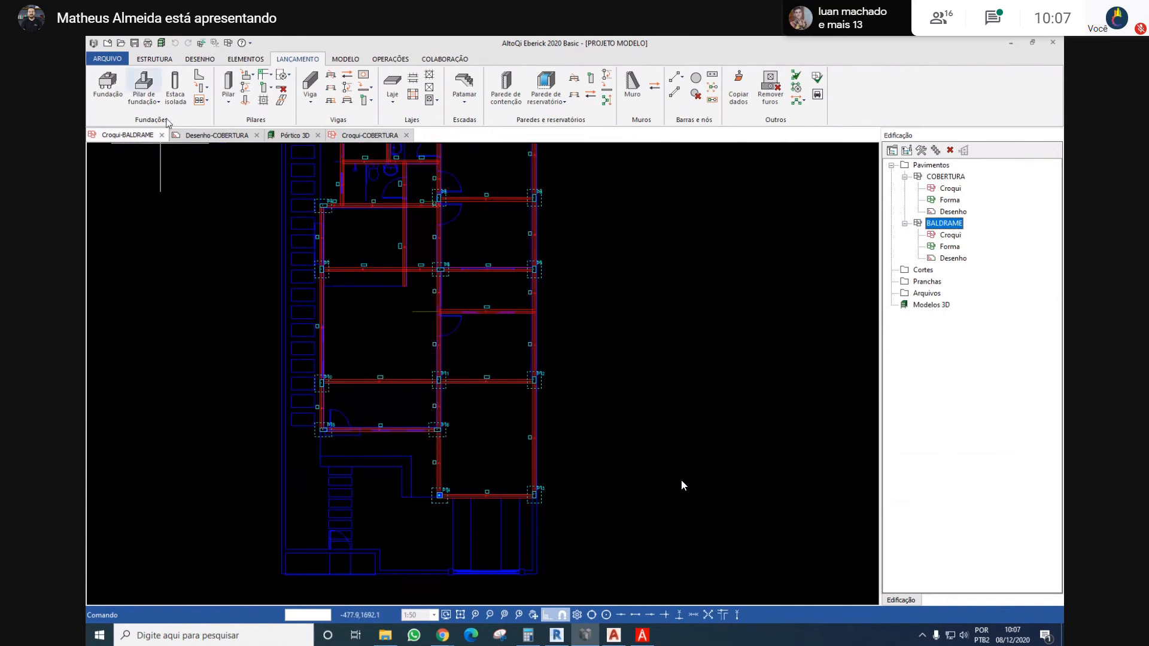
Reopen the 3D frame and update it with the new footings
left_click(153, 60)
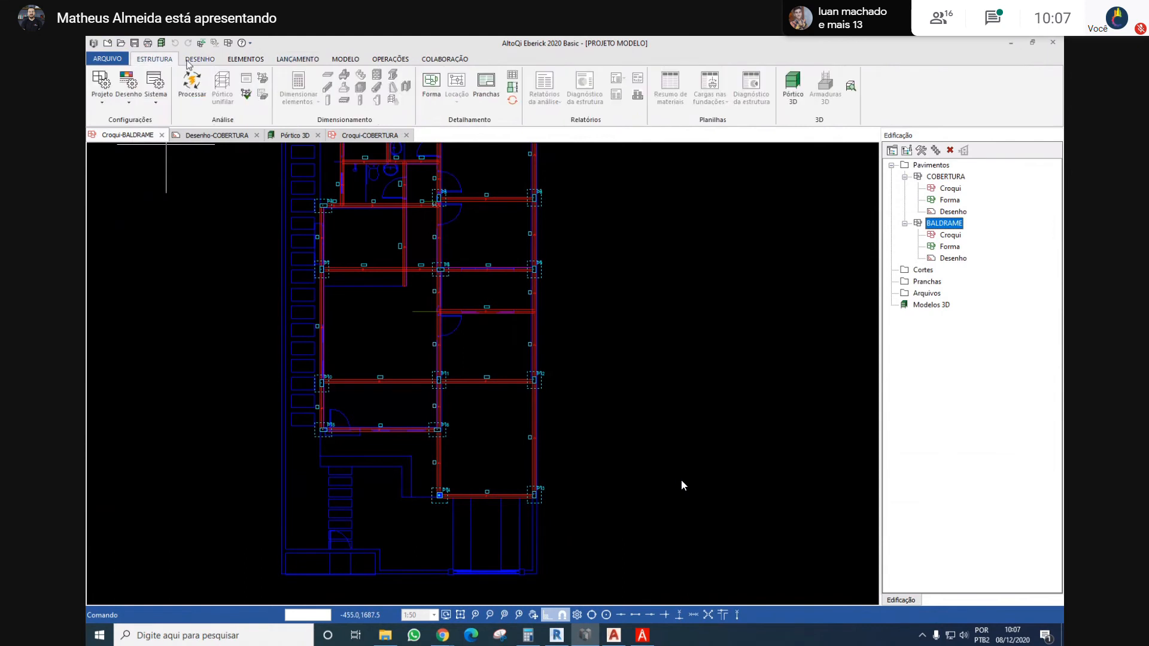
left_click(187, 61)
left_click(164, 55)
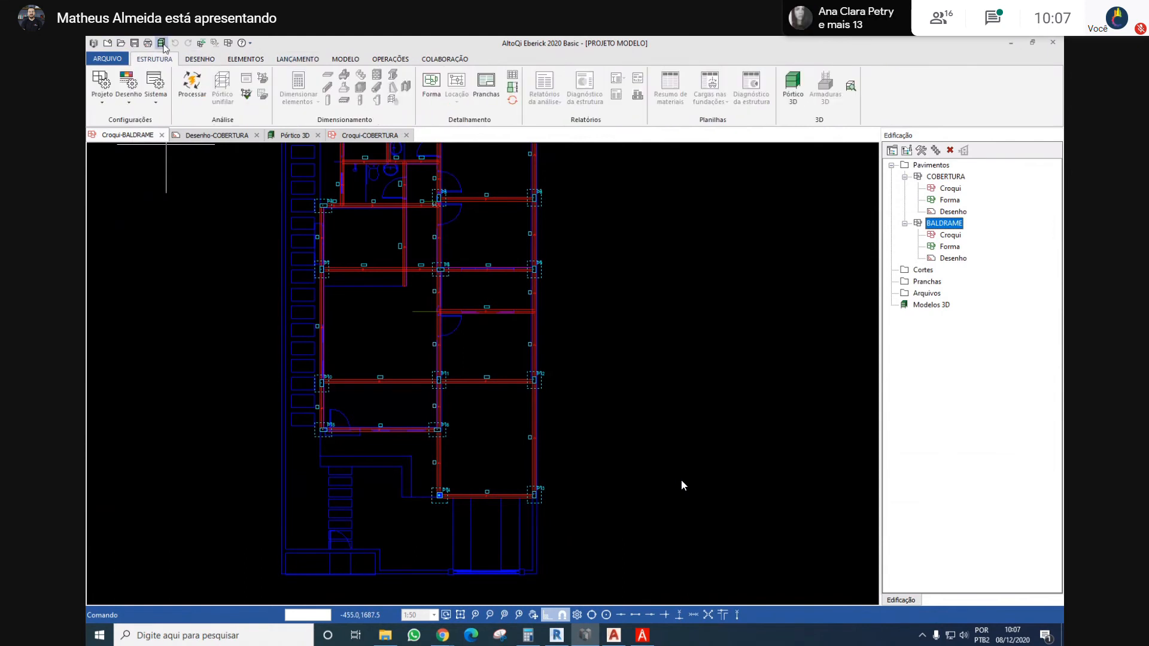
left_click(161, 43)
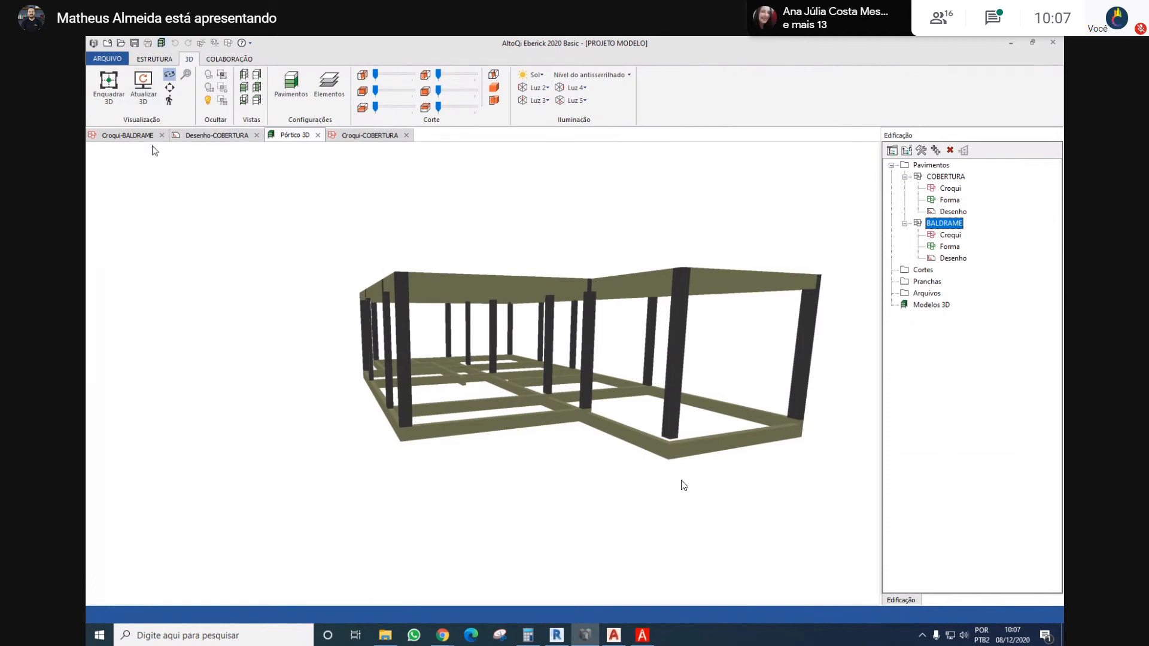
left_click_drag(423, 258, 208, 176)
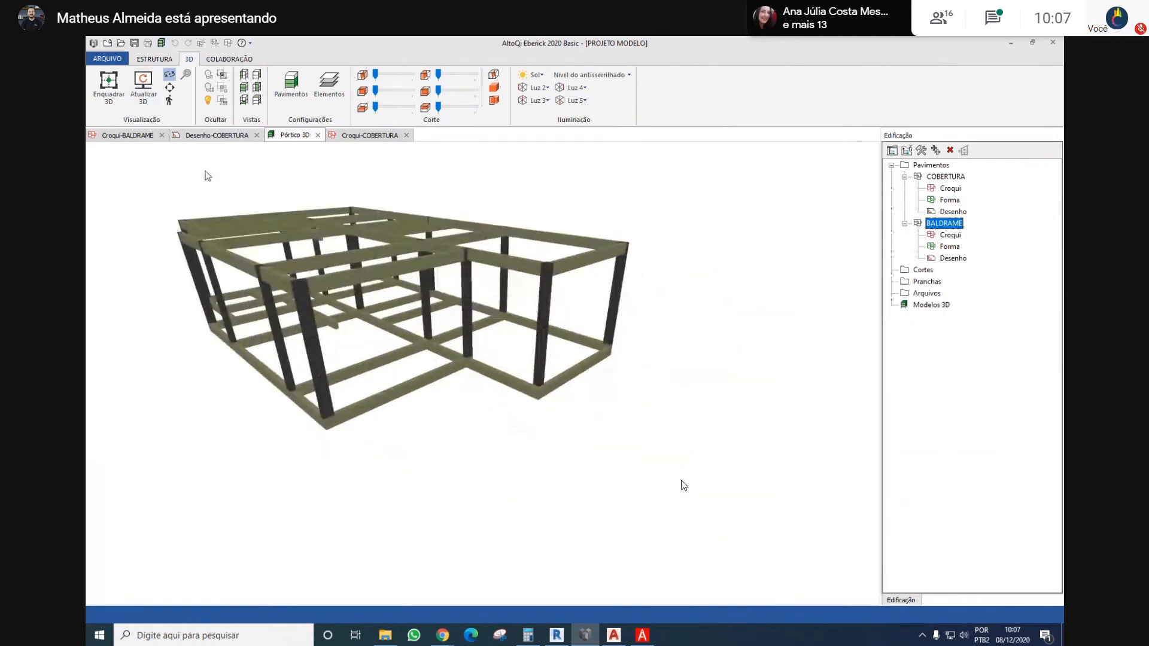
left_click(144, 96)
left_click_drag(548, 438, 553, 402)
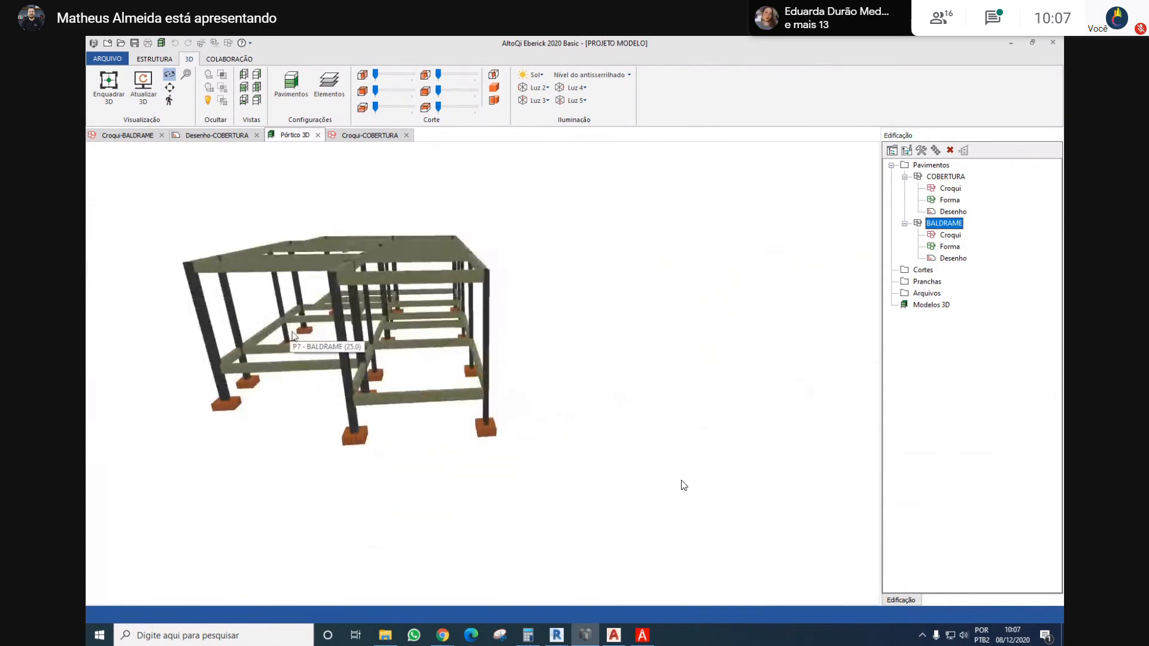
Inspect the footings, columns and beams of the 3D frame from above and from several sides
left_click_drag(293, 337, 574, 410)
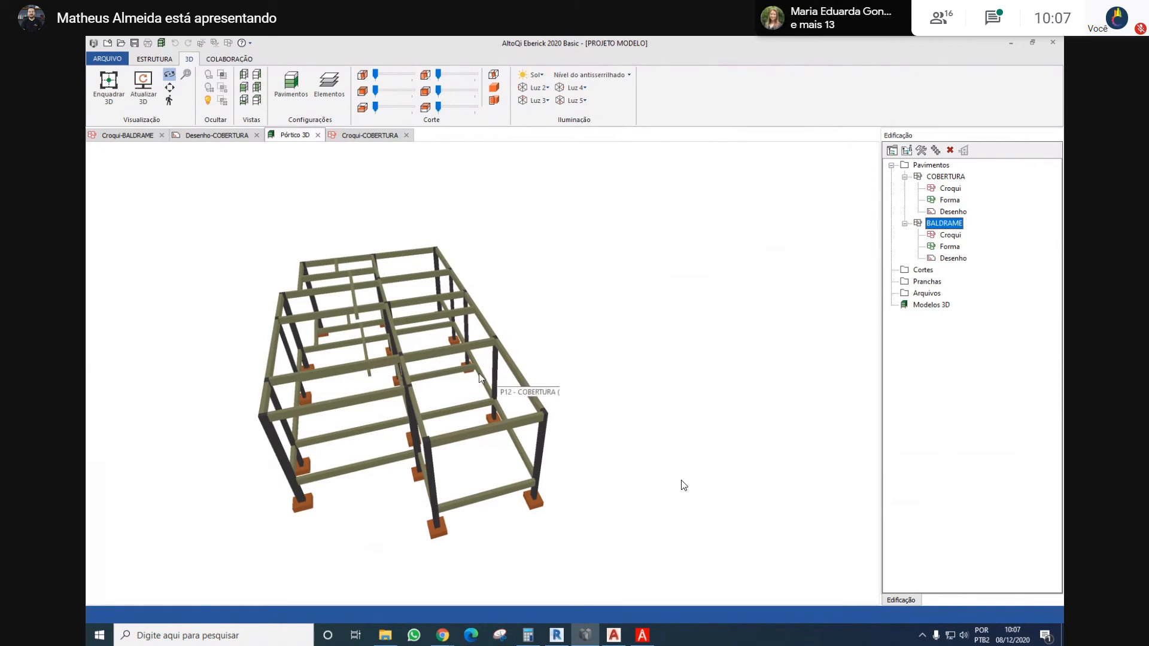
left_click_drag(480, 377, 380, 386)
scroll(400, 383, "up", 1)
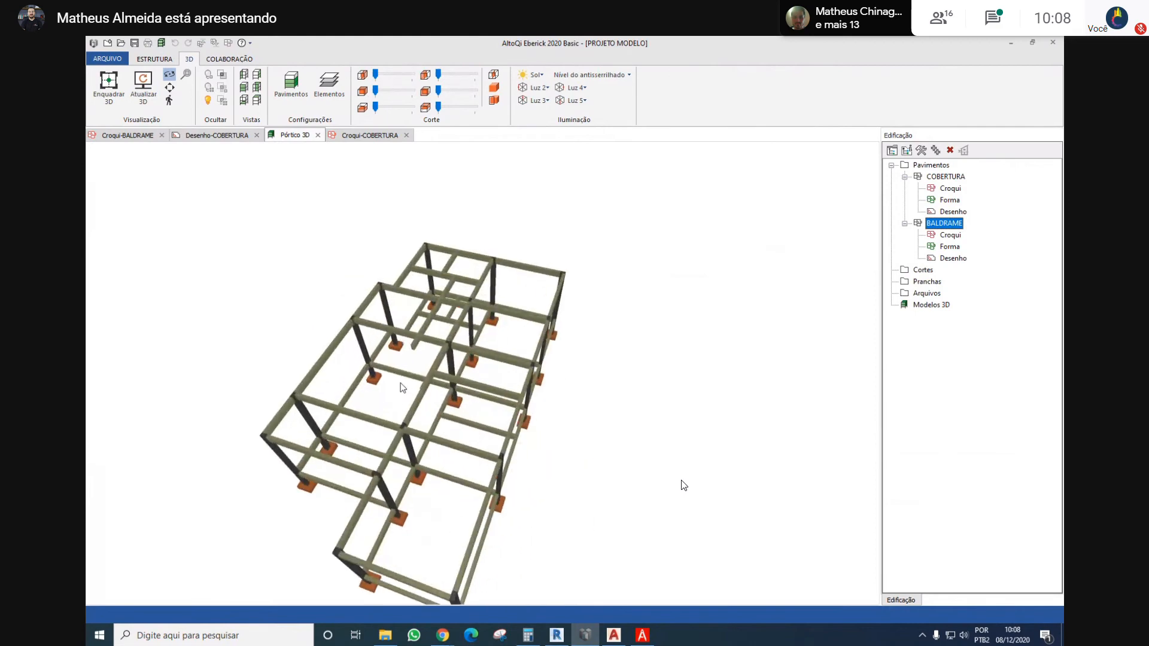
scroll(433, 313, "up", 2)
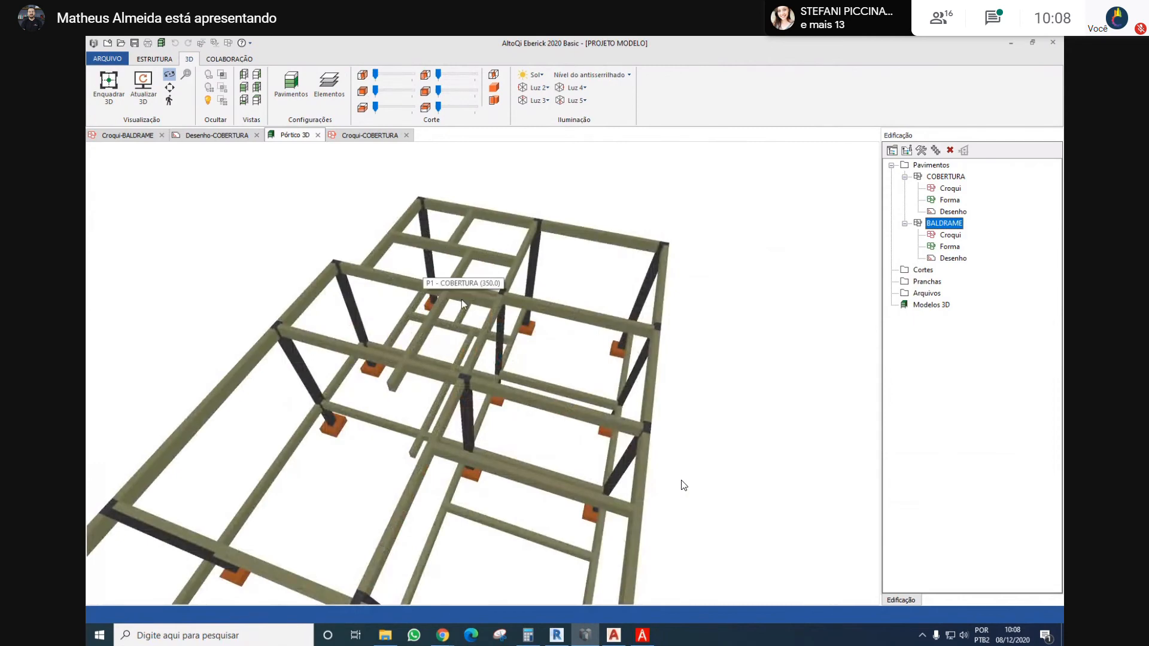
scroll(500, 342, "down", 4)
left_click_drag(508, 375, 648, 233)
left_click_drag(486, 380, 684, 393)
left_click_drag(467, 340, 634, 392)
left_click_drag(386, 338, 354, 286)
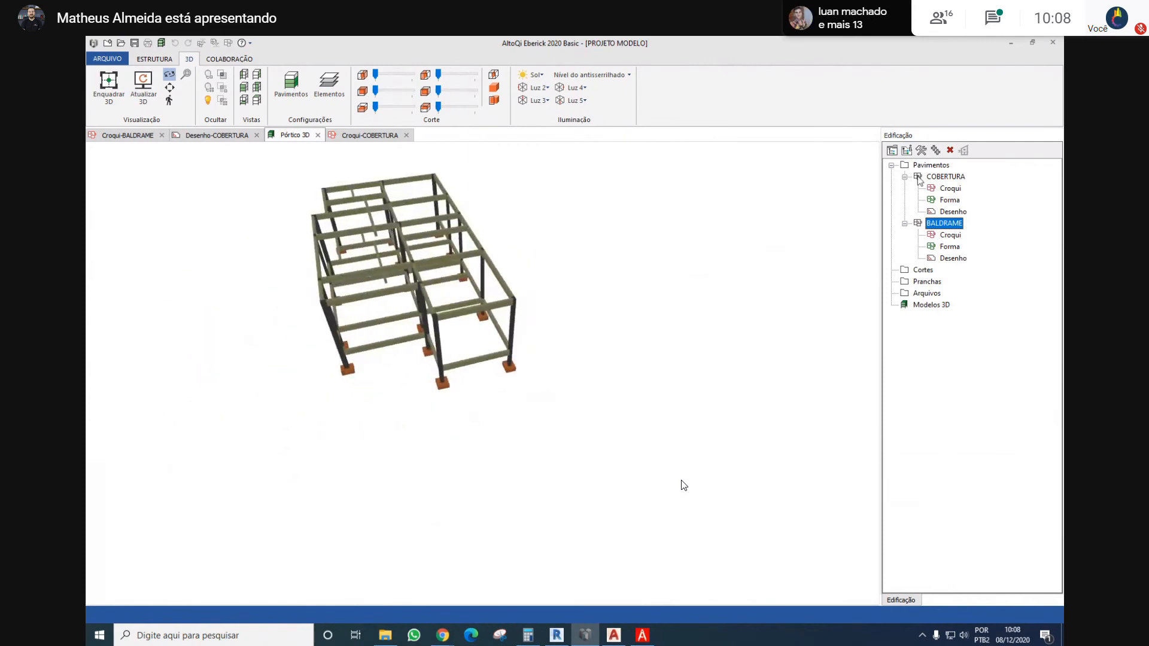
Open the COBERTURA sketch and start a new slab L1 of type Maciça with a thickness of 10 cm
double_click(955, 177)
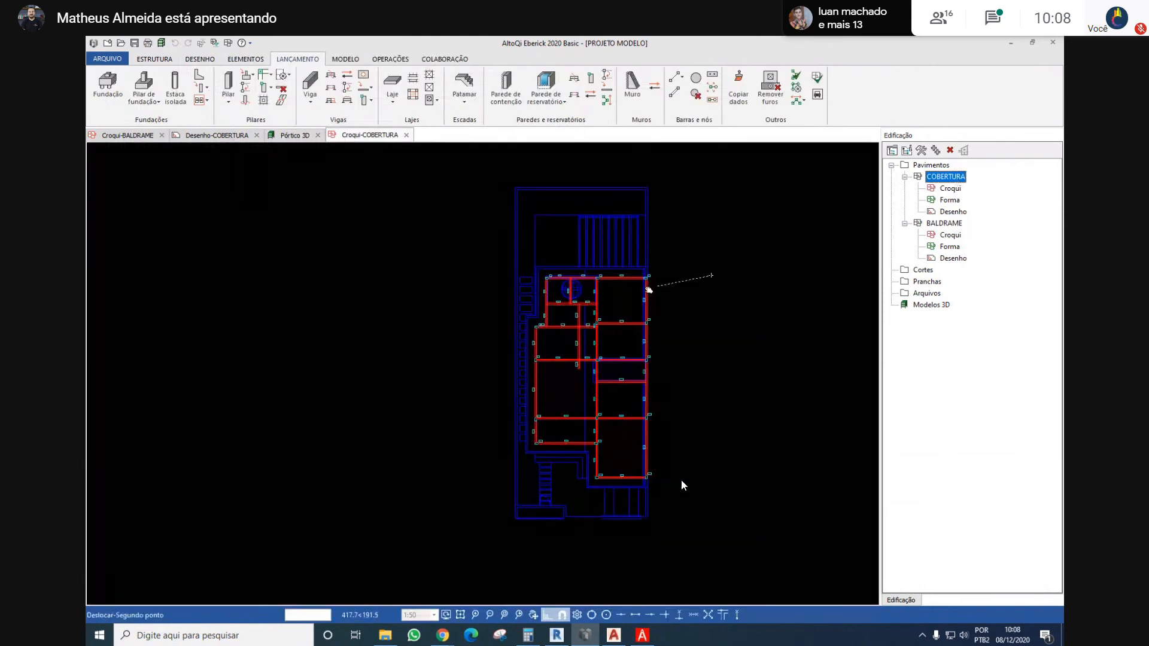
scroll(621, 290, "up", 2)
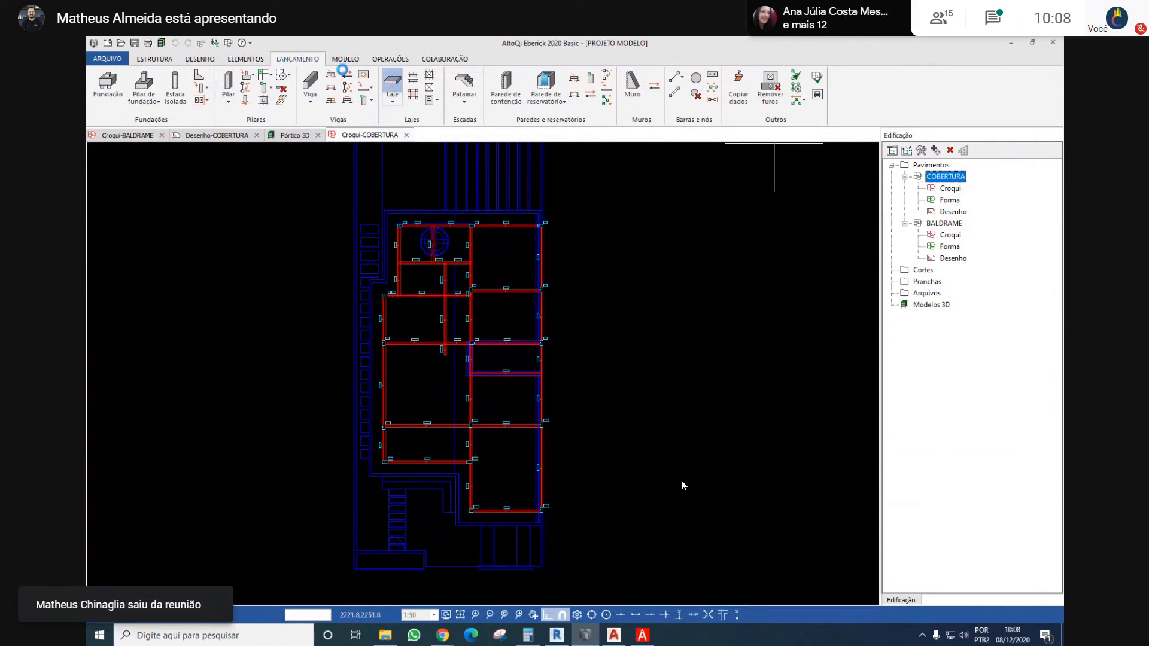
left_click(392, 84)
left_click(581, 187)
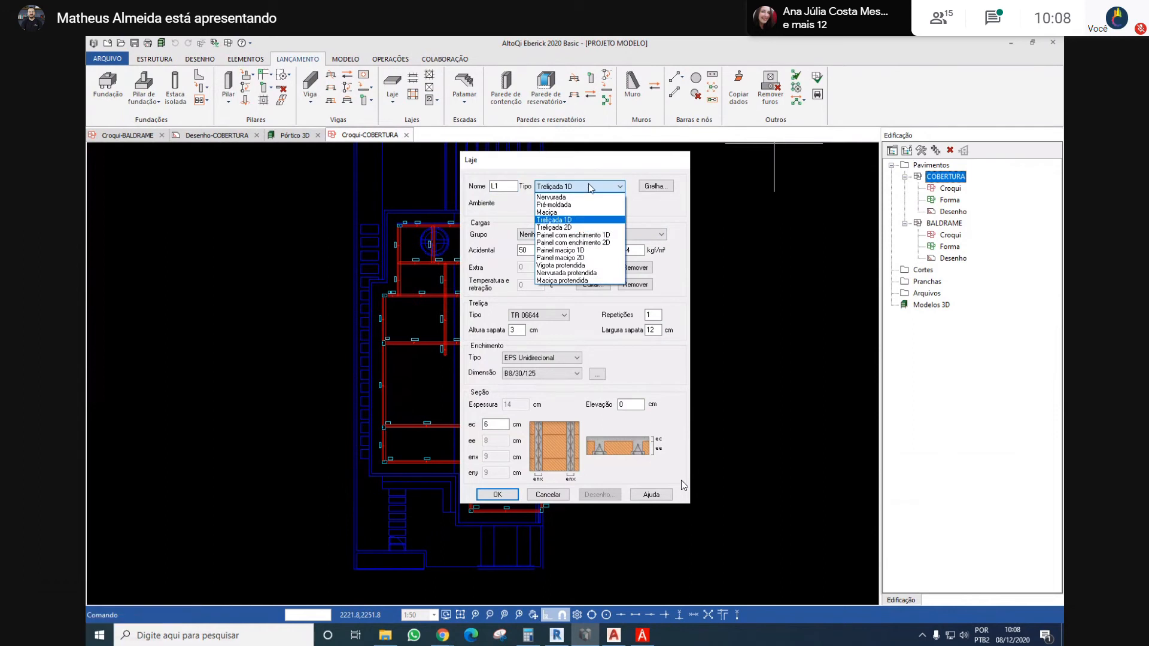
left_click(583, 221)
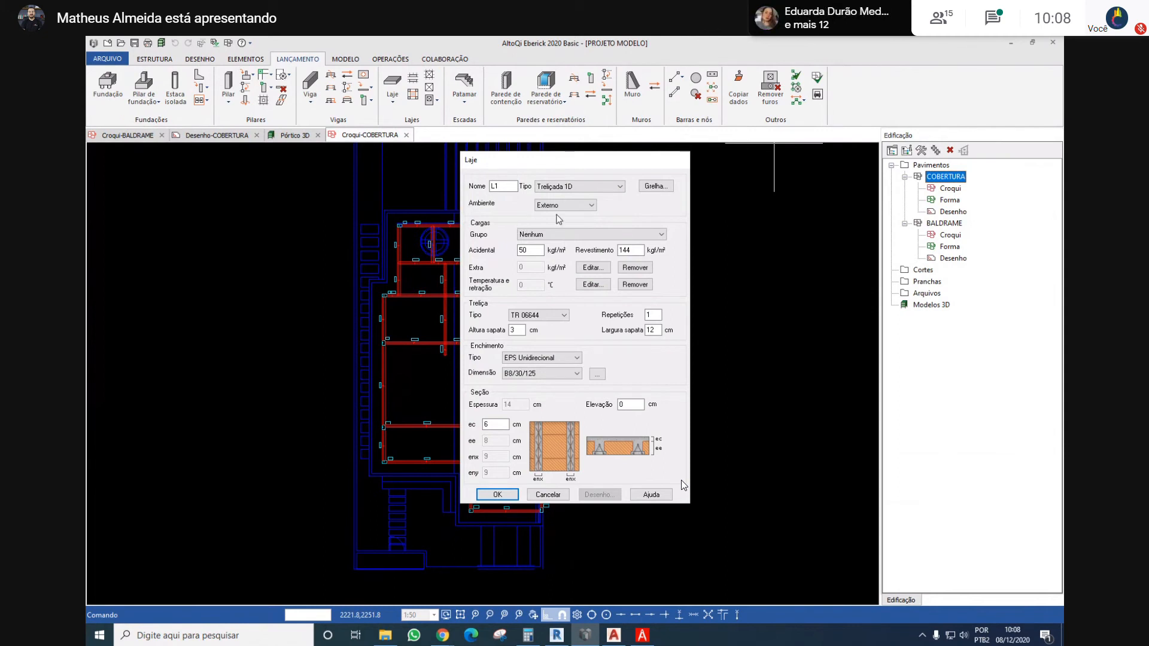
left_click(521, 358)
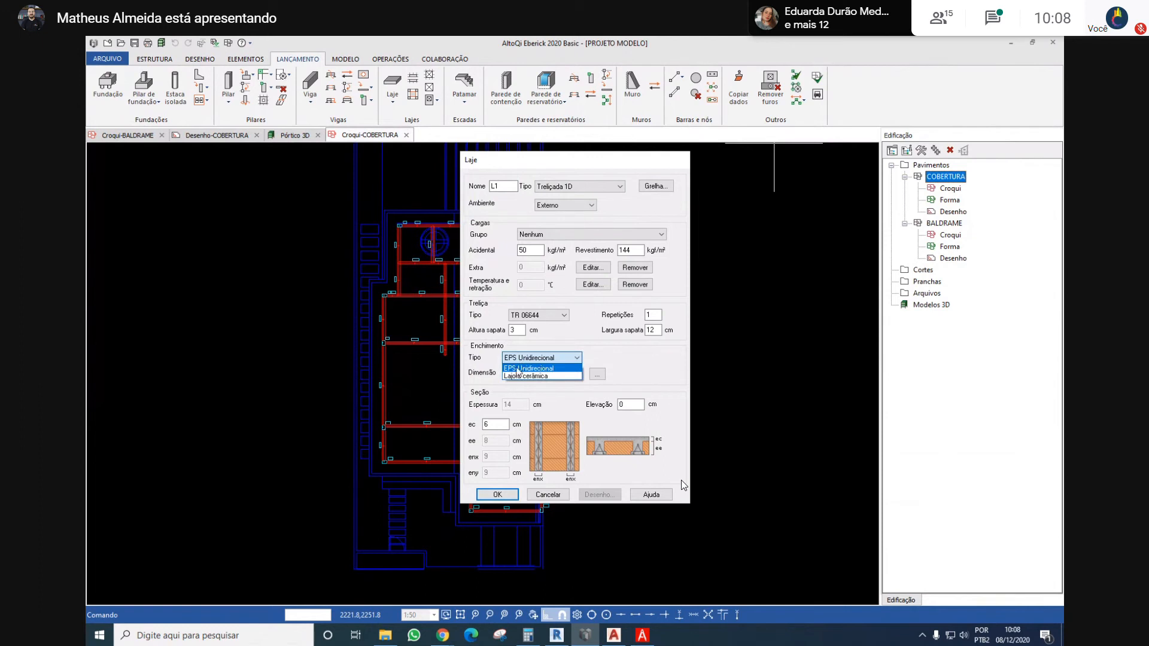
left_click(551, 362)
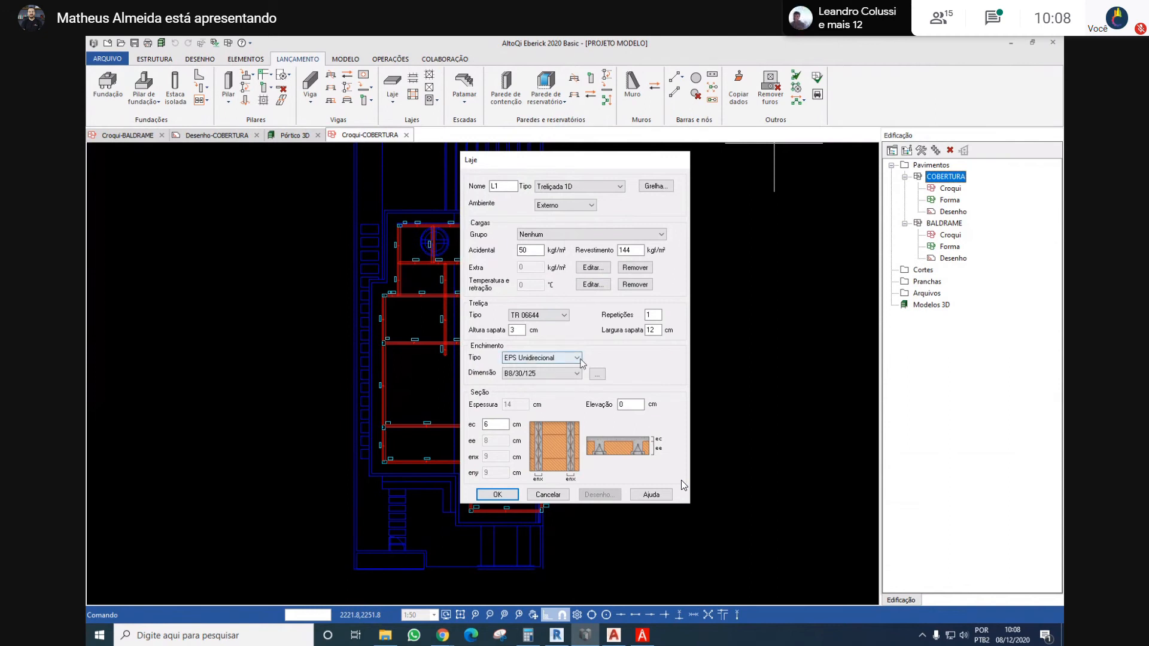
left_click(567, 186)
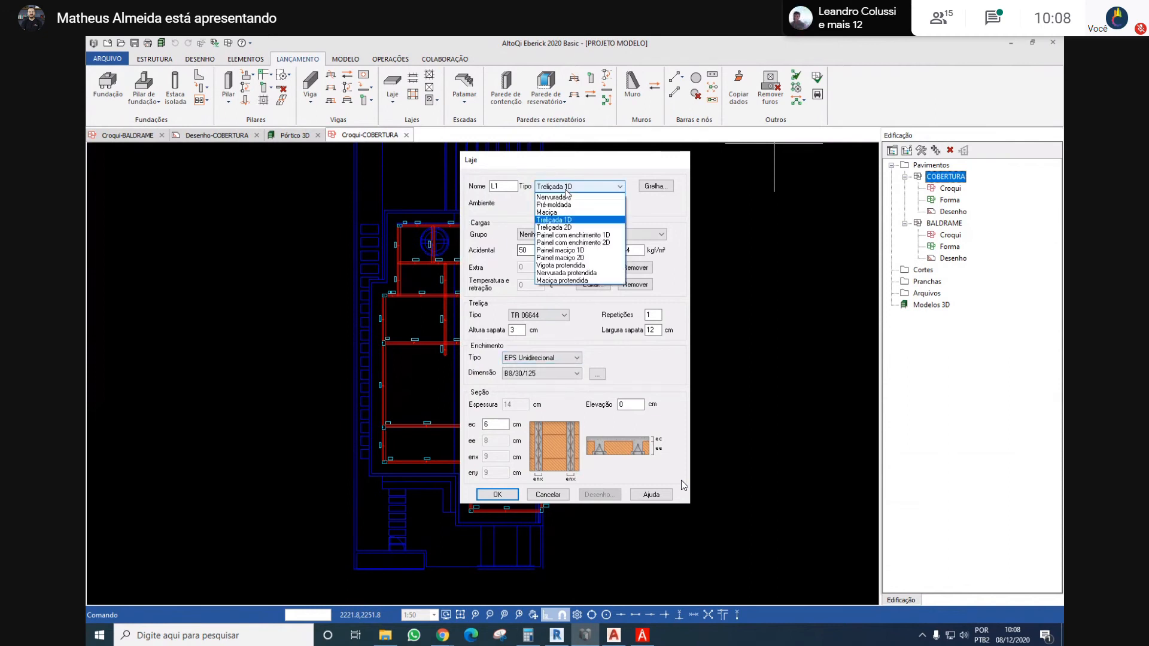
left_click(557, 211)
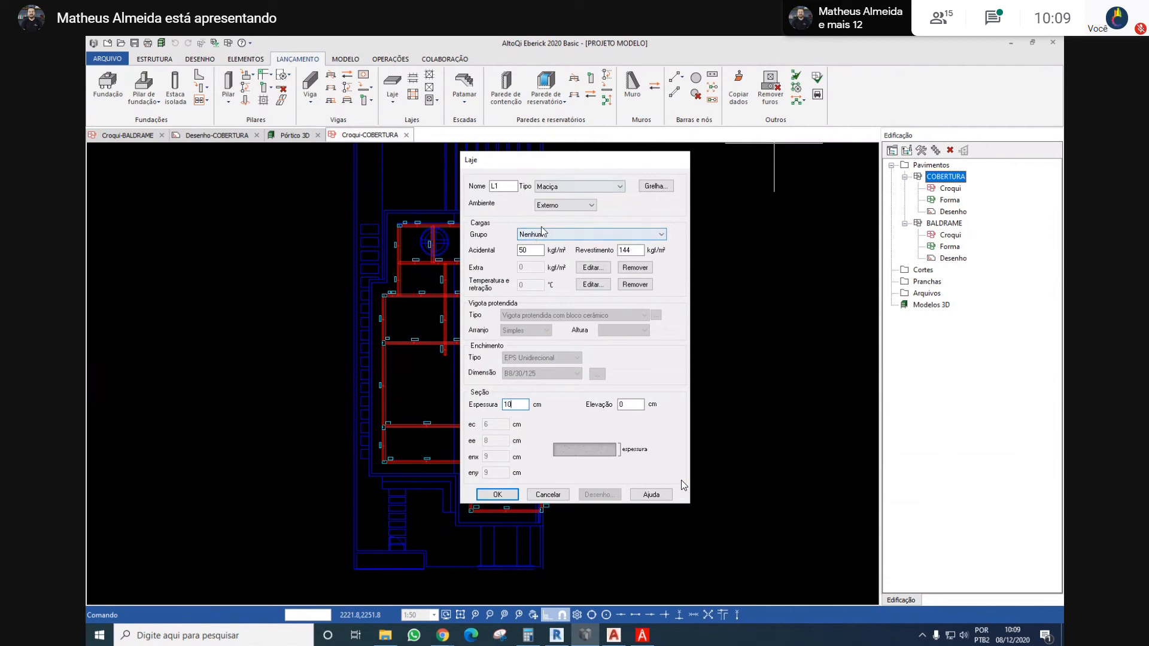
Look through the whole list of load groups available for the slab, from the residential entries to the last ones
left_click(579, 235)
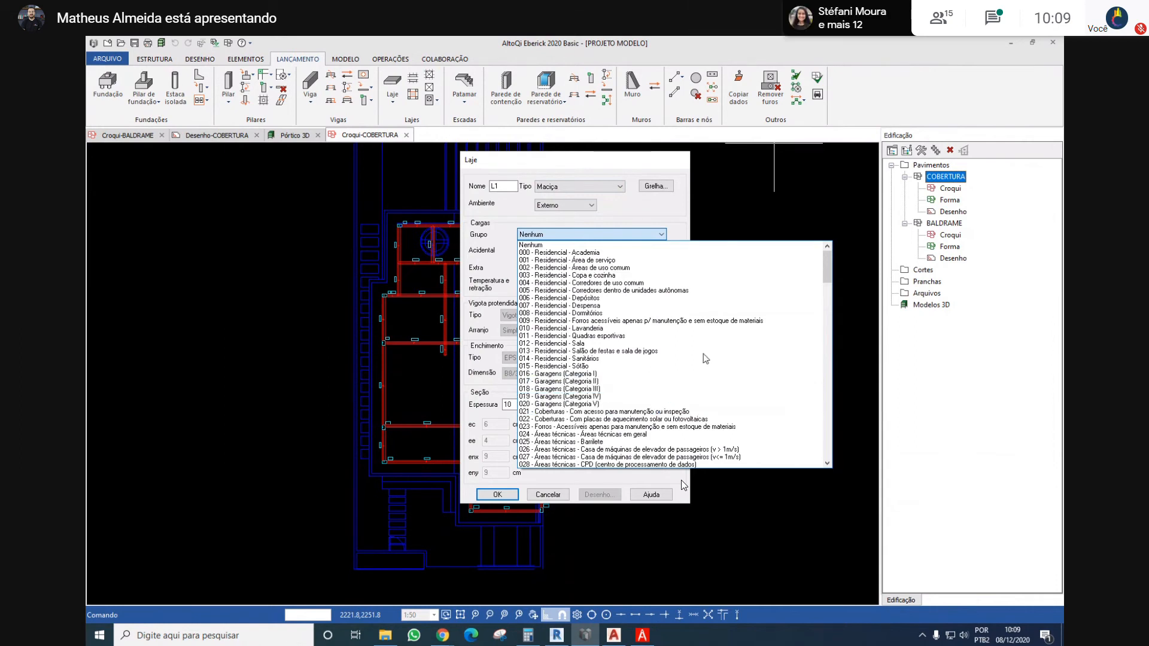
scroll(646, 292, "down", 3)
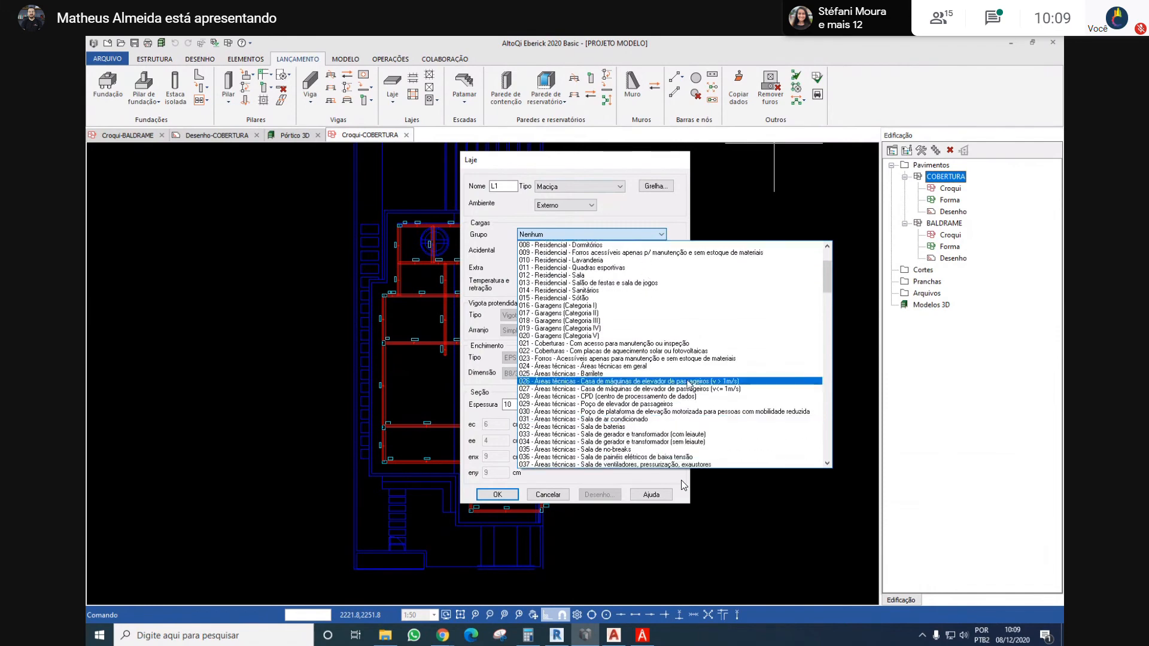
scroll(688, 389, "down", 3)
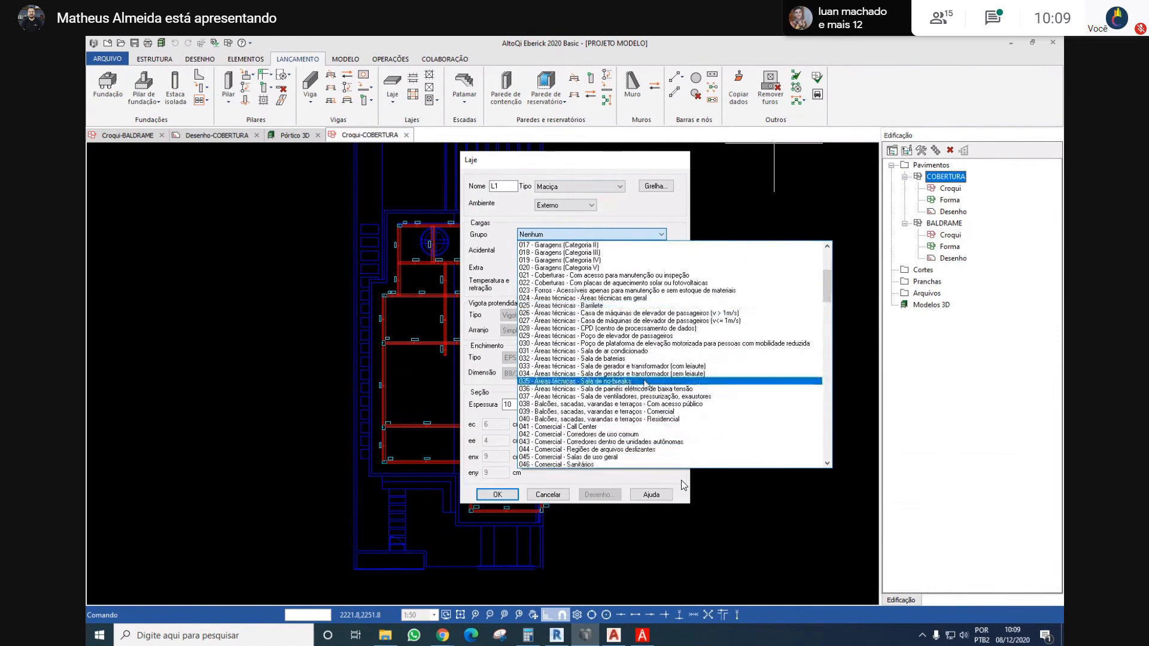
scroll(645, 383, "down", 5)
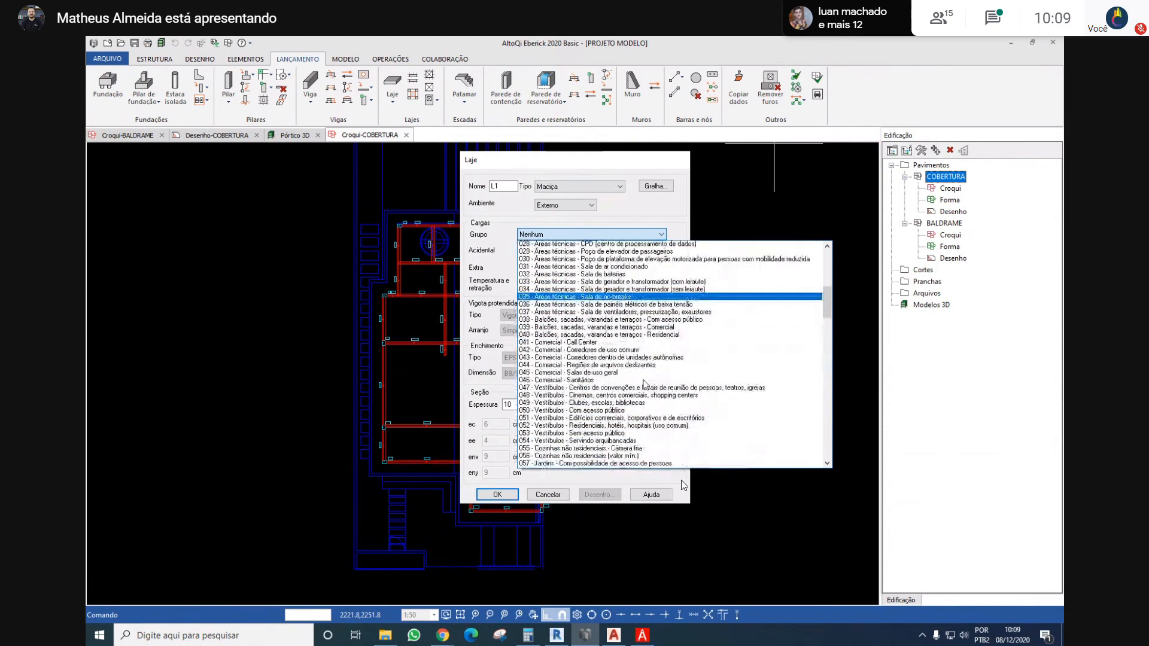
scroll(613, 346, "down", 3)
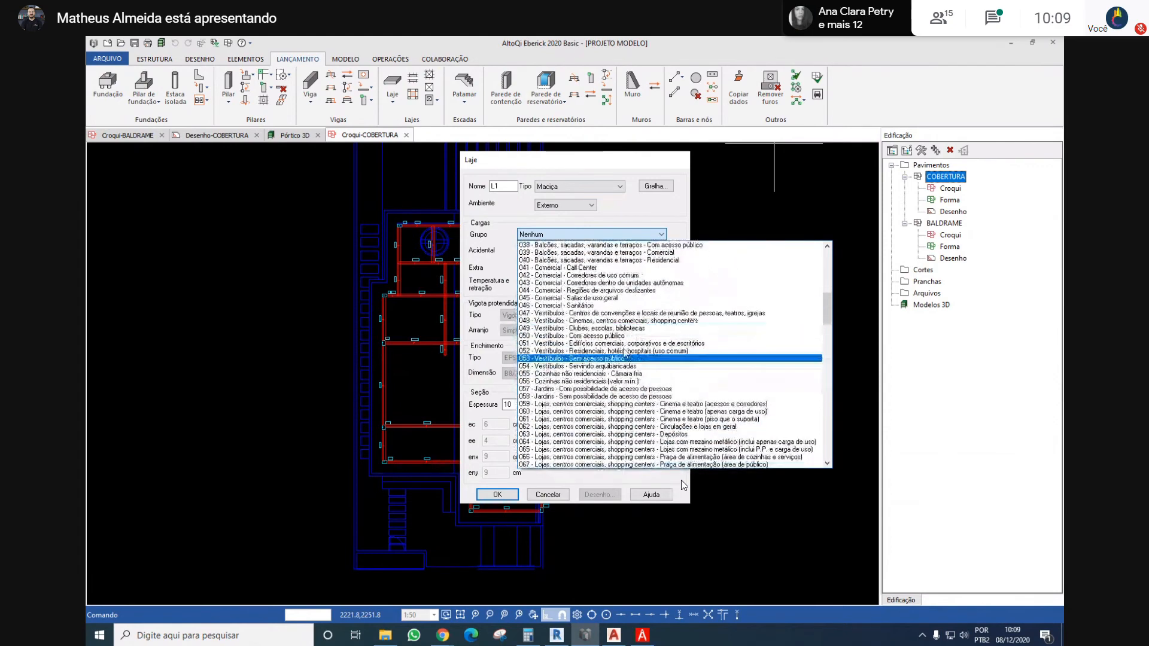
scroll(613, 346, "down", 3)
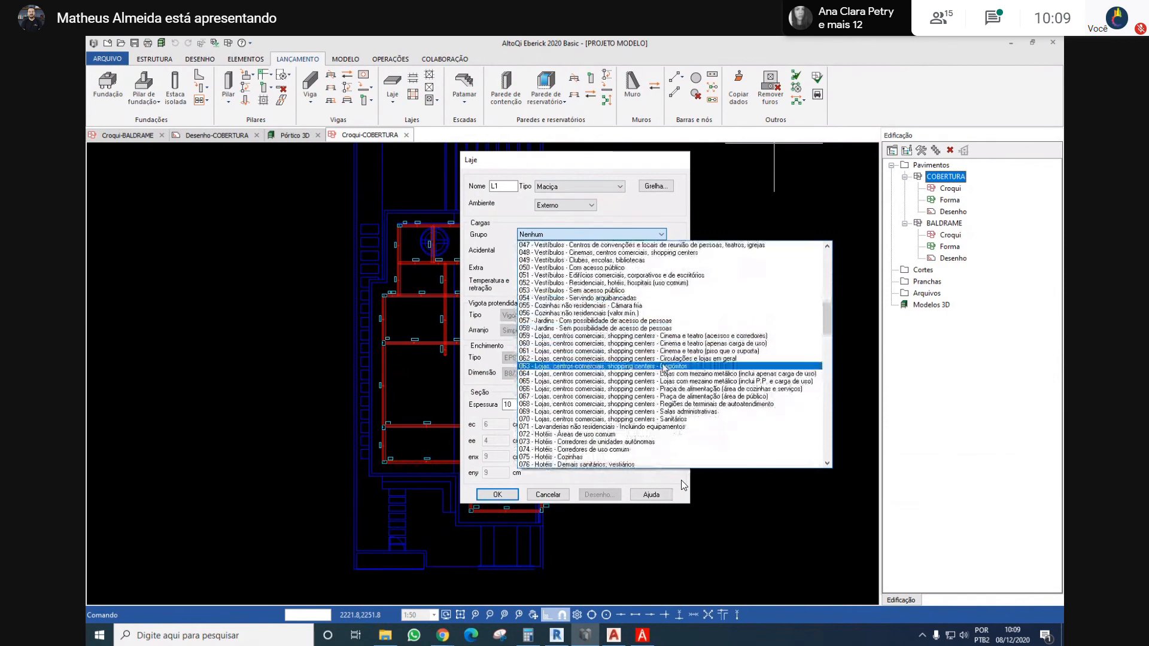
scroll(646, 347, "down", 4)
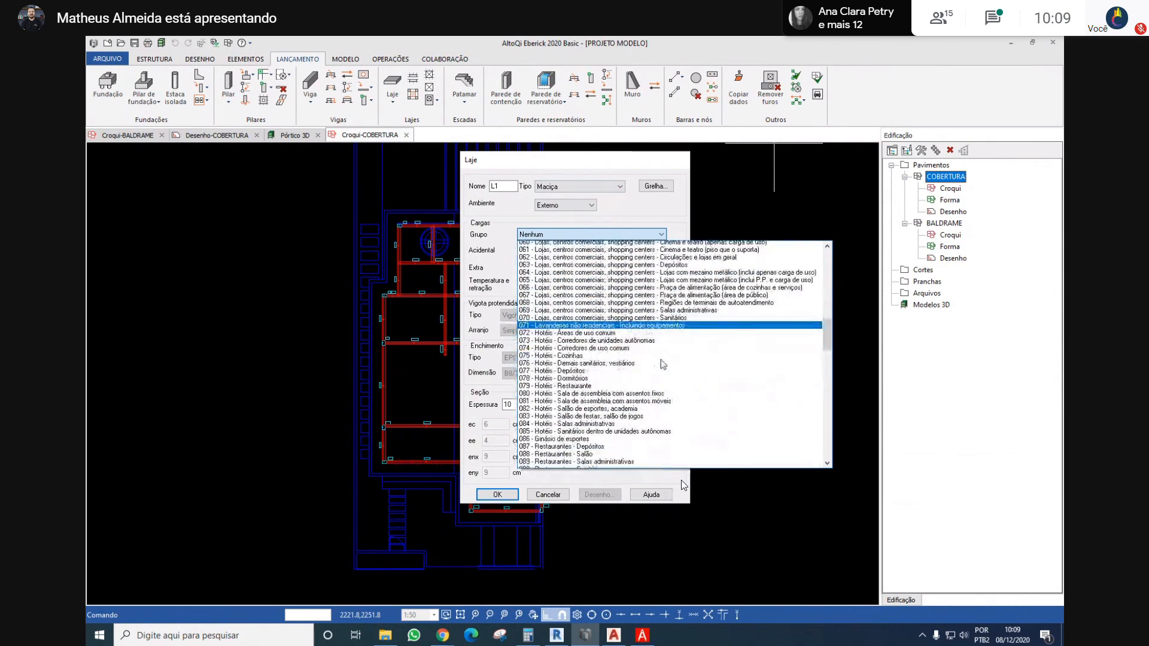
scroll(662, 364, "down", 2)
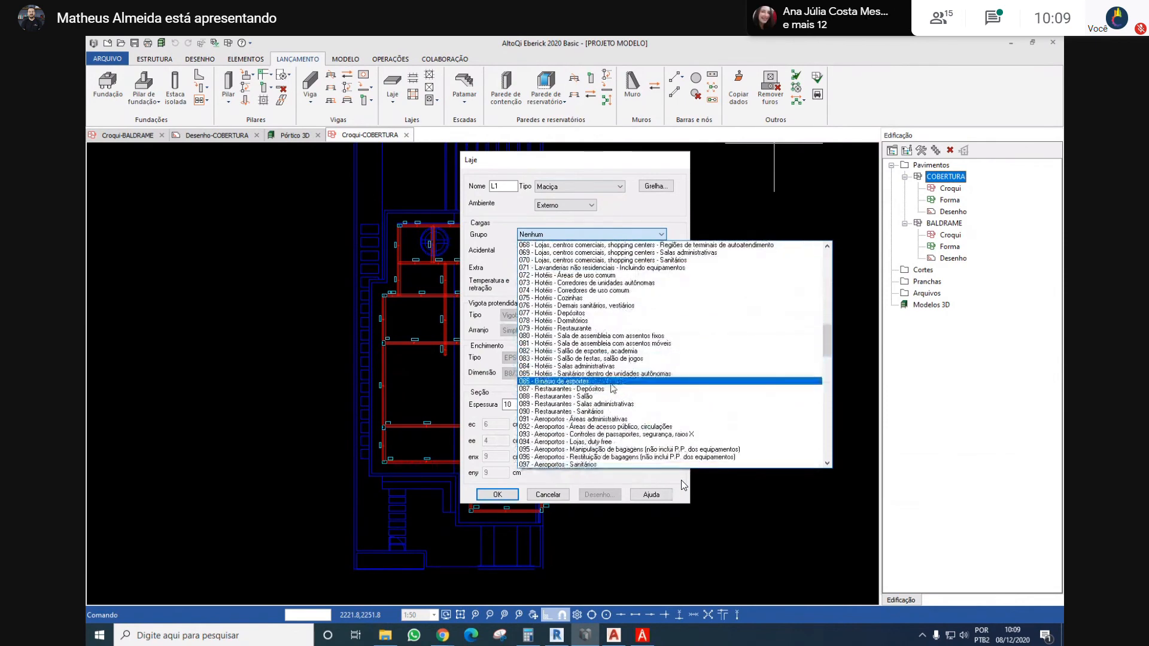
scroll(652, 387, "down", 2)
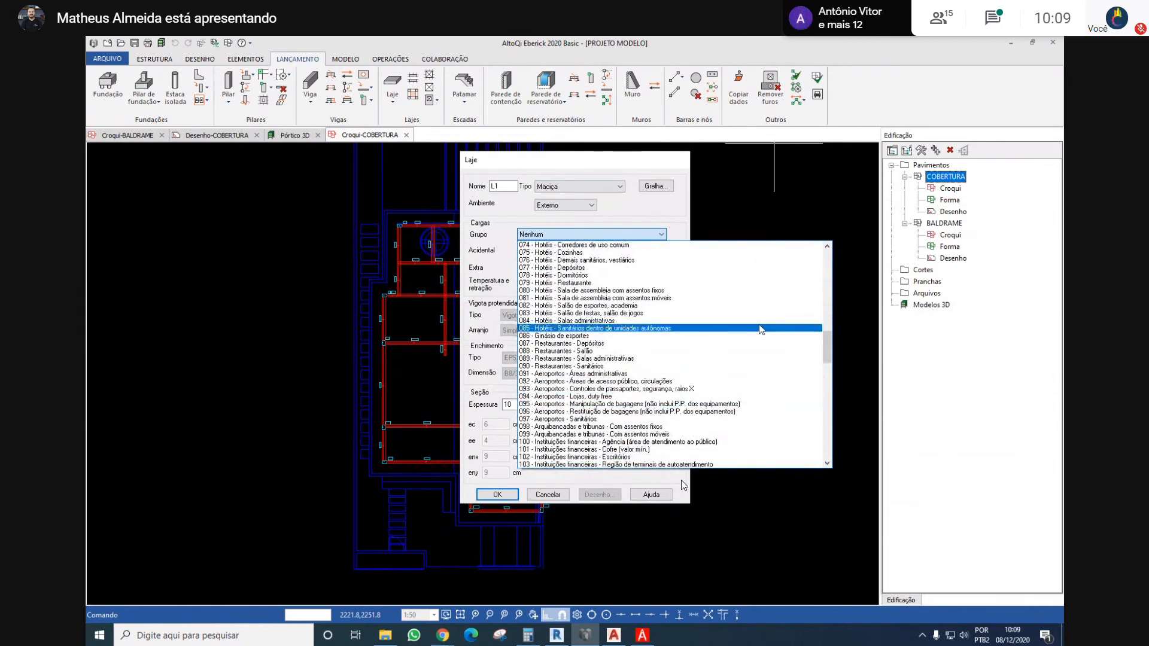
scroll(749, 400, "down", 5)
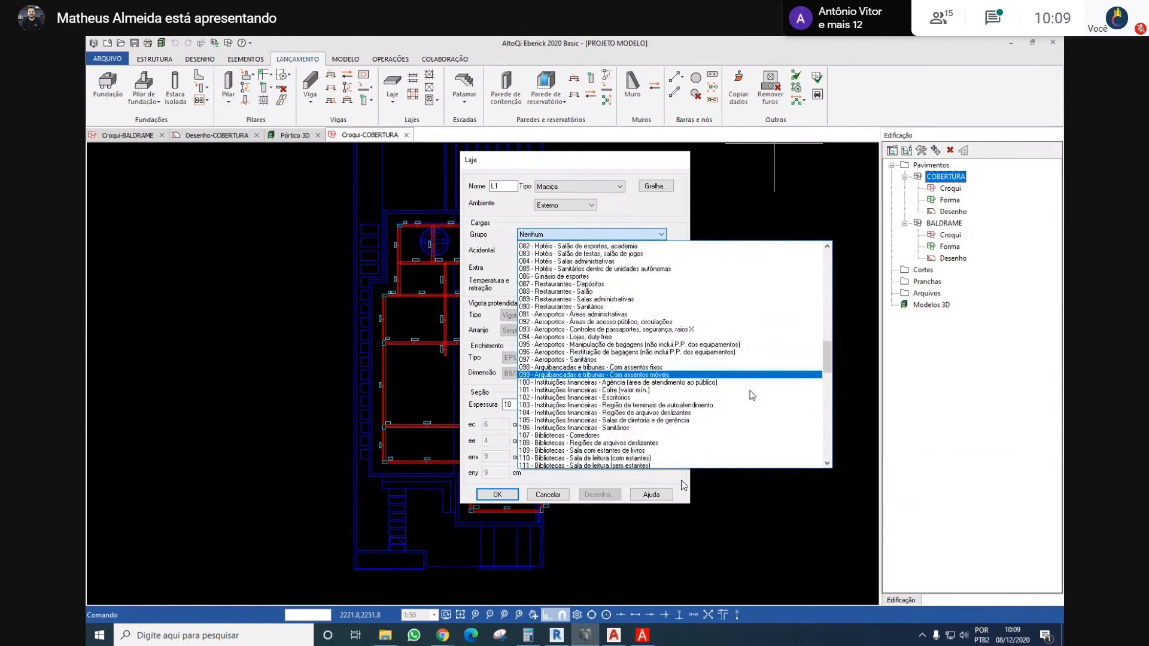
scroll(752, 395, "down", 14)
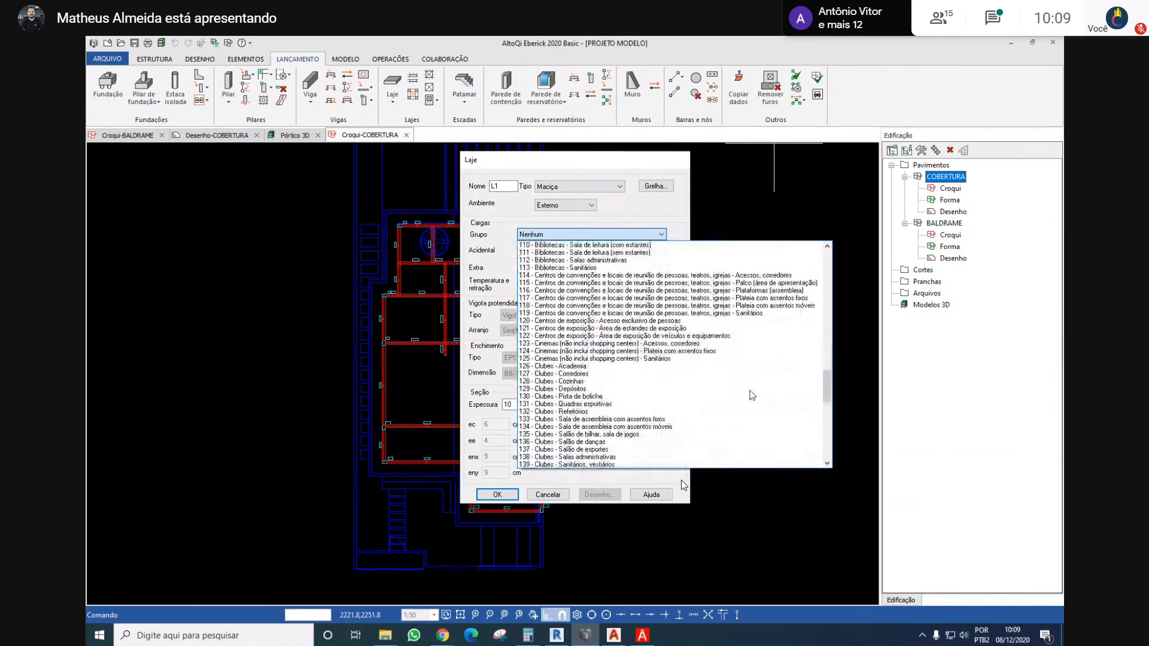
scroll(752, 395, "down", 10)
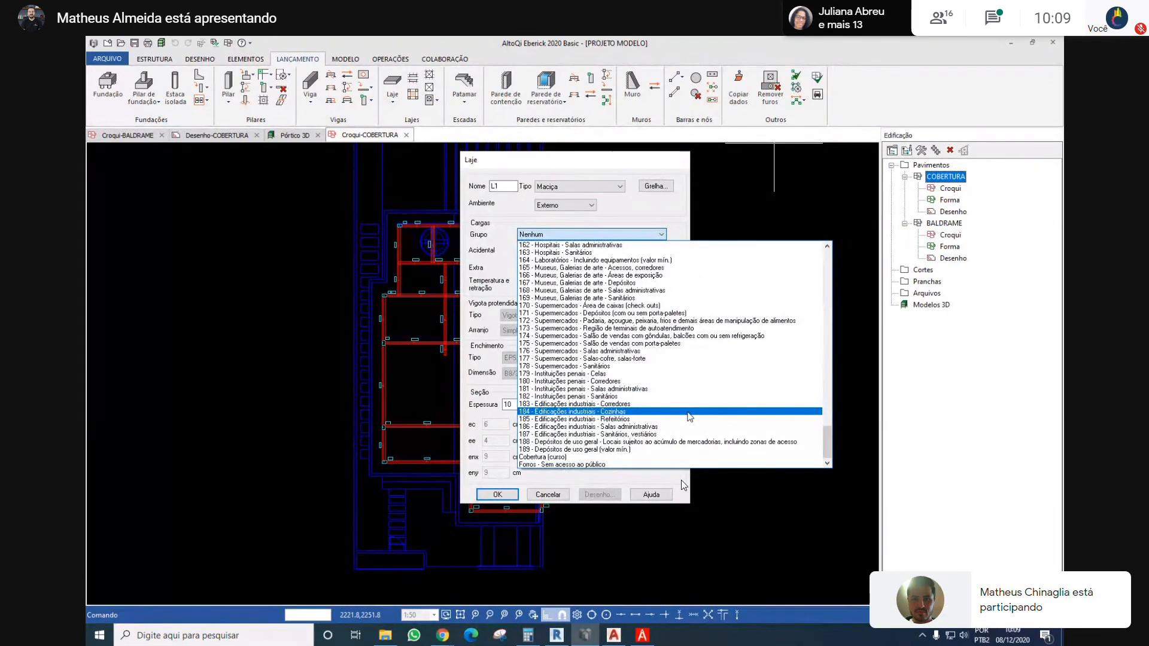
scroll(688, 412, "up", 4)
left_click_drag(827, 423, 818, 261)
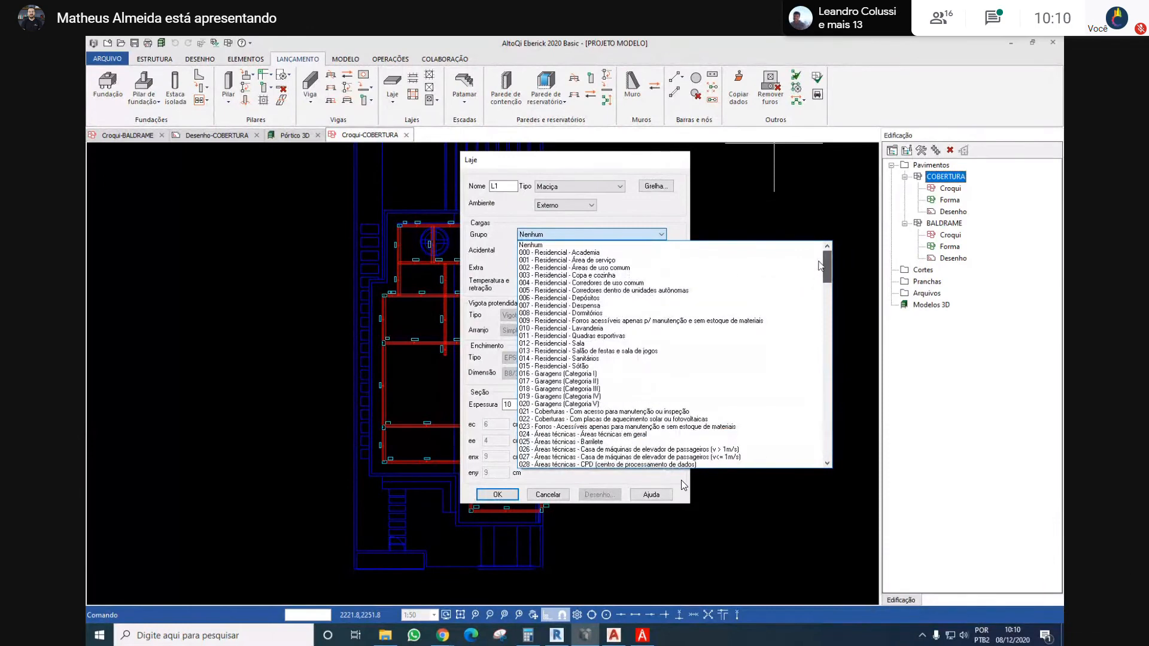
Assign load group 009 - Residencial - Forros acessíveis apenas p/ manutenção e sem estoque de materiais to the Maciça slab and accept its settings
left_click(645, 321)
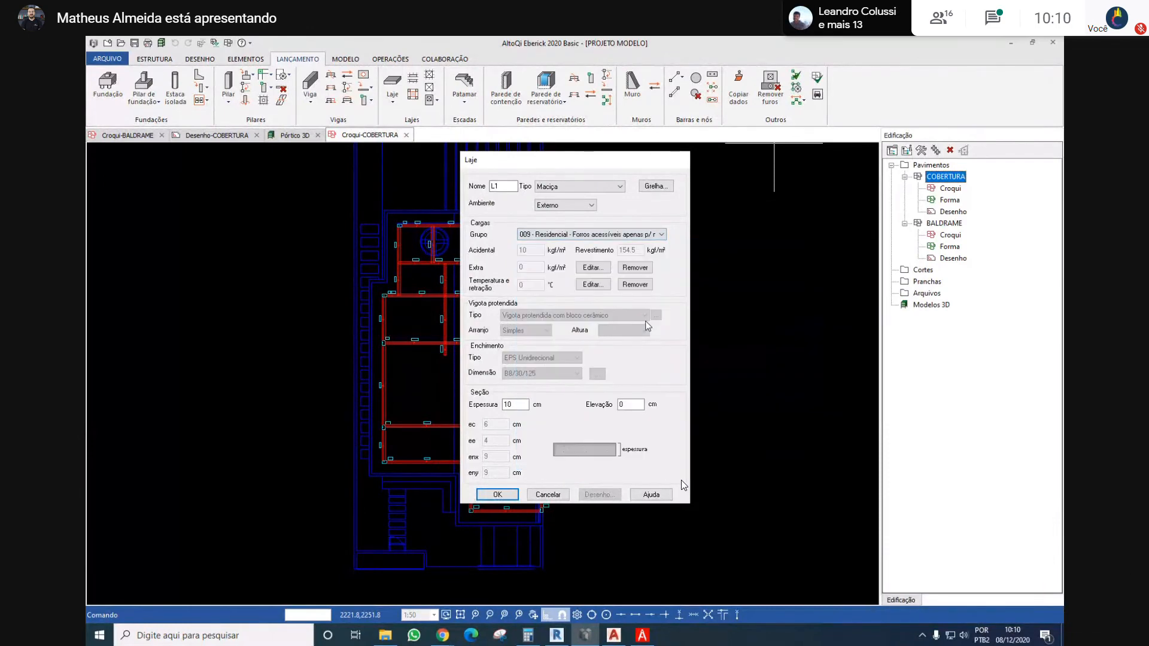
left_click(553, 235)
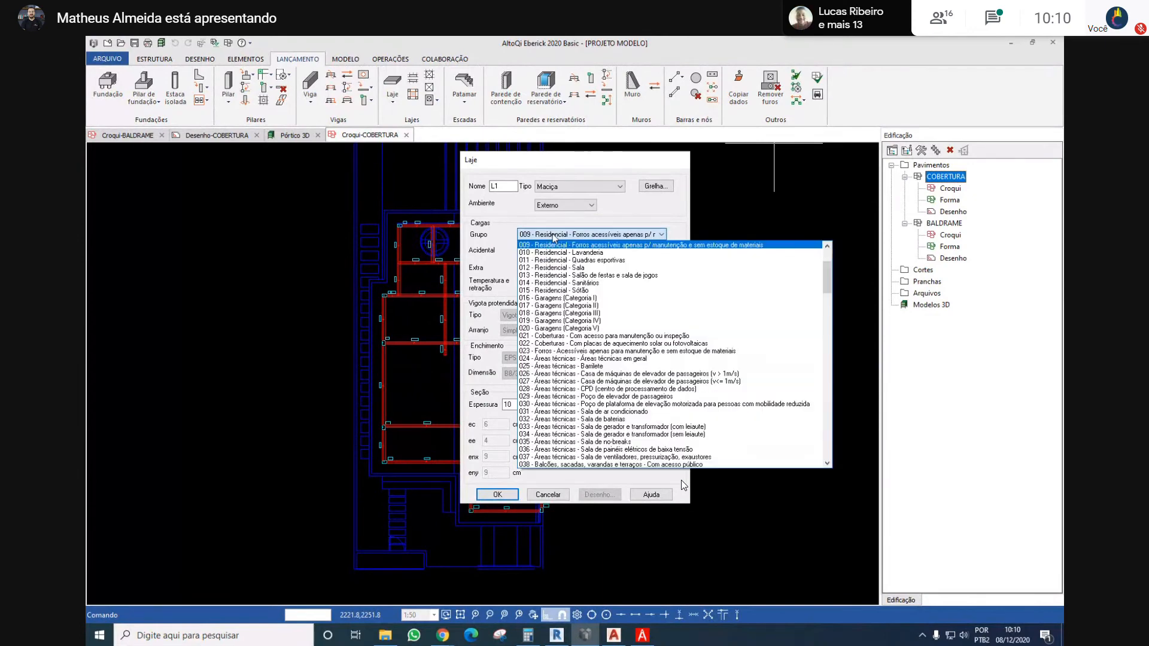
left_click(633, 246)
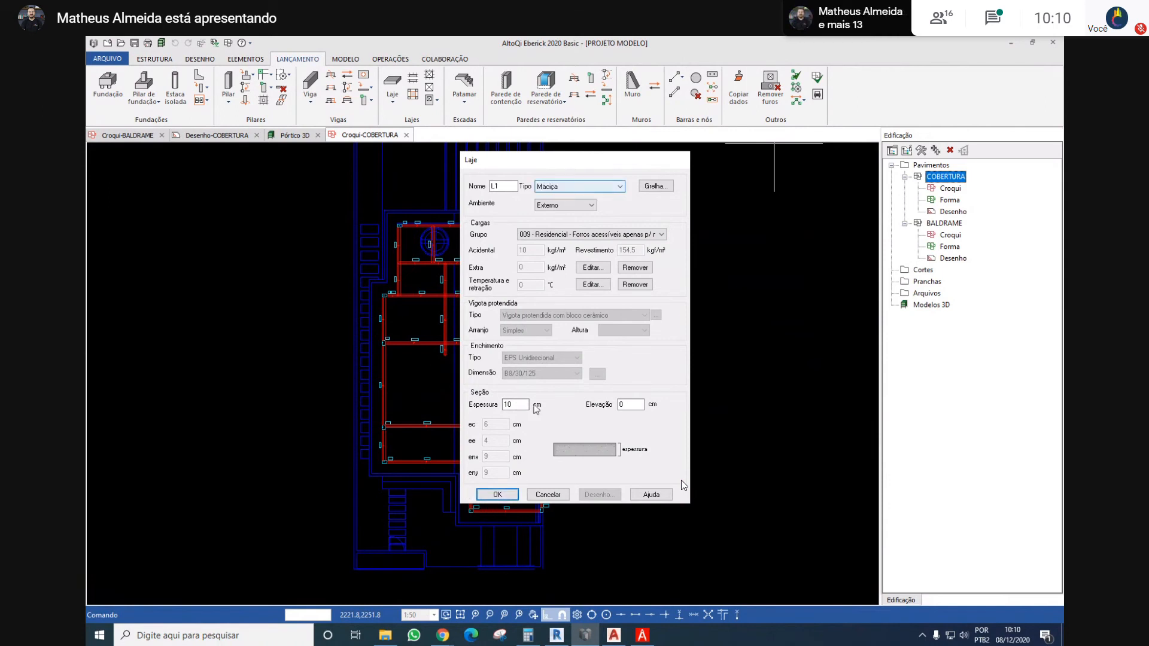
left_click(568, 190)
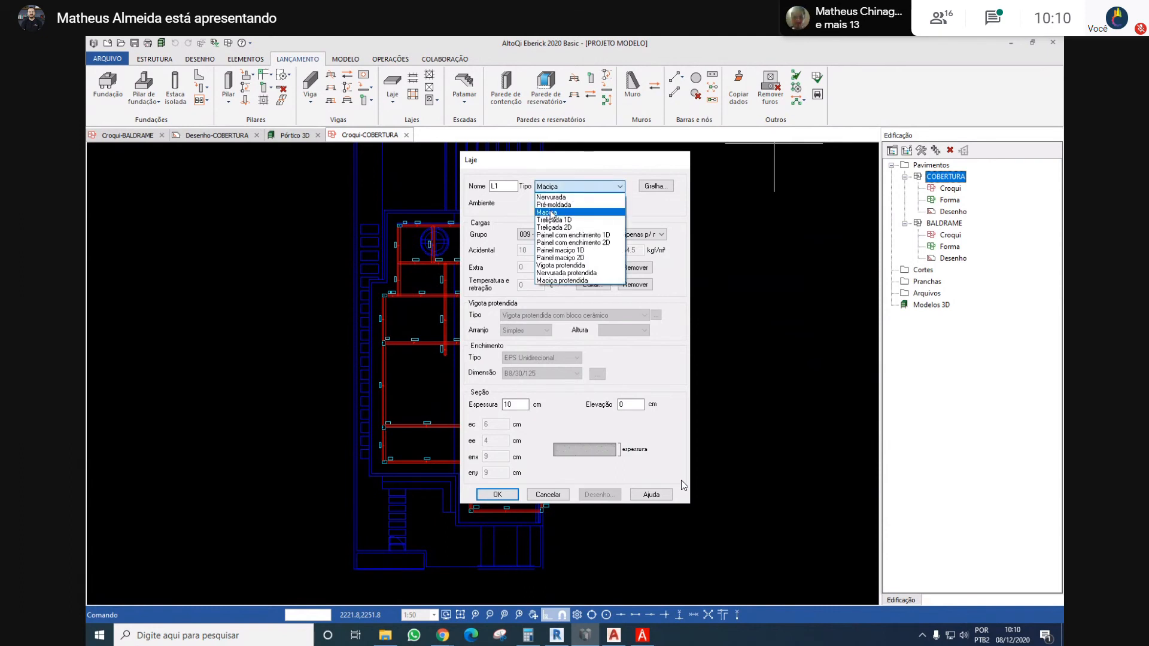
left_click(551, 213)
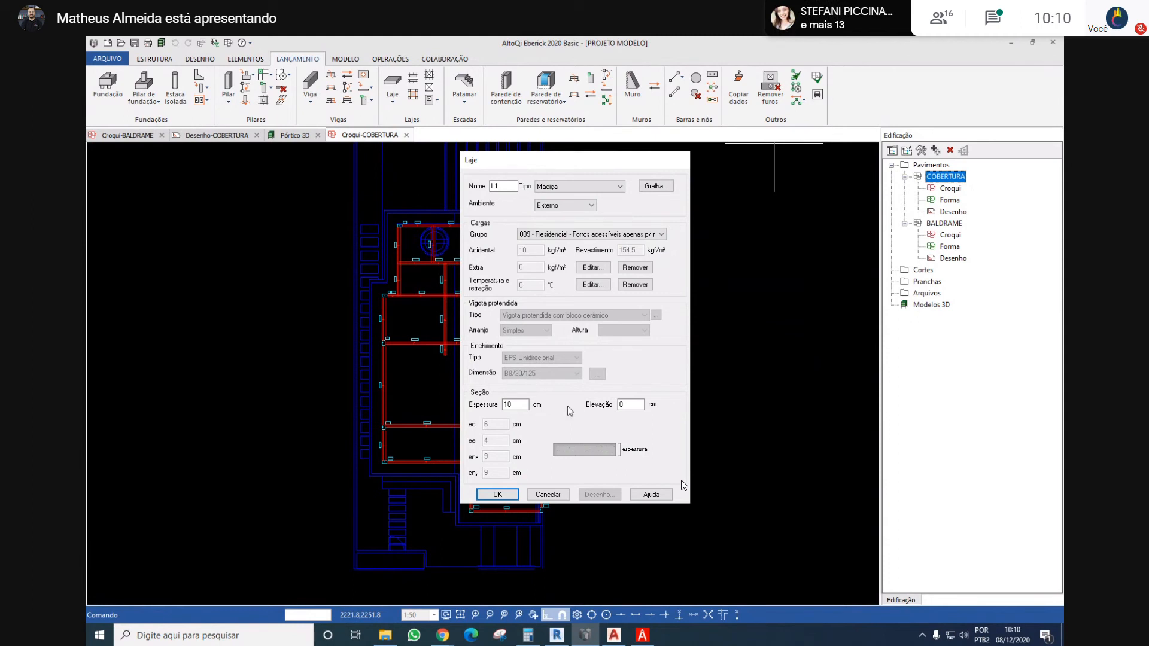
left_click(497, 494)
Place slabs in the bay between P10, P11, P16 and P15, the bay south of P11–P12, and the bay between V11 and V12
scroll(531, 402, "up", 4)
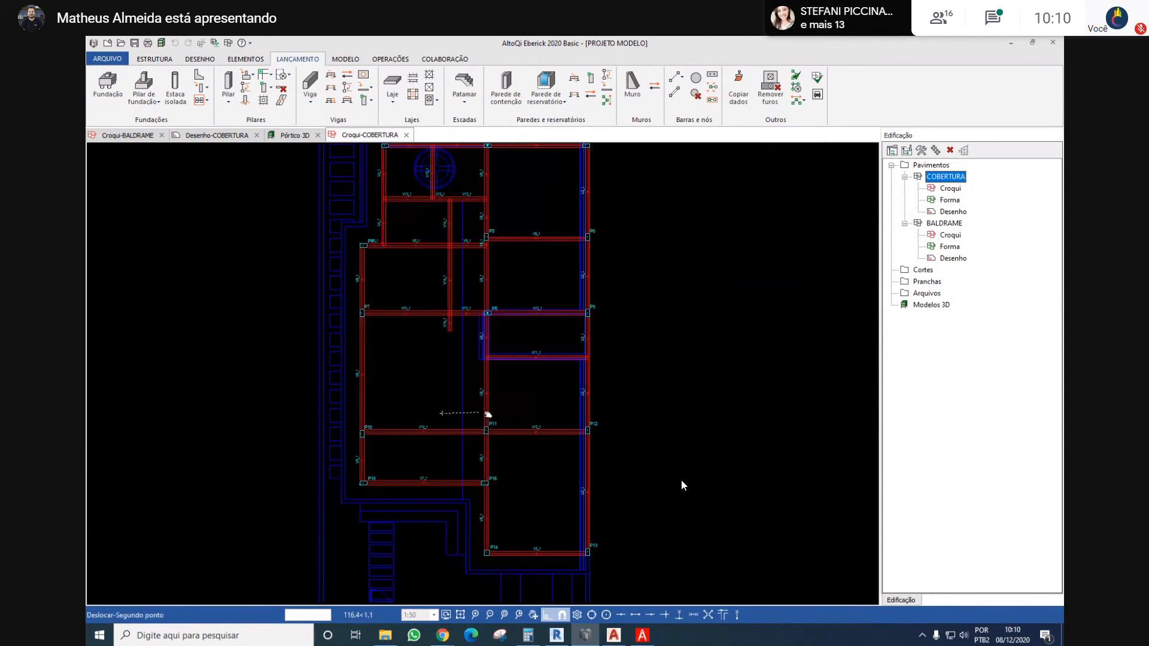
left_click(510, 453)
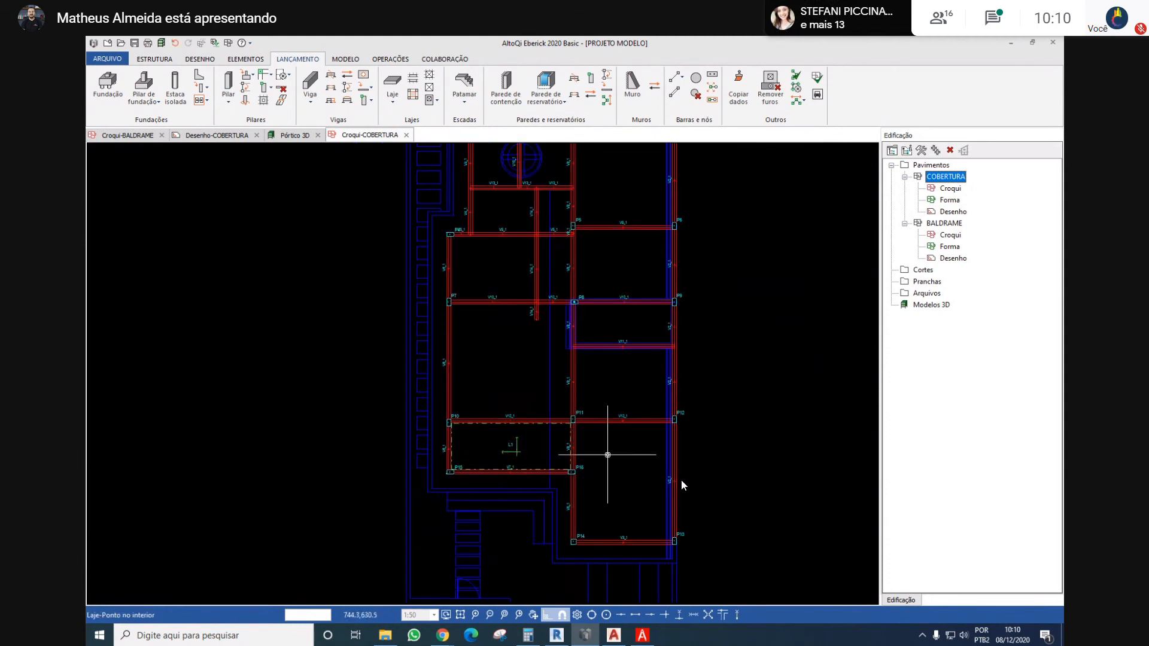
left_click(607, 455)
left_click(610, 383)
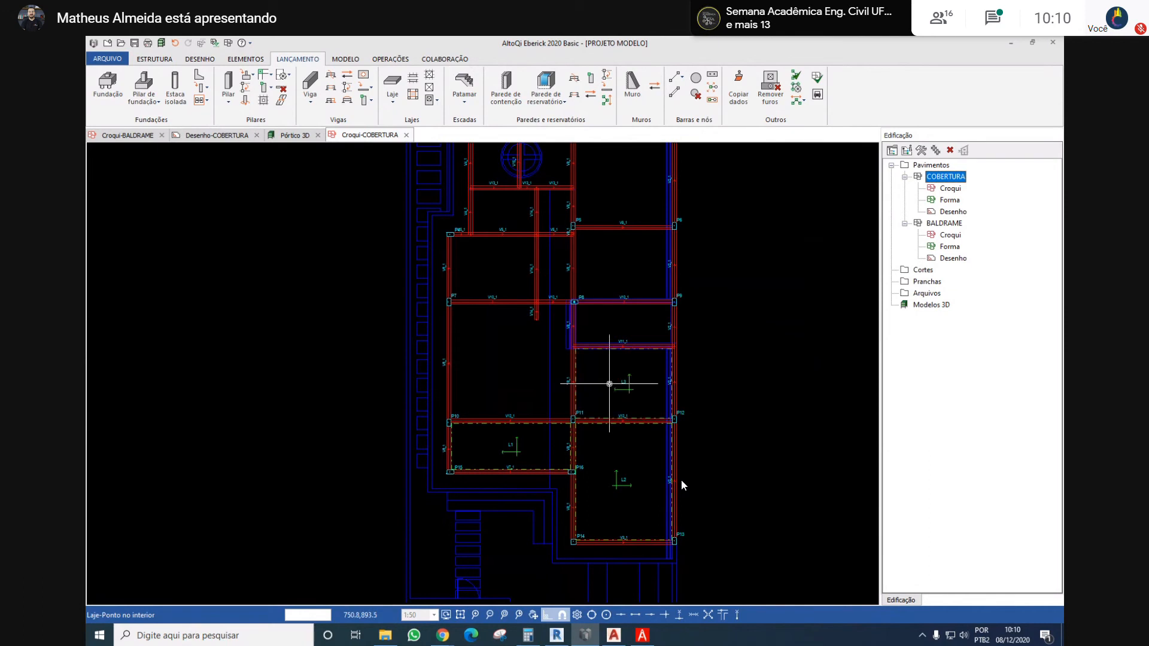
Place a slab in the large bay bounded by columns P7, P8, P11 and P10
left_click(551, 344)
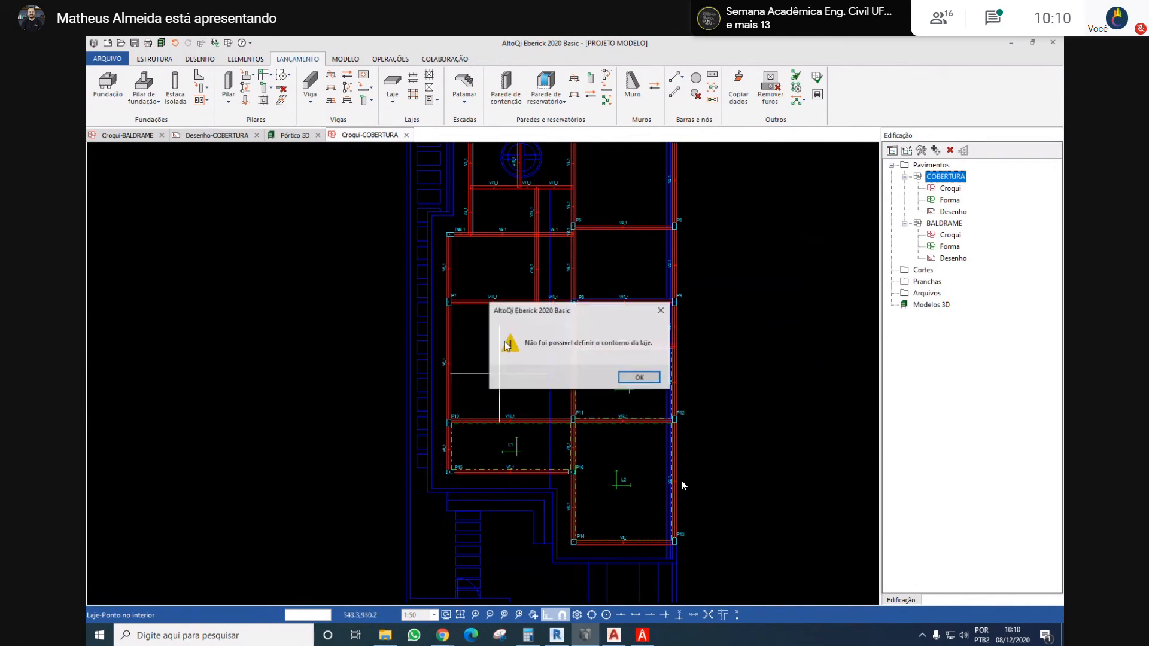
key("Return")
scroll(492, 403, "up", 2)
scroll(492, 402, "up", 1)
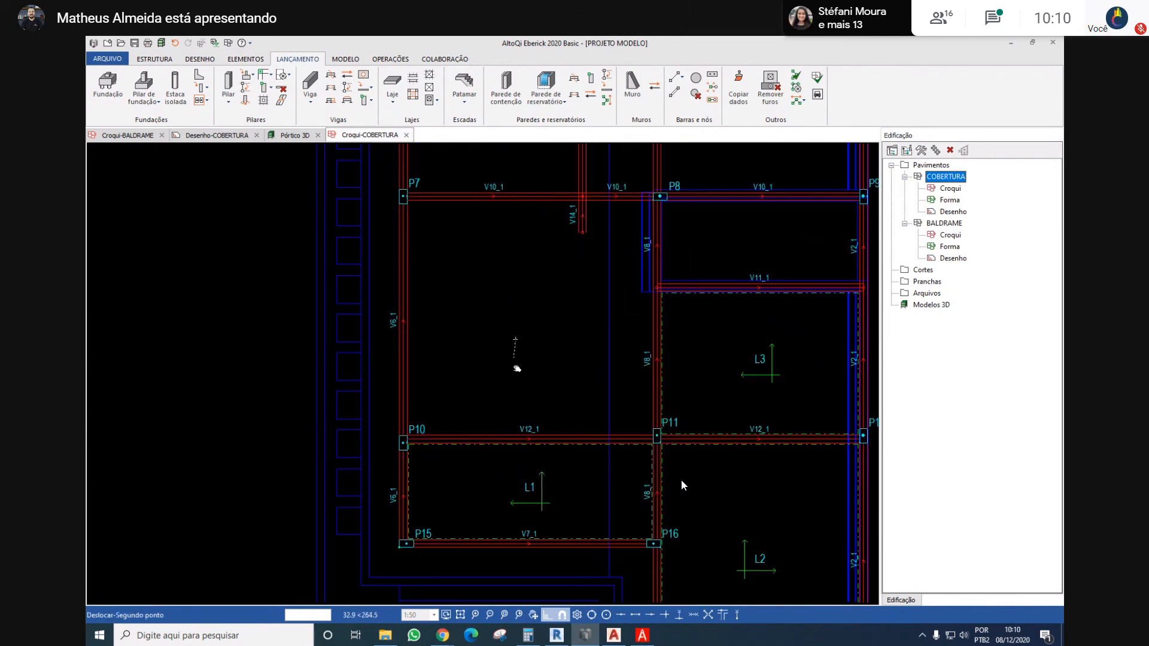
scroll(513, 366, "up", 1)
middle_click_drag(532, 339, 533, 352)
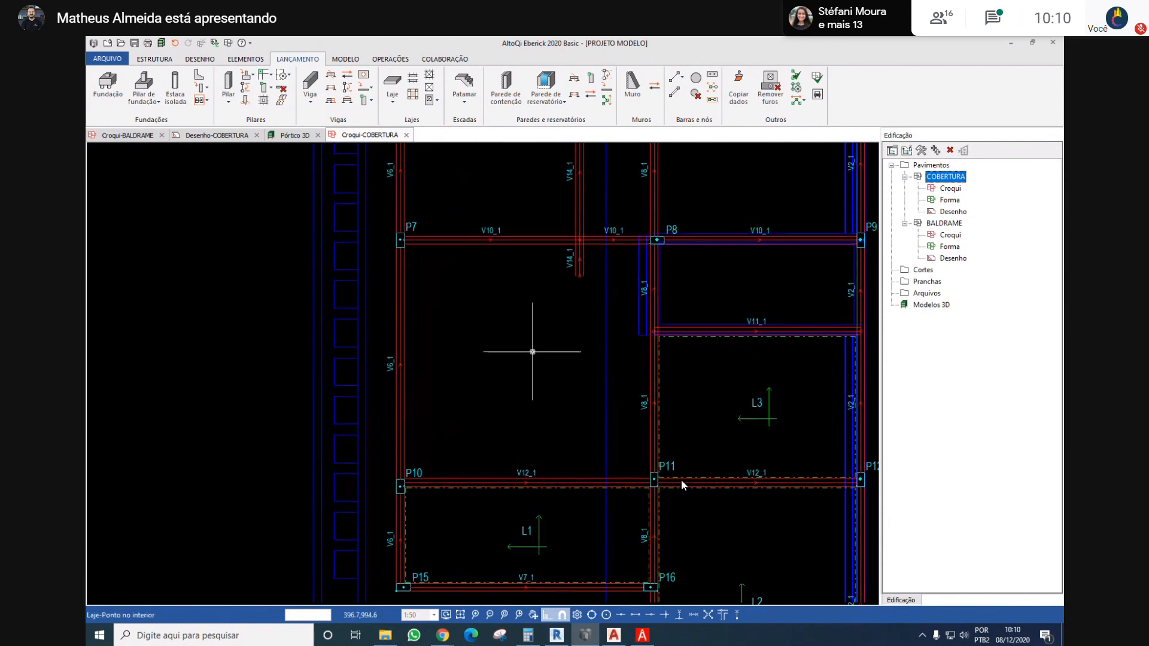
middle_click_drag(549, 249, 524, 349)
scroll(524, 348, "down", 1)
Place slabs in the two bays between V5 and V10 on either side of V14, and in the bay bounded by P5, P6, P9 and P8
left_click(482, 326)
left_click(576, 326)
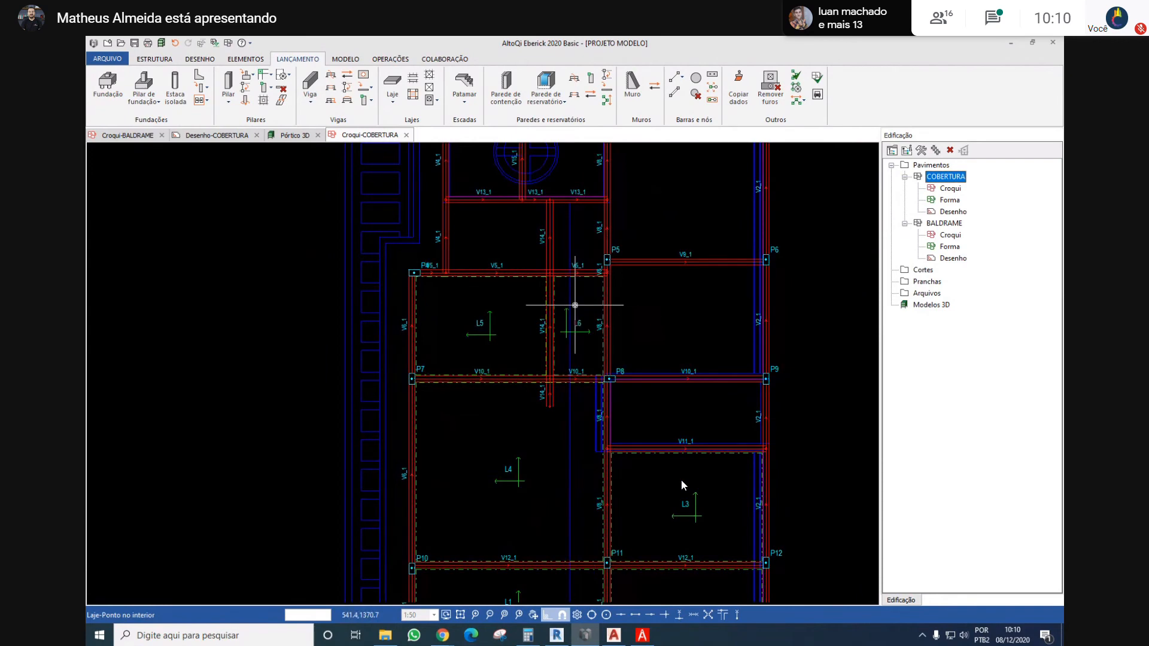
left_click(687, 323)
Place slabs in the two bays between V13 and V5, the two between V1 and V13, and the bay bounded by P2, P3, P6 and P5
middle_click_drag(564, 224, 588, 362)
left_click(598, 372)
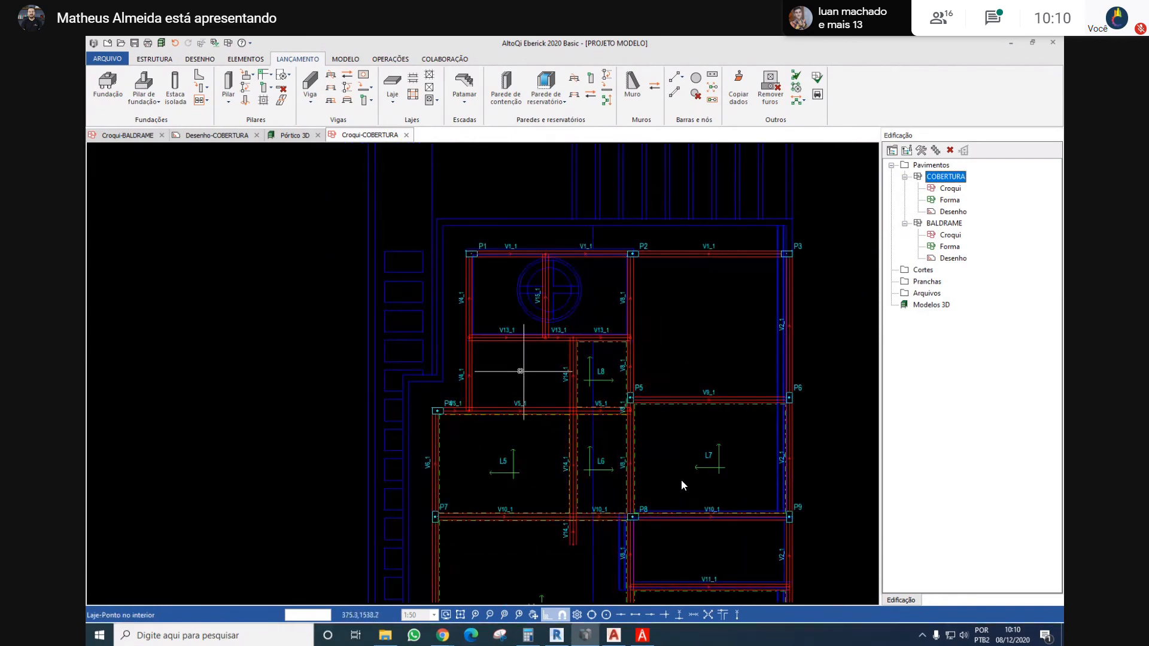
left_click(519, 372)
left_click(506, 294)
left_click(586, 294)
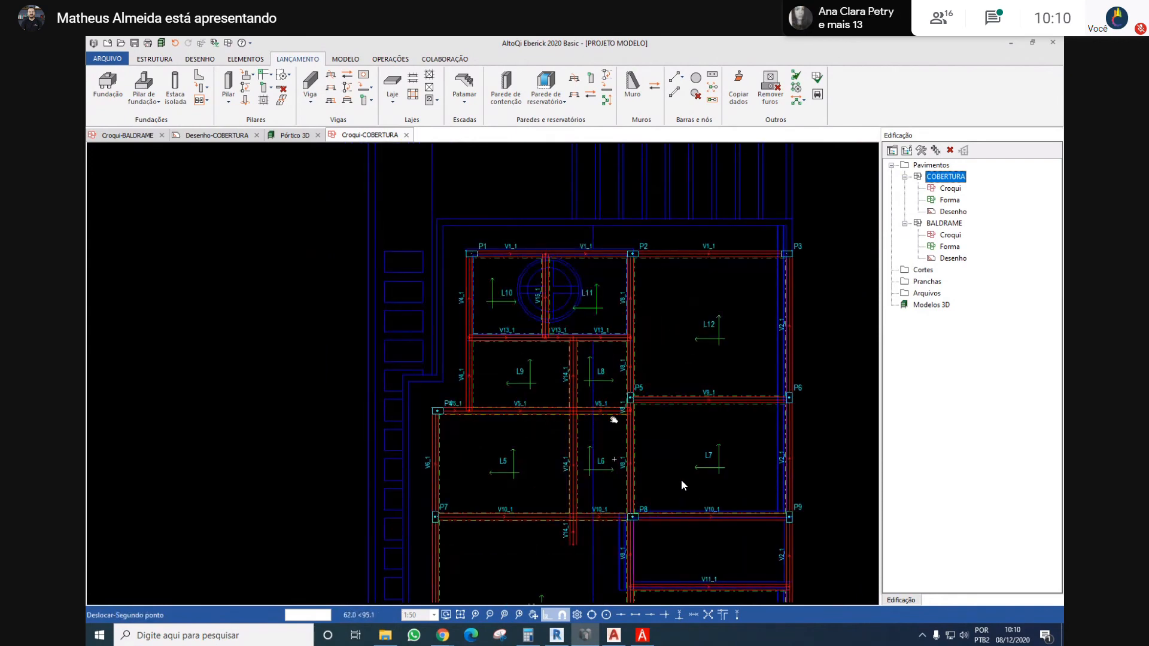
Switch to the Revit section Corte 1 and dimension the horizontal overhang from the outer wall face to the parapet's outer face
scroll(601, 383, "down", 5)
key("alt+Tab")
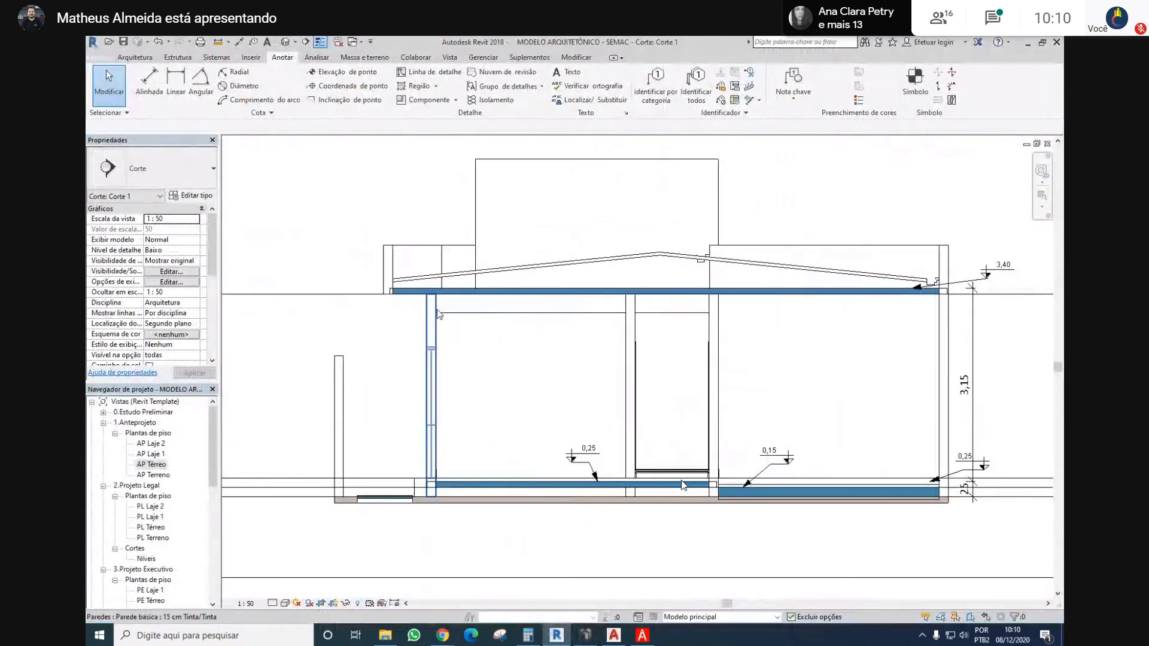
key("d")
key("i")
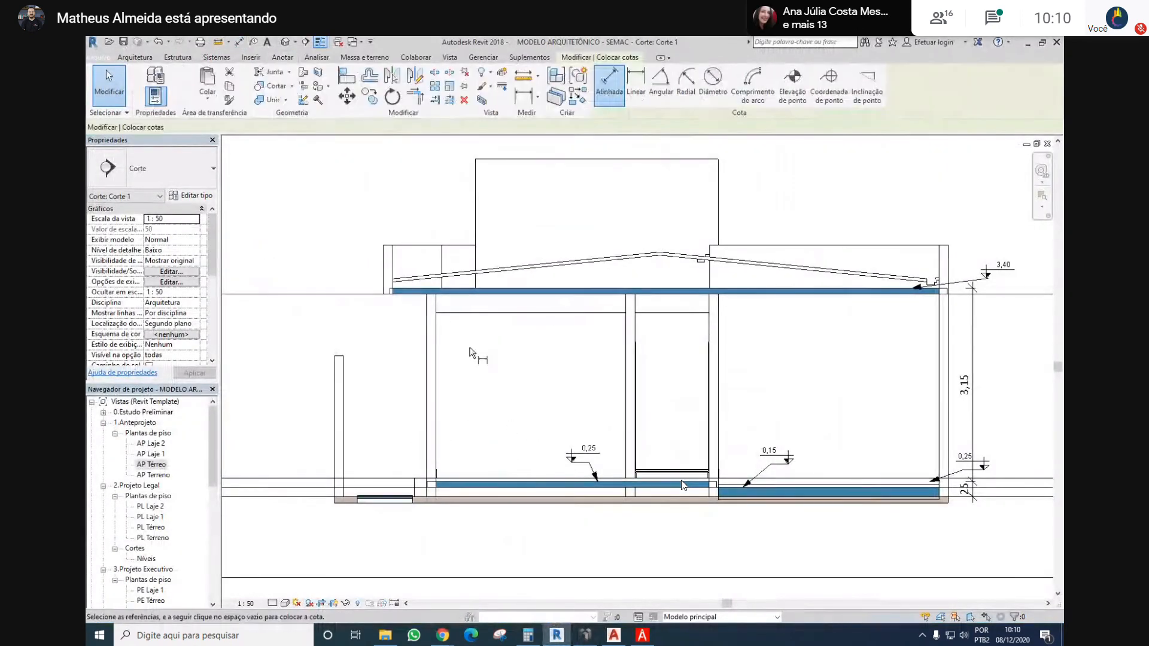
scroll(448, 332, "up", 2)
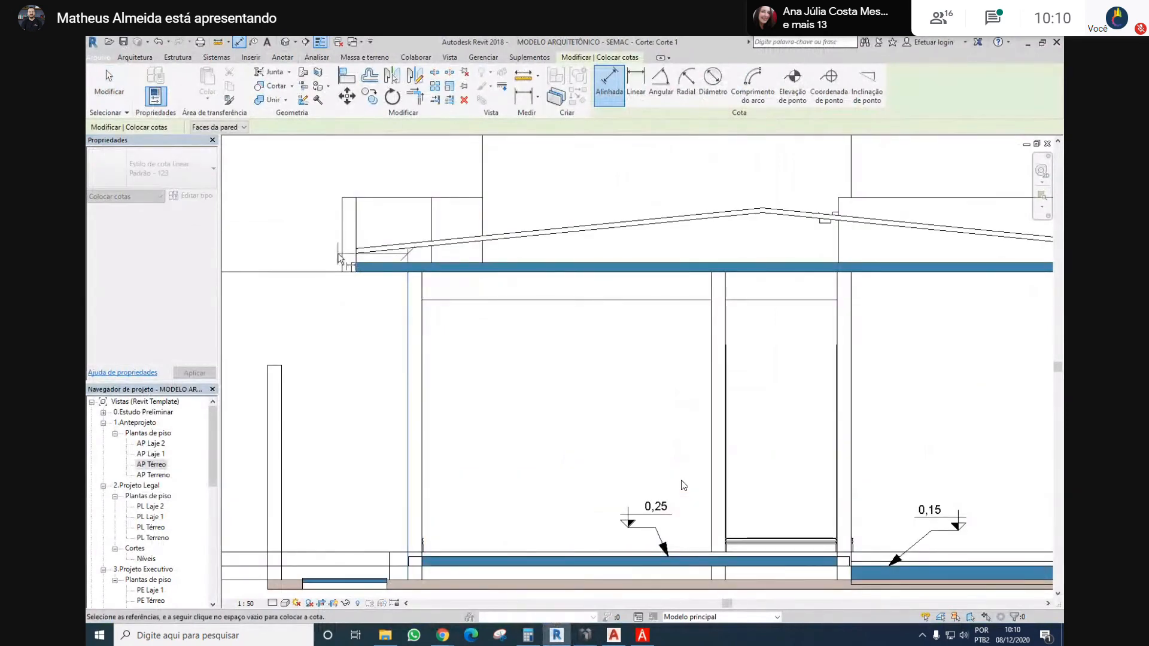
left_click(407, 290)
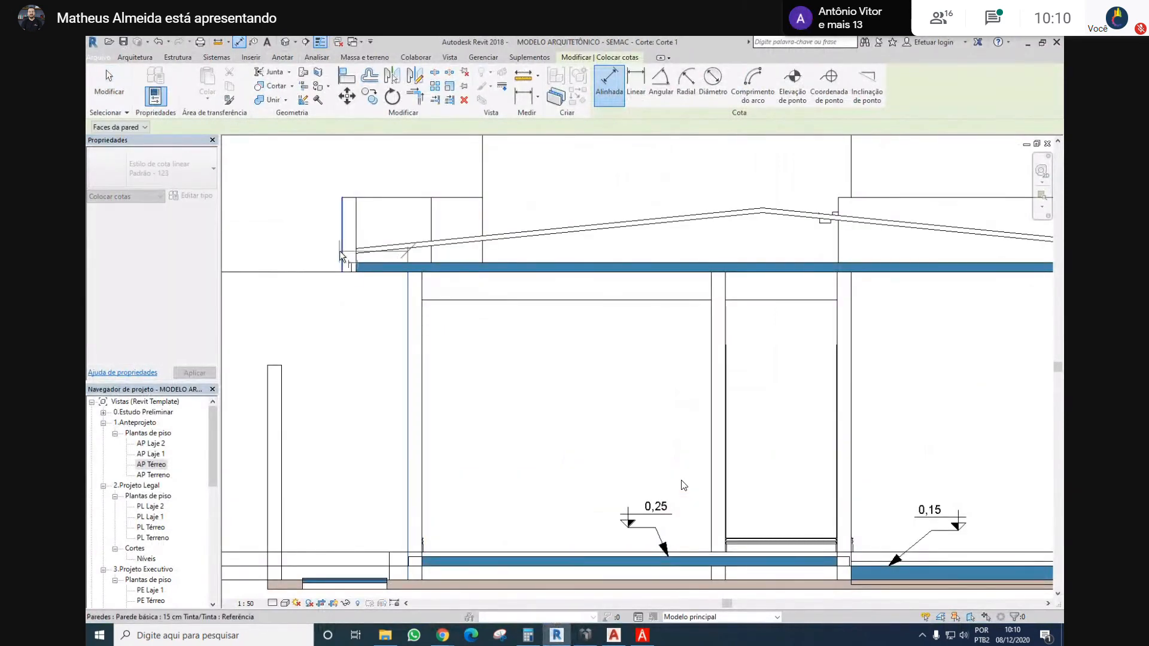
left_click(342, 263)
left_click(357, 328)
key("Escape")
key("Escape")
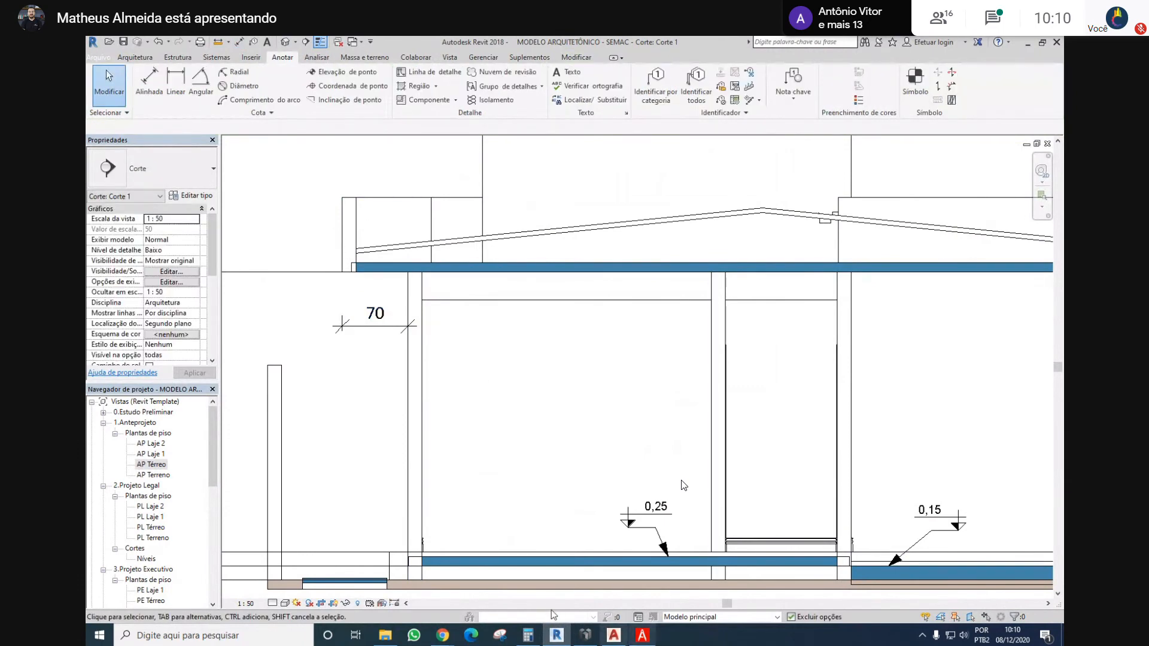
Dimension the height of the parapet above the outer wall in the section with an aligned dimension
left_click(239, 42)
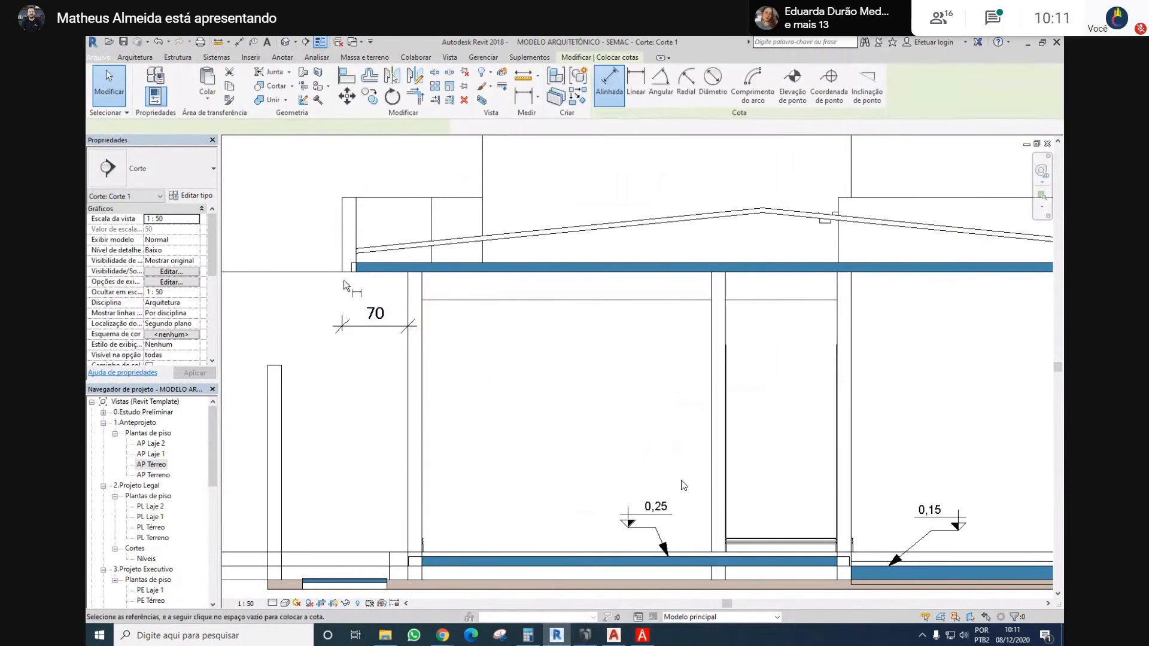
left_click(345, 197)
left_click(317, 232)
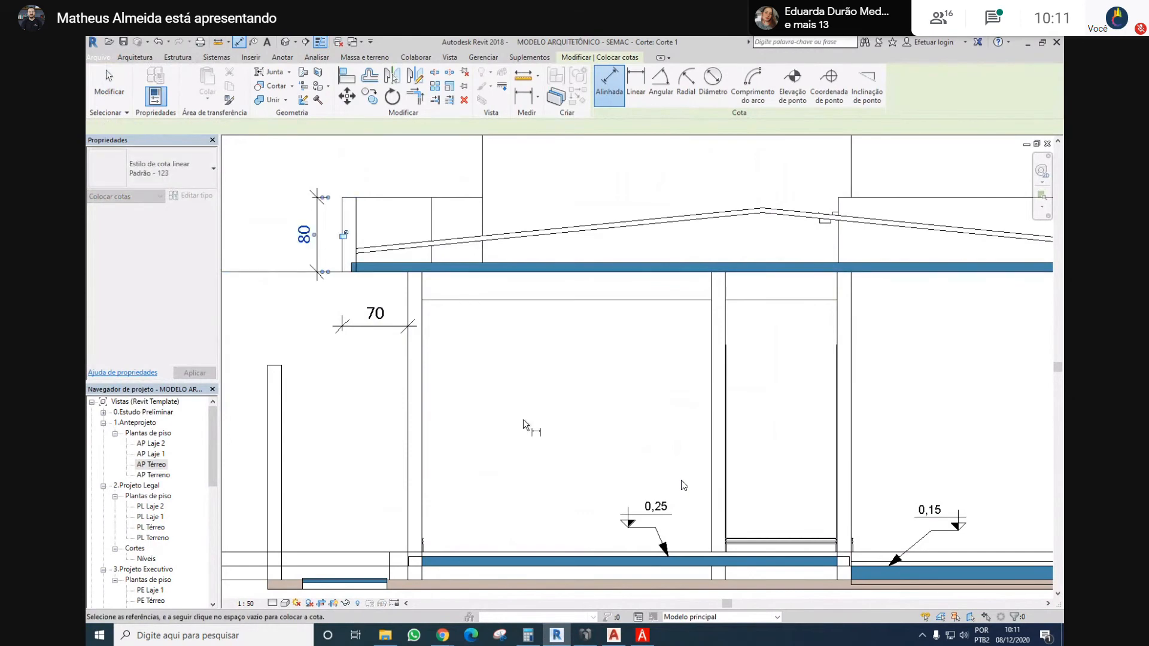
key("Escape")
key("Escape")
Switch back to Eberick, generate the updated 3D frame and examine the COBERTURA slabs from several angles
key("alt+Tab")
scroll(684, 485, "up", 6)
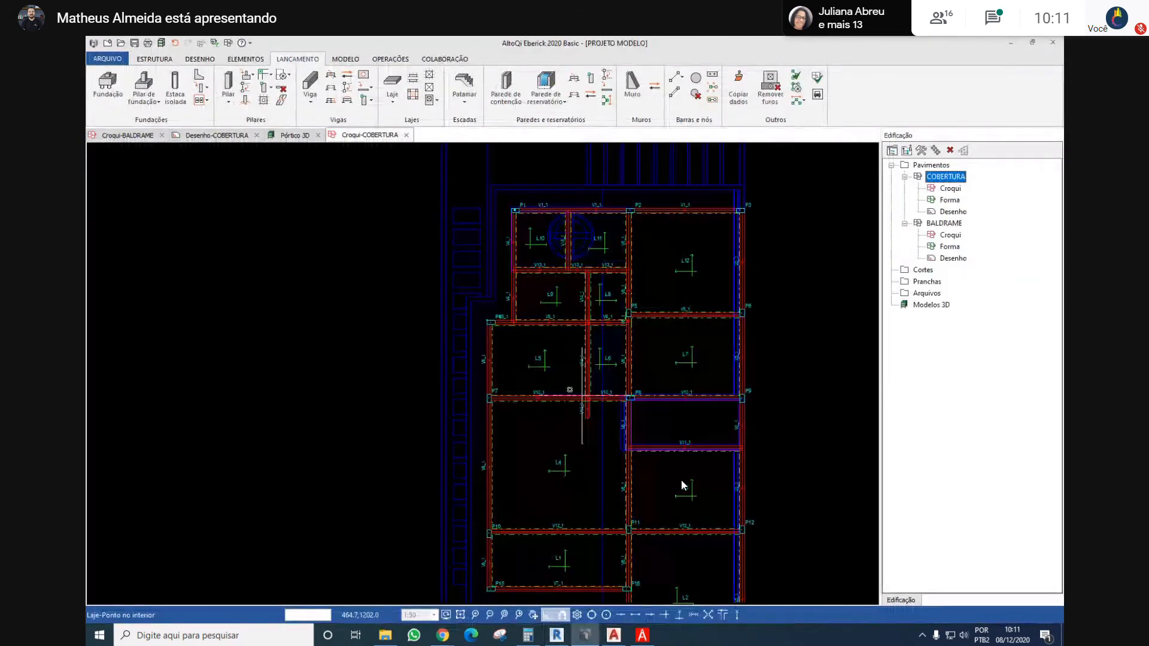
left_click(162, 41)
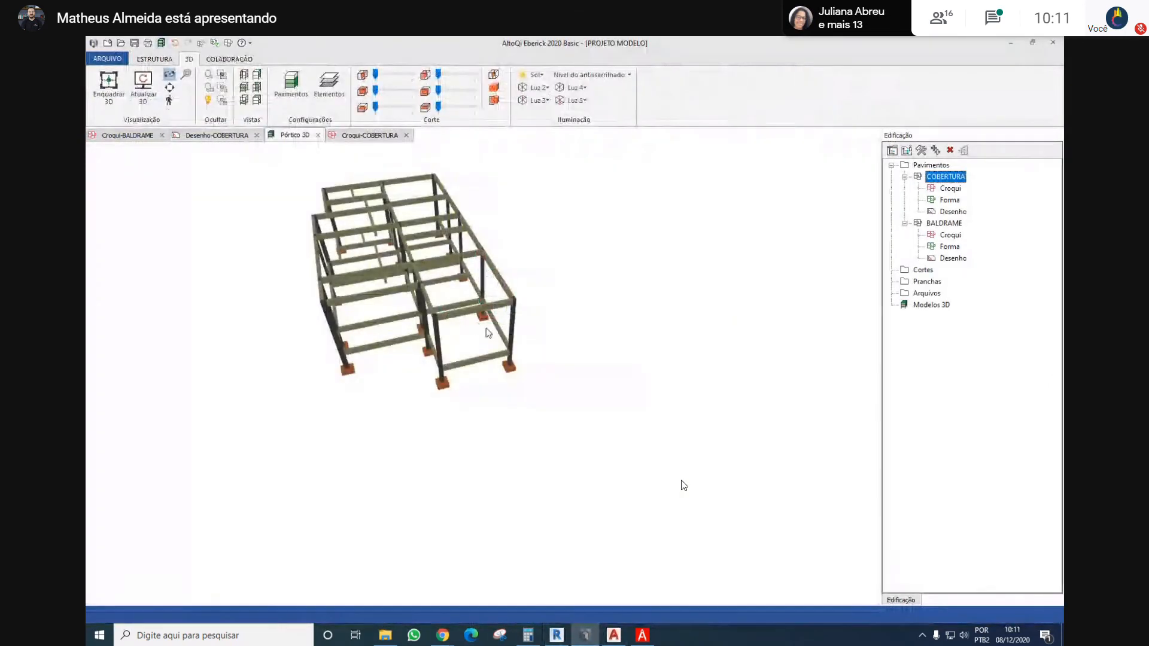
left_click(144, 88)
left_click_drag(380, 344, 543, 349)
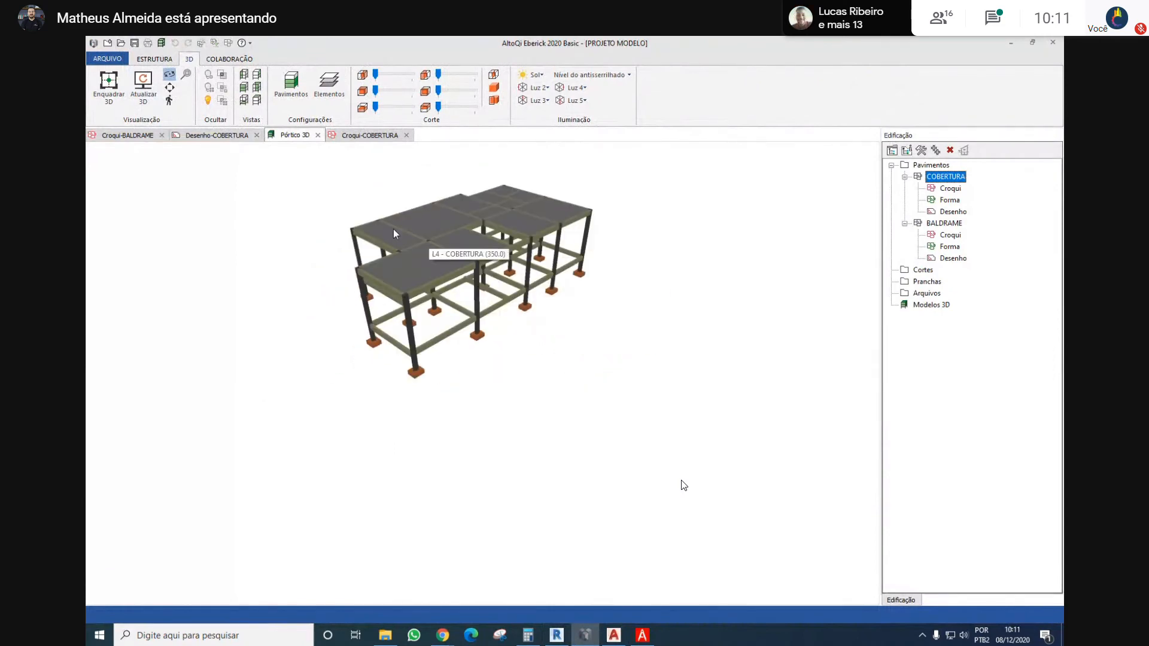
scroll(651, 392, "up", 5)
scroll(636, 291, "down", 4)
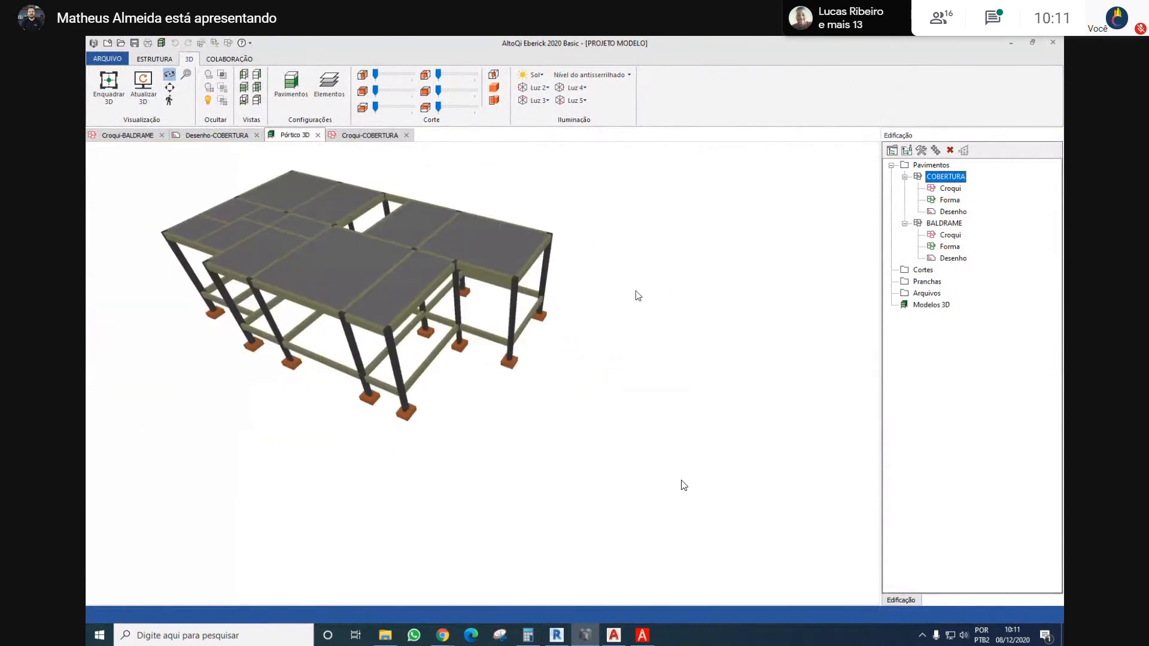
left_click_drag(635, 291, 357, 204)
middle_click_drag(357, 204, 384, 272)
In the COBERTURA sketch, add a bar from P3's outer corner north to the roof overhang's corner, about 76 cm long, accepting the unsupported node
double_click(950, 187)
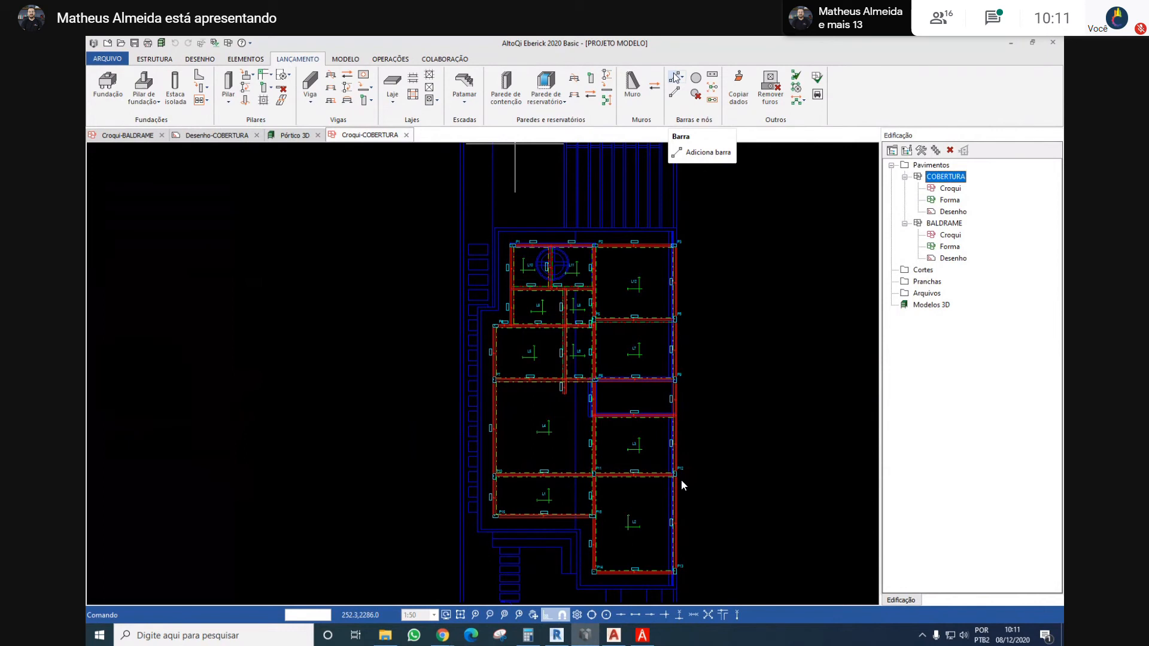
left_click(674, 77)
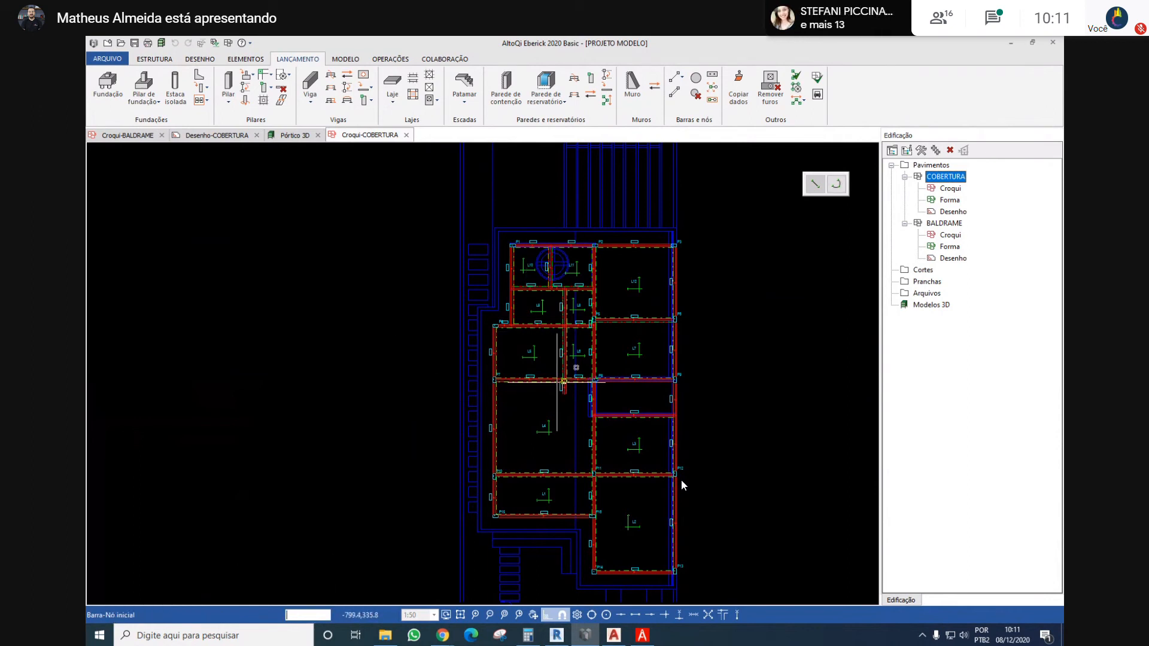
scroll(677, 245, "up", 5)
middle_click_drag(639, 200, 648, 298)
scroll(677, 326, "up", 4)
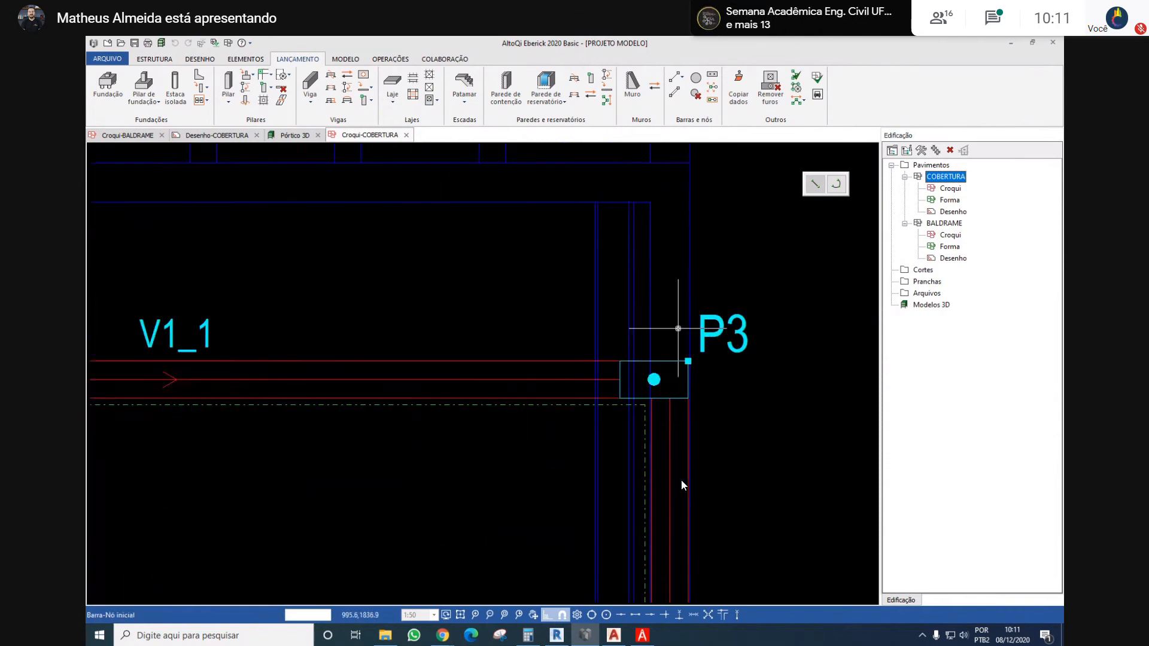
middle_click_drag(724, 360, 685, 375)
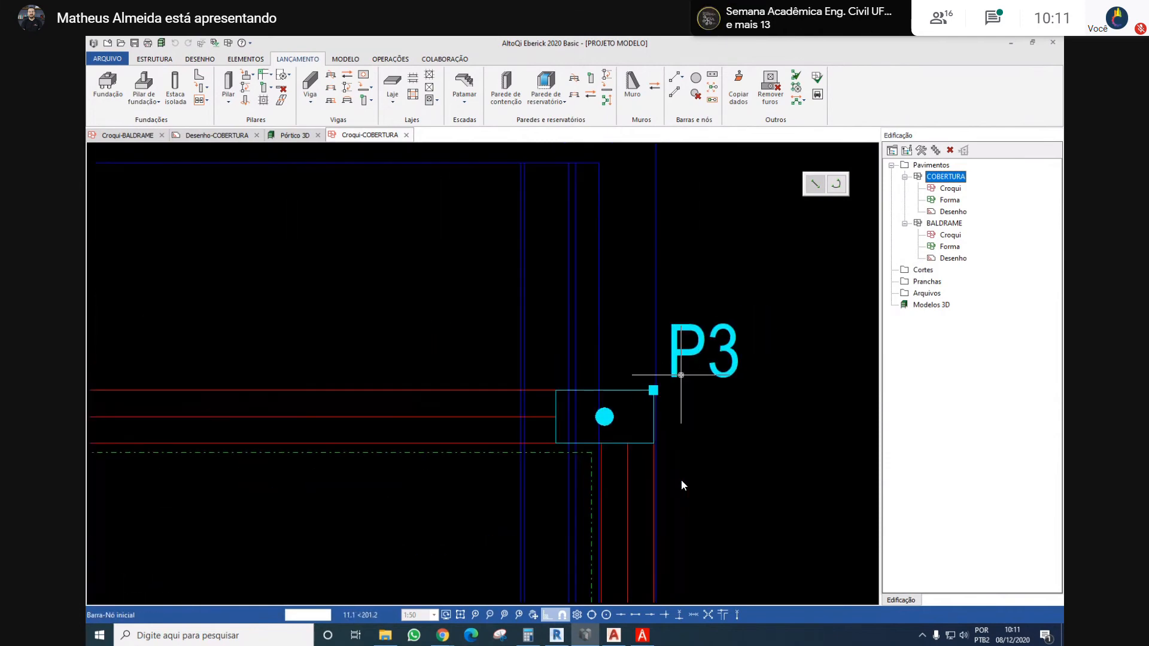
left_click(653, 390)
scroll(546, 264, "down", 2)
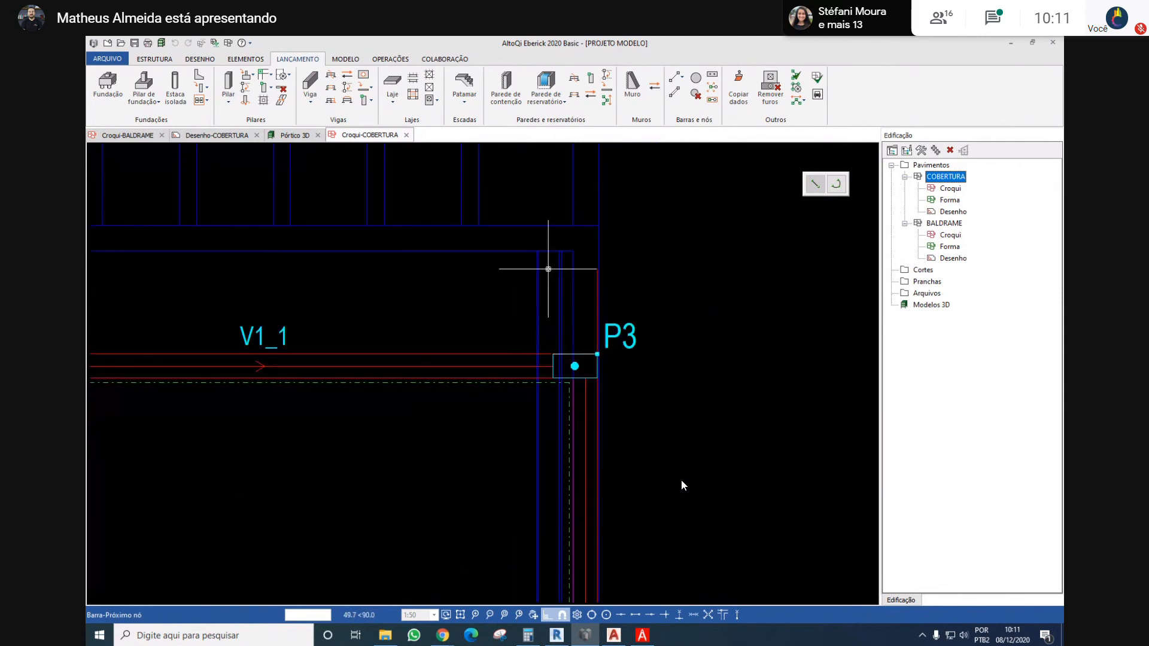
scroll(590, 359, "up", 4)
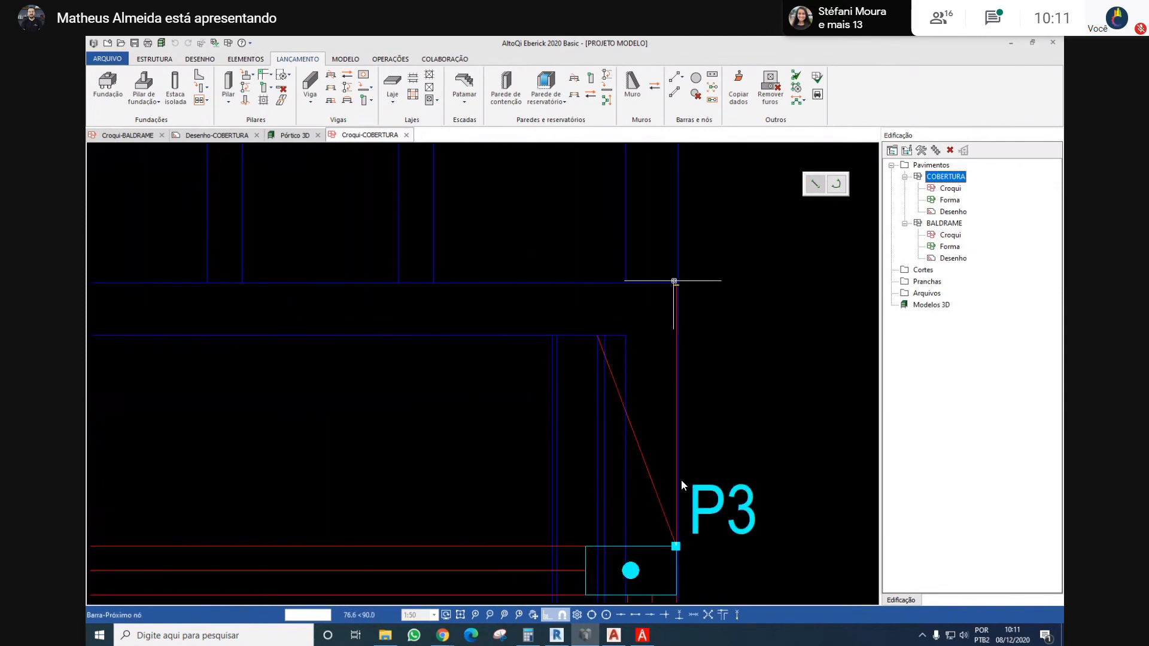
scroll(675, 282, "up", 2)
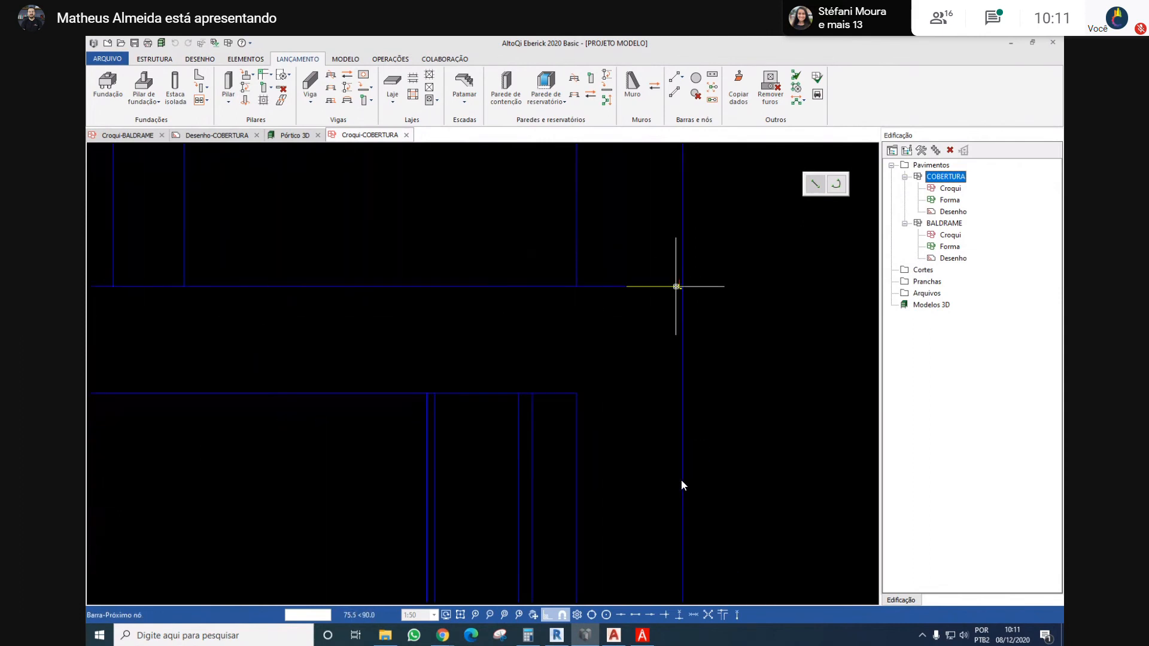
left_click(678, 285)
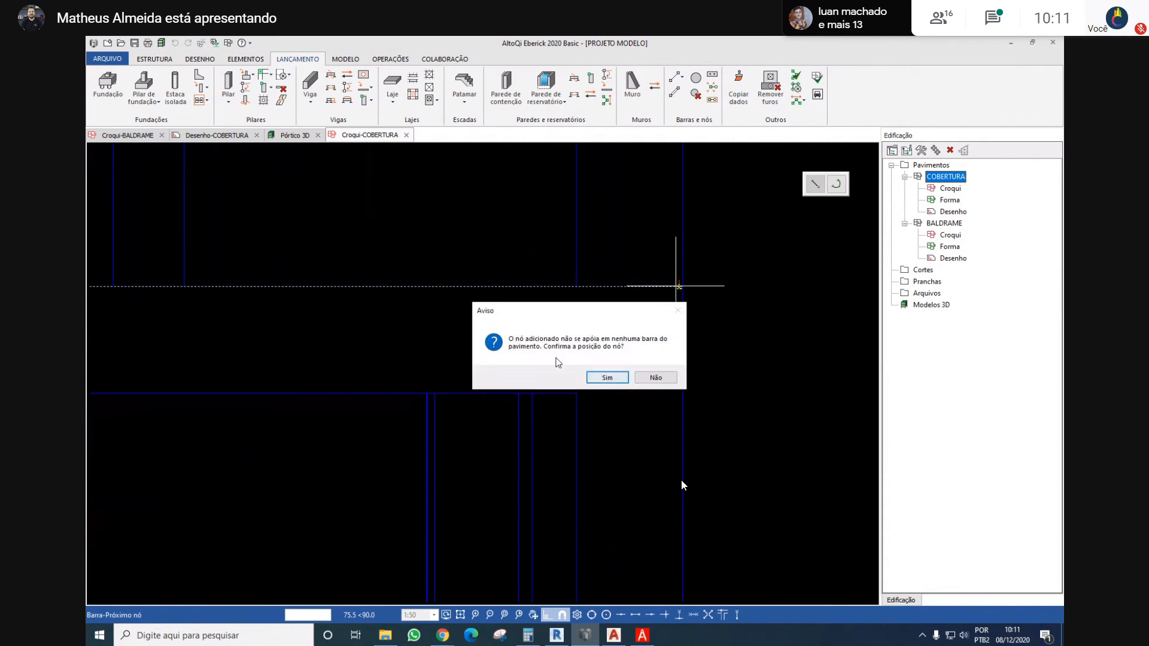
left_click(607, 378)
Continue the bar west along the overhang's north edge to its corner beyond P1, about 841 cm, accepting the unsupported node
scroll(625, 281, "down", 2)
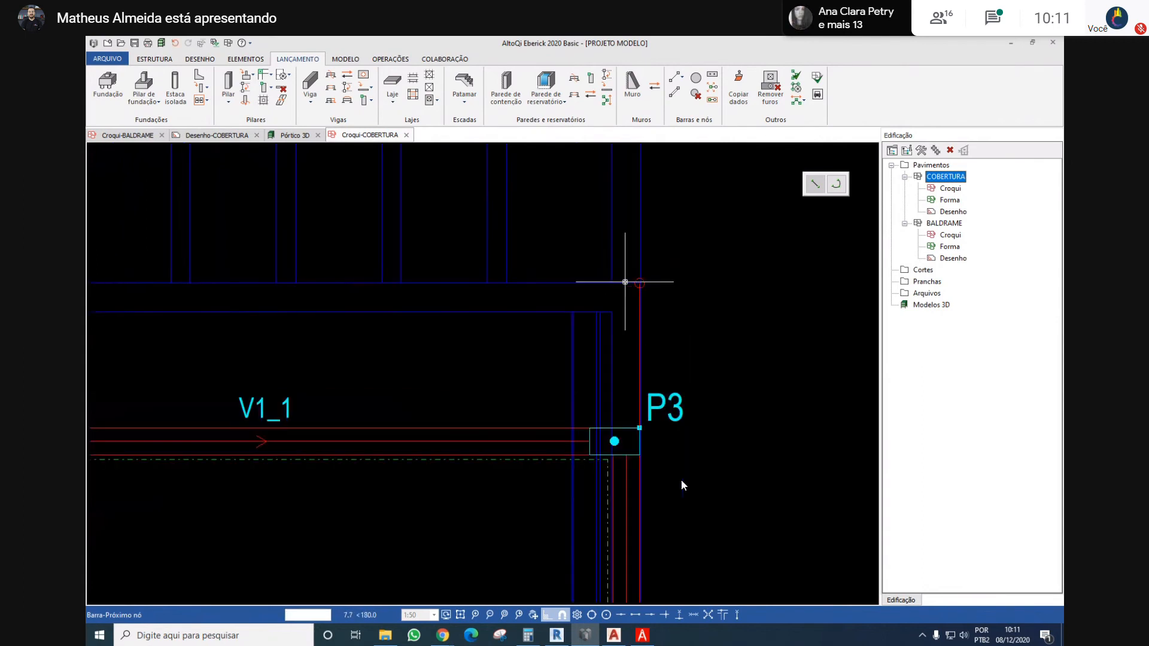
scroll(536, 300, "down", 3)
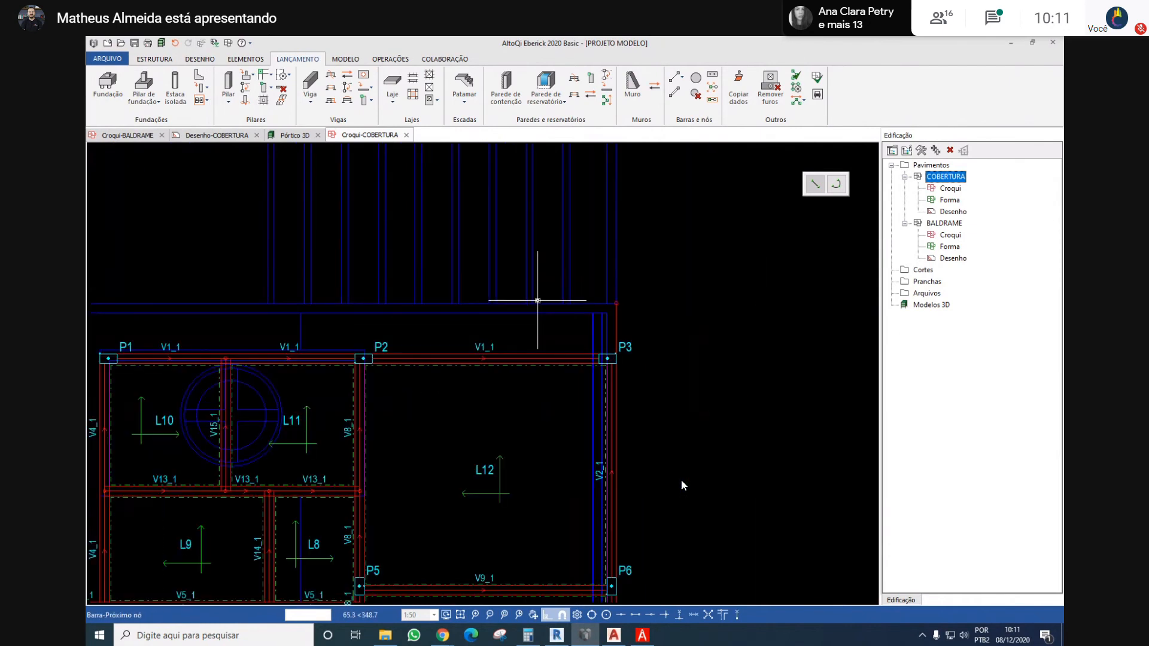
middle_click_drag(536, 301, 625, 309)
scroll(625, 308, "down", 1)
scroll(332, 326, "up", 6)
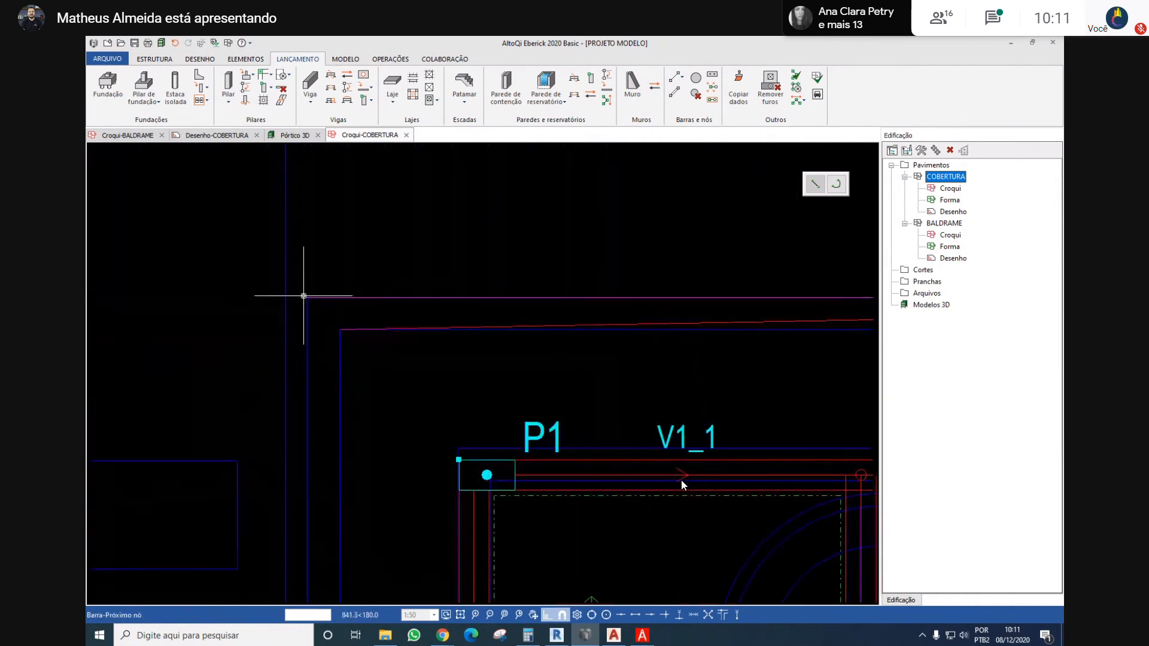
left_click(308, 299)
left_click(595, 375)
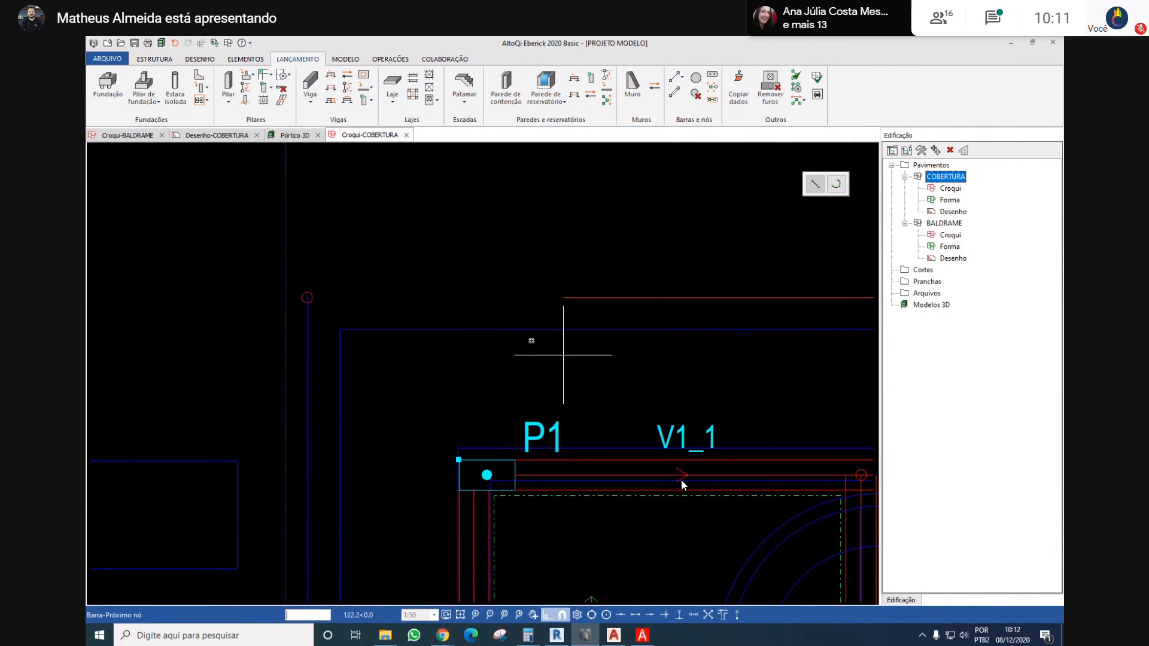
Continue the bars about 368 cm south to the overhang's recess near P4 and west to its outer corner, accepting the unsupported nodes
scroll(414, 291, "down", 3)
scroll(384, 461, "up", 2)
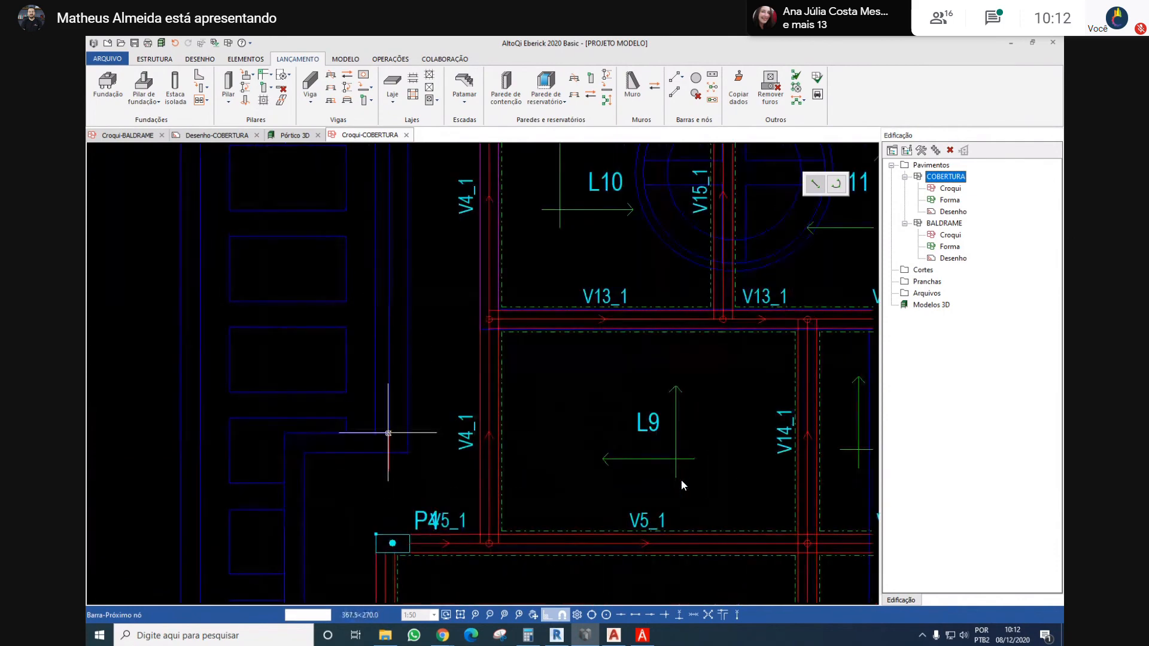
left_click(389, 433)
key("Return")
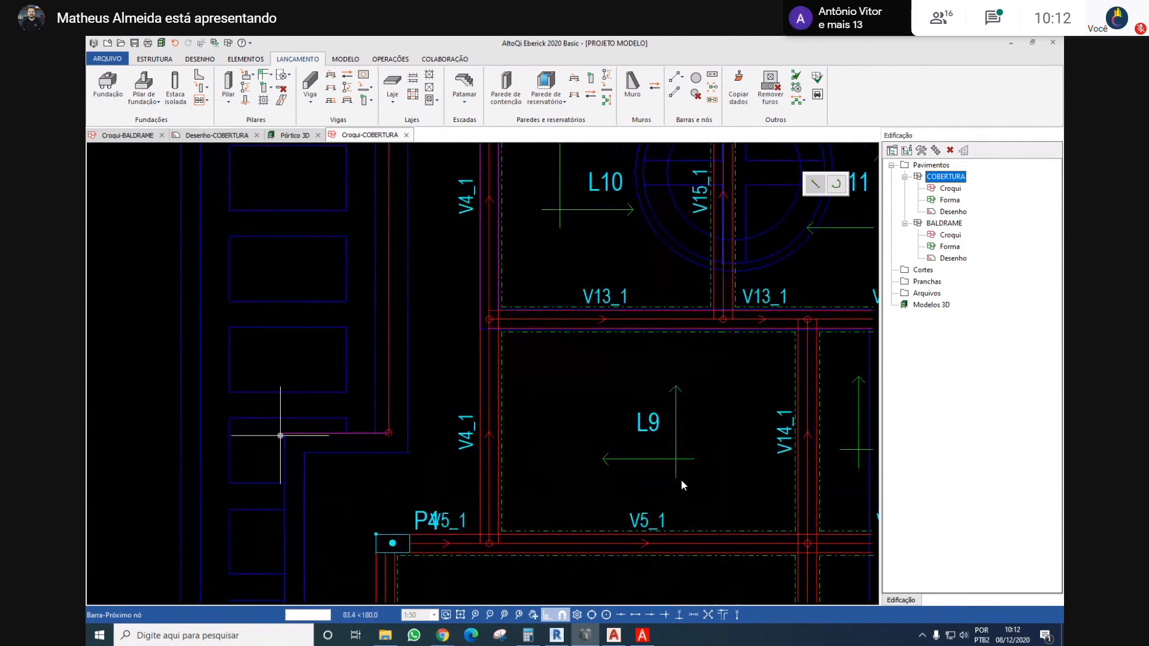
left_click(286, 432)
key("Return")
Continue the bars about 1040 cm south to the corner beyond P15 and about 460 cm east to the corner near P16, accepting both nodes
scroll(308, 329, "down", 4)
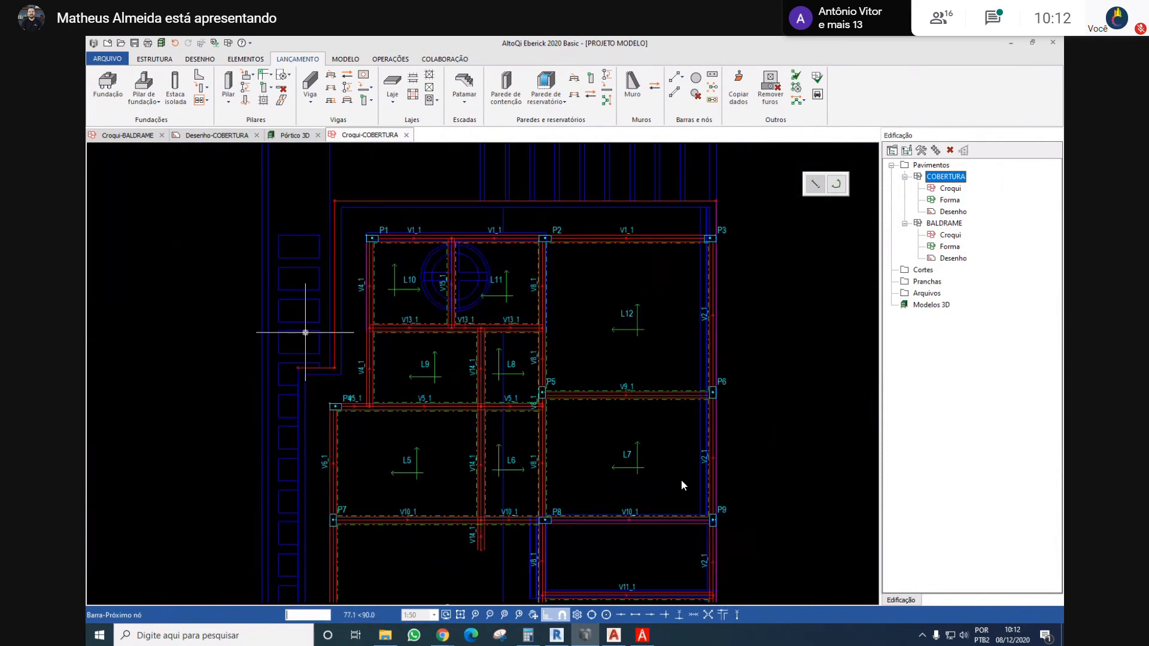
scroll(319, 472, "up", 4)
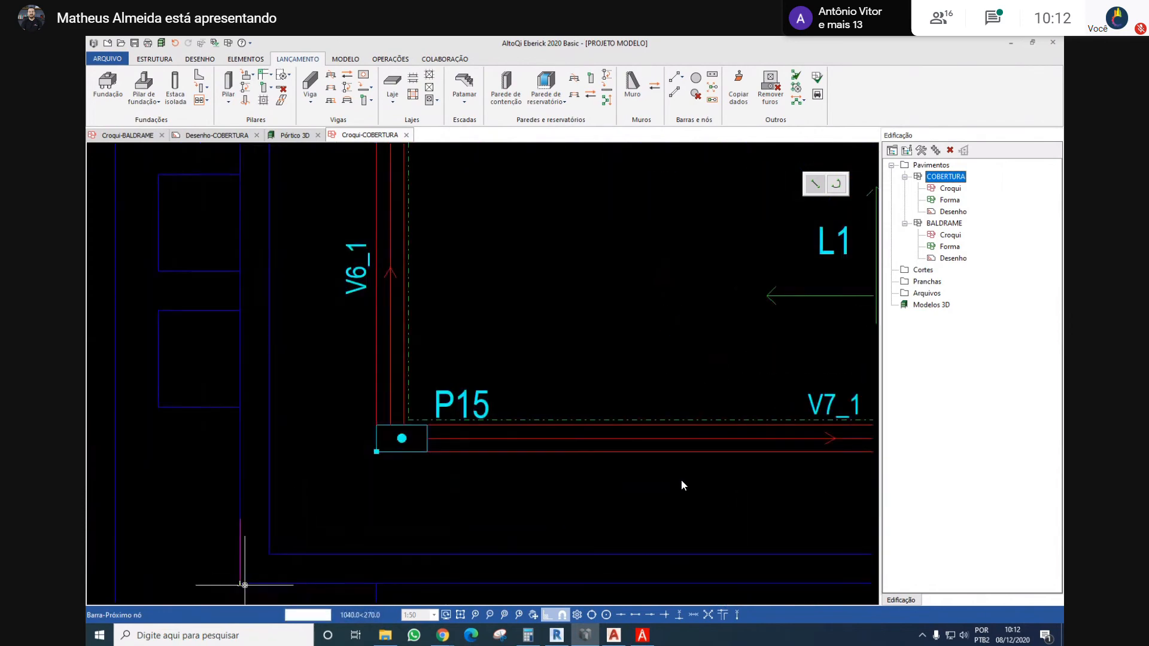
left_click(243, 585)
key("Return")
scroll(329, 479, "down", 3)
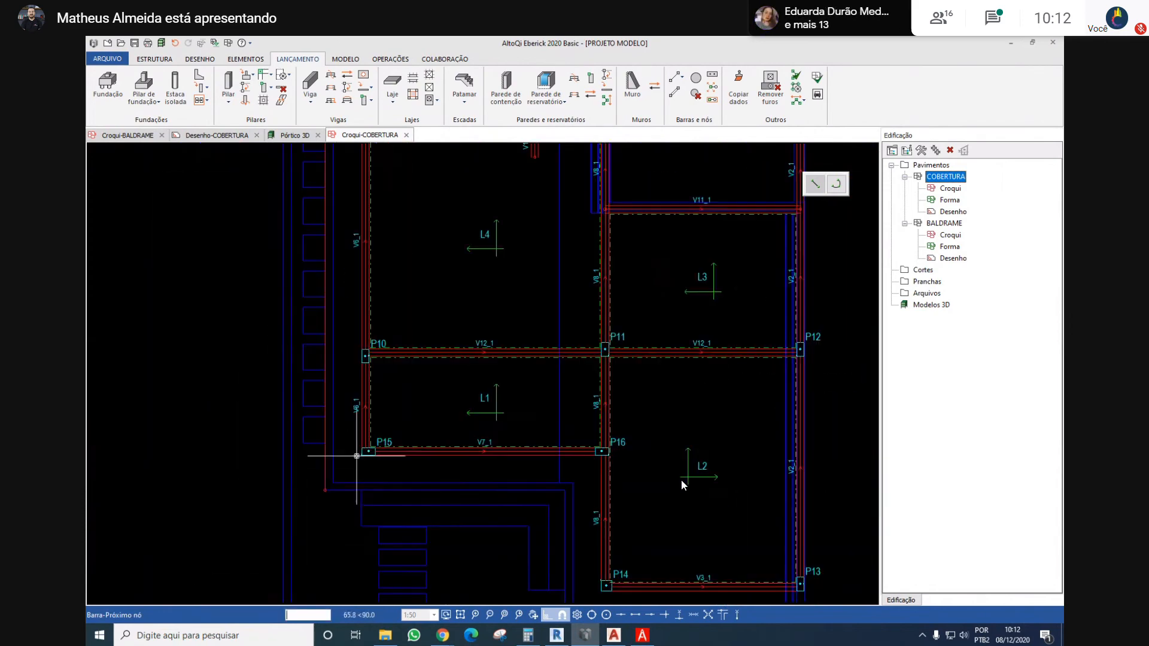
scroll(574, 496, "up", 3)
left_click(648, 510)
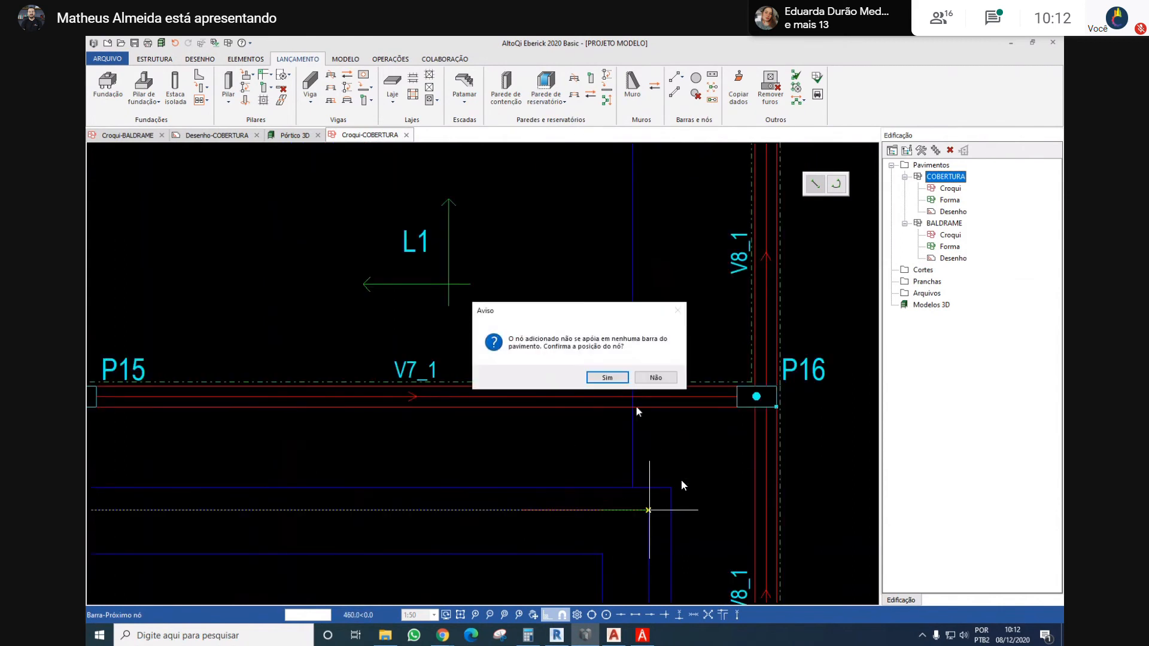
left_click(623, 375)
Continue the bars about 263 cm south to the corner near P14 and about 460 cm east to the corner below P13, accepting both nodes
scroll(619, 419, "down", 3)
scroll(636, 513, "up", 3)
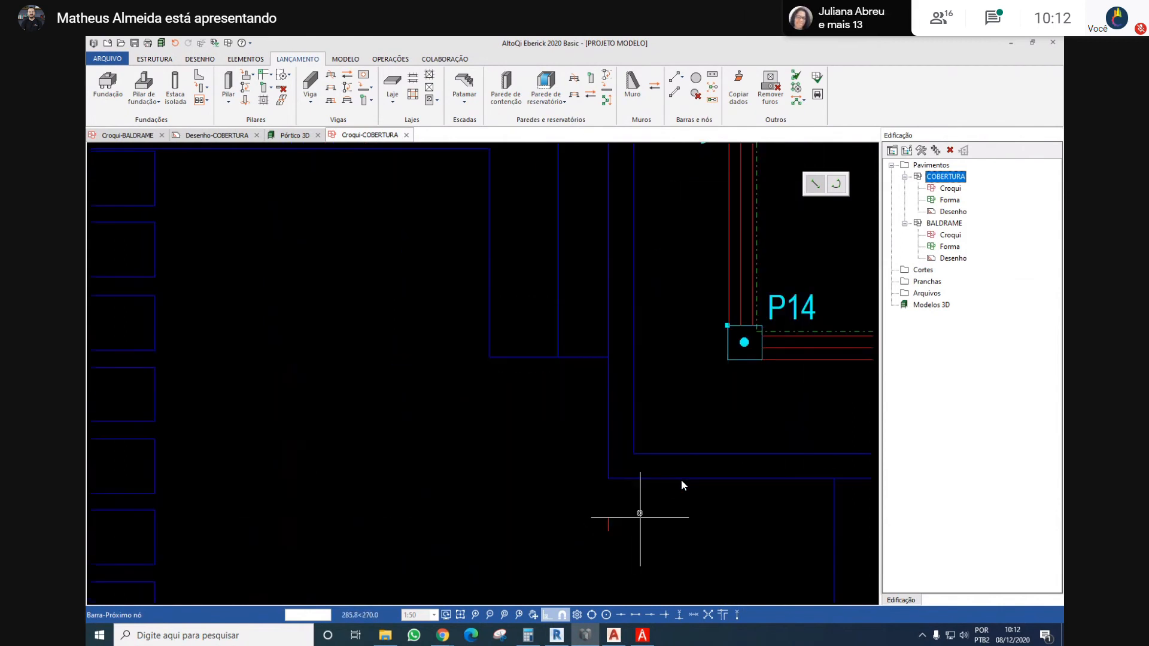
left_click(609, 478)
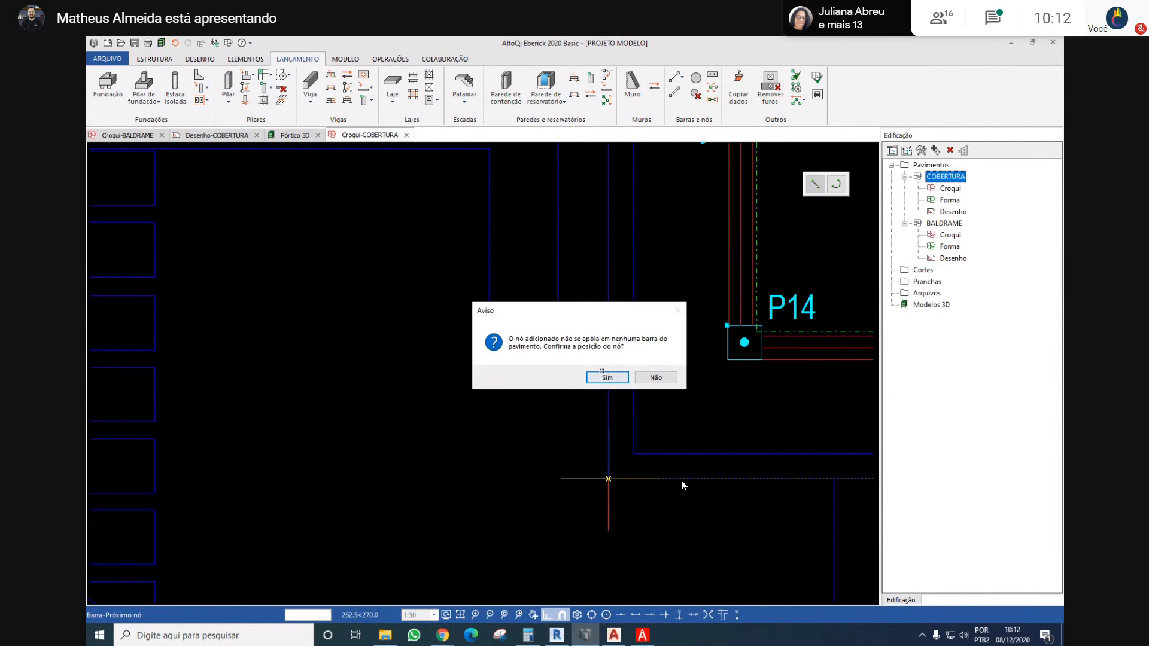
key("Return")
scroll(683, 484, "down", 3)
scroll(682, 484, "up", 4)
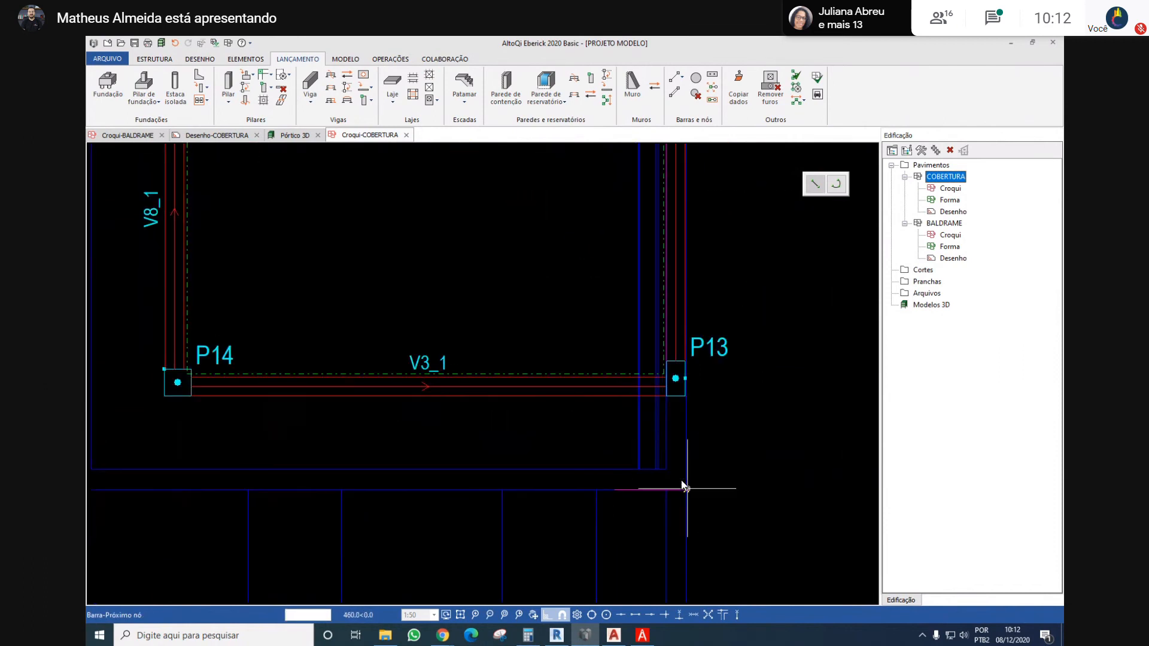
left_click(683, 485)
key("Return")
Close the overhang outline with a bar about 70 cm north to P13's lower outer corner and finish the bar command
scroll(683, 485, "up", 3)
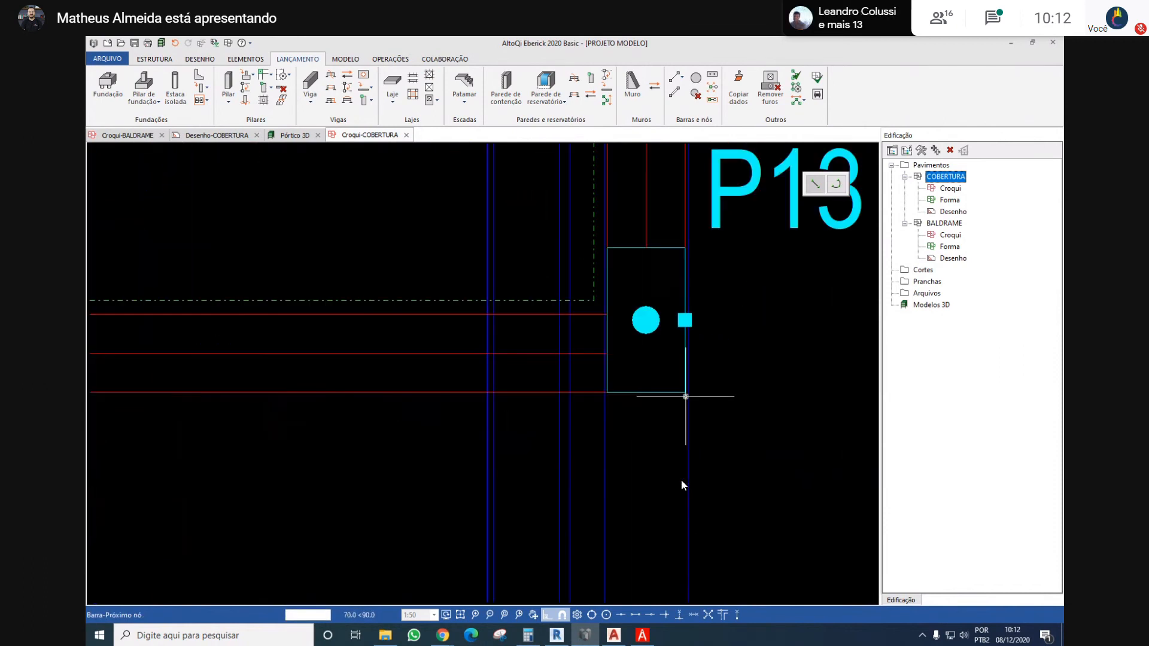
scroll(681, 485, "up", 2)
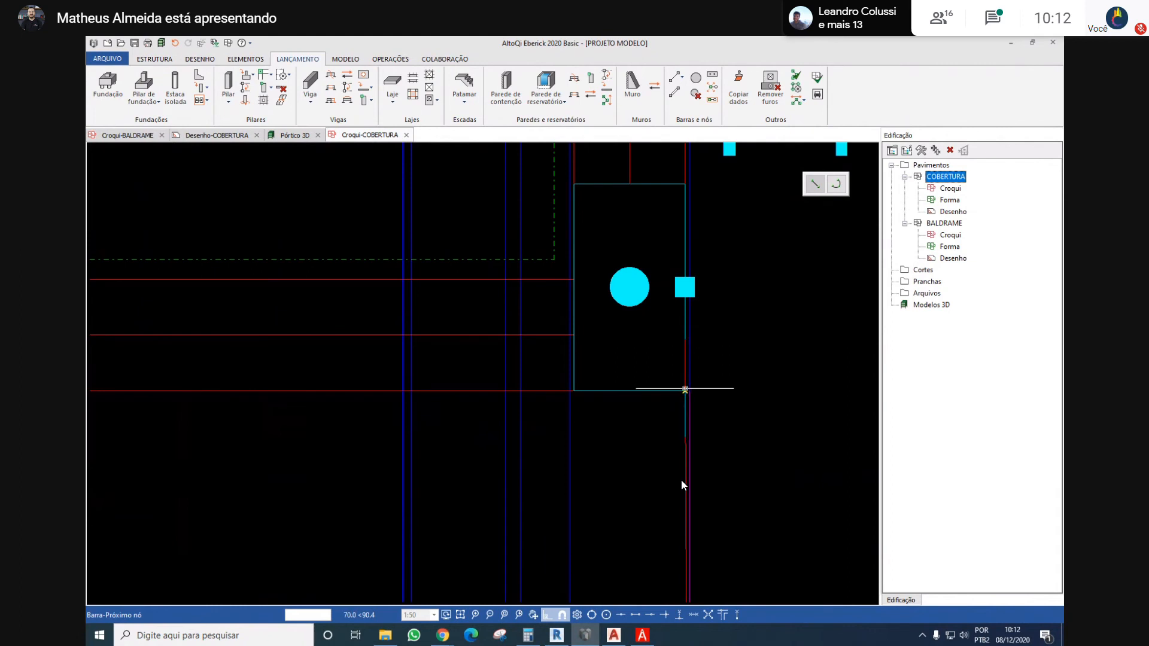
scroll(681, 485, "down", 4)
scroll(681, 485, "down", 2)
key("Escape")
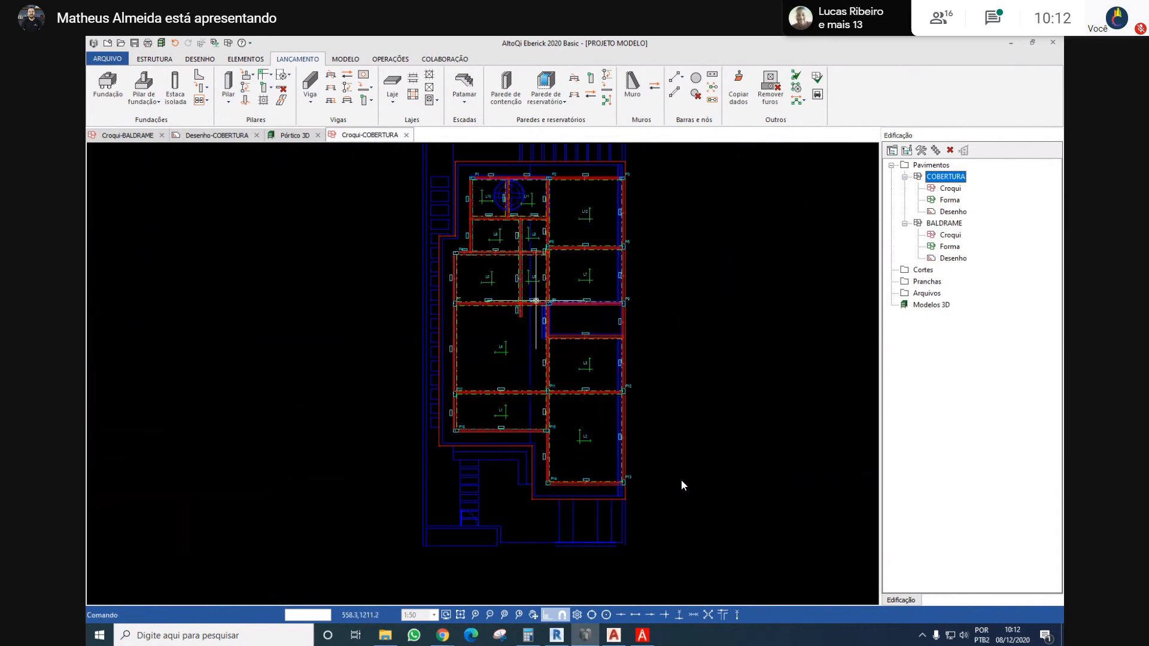
Place a solid external slab 10 cm thick in the overhang strip between the outer beams and the bar outline
middle_click_drag(535, 300, 511, 327)
middle_click_drag(428, 274, 436, 283)
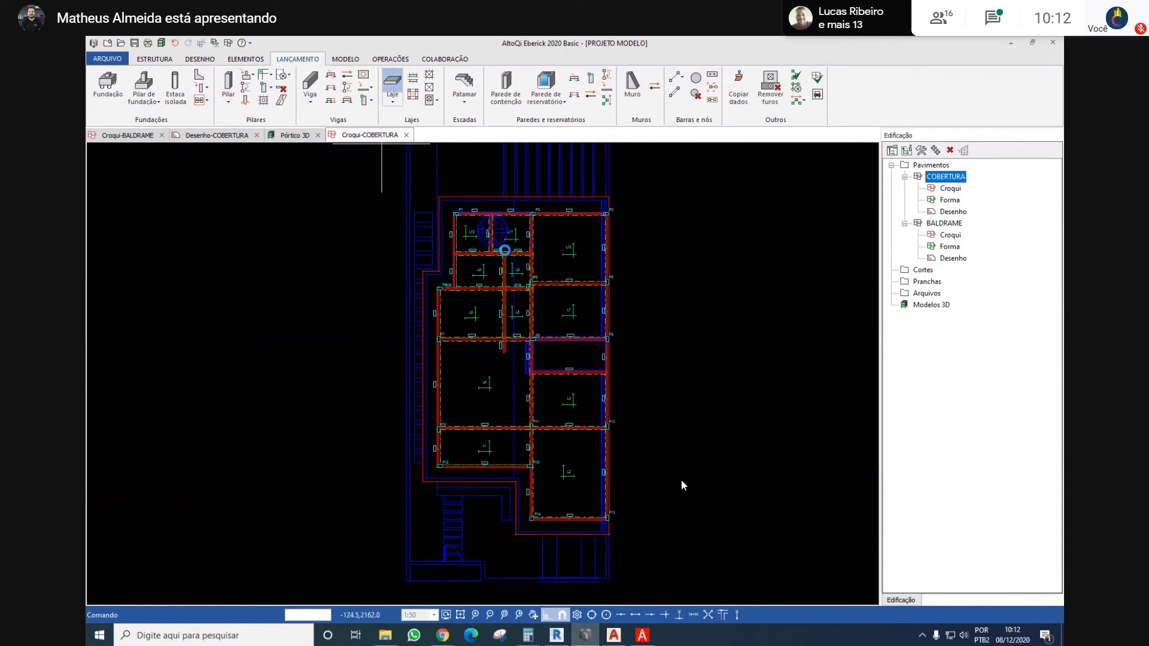
left_click(392, 84)
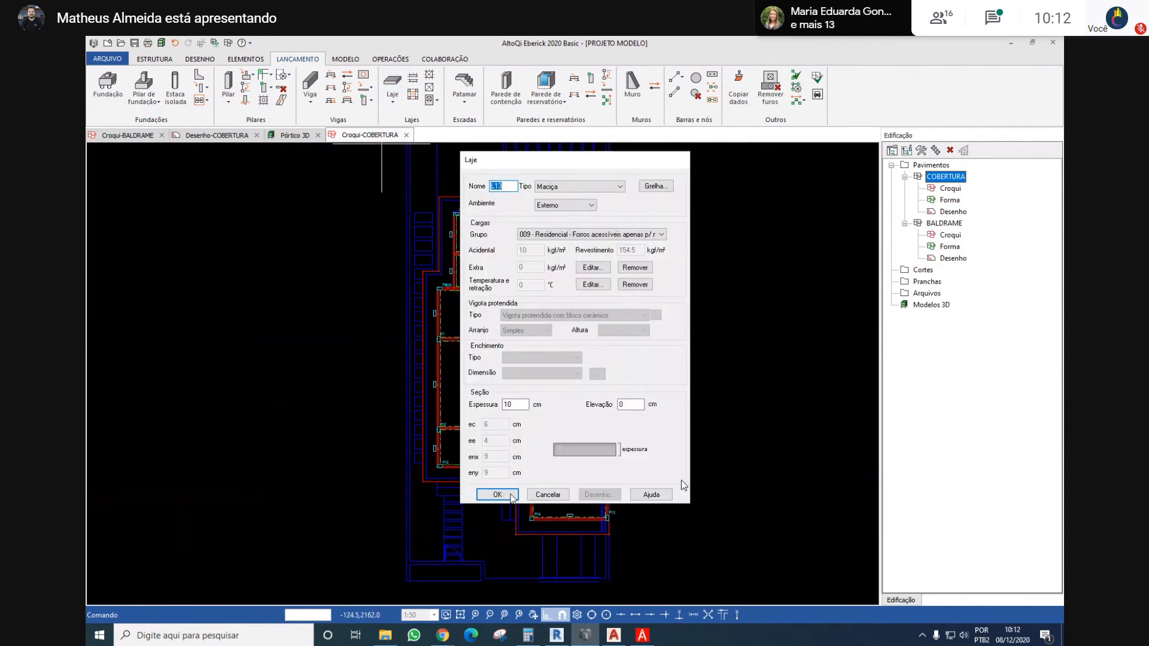
left_click(503, 498)
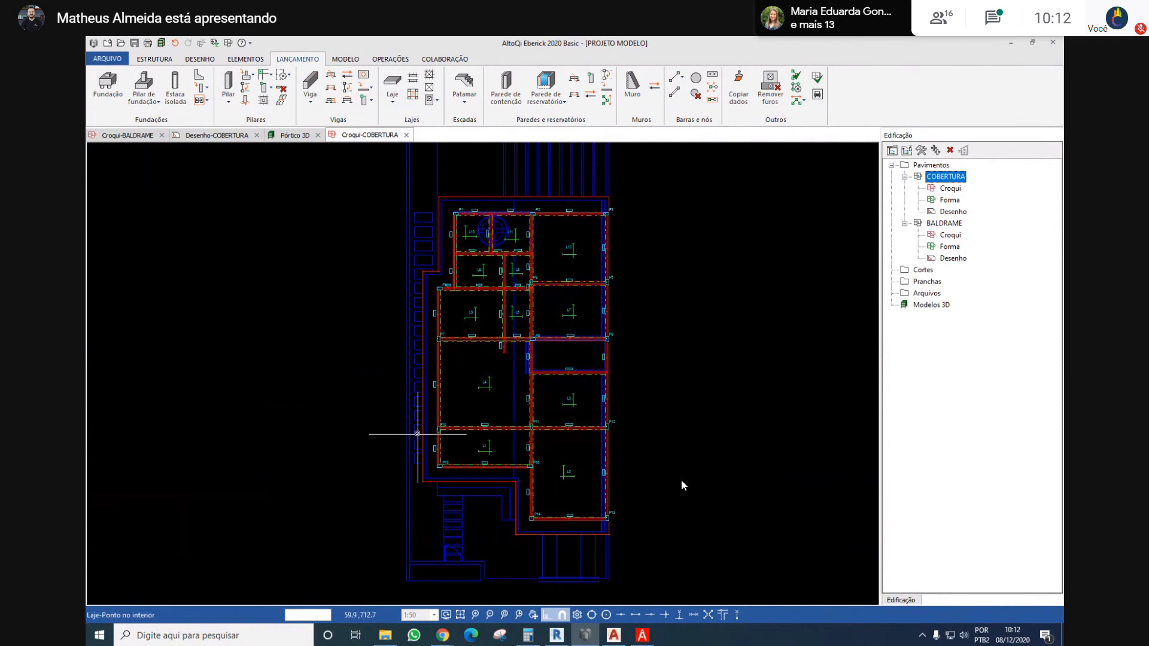
scroll(428, 405, "up", 3)
left_click(428, 390)
scroll(482, 368, "down", 3)
scroll(476, 303, "up", 3)
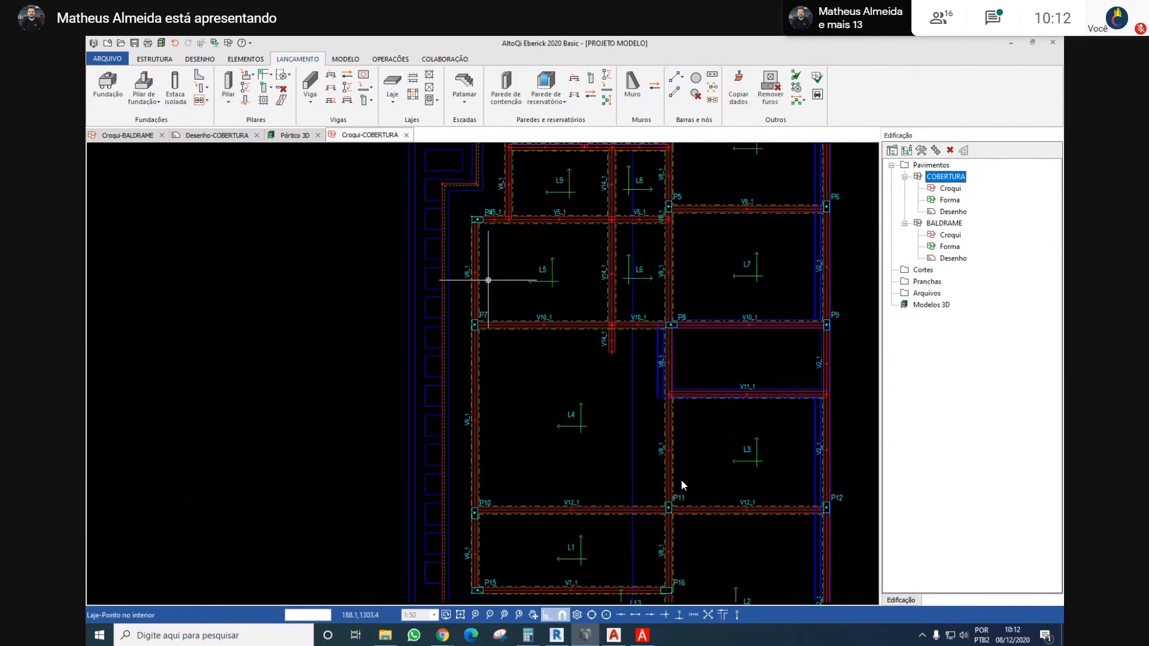
scroll(413, 311, "down", 3)
scroll(409, 335, "up", 5)
scroll(409, 281, "down", 4)
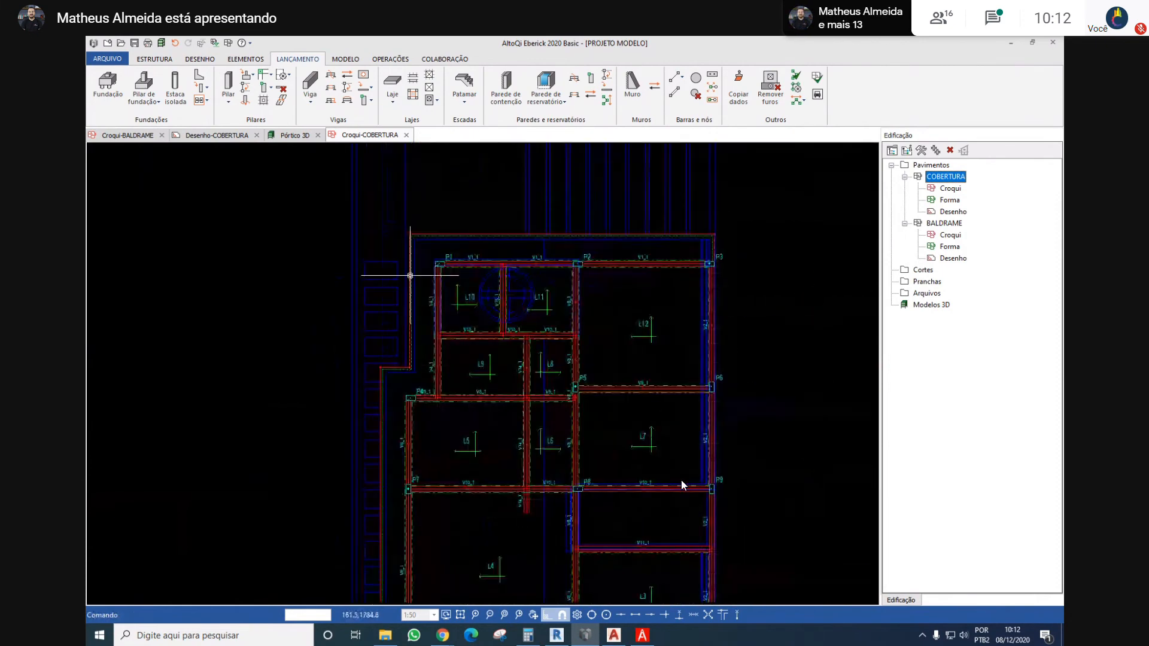
Apply a wall load to the overhang bar above P1–P3, with a height of 80 cm, thickness of 15 cm and no group
scroll(449, 246, "up", 3)
scroll(449, 252, "down", 1)
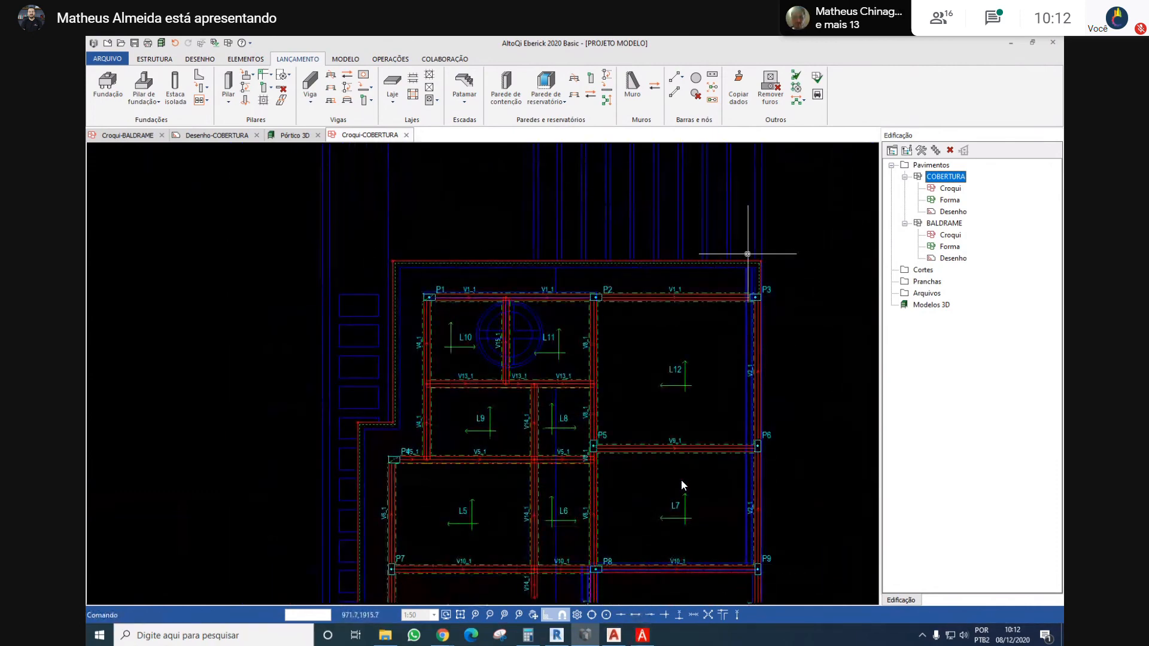
scroll(709, 256, "up", 2)
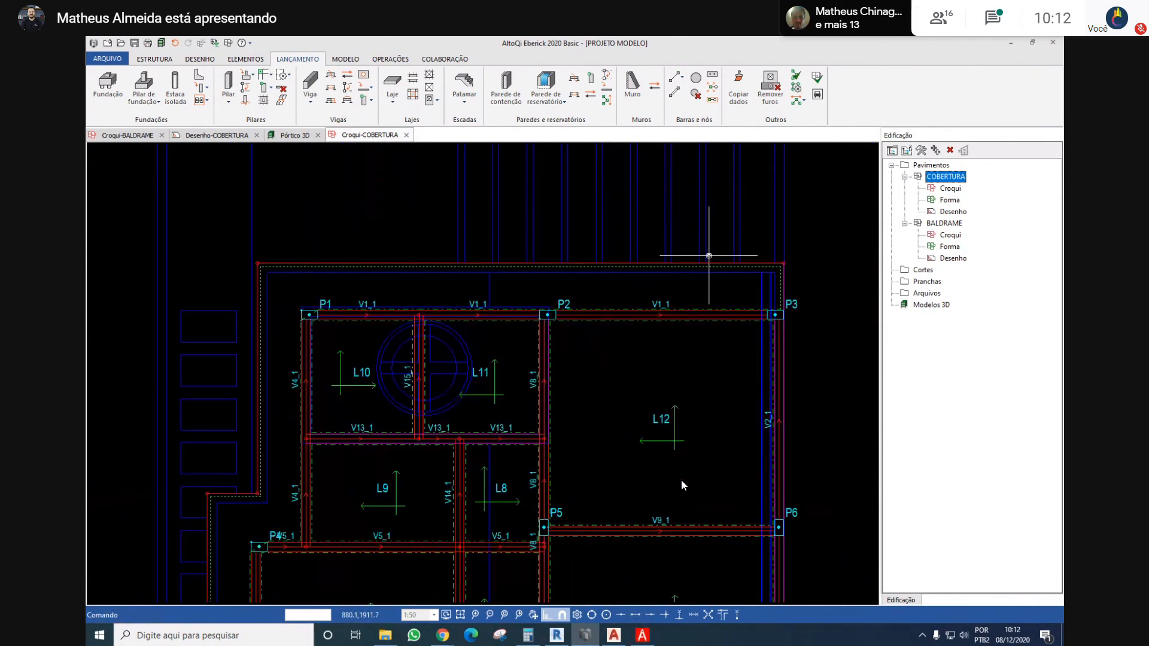
double_click(715, 262)
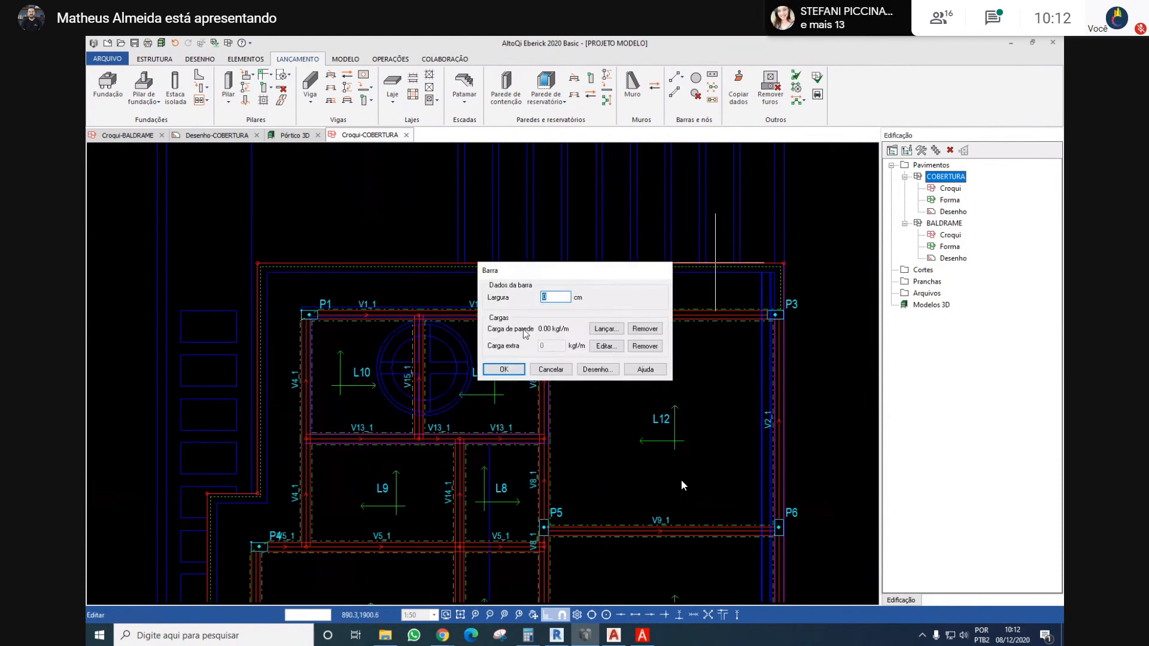
left_click(602, 329)
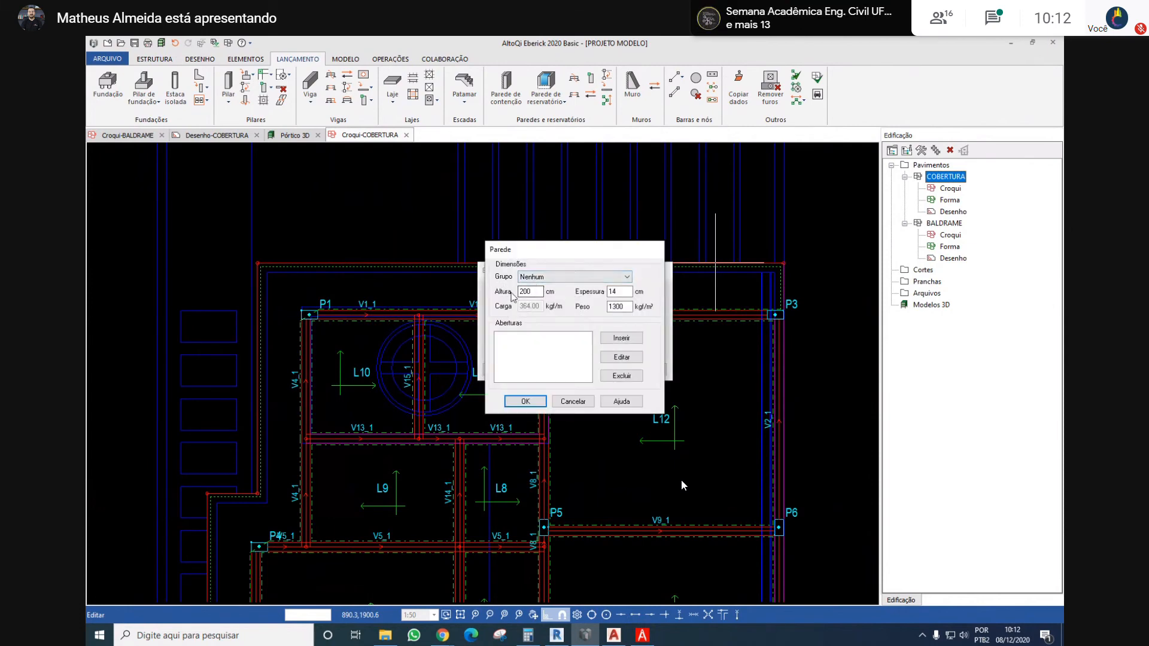
type("80")
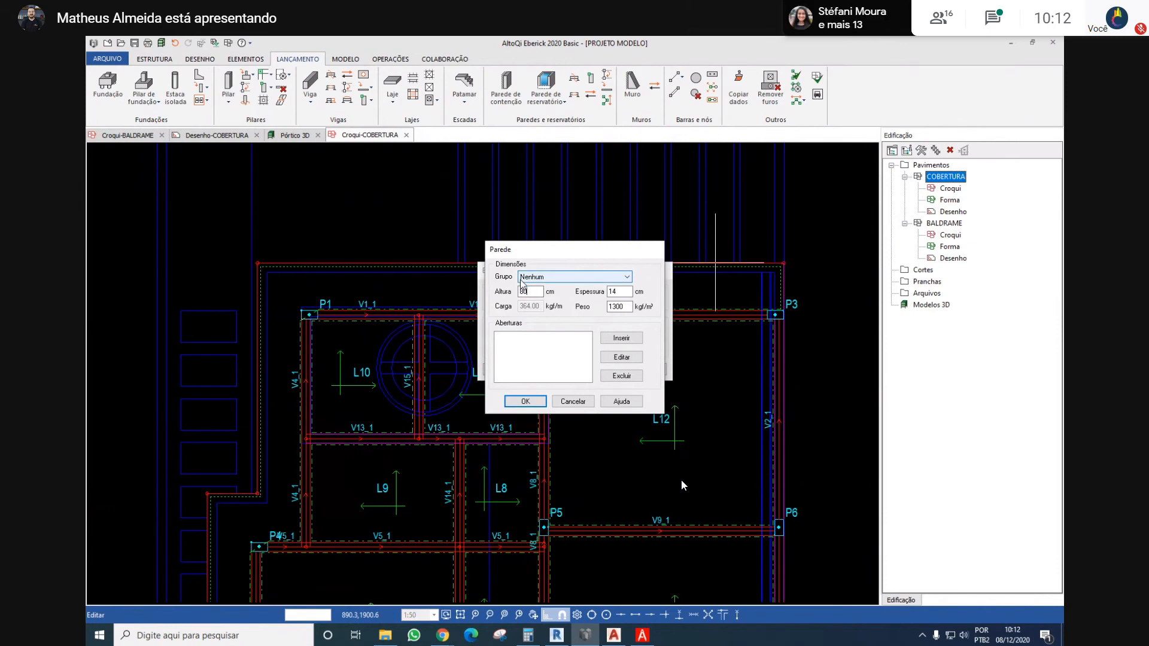
left_click(604, 277)
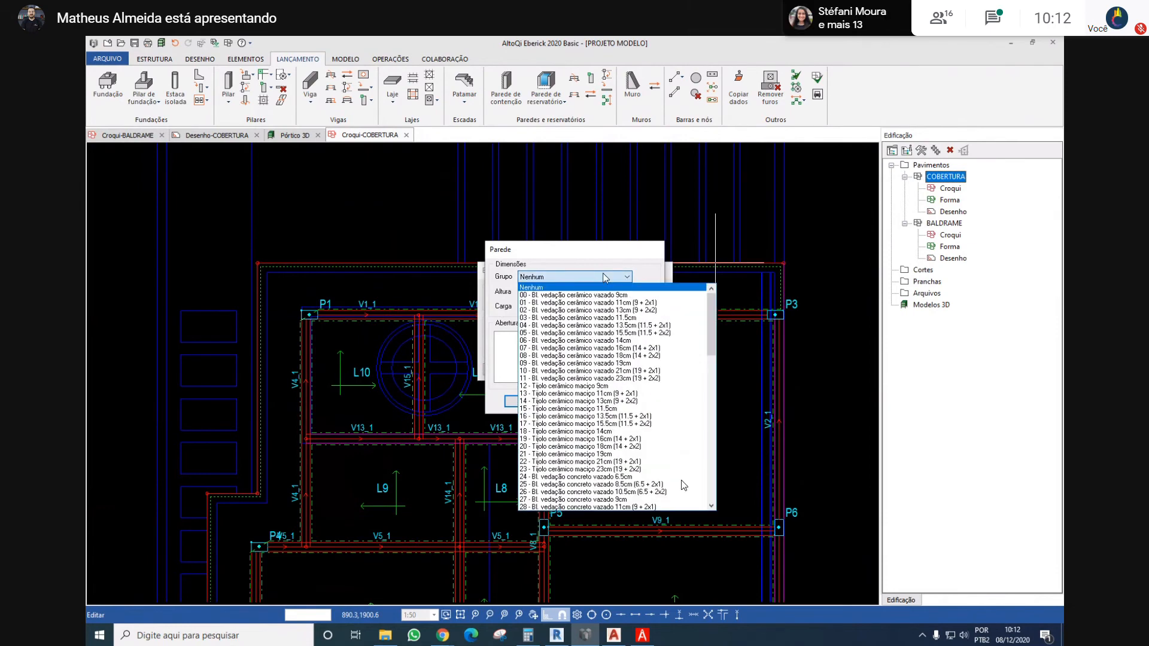
left_click(603, 276)
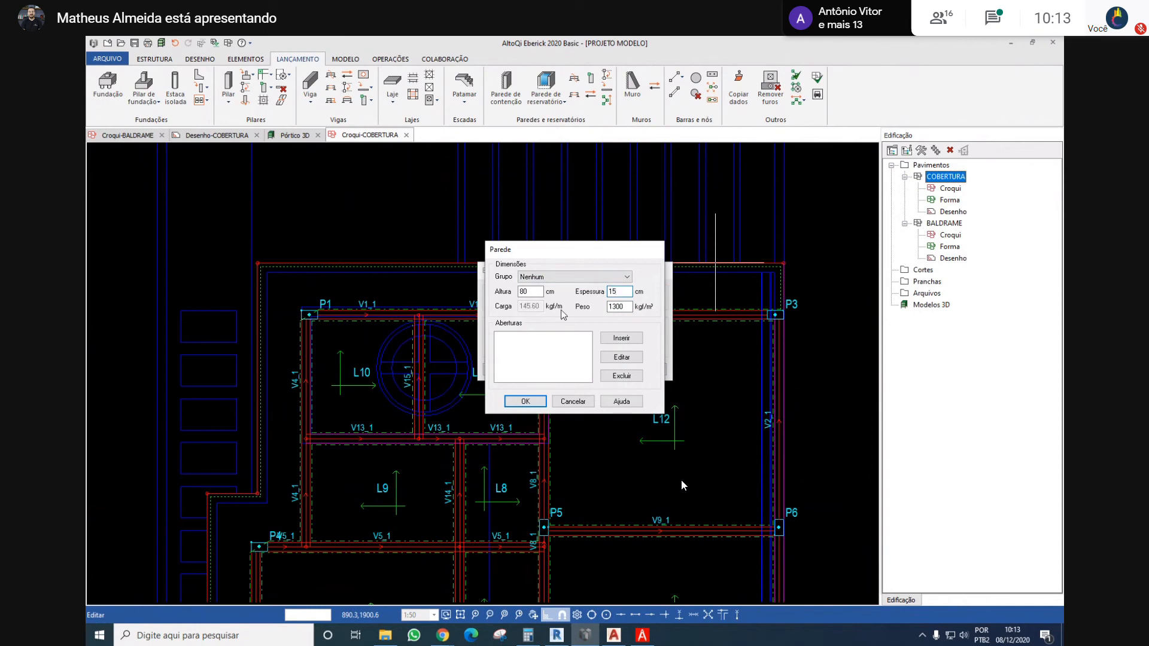
left_click(534, 405)
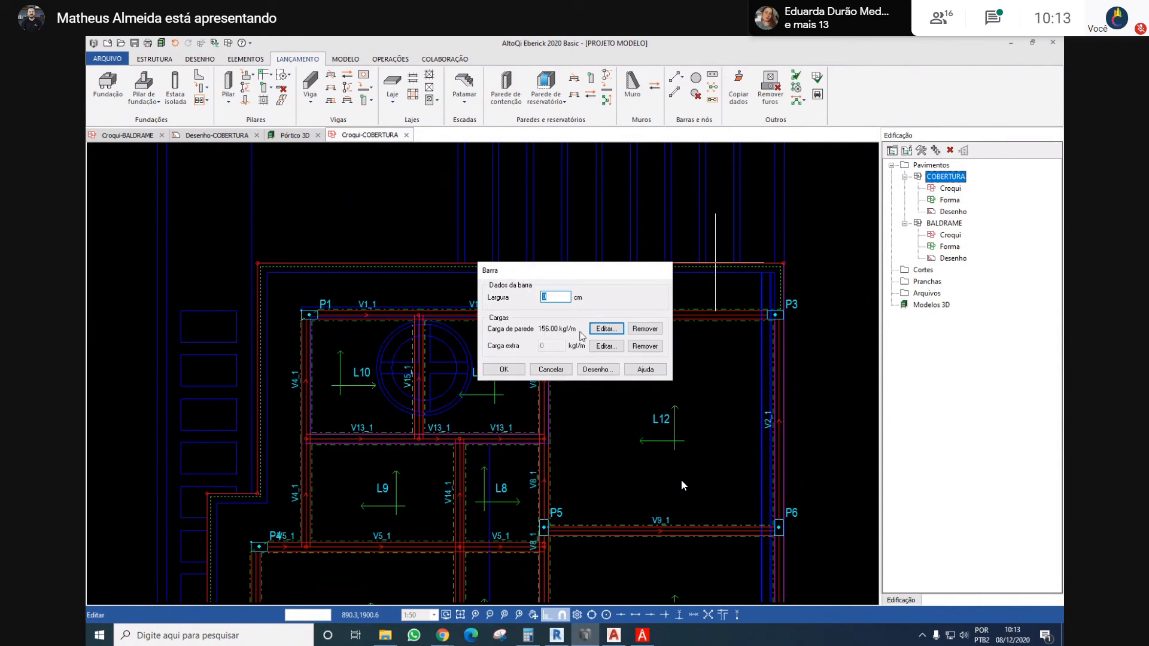
left_click(505, 370)
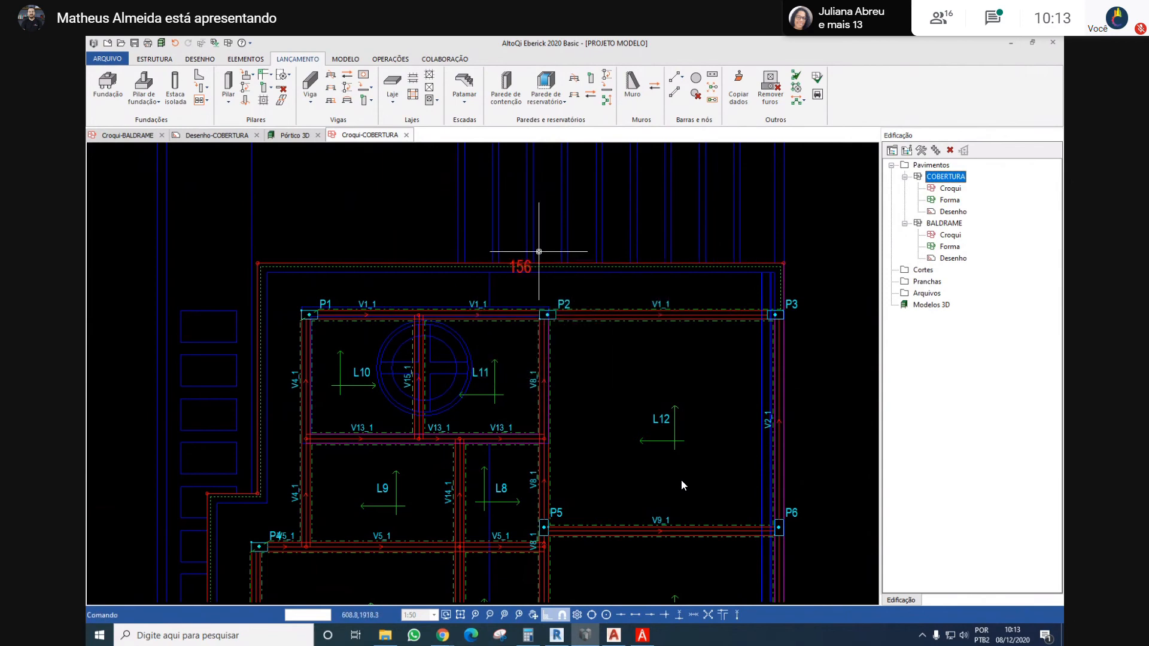
Copy the wall load from the overhang bar above P1–P3, selecting the short bar beside P3 as a destination
scroll(533, 262, "up", 2)
scroll(462, 294, "down", 3)
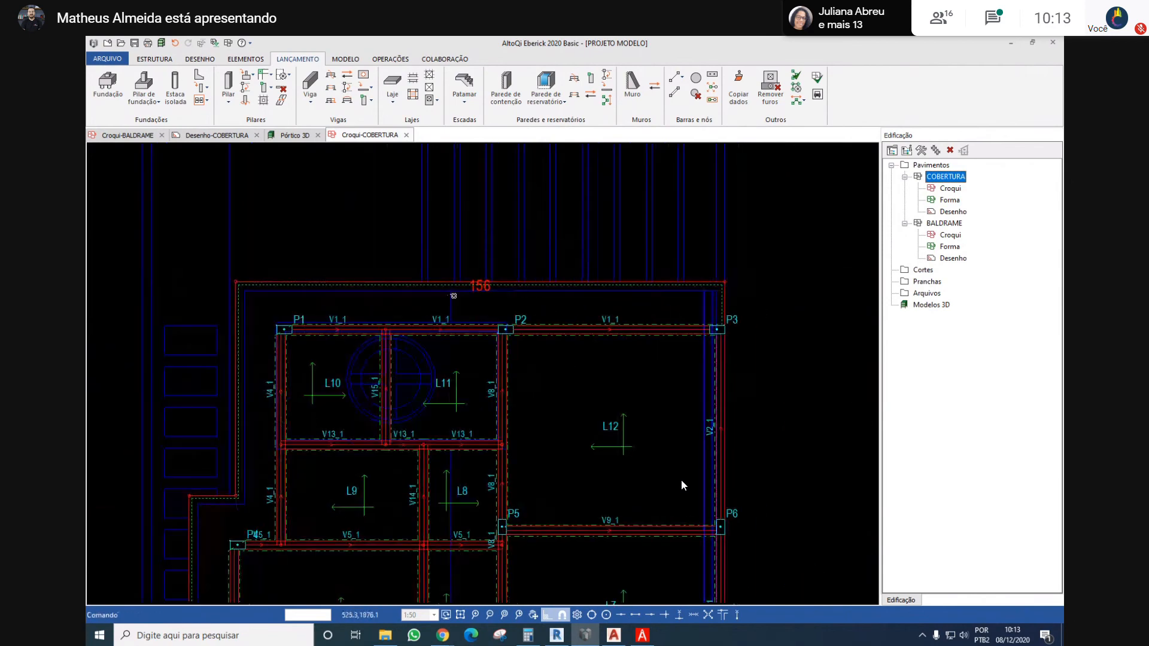
scroll(401, 268, "up", 2)
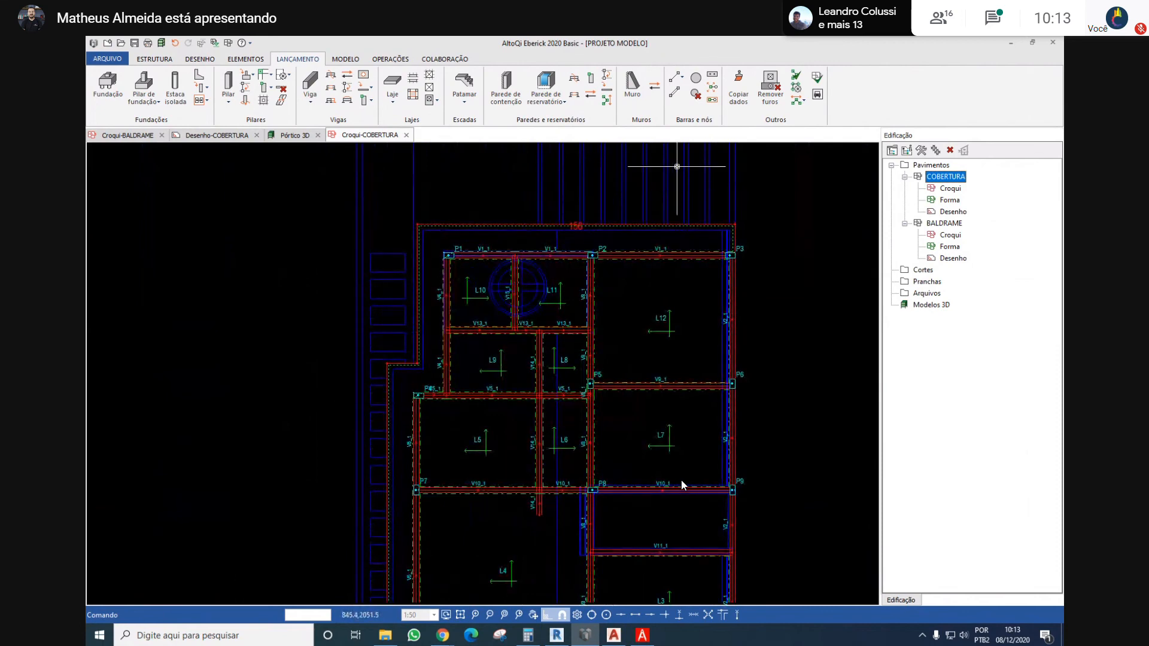
middle_click_drag(676, 167, 657, 202)
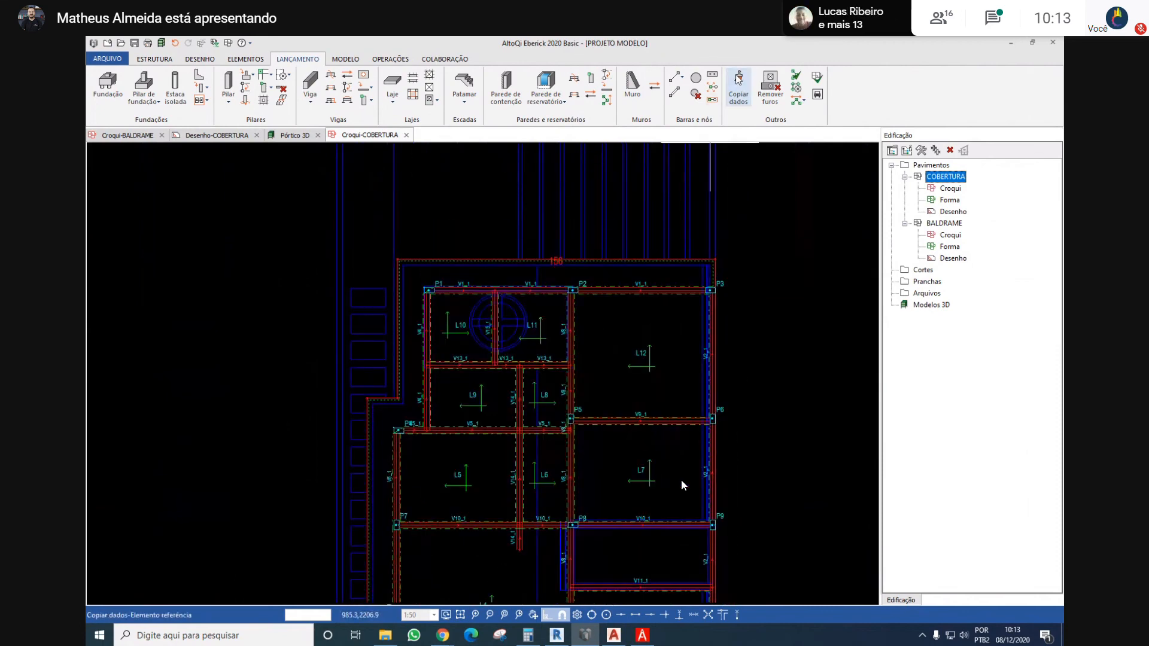
scroll(590, 251, "up", 2)
left_click(587, 263)
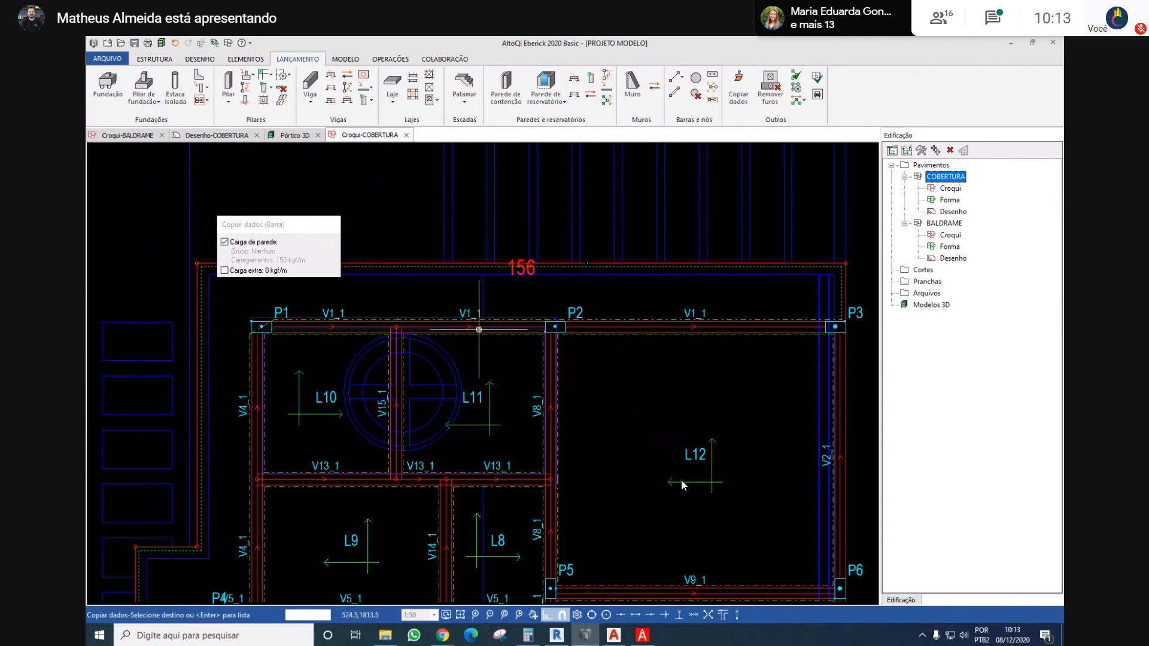
scroll(385, 257, "down", 2)
scroll(645, 283, "up", 2)
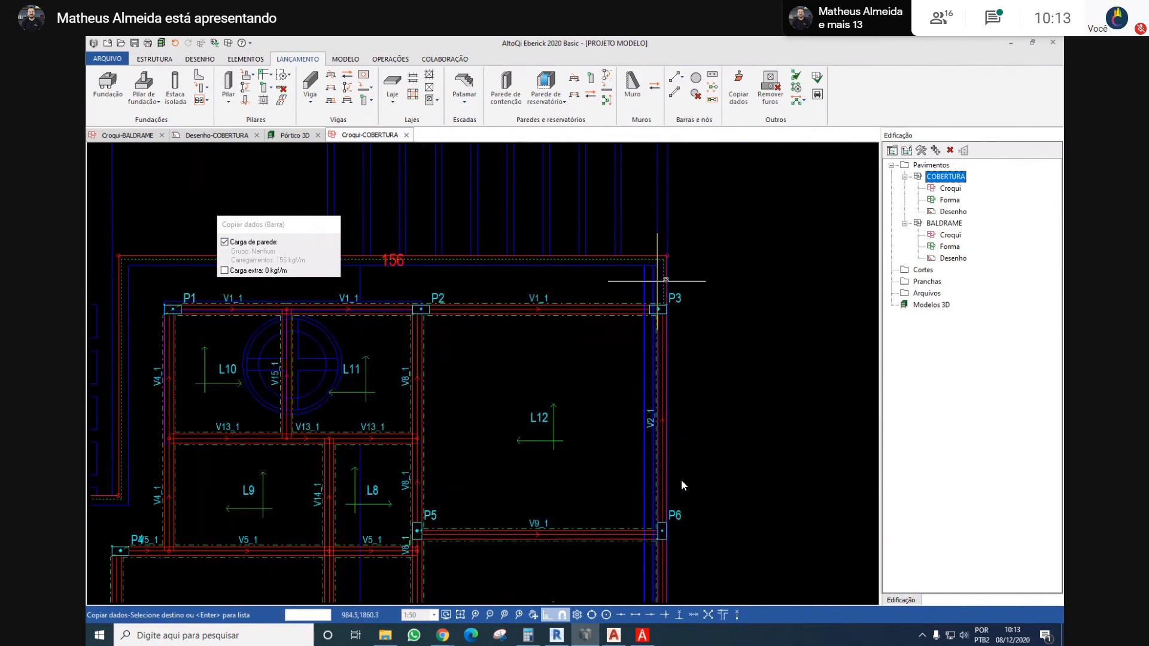
left_click(658, 282)
scroll(644, 273, "down", 3)
middle_click_drag(460, 276, 624, 273)
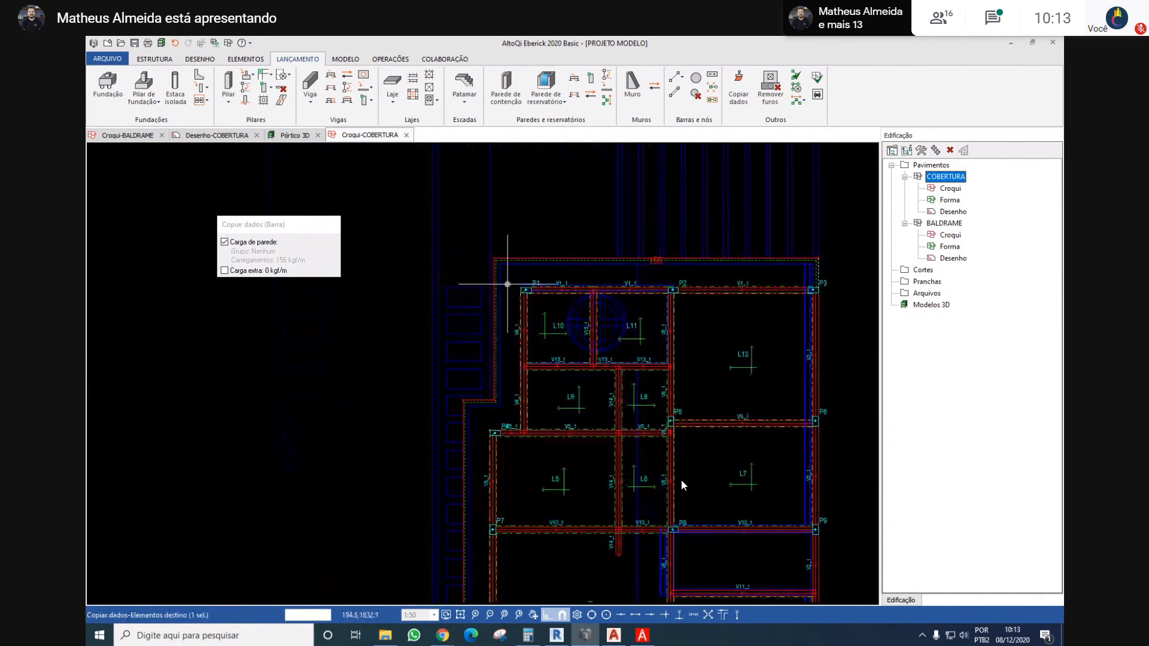
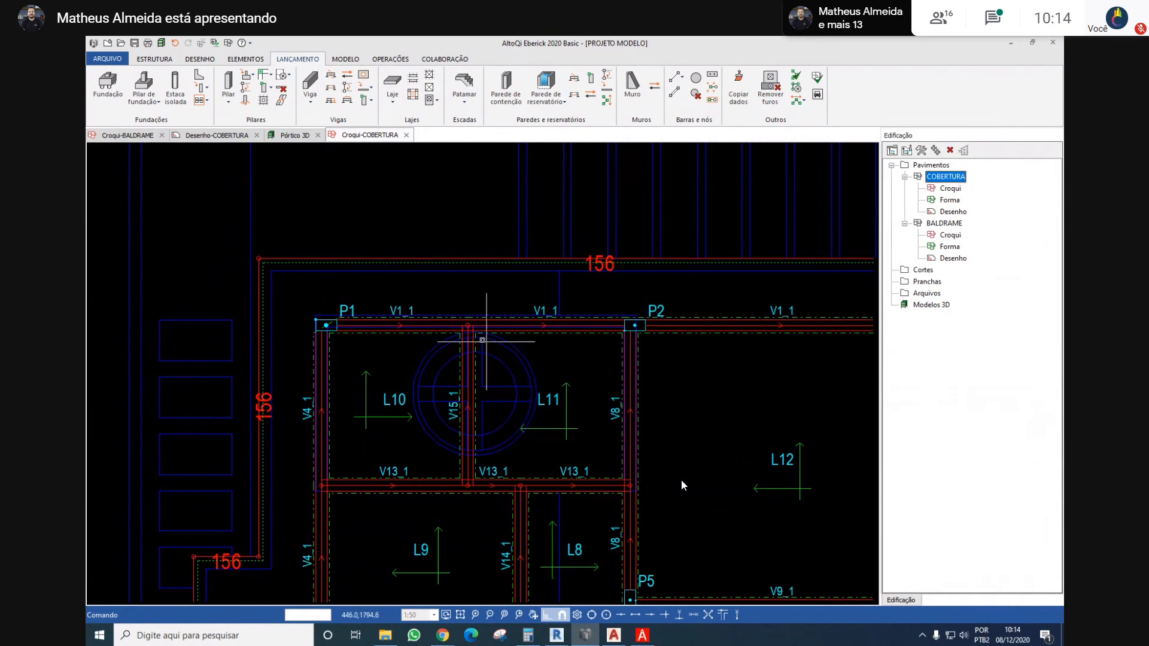
scroll(557, 347, "down", 3)
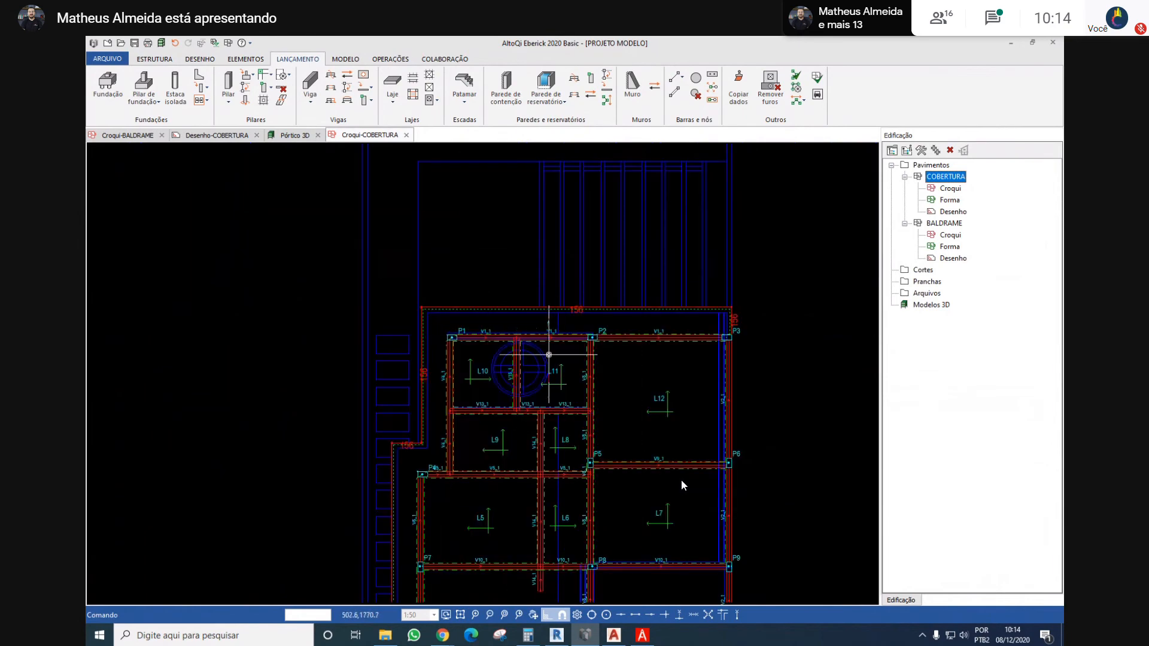
scroll(548, 355, "up", 3)
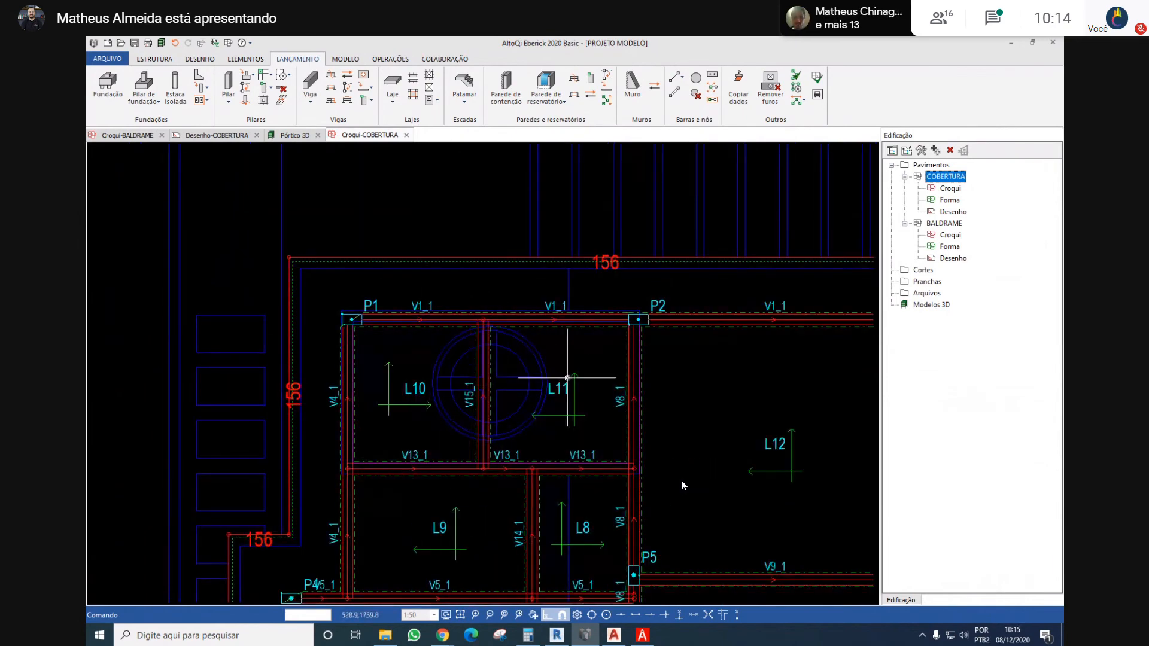
scroll(562, 362, "down", 2)
scroll(540, 361, "down", 4)
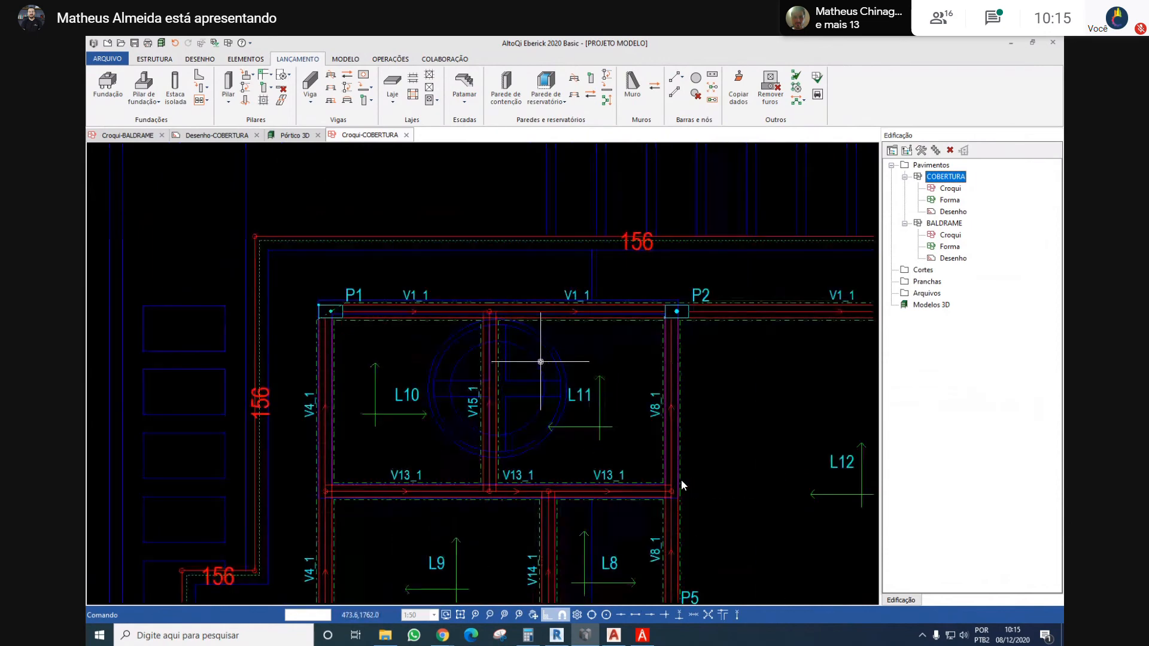
middle_click_drag(557, 353, 534, 339)
scroll(582, 414, "up", 4)
scroll(594, 340, "down", 3)
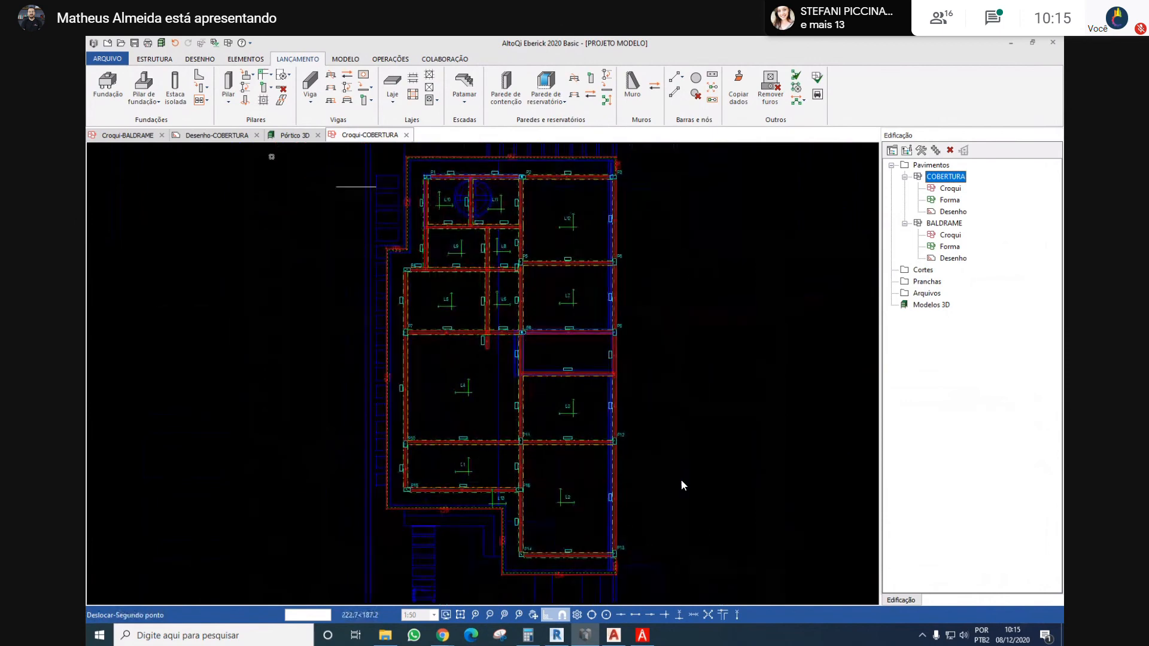
Open the 3D frame model and examine the roof slabs, columns, footings and foundation beams from several angles
left_click(161, 43)
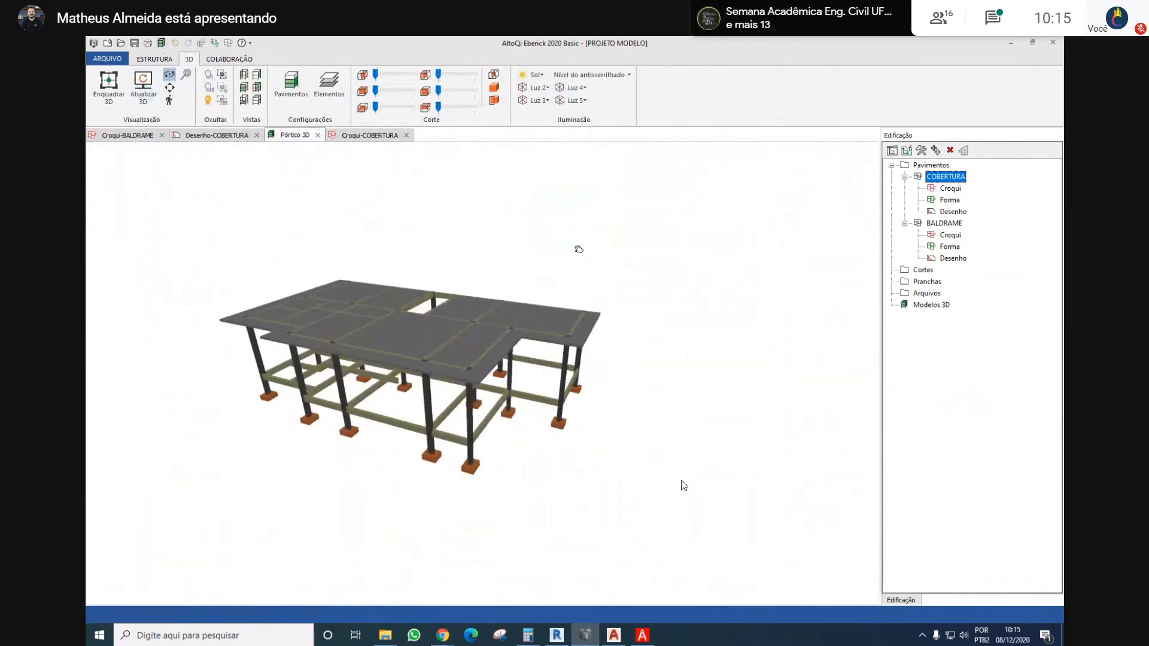
left_click_drag(579, 248, 674, 305)
scroll(755, 256, "down", 2)
scroll(784, 296, "up", 4)
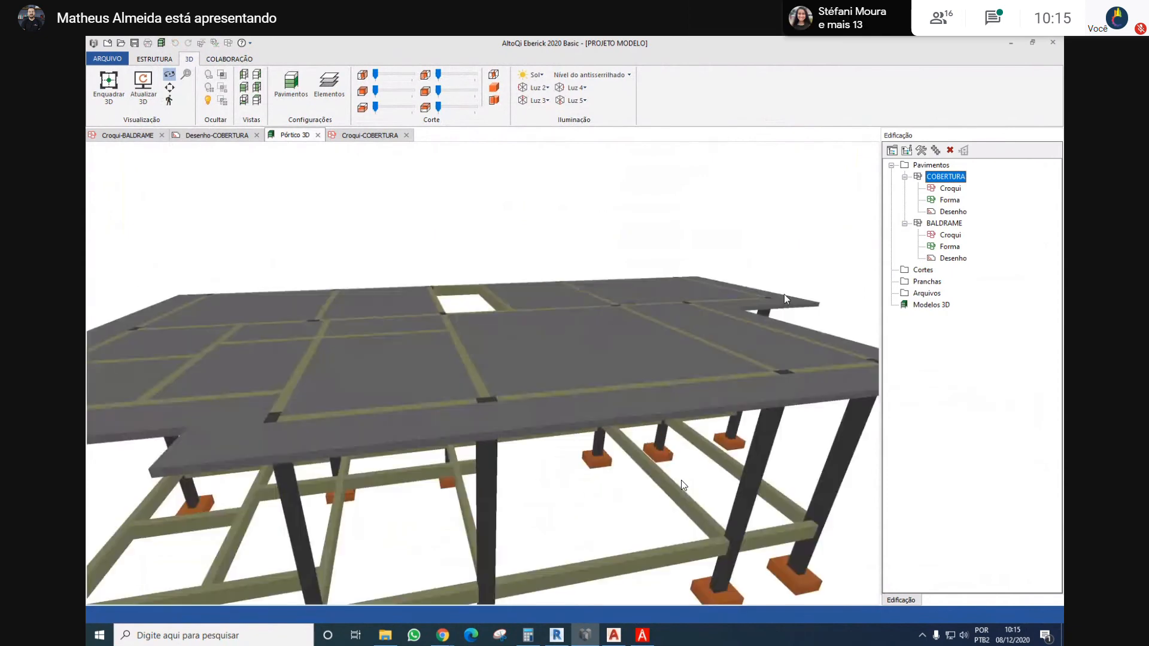
scroll(784, 296, "down", 4)
left_click_drag(366, 256, 283, 233)
left_click_drag(575, 245, 293, 276)
scroll(693, 322, "up", 5)
left_click_drag(748, 351, 579, 323)
scroll(752, 322, "up", 4)
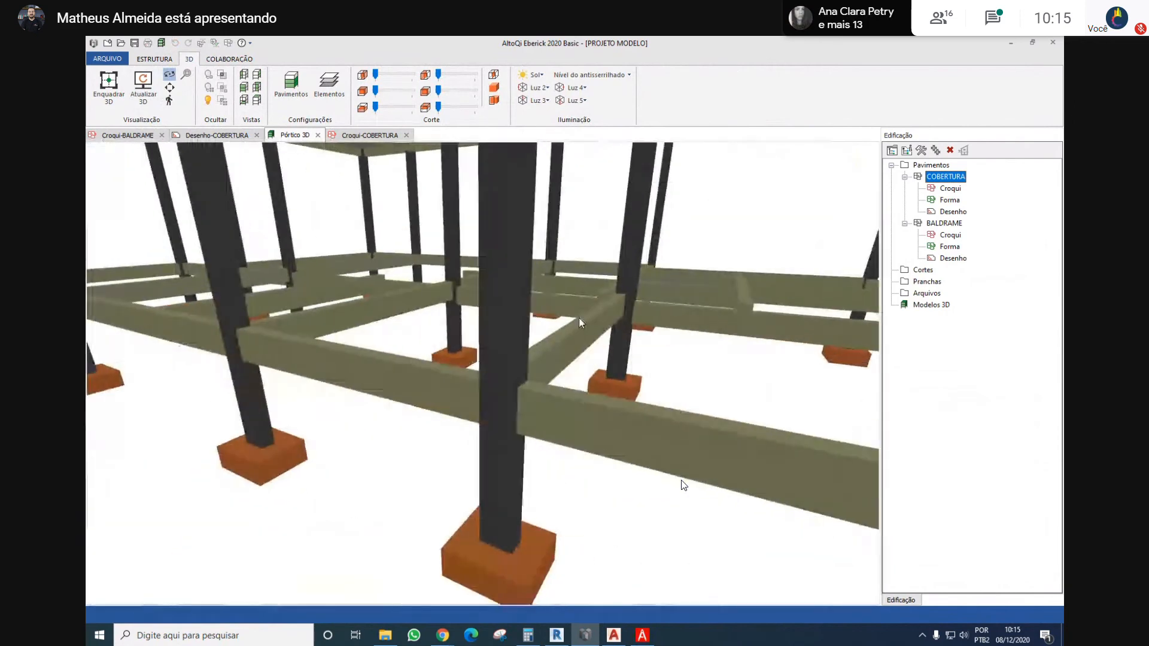
left_click_drag(826, 342, 567, 320)
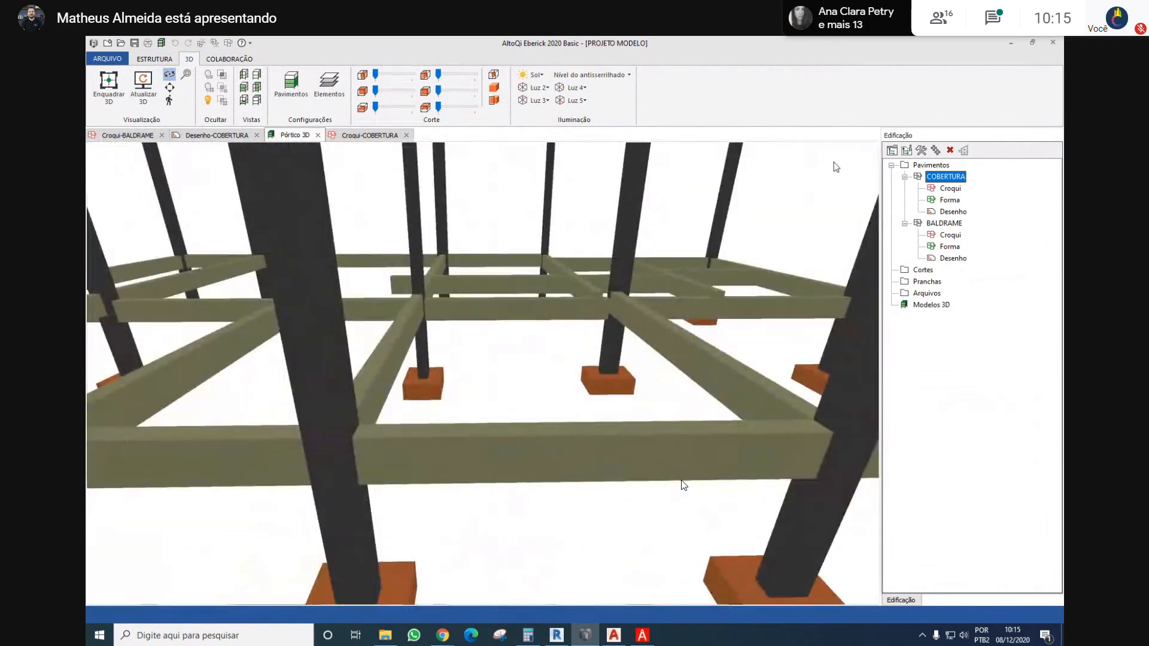
On the BALDRAME sketch, confirm beam V5 with a rectangular 14 x 30 cm section and 0 cm elevation
double_click(945, 224)
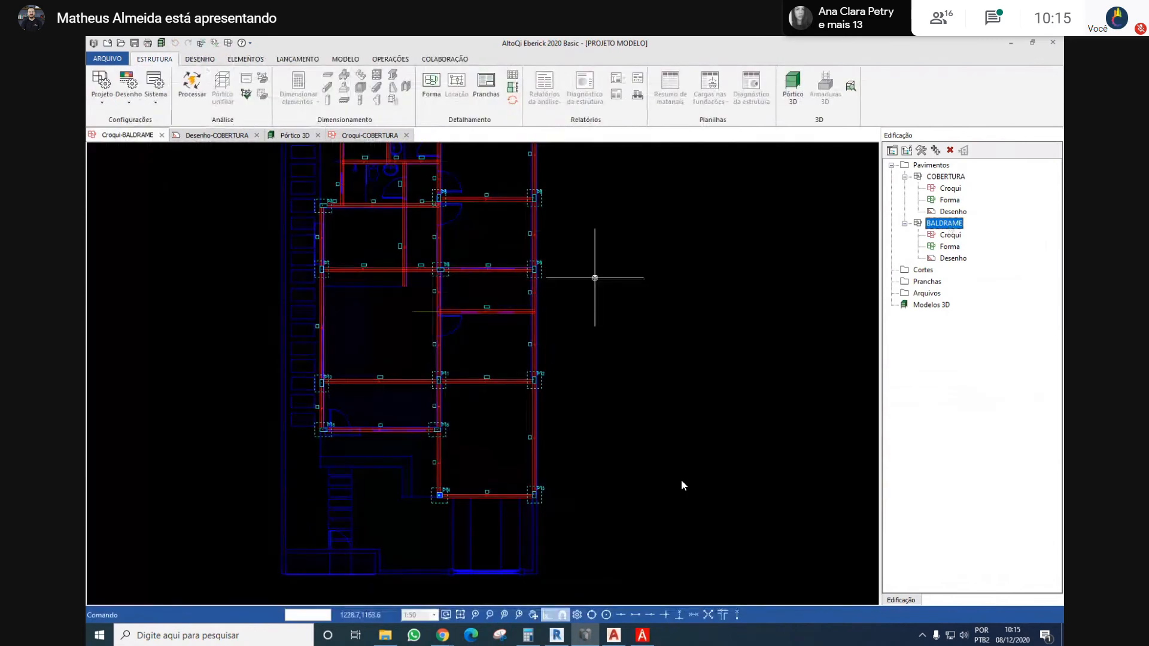
scroll(501, 265, "up", 1)
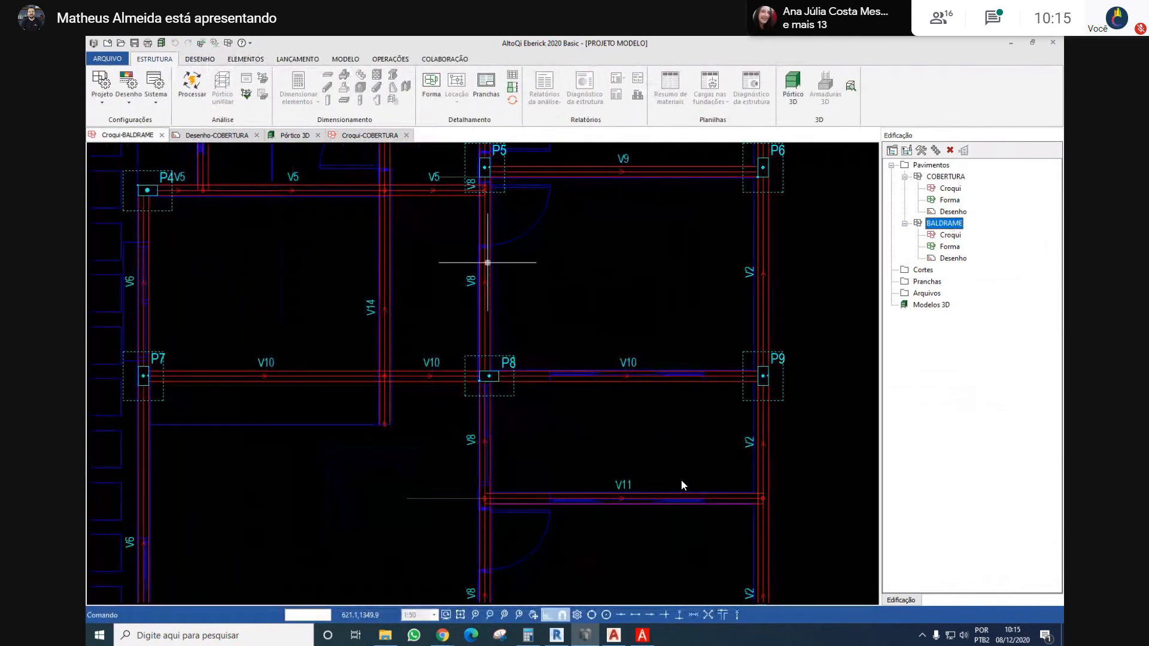
scroll(488, 262, "down", 3)
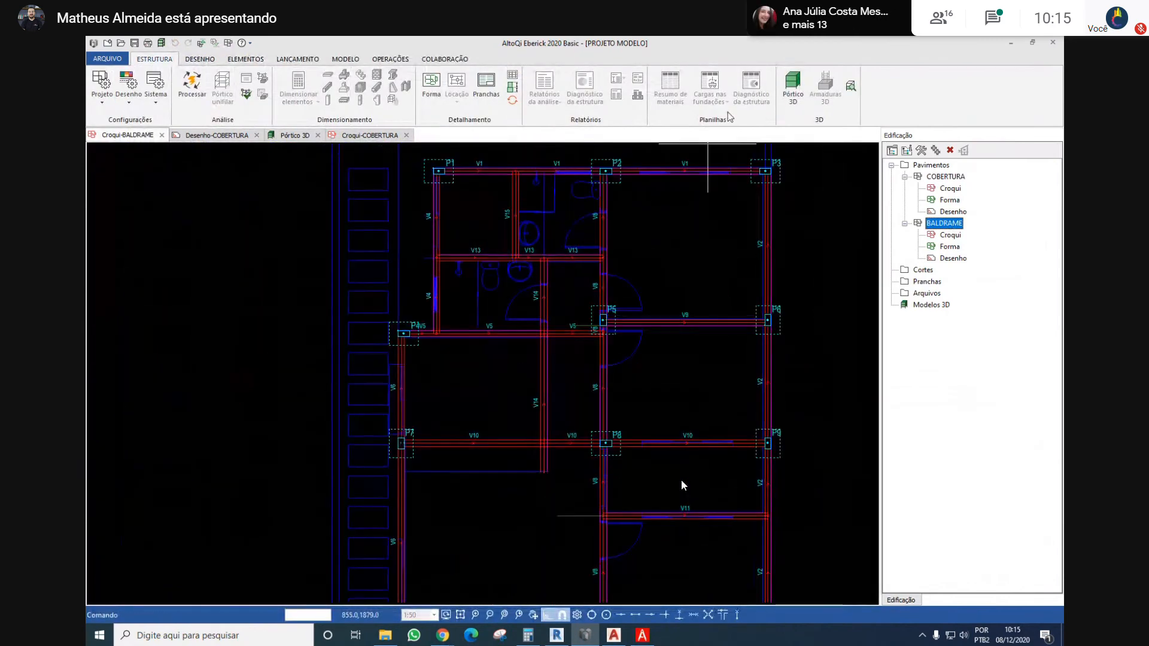
scroll(473, 332, "up", 2)
double_click(476, 333)
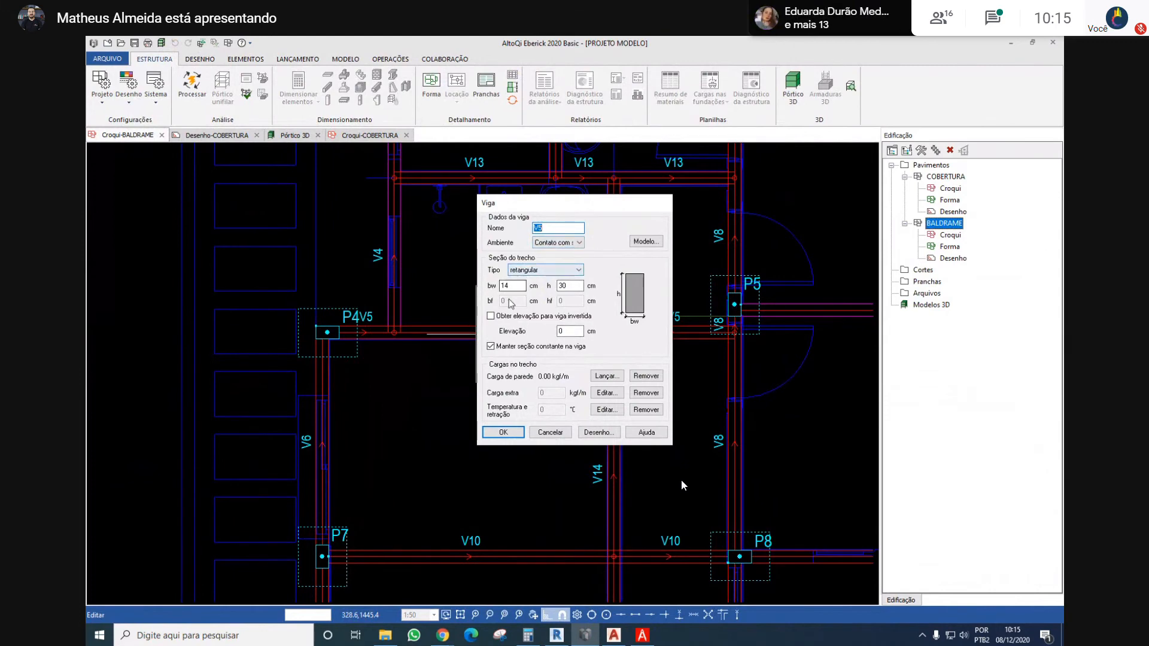
left_click(503, 432)
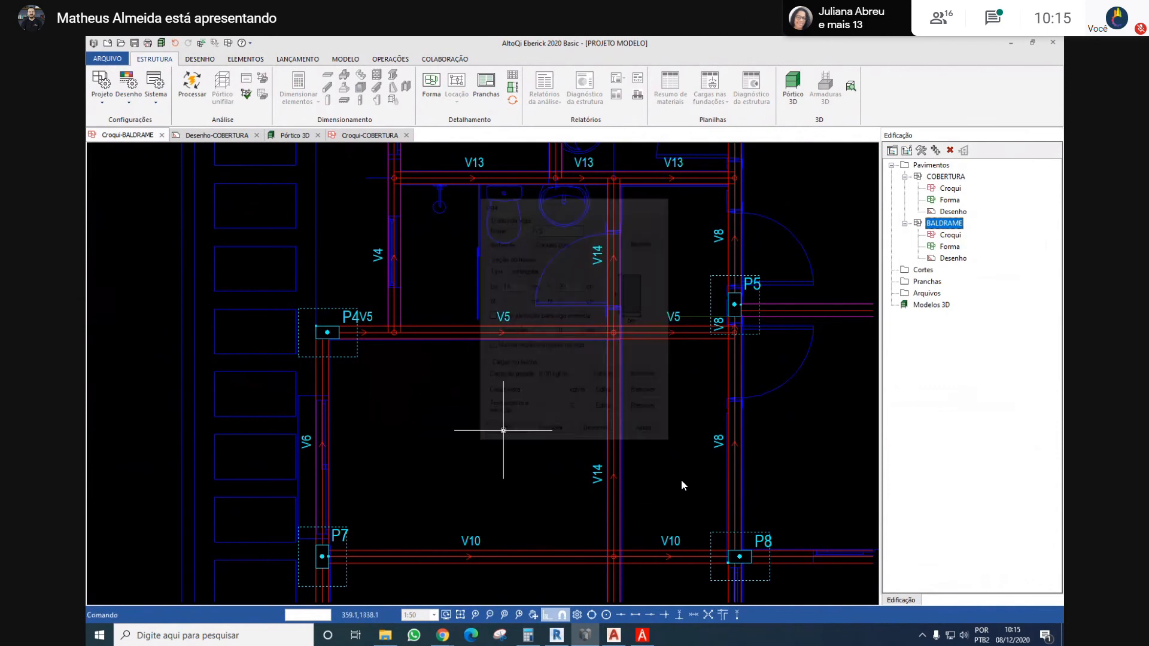
Copy beam V5's soil-contact environment and 14 x 30 cm section to all beams of the BALDRAME level, leaving elevation out
left_click(298, 59)
left_click(739, 87)
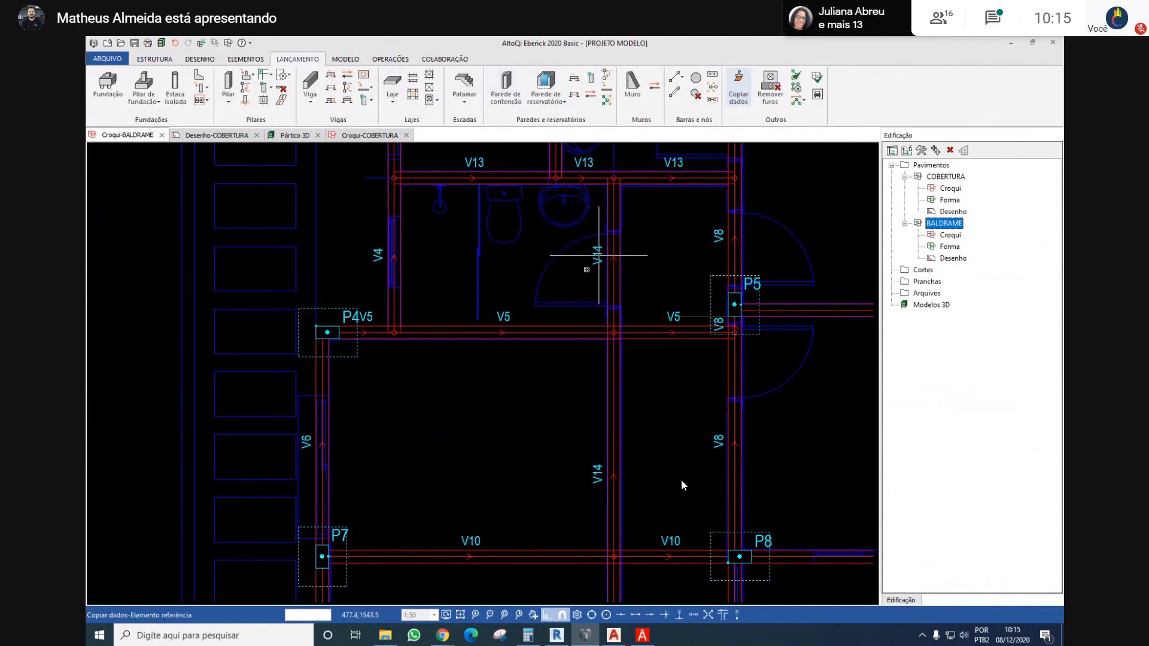
left_click(521, 331)
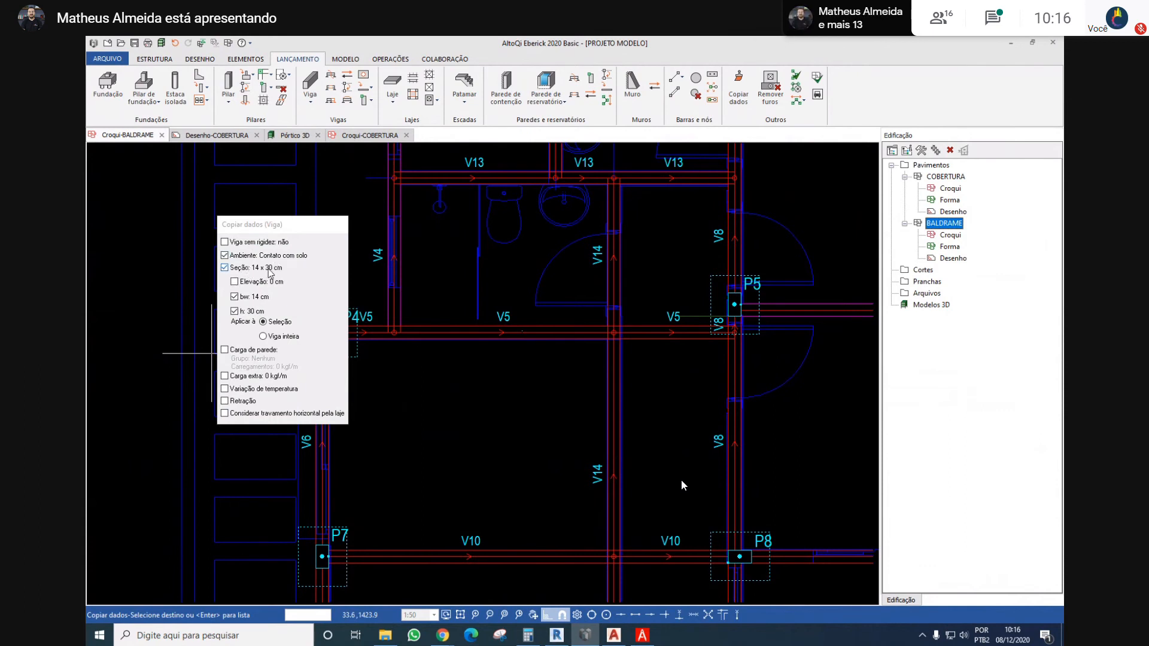
scroll(554, 346, "down", 5)
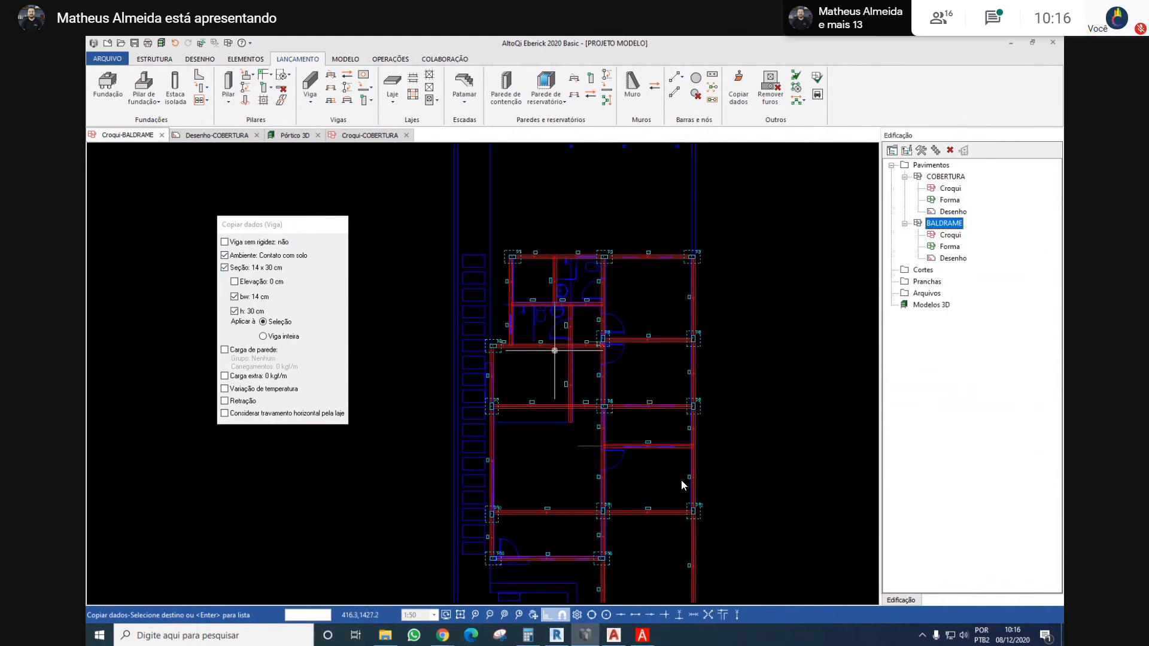
scroll(562, 317, "down", 2)
left_click(688, 228)
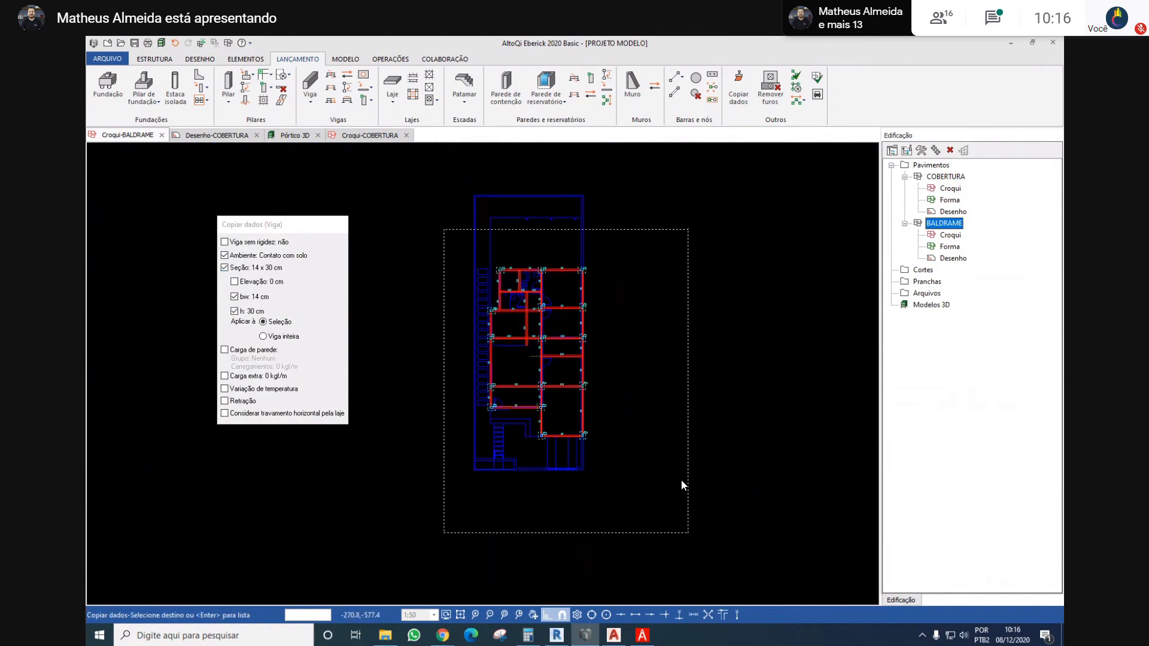
left_click(443, 530)
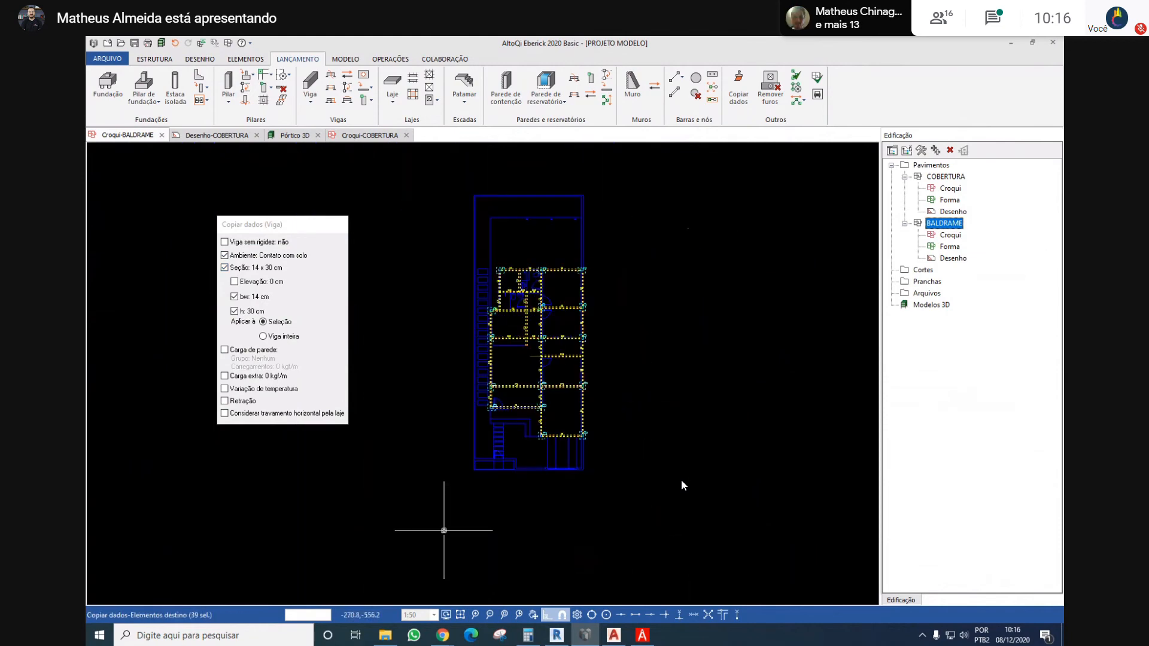
key("Return")
scroll(512, 362, "up", 4)
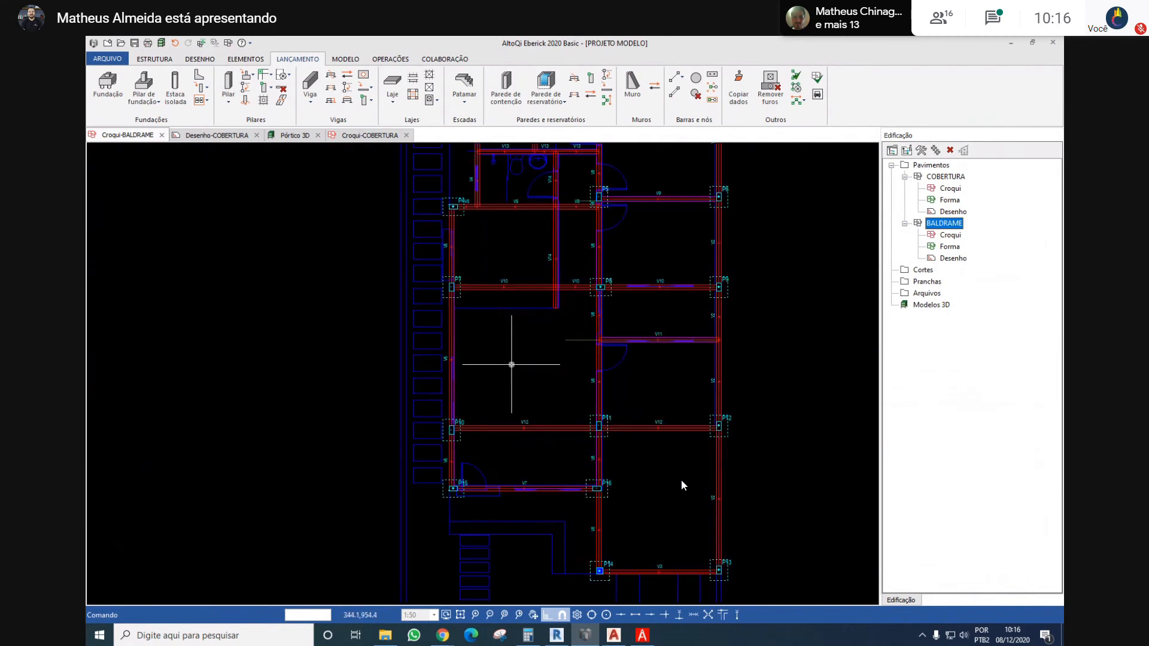
Update the 3D frame model and recheck beam V5's properties on the BALDRAME sketch without changing them
left_click(165, 45)
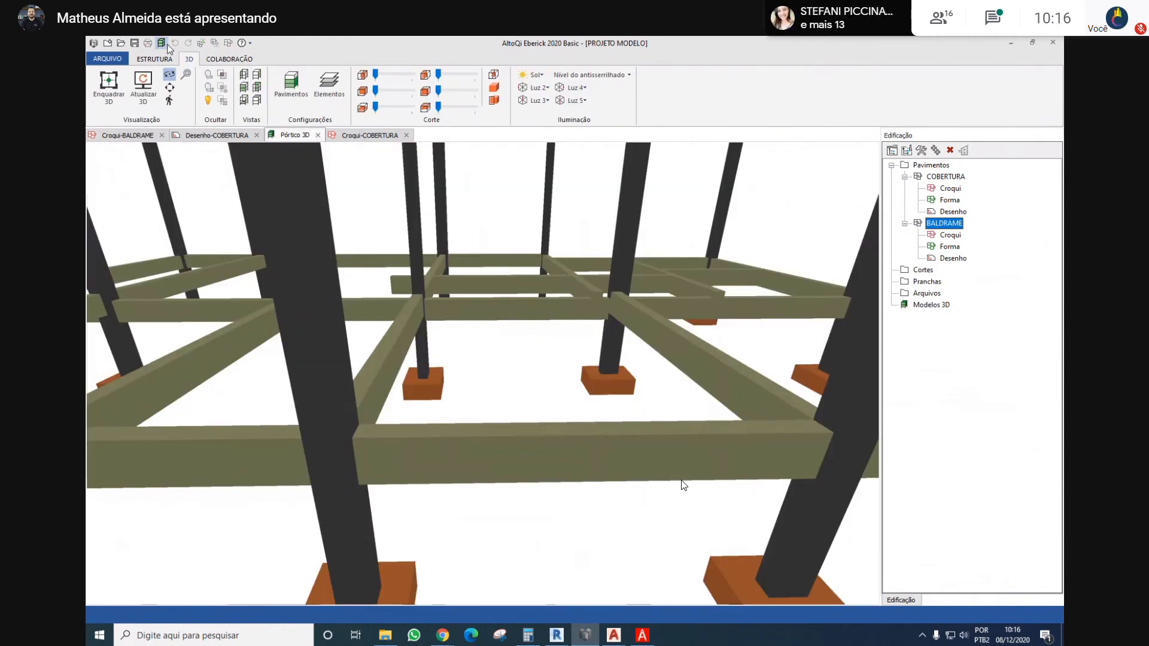
left_click(142, 90)
double_click(950, 226)
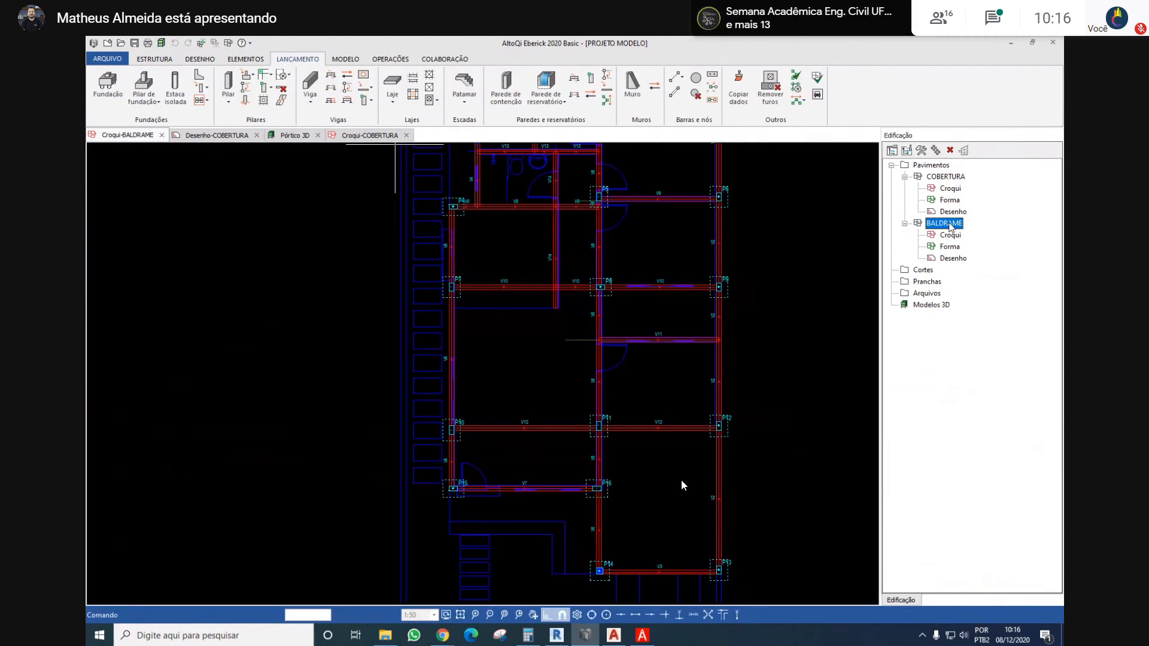
scroll(543, 223, "up", 3)
middle_click_drag(541, 219, 519, 372)
double_click(504, 322)
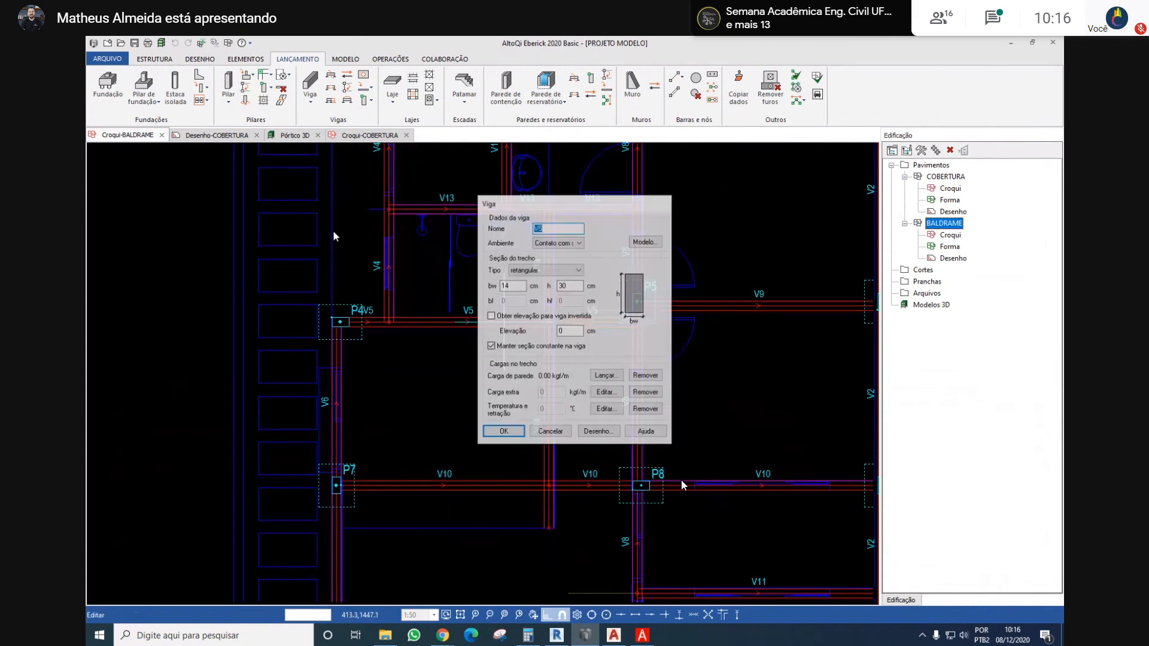
left_click(550, 432)
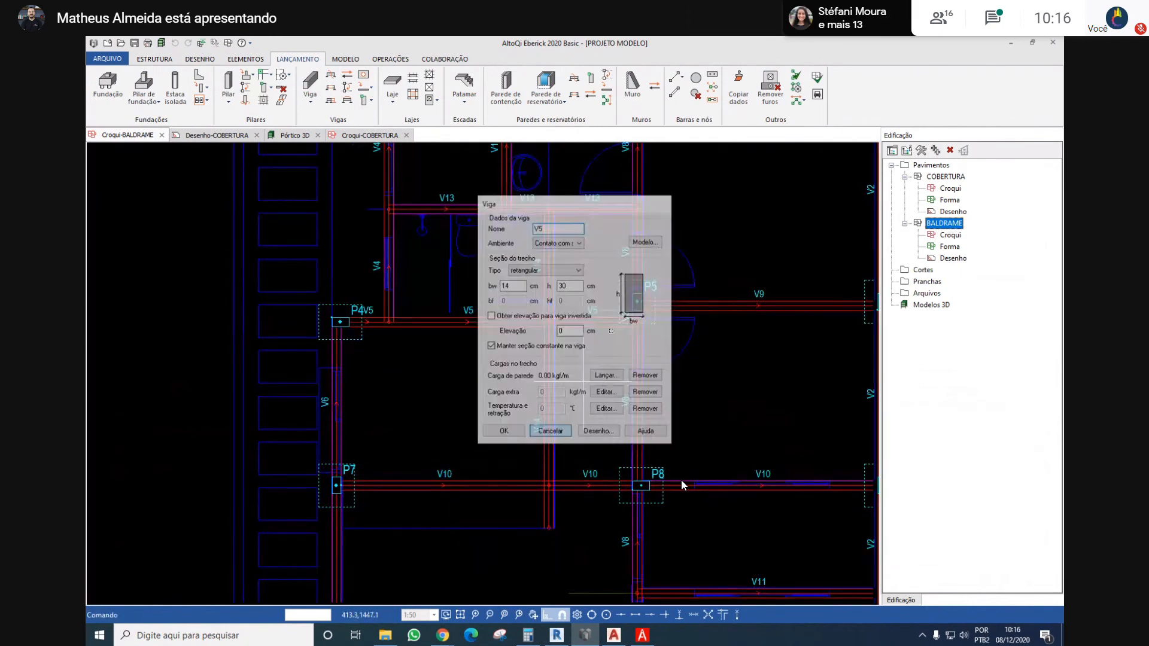
Copy only the 0 cm elevation from beam V5, selecting the beams along the plan's right side, including V2, V9 and V11, as targets
left_click(739, 87)
left_click(454, 323)
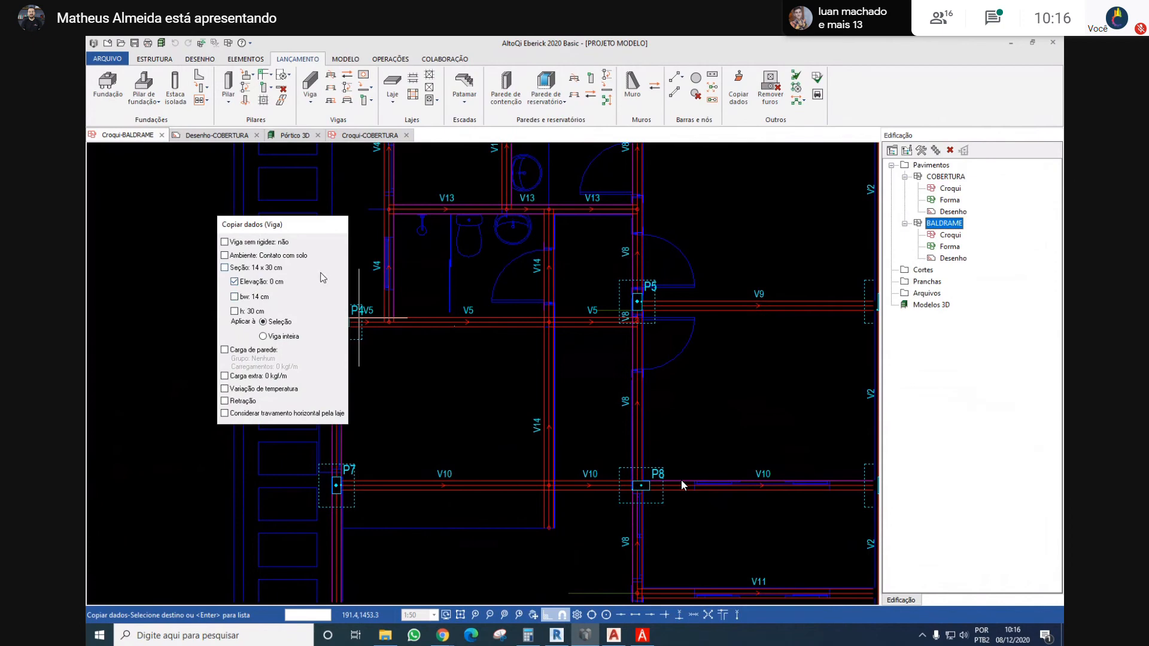
scroll(682, 485, "down", 3)
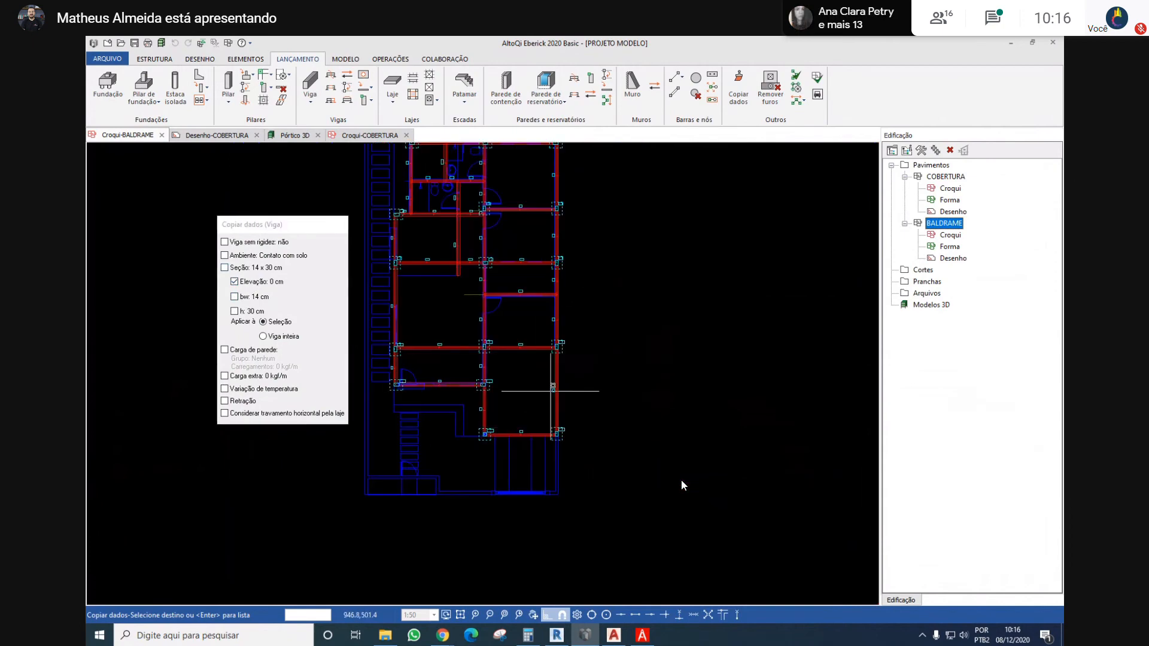
scroll(508, 415, "up", 3)
scroll(537, 419, "down", 3)
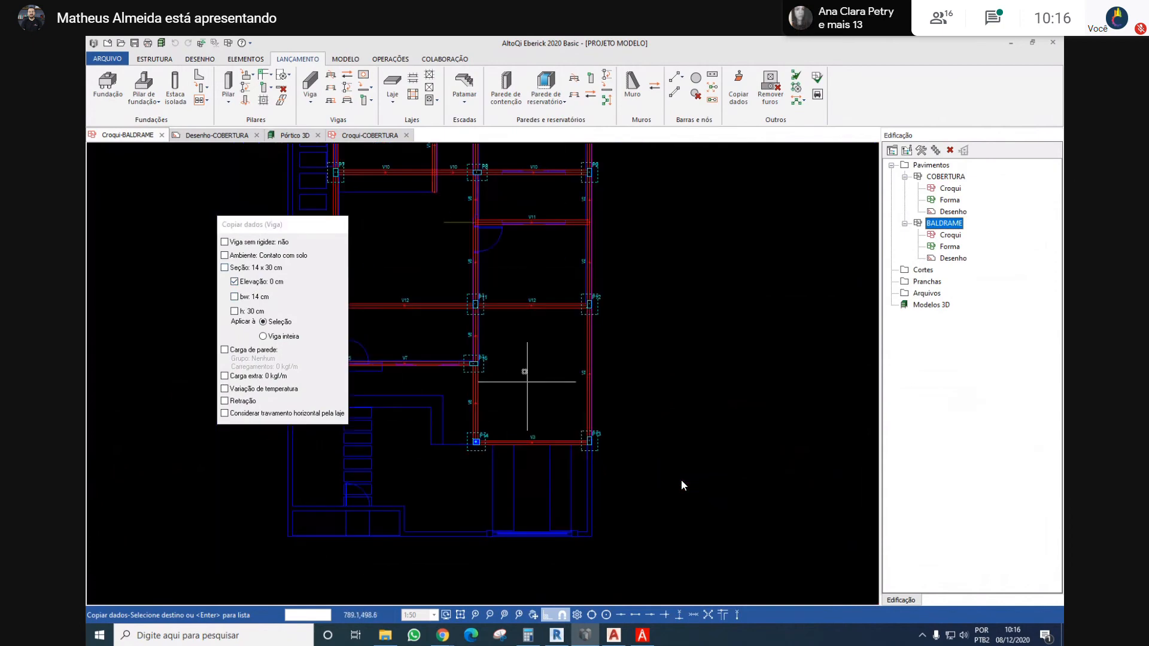
left_click_drag(705, 411, 643, 453)
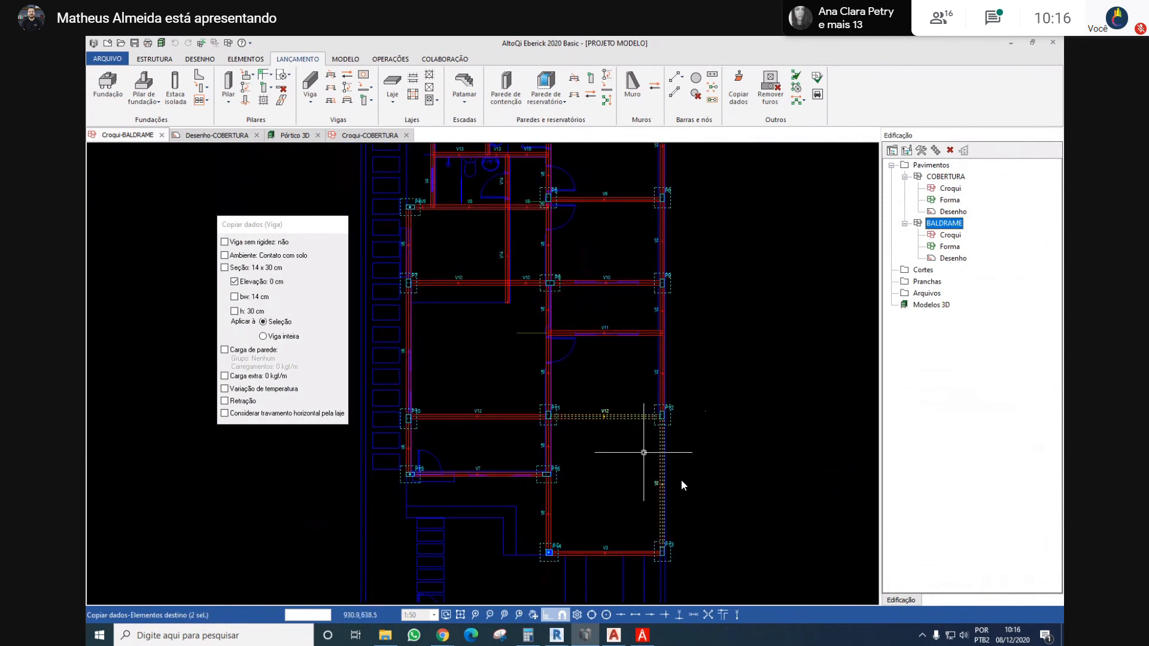
left_click_drag(708, 351, 636, 373)
left_click_drag(686, 305, 601, 360)
middle_click_drag(638, 271, 639, 353)
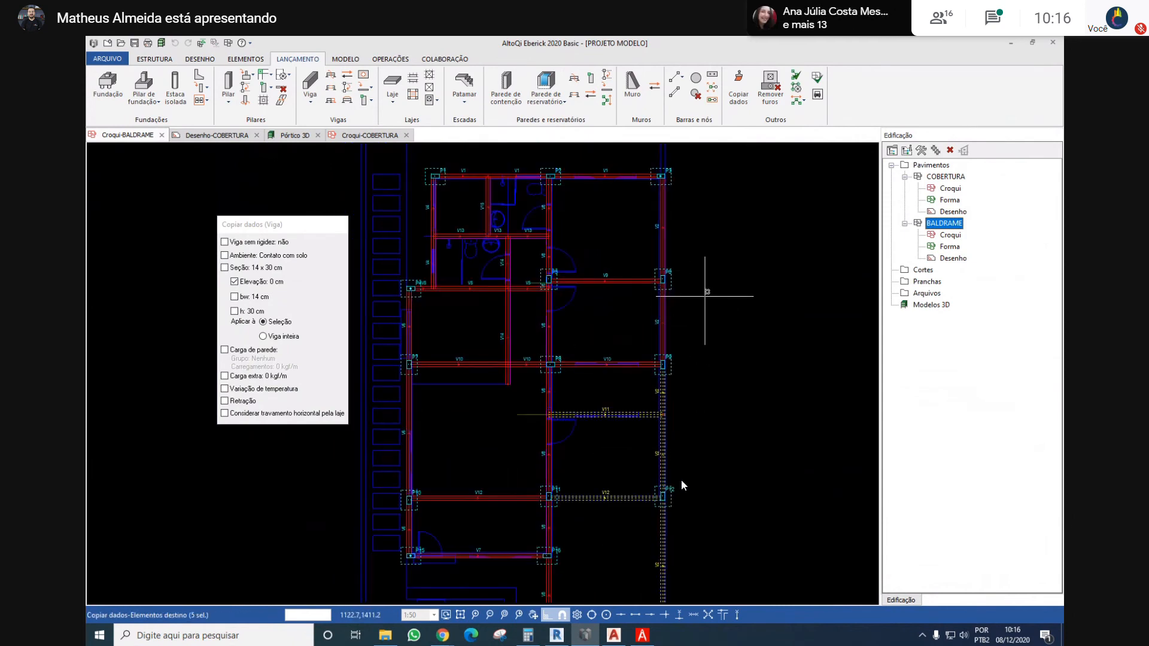
left_click_drag(712, 286, 613, 381)
left_click_drag(717, 178, 602, 317)
Add the central and left-side beams, including V8, V14, V6 and V7, to the targets and apply the copied 0 cm elevation
left_click_drag(574, 194, 498, 215)
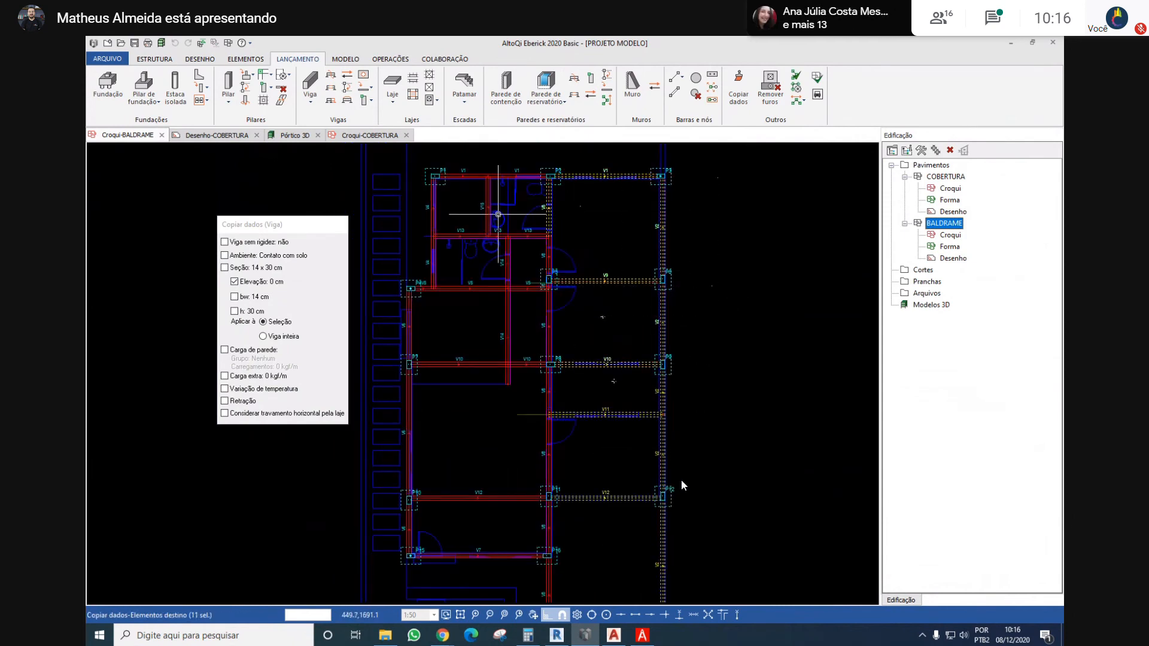
left_click_drag(596, 245, 518, 263)
left_click_drag(590, 293, 500, 333)
middle_click_drag(575, 407, 584, 323)
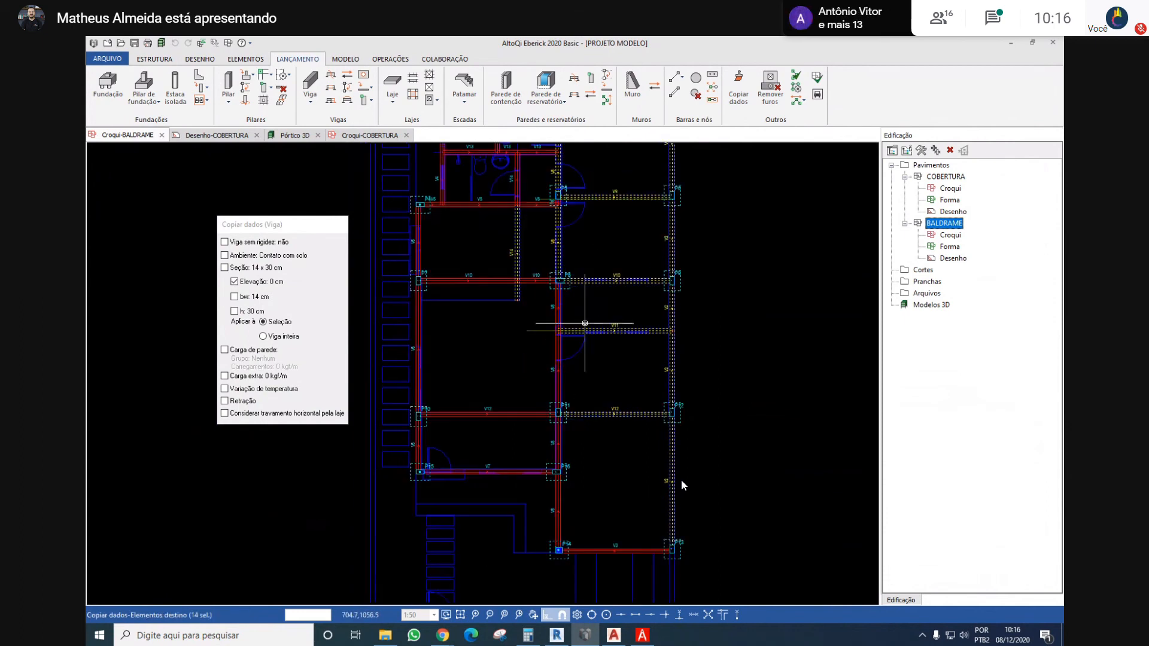
left_click_drag(598, 385, 506, 389)
left_click_drag(603, 444, 496, 441)
left_click_drag(501, 348, 445, 475)
left_click_drag(477, 373, 396, 456)
middle_click_drag(467, 336, 477, 431)
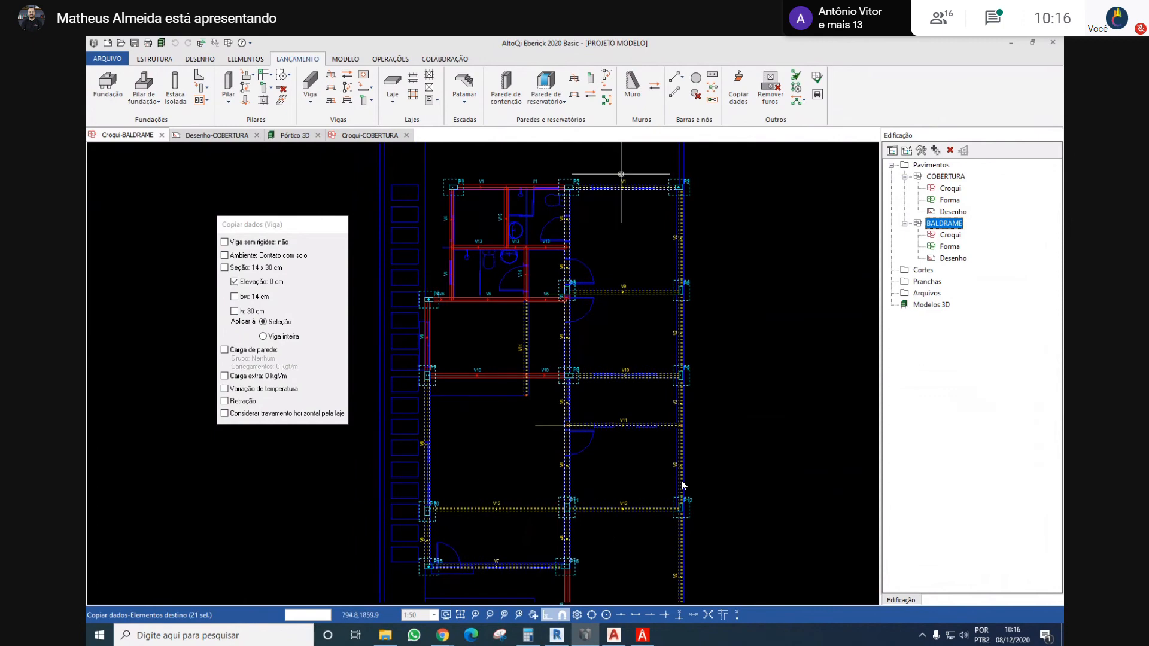
left_click_drag(621, 174, 405, 421)
key("Return")
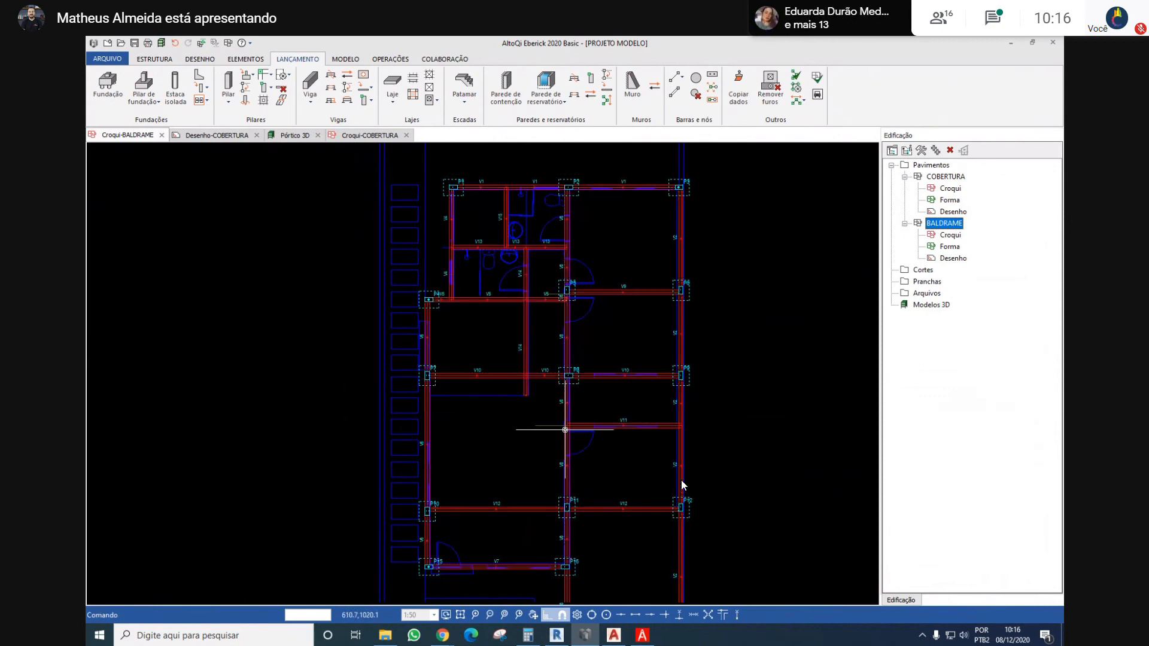
Update the 3D frame model and examine the foundation beams' elevation relative to the columns
middle_click_drag(564, 430, 539, 373)
left_click(160, 46)
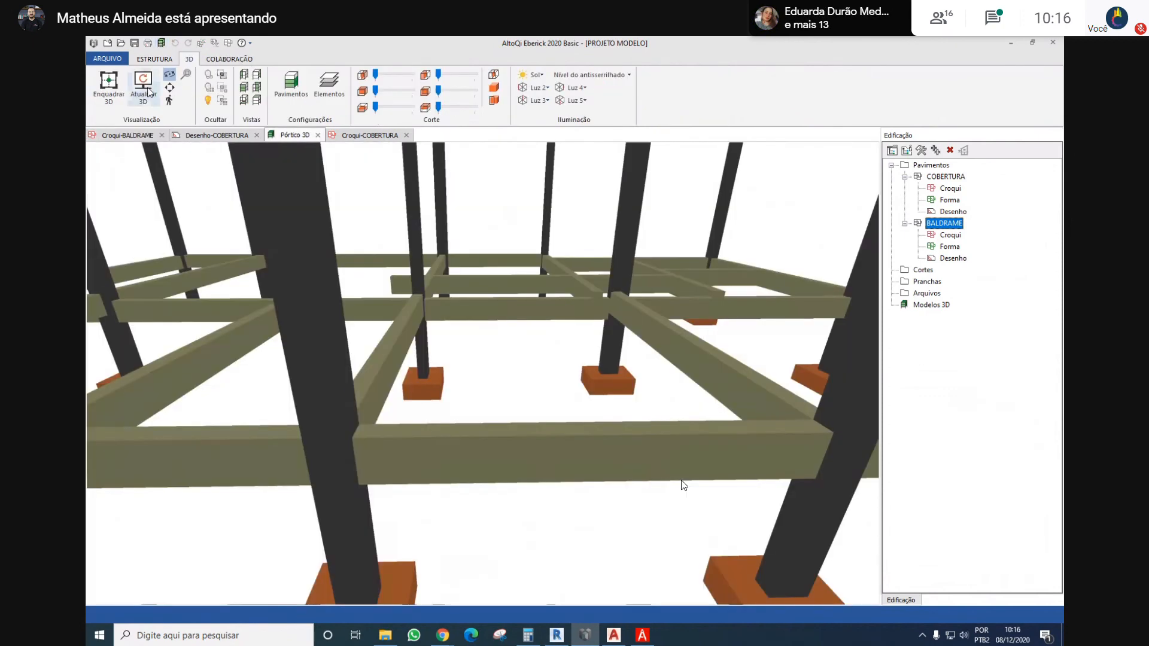
left_click(143, 88)
left_click_drag(489, 249, 913, 167)
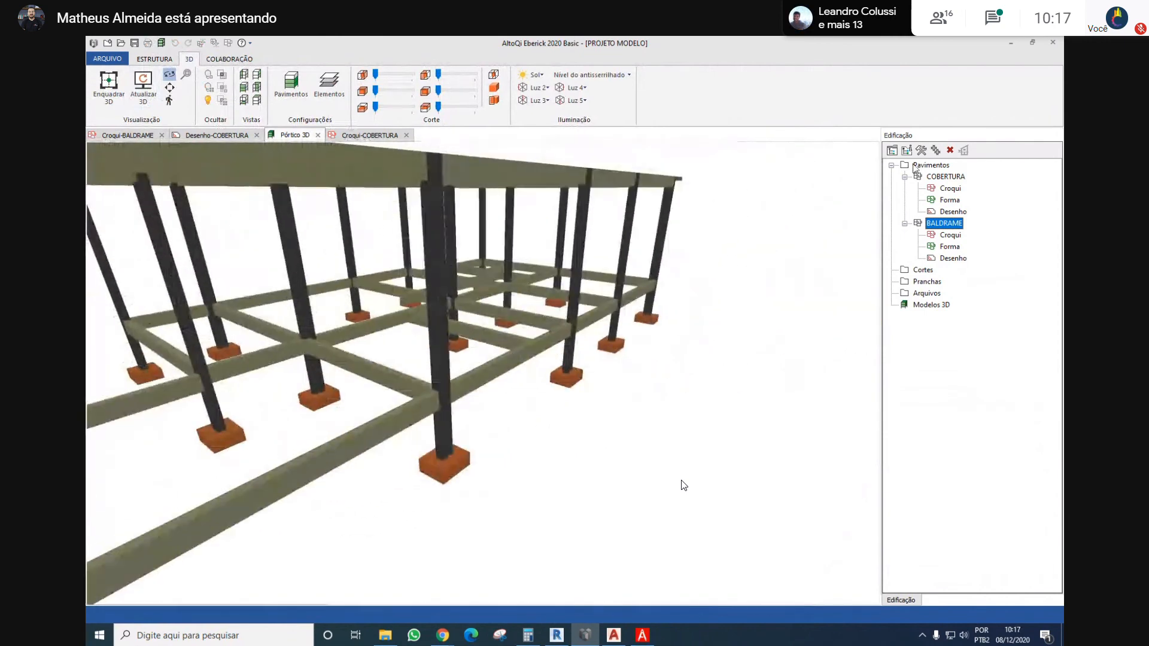
On the COBERTURA sketch, set the environment of beam V9_1 between P5 and P6 to Interno
double_click(952, 188)
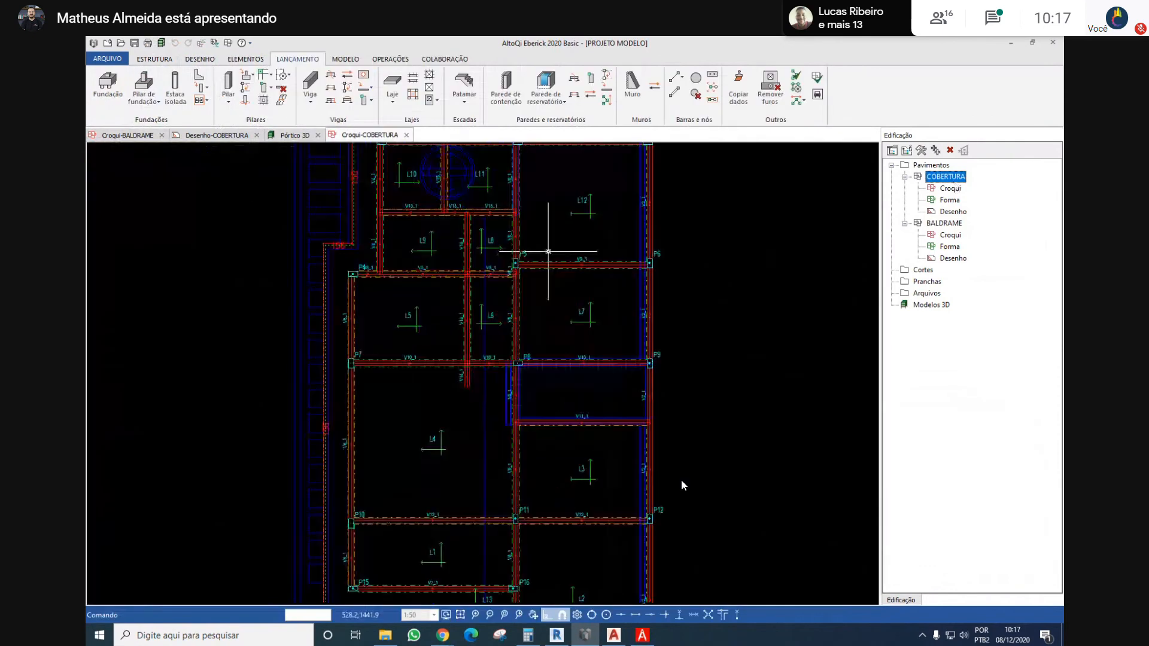
left_click(531, 269)
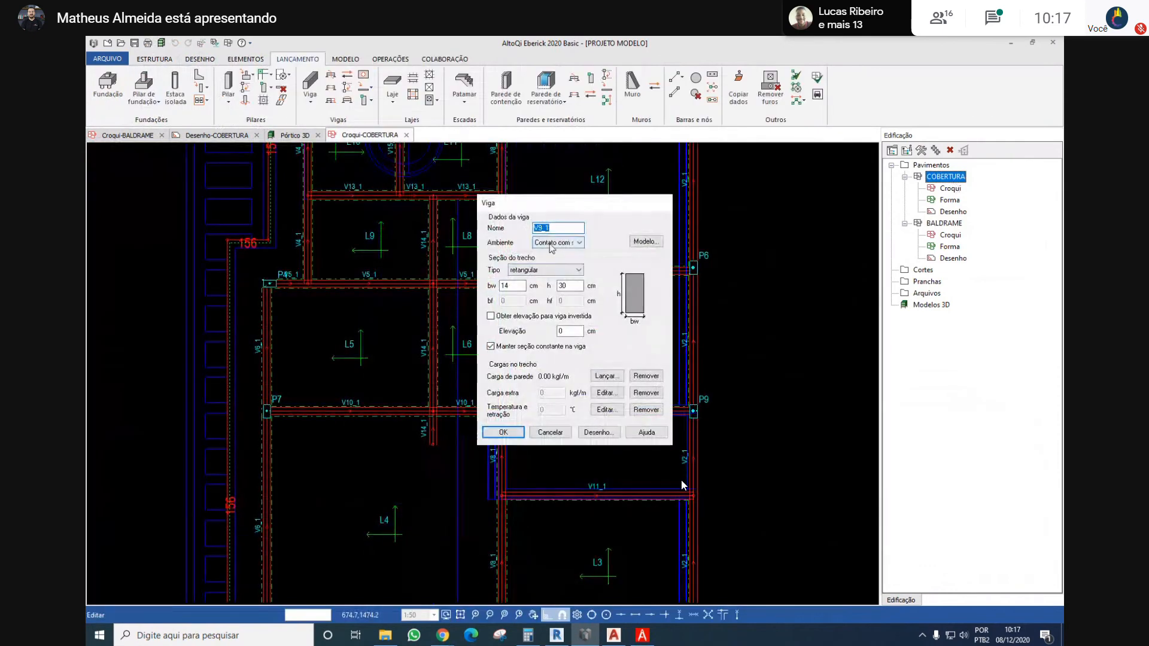
left_click(575, 242)
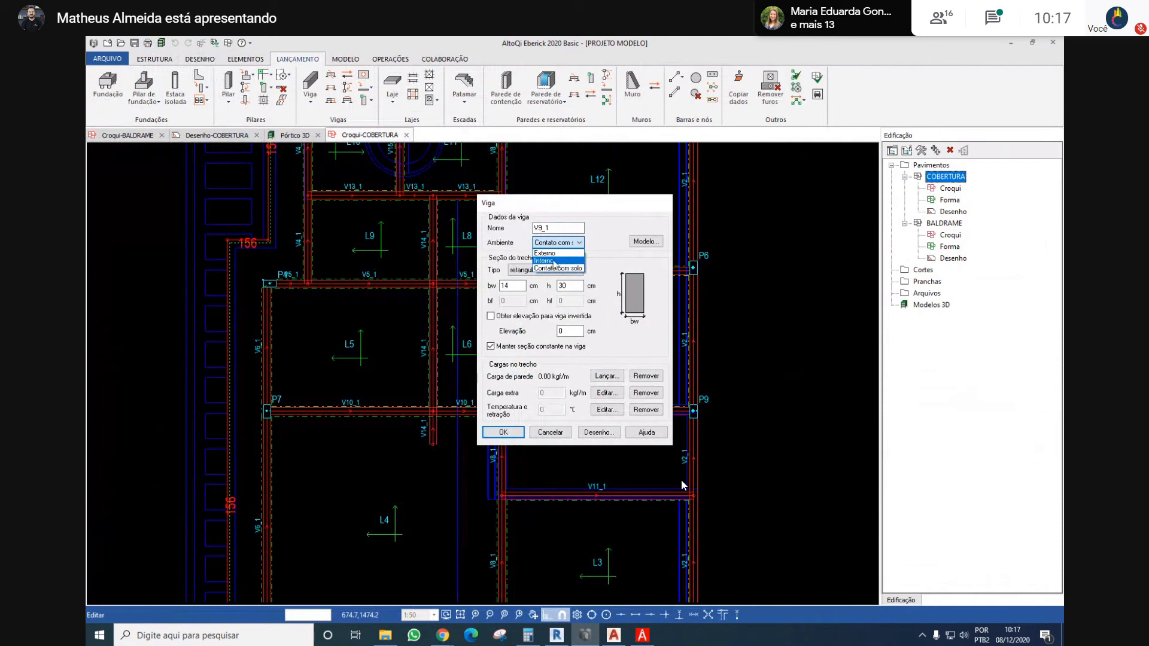
left_click(553, 261)
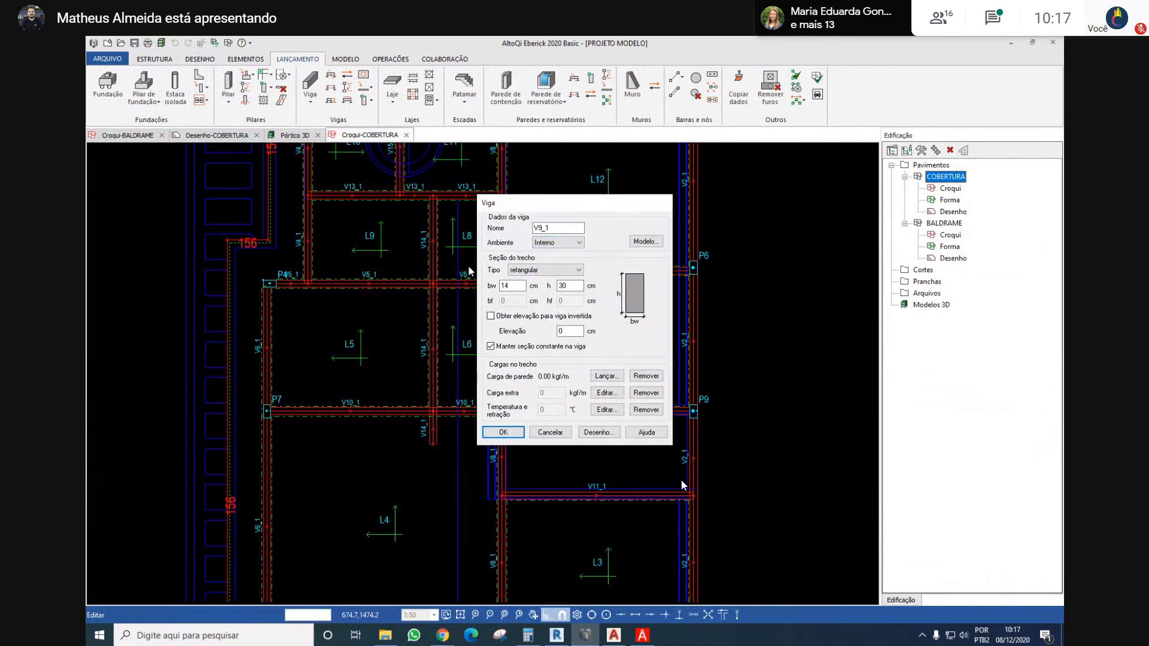
left_click(502, 432)
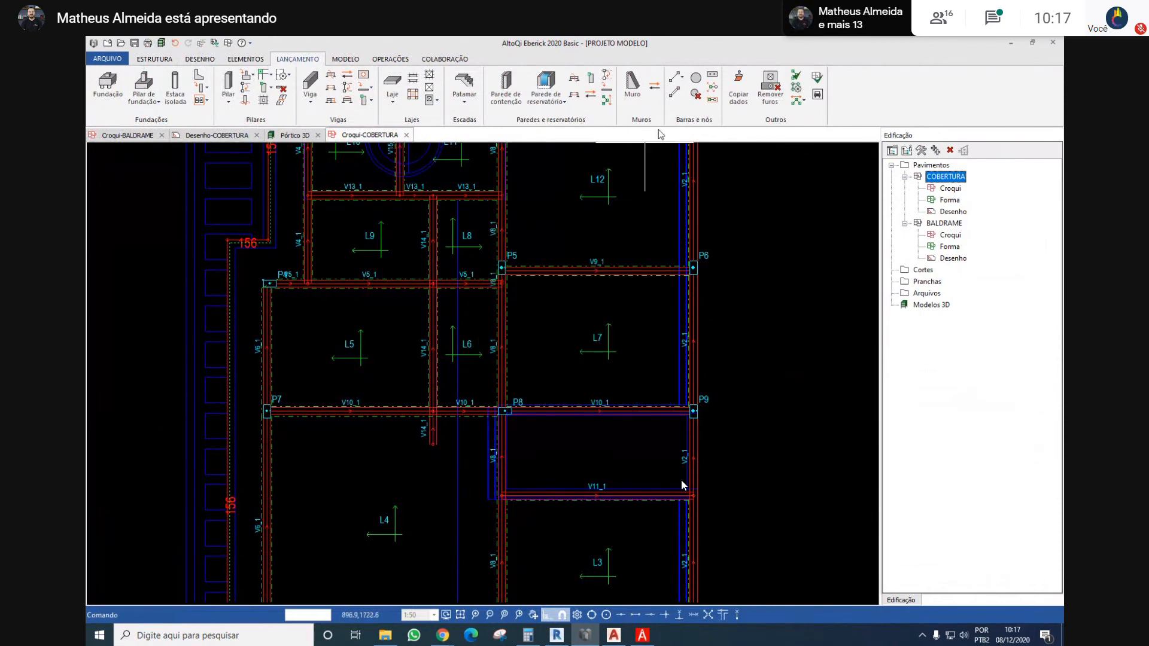
Copy V9_1's Interno environment and 14 x 30 cm section with 0 cm elevation, window-selecting the COBERTURA beams as targets
left_click(732, 90)
left_click(619, 270)
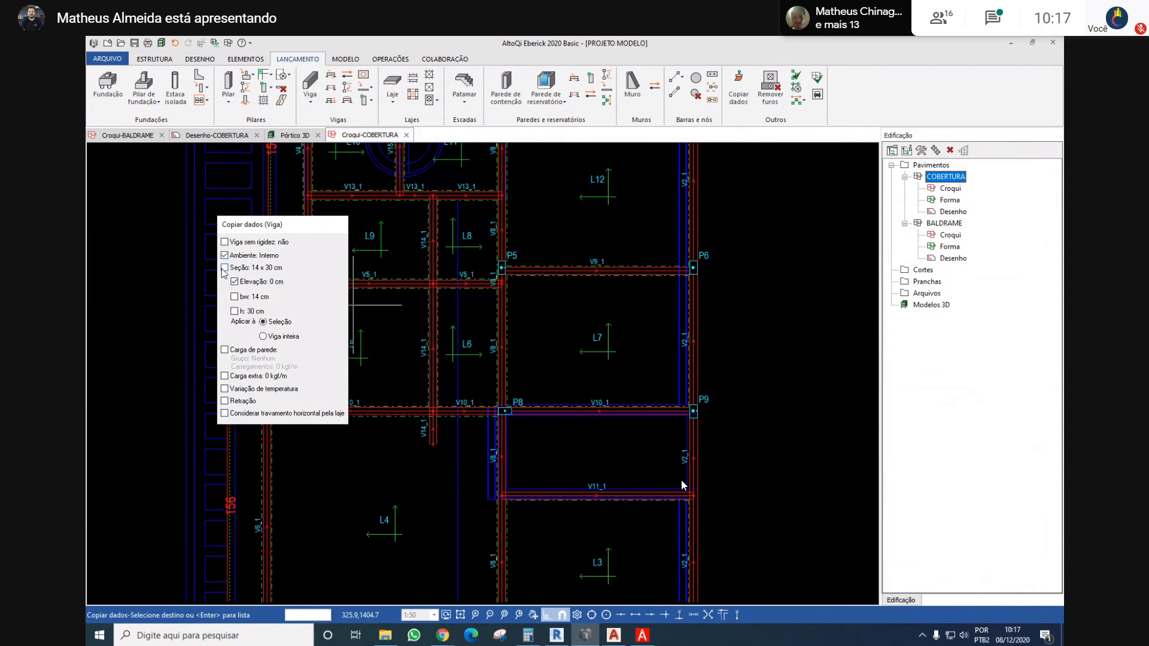
left_click(223, 268)
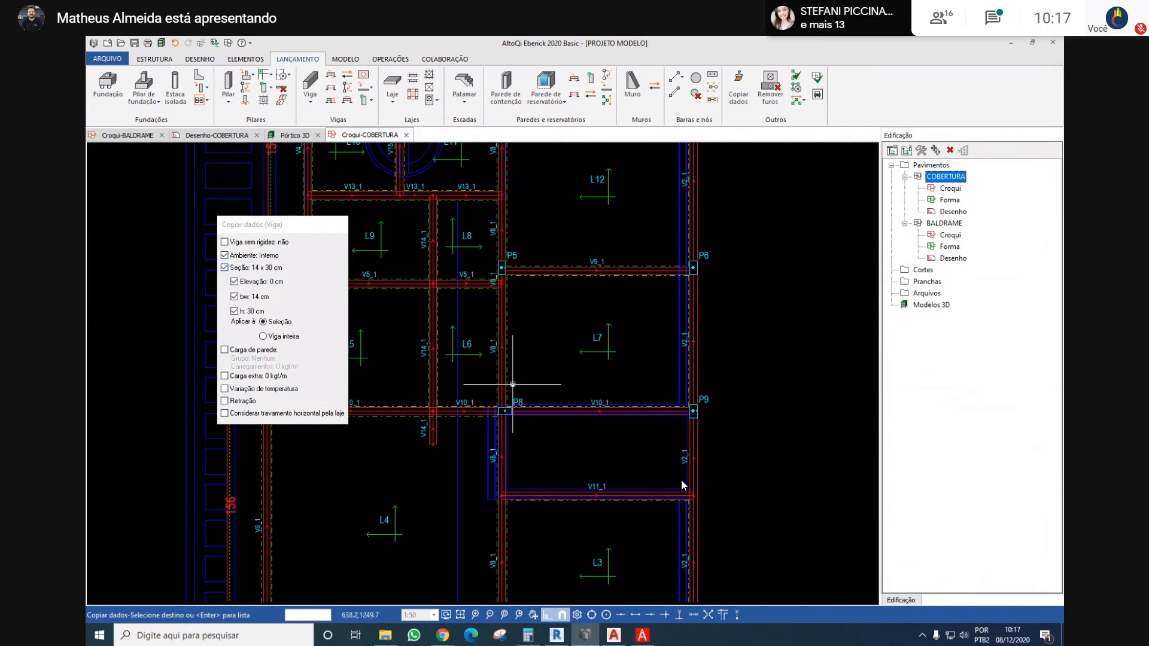
scroll(513, 385, "down", 5)
scroll(576, 297, "up", 2)
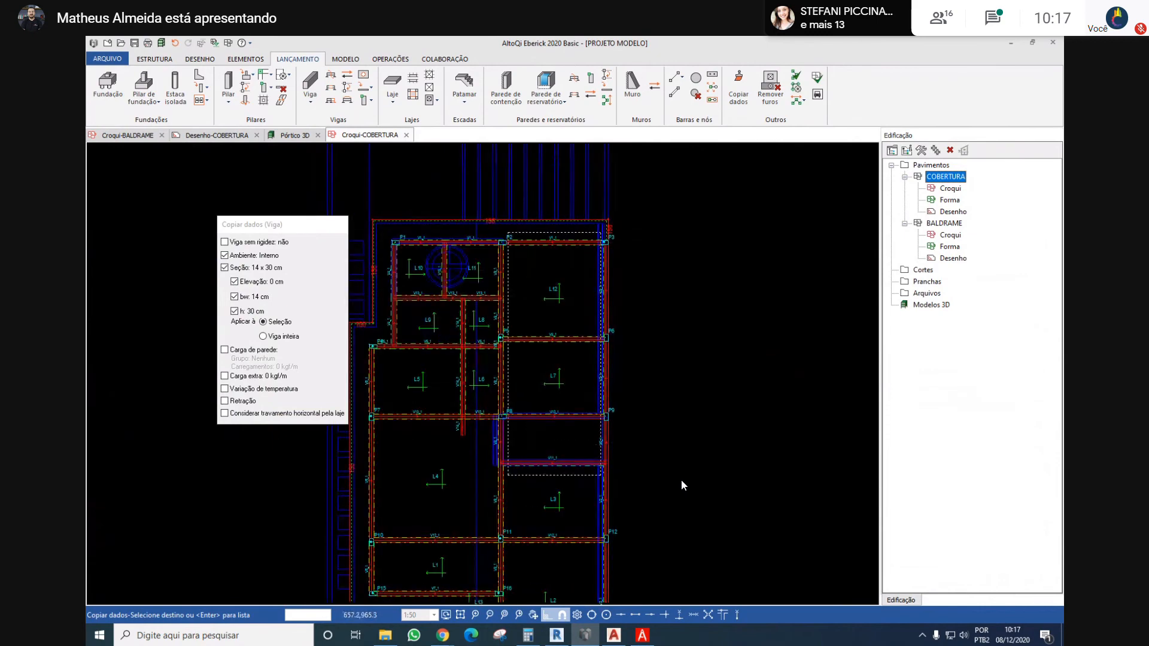
scroll(508, 263, "down", 3)
left_click_drag(540, 252, 451, 404)
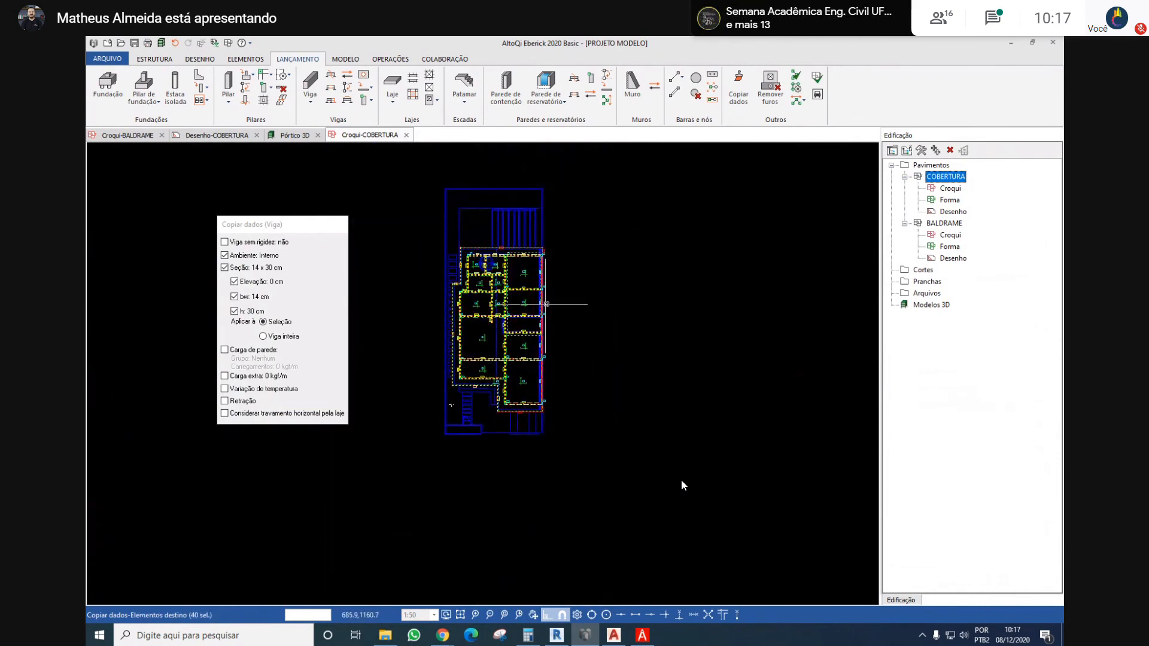
Remove the perimeter line loads labelled 156 along the roof's edges from the copy targets
scroll(546, 304, "up", 4)
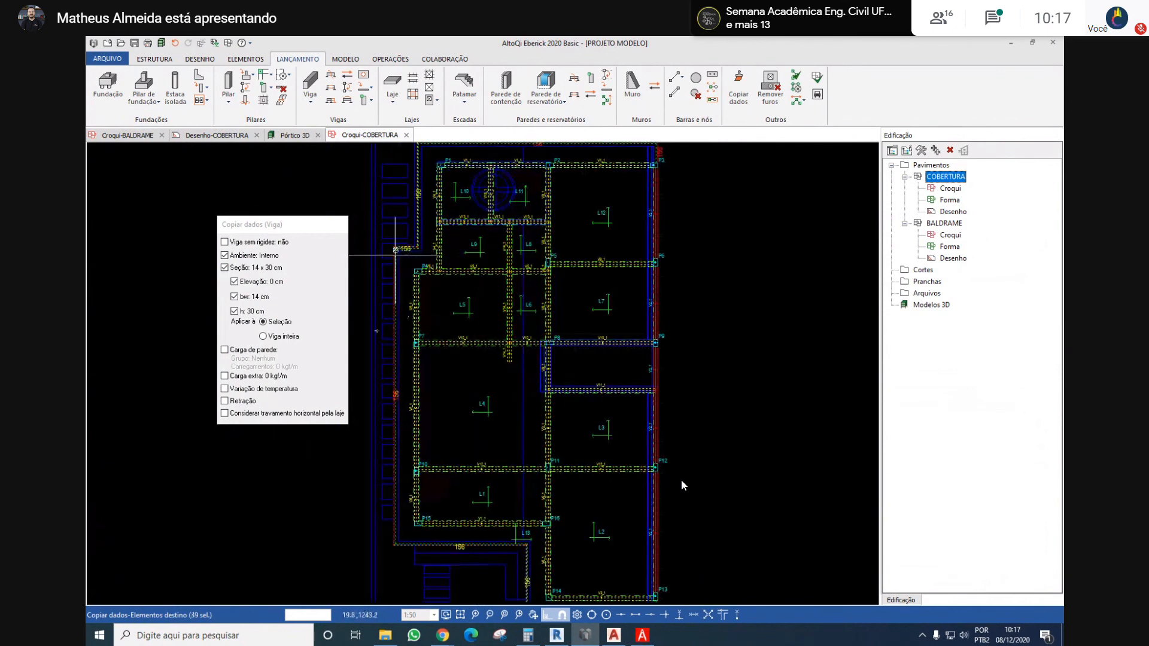
left_click(406, 248)
left_click_drag(425, 227, 390, 245)
scroll(422, 237, "down", 2)
scroll(442, 410, "up", 3)
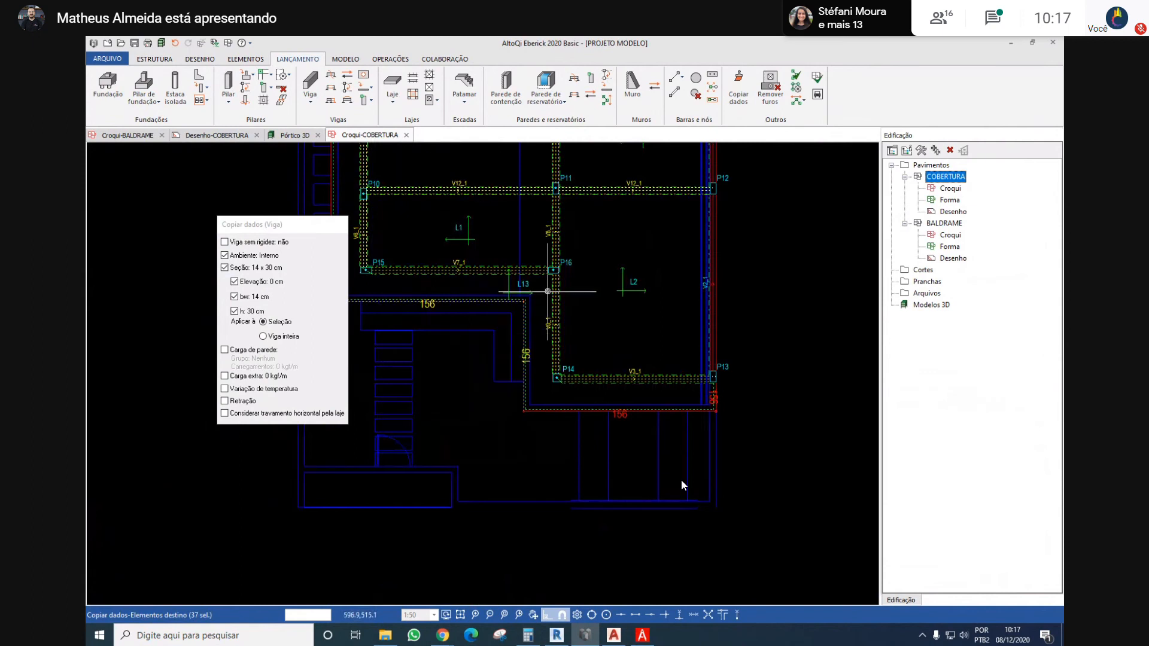
left_click_drag(535, 291, 456, 360)
scroll(456, 360, "down", 3)
middle_click_drag(472, 297, 495, 371)
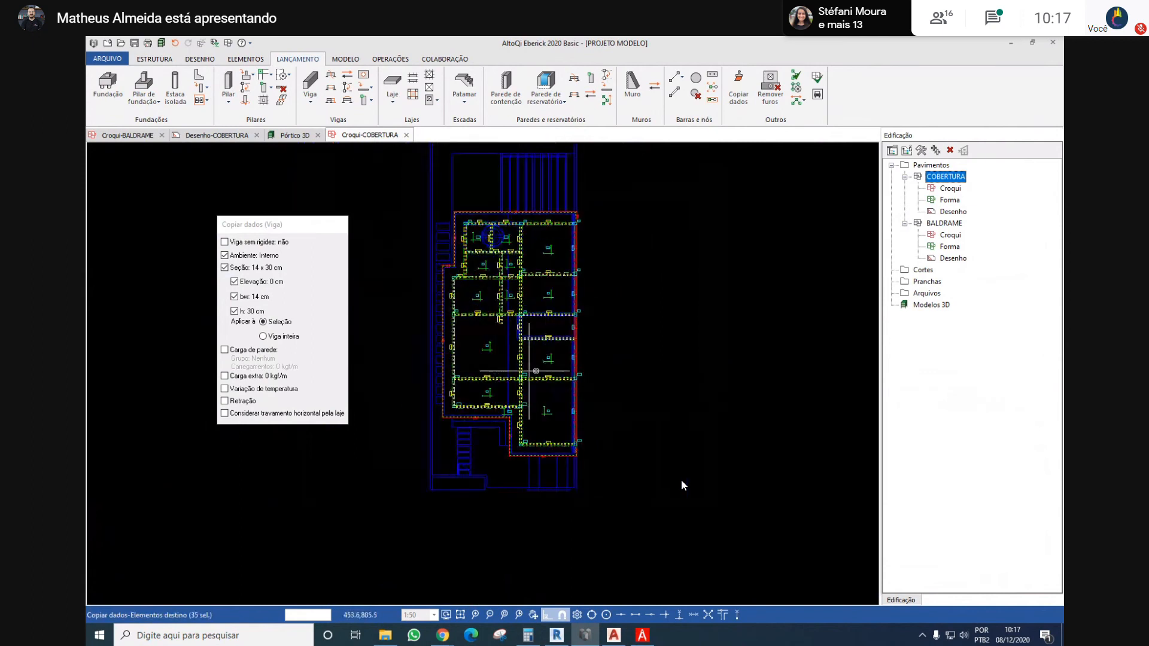
Add the V2_1 beam segments along the plan's right side to the targets and apply the copied beam data
left_click_drag(628, 378, 553, 407)
left_click_drag(605, 326, 542, 361)
left_click_drag(613, 258, 556, 295)
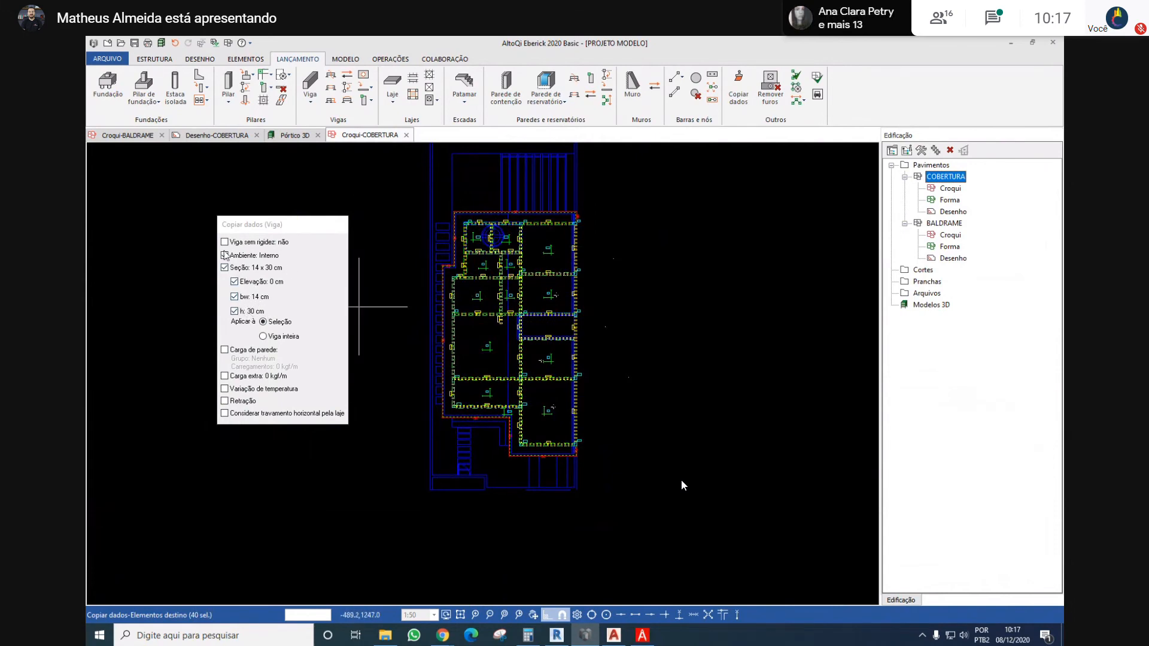
scroll(525, 341, "up", 2)
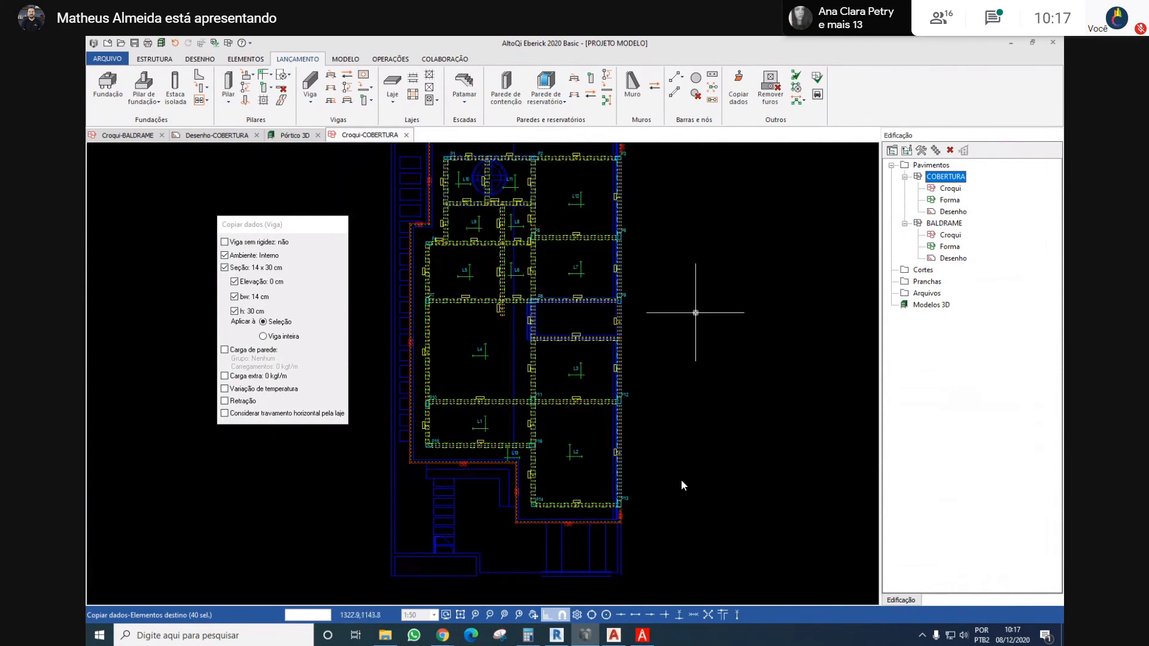
key("Return")
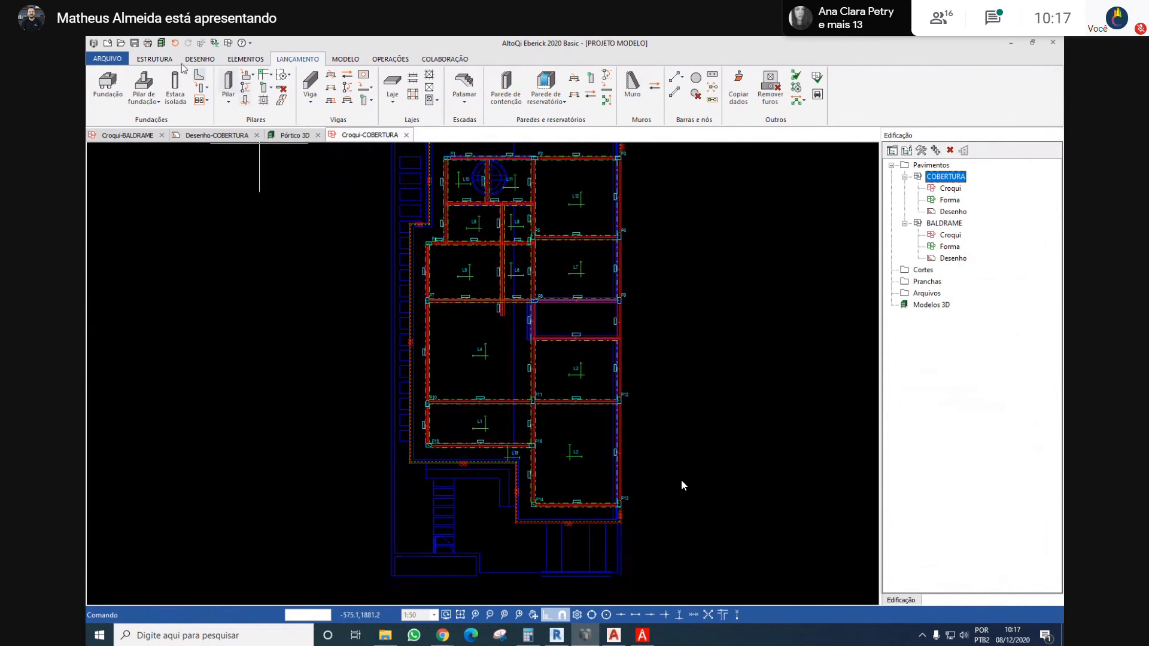
Inspect the 3D frame from another side and examine the beam layout around P11 to P16 on the BALDRAME sketch
left_click(290, 135)
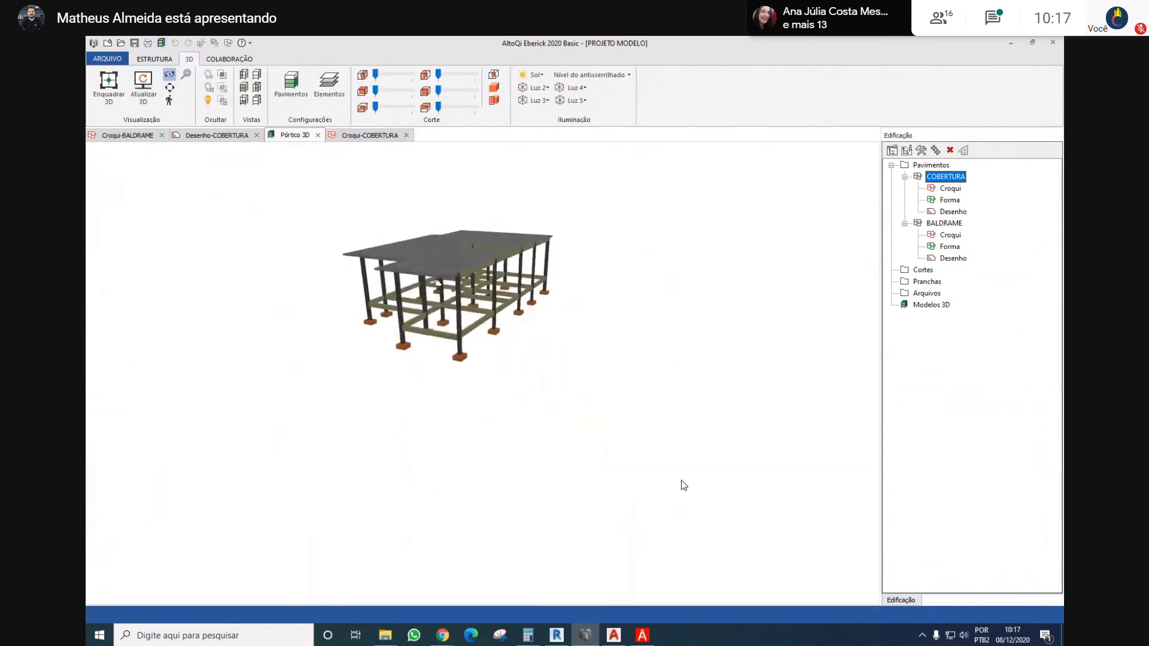
left_click_drag(437, 283, 892, 260)
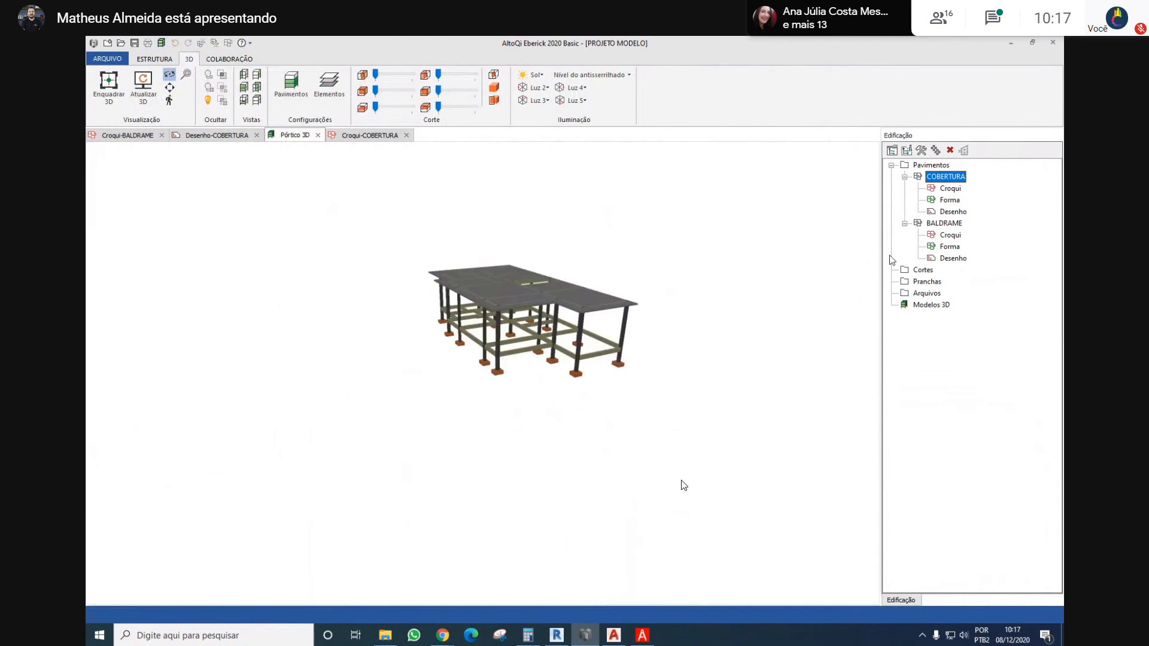
double_click(944, 223)
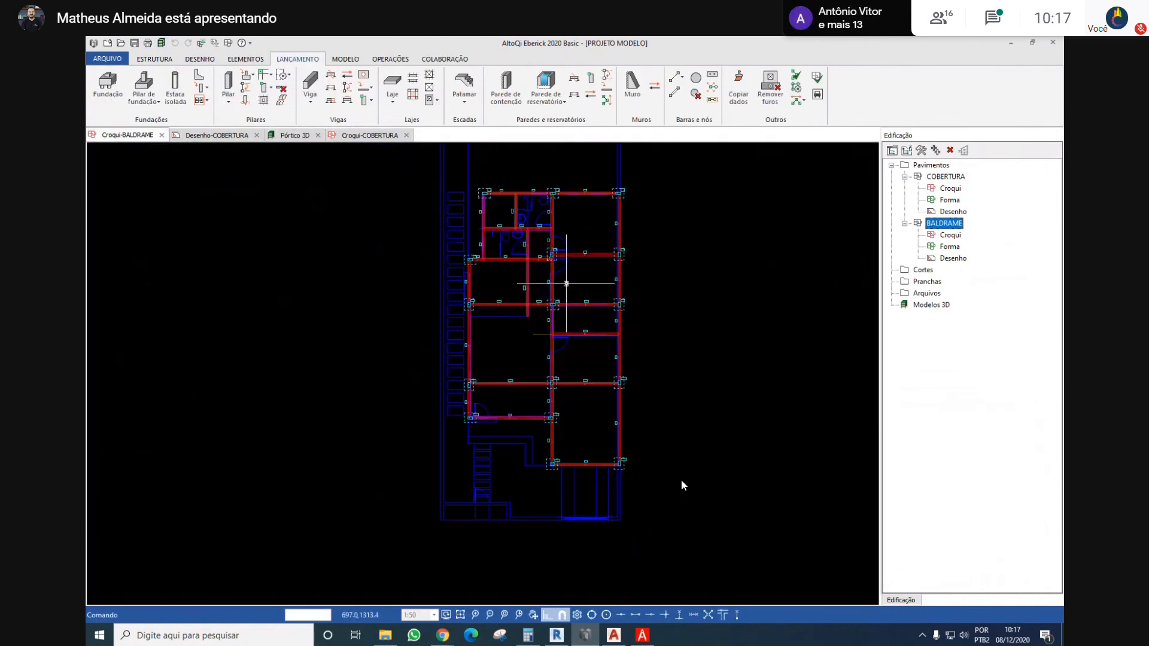
scroll(536, 470, "up", 3)
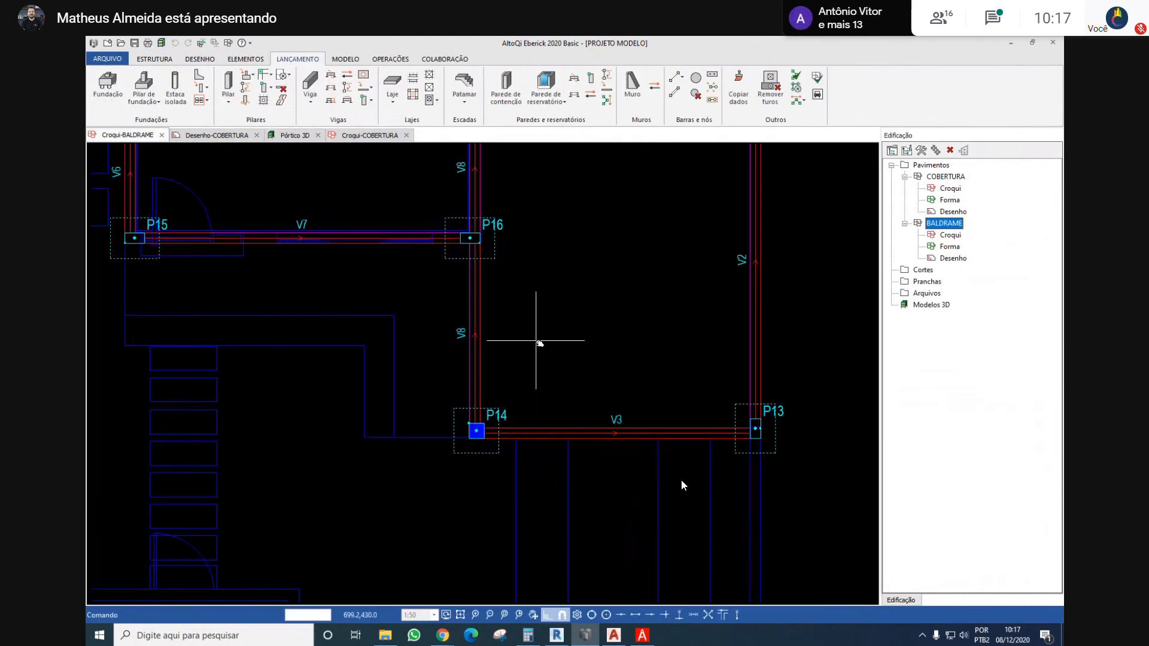
scroll(493, 353, "down", 2)
middle_click_drag(501, 346, 542, 429)
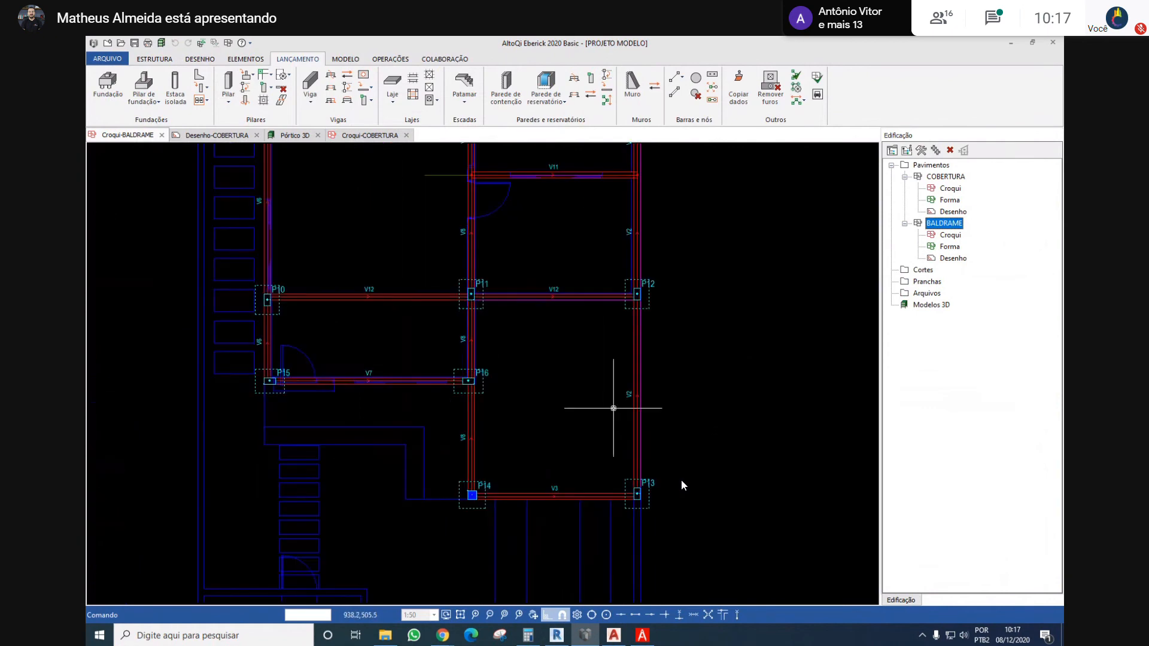
middle_click_drag(515, 361, 521, 474)
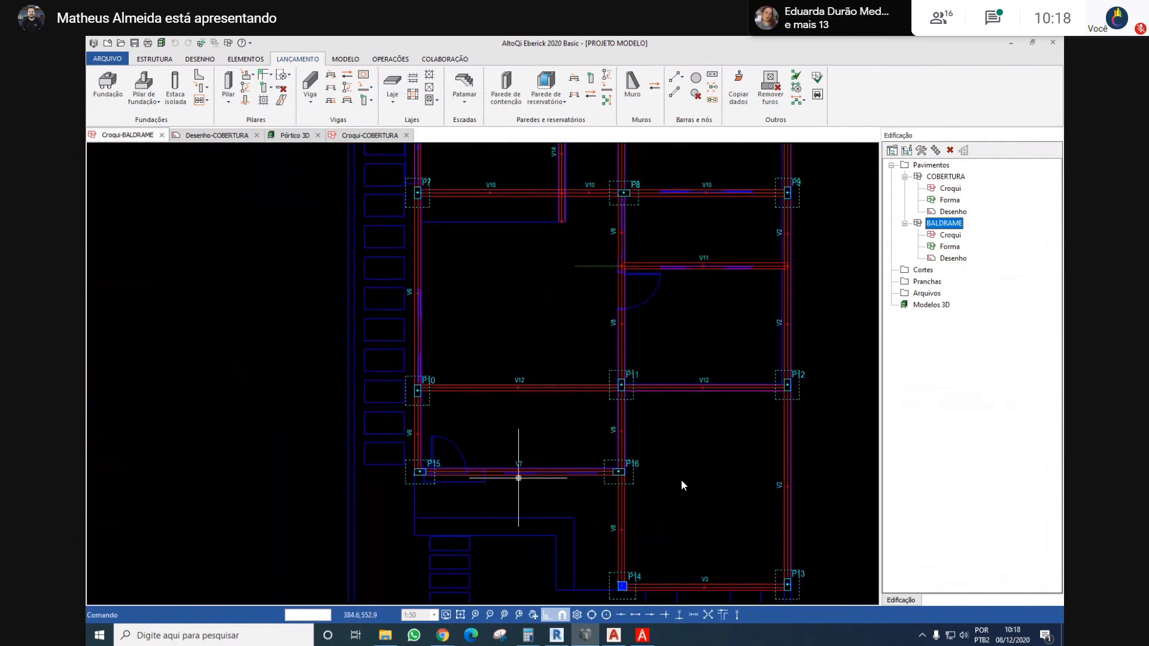
middle_click_drag(569, 379, 525, 417)
middle_click_drag(634, 431, 528, 417)
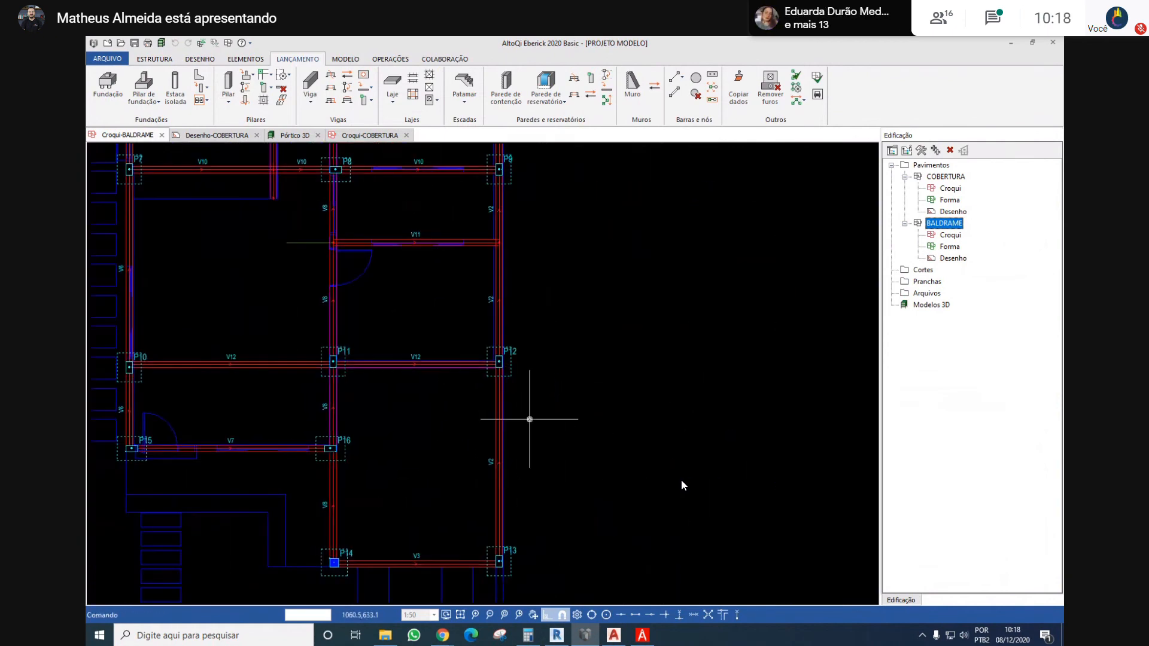
scroll(514, 466, "up", 4)
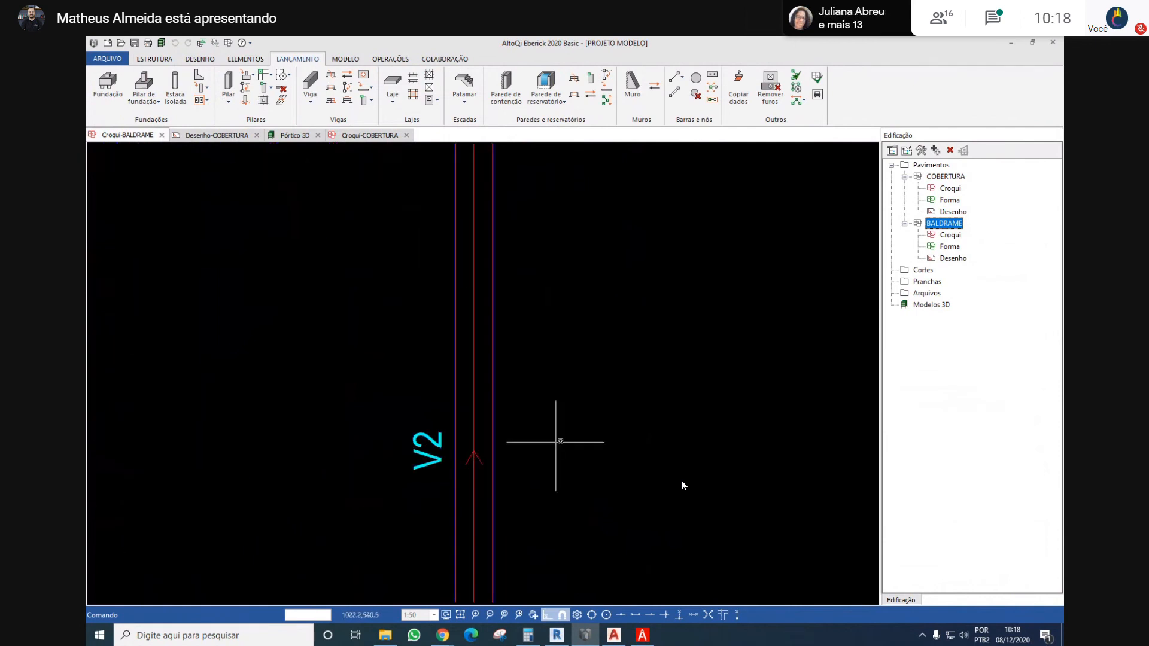
scroll(629, 526, "down", 4)
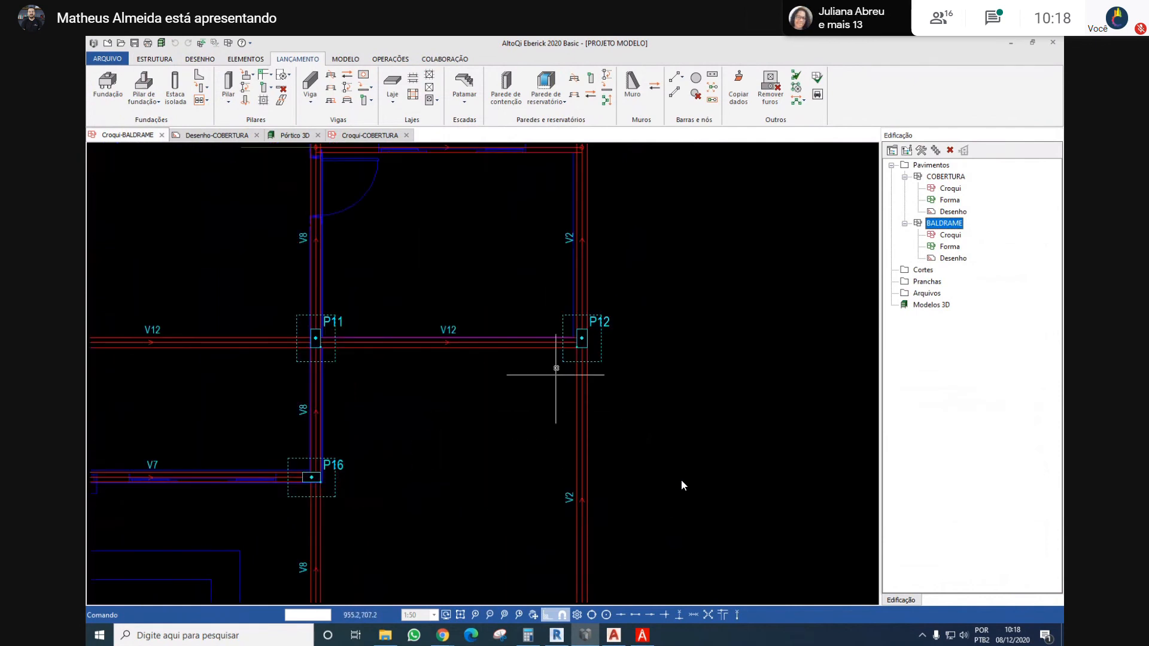
scroll(585, 377, "down", 3)
scroll(574, 382, "up", 3)
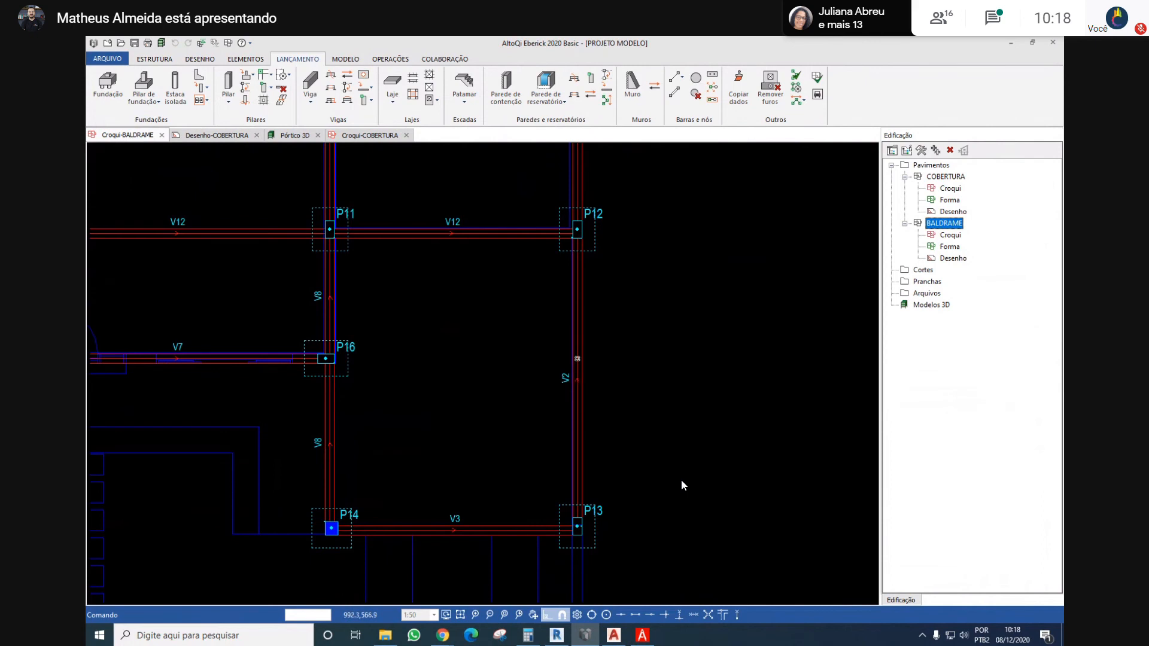
Add a wall load to beam V2's segment between P12 and P13, using a wall height of 260 cm
double_click(576, 359)
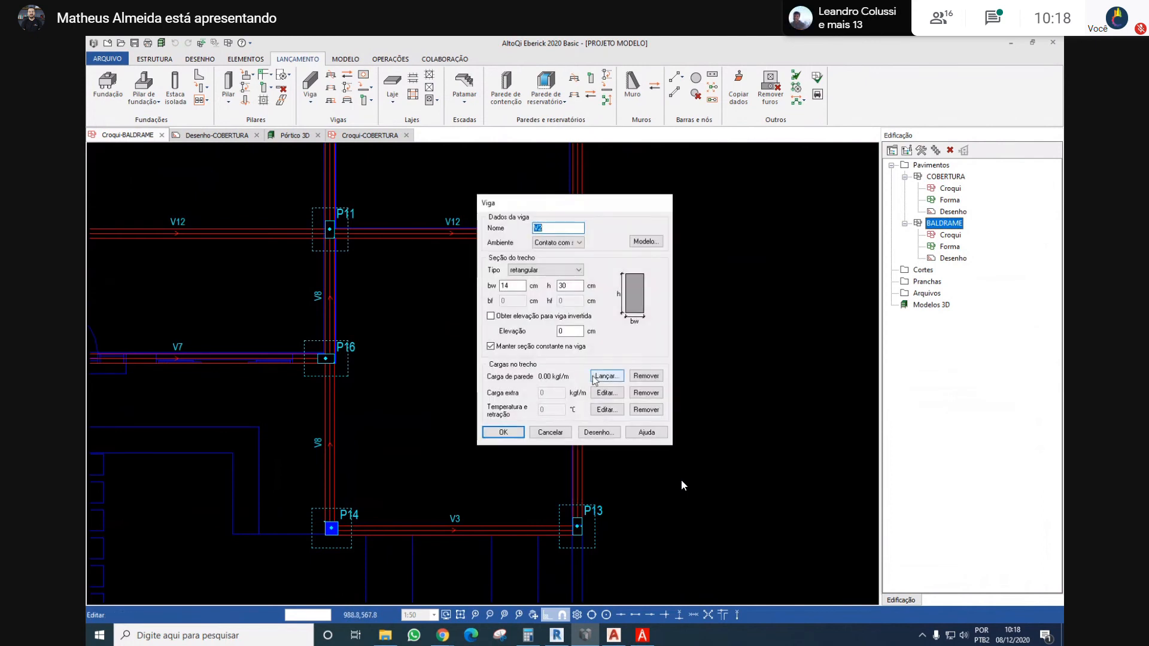
left_click(594, 377)
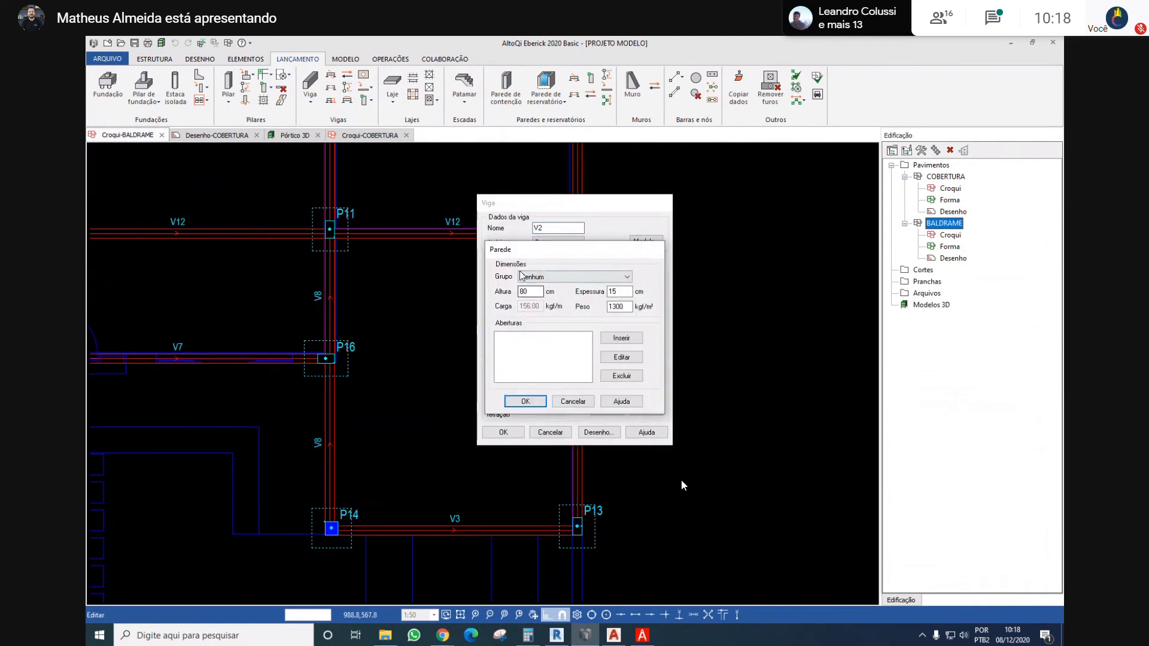
left_click(521, 273)
left_click(580, 288)
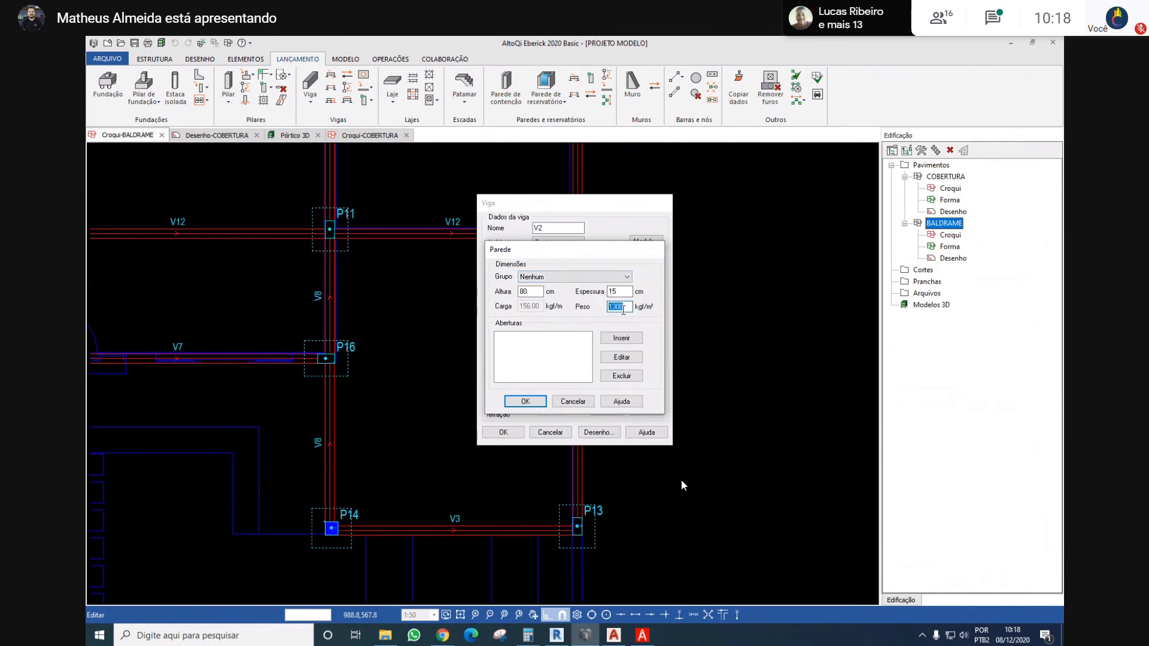
double_click(531, 292)
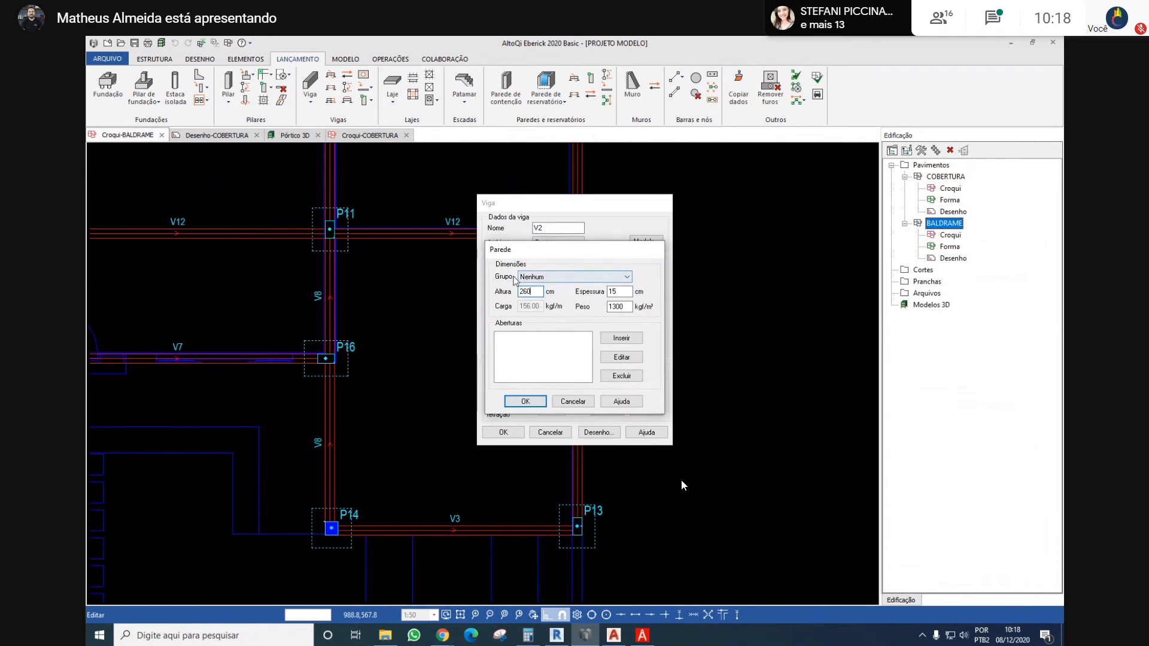
left_click(524, 400)
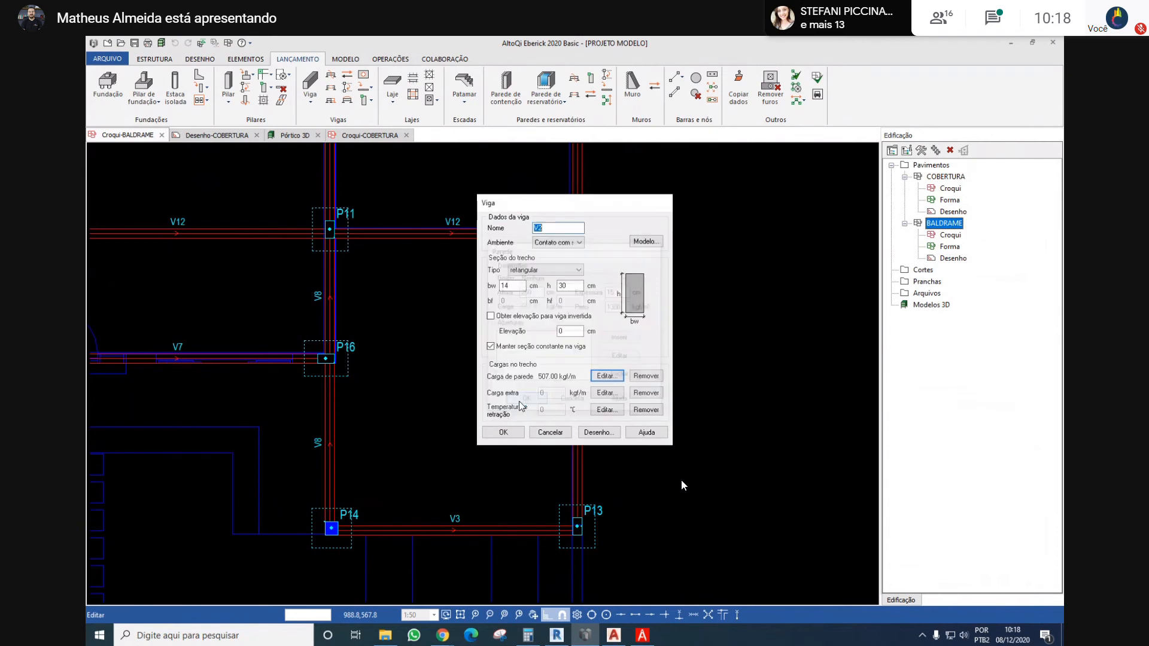
left_click(506, 432)
Start Copy Data with beam V2's segment between P12 and P13 as the reference, including only the wall load
scroll(526, 422, "down", 3)
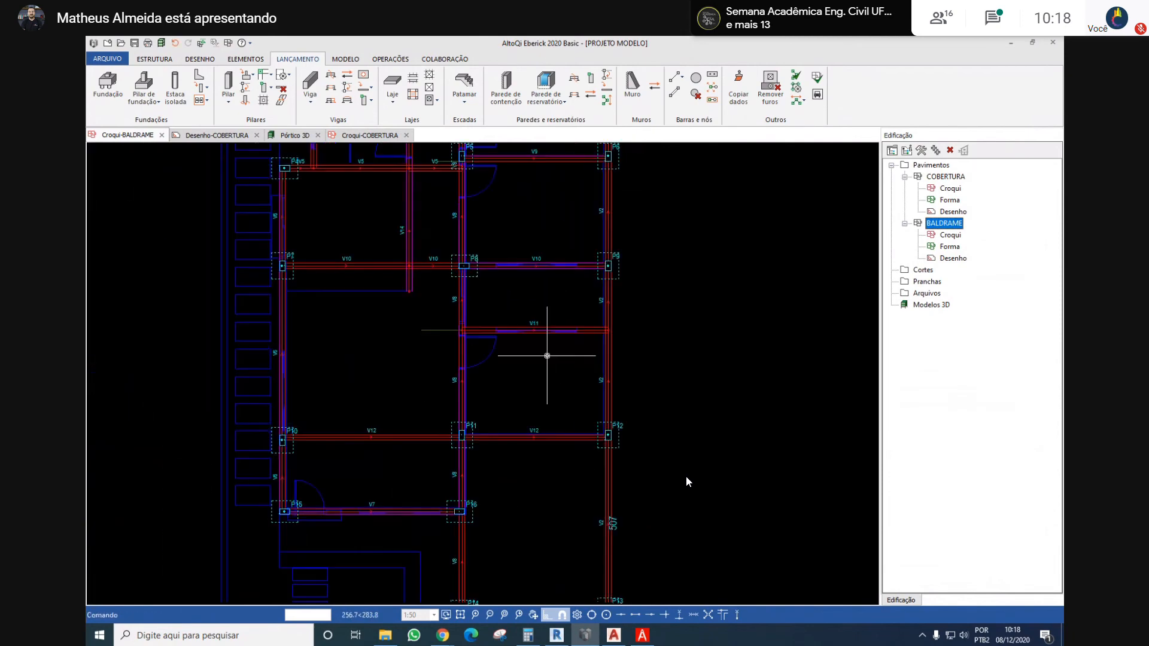
middle_click_drag(648, 423, 651, 401)
scroll(651, 401, "down", 1)
left_click(738, 88)
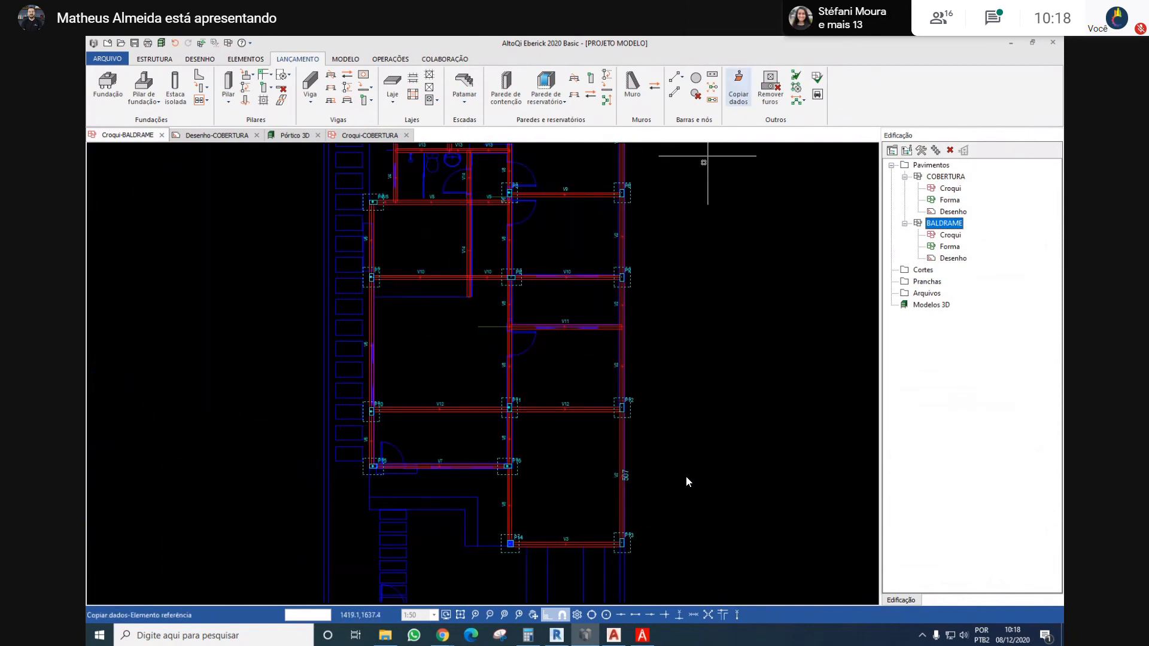
scroll(633, 415, "up", 1)
left_click(616, 428)
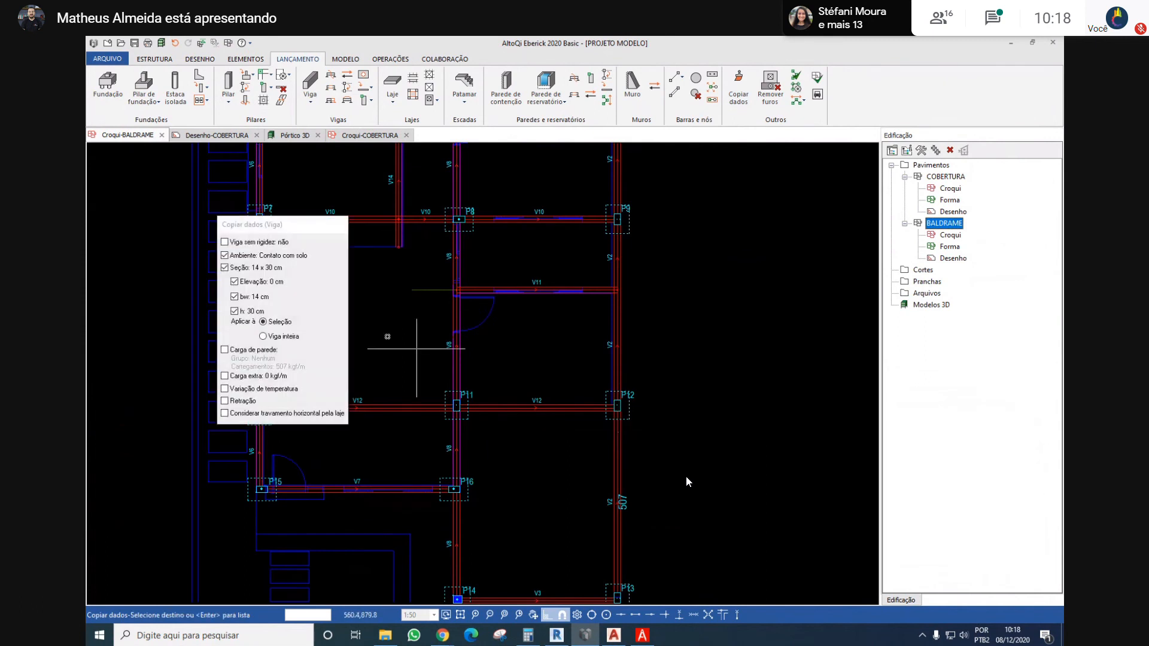
left_click(234, 297)
scroll(506, 380, "down", 2)
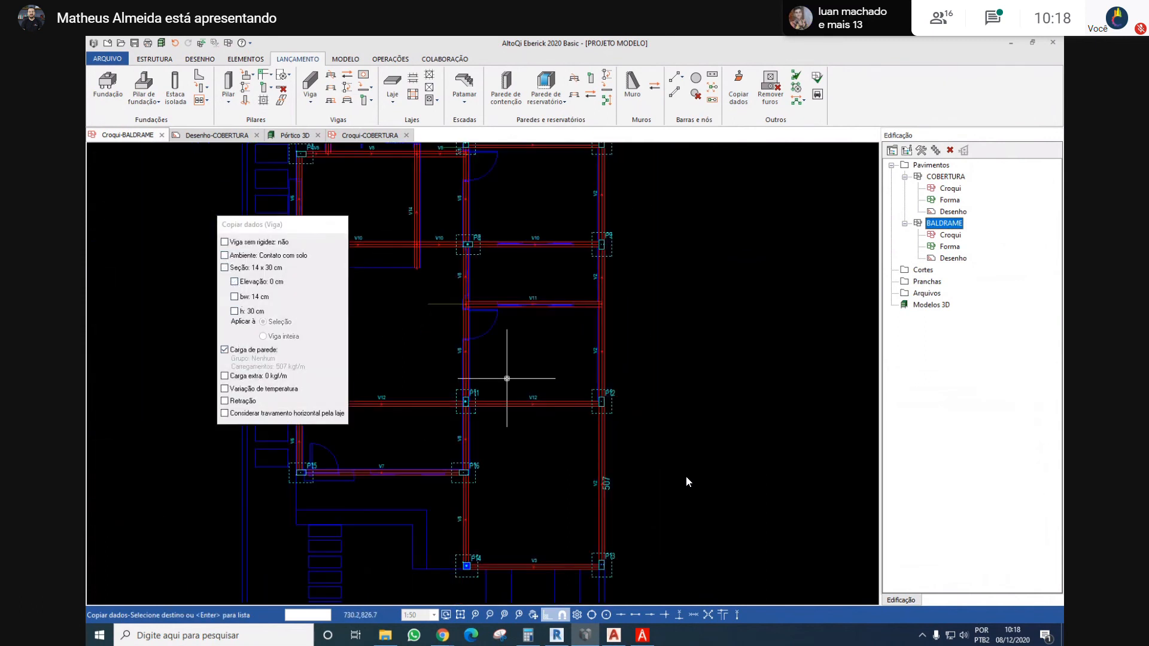
scroll(607, 412, "up", 2)
middle_click_drag(607, 413, 636, 444)
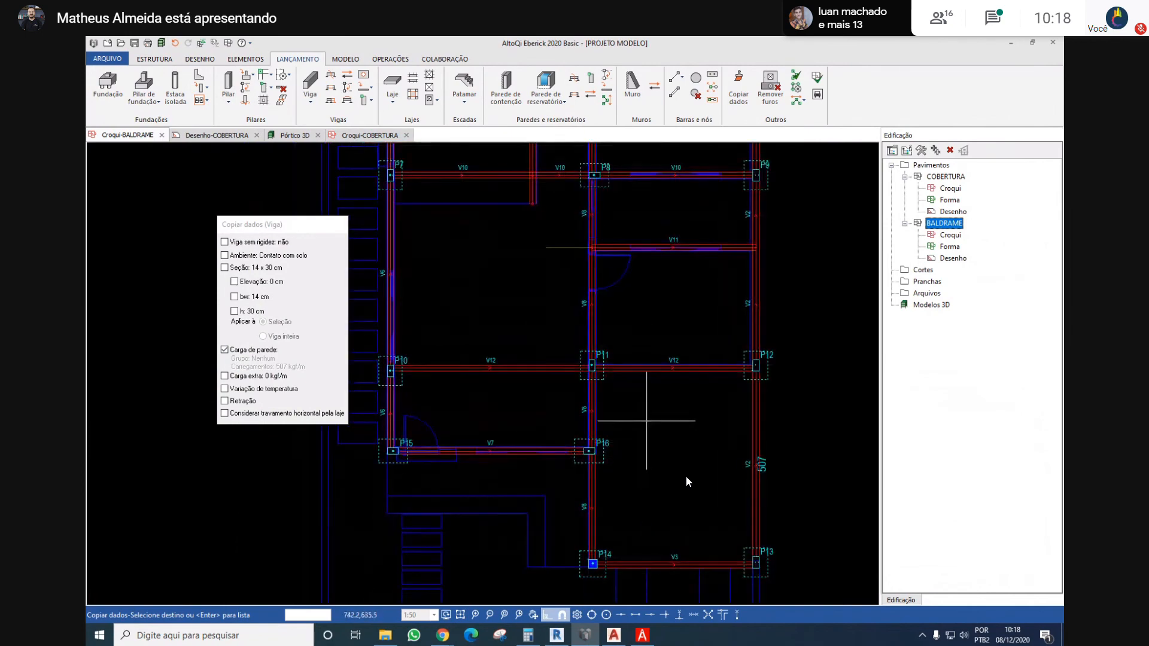
Add V8 between P11 and P16, V7, the V6 segments, V5 from P4 to V14, and V4's lower segment to the copy targets
left_click(592, 418)
left_click(502, 453)
scroll(501, 461, "down", 1)
left_click_drag(473, 435, 408, 441)
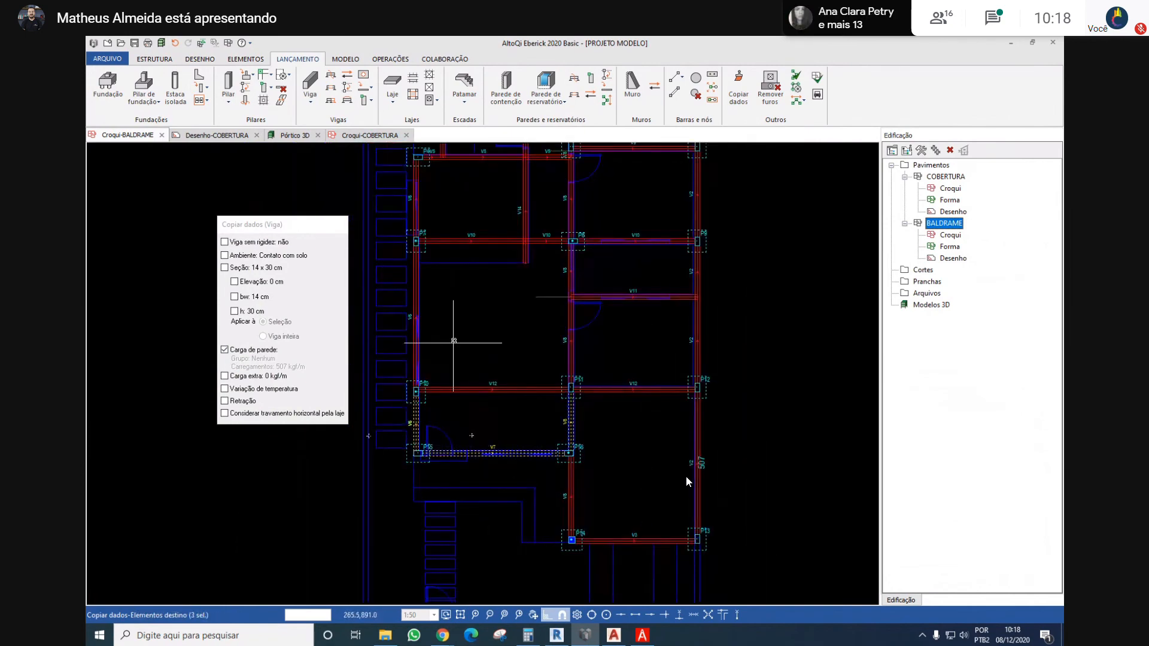
left_click_drag(453, 341, 399, 355)
middle_click_drag(428, 300, 445, 421)
left_click_drag(442, 305, 403, 317)
left_click_drag(441, 252, 412, 303)
left_click_drag(486, 265, 435, 252)
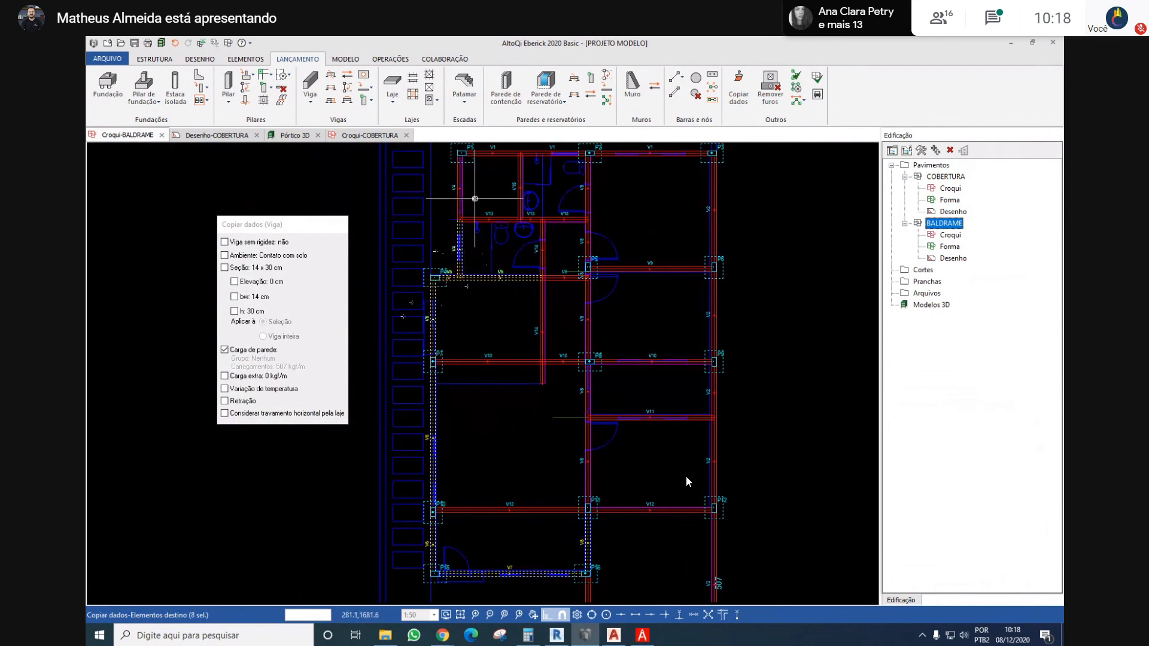
Add V4's upper segment, V13's left segment, all V1 segments from P1 to P3, and V2 between P3 and P6 to the targets
middle_click_drag(475, 198, 472, 271)
left_click_drag(481, 259, 400, 297)
left_click_drag(494, 202, 470, 250)
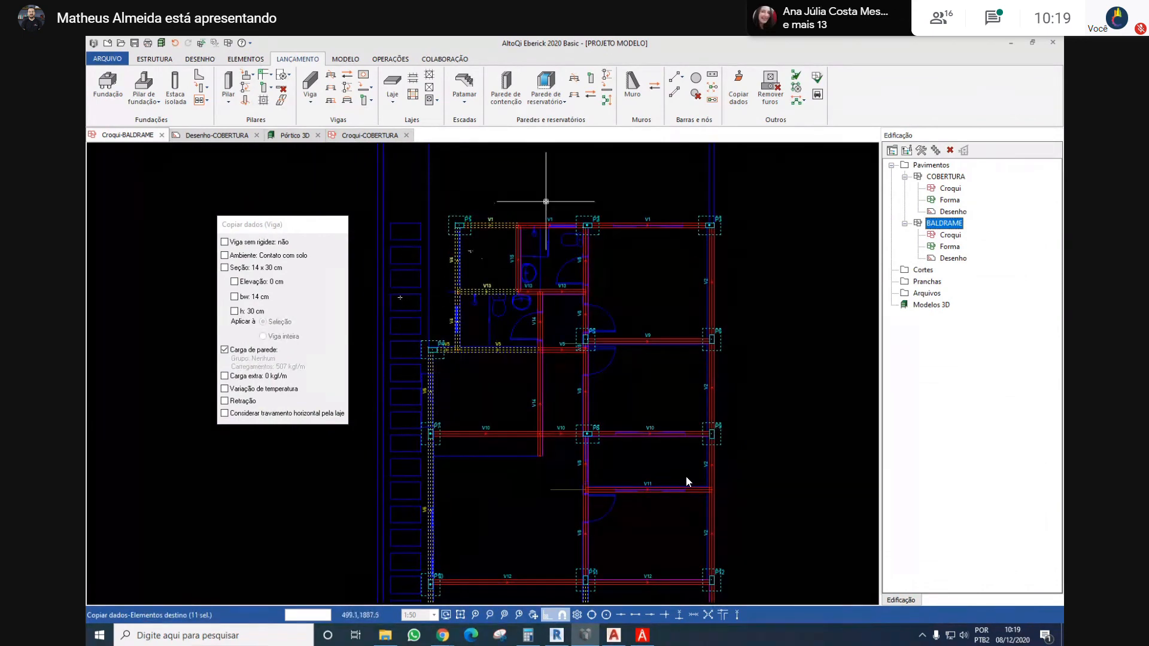
left_click_drag(546, 202, 533, 246)
left_click_drag(637, 197, 621, 244)
left_click_drag(755, 270, 677, 282)
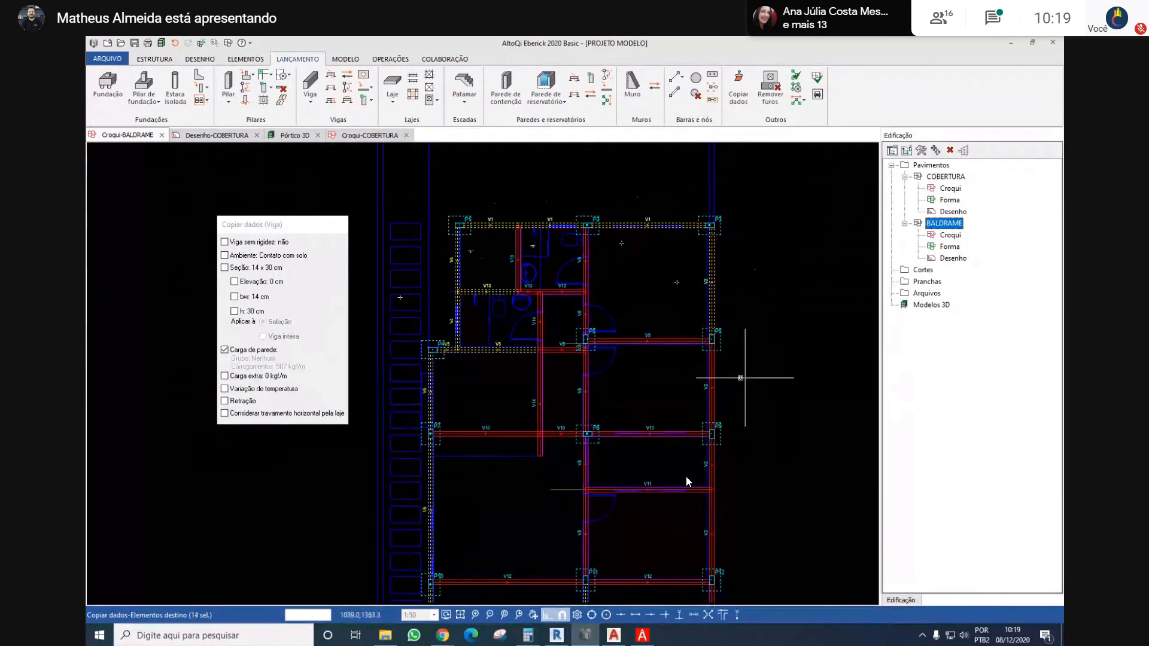
Add the V2 segments from P6 to P13, V9, V10 between P8 and P9, and V11 to the copy targets
left_click_drag(745, 379, 667, 393)
left_click_drag(664, 307, 639, 386)
middle_click_drag(668, 445, 620, 302)
left_click_drag(635, 273, 624, 404)
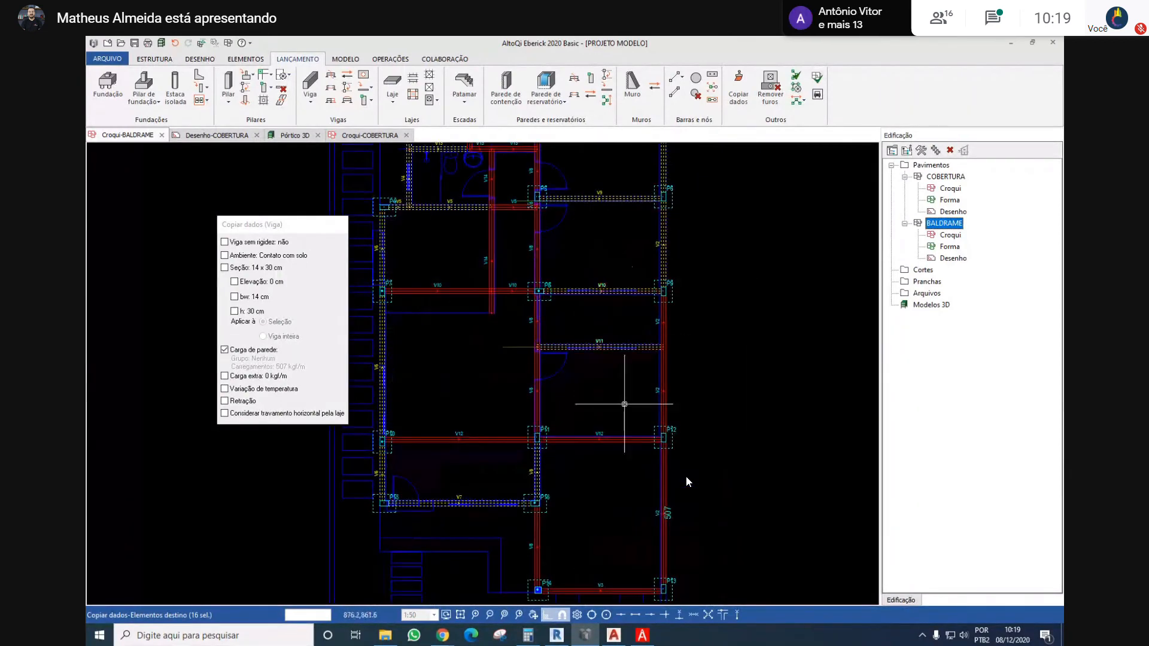
left_click_drag(708, 320, 626, 387)
middle_click_drag(673, 443, 673, 328)
left_click_drag(721, 374, 606, 393)
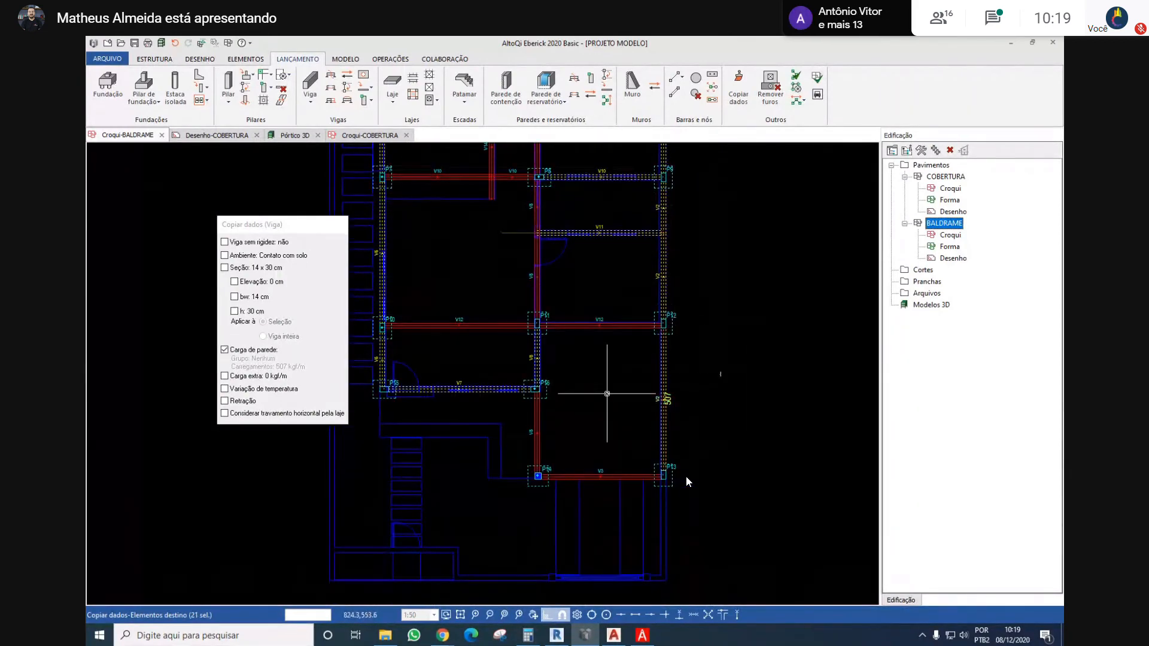
Remove V2's segment between P12 and P13 from the targets and add V12 between P11 and P12 plus V14's lower segment
left_click_drag(675, 364, 626, 376)
left_click_drag(639, 295, 595, 376)
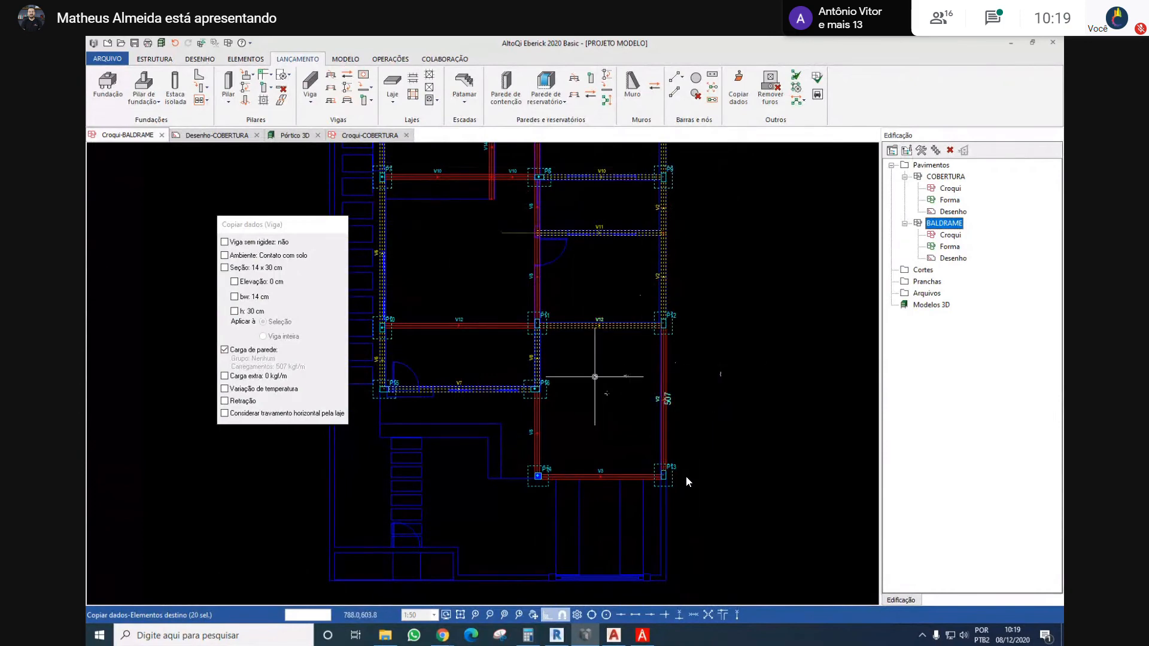
left_click_drag(607, 417, 588, 497)
middle_click_drag(537, 393, 628, 452)
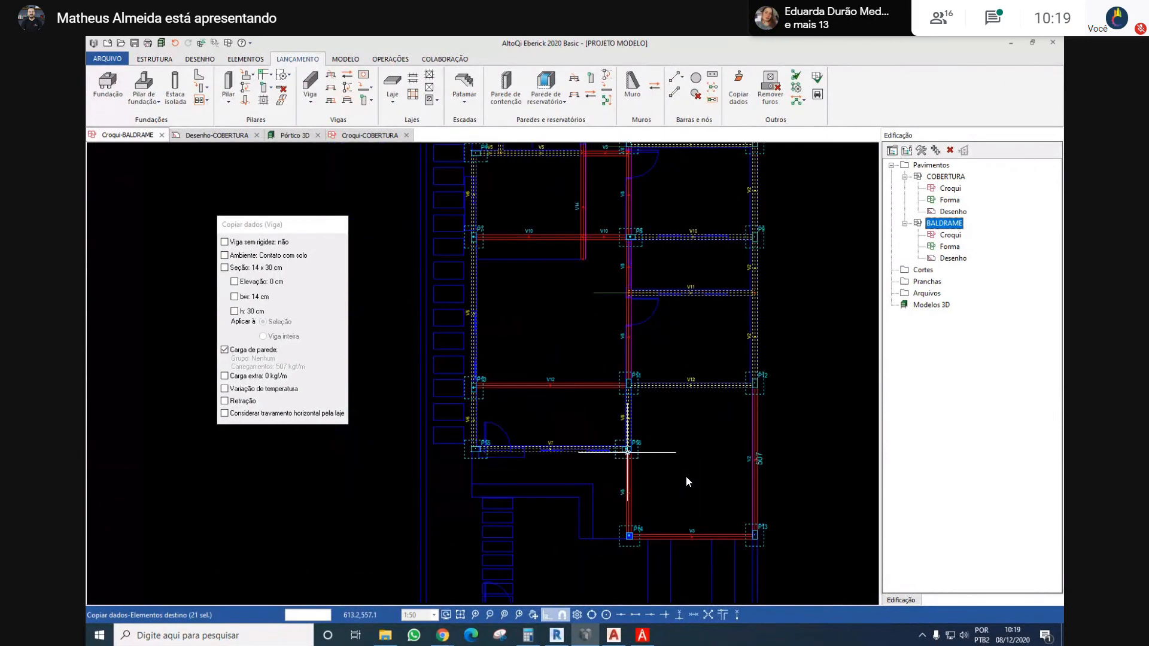
middle_click_drag(571, 376, 562, 411)
middle_click_drag(549, 343, 557, 405)
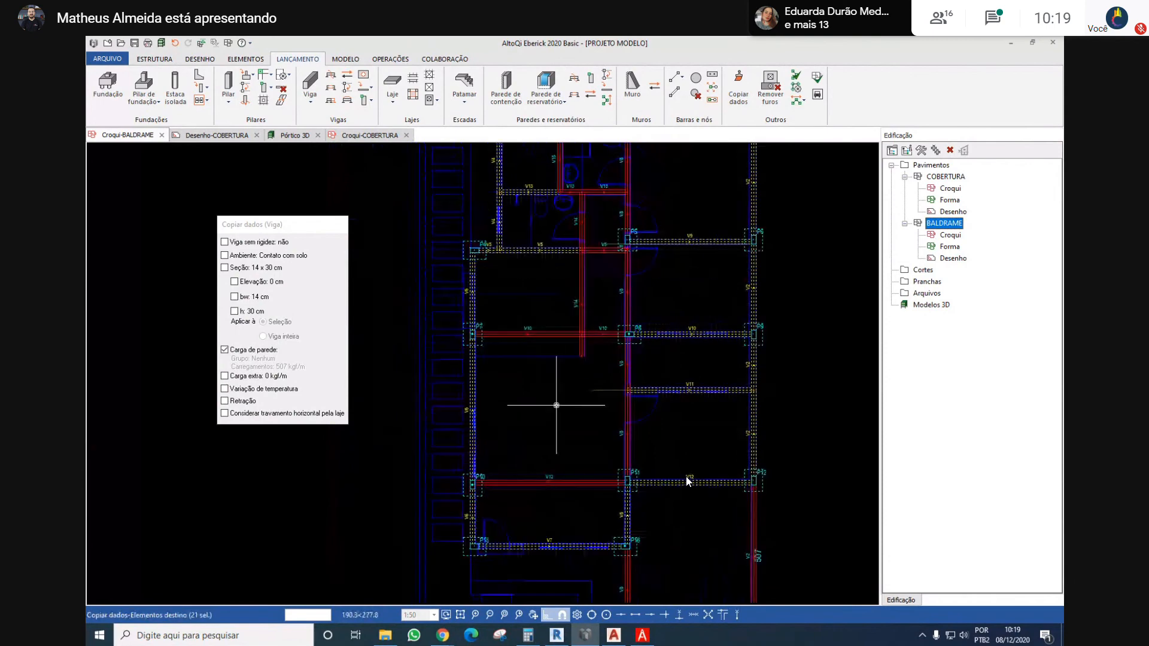
middle_click_drag(551, 344, 552, 390)
left_click_drag(601, 320, 549, 336)
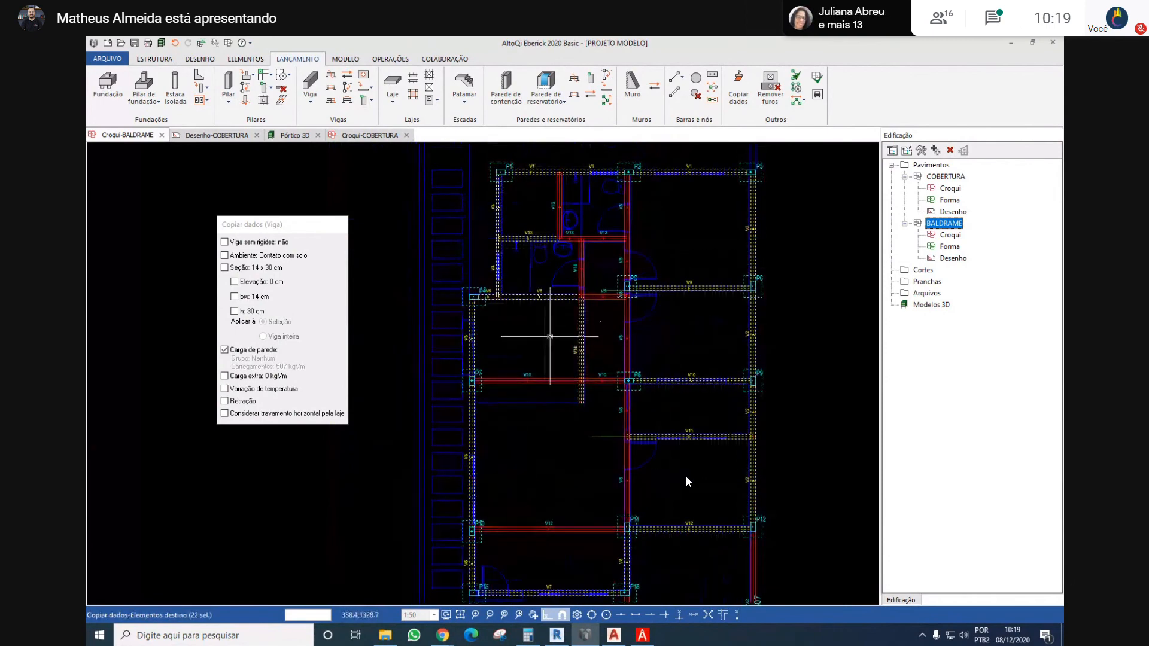
middle_click_drag(558, 301, 533, 367)
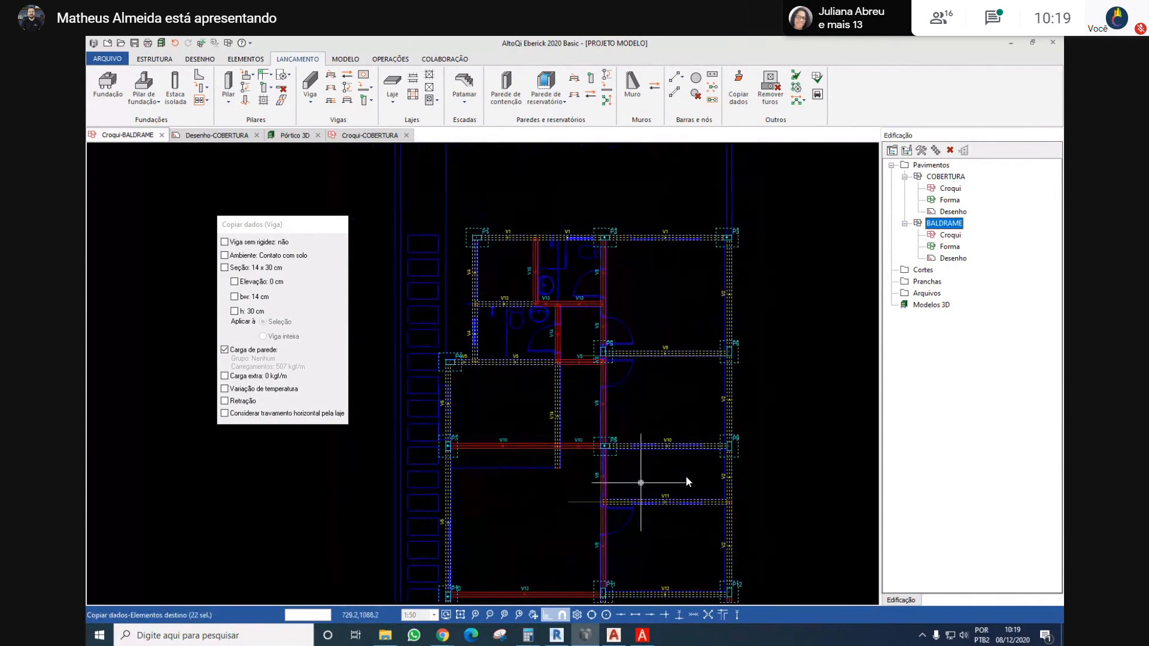
Add the V8 segments from P11 up to V13 and V14's upper segment to the copy targets
middle_click_drag(620, 477, 608, 420)
left_click_drag(614, 417, 557, 425)
left_click_drag(630, 477, 552, 498)
middle_click_drag(602, 377, 609, 422)
left_click_drag(628, 382, 509, 388)
scroll(581, 318, "up", 2)
scroll(567, 391, "up", 1)
left_click_drag(652, 353, 590, 367)
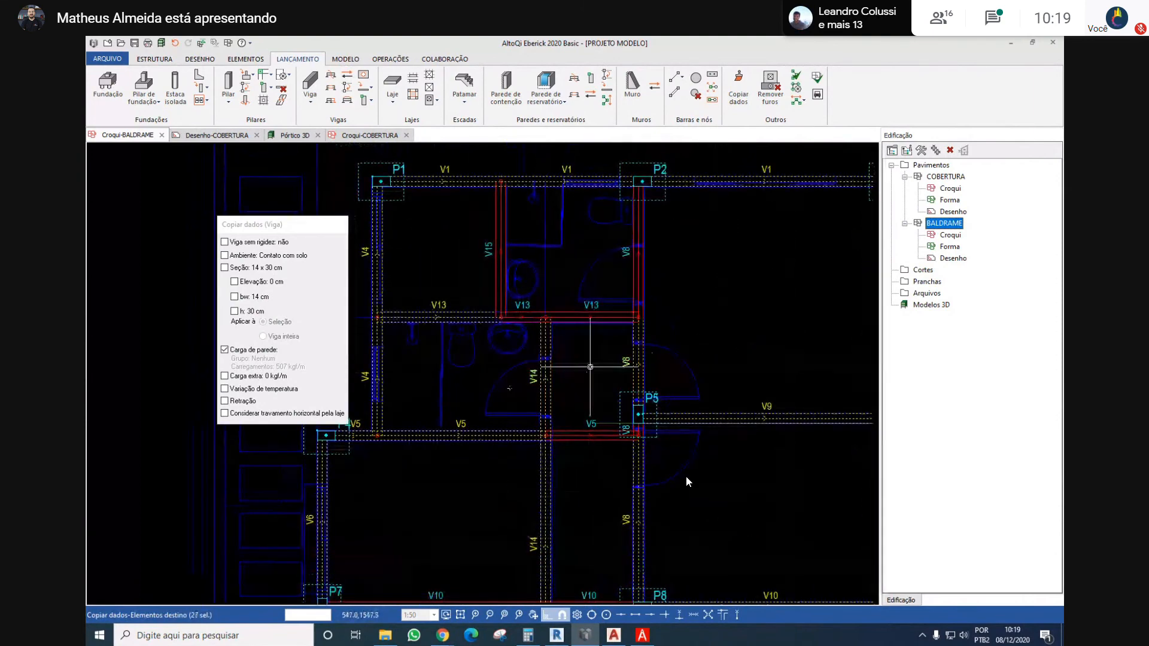
Add V13's remaining segments, V15, and V8 between P2 and V13 to the targets, and apply the copied wall load
left_click_drag(608, 285, 574, 347)
left_click_drag(489, 276, 651, 325)
middle_click_drag(635, 244, 615, 296)
scroll(579, 276, "down", 3)
middle_click_drag(654, 416, 629, 345)
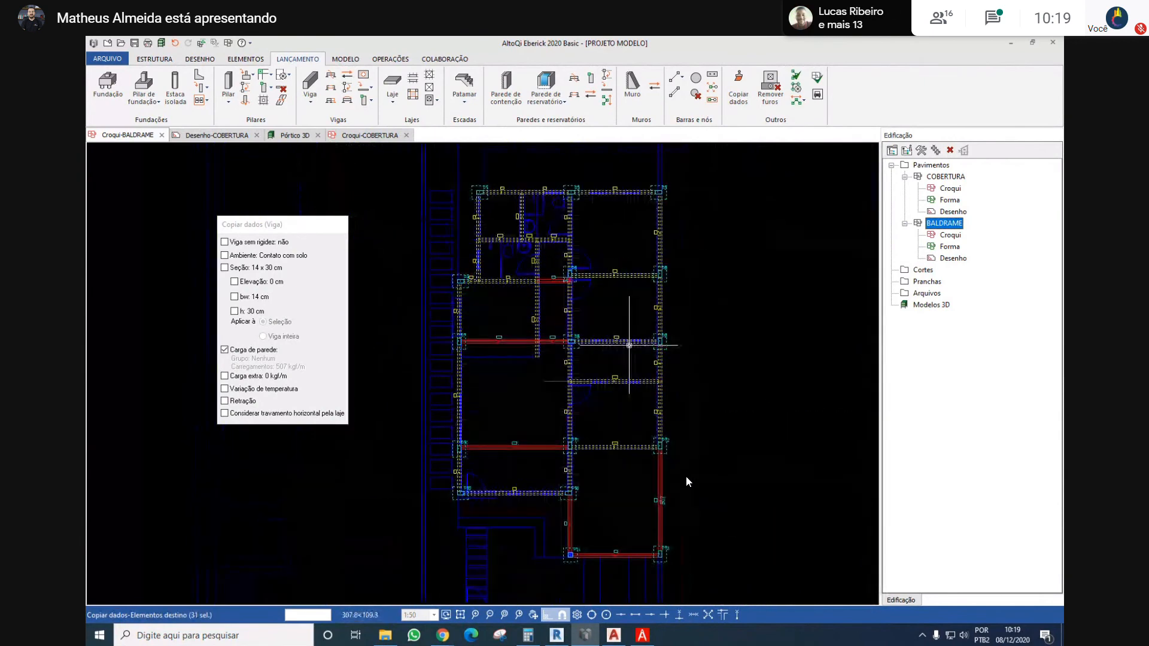
key("Return")
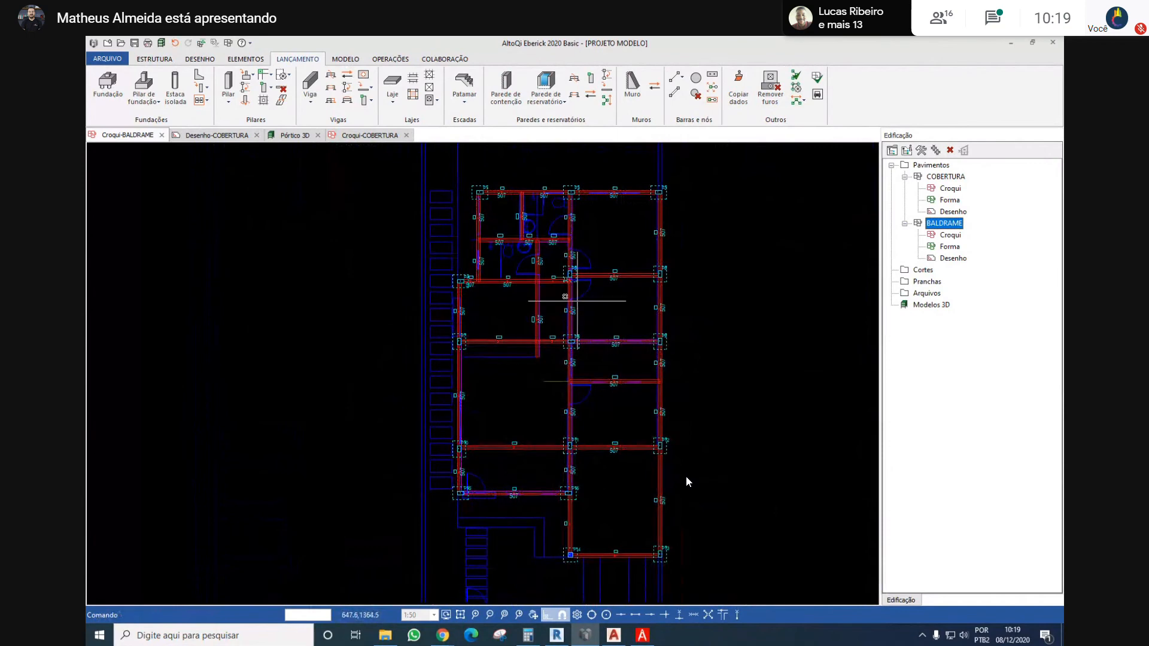
Examine the wall loads across the BALDRAME plan and the door and window positions along beam V7 between P15 and P16
middle_click_drag(577, 399, 566, 370)
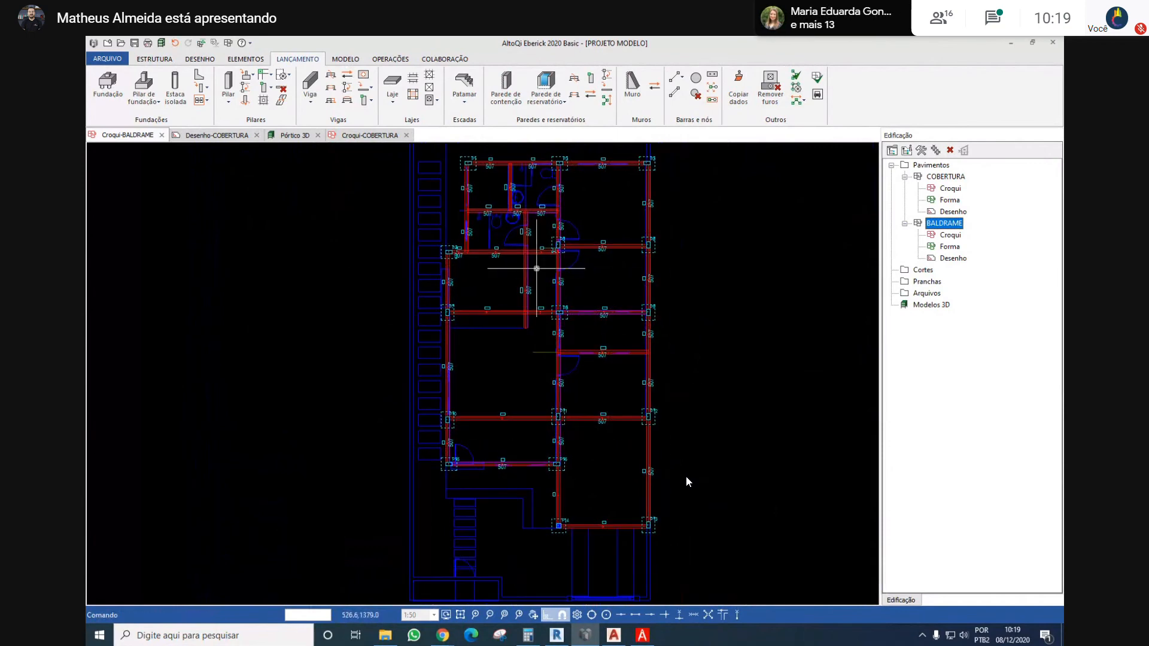
scroll(535, 264, "up", 3)
scroll(576, 317, "down", 5)
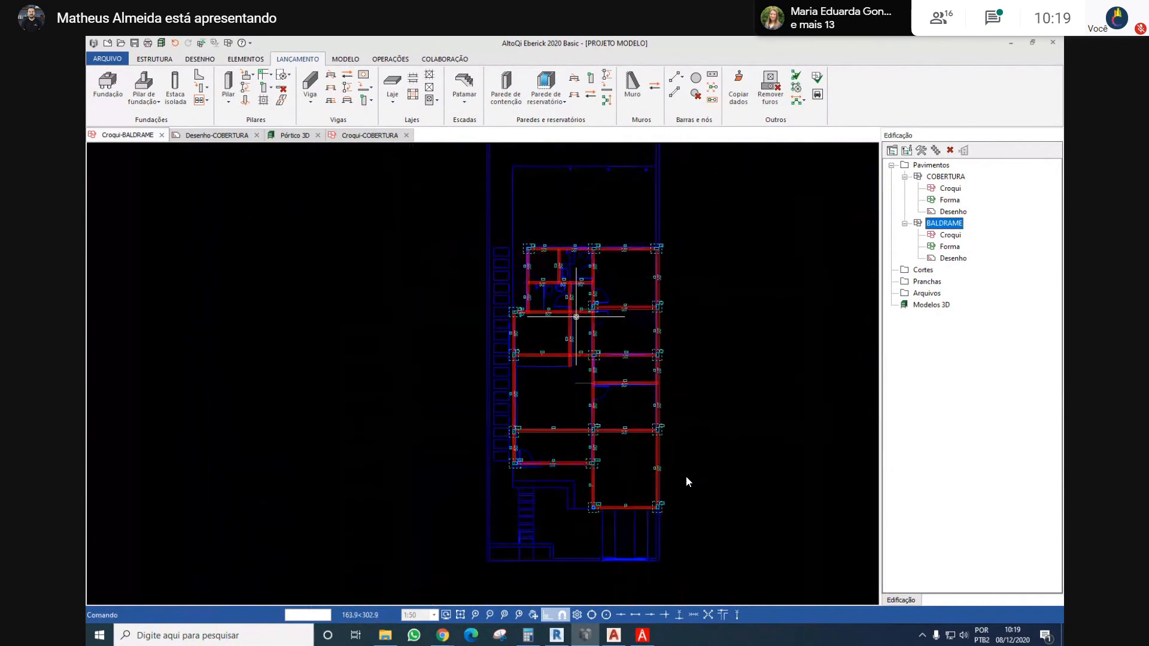
scroll(612, 397, "up", 3)
scroll(610, 397, "down", 4)
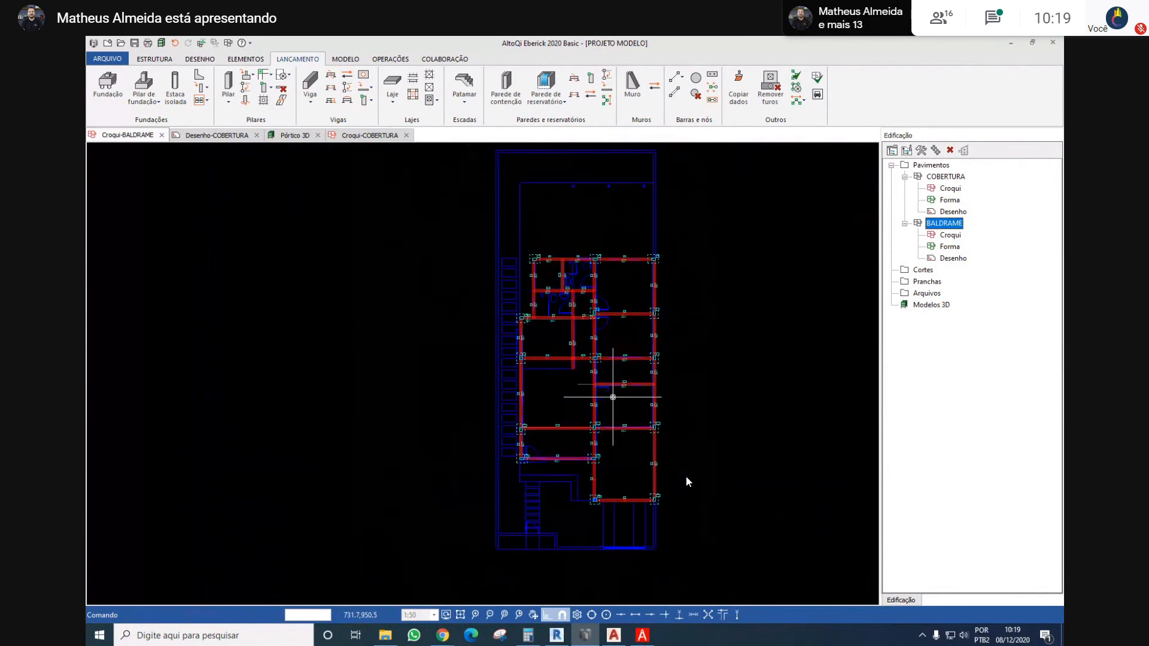
middle_click_drag(586, 400, 609, 322)
scroll(615, 449, "up", 3)
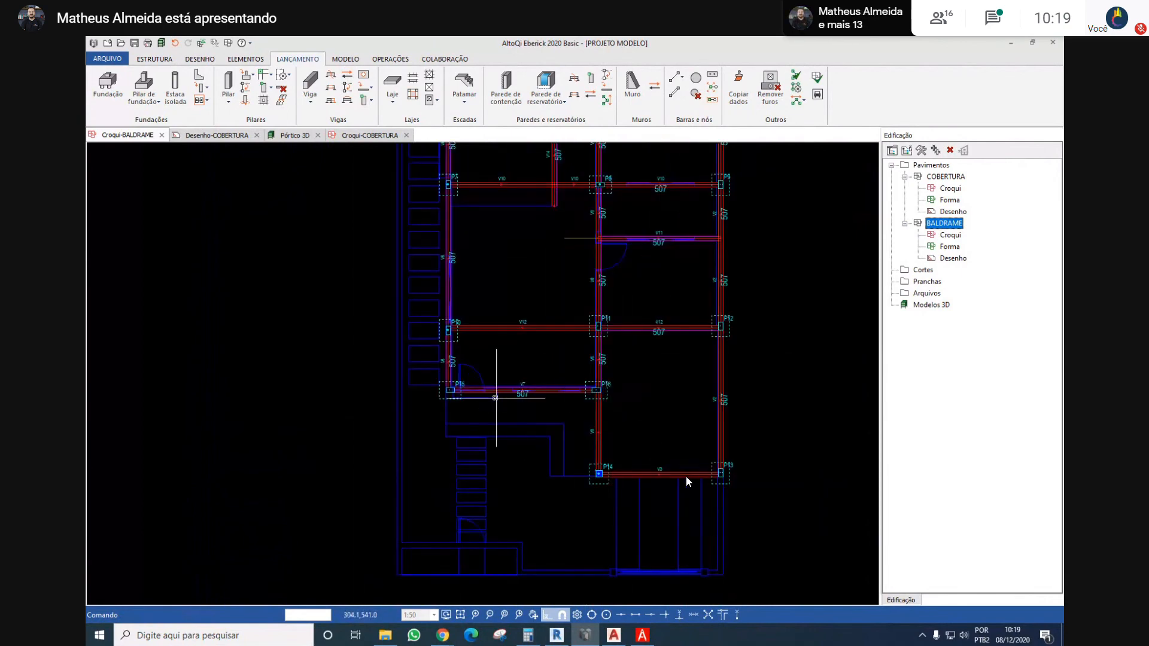
scroll(490, 390, "up", 4)
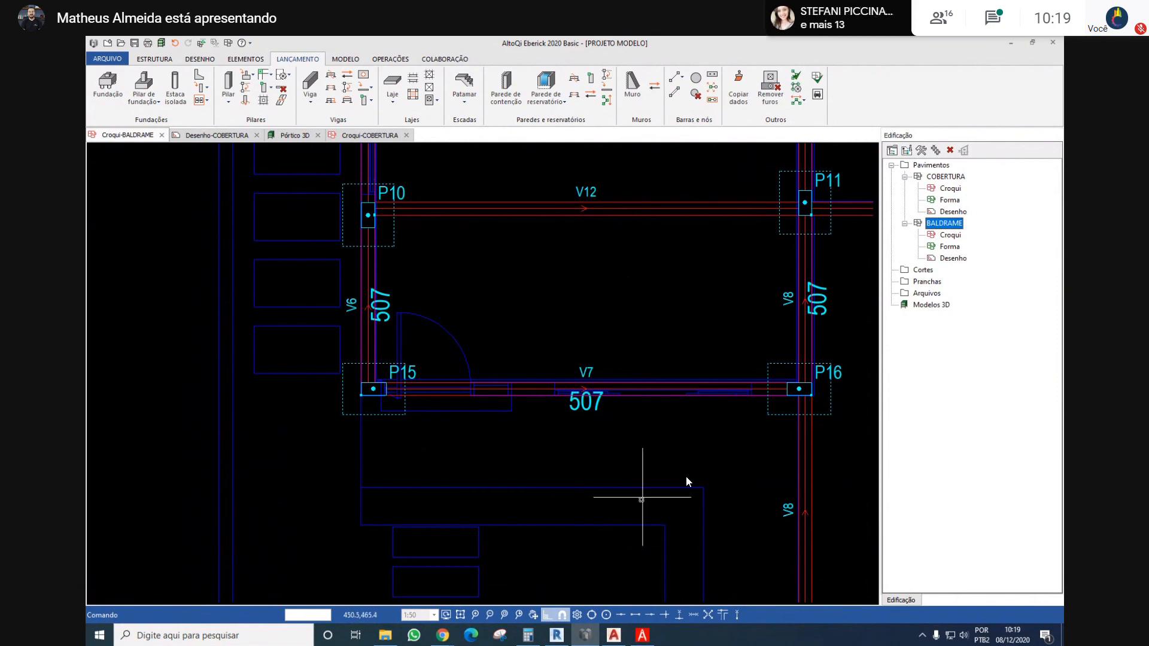
scroll(591, 521, "down", 3)
middle_click_drag(600, 502, 483, 419)
scroll(527, 467, "up", 1)
scroll(490, 390, "up", 2)
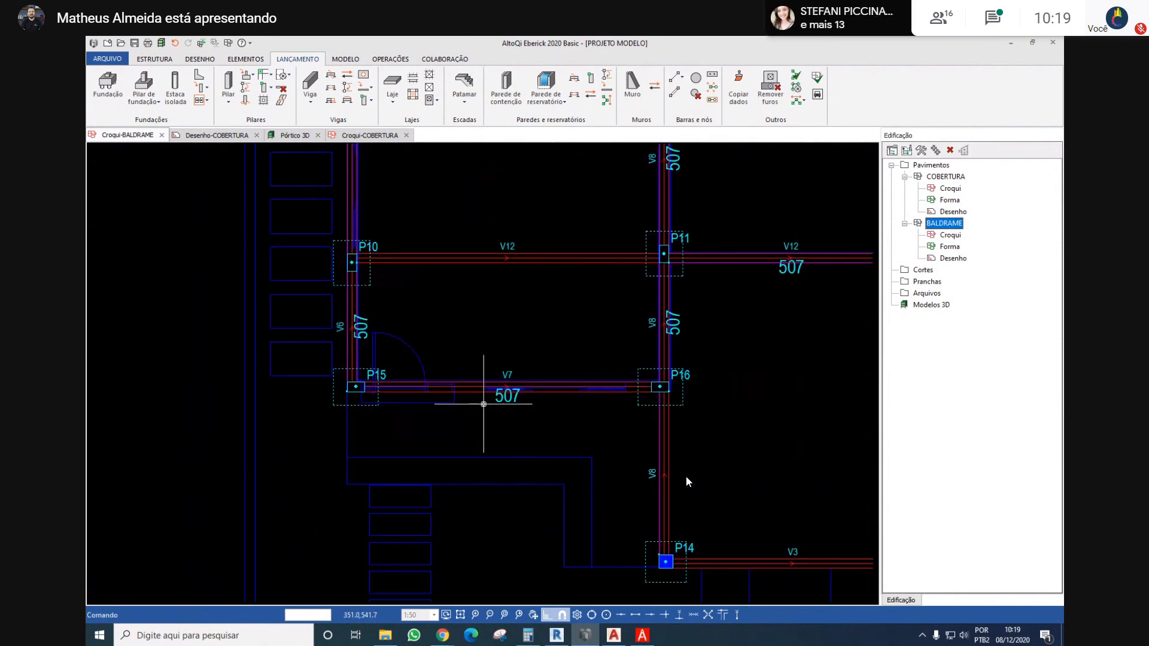
scroll(527, 392, "up", 2)
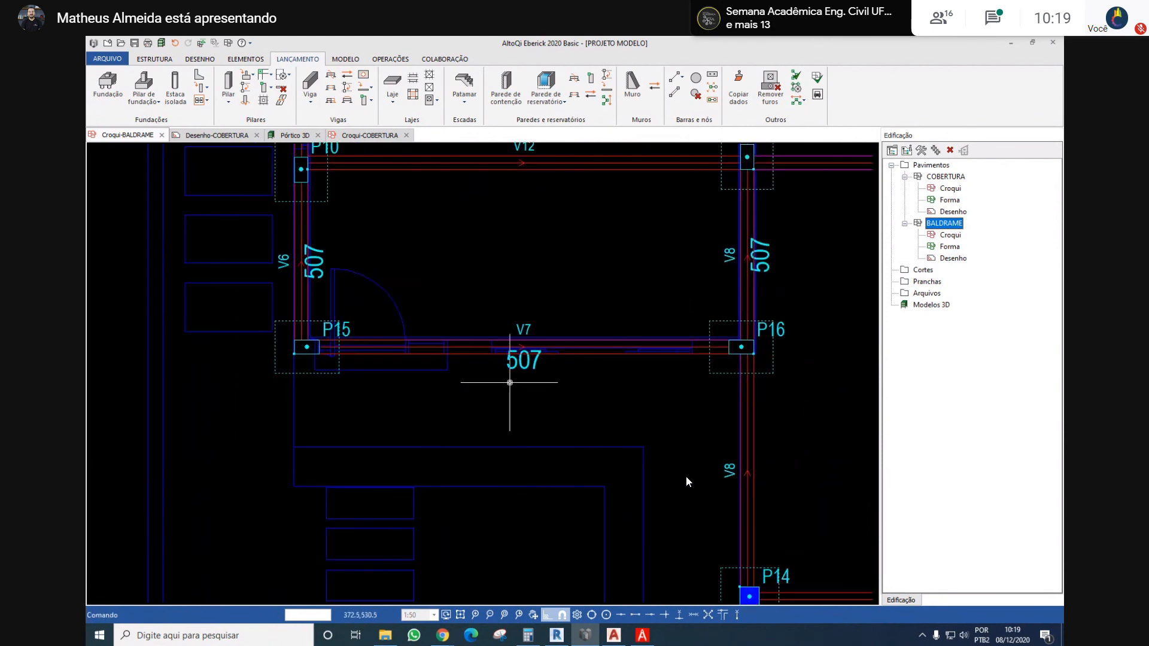
scroll(494, 374, "down", 1)
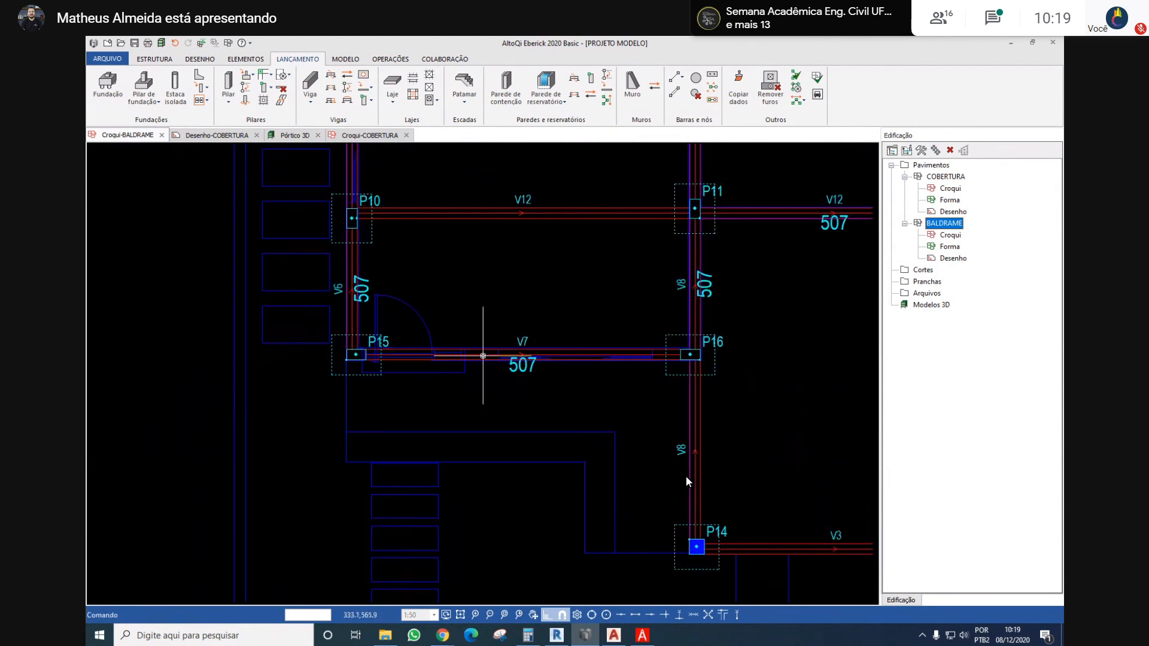
Open the wall load settings of beam V7 between P15 and P16 and start inserting an opening in its wall
double_click(482, 355)
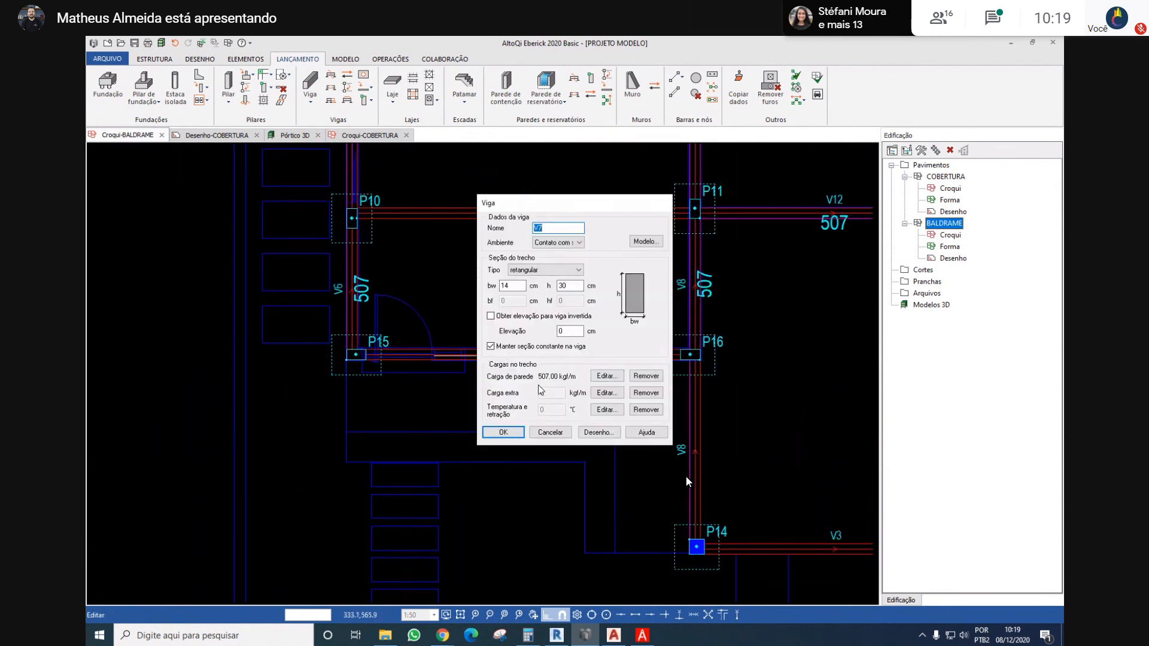
left_click(606, 377)
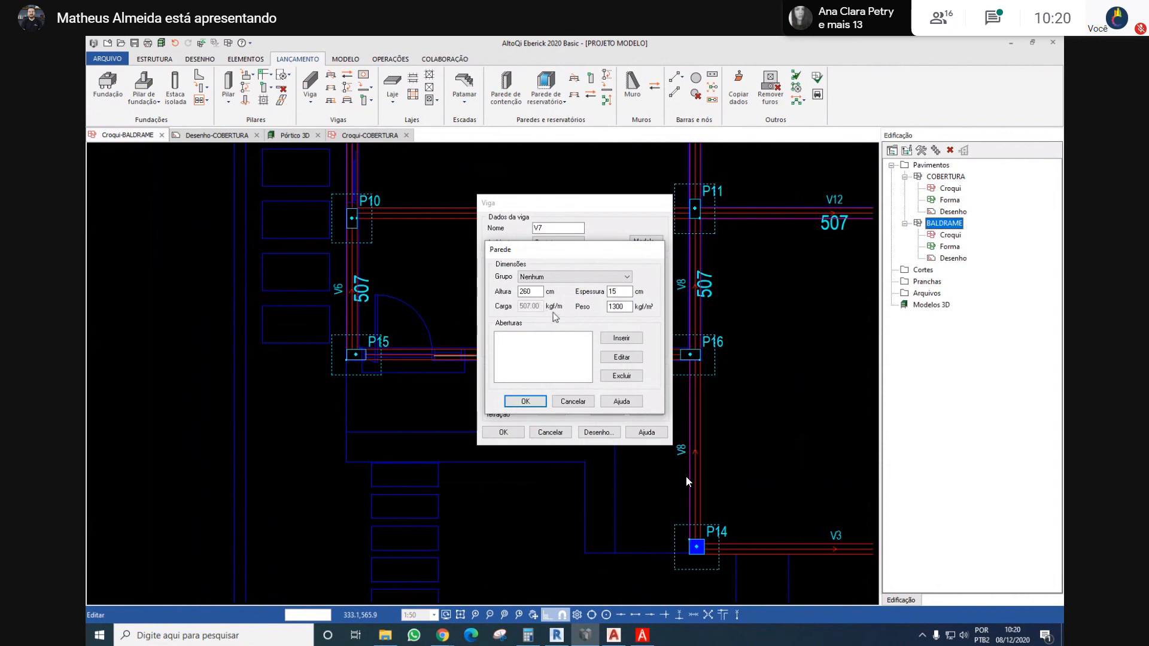
left_click(623, 338)
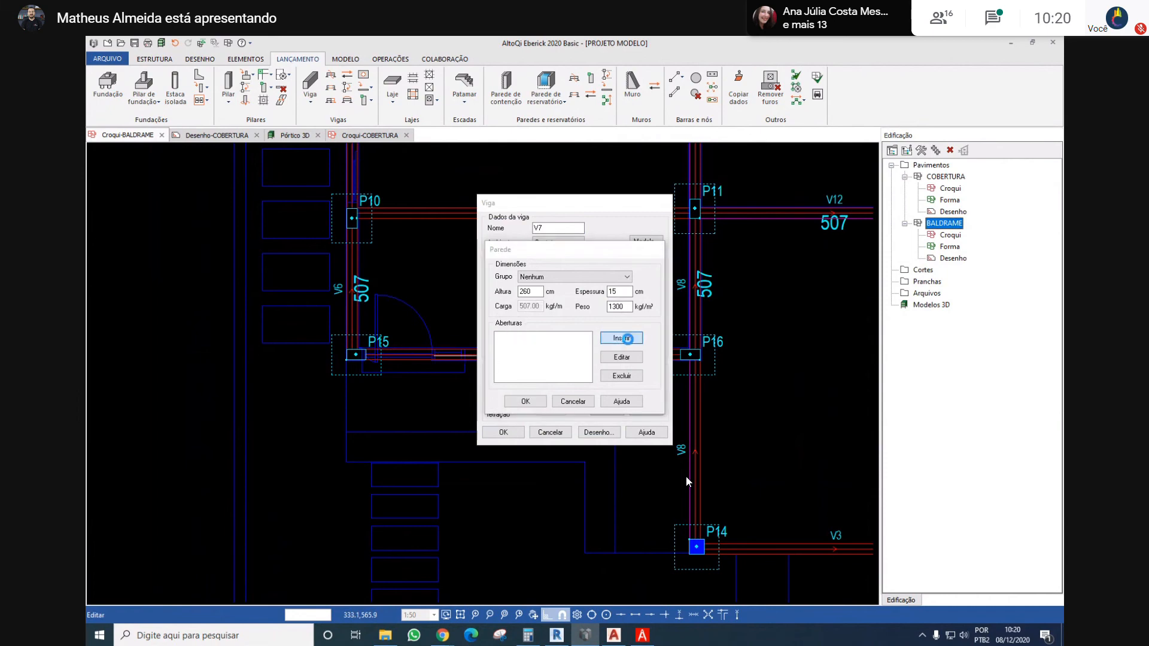
Switch to Revit and inspect the front facade's door and window in the 3D model
left_click(566, 634)
scroll(565, 386, "down", 3)
middle_click_drag(567, 387, 780, 448, "shift")
scroll(854, 465, "up", 3)
middle_click_drag(854, 464, 586, 477)
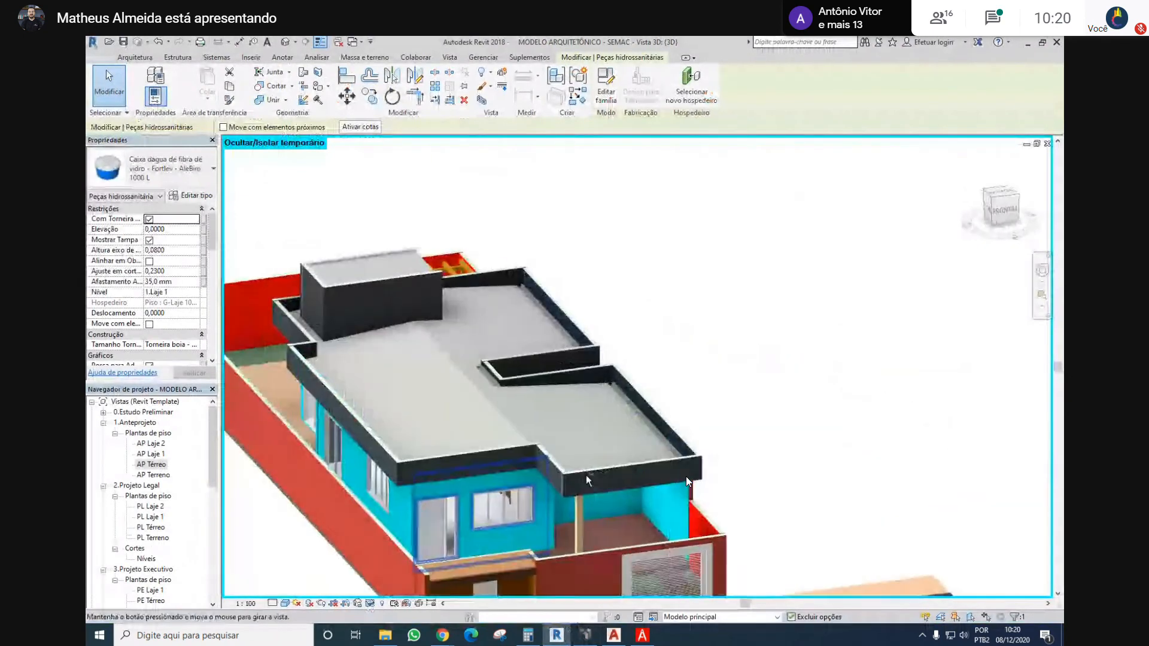
Open the AP Térreo floor plan and bring up the type properties of the pivoting entrance door in Sala de Estar e Jantar
double_click(160, 469)
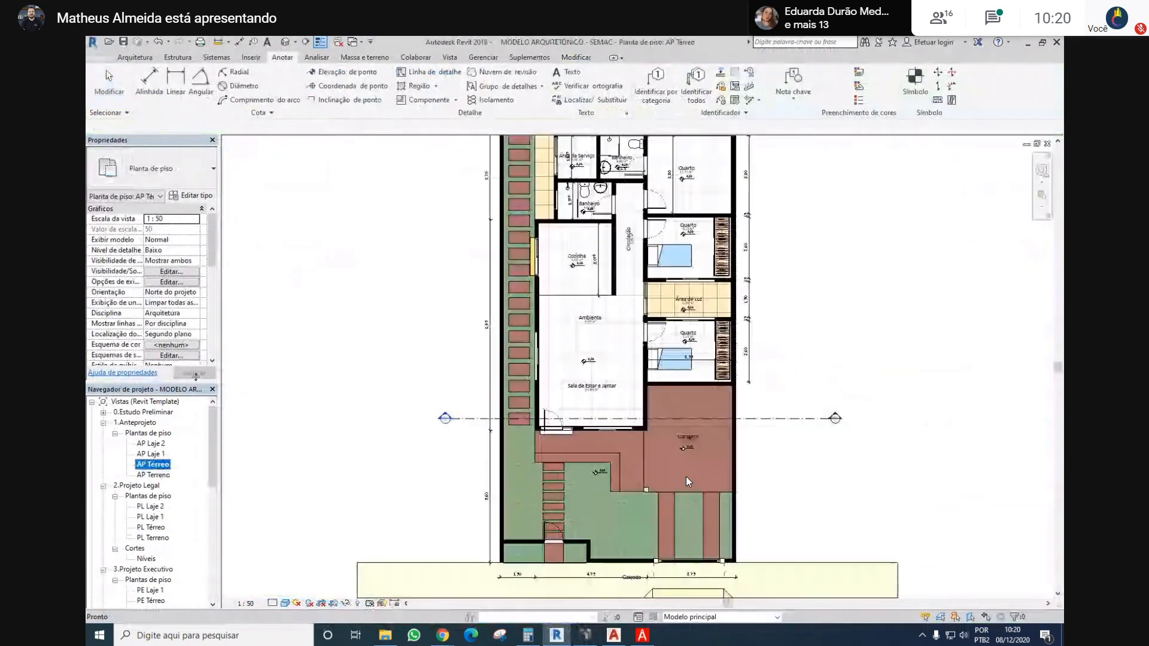
scroll(560, 419, "up", 4)
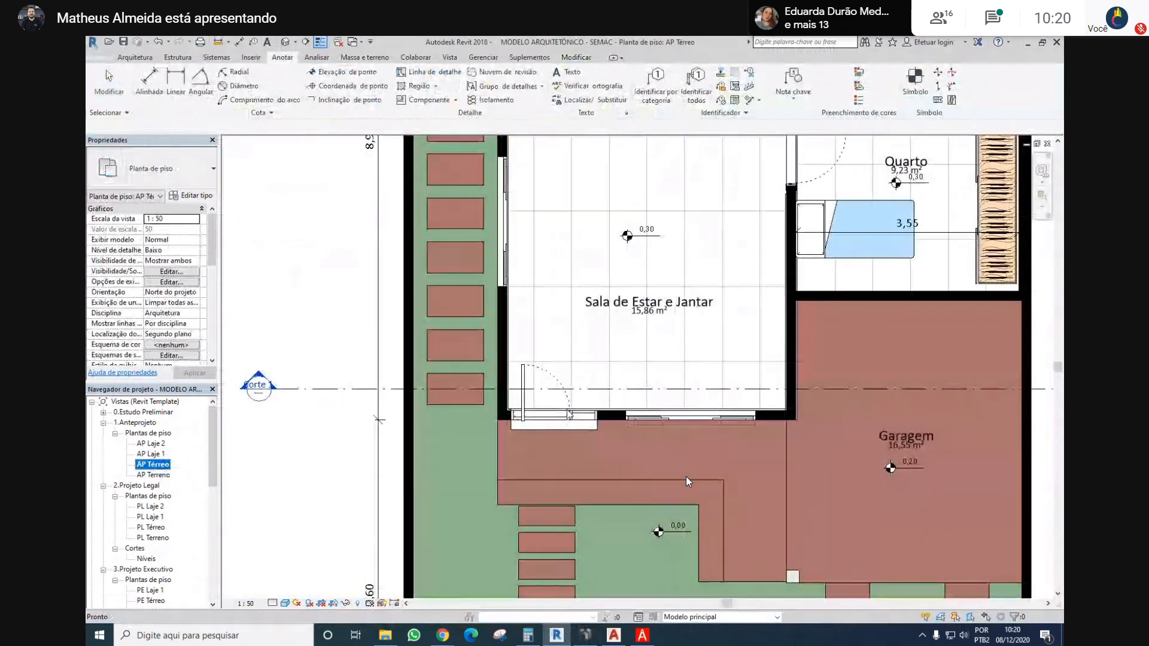
left_click(560, 419)
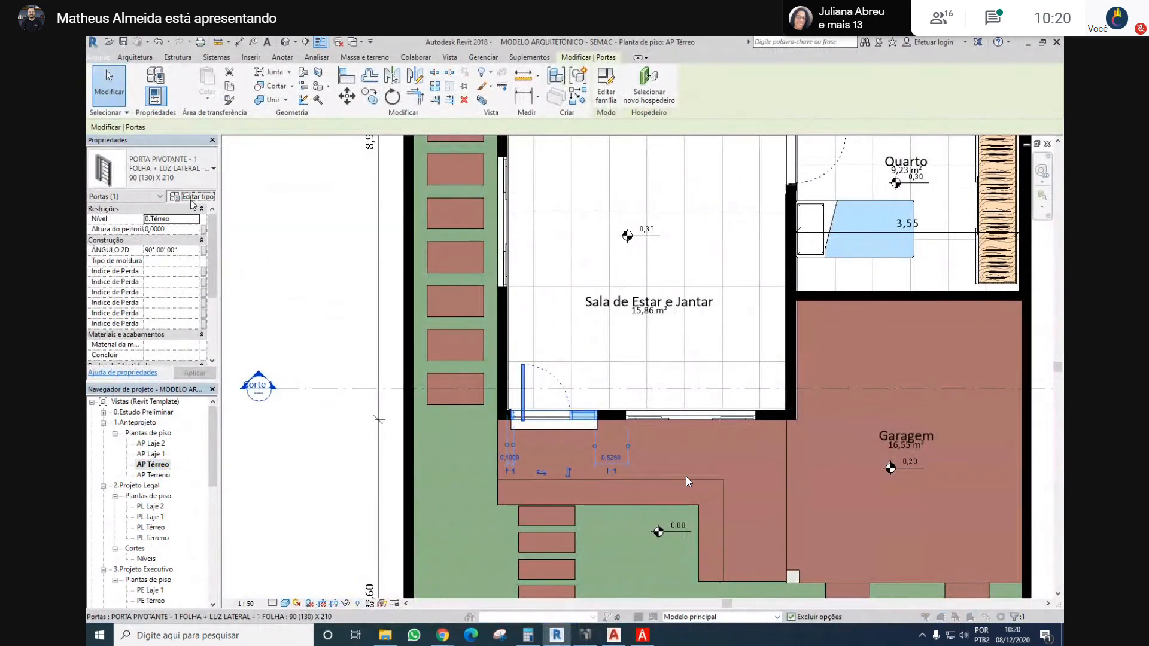
left_click(192, 199)
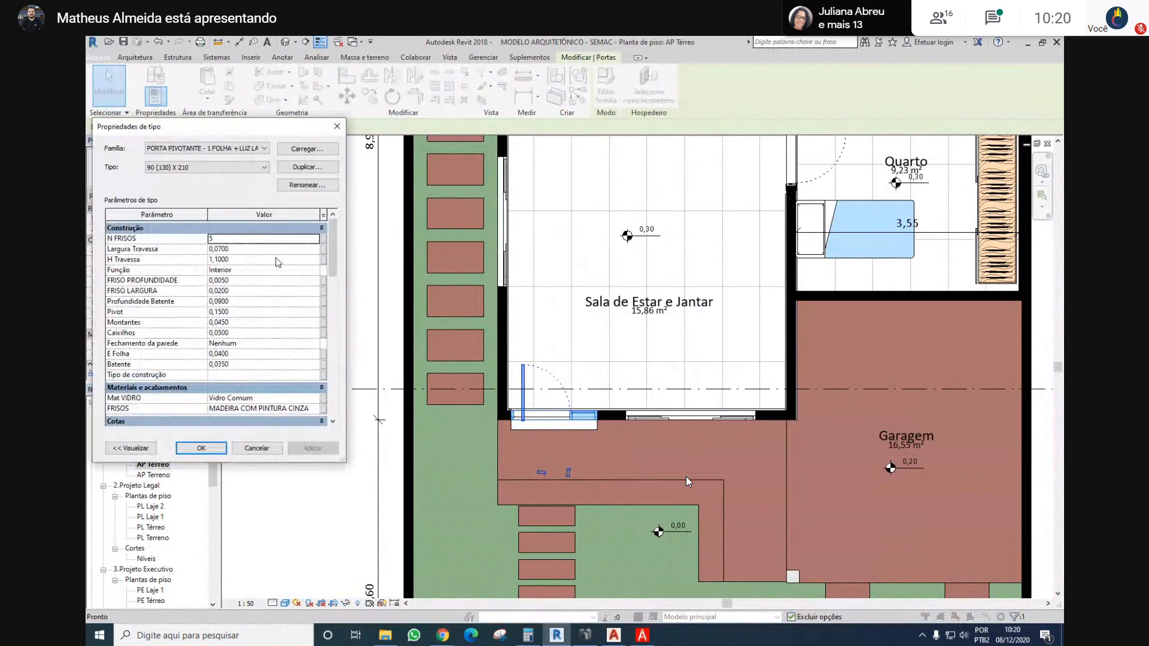
Read the entrance door's dimensions, switch to Eberick and add a 130 x 210 cm opening to beam V7's wall
scroll(278, 262, "down", 6)
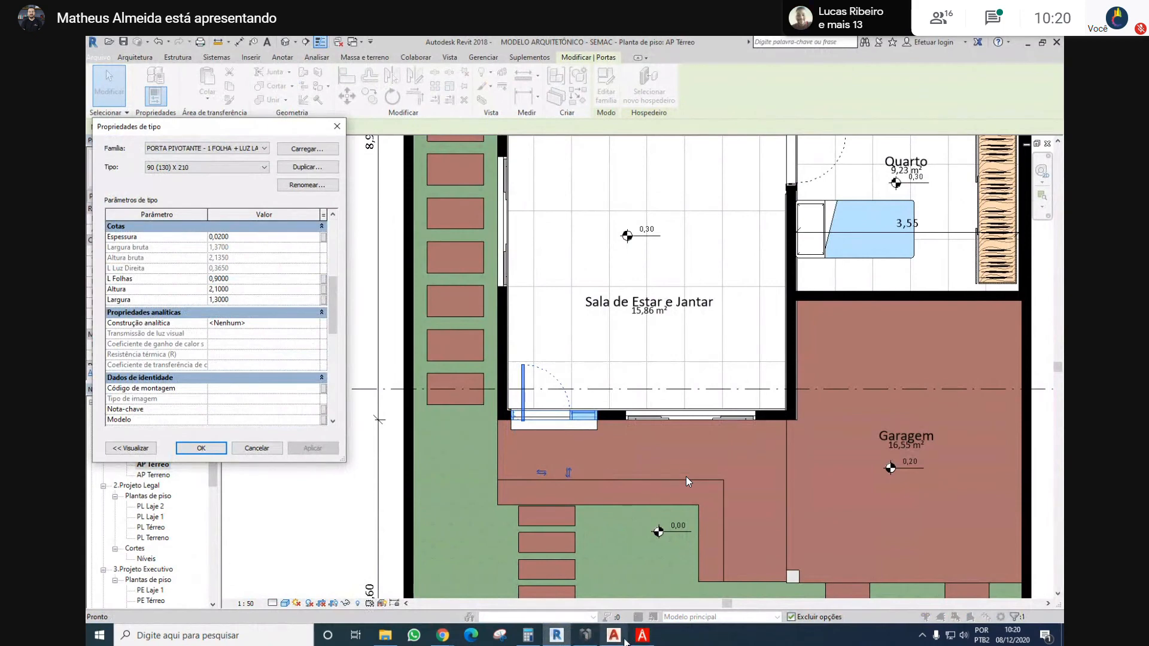
left_click(579, 634)
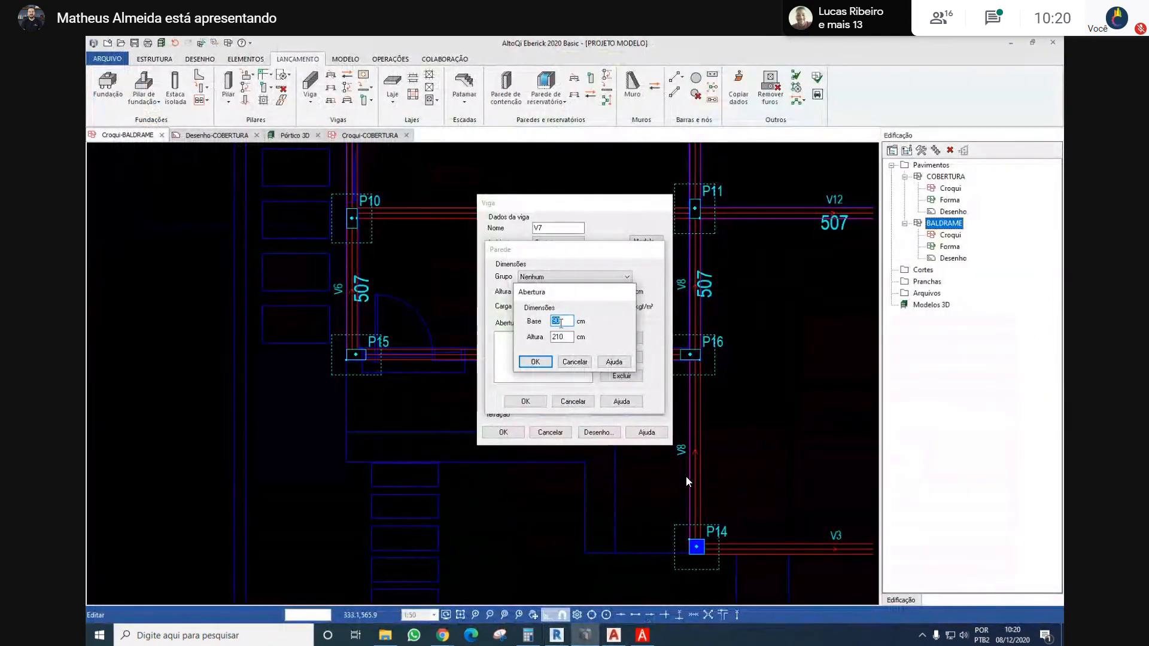
left_click(534, 362)
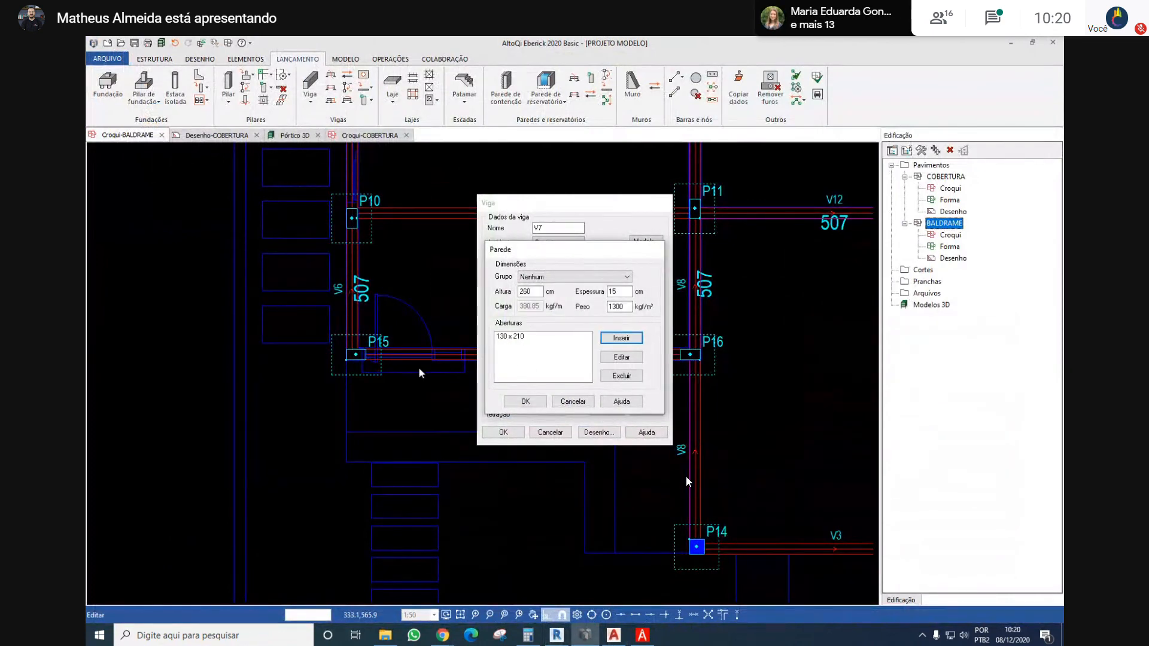
Switch to Revit and check the type dimensions of the front sliding window in Sala de Estar e Jantar
left_click(557, 635)
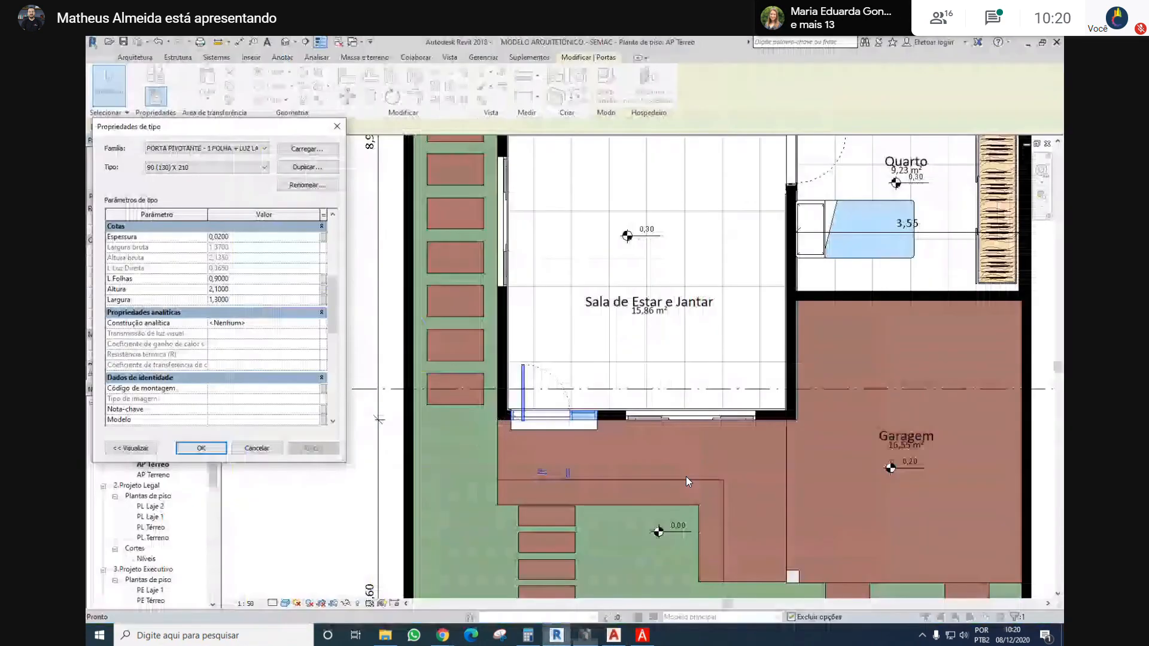
key("Escape")
left_click(685, 416)
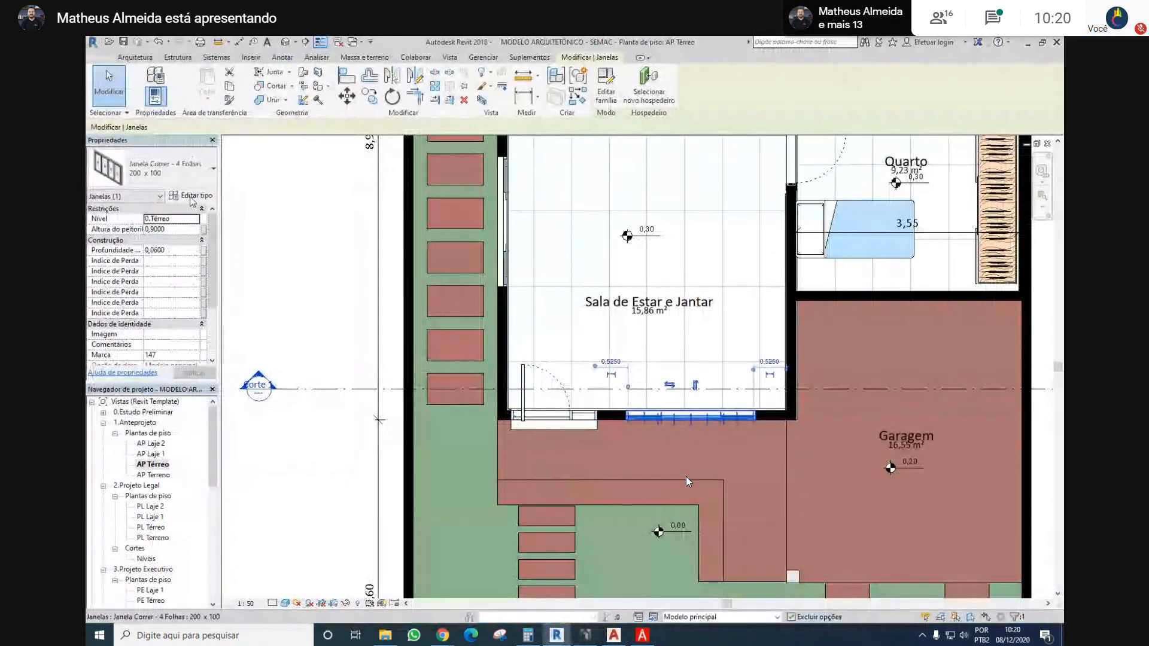
left_click(192, 198)
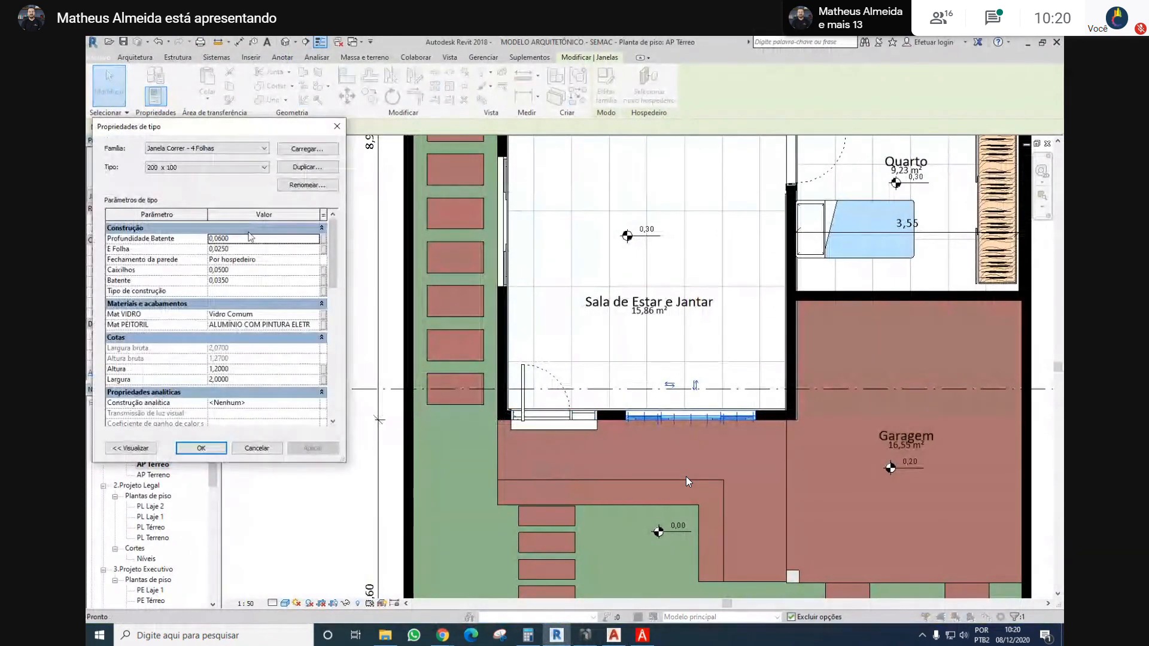
scroll(233, 296, "down", 5)
scroll(232, 293, "up", 1)
scroll(240, 290, "down", 1)
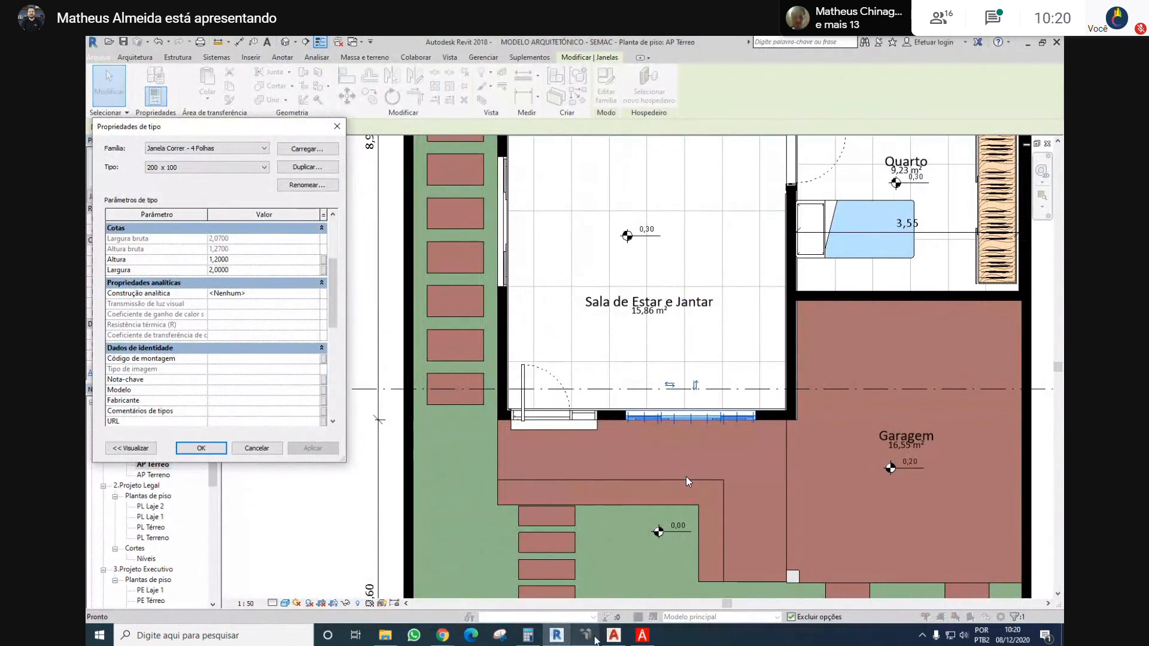
Switch to Eberick, add a 200 x 120 cm window opening to beam V7's wall and apply the beam's new wall load
mouse_move(585, 635)
left_click(614, 580)
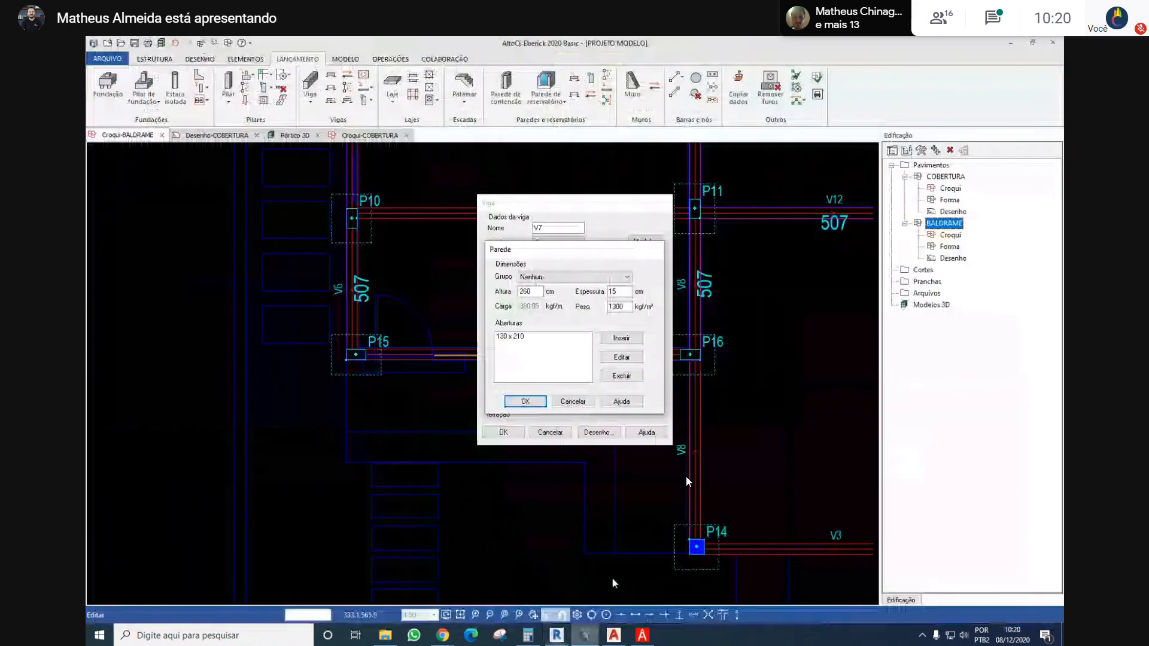
left_click(621, 357)
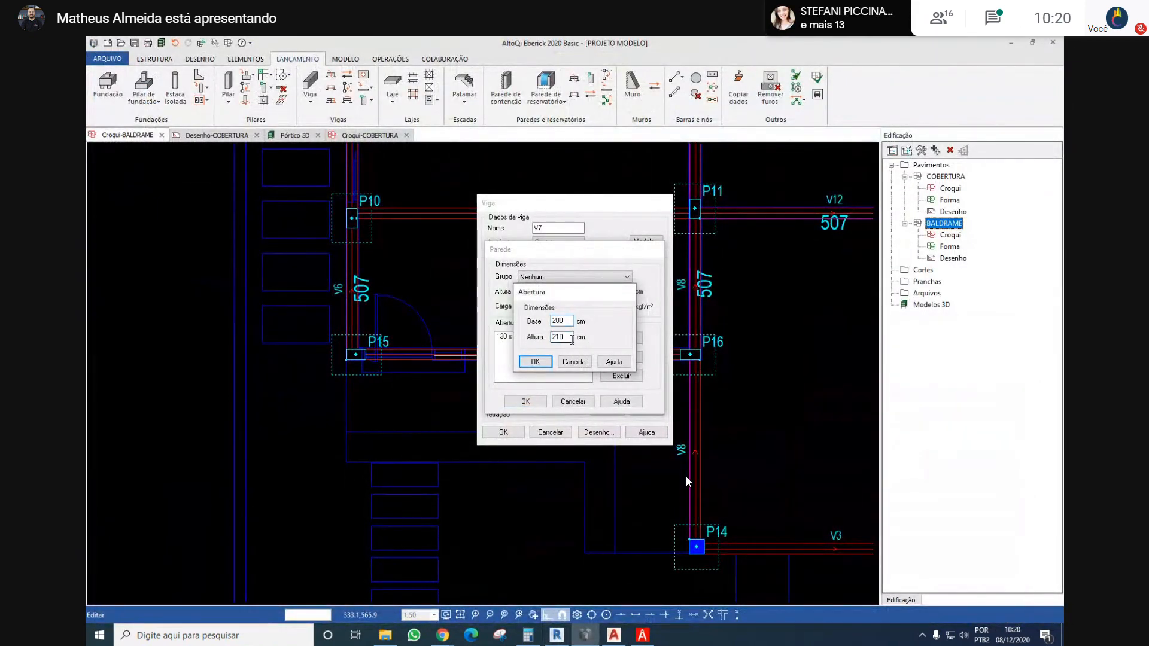
left_click(572, 340)
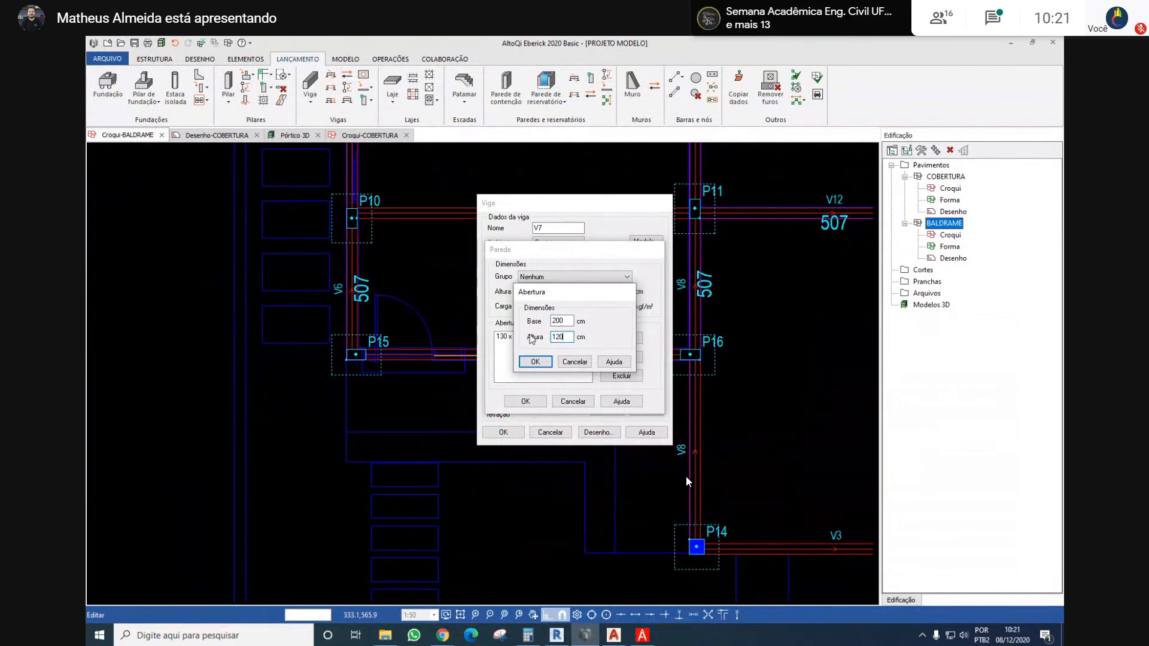
key("Return")
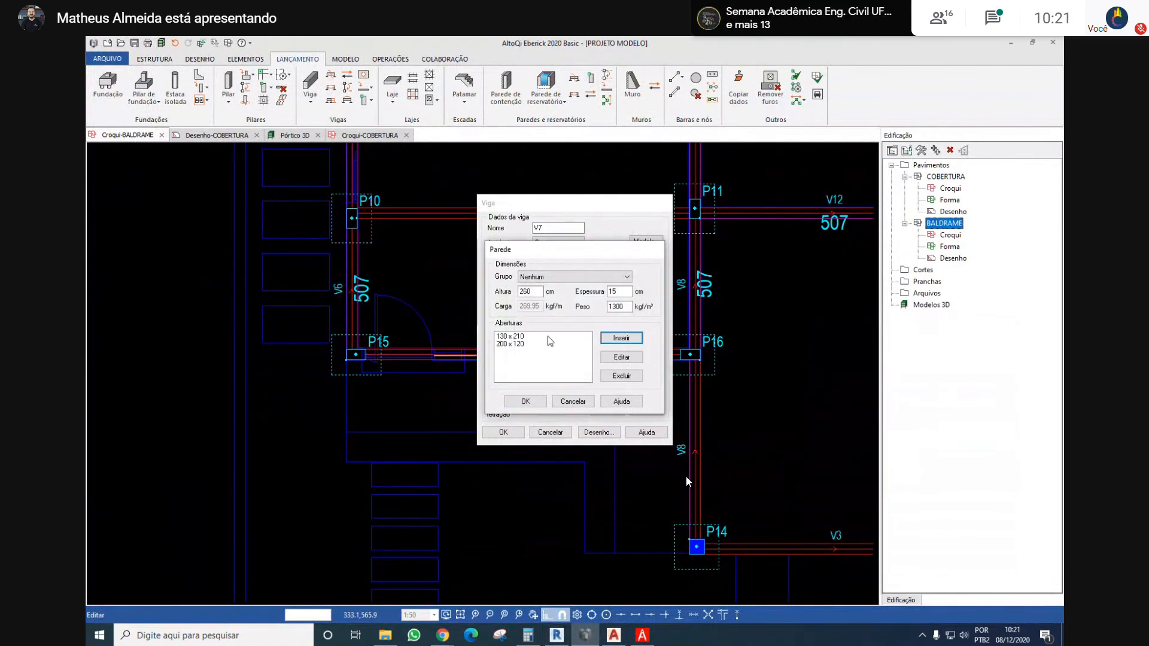
left_click(523, 402)
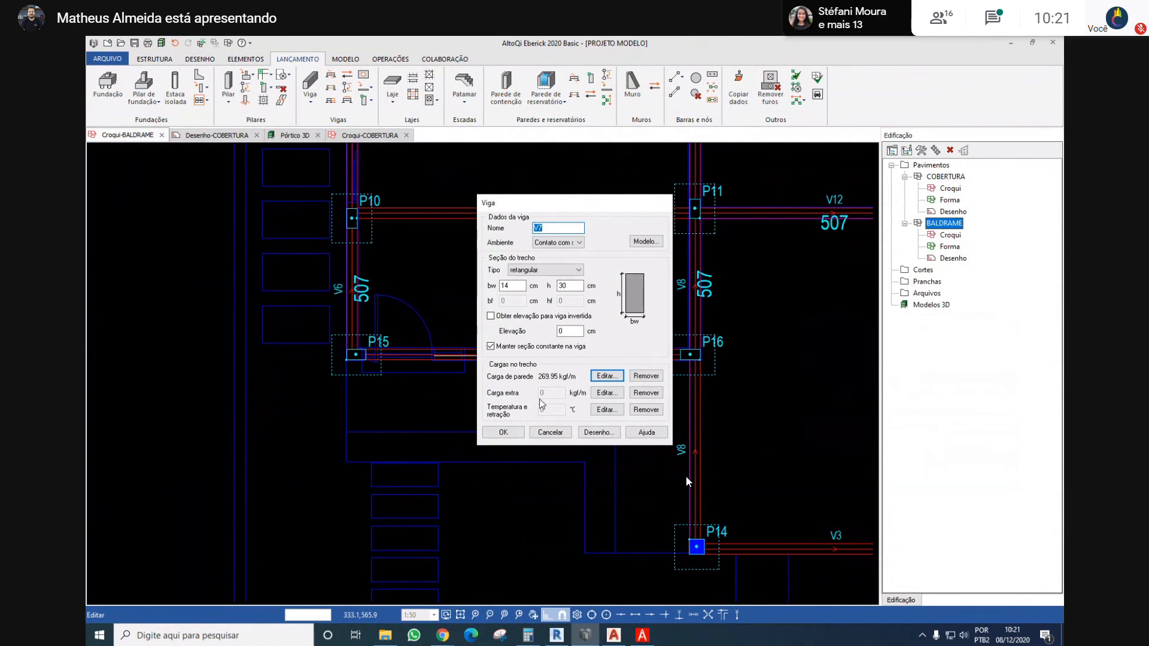
left_click(504, 432)
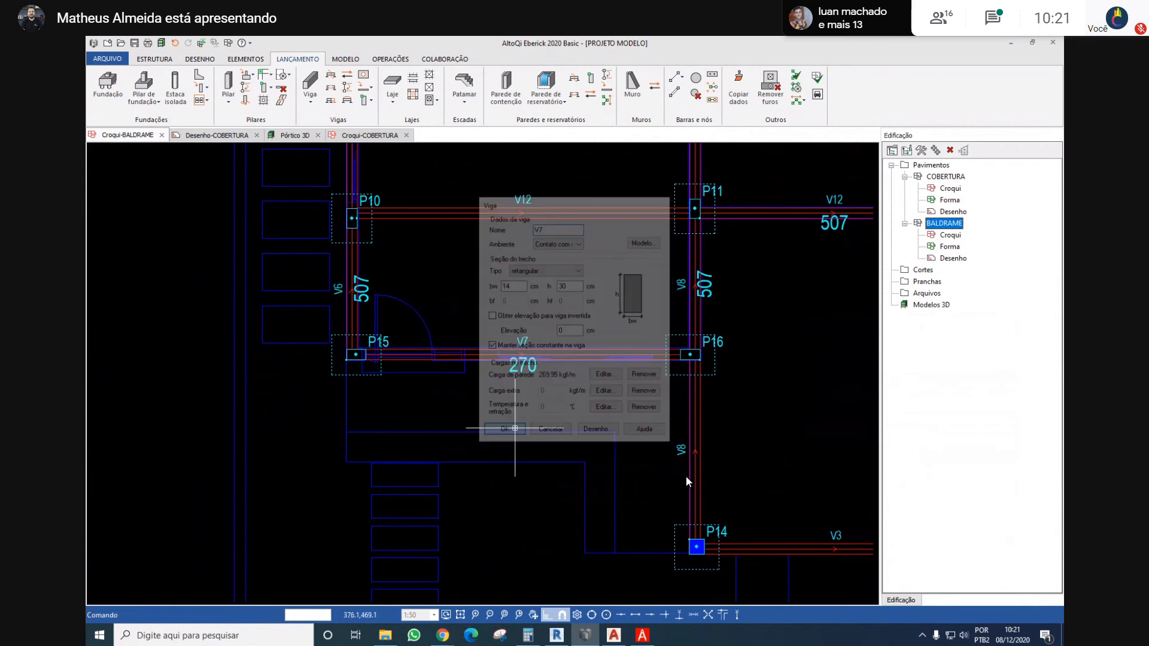
Switch to Revit and check the type dimensions of the side wall window beside Ambiente on the AP Térreo plan
scroll(589, 378, "down", 3)
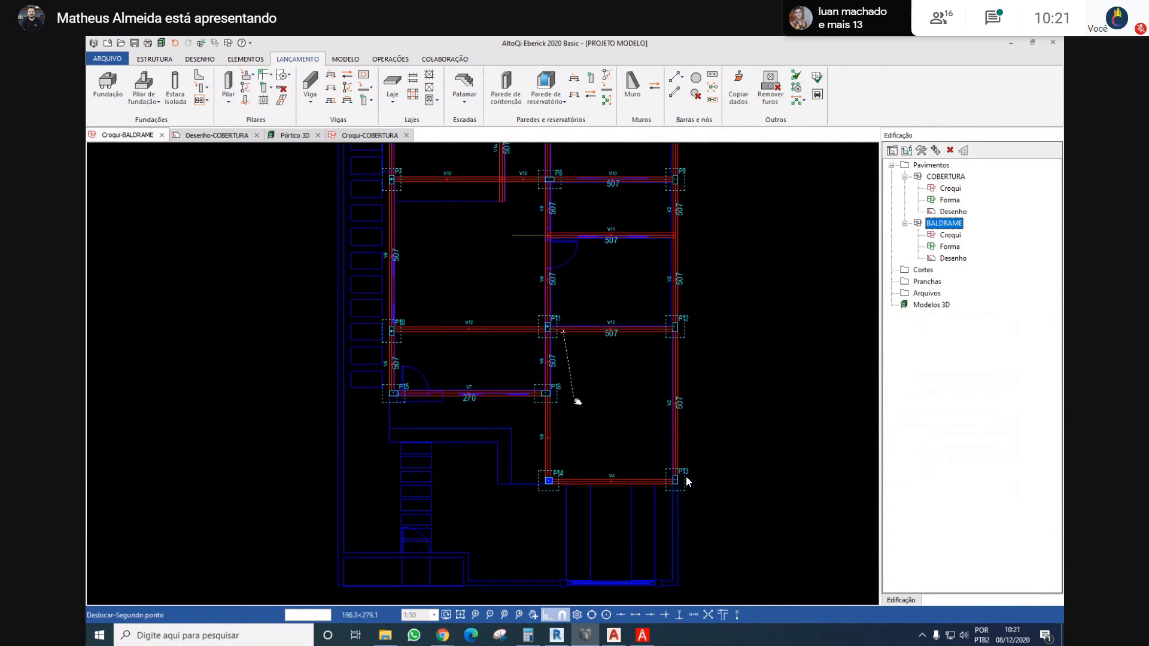
scroll(583, 383, "up", 5)
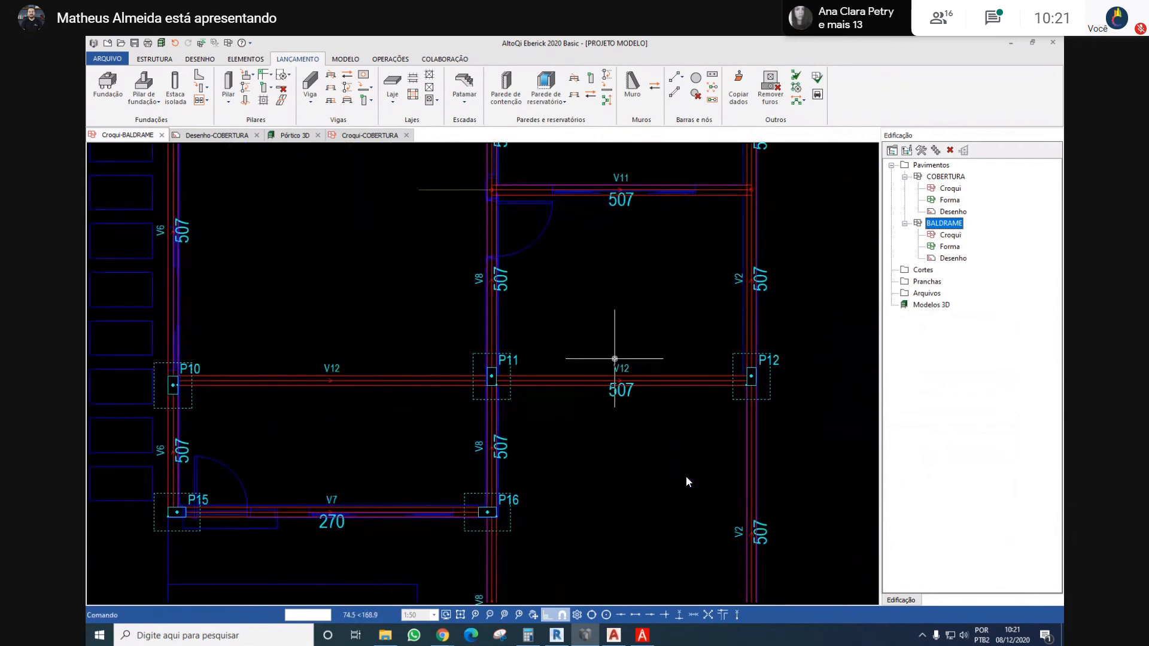
scroll(592, 293, "down", 2)
scroll(625, 335, "up", 3)
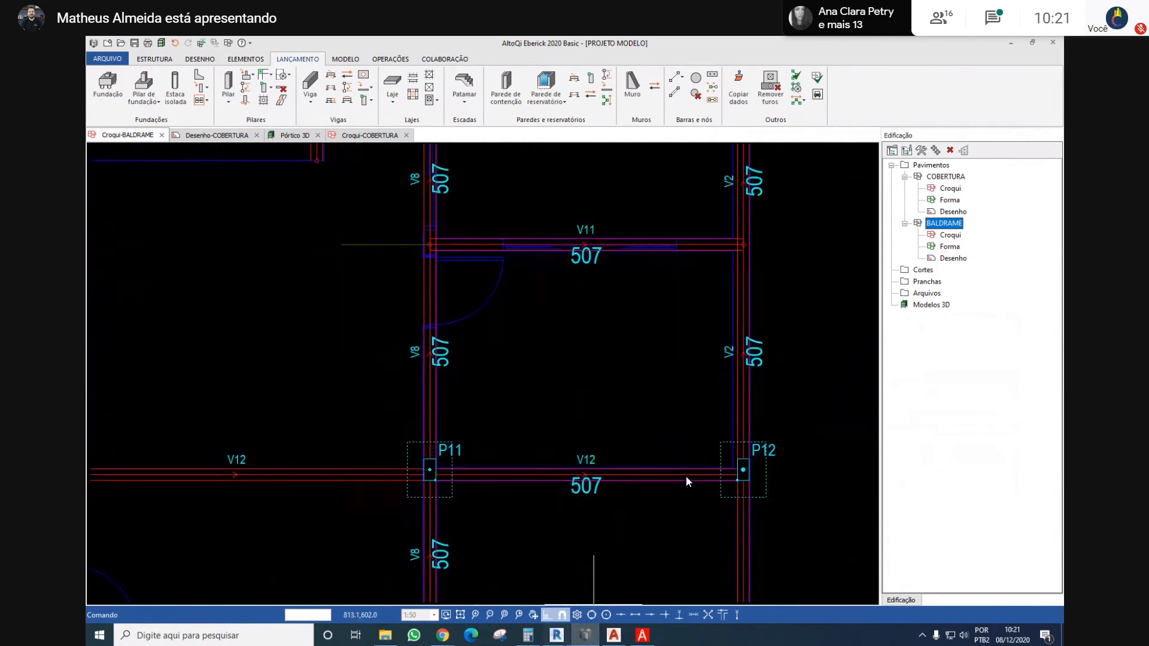
key("alt+Tab")
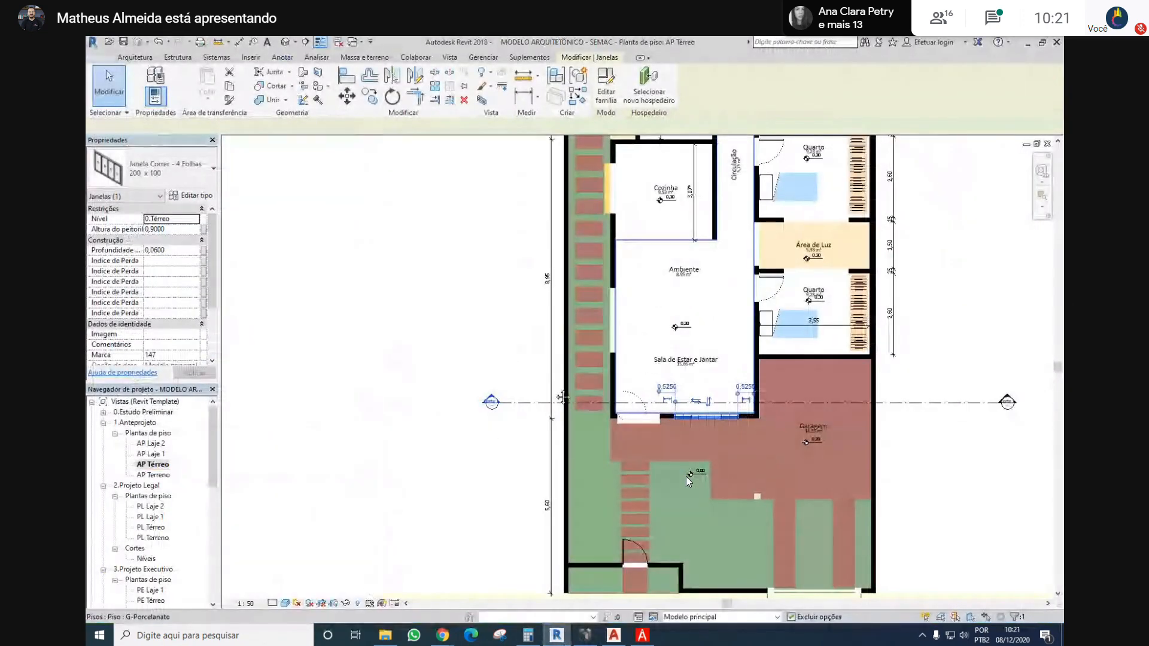
scroll(740, 336, "up", 2)
middle_click_drag(741, 336, 667, 415)
left_click(502, 383)
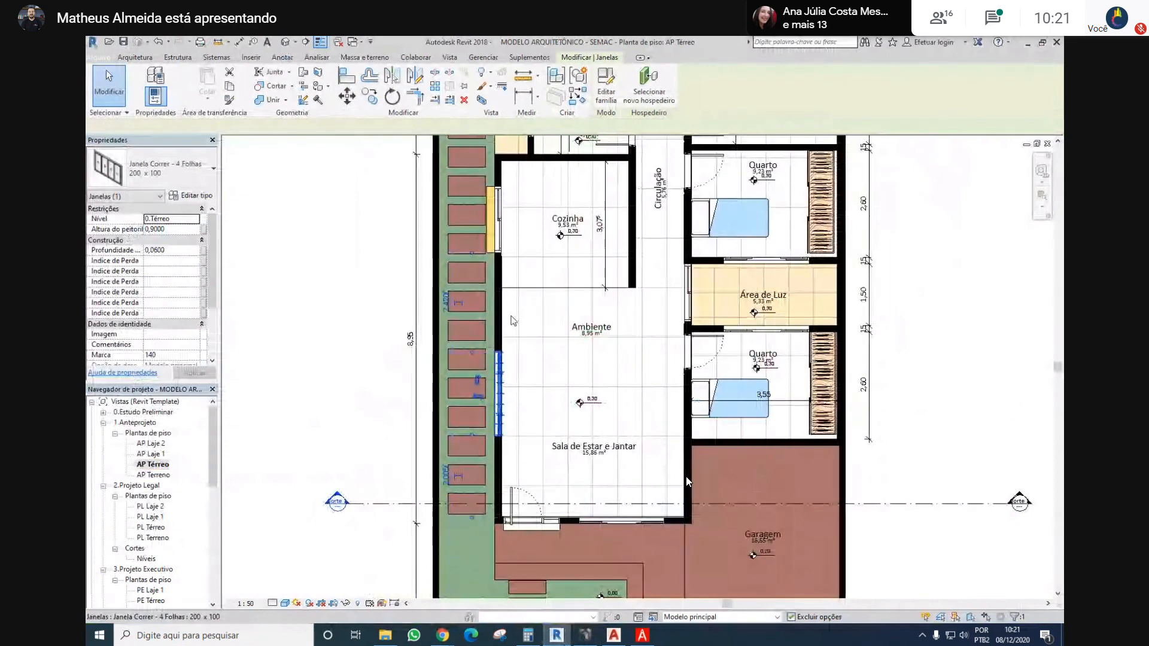
middle_click_drag(502, 383, 499, 404)
left_click(192, 195)
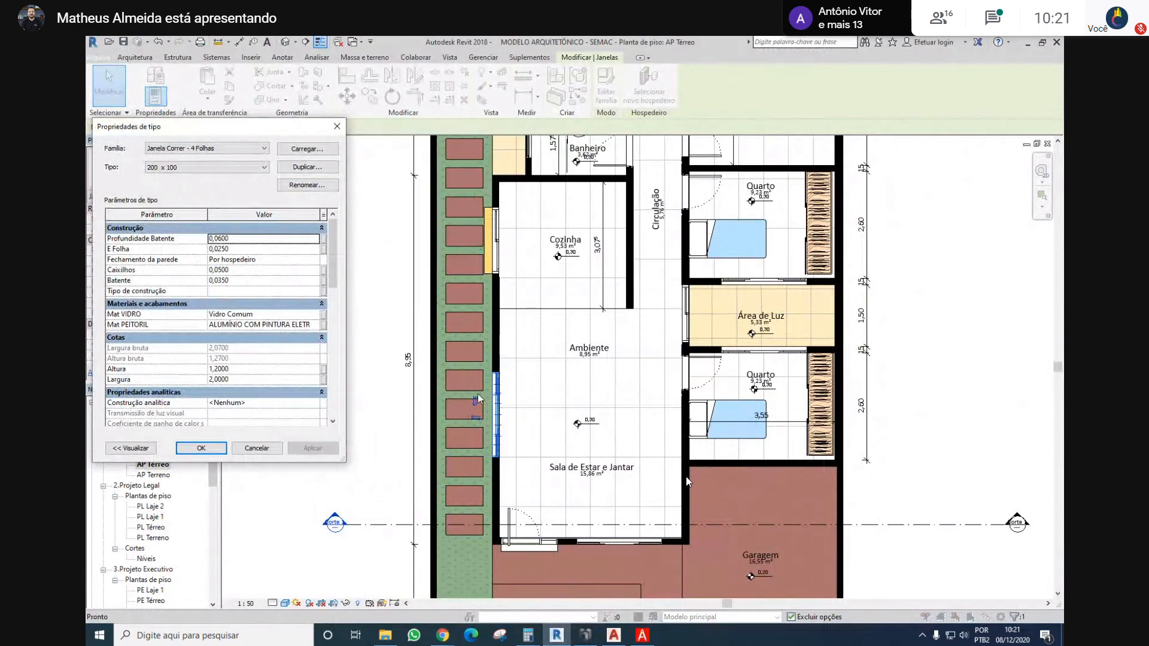
key("Escape")
Switch to Eberick and deduct a 200 x 120 cm opening from the wall load of beam V6 between P7 and P10
left_click(586, 635)
middle_click_drag(364, 410, 456, 405)
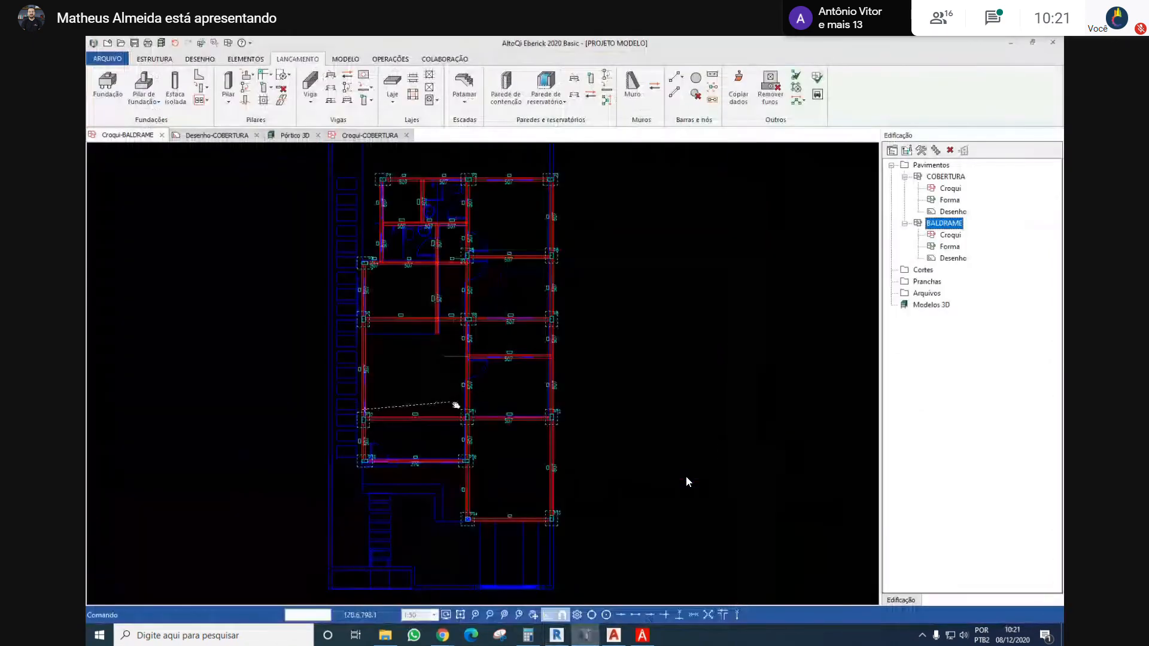
scroll(487, 373, "up", 5)
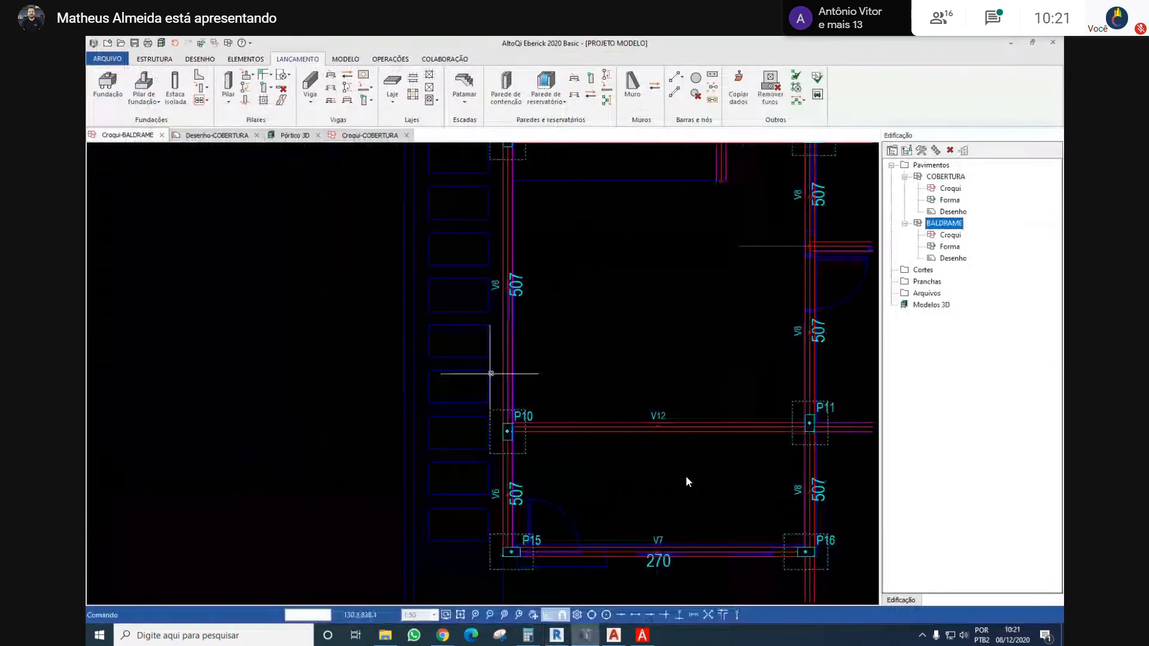
double_click(506, 335)
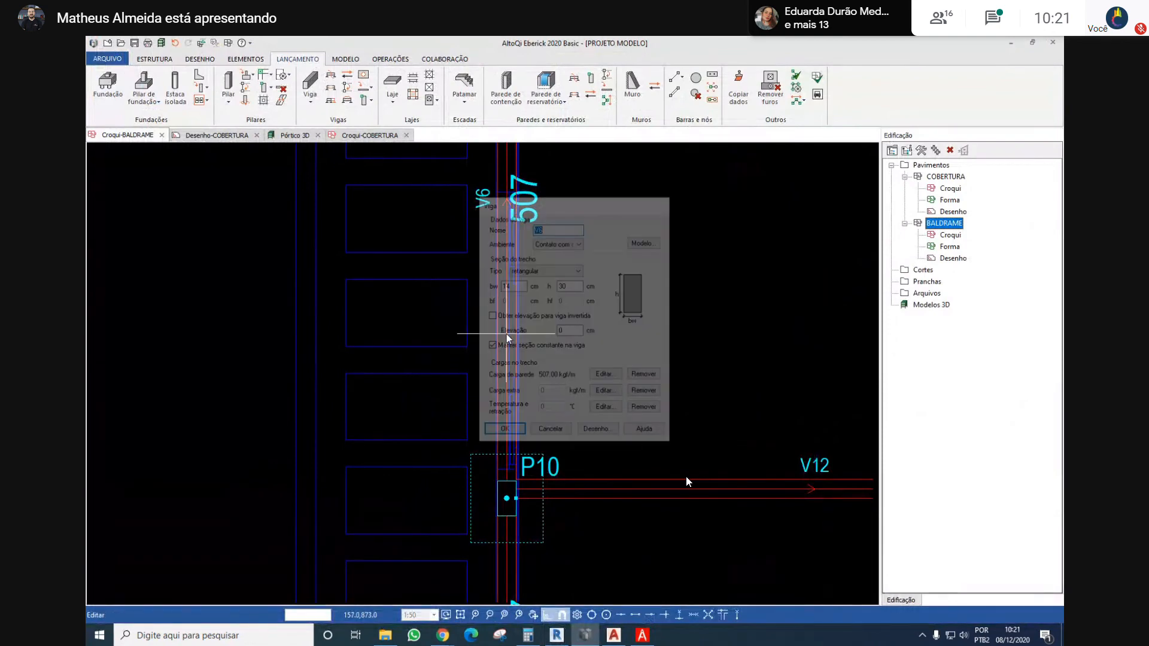
left_click(606, 375)
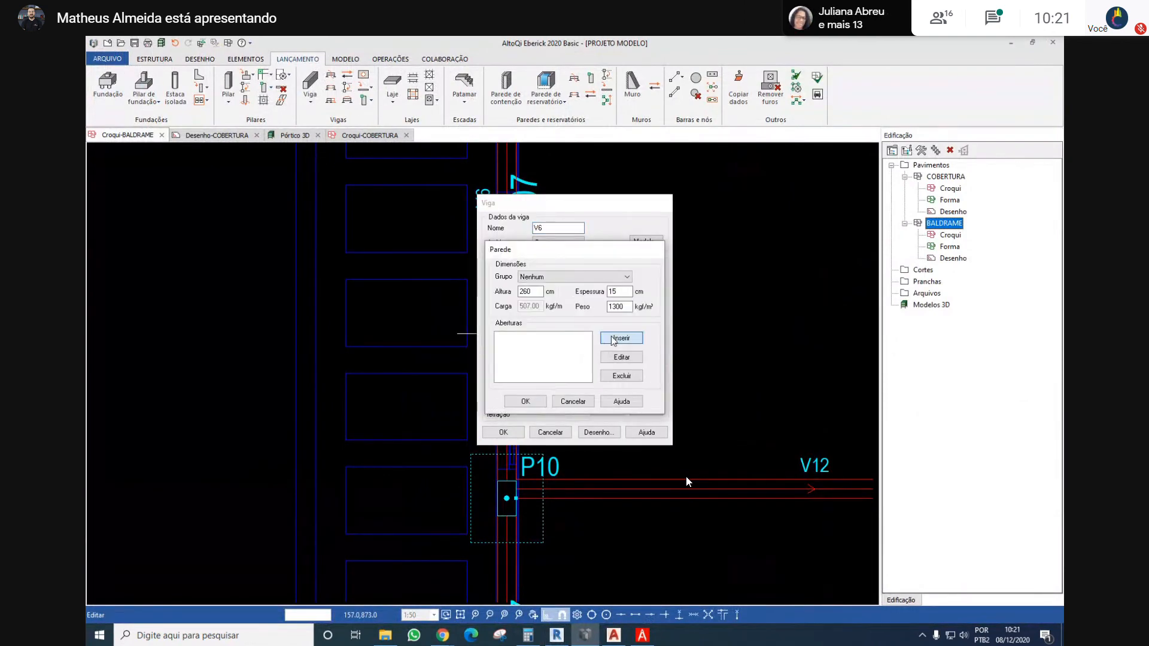
left_click(622, 337)
left_click(536, 362)
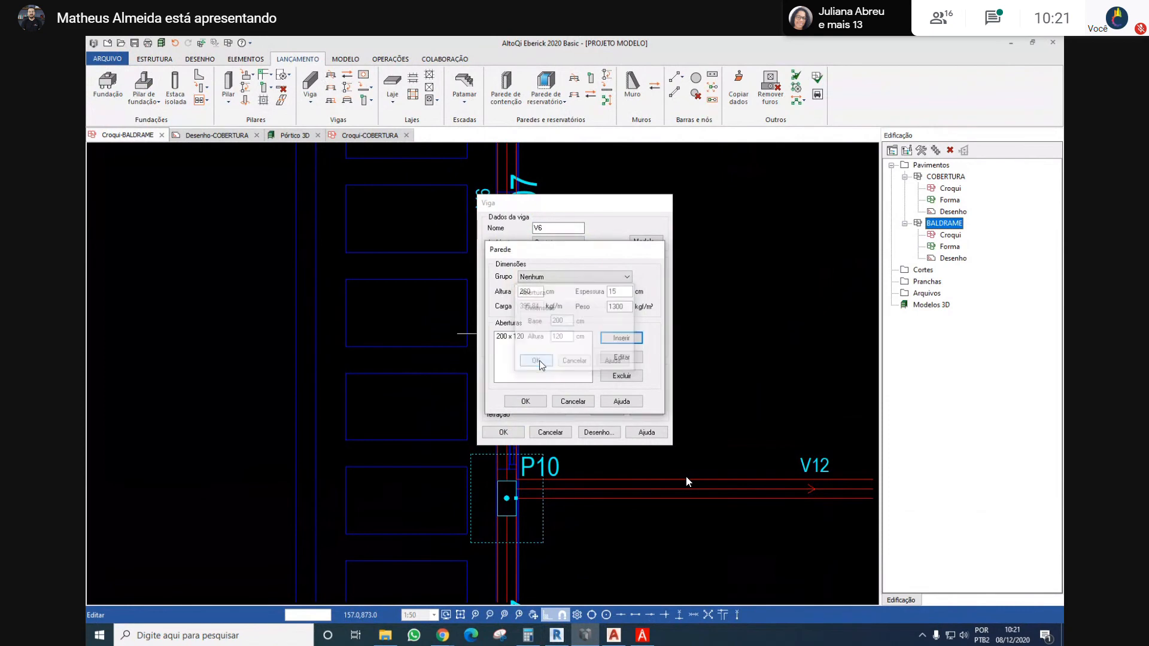
left_click(524, 401)
left_click(503, 432)
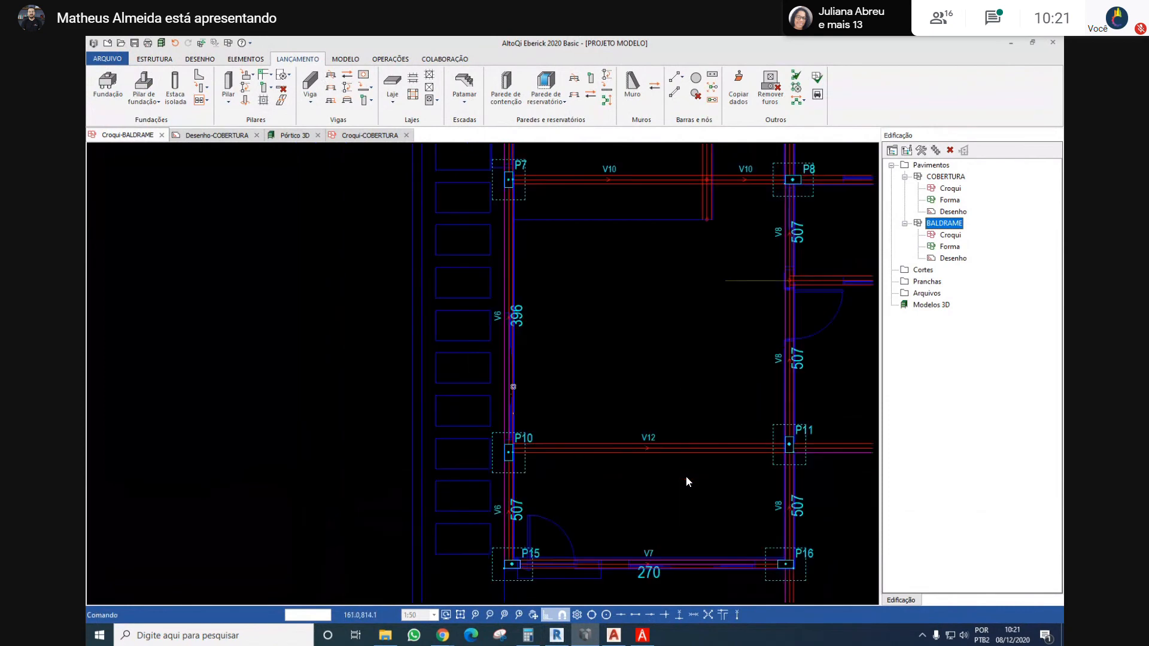
Switch to Revit and identify the type and size of the sliding glass door in the Cozinha side wall
scroll(482, 379, "up", 2)
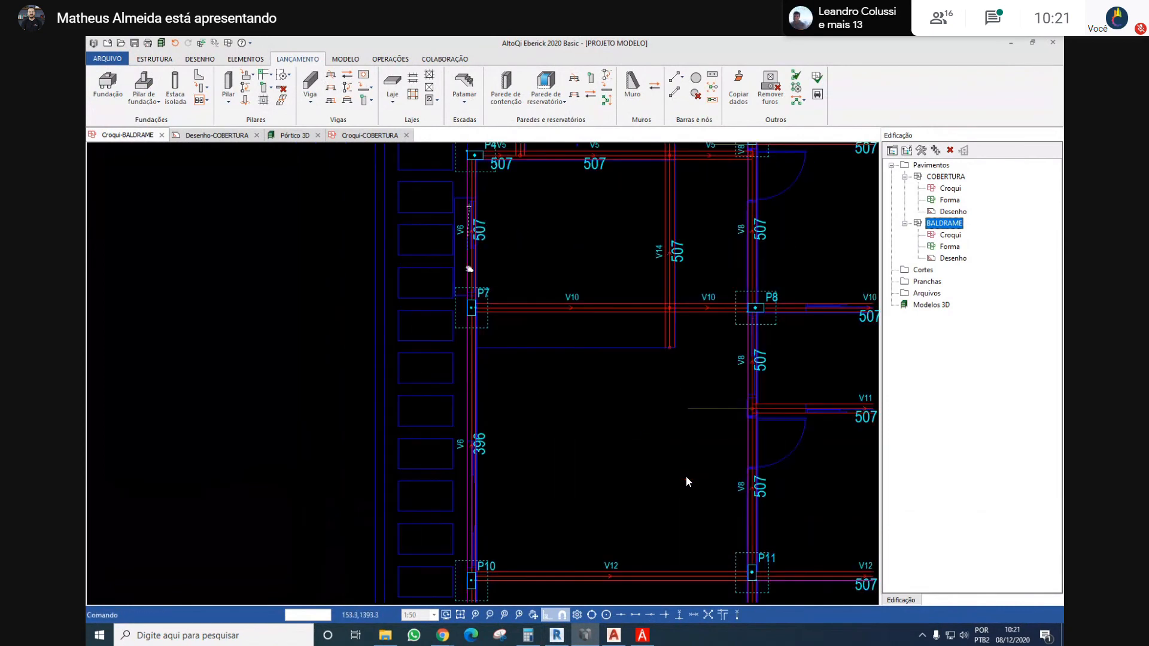
scroll(468, 270, "up", 3)
key("alt+Tab")
left_click(494, 254)
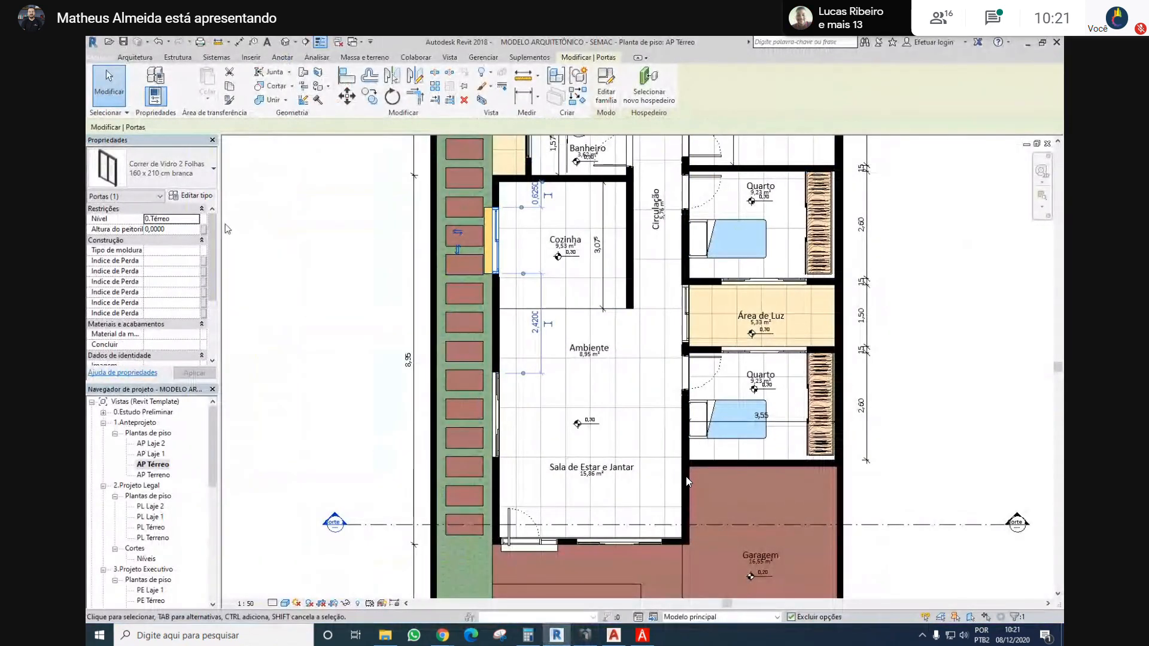
Switch to Eberick and deduct a 160 x 210 cm opening from the wall load of beam V6 between P4 and P7
key("alt+Tab")
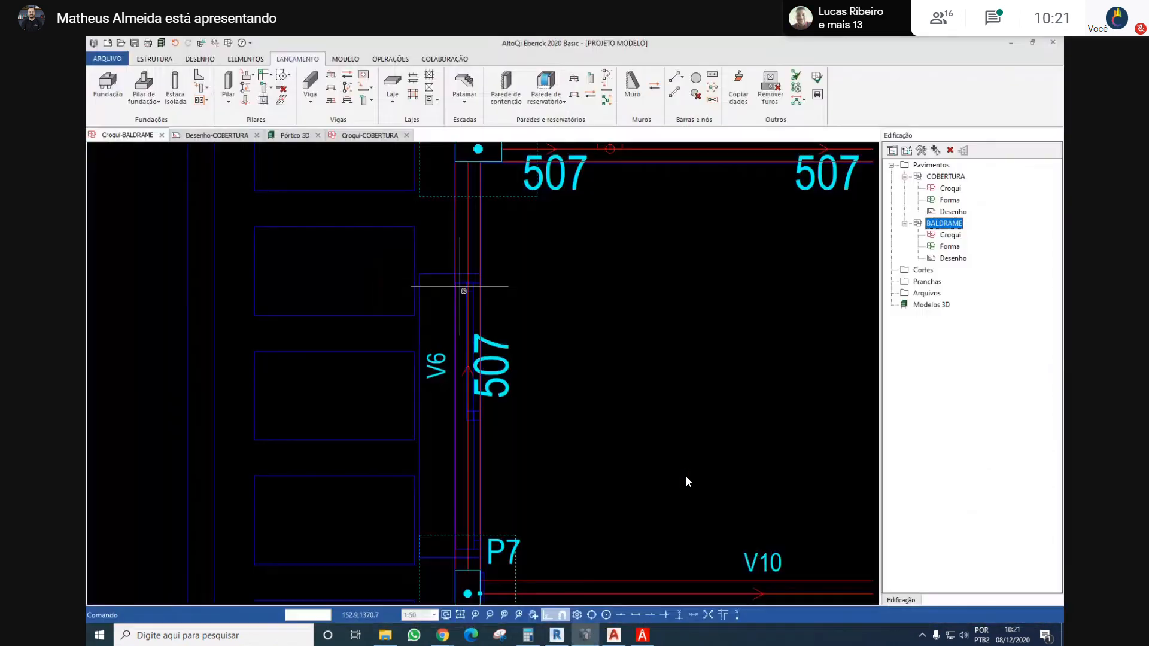
double_click(467, 253)
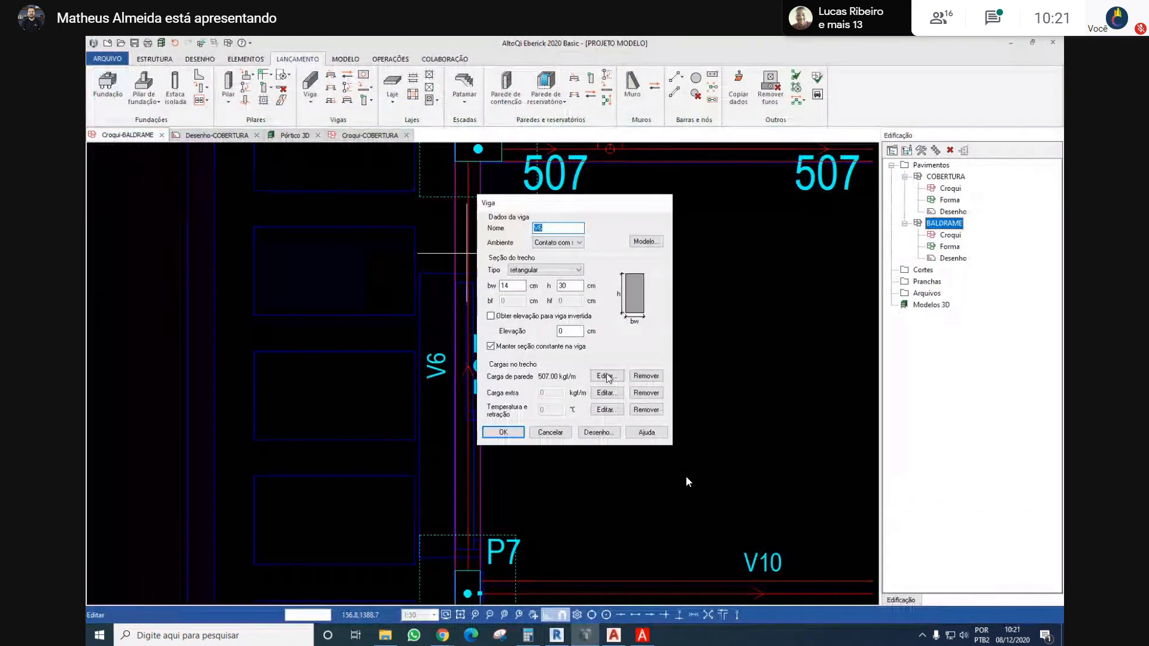
left_click(606, 376)
left_click(620, 338)
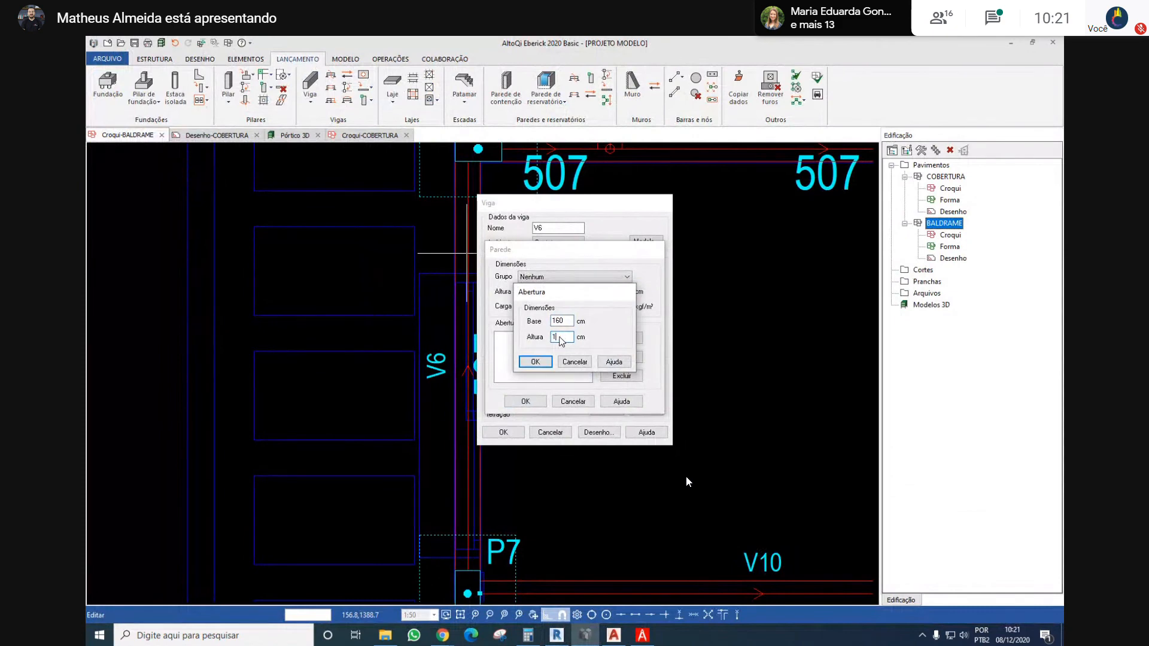
left_click(560, 337)
type("210")
key("Return")
left_click(522, 401)
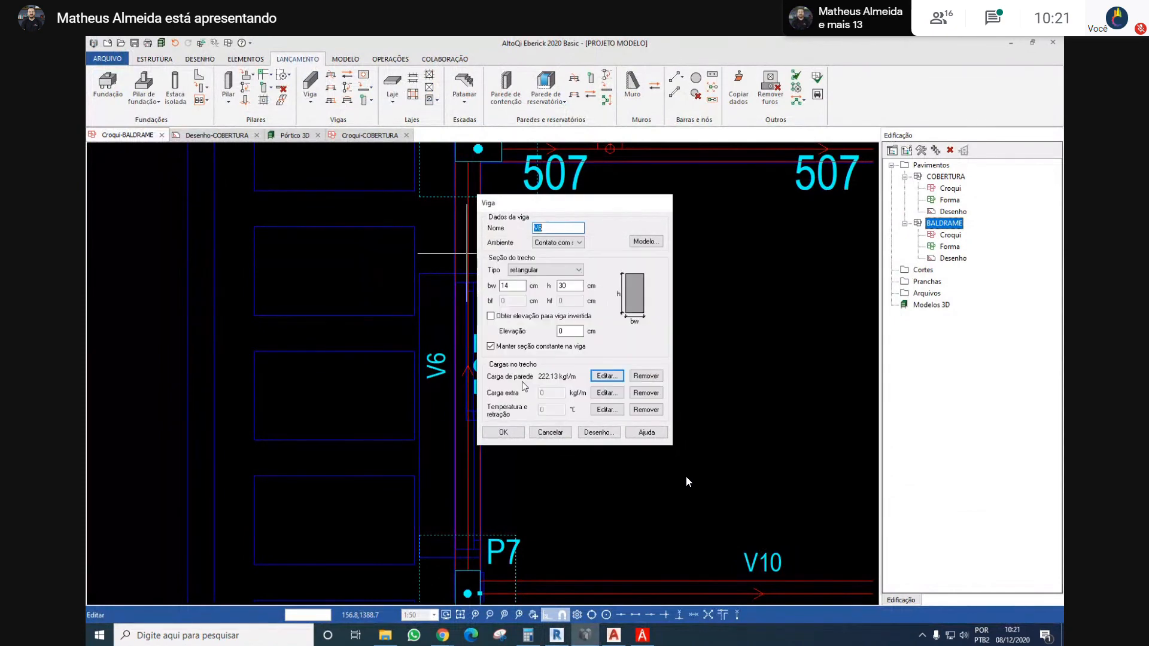
left_click(504, 432)
scroll(492, 359, "down", 2)
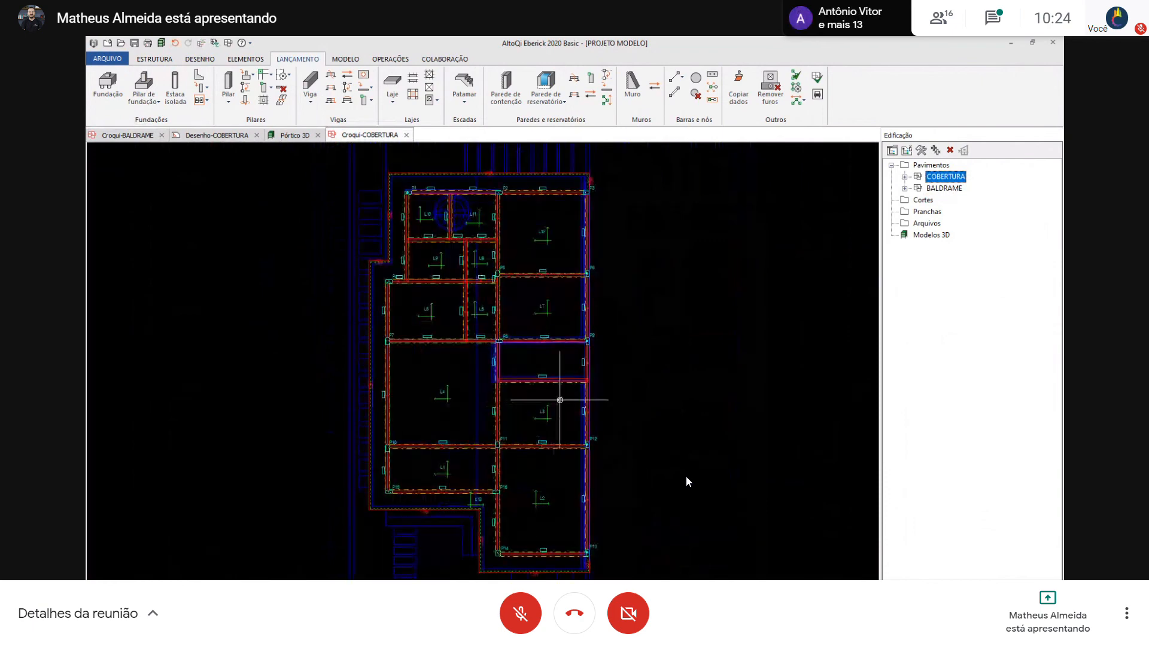
scroll(548, 319, "down", 3)
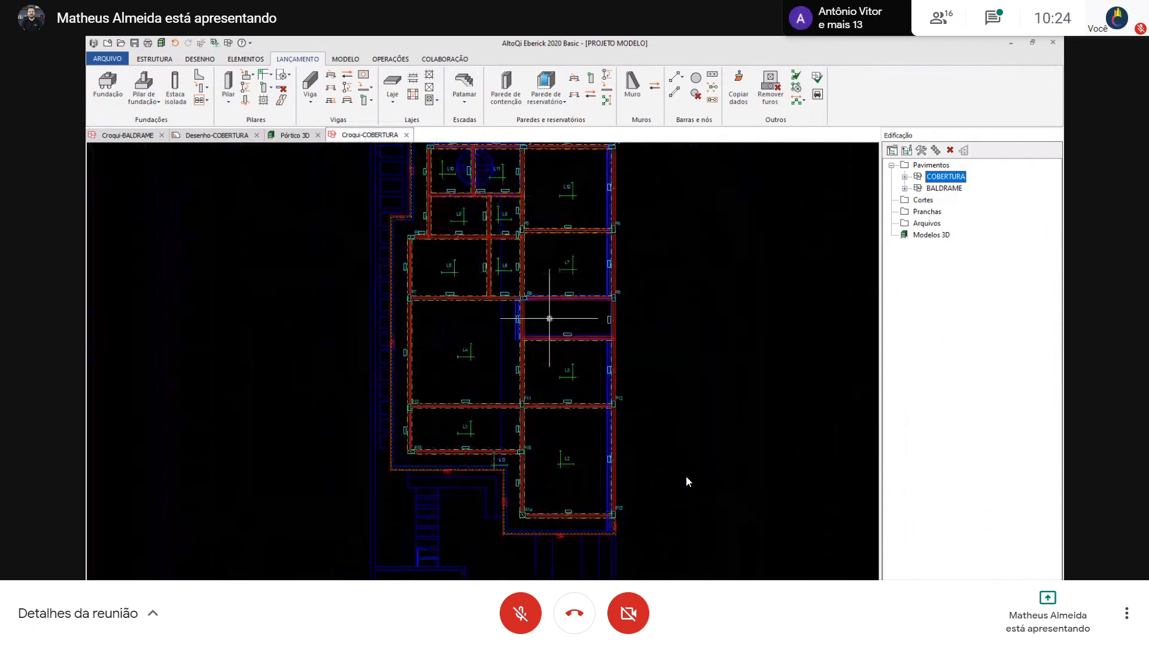
middle_click_drag(525, 310, 541, 340)
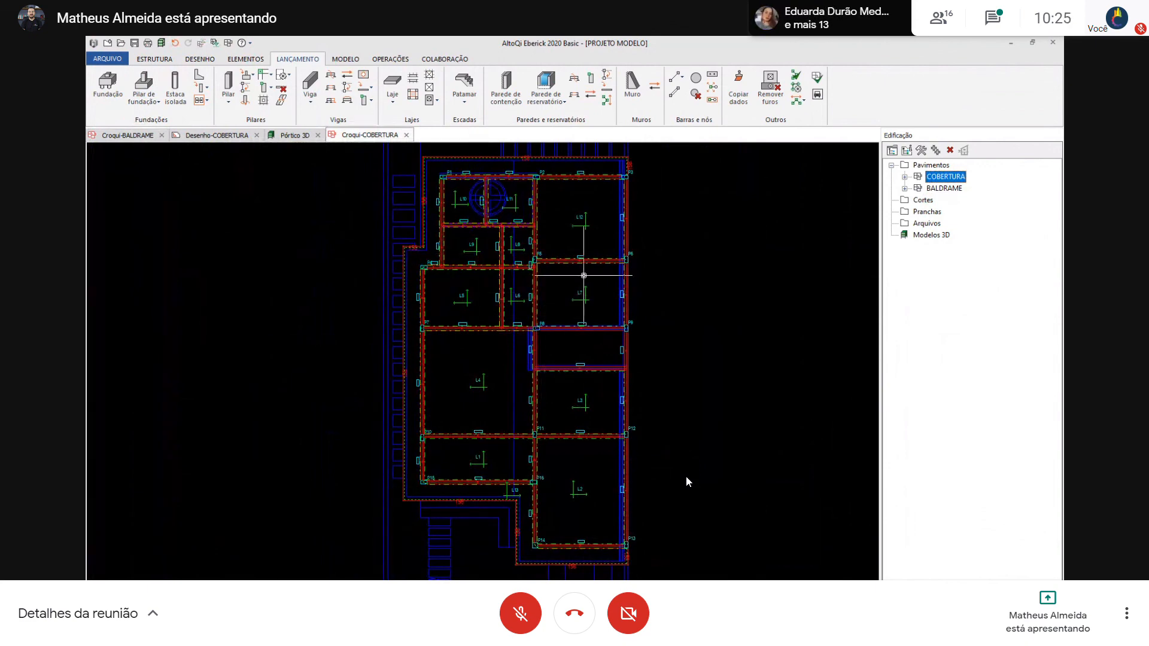
middle_click_drag(423, 216, 448, 265)
scroll(435, 219, "down", 1)
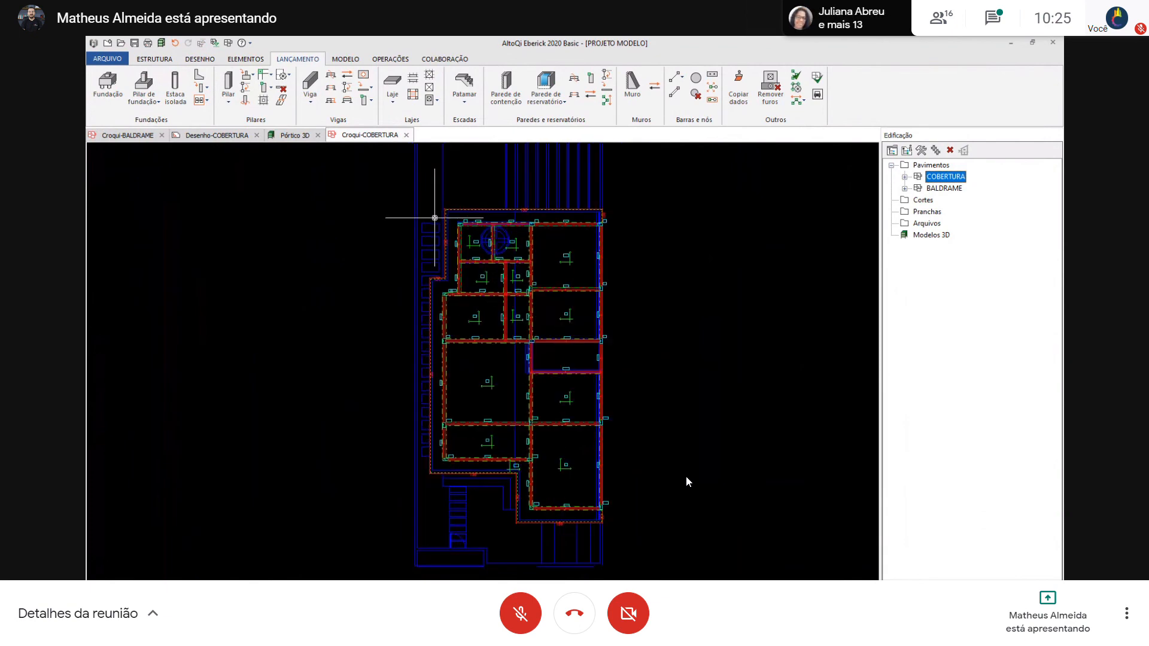
Generate the 3D frame model and process the structure with only the linear static analysis enabled
left_click(161, 44)
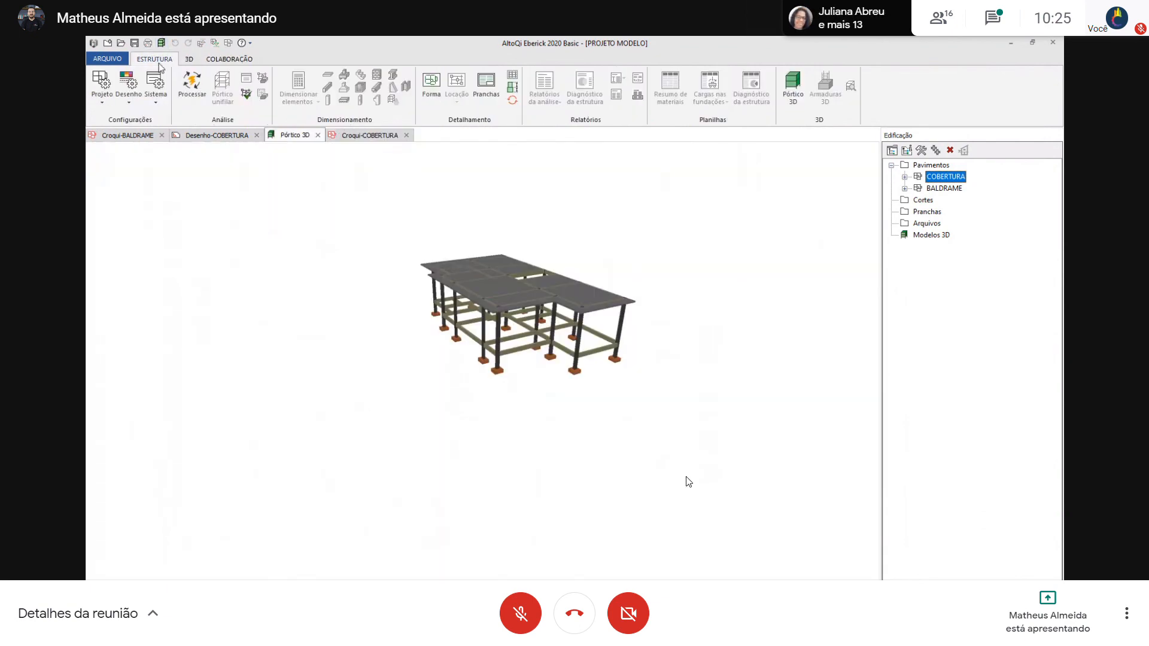
left_click(193, 90)
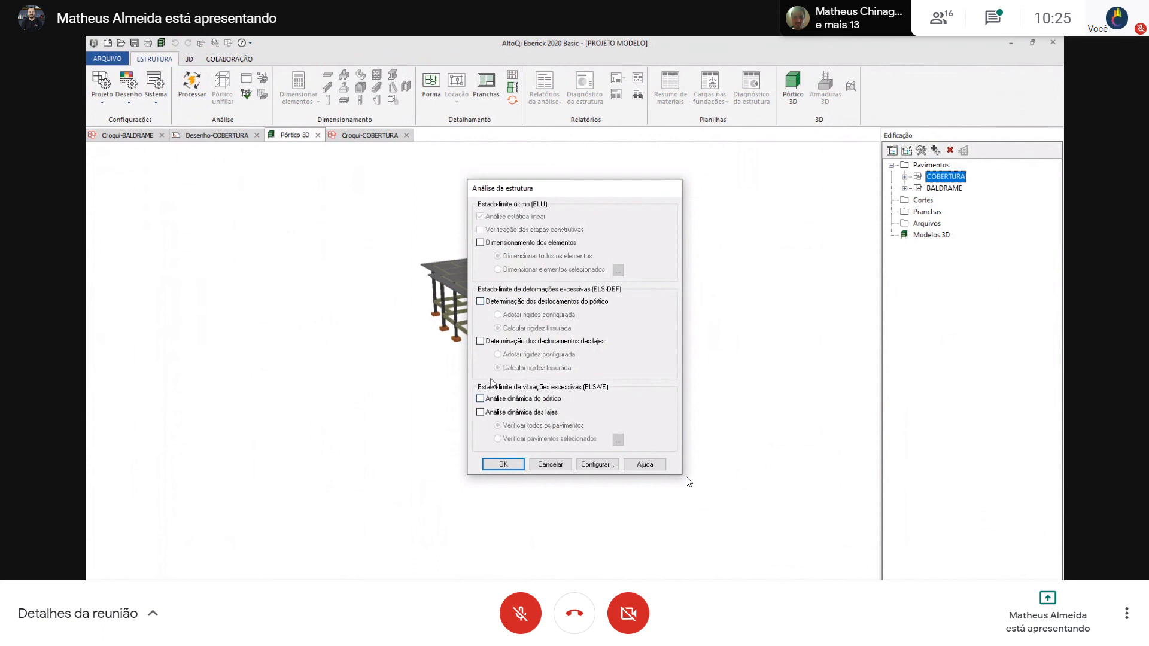
left_click(494, 466)
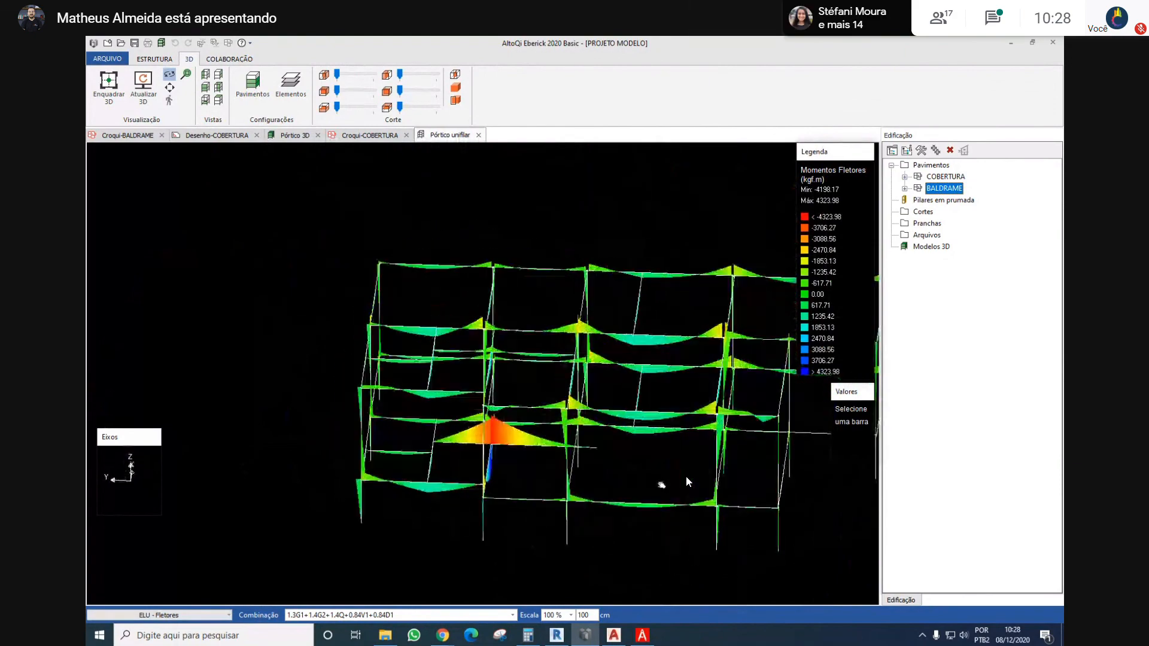
Examine the bending moment diagrams of the beams and columns on the unifilar frame from several sides
left_click_drag(640, 438, 443, 429)
left_click_drag(551, 390, 358, 470)
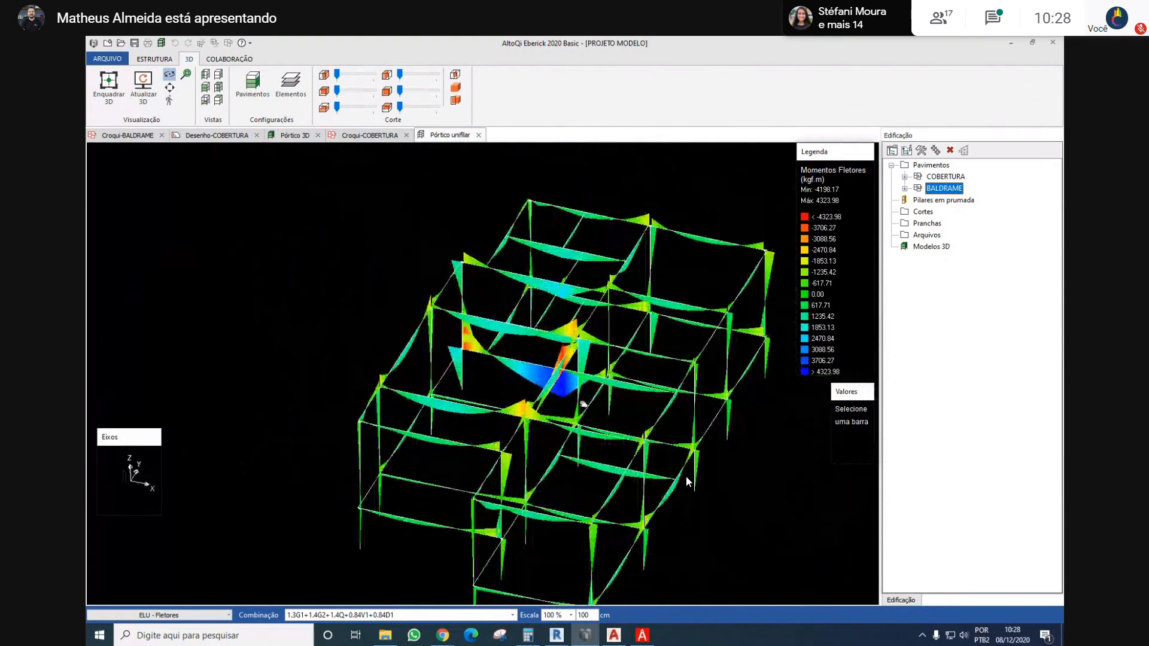
left_click_drag(583, 405, 419, 433)
scroll(264, 414, "up", 3)
middle_click_drag(264, 414, 456, 422)
left_click_drag(456, 422, 356, 413)
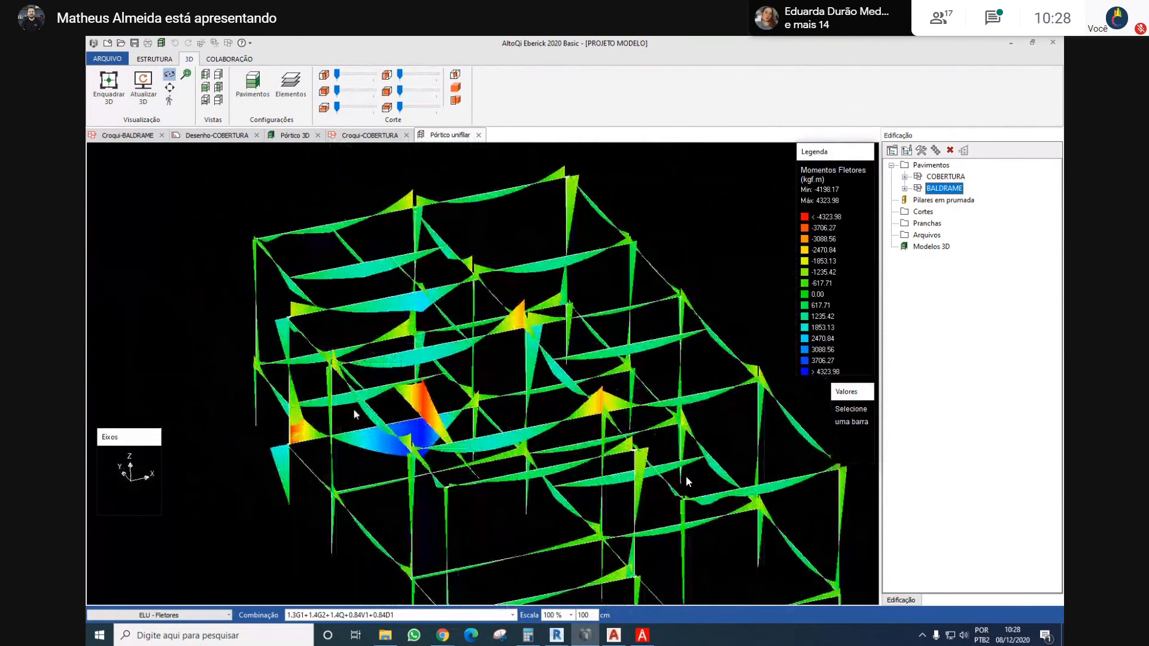
scroll(421, 361, "down", 3)
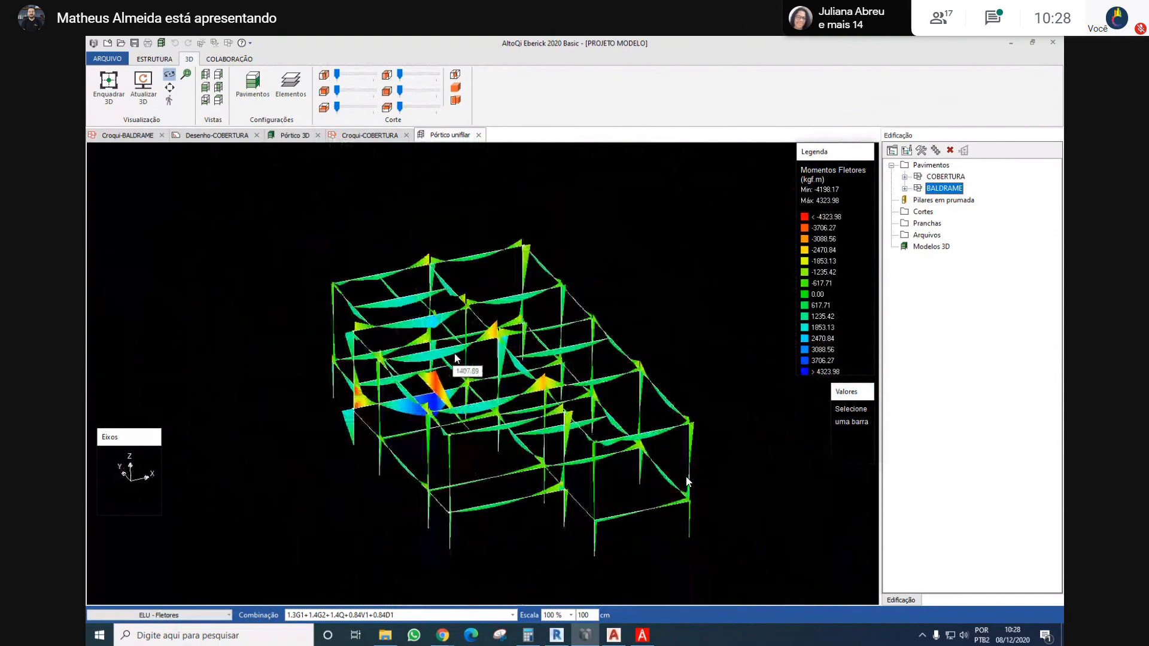
left_click_drag(421, 361, 417, 417)
left_click_drag(567, 444, 411, 443)
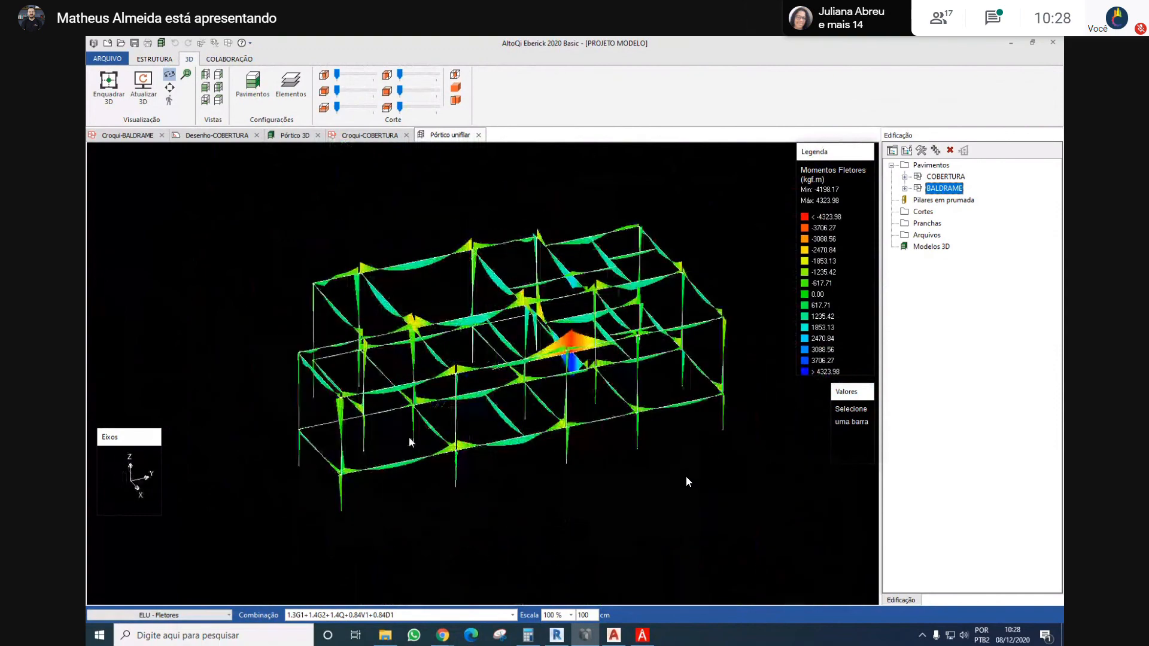
scroll(505, 456, "up", 5)
left_click_drag(566, 454, 742, 348)
scroll(503, 453, "down", 3)
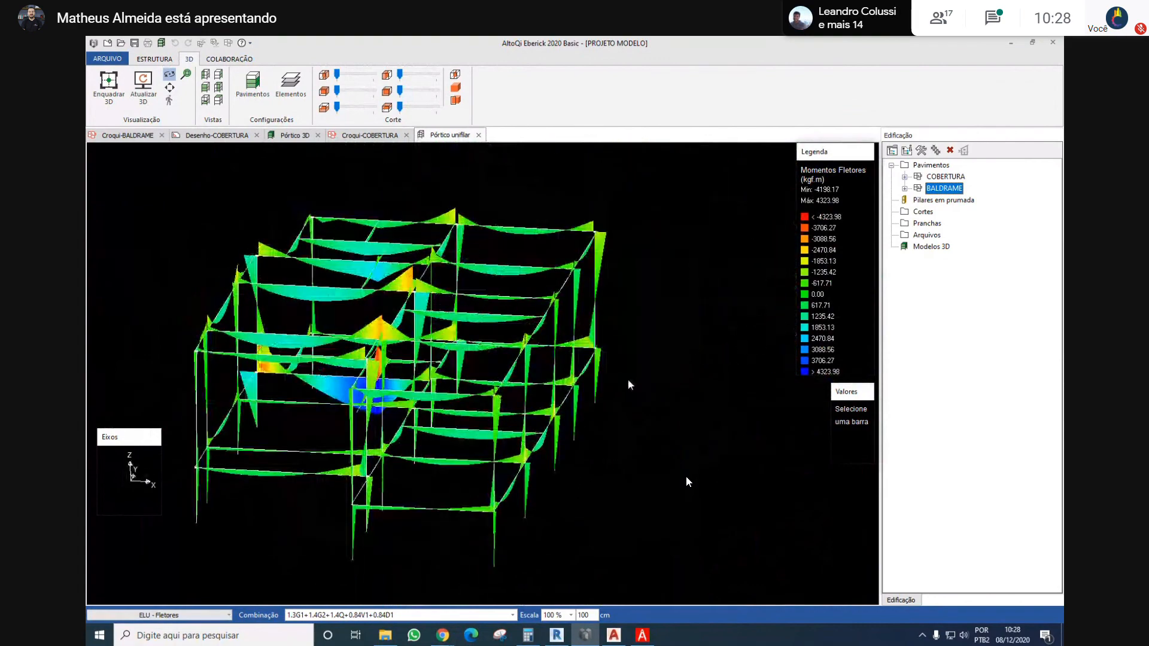
left_click_drag(651, 366, 686, 421)
scroll(616, 442, "down", 5)
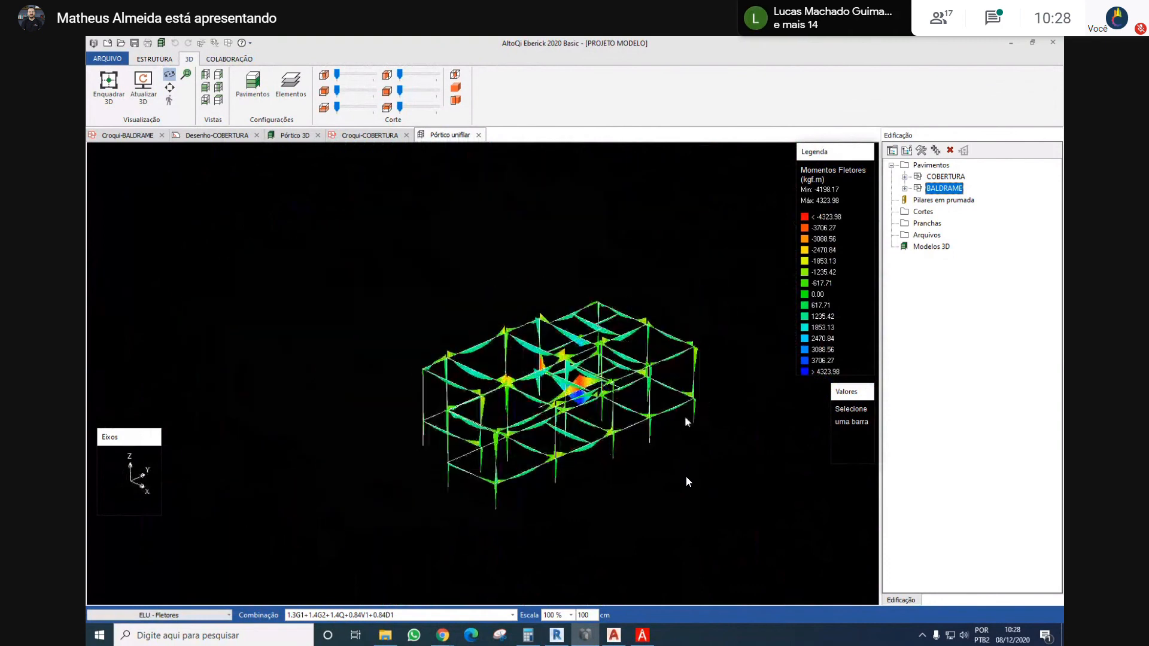
On the BALDRAME floor plan, make column P3's footing a boundary footing with its direction pointing into the building
double_click(952, 190)
scroll(603, 329, "down", 4)
middle_click_drag(672, 292, 602, 345)
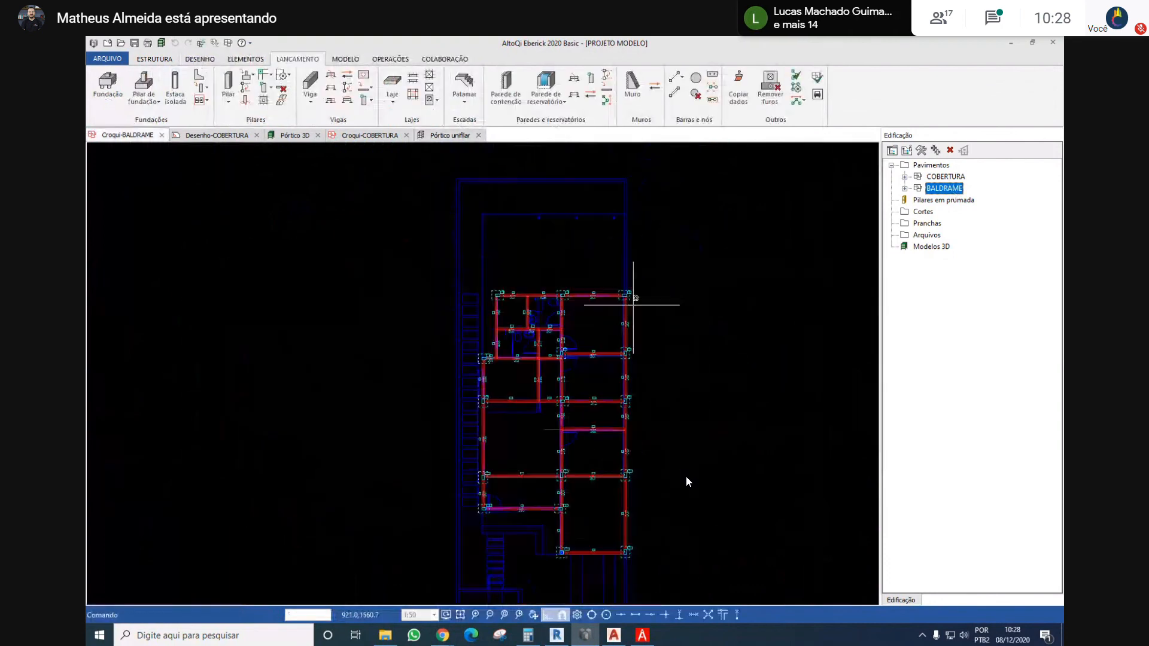
scroll(643, 273, "up", 6)
scroll(599, 311, "up", 4)
left_click(593, 378)
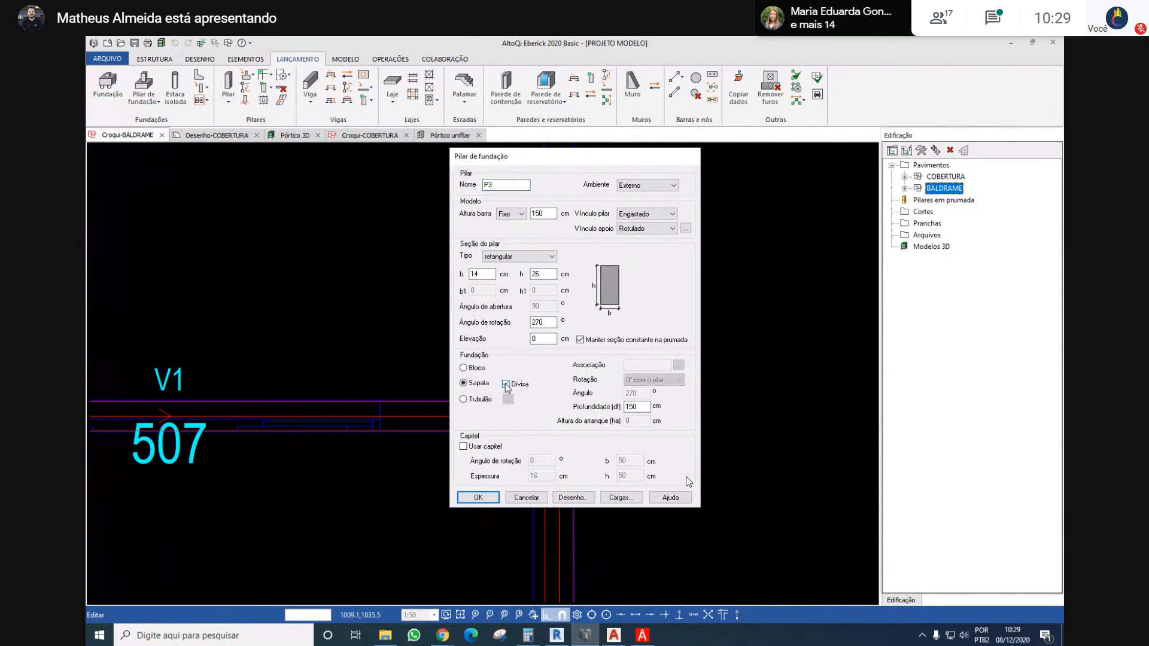
left_click(478, 497)
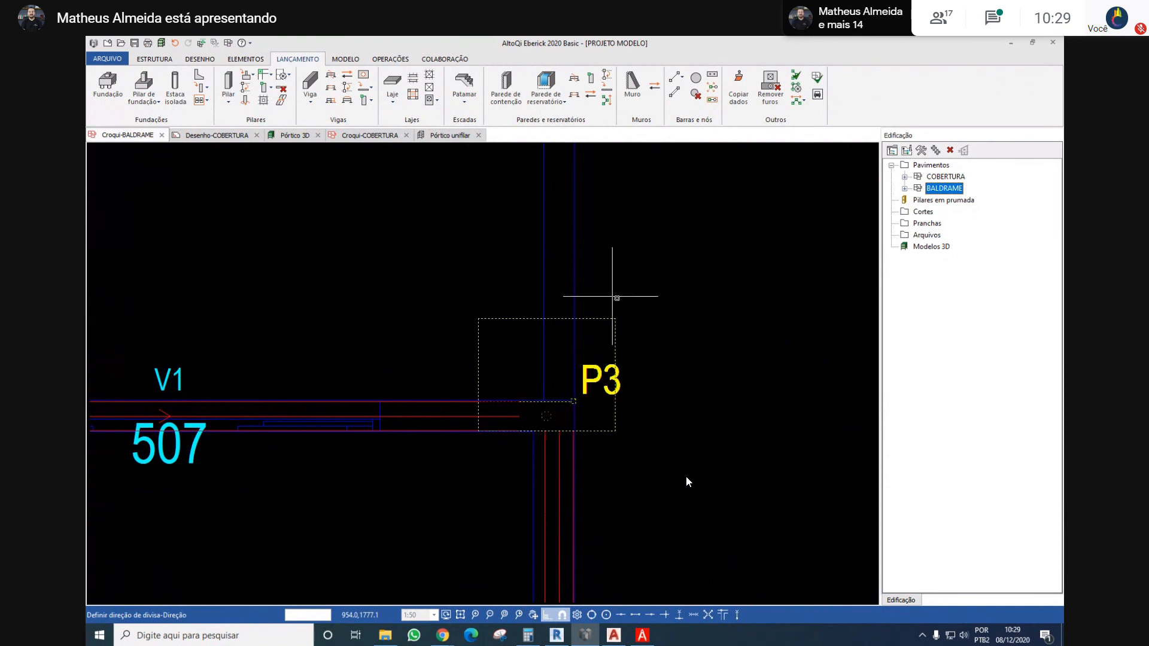
left_click(368, 452)
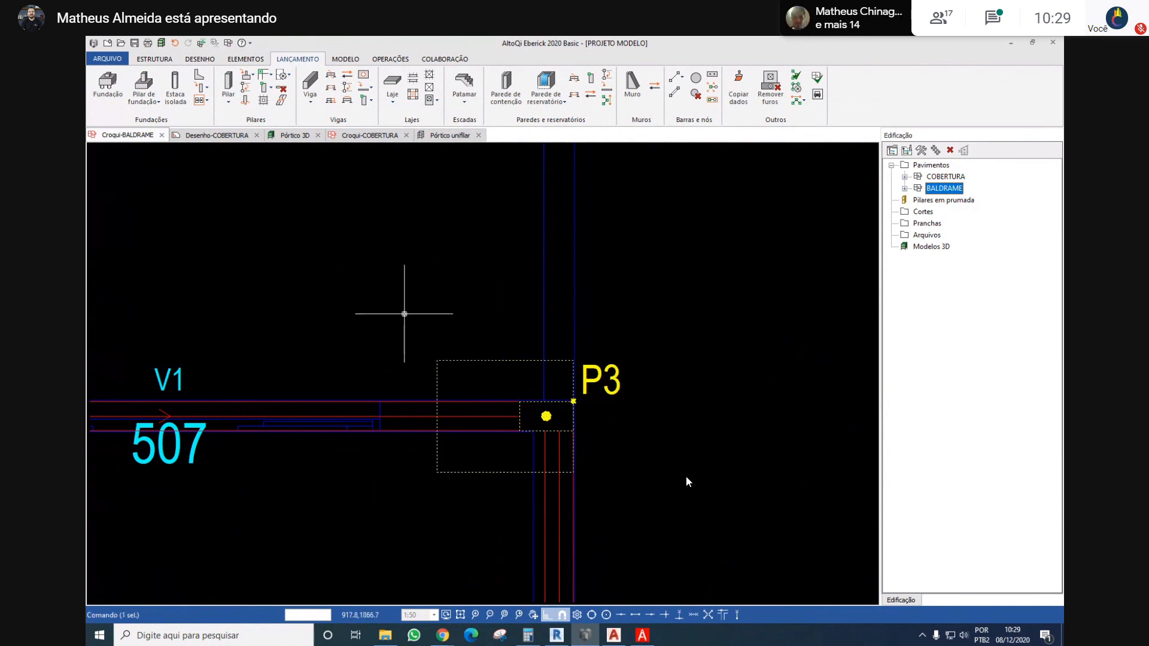
scroll(403, 313, "down", 3)
scroll(419, 313, "down", 1)
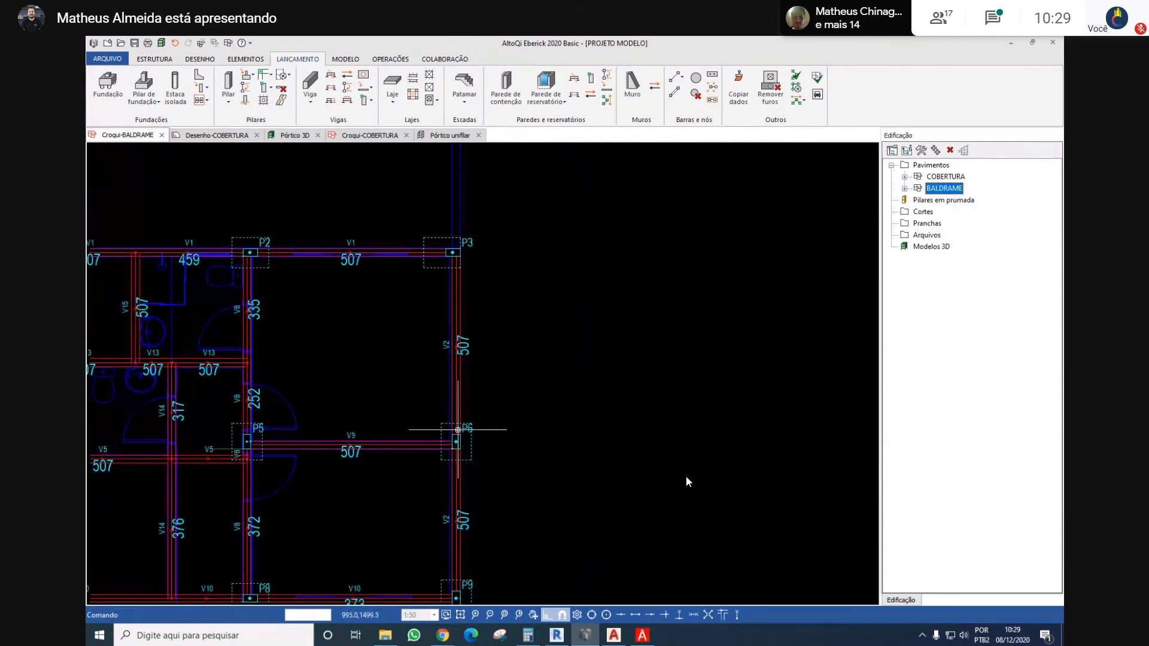
scroll(467, 420, "down", 1)
middle_click_drag(474, 416, 505, 353)
left_click(499, 360)
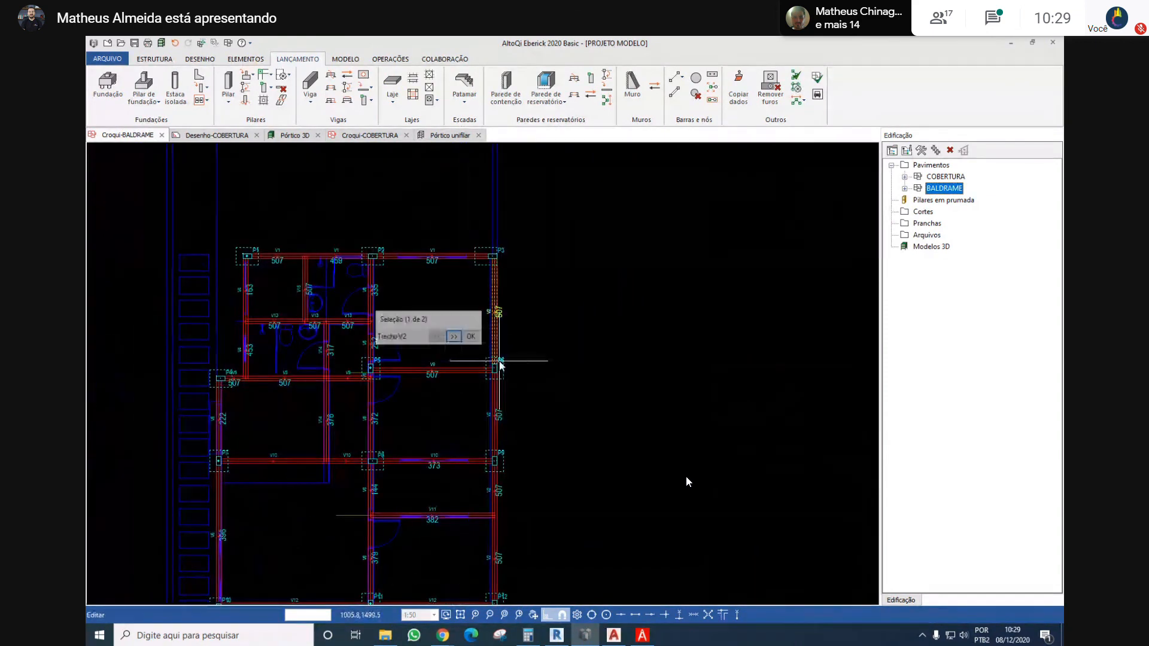
key("Escape")
scroll(500, 359, "up", 2)
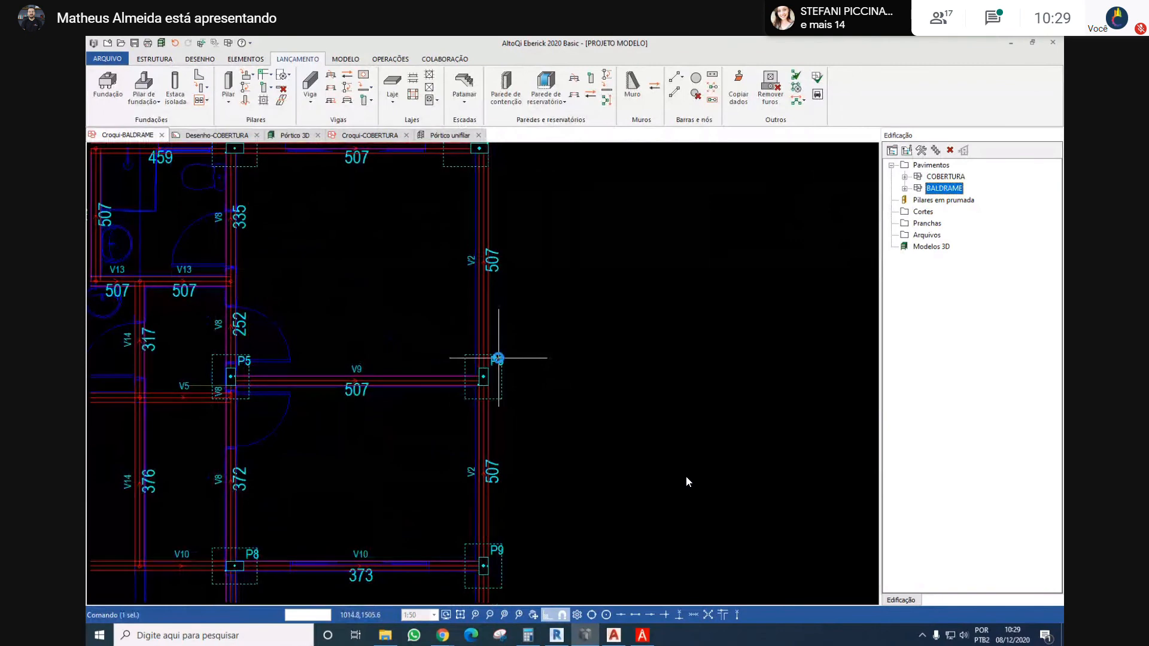
double_click(499, 358)
key("Escape")
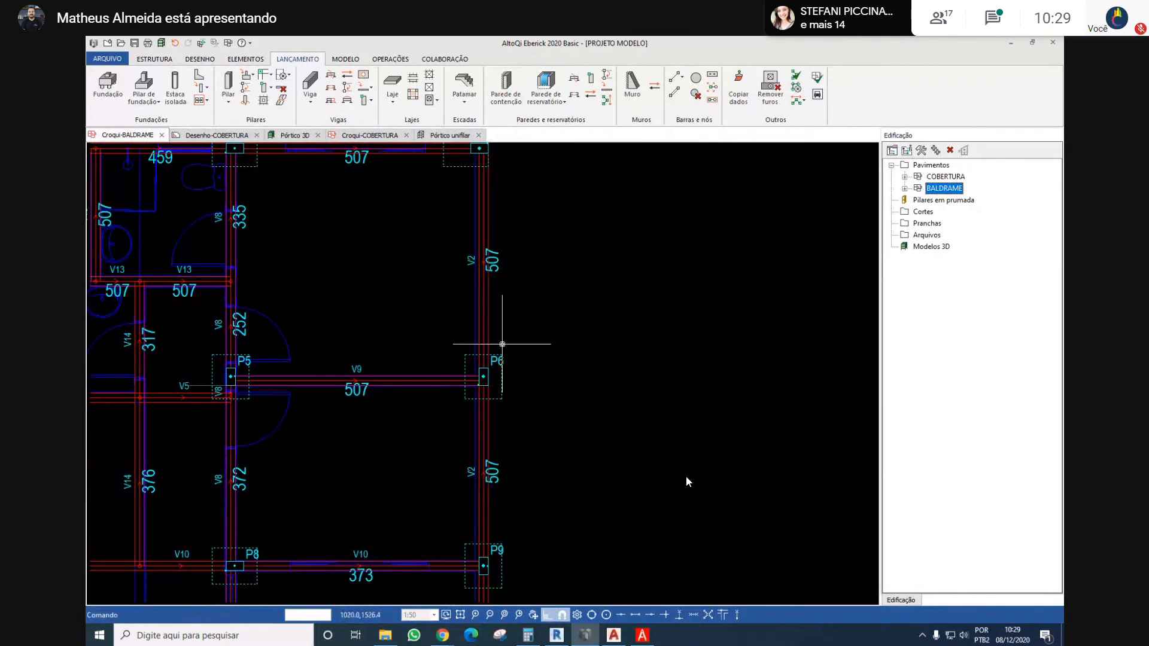
Copy the boundary footing type and 150 cm depth from P3 to foundation columns P6, P9, P12 and P13
scroll(500, 347, "down", 2)
left_click(738, 89)
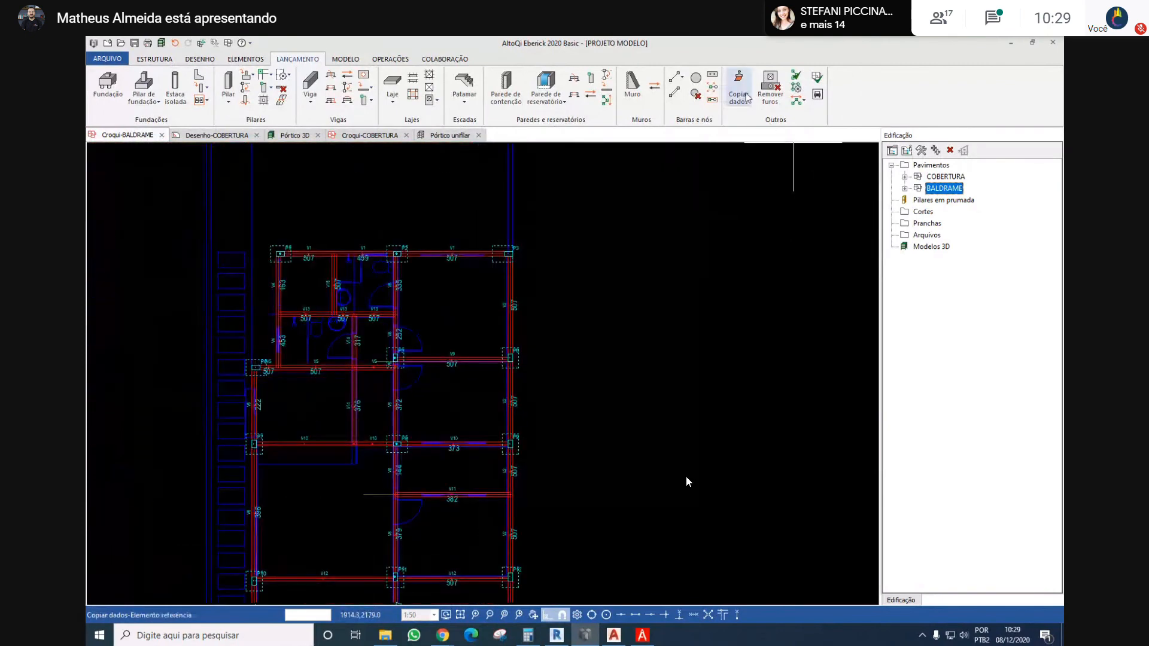
left_click(510, 254)
scroll(539, 251, "down", 3)
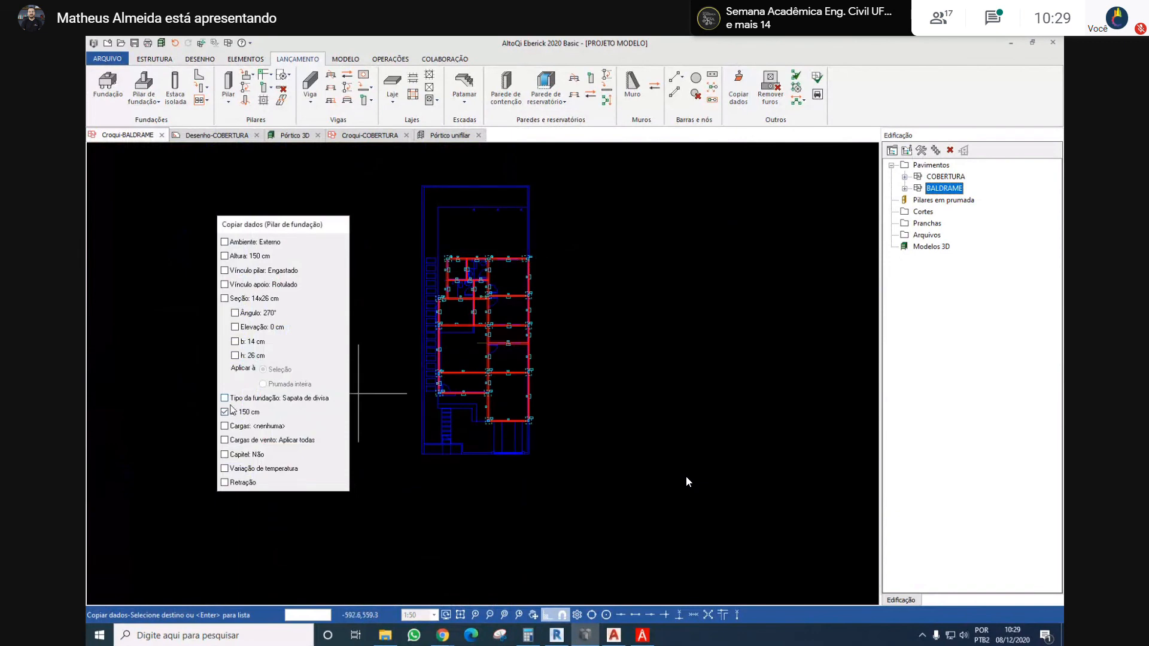
scroll(496, 347, "up", 2)
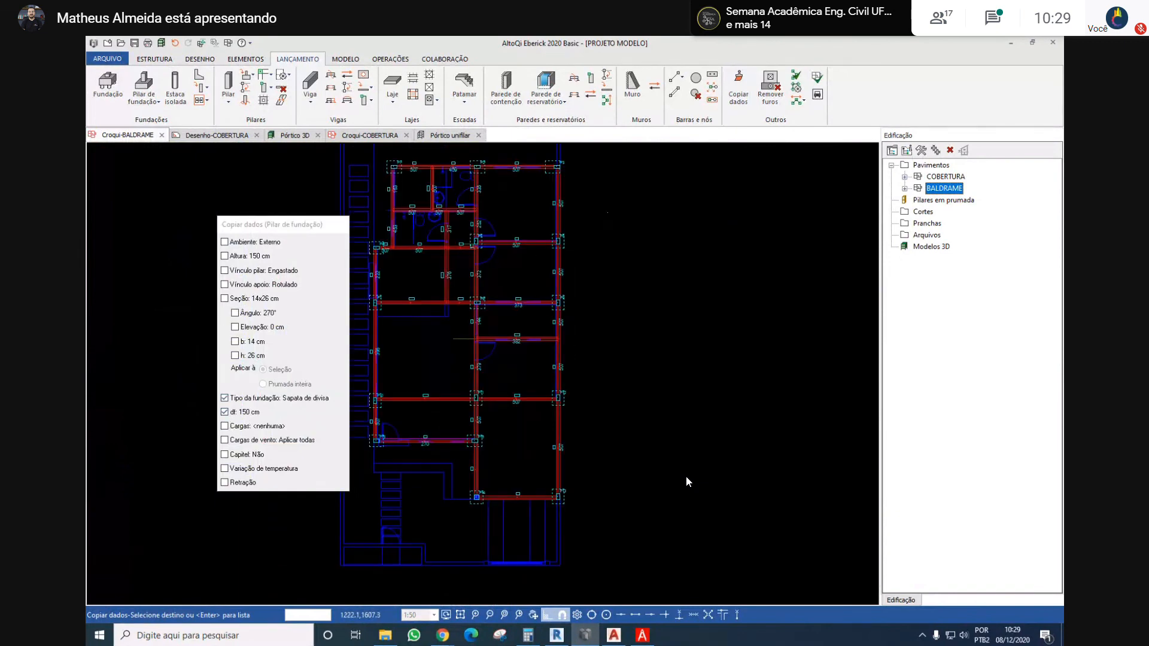
left_click_drag(608, 212, 523, 514)
right_click(523, 514)
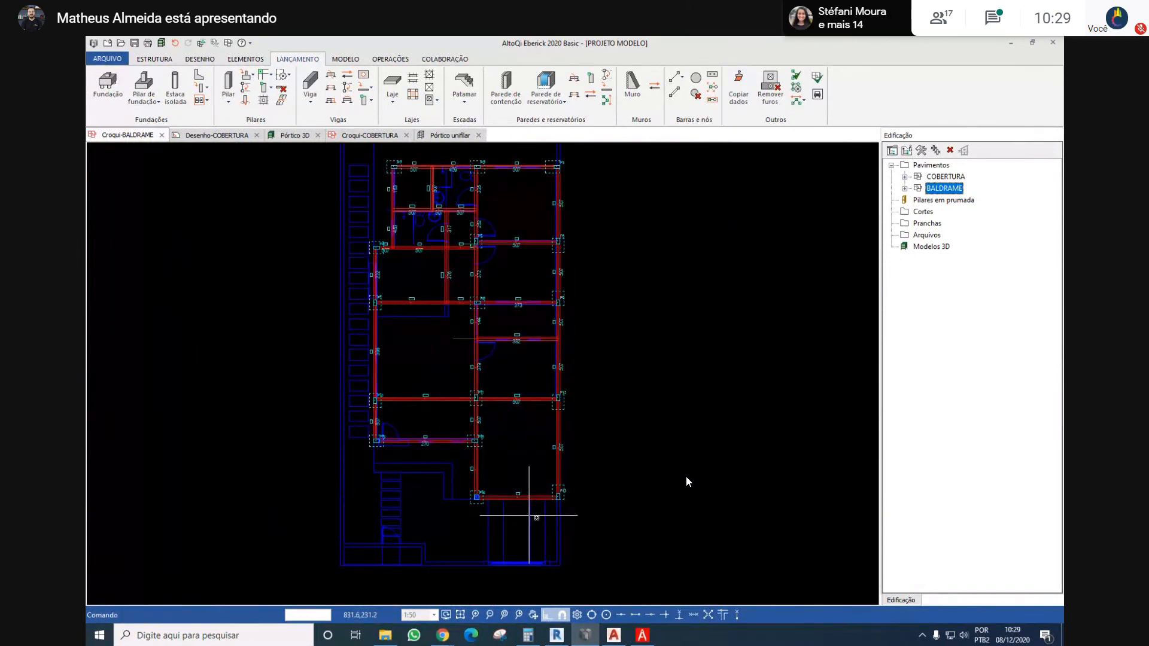
Define the boundary direction of the footings at P6 and P9 so they point into the building
scroll(555, 244, "up", 2)
right_click(556, 248)
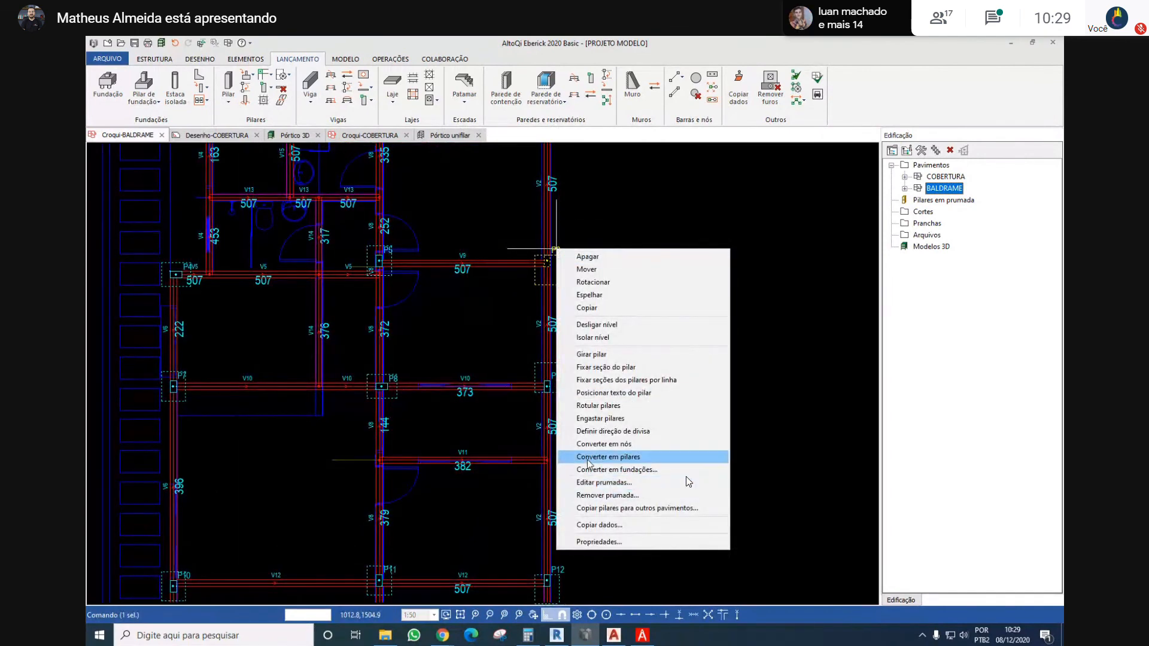
left_click(604, 431)
left_click(581, 388)
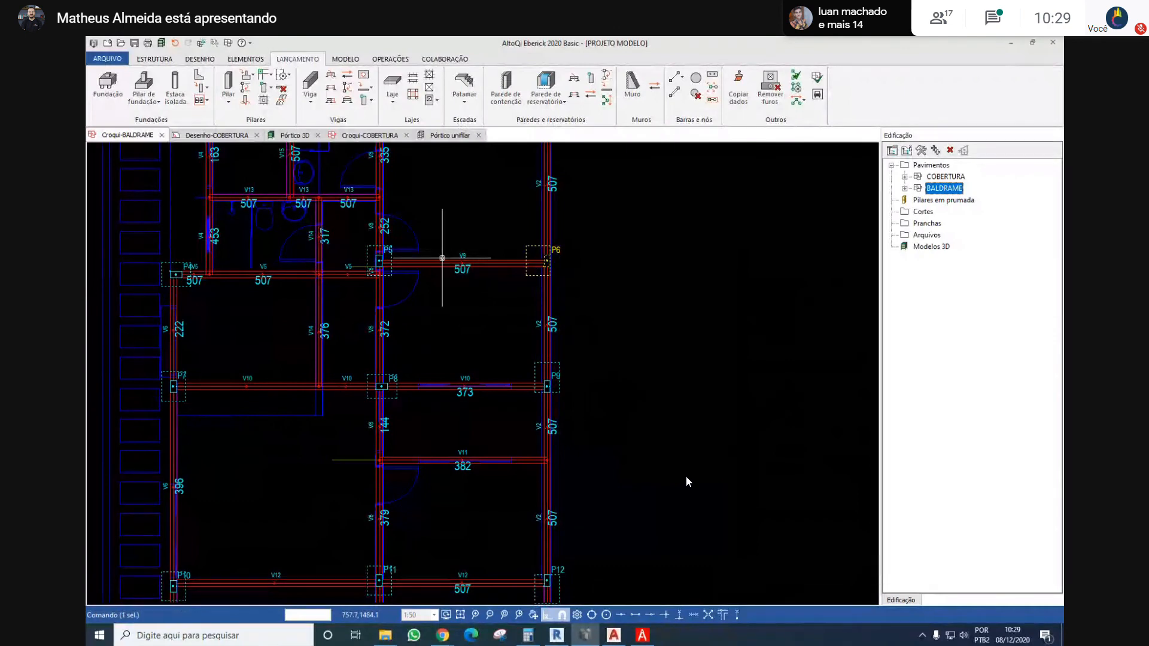
right_click(566, 363)
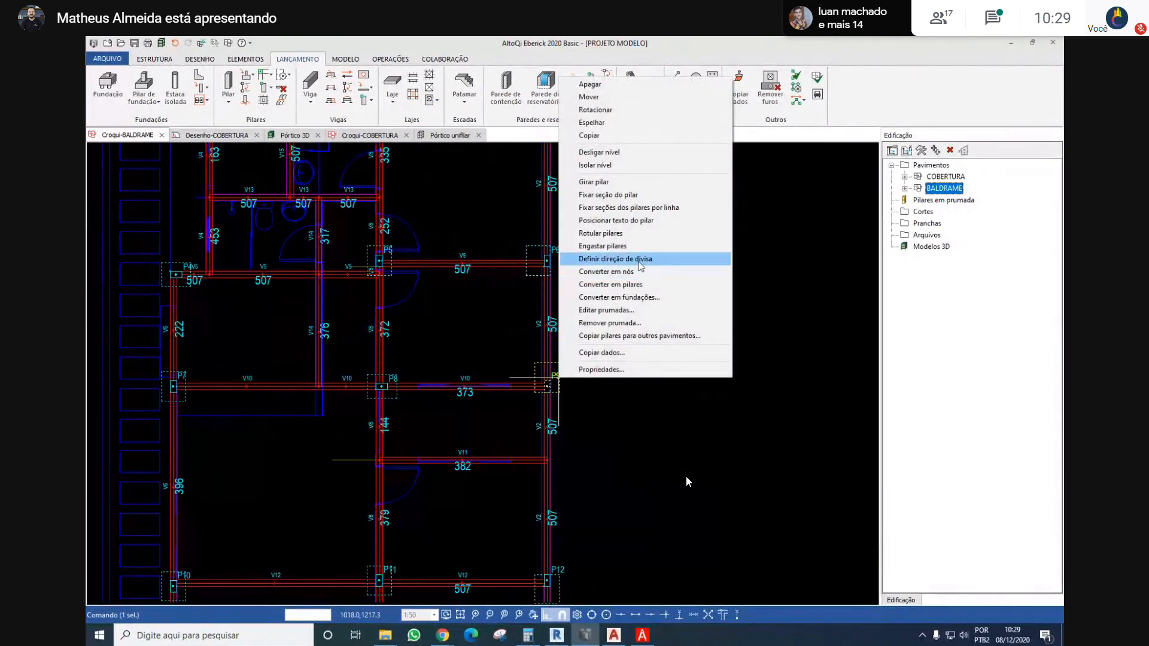
left_click(605, 257)
left_click(425, 357)
Define the boundary direction of the footings at P12 and P13 towards the inside of the building
middle_click_drag(565, 500, 605, 351)
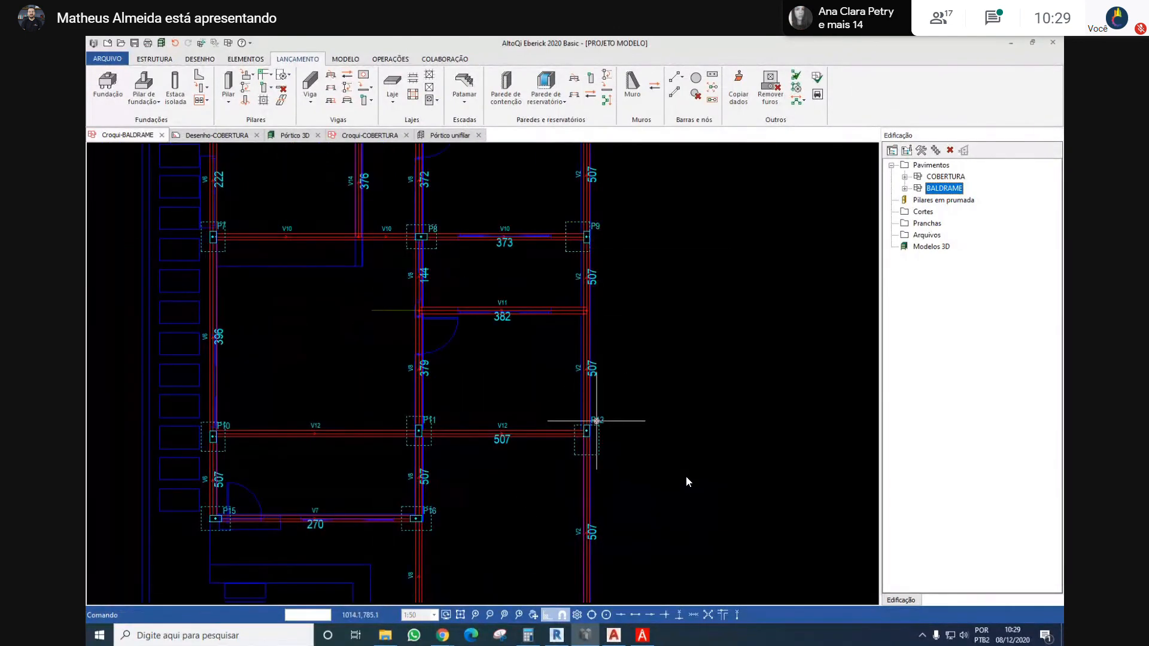
right_click(597, 421)
left_click(640, 302)
left_click(444, 434)
middle_click_drag(621, 481, 631, 328)
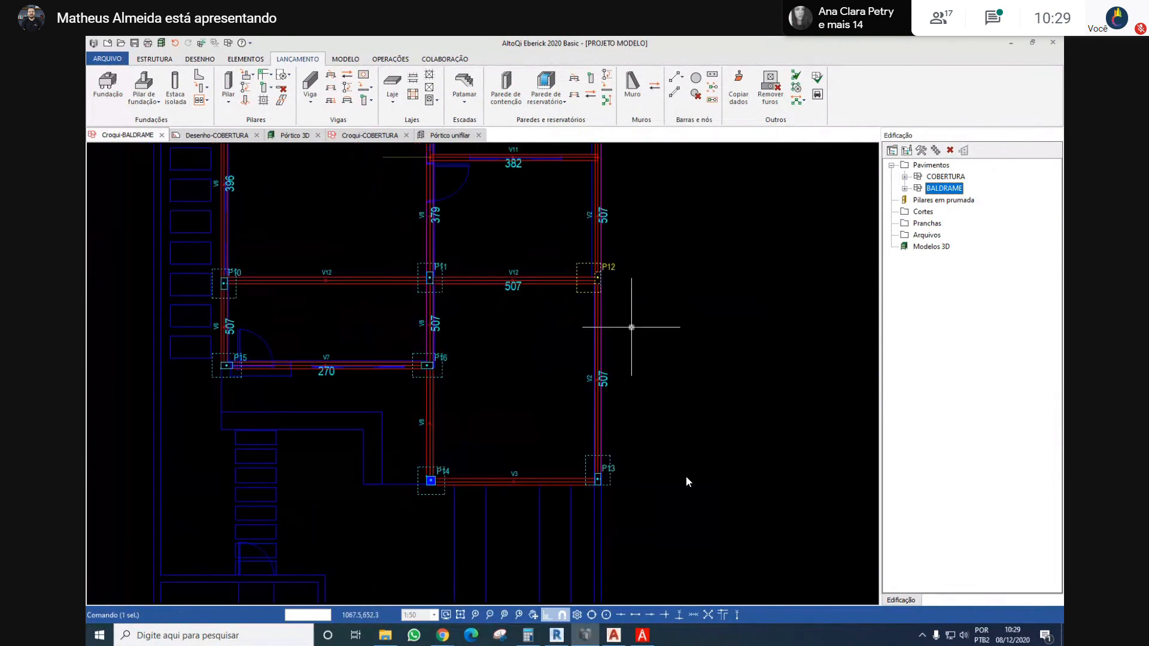
right_click(610, 467)
left_click(635, 347)
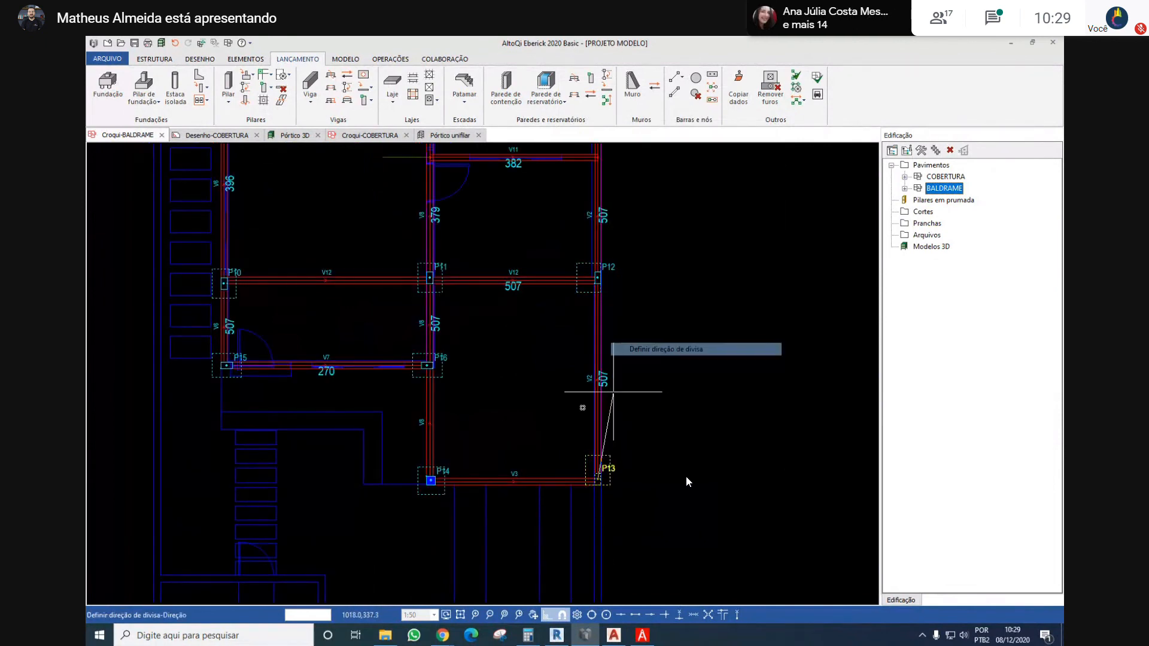
left_click(575, 401)
Reprocess the structure with the default linear static analysis after the footing changes
scroll(516, 426, "down", 5)
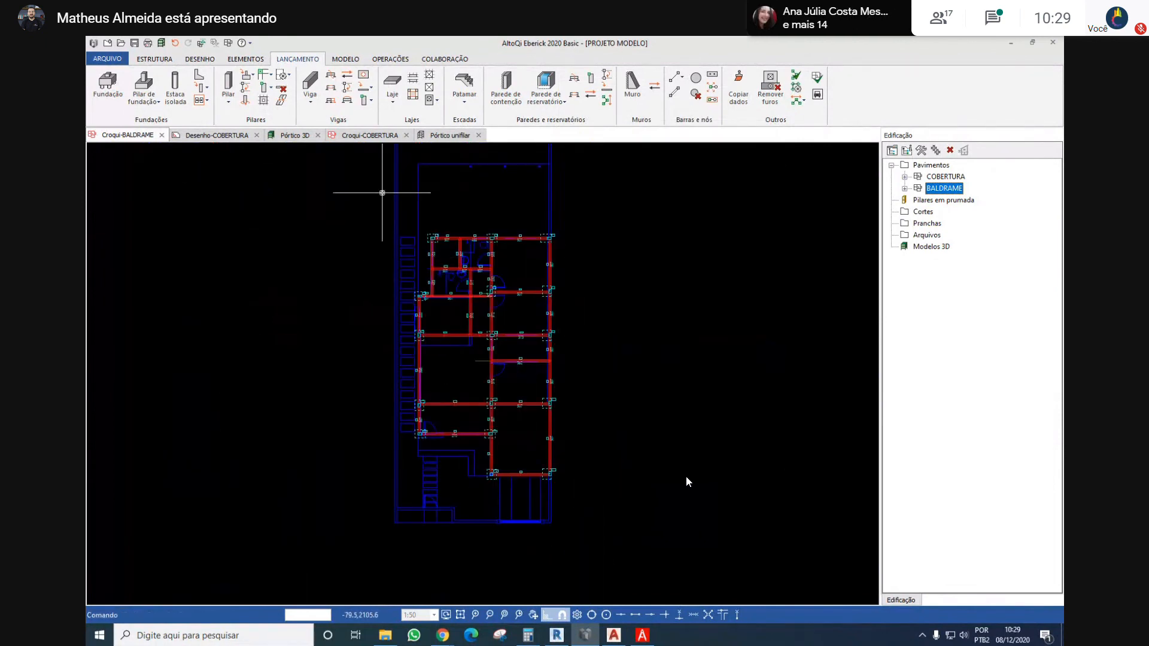
left_click(160, 59)
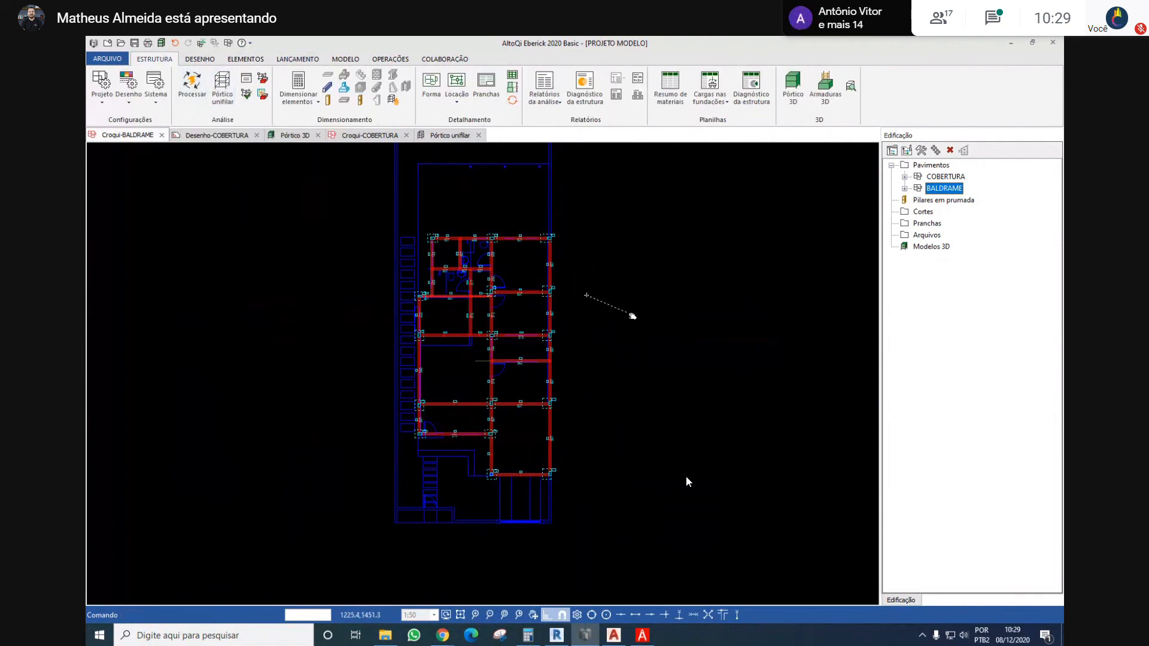
middle_click_drag(629, 314, 628, 313)
mouse_move(536, 247)
middle_mouse_down()
mouse_move(593, 274)
mouse_move(545, 264)
middle_mouse_up()
left_click(205, 103)
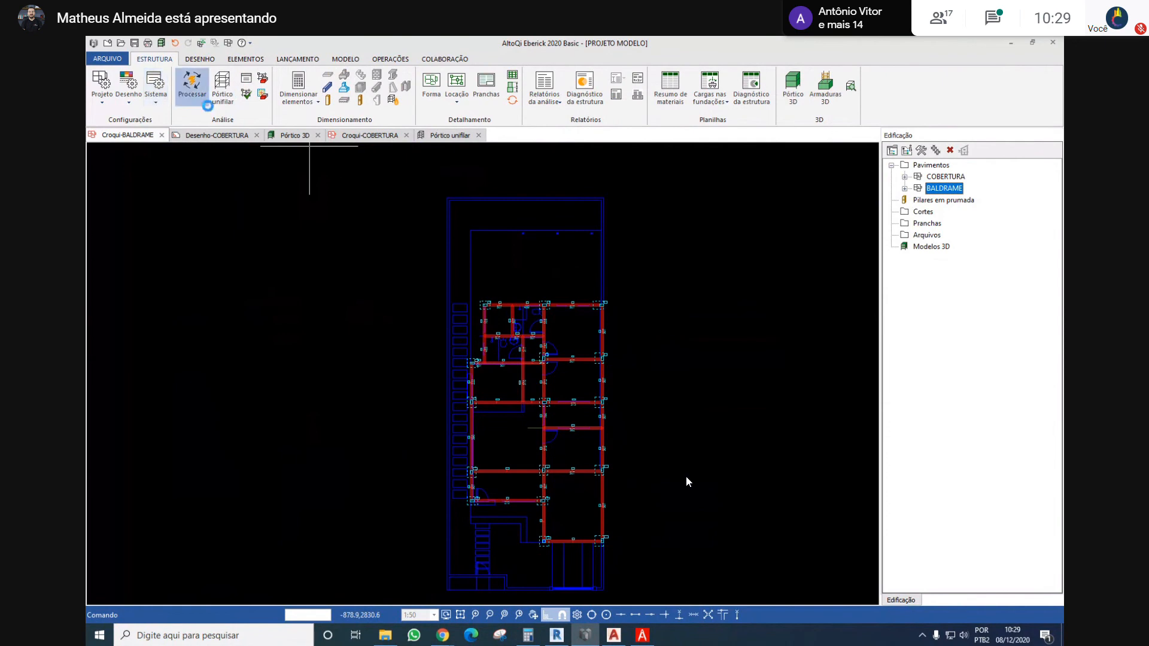
left_click(505, 465)
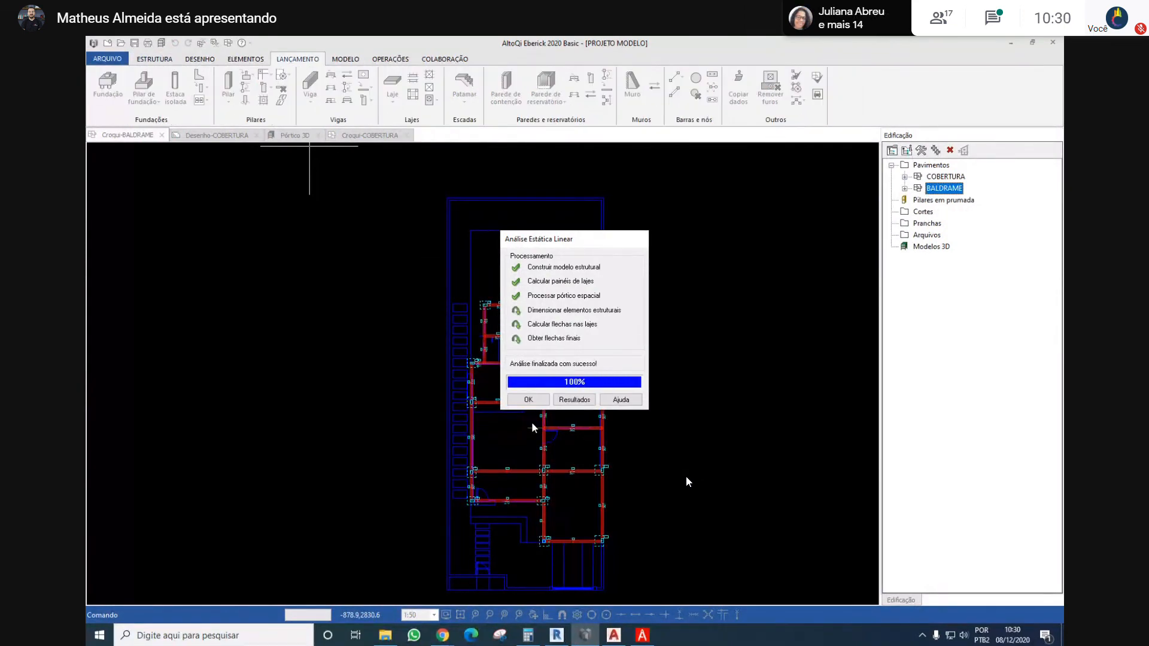
Review the linear static analysis results, checking the Gama-Z coefficient in direction X, and close the report
left_click(565, 400)
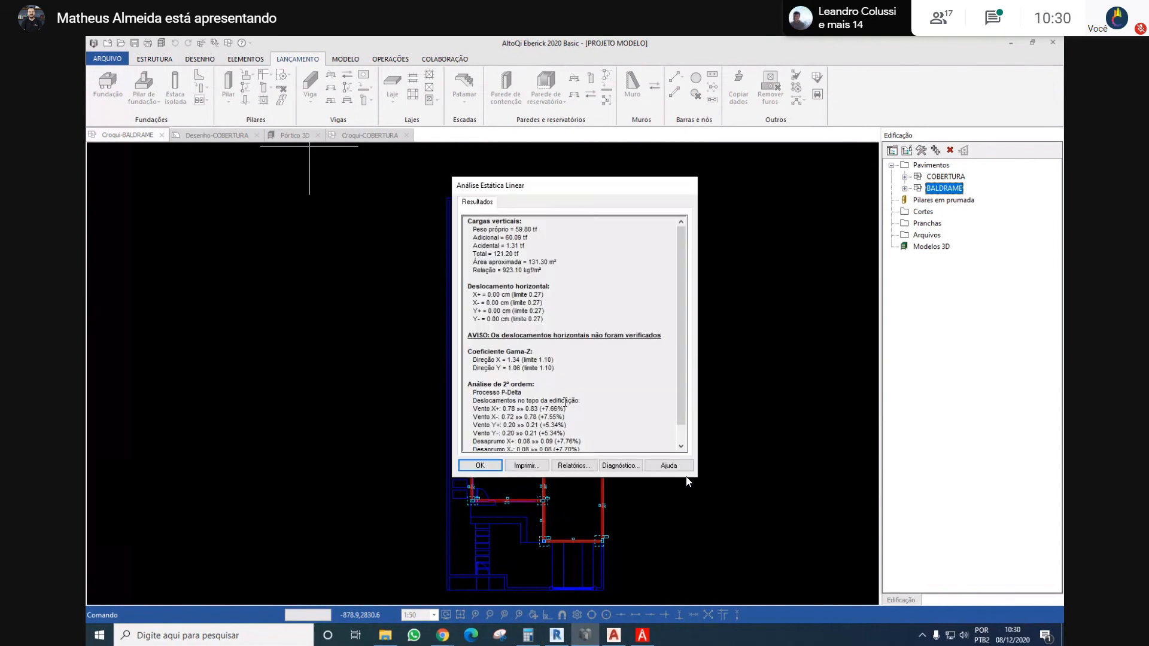
left_click_drag(507, 361, 542, 358)
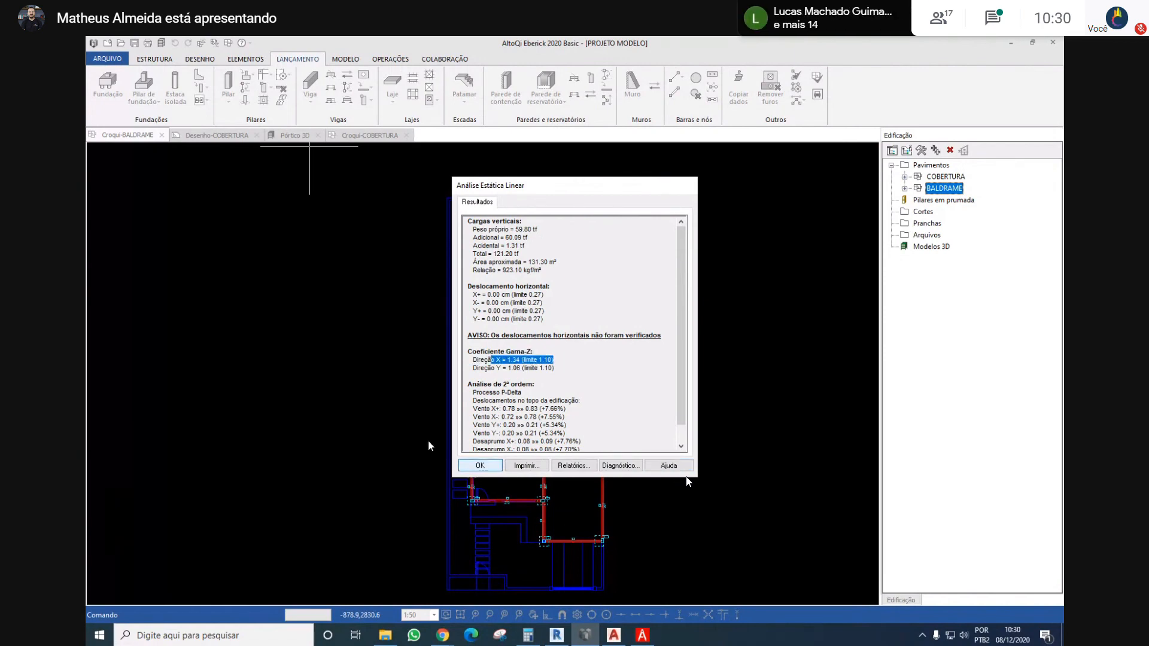
left_click(466, 466)
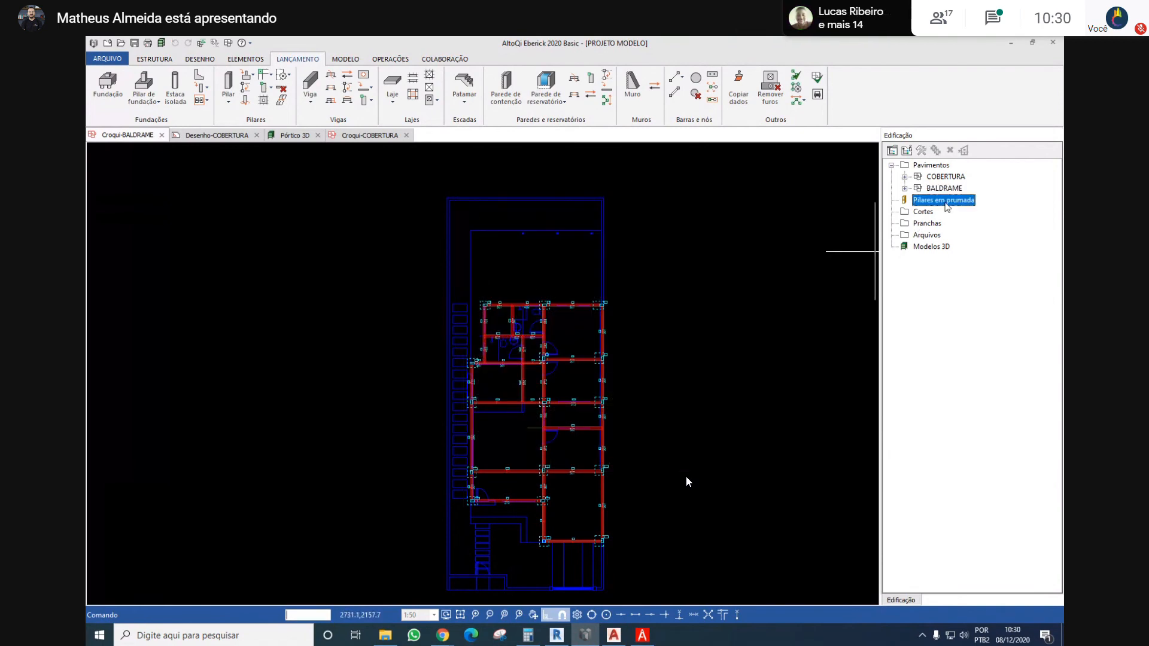
left_click(205, 61)
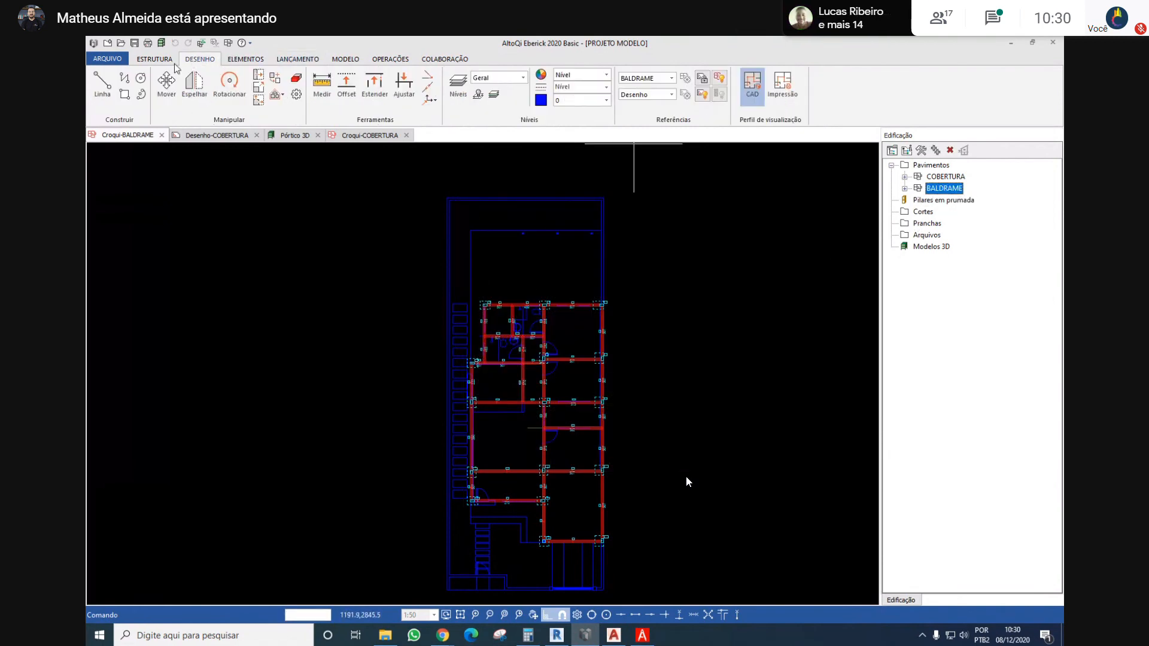
Open the unifilar frame and examine the bending moment diagrams of the foundation columns along the boundary side
left_click(164, 61)
left_click(224, 87)
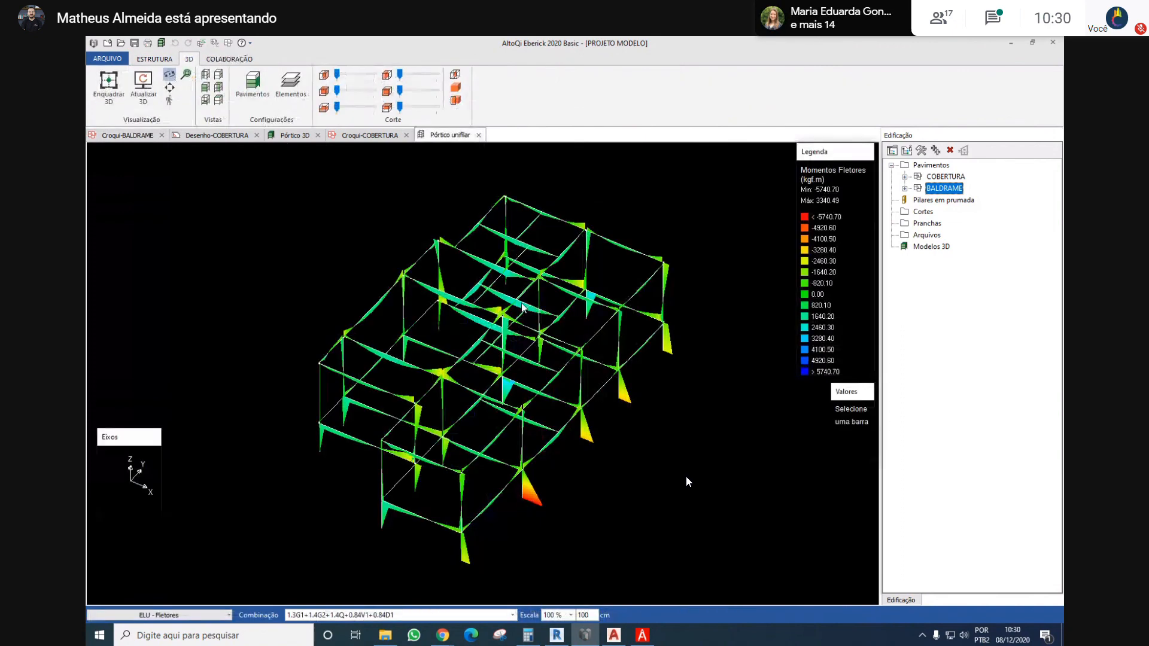
left_click_drag(521, 307, 554, 426)
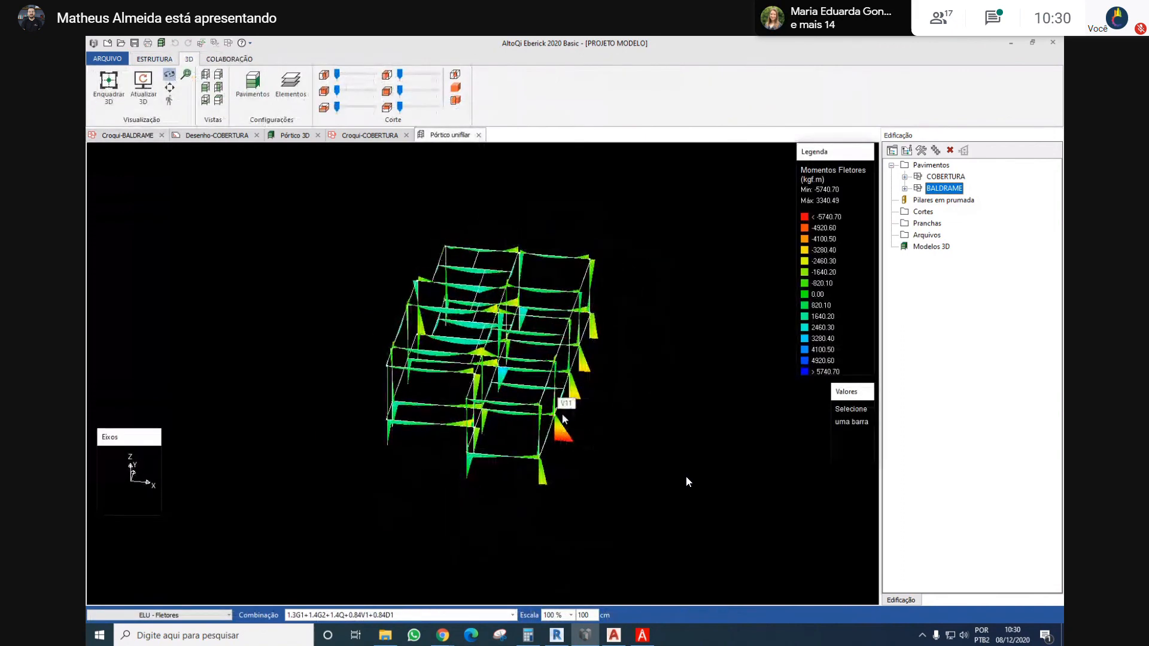
scroll(575, 446, "up", 3)
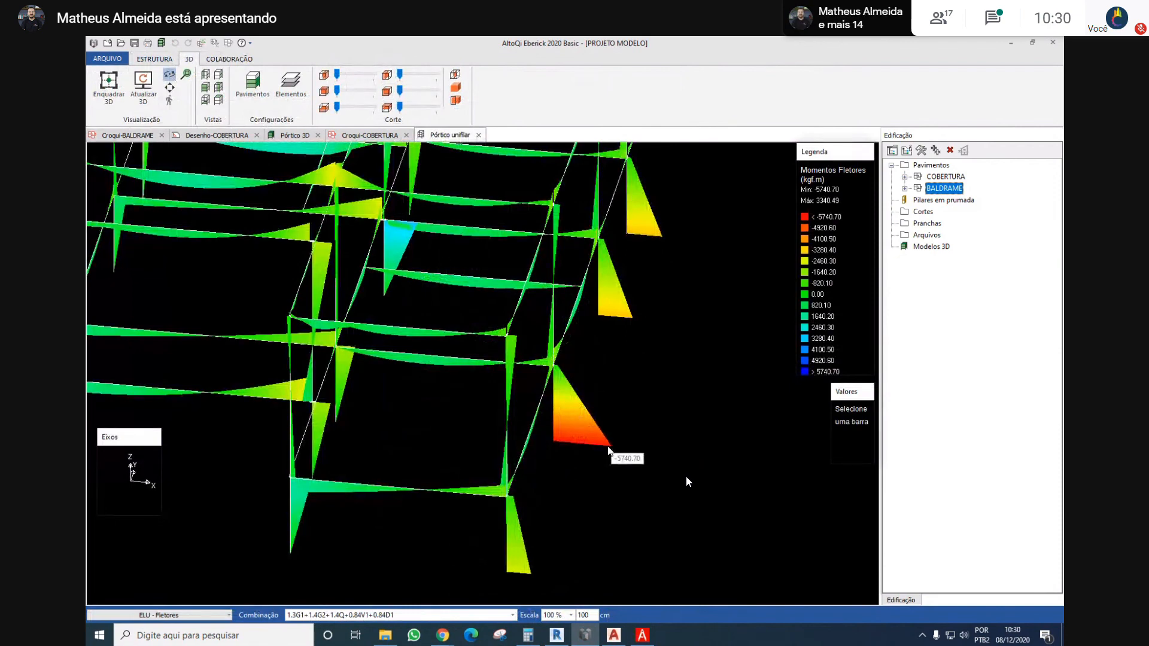
scroll(608, 448, "down", 4)
left_click_drag(500, 413, 413, 453)
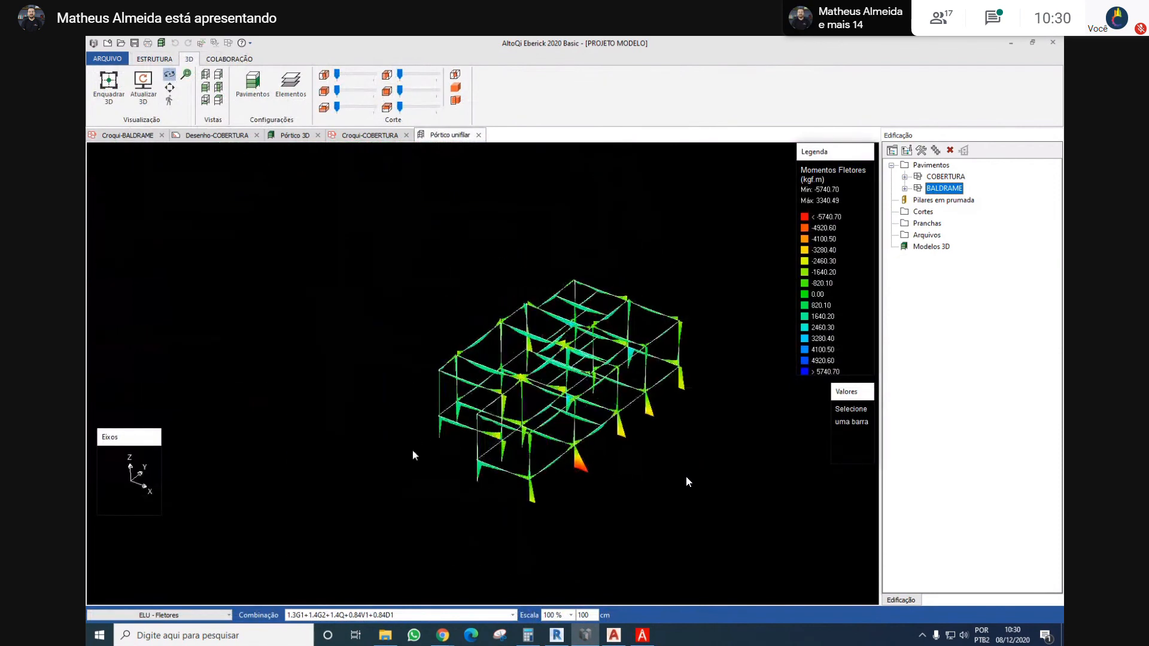
left_click_drag(603, 479, 495, 482)
scroll(521, 463, "up", 4)
left_click_drag(631, 477, 702, 402)
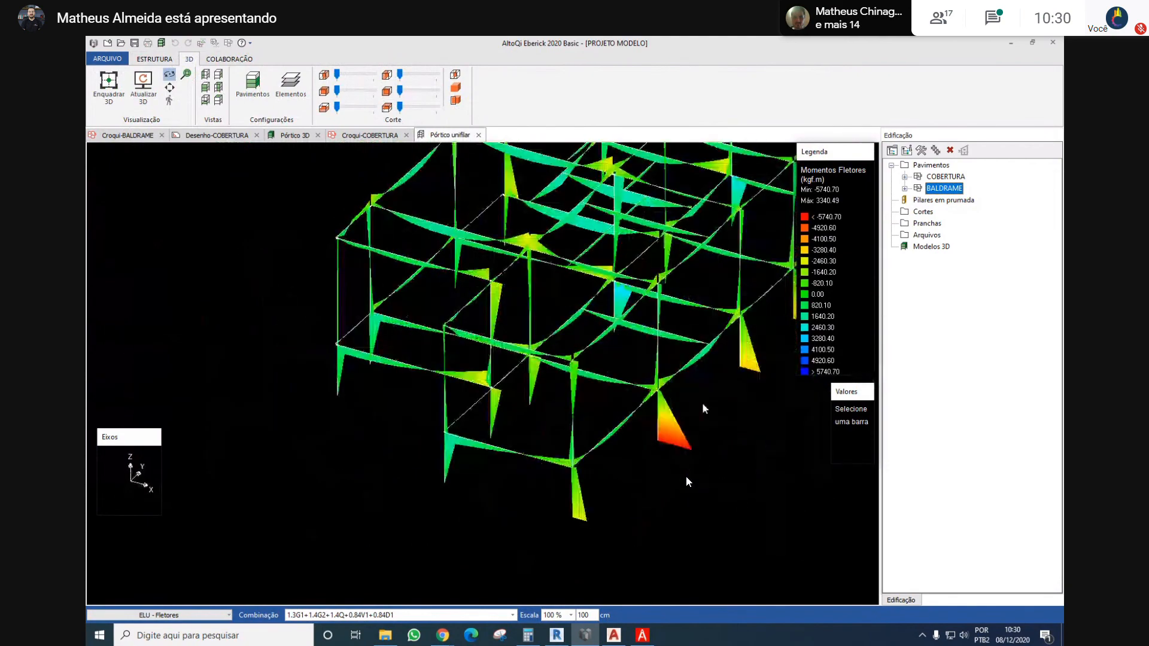
scroll(702, 402, "down", 5)
left_click_drag(590, 343, 359, 416)
scroll(675, 354, "up", 4)
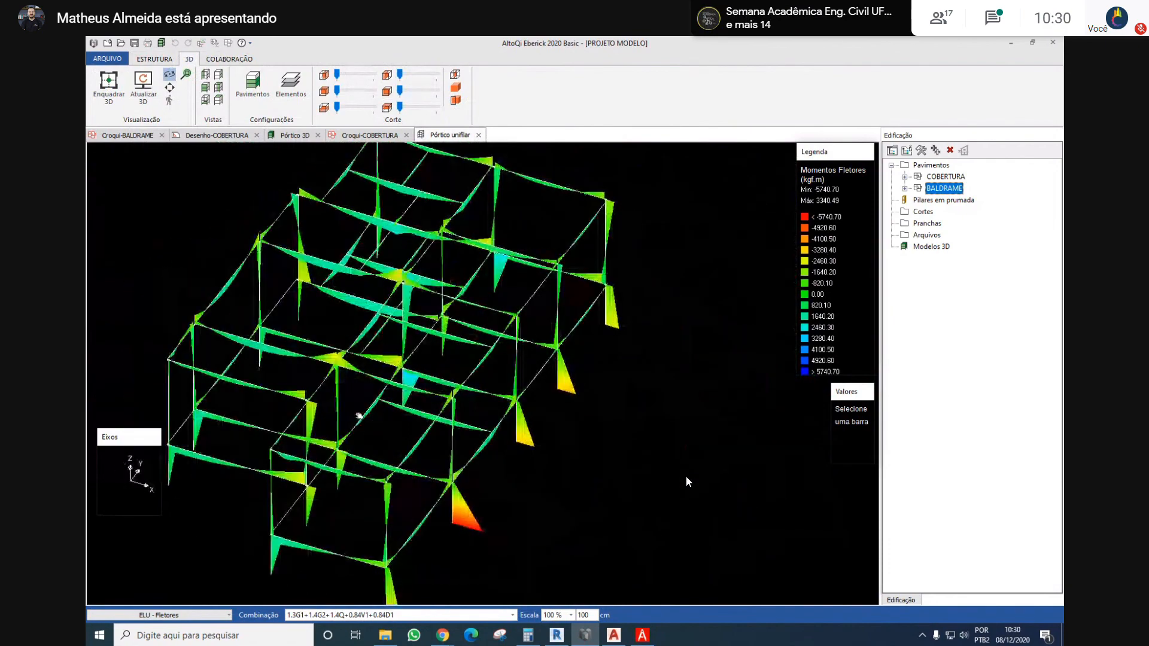
In the BALDRAME sketch, set the section width b of foundation column P12 to 18 cm
double_click(935, 189)
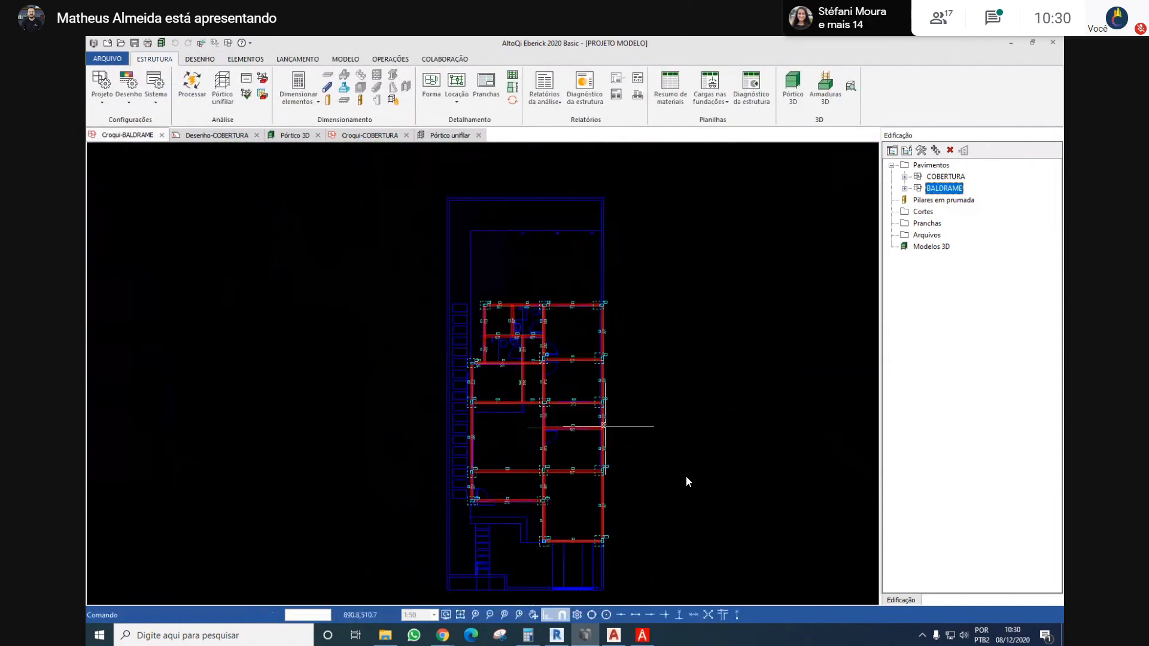
scroll(612, 383, "up", 3)
scroll(595, 478, "up", 3)
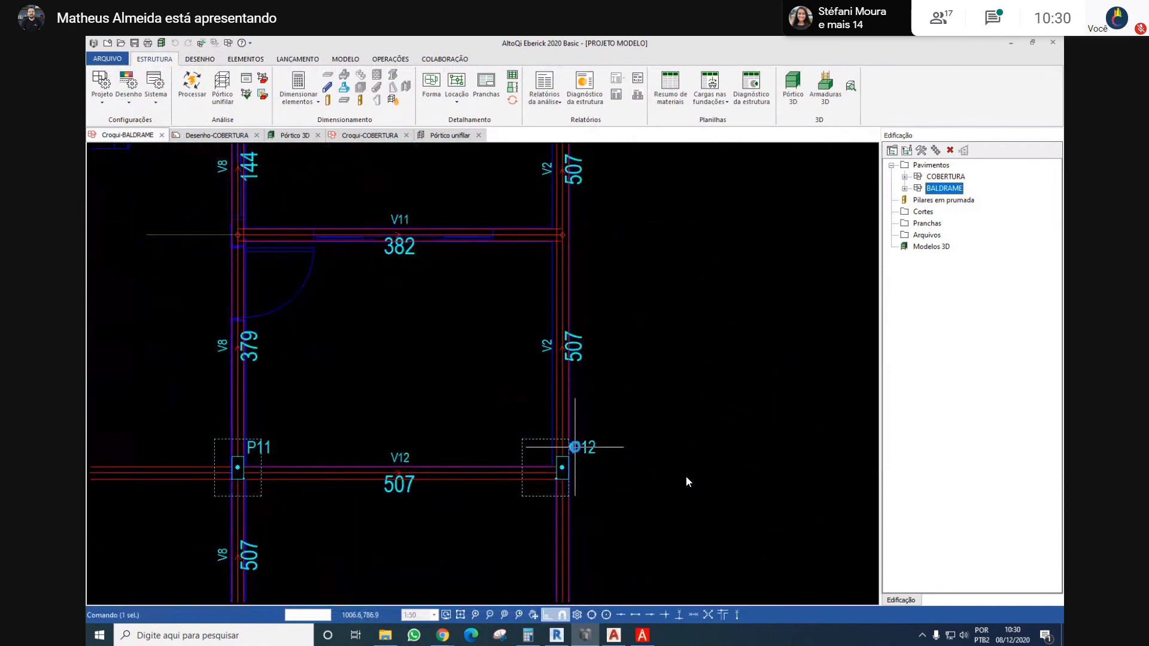
key("Escape")
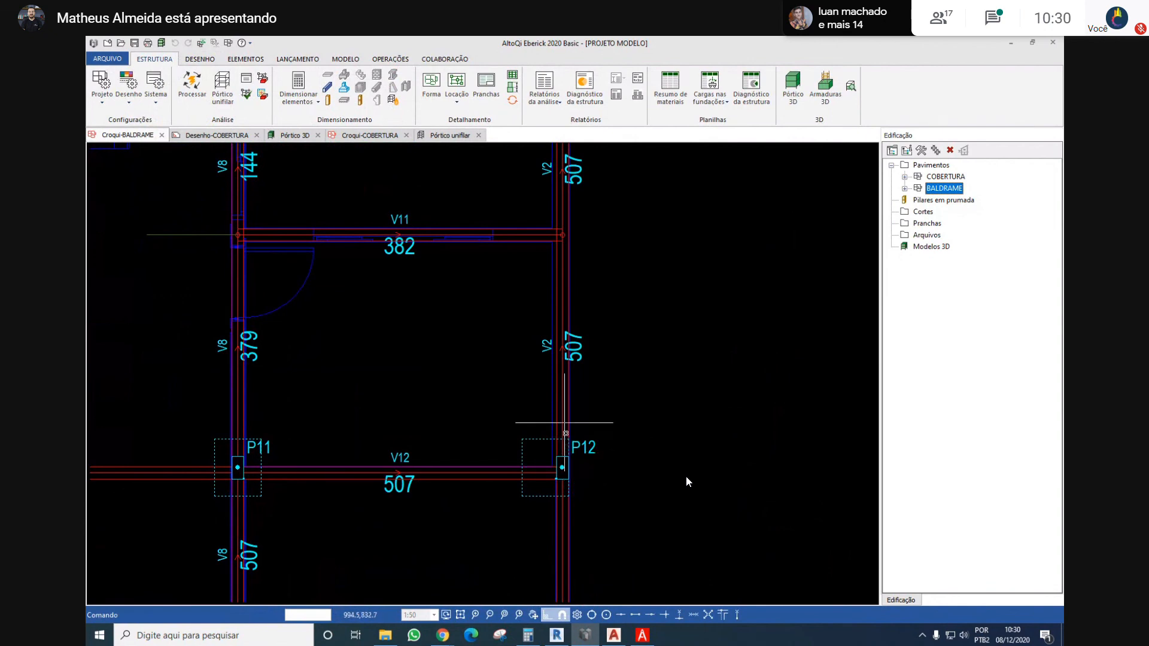
middle_click_drag(559, 474, 596, 454)
scroll(597, 454, "down", 3)
scroll(596, 454, "up", 4)
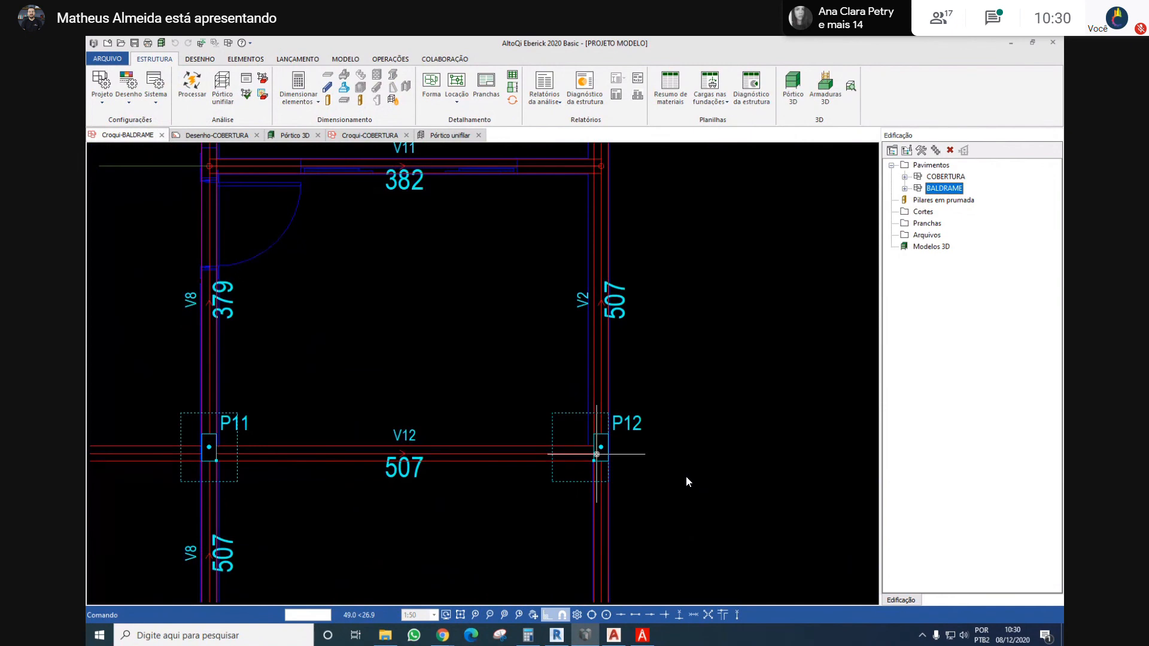
scroll(597, 454, "down", 3)
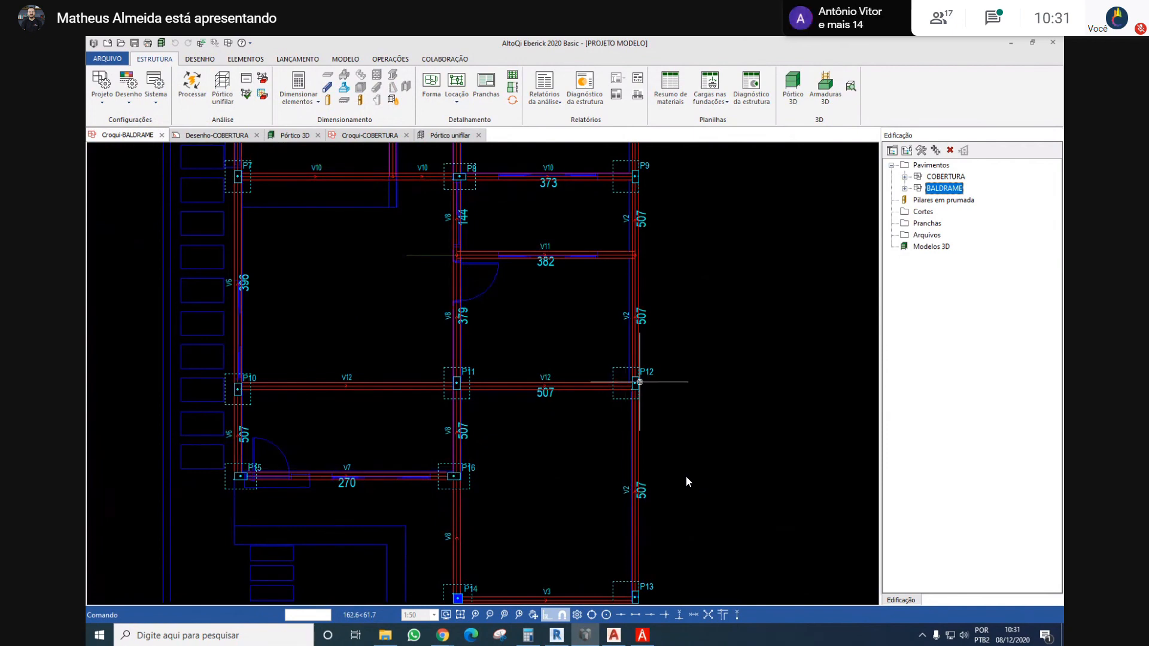
scroll(635, 380, "up", 3)
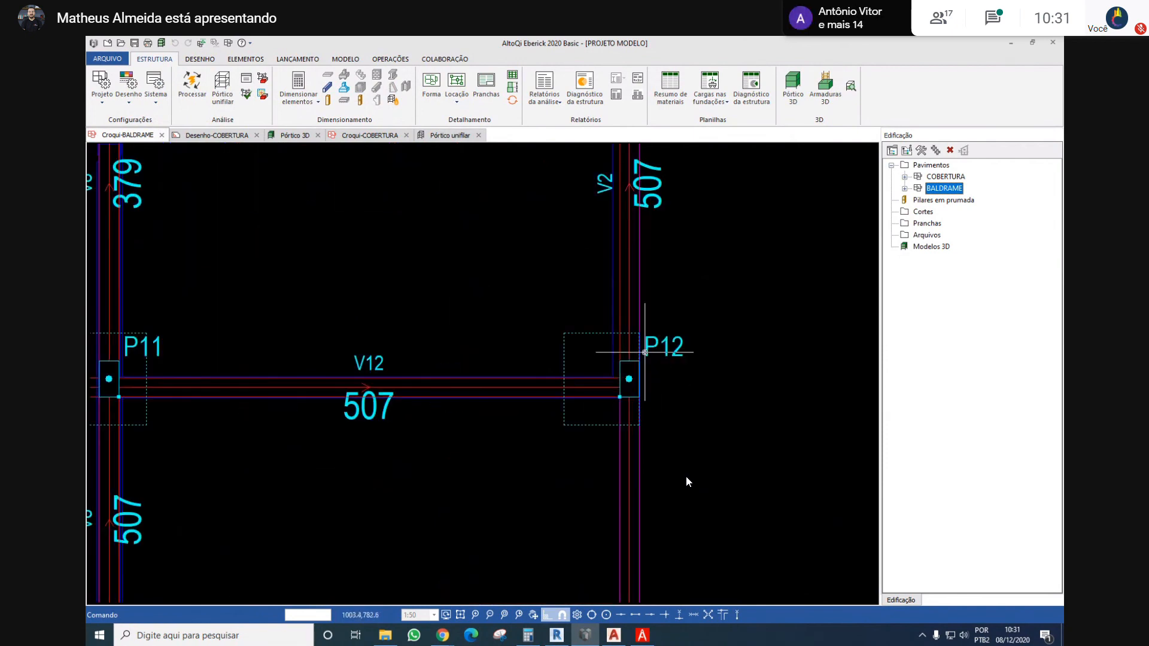
scroll(645, 352, "down", 4)
scroll(644, 353, "up", 3)
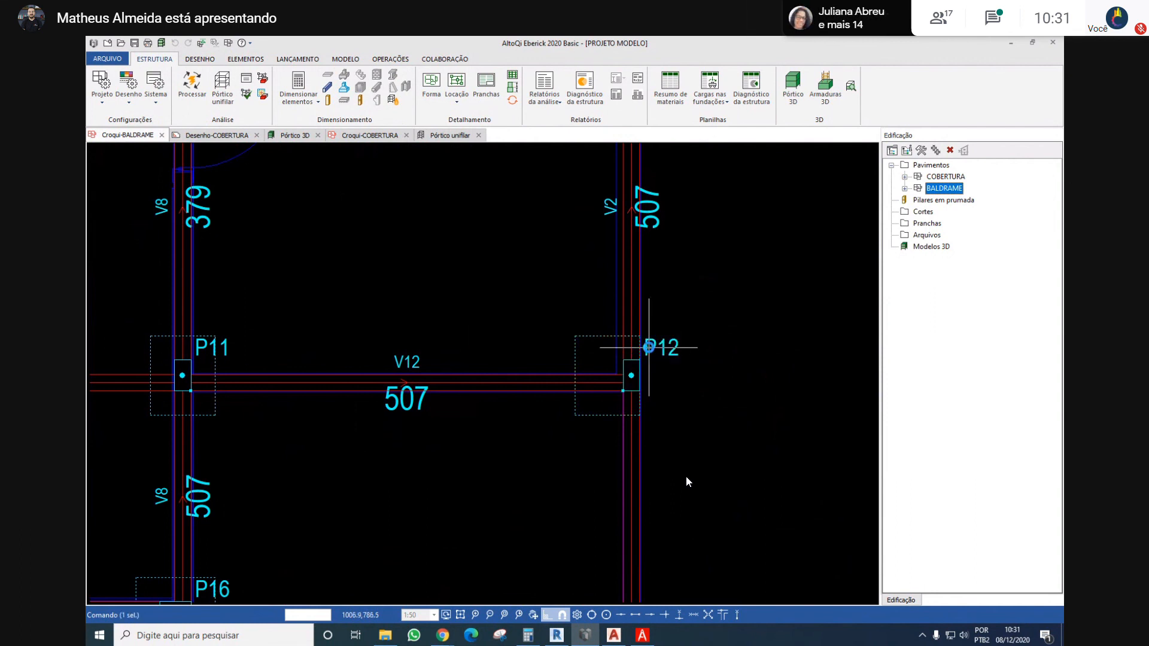
double_click(648, 347)
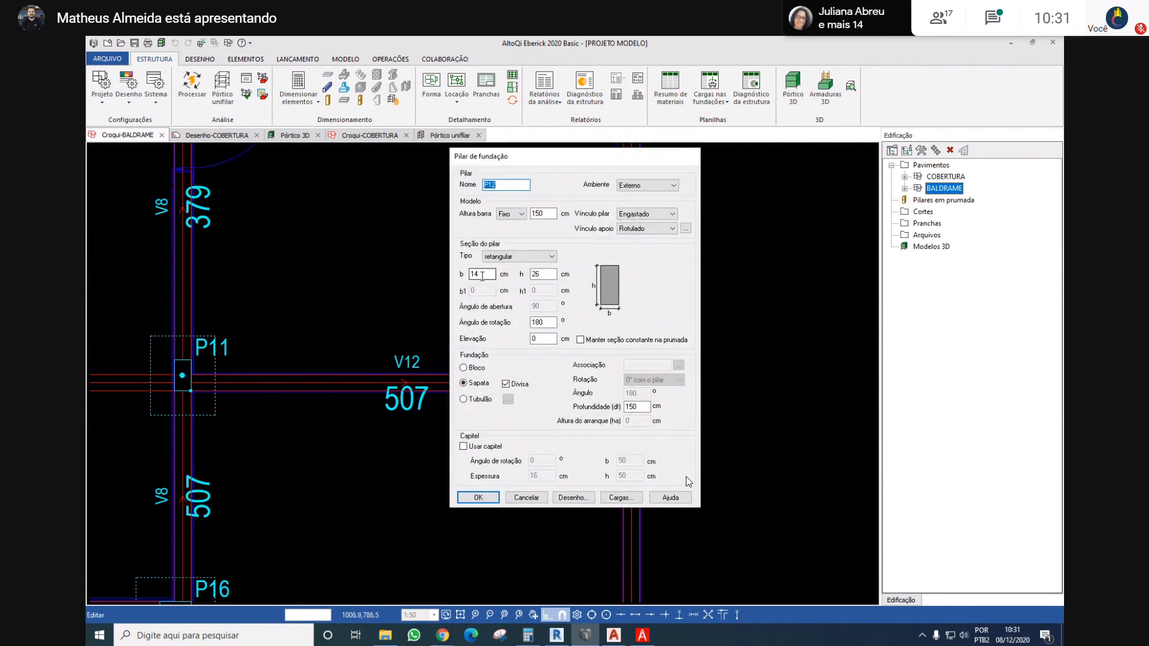
type("18")
key("Return")
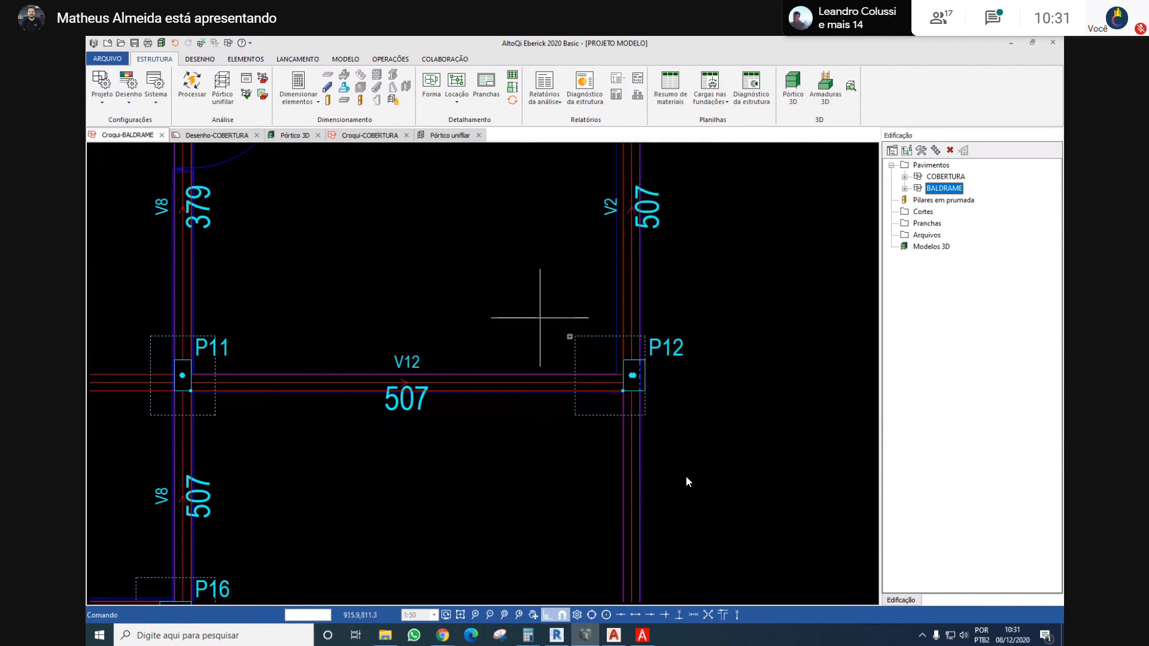
scroll(598, 347, "up", 3)
scroll(663, 347, "up", 3)
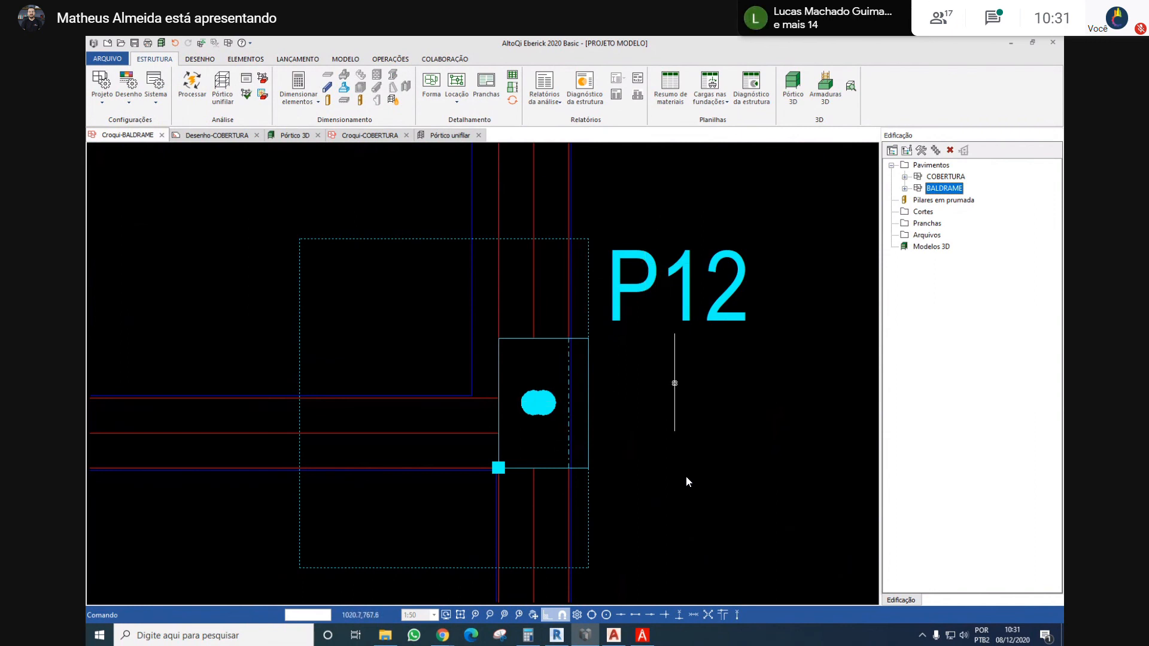
middle_click_drag(539, 303, 550, 312)
right_click(642, 303)
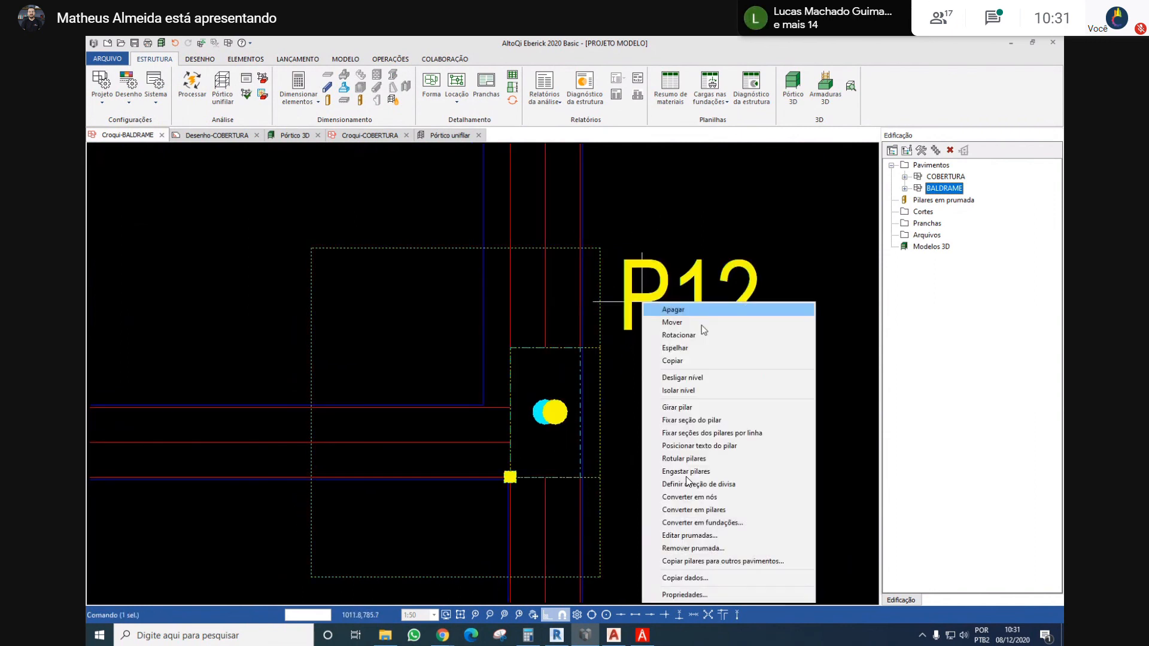
left_click(709, 421)
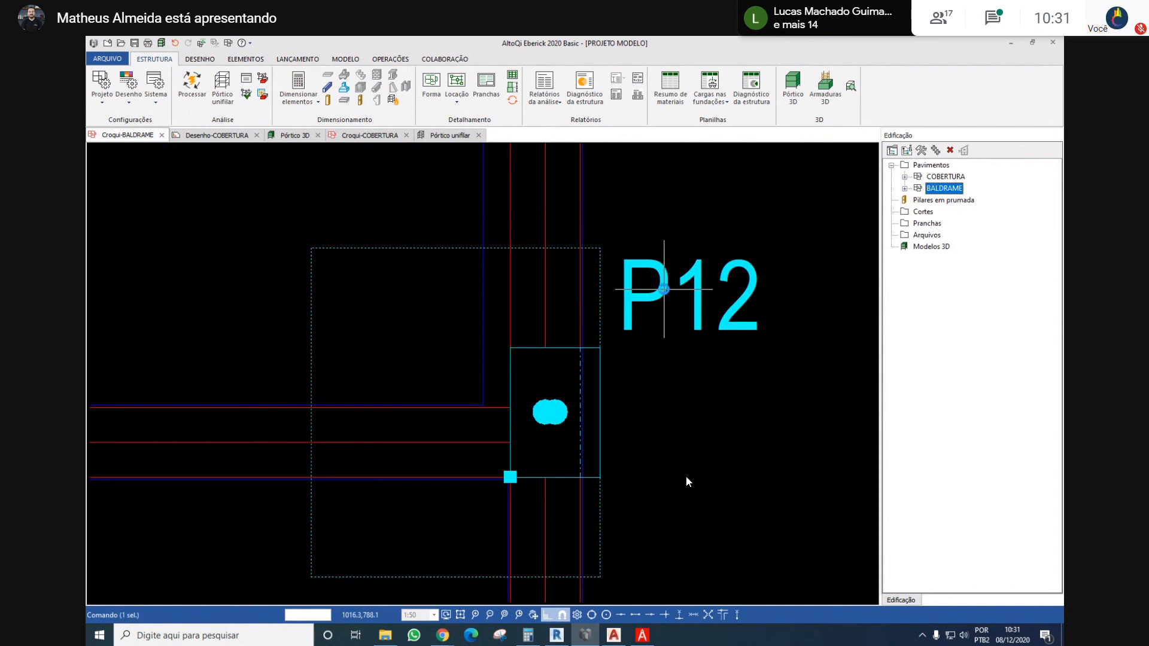
Fix P12's section with its upper outer corner on the outer face of beam V2, keeping the section constant along the column's height
double_click(550, 359)
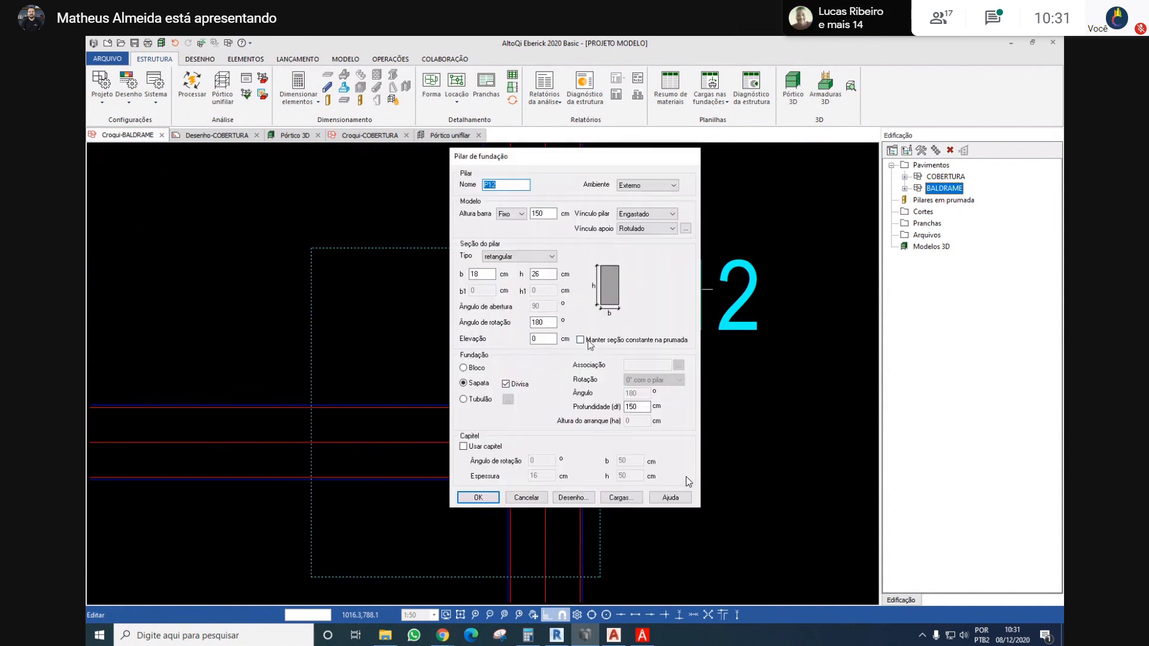
left_click(478, 497)
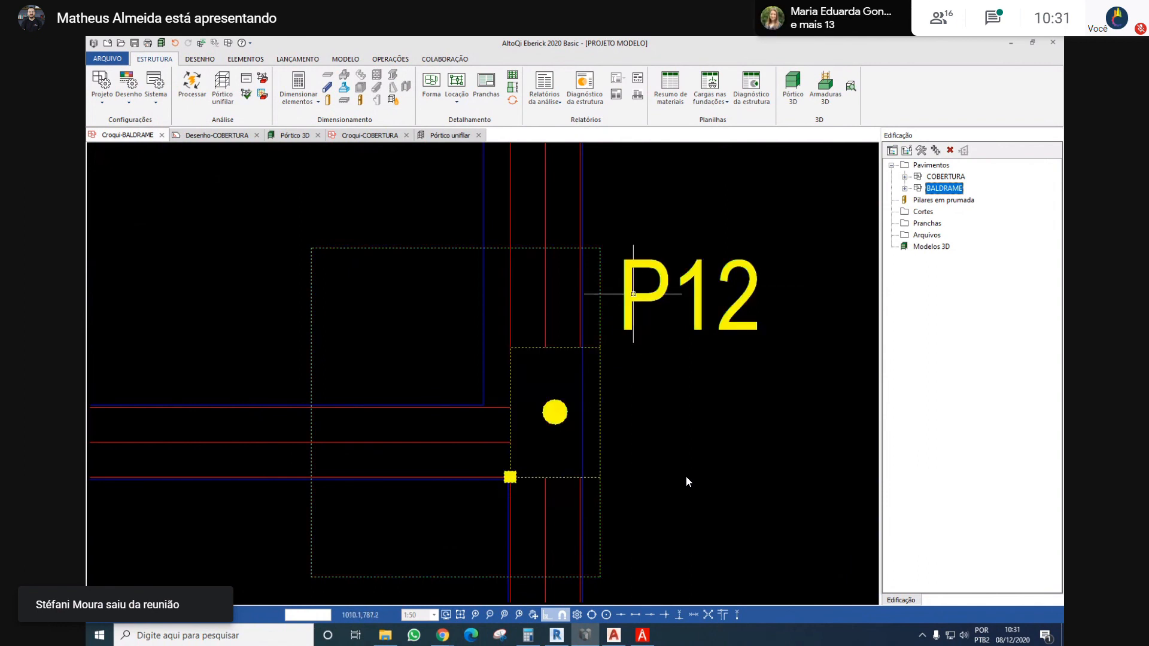
right_click(687, 481)
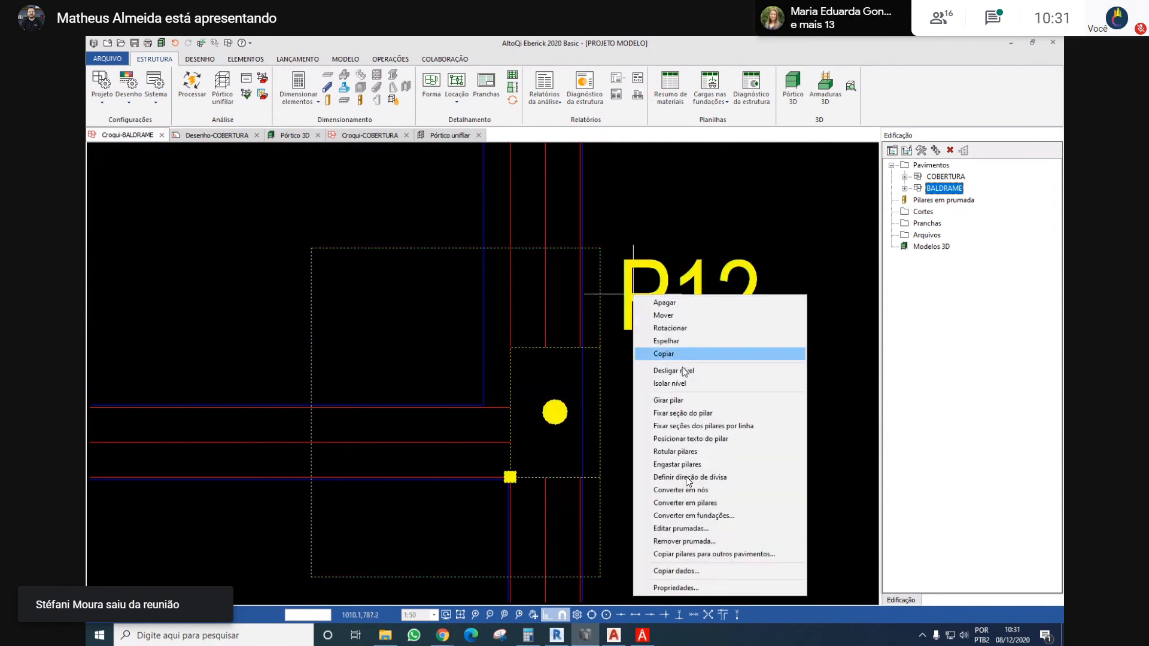
left_click(602, 345)
left_click(580, 348)
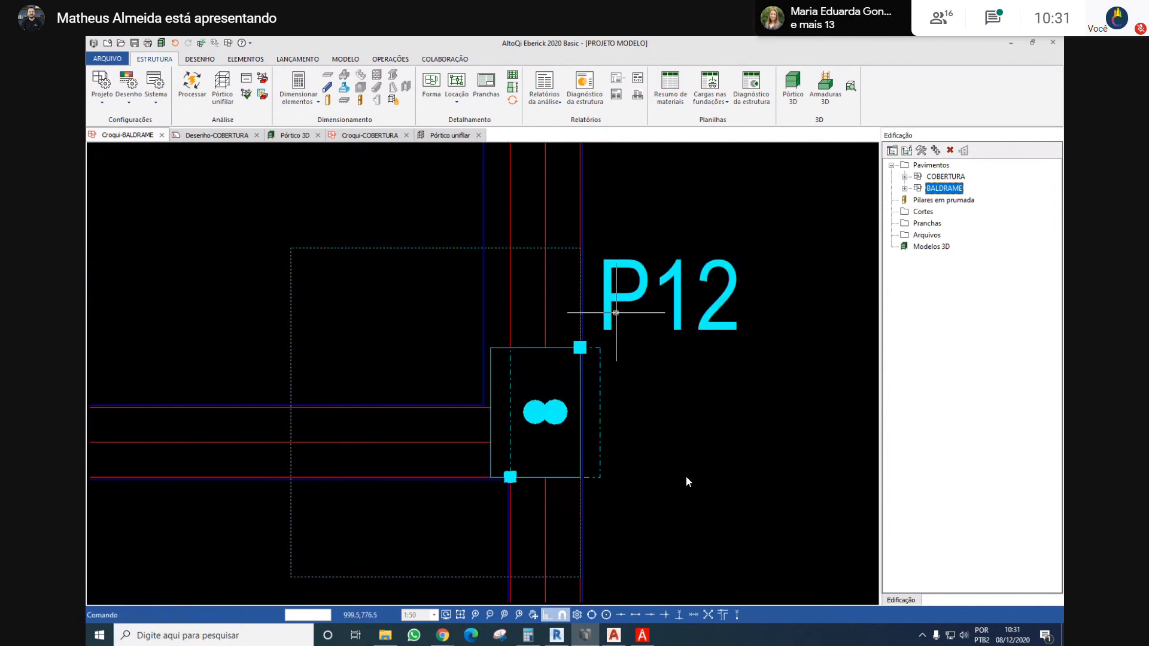
double_click(588, 417)
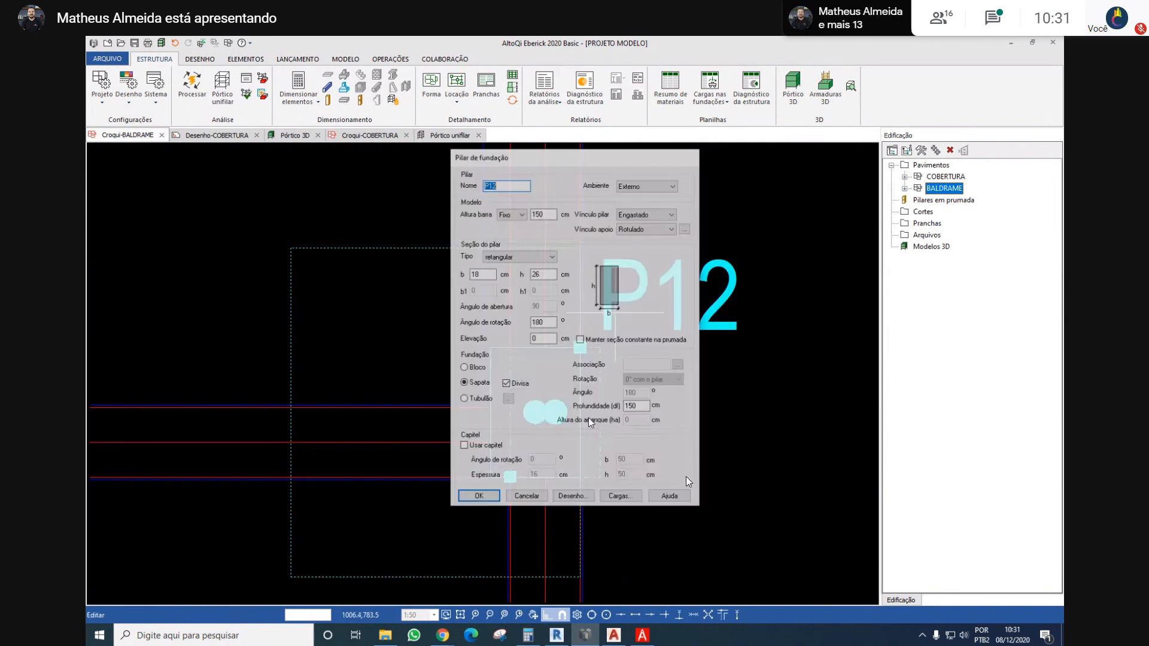
left_click(478, 498)
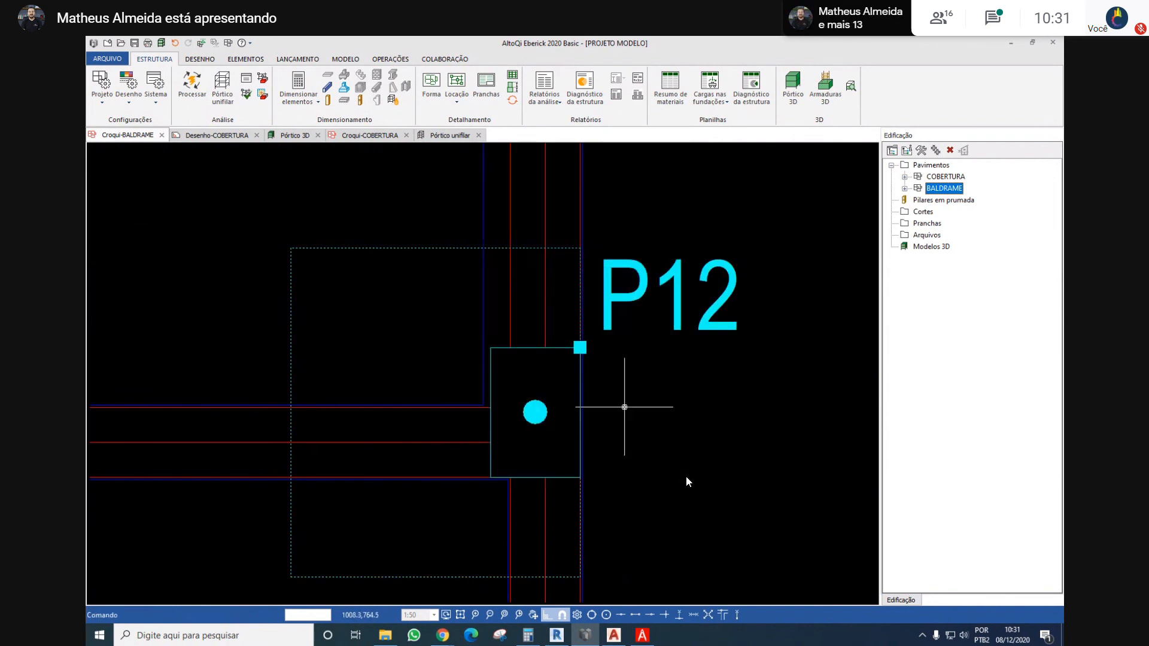
Set the section width b of foundation column P9 to 18 cm, keeping its section constant along the height
scroll(623, 398, "down", 3)
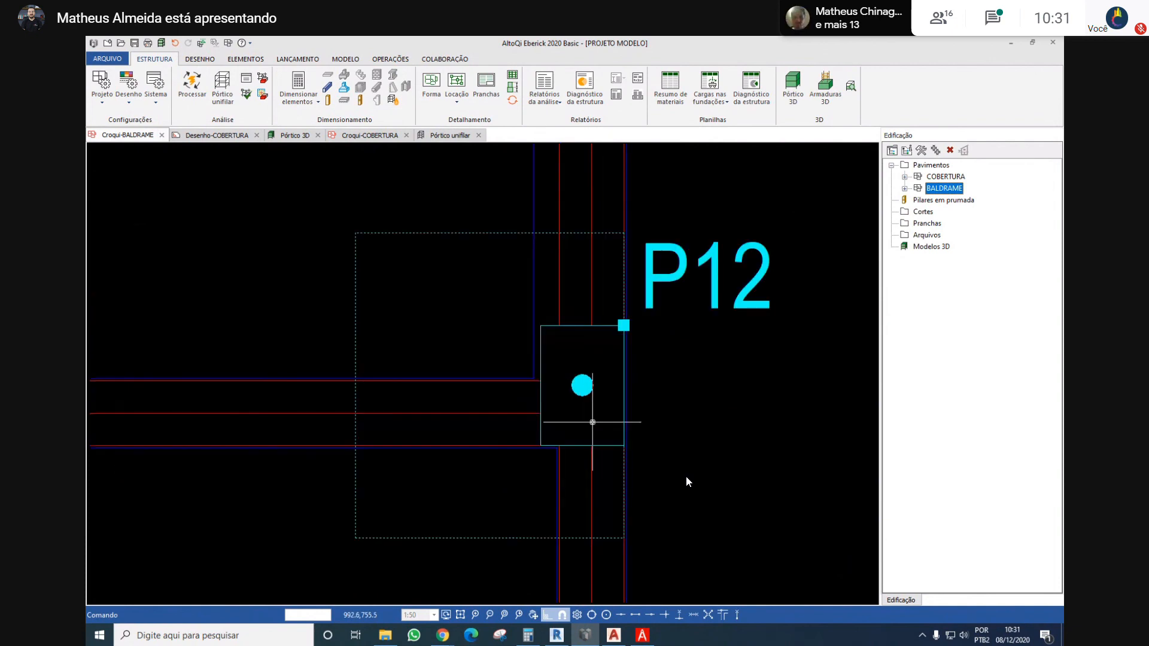
scroll(590, 413, "down", 2)
scroll(559, 229, "down", 3)
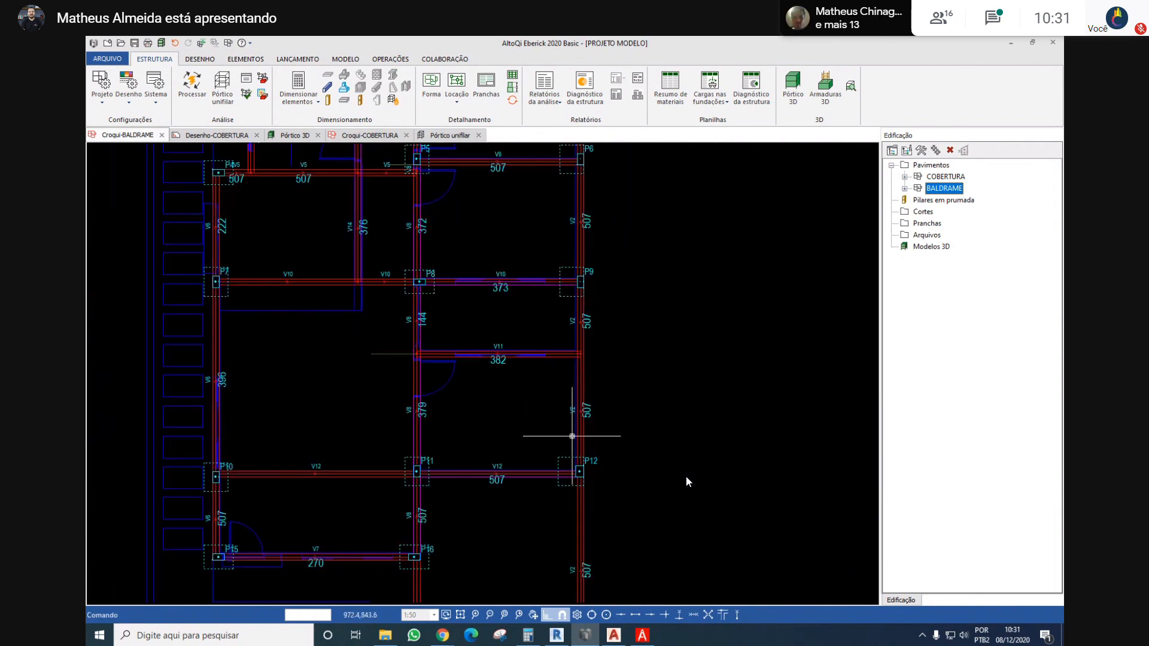
scroll(565, 367, "up", 3)
scroll(607, 355, "up", 2)
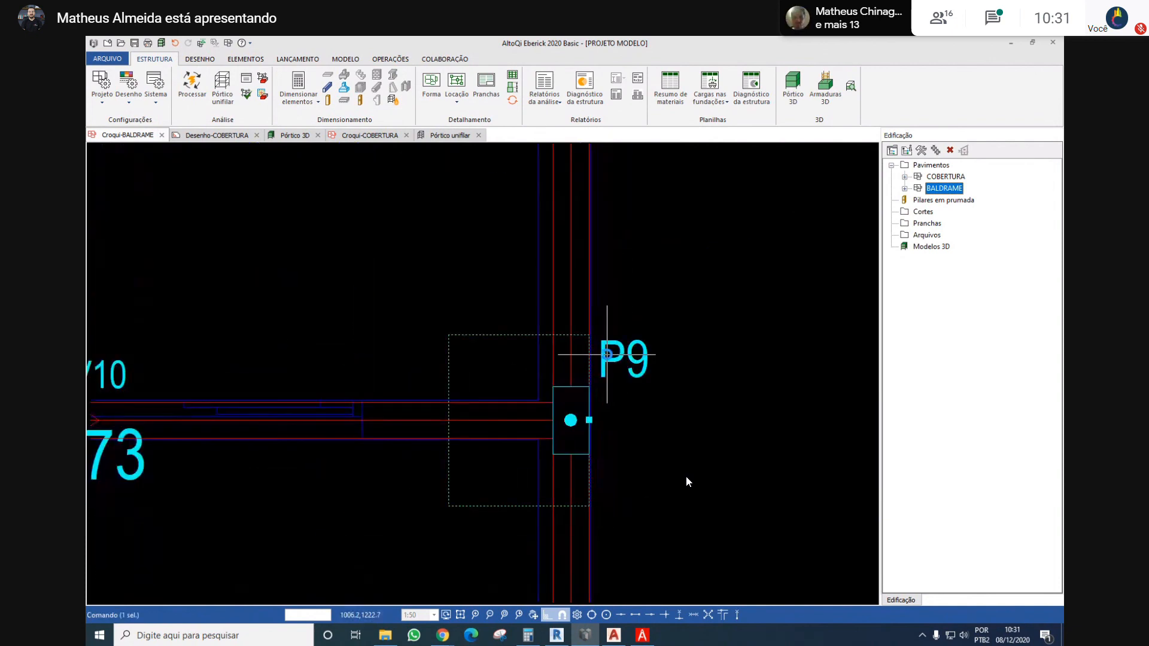
double_click(607, 354)
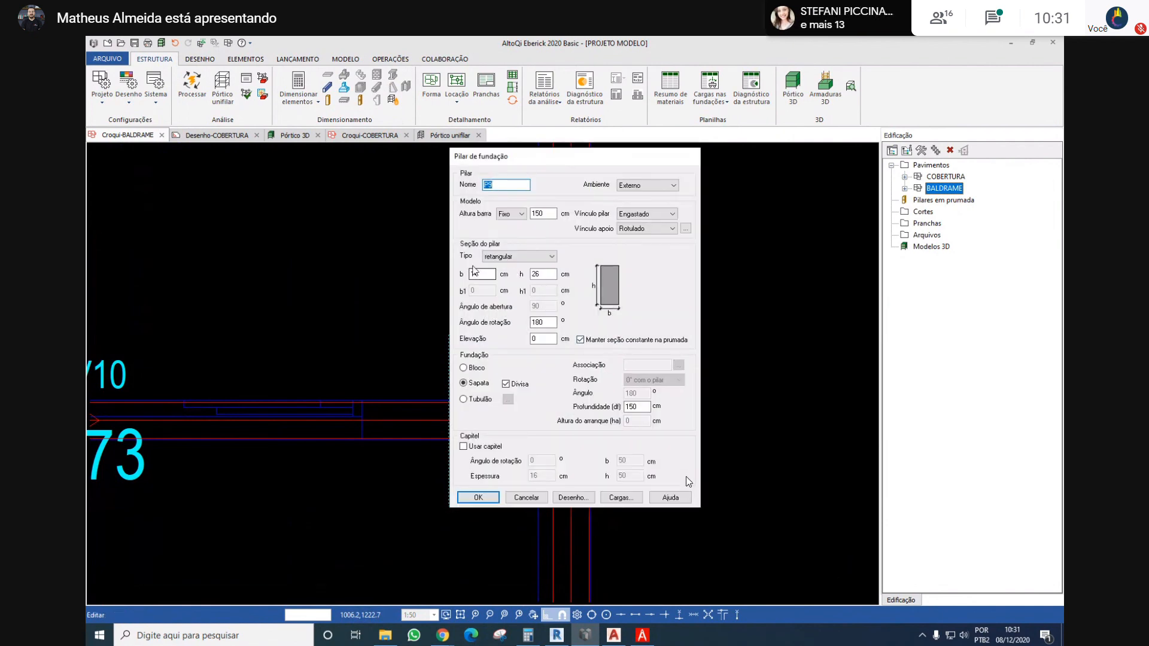
type("18")
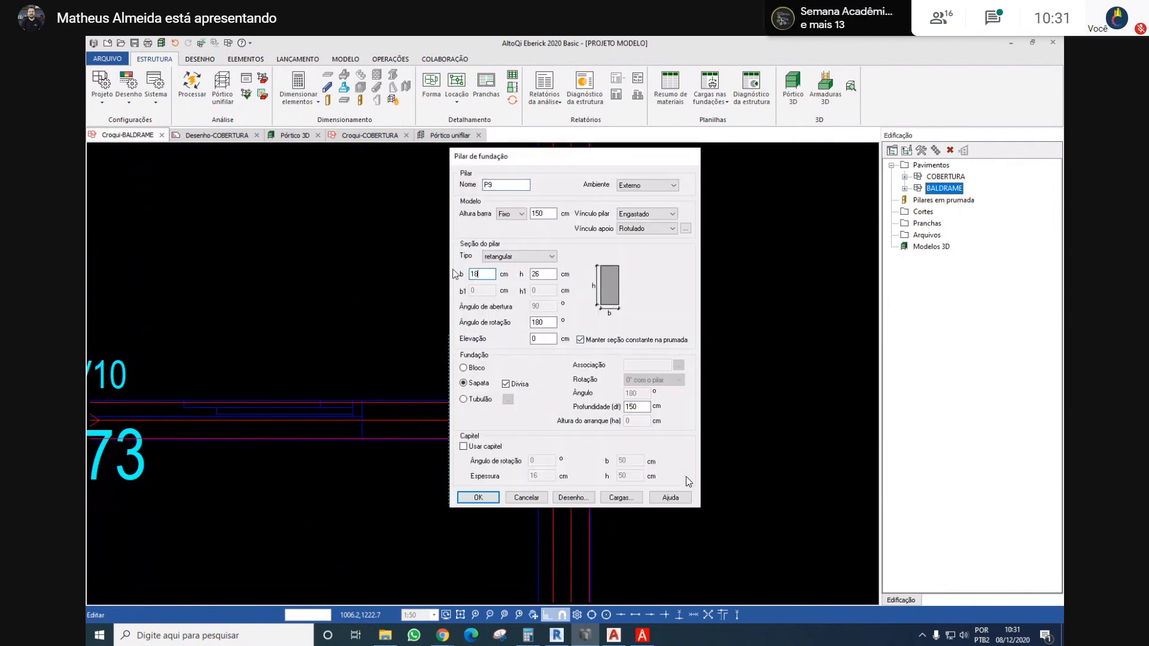
key("Return")
Increase the section width b of foundation column P6 to match columns P9 and P12
scroll(584, 281, "down", 4)
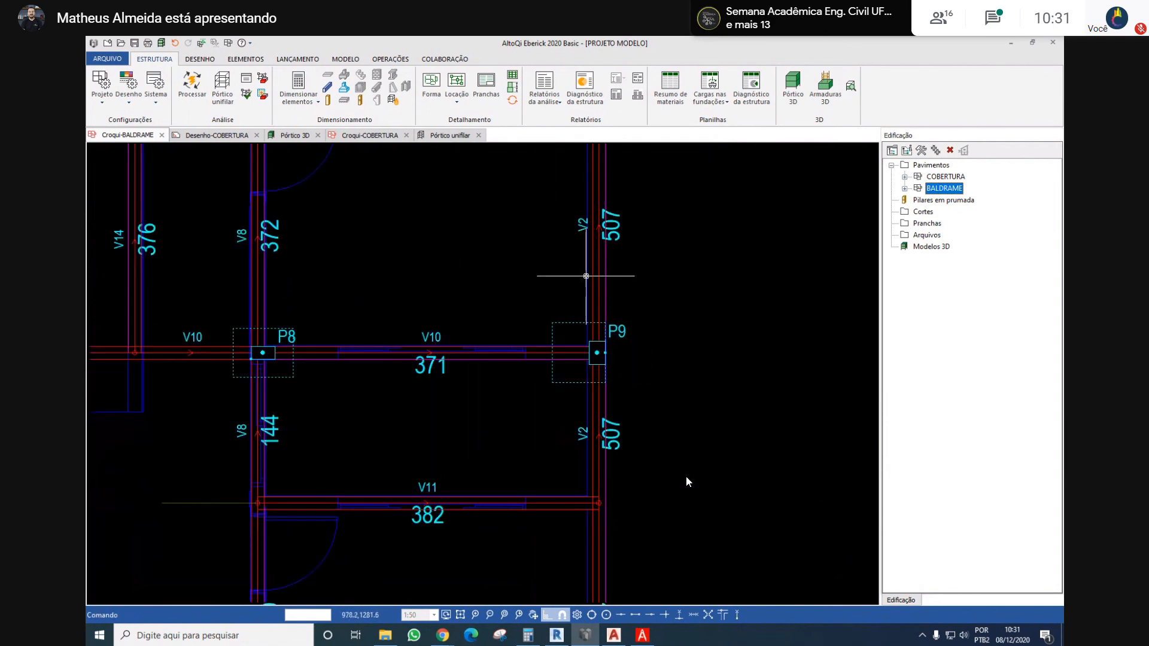
scroll(584, 284, "up", 3)
scroll(585, 284, "up", 1)
middle_click_drag(584, 284, 599, 418)
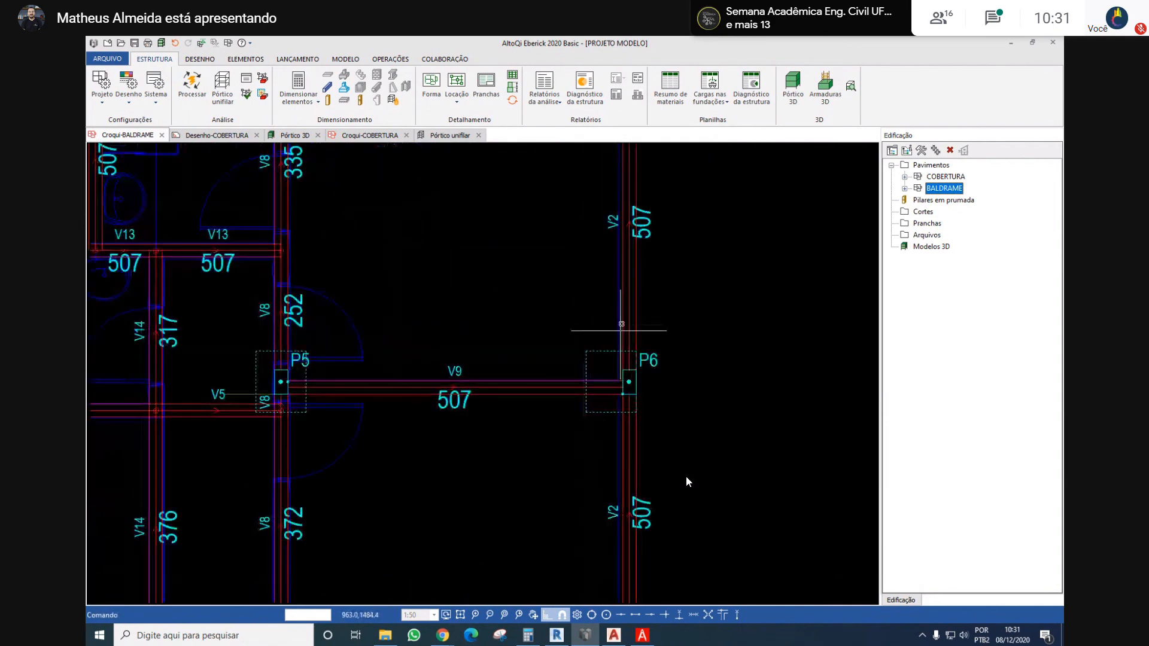
double_click(643, 358)
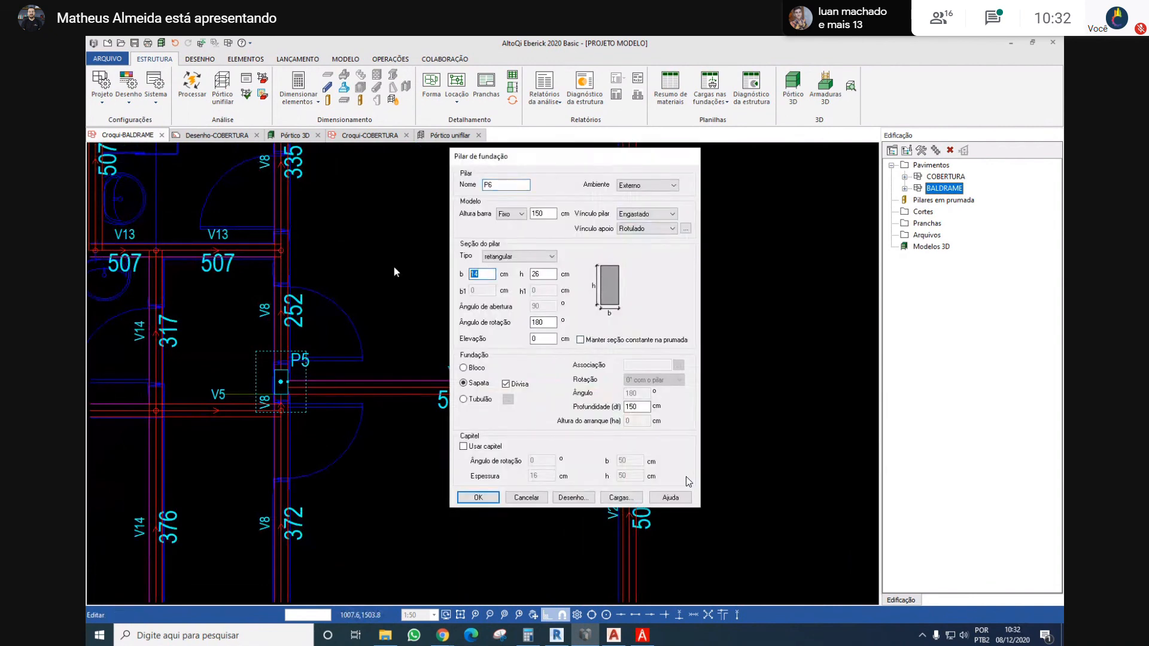
key("Escape")
Fix P6's section with its upper outer corner on the outer face of beam V2, keeping the section constant along the column's height
scroll(653, 362, "up", 2)
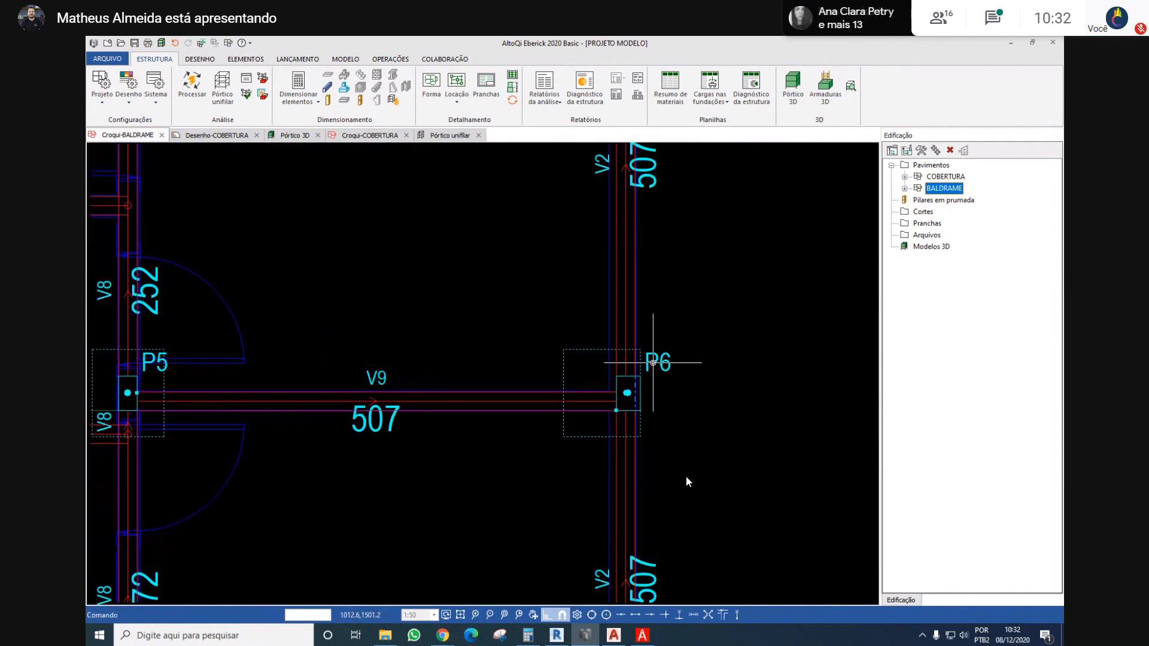
scroll(652, 362, "up", 1)
right_click(652, 362)
left_click(706, 176)
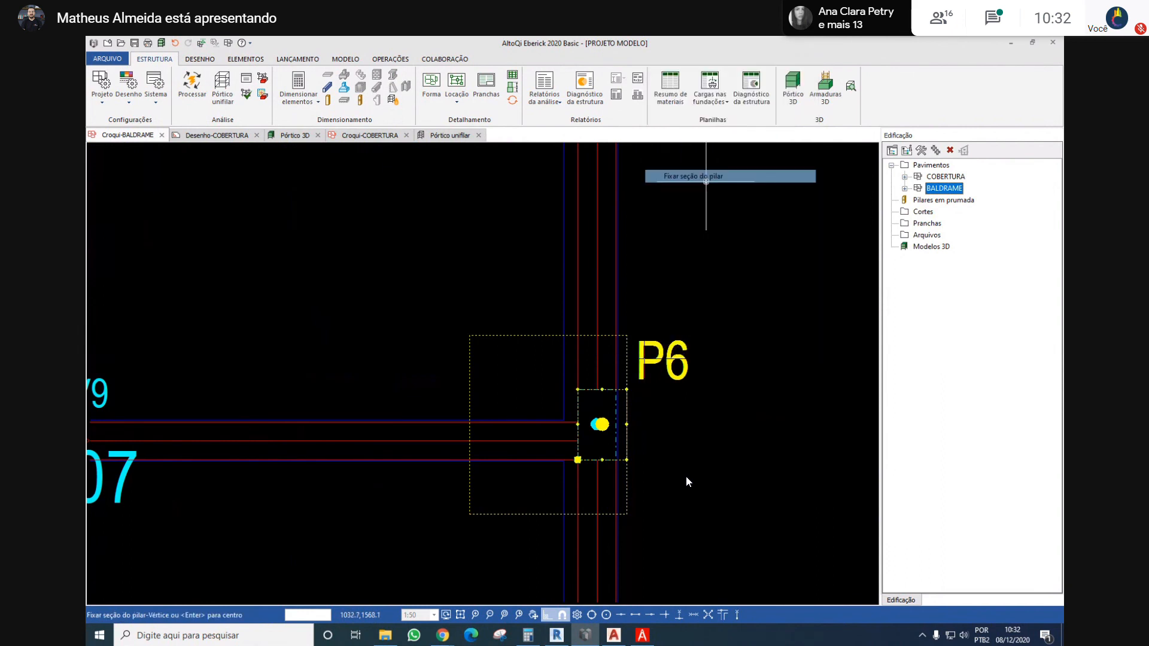
scroll(623, 409, "up", 2)
left_click(632, 367)
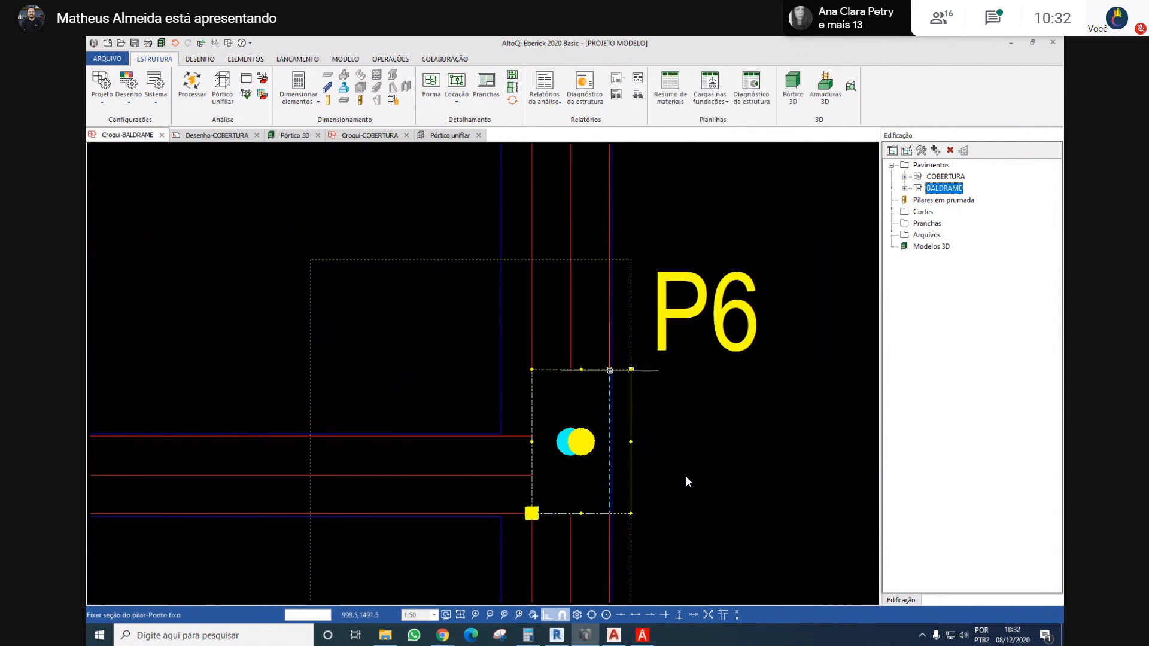
left_click(610, 369)
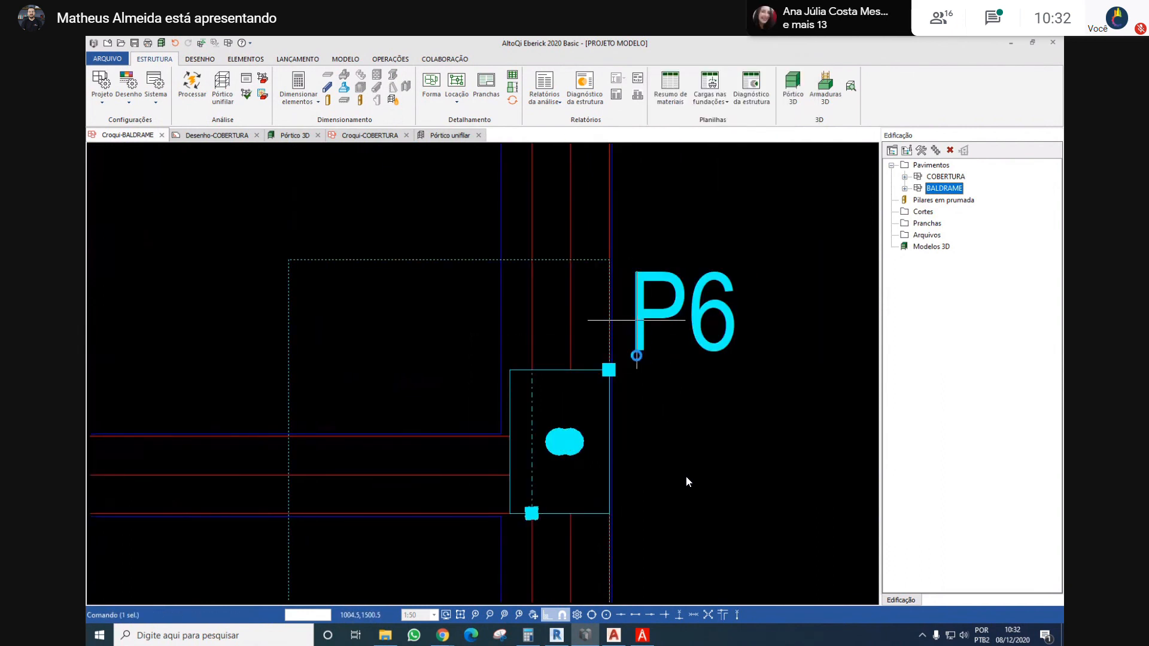
double_click(636, 320)
left_click(490, 498)
scroll(677, 372, "down", 4)
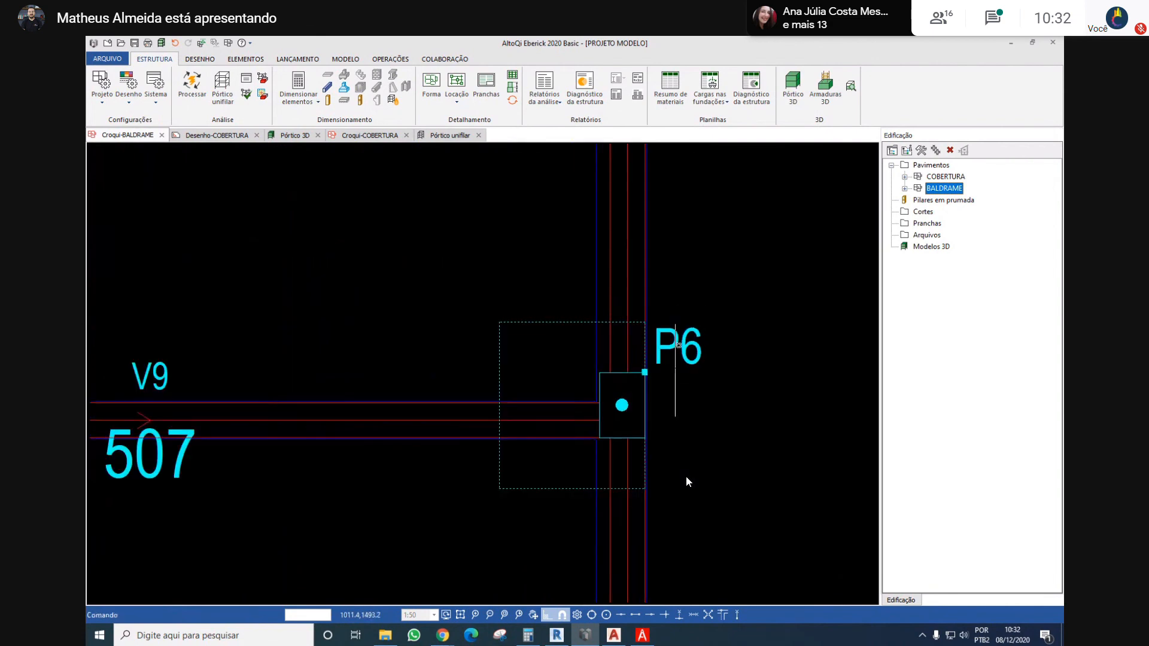
Examine the section orientation of boundary column P3 and its placement relative to the other columns along beam V2
middle_click_drag(680, 241, 624, 460)
middle_click_drag(628, 262, 631, 433)
scroll(606, 297, "up", 1)
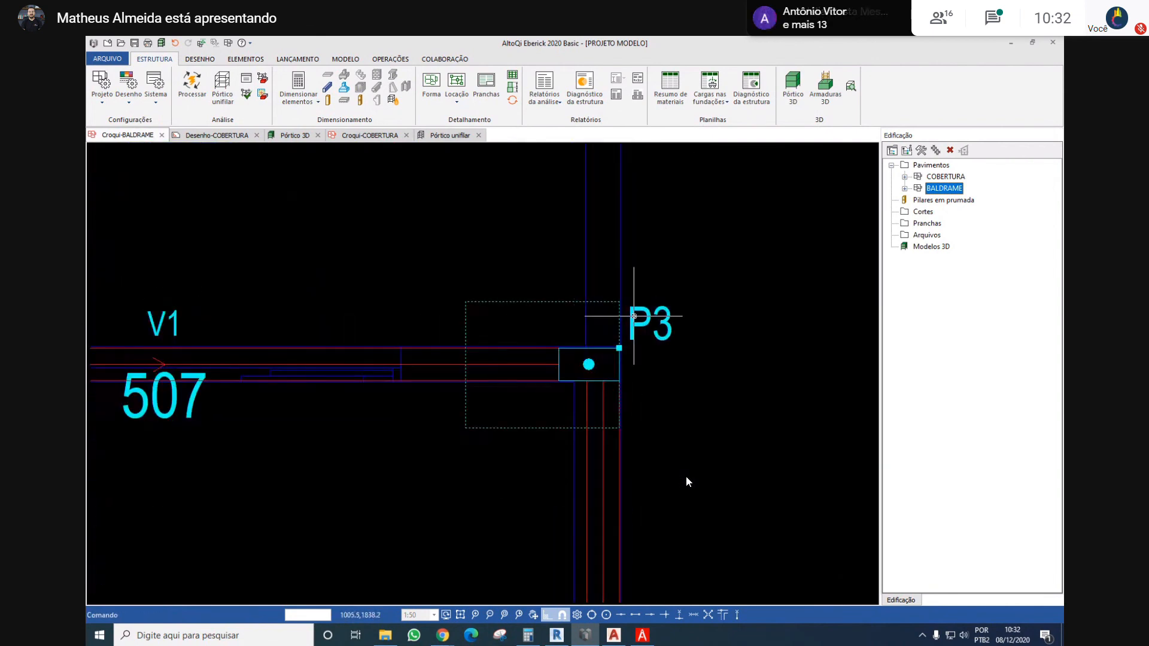
scroll(604, 301, "down", 5)
scroll(602, 303, "up", 5)
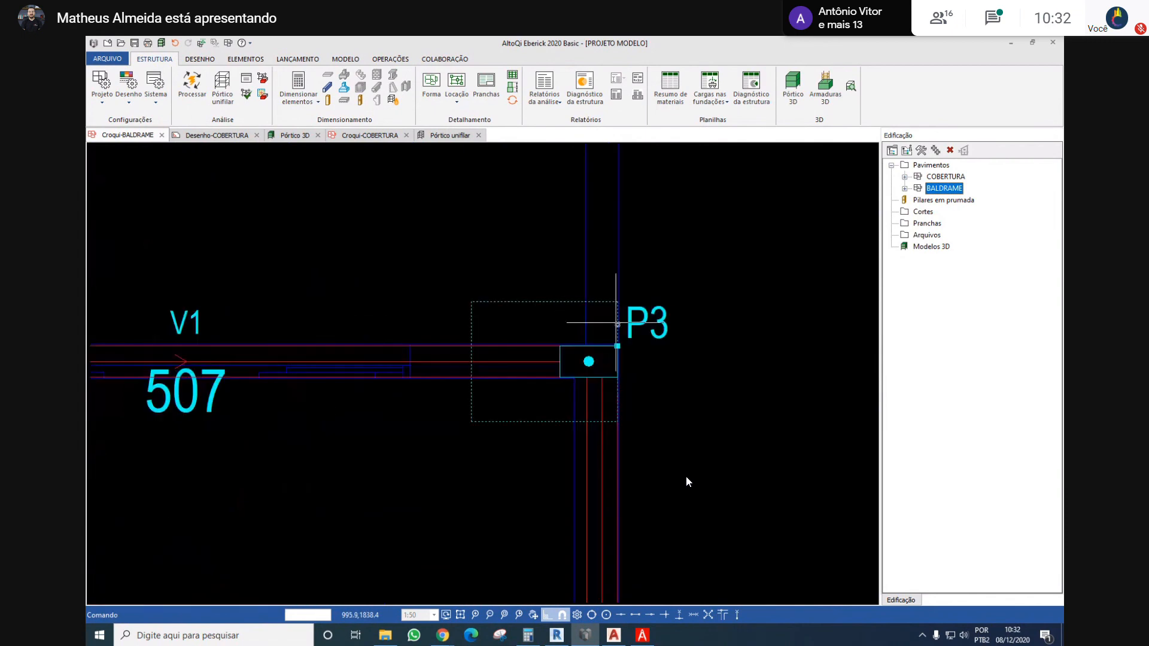
scroll(617, 324, "down", 5)
middle_click_drag(624, 488, 618, 457)
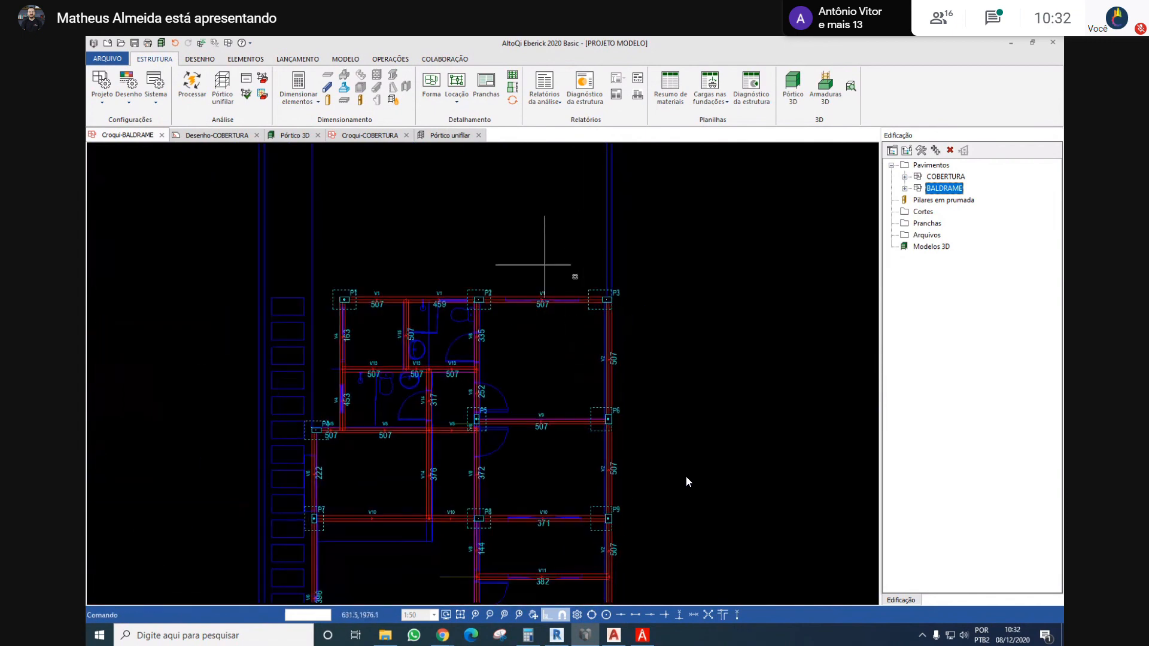
scroll(626, 398, "up", 5)
right_click(629, 410)
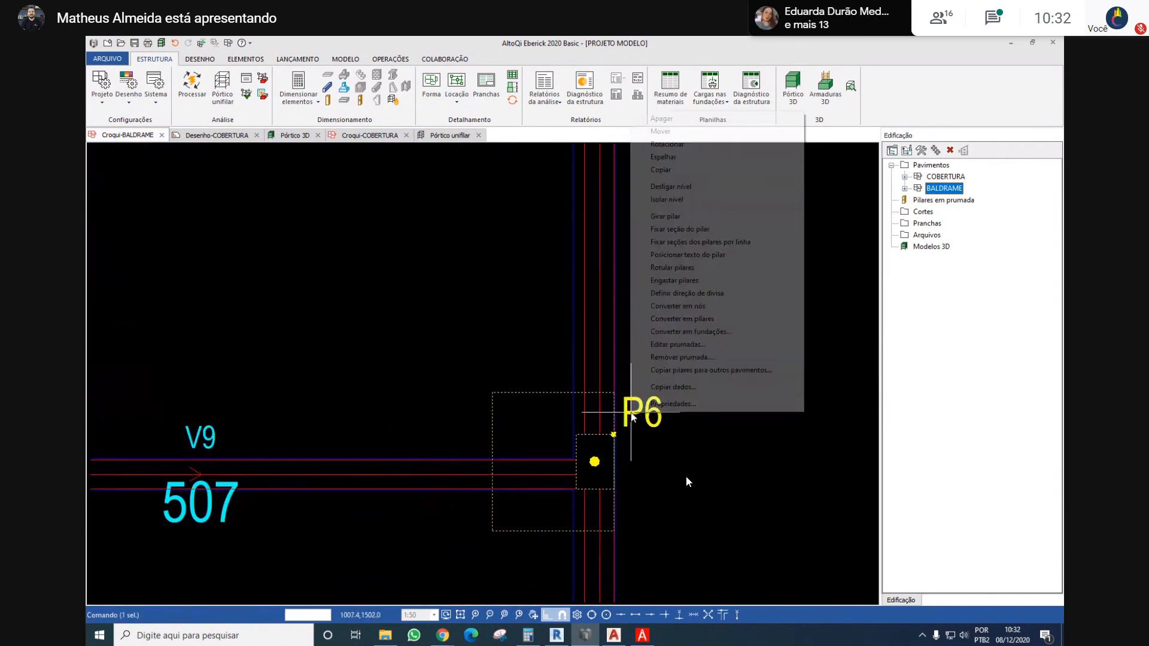
left_click(730, 231)
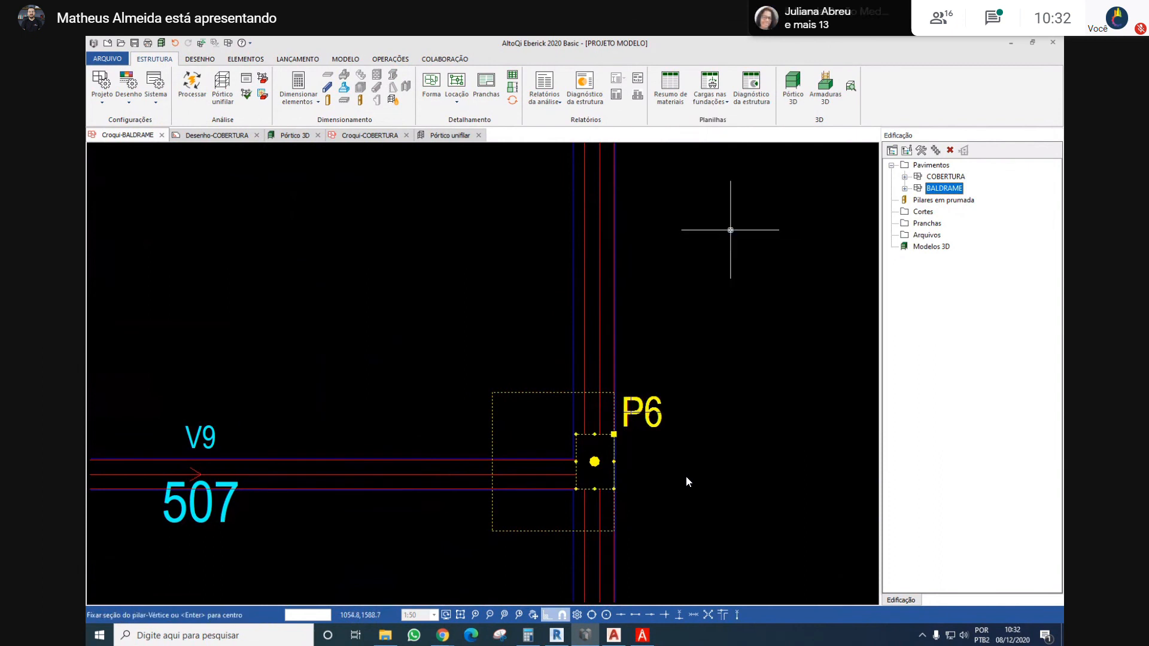
key("Escape")
Rotate P6's section to 90°, perpendicular to beam V2, and fix its lower outer corner on V2's outer face at V9's lower face
right_click(632, 409)
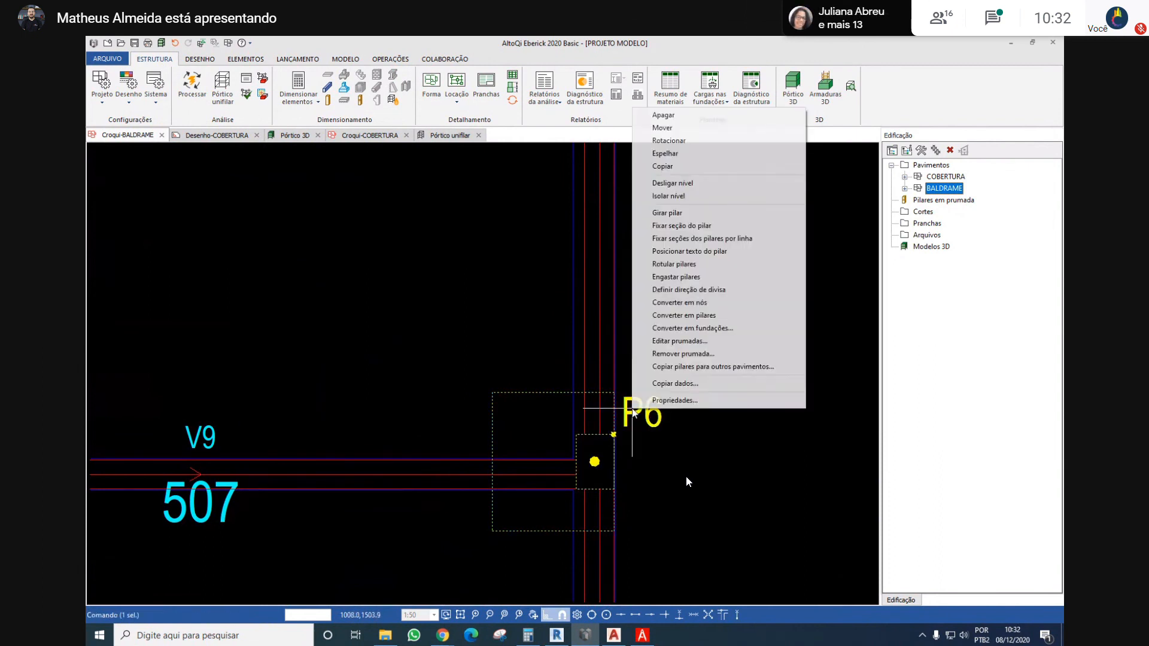
left_click(702, 225)
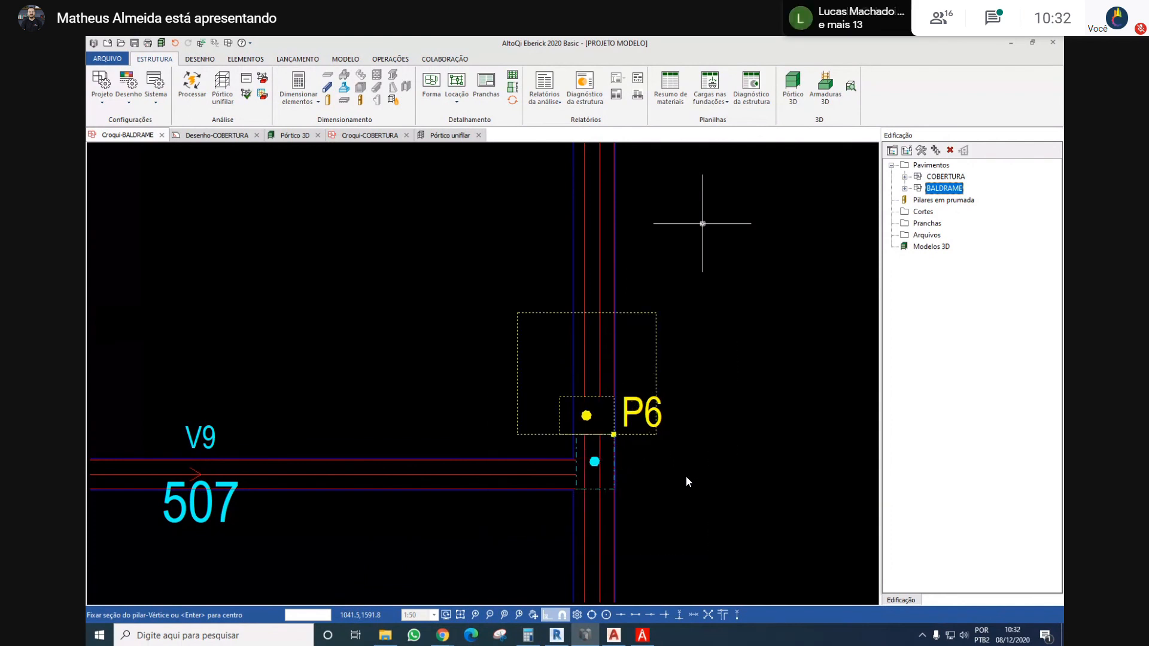
scroll(640, 404, "up", 2)
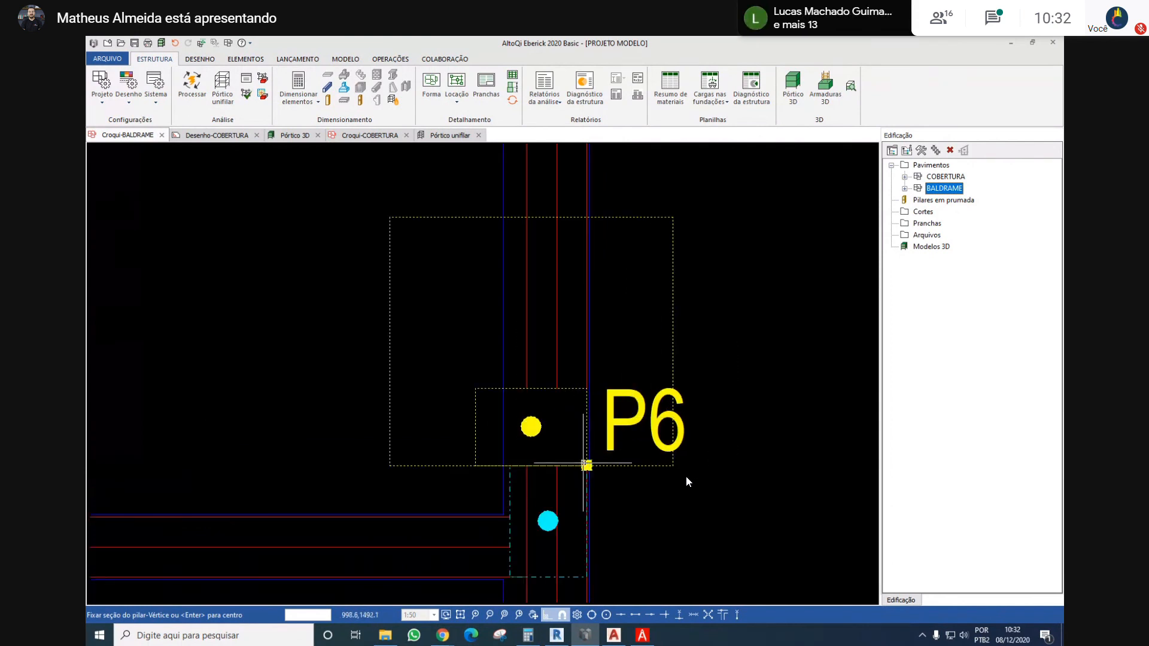
left_click(586, 465)
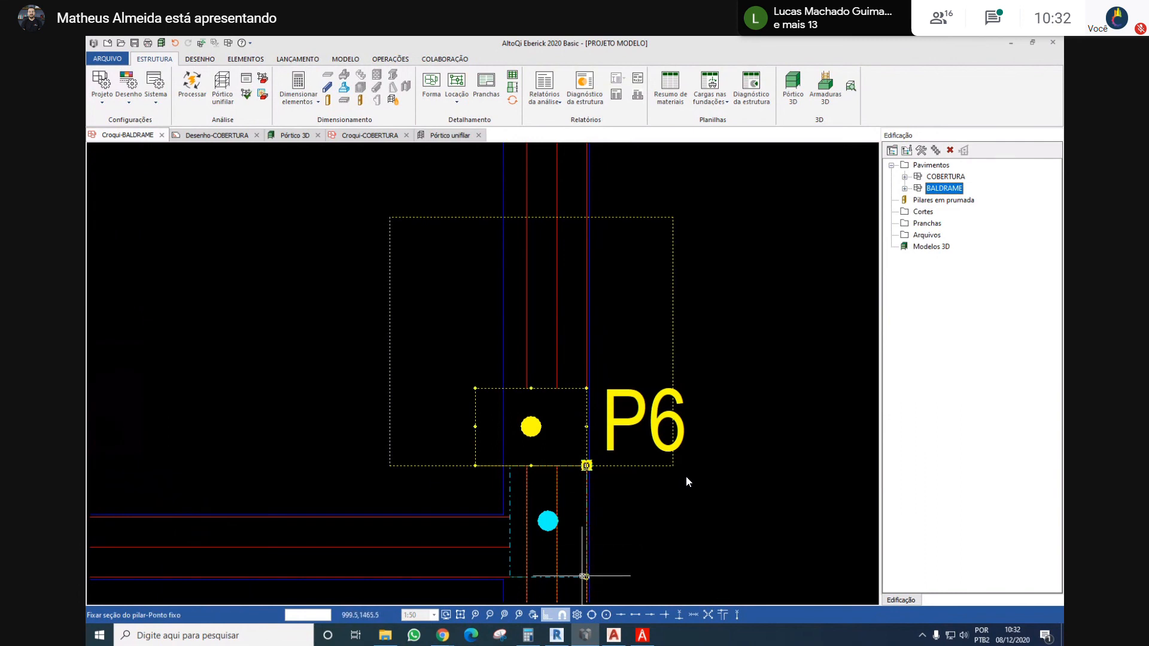
left_click(583, 576)
scroll(598, 407, "down", 3)
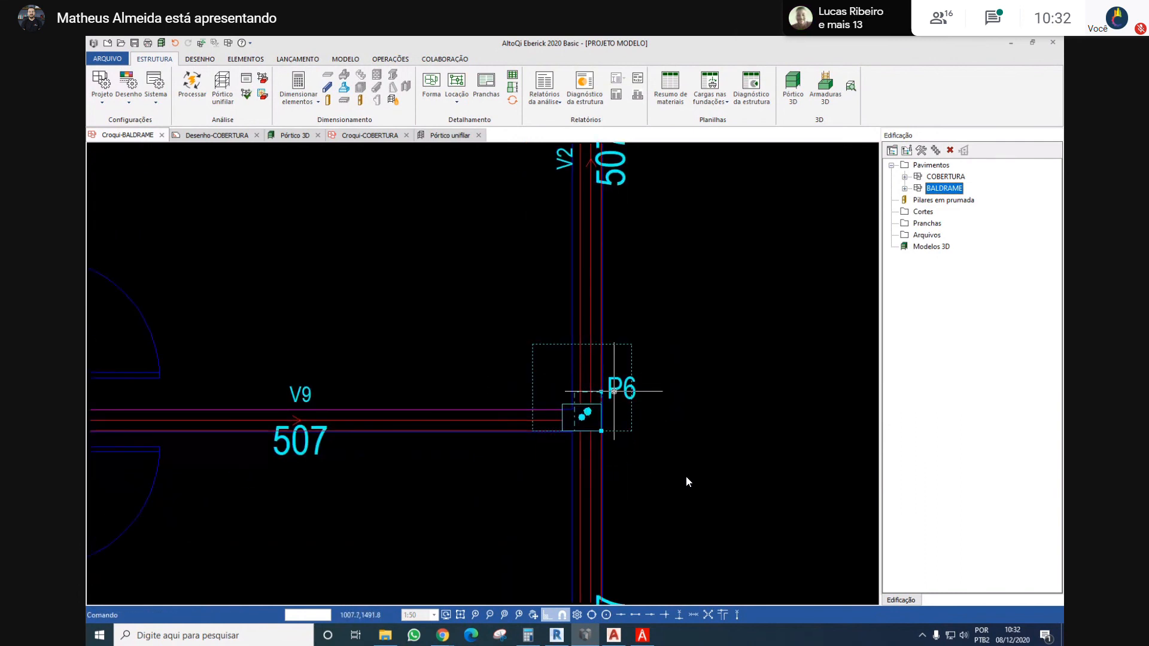
Set the section width b of foundation column P6 to 14 cm, keeping its section constant along the height
double_click(614, 391)
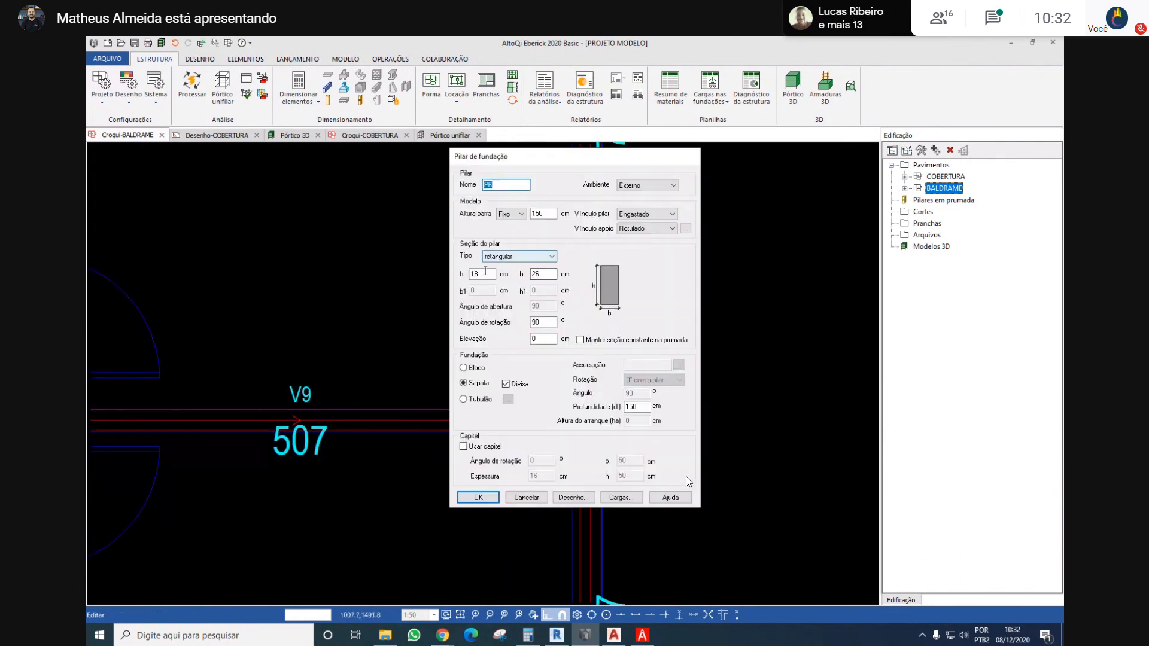
type("14")
key("Return")
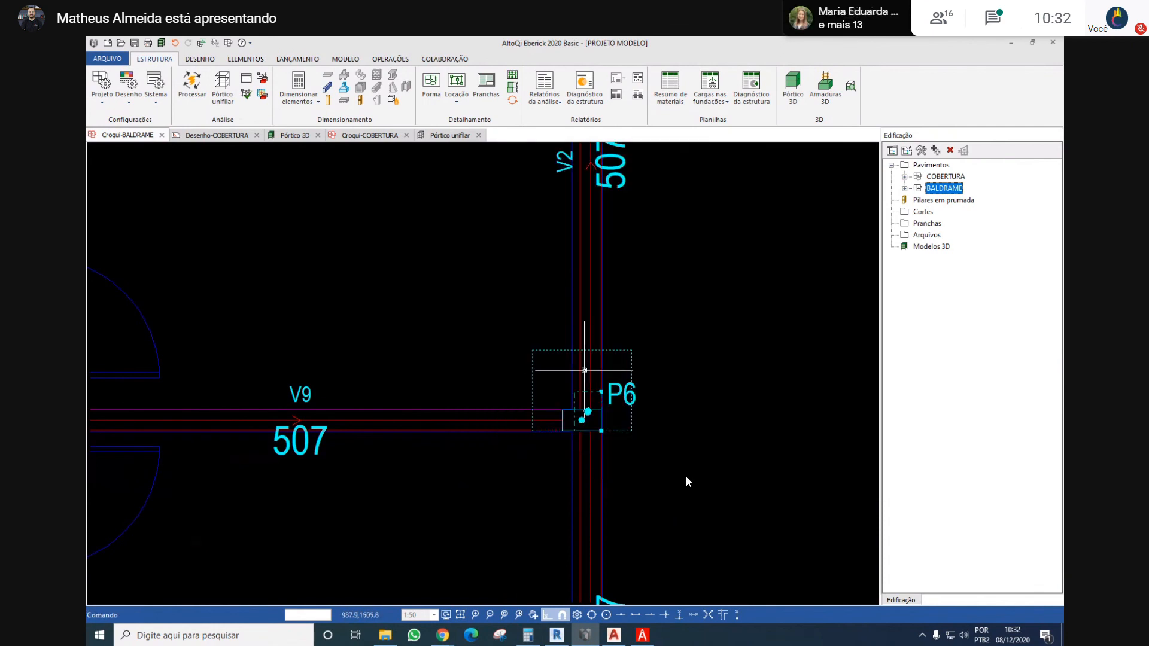
scroll(613, 382, "up", 2)
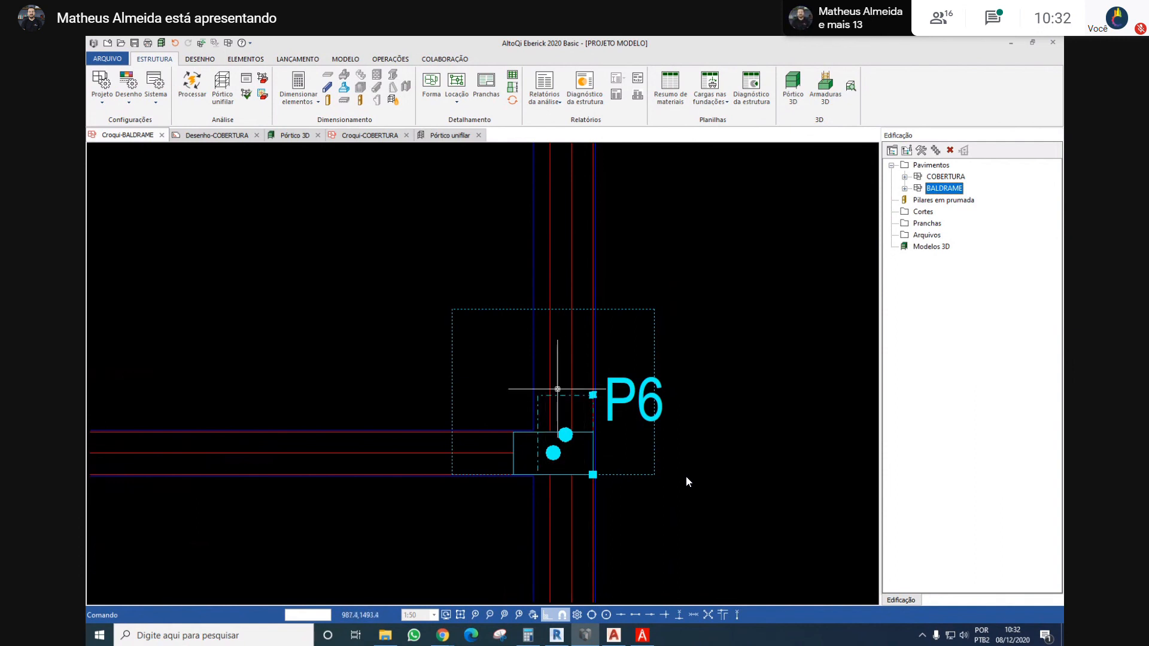
left_click(614, 405)
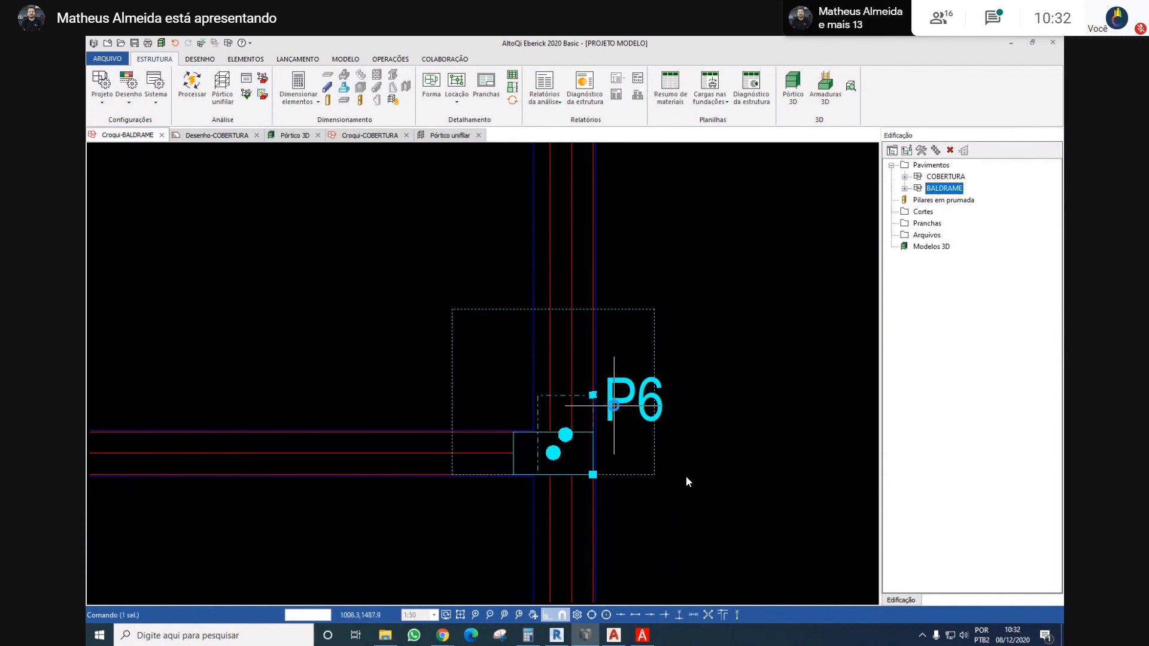
double_click(614, 406)
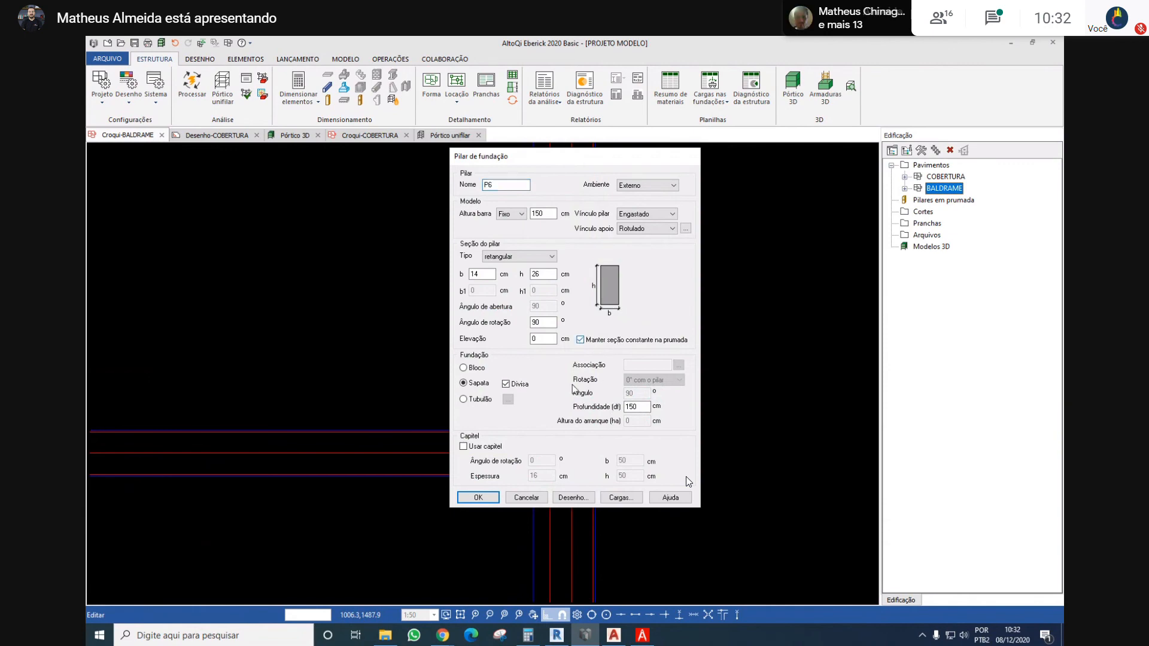
left_click(490, 497)
scroll(614, 330, "down", 5)
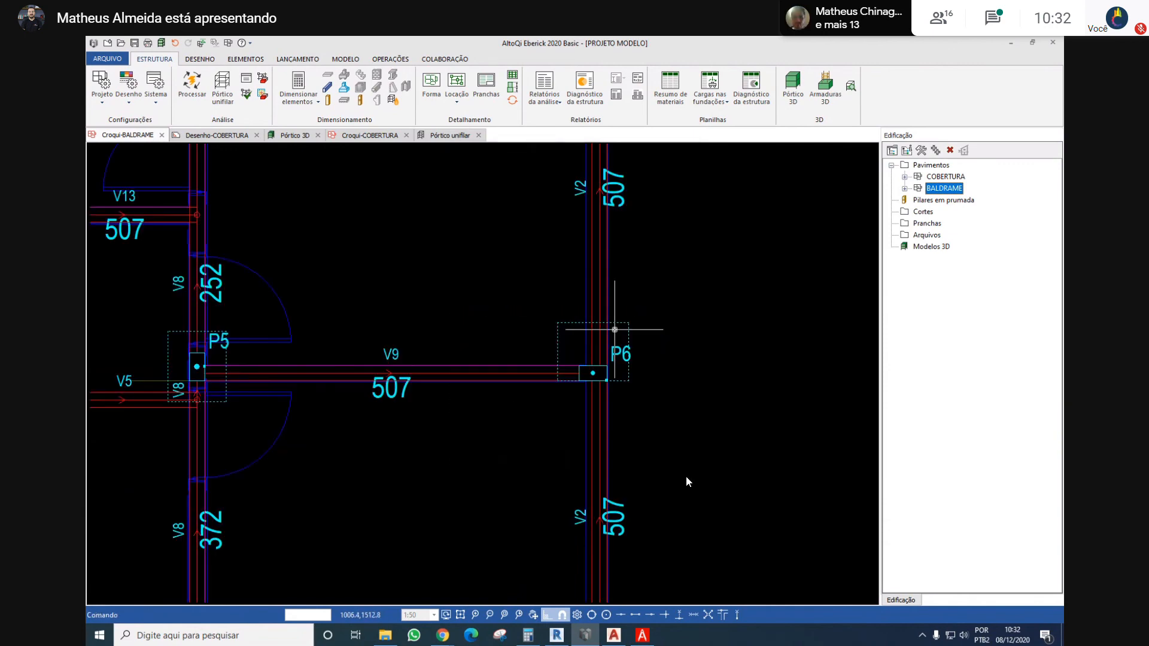
Rotate foundation column P9's section to 90° and fix its lower outer corner on the outer face of beam V2
scroll(601, 389, "up", 5)
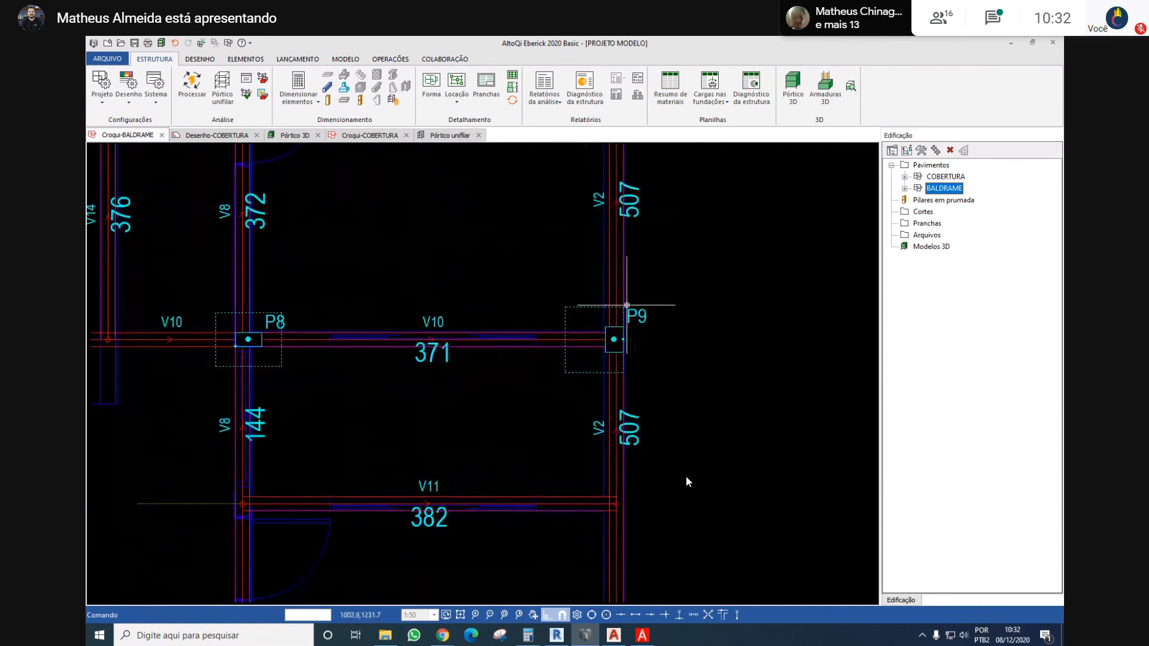
right_click(613, 357)
left_click(667, 432)
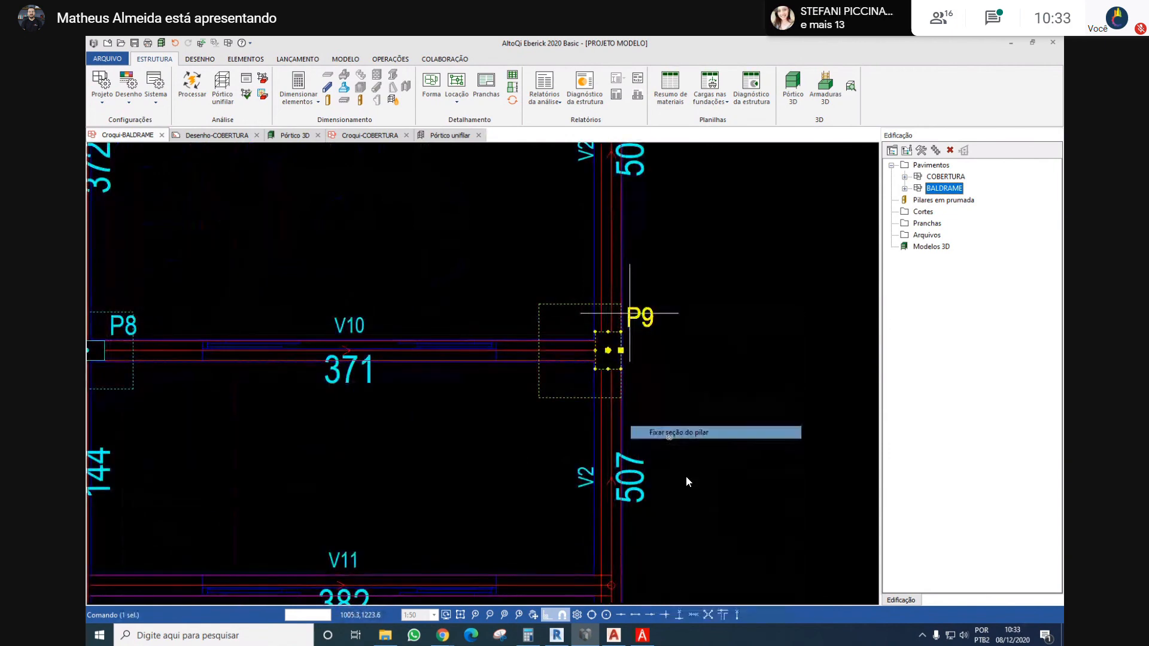
scroll(614, 374, "up", 4)
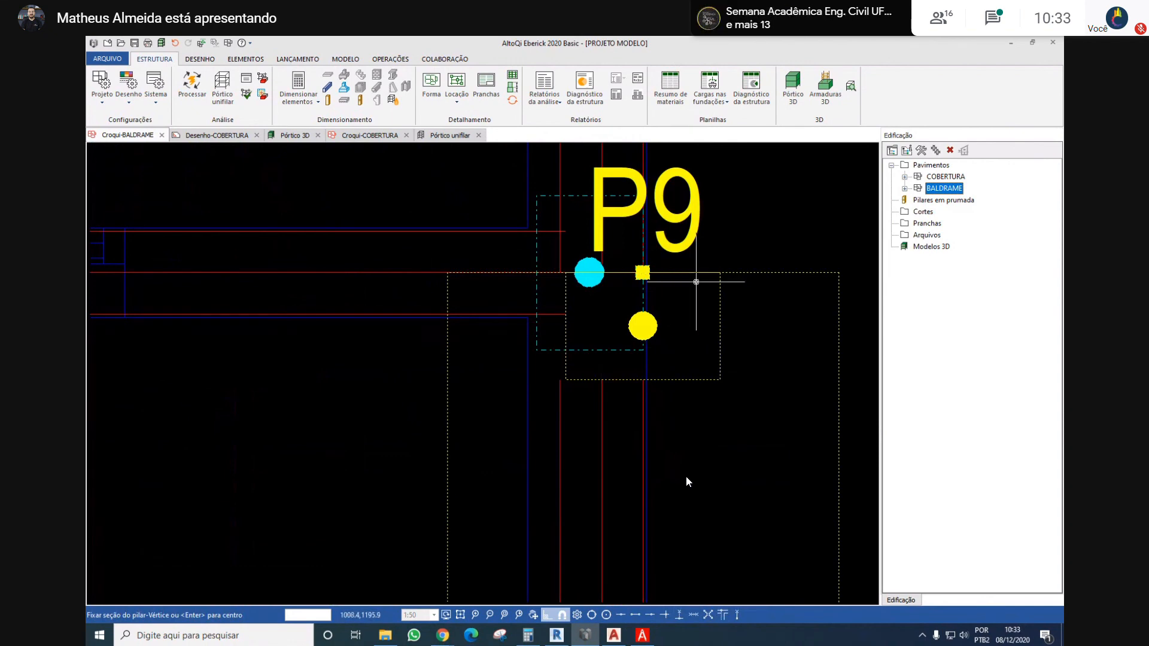
key("space")
key("space")
scroll(649, 261, "up", 2)
middle_click_drag(648, 262, 658, 378)
scroll(659, 378, "down", 3)
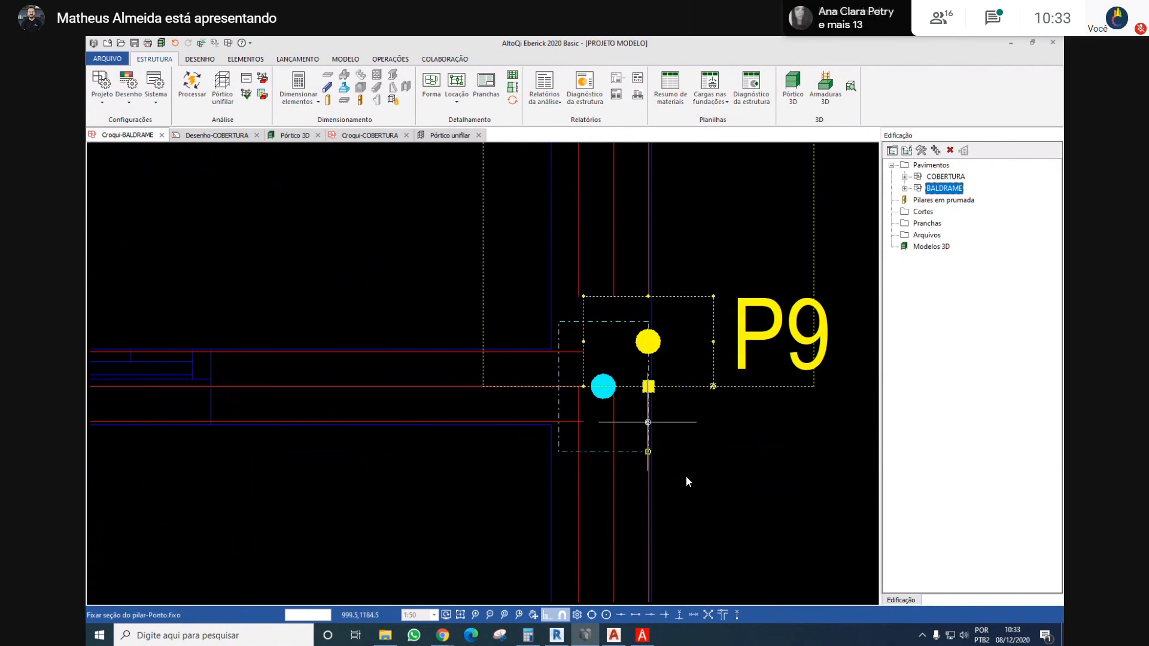
left_click(647, 449)
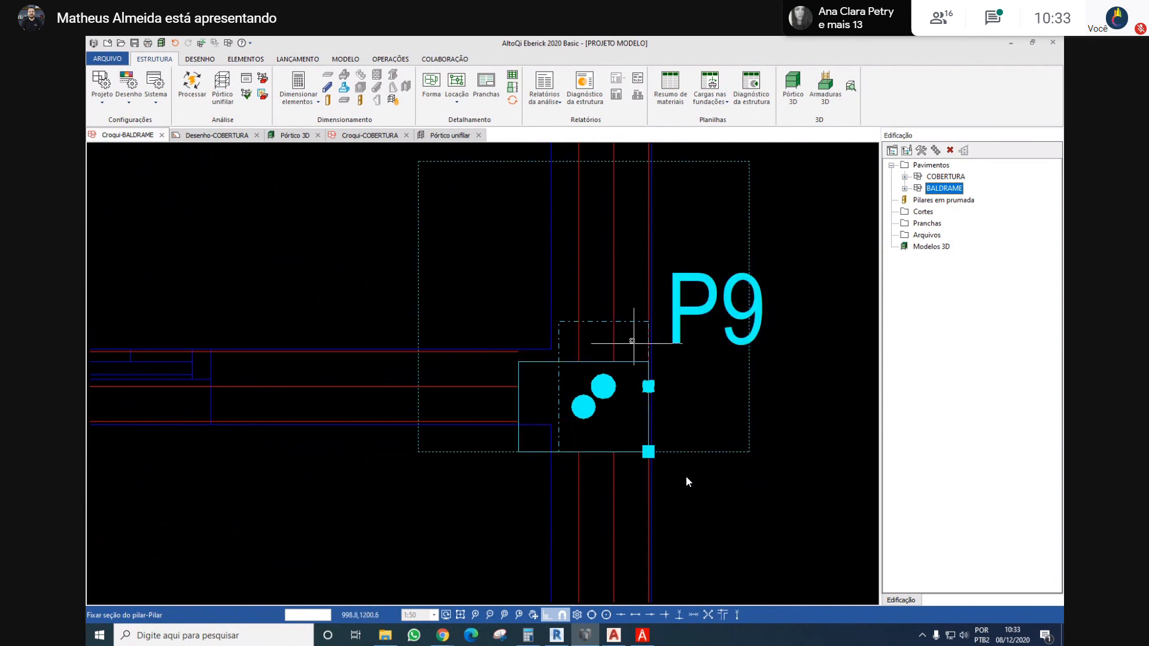
key("Escape")
Fix P9's section again with its lower inner corner on the lower face of beam V10
left_click(708, 310)
right_click(707, 310)
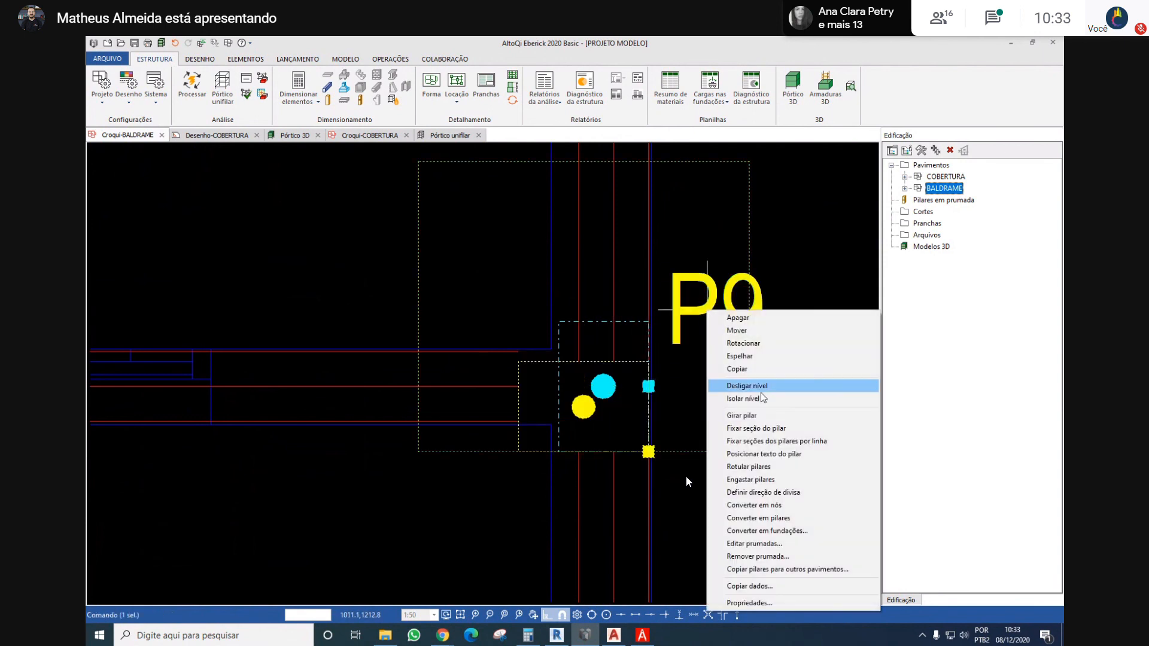
left_click(756, 429)
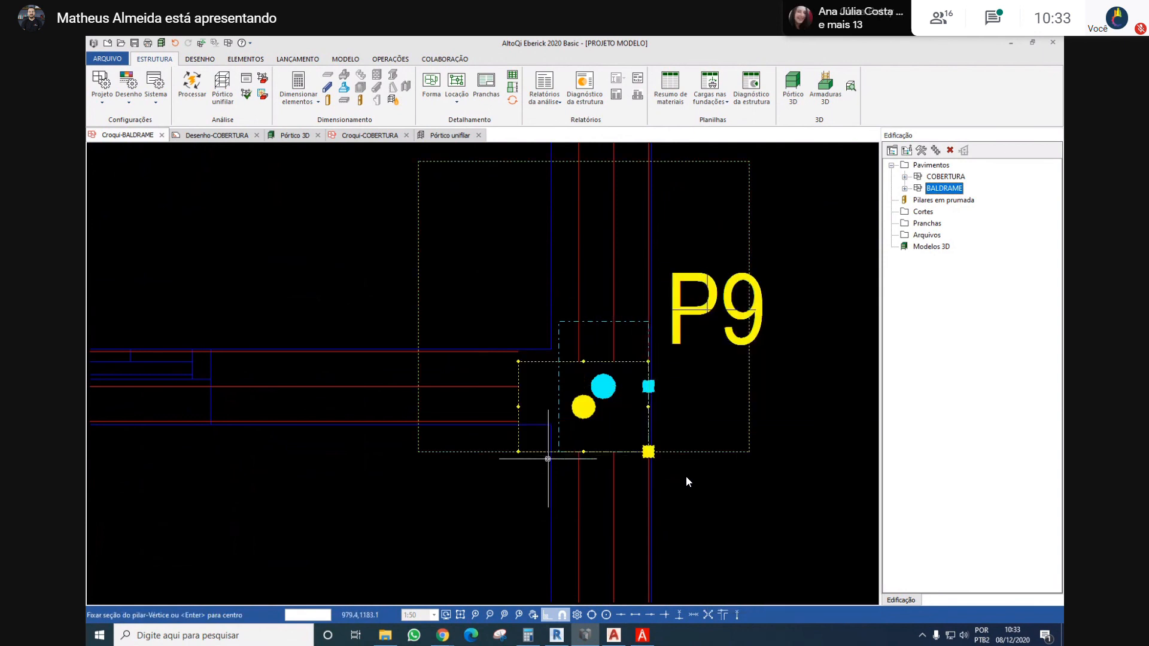
left_click(520, 418)
scroll(654, 367, "down", 3)
Set the section width b of foundation column P9 to 14 cm and keep its section constant along the height
scroll(682, 317, "up", 2)
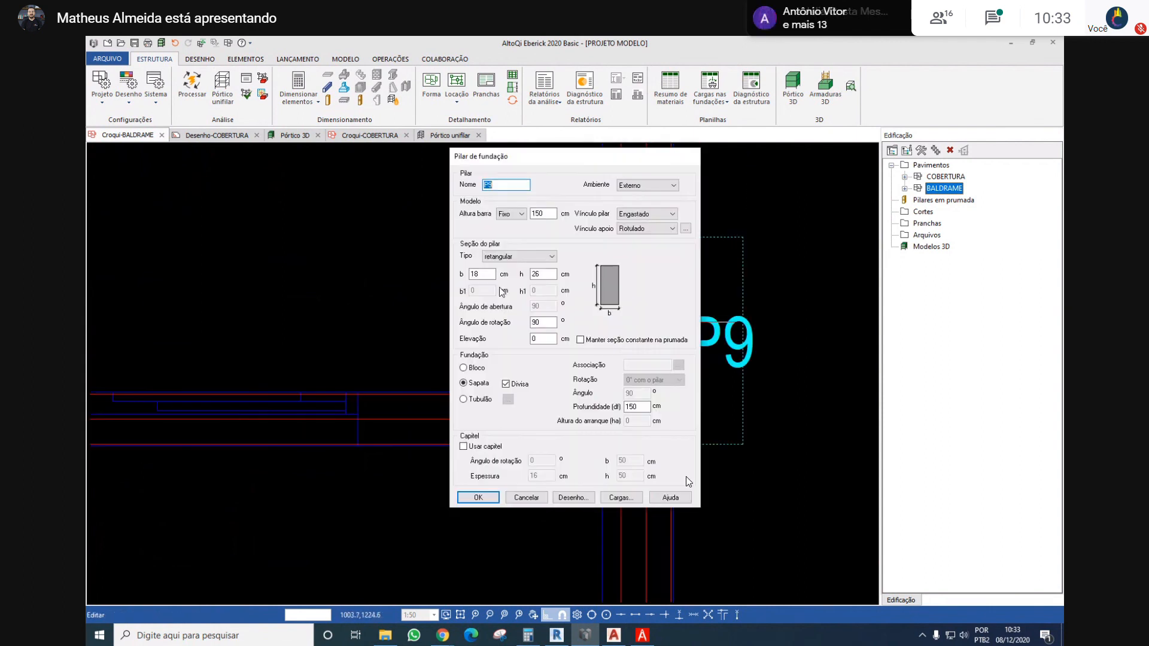
left_click_drag(492, 274, 424, 264)
type("14")
key("Return")
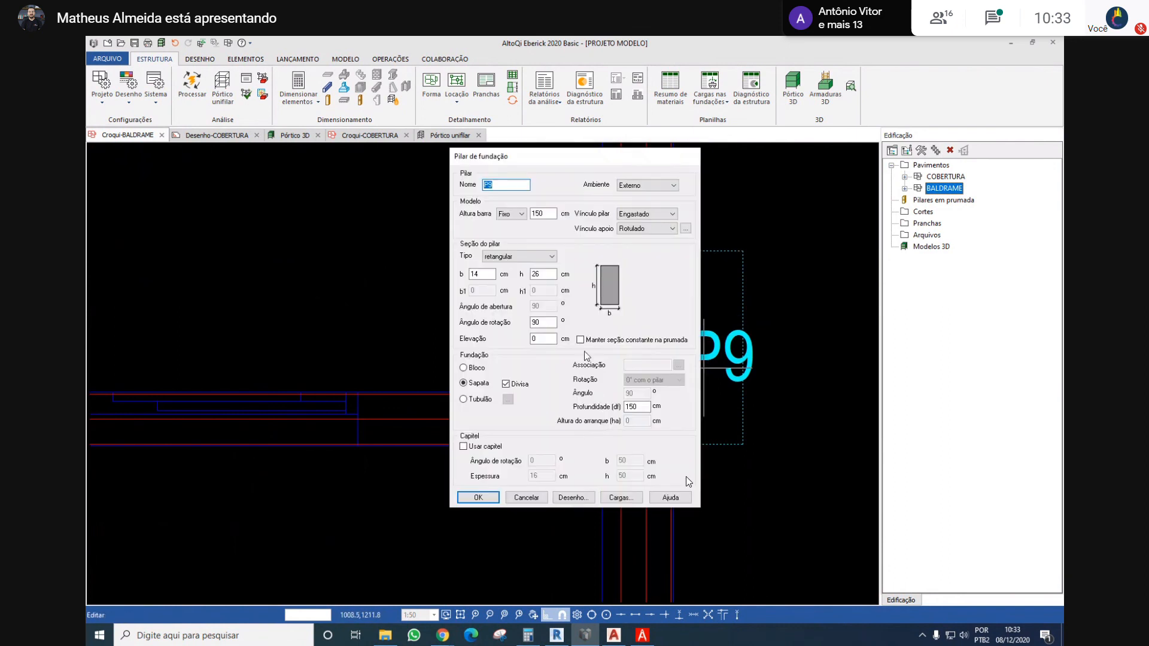
left_click(593, 341)
left_click(482, 499)
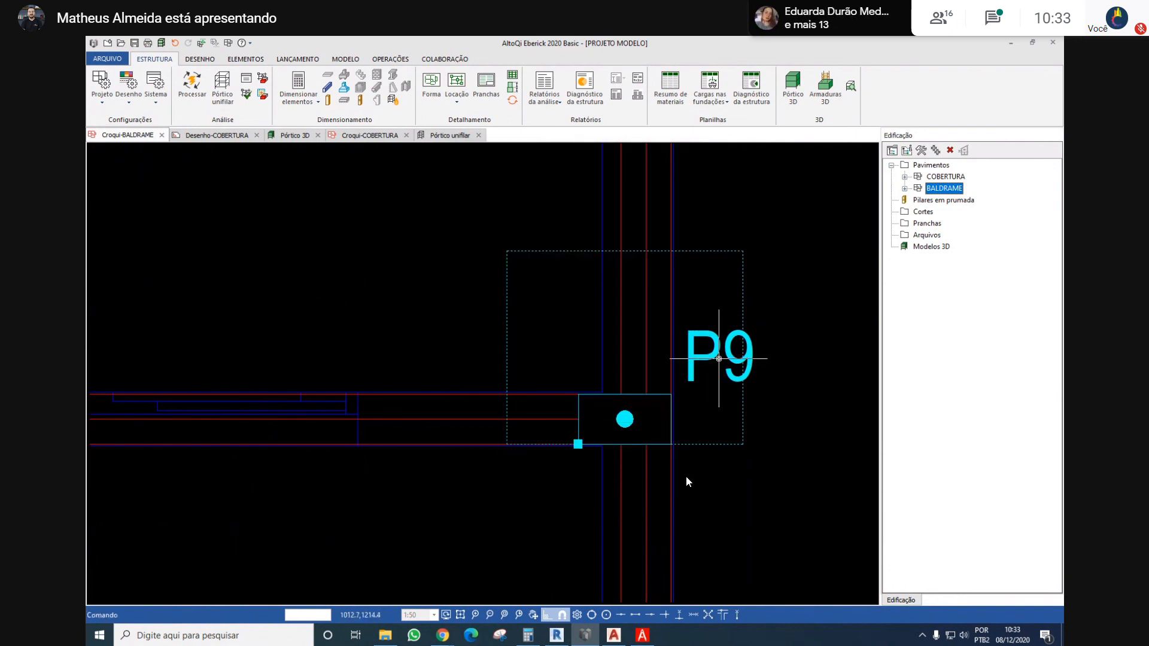
Rotate foundation column P12's section and fix its lower outer corner where V2's outer face meets V12's lower face
scroll(719, 358, "down", 5)
scroll(629, 488, "up", 4)
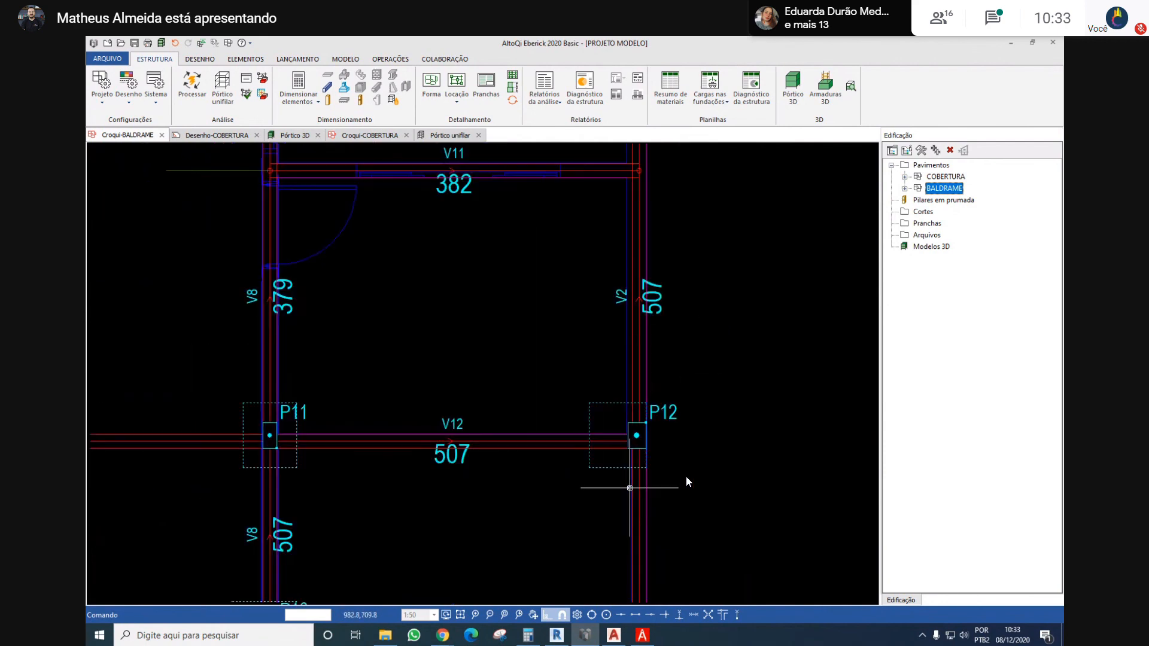
scroll(626, 465, "down", 4)
scroll(626, 464, "up", 6)
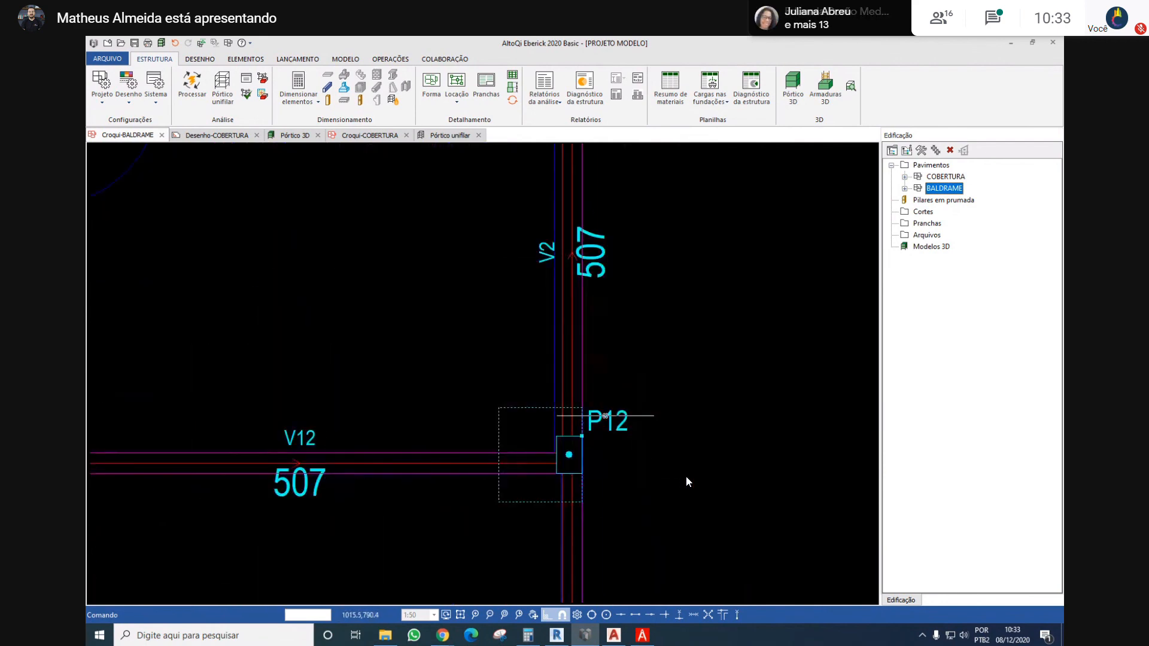
right_click(604, 415)
left_click(678, 217)
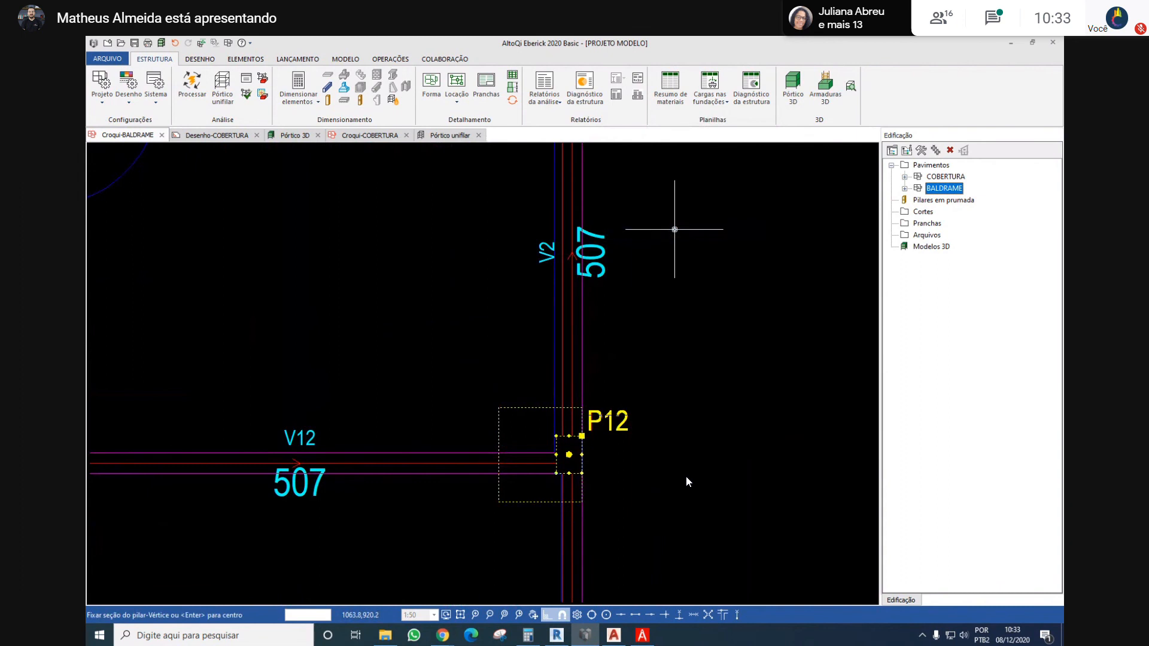
scroll(604, 460, "up", 2)
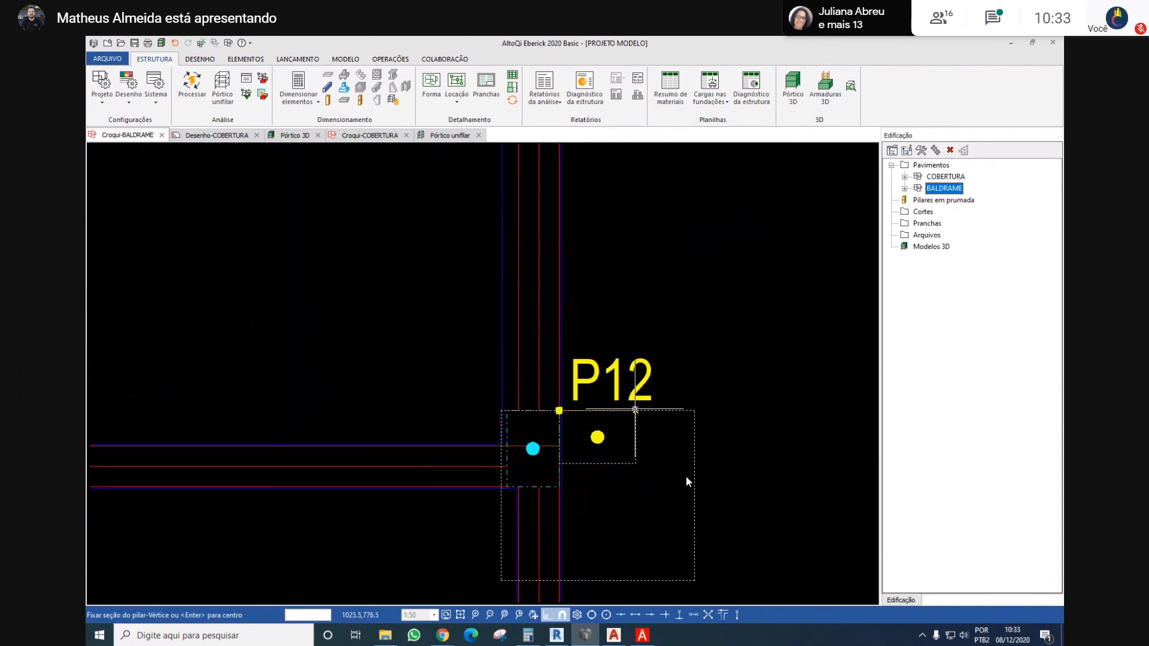
left_click(636, 462)
left_click(565, 467)
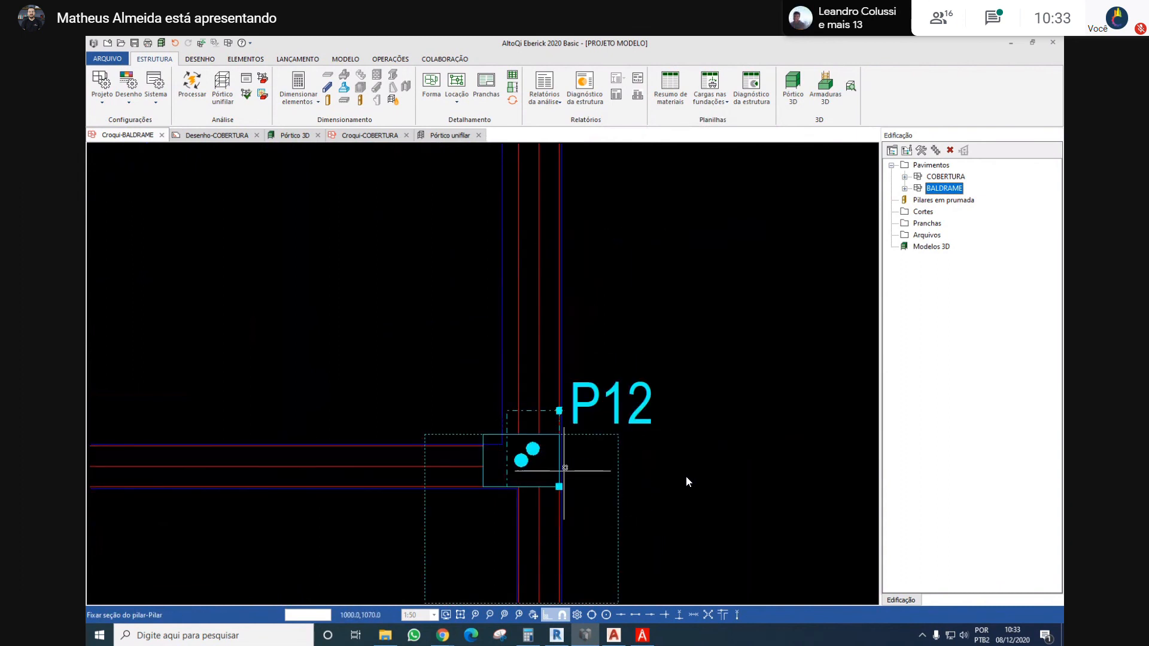
scroll(565, 430, "down", 3)
key("Escape")
scroll(575, 414, "down", 3)
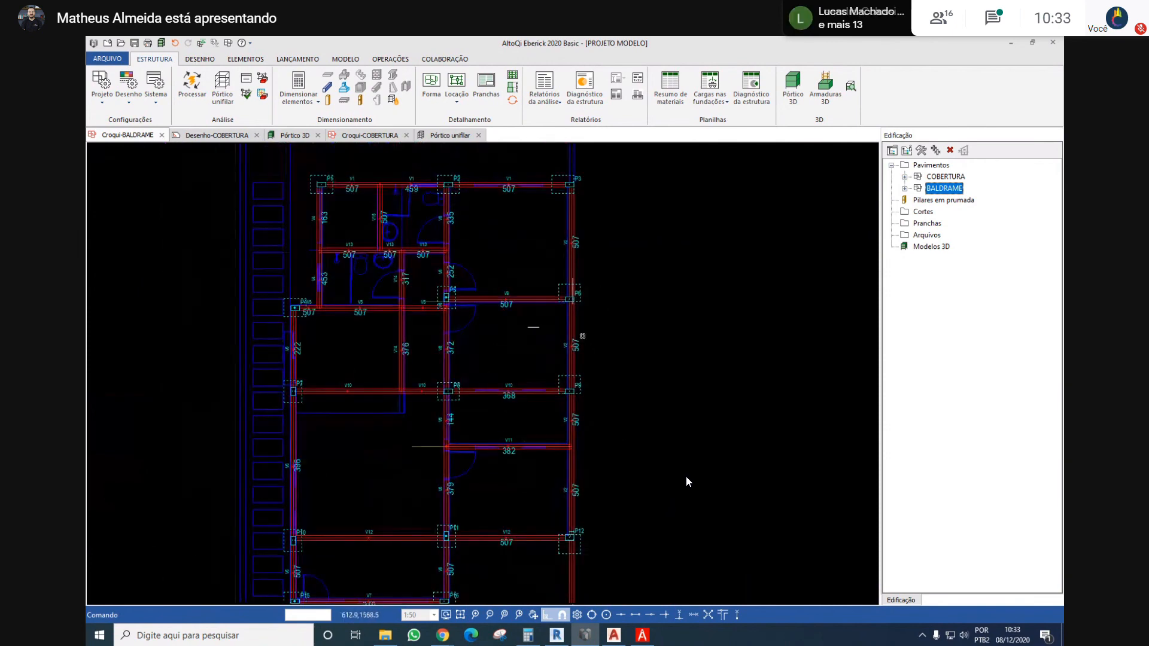
Examine the section orientation and alignment of foundation columns P12, P10 and P7 against their beams on BALDRAME
scroll(571, 527, "up", 5)
scroll(577, 430, "down", 3)
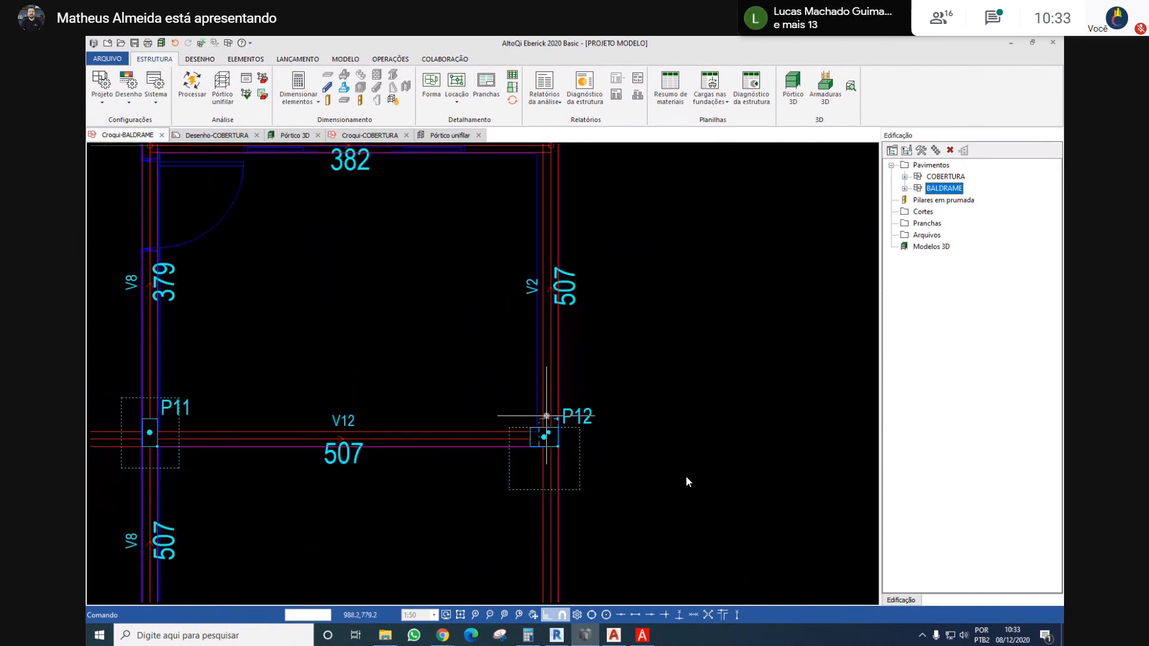
scroll(576, 431, "up", 3)
right_click(551, 413)
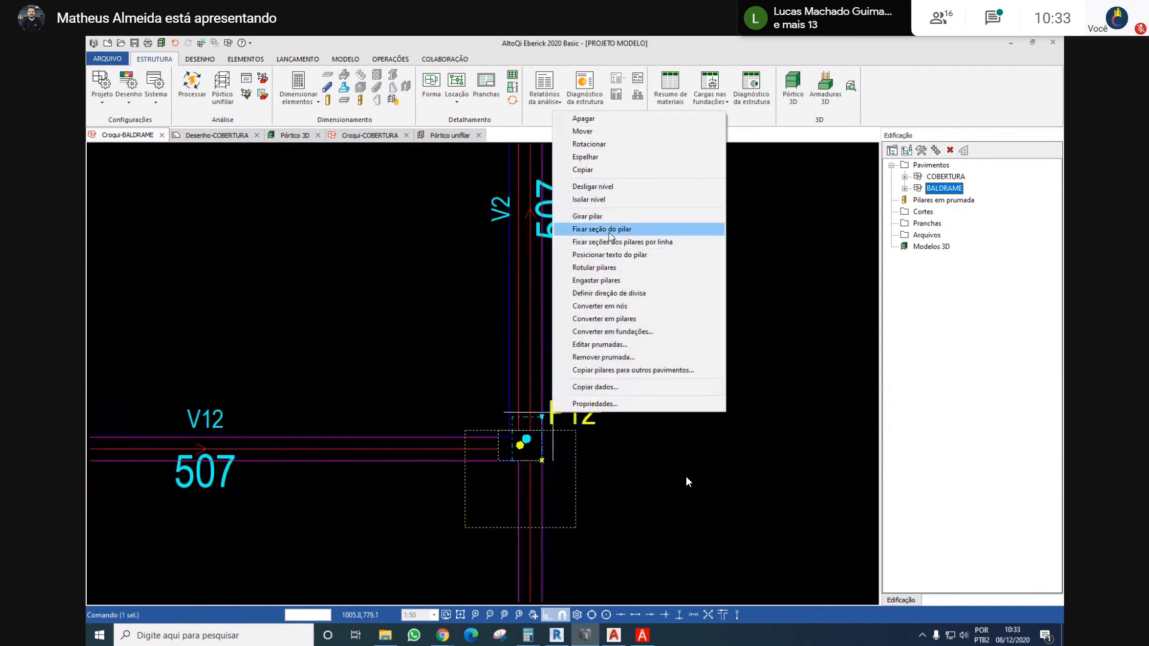
left_click(477, 372)
scroll(478, 372, "down", 5)
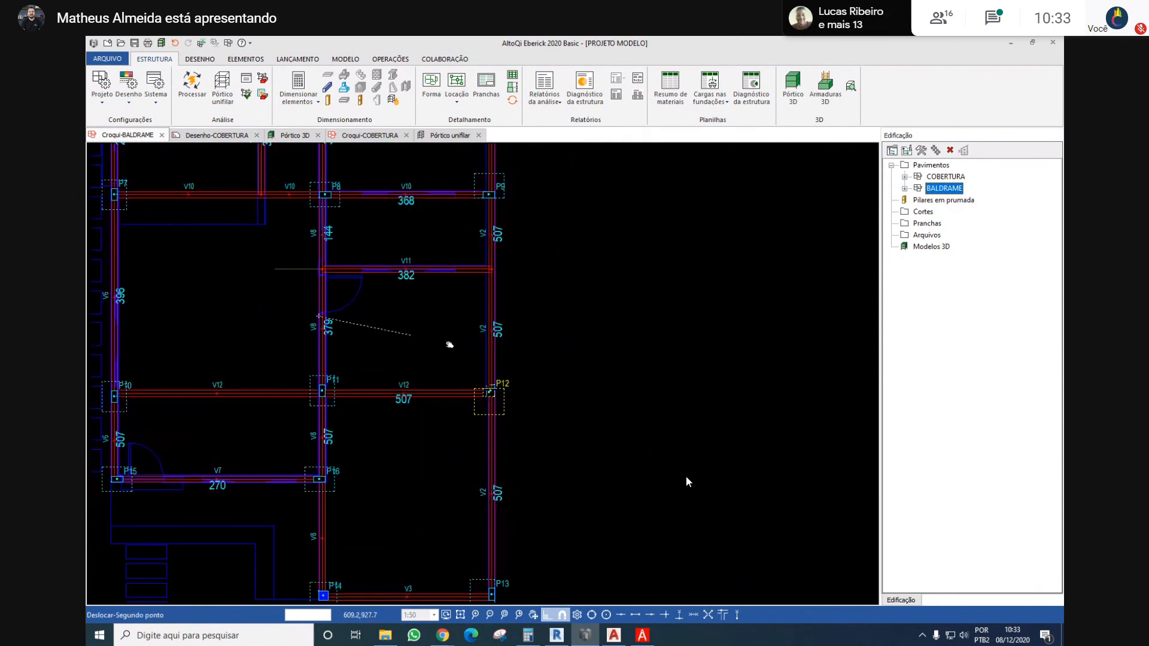
scroll(380, 338, "up", 2)
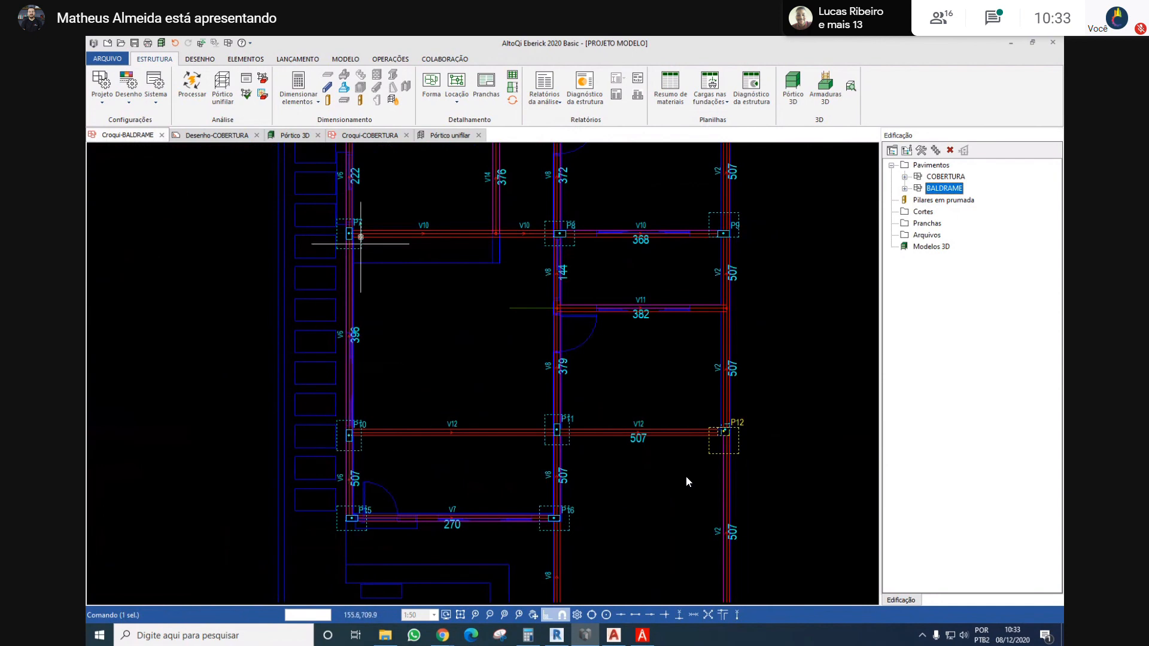
scroll(350, 435, "up", 3)
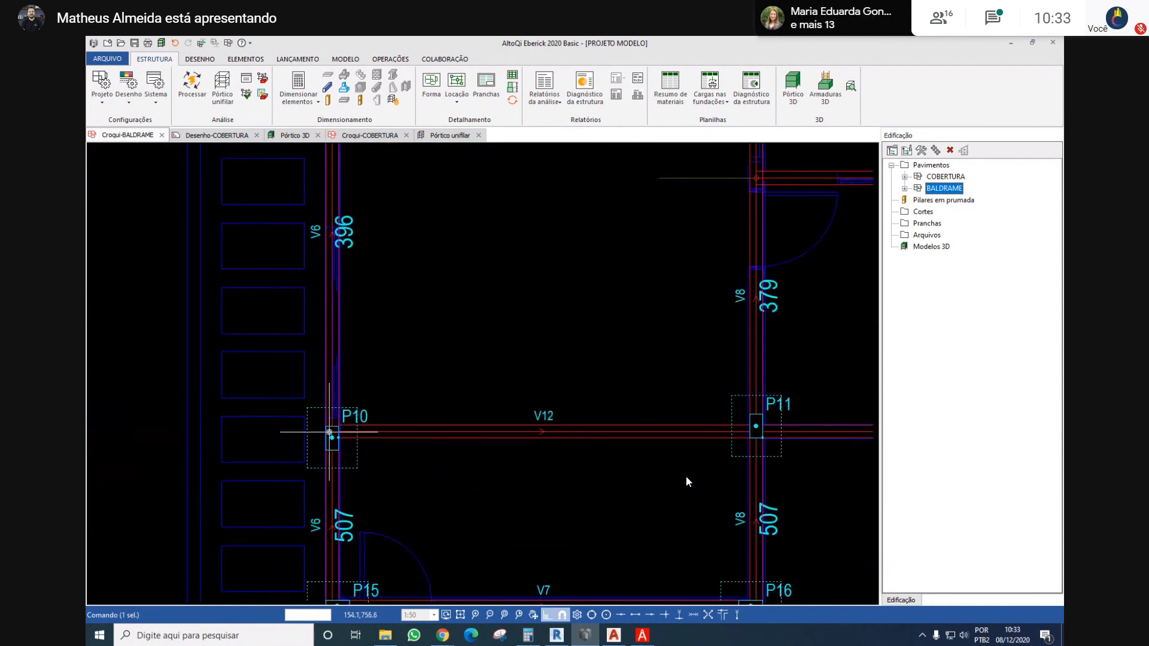
scroll(436, 430, "down", 3)
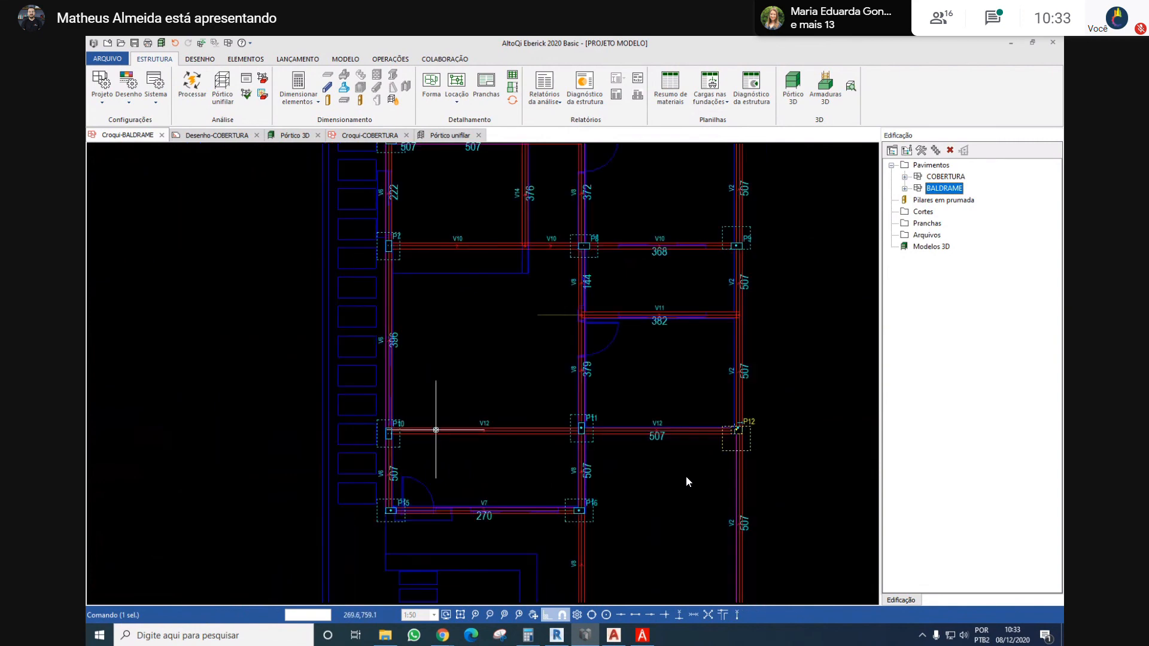
middle_click_drag(408, 348, 402, 419)
scroll(394, 266, "up", 3)
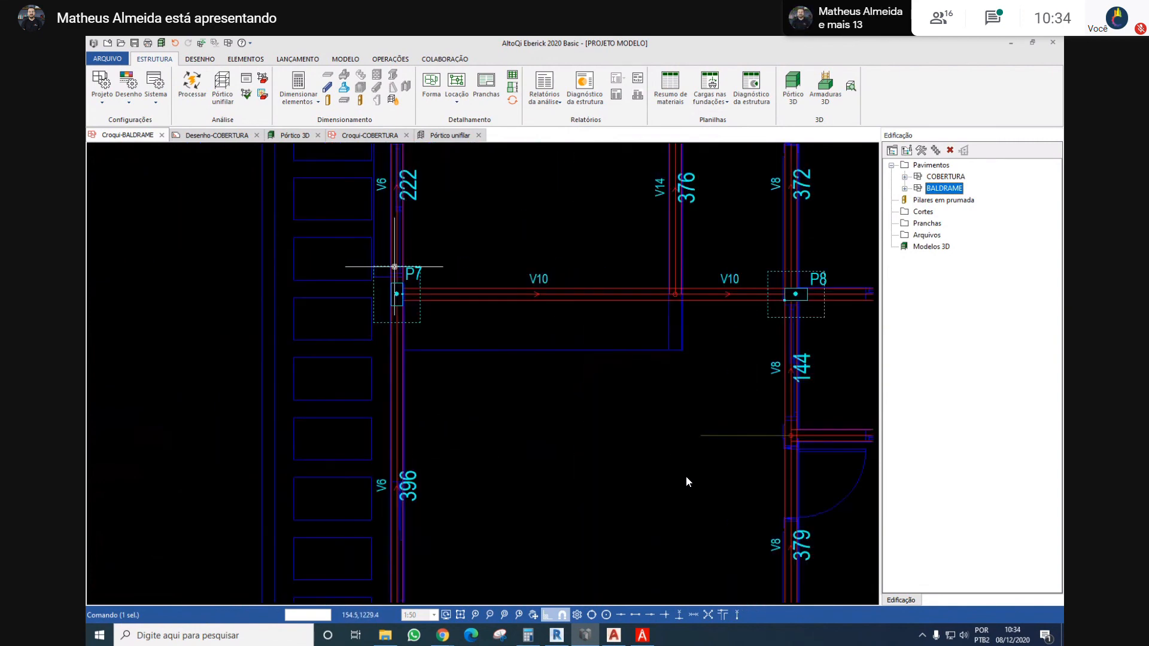
scroll(395, 266, "down", 3)
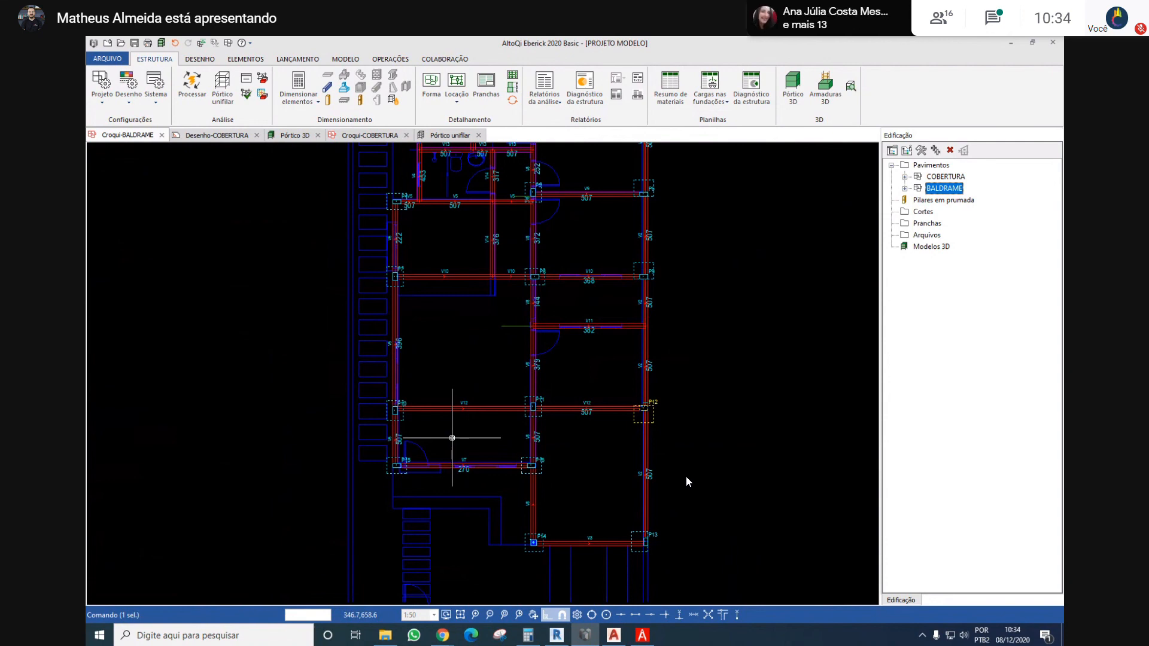
Set the section width b of foundation column P12 to 14 cm and keep its section constant along the height
scroll(649, 413, "up", 5)
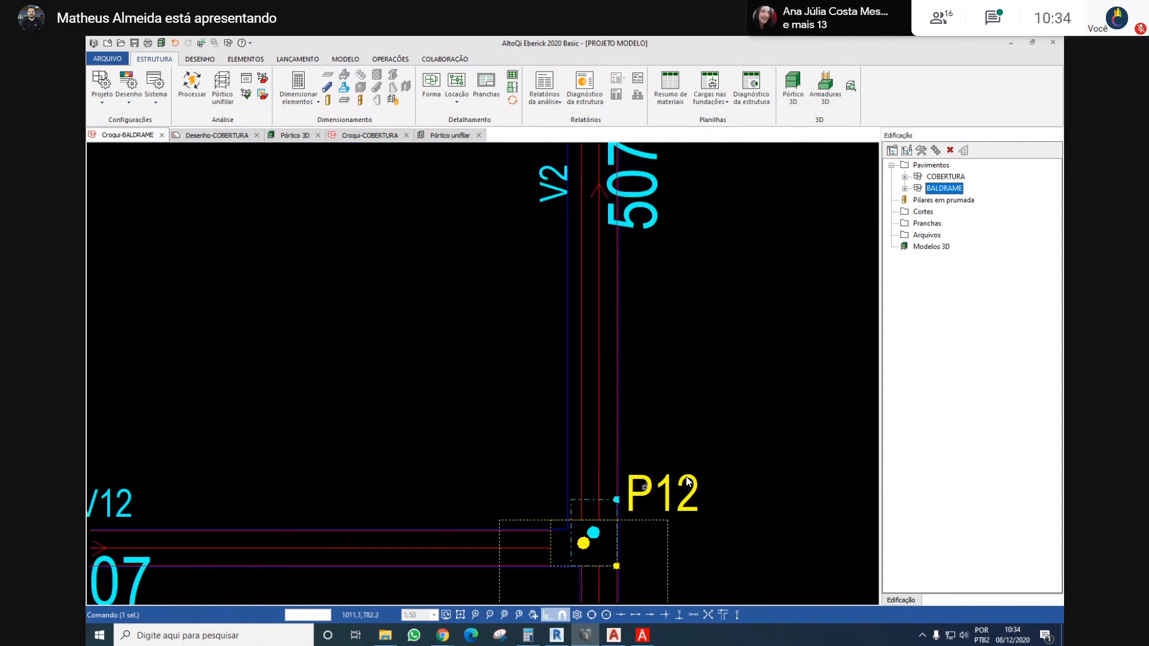
middle_click_drag(644, 487, 637, 418)
double_click(627, 430)
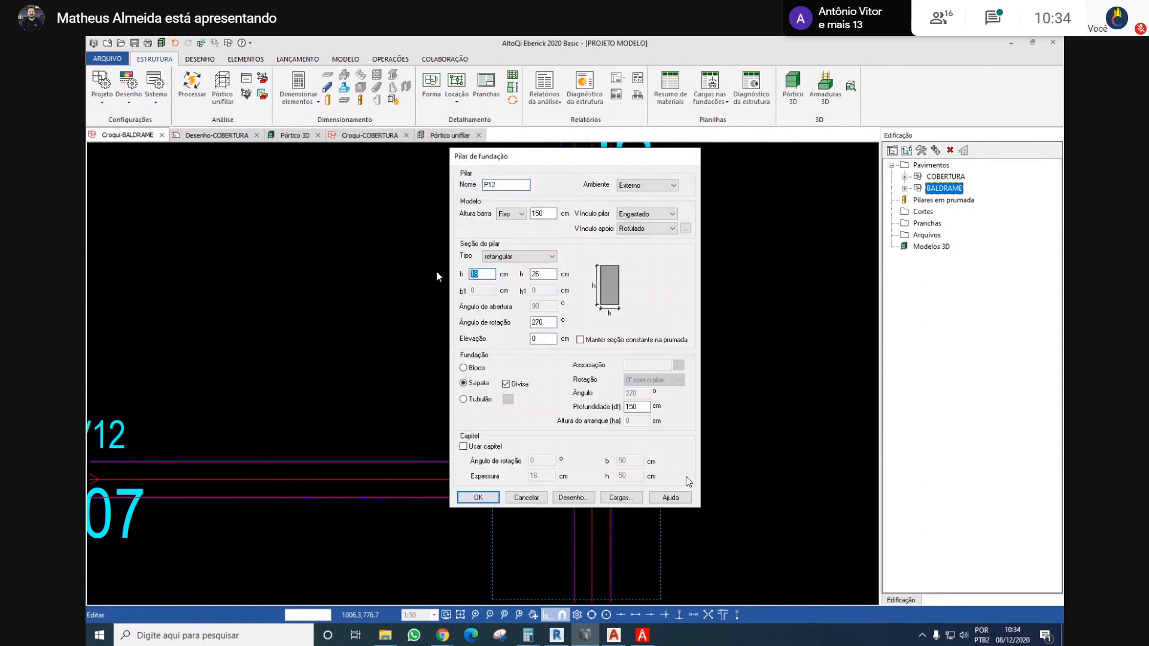
type("14")
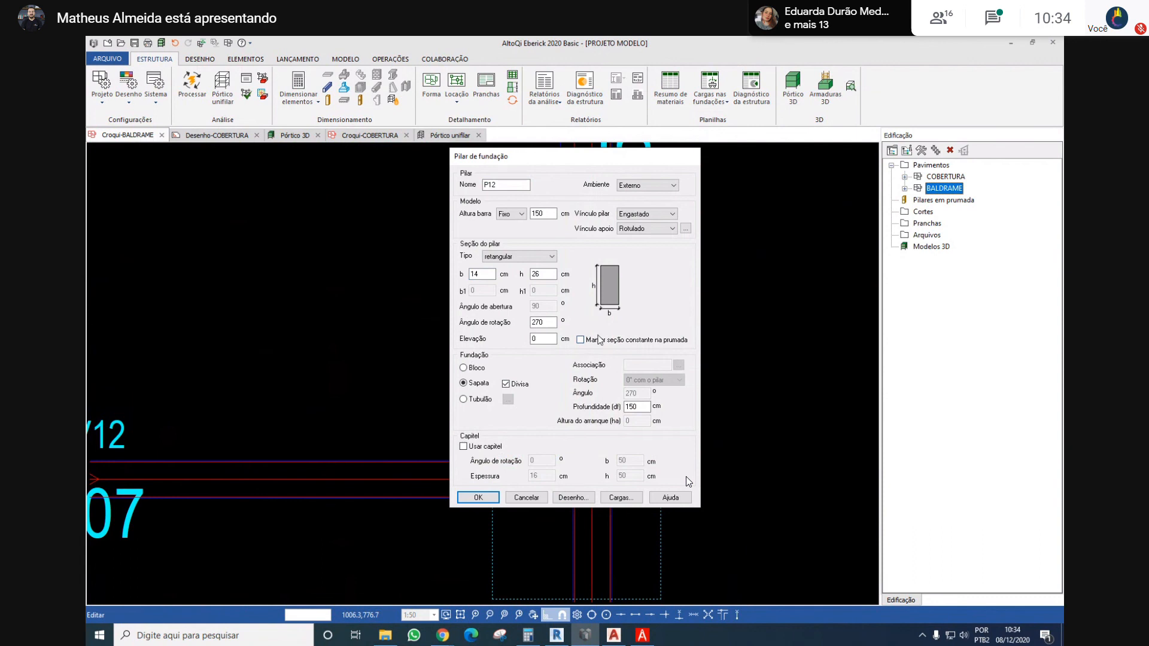
left_click(491, 499)
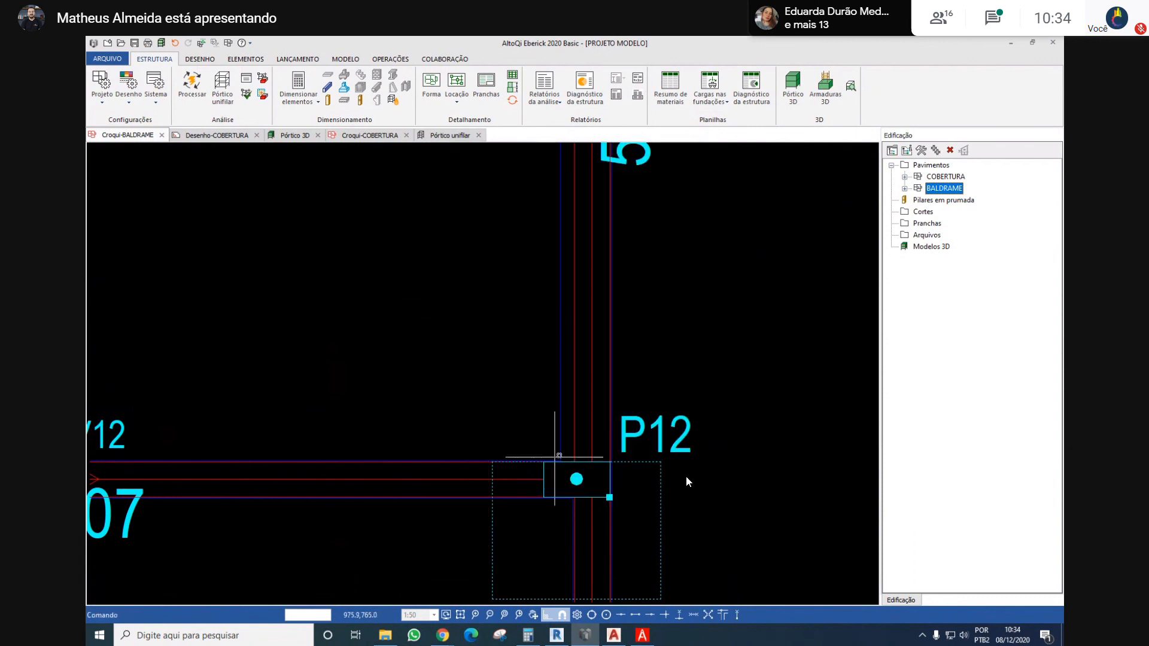
Define the boundary direction of foundation column P12 so its footing extends toward the inside of the house
right_click(636, 438)
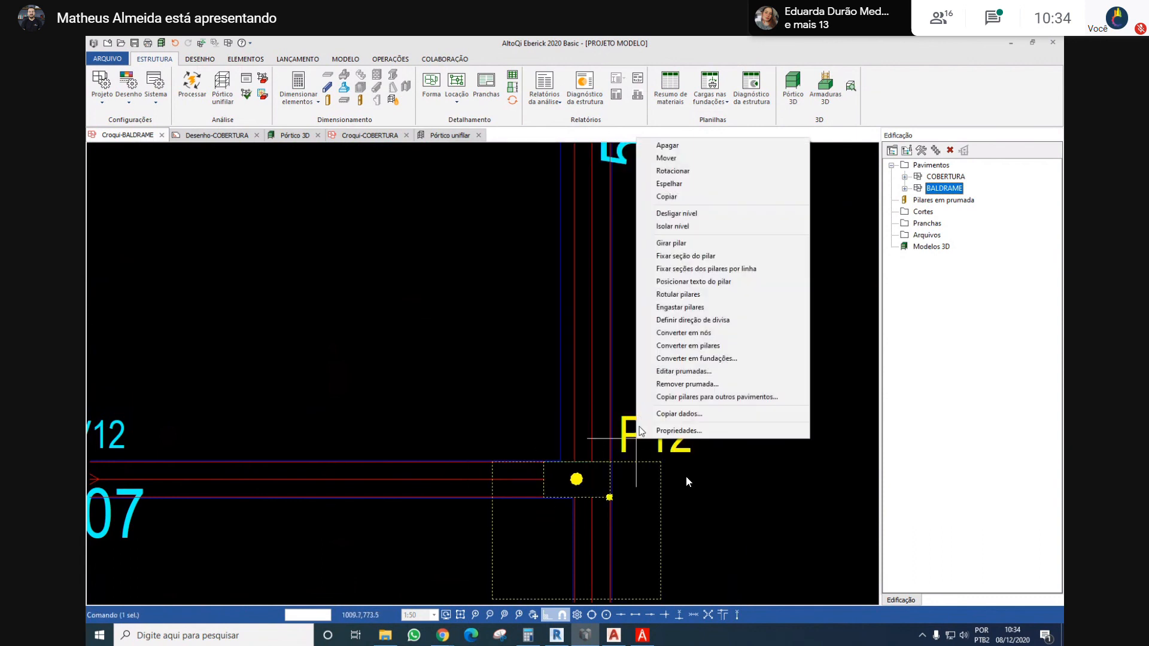
left_click(692, 320)
scroll(403, 385, "down", 5)
scroll(510, 245, "up", 3)
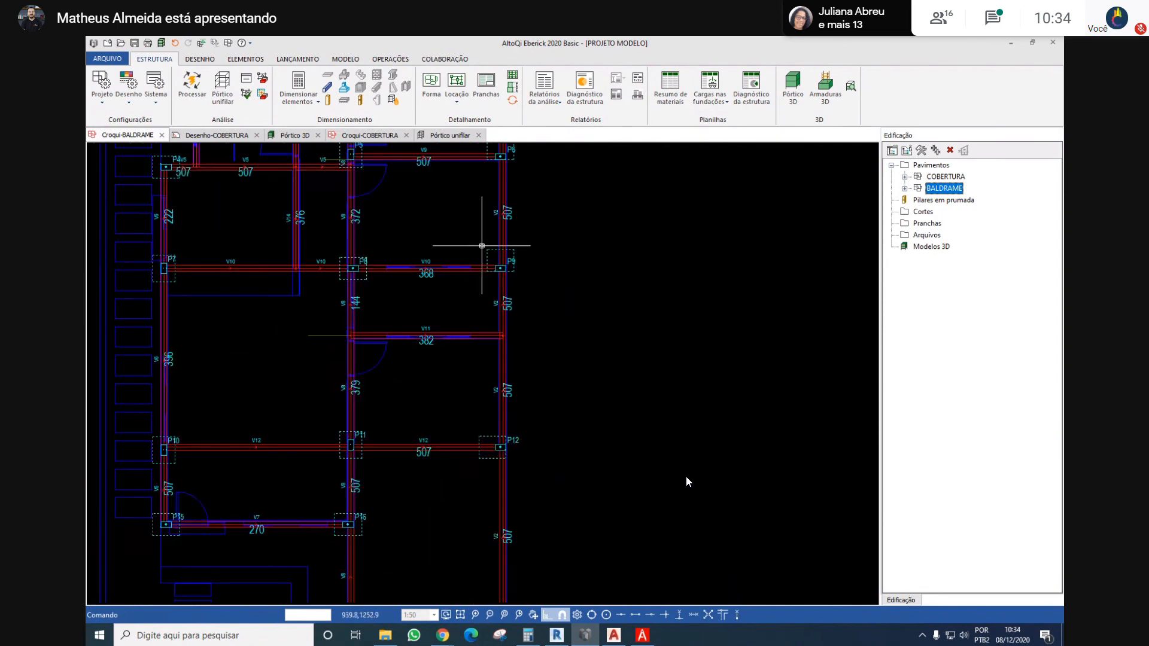
Define the boundary directions of foundation columns P9 and P6 so their footings extend inward from beam V2
right_click(510, 249)
left_click(590, 432)
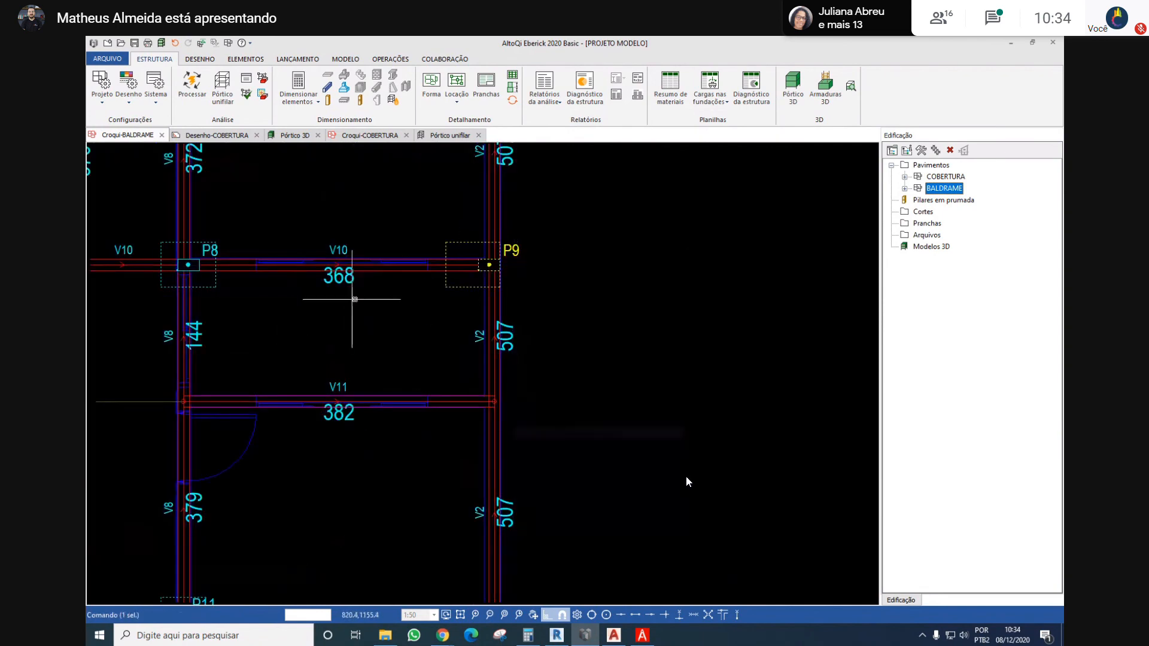
scroll(359, 300, "down", 5)
scroll(469, 308, "up", 2)
right_click(489, 322)
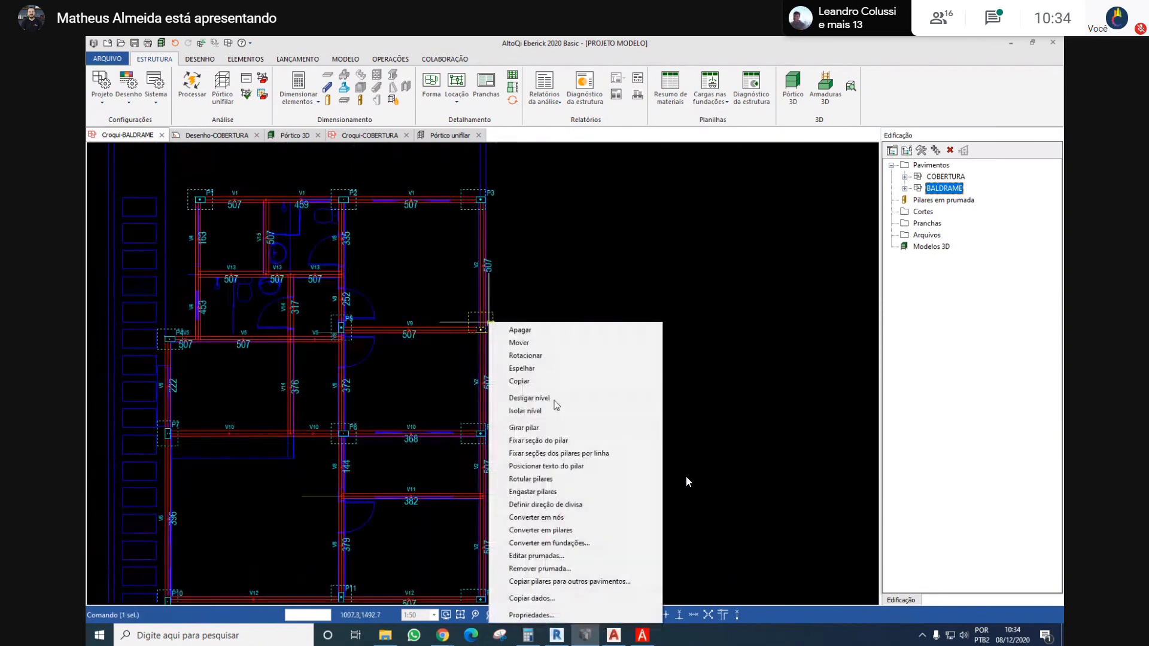
left_click(543, 504)
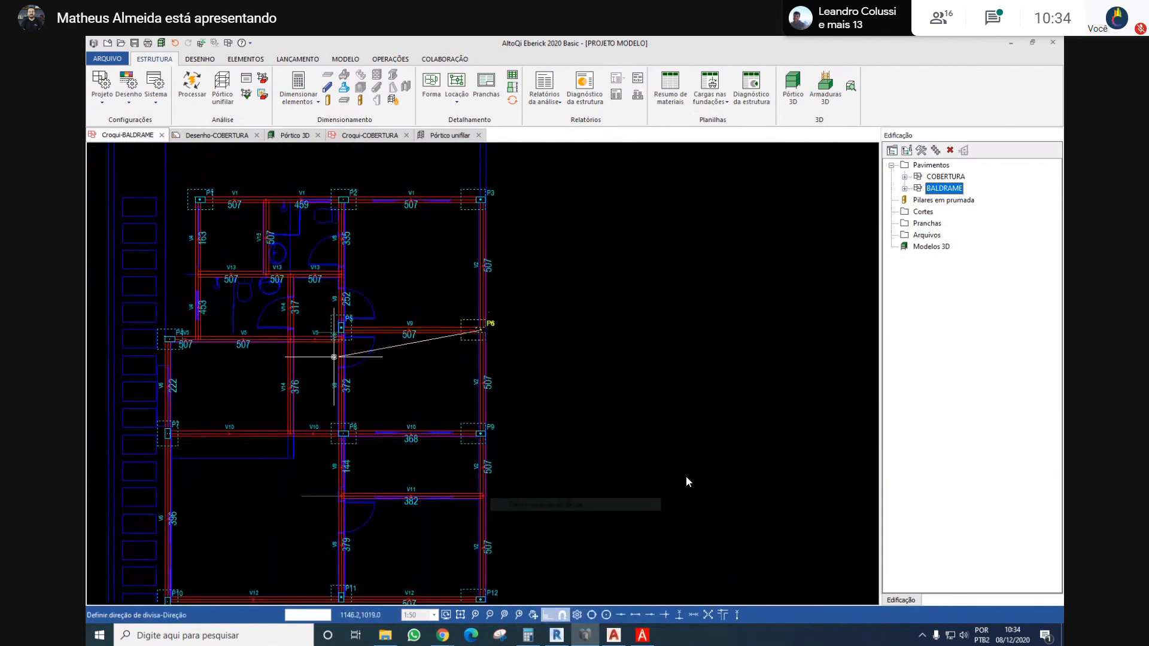
scroll(488, 328, "down", 5)
scroll(505, 467, "up", 3)
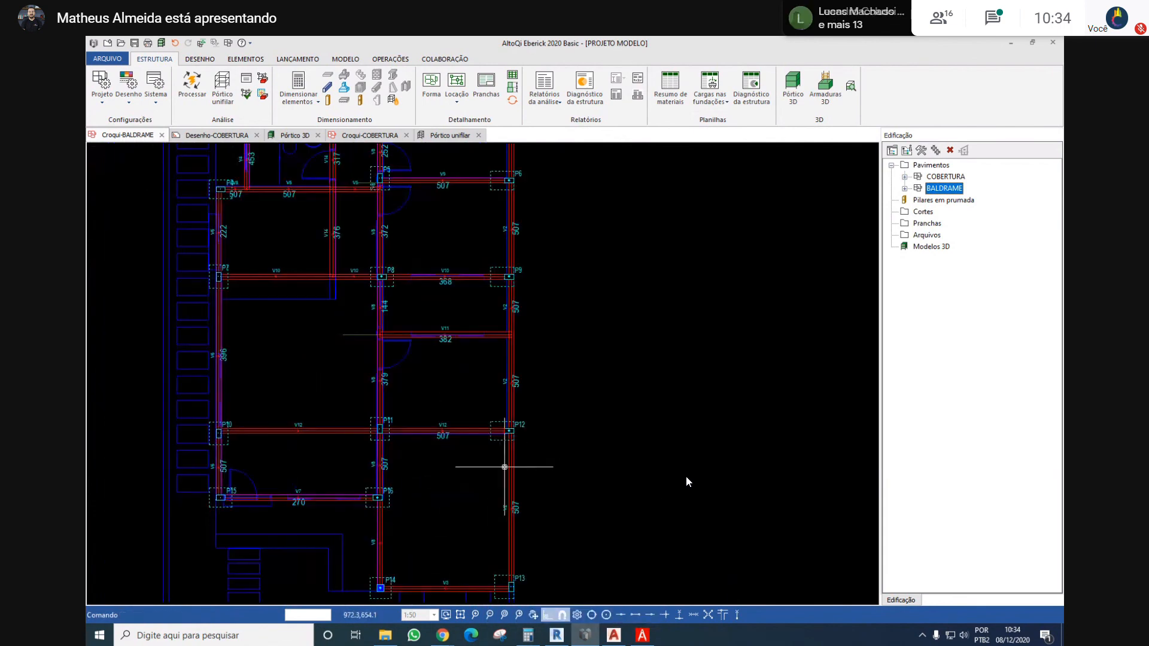
Inspect foundation column P13 and the footing layout of the other columns across the whole BALDRAME plan
scroll(526, 478, "up", 3)
right_click(573, 426)
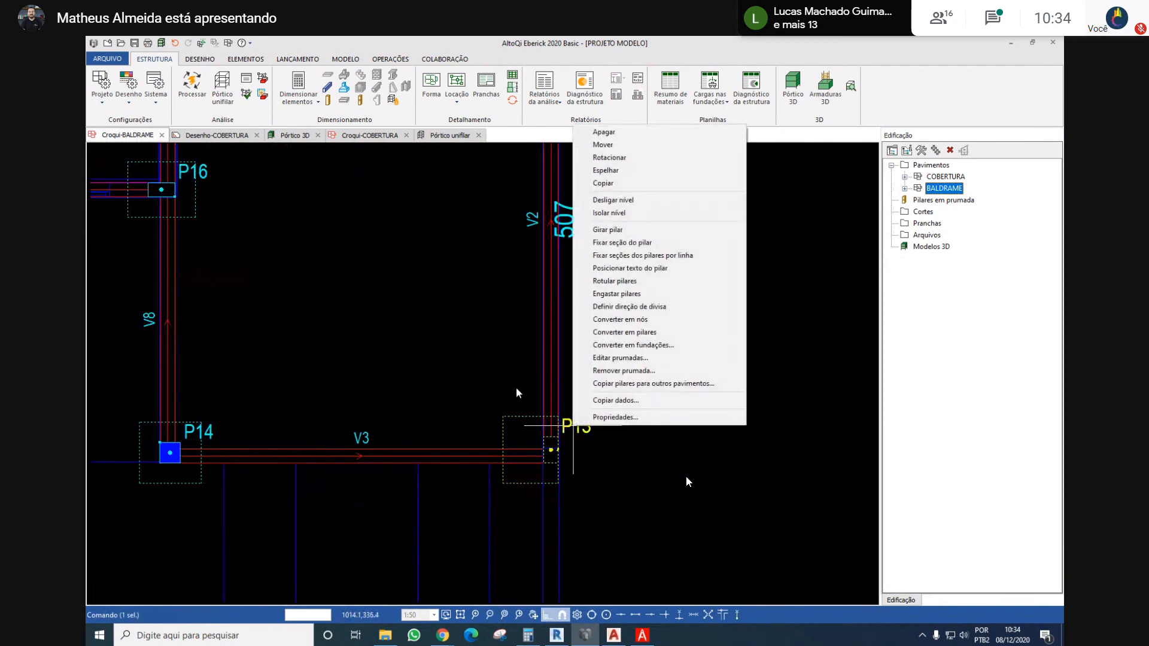
left_click(514, 384)
scroll(513, 382, "down", 3)
middle_click_drag(450, 329, 569, 416)
scroll(571, 459, "up", 2)
key("Escape")
scroll(606, 446, "down", 4)
scroll(550, 386, "down", 3)
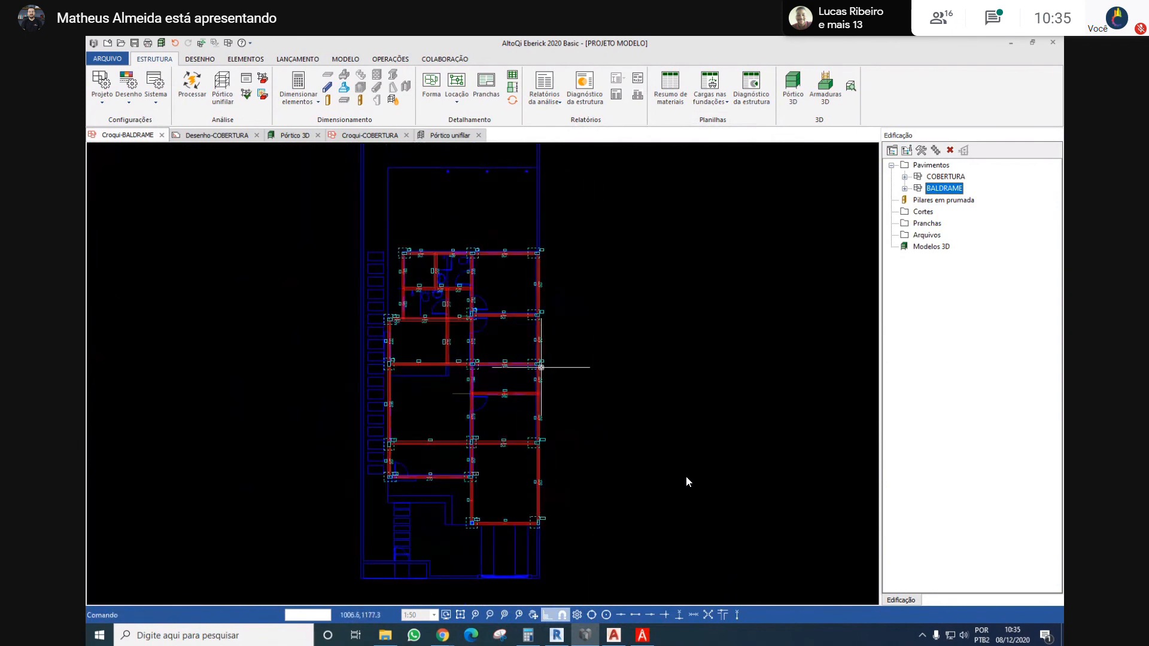
scroll(529, 385, "up", 3)
scroll(529, 386, "down", 3)
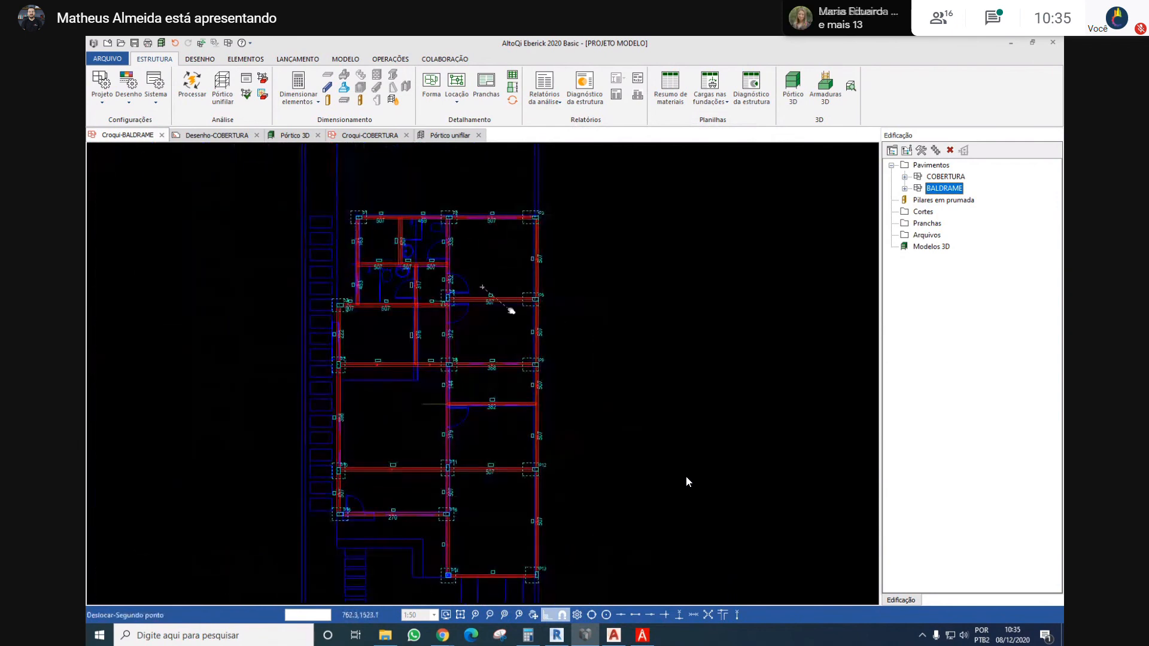
scroll(496, 333, "down", 3)
scroll(495, 349, "up", 3)
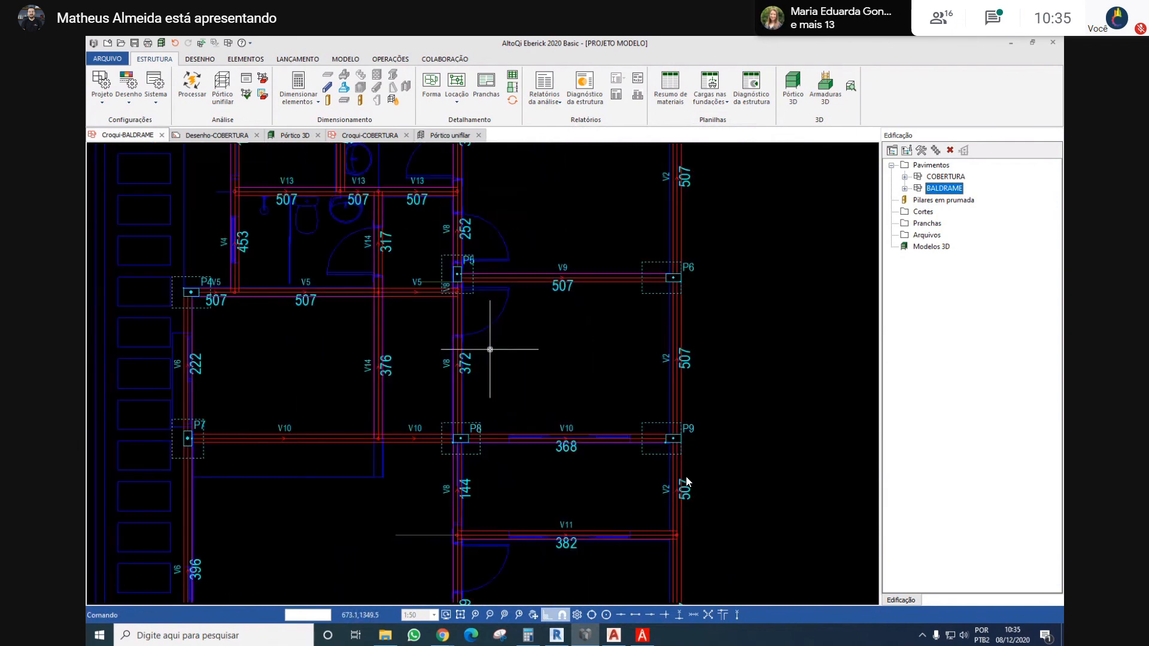
scroll(490, 349, "down", 3)
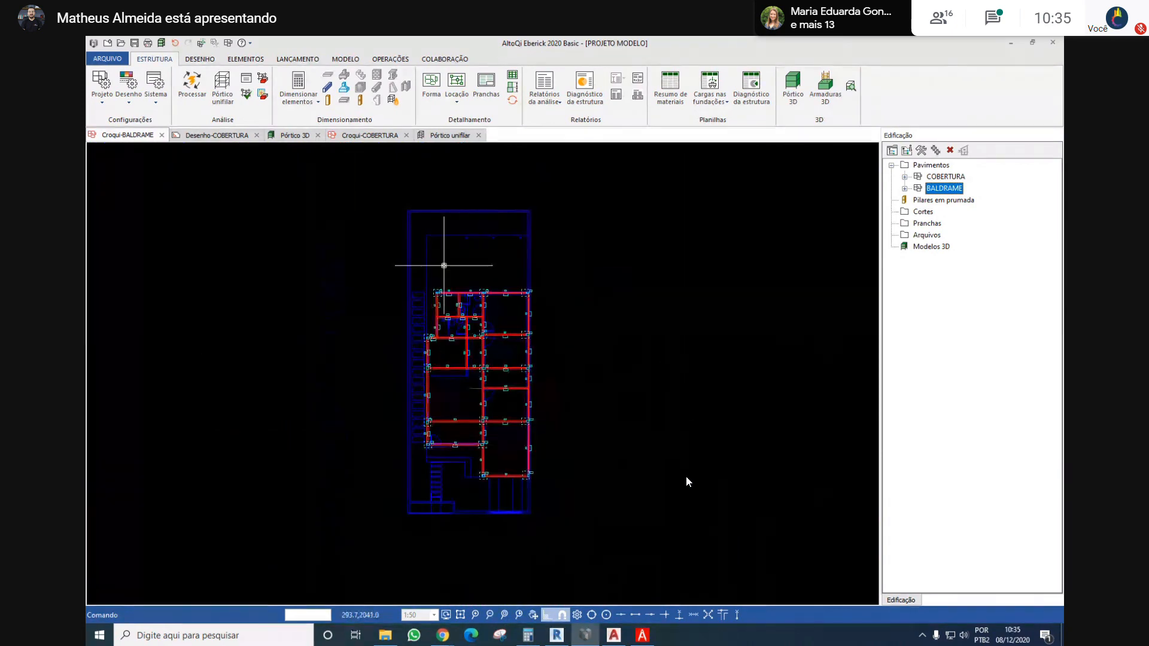
Process the structure with linear static analysis and dimensioning of all elements, and review the results, including the Gama-Z coefficients
left_click(191, 87)
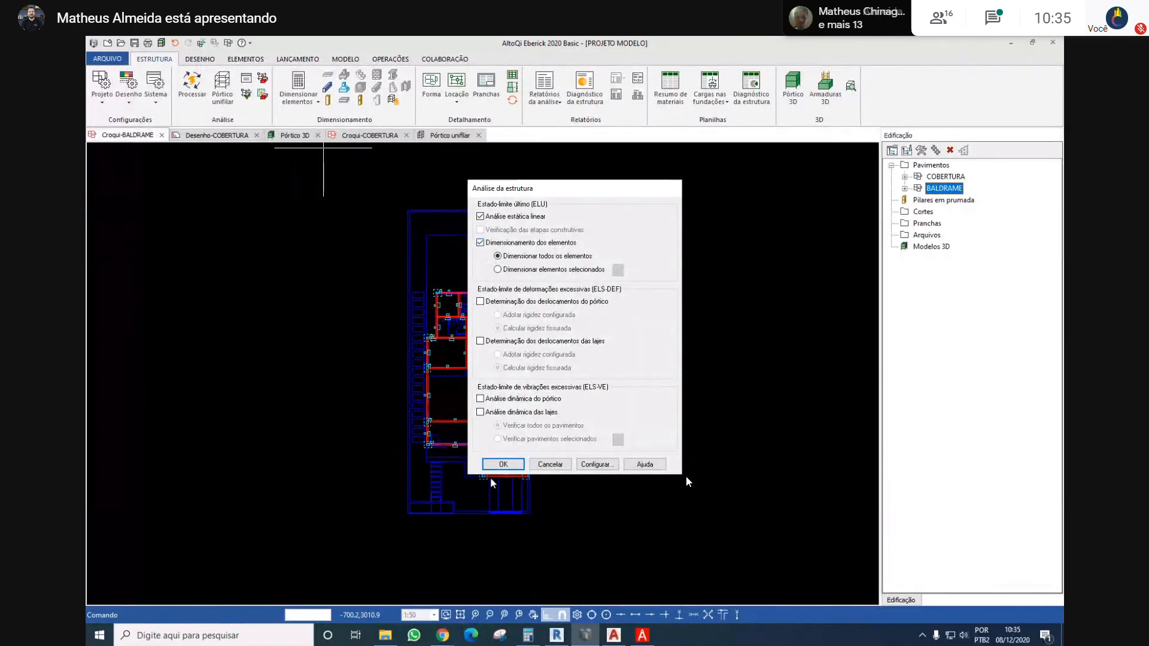
left_click(515, 461)
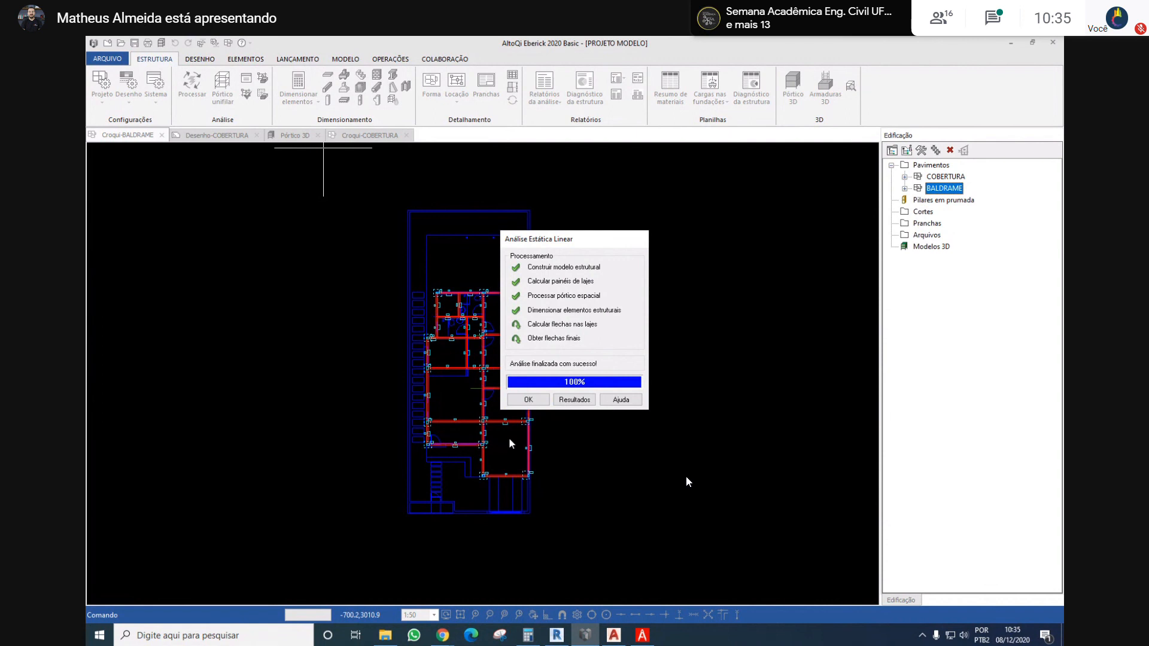
left_click(574, 399)
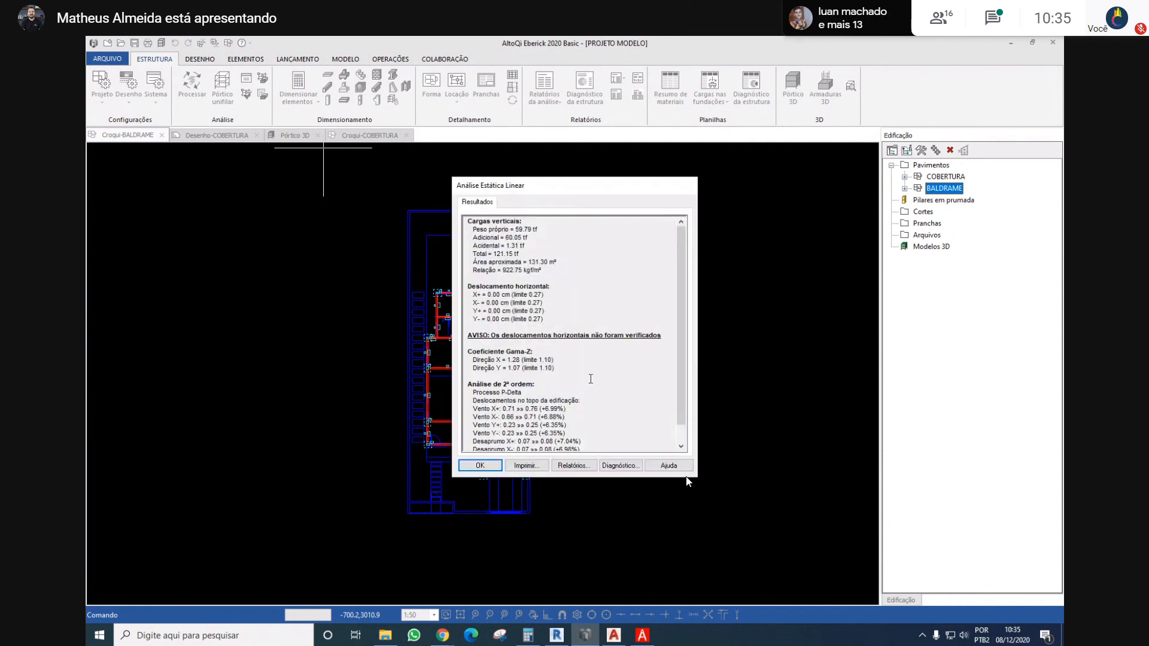
mouse_move(531, 360)
left_mouse_down()
mouse_move(503, 360)
mouse_move(527, 358)
left_mouse_up()
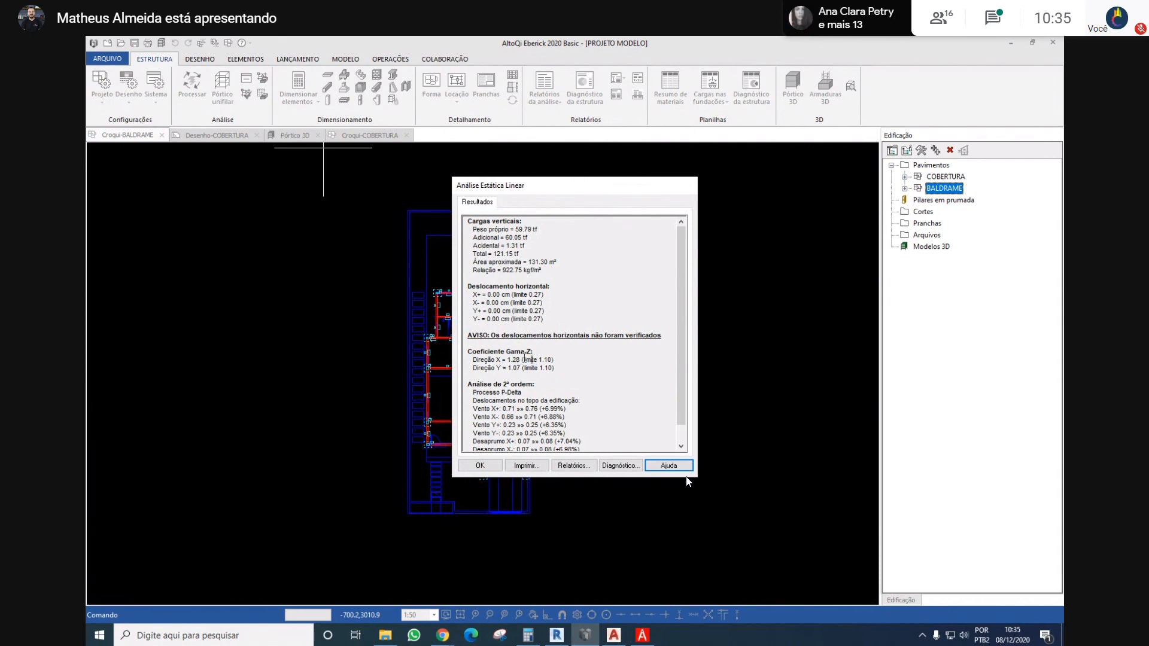
left_click(480, 466)
Generate the single-line frame model (Pórtico unifilar) of the processed structure
scroll(505, 377, "up", 4)
middle_click_drag(485, 373, 524, 362)
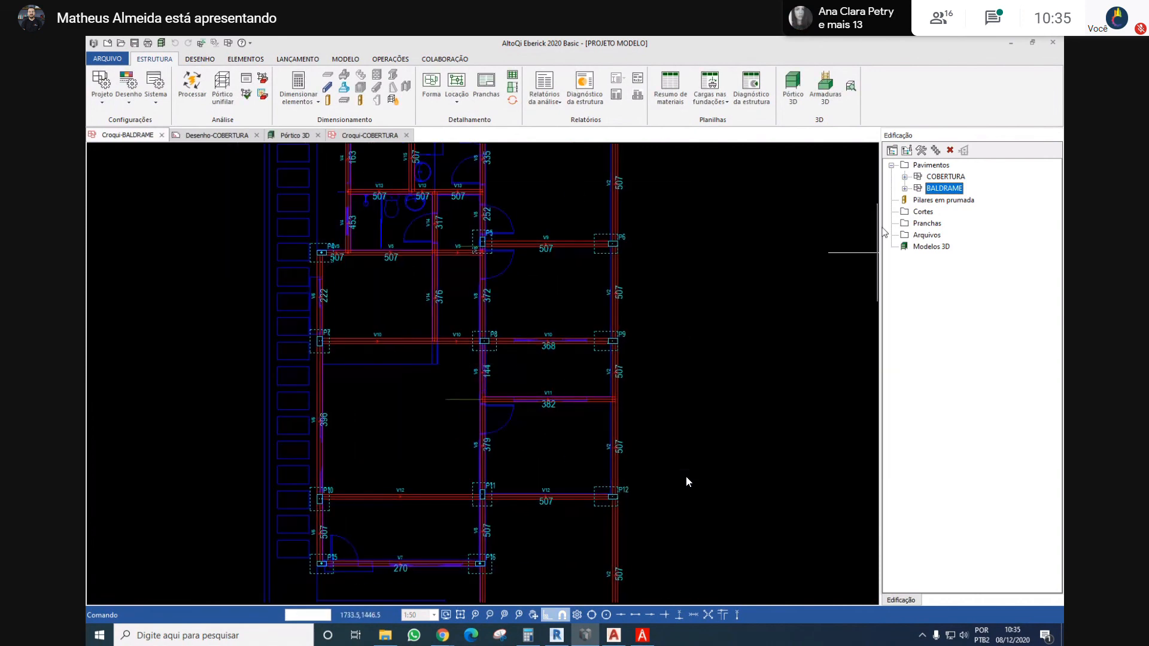
scroll(712, 237, "down", 2)
middle_click_drag(726, 238, 641, 276)
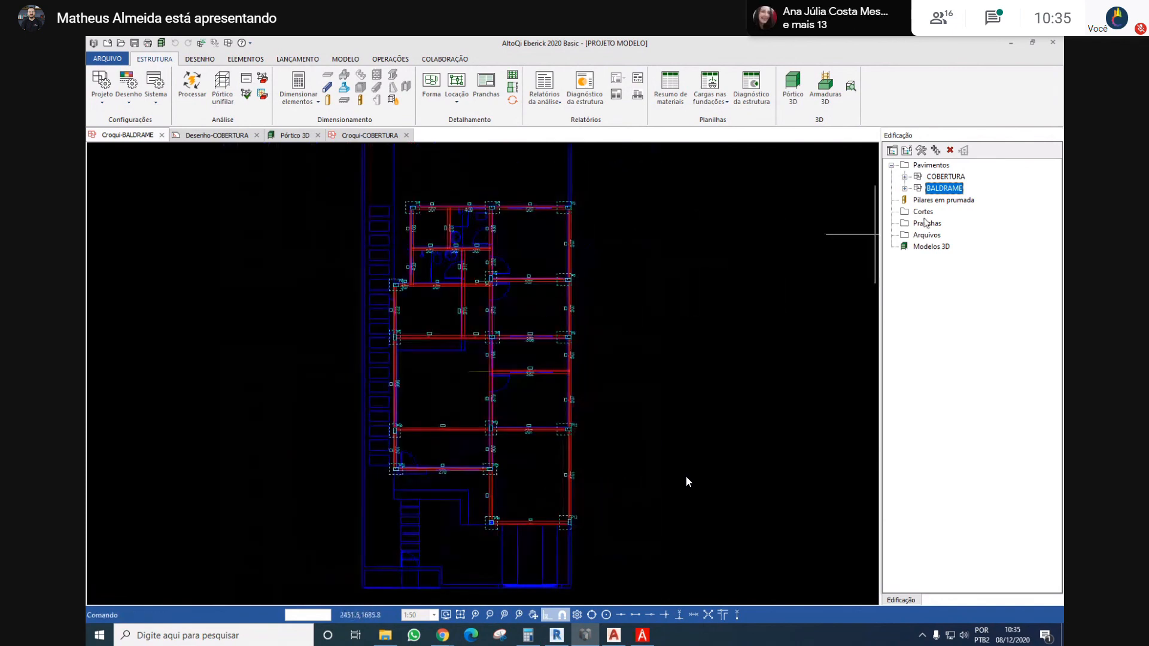
left_click(222, 83)
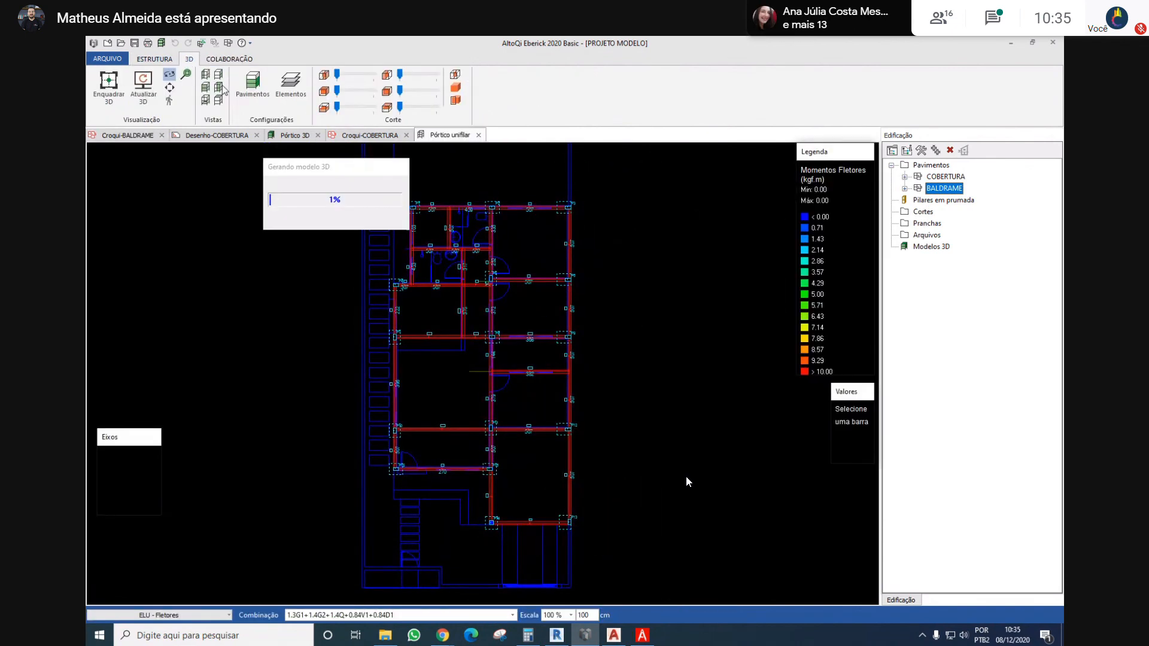